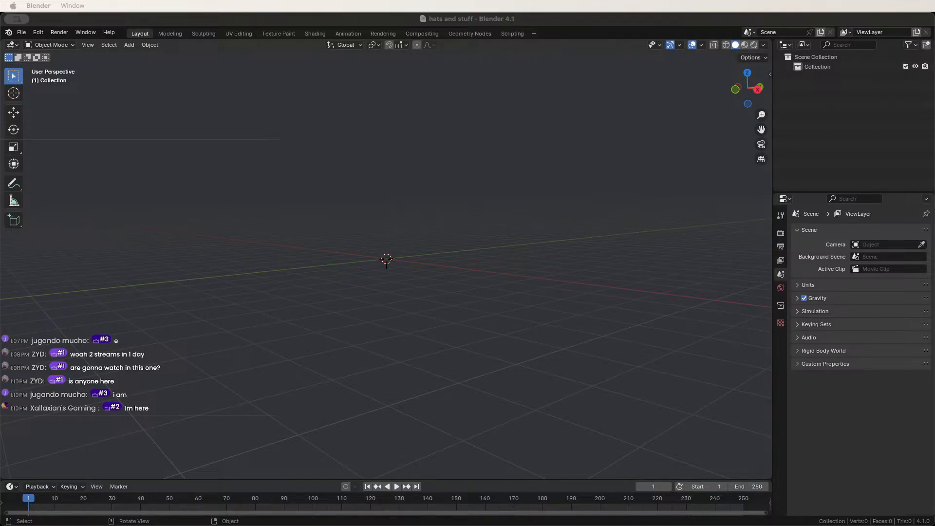
# Orbit the empty scene, then drop the tin-foil hat photo into the viewport as an image empty.
pyautogui.press('F11')
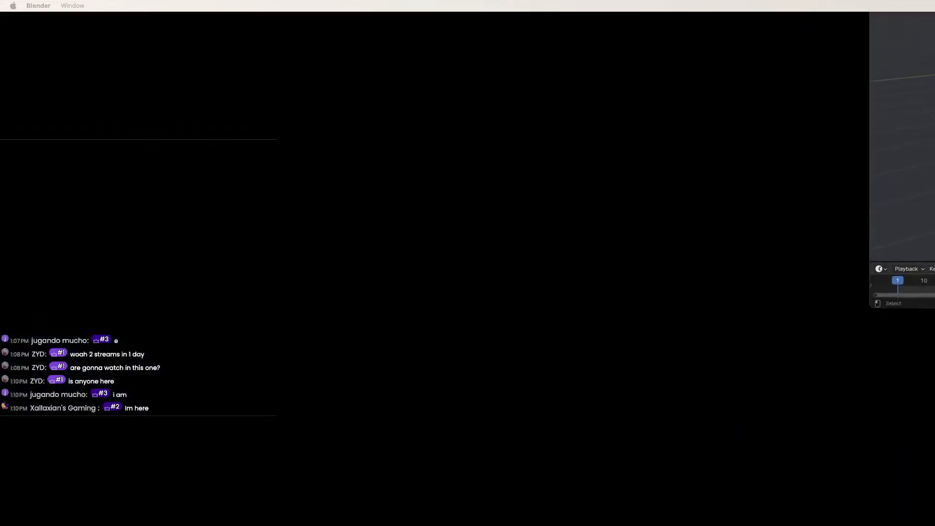
pyautogui.press('F11')
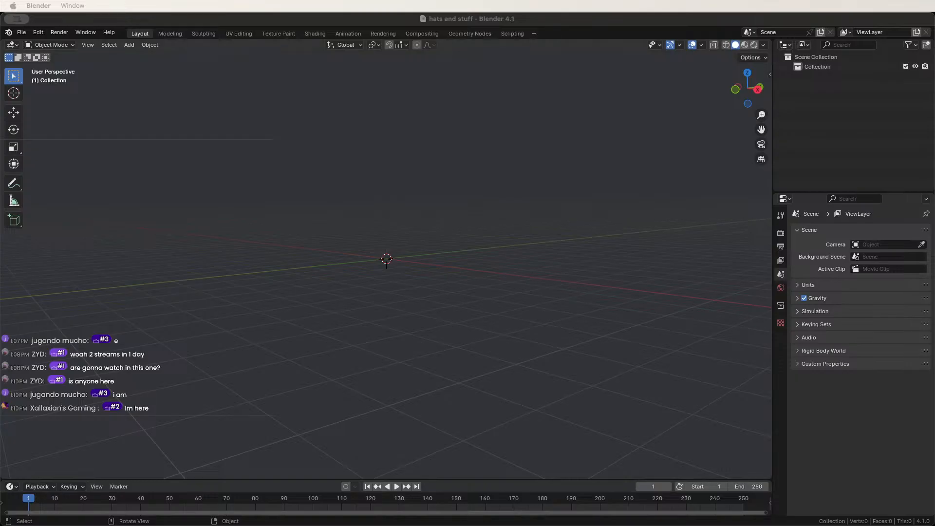
pyautogui.moveTo(387, 273); pyautogui.dragTo(411, 324, button='middle')
pyautogui.click(386, 264)
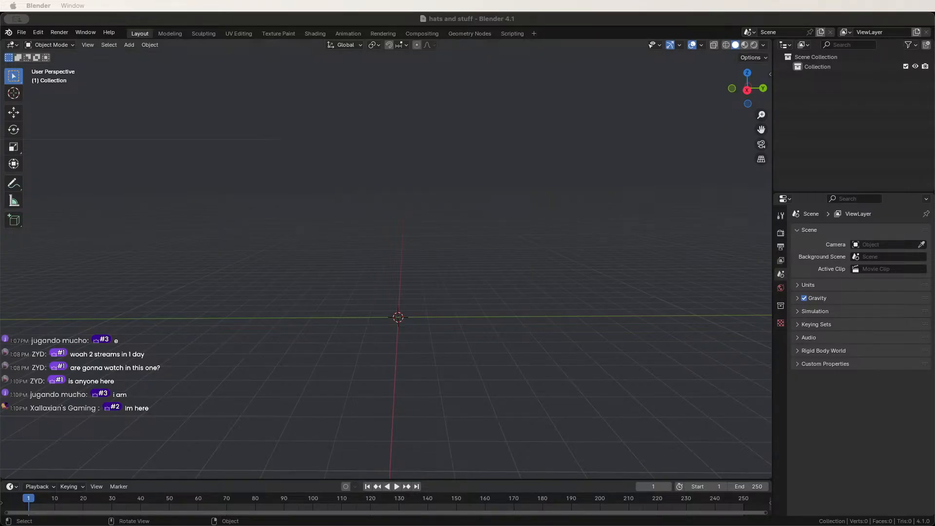
pyautogui.moveTo(386, 263); pyautogui.dragTo(393, 252, button='middle')
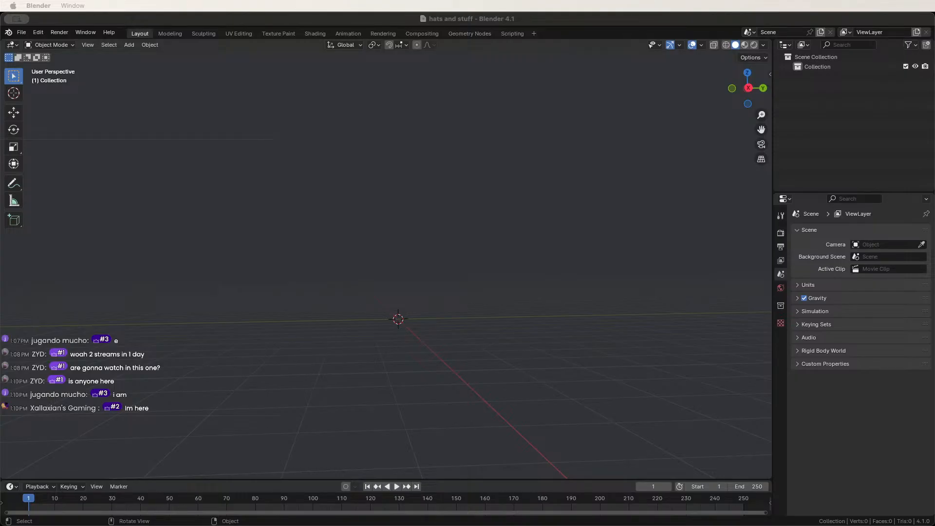
pyautogui.press('F11')
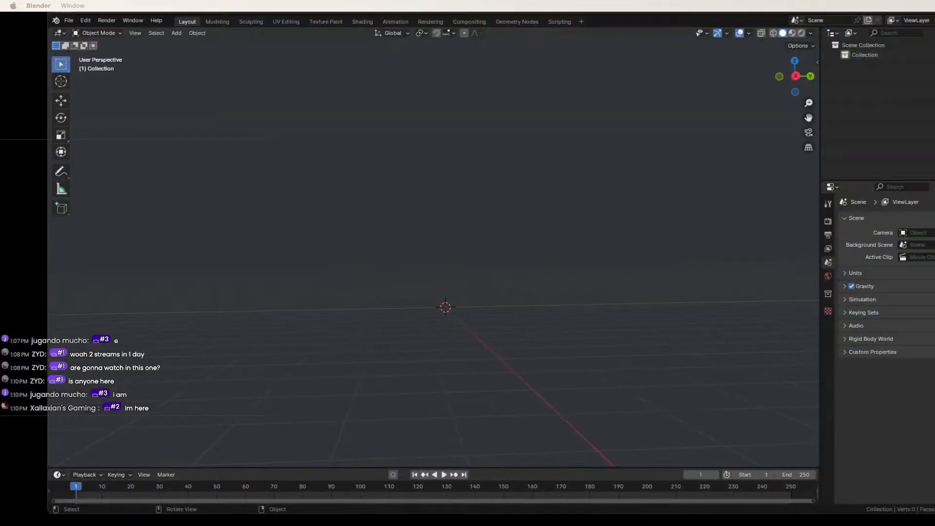
pyautogui.moveTo(390, 448)
pyautogui.mouseDown(button='middle')
pyautogui.moveTo(414, 419)
pyautogui.moveTo(407, 414)
pyautogui.moveTo(402, 458)
pyautogui.mouseUp(button='middle')
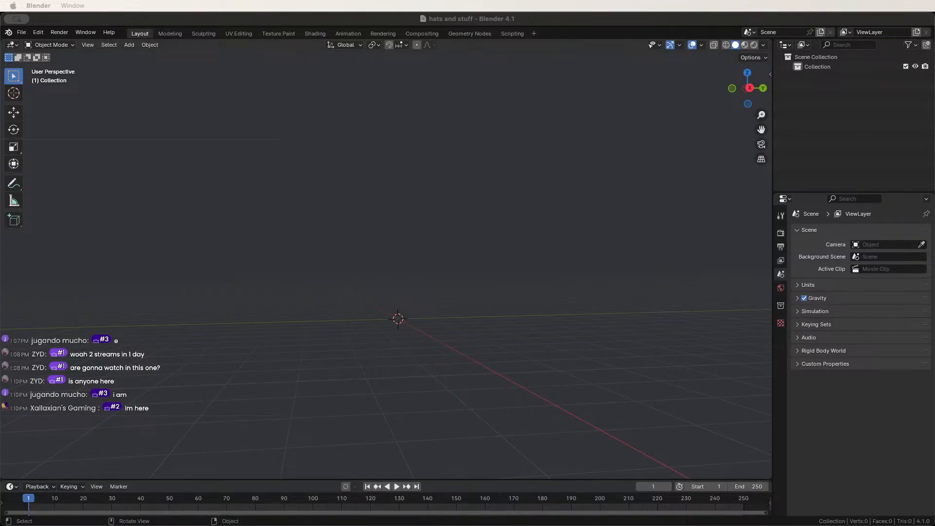
pyautogui.moveTo(385, 332); pyautogui.dragTo(381, 304)
pyautogui.moveTo(382, 304); pyautogui.dragTo(360, 298, button='middle')
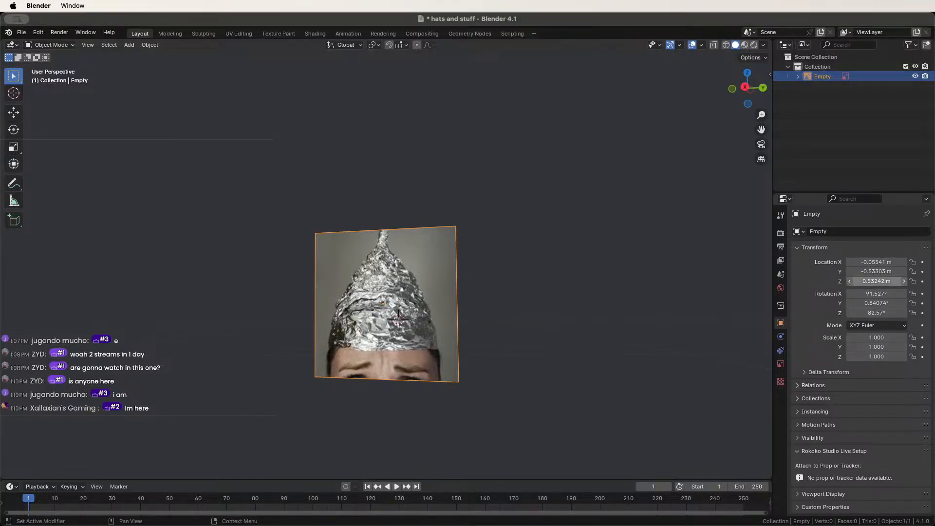
# Set the reference image's rotation to X 90°, Y 0°, Z 90°.
pyautogui.click(877, 294)
pyautogui.write('90')
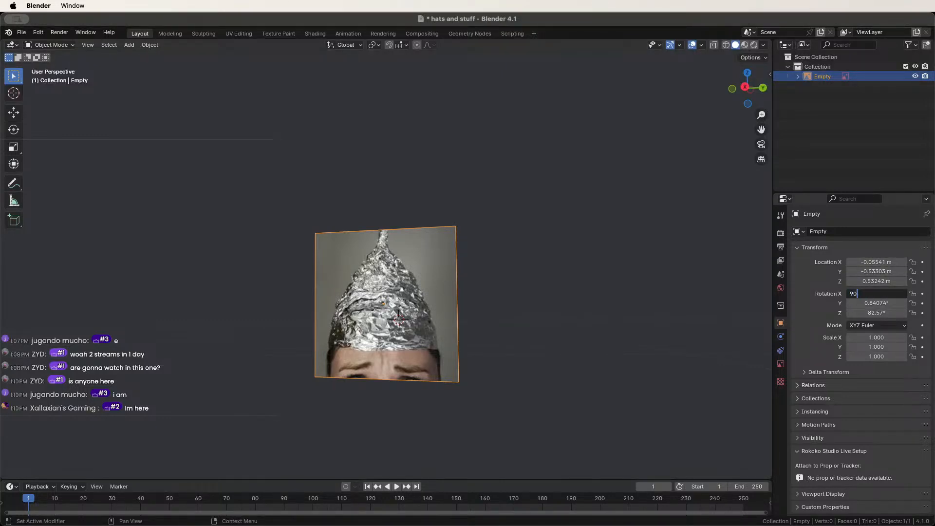
pyautogui.press('Tab')
pyautogui.write('0')
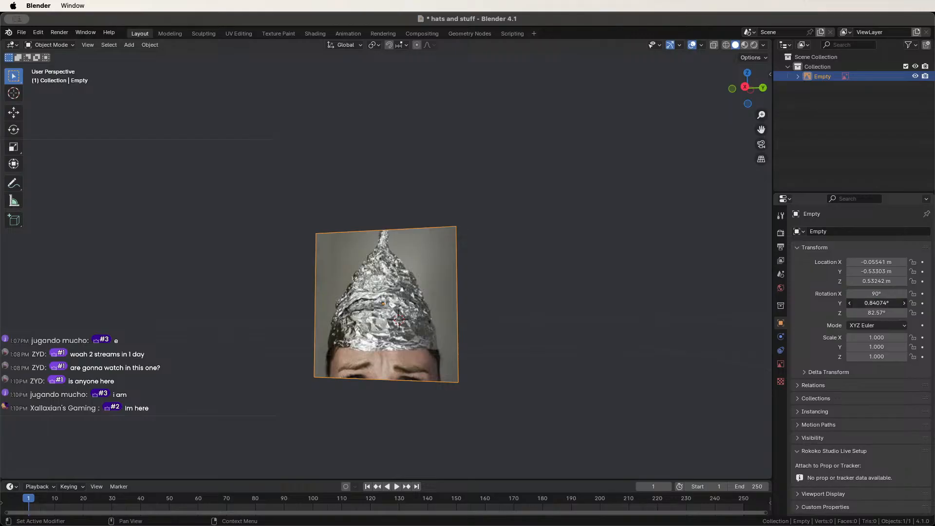
pyautogui.press('Tab')
pyautogui.write('90')
pyautogui.press('Return')
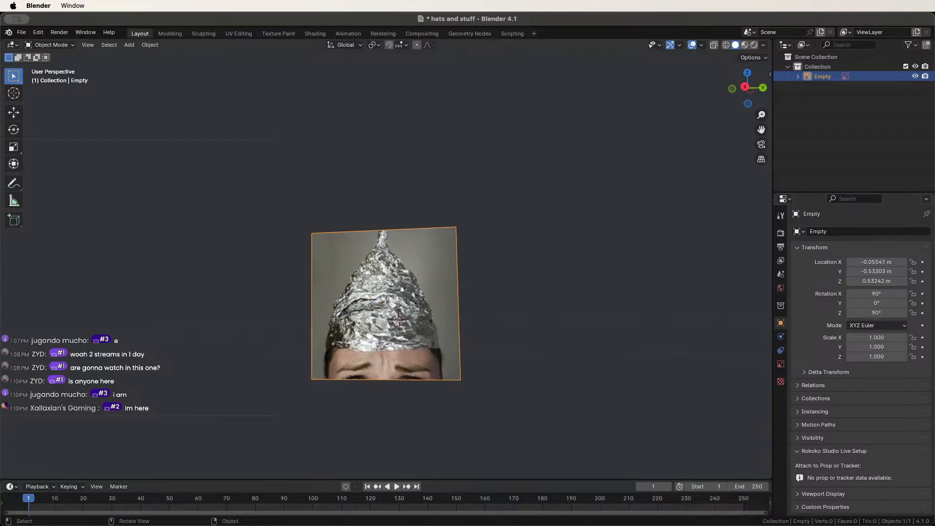
# Orbit to view the image head-on and replace it with the DUNCE cone picture.
pyautogui.moveTo(390, 224); pyautogui.dragTo(383, 381, button='middle')
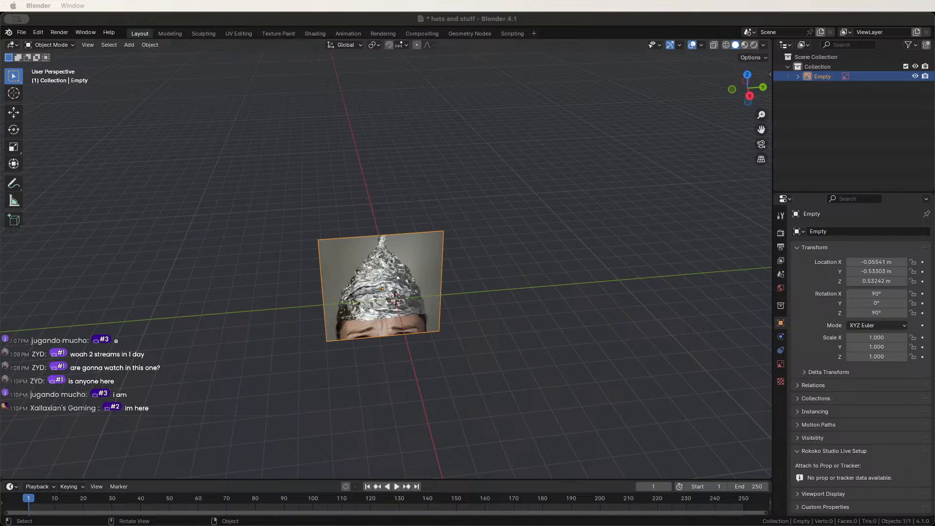
pyautogui.moveTo(449, 292); pyautogui.dragTo(331, 292, button='middle')
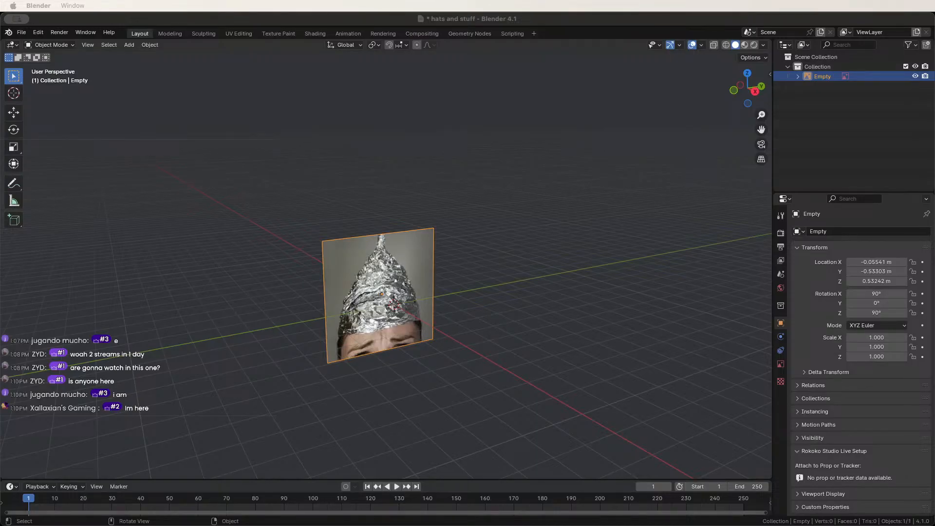
pyautogui.moveTo(410, 292); pyautogui.dragTo(373, 279, button='middle')
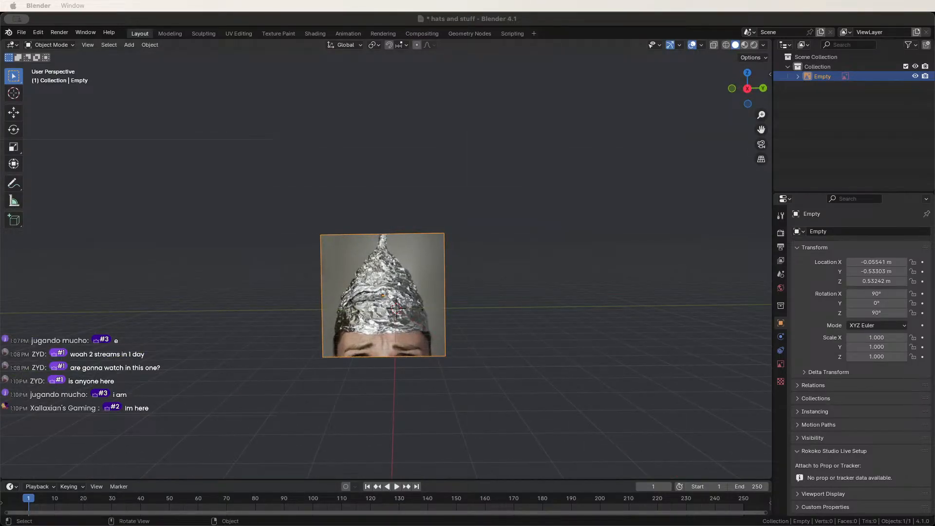
pyautogui.moveTo(389, 302); pyautogui.dragTo(382, 295)
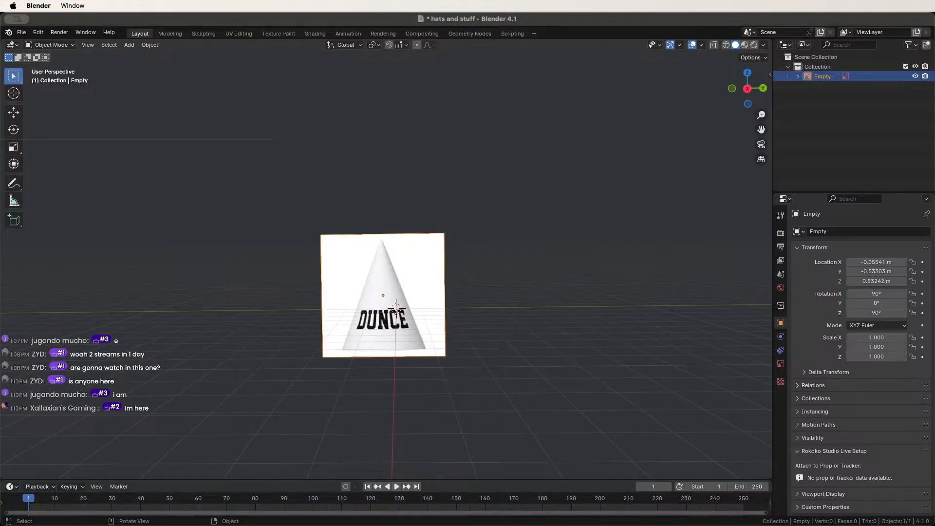
# Lift the DUNCE image empty to about 1.85 m and orbit around to check it.
pyautogui.press('g')
pyautogui.click(395, 263)
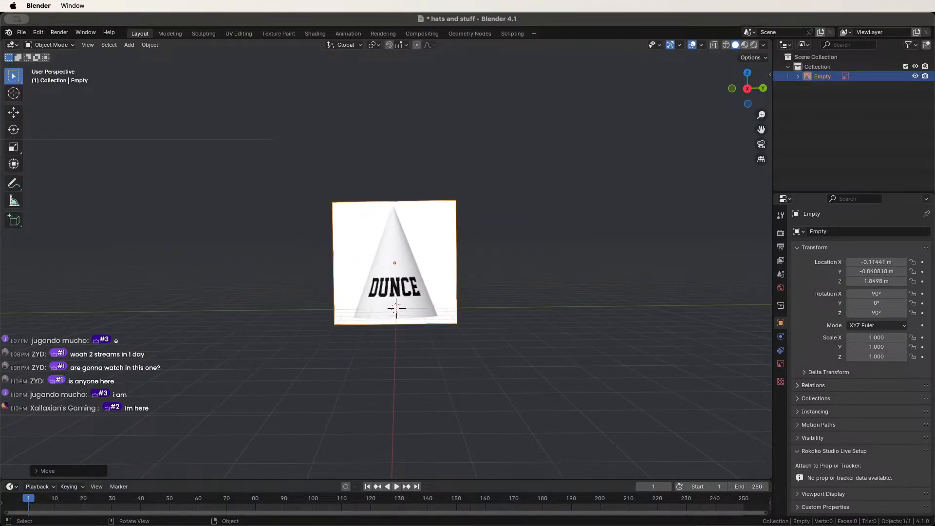
pyautogui.moveTo(394, 263); pyautogui.dragTo(495, 260, button='middle')
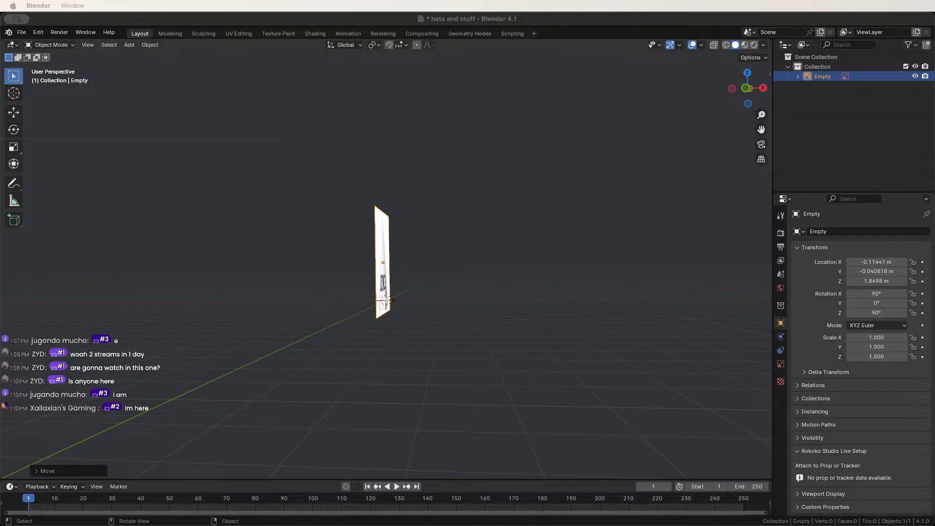
pyautogui.moveTo(482, 273); pyautogui.dragTo(392, 266, button='middle')
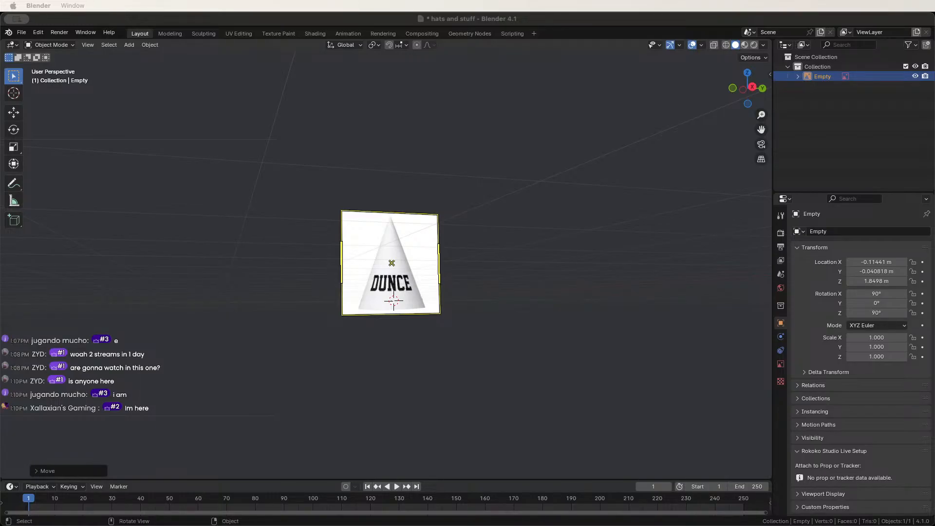
pyautogui.moveTo(414, 259); pyautogui.dragTo(390, 304, button='middle')
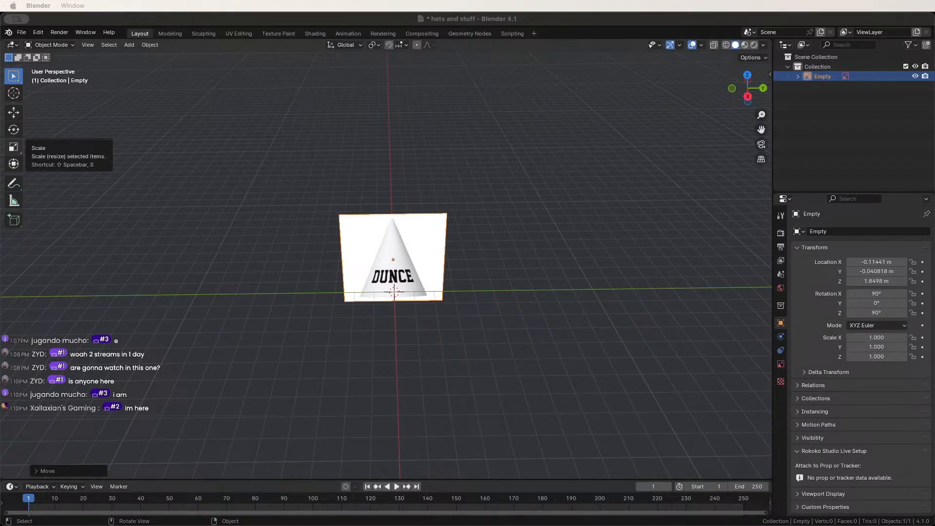
pyautogui.moveTo(395, 292); pyautogui.dragTo(395, 268, button='middle')
pyautogui.scroll(3, 396, 235)
pyautogui.scroll(-3, 395, 268)
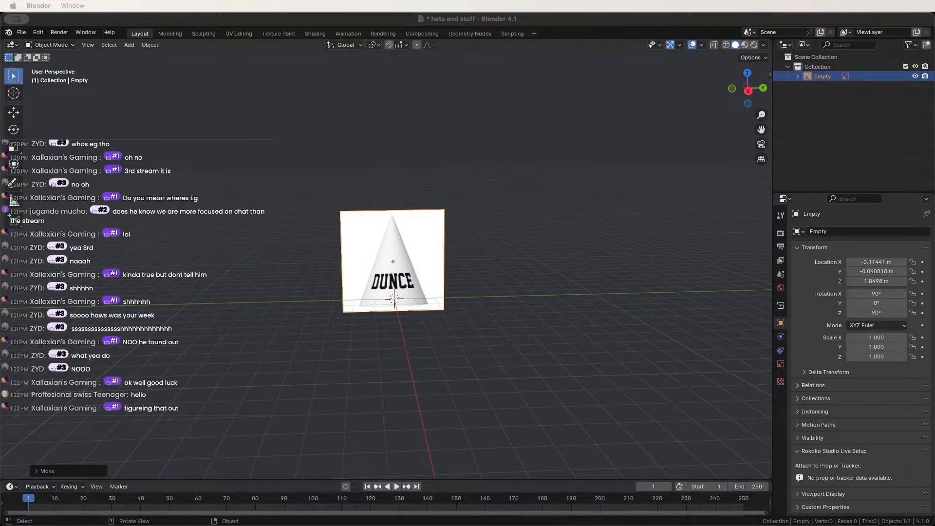
pyautogui.scroll(1, 560, 292)
pyautogui.click(560, 293)
pyautogui.moveTo(560, 292); pyautogui.dragTo(633, 260, button='middle')
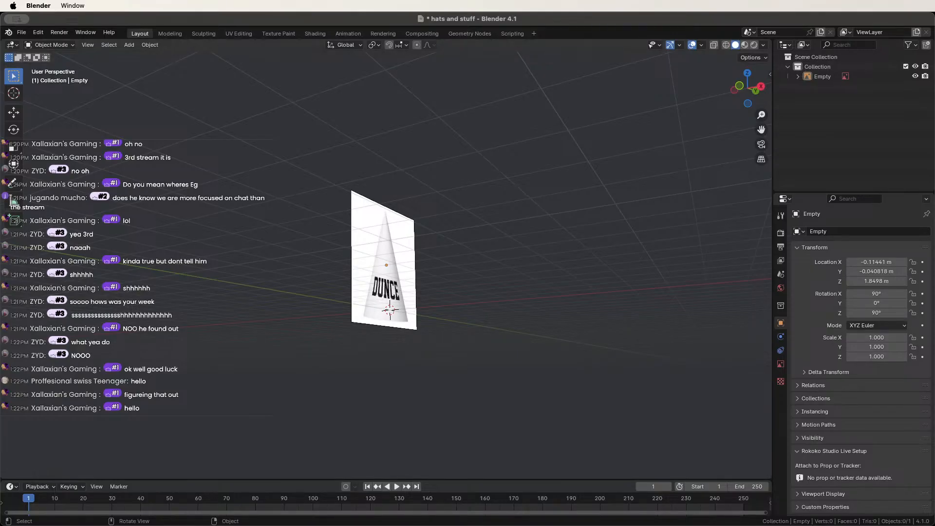
pyautogui.moveTo(632, 260); pyautogui.dragTo(464, 261, button='middle')
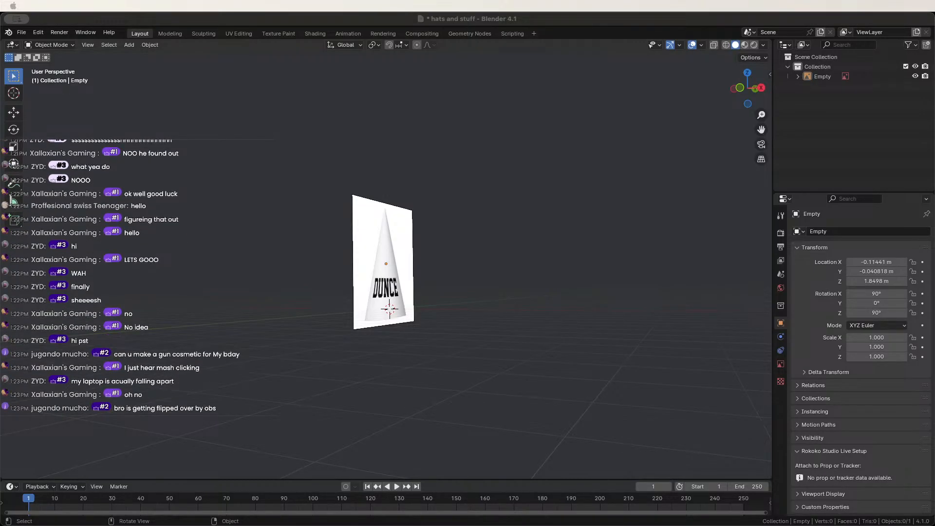
# Orbit and zoom around the DUNCE image, then drop in the tin-foil hat photo as Empty.001.
pyautogui.moveTo(270, 289); pyautogui.dragTo(204, 214, button='middle')
pyautogui.scroll(2, 193, 258)
pyautogui.scroll(3, 197, 204)
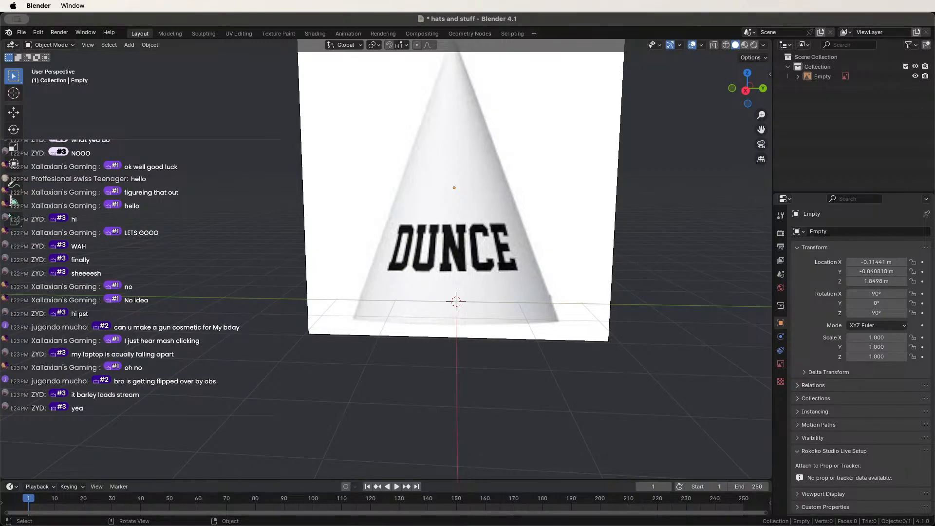
pyautogui.scroll(-3, 220, 205)
pyautogui.moveTo(219, 201); pyautogui.dragTo(236, 196, button='middle')
pyautogui.scroll(1, 236, 196)
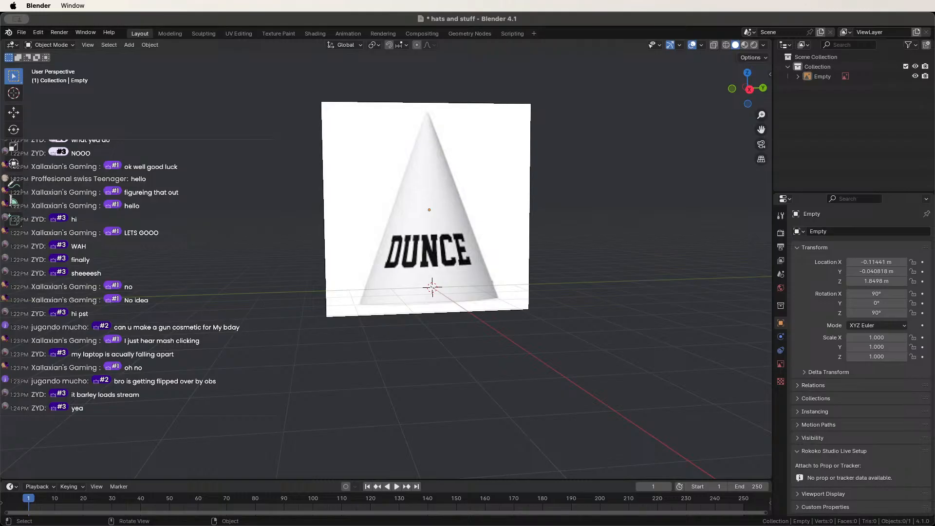
pyautogui.moveTo(332, 186); pyautogui.dragTo(255, 206, button='middle')
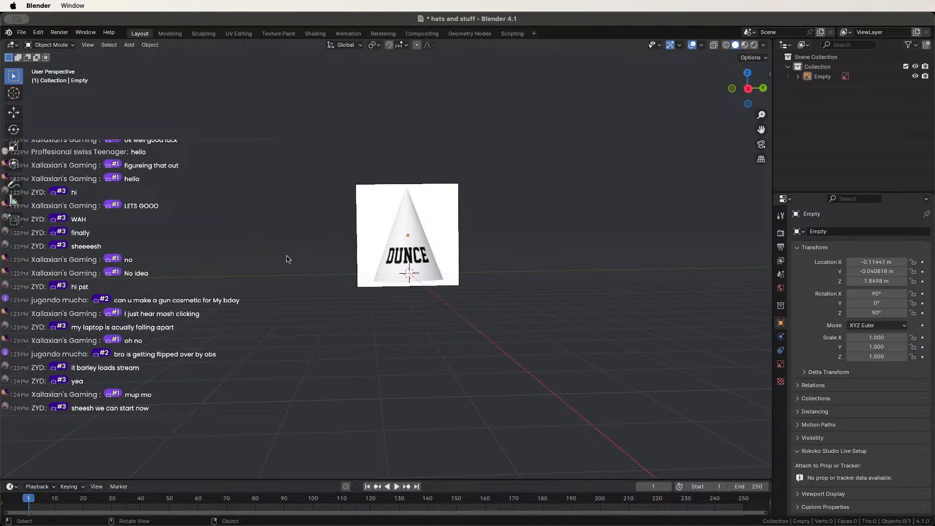
pyautogui.moveTo(1, 423); pyautogui.dragTo(406, 235)
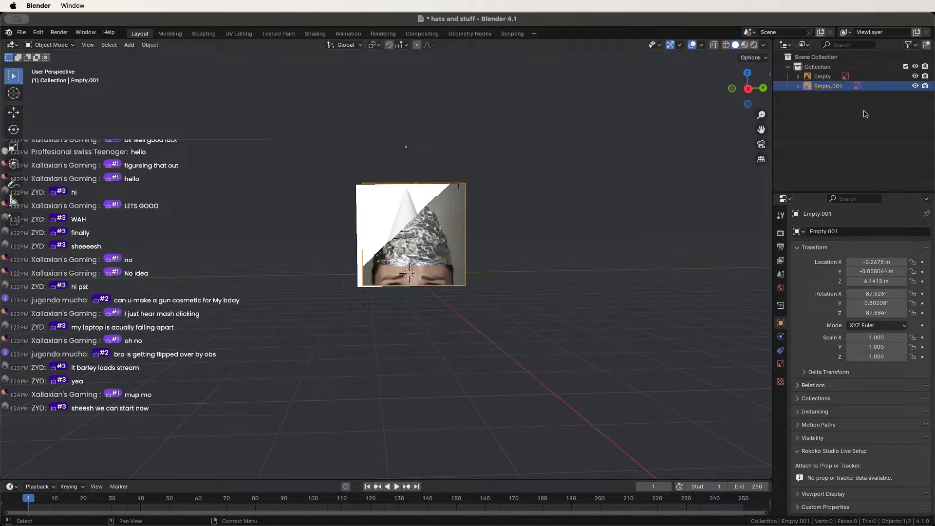
# Rotate the hat image to 90°, 0°, 90° and move it off the DUNCE plane.
pyautogui.click(877, 293)
pyautogui.write('90')
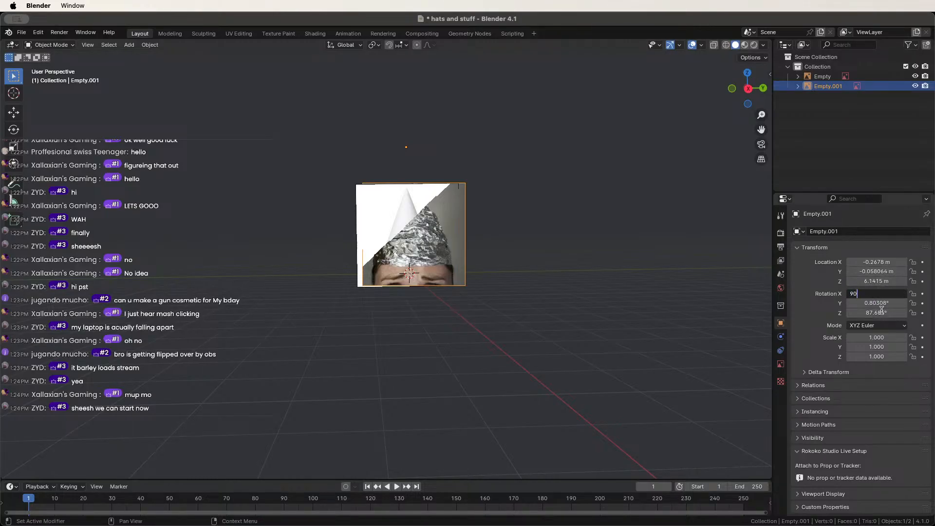
pyautogui.press('Return')
pyautogui.click(876, 303)
pyautogui.write('0')
pyautogui.press('Return')
pyautogui.click(881, 313)
pyautogui.write('90')
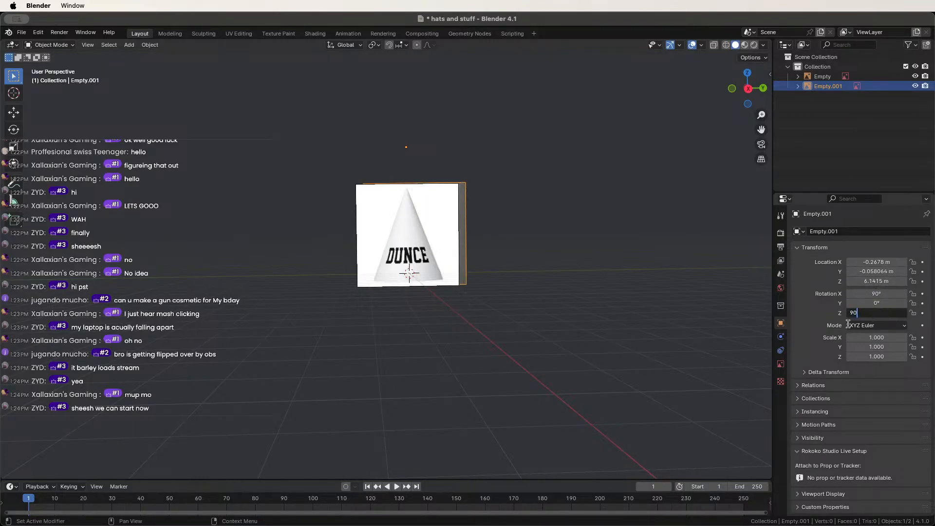
pyautogui.press('Return')
pyautogui.scroll(4, 467, 234)
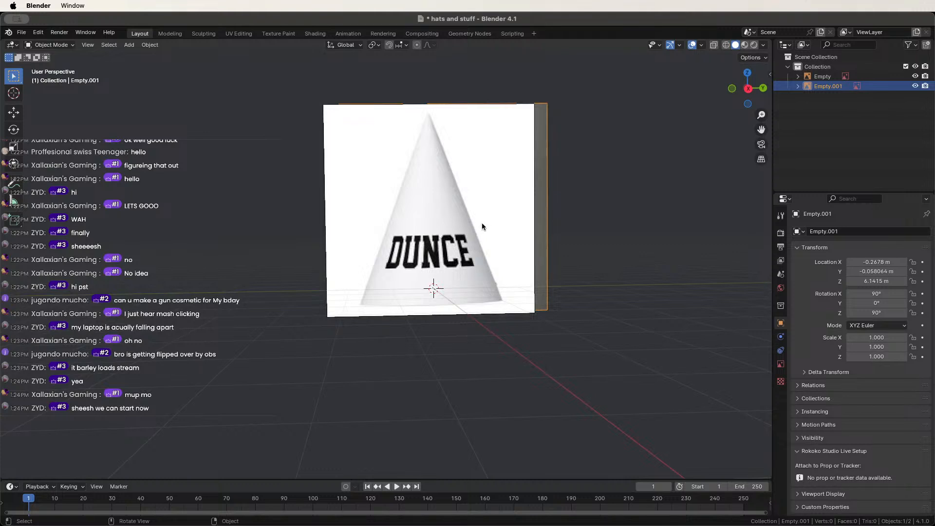
pyautogui.press('g')
pyautogui.click(472, 223)
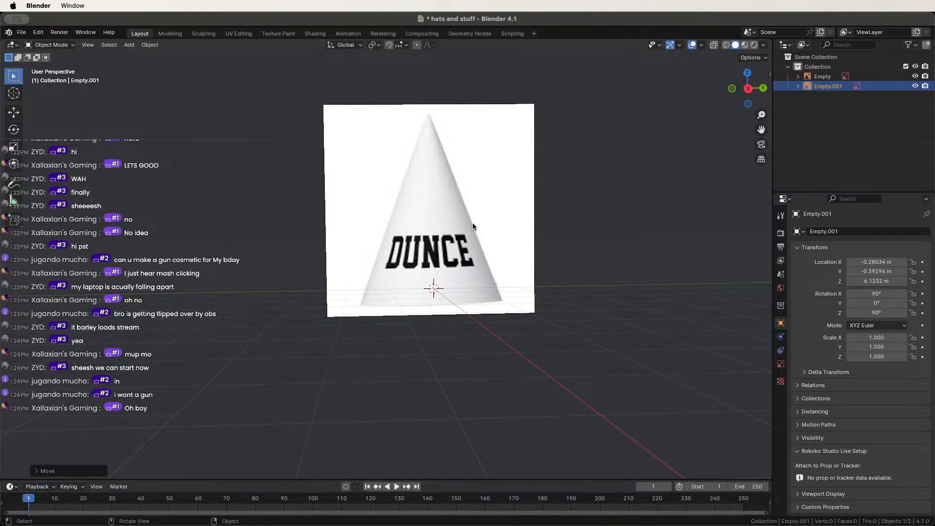
# Select the DUNCE image plane and raise it to about 2.2126 m height.
pyautogui.moveTo(347, 162); pyautogui.dragTo(294, 150, button='middle')
pyautogui.scroll(3, 274, 155)
pyautogui.moveTo(294, 150); pyautogui.dragTo(313, 155, button='middle')
pyautogui.click(373, 186)
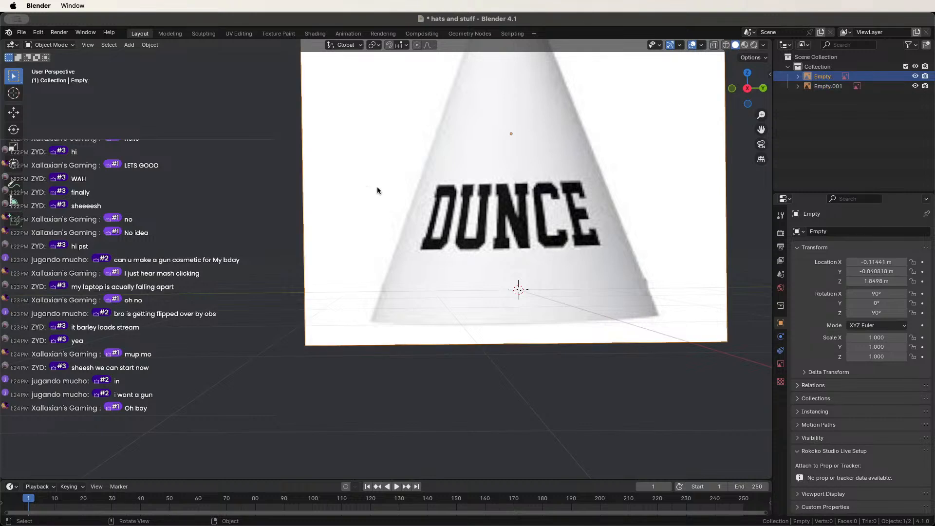
pyautogui.scroll(-5, 378, 191)
pyautogui.press('g')
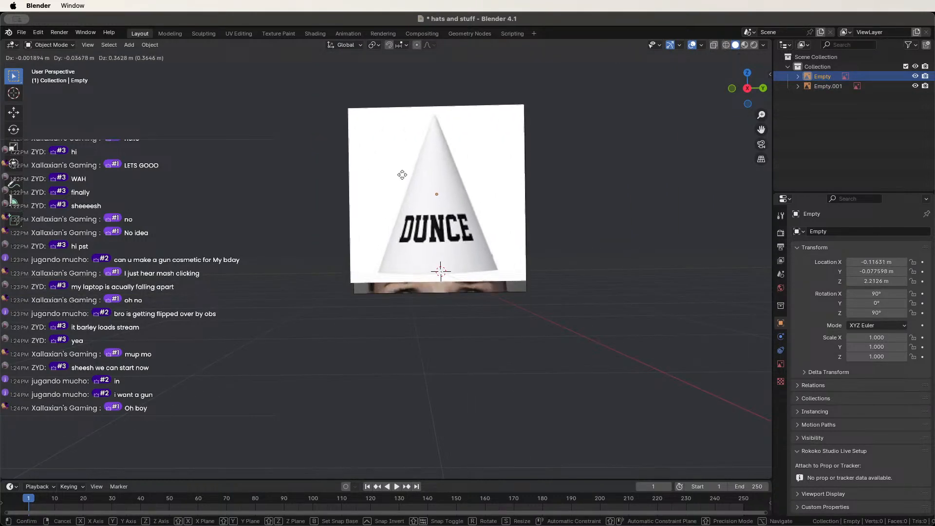
pyautogui.click(483, 207)
# Hide the tin-foil hat empty, deselect everything, and bring up the Add > Mesh list.
pyautogui.click(916, 86)
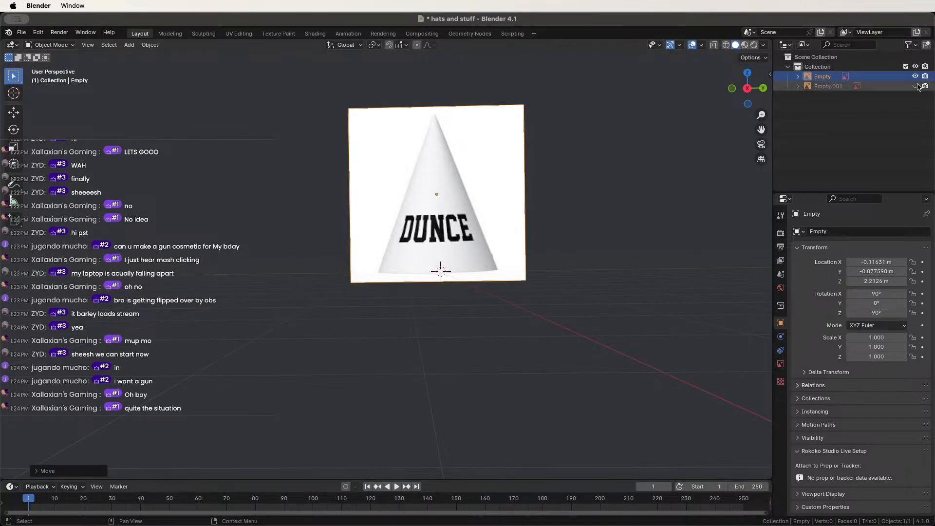
pyautogui.click(210, 253)
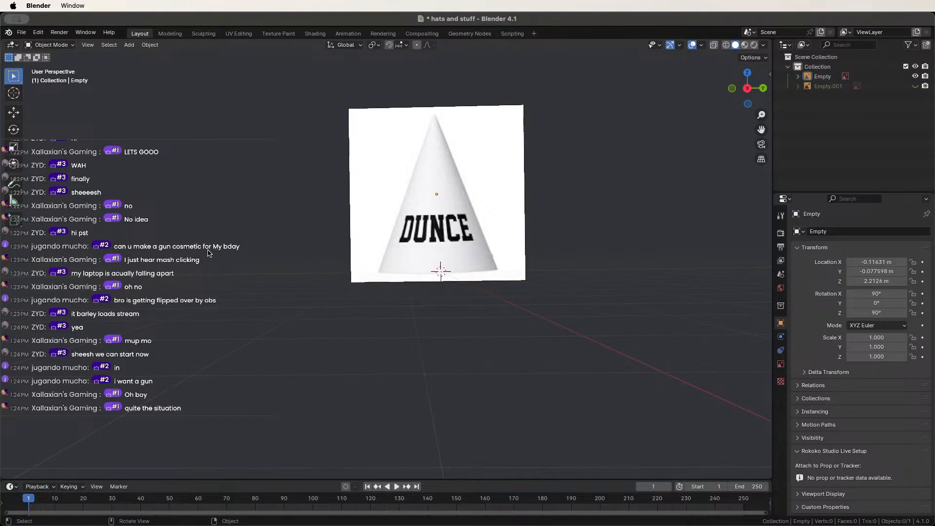
pyautogui.hotkey('shift', 'a')
pyautogui.moveTo(212, 264)
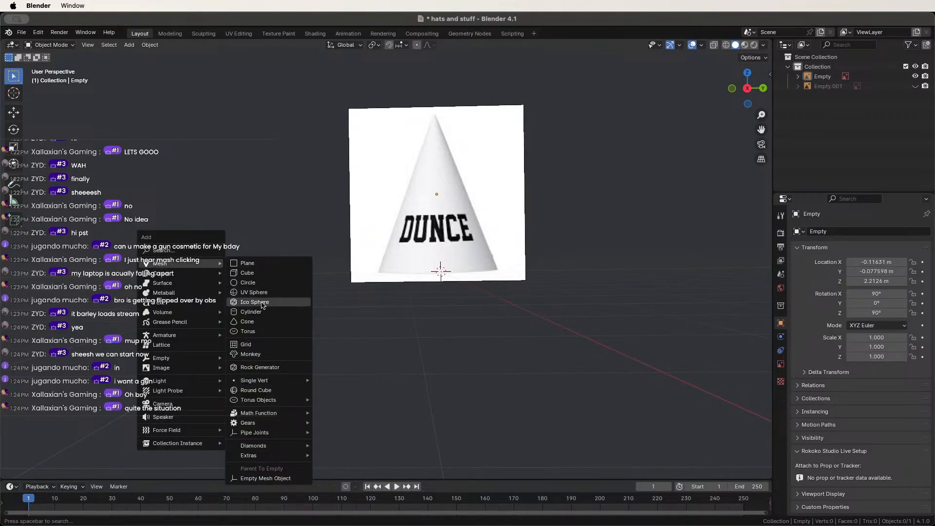
# Add a cone and switch to the Right orthographic view.
pyautogui.click(254, 322)
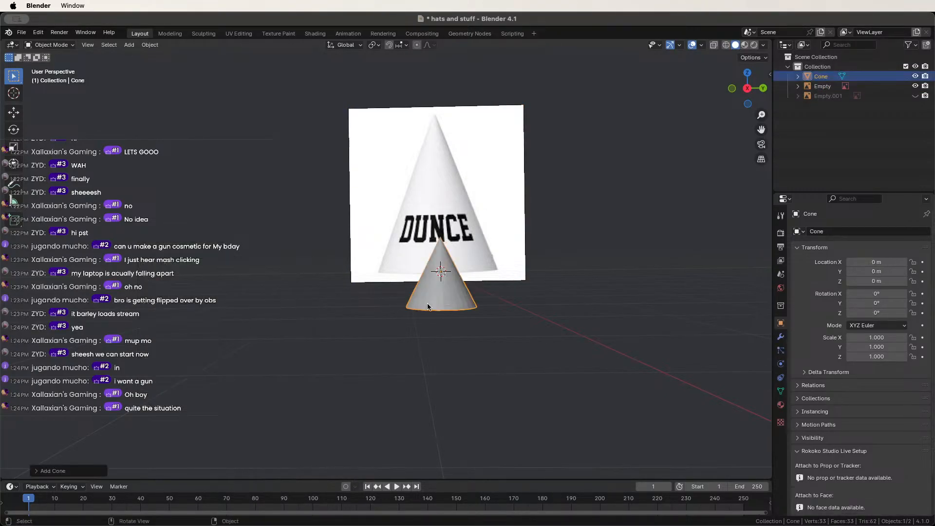
pyautogui.scroll(-3, 451, 308)
pyautogui.scroll(6, 450, 307)
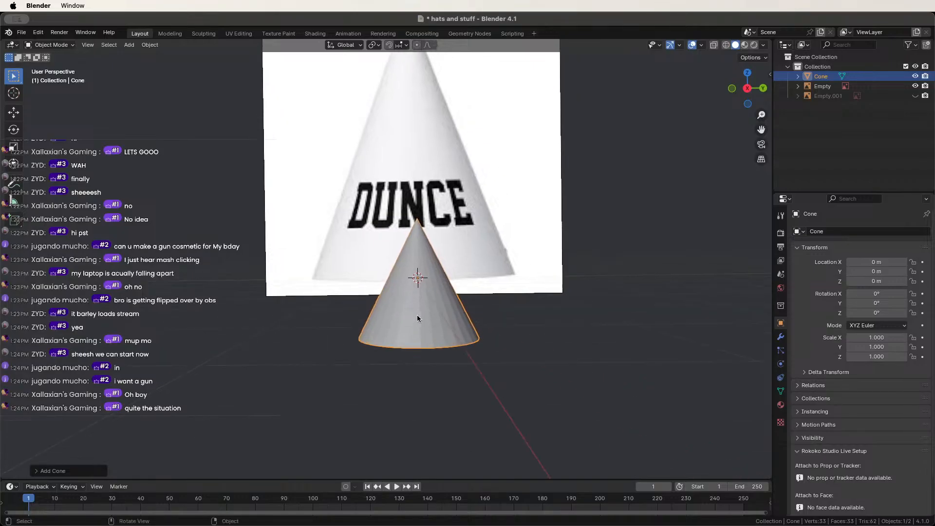
pyautogui.click(750, 90)
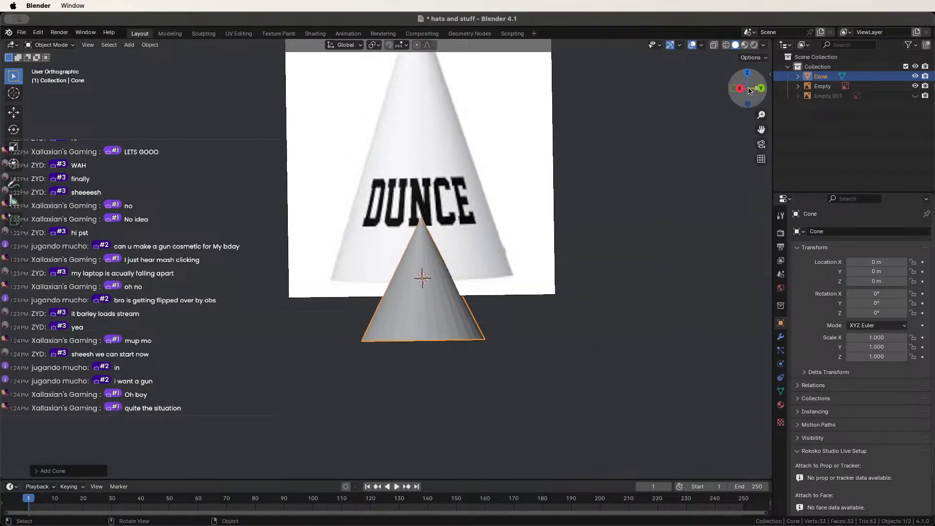
pyautogui.click(751, 92)
# Centre the cone over the DUNCE cap, then stretch it taller and enlarge it.
pyautogui.press('g')
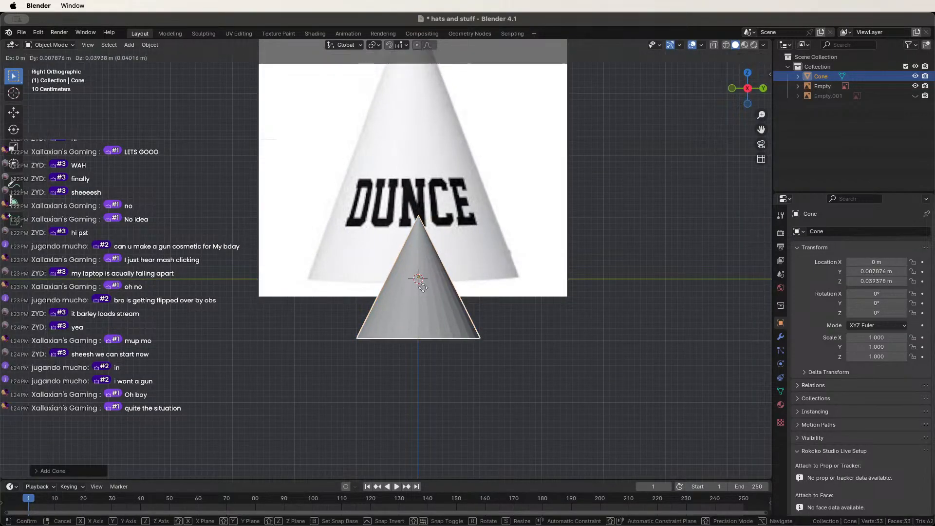
pyautogui.click(404, 246)
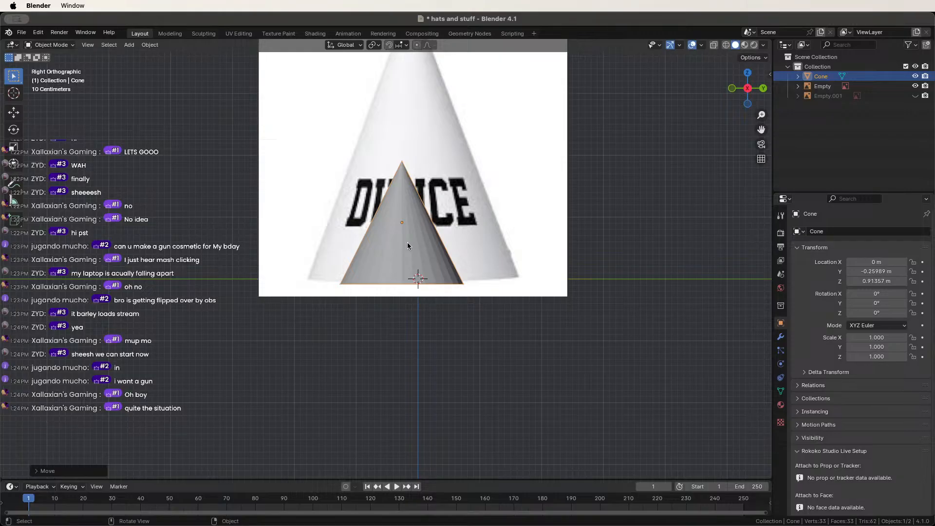
pyautogui.scroll(-3, 409, 249)
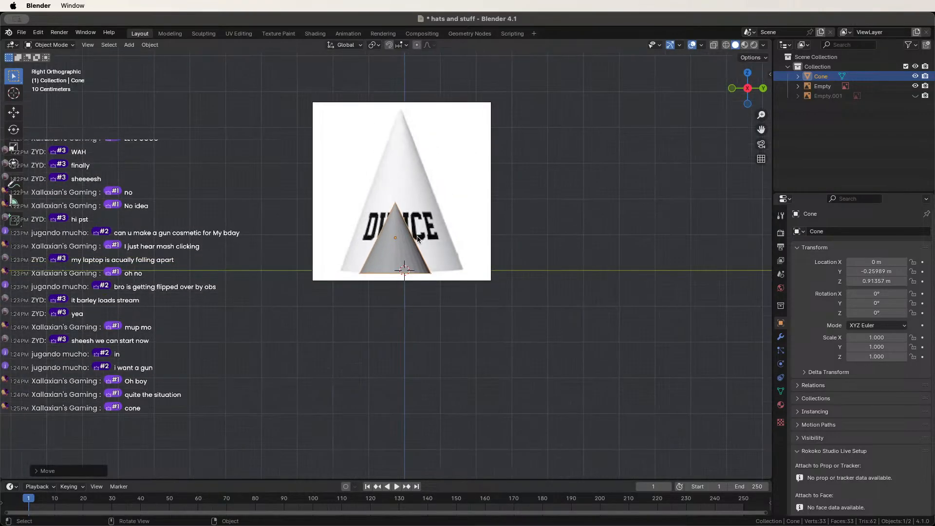
pyautogui.press('g')
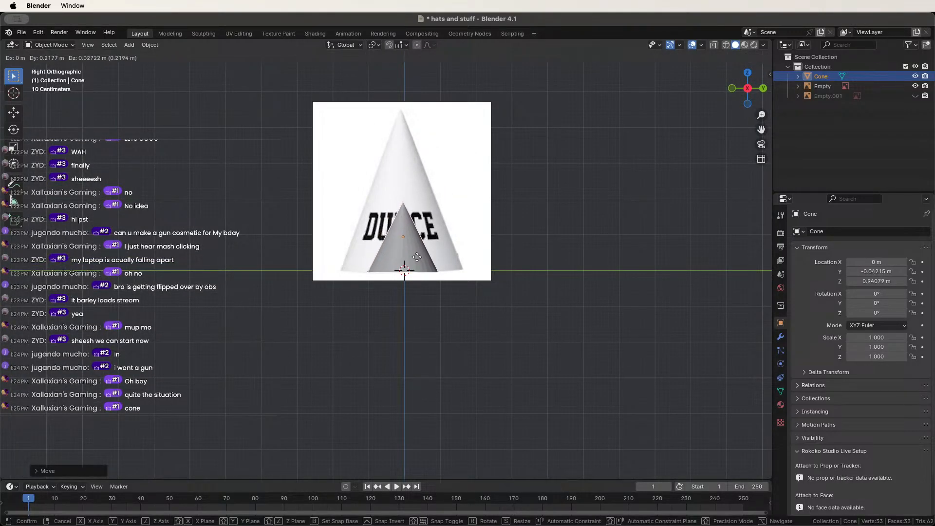
pyautogui.click(416, 260)
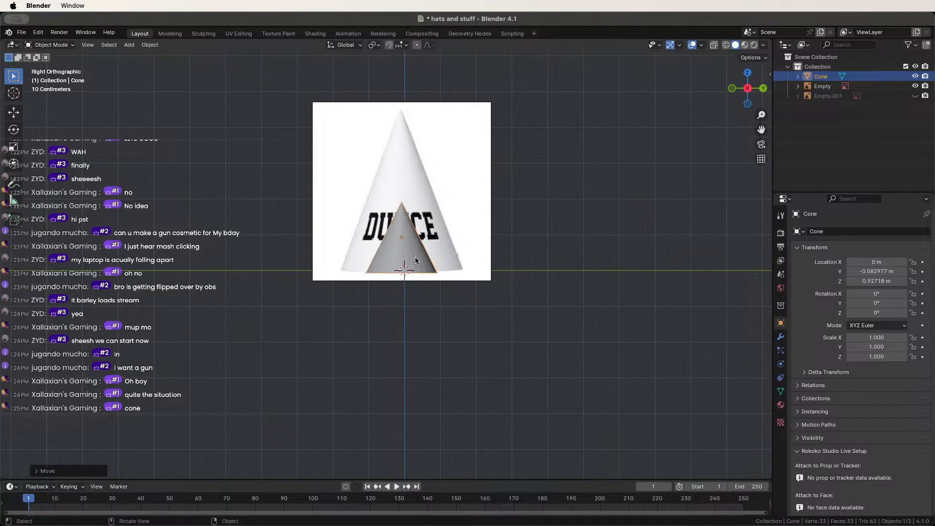
pyautogui.press('s')
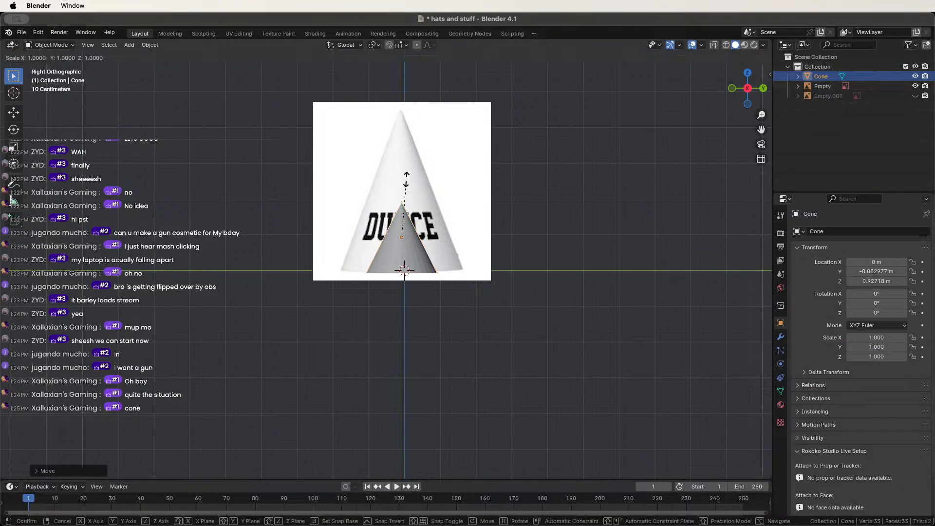
pyautogui.press('z')
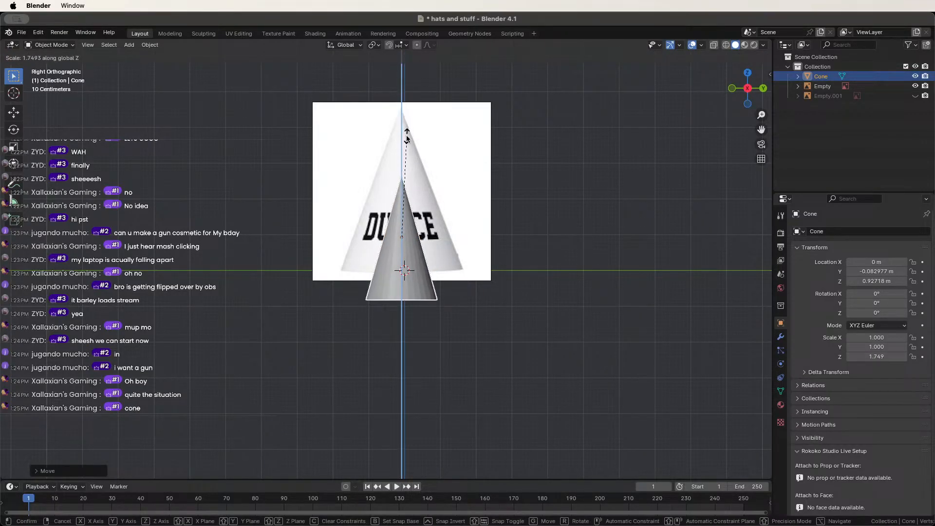
pyautogui.click(406, 143)
pyautogui.press('s')
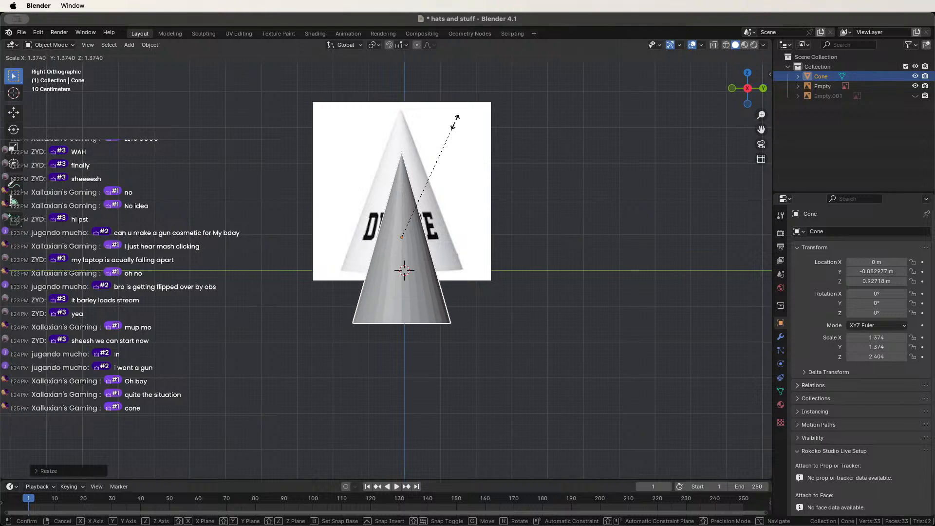
pyautogui.click(470, 117)
# Fine-tune the cone's height, size and position to the cap, ending at scale 1.674, 1.674, 2.501.
pyautogui.press('g')
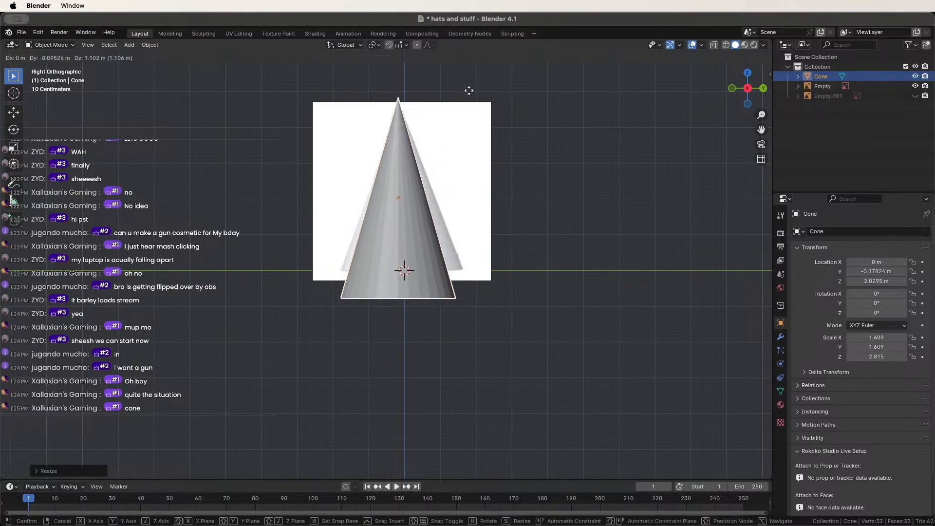
pyautogui.click(471, 69)
pyautogui.press('s')
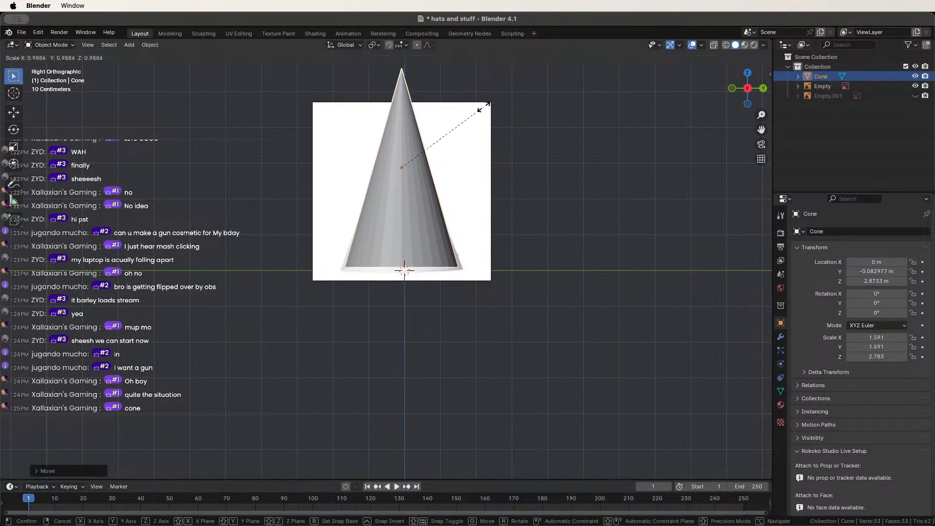
pyautogui.click(475, 110)
pyautogui.press('g')
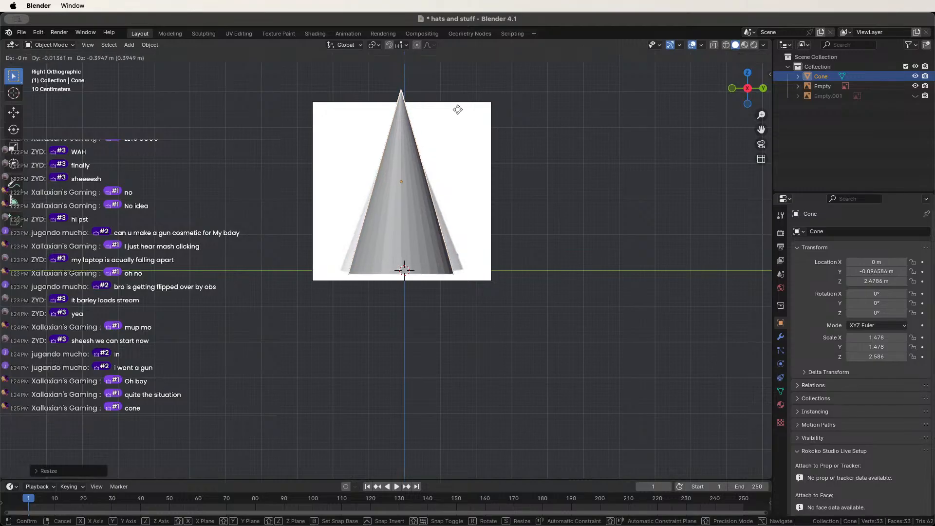
pyautogui.click(448, 126)
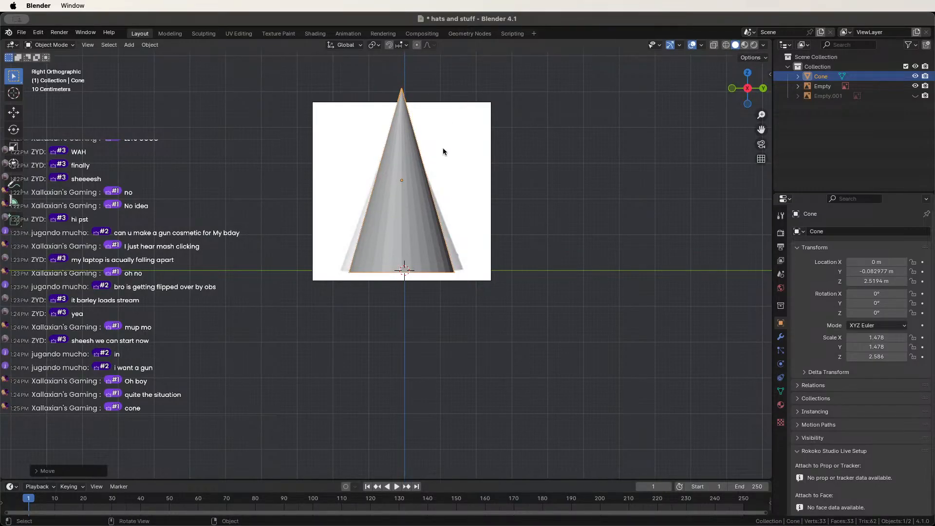
pyautogui.press('s')
pyautogui.press('z')
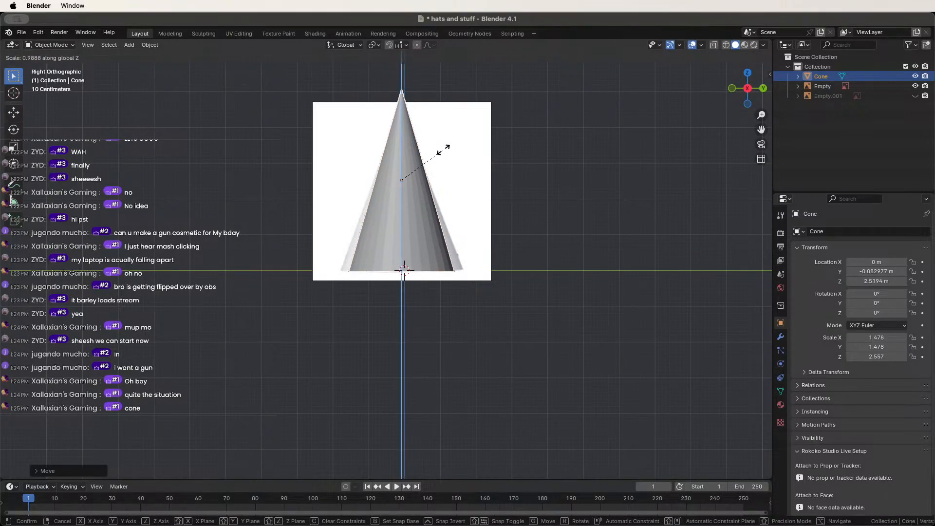
pyautogui.click(441, 158)
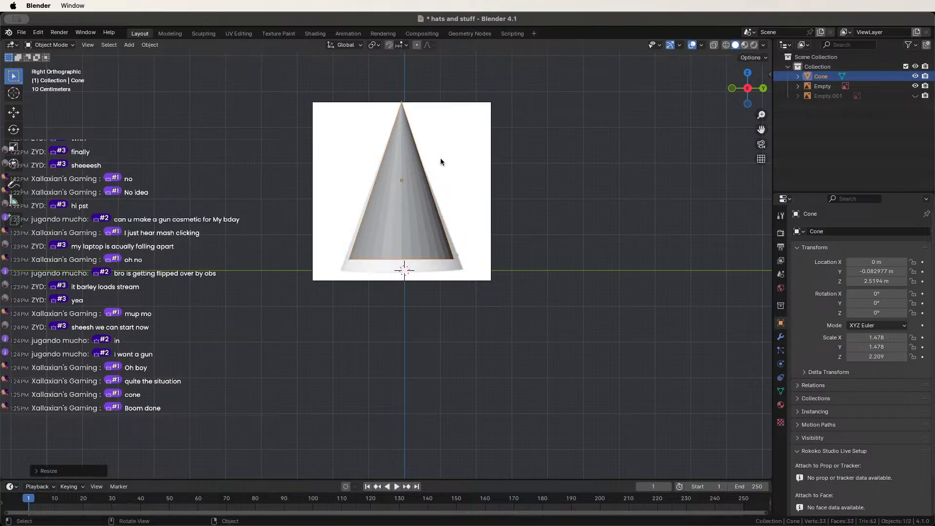
pyautogui.press('s')
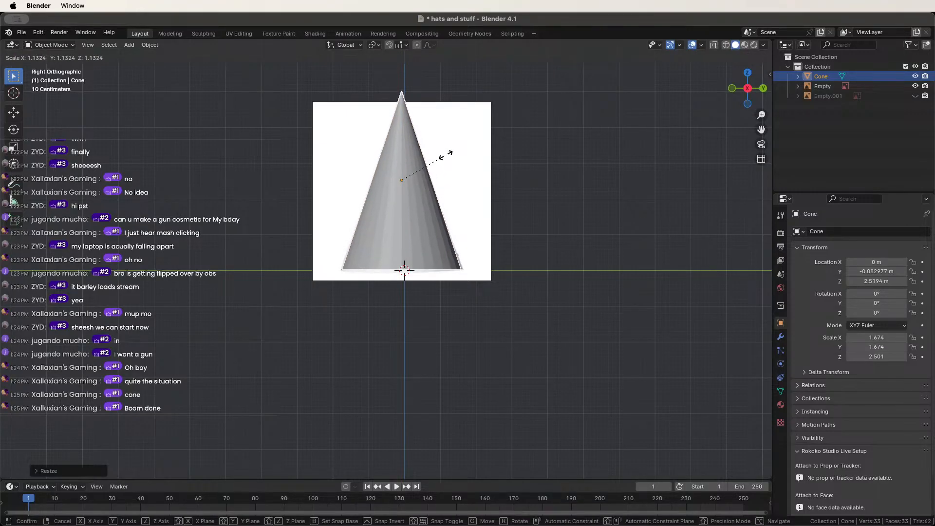
pyautogui.click(445, 157)
# Nudge the cone up to Location Z 2.4786 m, aligned with the cap outline.
pyautogui.press('g')
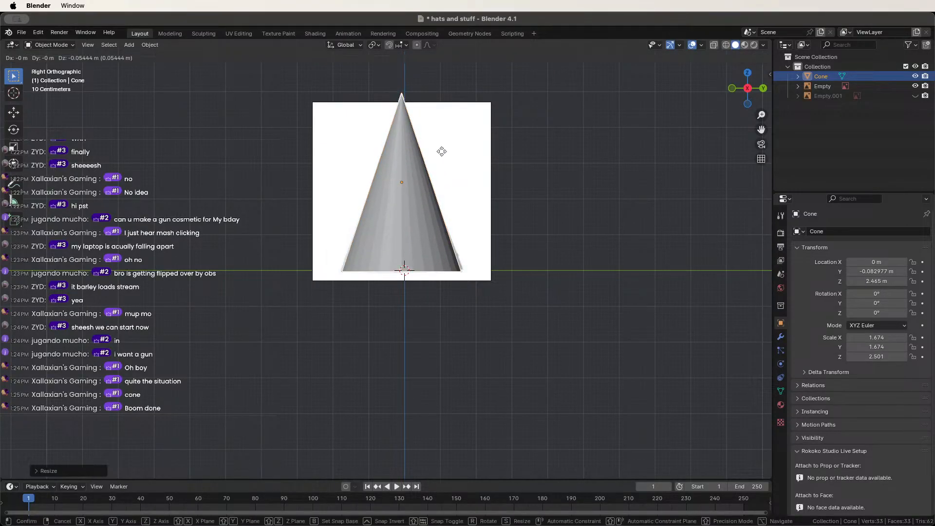
pyautogui.click(443, 153)
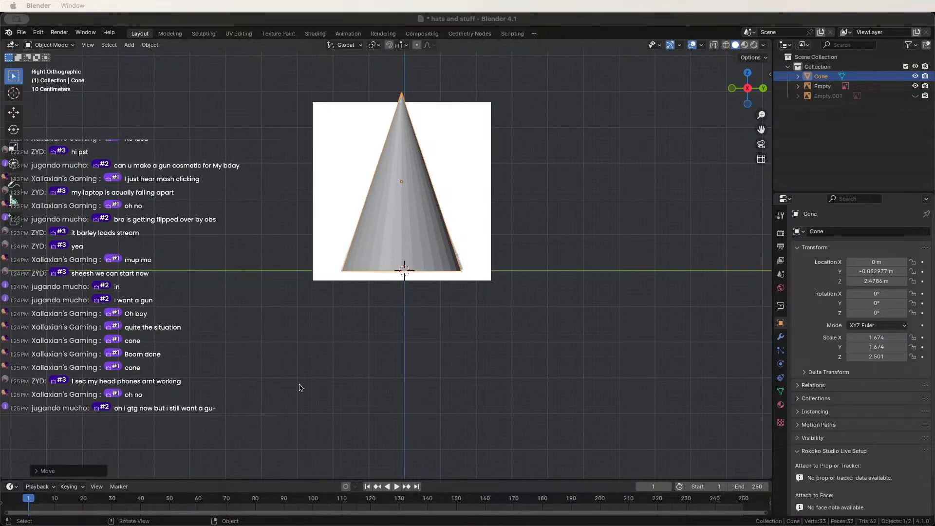
# Orbit into a perspective view of the cone and image plane and toggle Edit Mode.
pyautogui.moveTo(300, 387); pyautogui.dragTo(300, 411, button='middle')
pyautogui.click(317, 382)
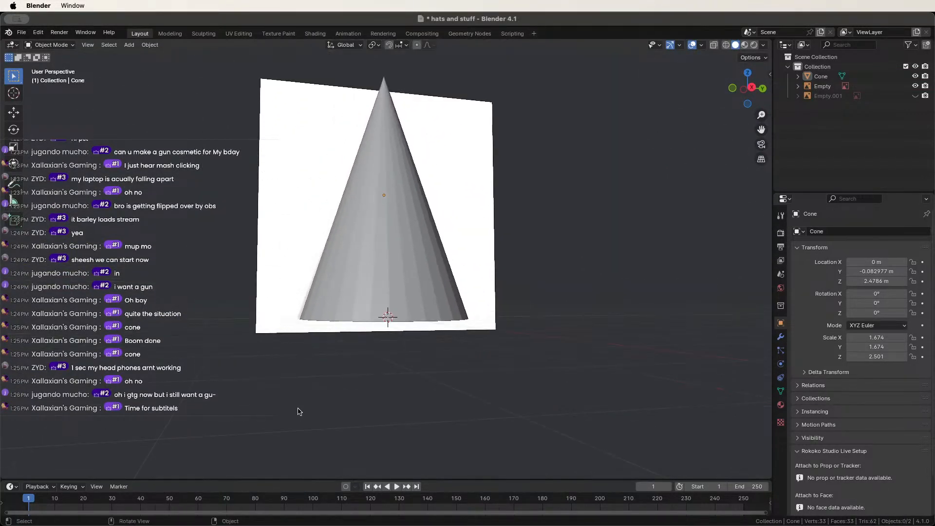
pyautogui.scroll(2, 300, 412)
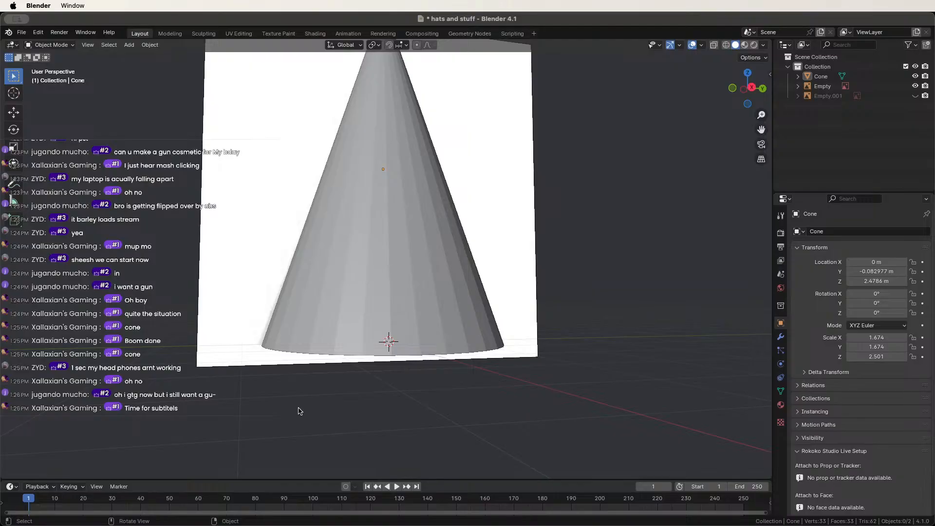
pyautogui.moveTo(317, 320); pyautogui.dragTo(443, 285, button='middle')
pyautogui.scroll(2, 375, 296)
pyautogui.scroll(-3, 375, 296)
pyautogui.press('Tab')
pyautogui.press('Tab')
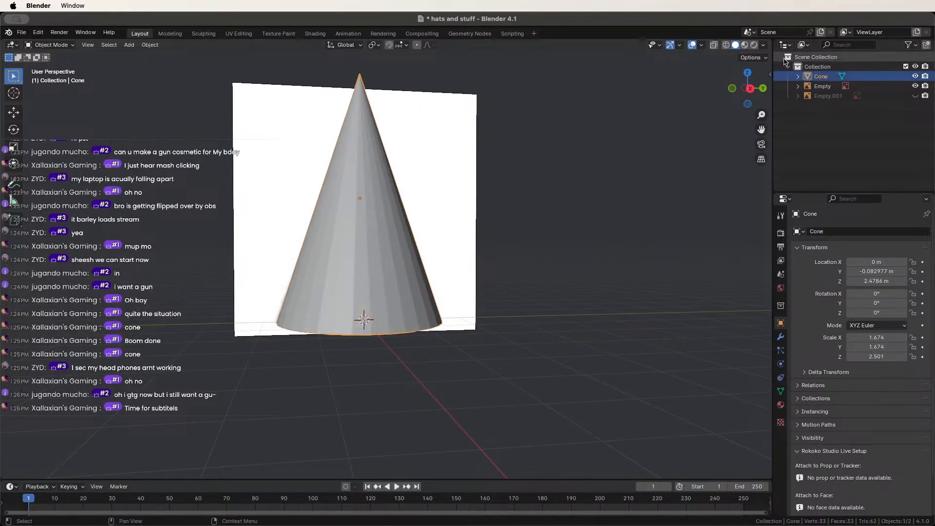
# Briefly hide the cone to see the DUNCE image, then unhide and select it.
pyautogui.click(915, 76)
pyautogui.moveTo(453, 201); pyautogui.dragTo(532, 192, button='middle')
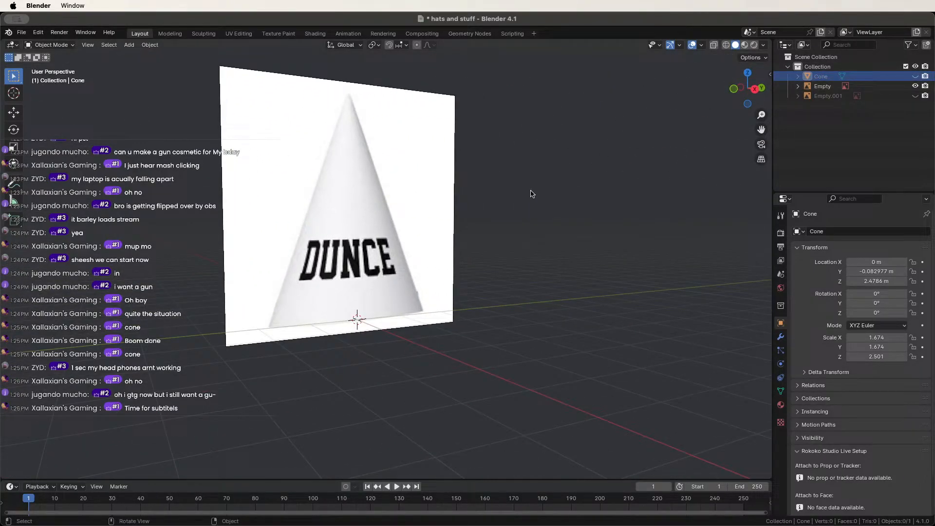
pyautogui.click(916, 76)
pyautogui.scroll(3, 397, 255)
pyautogui.moveTo(397, 256); pyautogui.dragTo(385, 237, button='middle')
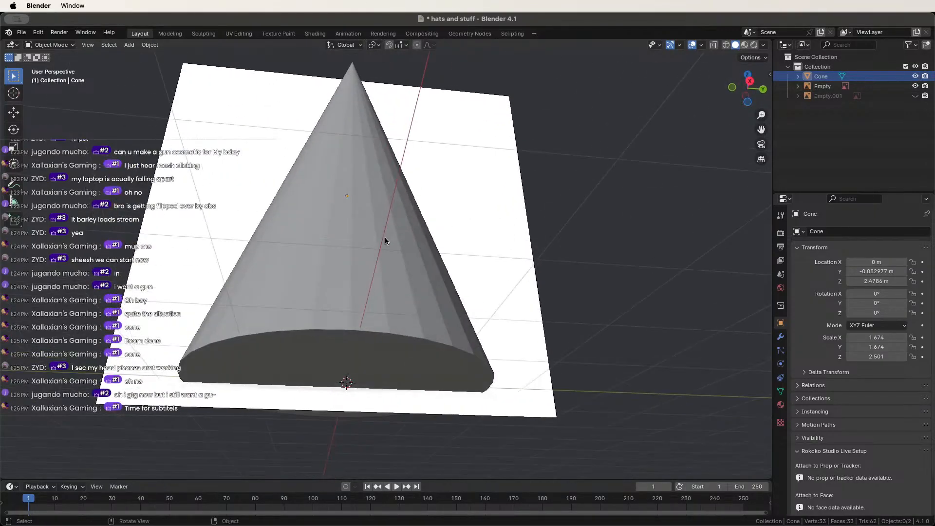
pyautogui.scroll(-3, 385, 238)
pyautogui.click(321, 344)
# In wireframe Edit Mode, lift the cone's selected base-rim vertices slightly along Z with Y mirroring on.
pyautogui.press('Tab')
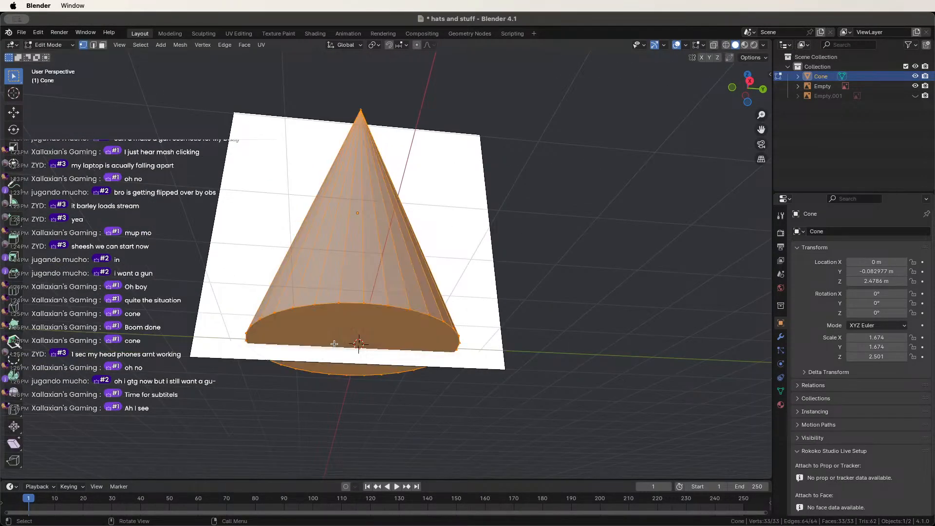
pyautogui.moveTo(312, 344); pyautogui.dragTo(266, 364, button='middle')
pyautogui.hotkey('shift', 'z')
pyautogui.moveTo(223, 319); pyautogui.dragTo(274, 363)
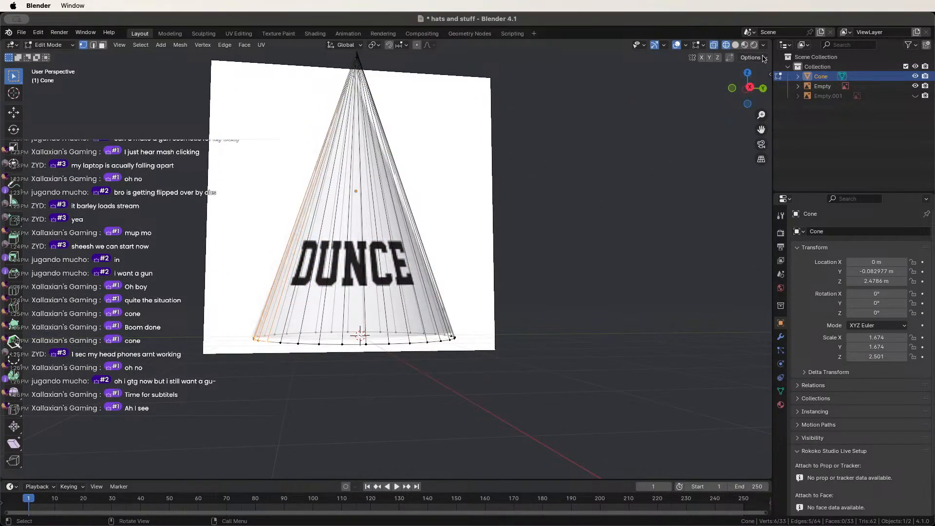
pyautogui.click(708, 60)
pyautogui.moveTo(616, 130); pyautogui.dragTo(442, 245, button='middle')
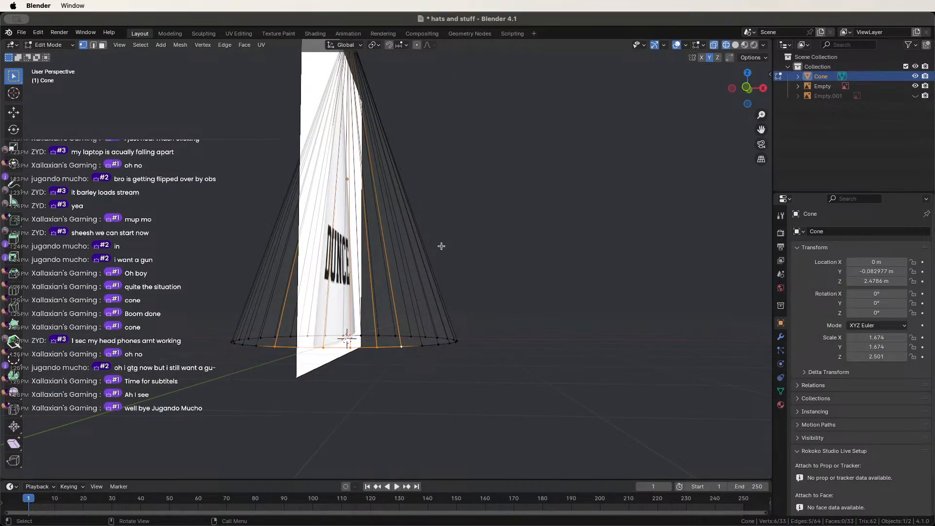
pyautogui.press('g')
pyautogui.press('z')
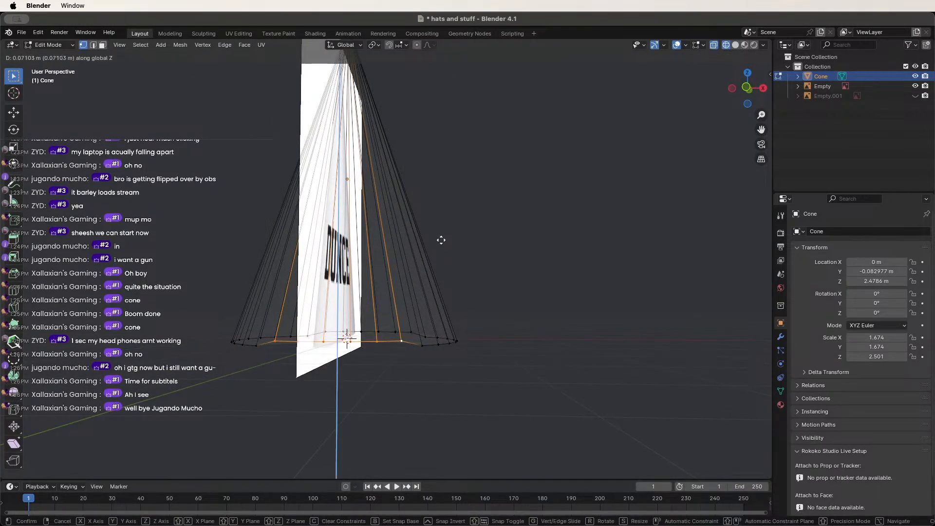
pyautogui.click(441, 241)
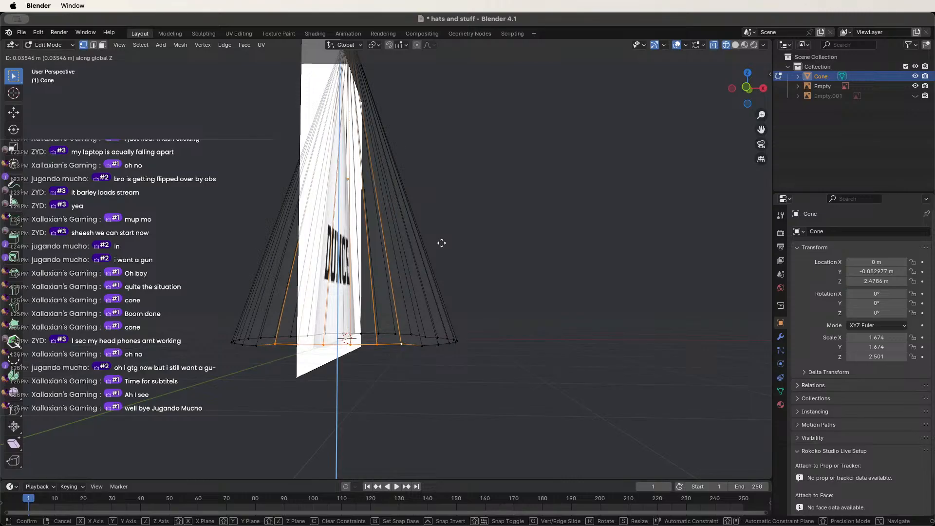
# Return the cone to Object Mode and solid shading.
pyautogui.press('Tab')
pyautogui.moveTo(477, 279); pyautogui.dragTo(378, 333, button='middle')
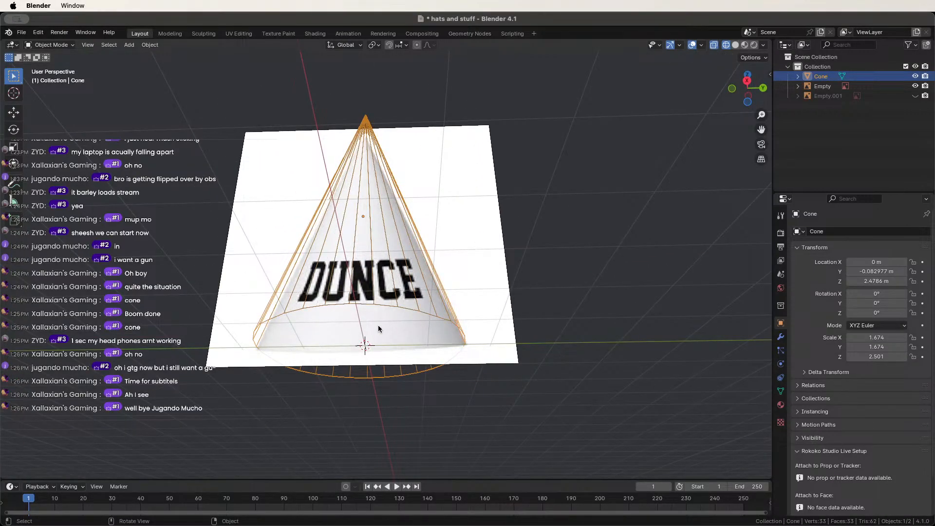
pyautogui.hotkey('shift', 'z')
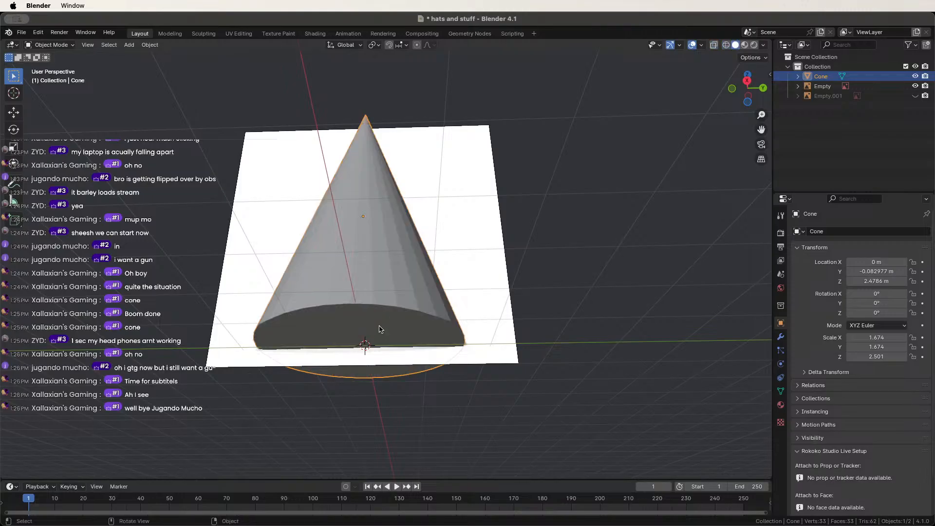
pyautogui.scroll(3, 388, 334)
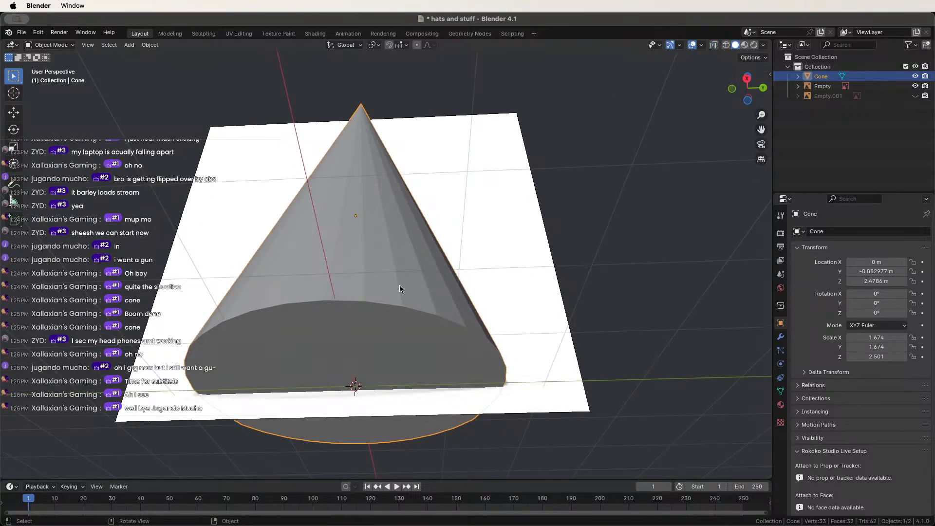
pyautogui.click(51, 45)
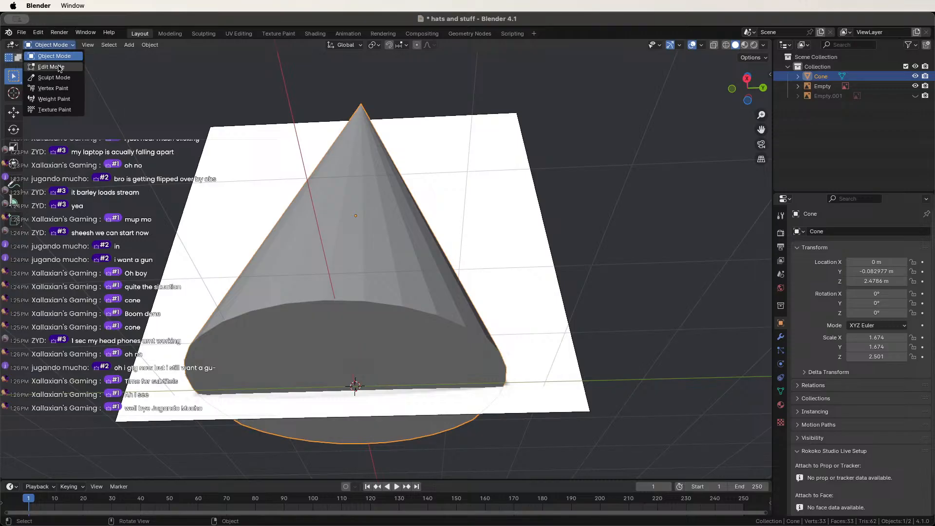
# In Edit Mode face select, delete the cone's bottom face.
pyautogui.click(58, 66)
pyautogui.press('3')
pyautogui.click(278, 362)
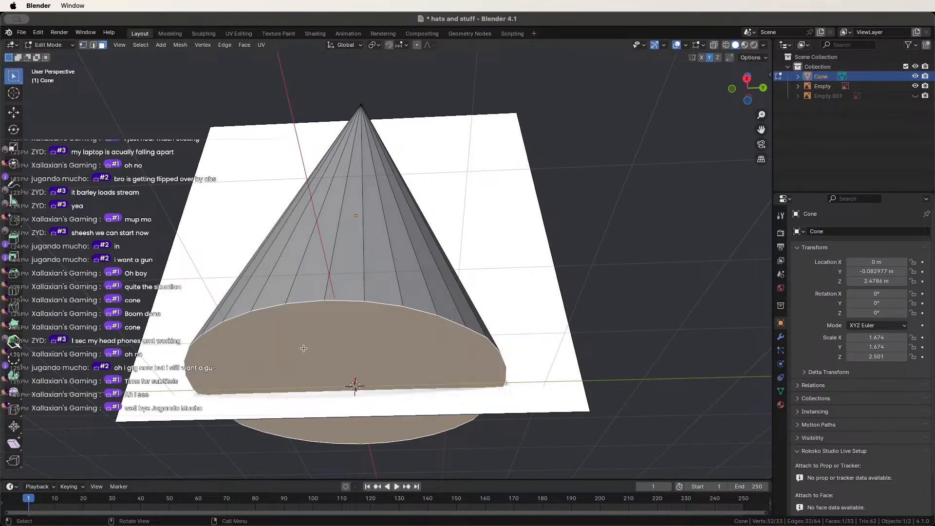
pyautogui.press('x')
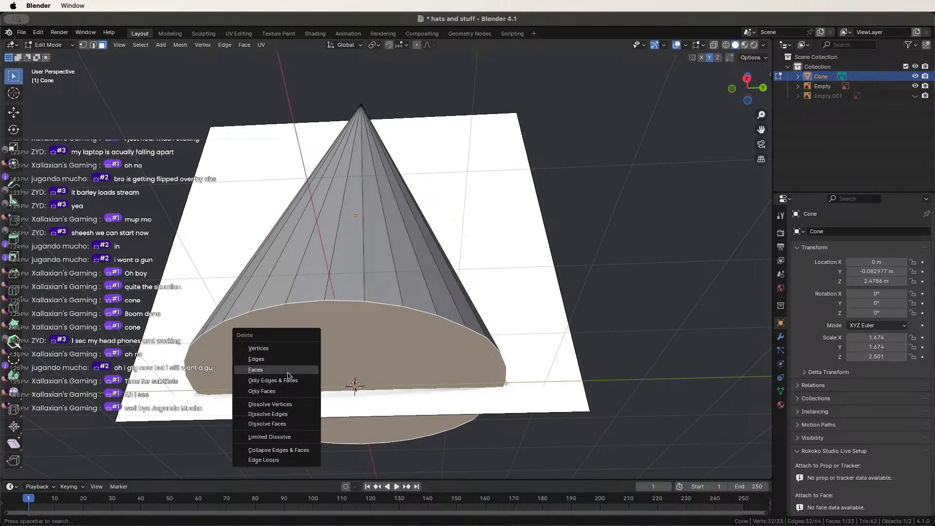
pyautogui.click(287, 370)
pyautogui.moveTo(243, 289); pyautogui.dragTo(384, 416, button='middle')
pyautogui.scroll(-2, 243, 320)
pyautogui.scroll(3, 249, 292)
# Orbit around the open-bottomed cone, select two side faces, and open the Texture Paint workspace.
pyautogui.scroll(2, 354, 126)
pyautogui.scroll(3, 306, 176)
pyautogui.moveTo(307, 177); pyautogui.dragTo(293, 160, button='middle')
pyautogui.scroll(-4, 292, 163)
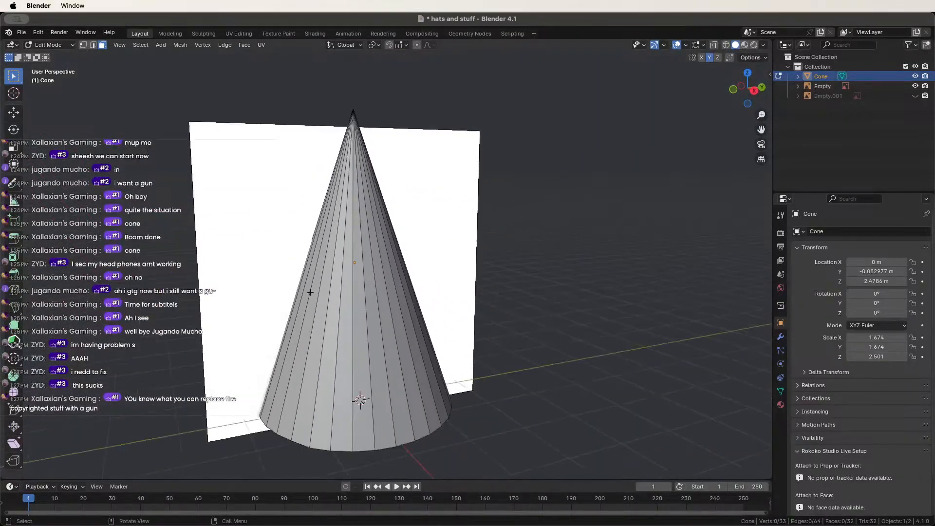
pyautogui.moveTo(303, 268); pyautogui.dragTo(276, 296, button='middle')
pyautogui.scroll(1, 276, 296)
pyautogui.scroll(1, 275, 282)
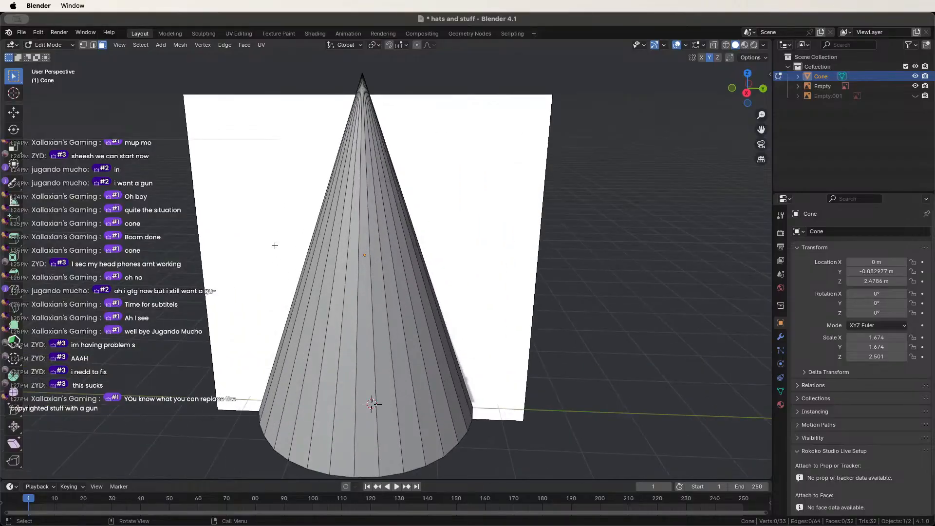
pyautogui.scroll(1, 257, 213)
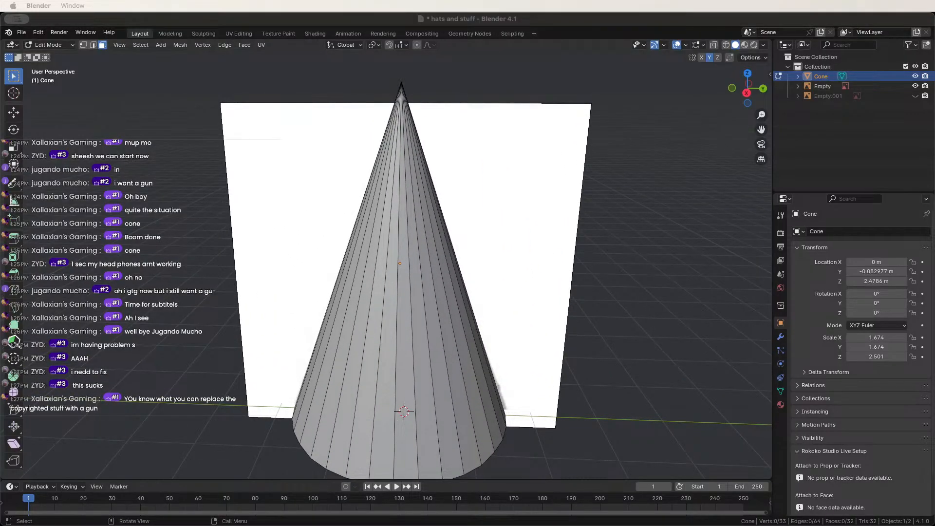
pyautogui.scroll(-3, 602, 286)
pyautogui.moveTo(600, 286); pyautogui.dragTo(610, 267, button='middle')
pyautogui.scroll(1, 609, 268)
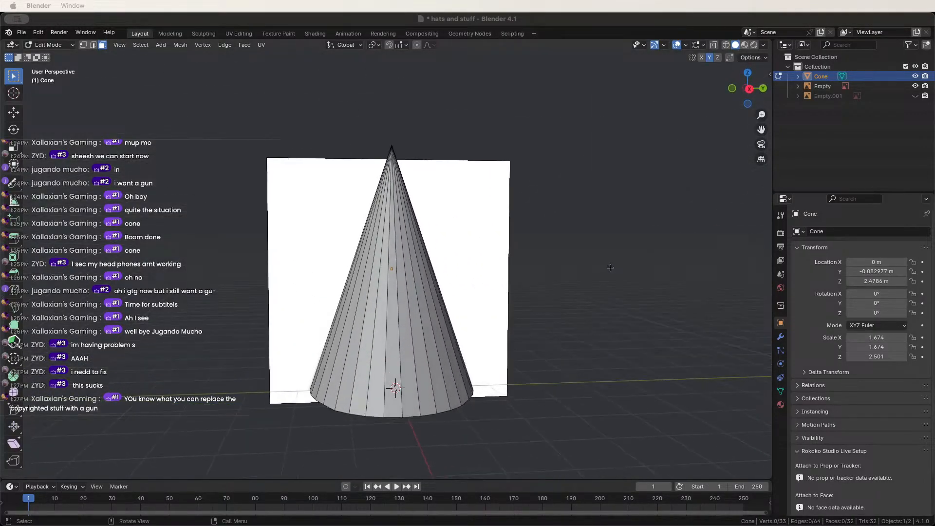
pyautogui.scroll(4, 609, 267)
pyautogui.scroll(-4, 439, 281)
pyautogui.click(373, 291)
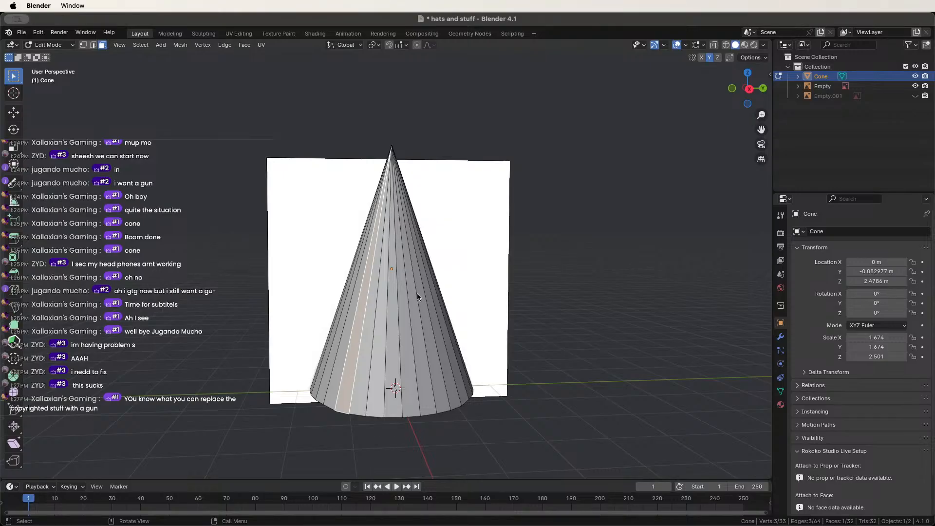
pyautogui.click(348, 292)
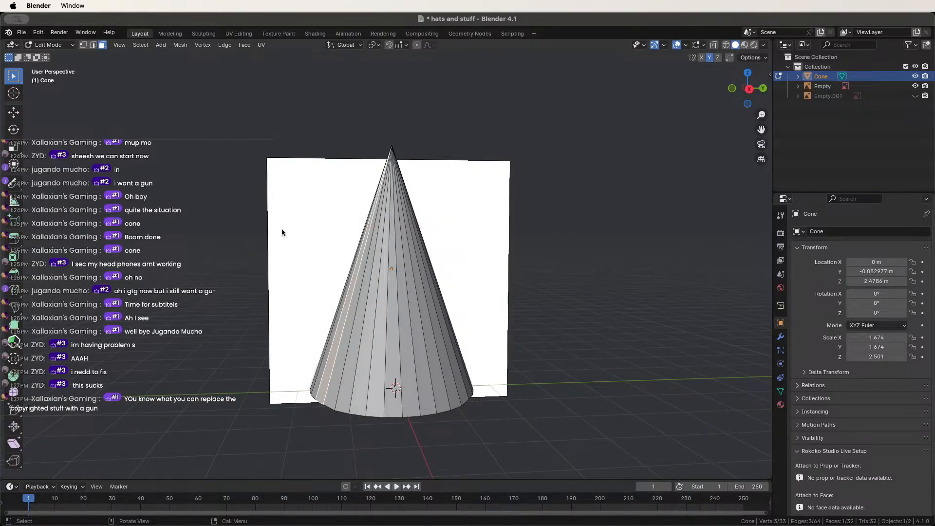
pyautogui.click(279, 34)
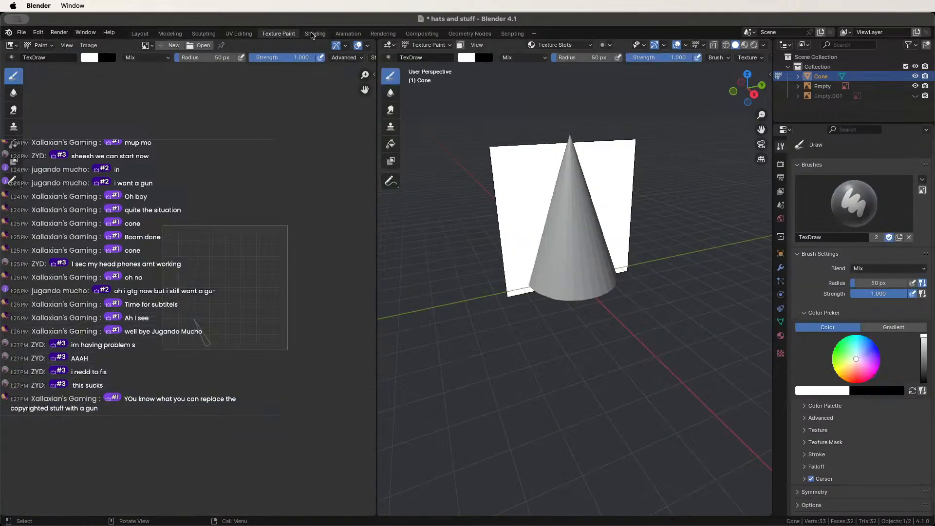
# In UV Editing, Smart UV Project all of the cone's faces with a 0.02 island margin.
pyautogui.click(239, 34)
pyautogui.scroll(3, 639, 257)
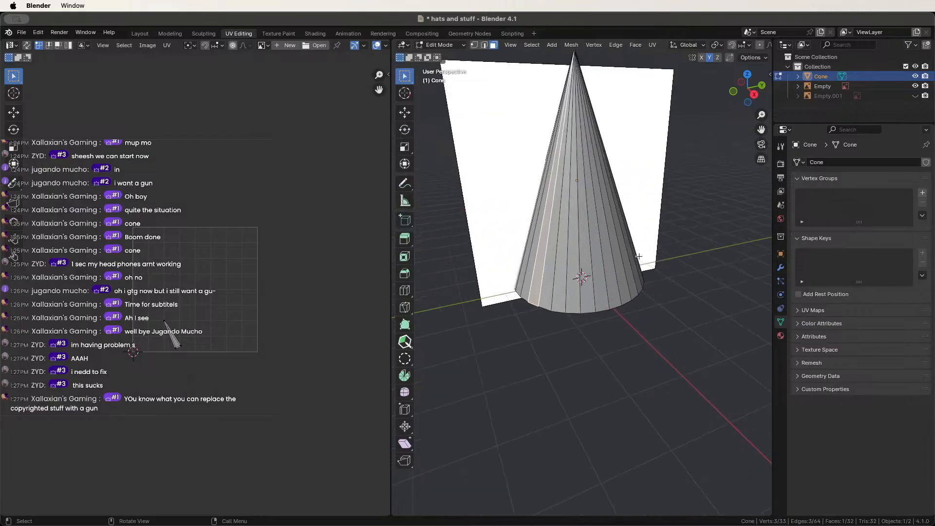
pyautogui.moveTo(640, 256); pyautogui.dragTo(610, 305, button='middle')
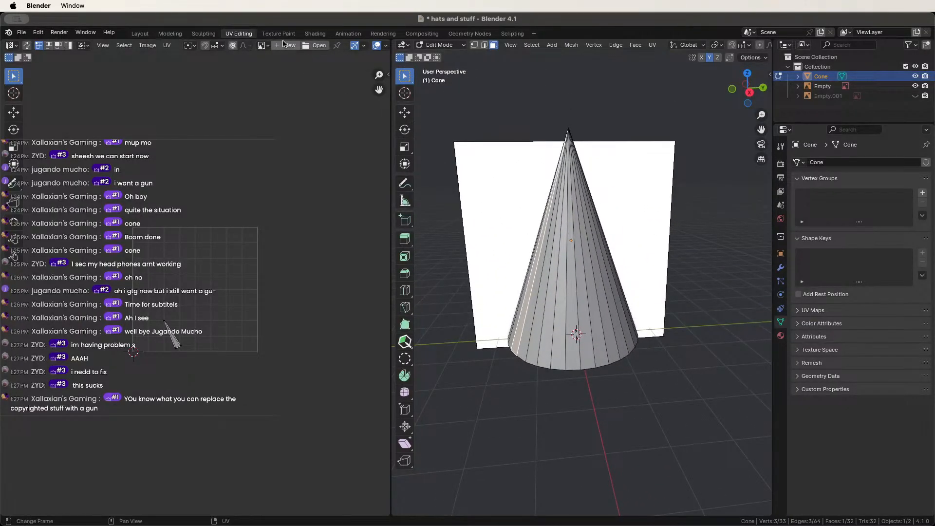
pyautogui.press('a')
pyautogui.press('u')
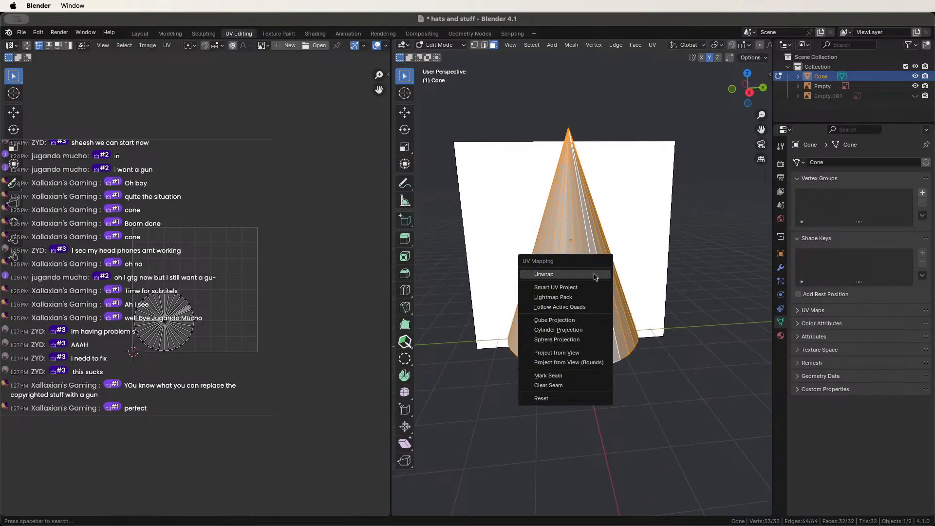
pyautogui.click(556, 288)
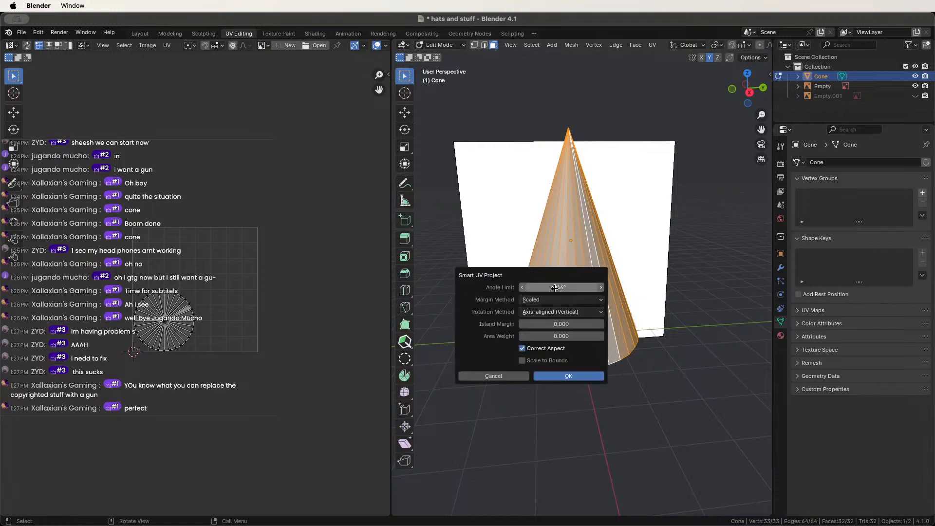
pyautogui.doubleClick(602, 325)
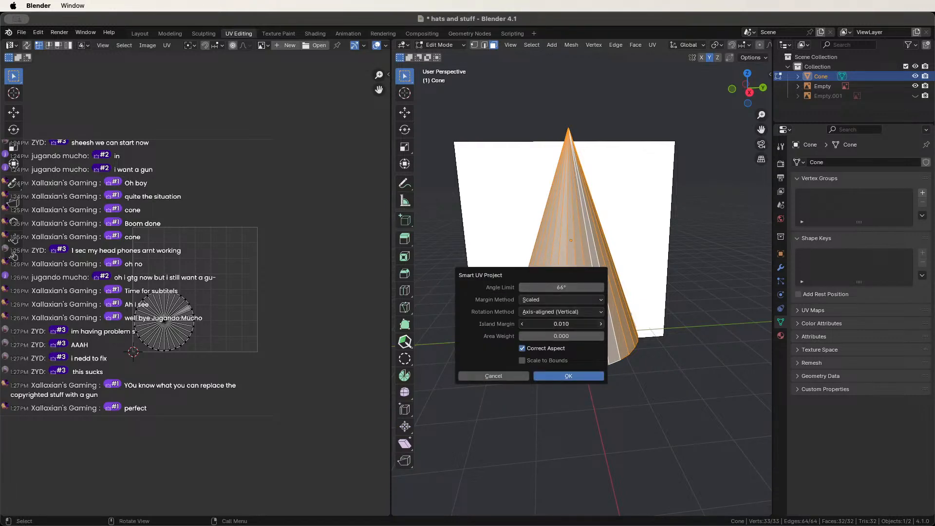
pyautogui.click(585, 375)
pyautogui.scroll(2, 444, 241)
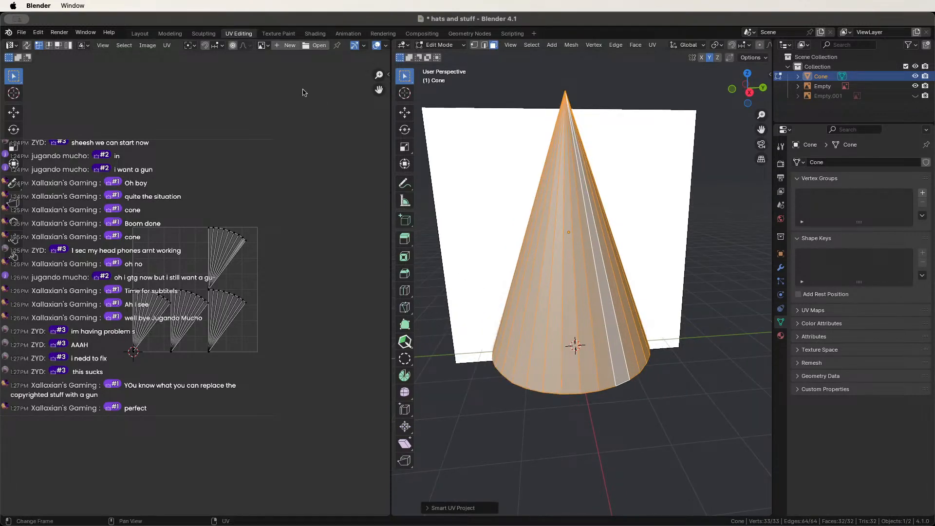
# Back in Texture Paint, add a Base Color paint slot creating the Cone Base Color texture.
pyautogui.click(278, 33)
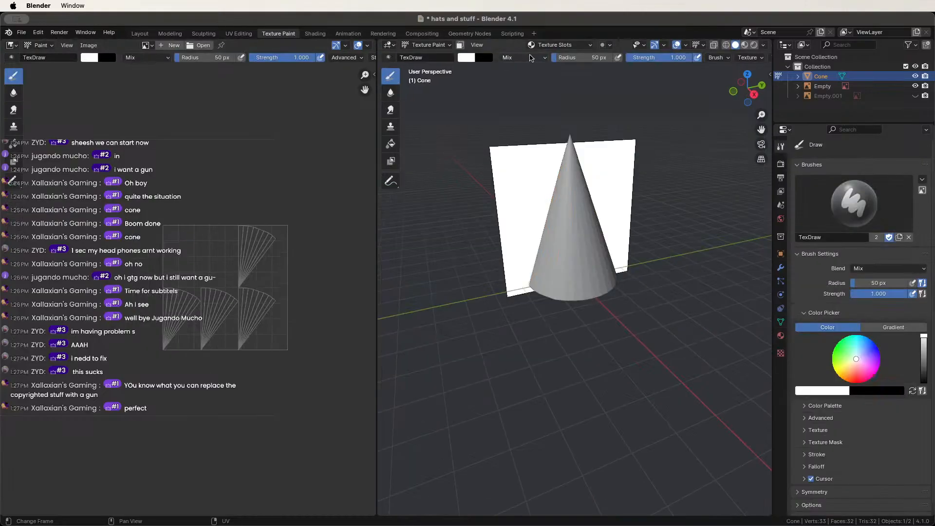
pyautogui.click(557, 44)
pyautogui.click(603, 83)
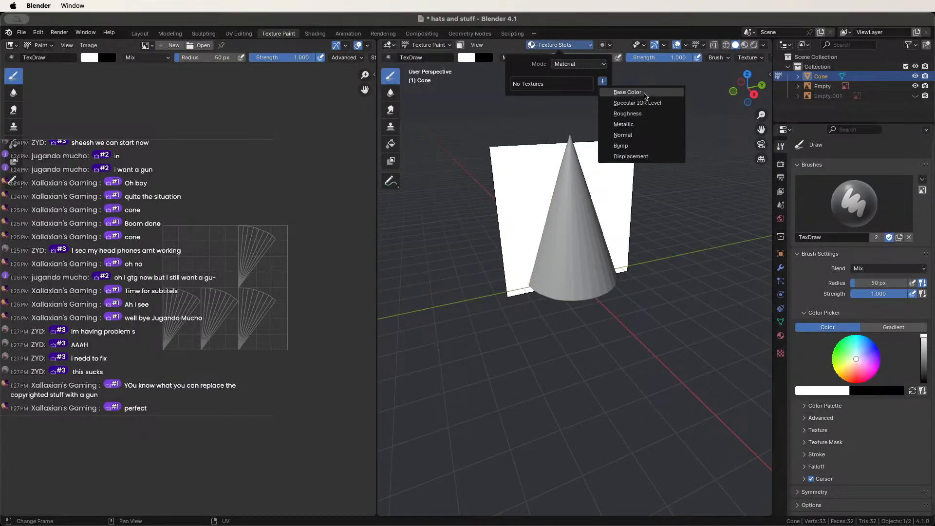
pyautogui.click(639, 95)
pyautogui.click(658, 179)
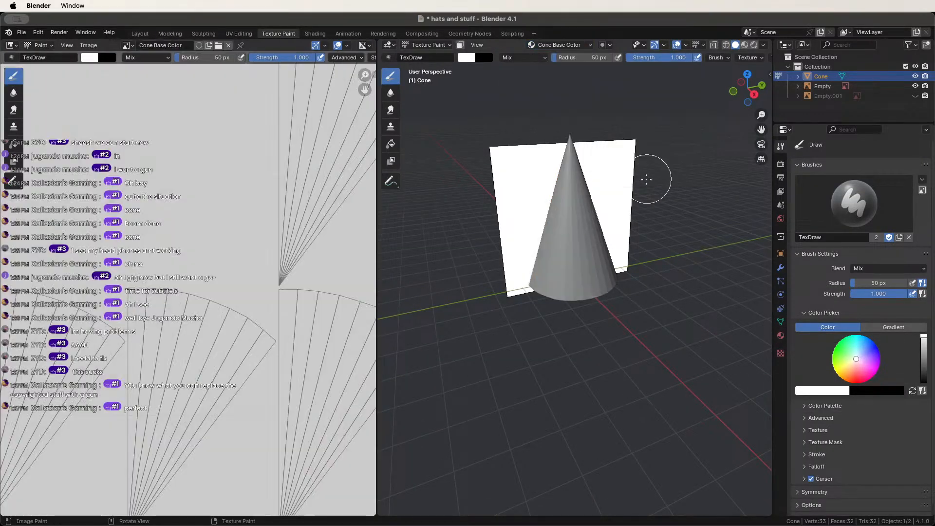
# Paint white over the cone's upper and lower texture, discarding a first test stroke.
pyautogui.moveTo(518, 229); pyautogui.dragTo(594, 219)
pyautogui.press('super+z')
pyautogui.scroll(-1, 656, 190)
pyautogui.moveTo(657, 191); pyautogui.dragTo(646, 174, button='middle')
pyautogui.click(916, 76)
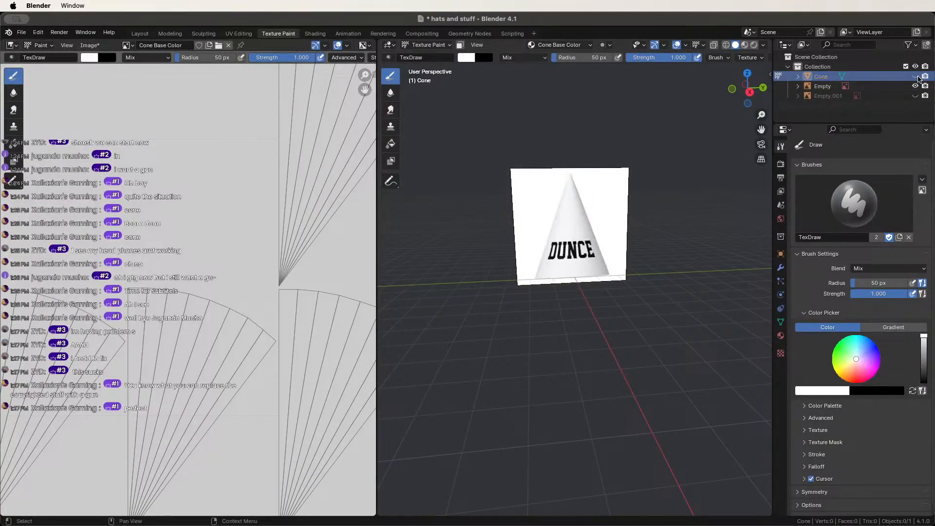
pyautogui.click(915, 76)
pyautogui.moveTo(573, 258); pyautogui.dragTo(578, 275)
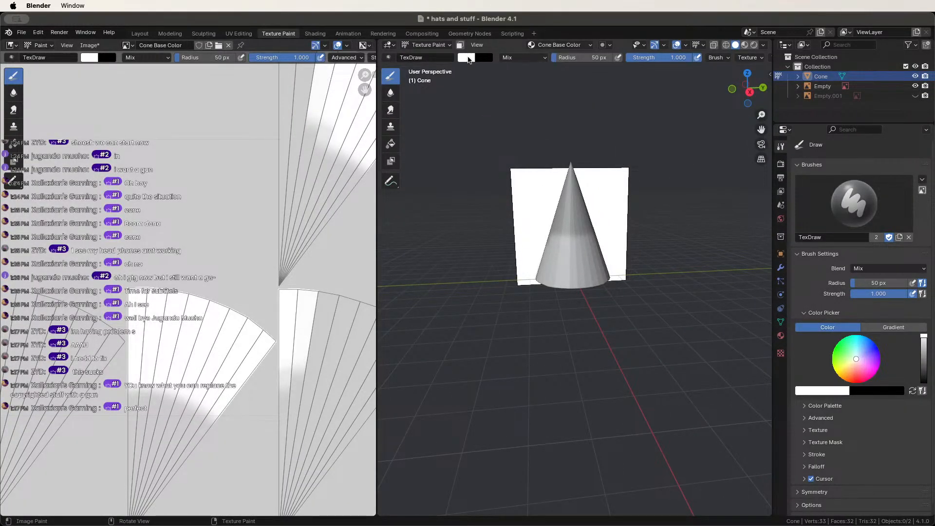
# Enlarge the brush to 500 px and paint the whole UV texture white.
pyautogui.click(467, 57)
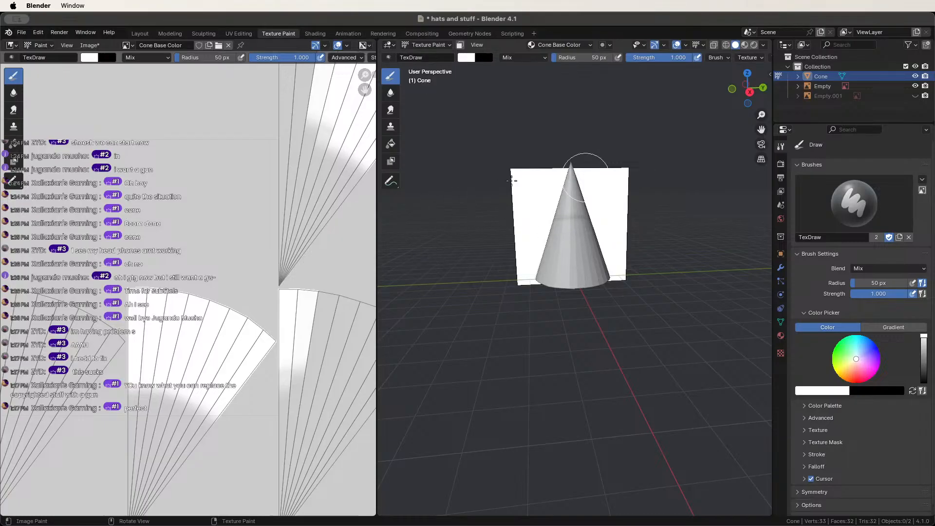
pyautogui.scroll(-5, 224, 336)
pyautogui.press('f')
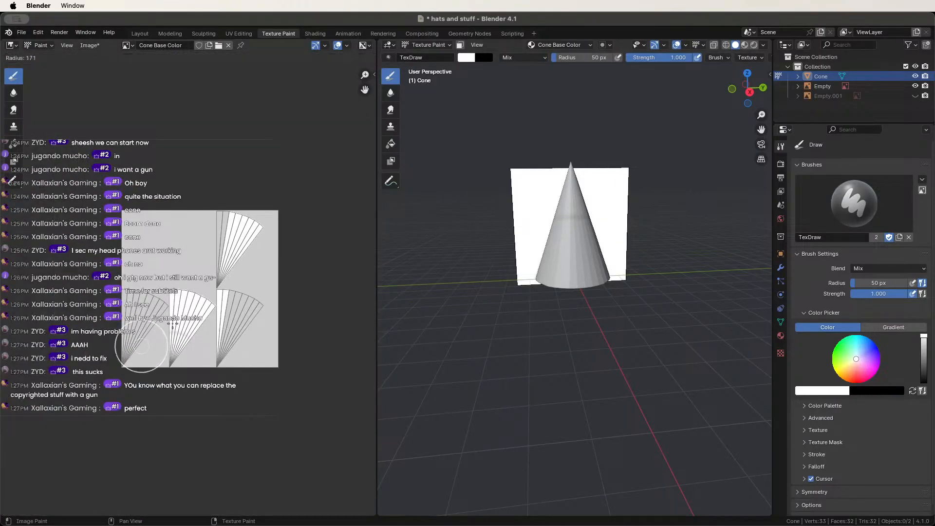
pyautogui.click(185, 322)
pyautogui.moveTo(185, 321)
pyautogui.mouseDown()
pyautogui.moveTo(249, 213)
pyautogui.moveTo(209, 334)
pyautogui.moveTo(219, 311)
pyautogui.moveTo(251, 302)
pyautogui.moveTo(153, 235)
pyautogui.mouseUp()
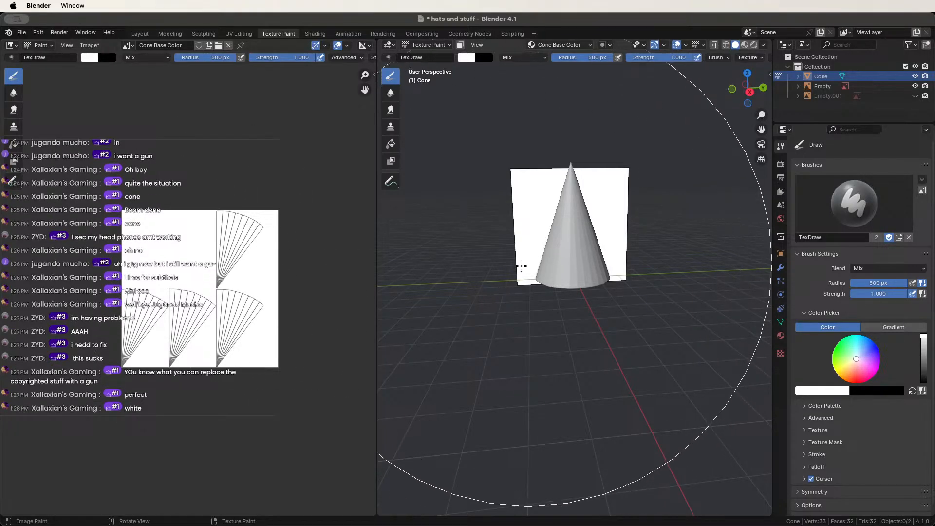
# Shrink the brush radius to 40 px, then down to 9 px.
pyautogui.press('f')
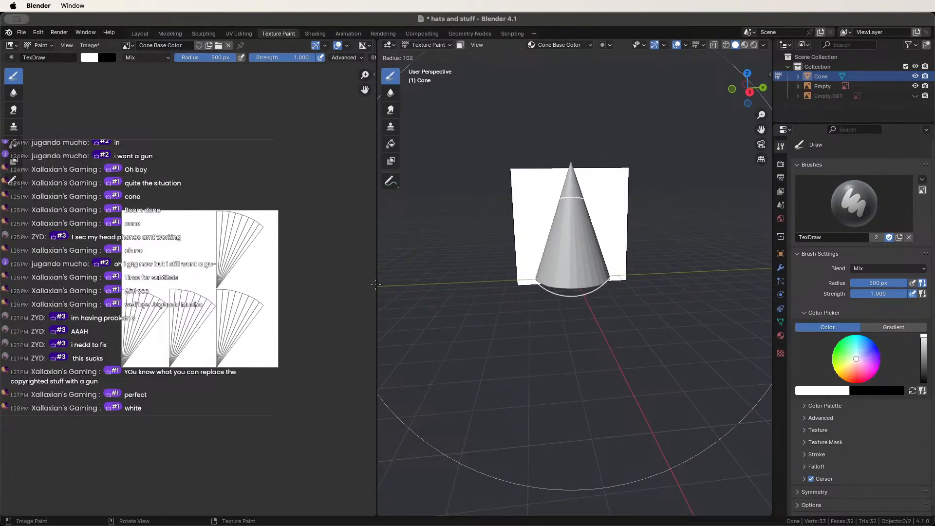
pyautogui.click(552, 251)
pyautogui.press('f')
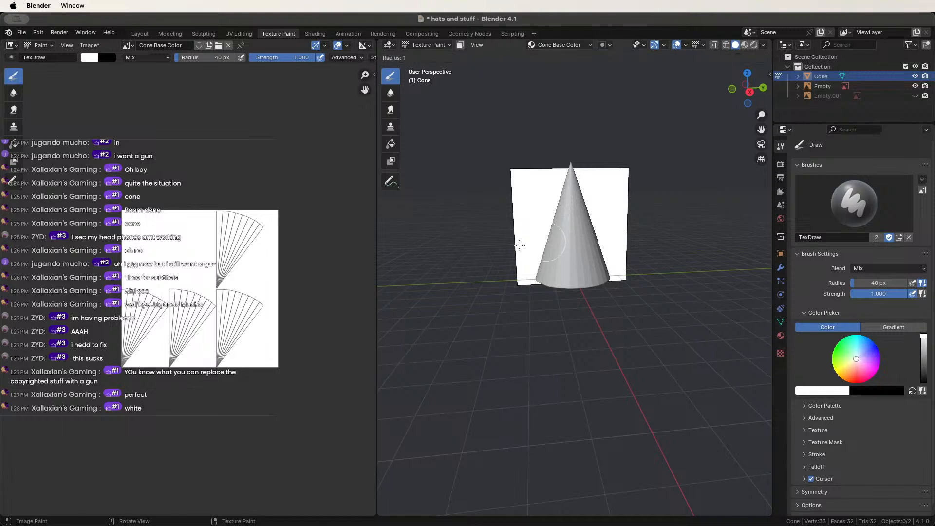
pyautogui.click(532, 245)
pyautogui.scroll(5, 546, 233)
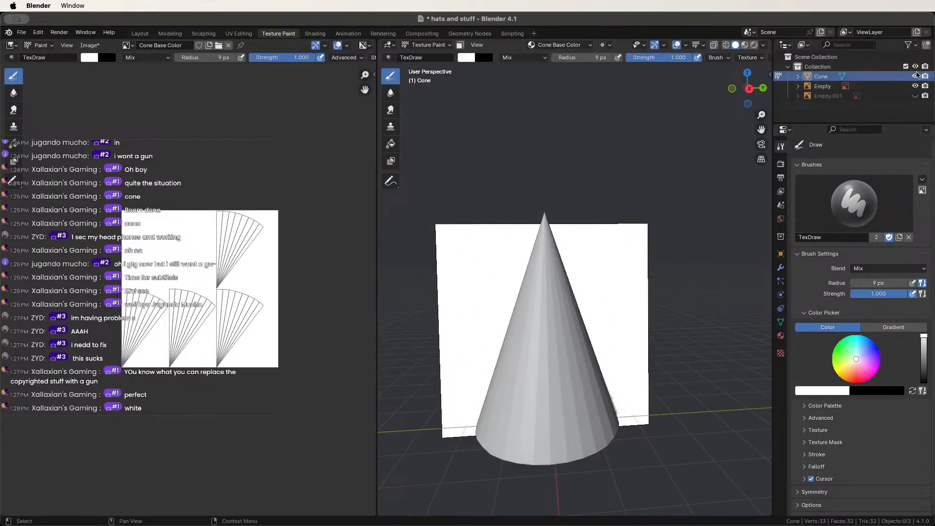
# Briefly hide the cone to check the DUNCE reference, then orbit around it.
pyautogui.click(916, 76)
pyautogui.click(916, 76)
pyautogui.moveTo(522, 376); pyautogui.dragTo(523, 354, button='middle')
pyautogui.scroll(-3, 408, 261)
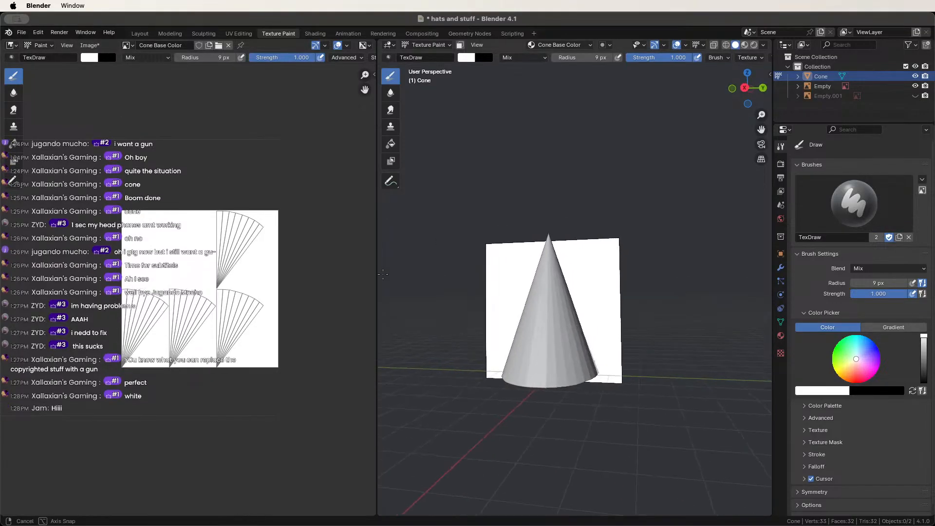
pyautogui.moveTo(414, 268); pyautogui.dragTo(360, 226, button='middle')
pyautogui.scroll(3, 430, 285)
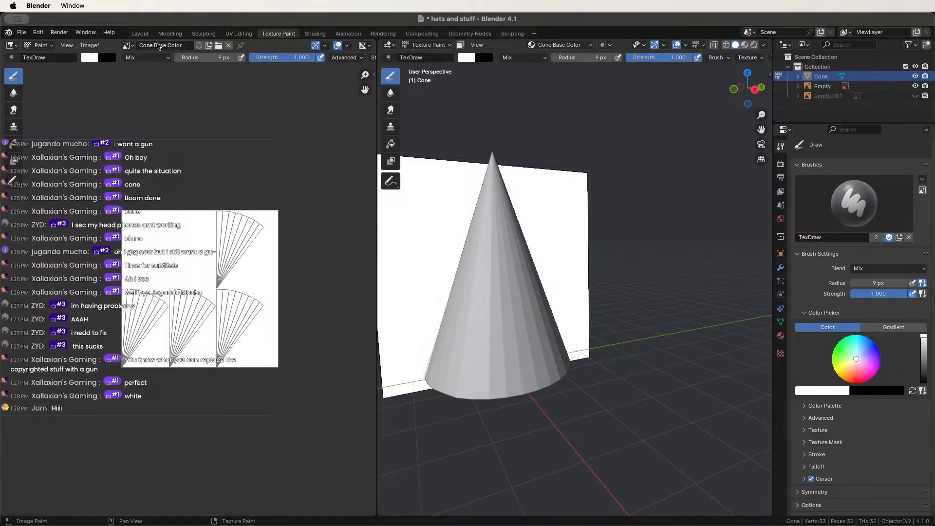
# Browse the texture images and set the brush colour to black.
pyautogui.click(127, 45)
pyautogui.click(467, 58)
pyautogui.moveTo(557, 135); pyautogui.dragTo(556, 152)
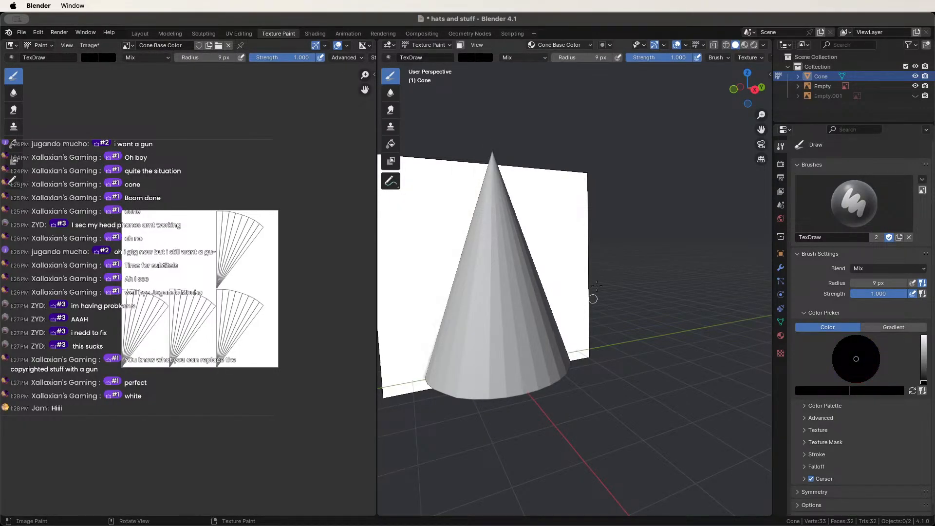
pyautogui.moveTo(593, 298); pyautogui.dragTo(558, 208, button='middle')
pyautogui.scroll(3, 469, 225)
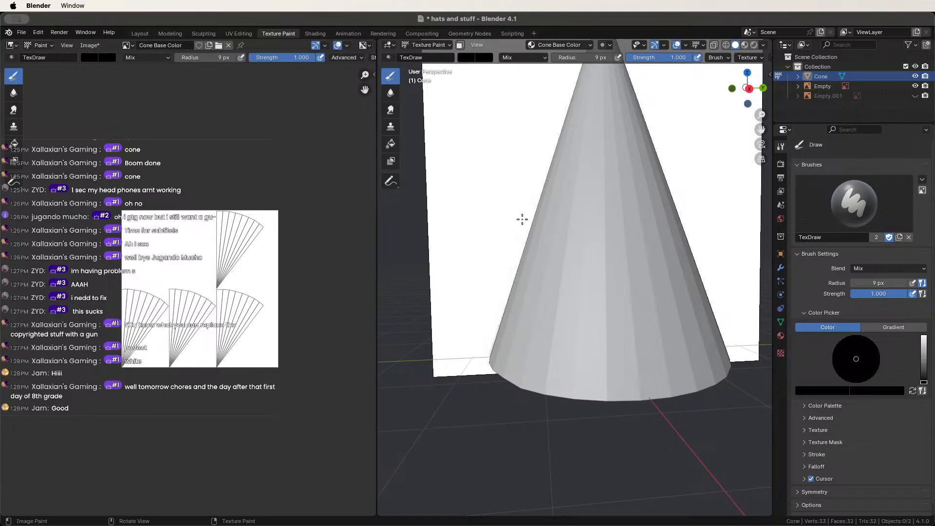
pyautogui.moveTo(547, 210); pyautogui.dragTo(550, 259)
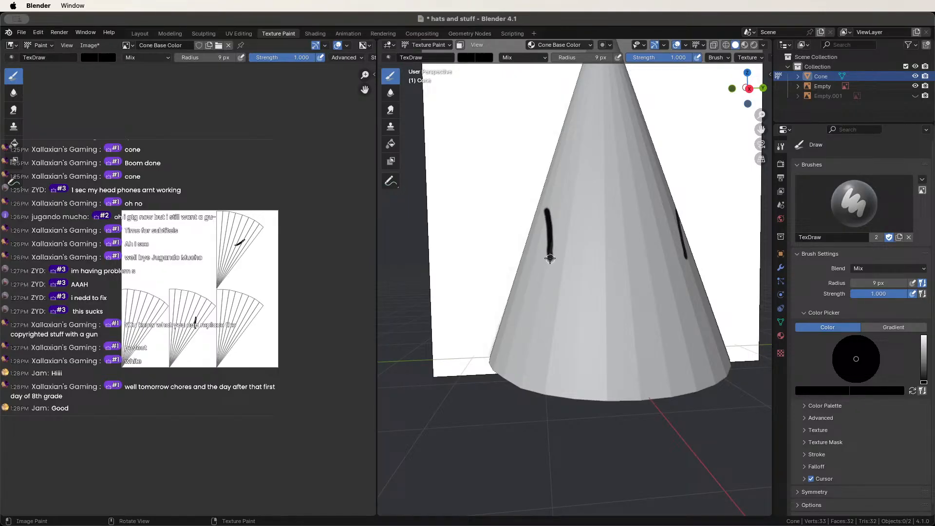
pyautogui.press('super+z')
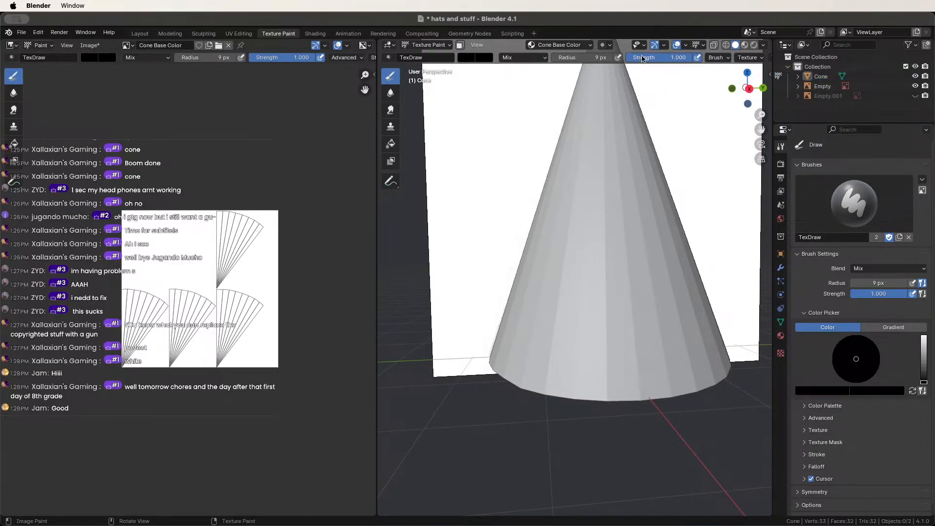
pyautogui.scroll(-8, 644, 58)
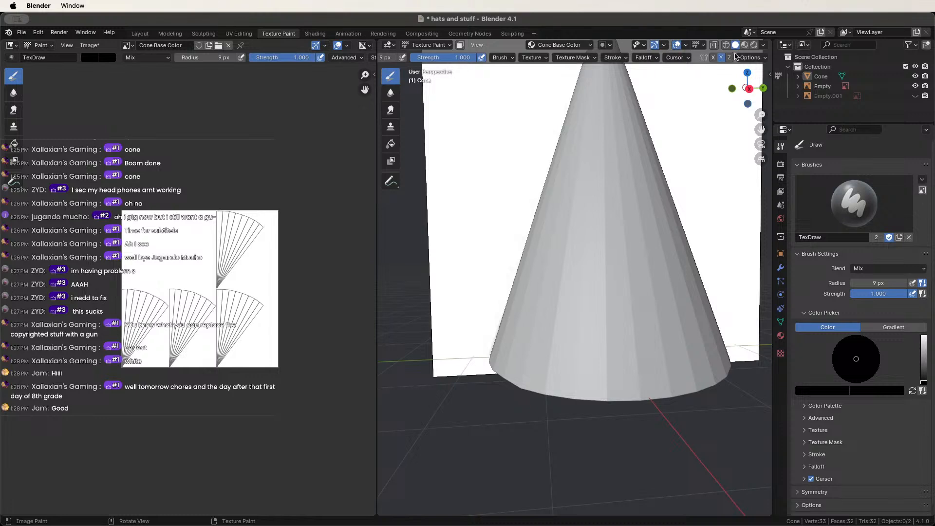
pyautogui.moveTo(554, 191); pyautogui.dragTo(545, 253)
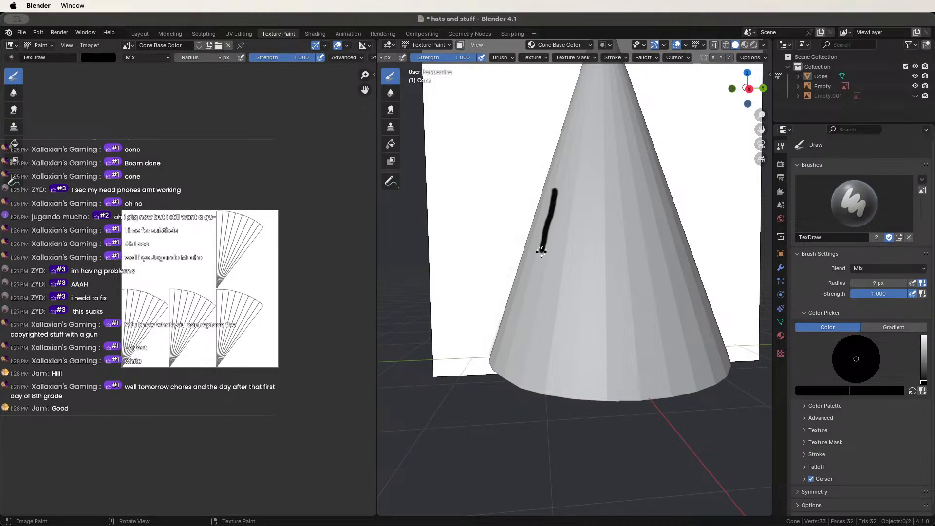
pyautogui.press('super+z')
pyautogui.moveTo(559, 193); pyautogui.dragTo(546, 263)
pyautogui.moveTo(561, 195)
pyautogui.mouseDown()
pyautogui.moveTo(584, 240)
pyautogui.moveTo(551, 260)
pyautogui.mouseUp()
pyautogui.moveTo(553, 259)
pyautogui.mouseDown(button='middle')
pyautogui.moveTo(579, 240)
pyautogui.moveTo(572, 201)
pyautogui.mouseUp(button='middle')
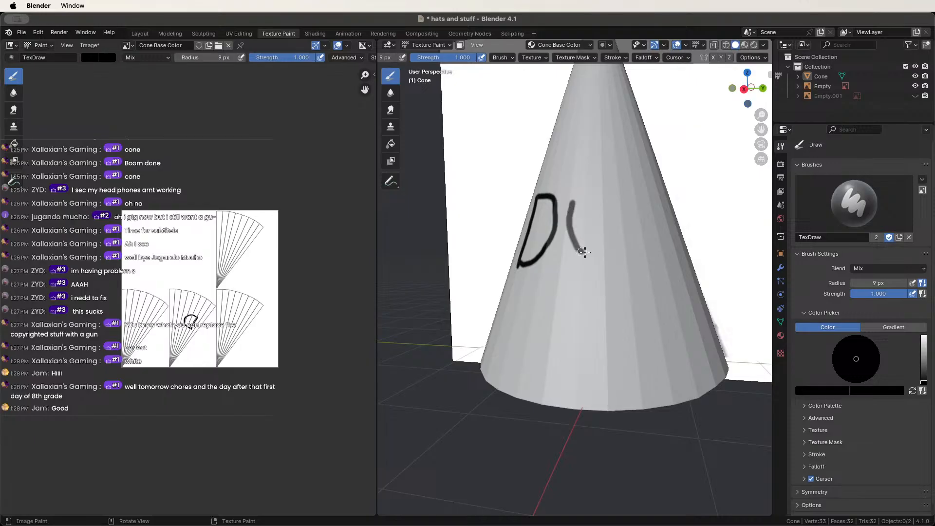
pyautogui.moveTo(585, 252); pyautogui.dragTo(606, 200)
pyautogui.moveTo(606, 199); pyautogui.dragTo(571, 207, button='middle')
pyautogui.moveTo(571, 207); pyautogui.dragTo(559, 259)
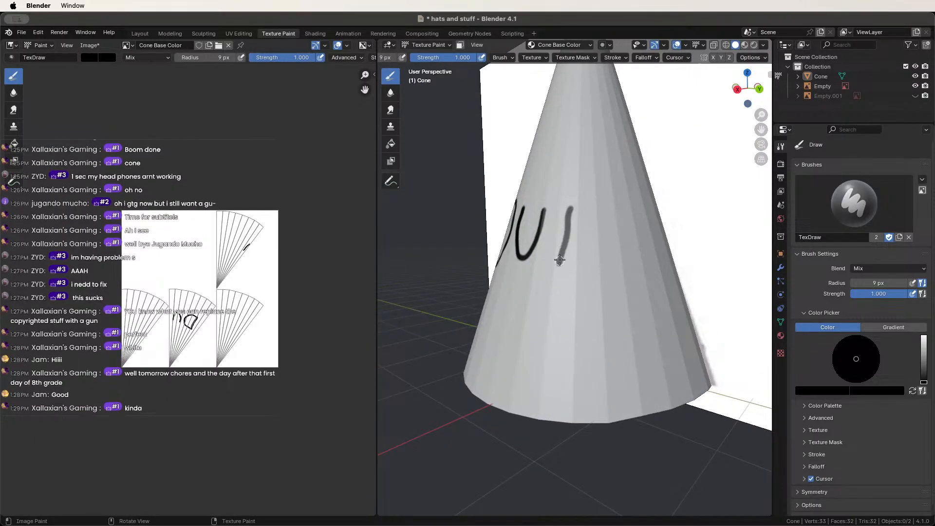
pyautogui.moveTo(570, 214); pyautogui.dragTo(593, 224)
pyautogui.moveTo(601, 215)
pyautogui.mouseDown(button='middle')
pyautogui.moveTo(564, 215)
pyautogui.moveTo(574, 215)
pyautogui.mouseUp(button='middle')
pyautogui.moveTo(584, 213)
pyautogui.mouseDown()
pyautogui.moveTo(563, 244)
pyautogui.moveTo(592, 245)
pyautogui.mouseUp()
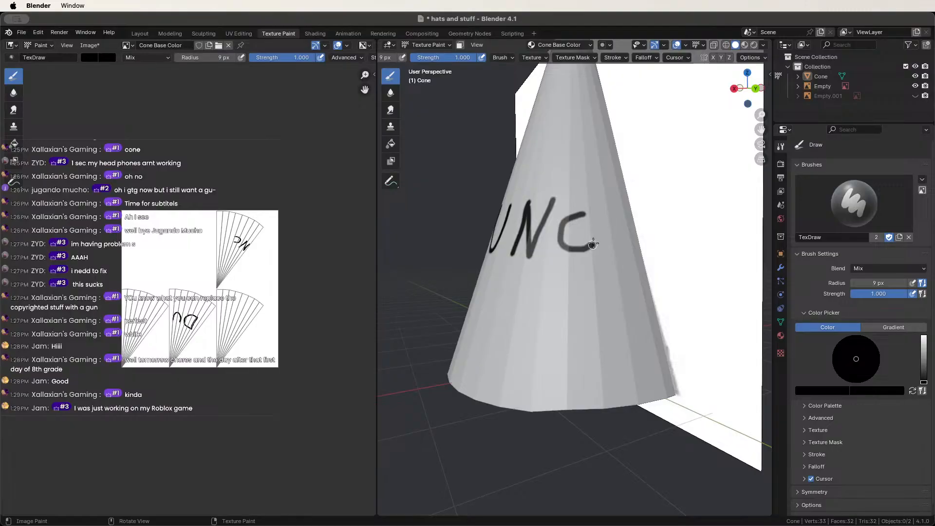
pyautogui.moveTo(609, 211); pyautogui.dragTo(607, 257)
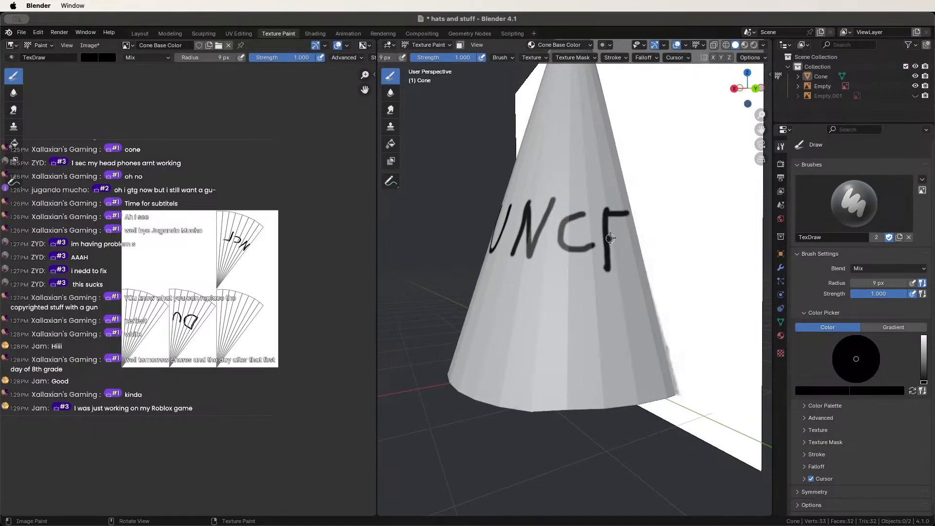
pyautogui.moveTo(505, 262)
pyautogui.mouseDown(button='middle')
pyautogui.moveTo(595, 255)
pyautogui.moveTo(534, 261)
pyautogui.moveTo(572, 269)
pyautogui.mouseUp(button='middle')
pyautogui.scroll(-5, 593, 255)
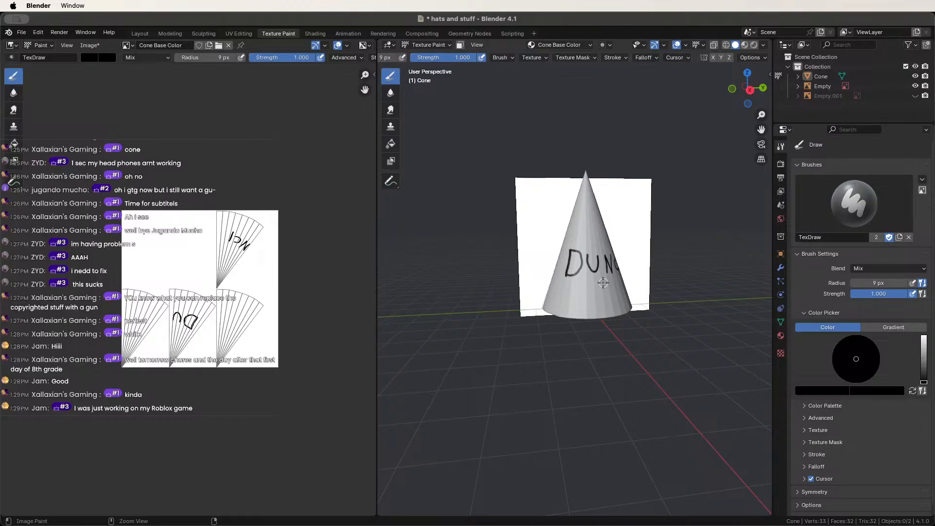
# Paint the letters D and U in black on the cone's side.
pyautogui.scroll(6, 605, 281)
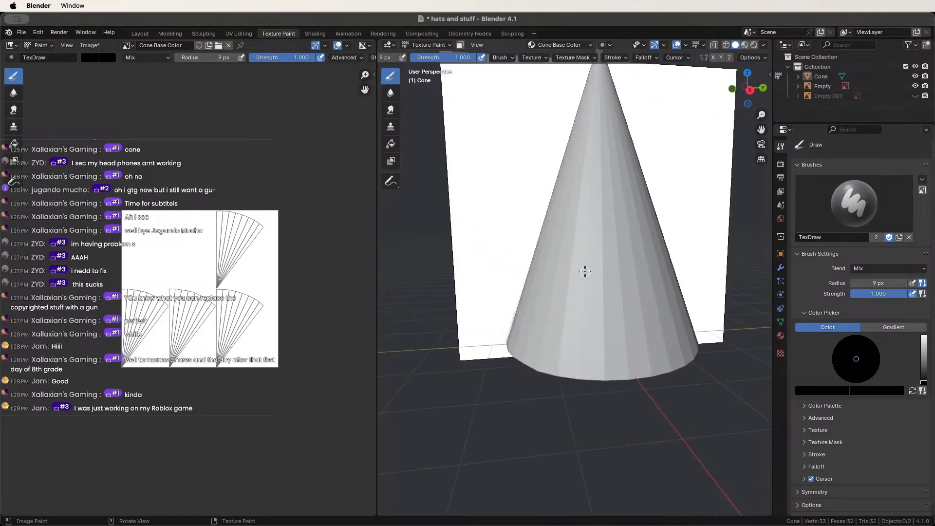
pyautogui.moveTo(551, 243); pyautogui.dragTo(537, 331)
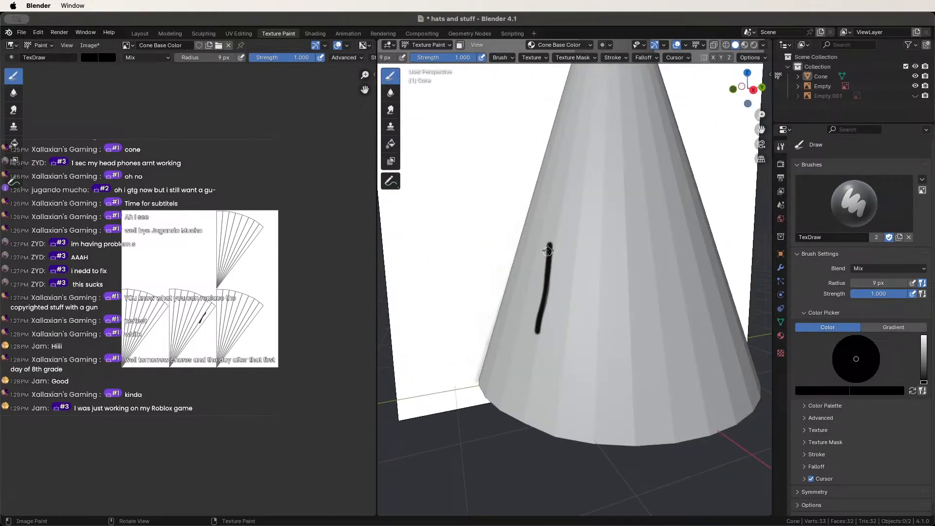
pyautogui.moveTo(548, 251)
pyautogui.mouseDown()
pyautogui.moveTo(577, 318)
pyautogui.moveTo(538, 324)
pyautogui.mouseUp()
pyautogui.moveTo(611, 281); pyautogui.dragTo(546, 264, button='middle')
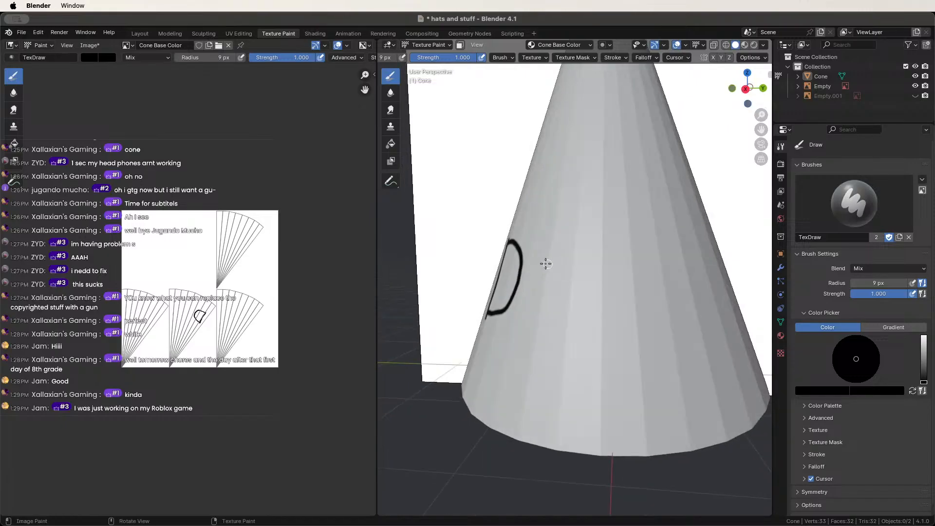
pyautogui.moveTo(539, 263)
pyautogui.mouseDown()
pyautogui.moveTo(540, 312)
pyautogui.moveTo(582, 264)
pyautogui.mouseUp()
pyautogui.moveTo(582, 264); pyautogui.dragTo(588, 267, button='middle')
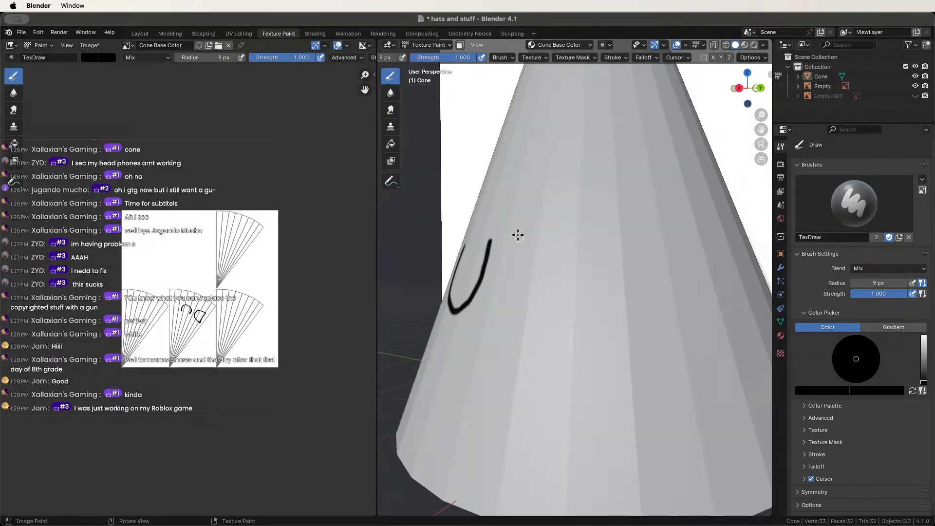
# Paint the letter N, undoing a misplaced C stroke.
pyautogui.moveTo(517, 235); pyautogui.dragTo(496, 331)
pyautogui.moveTo(521, 247)
pyautogui.mouseDown()
pyautogui.moveTo(537, 332)
pyautogui.moveTo(561, 233)
pyautogui.mouseUp()
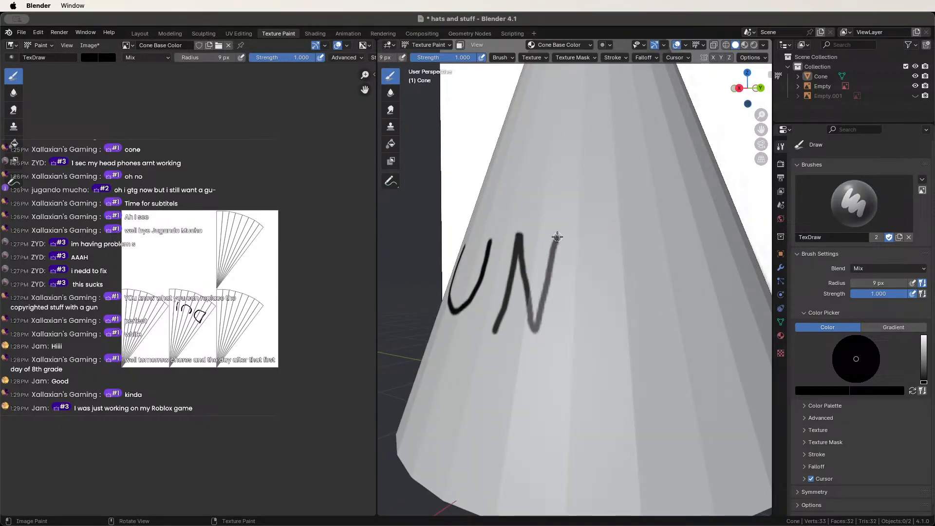
pyautogui.moveTo(561, 233)
pyautogui.mouseDown(button='middle')
pyautogui.moveTo(591, 263)
pyautogui.moveTo(566, 263)
pyautogui.moveTo(597, 203)
pyautogui.moveTo(607, 267)
pyautogui.mouseUp(button='middle')
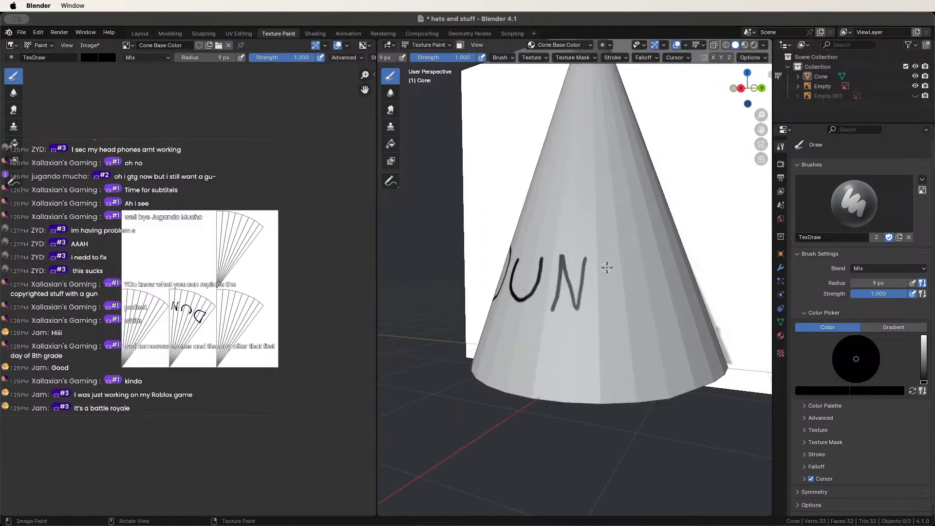
pyautogui.moveTo(593, 292); pyautogui.dragTo(629, 304)
pyautogui.hotkey('ctrl', 'z')
pyautogui.moveTo(632, 304); pyautogui.dragTo(599, 273, button='middle')
# Paint the E's upright and three bars to finish DUNCE, then view the whole lettering.
pyautogui.moveTo(577, 252); pyautogui.dragTo(574, 324)
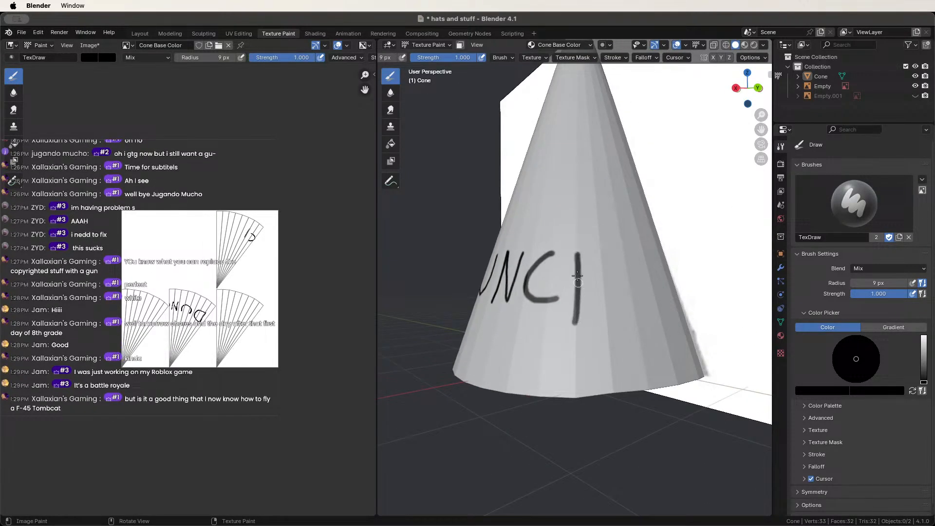
pyautogui.moveTo(579, 257); pyautogui.dragTo(609, 256)
pyautogui.moveTo(578, 289); pyautogui.dragTo(600, 285)
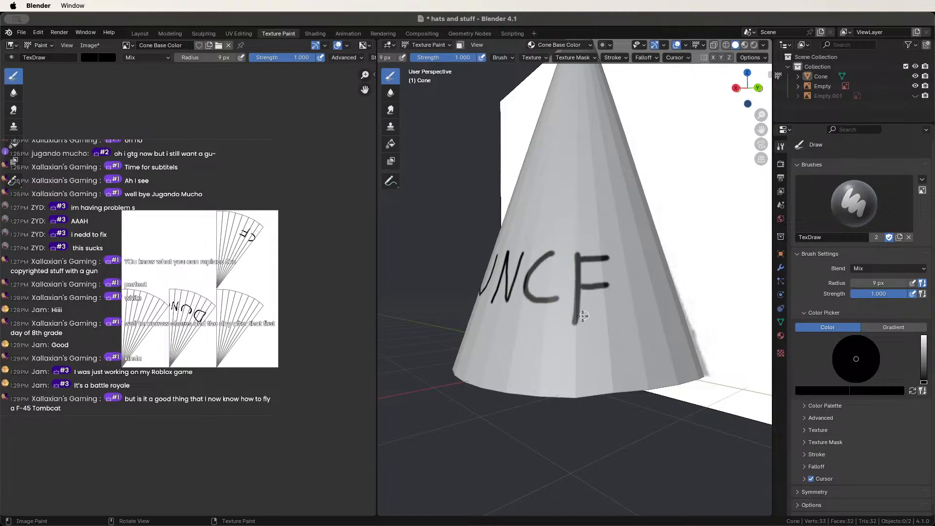
pyautogui.moveTo(576, 322); pyautogui.dragTo(615, 319)
pyautogui.scroll(-2, 504, 318)
pyautogui.moveTo(505, 319)
pyautogui.mouseDown(button='middle')
pyautogui.moveTo(595, 325)
pyautogui.moveTo(587, 327)
pyautogui.mouseUp(button='middle')
pyautogui.scroll(-5, 595, 325)
pyautogui.scroll(3, 590, 331)
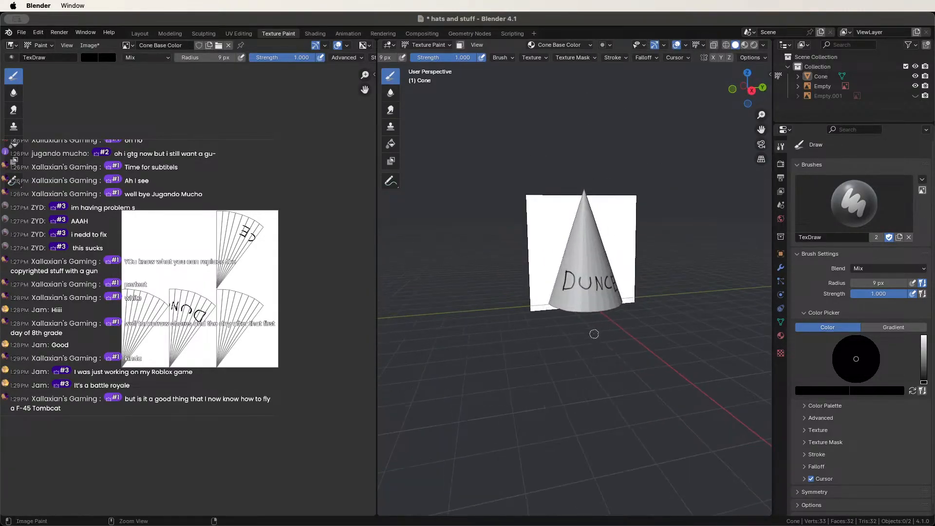
# Save the painted texture as Cone Base Color.png.
pyautogui.click(94, 45)
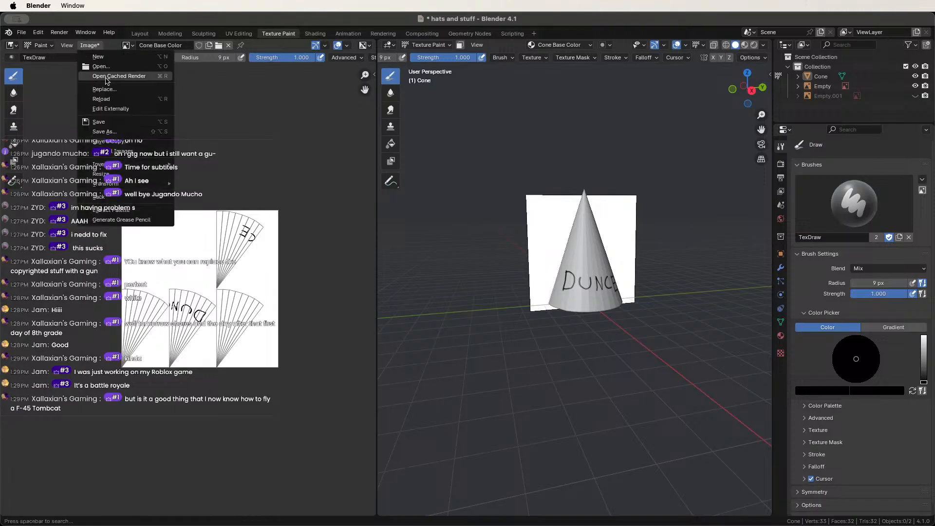
pyautogui.click(113, 125)
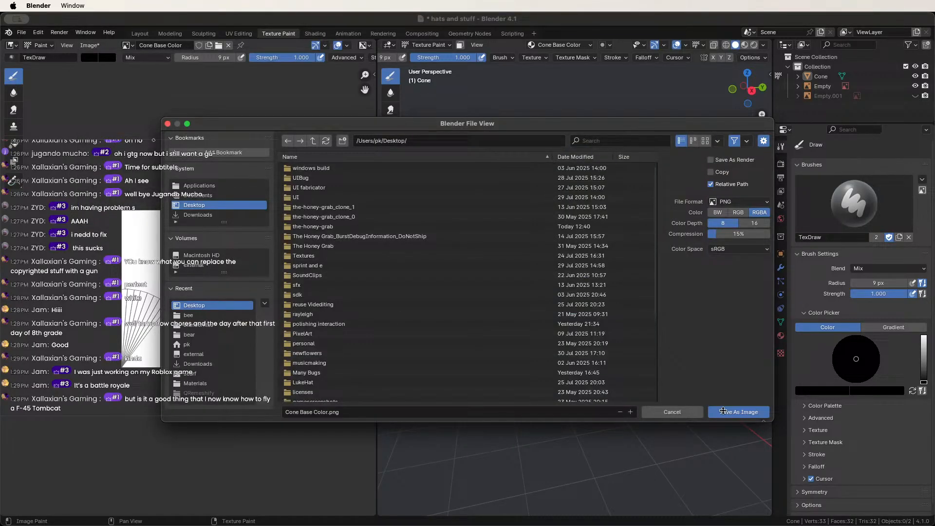
pyautogui.click(728, 412)
# Save hats and stuff.blend, hide the cone and its empty, and show the tin-foil hat reference.
pyautogui.scroll(5, 438, 298)
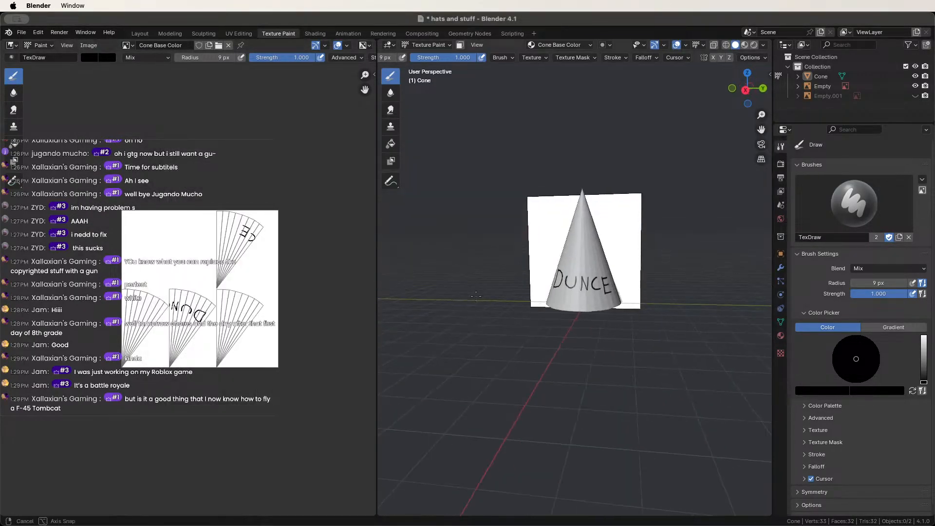
pyautogui.moveTo(476, 295); pyautogui.dragTo(532, 285, button='middle')
pyautogui.press('super+s')
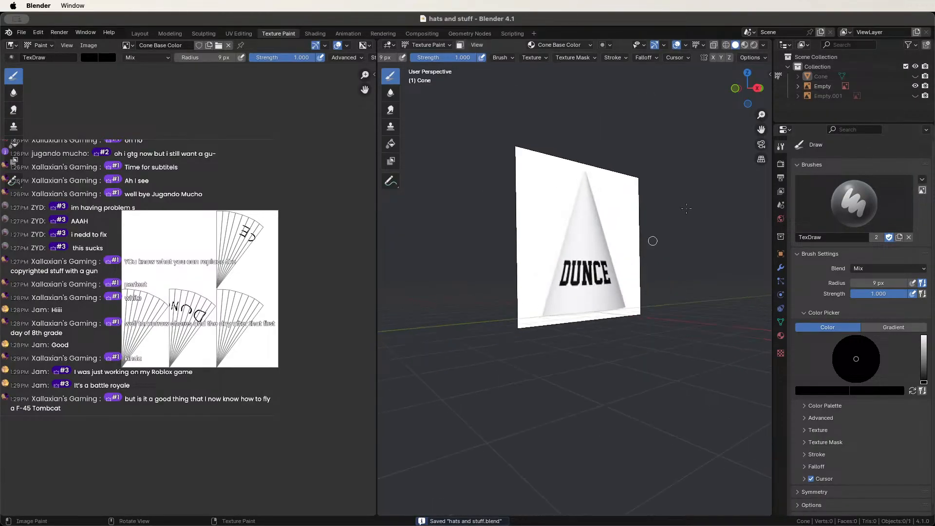
pyautogui.moveTo(915, 78); pyautogui.dragTo(916, 93)
pyautogui.click(915, 95)
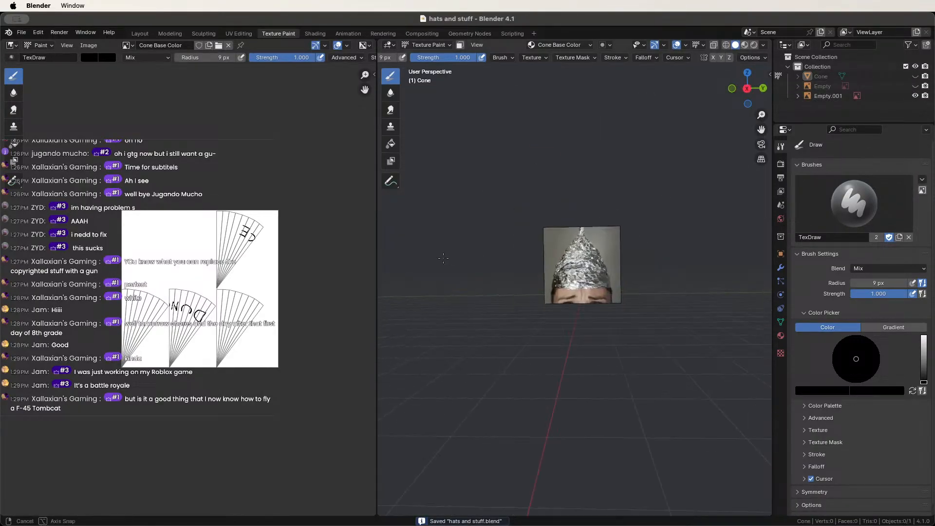
# In the Layout workspace, frame the tin-foil hat reference image and save hats and stuff.blend.
pyautogui.click(140, 33)
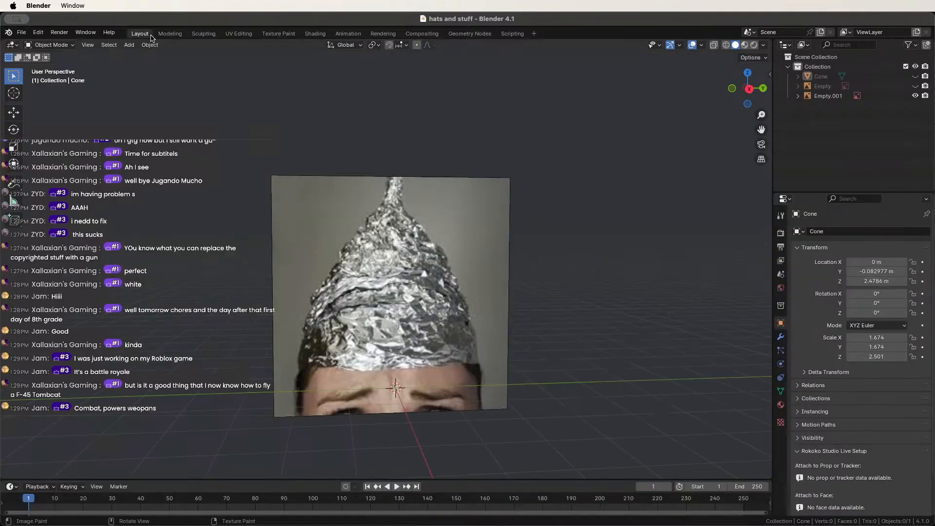
pyautogui.keyDown('shift'); pyautogui.moveTo(388, 372); pyautogui.dragTo(410, 236, button='middle'); pyautogui.keyUp('shift')
pyautogui.scroll(2, 378, 281)
pyautogui.scroll(-1, 411, 237)
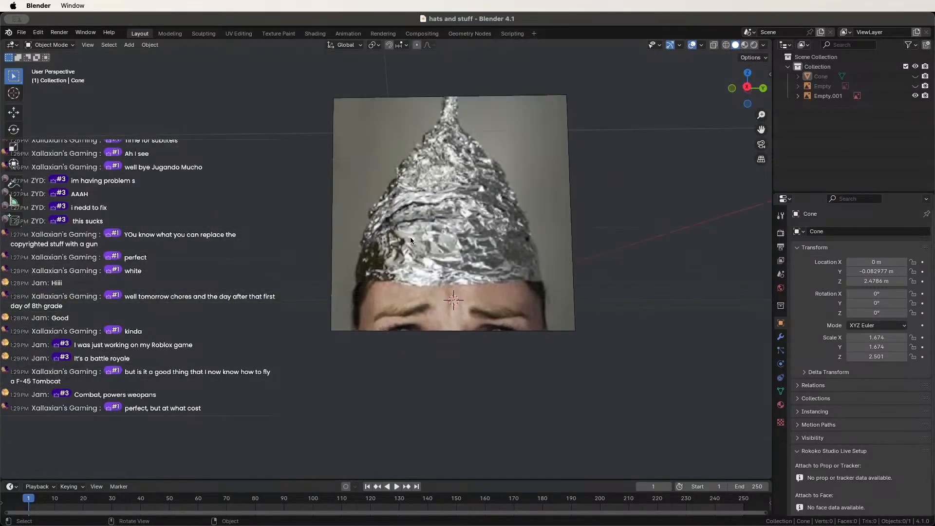
pyautogui.scroll(2, 410, 236)
pyautogui.scroll(-1, 411, 240)
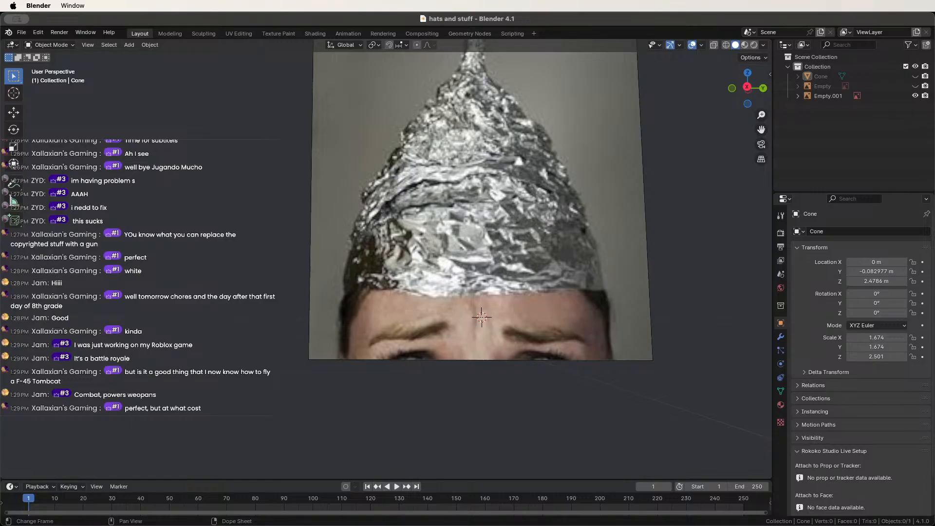
pyautogui.scroll(-3, 406, 217)
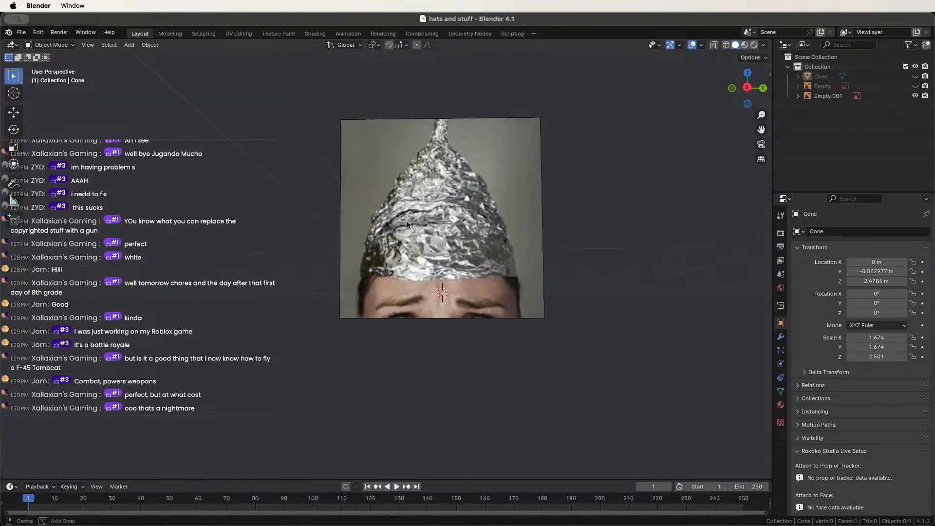
pyautogui.keyDown('shift'); pyautogui.moveTo(406, 221); pyautogui.dragTo(413, 309, button='middle'); pyautogui.keyUp('shift')
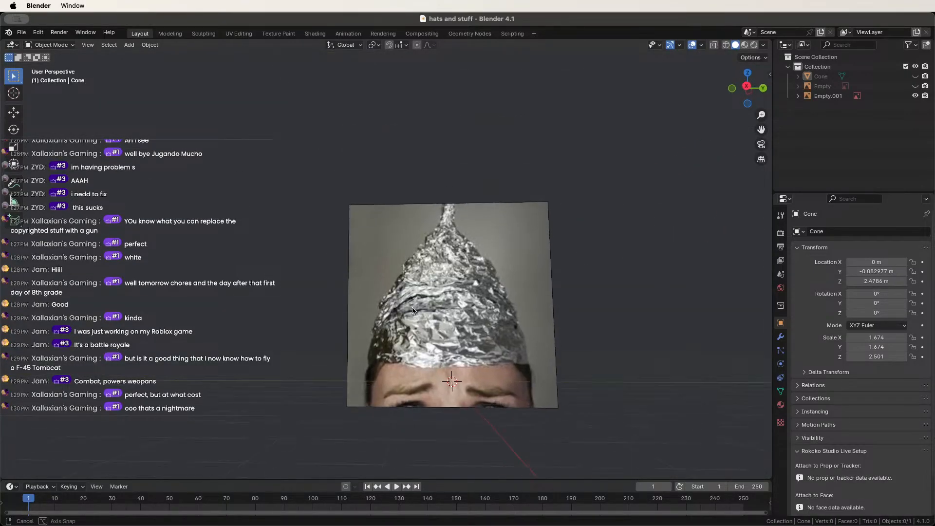
pyautogui.scroll(1, 413, 316)
pyautogui.scroll(-2, 473, 322)
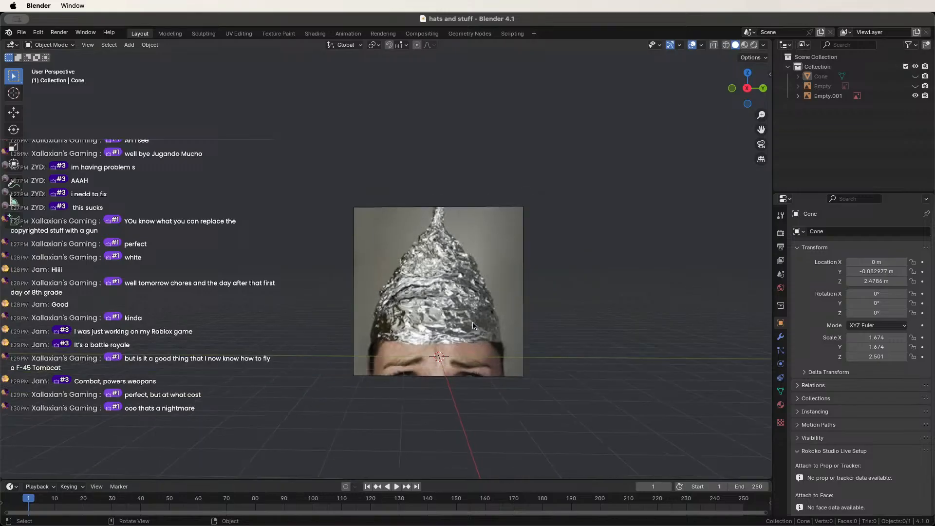
pyautogui.moveTo(473, 322); pyautogui.dragTo(483, 319, button='middle')
pyautogui.press('super+s')
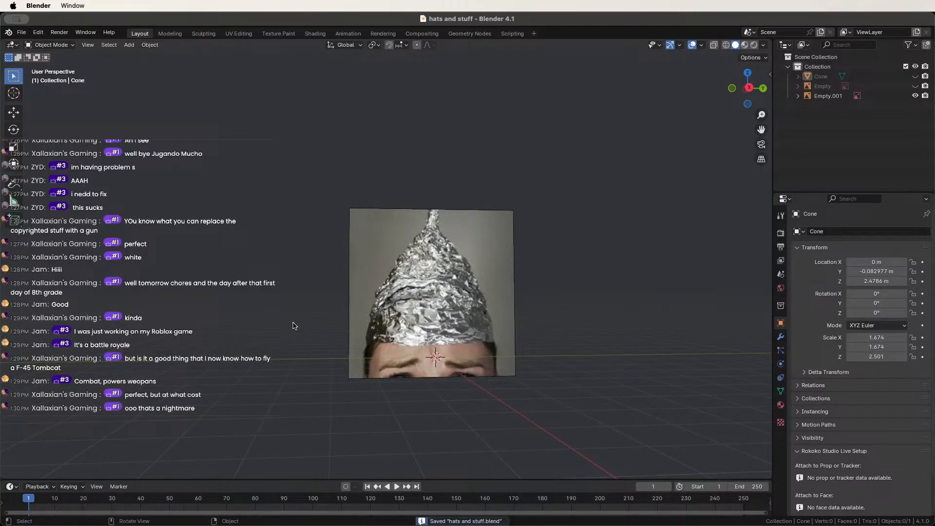
pyautogui.hotkey('shift', 'a')
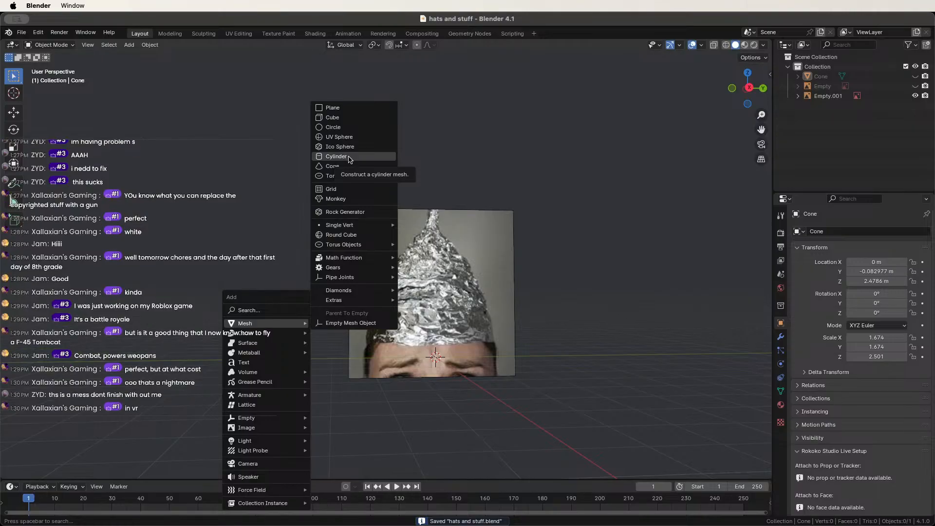
# Add a Cone.001 mesh at the origin, replacing a mistakenly added cylinder.
pyautogui.click(337, 156)
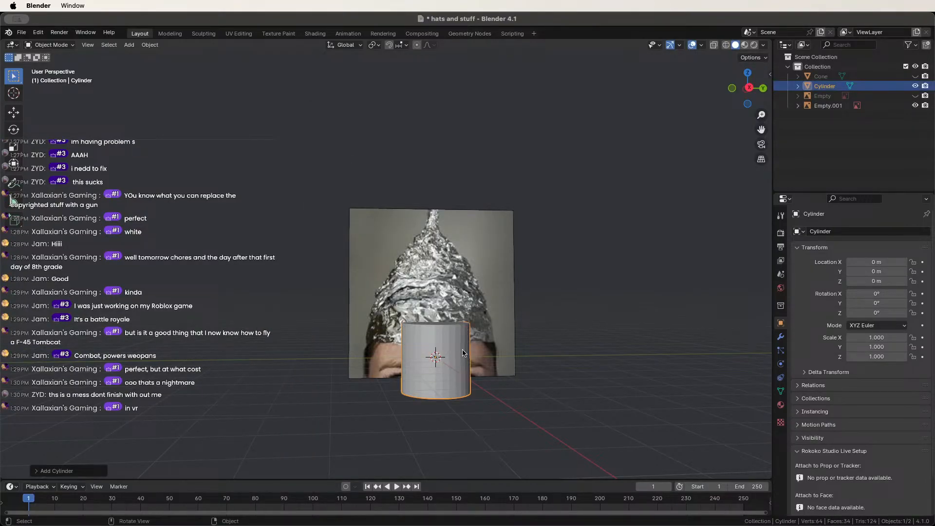
pyautogui.hotkey('ctrl', 'z')
pyautogui.hotkey('shift', 'a')
pyautogui.moveTo(416, 305)
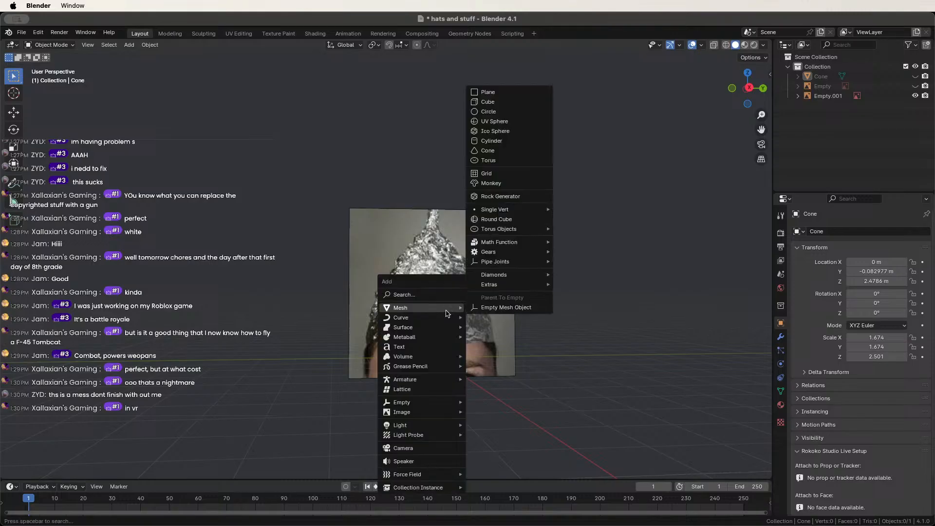
pyautogui.click(488, 151)
pyautogui.scroll(-3, 453, 372)
pyautogui.scroll(4, 459, 340)
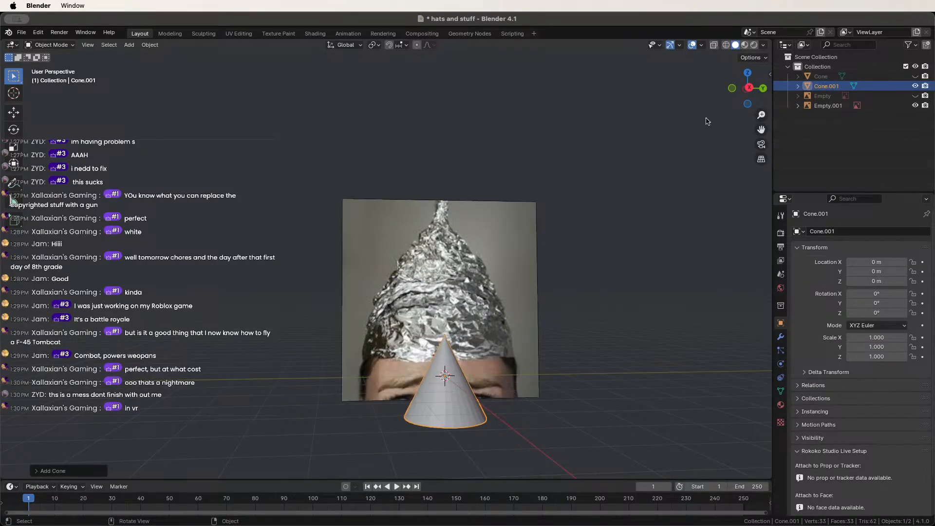
# In side view, raise Cone.001 to the hat's brim and enlarge it to 2.491.
pyautogui.click(749, 88)
pyautogui.press('g')
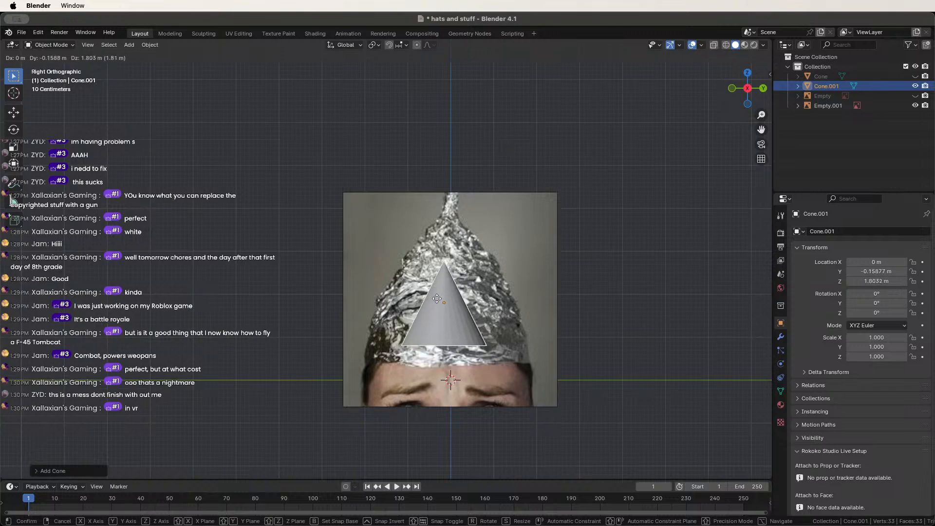
pyautogui.click(439, 313)
pyautogui.keyDown('shift'); pyautogui.moveTo(470, 319); pyautogui.dragTo(426, 240, button='middle'); pyautogui.keyUp('shift')
pyautogui.scroll(1, 427, 246)
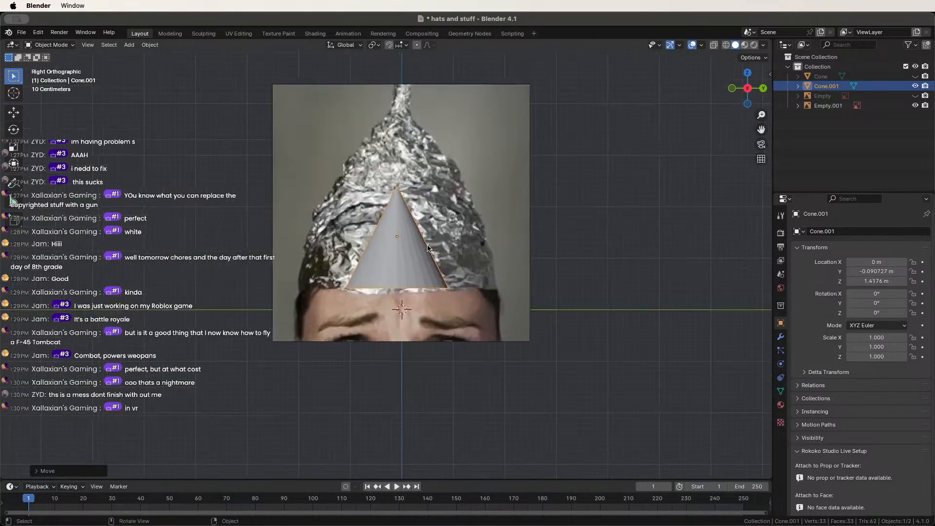
pyautogui.scroll(2, 429, 248)
pyautogui.press('s')
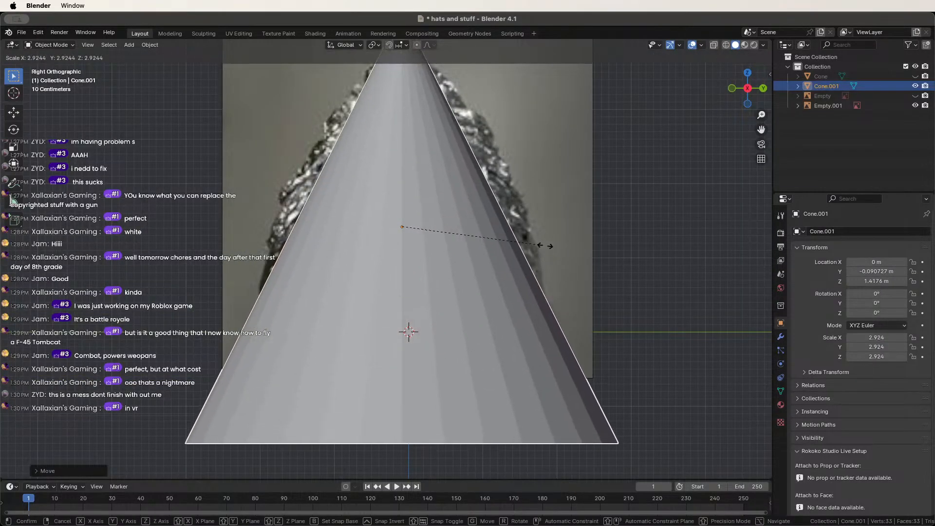
pyautogui.click(525, 250)
# Shorten the cone along Z, move it up, and shrink it to fit the hat.
pyautogui.press('s')
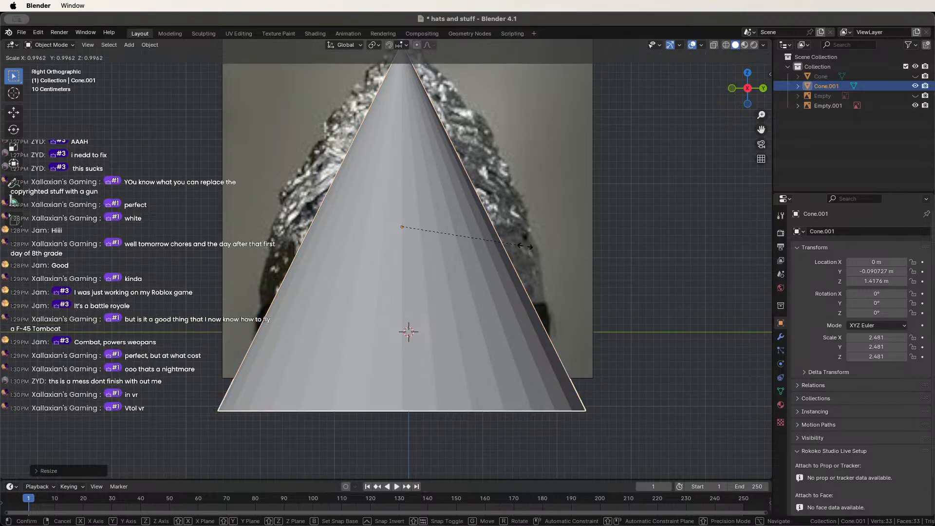
pyautogui.press('z')
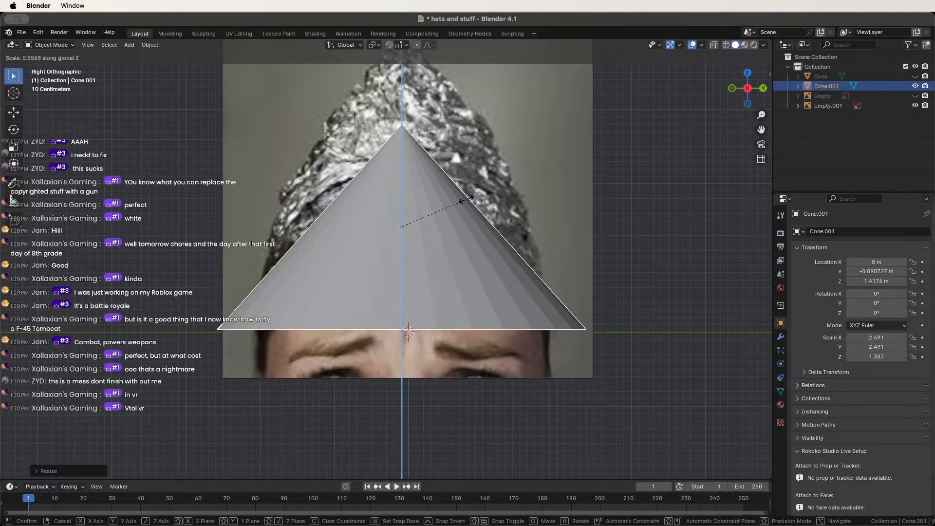
pyautogui.click(479, 247)
pyautogui.press('g')
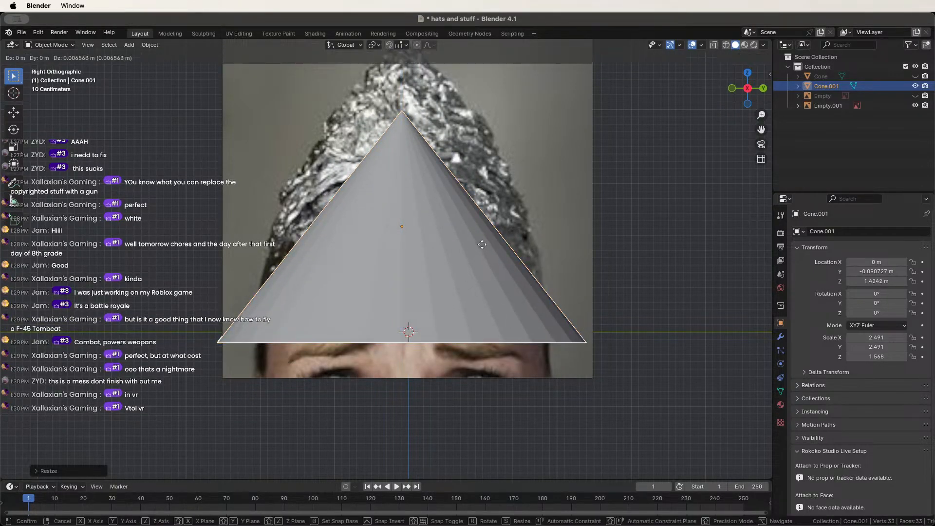
pyautogui.click(481, 205)
pyautogui.press('s')
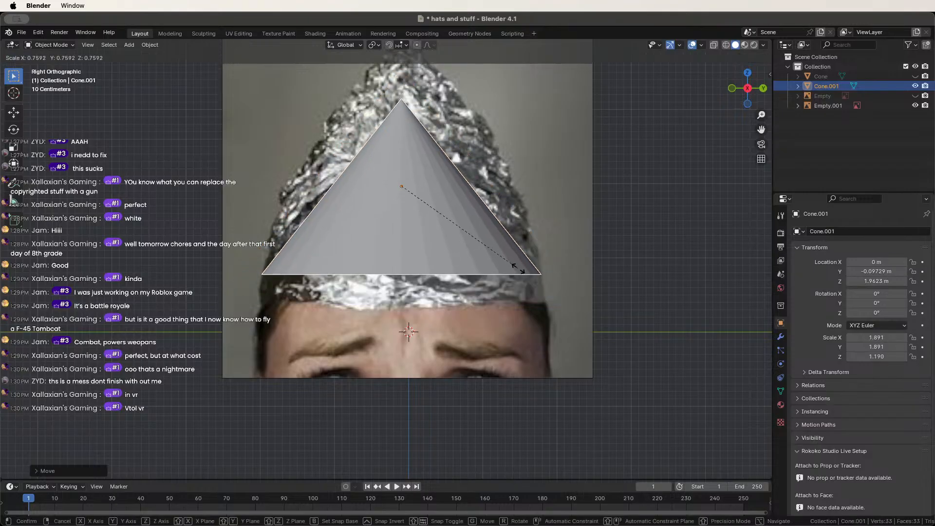
pyautogui.click(522, 268)
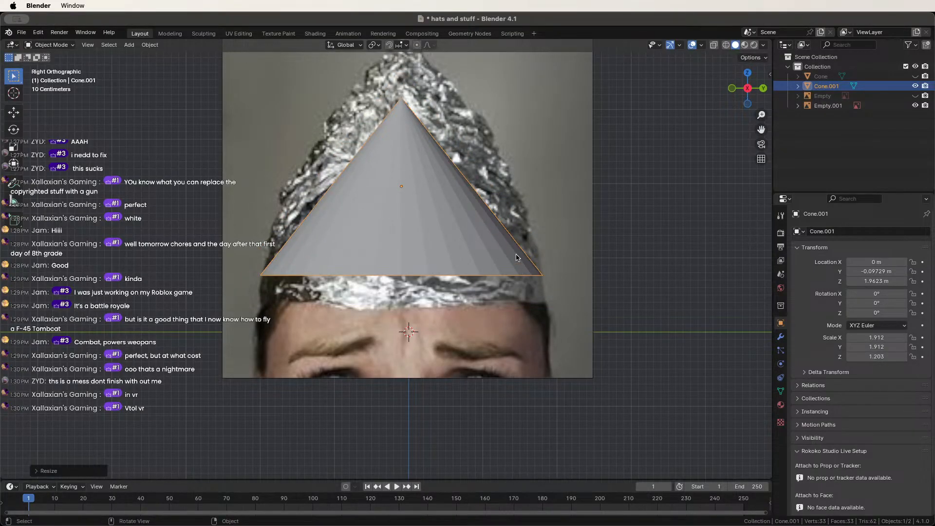
# Switch to wireframe shading and undo back until Cone.001 is removed.
pyautogui.scroll(-4, 517, 257)
pyautogui.press('z')
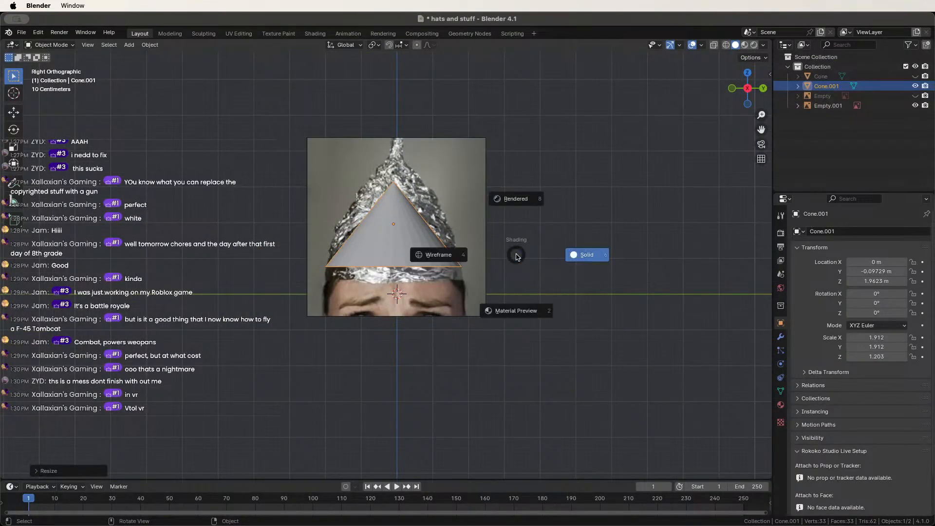
pyautogui.click(393, 203)
pyautogui.hotkey('ctrl', 'z')
pyautogui.hotkey('ctrl', 'z')
pyautogui.hotkey('ctrl', 'z')
pyautogui.hotkey('ctrl', 'z')
pyautogui.hotkey('ctrl', 'z')
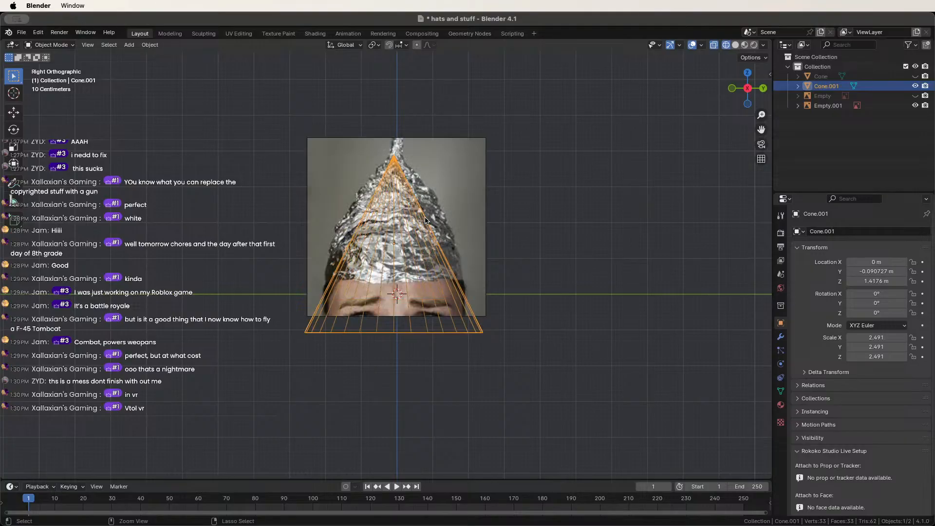
pyautogui.scroll(1, 390, 222)
# Add a cylinder, scale it to about 1.948, and position it over the hat's body.
pyautogui.scroll(3, 389, 221)
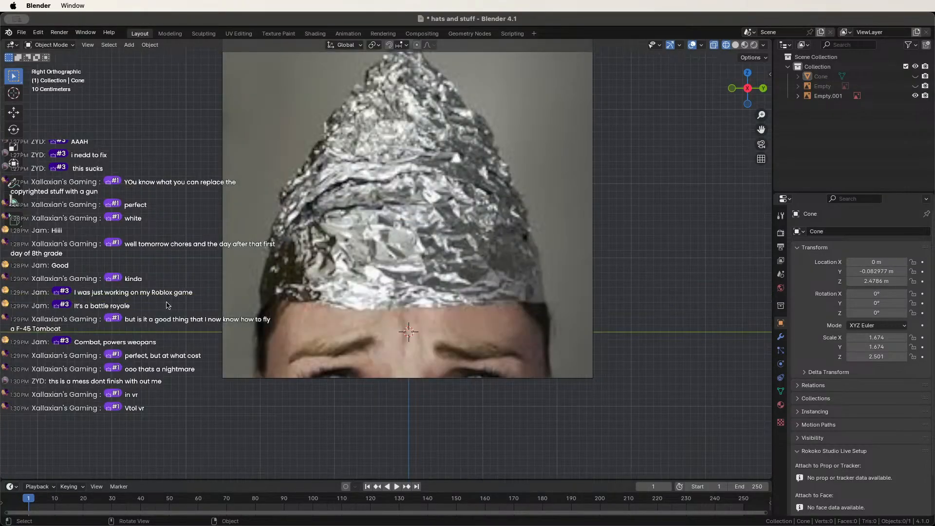
pyautogui.hotkey('shift', 'a')
pyautogui.moveTo(177, 305)
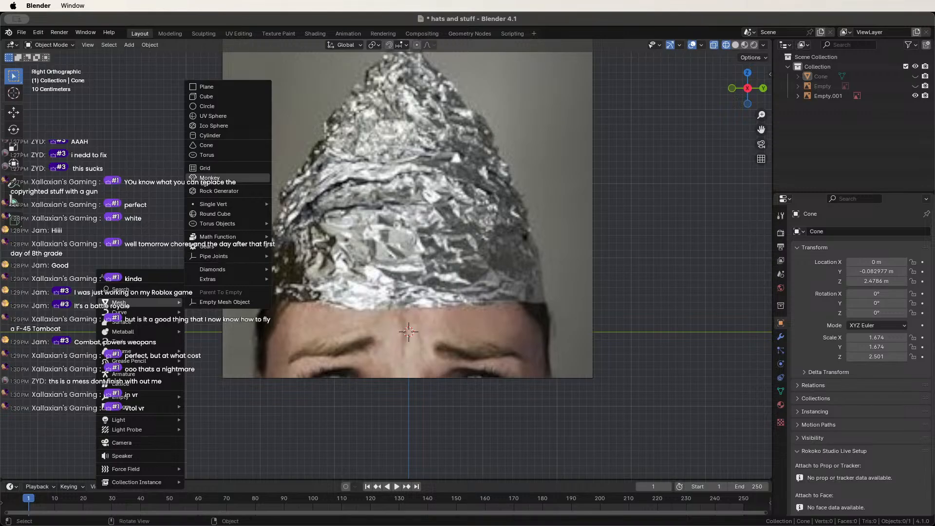
pyautogui.click(205, 136)
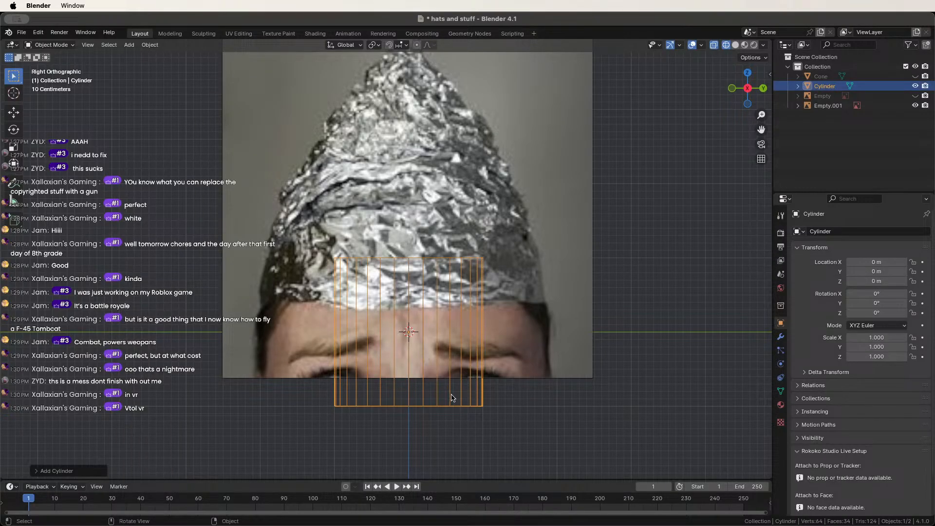
pyautogui.press('g')
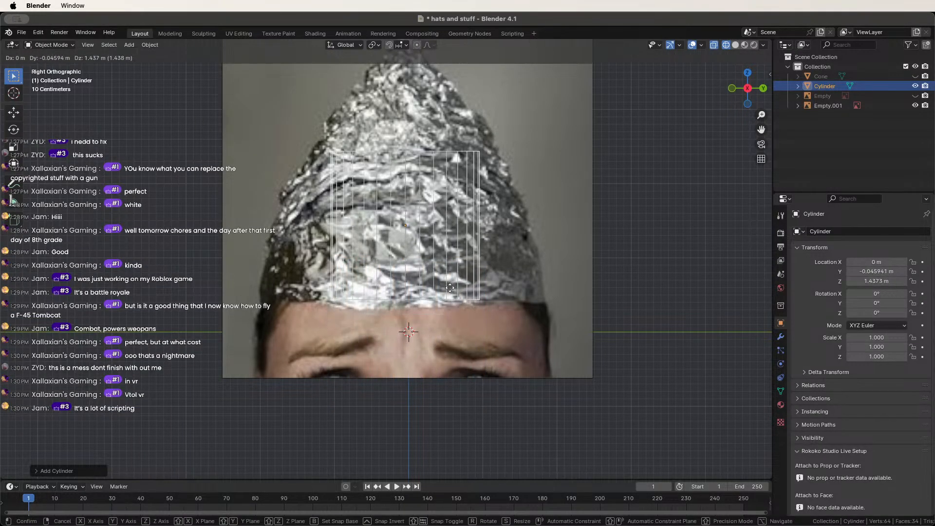
pyautogui.click(451, 293)
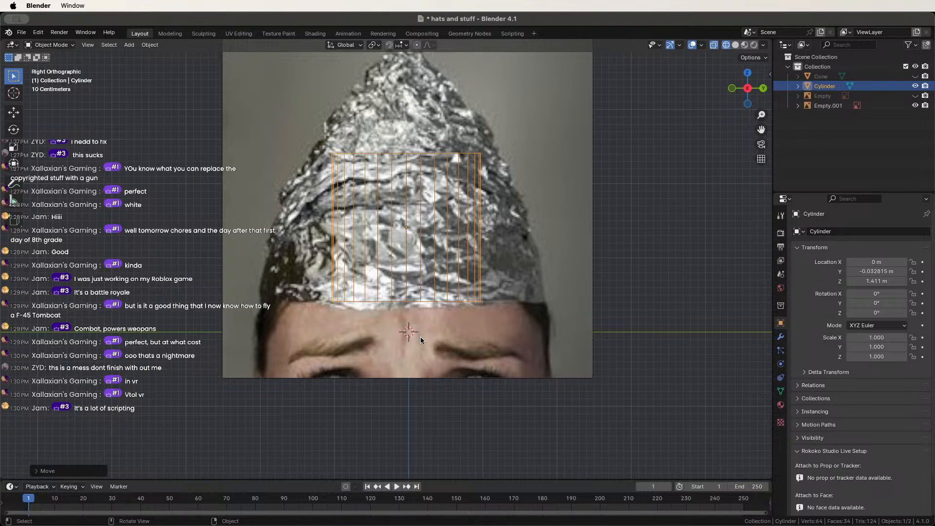
pyautogui.press('s')
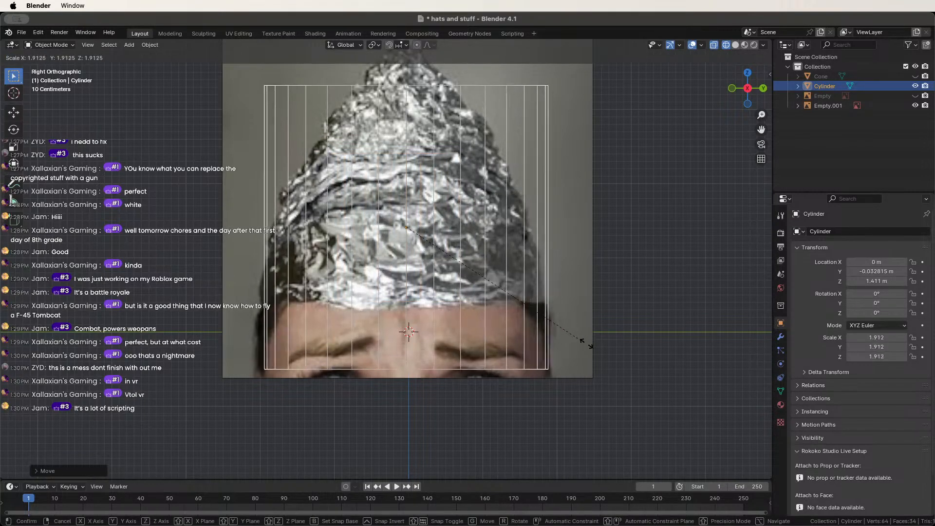
pyautogui.click(588, 346)
pyautogui.press('g')
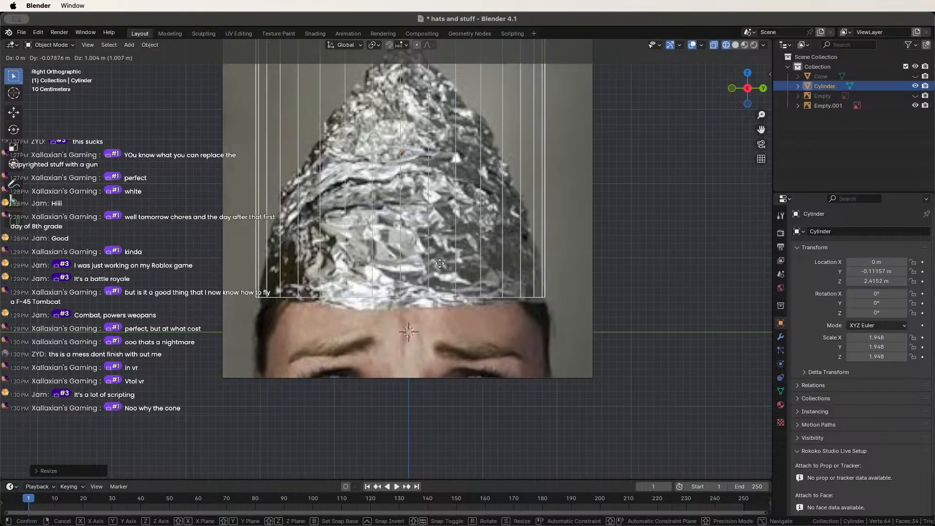
pyautogui.click(423, 259)
# Switch to solid shading and reselect the cylinder for Edit Mode.
pyautogui.scroll(3, 423, 260)
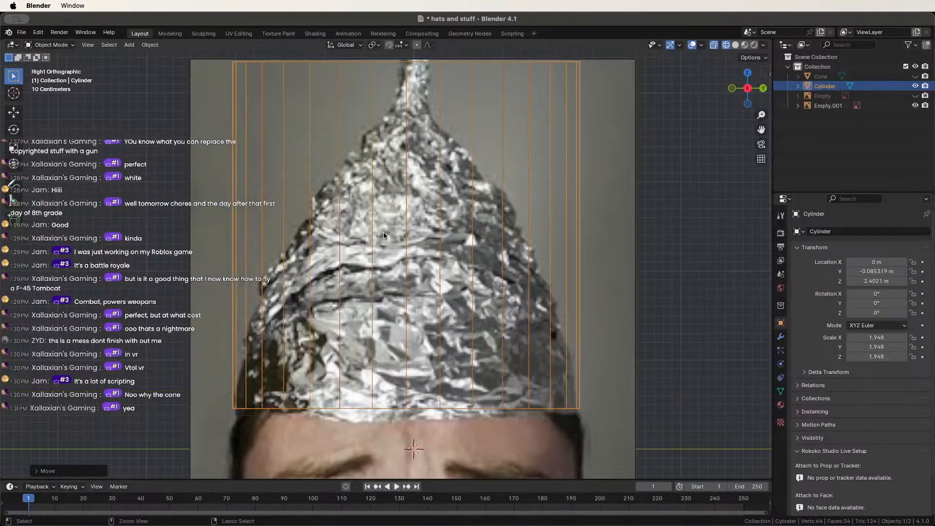
pyautogui.click(669, 111)
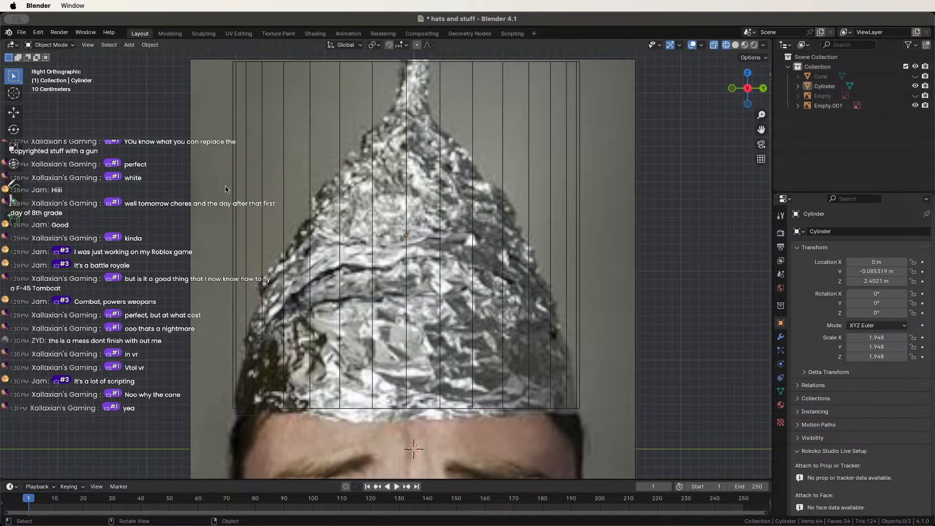
pyautogui.hotkey('shift', 'z')
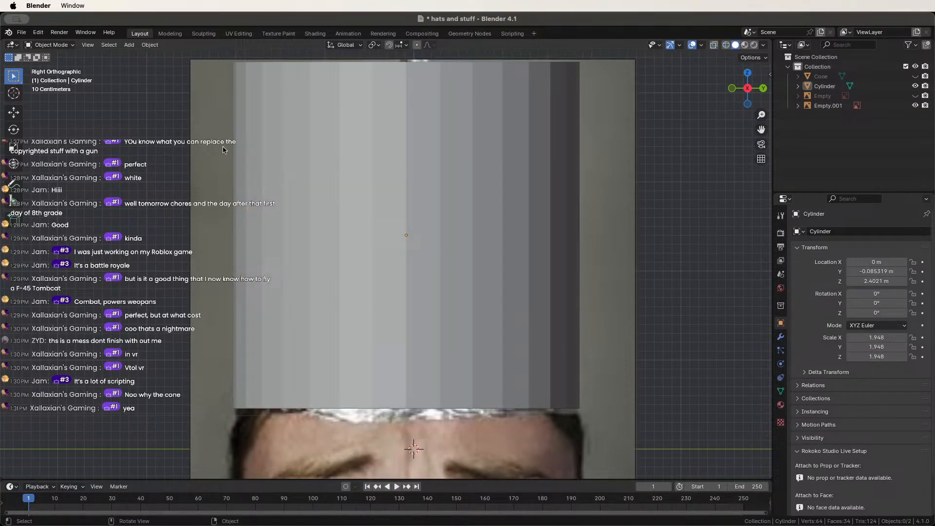
pyautogui.click(248, 199)
pyautogui.scroll(-3, 256, 188)
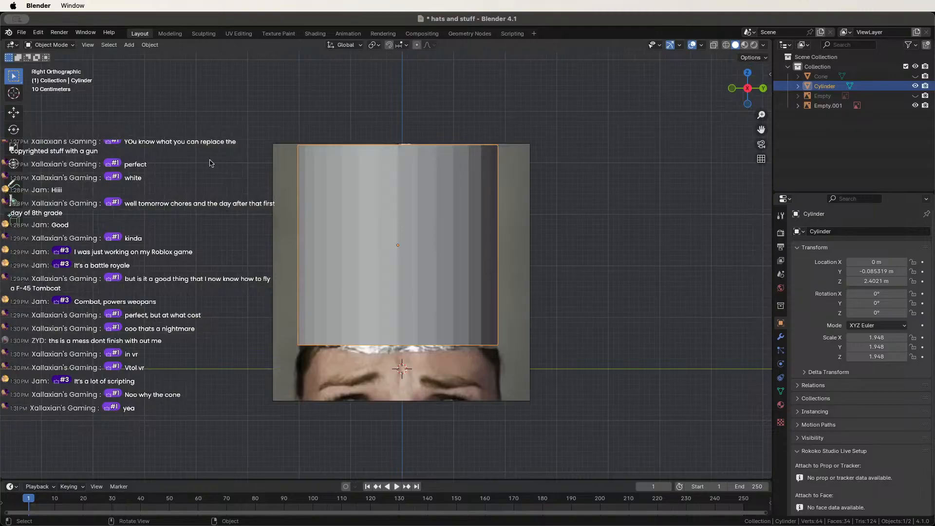
pyautogui.click(49, 45)
# In Edit Mode, loop-cut a middle ring, then scale and slide it into the cylinder's upper part.
pyautogui.click(51, 66)
pyautogui.hotkey('ctrl', 'r')
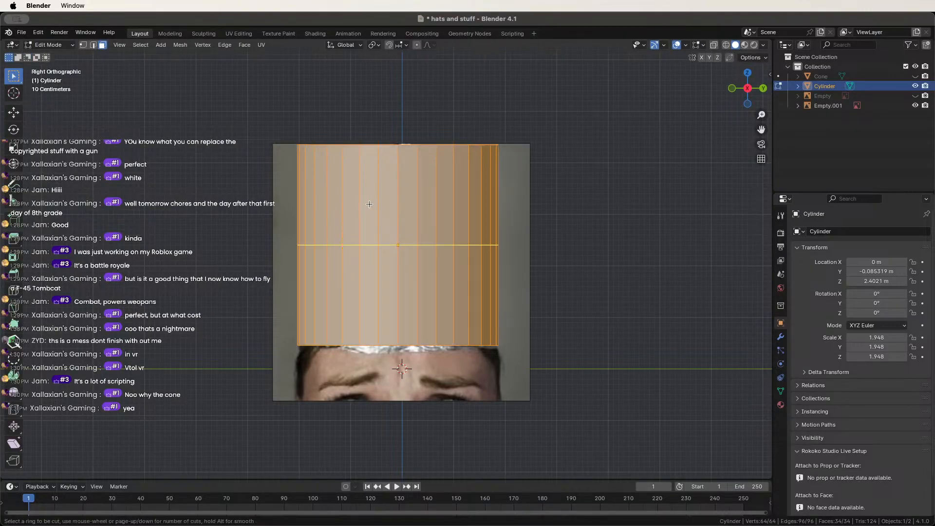
pyautogui.click(374, 232)
pyautogui.rightClick(375, 232)
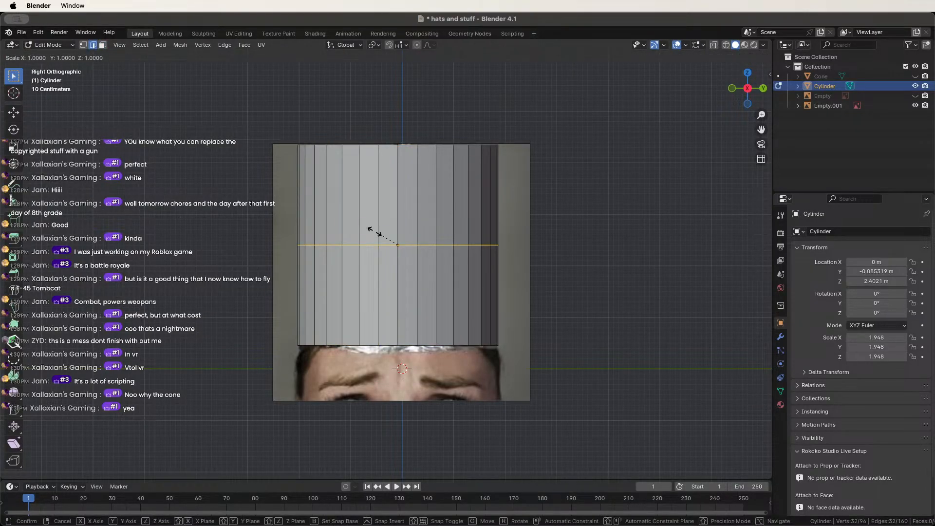
pyautogui.press('s')
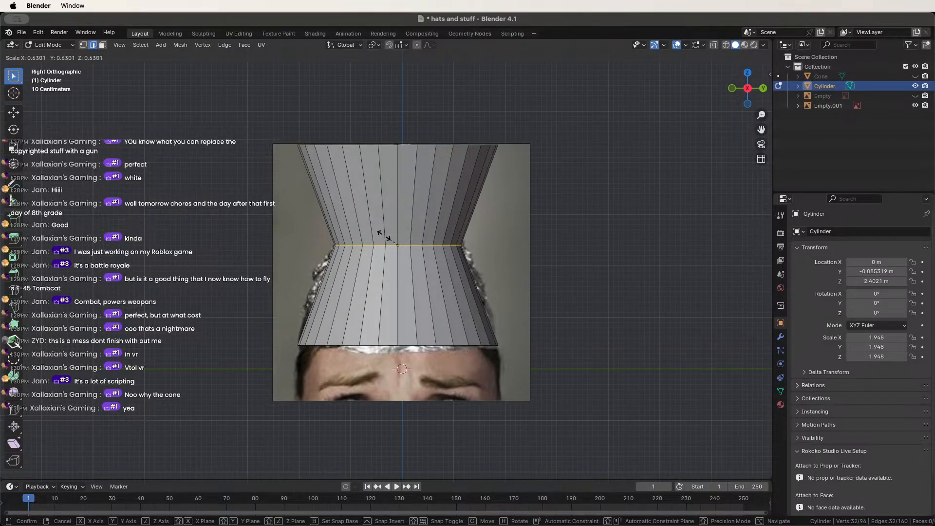
pyautogui.click(384, 235)
pyautogui.press('g')
pyautogui.press('g')
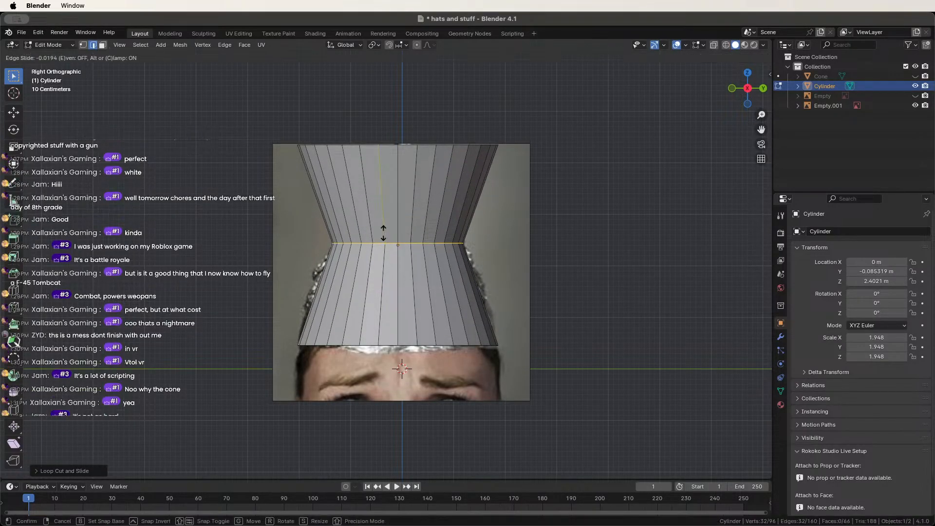
pyautogui.click(385, 225)
pyautogui.scroll(2, 464, 228)
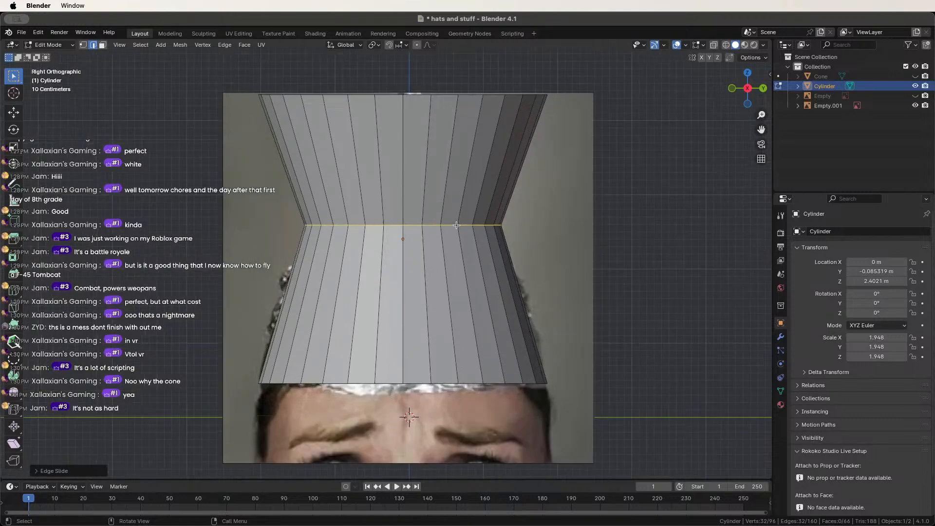
pyautogui.press('s')
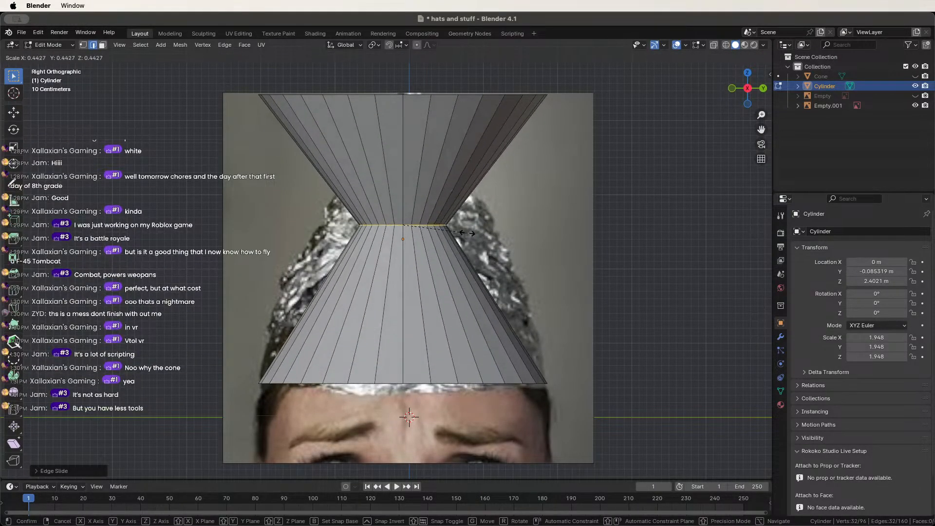
pyautogui.click(465, 229)
pyautogui.press('g')
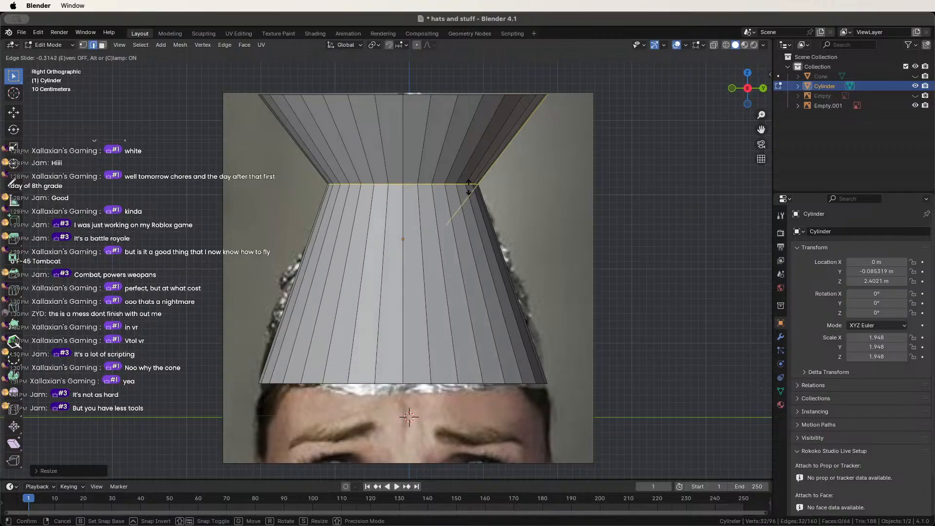
pyautogui.click(469, 187)
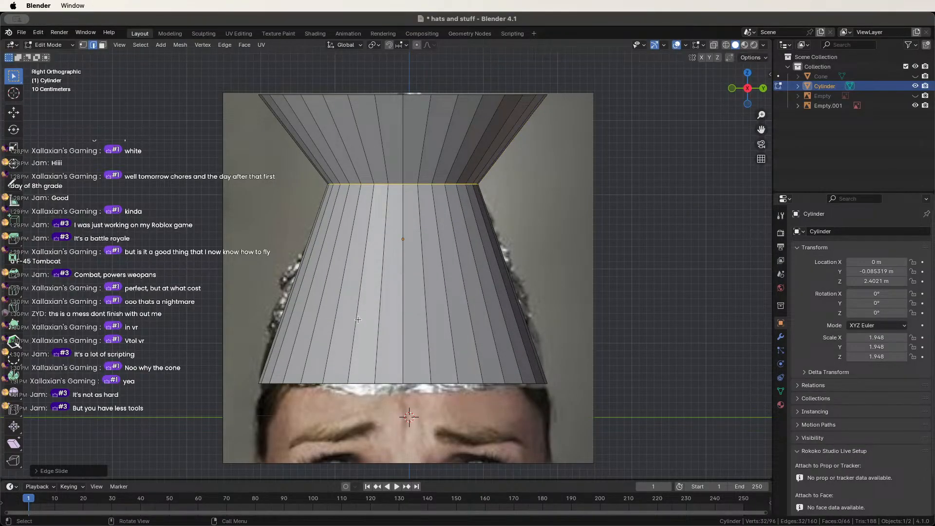
# Cut a second edge loop lower down and widen it slightly.
pyautogui.hotkey('ctrl', 'r')
pyautogui.click(324, 280)
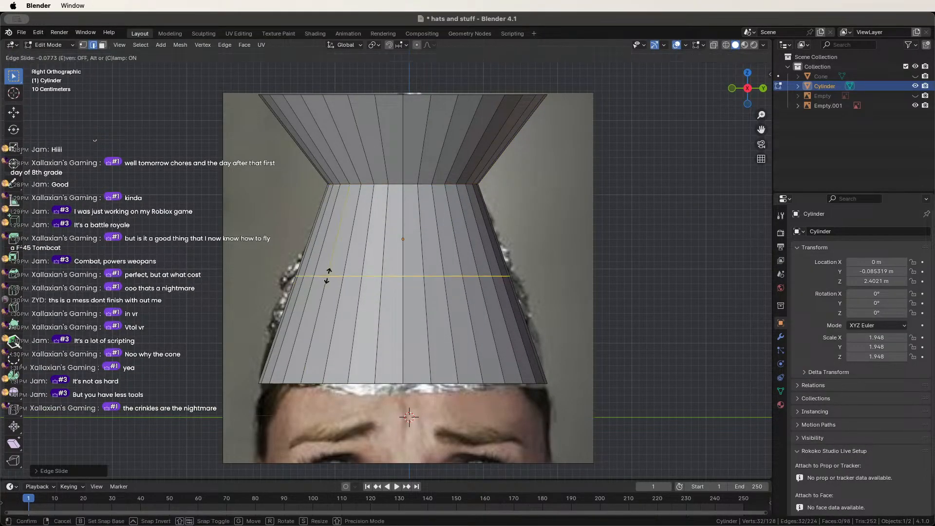
pyautogui.click(329, 274)
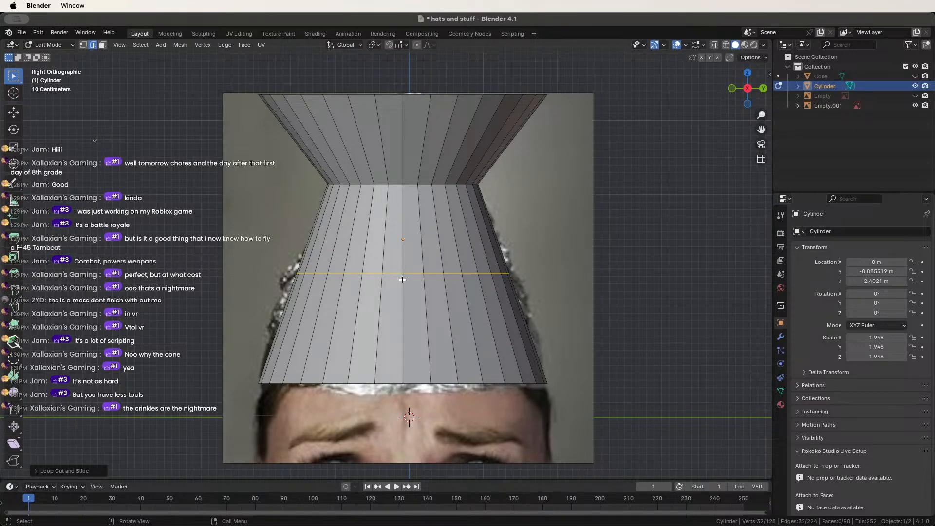
pyautogui.press('s')
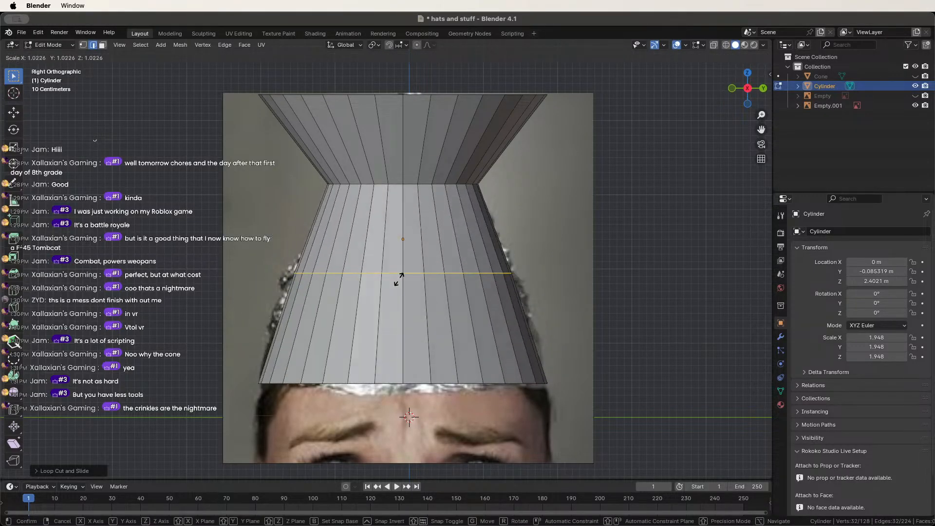
pyautogui.click(397, 279)
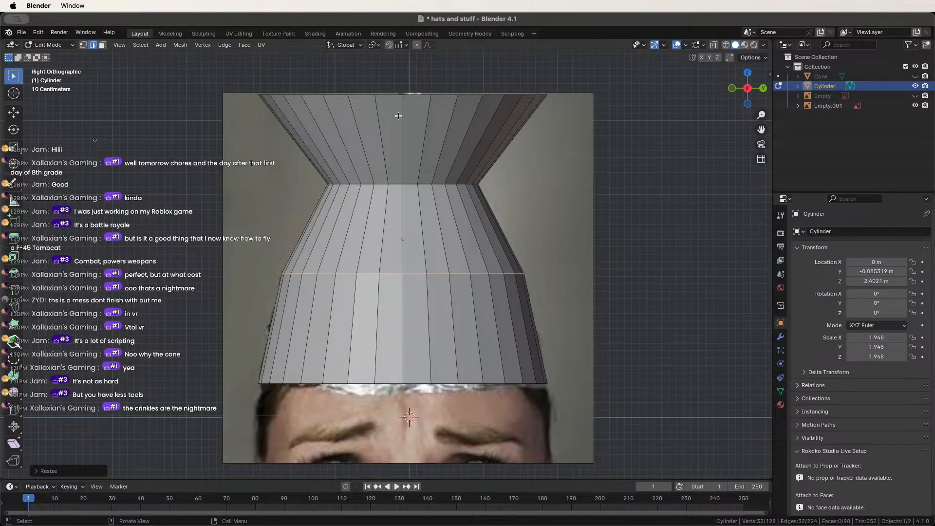
# Scale the top rim loop down into a narrow tip.
pyautogui.keyDown('alt'); pyautogui.click(416, 94); pyautogui.keyUp('alt')
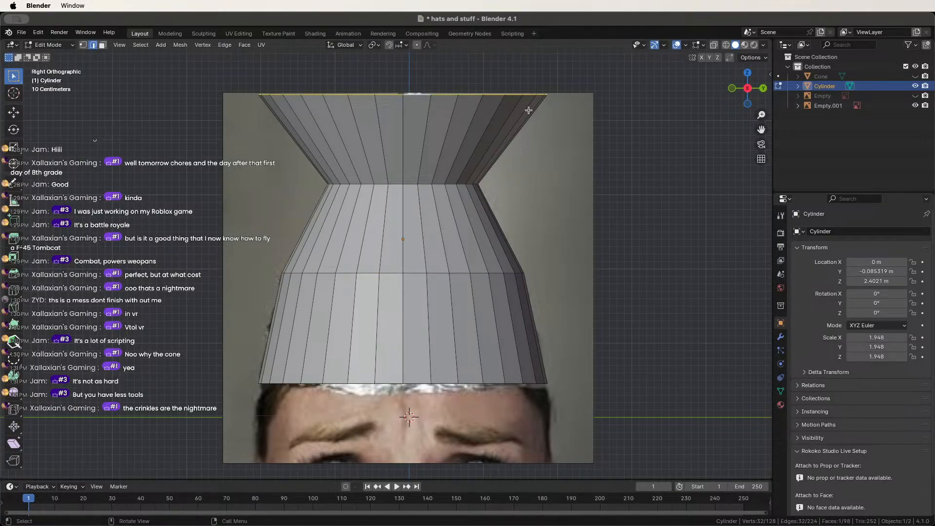
pyautogui.press('s')
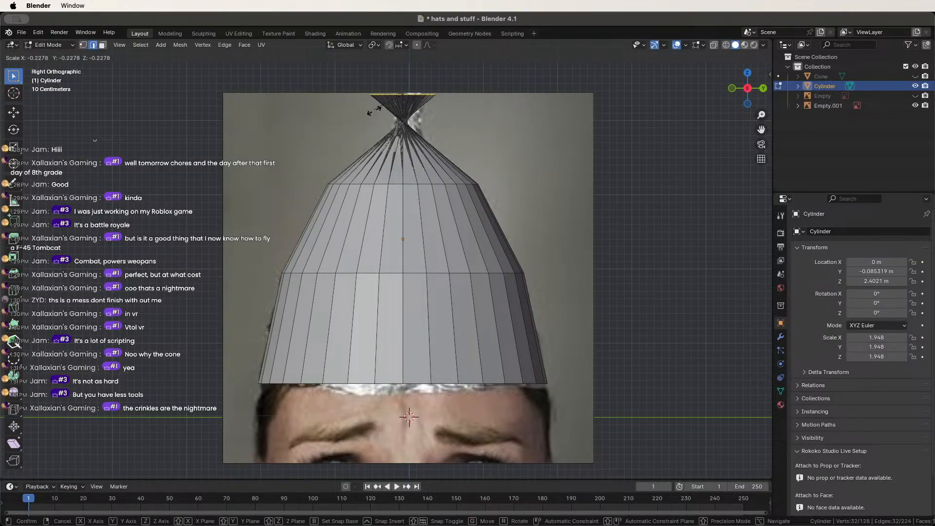
pyautogui.click(432, 115)
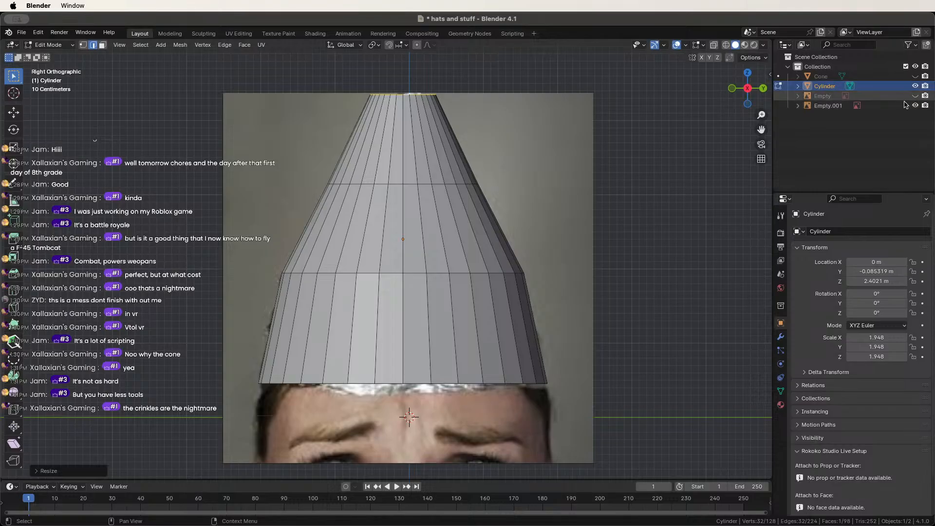
# Make the reference image draw in front of the model and semi-transparent.
pyautogui.press('Tab')
pyautogui.click(550, 209)
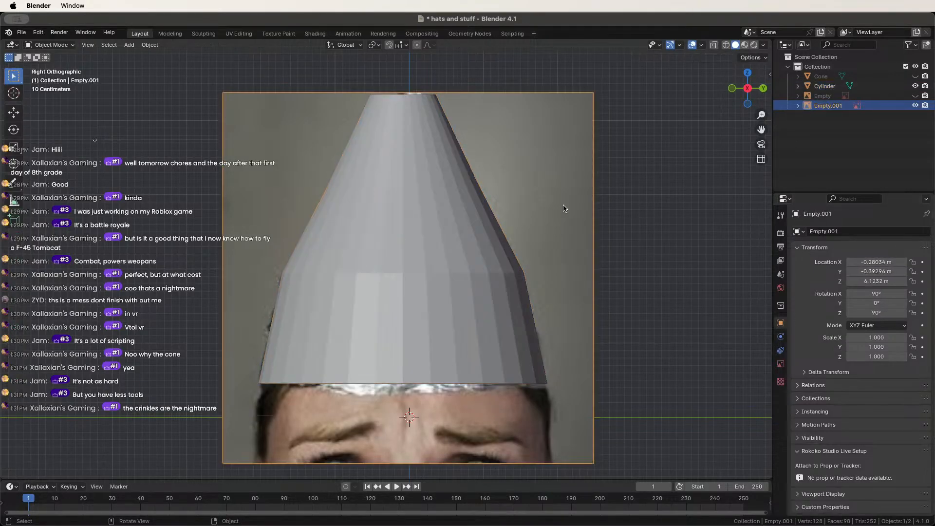
pyautogui.click(782, 364)
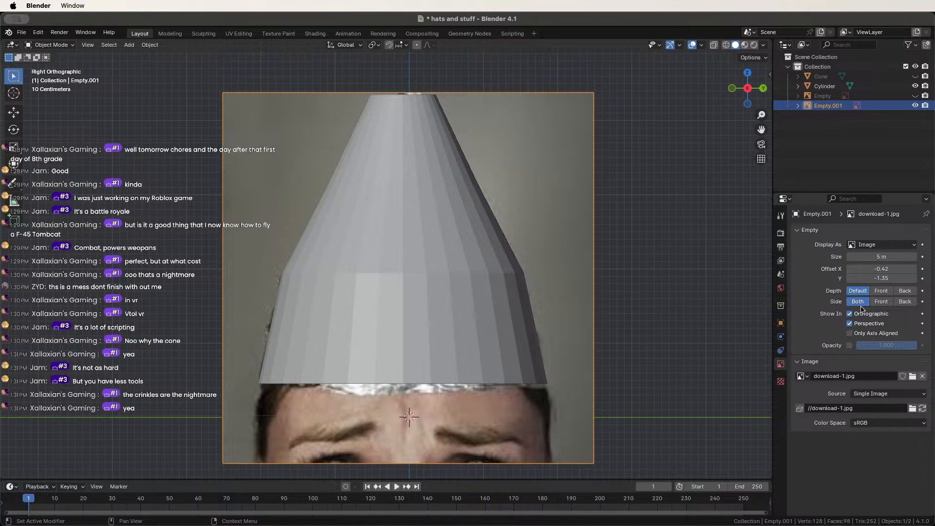
pyautogui.click(881, 290)
pyautogui.click(850, 345)
pyautogui.moveTo(876, 345); pyautogui.dragTo(831, 346)
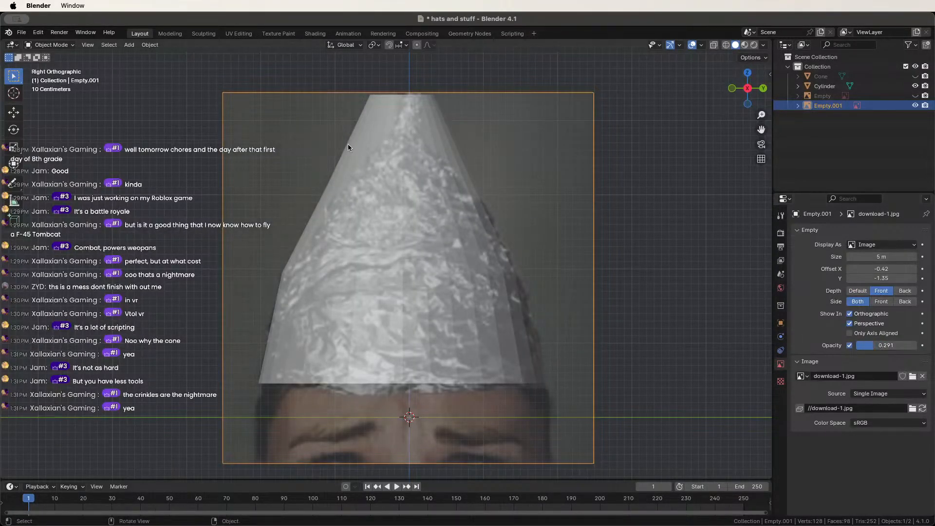
# Back in the hat's Edit Mode, shrink the upper edge loop and the top ring.
pyautogui.click(399, 145)
pyautogui.press('Tab')
pyautogui.scroll(1, 410, 151)
pyautogui.scroll(2, 414, 151)
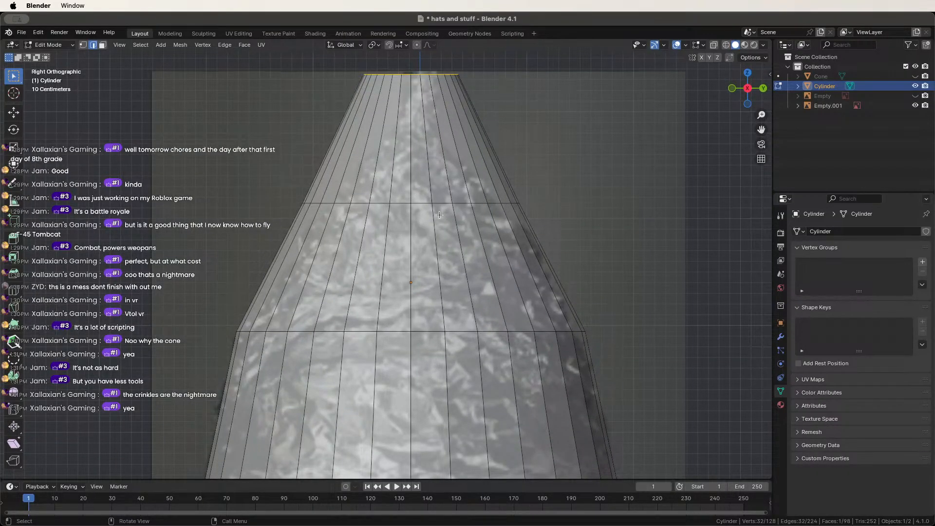
pyautogui.keyDown('alt'); pyautogui.click(456, 204); pyautogui.keyUp('alt')
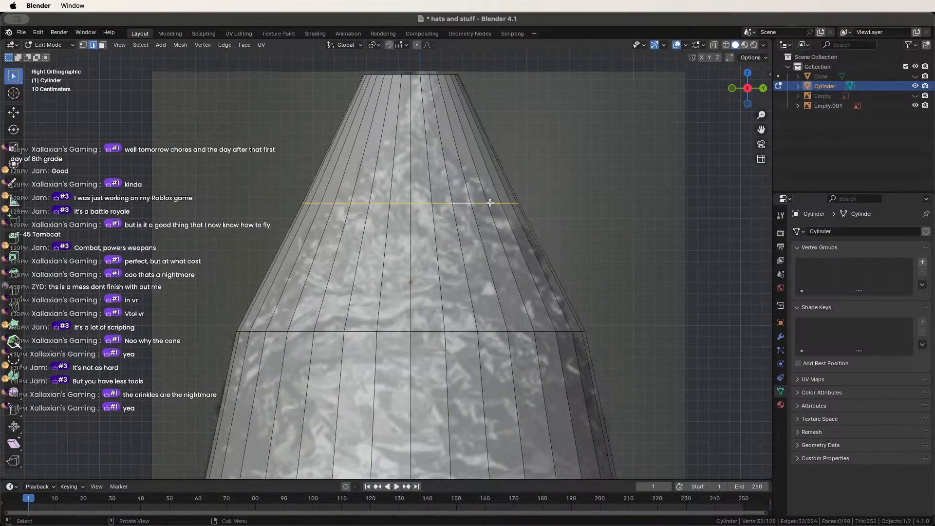
pyautogui.press('s')
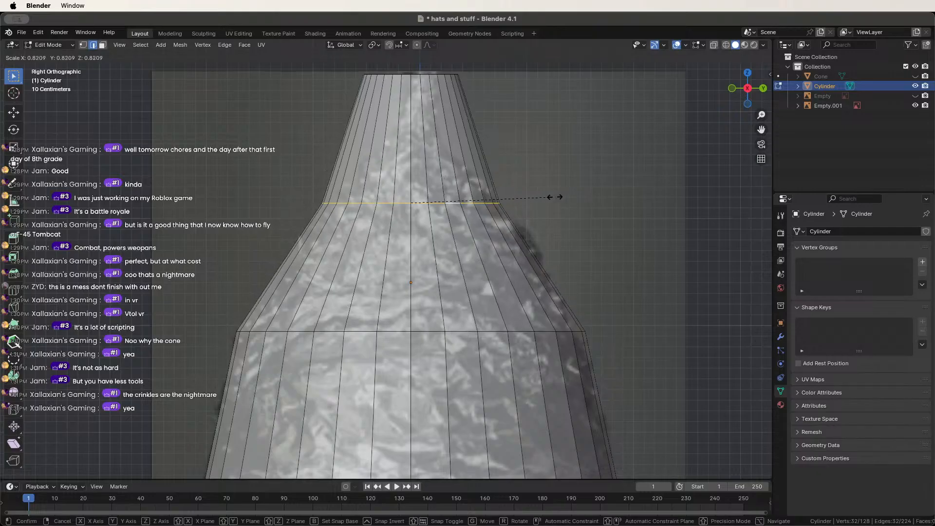
pyautogui.click(559, 196)
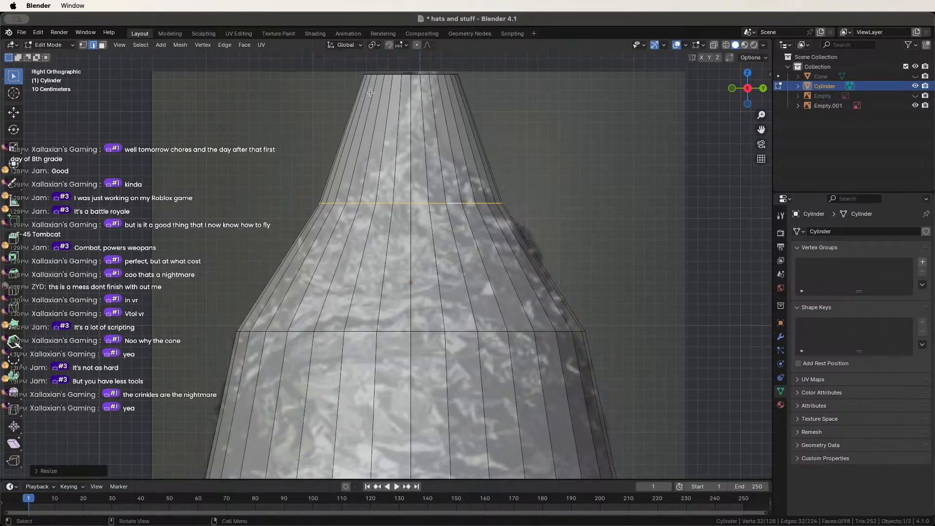
pyautogui.keyDown('alt'); pyautogui.click(408, 75); pyautogui.keyUp('alt')
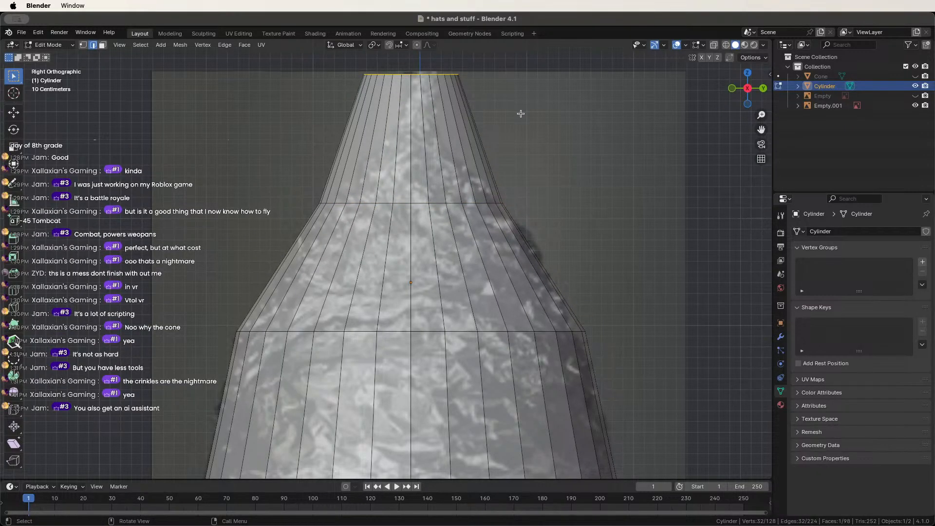
pyautogui.press('s')
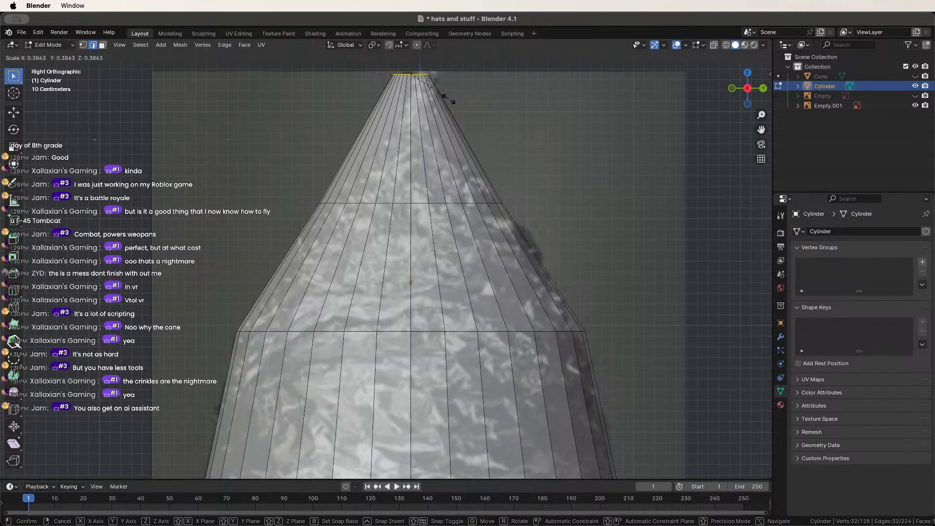
pyautogui.click(449, 100)
# Loop-cut a ring near the cone's top and scale it down into a neck.
pyautogui.hotkey('ctrl', 'r')
pyautogui.click(441, 137)
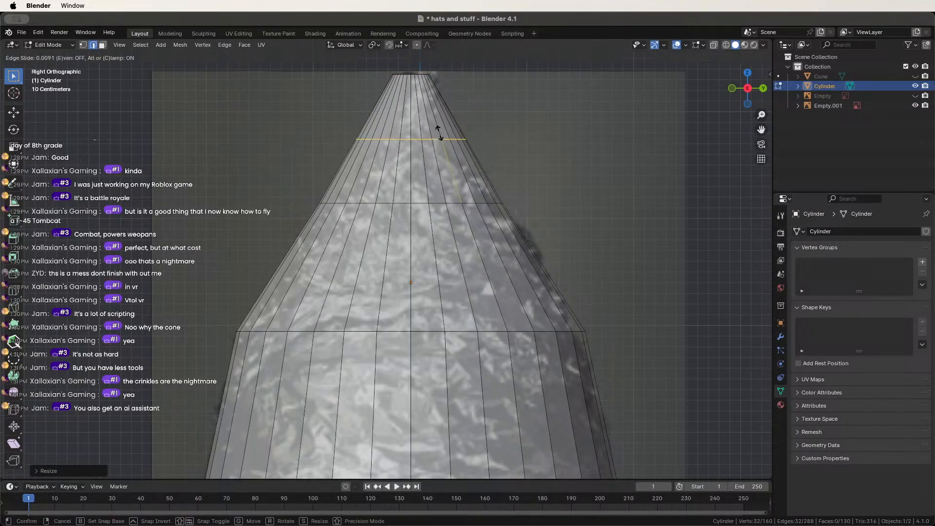
pyautogui.rightClick(446, 133)
pyautogui.press('s')
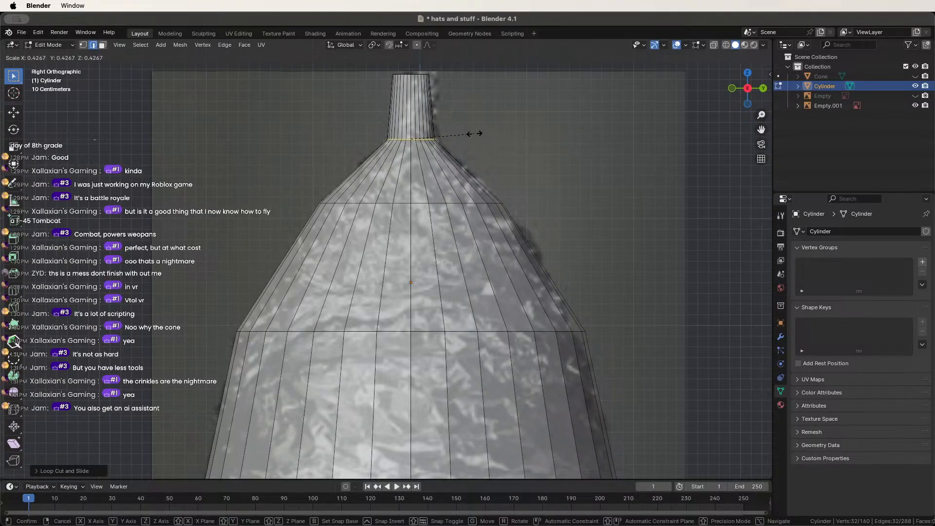
pyautogui.click(470, 135)
pyautogui.moveTo(470, 135); pyautogui.dragTo(395, 228, button='middle')
# Frame the cone, select its middle edge loop and start a Ctrl+B bevel on it.
pyautogui.scroll(5, 395, 228)
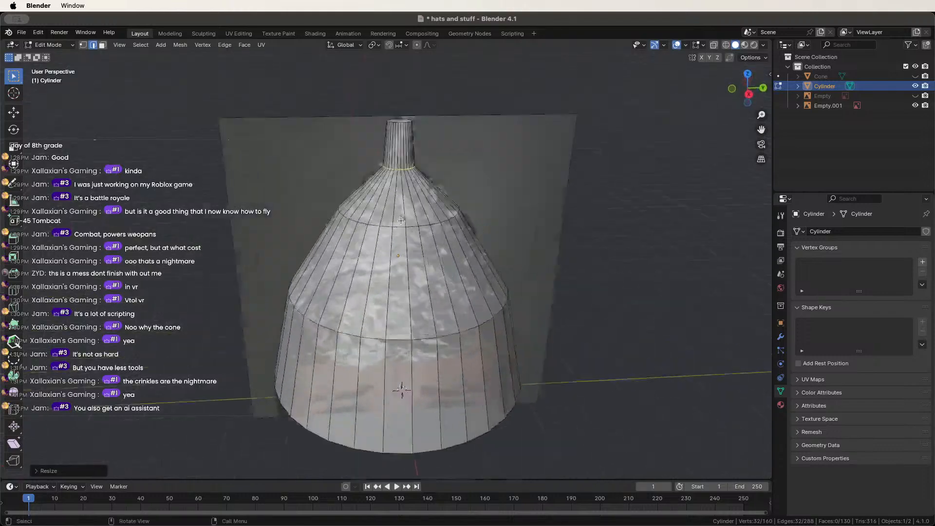
pyautogui.moveTo(338, 258); pyautogui.dragTo(344, 239, button='middle')
pyautogui.scroll(-3, 345, 237)
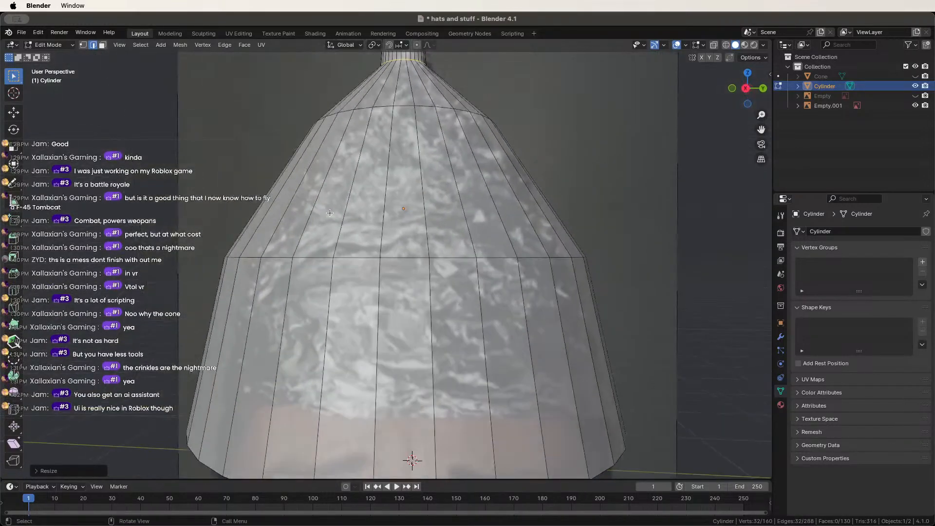
pyautogui.moveTo(373, 165); pyautogui.dragTo(386, 274, button='middle')
pyautogui.scroll(3, 419, 262)
pyautogui.scroll(-8, 386, 274)
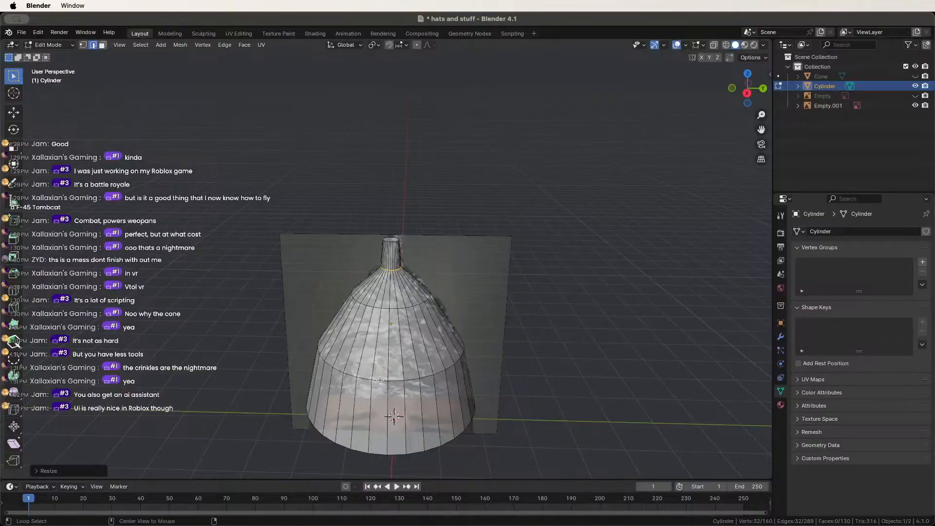
pyautogui.keyDown('alt'); pyautogui.click(380, 379); pyautogui.keyUp('alt')
pyautogui.hotkey('ctrl', 'b')
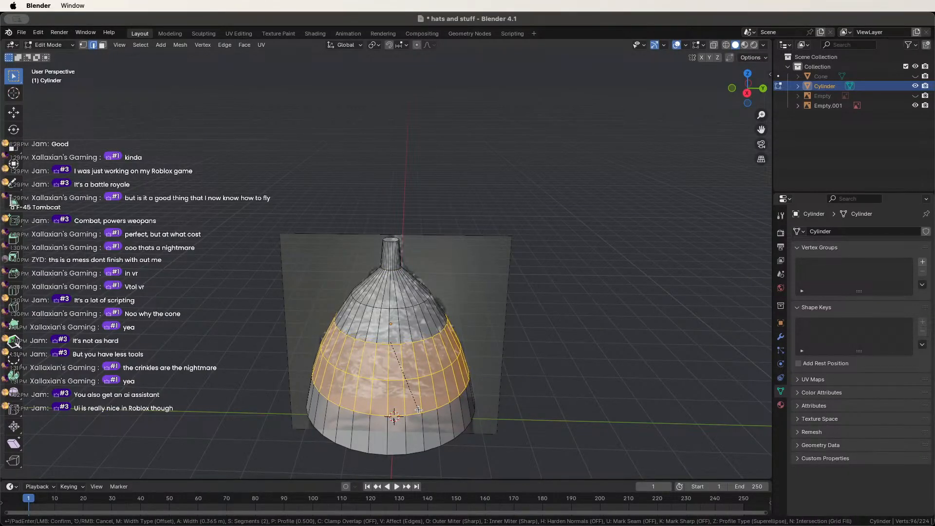
# Confirm the middle-ring bevel, then bevel the ring near the cone's top into a band.
pyautogui.click(418, 412)
pyautogui.keyDown('alt'); pyautogui.click(396, 311); pyautogui.keyUp('alt')
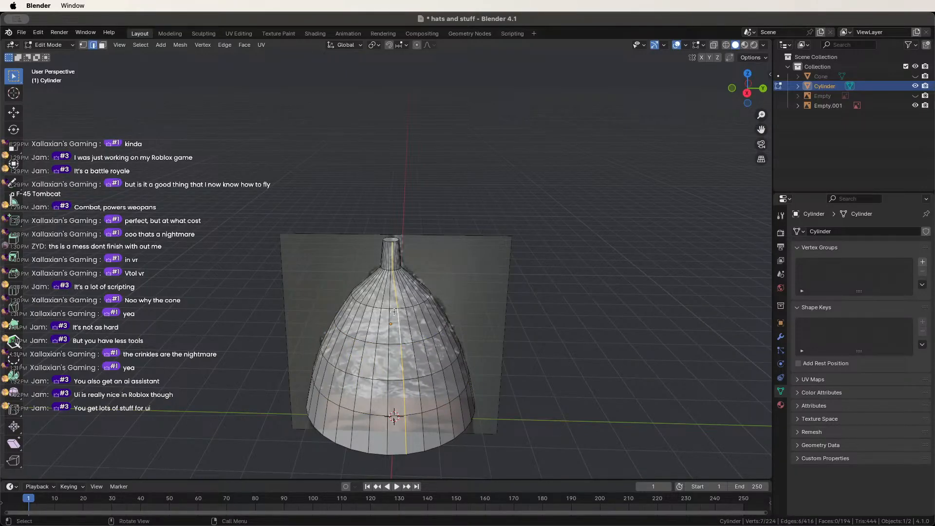
pyautogui.keyDown('alt'); pyautogui.click(398, 311); pyautogui.keyUp('alt')
pyautogui.hotkey('ctrl', 'b')
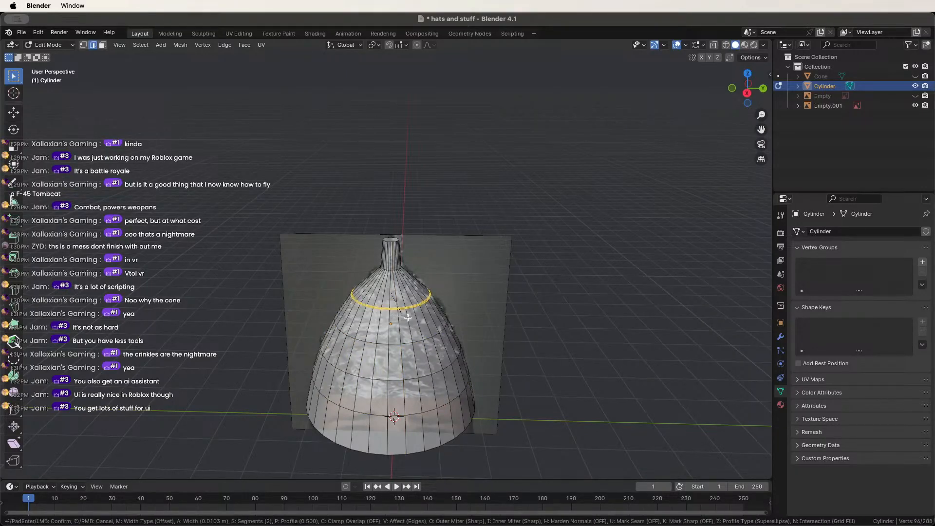
pyautogui.click(413, 323)
pyautogui.scroll(6, 400, 302)
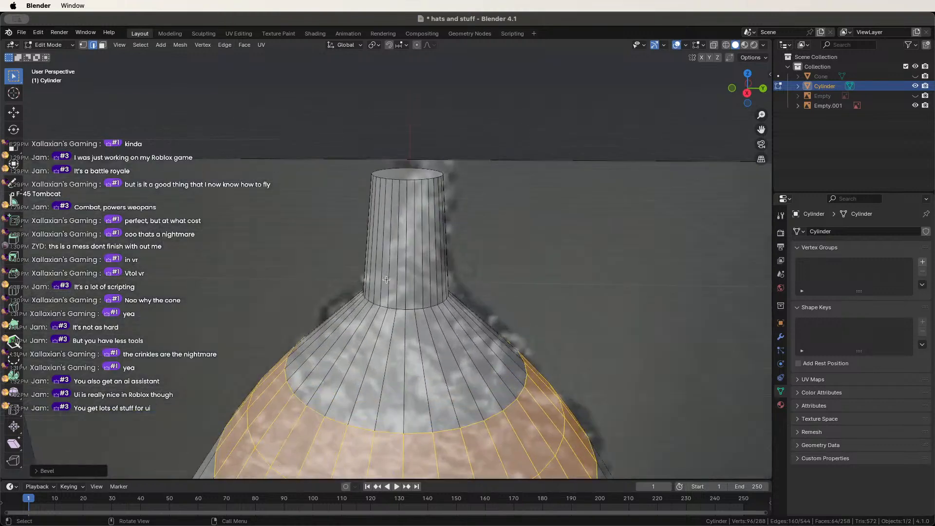
# Try bevelling the loop at the neck's base, inspect the result, then undo it.
pyautogui.keyDown('alt'); pyautogui.click(390, 308); pyautogui.keyUp('alt')
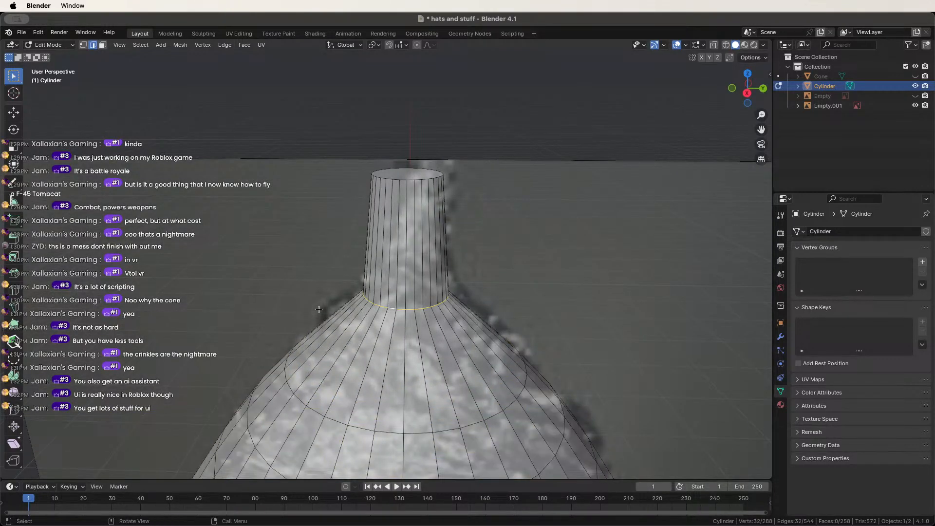
pyautogui.moveTo(318, 310); pyautogui.dragTo(327, 297, button='middle')
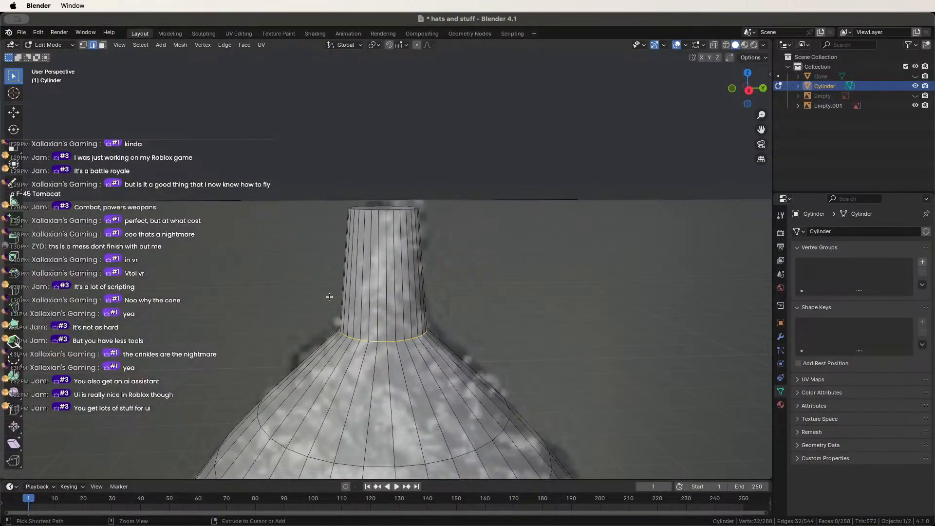
pyautogui.hotkey('ctrl', 'b')
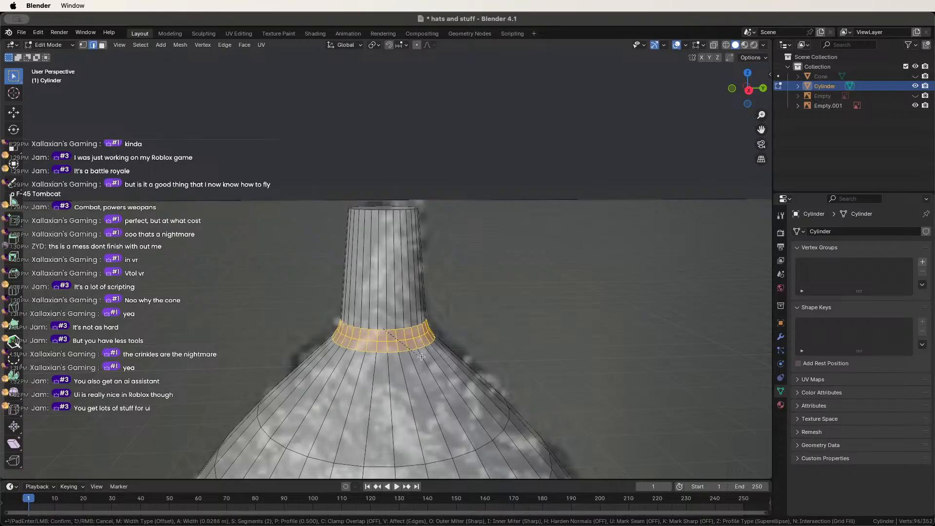
pyautogui.scroll(1, 454, 374)
pyautogui.click(455, 374)
pyautogui.moveTo(389, 285); pyautogui.dragTo(393, 434, button='middle')
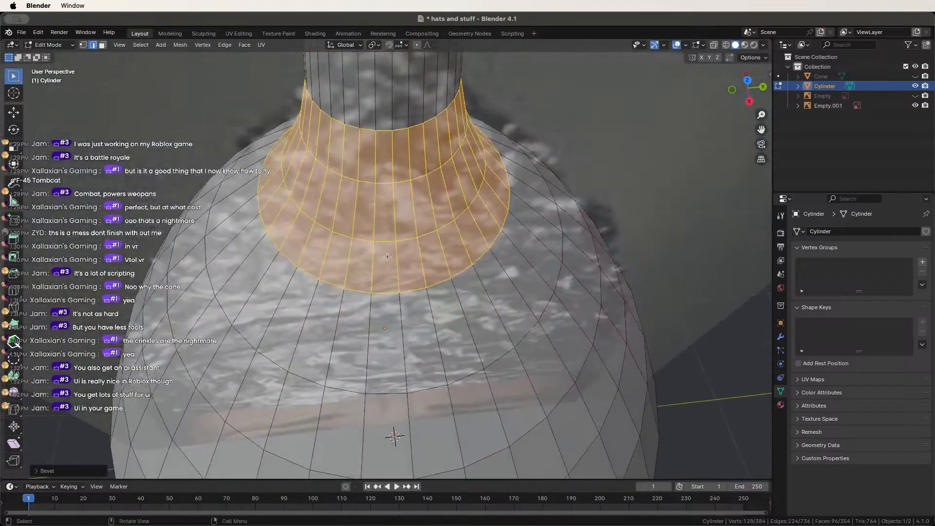
pyautogui.scroll(-15, 390, 341)
pyautogui.moveTo(388, 287); pyautogui.dragTo(389, 256, button='middle')
pyautogui.scroll(11, 390, 288)
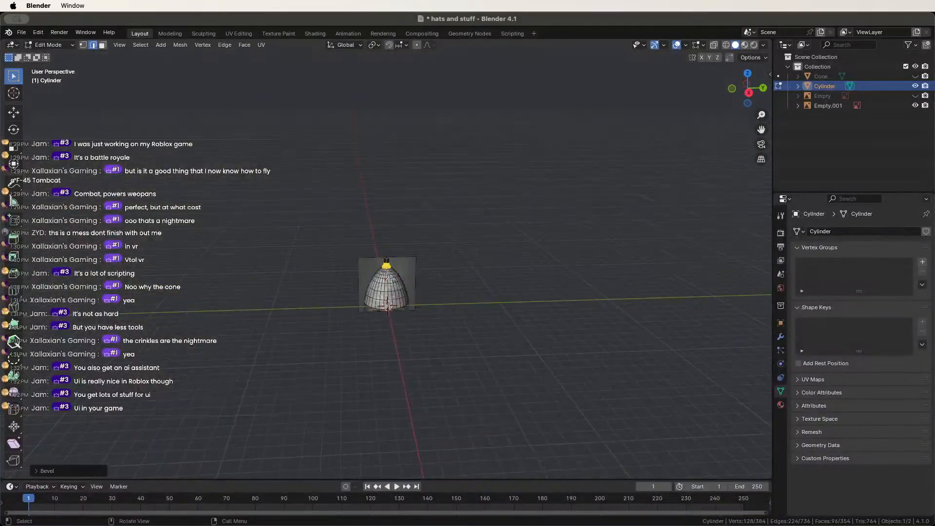
pyautogui.moveTo(392, 299); pyautogui.dragTo(396, 283, button='middle')
pyautogui.scroll(4, 401, 284)
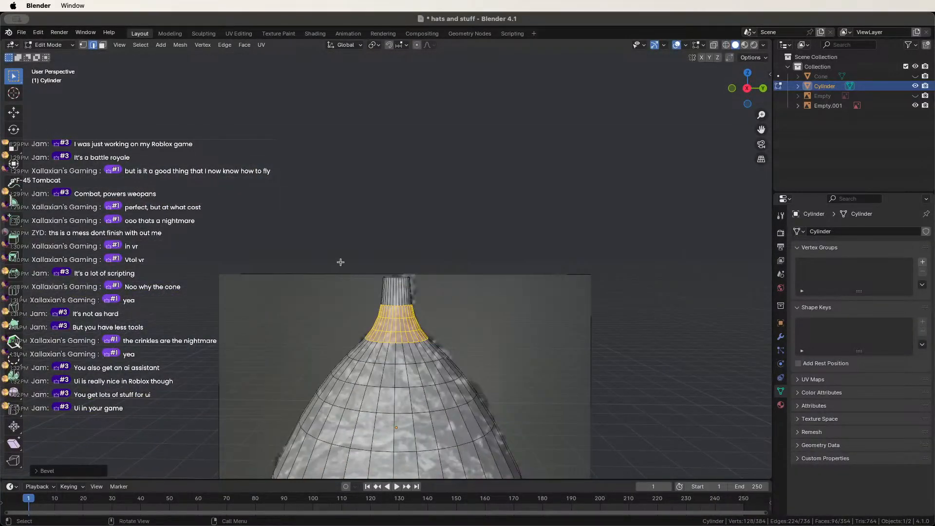
pyautogui.hotkey('ctrl', 'z')
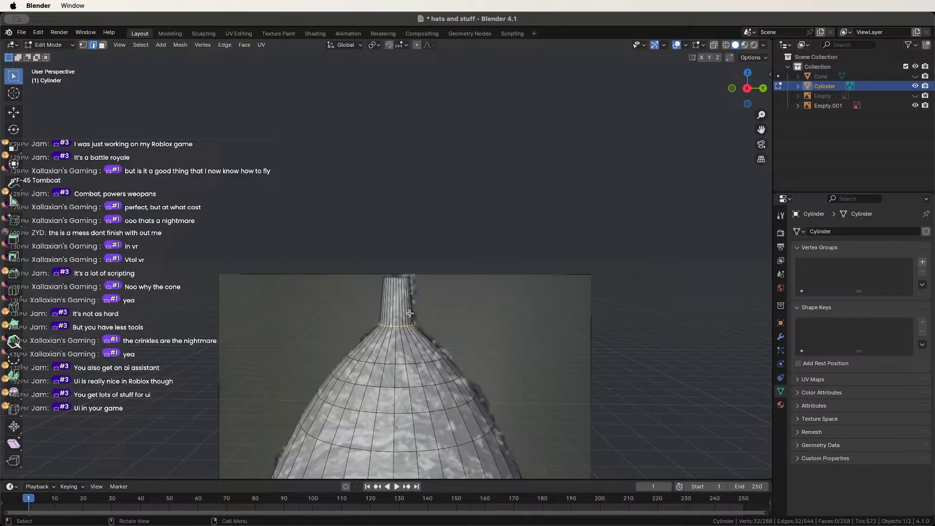
pyautogui.scroll(-7, 410, 313)
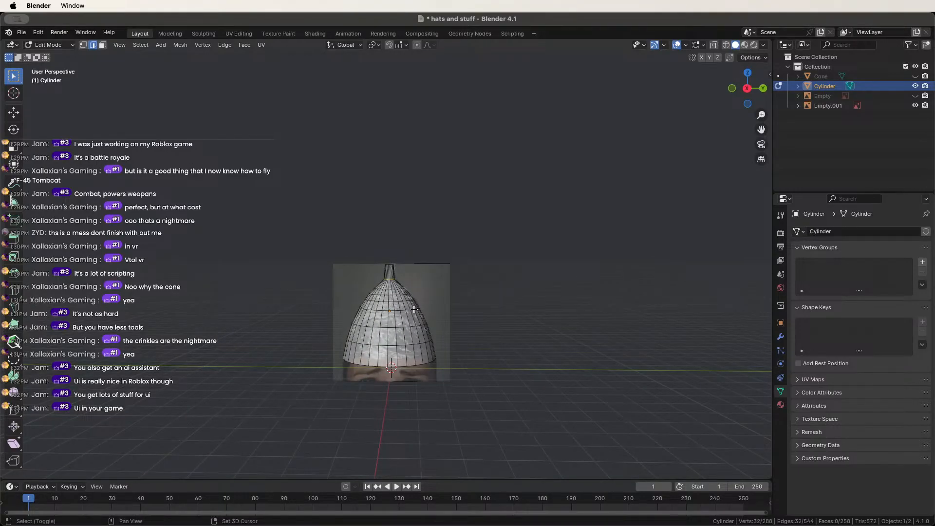
# Switch to see-through wireframe and box-select the neck and upper body in side view.
pyautogui.hotkey('shift', 'z')
pyautogui.scroll(5, 344, 241)
pyautogui.moveTo(297, 227); pyautogui.dragTo(482, 361)
pyautogui.press('1')
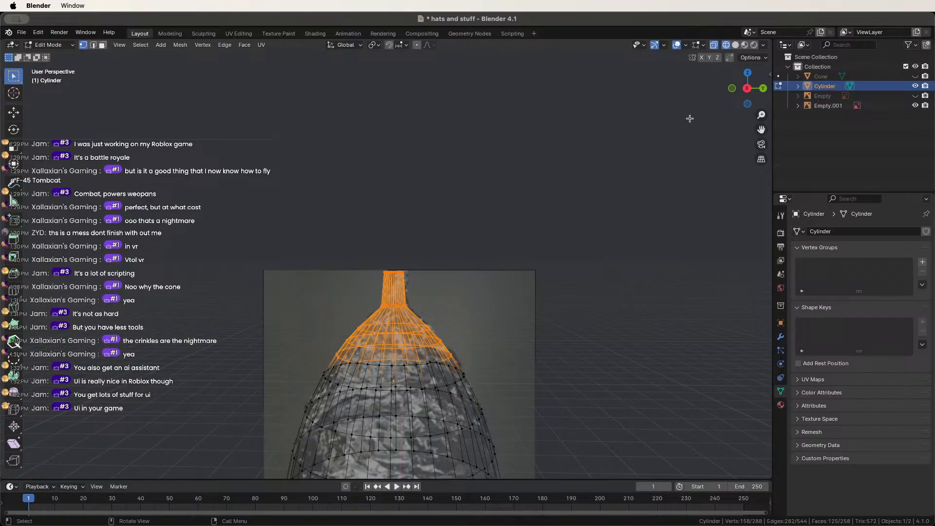
pyautogui.click(748, 89)
pyautogui.keyDown('shift'); pyautogui.moveTo(284, 239); pyautogui.dragTo(478, 414); pyautogui.keyUp('shift')
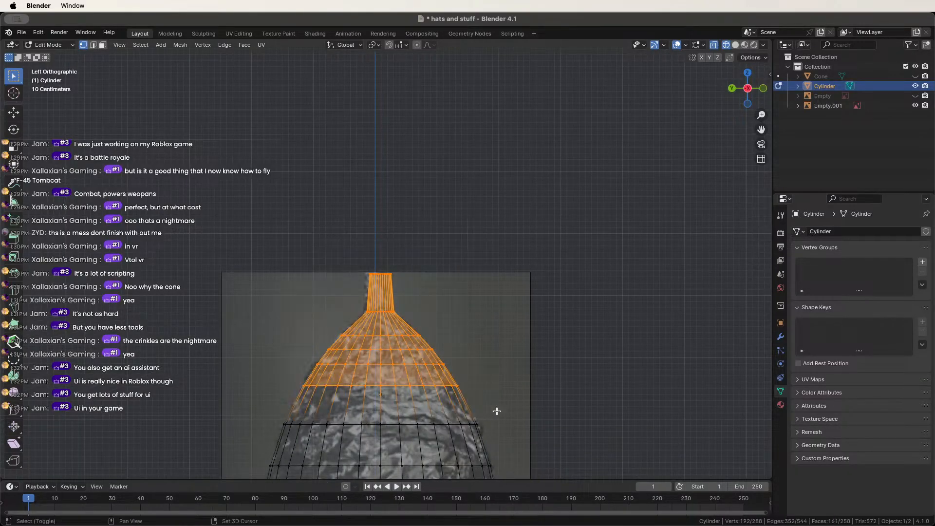
# Try lowering the selection along Z, undo it, deselect all and return to Object Mode.
pyautogui.press('g')
pyautogui.press('z')
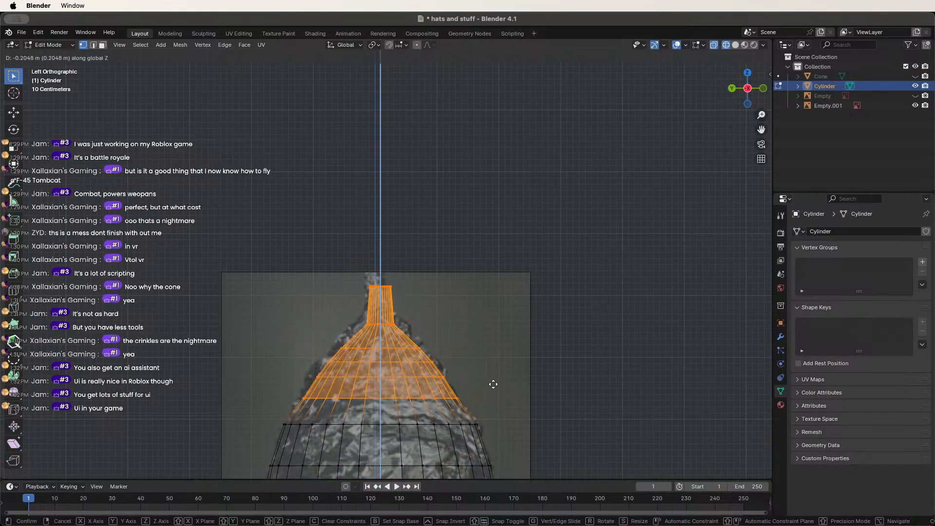
pyautogui.click(495, 380)
pyautogui.hotkey('ctrl', 'z')
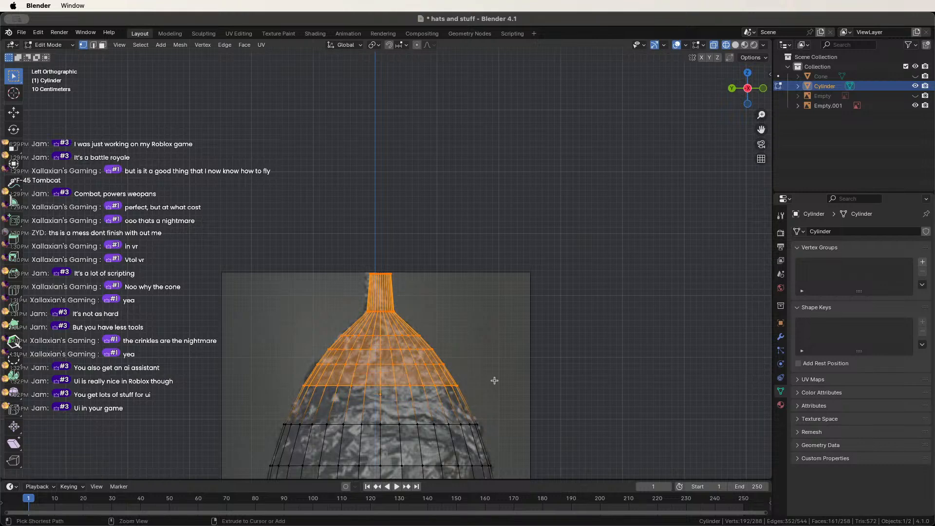
pyautogui.hotkey('alt', 'a')
pyautogui.press('Tab')
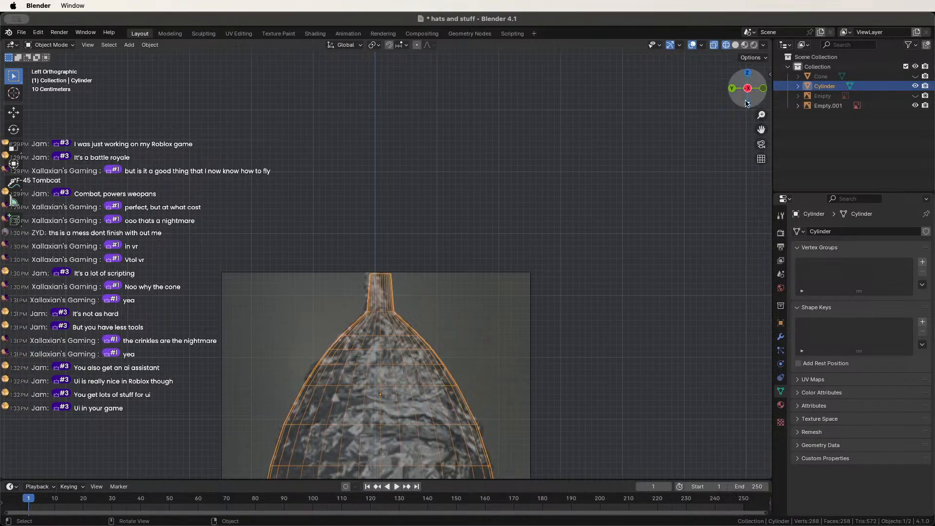
# Restore solid shading, orbit into perspective and re-enter Edit Mode to loop-cut the top tube.
pyautogui.hotkey('shift', 'z')
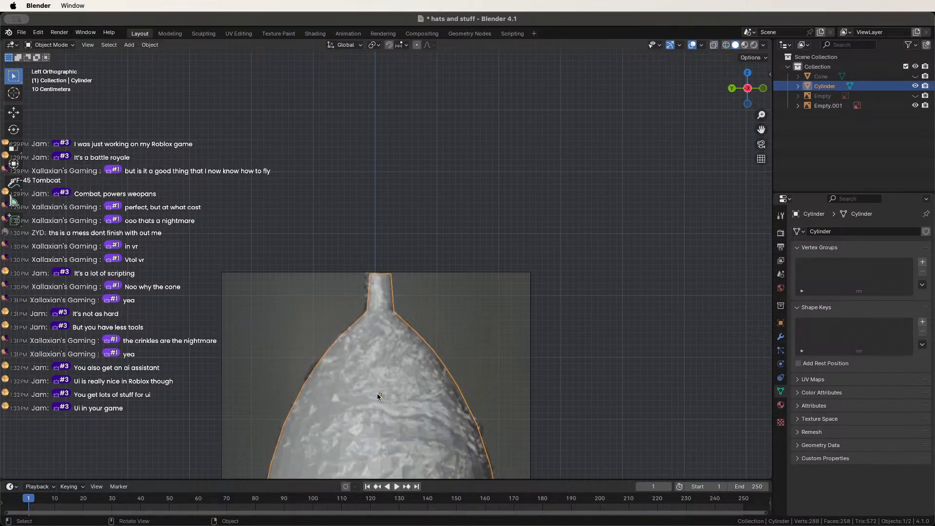
pyautogui.moveTo(378, 397)
pyautogui.mouseDown(button='middle')
pyautogui.moveTo(236, 380)
pyautogui.moveTo(274, 398)
pyautogui.moveTo(378, 257)
pyautogui.mouseUp(button='middle')
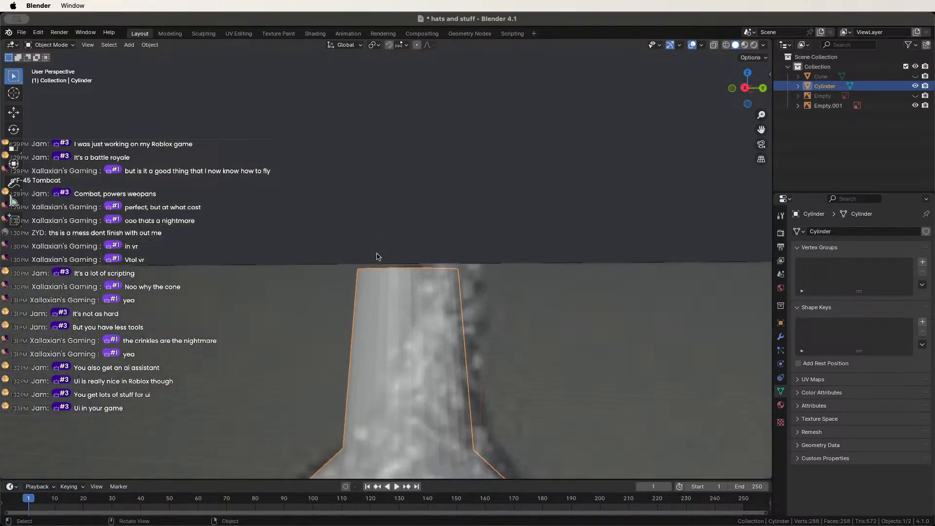
pyautogui.moveTo(357, 308); pyautogui.dragTo(379, 319, button='middle')
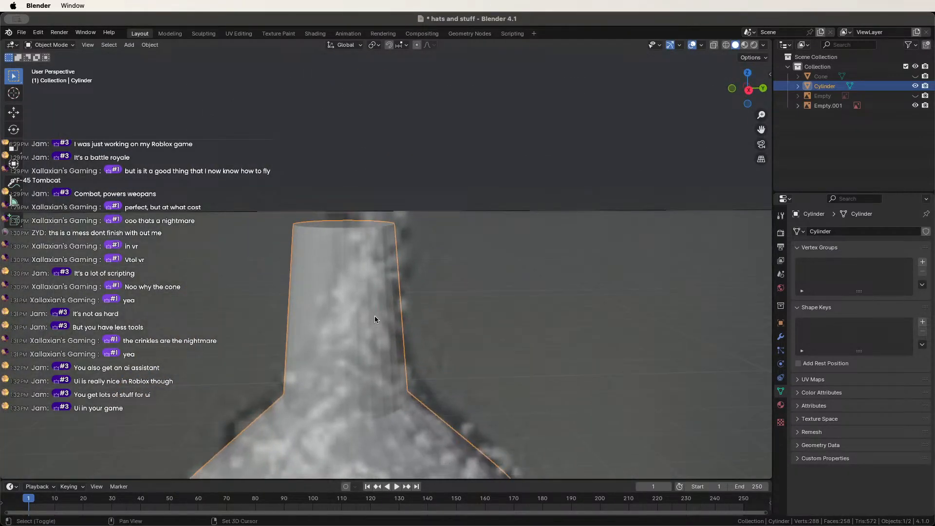
pyautogui.press('Tab')
pyautogui.hotkey('ctrl', 'r')
# Add two edge loops on the top tube and shift each slightly so the sides wobble.
pyautogui.click(331, 321)
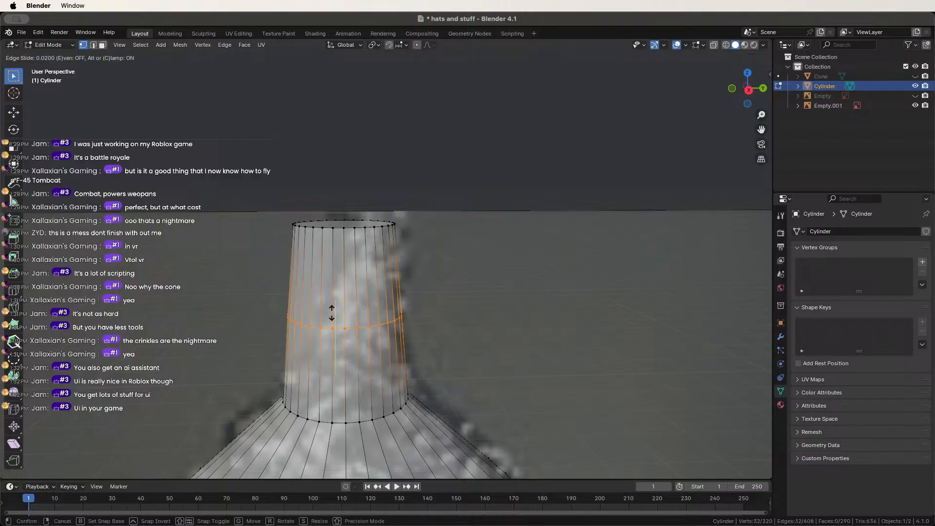
pyautogui.click(331, 315)
pyautogui.press('g')
pyautogui.click(368, 319)
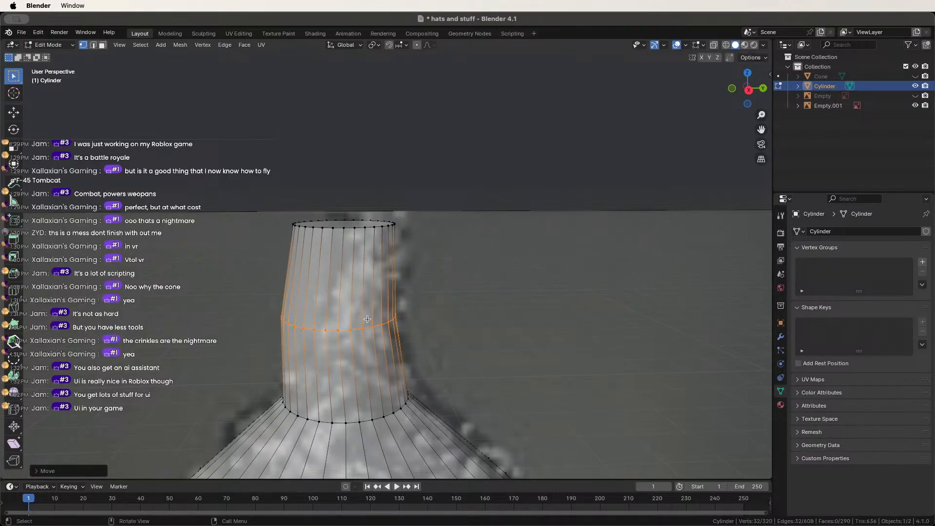
pyautogui.hotkey('ctrl', 'r')
pyautogui.click(351, 270)
pyautogui.click(351, 268)
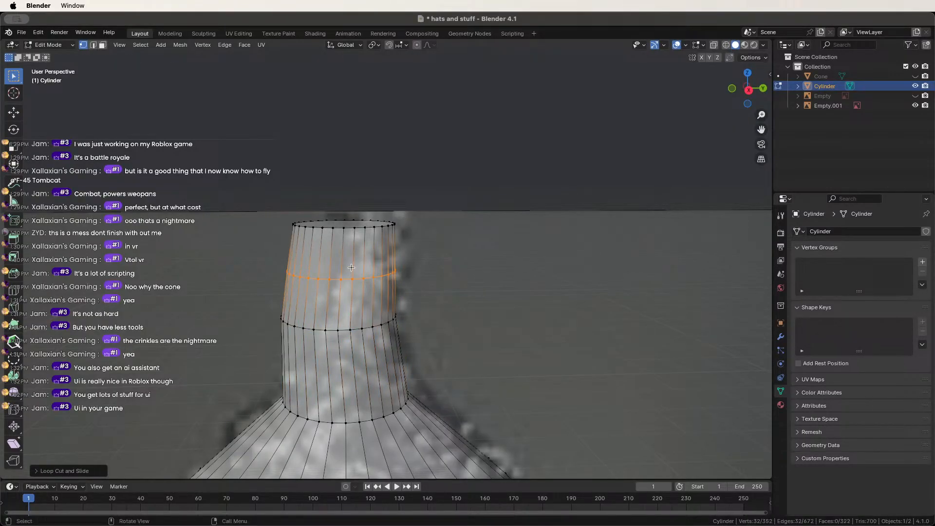
pyautogui.press('g')
pyautogui.click(341, 271)
pyautogui.moveTo(341, 270); pyautogui.dragTo(366, 288, button='middle')
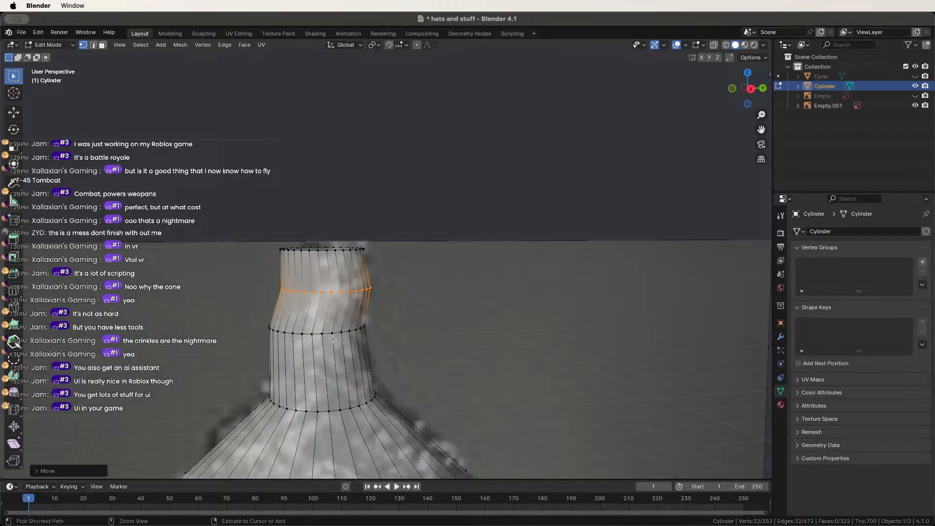
# Add one more edge loop on the tube's lower section and move it.
pyautogui.hotkey('ctrl', 'r')
pyautogui.click(321, 370)
pyautogui.click(322, 370)
pyautogui.press('g')
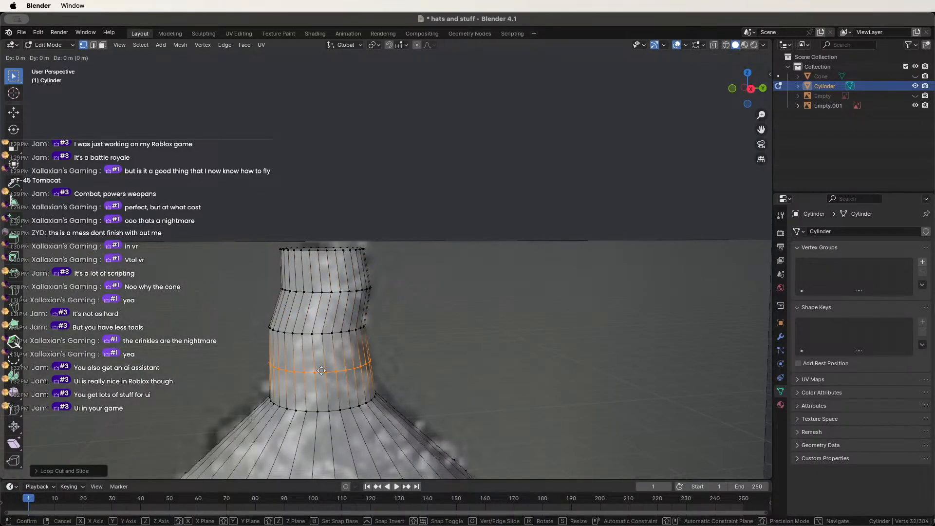
pyautogui.click(321, 370)
pyautogui.moveTo(322, 370)
pyautogui.mouseDown(button='middle')
pyautogui.moveTo(454, 371)
pyautogui.moveTo(300, 366)
pyautogui.moveTo(364, 392)
pyautogui.mouseUp(button='middle')
# Return to Object Mode and orbit around the bell-shaped hat to inspect it.
pyautogui.press('Tab')
pyautogui.scroll(-6, 302, 367)
pyautogui.scroll(6, 363, 389)
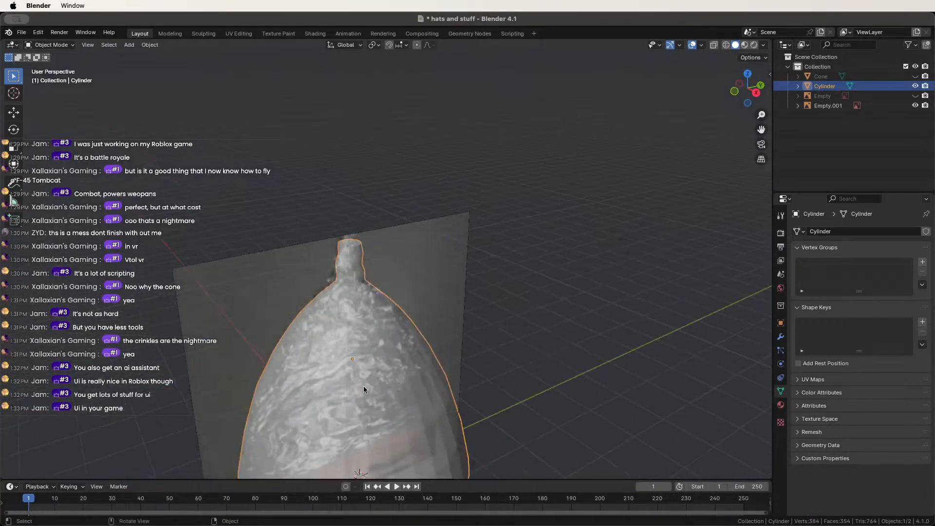
pyautogui.press('Tab')
pyautogui.press('Tab')
pyautogui.keyDown('shift'); pyautogui.moveTo(525, 418); pyautogui.dragTo(277, 298, button='middle'); pyautogui.keyUp('shift')
pyautogui.scroll(4, 363, 341)
pyautogui.moveTo(363, 341); pyautogui.dragTo(359, 265, button='middle')
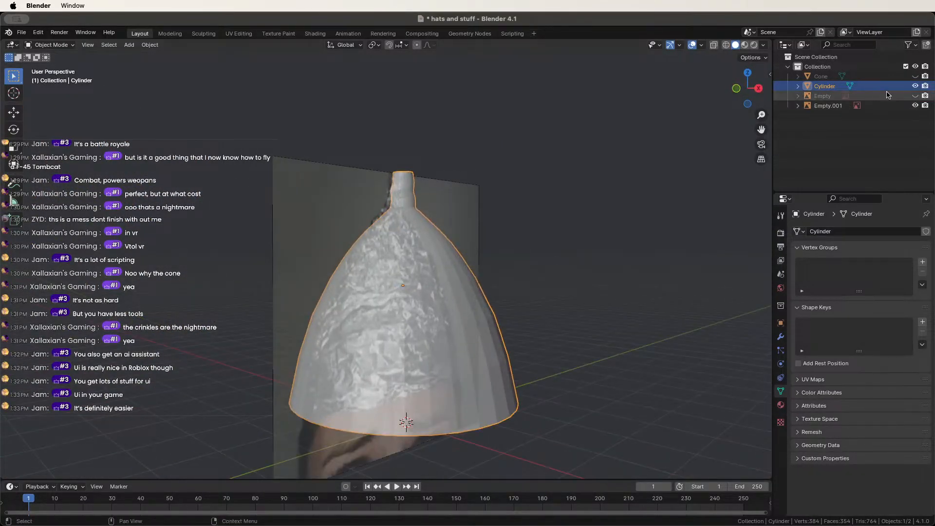
# Copy and paste the hat as Cylinder.001 and enter Edit Mode on the copy.
pyautogui.hotkey('ctrl', 'c')
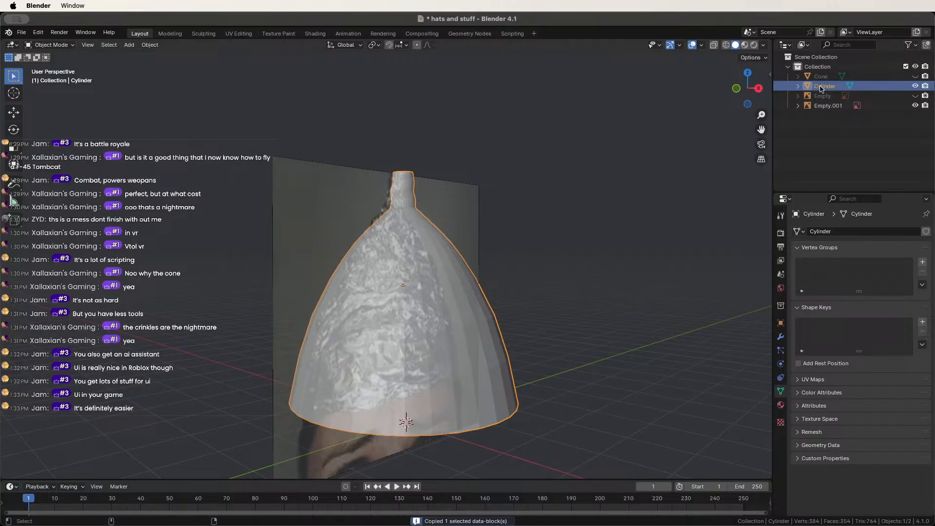
pyautogui.hotkey('ctrl', 'v')
pyautogui.scroll(4, 505, 229)
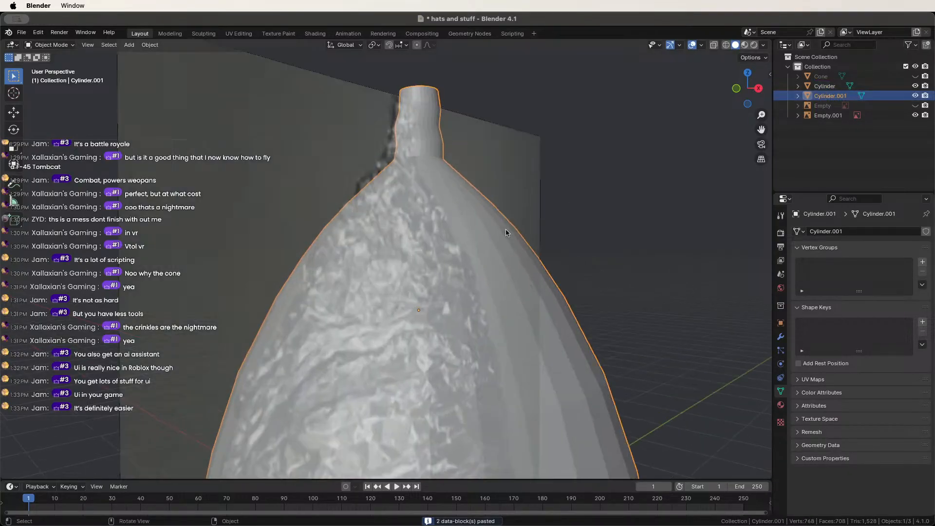
pyautogui.moveTo(506, 229); pyautogui.dragTo(419, 245, button='middle')
pyautogui.scroll(-4, 414, 245)
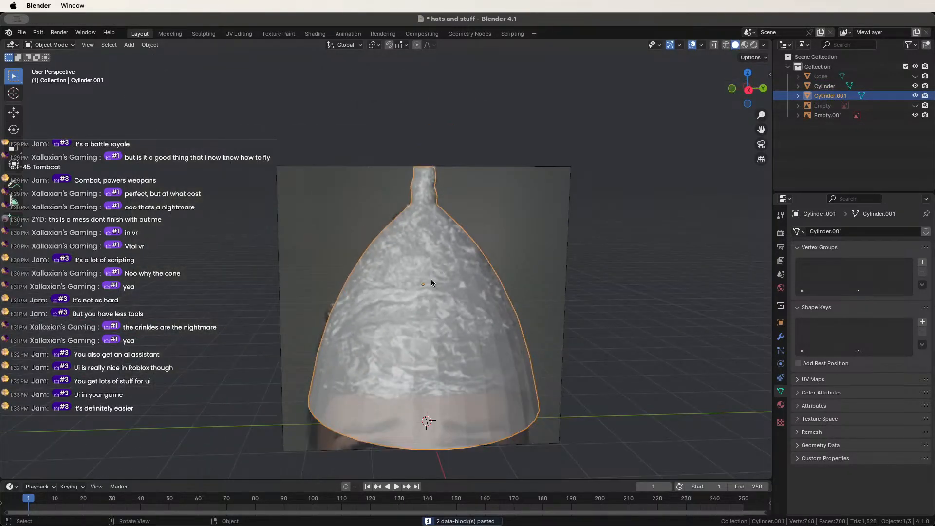
pyautogui.press('Tab')
# Add a Subdivision Surface modifier to Cylinder.001 with viewport level 4.
pyautogui.click(781, 338)
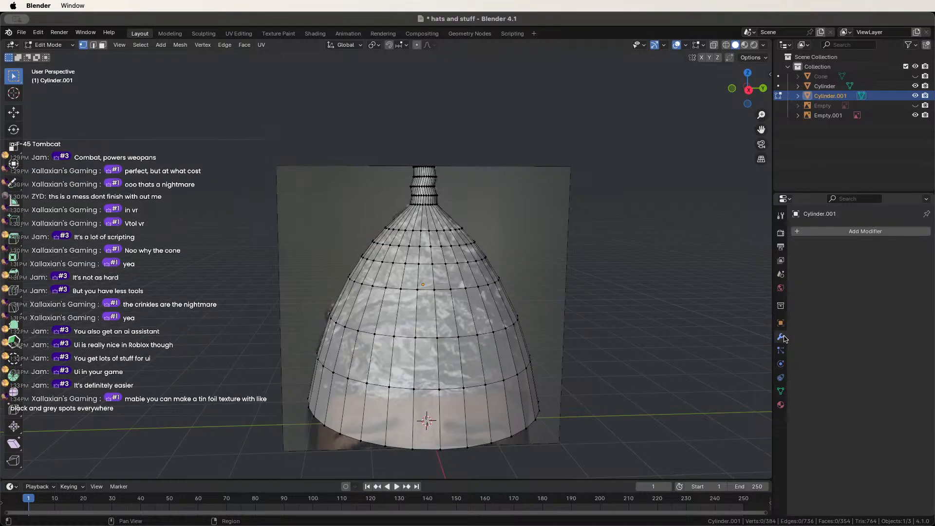
pyautogui.click(825, 233)
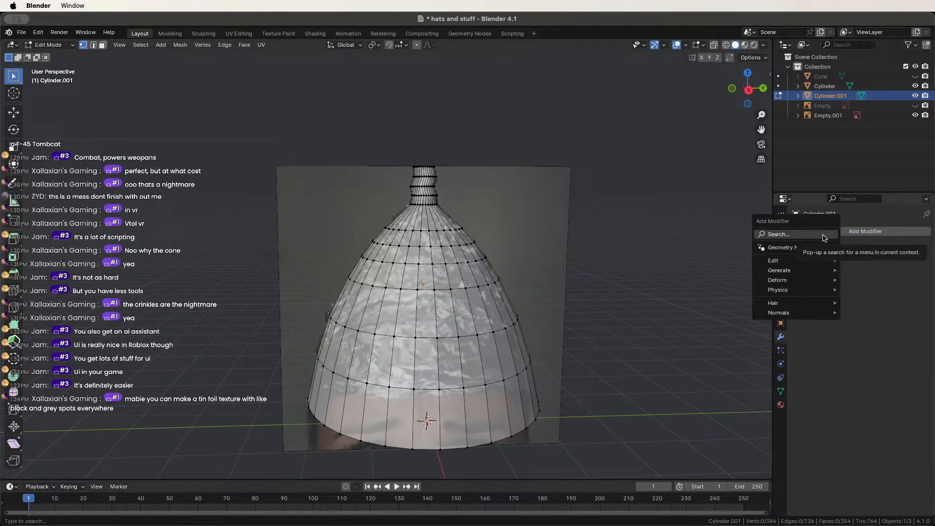
pyautogui.click(824, 235)
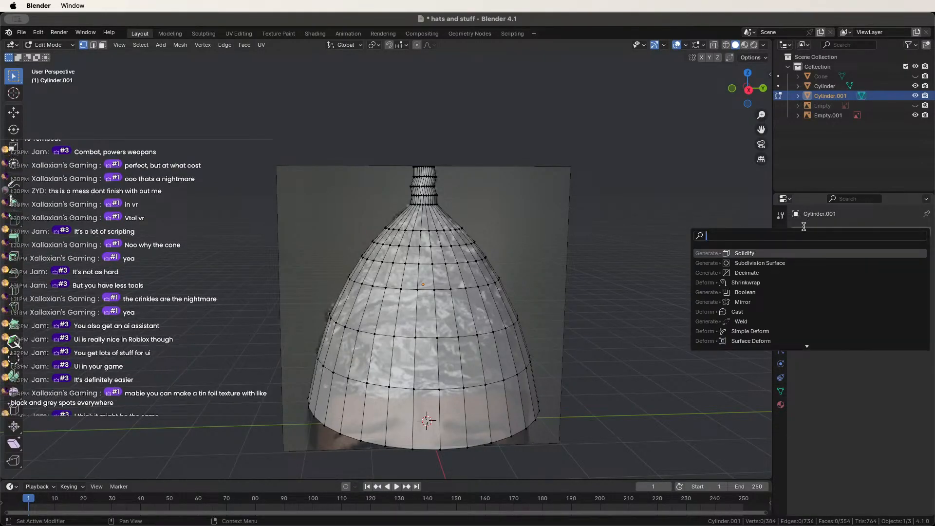
pyautogui.write('sub')
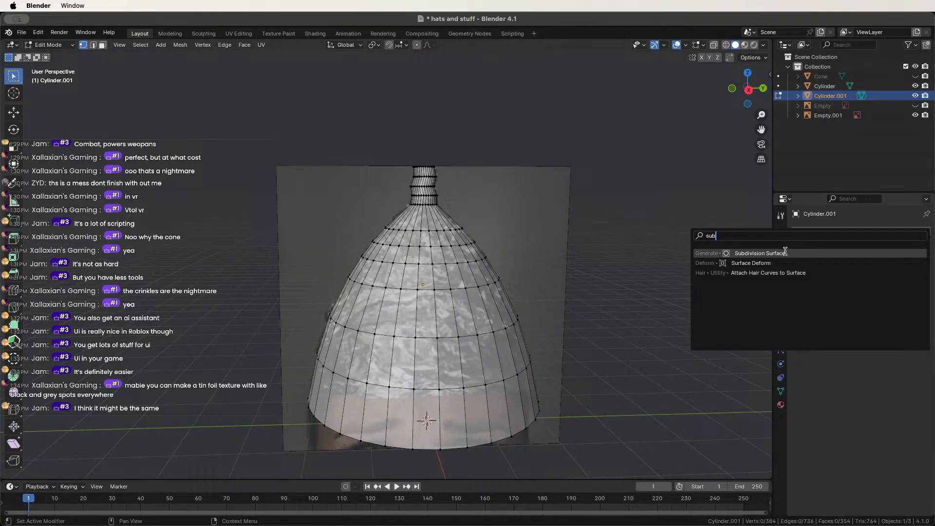
pyautogui.click(782, 253)
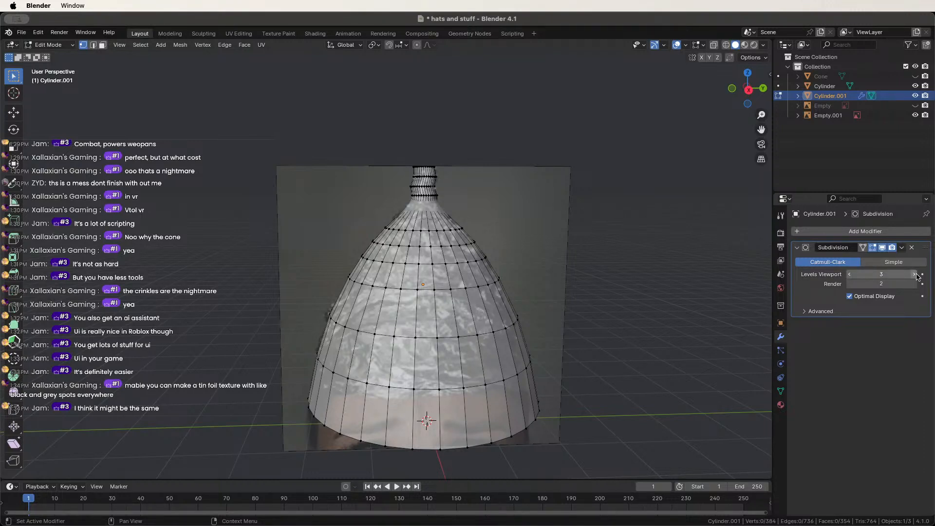
pyautogui.click(901, 247)
# Return to Object Mode and apply the Subdivision Surface modifier permanently.
pyautogui.press('Escape')
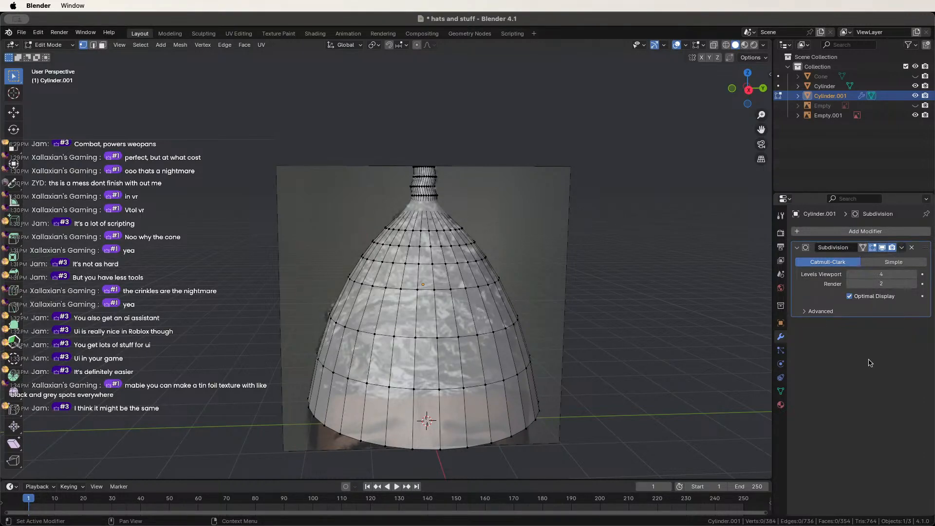
pyautogui.press('Tab')
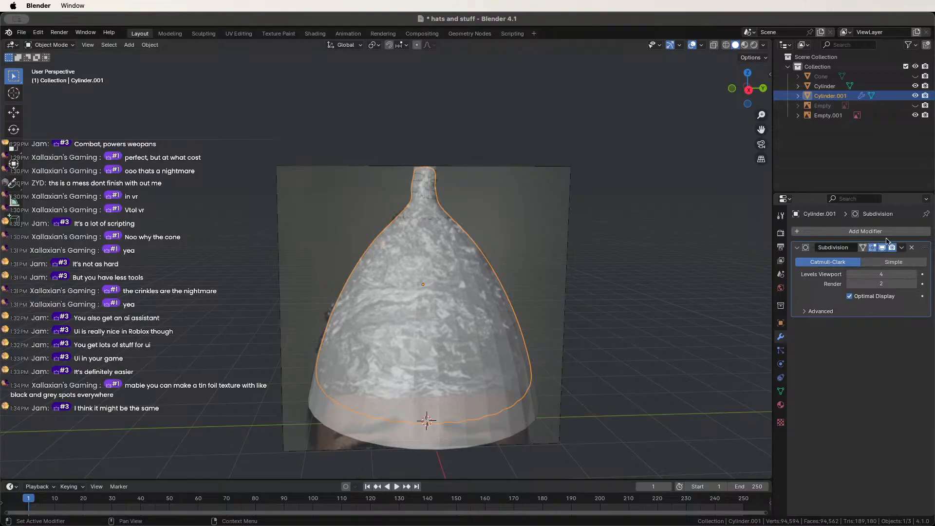
pyautogui.click(901, 248)
pyautogui.click(870, 261)
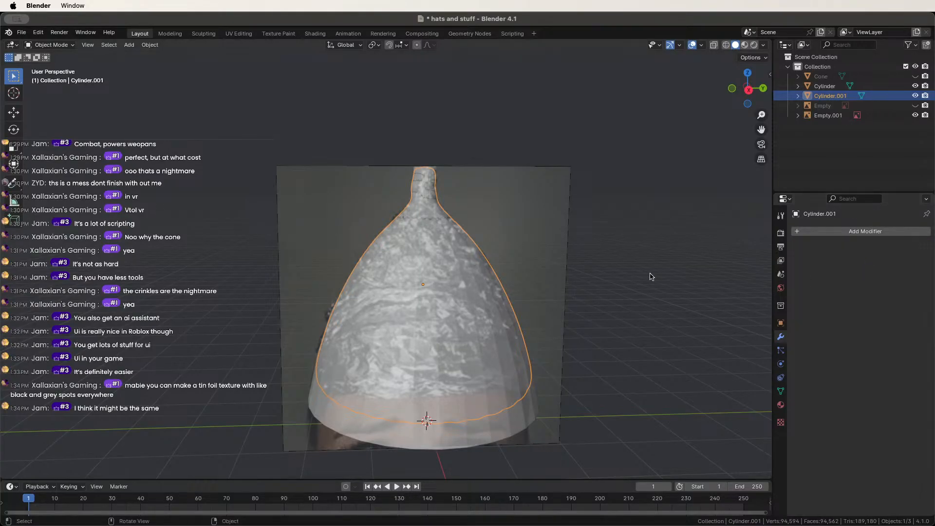
# Hide the original Cylinder and the Empty.001 reference in the Outliner, then open the Sculpting workspace.
pyautogui.moveTo(652, 277); pyautogui.dragTo(565, 270, button='middle')
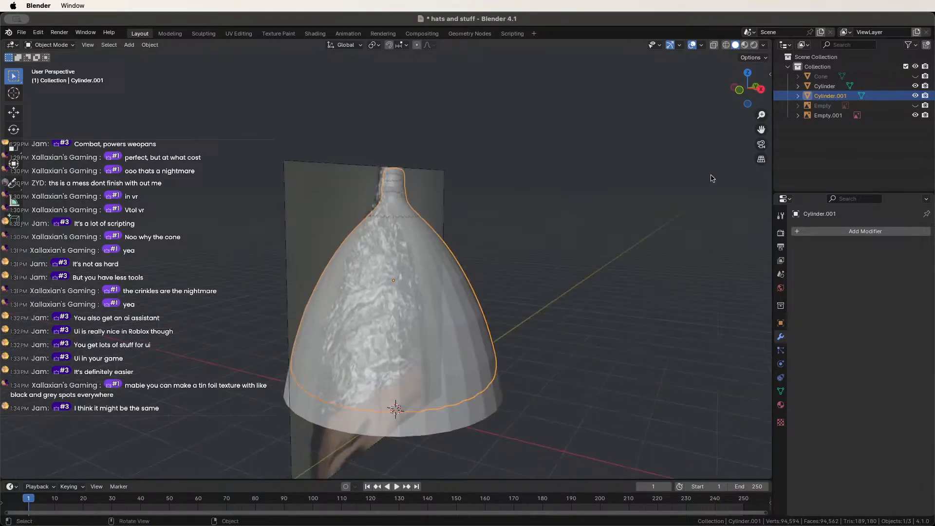
pyautogui.click(915, 86)
pyautogui.click(687, 224)
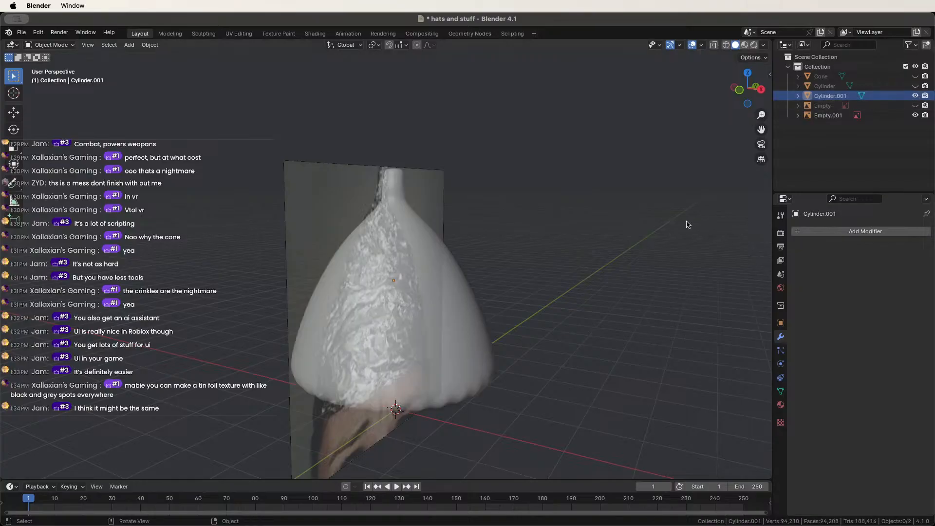
pyautogui.scroll(2, 397, 350)
pyautogui.moveTo(397, 349); pyautogui.dragTo(422, 313, button='middle')
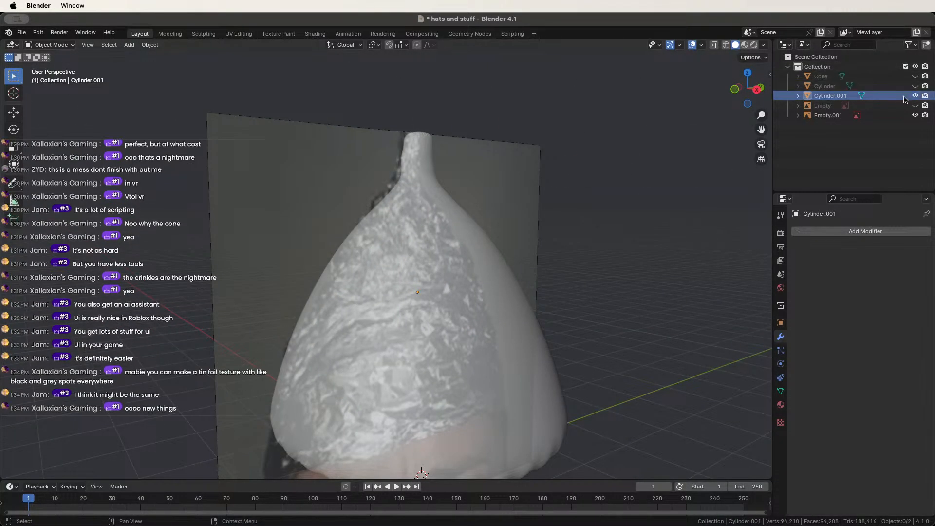
pyautogui.click(916, 115)
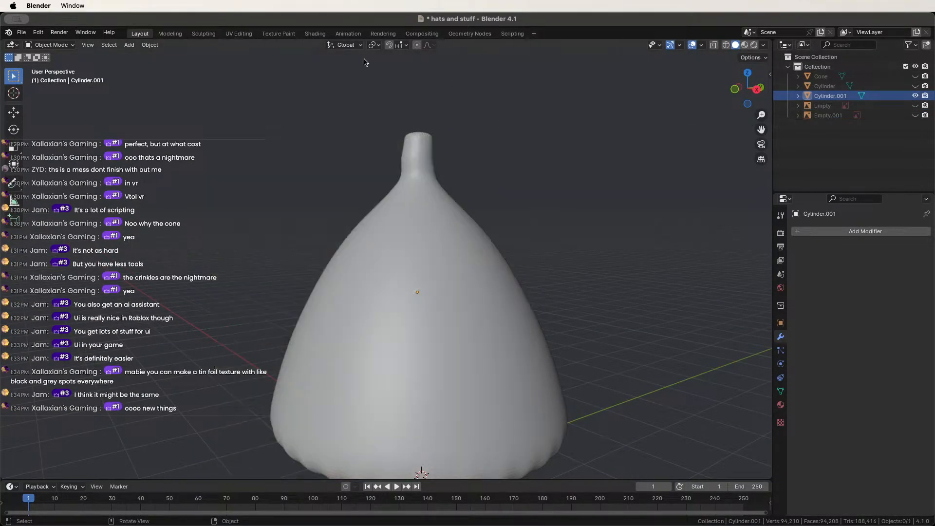
pyautogui.click(310, 34)
# Switch to the Sculpting workspace and frame the whole cone-shaped hat.
pyautogui.click(204, 34)
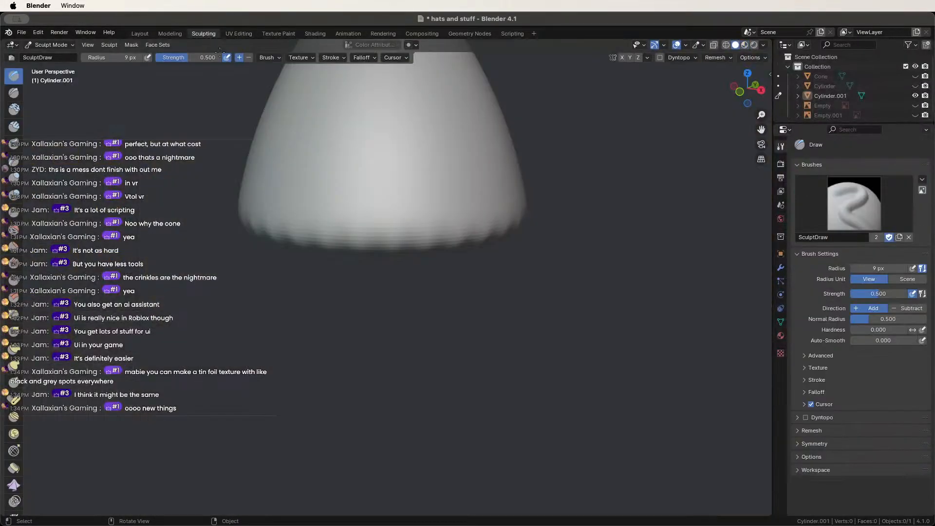
pyautogui.keyDown('shift'); pyautogui.moveTo(297, 129); pyautogui.dragTo(384, 341, button='middle'); pyautogui.keyUp('shift')
pyautogui.scroll(1, 424, 298)
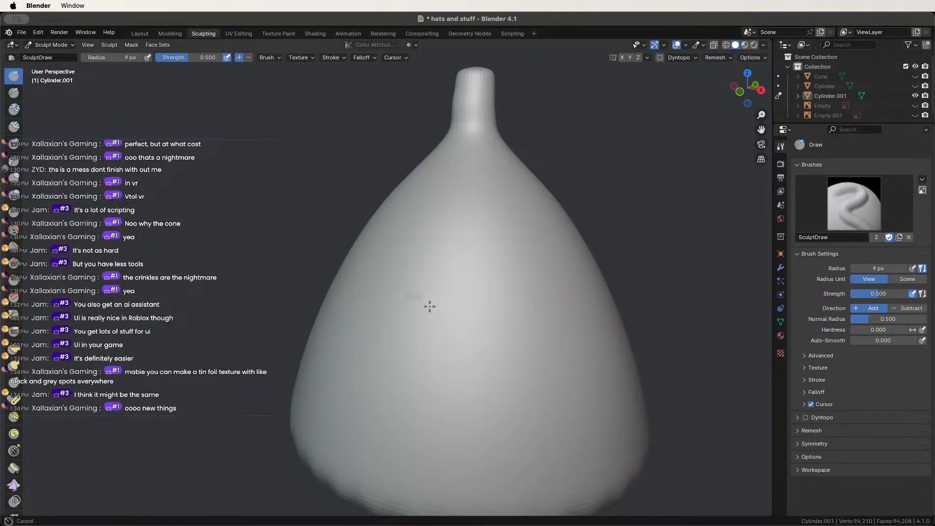
pyautogui.moveTo(456, 317); pyautogui.dragTo(417, 298, button='middle')
pyautogui.scroll(-3, 390, 305)
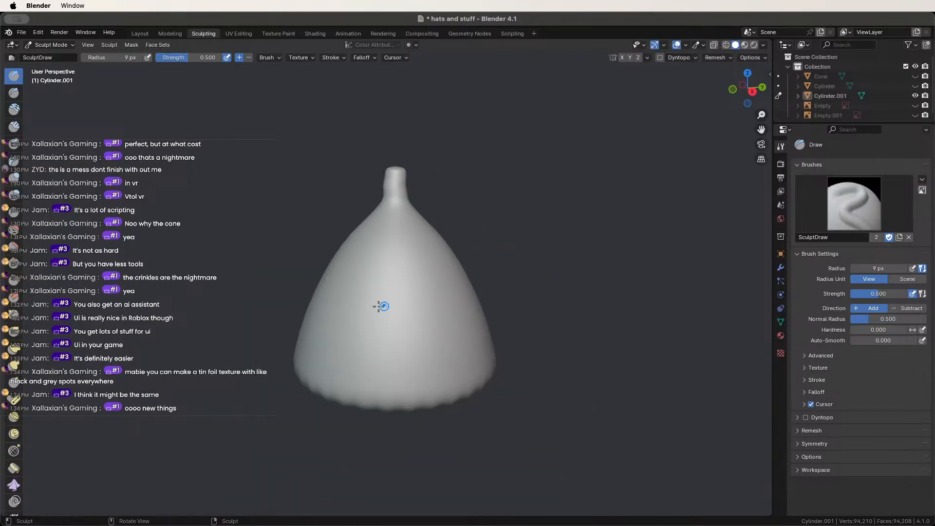
pyautogui.moveTo(393, 305); pyautogui.dragTo(438, 301, button='middle')
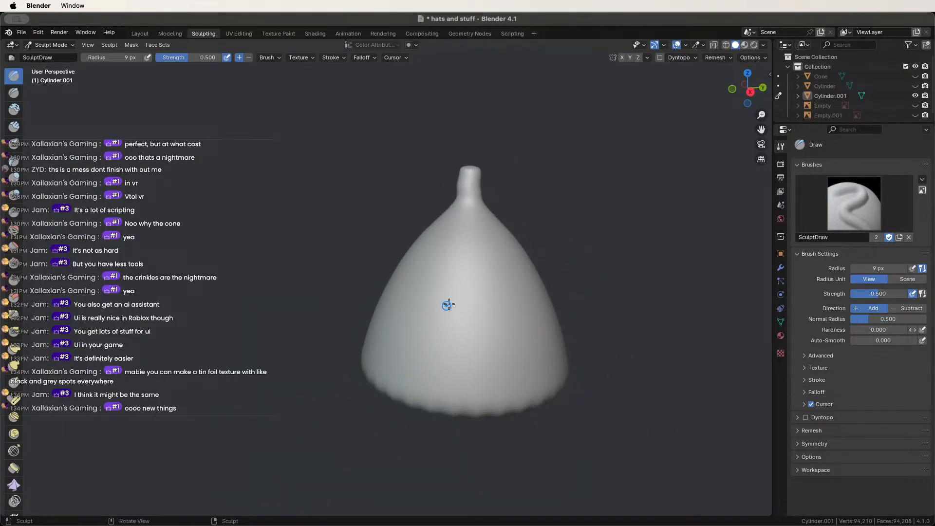
# Sculpt the first small bumps and squiggly crinkles onto the cone with the Draw brush.
pyautogui.moveTo(441, 292); pyautogui.dragTo(450, 308)
pyautogui.scroll(4, 456, 305)
pyautogui.moveTo(483, 316); pyautogui.dragTo(438, 306, button='middle')
pyautogui.moveTo(397, 292)
pyautogui.mouseDown()
pyautogui.moveTo(393, 273)
pyautogui.moveTo(365, 271)
pyautogui.mouseUp()
pyautogui.moveTo(365, 271); pyautogui.dragTo(528, 314, button='middle')
pyautogui.moveTo(528, 313)
pyautogui.mouseDown()
pyautogui.moveTo(536, 287)
pyautogui.moveTo(496, 272)
pyautogui.mouseUp()
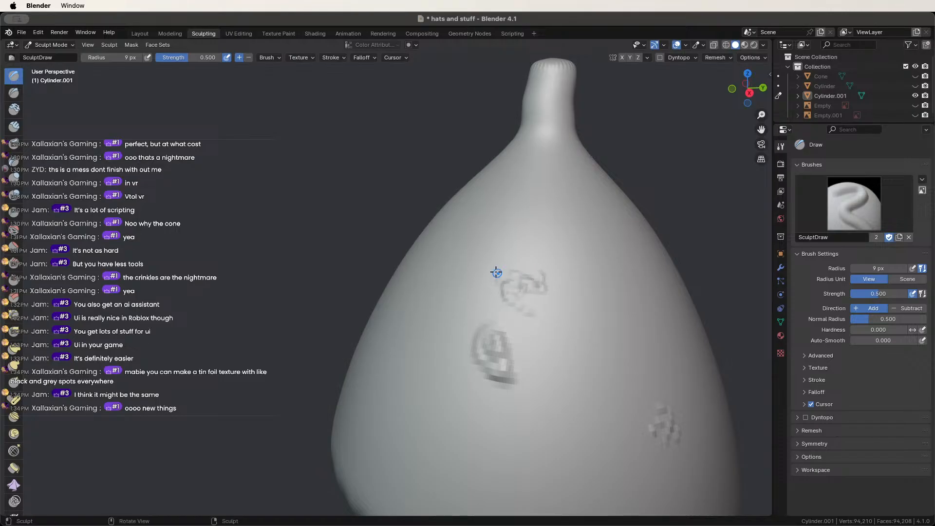
pyautogui.moveTo(496, 272); pyautogui.dragTo(568, 288, button='middle')
pyautogui.moveTo(568, 288)
pyautogui.mouseDown()
pyautogui.moveTo(522, 295)
pyautogui.moveTo(504, 315)
pyautogui.moveTo(511, 304)
pyautogui.mouseUp()
# Add short curly crinkle strokes and small dents along the cone's side.
pyautogui.scroll(-3, 517, 303)
pyautogui.moveTo(517, 303)
pyautogui.mouseDown(button='middle')
pyautogui.moveTo(481, 314)
pyautogui.moveTo(443, 292)
pyautogui.mouseUp(button='middle')
pyautogui.moveTo(443, 293); pyautogui.dragTo(472, 313)
pyautogui.moveTo(492, 297); pyautogui.dragTo(402, 303, button='middle')
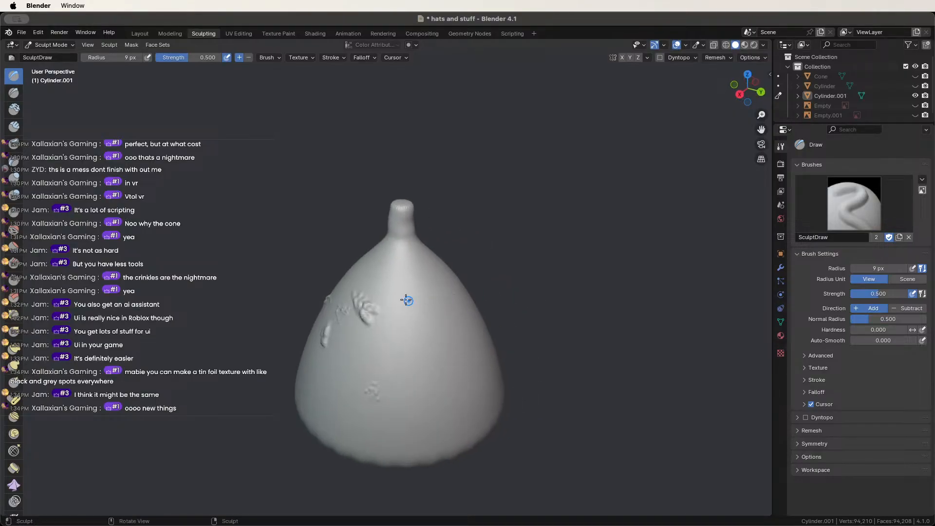
pyautogui.moveTo(403, 302); pyautogui.dragTo(411, 327)
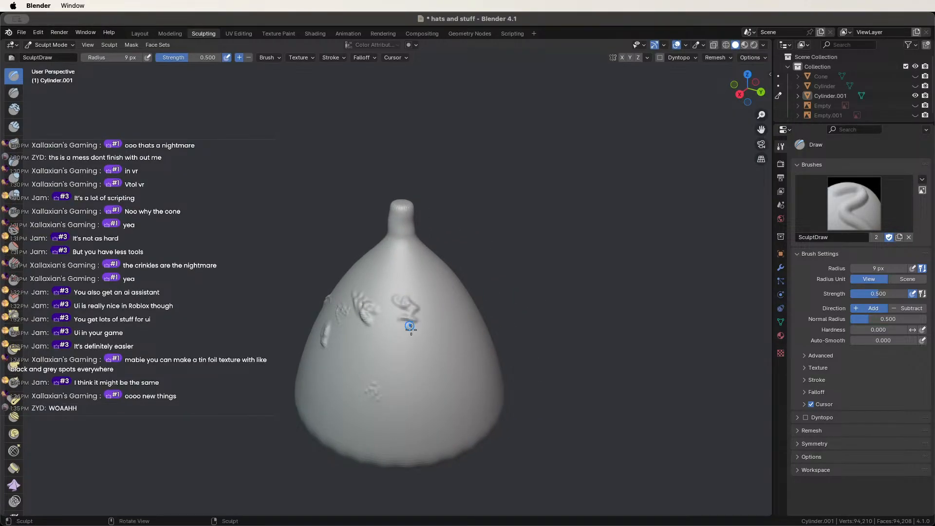
pyautogui.moveTo(411, 328); pyautogui.dragTo(376, 292, button='middle')
pyautogui.moveTo(376, 292); pyautogui.dragTo(375, 298)
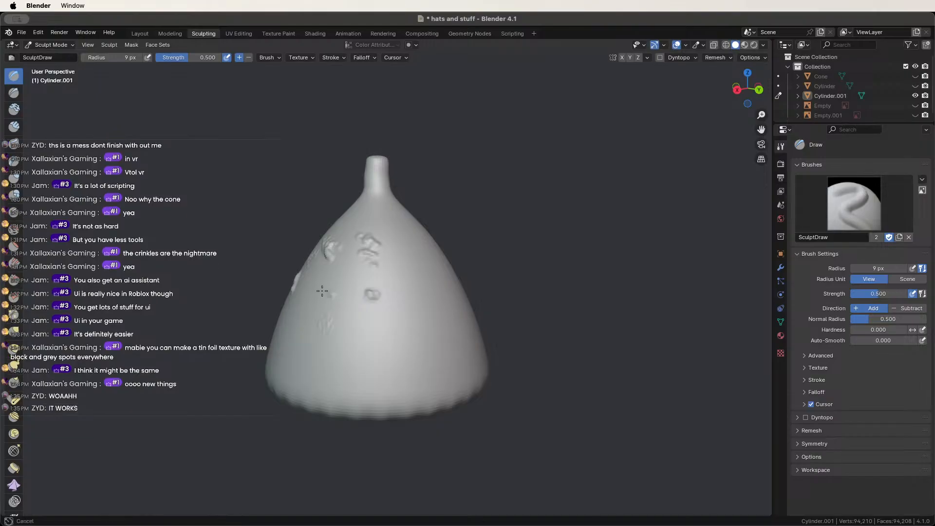
# Dab several crinkle bumps low on the cone and stroke crinkle marks across its front.
pyautogui.click(312, 311)
pyautogui.click(298, 335)
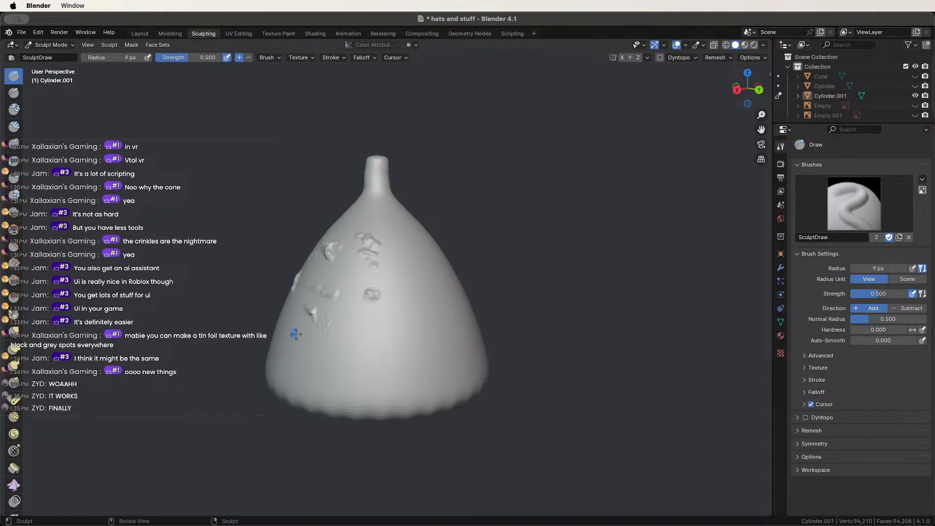
pyautogui.click(307, 346)
pyautogui.moveTo(350, 327); pyautogui.dragTo(349, 320)
pyautogui.moveTo(375, 314); pyautogui.dragTo(298, 294, button='middle')
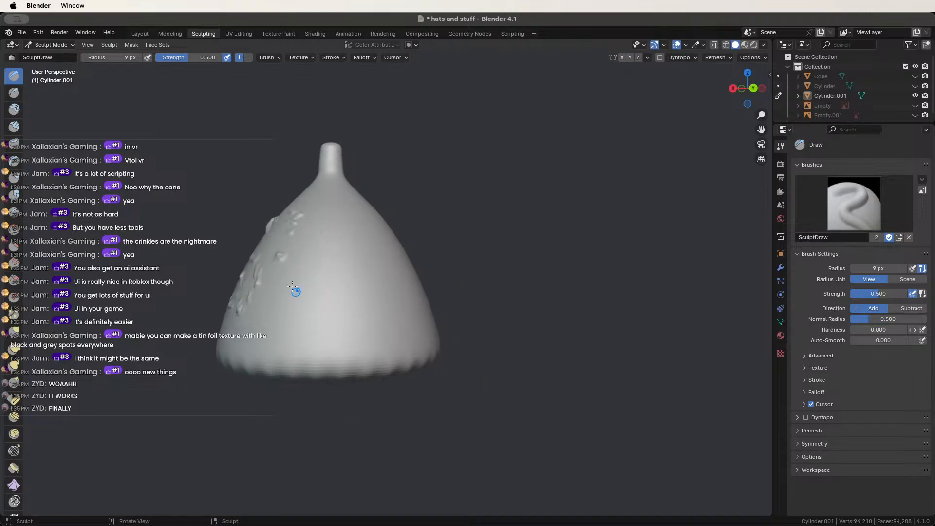
pyautogui.moveTo(262, 300); pyautogui.dragTo(251, 327)
pyautogui.moveTo(251, 327); pyautogui.dragTo(399, 324, button='middle')
pyautogui.moveTo(399, 324); pyautogui.dragTo(392, 310)
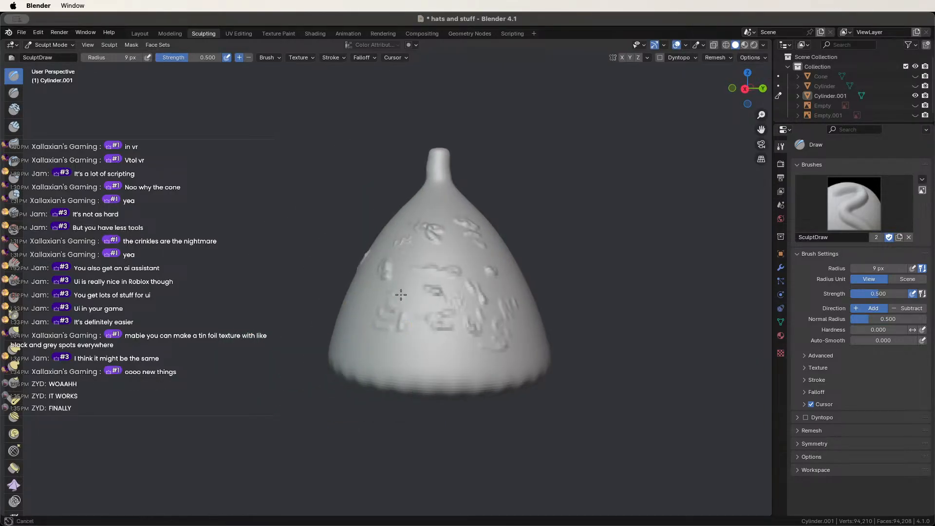
# Add crinkle detail down the cone's upper surface and bumps toward its neck.
pyautogui.moveTo(400, 295); pyautogui.dragTo(428, 305, button='middle')
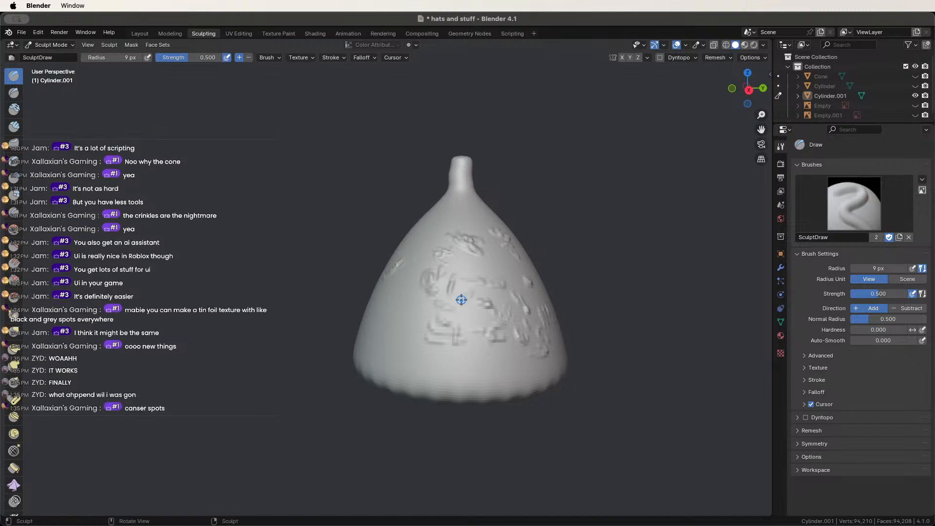
pyautogui.moveTo(495, 267)
pyautogui.mouseDown(button='middle')
pyautogui.moveTo(415, 309)
pyautogui.moveTo(433, 321)
pyautogui.moveTo(458, 311)
pyautogui.moveTo(469, 278)
pyautogui.moveTo(444, 290)
pyautogui.mouseUp(button='middle')
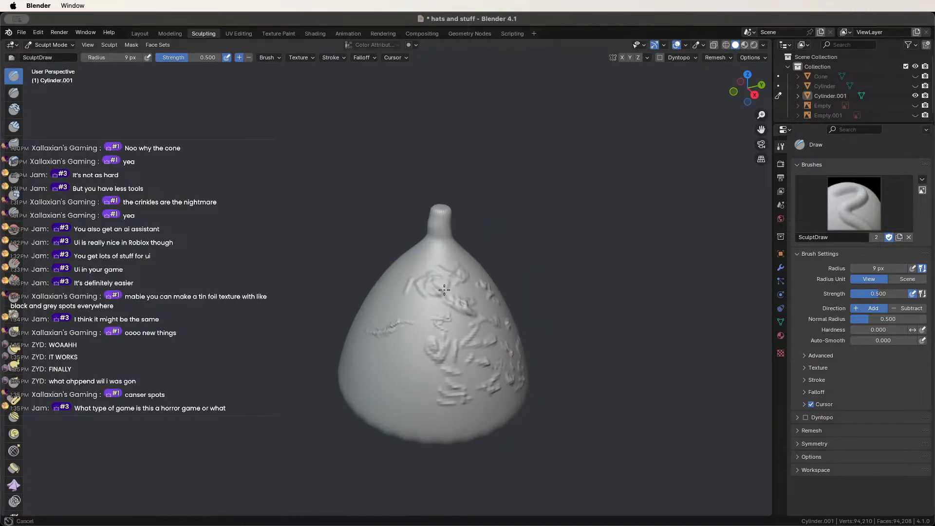
pyautogui.moveTo(436, 257)
pyautogui.mouseDown(button='middle')
pyautogui.moveTo(465, 251)
pyautogui.moveTo(419, 276)
pyautogui.mouseUp(button='middle')
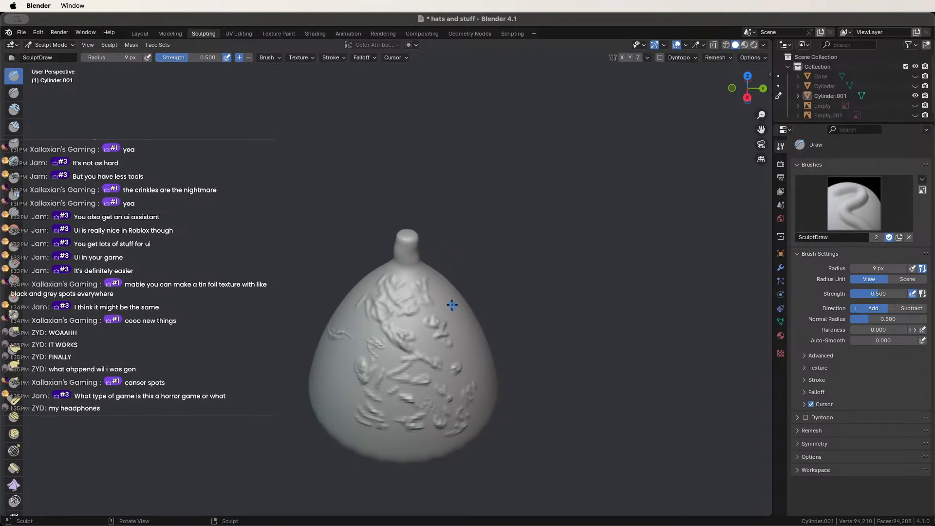
pyautogui.moveTo(452, 306); pyautogui.dragTo(389, 279, button='middle')
pyautogui.moveTo(363, 255)
pyautogui.mouseDown()
pyautogui.moveTo(354, 274)
pyautogui.moveTo(362, 283)
pyautogui.mouseUp()
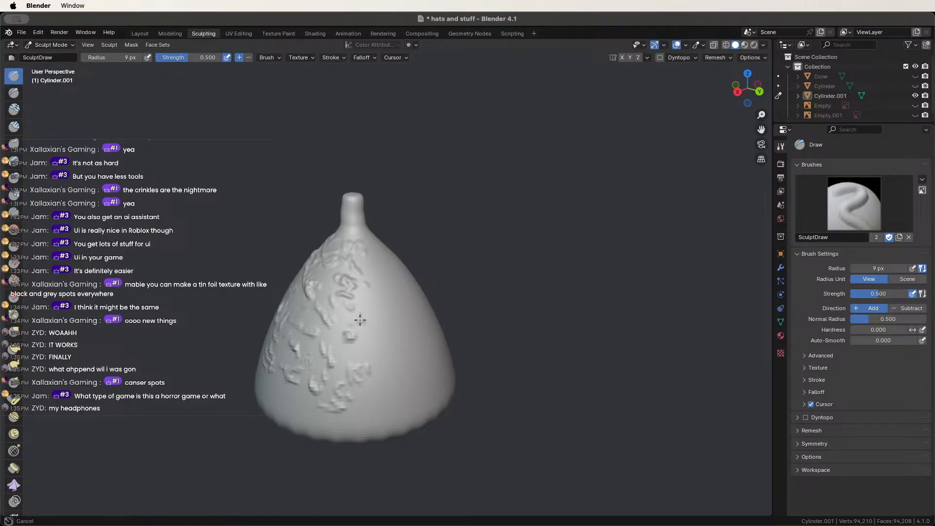
pyautogui.moveTo(363, 319)
pyautogui.mouseDown(button='middle')
pyautogui.moveTo(307, 321)
pyautogui.moveTo(286, 308)
pyautogui.moveTo(376, 308)
pyautogui.mouseUp(button='middle')
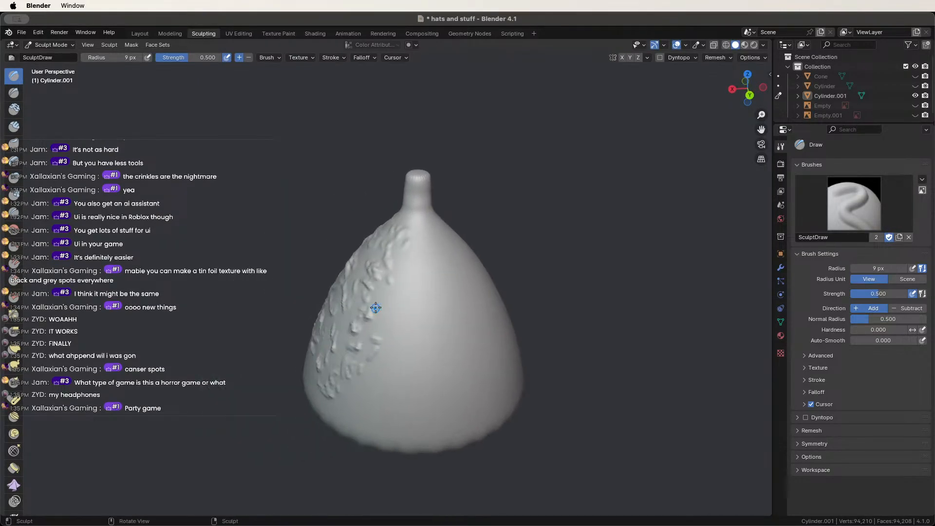
pyautogui.moveTo(393, 287)
pyautogui.mouseDown()
pyautogui.moveTo(407, 251)
pyautogui.moveTo(405, 217)
pyautogui.moveTo(426, 226)
pyautogui.moveTo(415, 278)
pyautogui.mouseUp()
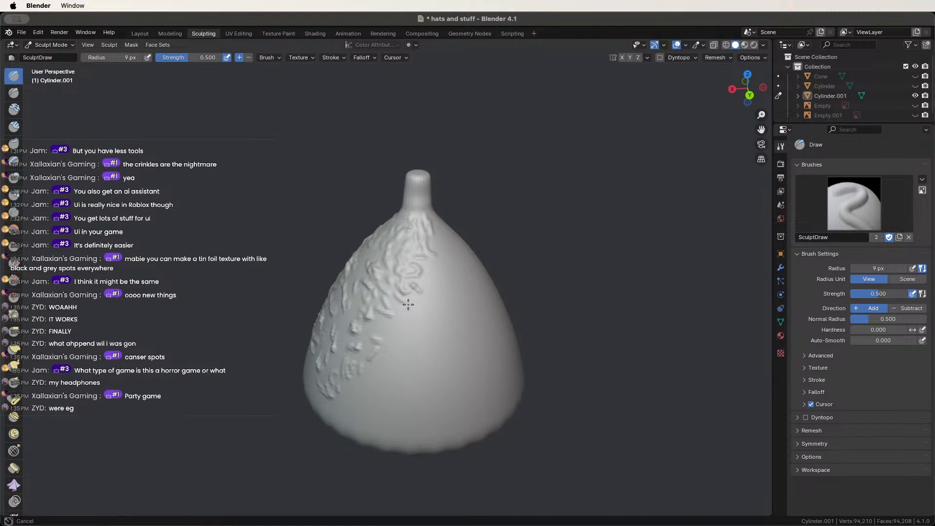
# Draw short crinkle ridges across the cone's upper side near the top tube.
pyautogui.keyDown('shift'); pyautogui.moveTo(419, 315); pyautogui.dragTo(338, 206, button='middle'); pyautogui.keyUp('shift')
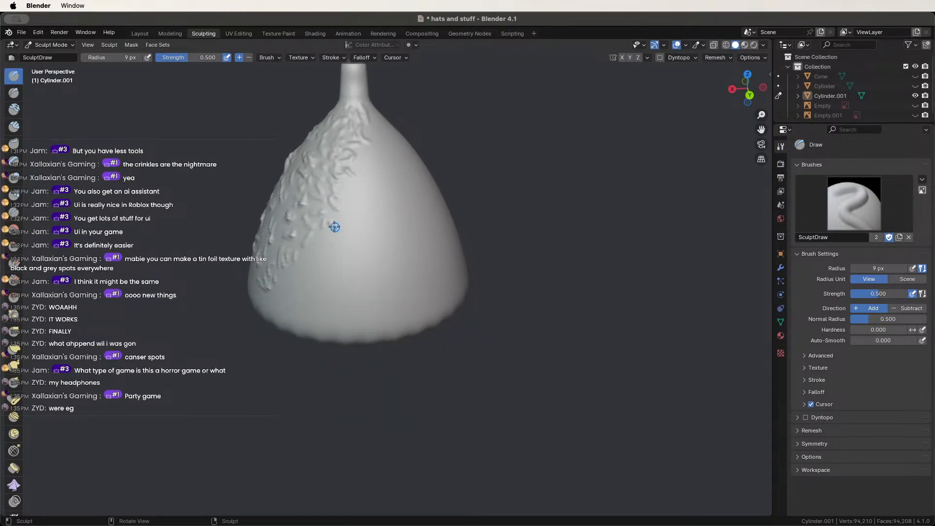
pyautogui.moveTo(312, 251); pyautogui.dragTo(365, 260, button='middle')
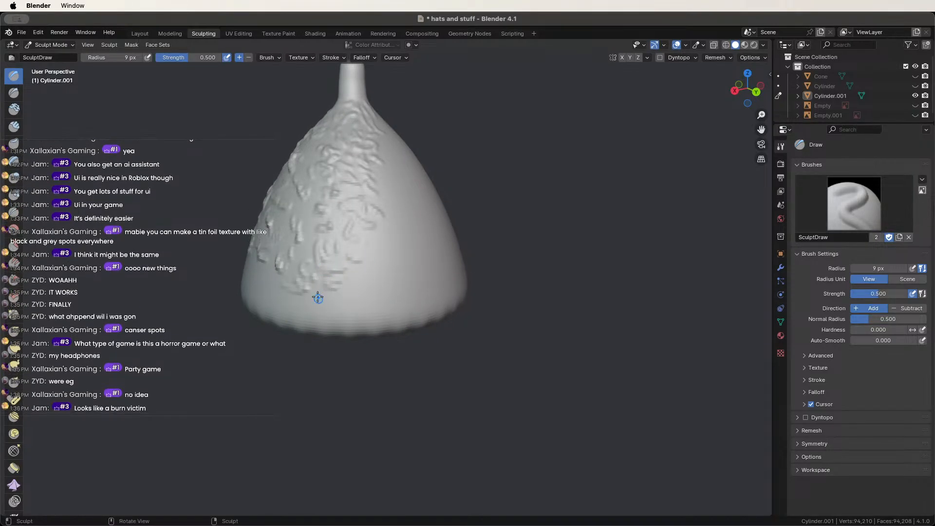
pyautogui.moveTo(317, 294)
pyautogui.mouseDown(button='middle')
pyautogui.moveTo(378, 295)
pyautogui.moveTo(355, 298)
pyautogui.moveTo(363, 263)
pyautogui.moveTo(425, 296)
pyautogui.mouseUp(button='middle')
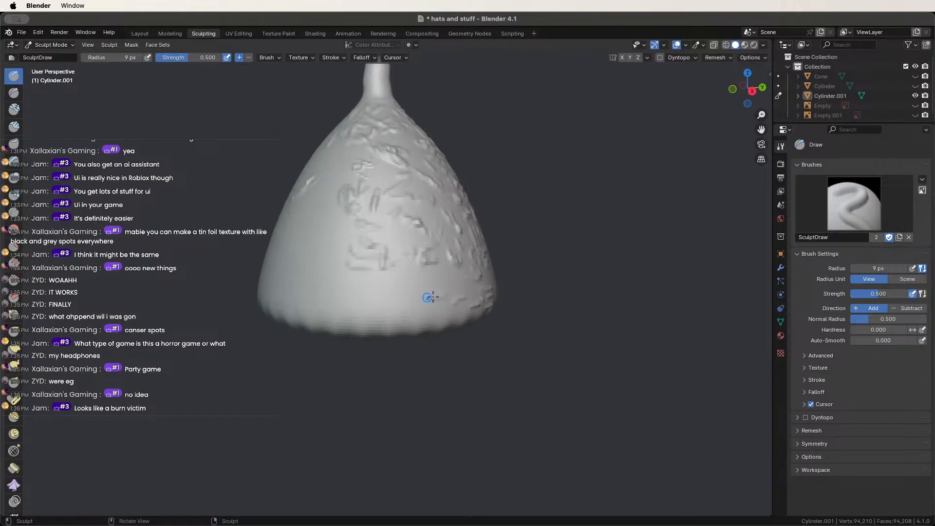
pyautogui.moveTo(403, 242); pyautogui.dragTo(429, 261)
pyautogui.moveTo(428, 261); pyautogui.dragTo(408, 199, button='middle')
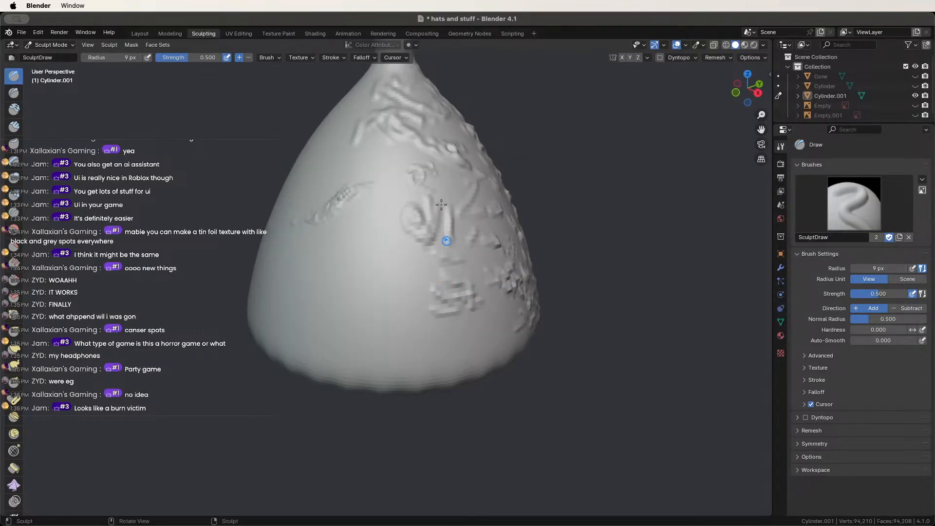
pyautogui.moveTo(447, 187)
pyautogui.mouseDown()
pyautogui.moveTo(419, 184)
pyautogui.moveTo(404, 155)
pyautogui.moveTo(384, 156)
pyautogui.mouseUp()
pyautogui.moveTo(407, 161); pyautogui.dragTo(453, 188, button='middle')
pyautogui.scroll(-5, 453, 188)
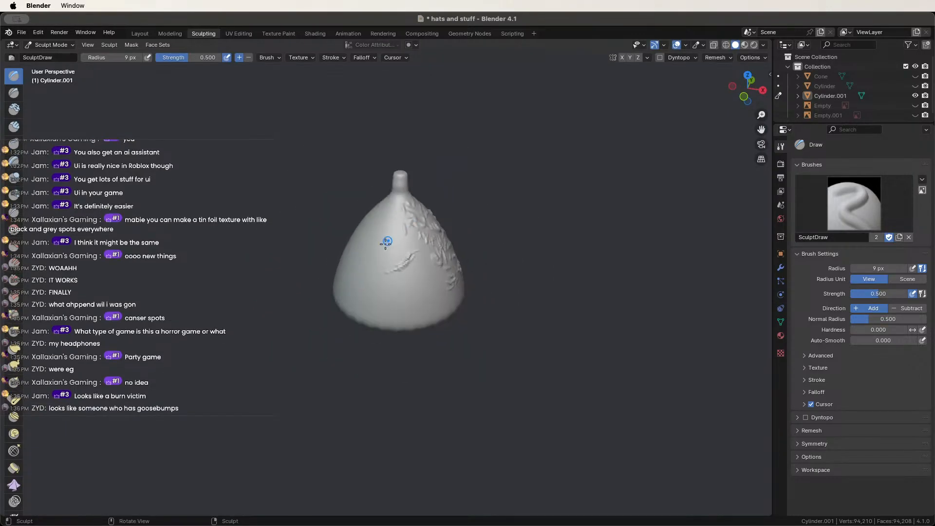
# Add diagonal ridges near the cone's lower edge and lower right.
pyautogui.moveTo(385, 243)
pyautogui.mouseDown()
pyautogui.moveTo(418, 257)
pyautogui.moveTo(396, 233)
pyautogui.moveTo(386, 244)
pyautogui.moveTo(416, 274)
pyautogui.moveTo(387, 282)
pyautogui.moveTo(437, 290)
pyautogui.moveTo(429, 313)
pyautogui.mouseUp()
pyautogui.moveTo(429, 312)
pyautogui.mouseDown(button='middle')
pyautogui.moveTo(366, 272)
pyautogui.moveTo(430, 277)
pyautogui.mouseUp(button='middle')
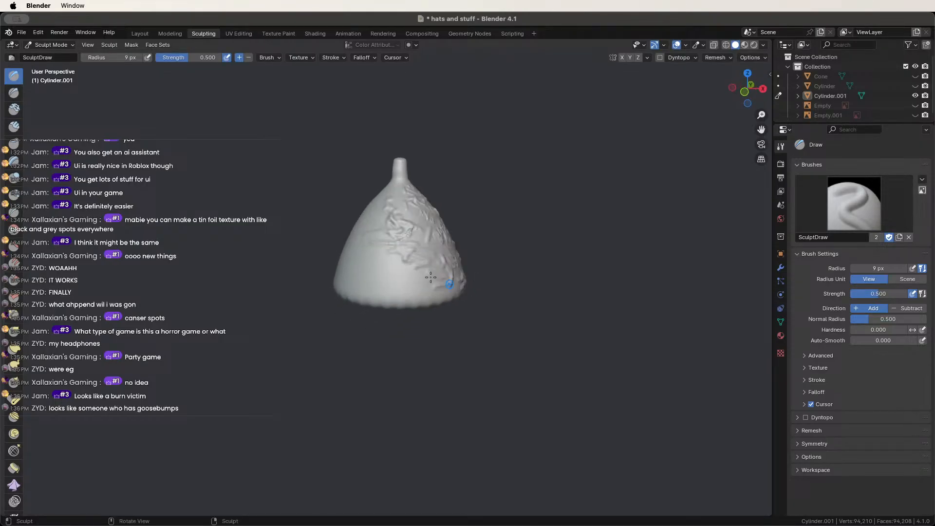
pyautogui.moveTo(419, 292); pyautogui.dragTo(427, 297)
pyautogui.moveTo(431, 288); pyautogui.dragTo(439, 267, button='middle')
pyautogui.moveTo(414, 298); pyautogui.dragTo(428, 269)
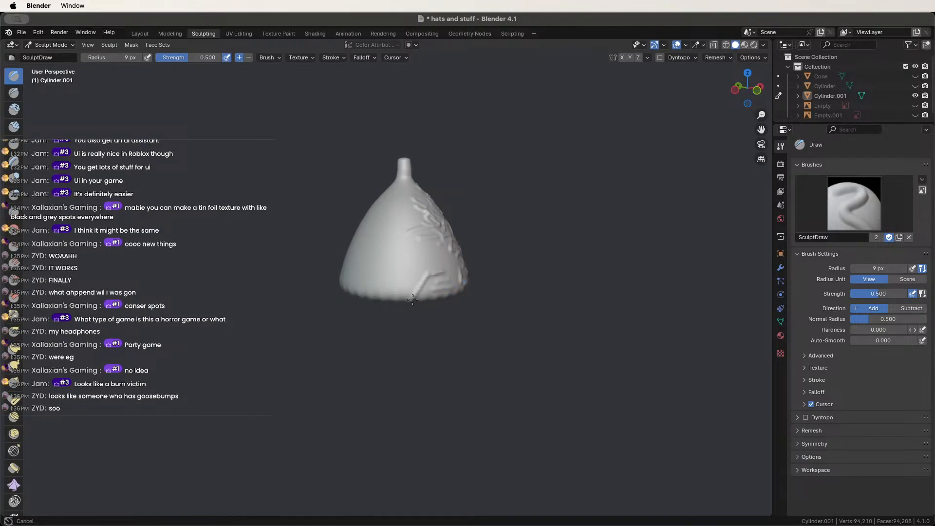
pyautogui.scroll(3, 456, 282)
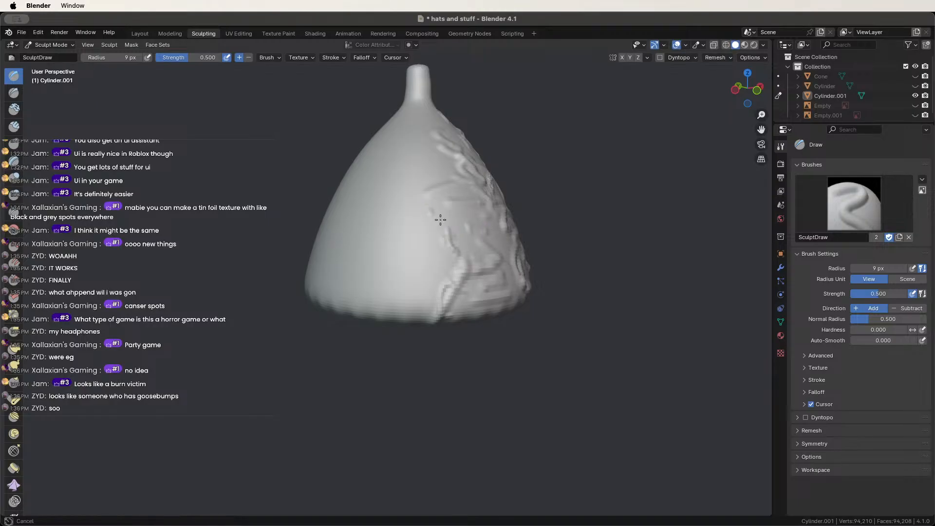
# Sculpt short ridges along the cone's upper right side.
pyautogui.moveTo(423, 209); pyautogui.dragTo(444, 206, button='middle')
pyautogui.moveTo(470, 223); pyautogui.dragTo(463, 176)
pyautogui.moveTo(434, 181)
pyautogui.mouseDown()
pyautogui.moveTo(432, 166)
pyautogui.moveTo(464, 185)
pyautogui.mouseUp()
pyautogui.moveTo(462, 228); pyautogui.dragTo(426, 113)
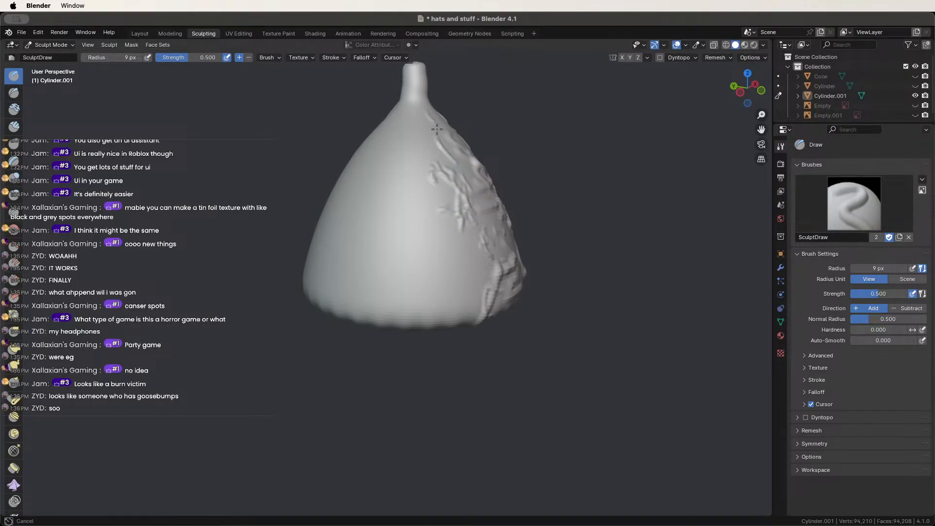
pyautogui.moveTo(427, 113); pyautogui.dragTo(424, 136, button='middle')
# Paint raised crinkle strokes around the base of the top tube.
pyautogui.moveTo(446, 181)
pyautogui.mouseDown(button='middle')
pyautogui.moveTo(440, 187)
pyautogui.moveTo(429, 157)
pyautogui.moveTo(460, 157)
pyautogui.mouseUp(button='middle')
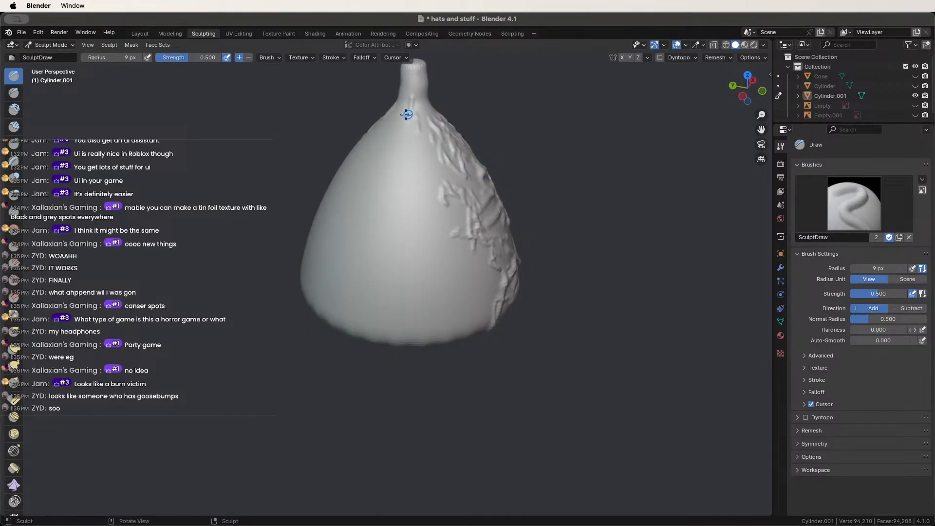
pyautogui.moveTo(399, 105)
pyautogui.mouseDown(button='middle')
pyautogui.moveTo(415, 117)
pyautogui.moveTo(365, 105)
pyautogui.mouseUp(button='middle')
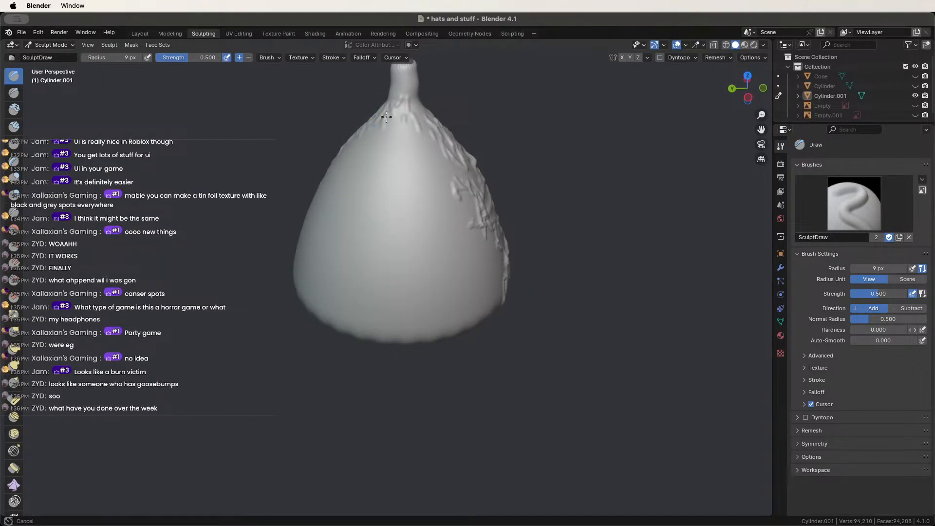
pyautogui.moveTo(408, 107)
pyautogui.mouseDown()
pyautogui.moveTo(428, 124)
pyautogui.moveTo(396, 130)
pyautogui.mouseUp()
pyautogui.moveTo(383, 125)
pyautogui.mouseDown()
pyautogui.moveTo(378, 138)
pyautogui.moveTo(418, 133)
pyautogui.moveTo(441, 143)
pyautogui.moveTo(405, 164)
pyautogui.mouseUp()
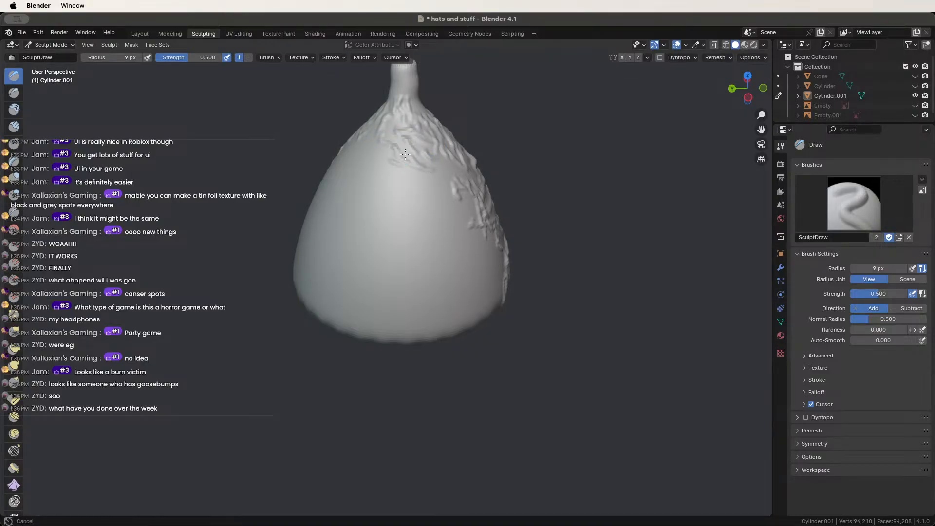
pyautogui.moveTo(405, 155)
pyautogui.mouseDown(button='middle')
pyautogui.moveTo(407, 165)
pyautogui.moveTo(411, 152)
pyautogui.mouseUp(button='middle')
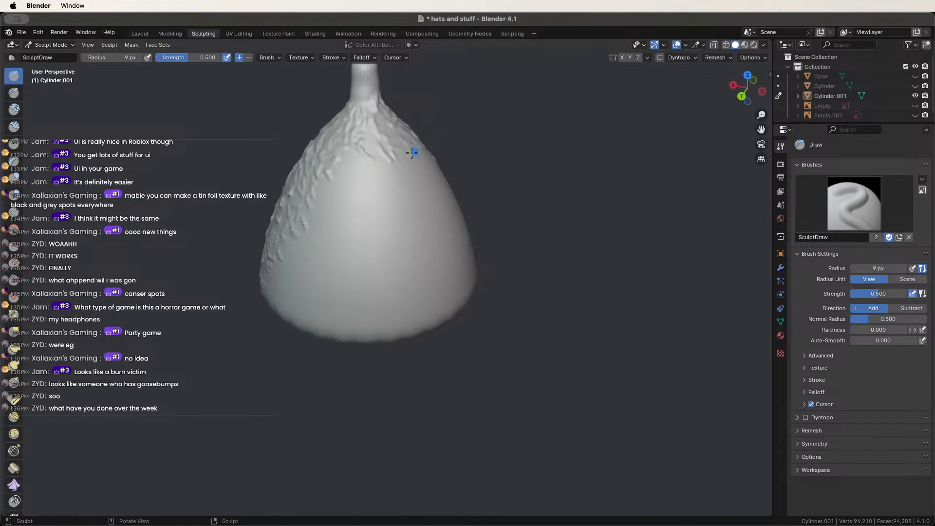
pyautogui.moveTo(336, 181)
pyautogui.mouseDown(button='middle')
pyautogui.moveTo(339, 173)
pyautogui.moveTo(333, 182)
pyautogui.mouseUp(button='middle')
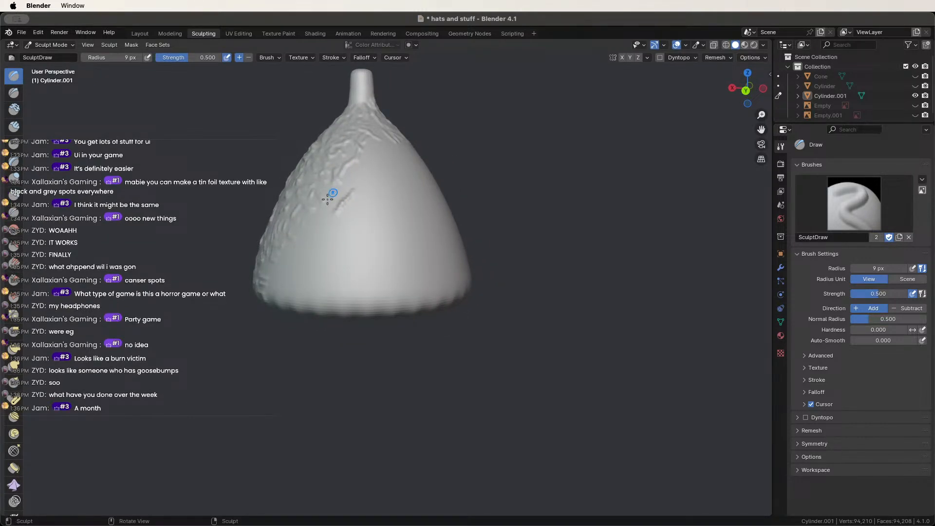
# Add short crinkle ridges down the cone's upper and lower left side.
pyautogui.moveTo(333, 181); pyautogui.dragTo(326, 209)
pyautogui.moveTo(318, 213)
pyautogui.mouseDown()
pyautogui.moveTo(313, 226)
pyautogui.moveTo(320, 225)
pyautogui.moveTo(287, 251)
pyautogui.moveTo(282, 283)
pyautogui.moveTo(291, 271)
pyautogui.mouseUp()
pyautogui.moveTo(340, 255); pyautogui.dragTo(322, 266, button='middle')
pyautogui.moveTo(299, 274)
pyautogui.mouseDown()
pyautogui.moveTo(293, 263)
pyautogui.moveTo(291, 287)
pyautogui.mouseUp()
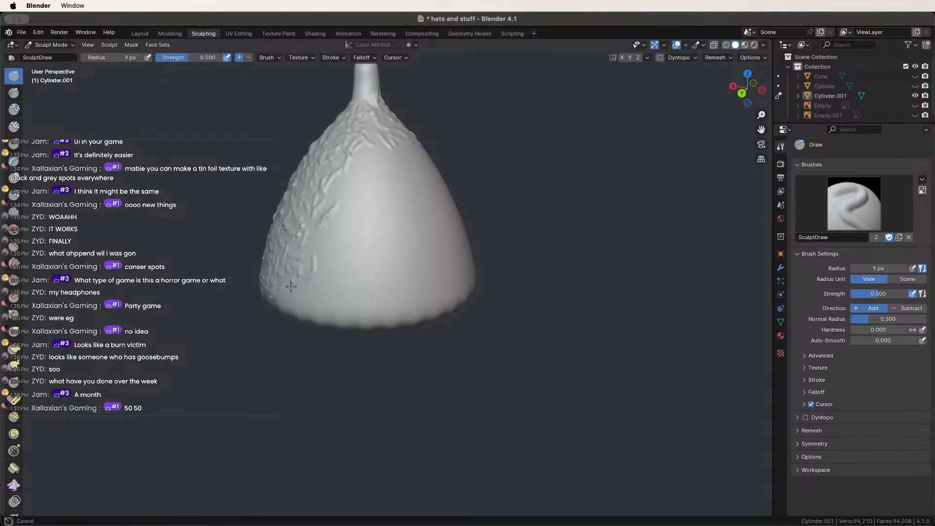
pyautogui.moveTo(330, 246)
pyautogui.mouseDown()
pyautogui.moveTo(339, 225)
pyautogui.moveTo(331, 211)
pyautogui.mouseUp()
pyautogui.moveTo(315, 248); pyautogui.dragTo(322, 254)
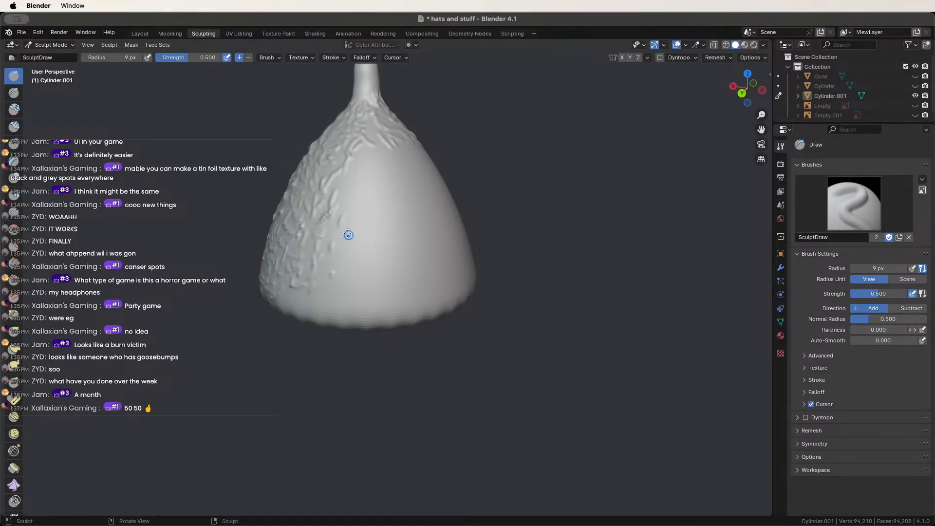
# Add crinkle bumps across the hat's upper right shoulder.
pyautogui.moveTo(347, 234); pyautogui.dragTo(320, 202, button='middle')
pyautogui.moveTo(322, 185)
pyautogui.mouseDown()
pyautogui.moveTo(344, 167)
pyautogui.moveTo(419, 174)
pyautogui.mouseUp()
pyautogui.moveTo(417, 172); pyautogui.dragTo(388, 171, button='middle')
pyautogui.moveTo(392, 170); pyautogui.dragTo(431, 187)
pyautogui.moveTo(428, 175); pyautogui.dragTo(357, 164, button='middle')
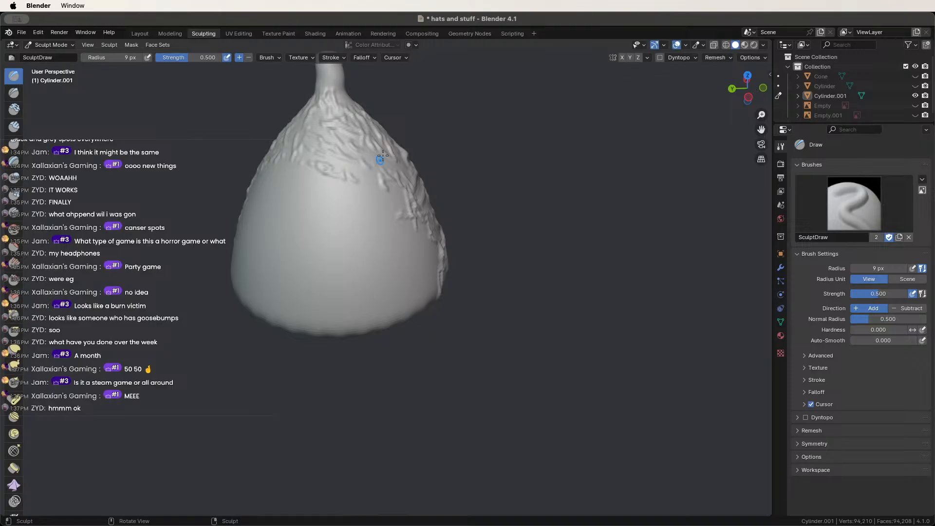
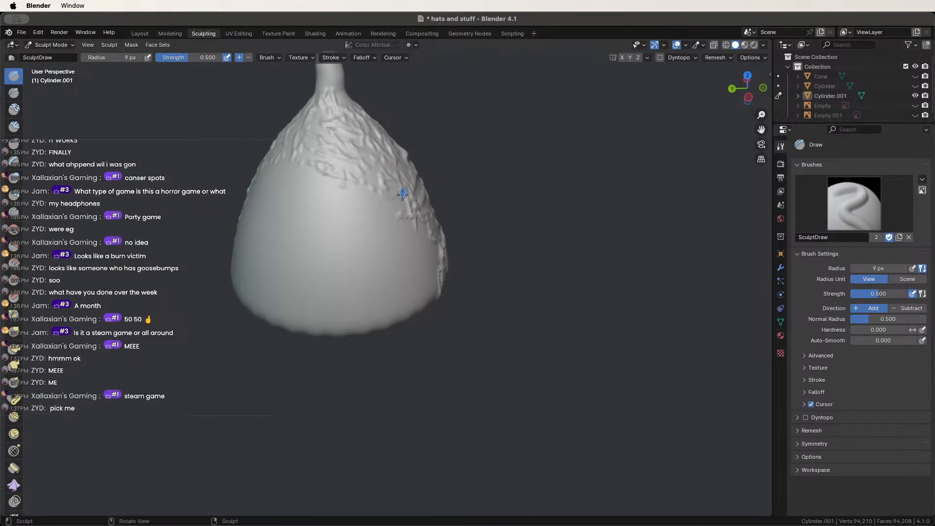
# Add short crinkle strokes on the cone's front and left side with the Draw brush.
pyautogui.moveTo(389, 205); pyautogui.dragTo(340, 200)
pyautogui.moveTo(340, 200); pyautogui.dragTo(376, 199, button='middle')
pyautogui.moveTo(279, 208); pyautogui.dragTo(307, 196)
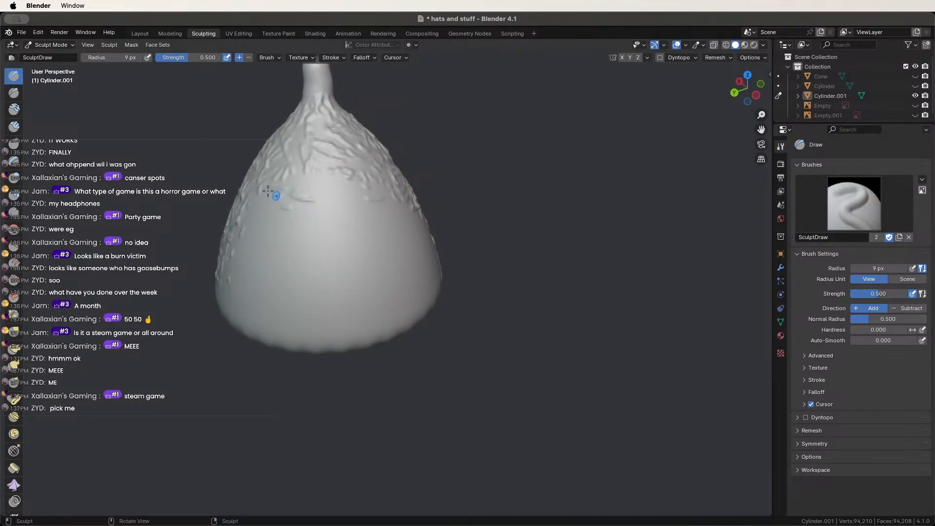
pyautogui.moveTo(271, 200); pyautogui.dragTo(339, 185, button='middle')
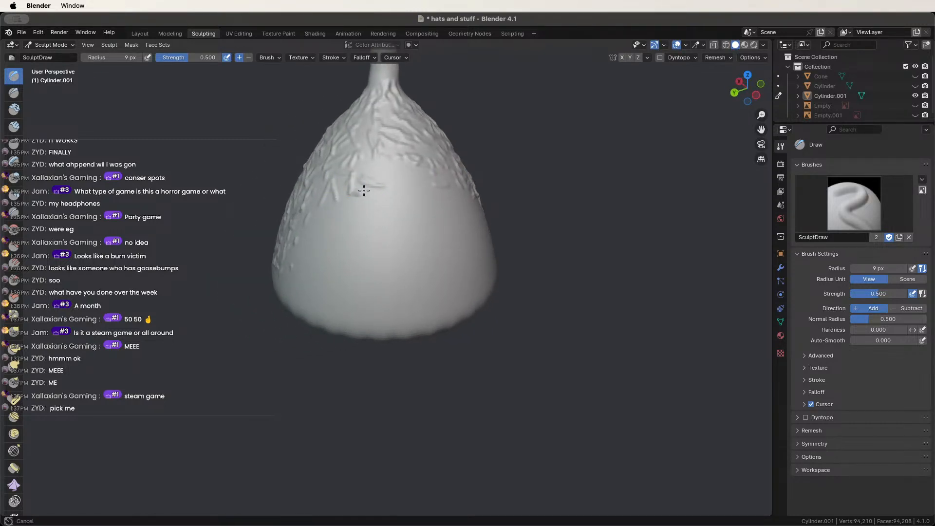
pyautogui.moveTo(383, 204)
pyautogui.mouseDown()
pyautogui.moveTo(382, 183)
pyautogui.moveTo(374, 202)
pyautogui.moveTo(387, 222)
pyautogui.moveTo(328, 242)
pyautogui.moveTo(328, 222)
pyautogui.moveTo(353, 216)
pyautogui.mouseUp()
pyautogui.moveTo(330, 199); pyautogui.dragTo(387, 194, button='middle')
pyautogui.moveTo(373, 209)
pyautogui.mouseDown()
pyautogui.moveTo(360, 181)
pyautogui.moveTo(374, 244)
pyautogui.moveTo(366, 217)
pyautogui.moveTo(342, 277)
pyautogui.moveTo(312, 299)
pyautogui.moveTo(368, 302)
pyautogui.moveTo(372, 254)
pyautogui.moveTo(391, 243)
pyautogui.moveTo(399, 201)
pyautogui.moveTo(382, 171)
pyautogui.mouseUp()
# Raise a vertical ridge and add crinkle ridges from the middle up to the cone's top.
pyautogui.moveTo(382, 171); pyautogui.dragTo(288, 205, button='middle')
pyautogui.moveTo(246, 196); pyautogui.dragTo(245, 221)
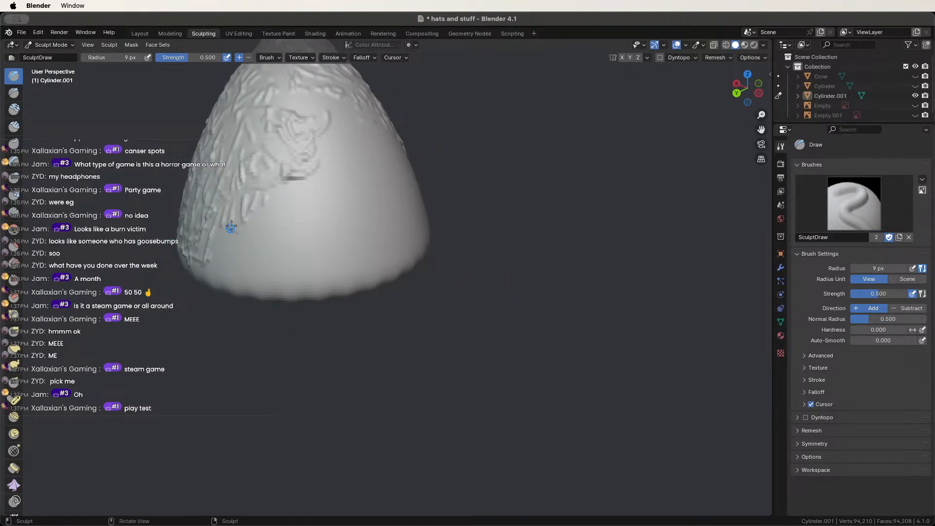
pyautogui.keyDown('shift'); pyautogui.moveTo(261, 213); pyautogui.dragTo(336, 256, button='middle'); pyautogui.keyUp('shift')
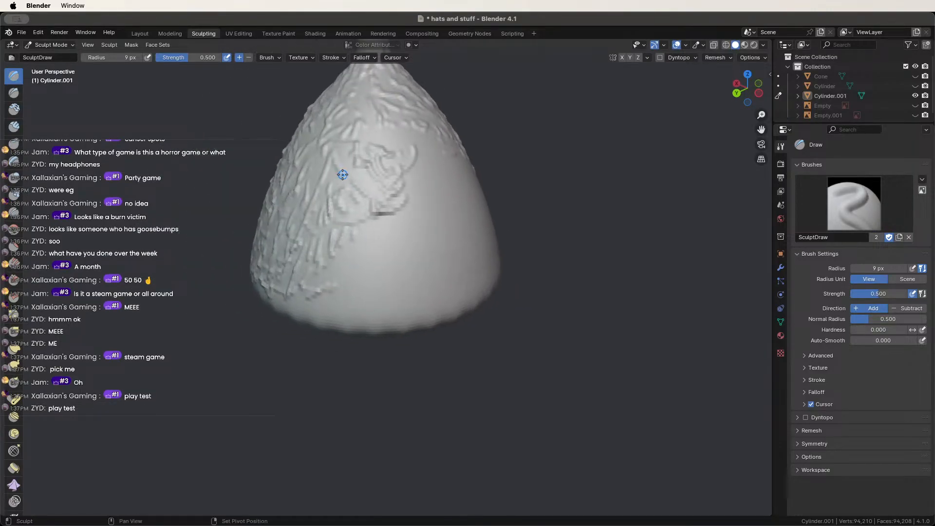
pyautogui.moveTo(342, 270); pyautogui.dragTo(386, 213)
pyautogui.moveTo(386, 212); pyautogui.dragTo(345, 221, button='middle')
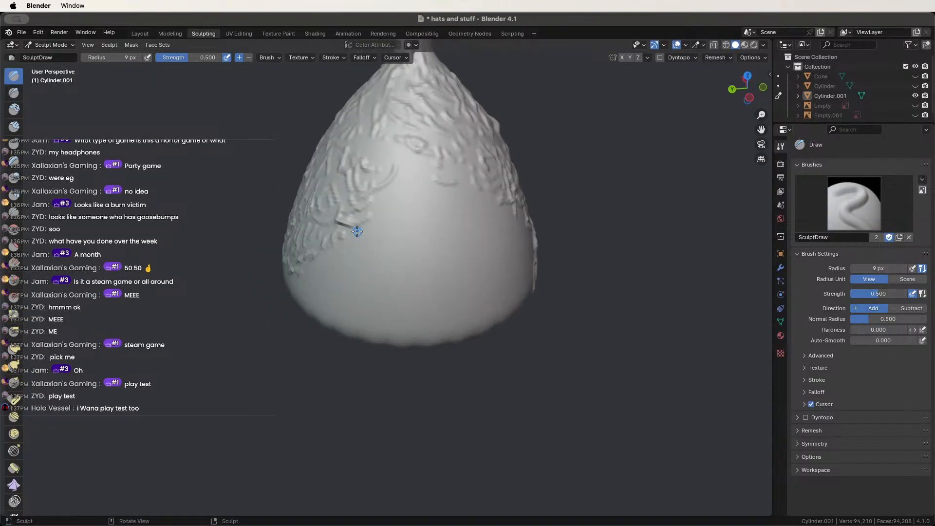
pyautogui.moveTo(412, 227)
pyautogui.mouseDown()
pyautogui.moveTo(386, 204)
pyautogui.moveTo(401, 165)
pyautogui.moveTo(387, 153)
pyautogui.moveTo(427, 162)
pyautogui.moveTo(451, 192)
pyautogui.moveTo(476, 194)
pyautogui.mouseUp()
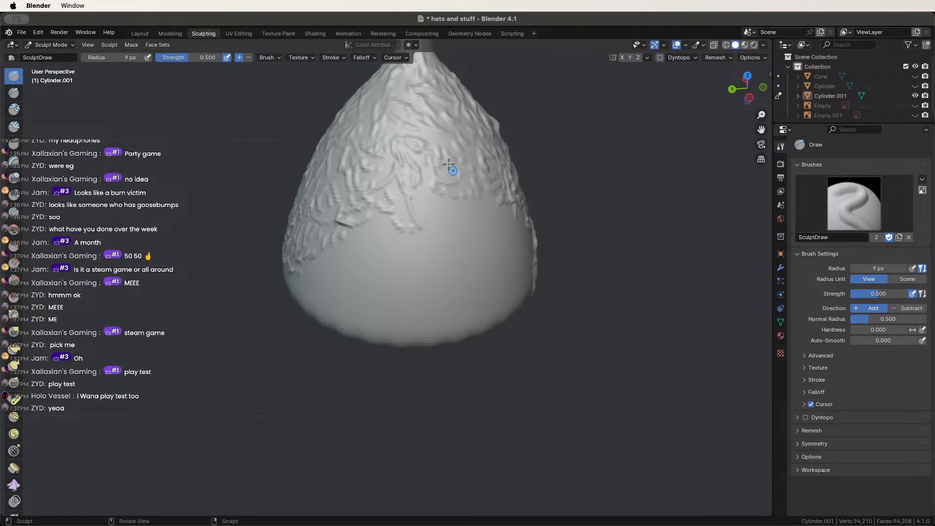
pyautogui.moveTo(475, 203); pyautogui.dragTo(443, 203, button='middle')
# Sculpt several short crinkle strokes and bumps across the cone's front.
pyautogui.moveTo(492, 243)
pyautogui.mouseDown()
pyautogui.moveTo(476, 239)
pyautogui.moveTo(509, 265)
pyautogui.moveTo(509, 304)
pyautogui.moveTo(494, 331)
pyautogui.moveTo(456, 307)
pyautogui.moveTo(508, 309)
pyautogui.mouseUp()
pyautogui.moveTo(488, 273); pyautogui.dragTo(521, 265, button='middle')
pyautogui.moveTo(453, 187); pyautogui.dragTo(456, 197)
pyautogui.moveTo(430, 179); pyautogui.dragTo(431, 185)
pyautogui.moveTo(418, 181); pyautogui.dragTo(419, 185)
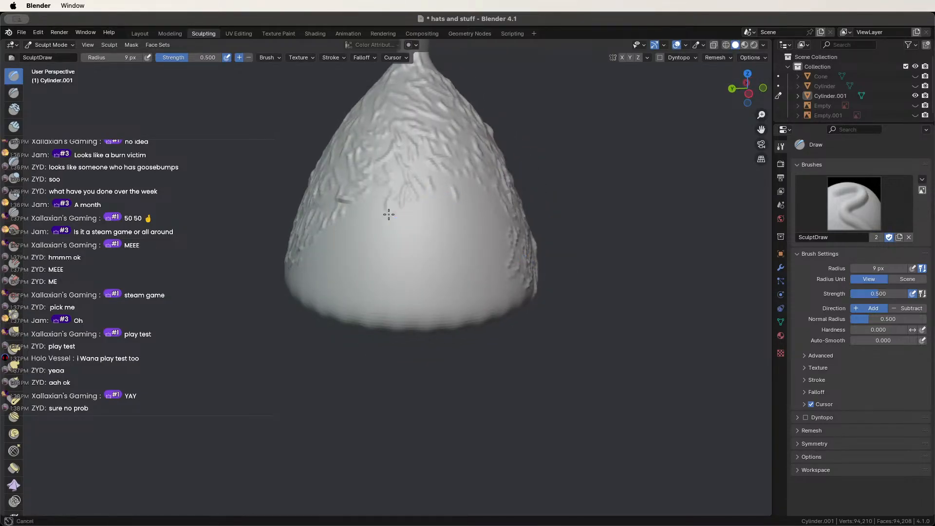
pyautogui.moveTo(389, 214); pyautogui.dragTo(387, 216)
pyautogui.moveTo(370, 196); pyautogui.dragTo(366, 209)
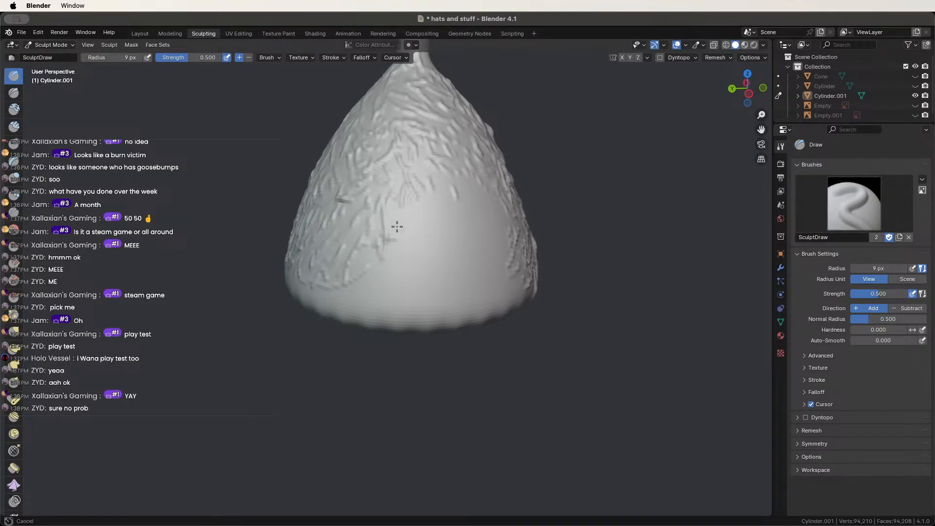
# Add crinkles around the front-centre and the lower-right front of the cone.
pyautogui.moveTo(397, 226); pyautogui.dragTo(432, 213)
pyautogui.moveTo(441, 210); pyautogui.dragTo(413, 215, button='middle')
pyautogui.moveTo(414, 217)
pyautogui.mouseDown()
pyautogui.moveTo(448, 218)
pyautogui.moveTo(438, 218)
pyautogui.mouseUp()
pyautogui.moveTo(437, 218)
pyautogui.mouseDown()
pyautogui.moveTo(410, 198)
pyautogui.moveTo(402, 213)
pyautogui.moveTo(393, 184)
pyautogui.moveTo(476, 240)
pyautogui.moveTo(455, 246)
pyautogui.moveTo(476, 246)
pyautogui.moveTo(449, 310)
pyautogui.moveTo(484, 295)
pyautogui.mouseUp()
pyautogui.moveTo(486, 305); pyautogui.dragTo(470, 328)
# Cover the smooth lower front of the hat and its lower edge with raised crinkles.
pyautogui.scroll(-2, 428, 293)
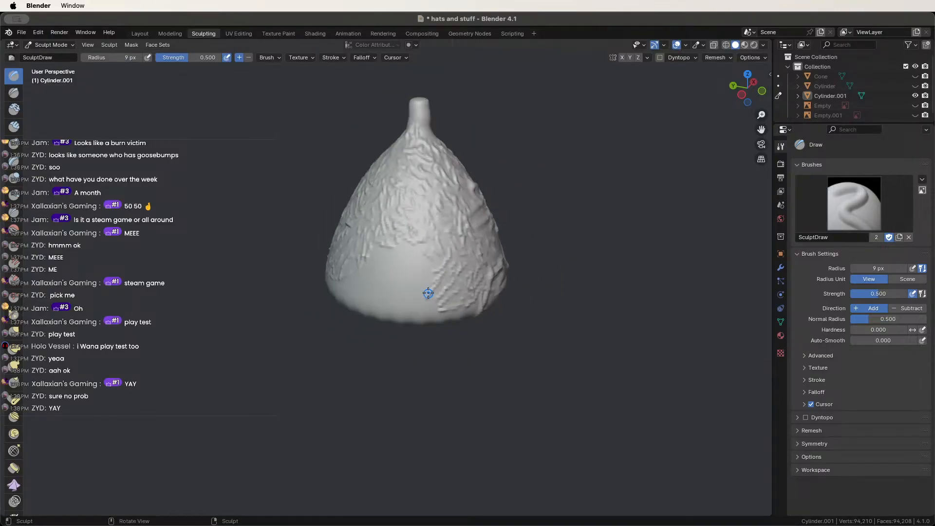
pyautogui.moveTo(428, 293); pyautogui.dragTo(468, 289, button='middle')
pyautogui.scroll(-1, 432, 285)
pyautogui.moveTo(389, 286)
pyautogui.mouseDown()
pyautogui.moveTo(410, 286)
pyautogui.moveTo(373, 295)
pyautogui.moveTo(393, 277)
pyautogui.moveTo(363, 255)
pyautogui.mouseUp()
pyautogui.moveTo(409, 273)
pyautogui.mouseDown(button='middle')
pyautogui.moveTo(411, 288)
pyautogui.moveTo(388, 265)
pyautogui.moveTo(406, 287)
pyautogui.mouseUp(button='middle')
pyautogui.moveTo(403, 269); pyautogui.dragTo(412, 277)
pyautogui.moveTo(406, 260)
pyautogui.mouseDown()
pyautogui.moveTo(432, 278)
pyautogui.moveTo(431, 264)
pyautogui.mouseUp()
pyautogui.moveTo(417, 233); pyautogui.dragTo(430, 247)
pyautogui.moveTo(431, 210); pyautogui.dragTo(442, 238)
pyautogui.moveTo(445, 244); pyautogui.dragTo(463, 247)
pyautogui.moveTo(419, 214); pyautogui.dragTo(459, 270)
pyautogui.moveTo(493, 255); pyautogui.dragTo(466, 293)
pyautogui.moveTo(470, 275)
pyautogui.mouseDown()
pyautogui.moveTo(418, 316)
pyautogui.moveTo(470, 312)
pyautogui.moveTo(438, 314)
pyautogui.mouseUp()
pyautogui.moveTo(419, 292)
pyautogui.mouseDown()
pyautogui.moveTo(440, 307)
pyautogui.moveTo(423, 305)
pyautogui.moveTo(434, 317)
pyautogui.moveTo(385, 321)
pyautogui.mouseUp()
# Add crinkle detail to the hat's centre and down-right across its surface.
pyautogui.moveTo(334, 306); pyautogui.dragTo(385, 238, button='middle')
pyautogui.moveTo(381, 252)
pyautogui.mouseDown()
pyautogui.moveTo(366, 208)
pyautogui.moveTo(376, 244)
pyautogui.moveTo(375, 229)
pyautogui.mouseUp()
pyautogui.moveTo(371, 220); pyautogui.dragTo(387, 223)
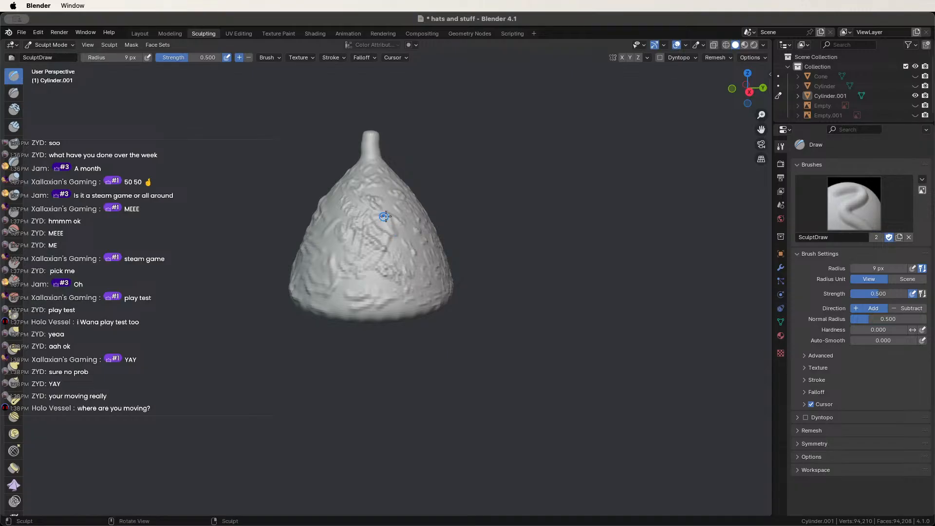
pyautogui.moveTo(384, 217); pyautogui.dragTo(401, 218, button='middle')
pyautogui.moveTo(396, 229)
pyautogui.mouseDown()
pyautogui.moveTo(381, 246)
pyautogui.moveTo(412, 268)
pyautogui.mouseUp()
pyautogui.moveTo(411, 268)
pyautogui.mouseDown(button='middle')
pyautogui.moveTo(390, 251)
pyautogui.moveTo(385, 258)
pyautogui.mouseUp(button='middle')
pyautogui.scroll(2, 346, 247)
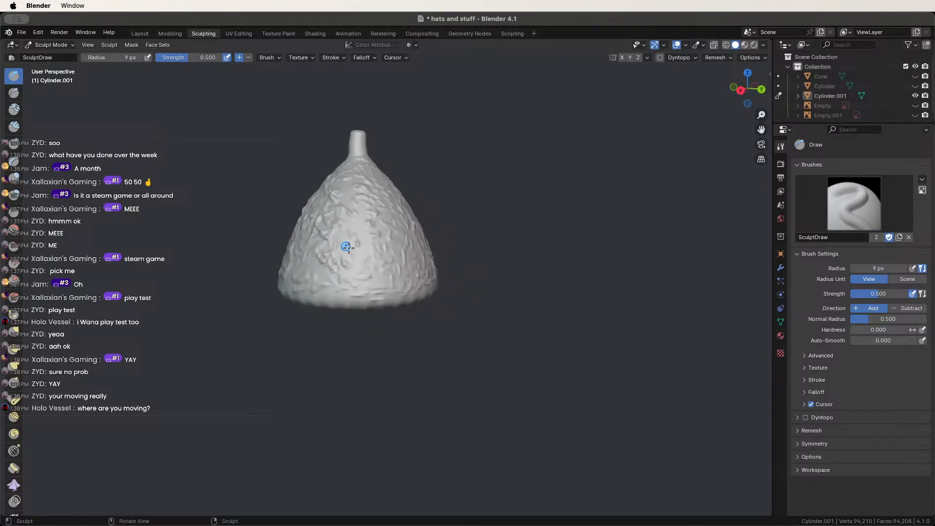
pyautogui.moveTo(349, 253)
pyautogui.mouseDown()
pyautogui.moveTo(355, 224)
pyautogui.moveTo(358, 243)
pyautogui.mouseUp()
pyautogui.moveTo(344, 255)
pyautogui.mouseDown(button='middle')
pyautogui.moveTo(409, 249)
pyautogui.moveTo(397, 241)
pyautogui.moveTo(409, 260)
pyautogui.mouseUp(button='middle')
pyautogui.moveTo(409, 260); pyautogui.dragTo(423, 243)
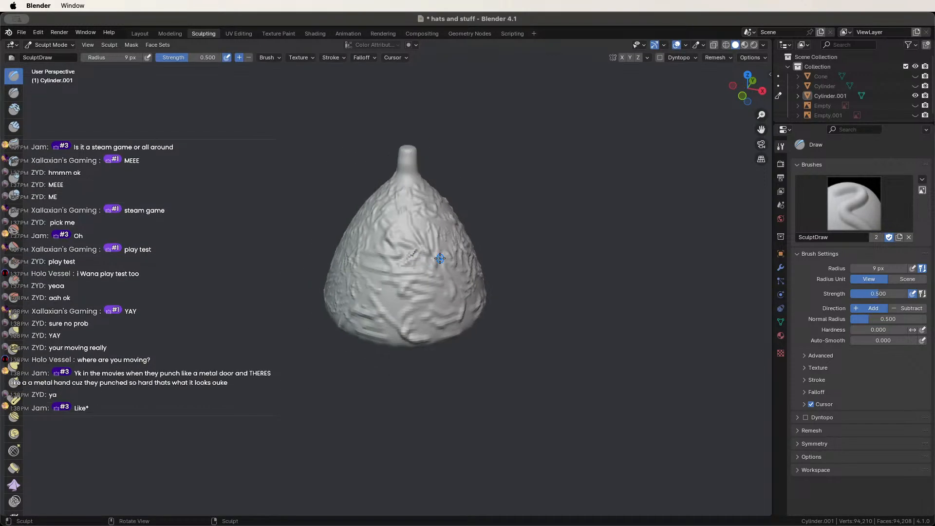
pyautogui.moveTo(408, 238); pyautogui.dragTo(450, 241, button='middle')
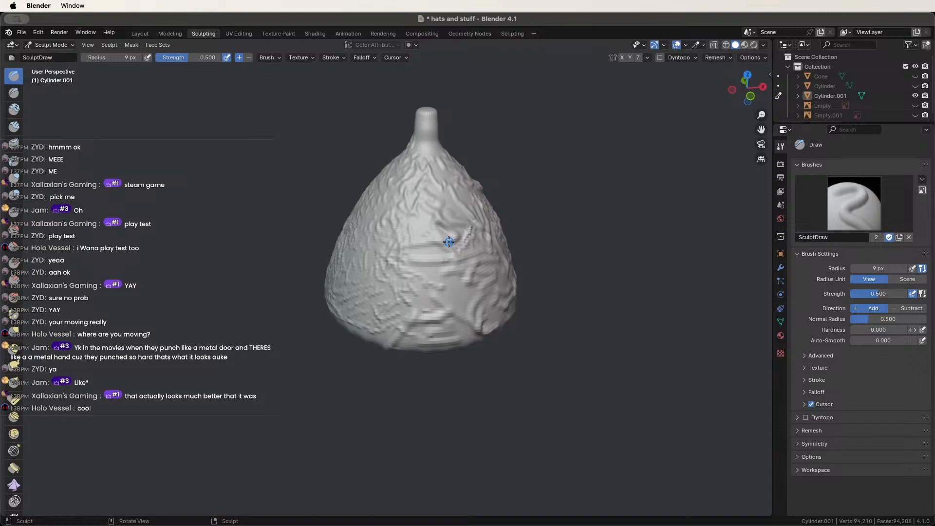
pyautogui.scroll(-2, 449, 241)
pyautogui.moveTo(404, 254)
pyautogui.mouseDown(button='middle')
pyautogui.moveTo(424, 250)
pyautogui.moveTo(403, 207)
pyautogui.moveTo(489, 211)
pyautogui.mouseUp(button='middle')
pyautogui.scroll(3, 434, 246)
pyautogui.scroll(3, 434, 246)
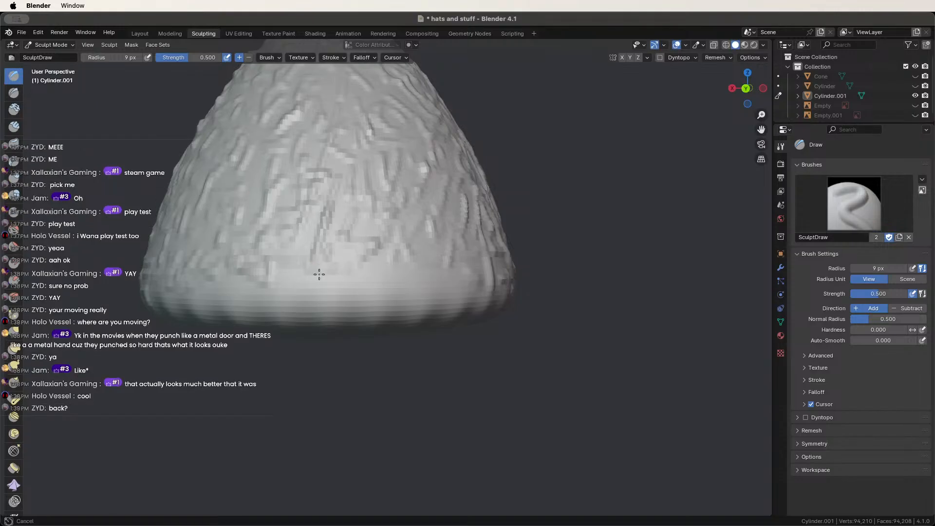
# Crinkle the surface along the brim and the hat's upper sides.
pyautogui.moveTo(445, 281); pyautogui.dragTo(289, 290)
pyautogui.scroll(-4, 291, 281)
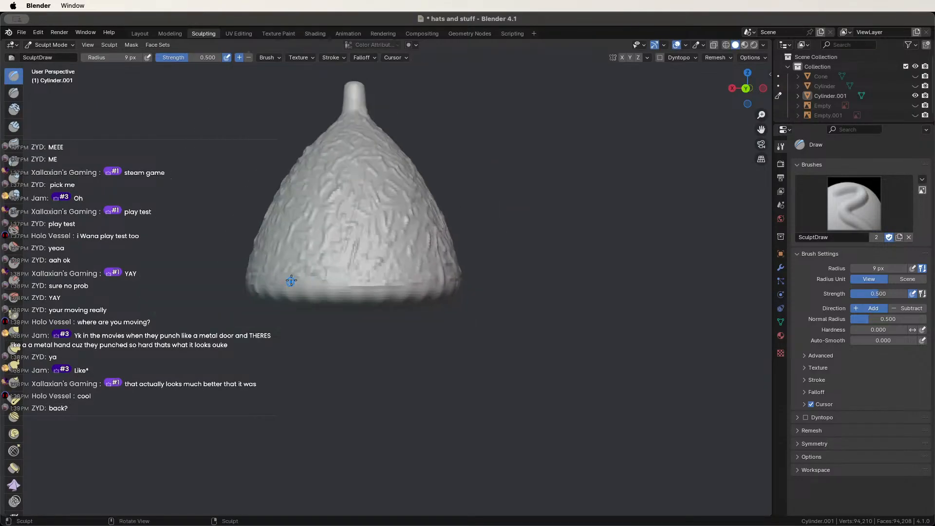
pyautogui.moveTo(290, 280); pyautogui.dragTo(380, 273, button='middle')
pyautogui.moveTo(396, 277); pyautogui.dragTo(352, 277)
pyautogui.moveTo(388, 268); pyautogui.dragTo(421, 229, button='middle')
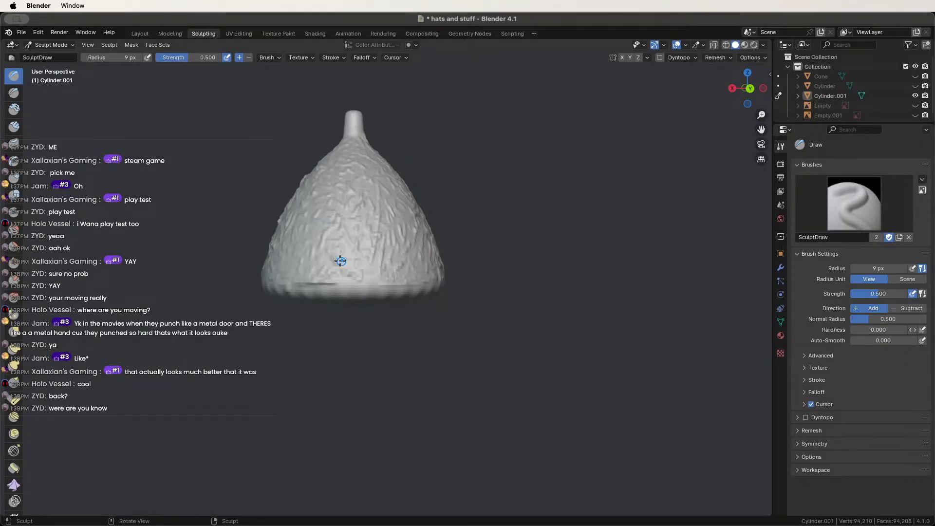
pyautogui.moveTo(298, 235); pyautogui.dragTo(358, 244, button='middle')
pyautogui.scroll(3, 337, 244)
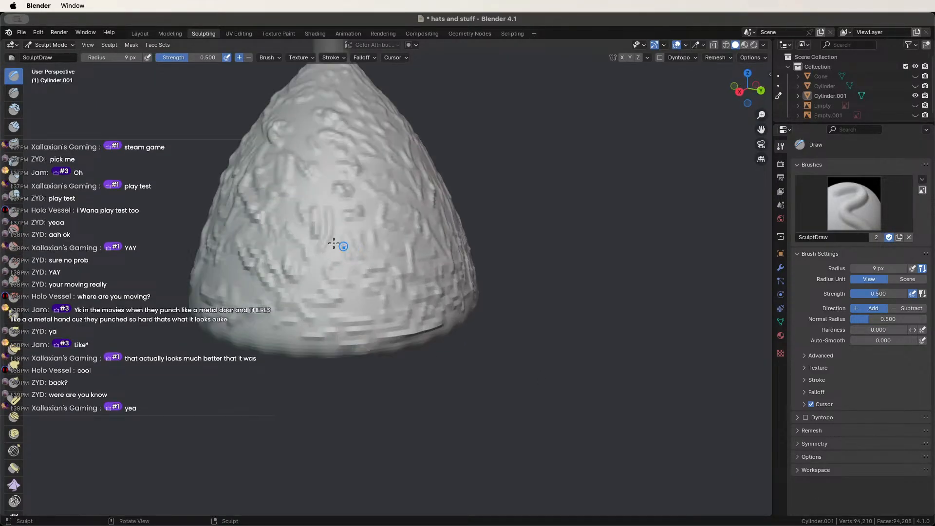
pyautogui.keyDown('shift'); pyautogui.moveTo(281, 218); pyautogui.dragTo(400, 239, button='middle'); pyautogui.keyUp('shift')
pyautogui.moveTo(429, 255); pyautogui.dragTo(528, 282)
pyautogui.scroll(-3, 501, 267)
pyautogui.moveTo(497, 254); pyautogui.dragTo(385, 263, button='middle')
pyautogui.scroll(1, 375, 261)
# Sculpt crinkles around the stem's base and up the stem from several angles.
pyautogui.moveTo(366, 253)
pyautogui.mouseDown()
pyautogui.moveTo(358, 239)
pyautogui.moveTo(369, 219)
pyautogui.mouseUp()
pyautogui.moveTo(367, 222); pyautogui.dragTo(419, 242, button='middle')
pyautogui.scroll(1, 419, 238)
pyautogui.moveTo(423, 209)
pyautogui.mouseDown()
pyautogui.moveTo(428, 193)
pyautogui.moveTo(415, 189)
pyautogui.moveTo(423, 193)
pyautogui.mouseUp()
pyautogui.moveTo(423, 192); pyautogui.dragTo(498, 167, button='middle')
pyautogui.moveTo(454, 115); pyautogui.dragTo(453, 126)
pyautogui.moveTo(453, 125); pyautogui.dragTo(507, 108, button='middle')
pyautogui.moveTo(416, 116); pyautogui.dragTo(410, 125)
pyautogui.moveTo(411, 125); pyautogui.dragTo(480, 124, button='middle')
pyautogui.moveTo(355, 100); pyautogui.dragTo(359, 108)
pyautogui.moveTo(361, 110)
pyautogui.mouseDown(button='middle')
pyautogui.moveTo(470, 200)
pyautogui.moveTo(453, 193)
pyautogui.mouseUp(button='middle')
pyautogui.moveTo(381, 181)
pyautogui.mouseDown(button='middle')
pyautogui.moveTo(326, 192)
pyautogui.moveTo(338, 208)
pyautogui.moveTo(339, 196)
pyautogui.moveTo(422, 223)
pyautogui.moveTo(392, 225)
pyautogui.moveTo(356, 246)
pyautogui.mouseUp(button='middle')
# Deform the knobbed tip of the stem, then view the whole hat frontally.
pyautogui.moveTo(298, 254); pyautogui.dragTo(476, 188, button='middle')
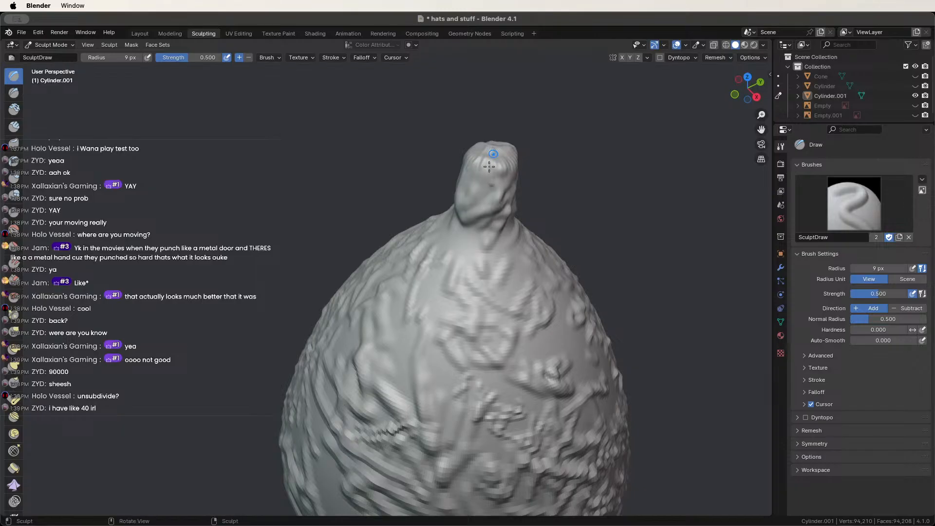
pyautogui.moveTo(489, 166)
pyautogui.mouseDown()
pyautogui.moveTo(474, 160)
pyautogui.moveTo(466, 173)
pyautogui.mouseUp()
pyautogui.moveTo(507, 179); pyautogui.dragTo(438, 350, button='middle')
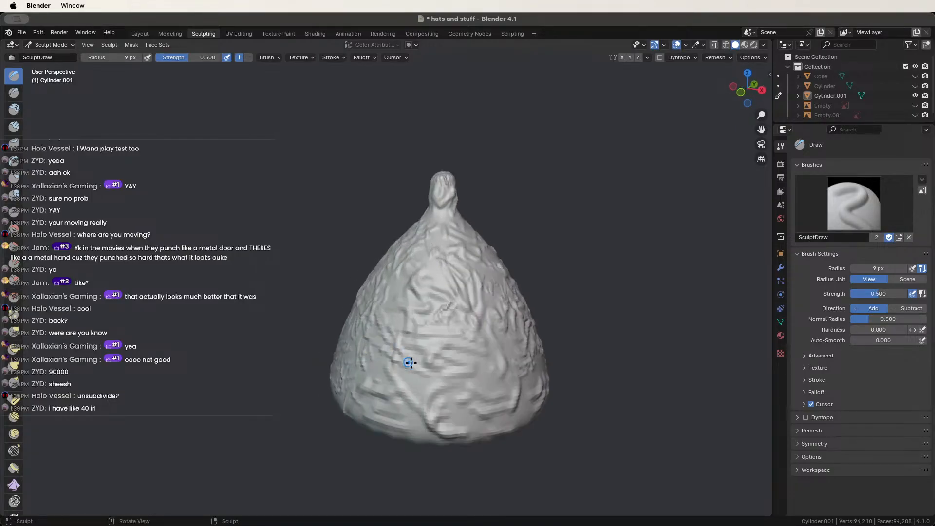
pyautogui.moveTo(388, 324); pyautogui.dragTo(438, 306, button='middle')
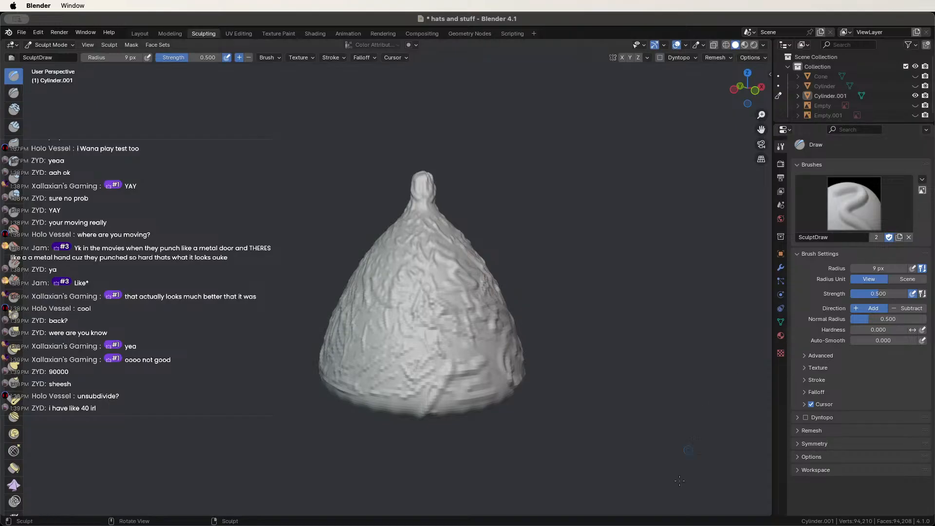
# Search the hat's modifier list for Un-Subdivide, then cancel without adding anything.
pyautogui.click(781, 268)
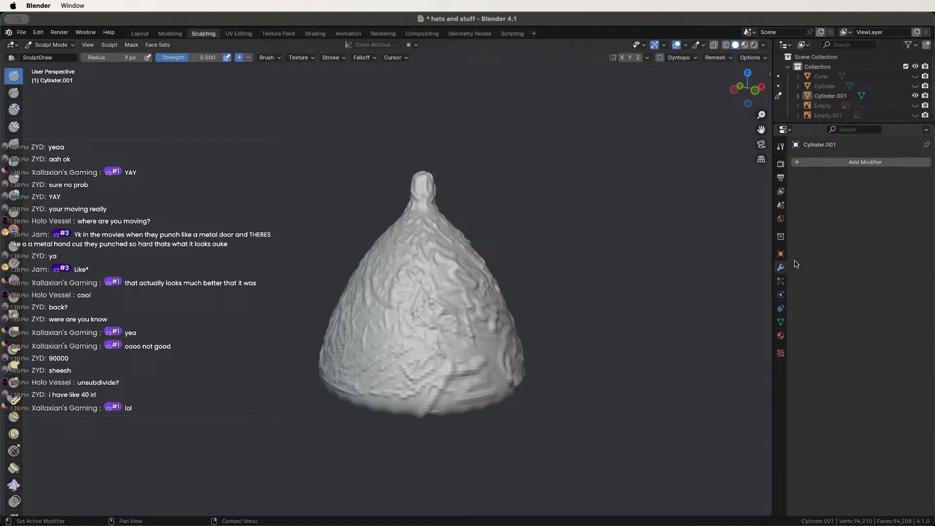
pyautogui.click(823, 163)
pyautogui.write('un')
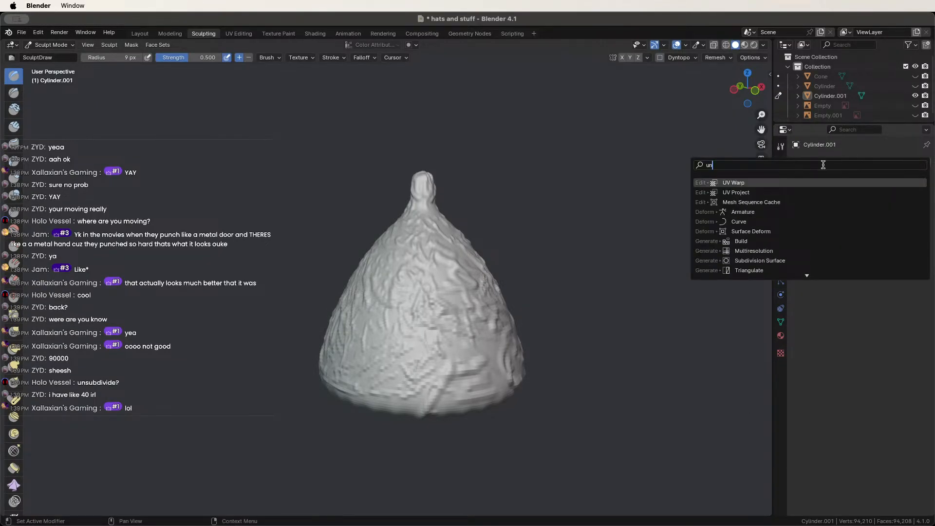
pyautogui.write('sub')
pyautogui.press('BackSpace')
pyautogui.press('BackSpace')
pyautogui.press('BackSpace')
pyautogui.press('BackSpace')
pyautogui.press('BackSpace')
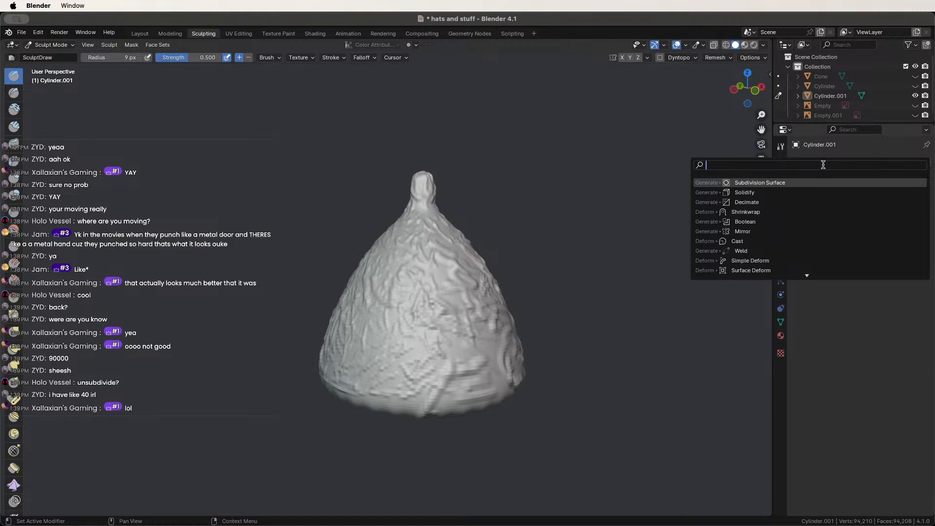
pyautogui.press('Down')
pyautogui.press('Down')
pyautogui.press('Up')
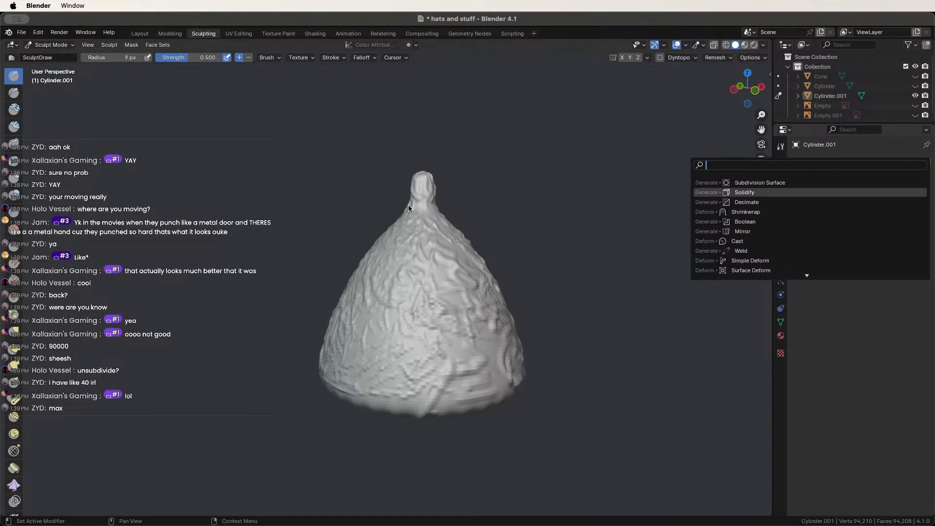
pyautogui.press('Escape')
# Add a Decimate modifier in Un-Subdivide mode and step its iterations up to 4.
pyautogui.click(827, 162)
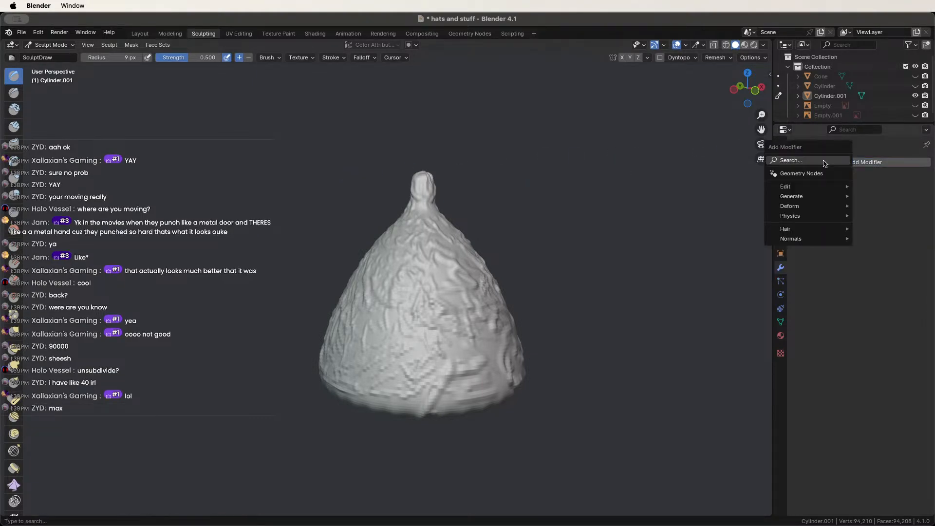
pyautogui.write('deci')
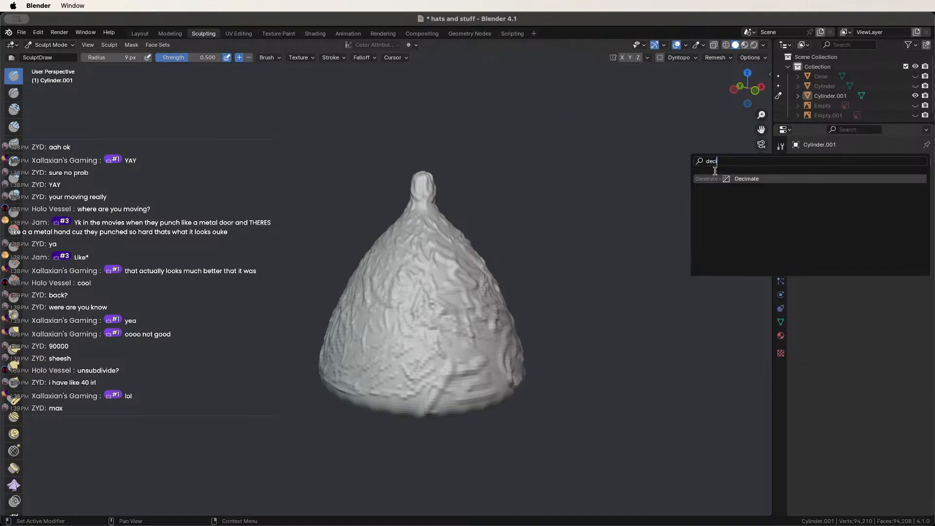
pyautogui.click(716, 179)
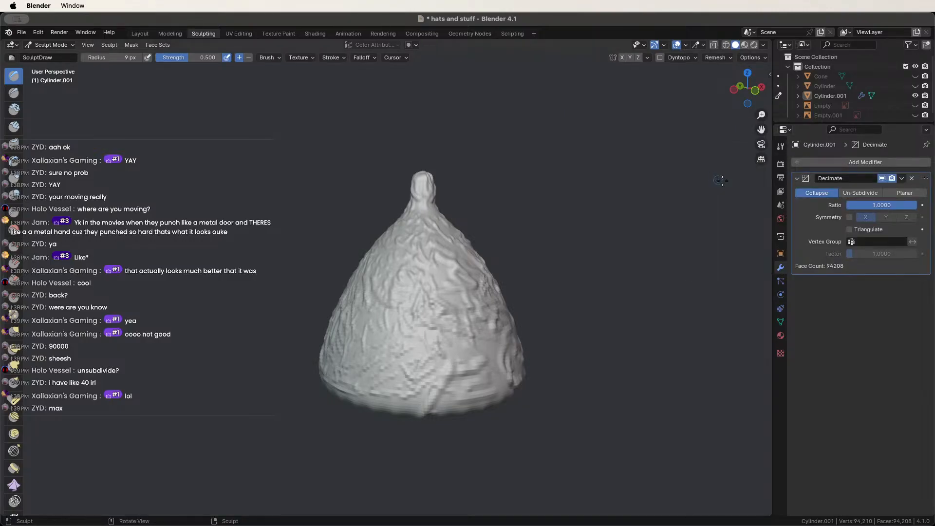
pyautogui.click(860, 193)
pyautogui.moveTo(881, 205)
pyautogui.mouseDown()
pyautogui.moveTo(911, 205)
pyautogui.moveTo(881, 205)
pyautogui.mouseUp()
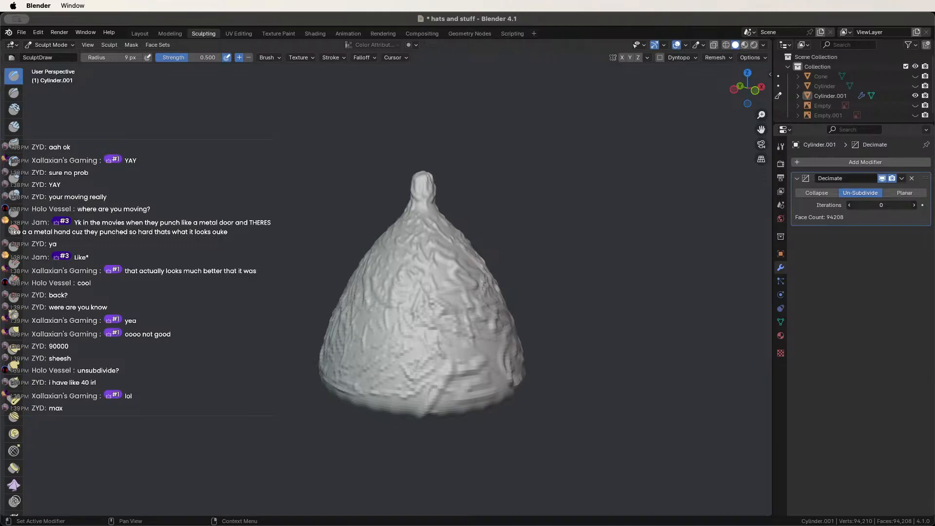
pyautogui.click(914, 205)
pyautogui.click(914, 205)
pyautogui.click(914, 205)
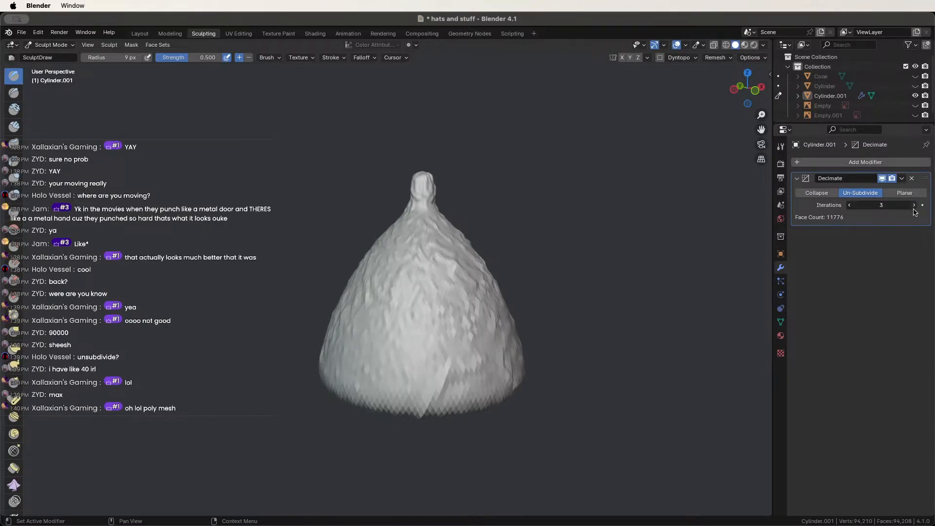
pyautogui.click(914, 205)
# Lower the iterations to 1, remove the Decimate modifier, and unhide the original Cylinder.
pyautogui.moveTo(557, 245); pyautogui.dragTo(470, 335, button='middle')
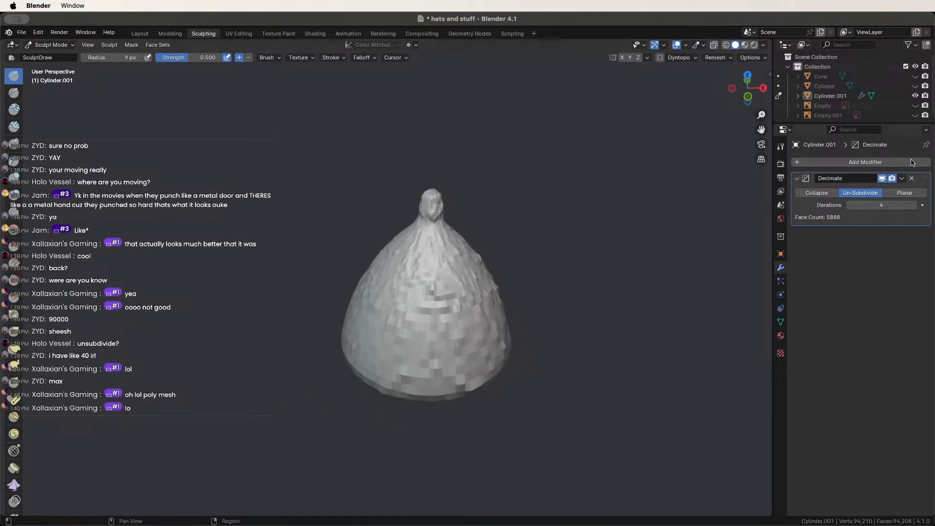
pyautogui.click(850, 205)
pyautogui.click(851, 205)
pyautogui.click(851, 205)
pyautogui.click(911, 179)
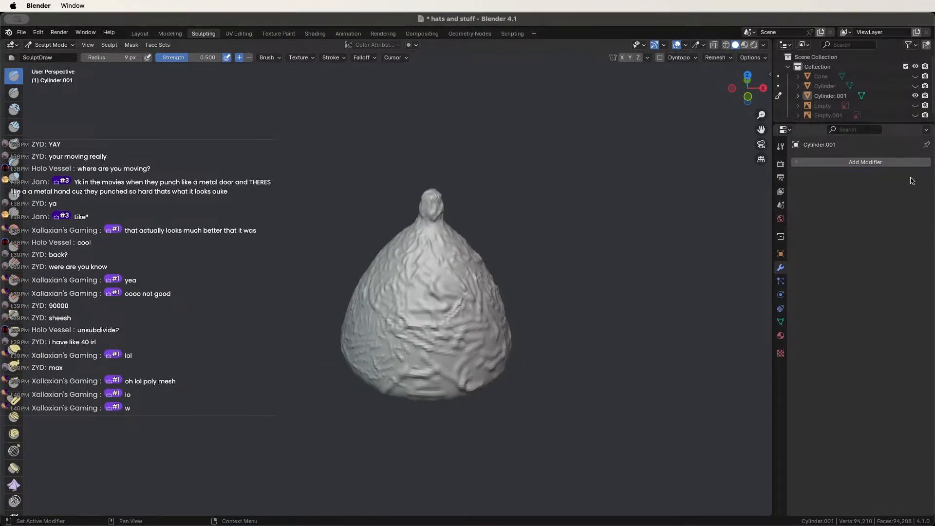
pyautogui.click(915, 86)
# Switch the render engine to Cycles in the Render properties.
pyautogui.click(781, 147)
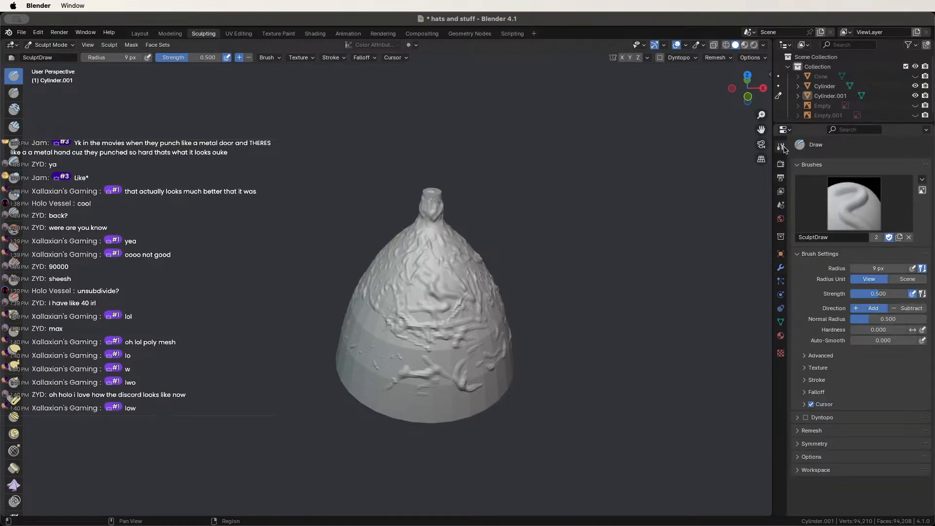
pyautogui.click(780, 164)
pyautogui.click(780, 177)
pyautogui.click(780, 164)
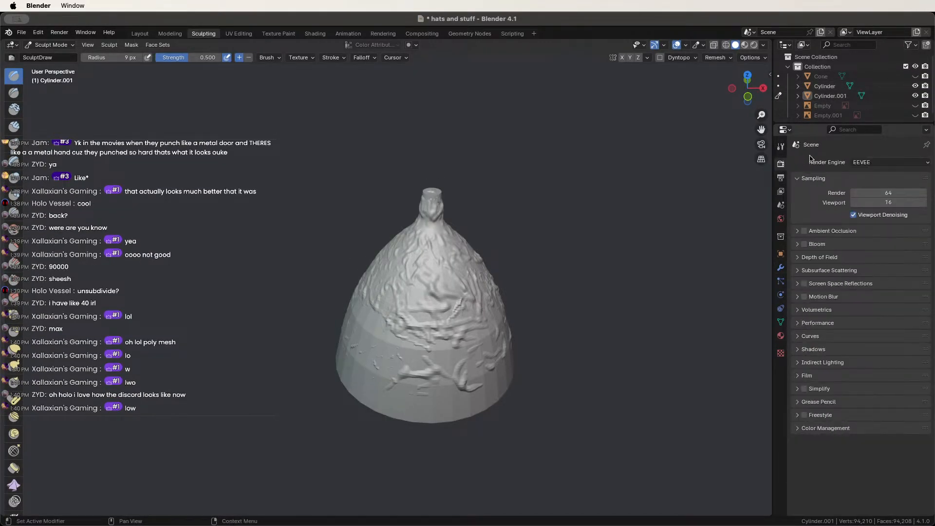
pyautogui.click(880, 162)
pyautogui.click(878, 196)
# Expand the Bake panel, run the bake, and move to the UV Editing workspace.
pyautogui.scroll(-1, 845, 266)
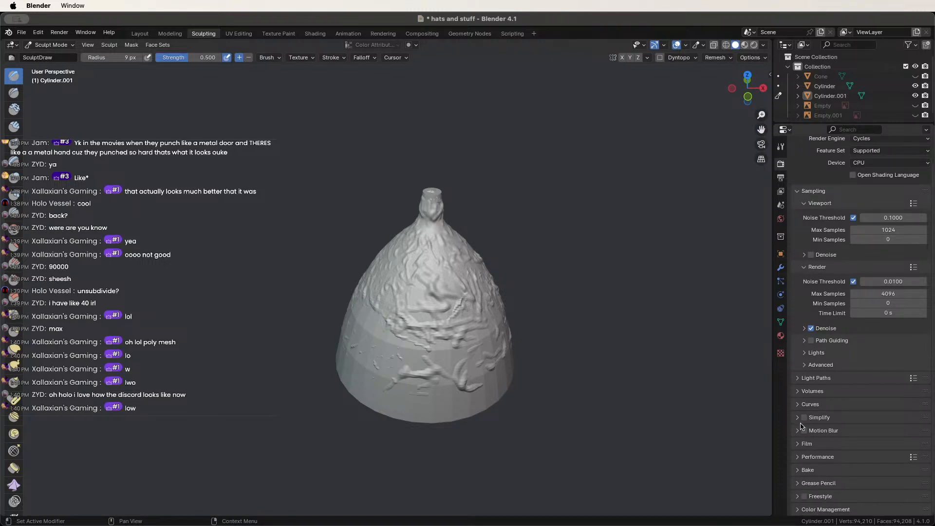
pyautogui.click(800, 469)
pyautogui.scroll(-5, 805, 465)
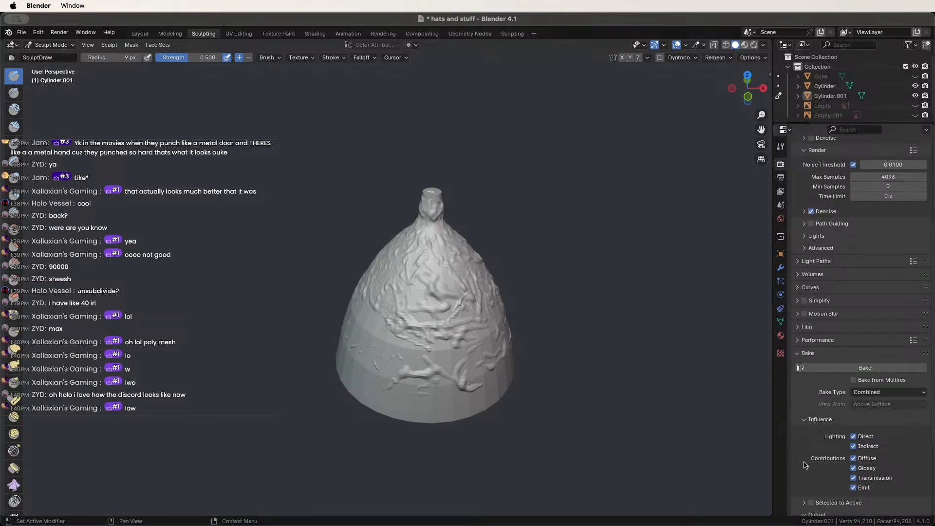
pyautogui.click(851, 372)
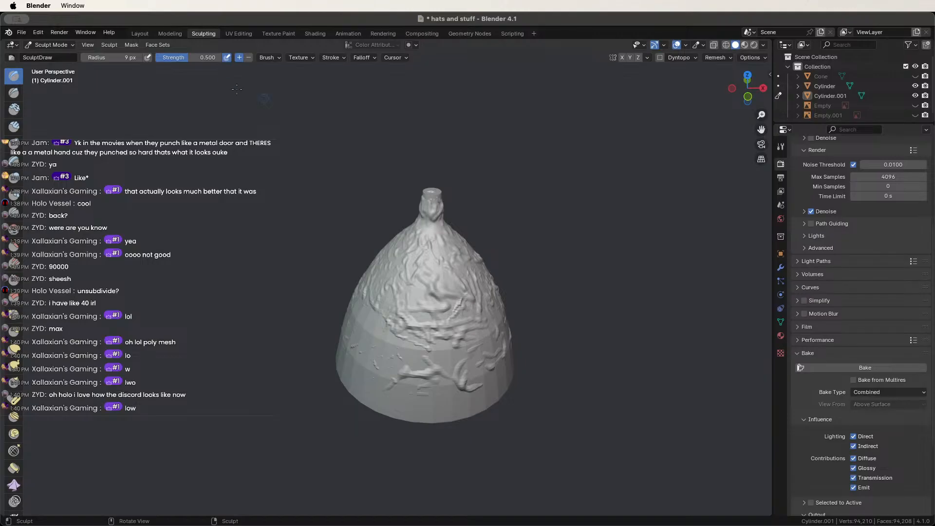
pyautogui.click(238, 33)
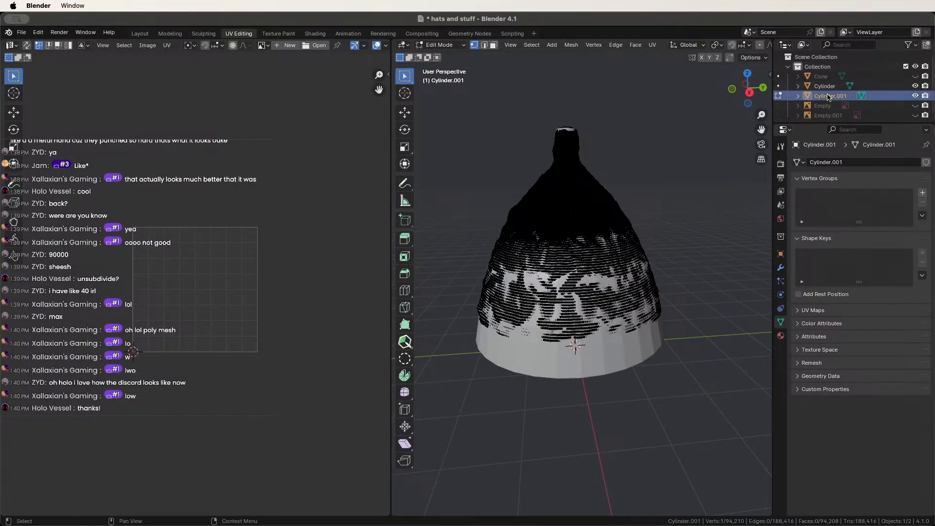
# Hide the sculpted Cylinder.001 and select the low-poly Cylinder in Object Mode.
pyautogui.click(853, 95)
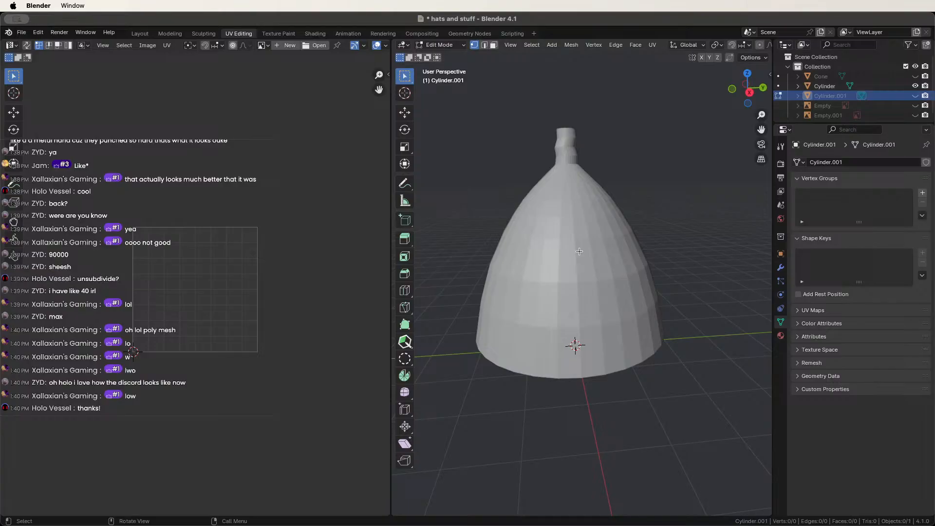
pyautogui.click(441, 44)
pyautogui.click(440, 48)
pyautogui.click(552, 234)
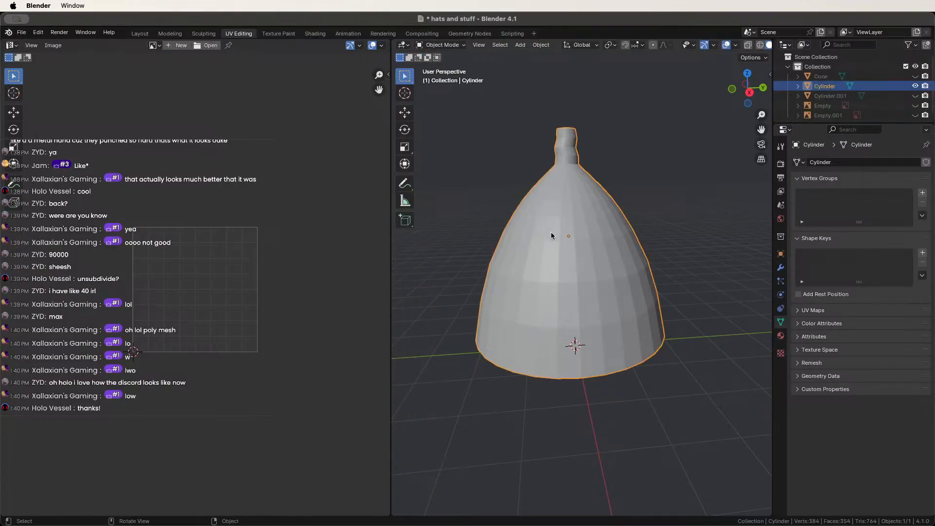
# Unwrap the entire Cylinder mesh with Smart UV Project.
pyautogui.press('Tab')
pyautogui.press('a')
pyautogui.press('u')
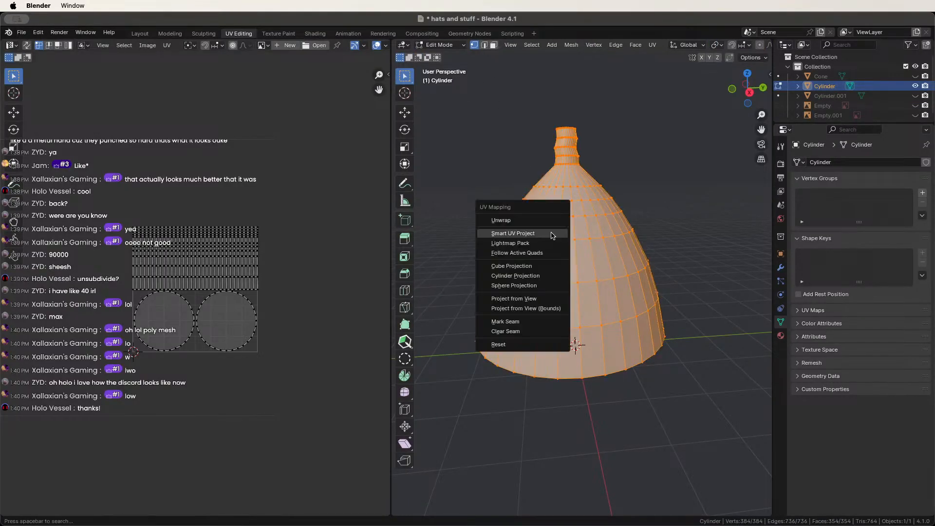
pyautogui.click(552, 234)
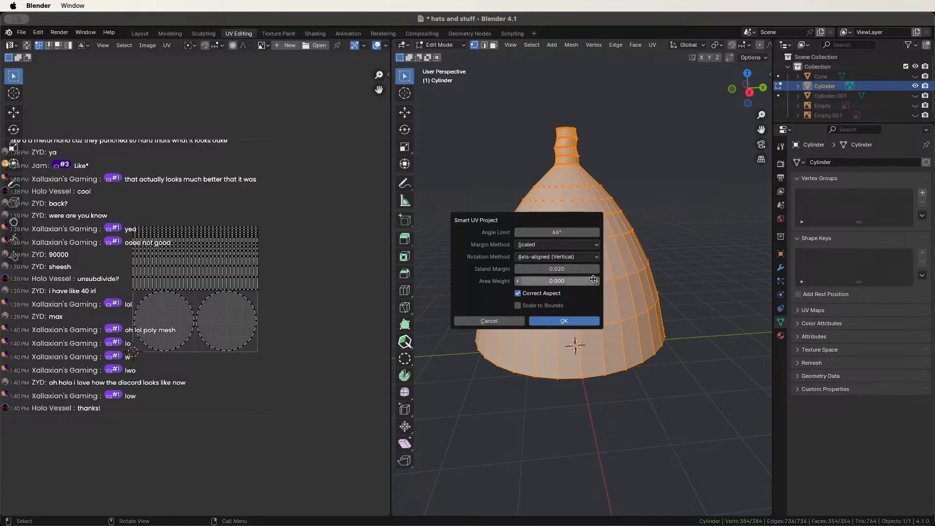
pyautogui.click(574, 321)
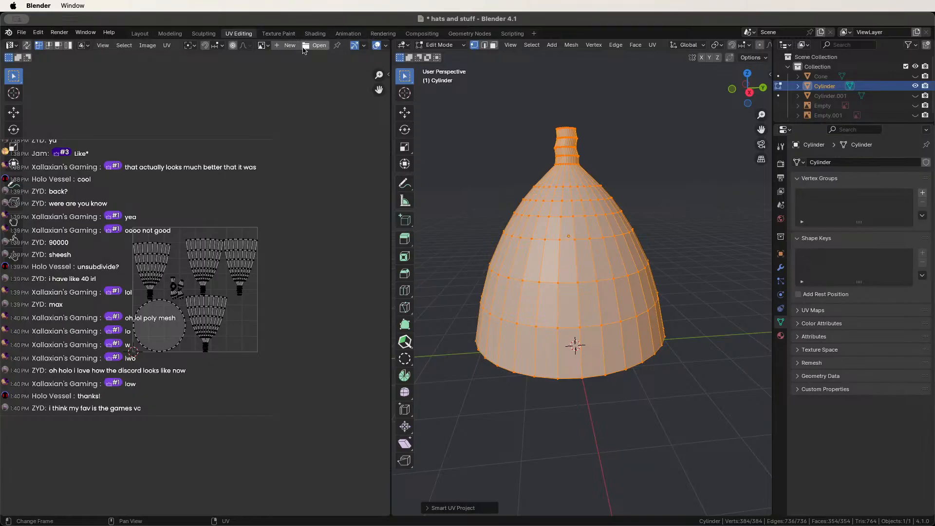
pyautogui.click(11, 44)
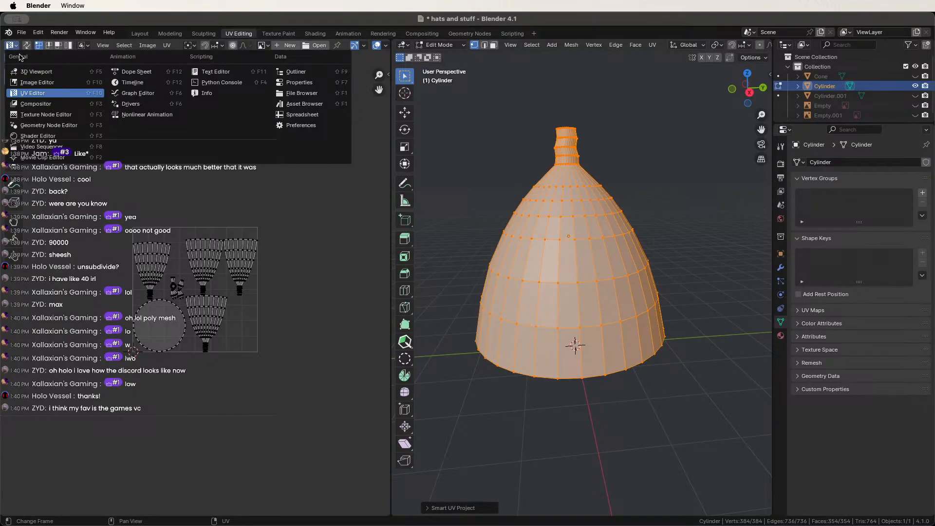
# Turn the left area into a Shader Editor and create a new material for the Cylinder.
pyautogui.click(53, 133)
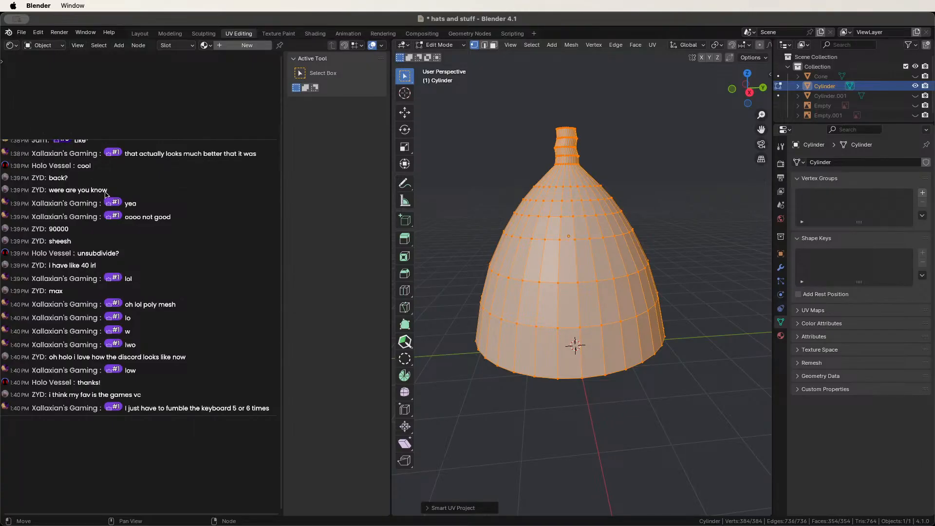
pyautogui.scroll(-5, 563, 190)
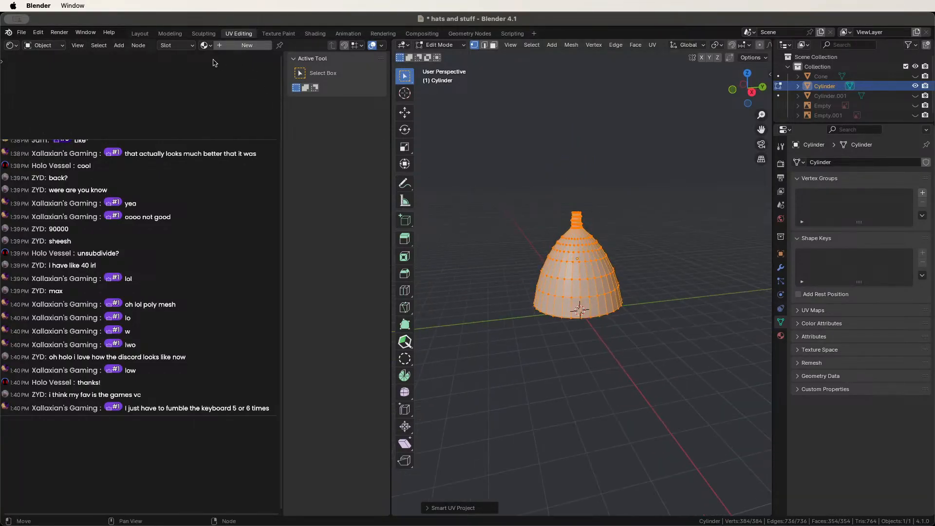
pyautogui.click(780, 335)
pyautogui.click(884, 216)
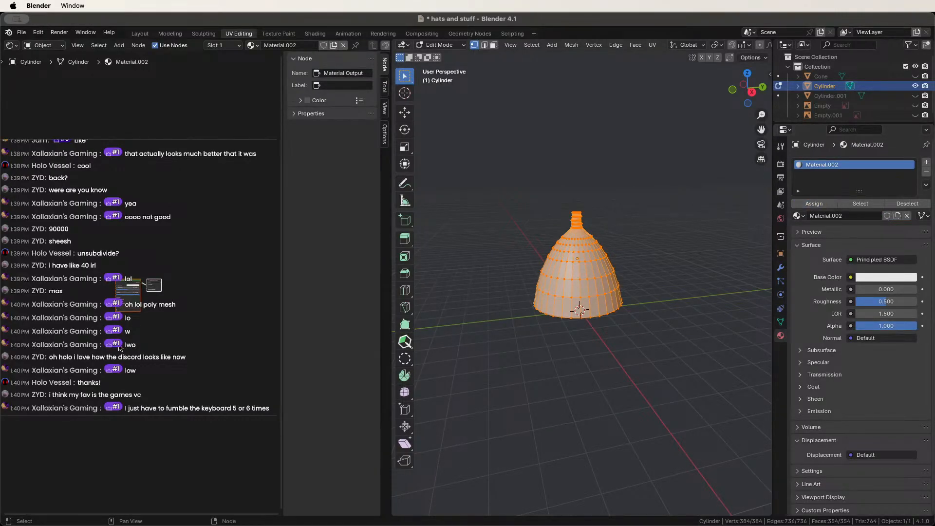
# Pan the node view to the shader nodes, hide the side panel and deselect all nodes.
pyautogui.scroll(10, 176, 312)
pyautogui.moveTo(176, 311); pyautogui.dragTo(330, 259, button='middle')
pyautogui.scroll(-3, 48, 315)
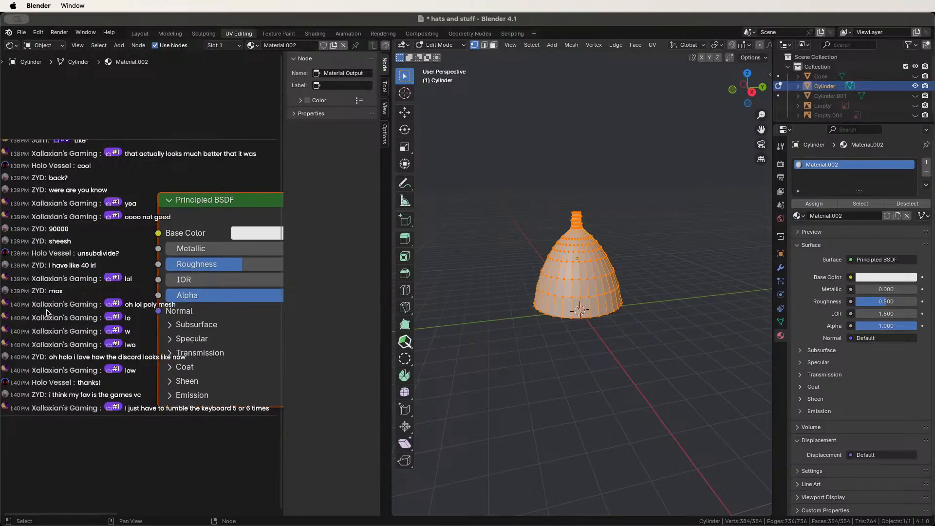
pyautogui.moveTo(284, 201); pyautogui.dragTo(435, 242)
pyautogui.scroll(-6, 101, 243)
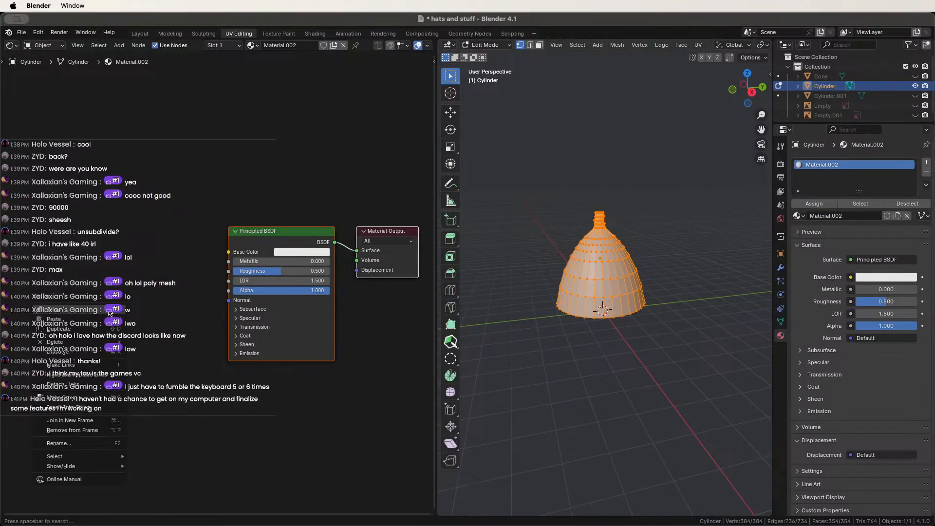
pyautogui.rightClick(96, 320)
pyautogui.click(151, 271)
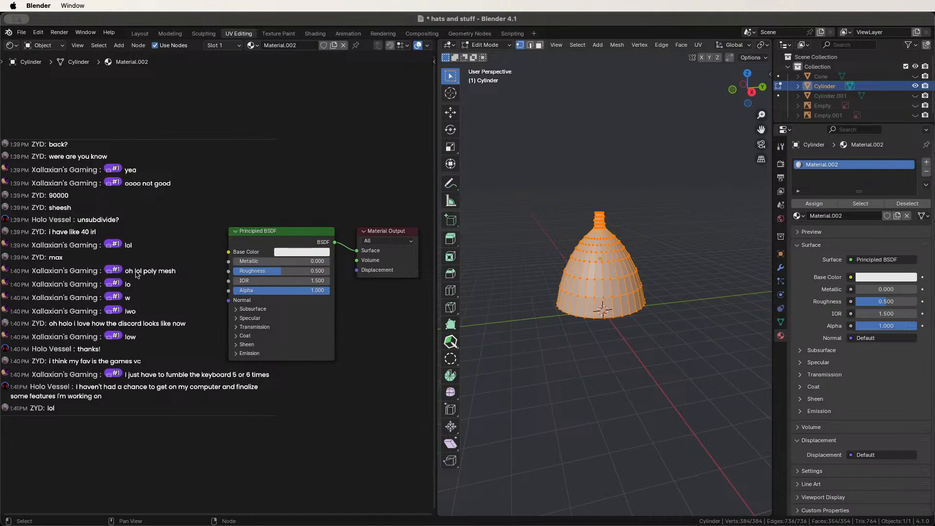
pyautogui.hotkey('shift', 'space')
# Add an Image Texture node at the upper left of the node tree.
pyautogui.rightClick(128, 302)
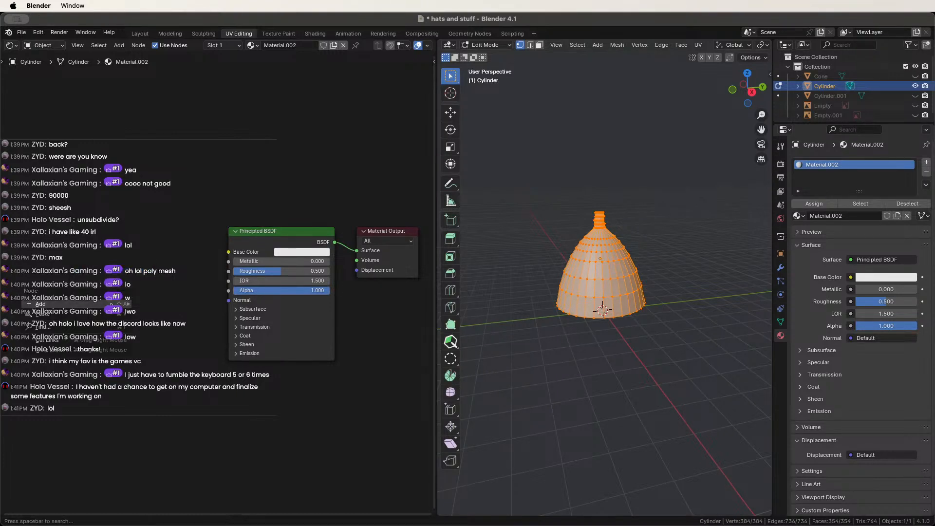
pyautogui.moveTo(128, 303)
pyautogui.moveTo(188, 306)
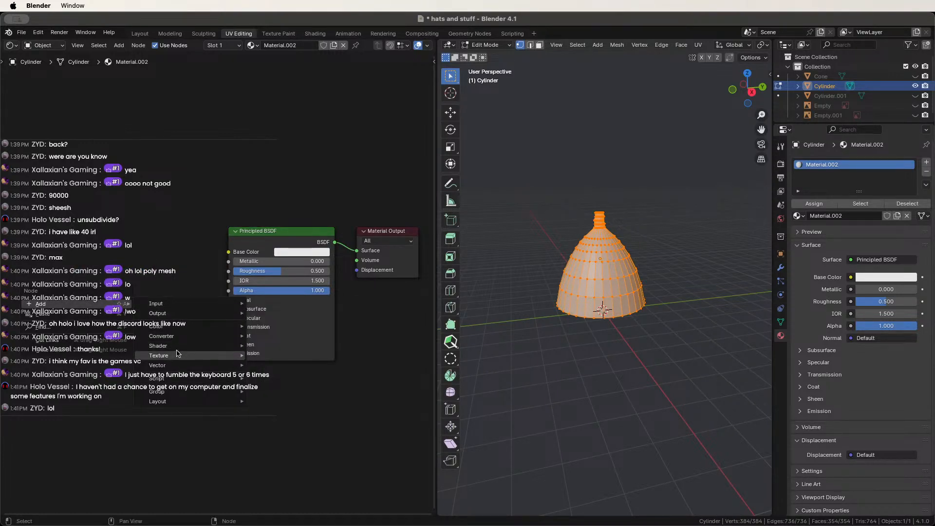
pyautogui.moveTo(188, 356)
pyautogui.click(37, 288)
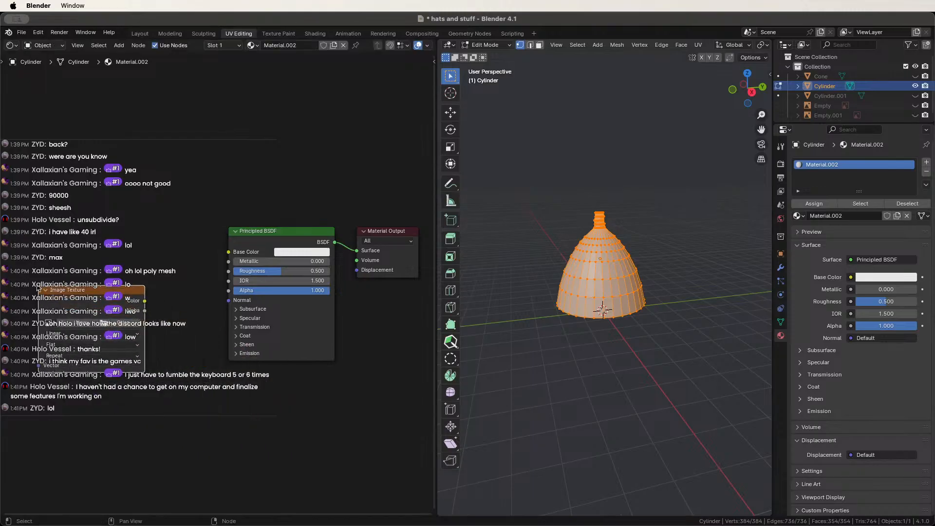
# Route the Image Texture Color through a new Normal Map node into the Principled BSDF Normal.
pyautogui.moveTo(145, 300); pyautogui.dragTo(156, 336)
pyautogui.write('norm')
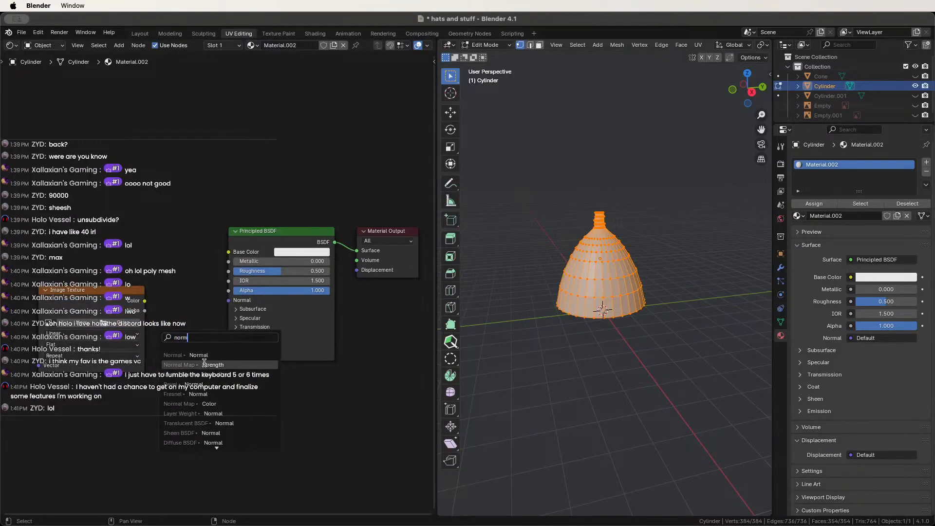
pyautogui.click(204, 364)
pyautogui.click(204, 364)
pyautogui.moveTo(203, 325); pyautogui.dragTo(229, 300)
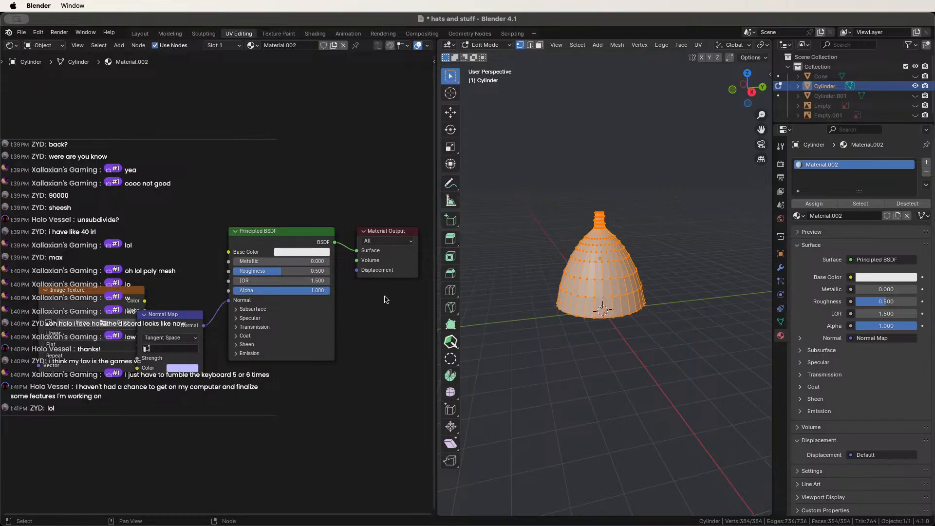
pyautogui.moveTo(63, 324); pyautogui.dragTo(45, 311)
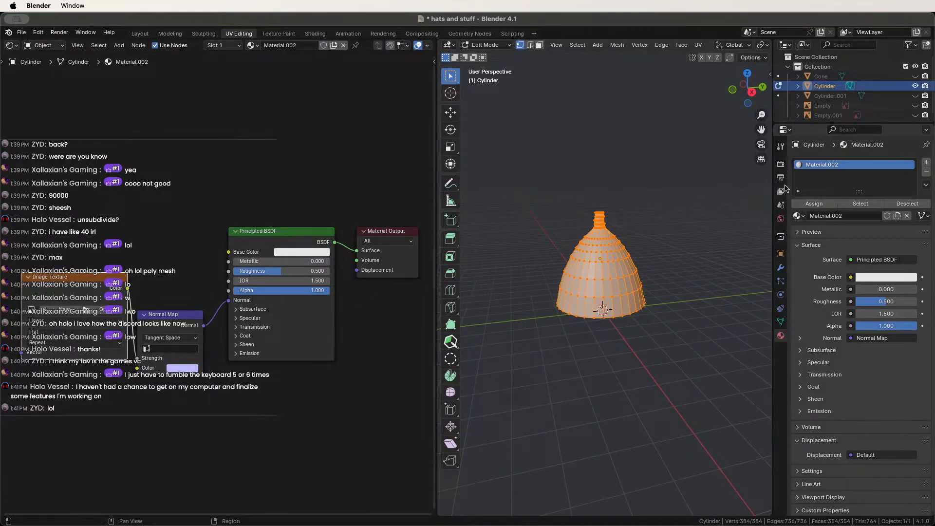
# Unhide the high-poly hat and set the Render Properties bake type to Normal.
pyautogui.click(781, 163)
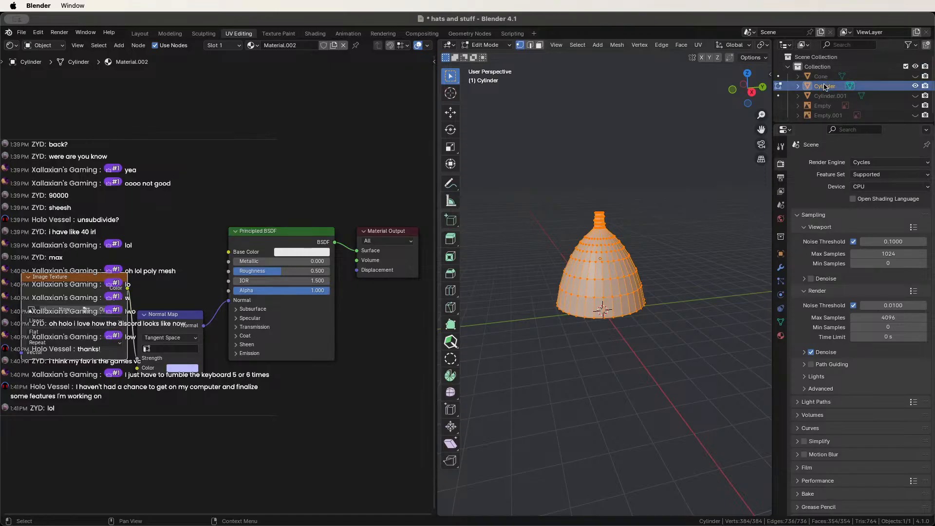
pyautogui.click(915, 96)
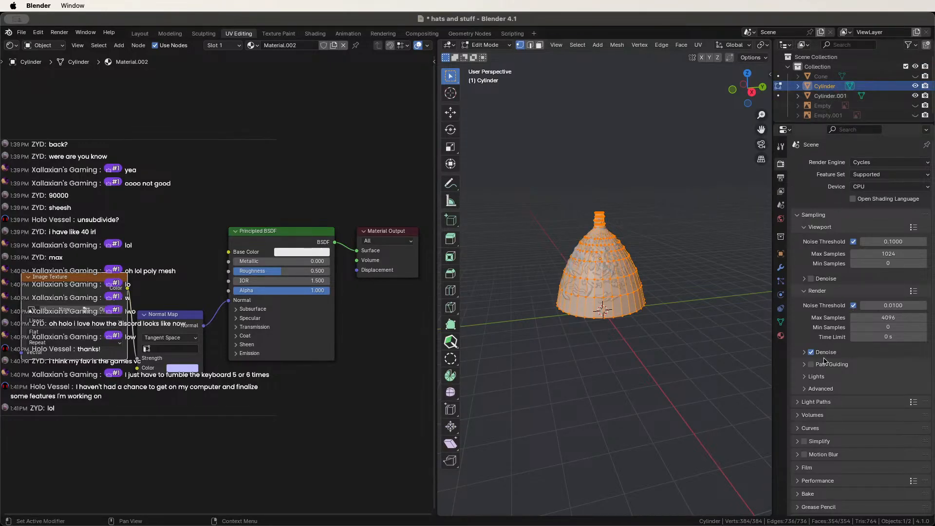
pyautogui.scroll(-2, 827, 392)
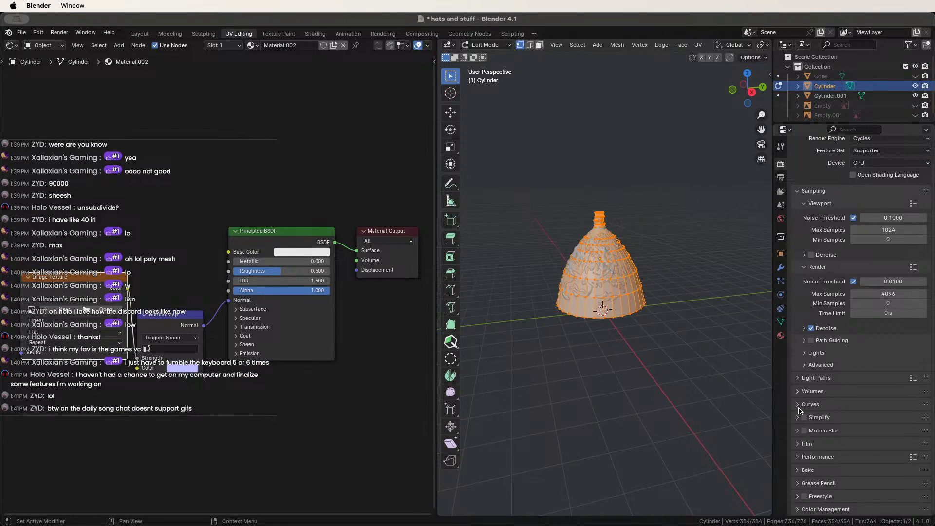
pyautogui.click(806, 470)
pyautogui.scroll(-8, 803, 456)
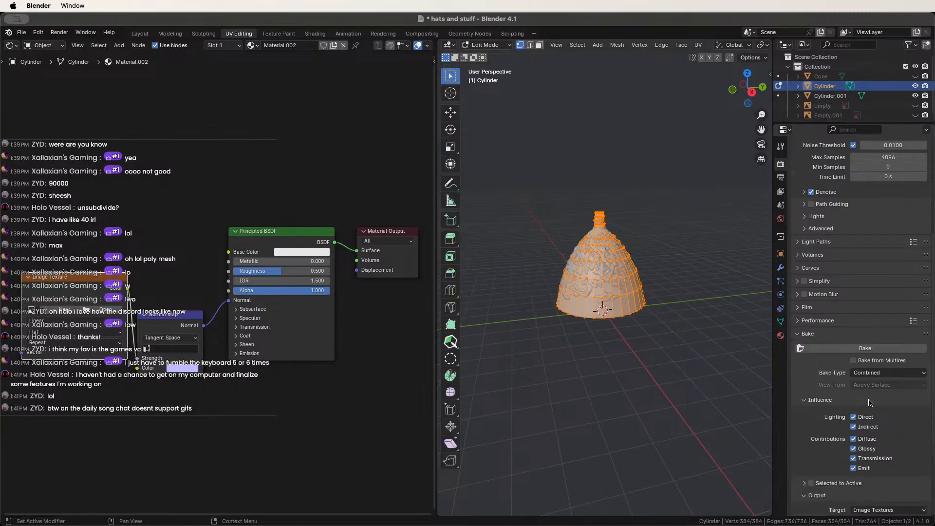
pyautogui.click(887, 373)
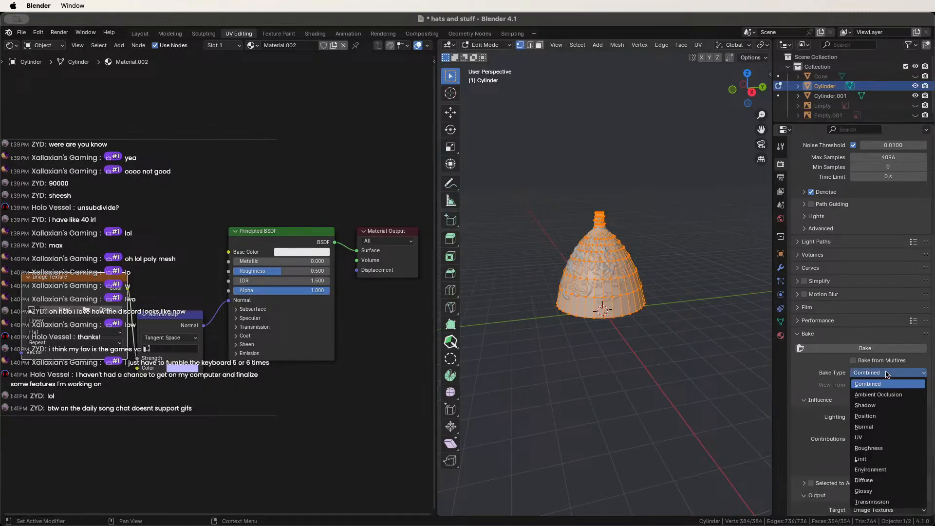
pyautogui.click(876, 427)
pyautogui.scroll(-2, 877, 441)
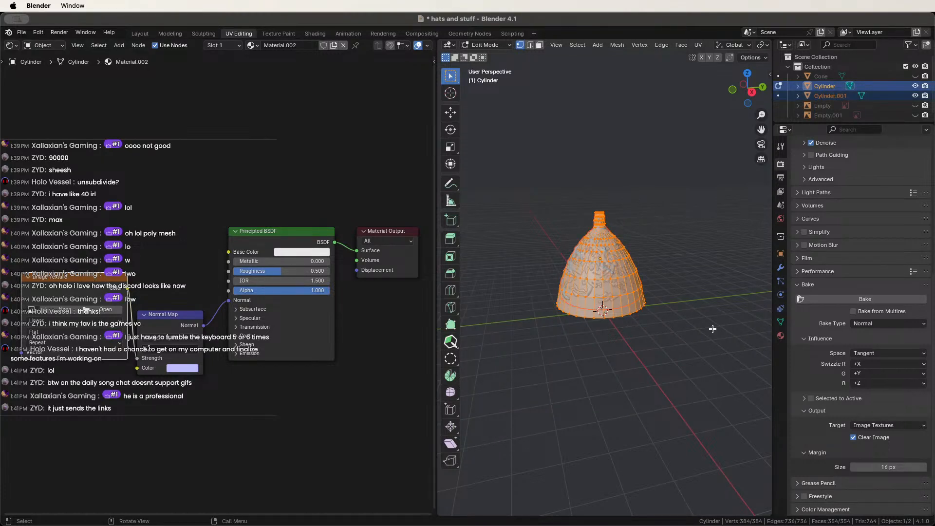
# Attempt the normal bake, lower Viewport Max Samples to 10, and bake again (fails: no active image).
pyautogui.click(859, 298)
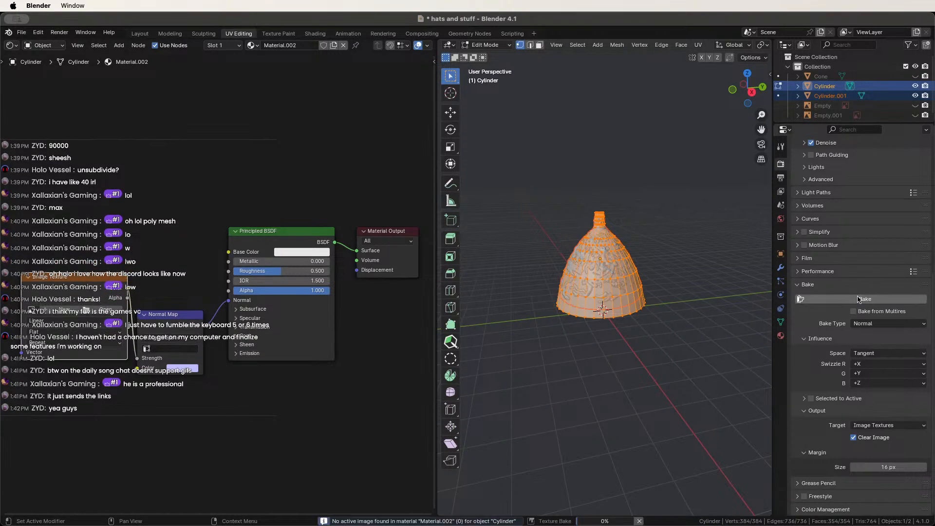
pyautogui.scroll(8, 838, 272)
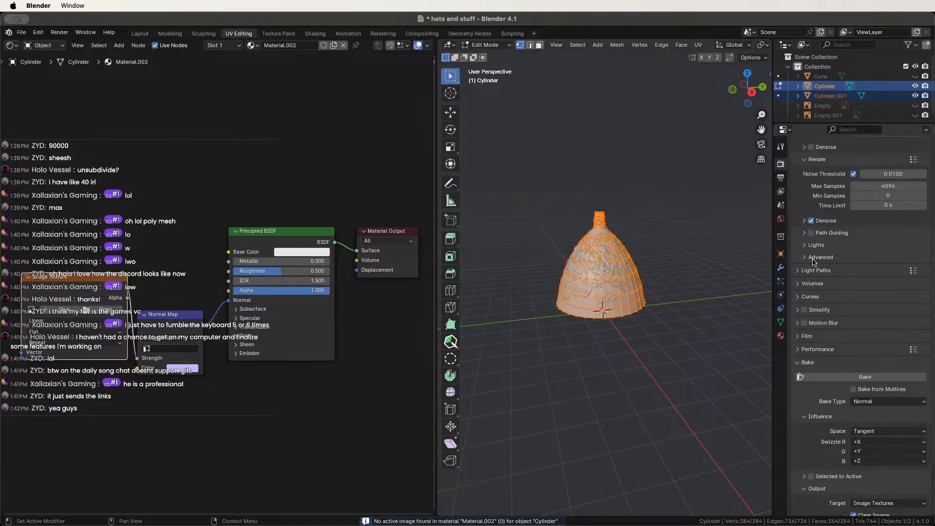
pyautogui.click(887, 200)
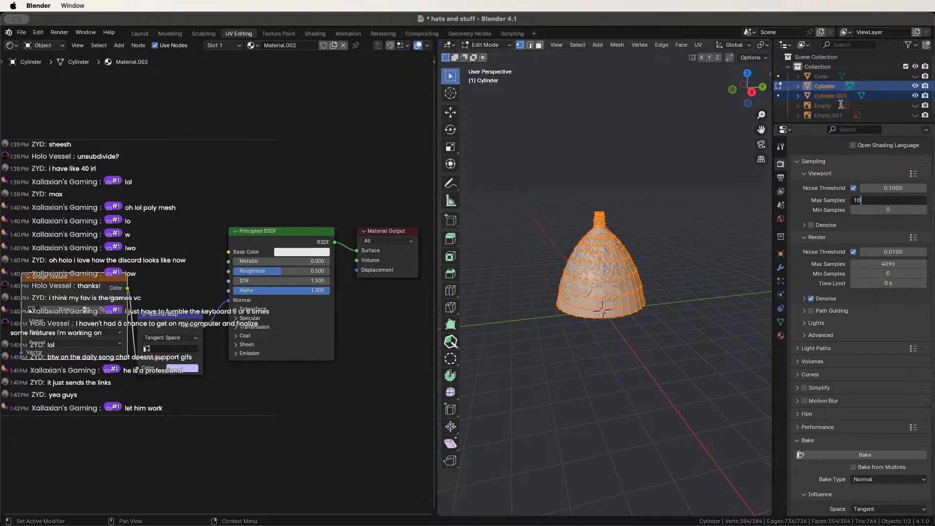
pyautogui.write('10')
pyautogui.press('Return')
pyautogui.scroll(-7, 843, 322)
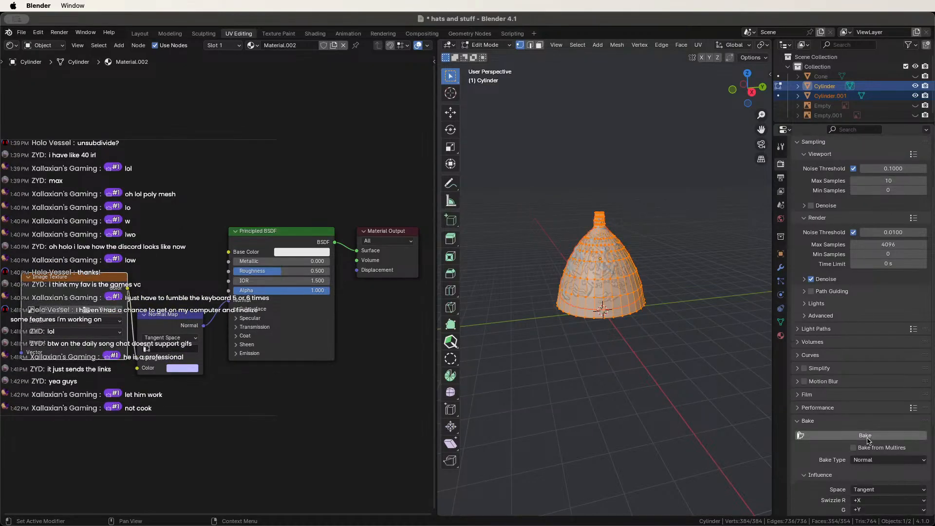
pyautogui.click(843, 318)
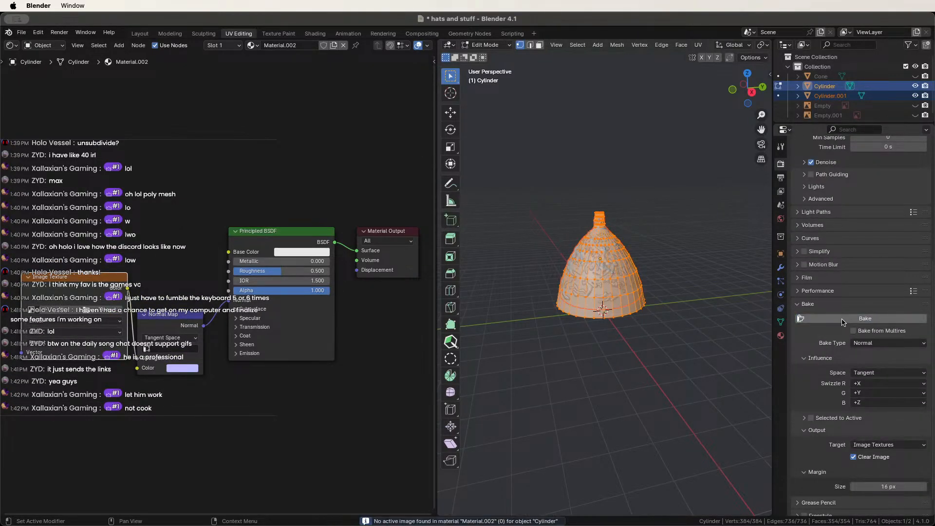
# Start a new 1024 × 1024 px image on the Image Texture node.
pyautogui.scroll(1, 123, 321)
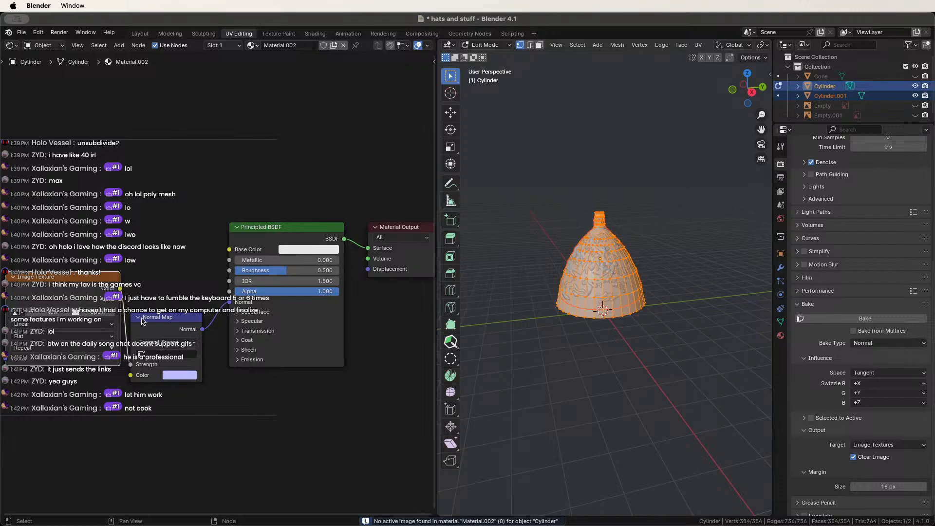
pyautogui.moveTo(141, 322); pyautogui.dragTo(207, 321, button='middle')
pyautogui.click(116, 313)
# Name the new image 'normals' and bake the normals into it.
pyautogui.click(112, 315)
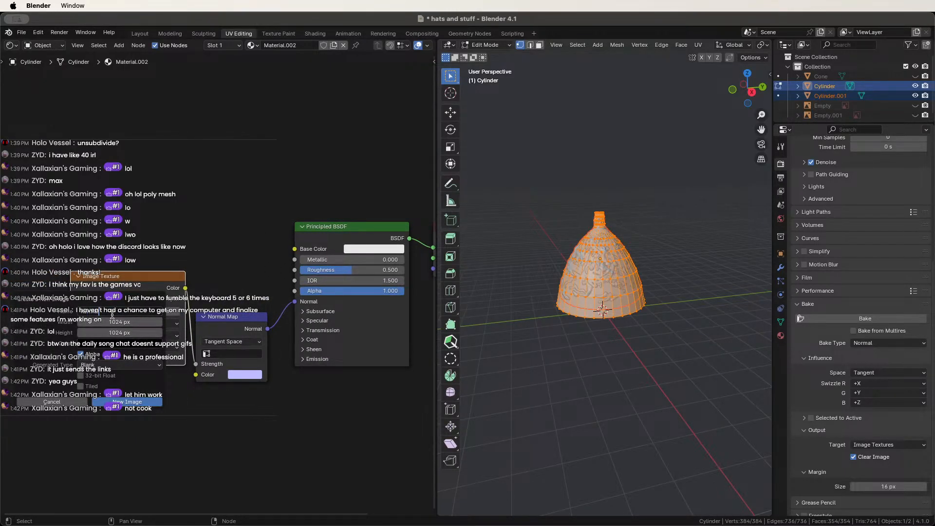
pyautogui.press('Return')
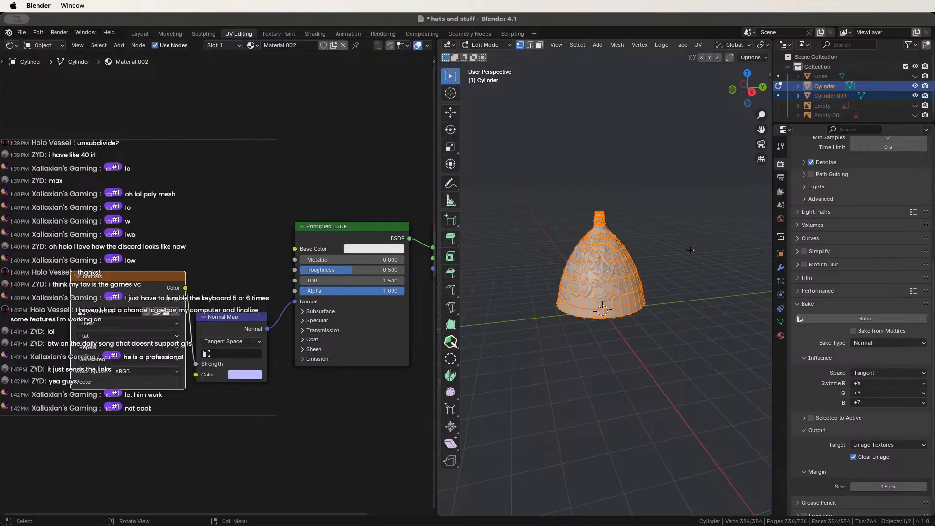
pyautogui.click(884, 323)
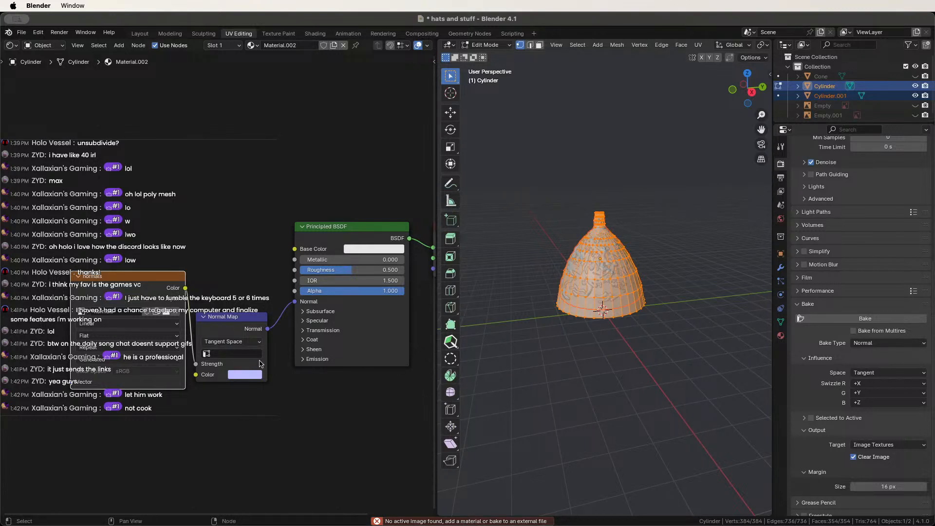
# Select a single vertex on the Cylinder mesh.
pyautogui.scroll(-2, 179, 371)
pyautogui.scroll(3, 178, 372)
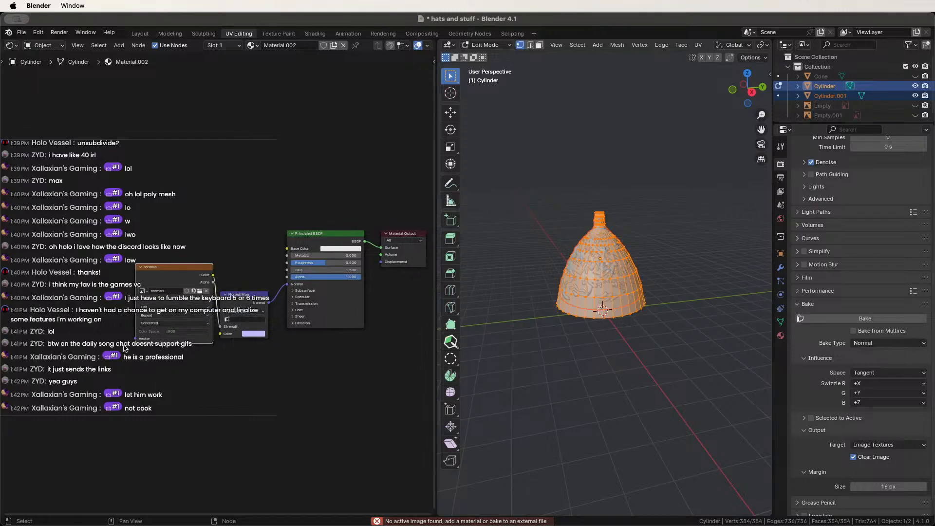
pyautogui.scroll(-3, 248, 369)
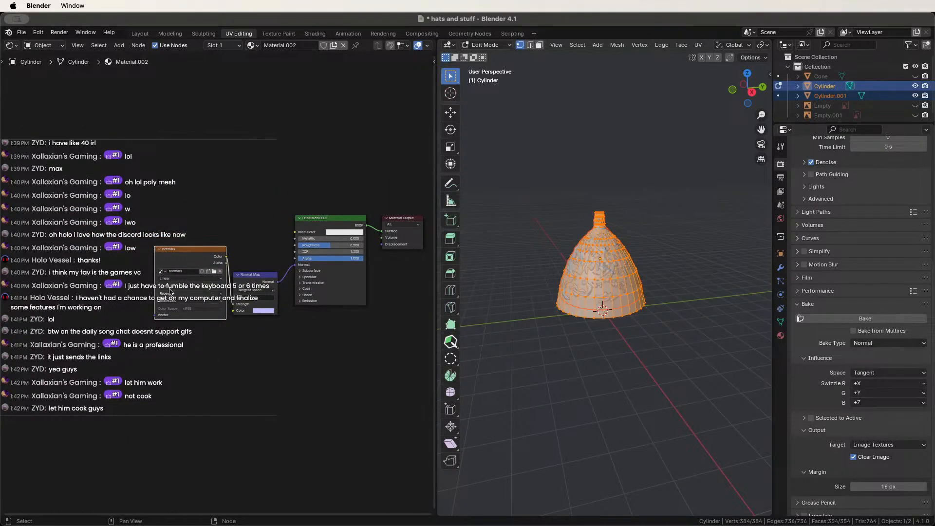
pyautogui.scroll(1, 221, 284)
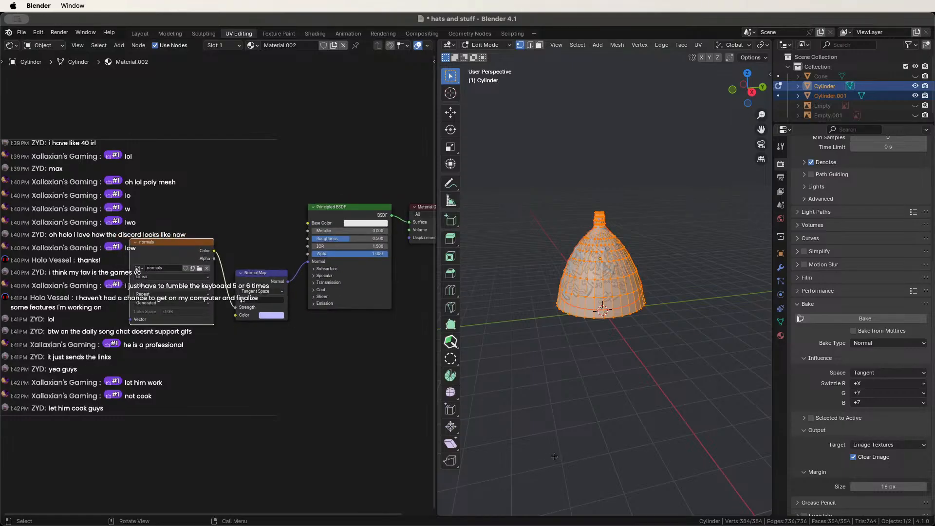
pyautogui.click(661, 319)
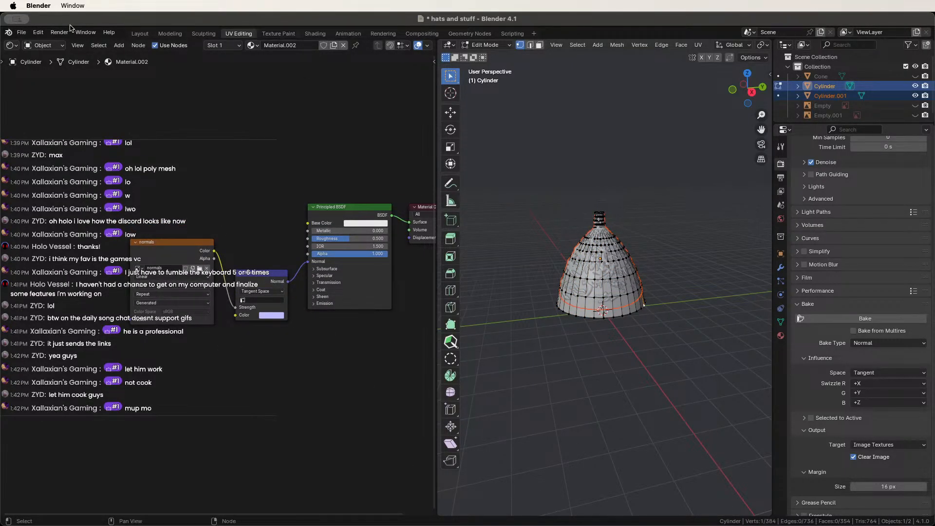
# Make Blender full screen, bake the normals selected-to-active, and hide Cylinder.001.
pyautogui.moveTo(72, 18); pyautogui.dragTo(144, 17)
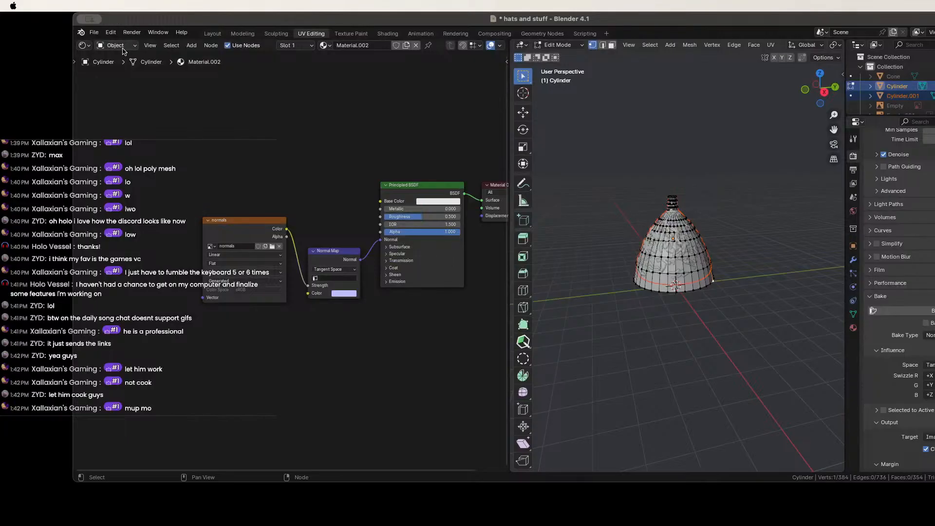
pyautogui.press('ctrl+super+f')
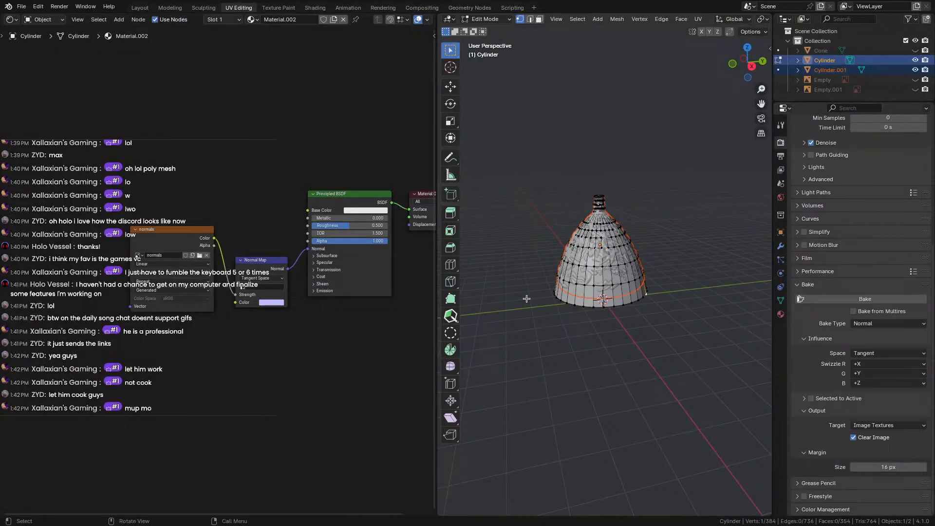
pyautogui.scroll(3, 254, 262)
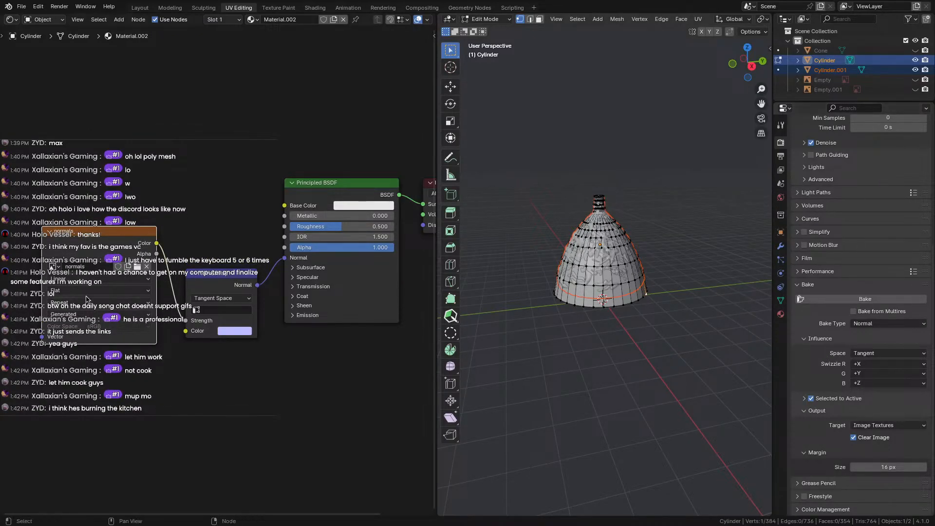
pyautogui.click(872, 301)
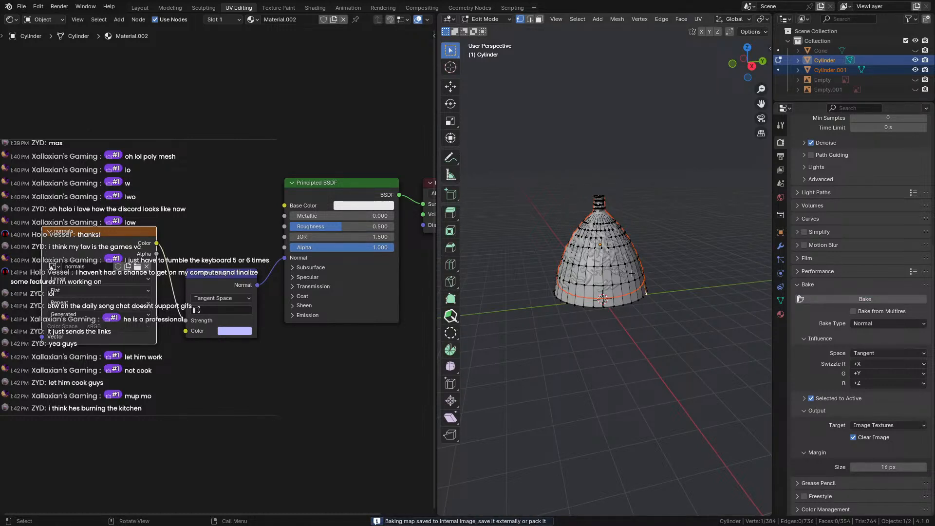
pyautogui.click(916, 70)
pyautogui.scroll(6, 600, 294)
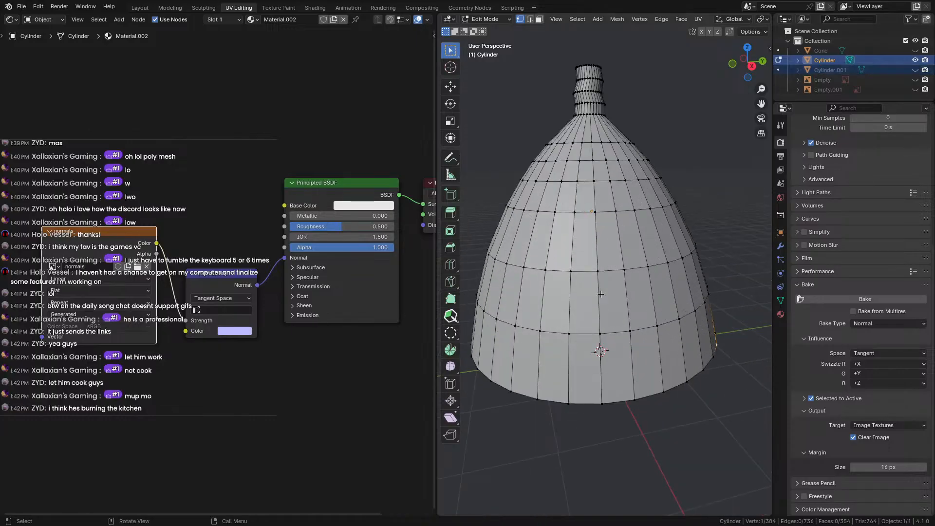
pyautogui.scroll(2, 601, 295)
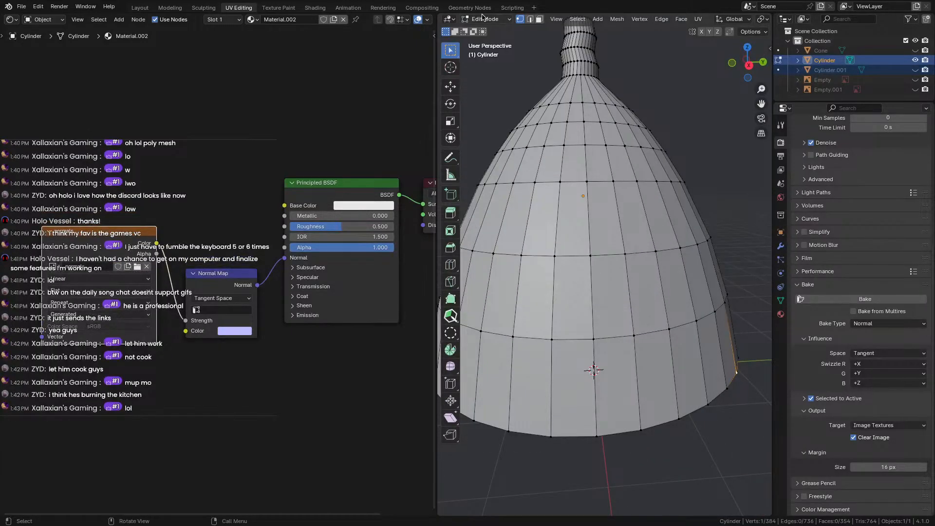
# Check the hat under material shading in the Modeling workspace, then return to UV Editing.
pyautogui.click(170, 7)
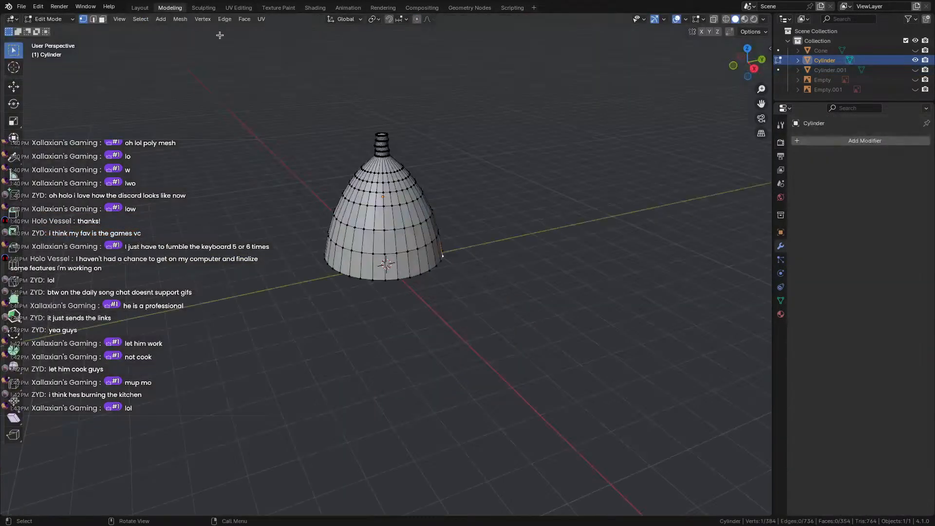
pyautogui.click(754, 19)
pyautogui.click(763, 19)
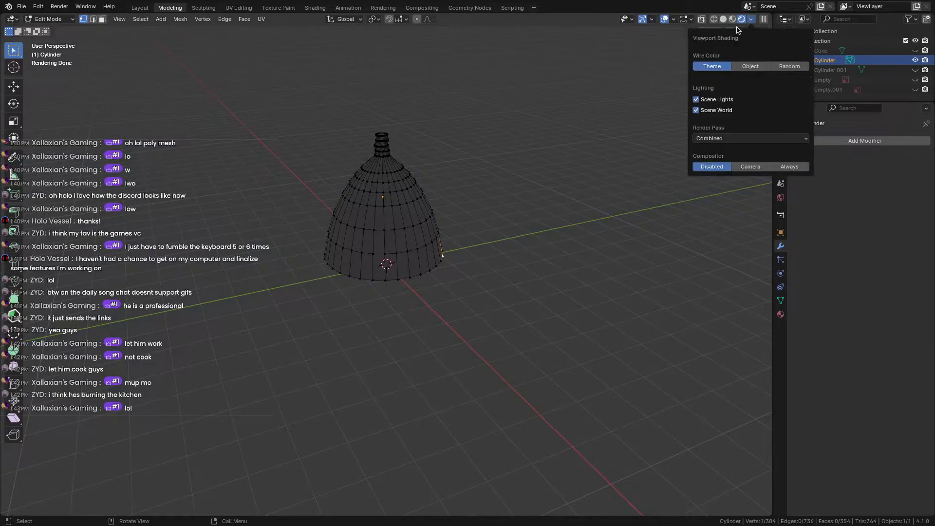
pyautogui.click(744, 19)
pyautogui.scroll(4, 463, 222)
pyautogui.scroll(-1, 508, 310)
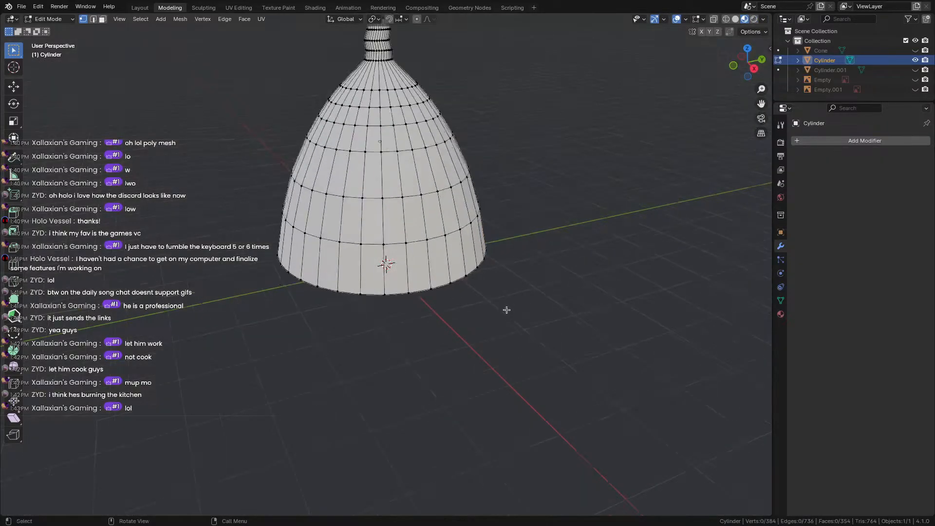
pyautogui.moveTo(507, 310); pyautogui.dragTo(422, 235, button='middle')
pyautogui.press('a')
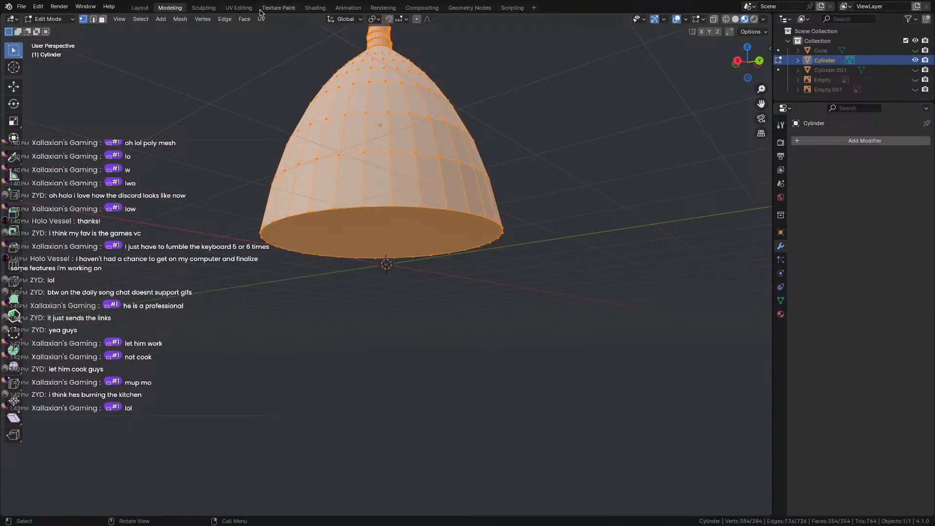
pyautogui.click(239, 8)
# Load the baked 'normals' image into the Image Texture node.
pyautogui.click(53, 267)
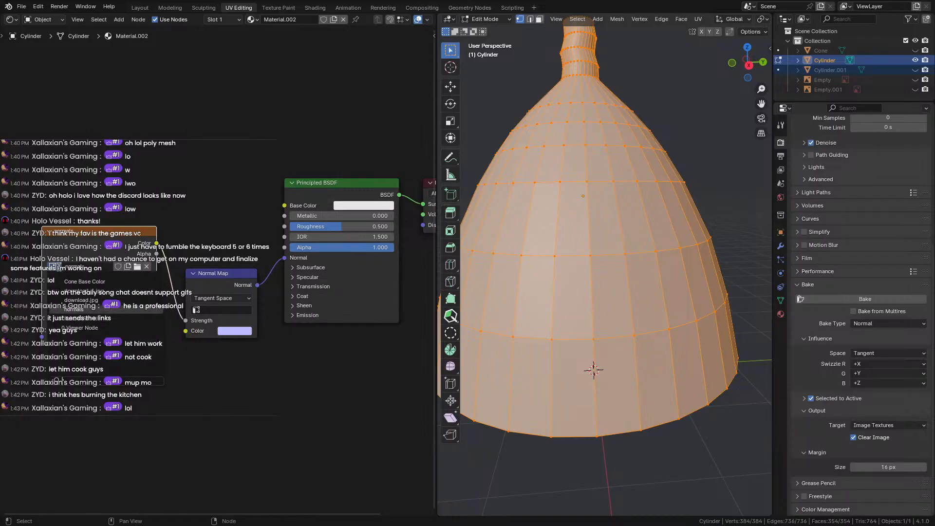
pyautogui.click(73, 310)
pyautogui.scroll(-5, 566, 344)
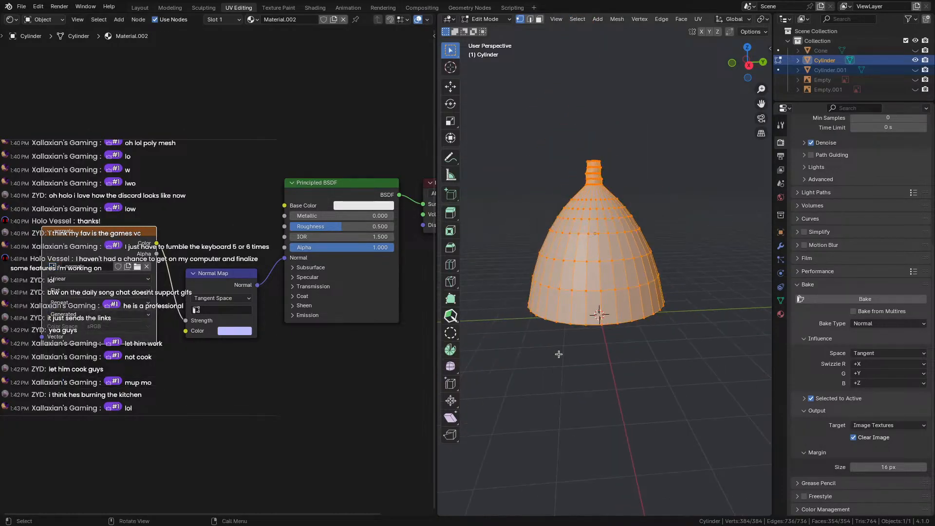
pyautogui.scroll(6, 575, 347)
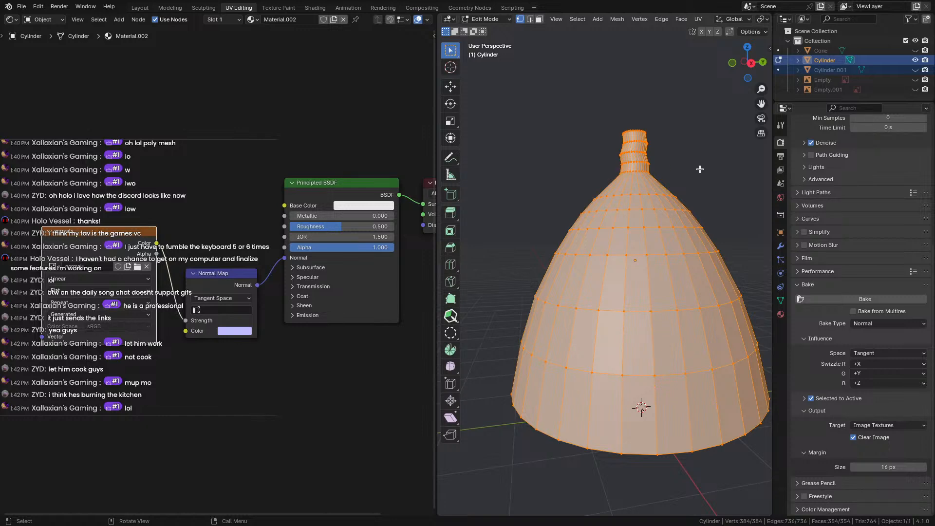
pyautogui.scroll(-5, 700, 169)
# Set the Principled BSDF Base Color to pink and switch to Layout in Object Mode.
pyautogui.click(660, 215)
pyautogui.moveTo(677, 194); pyautogui.dragTo(552, 214, button='middle')
pyautogui.scroll(5, 667, 192)
pyautogui.scroll(-2, 553, 214)
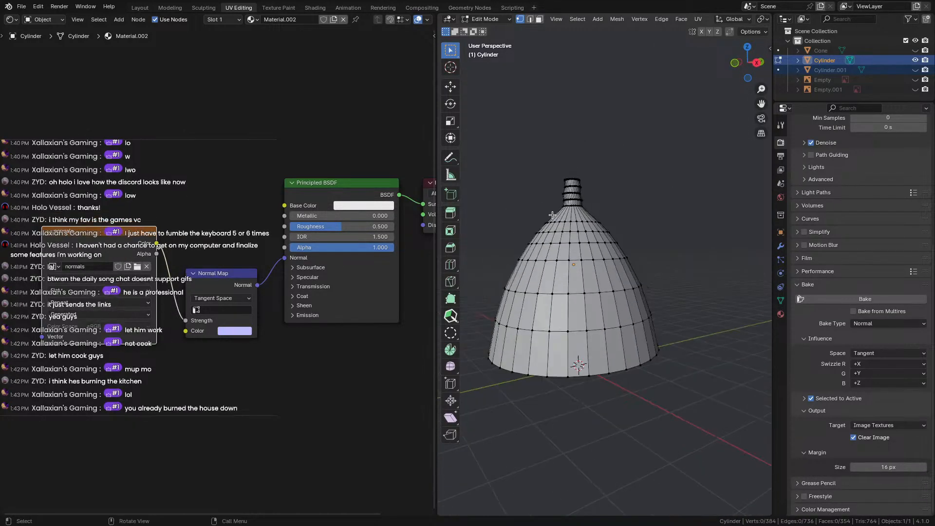
pyautogui.moveTo(242, 269); pyautogui.dragTo(241, 257)
pyautogui.click(363, 205)
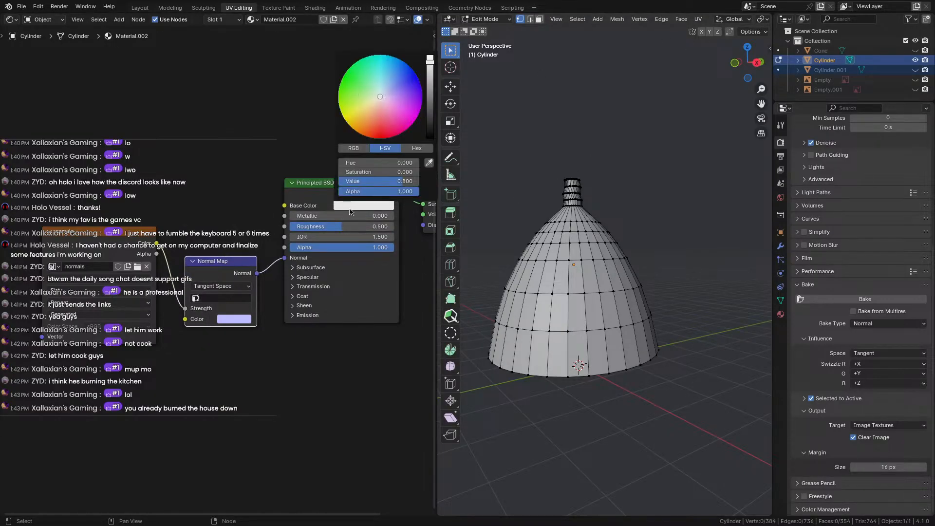
pyautogui.moveTo(381, 97); pyautogui.dragTo(394, 116)
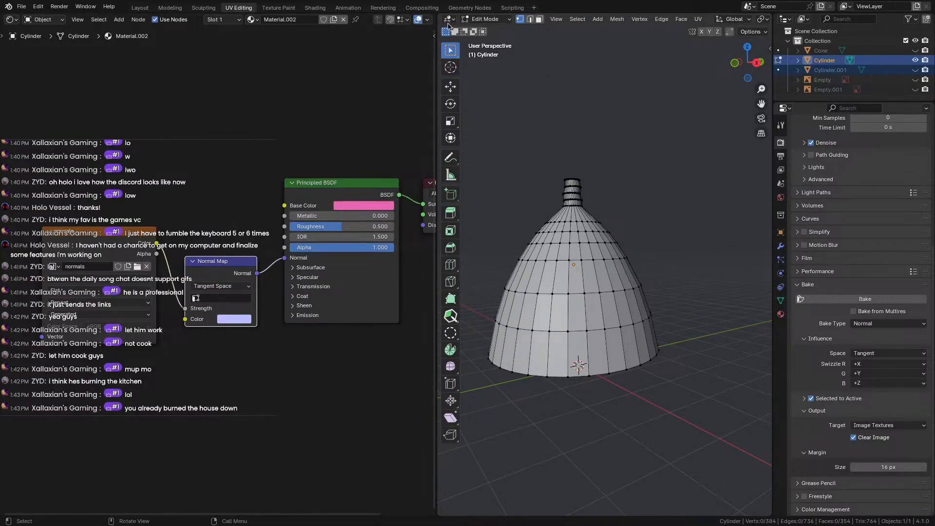
pyautogui.click(139, 7)
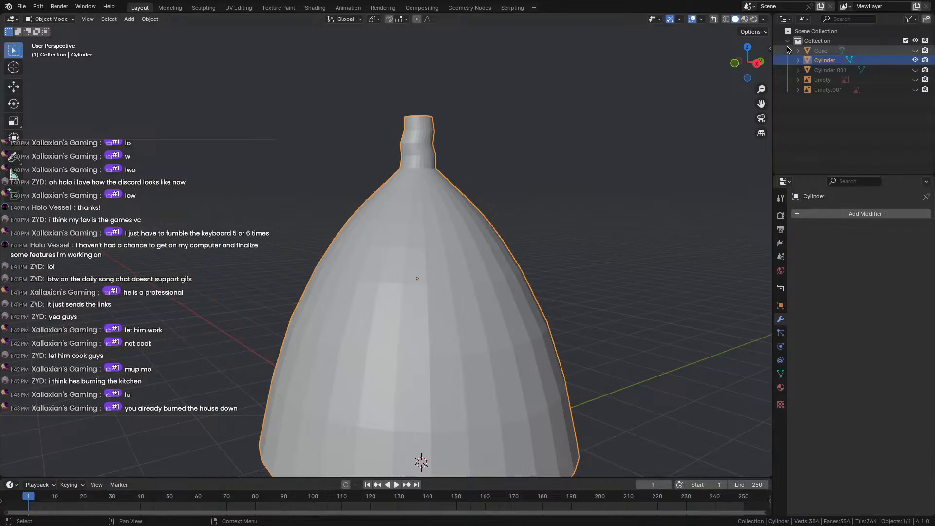
# Preview the pink material in the viewport and reselect the cylinder.
pyautogui.click(744, 20)
pyautogui.scroll(-3, 585, 210)
pyautogui.moveTo(564, 240); pyautogui.dragTo(541, 285, button='middle')
pyautogui.click(528, 290)
pyautogui.click(471, 294)
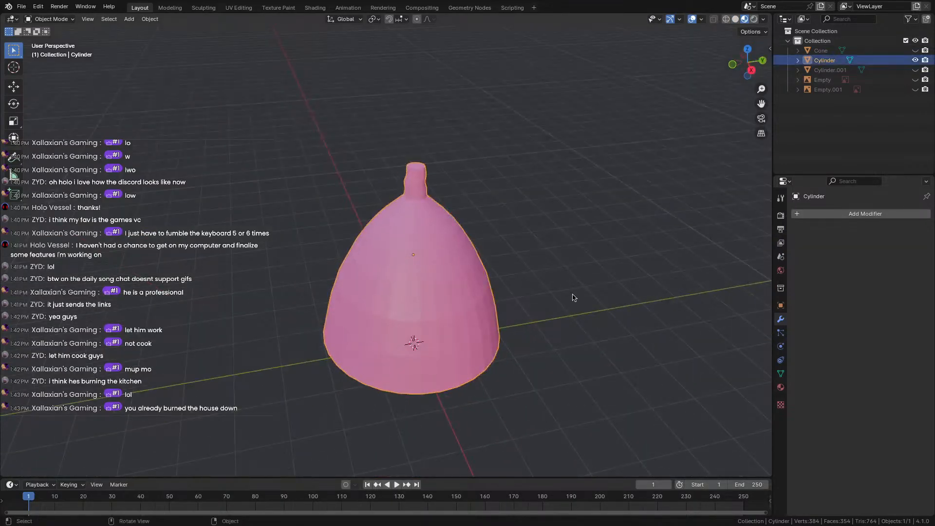
# In the Material tab, expand the Normal Map input and confirm it uses the 'normals' image.
pyautogui.click(781, 387)
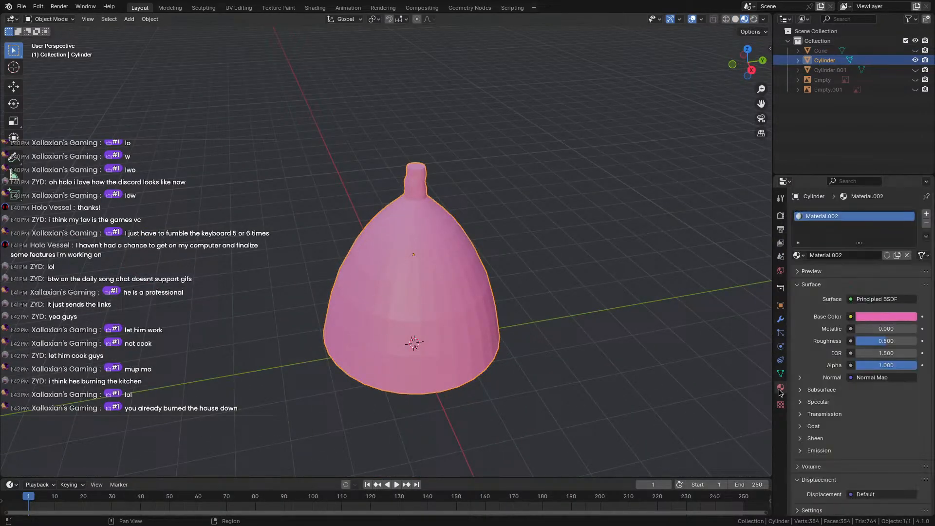
pyautogui.click(852, 378)
pyautogui.click(870, 379)
pyautogui.click(799, 378)
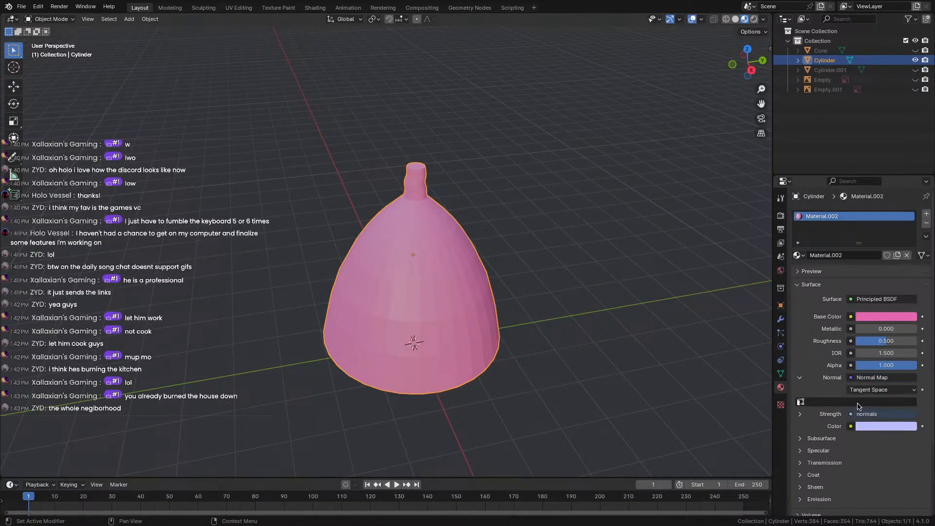
pyautogui.scroll(-1, 860, 408)
pyautogui.click(872, 396)
pyautogui.click(872, 396)
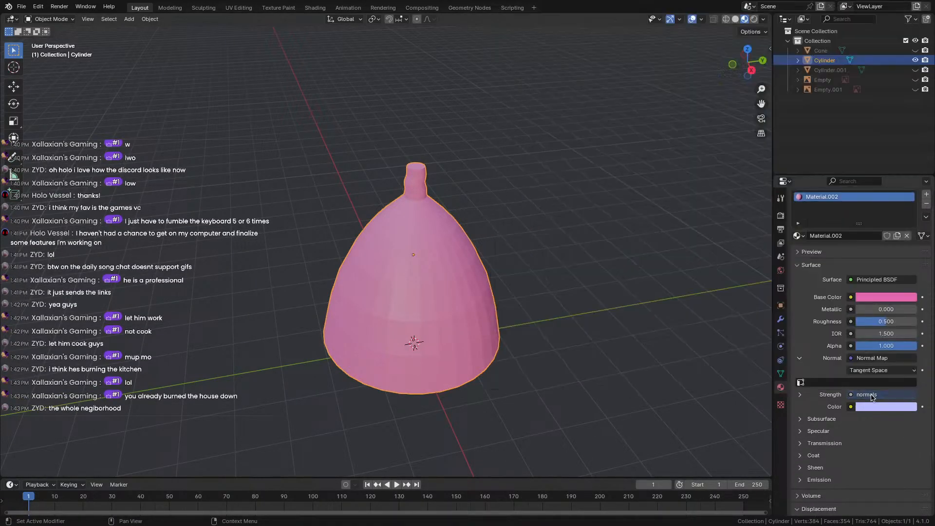
pyautogui.click(800, 395)
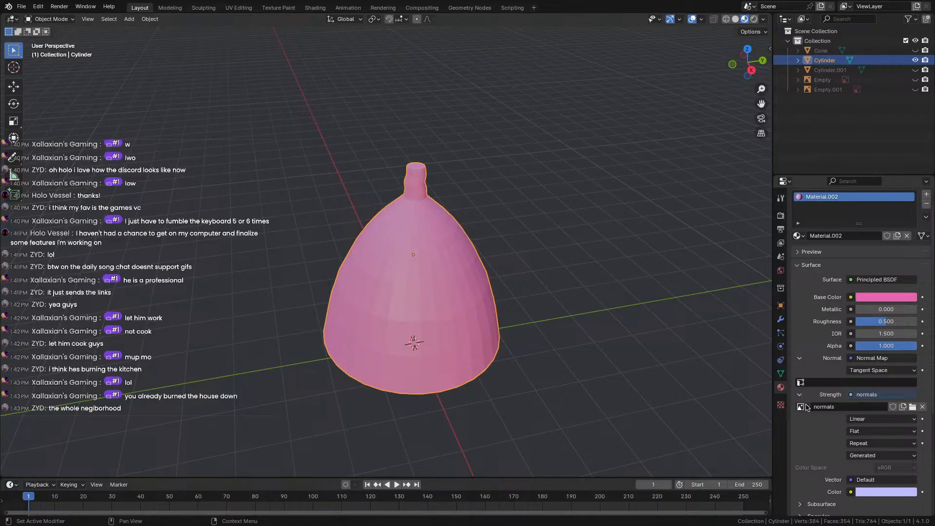
pyautogui.click(803, 408)
pyautogui.click(832, 320)
# Darken the Base Color to a Value of 0.102.
pyautogui.scroll(-3, 828, 341)
pyautogui.moveTo(490, 317); pyautogui.dragTo(439, 278, button='middle')
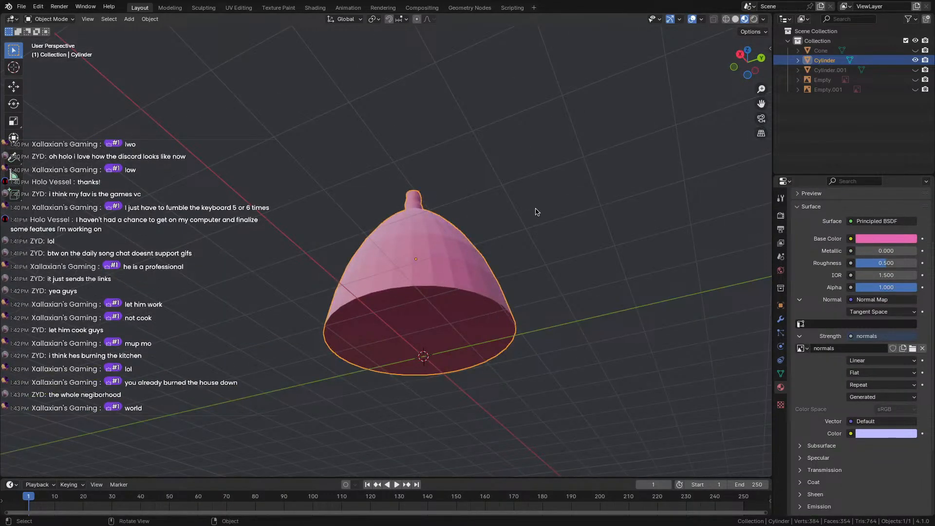
pyautogui.moveTo(535, 208); pyautogui.dragTo(608, 295, button='middle')
pyautogui.click(608, 295)
pyautogui.scroll(4, 490, 297)
pyautogui.click(490, 301)
pyautogui.scroll(-4, 426, 292)
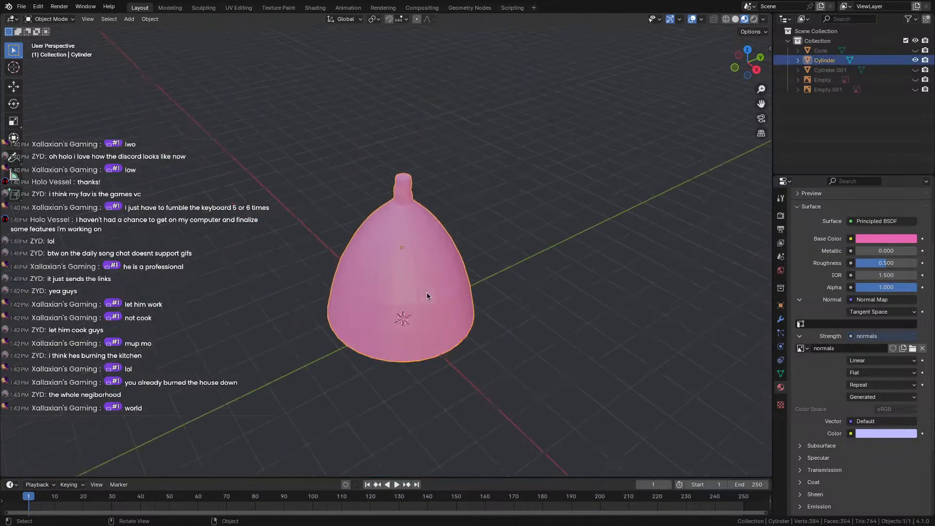
pyautogui.moveTo(426, 293); pyautogui.dragTo(622, 259, button='middle')
pyautogui.scroll(1, 622, 259)
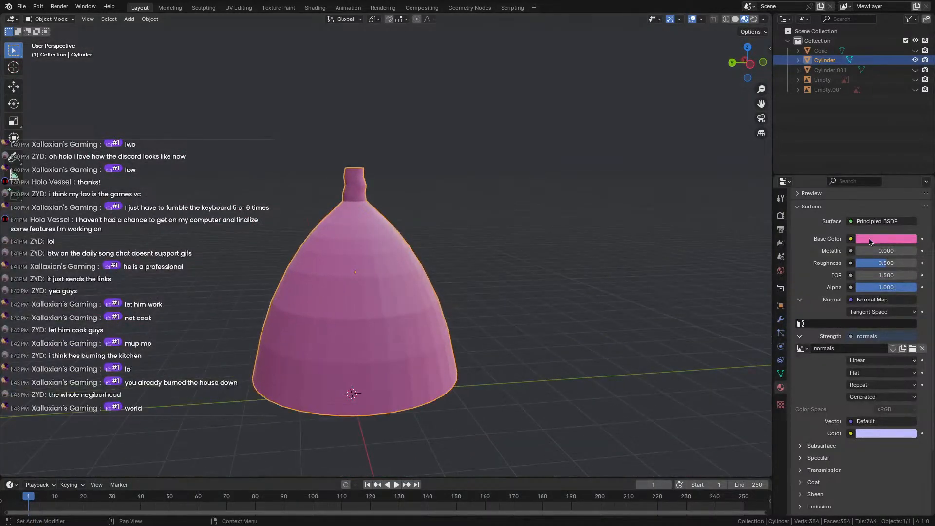
pyautogui.click(870, 239)
pyautogui.moveTo(906, 132)
pyautogui.mouseDown()
pyautogui.moveTo(906, 141)
pyautogui.moveTo(856, 128)
pyautogui.mouseUp()
# Shift the hat's base colour to a grey-green and inspect it from several angles.
pyautogui.click(590, 237)
pyautogui.scroll(-6, 443, 281)
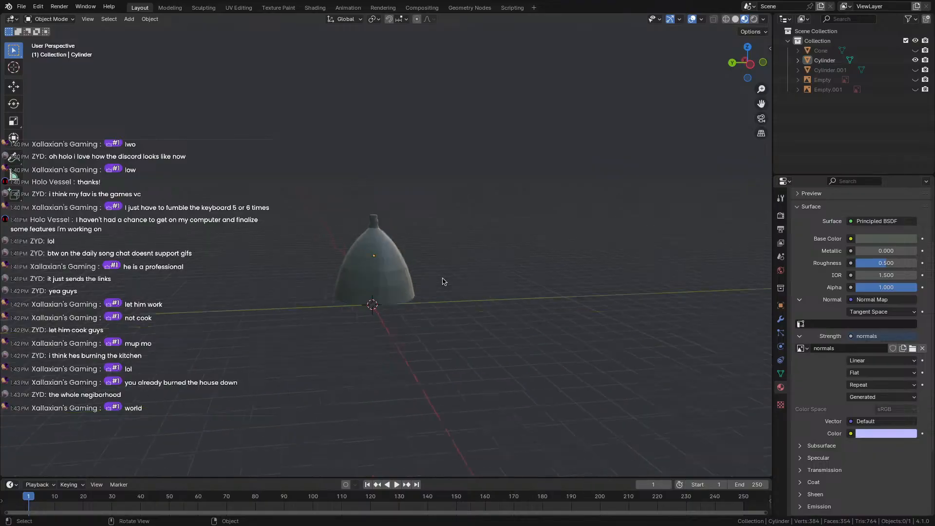
pyautogui.moveTo(442, 281); pyautogui.dragTo(374, 273, button='middle')
pyautogui.scroll(4, 429, 267)
pyautogui.scroll(5, 340, 265)
pyautogui.scroll(-2, 326, 277)
pyautogui.scroll(7, 373, 273)
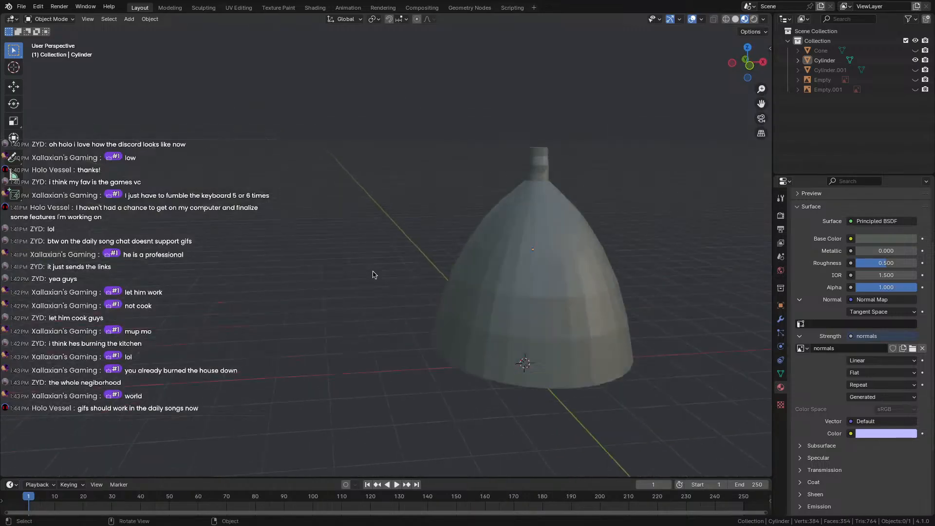
pyautogui.moveTo(607, 308); pyautogui.dragTo(522, 293, button='middle')
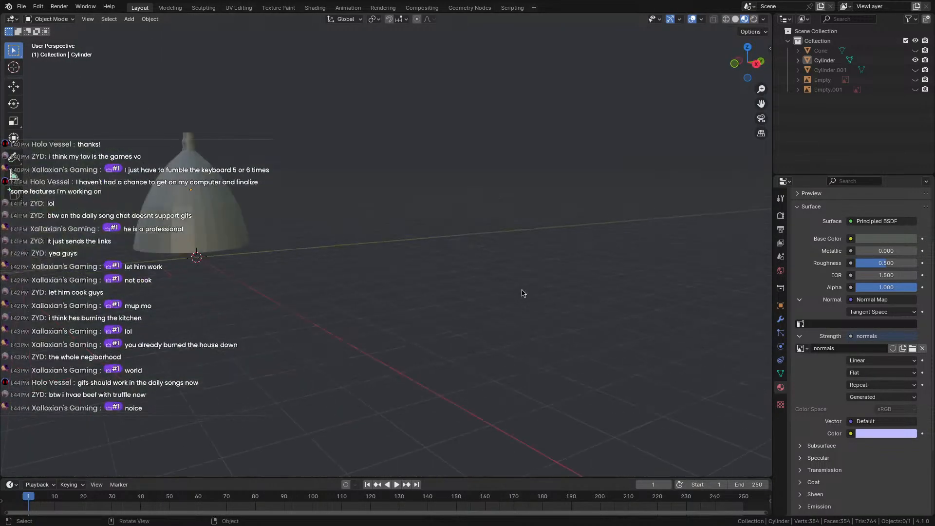
pyautogui.moveTo(319, 285); pyautogui.dragTo(415, 297, button='middle')
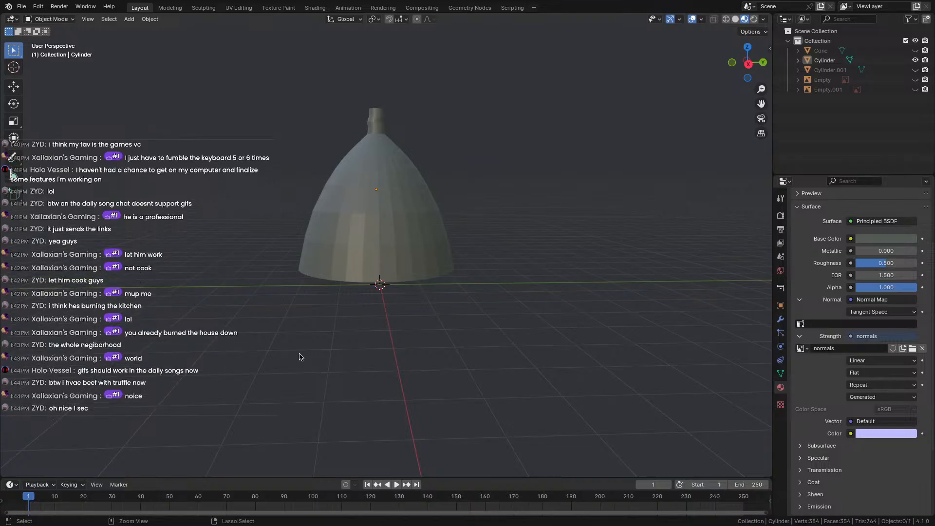
# Assign UVMap to the Normal Map's UV field.
pyautogui.hotkey('ctrl', 'Left')
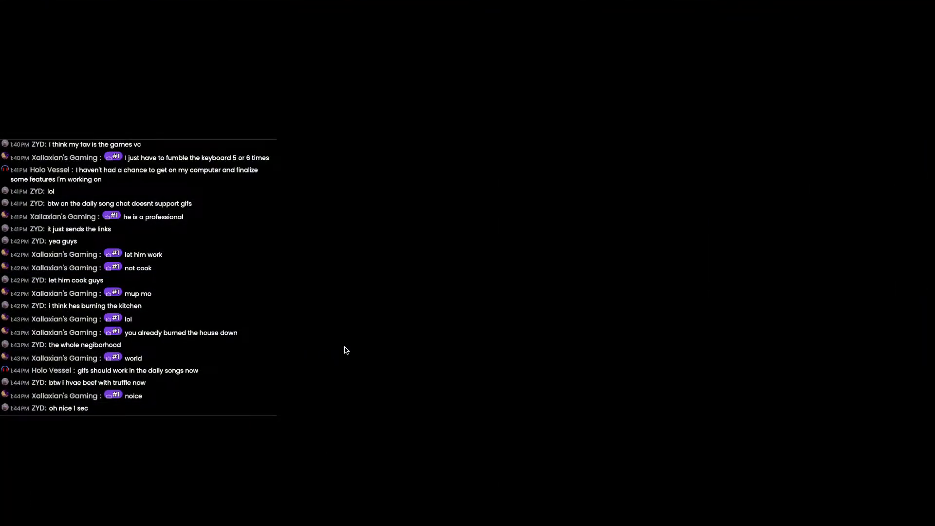
pyautogui.hotkey('ctrl', 'Right')
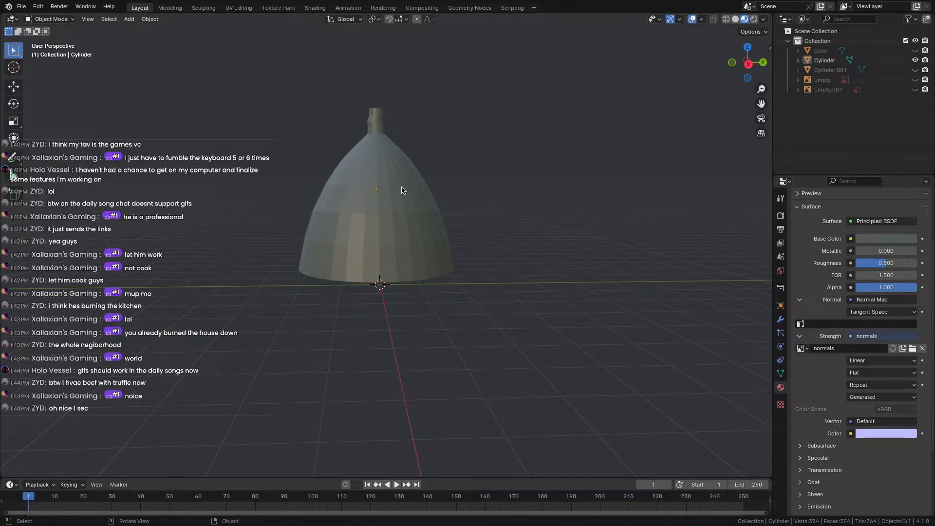
pyautogui.moveTo(403, 190); pyautogui.dragTo(489, 189, button='middle')
pyautogui.click(823, 324)
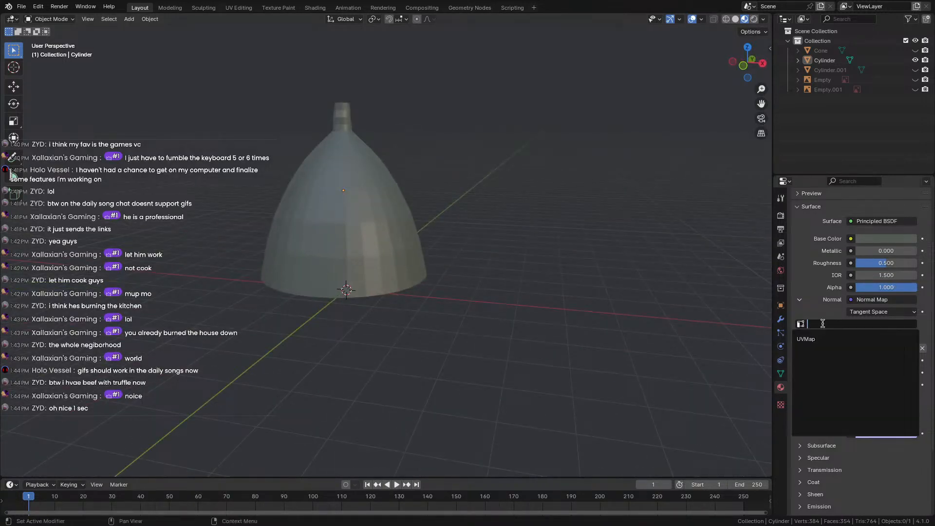
pyautogui.click(819, 338)
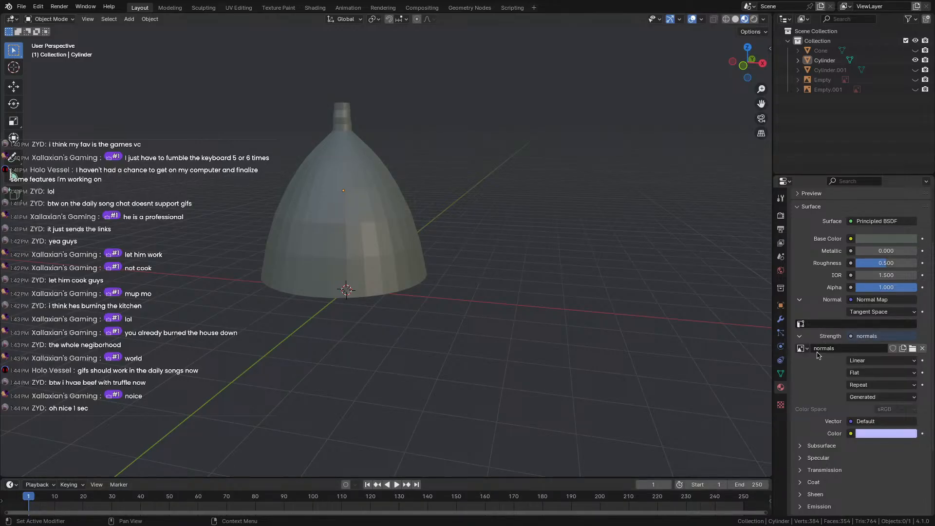
# Check the images available for the normals texture, then go to the UV Editing workspace.
pyautogui.click(801, 348)
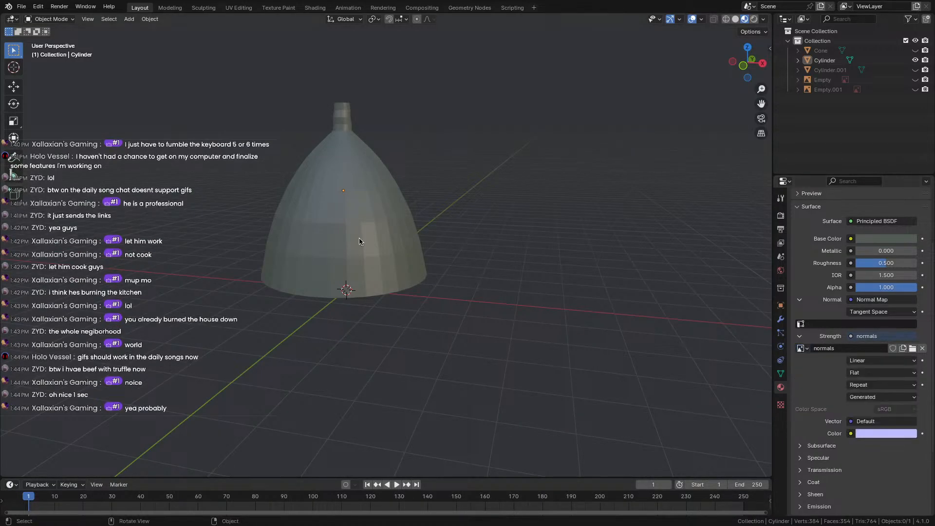
pyautogui.scroll(-5, 359, 241)
pyautogui.moveTo(360, 242); pyautogui.dragTo(488, 242, button='middle')
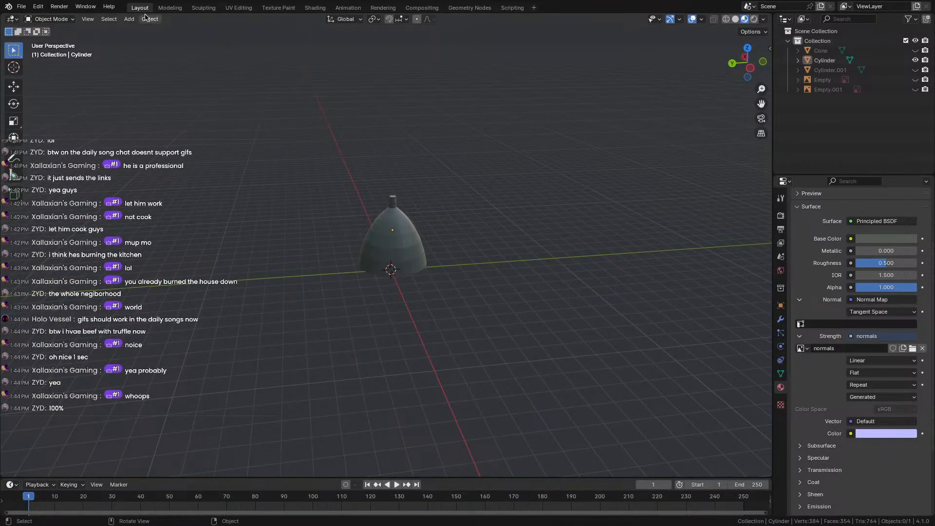
pyautogui.click(246, 11)
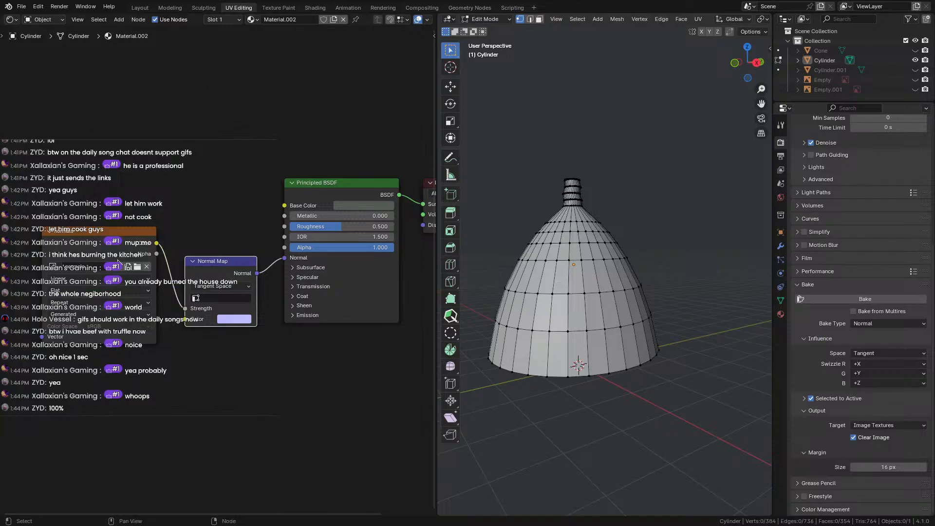
# Check the texture node's image list and the cylinder's material slots, keeping the normals image.
pyautogui.click(54, 267)
pyautogui.click(56, 266)
pyautogui.hotkey('ctrl', 'Left')
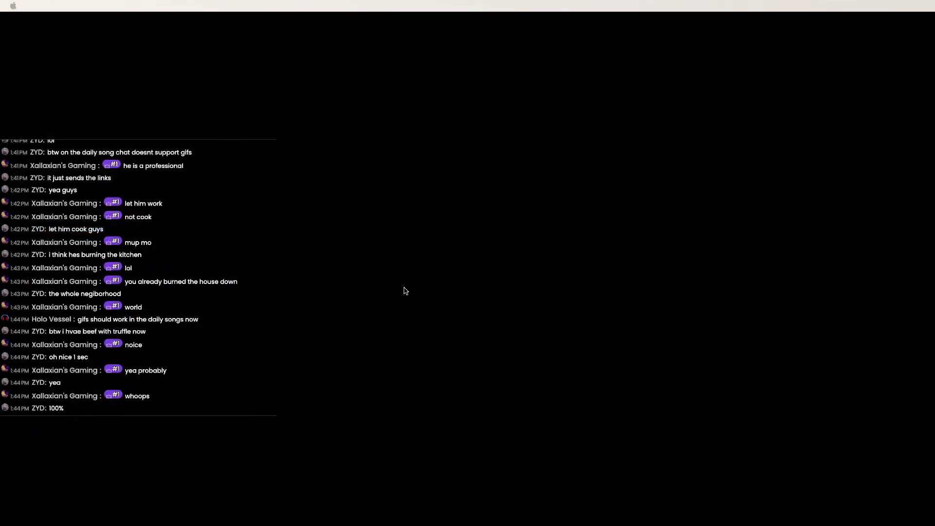
pyautogui.hotkey('ctrl', 'Right')
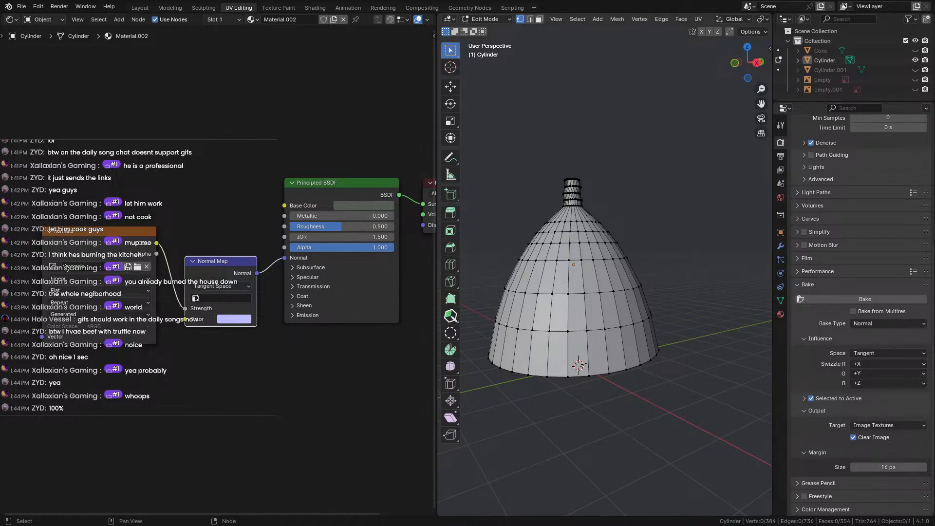
pyautogui.click(54, 267)
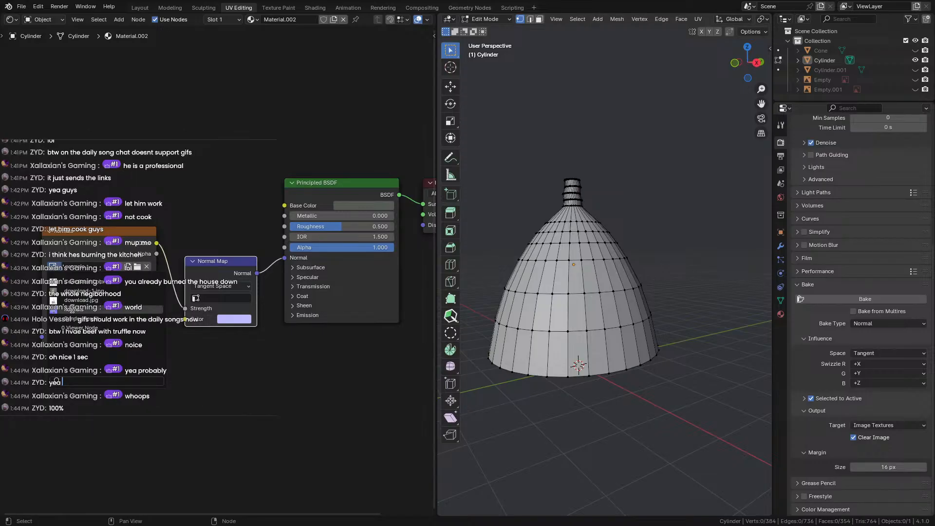
pyautogui.click(72, 309)
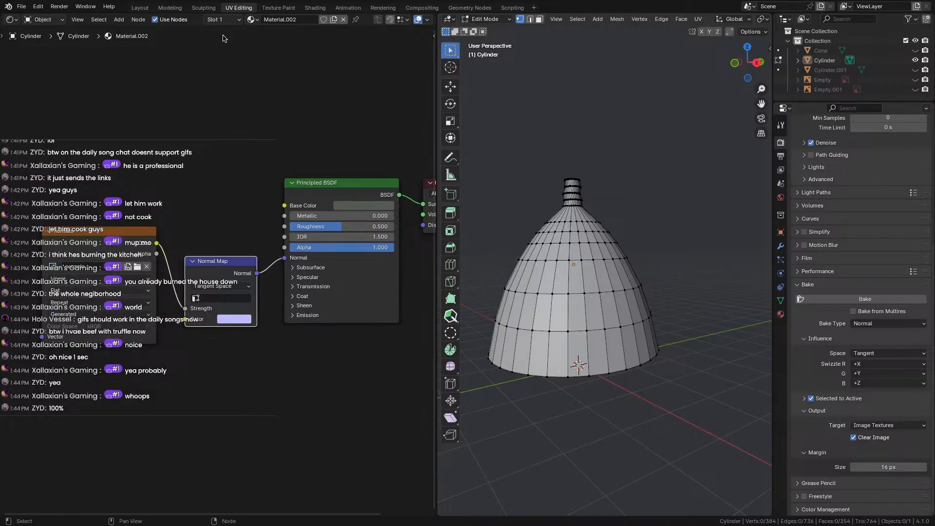
pyautogui.click(257, 21)
pyautogui.click(251, 21)
pyautogui.click(234, 21)
pyautogui.click(234, 21)
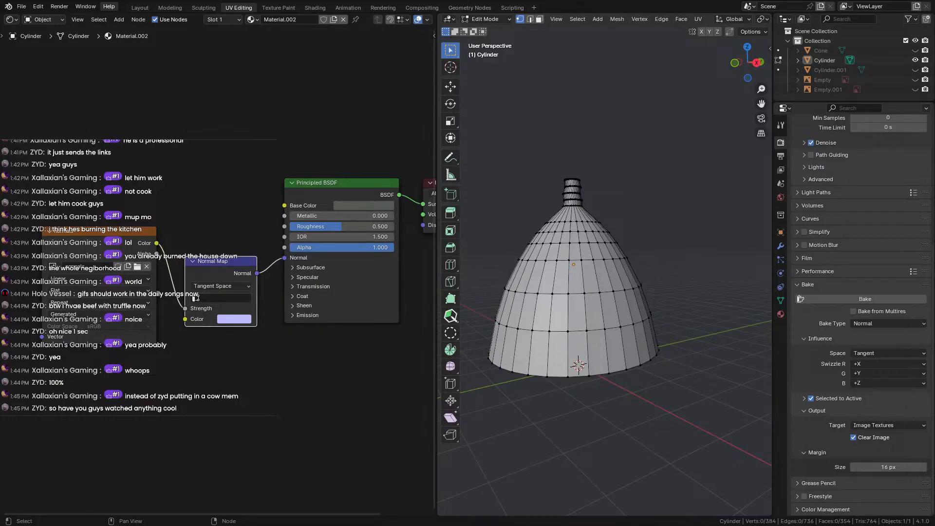
# Pan the node editor and move the normals Image Texture node left and down.
pyautogui.moveTo(146, 127); pyautogui.dragTo(214, 129, button='middle')
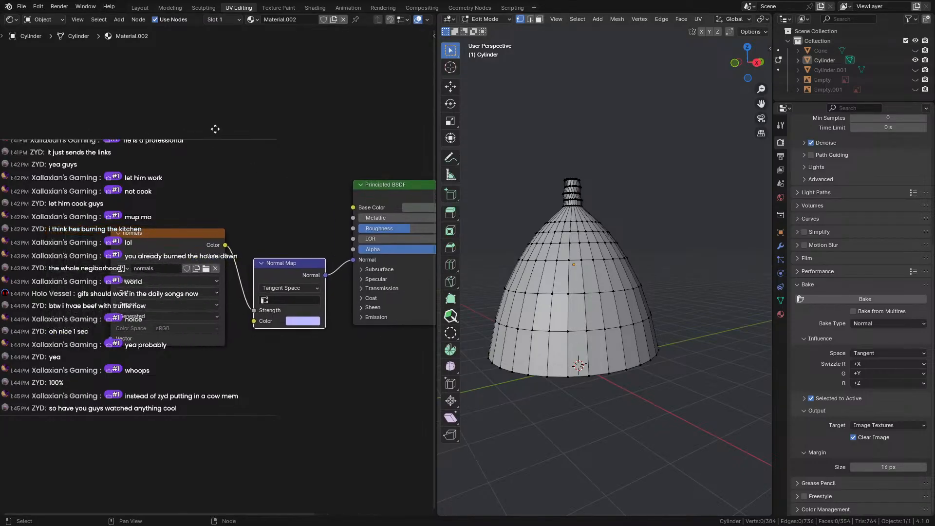
pyautogui.scroll(-1, 203, 263)
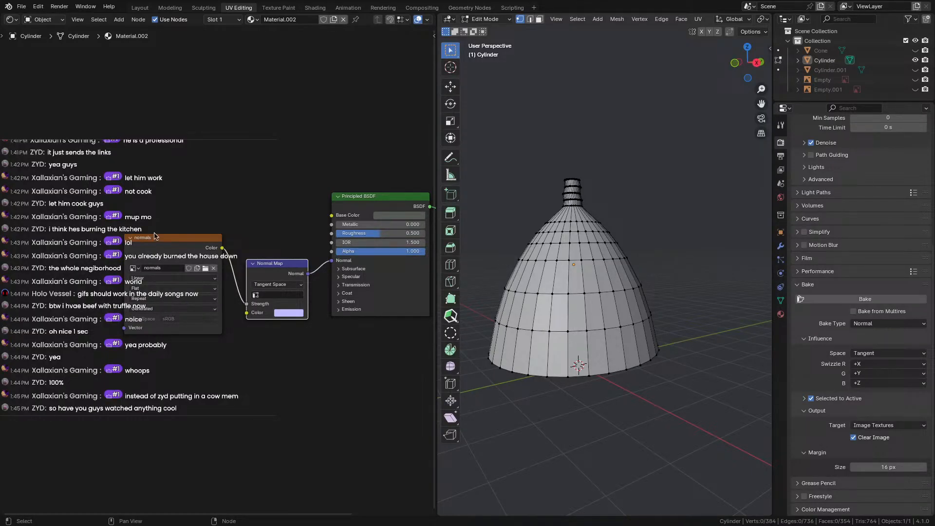
pyautogui.moveTo(158, 238); pyautogui.dragTo(137, 249)
pyautogui.scroll(3, 121, 322)
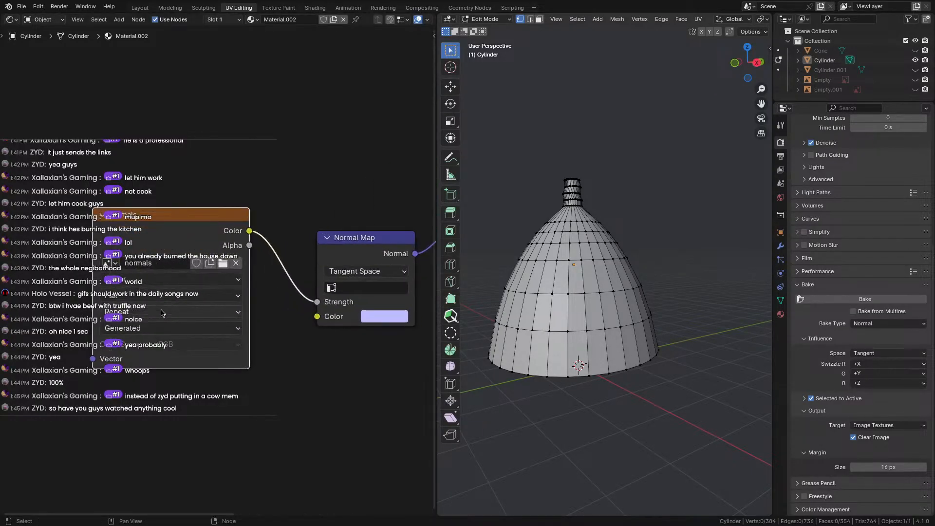
pyautogui.scroll(-2, 213, 299)
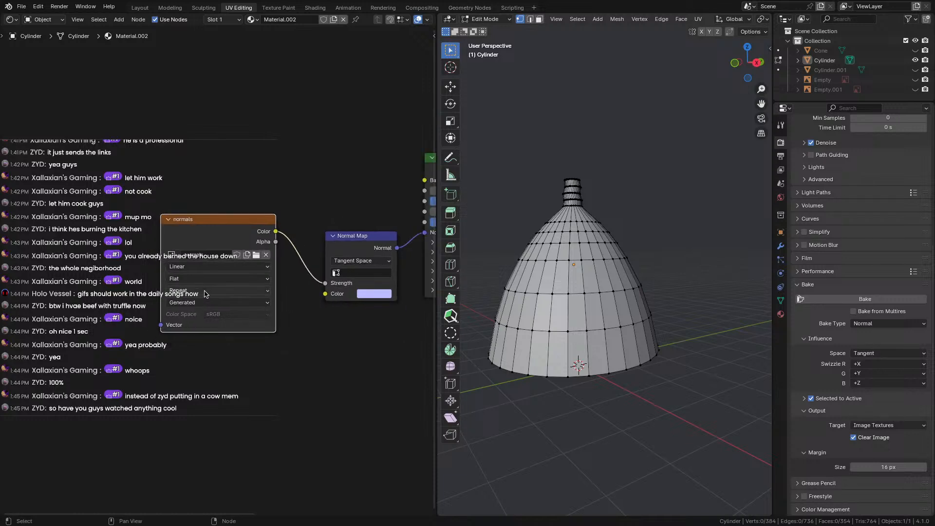
# Review the image node's interpolation, projection and source options, keeping Linear and Flat.
pyautogui.click(196, 270)
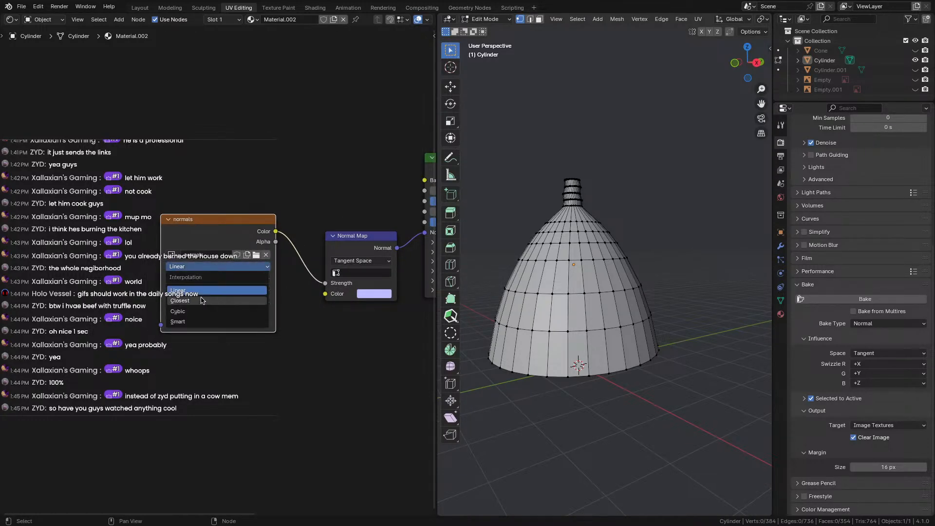
pyautogui.click(202, 292)
pyautogui.click(196, 283)
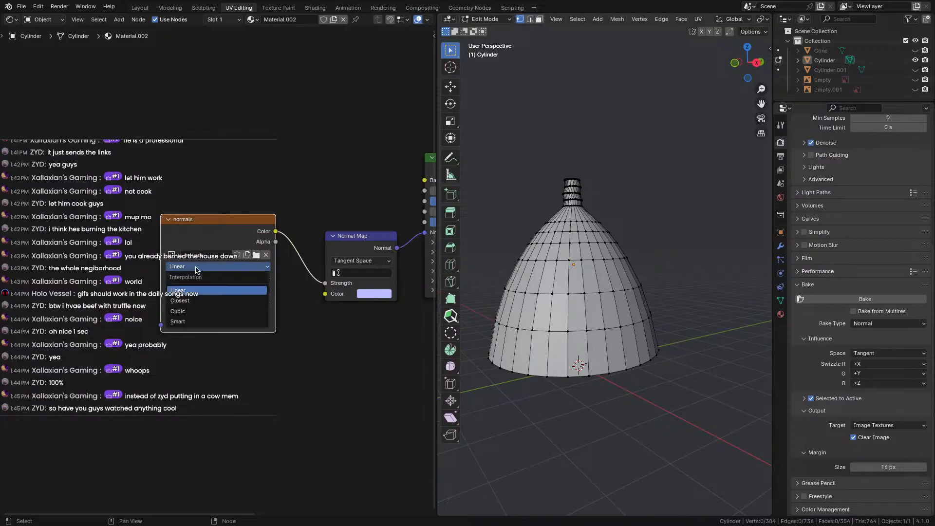
pyautogui.click(197, 281)
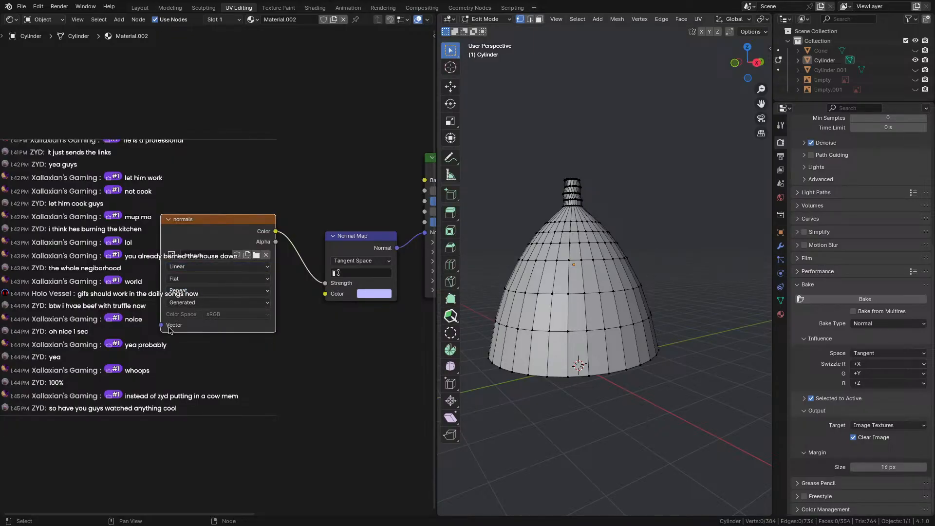
pyautogui.click(213, 306)
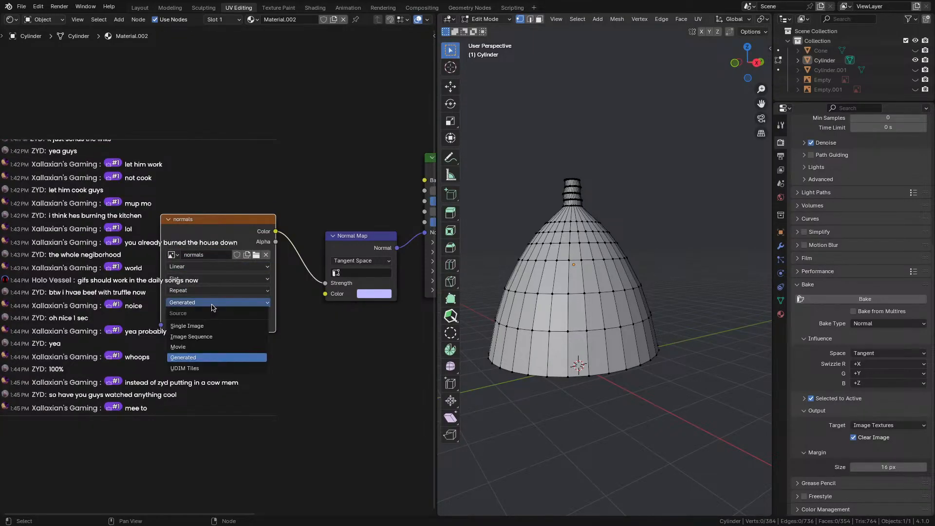
pyautogui.click(212, 306)
pyautogui.click(200, 292)
pyautogui.click(200, 292)
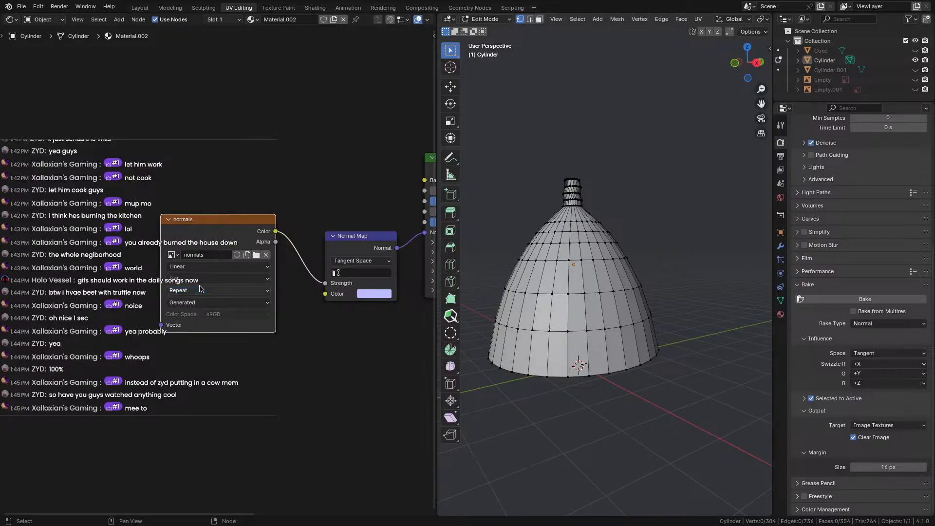
pyautogui.click(199, 282)
pyautogui.click(200, 269)
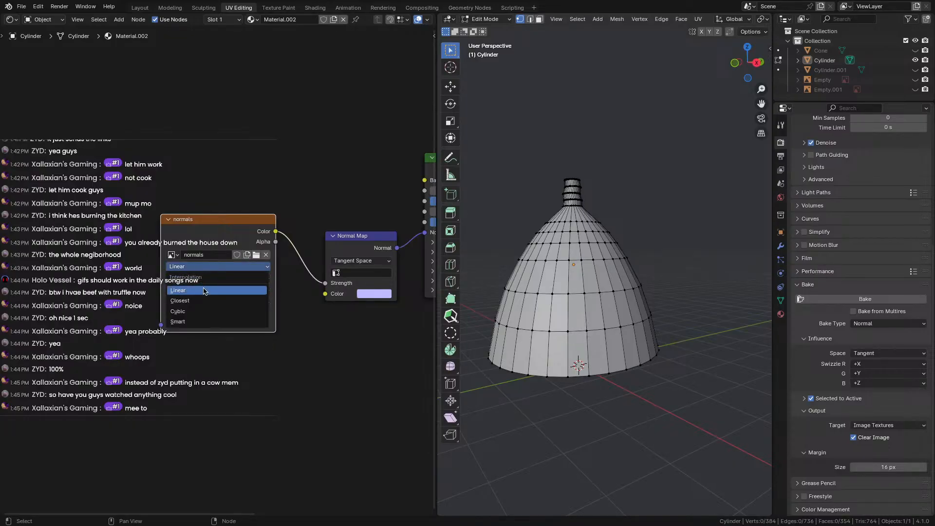
# Unlink the normals image from the node, then dismiss the image file browser without loading anything.
pyautogui.click(203, 290)
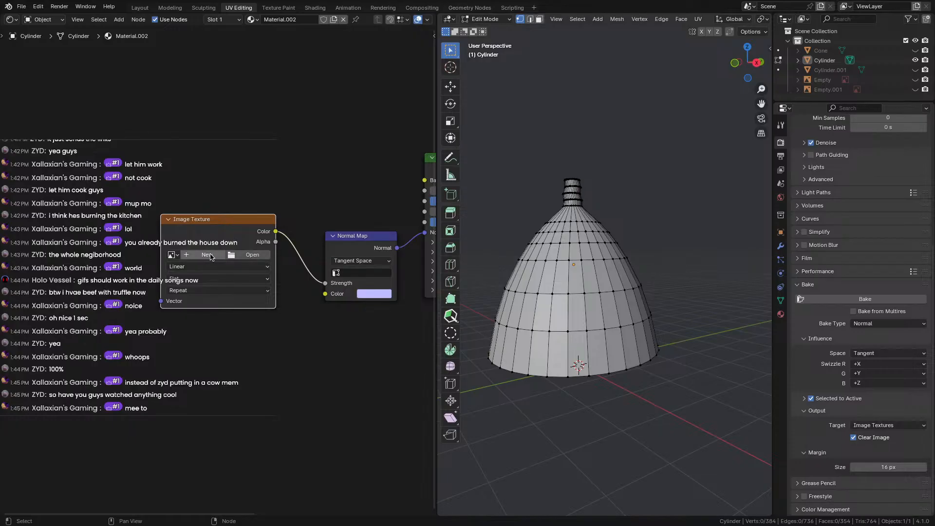
pyautogui.click(257, 255)
pyautogui.moveTo(300, 214); pyautogui.dragTo(281, 128)
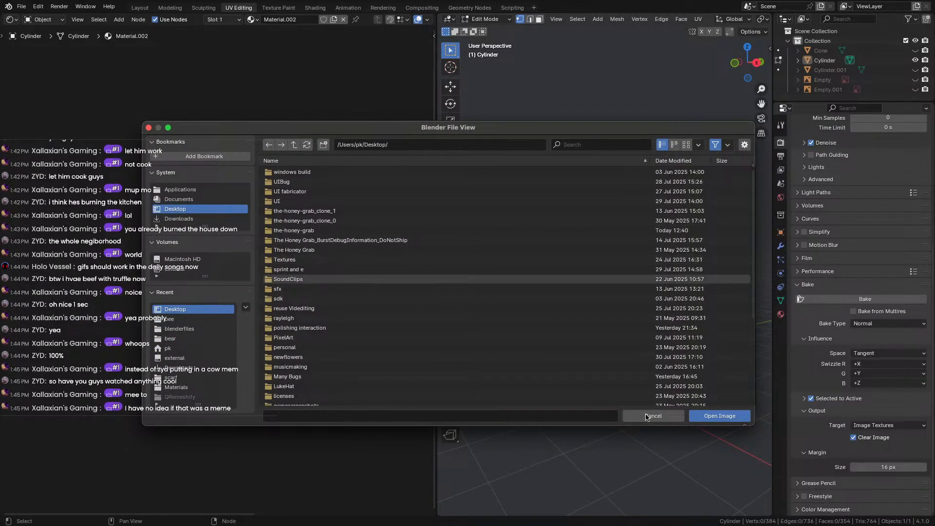
pyautogui.click(720, 415)
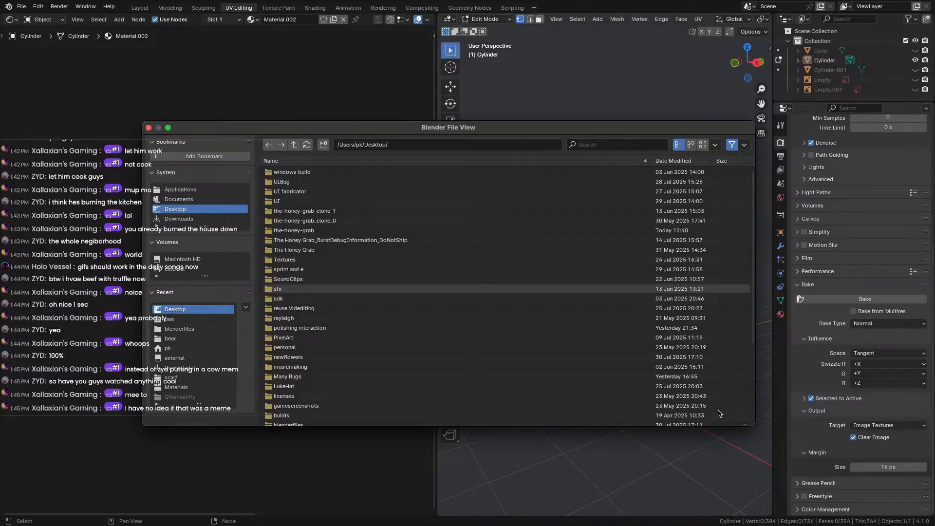
# Create a new Non-Color image named uvs2 and make Cylinder.001 visible again.
pyautogui.click(226, 254)
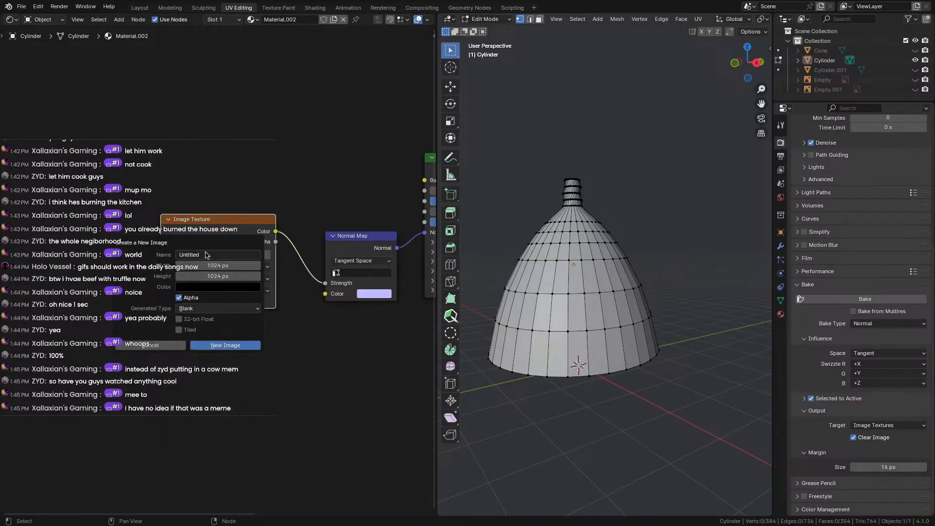
pyautogui.click(208, 254)
pyautogui.write('uvs2')
pyautogui.click(222, 345)
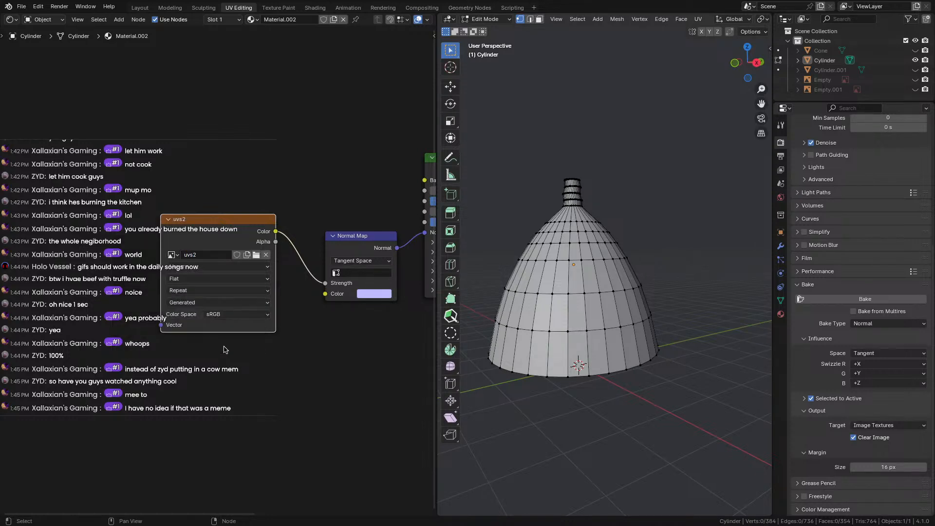
pyautogui.click(225, 314)
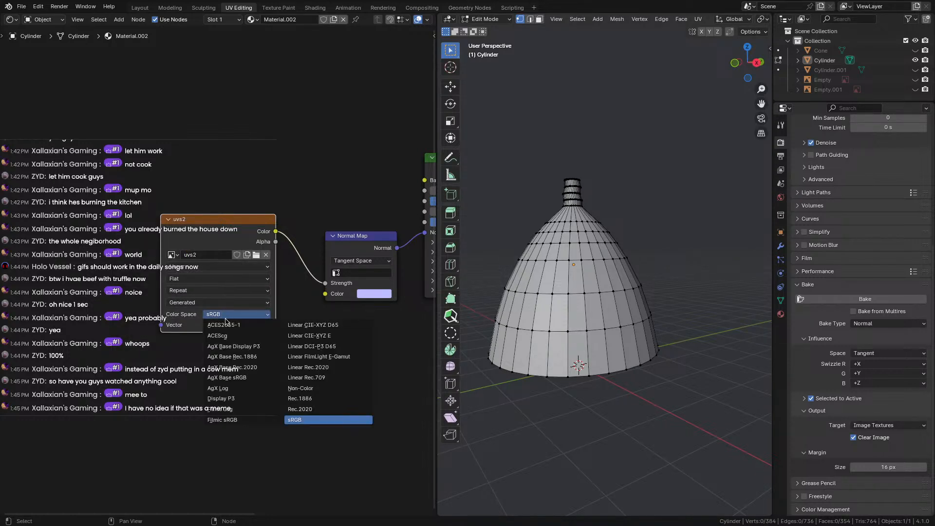
pyautogui.click(312, 388)
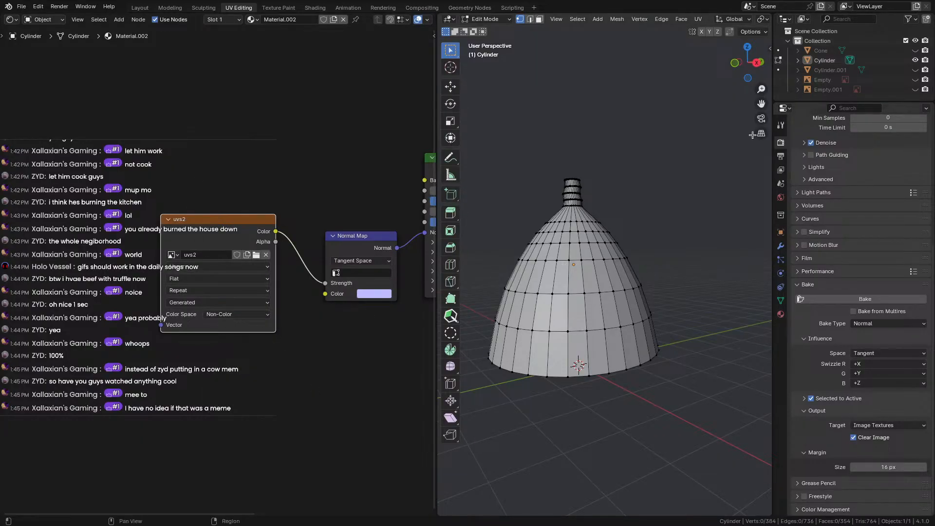
pyautogui.click(915, 70)
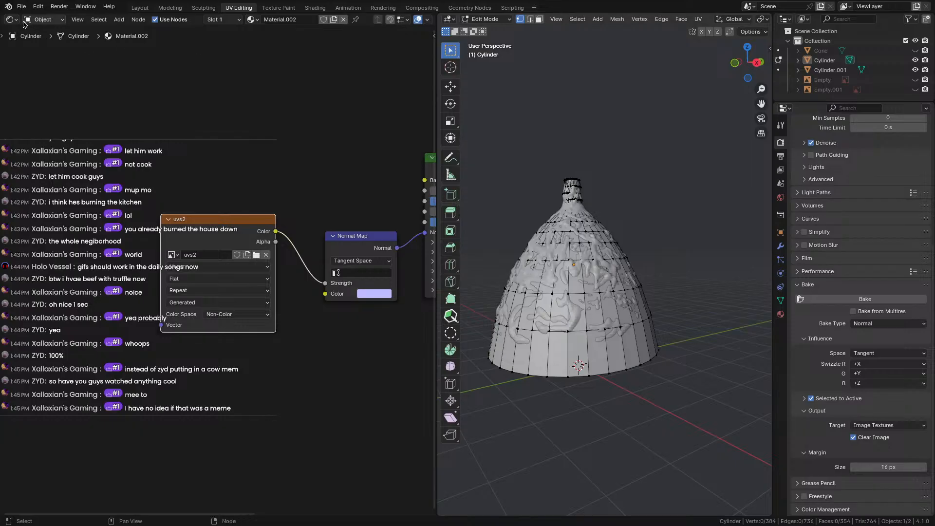
# In Object Mode, select Cylinder.001 and then Cylinder as the active bake target.
pyautogui.click(483, 20)
pyautogui.click(491, 30)
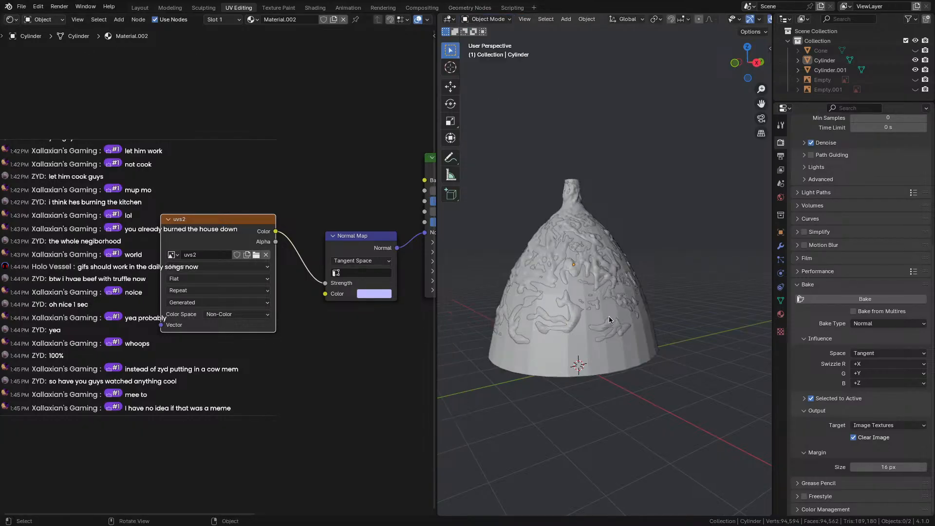
pyautogui.click(585, 298)
pyautogui.keyDown('shift'); pyautogui.click(573, 314); pyautogui.keyUp('shift')
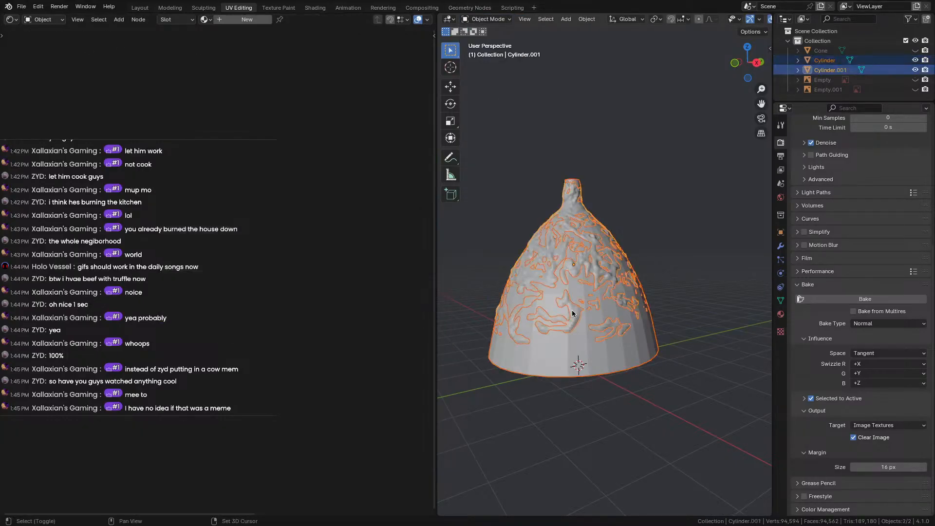
pyautogui.click(567, 403)
pyautogui.keyDown('shift'); pyautogui.click(574, 314); pyautogui.keyUp('shift')
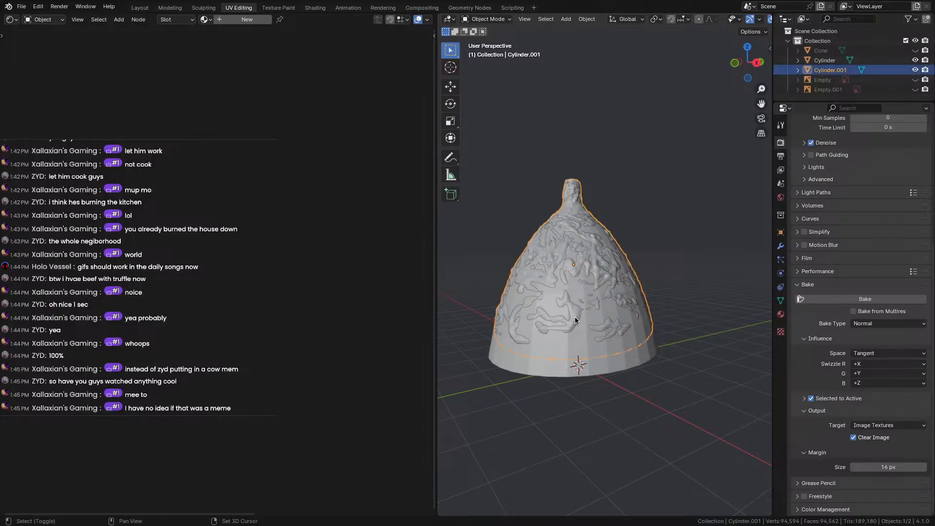
pyautogui.keyDown('shift'); pyautogui.click(575, 317); pyautogui.keyUp('shift')
pyautogui.keyDown('shift'); pyautogui.click(578, 311); pyautogui.keyUp('shift')
pyautogui.keyDown('shift'); pyautogui.click(577, 222); pyautogui.keyUp('shift')
pyautogui.keyDown('shift'); pyautogui.click(575, 182); pyautogui.keyUp('shift')
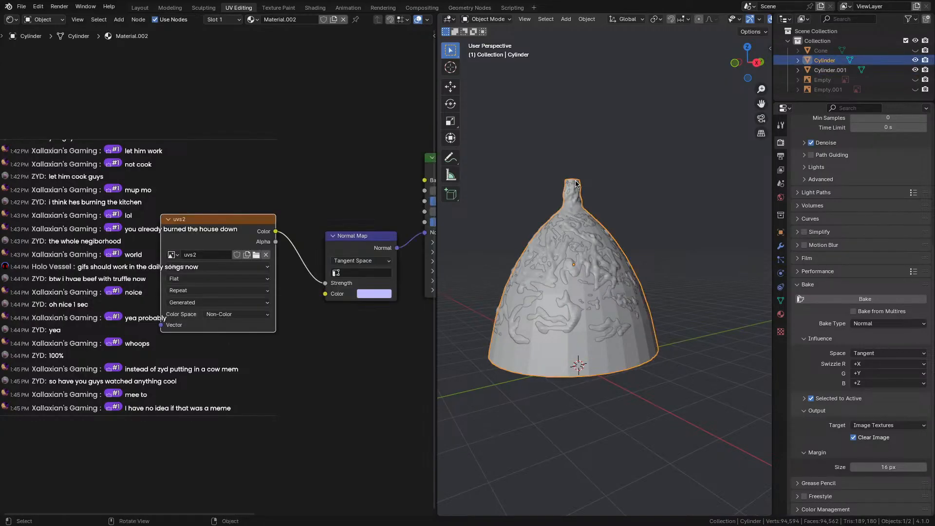
pyautogui.keyDown('ctrl'); pyautogui.click(828, 70); pyautogui.keyUp('ctrl')
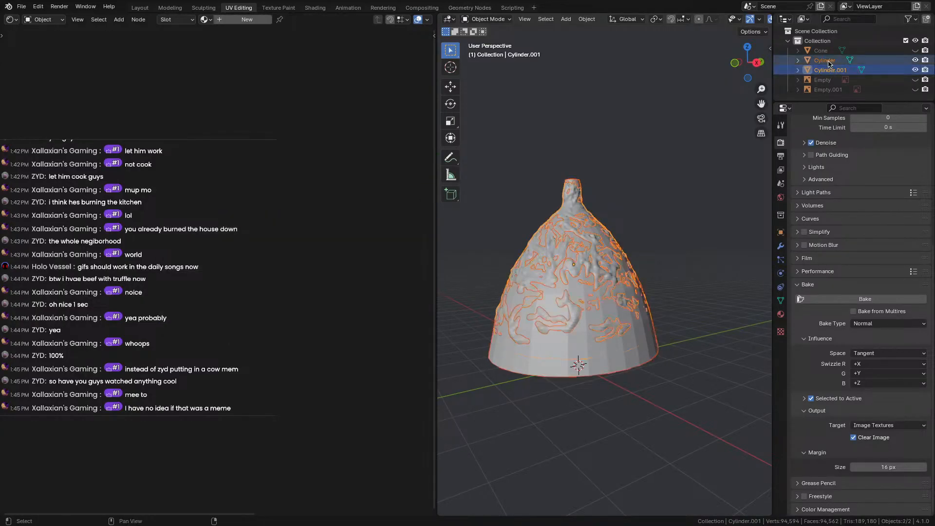
pyautogui.keyDown('ctrl'); pyautogui.click(825, 60); pyautogui.keyUp('ctrl')
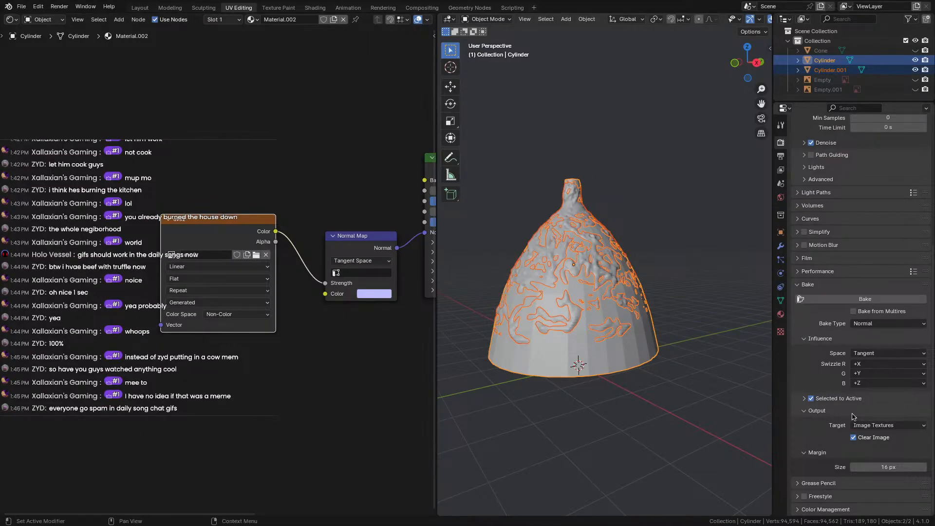
# Bake the sculpt's normals into uvs2, then hide Cylinder.001 in the Outliner.
pyautogui.click(838, 299)
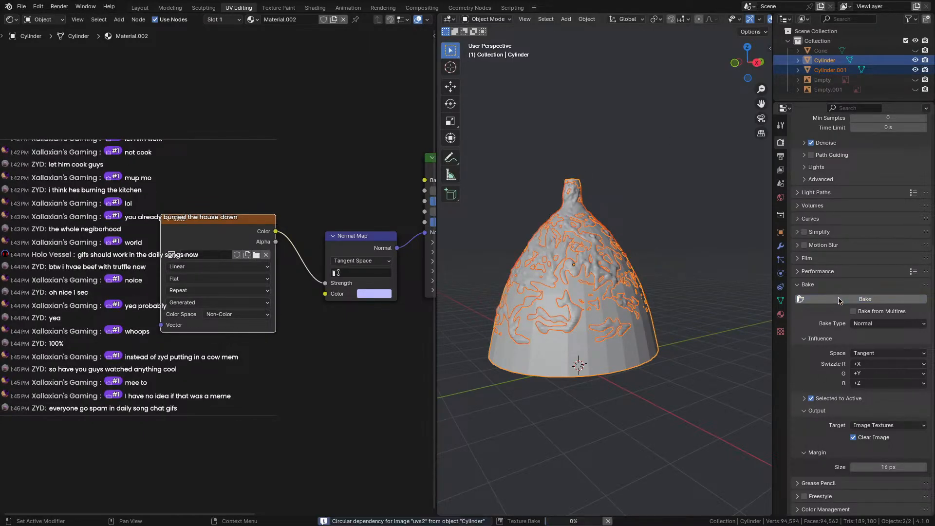
pyautogui.click(177, 254)
pyautogui.press('Escape')
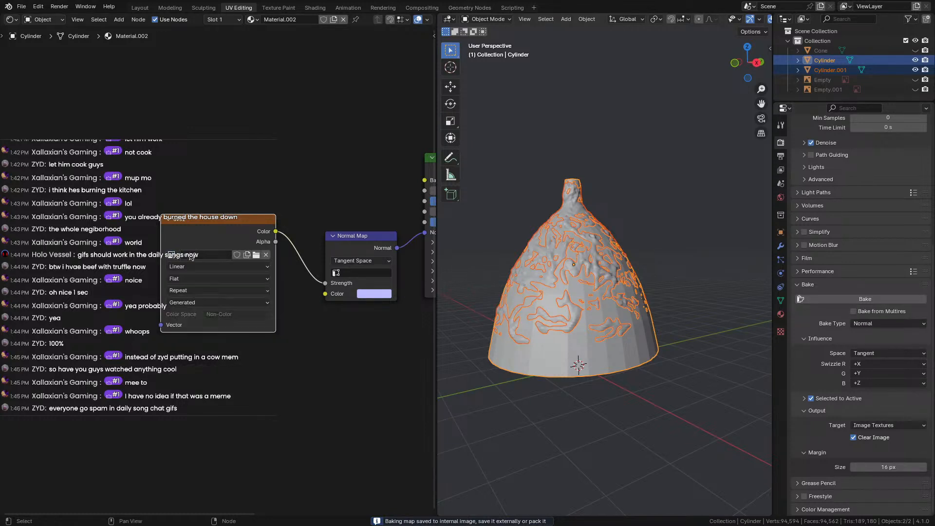
pyautogui.click(915, 70)
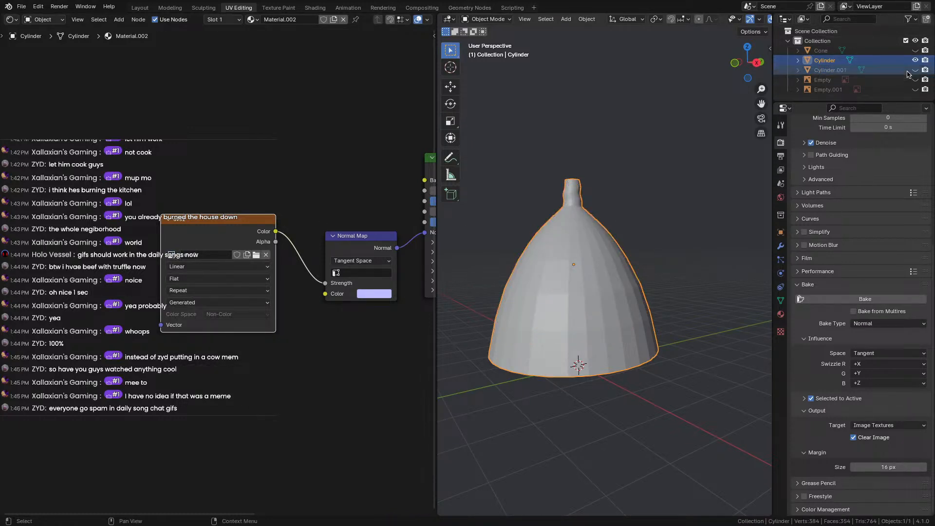
# Switch to the Layout workspace and orbit and zoom around the low-poly hat to inspect it.
pyautogui.click(141, 8)
pyautogui.scroll(5, 316, 146)
pyautogui.moveTo(312, 161); pyautogui.dragTo(331, 210, button='middle')
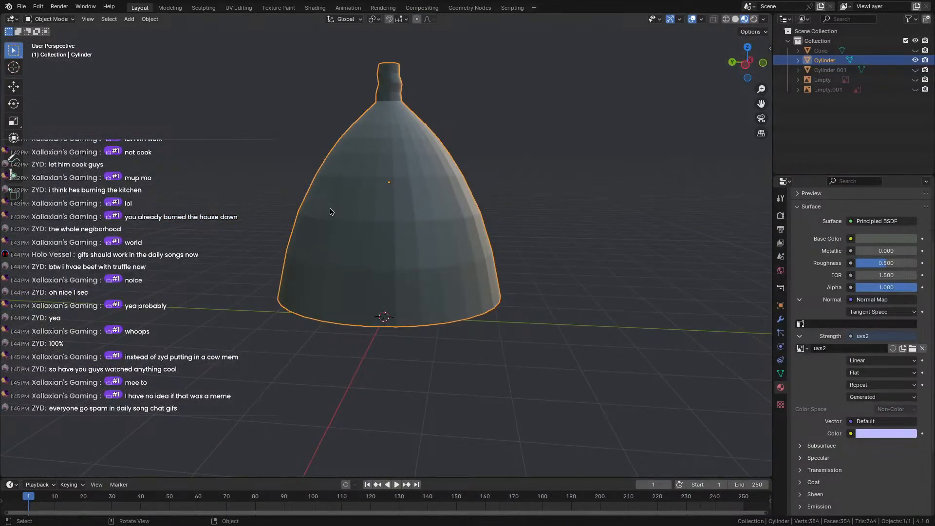
pyautogui.scroll(-3, 257, 265)
pyautogui.moveTo(257, 261); pyautogui.dragTo(521, 340, button='middle')
pyautogui.scroll(1, 415, 250)
pyautogui.scroll(1, 256, 245)
pyautogui.scroll(-7, 520, 340)
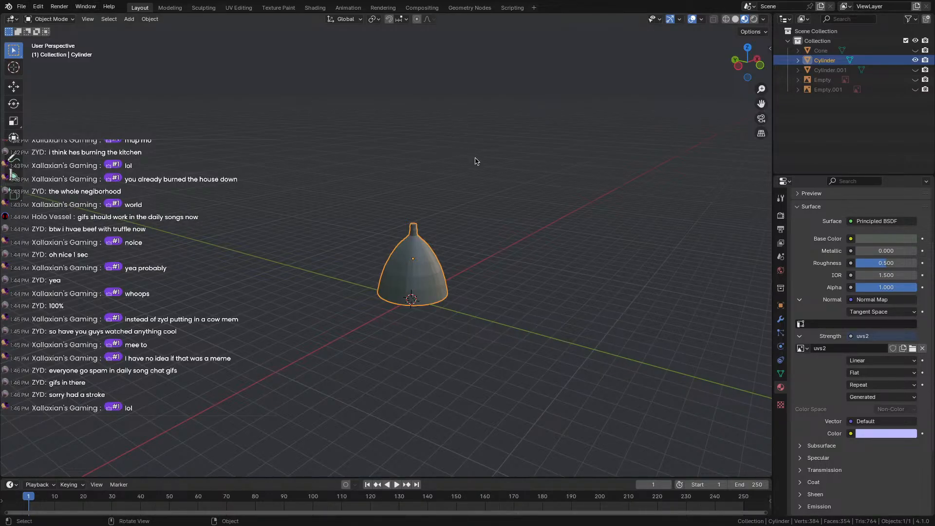
# Start an FBX export of hats and stuff.fbx with Visible Objects ticked, moving the dialog aside.
pyautogui.click(21, 7)
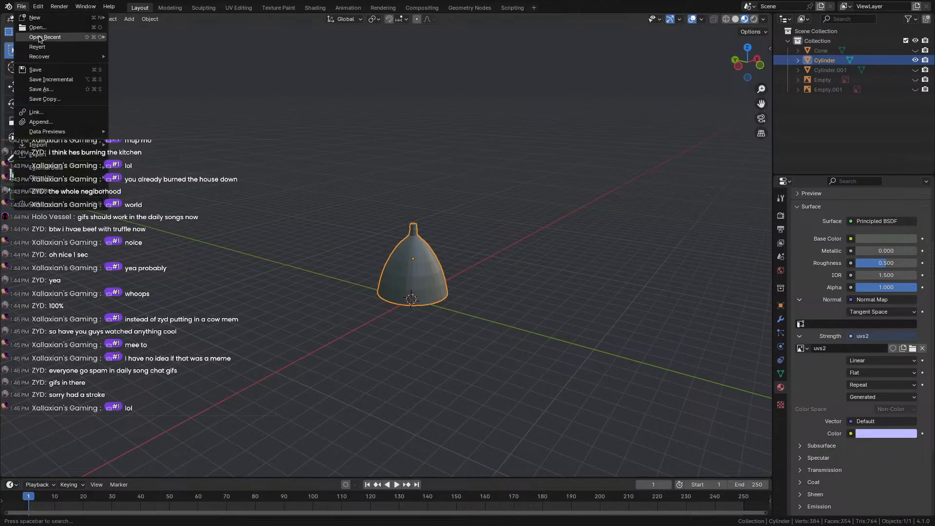
pyautogui.moveTo(39, 155)
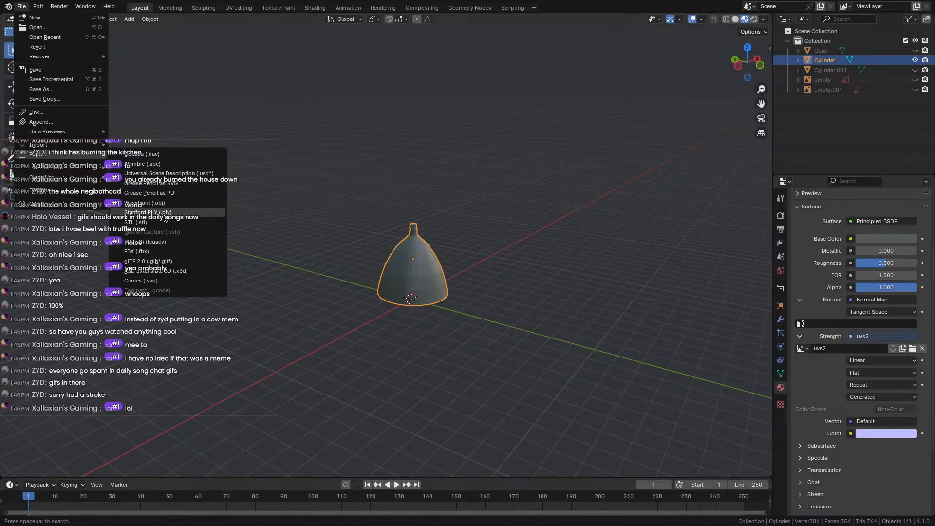
pyautogui.click(165, 251)
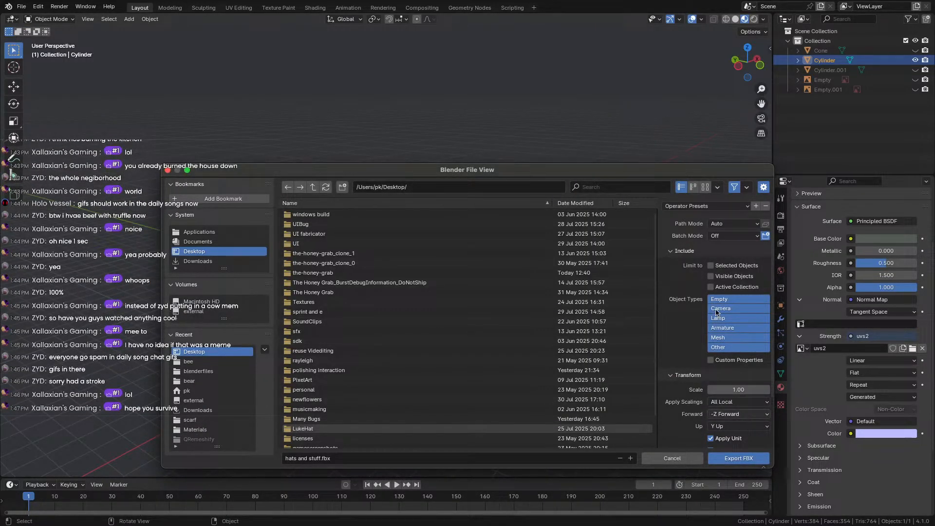
pyautogui.click(711, 276)
pyautogui.scroll(-3, 714, 282)
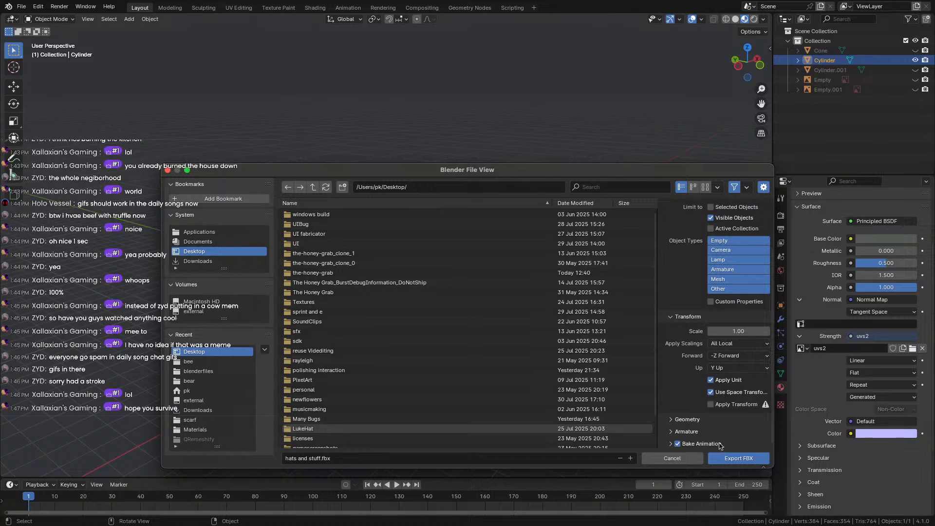
pyautogui.moveTo(548, 169); pyautogui.dragTo(464, 71)
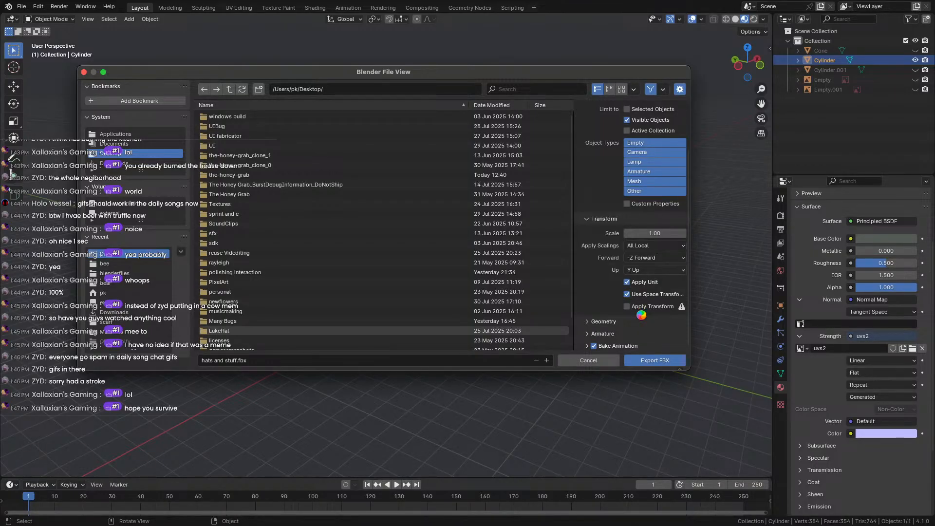
pyautogui.moveTo(320, 72); pyautogui.dragTo(298, 52)
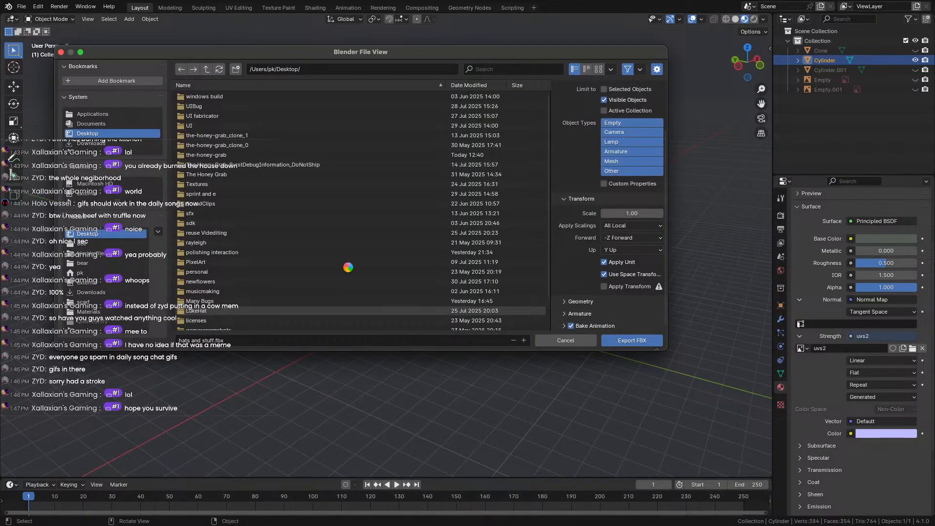
pyautogui.moveTo(292, 51); pyautogui.dragTo(317, 119)
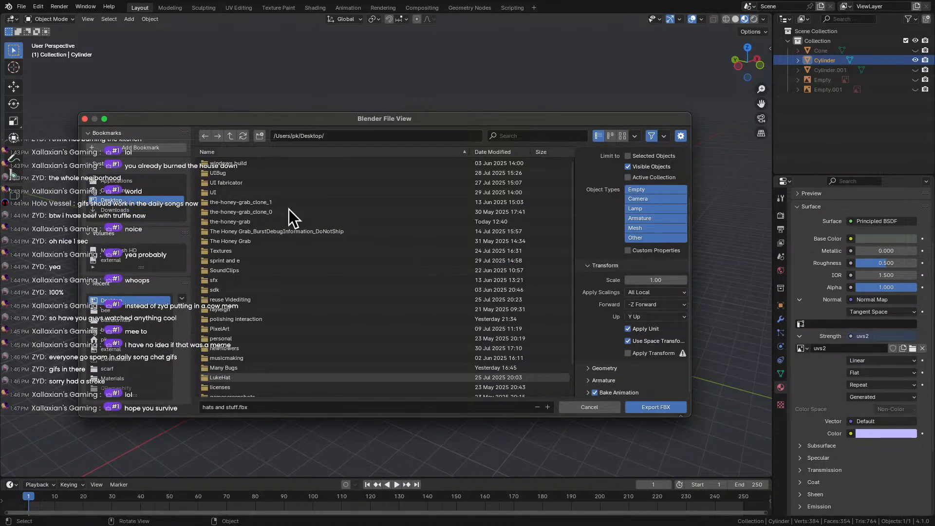
pyautogui.moveTo(267, 119); pyautogui.dragTo(287, 81)
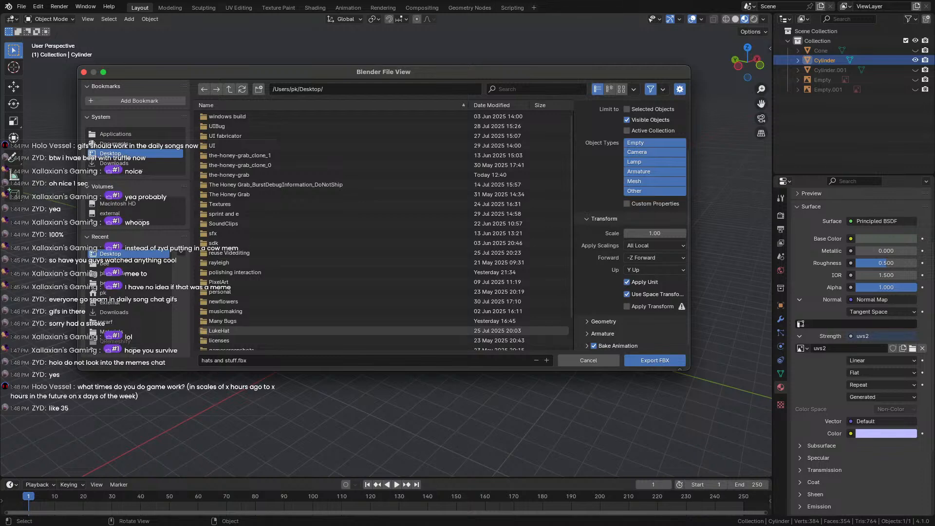
pyautogui.moveTo(343, 73); pyautogui.dragTo(343, 49)
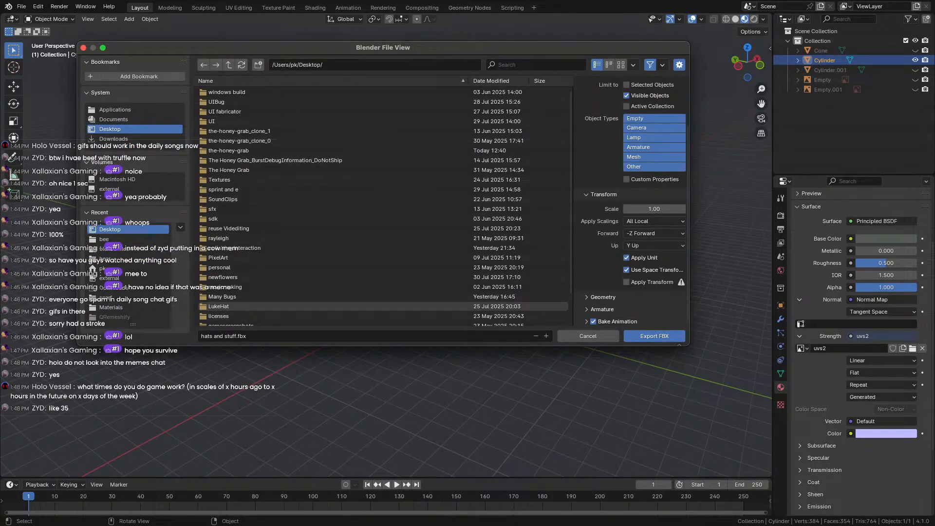
pyautogui.press('super+Tab')
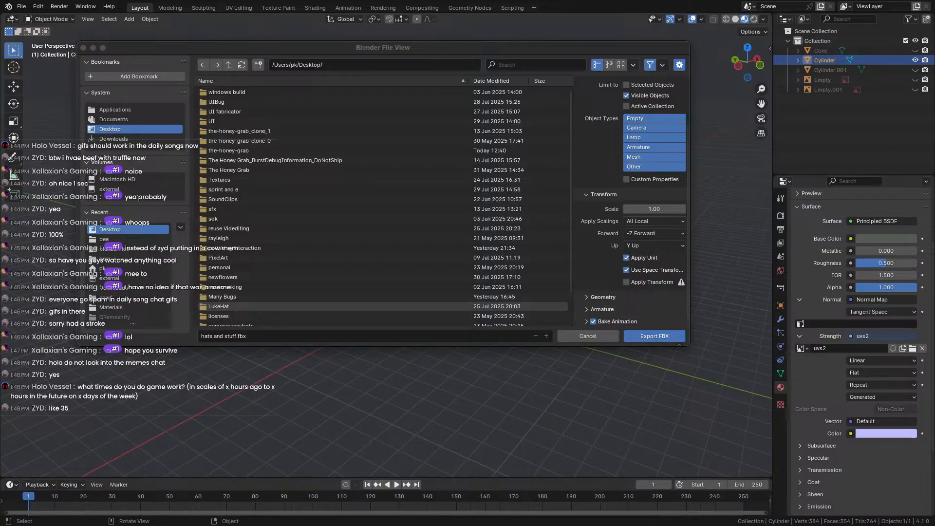
pyautogui.press('super+Tab')
pyautogui.press('super+Tab')
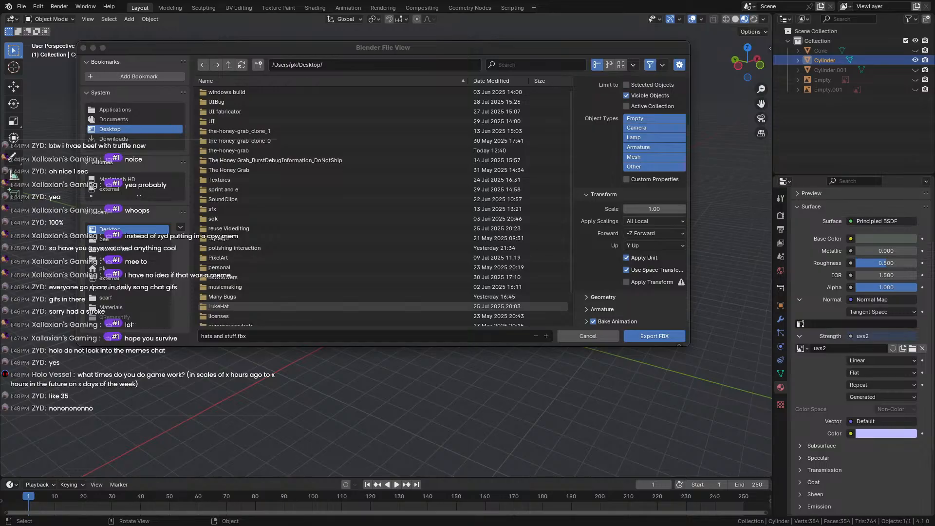
pyautogui.moveTo(320, 48); pyautogui.dragTo(328, 51)
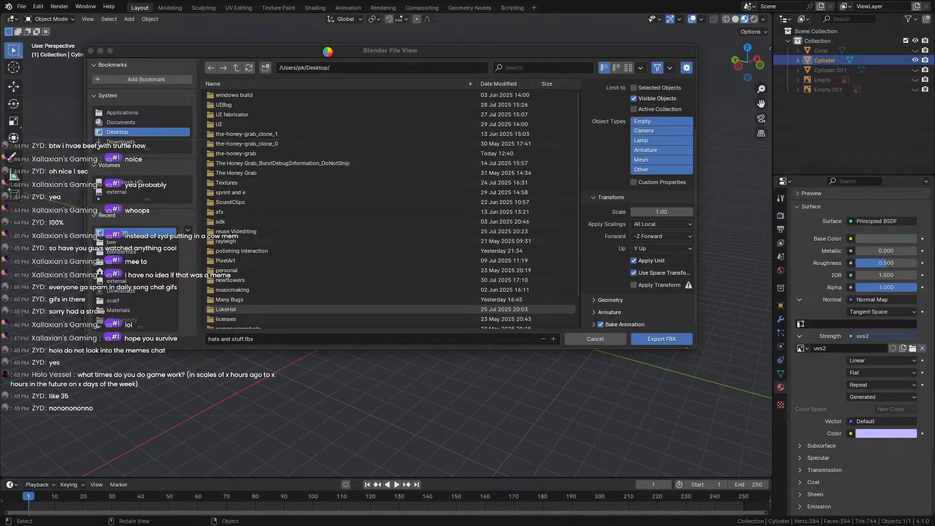
pyautogui.moveTo(328, 52); pyautogui.dragTo(325, 40)
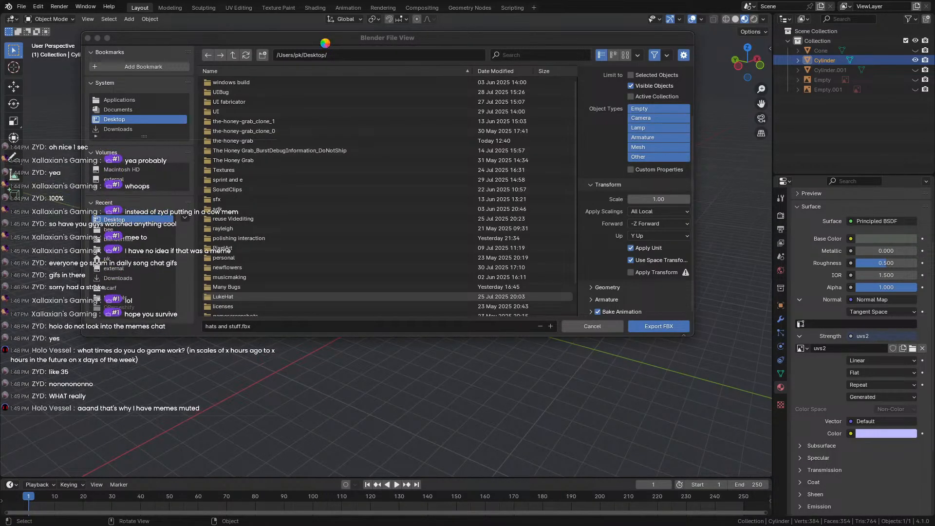
pyautogui.moveTo(322, 39); pyautogui.dragTo(304, 44)
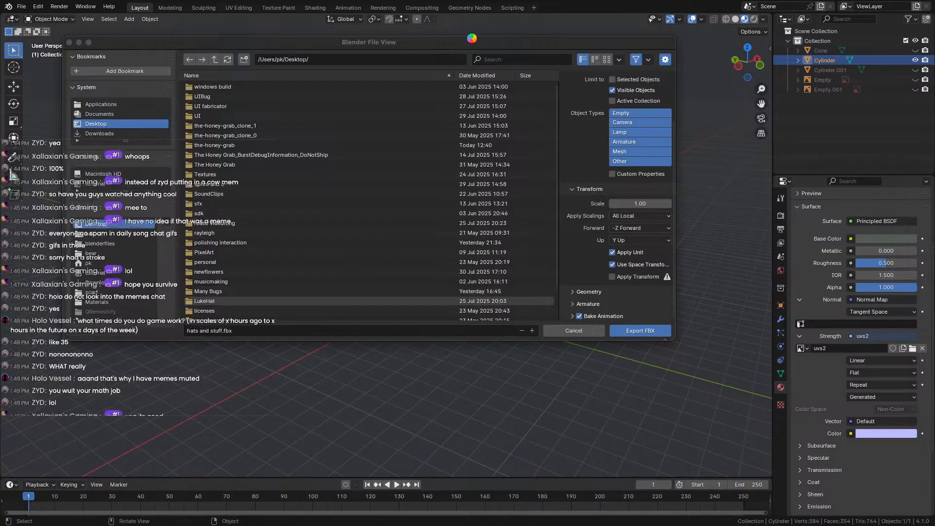
pyautogui.moveTo(473, 43); pyautogui.dragTo(491, 23)
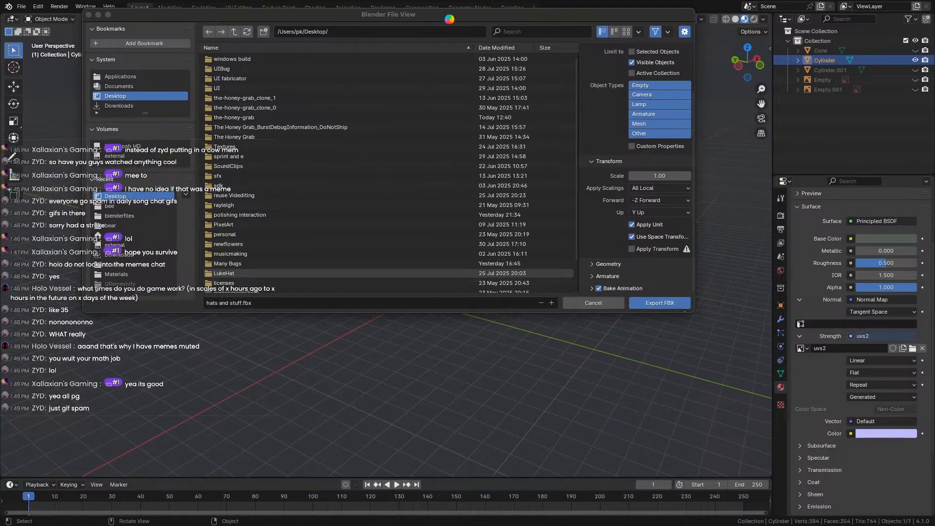
pyautogui.moveTo(434, 25); pyautogui.dragTo(458, 43)
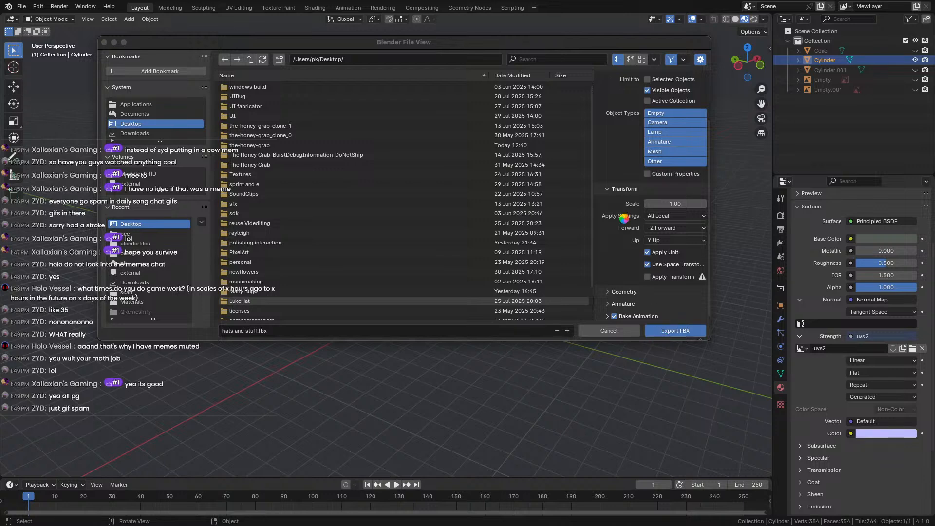
pyautogui.moveTo(546, 41); pyautogui.dragTo(539, 39)
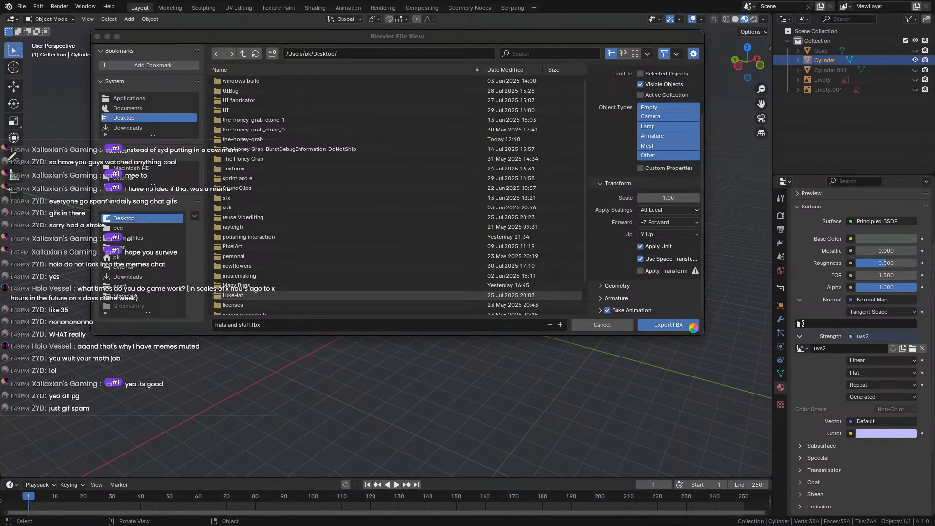
pyautogui.moveTo(279, 34); pyautogui.dragTo(302, 53)
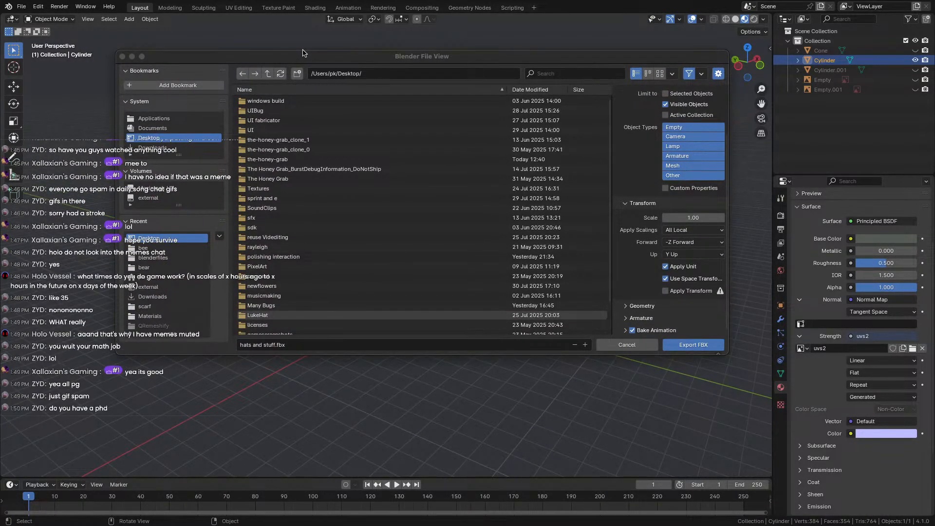
pyautogui.moveTo(303, 53); pyautogui.dragTo(275, 25)
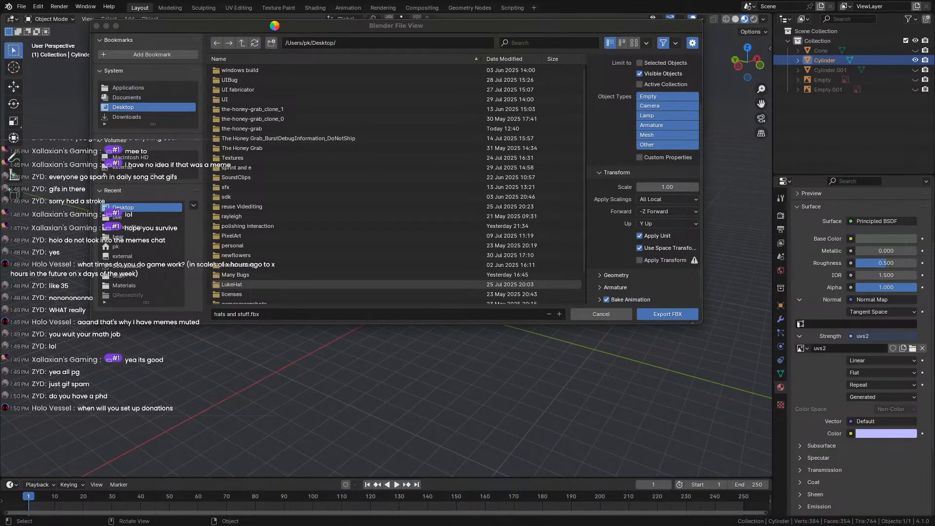
pyautogui.moveTo(275, 29); pyautogui.dragTo(288, 42)
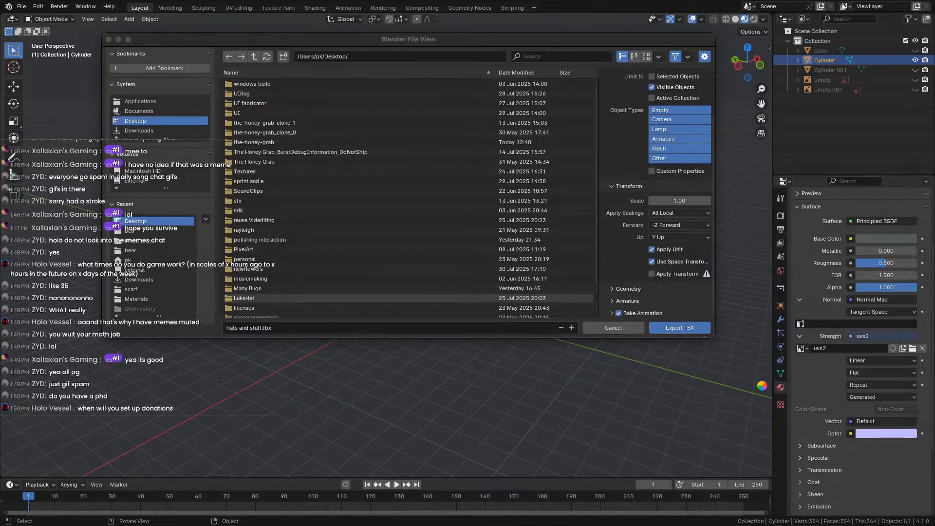
pyautogui.click(687, 327)
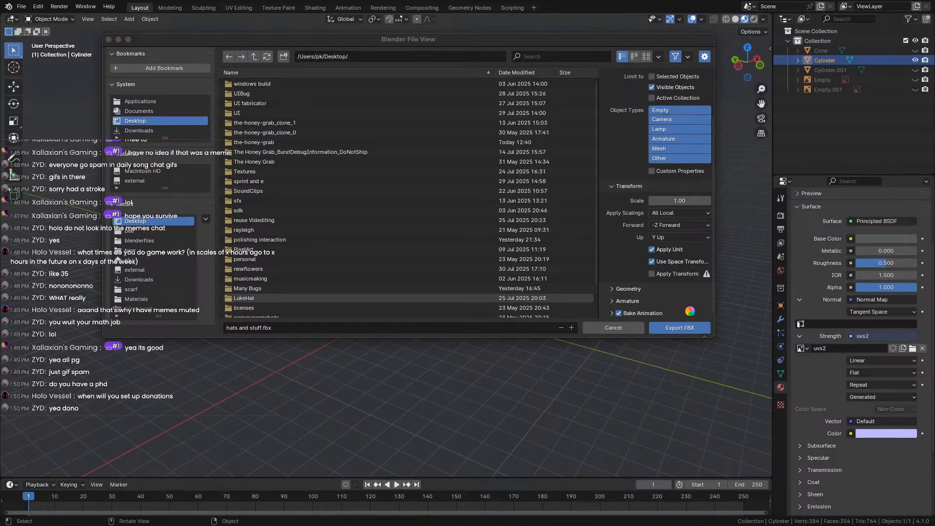
pyautogui.moveTo(433, 39); pyautogui.dragTo(432, 41)
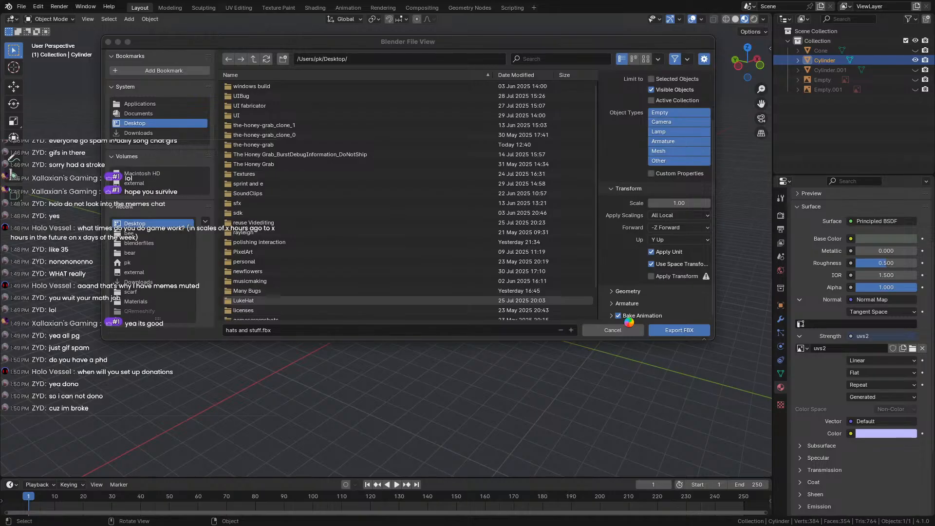
pyautogui.moveTo(398, 43); pyautogui.dragTo(376, 37)
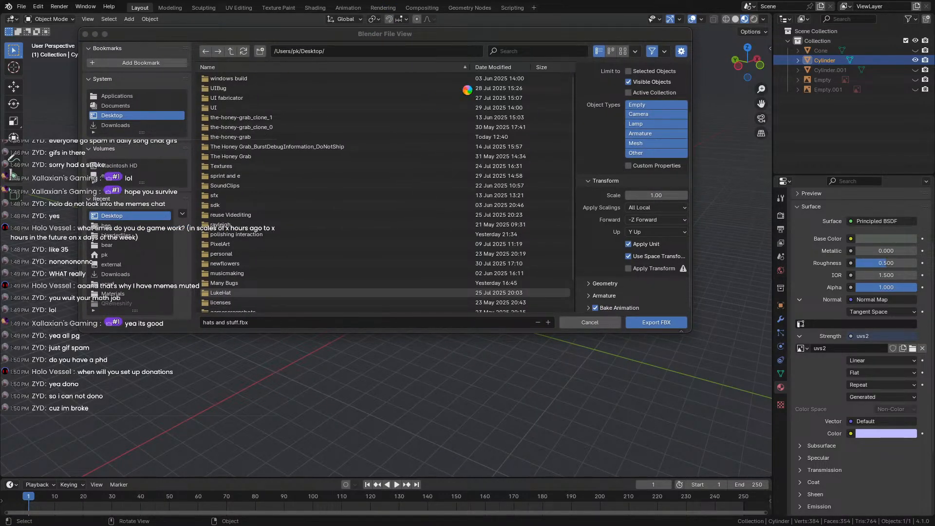
pyautogui.moveTo(497, 38)
pyautogui.mouseDown()
pyautogui.moveTo(518, 29)
pyautogui.moveTo(524, 55)
pyautogui.moveTo(510, 43)
pyautogui.moveTo(520, 22)
pyautogui.moveTo(466, 31)
pyautogui.moveTo(491, 33)
pyautogui.mouseUp()
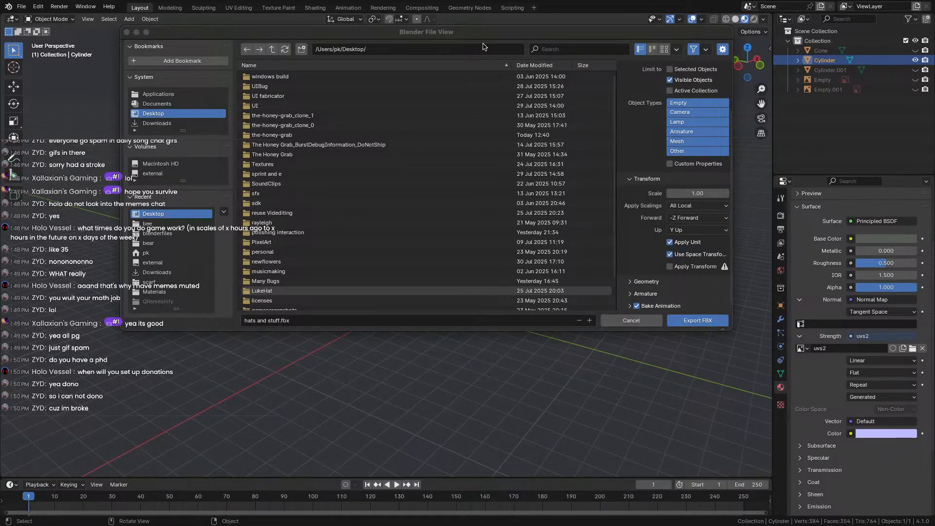
pyautogui.moveTo(483, 46); pyautogui.dragTo(448, 49)
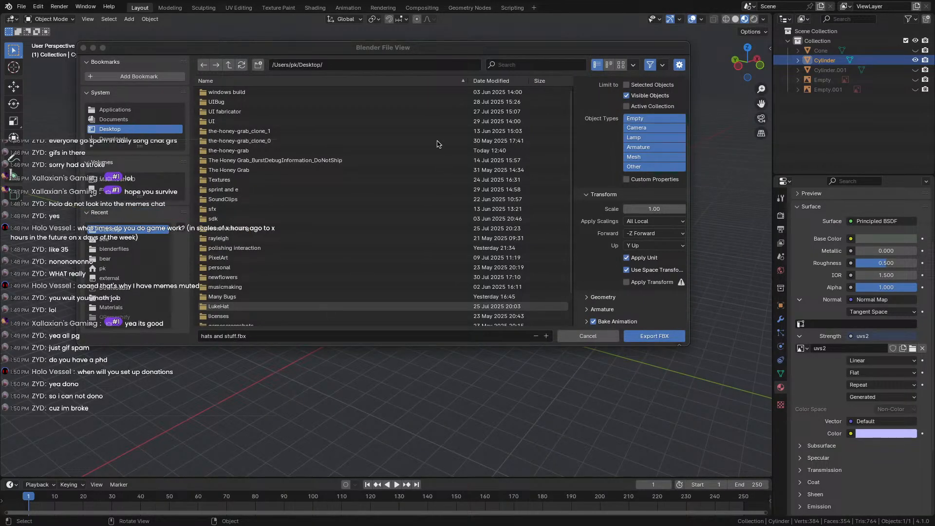
pyautogui.click(646, 335)
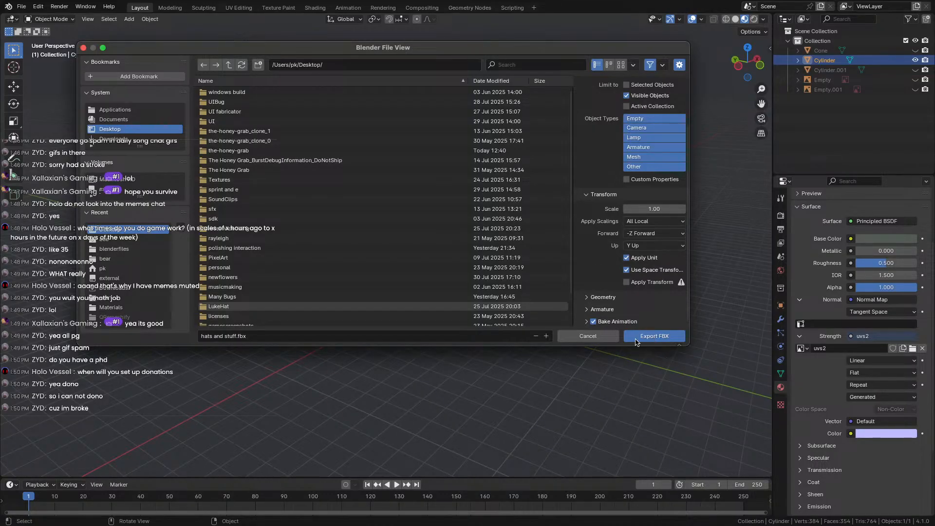
pyautogui.moveTo(178, 49); pyautogui.dragTo(205, 122)
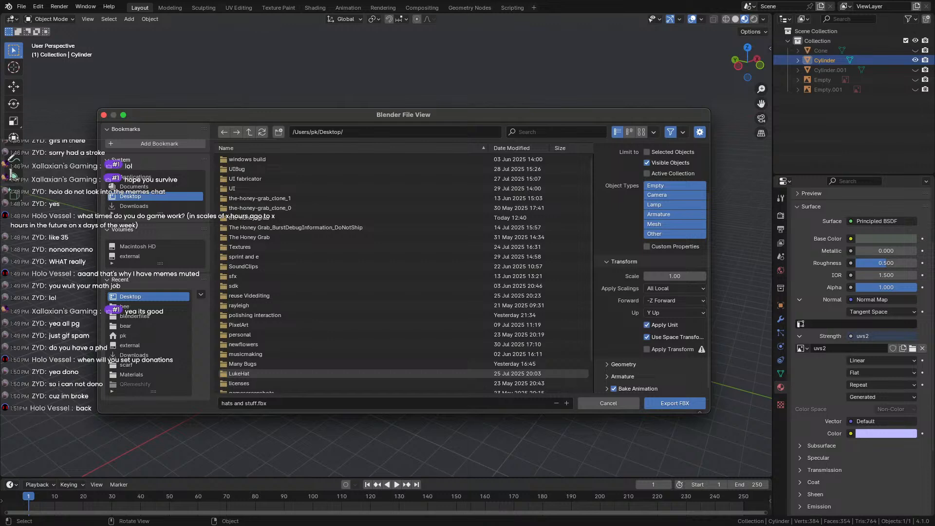
pyautogui.moveTo(431, 120); pyautogui.dragTo(419, 86)
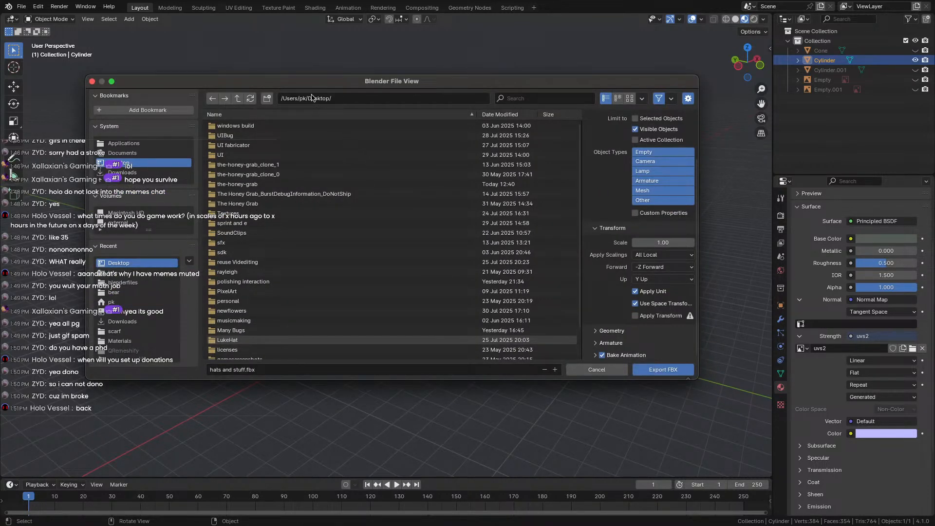
pyautogui.moveTo(302, 91); pyautogui.dragTo(317, 68)
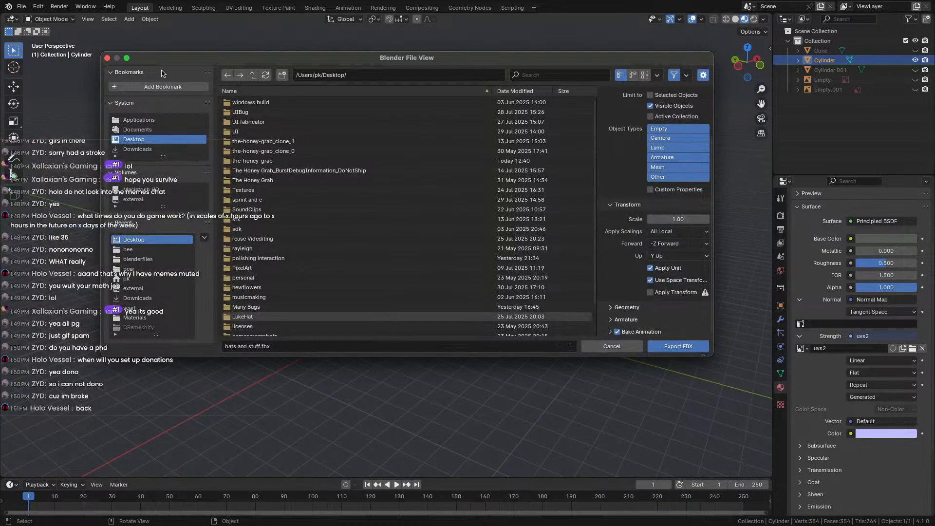
pyautogui.moveTo(249, 66); pyautogui.dragTo(202, 180)
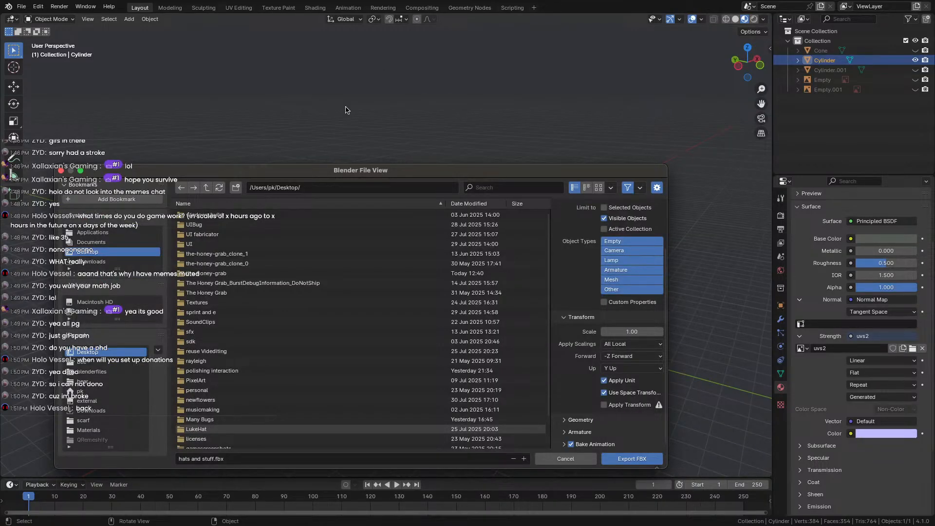
pyautogui.moveTo(321, 172); pyautogui.dragTo(369, 139)
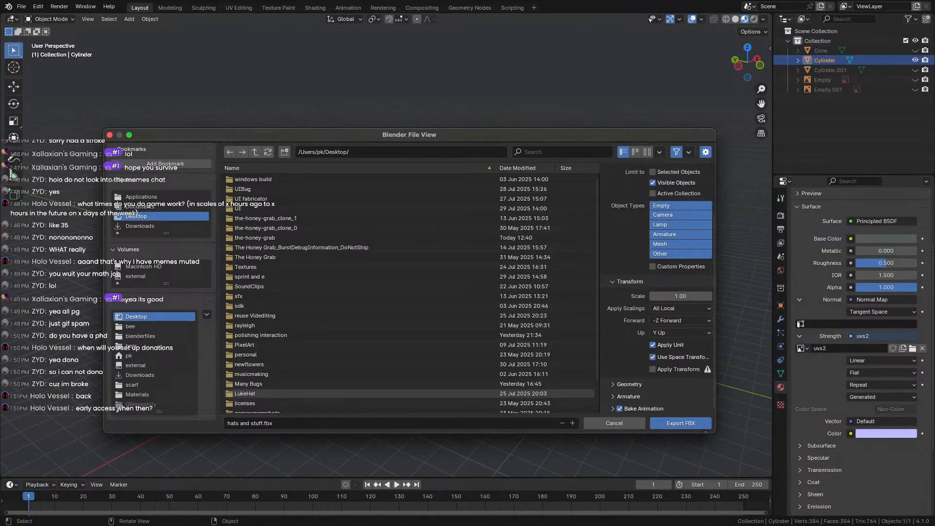
pyautogui.moveTo(307, 138); pyautogui.dragTo(294, 76)
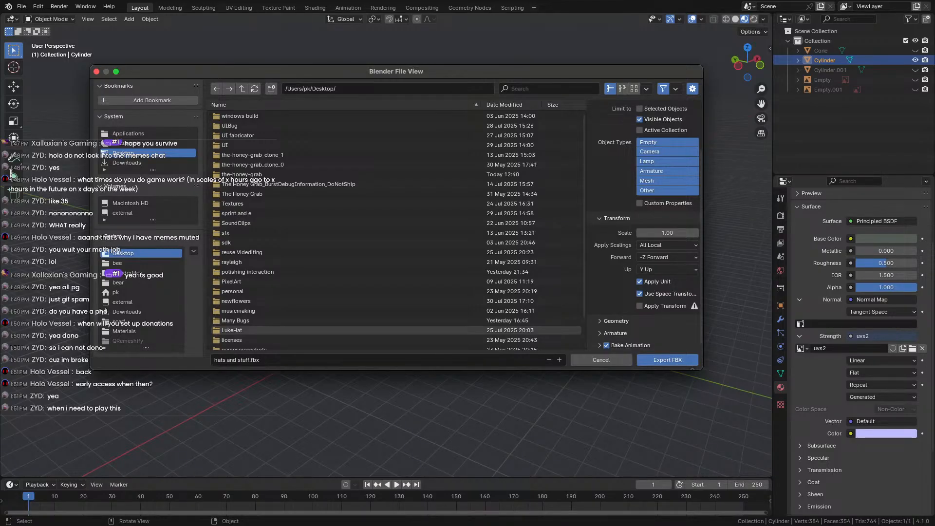
pyautogui.moveTo(239, 76); pyautogui.dragTo(267, 122)
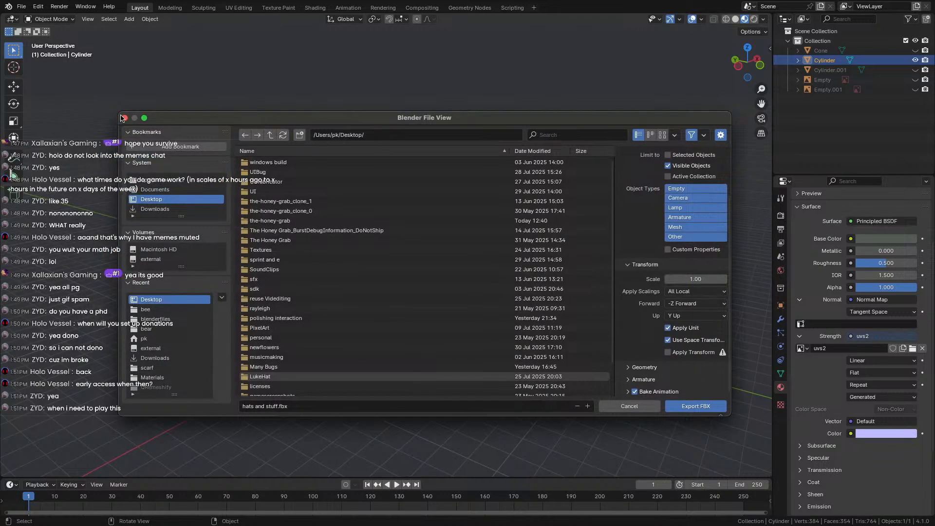
pyautogui.moveTo(197, 117); pyautogui.dragTo(175, 106)
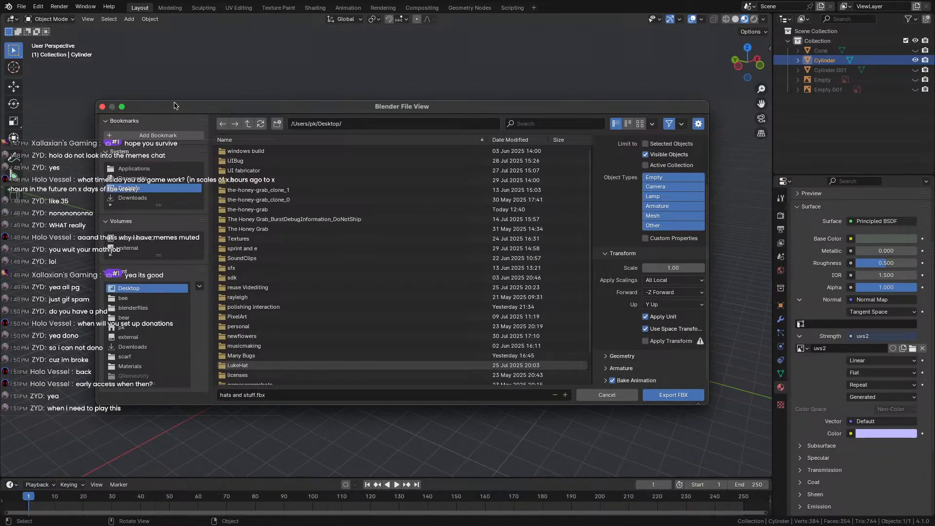
pyautogui.moveTo(174, 106); pyautogui.dragTo(163, 86)
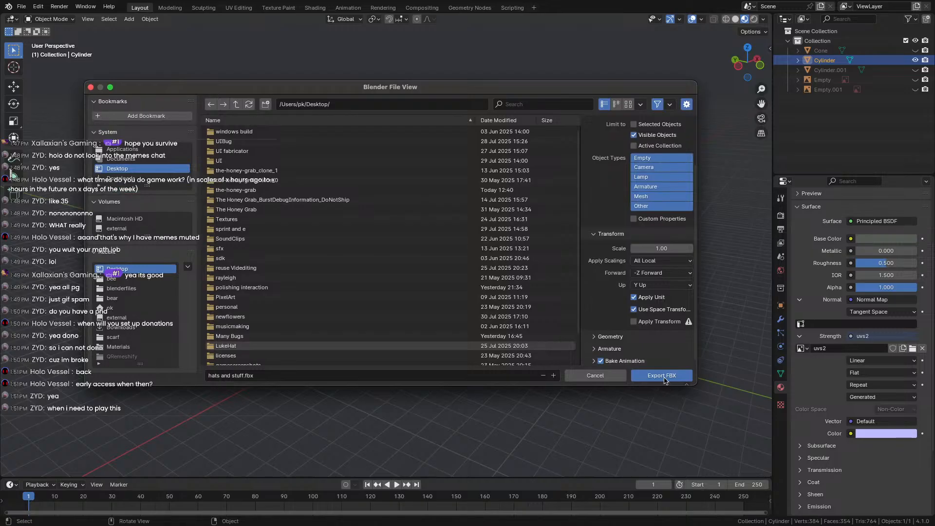
pyautogui.moveTo(520, 87); pyautogui.dragTo(506, 61)
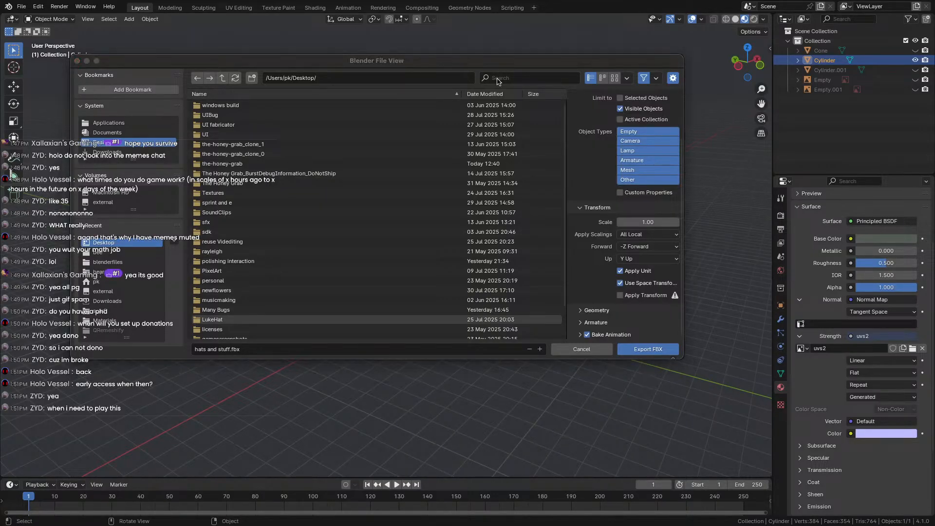
pyautogui.moveTo(502, 68); pyautogui.dragTo(492, 50)
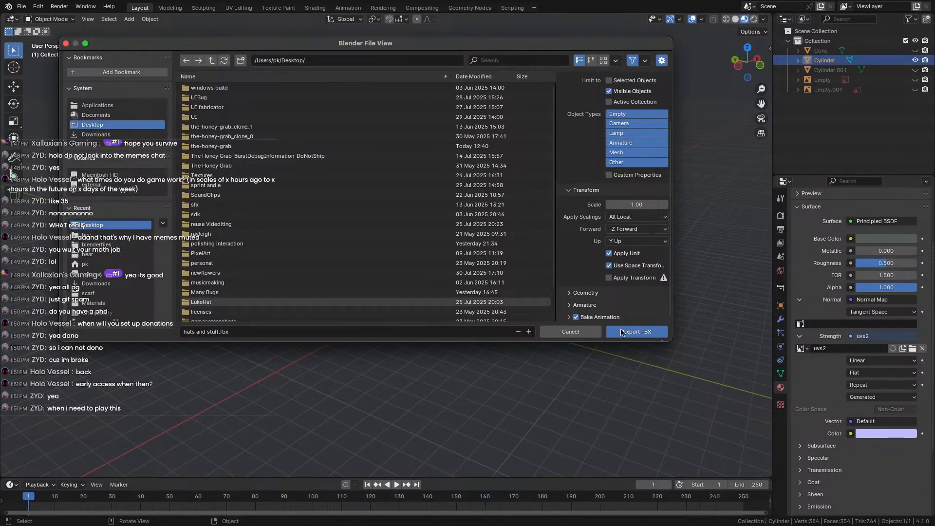
pyautogui.moveTo(601, 45); pyautogui.dragTo(601, 24)
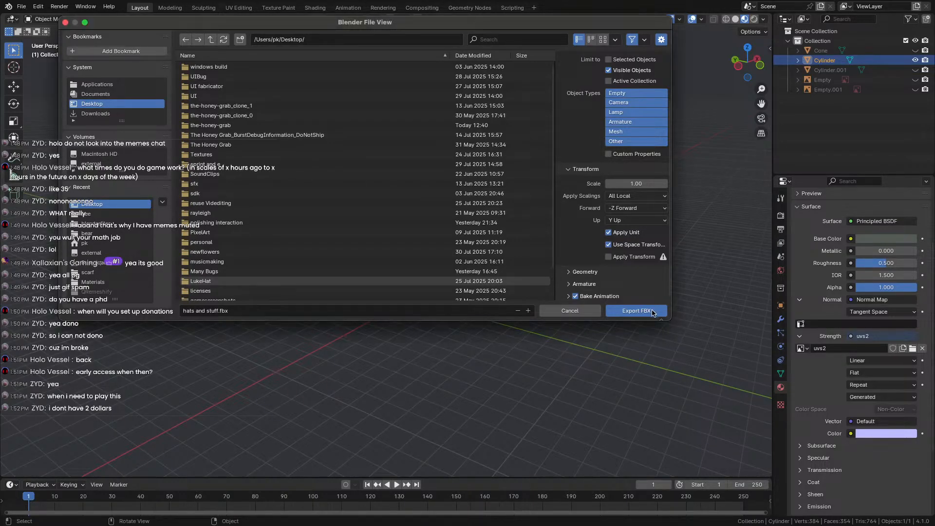
pyautogui.moveTo(419, 26); pyautogui.dragTo(408, 42)
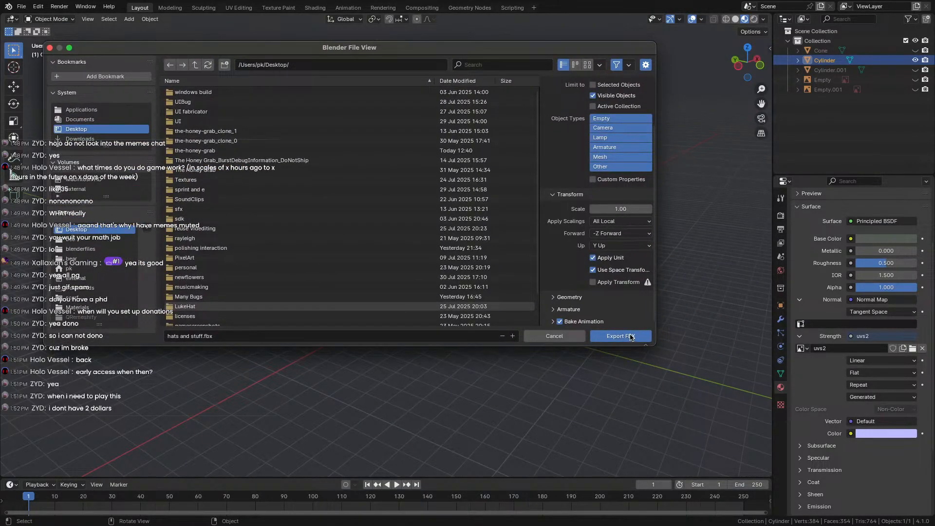
pyautogui.moveTo(384, 44); pyautogui.dragTo(450, 69)
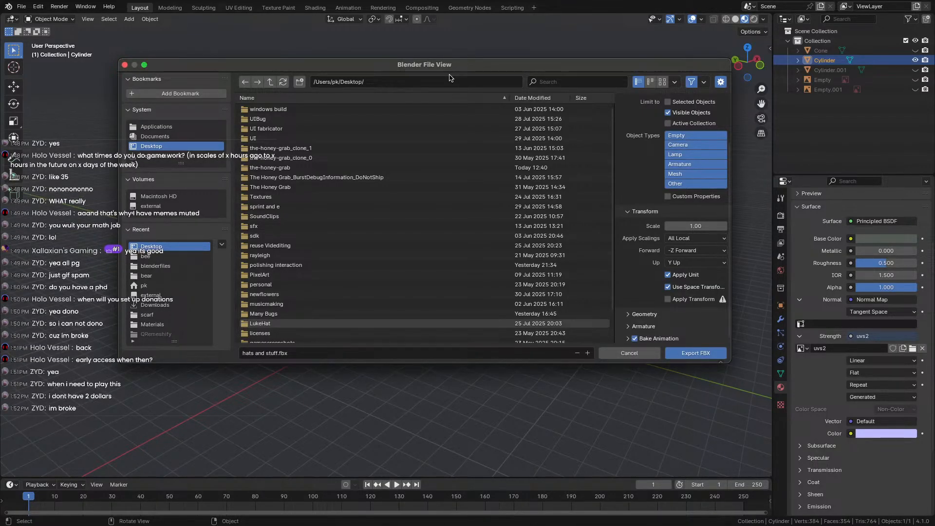
pyautogui.moveTo(449, 66); pyautogui.dragTo(424, 11)
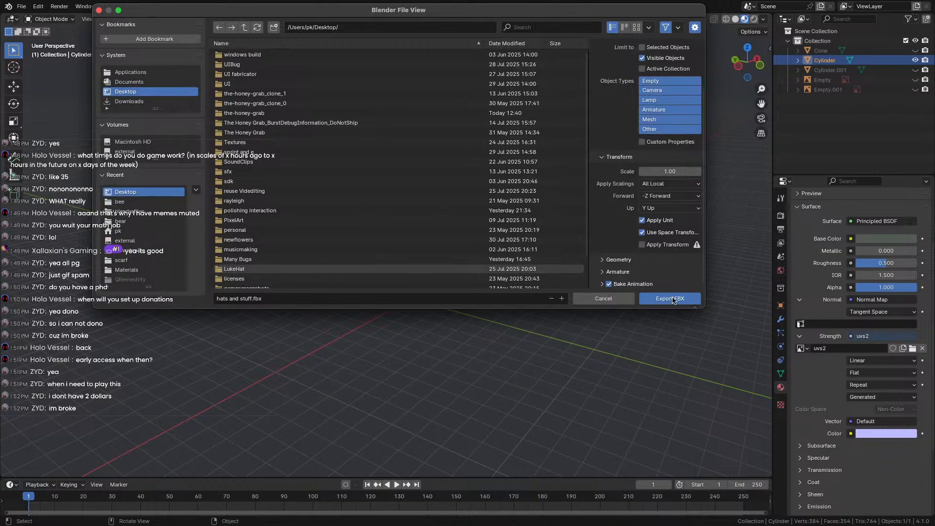
# Export hats and stuff.fbx to the Desktop and shift the stalled export window around while waiting.
pyautogui.click(673, 299)
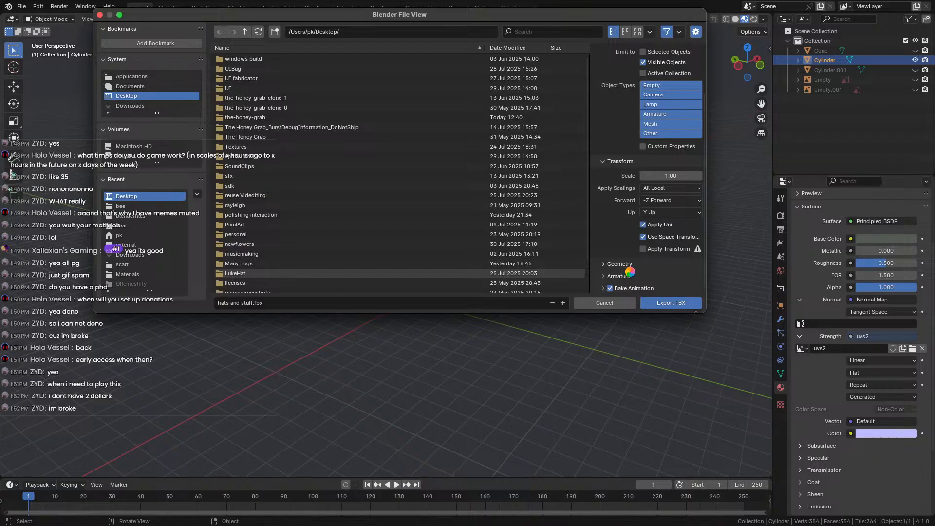
pyautogui.moveTo(554, 18); pyautogui.dragTo(554, 72)
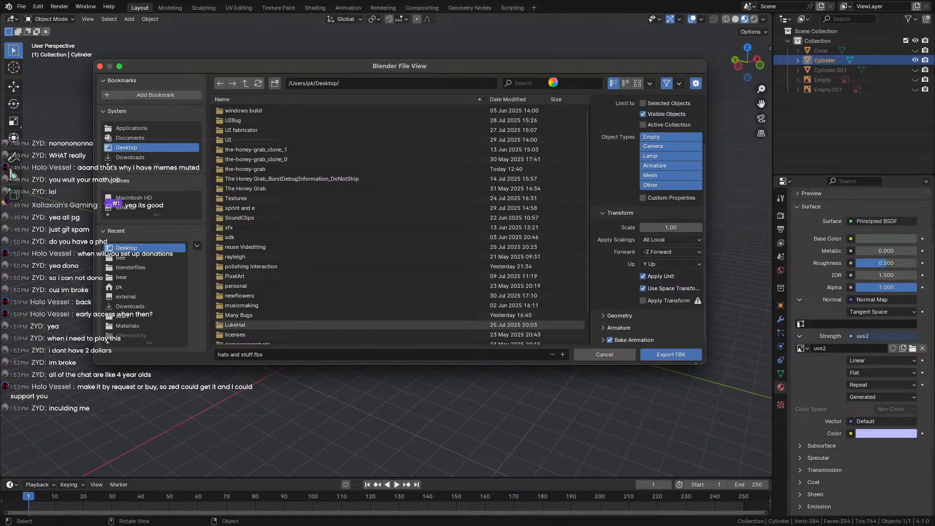
pyautogui.moveTo(552, 80); pyautogui.dragTo(536, 30)
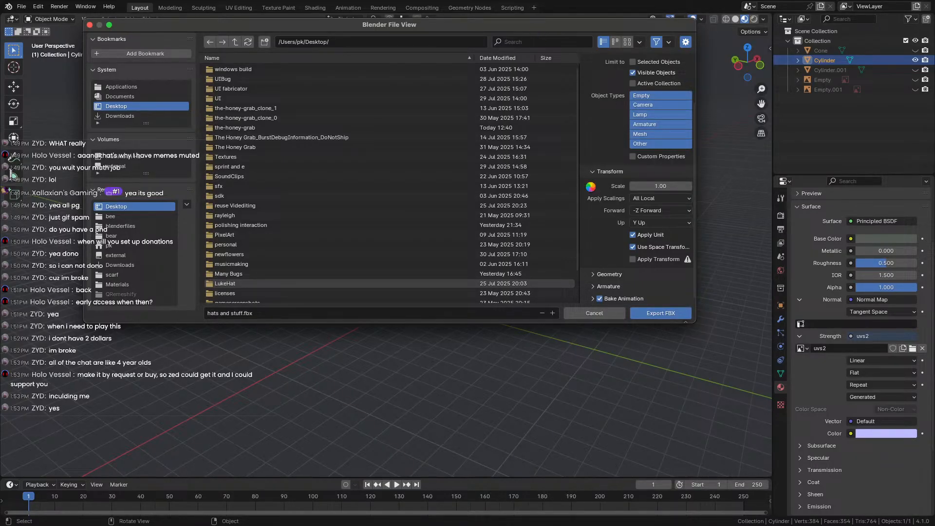
pyautogui.moveTo(175, 29); pyautogui.dragTo(172, 80)
pyautogui.moveTo(255, 76)
pyautogui.mouseDown()
pyautogui.moveTo(231, 68)
pyautogui.moveTo(239, 68)
pyautogui.mouseUp()
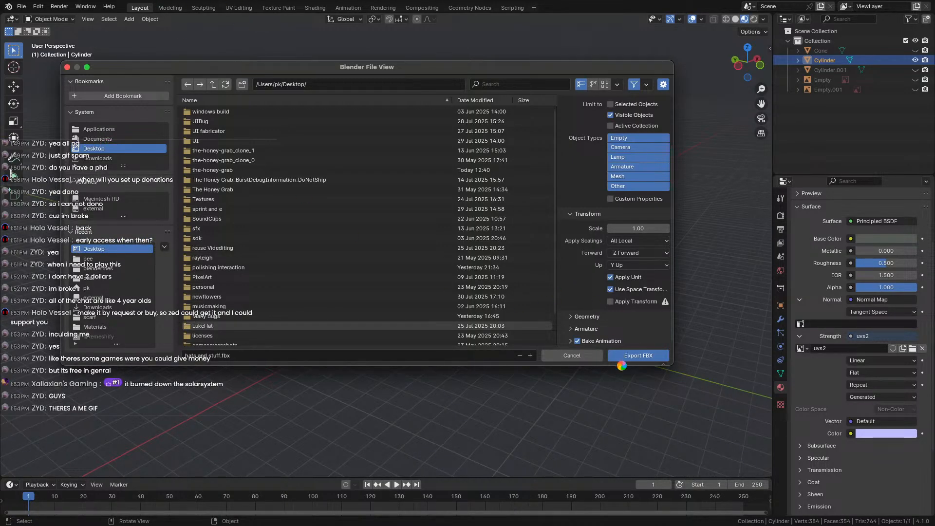
pyautogui.moveTo(289, 67); pyautogui.dragTo(366, 123)
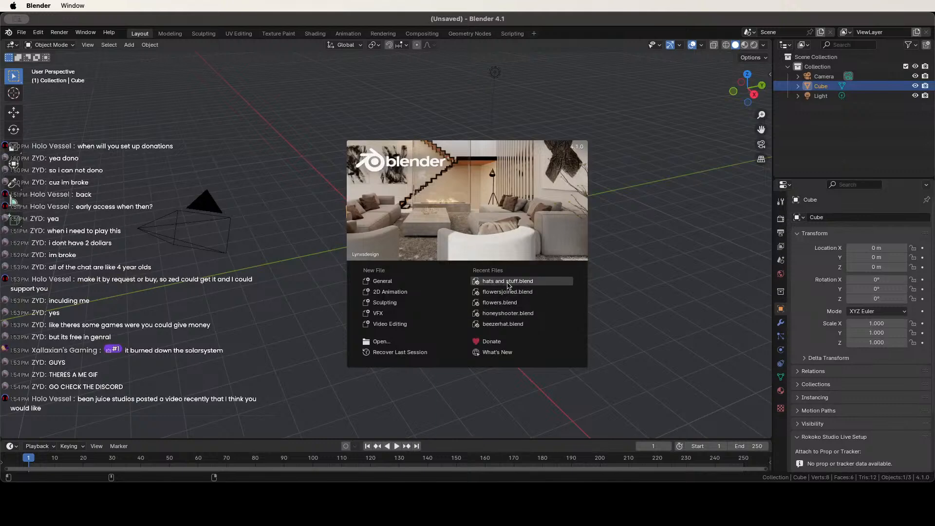
# Reopen hats and stuff.blend from Recent Files and make the hidden Cone visible again.
pyautogui.click(509, 283)
pyautogui.click(867, 86)
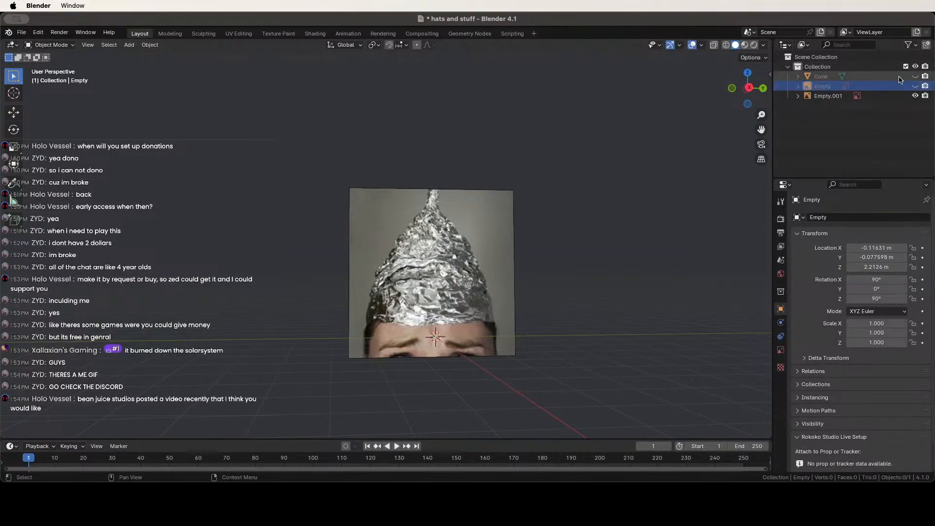
pyautogui.click(914, 76)
pyautogui.click(914, 76)
pyautogui.click(915, 76)
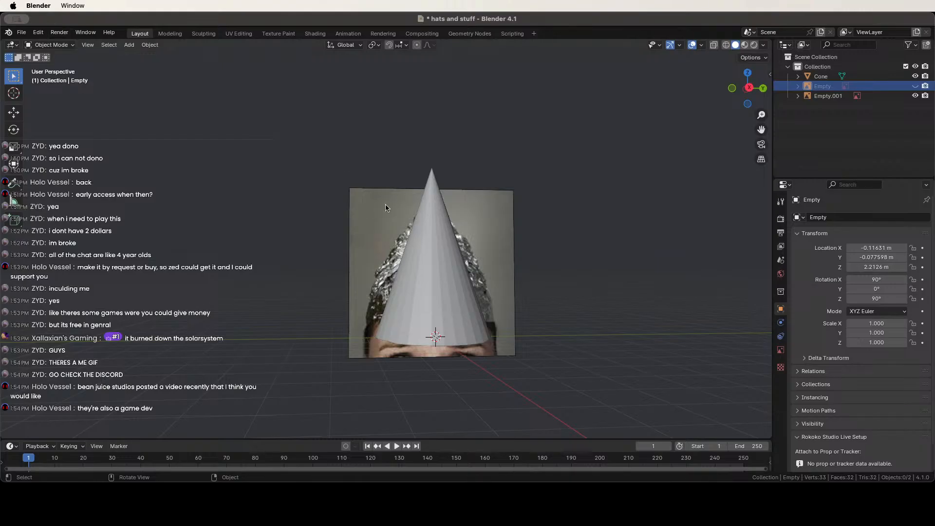
# Select the cone, preview it in Material Preview, return to Solid shading, and save the file.
pyautogui.moveTo(435, 273); pyautogui.dragTo(447, 303, button='middle')
pyautogui.click(445, 292)
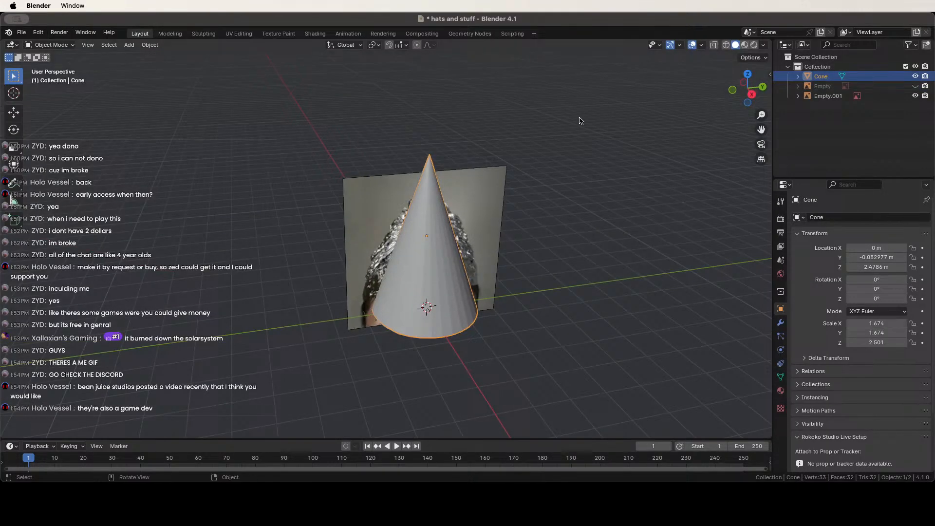
pyautogui.click(746, 45)
pyautogui.click(736, 45)
pyautogui.moveTo(582, 173); pyautogui.dragTo(556, 152, button='middle')
pyautogui.press('super+s')
pyautogui.moveTo(222, 330); pyautogui.dragTo(234, 294, button='middle')
# Add a new cylinder mesh to the scene with Shift+A.
pyautogui.click(233, 294)
pyautogui.hotkey('shift', 'a')
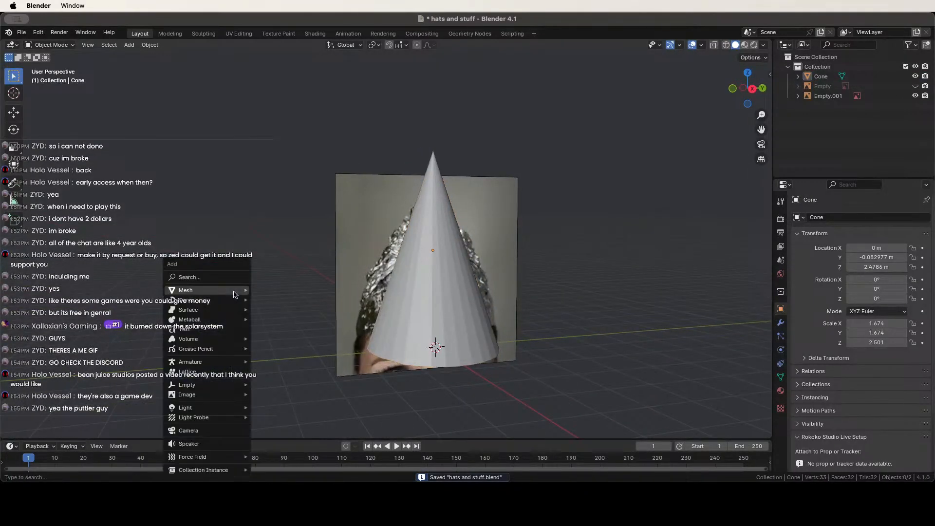
pyautogui.press('Escape')
pyautogui.hotkey('shift', 'a')
pyautogui.moveTo(232, 289)
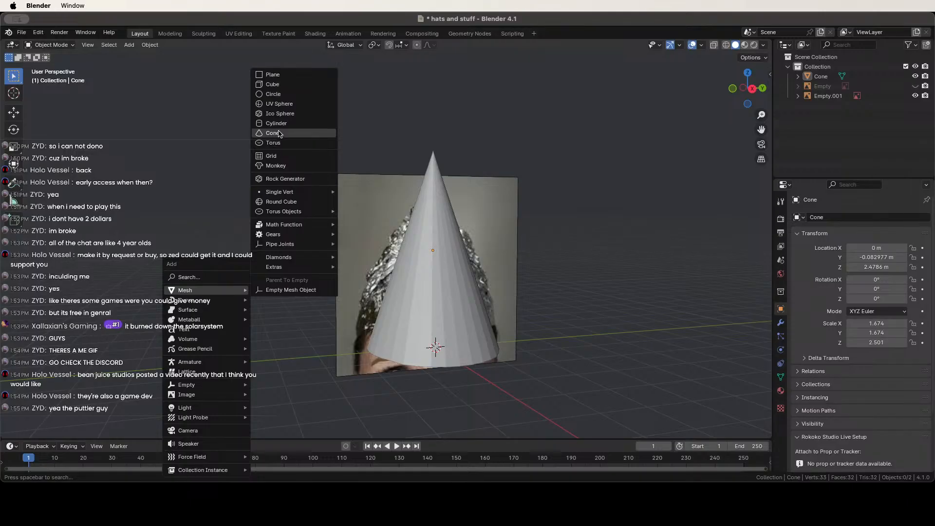
pyautogui.click(273, 123)
pyautogui.scroll(-2, 544, 334)
# Hide the Cone and select the new cylinder.
pyautogui.click(422, 262)
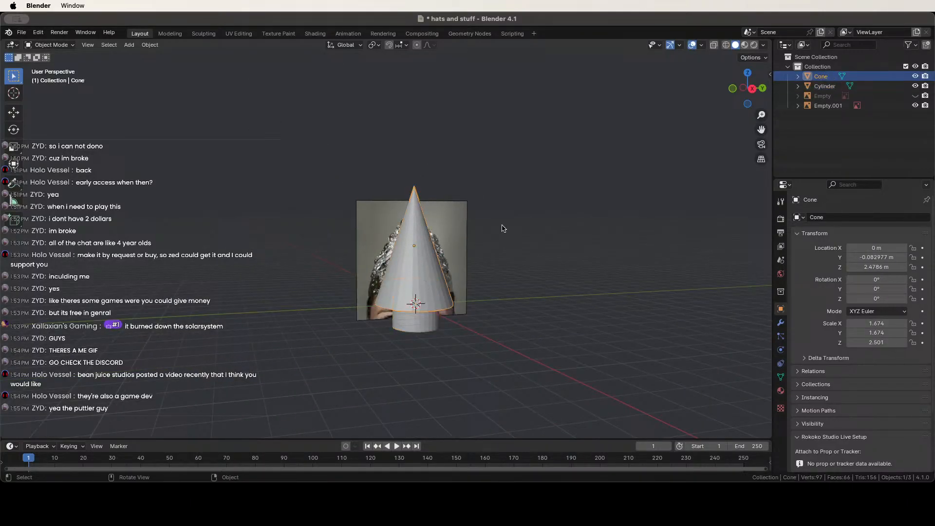
pyautogui.click(914, 77)
pyautogui.scroll(4, 458, 390)
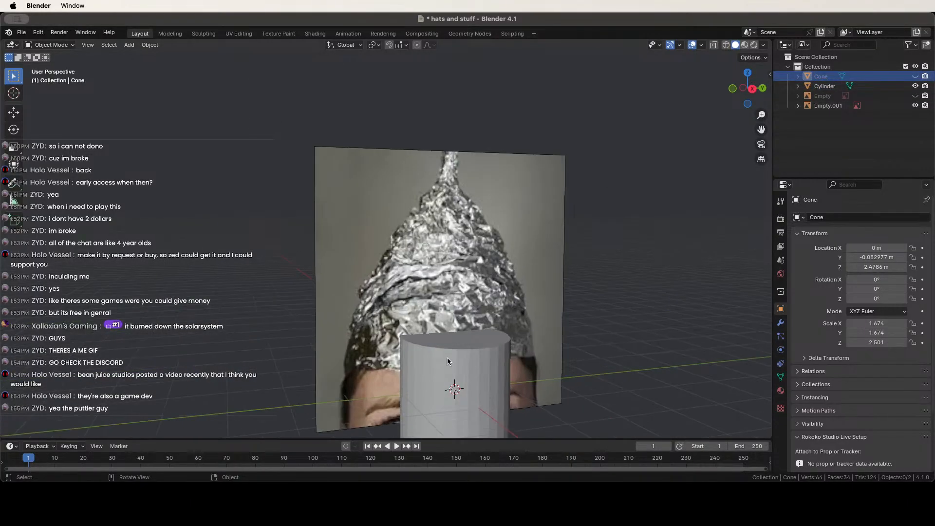
pyautogui.click(453, 391)
pyautogui.moveTo(453, 390); pyautogui.dragTo(462, 352, button='middle')
pyautogui.scroll(6, 458, 287)
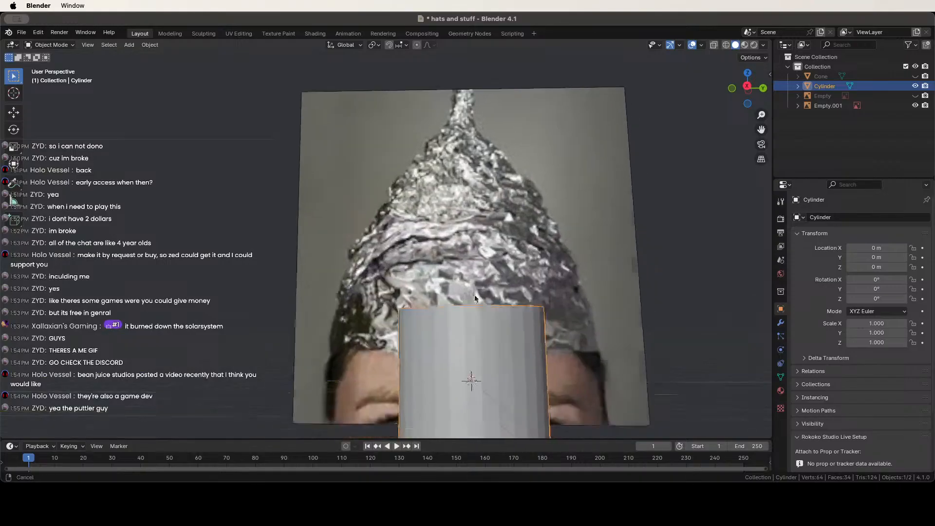
pyautogui.scroll(-3, 458, 288)
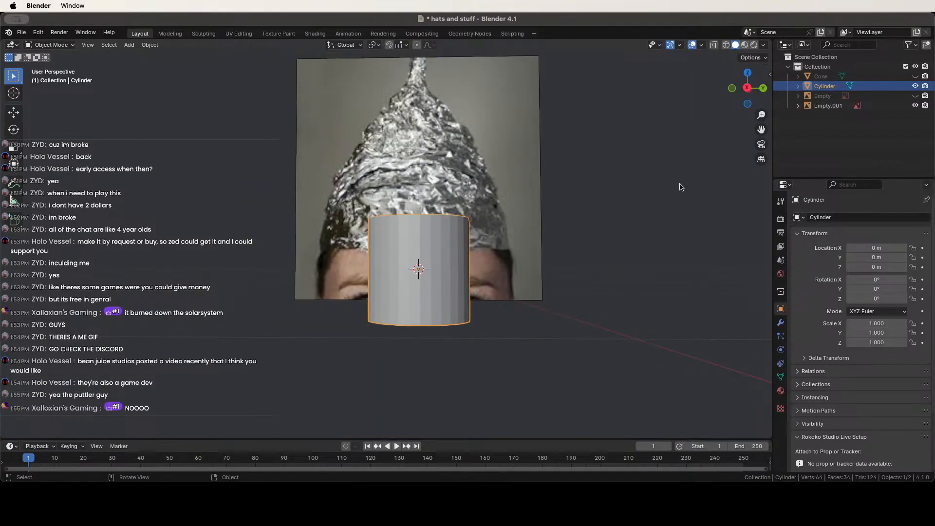
# In Right Ortho view, scale the cylinder up and move it onto the hat.
pyautogui.click(748, 88)
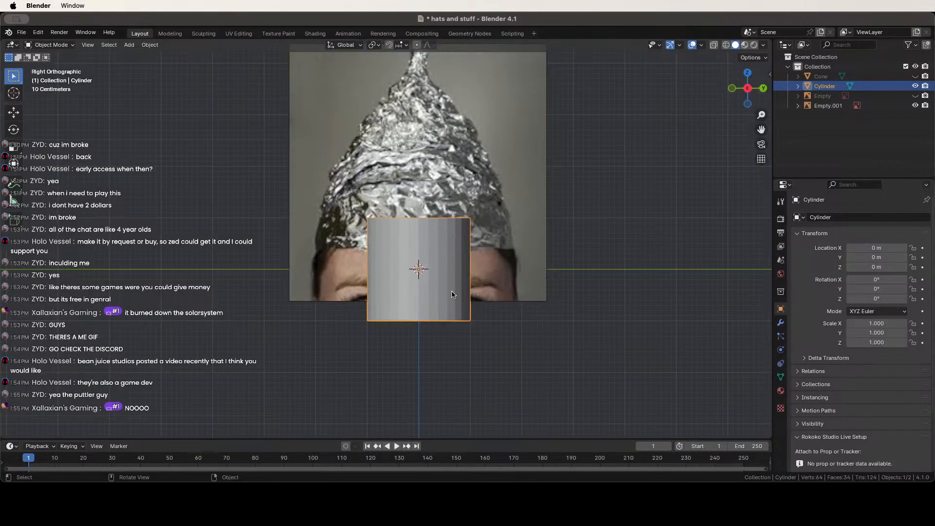
pyautogui.click(476, 257)
pyautogui.press('s')
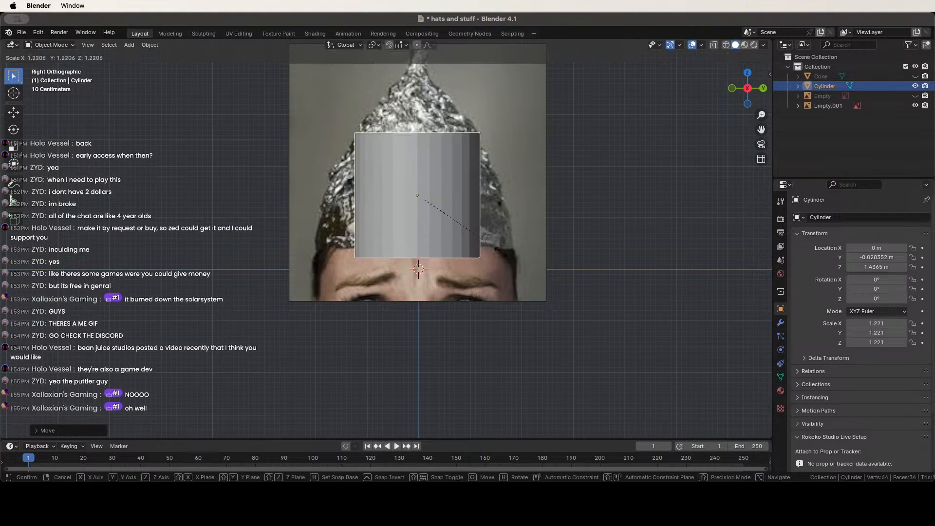
pyautogui.click(495, 335)
pyautogui.press('g')
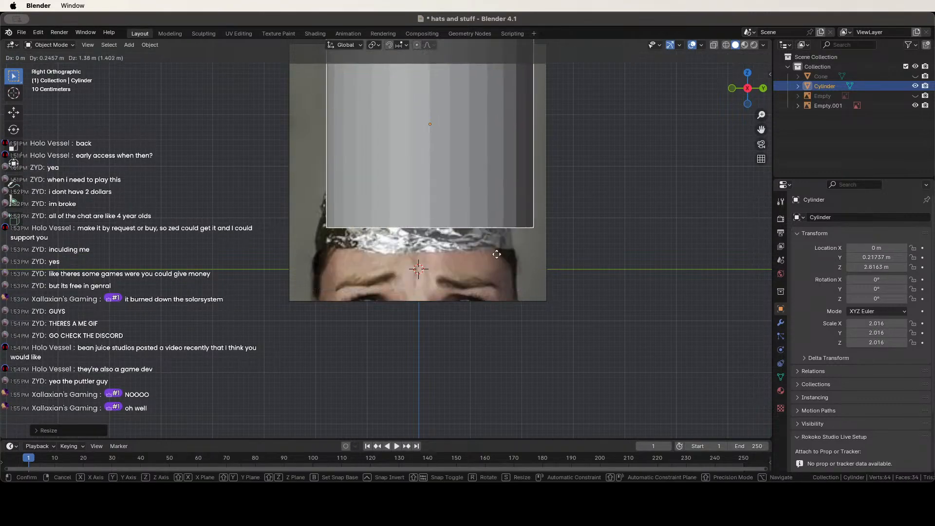
pyautogui.click(483, 285)
# Set the reference photo empty to 0.315 opacity with Depth Front.
pyautogui.click(475, 287)
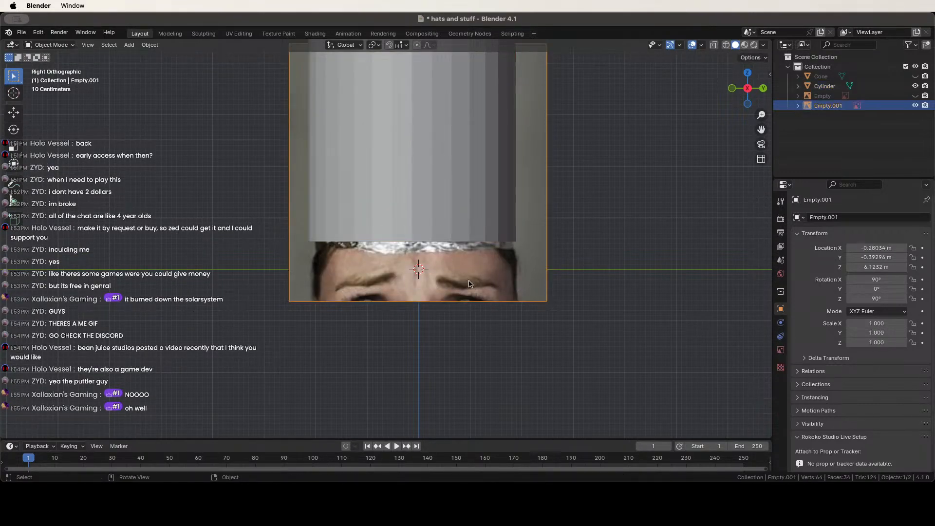
pyautogui.click(782, 350)
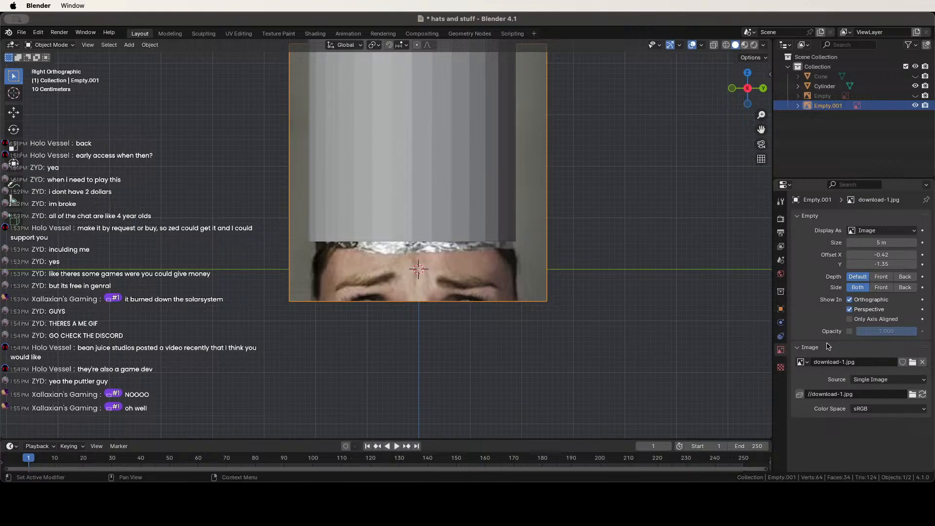
pyautogui.click(849, 331)
pyautogui.moveTo(907, 333); pyautogui.dragTo(874, 333)
pyautogui.click(881, 276)
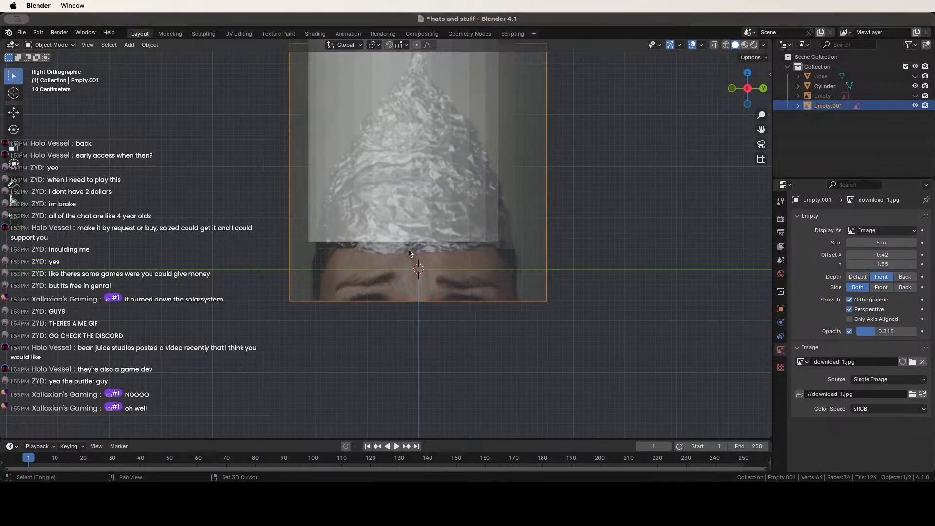
pyautogui.keyDown('shift'); pyautogui.moveTo(410, 251); pyautogui.dragTo(416, 335, button='middle'); pyautogui.keyUp('shift')
# Fine-tune the cylinder's position and size to line up with the foil hat in the photo.
pyautogui.click(423, 289)
pyautogui.press('g')
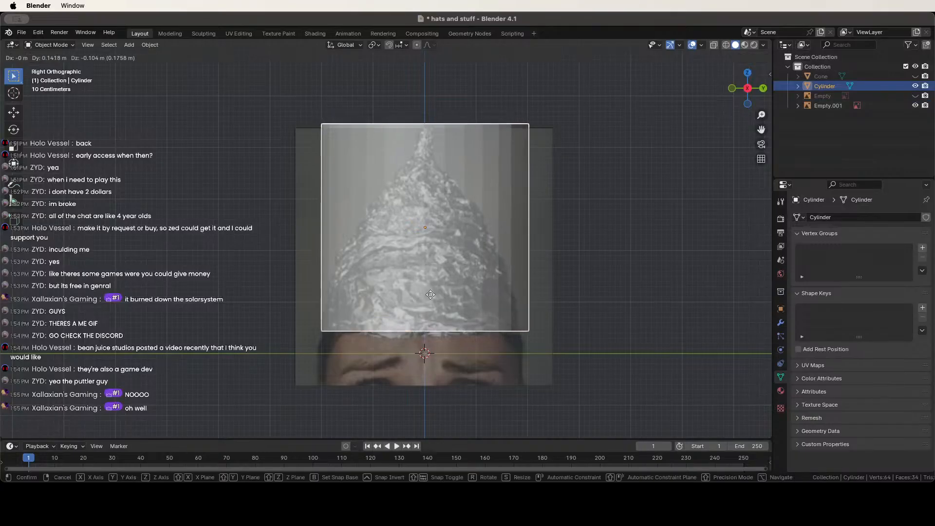
pyautogui.click(425, 295)
pyautogui.press('s')
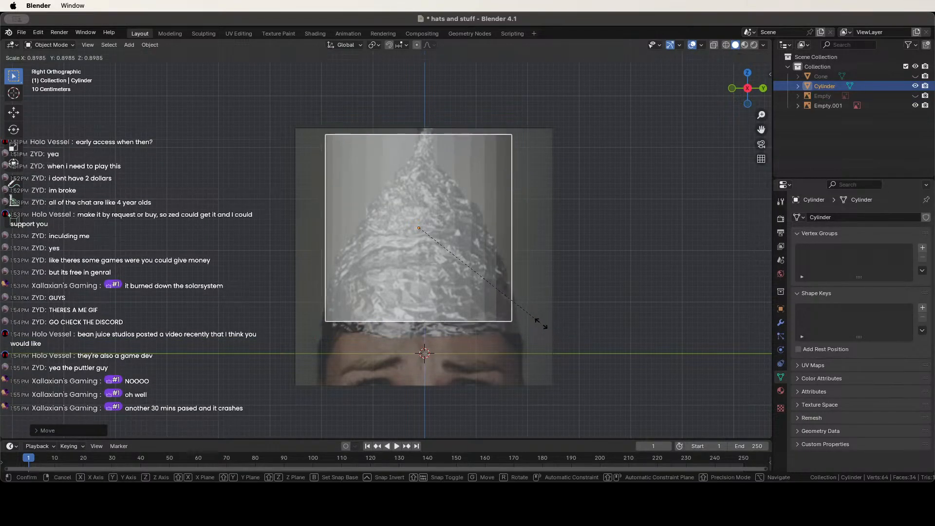
pyautogui.click(541, 323)
pyautogui.press('g')
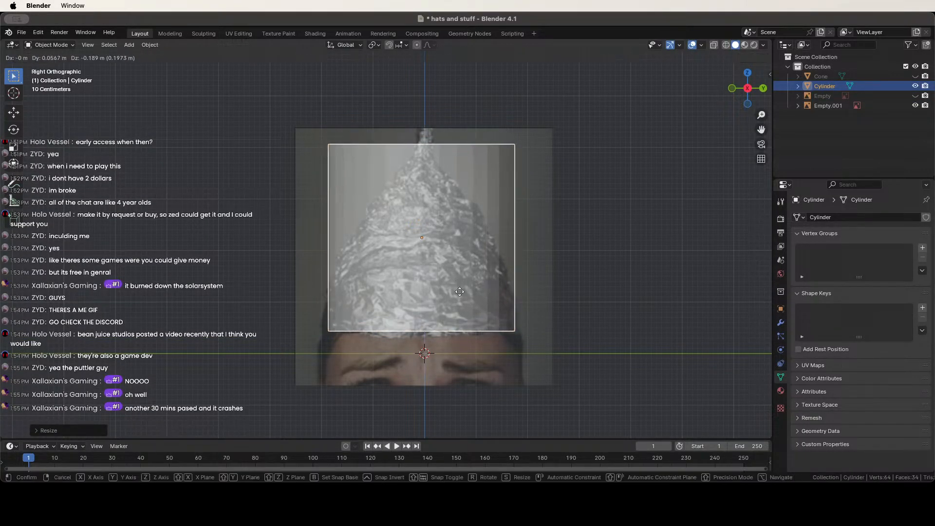
pyautogui.click(457, 285)
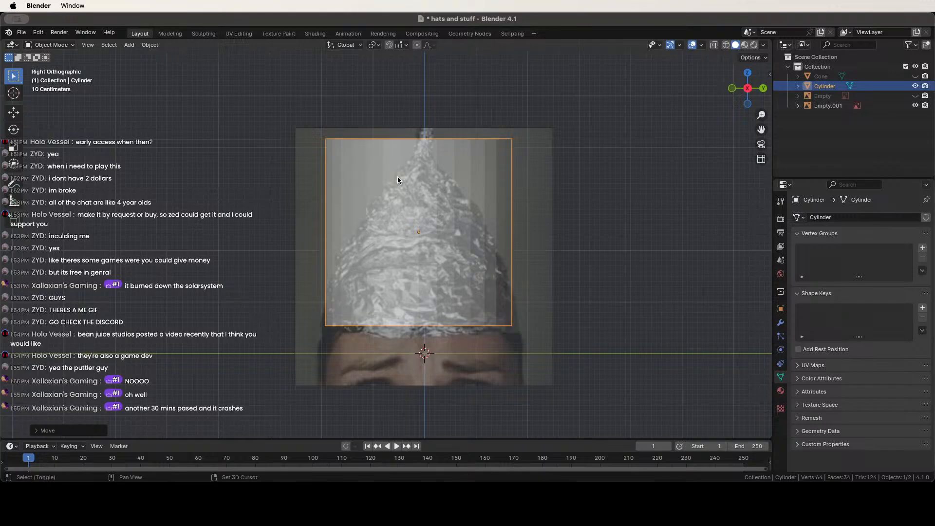
pyautogui.press('super+shift+z')
pyautogui.press('g')
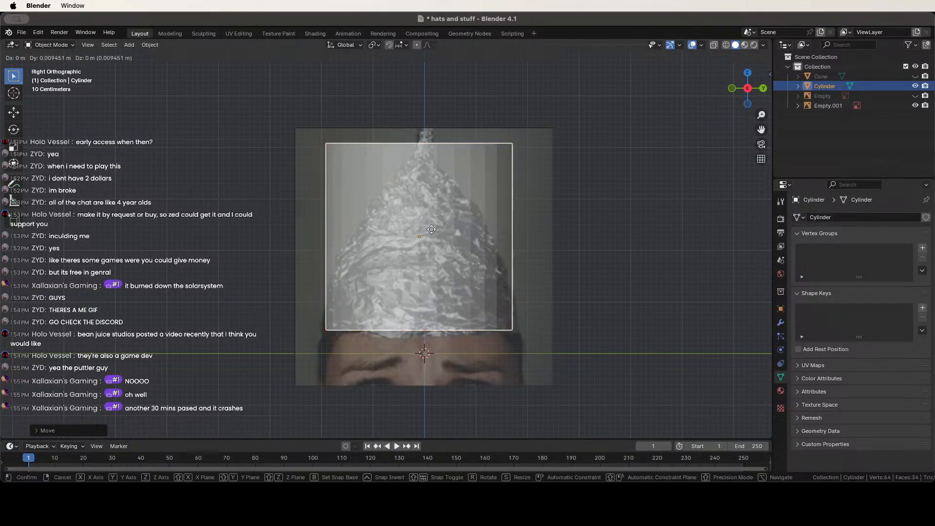
pyautogui.click(430, 224)
pyautogui.click(565, 250)
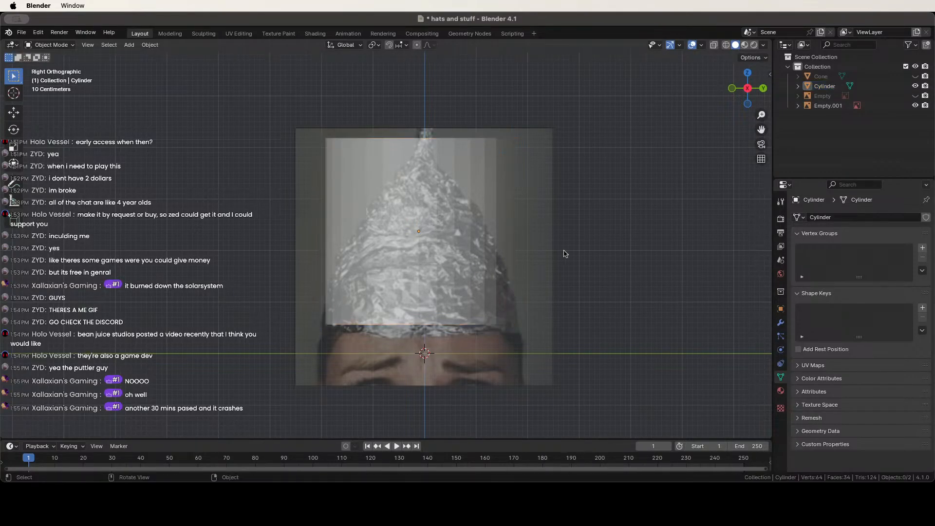
pyautogui.click(49, 44)
# In edit mode, cut a horizontal edge loop around the cylinder's middle, undoing an extra upper cut.
pyautogui.click(48, 67)
pyautogui.click(420, 207)
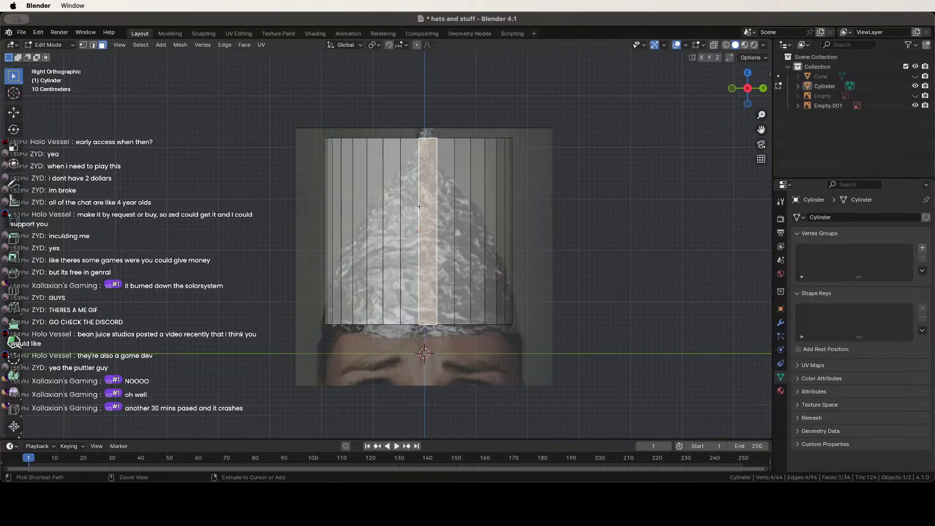
pyautogui.hotkey('ctrl', 'r')
pyautogui.click(419, 225)
pyautogui.click(417, 227)
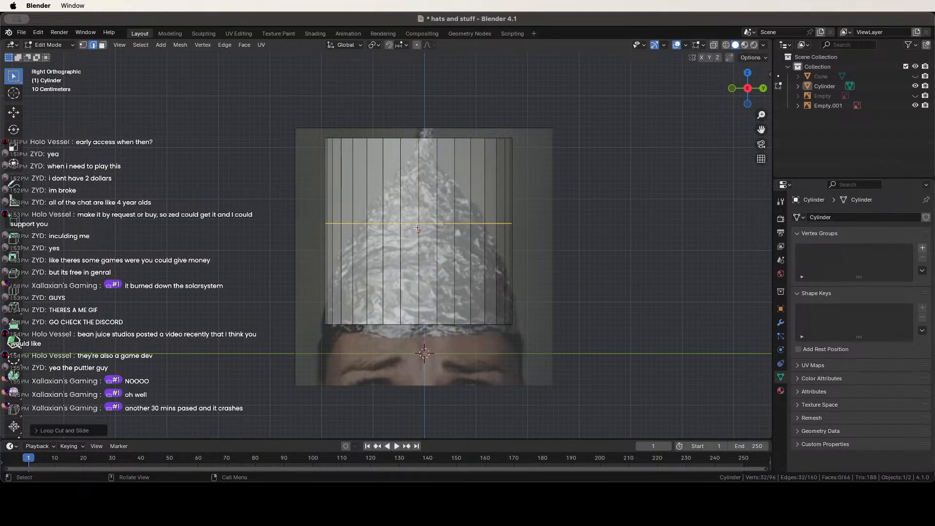
pyautogui.hotkey('ctrl', 'r')
pyautogui.click(416, 175)
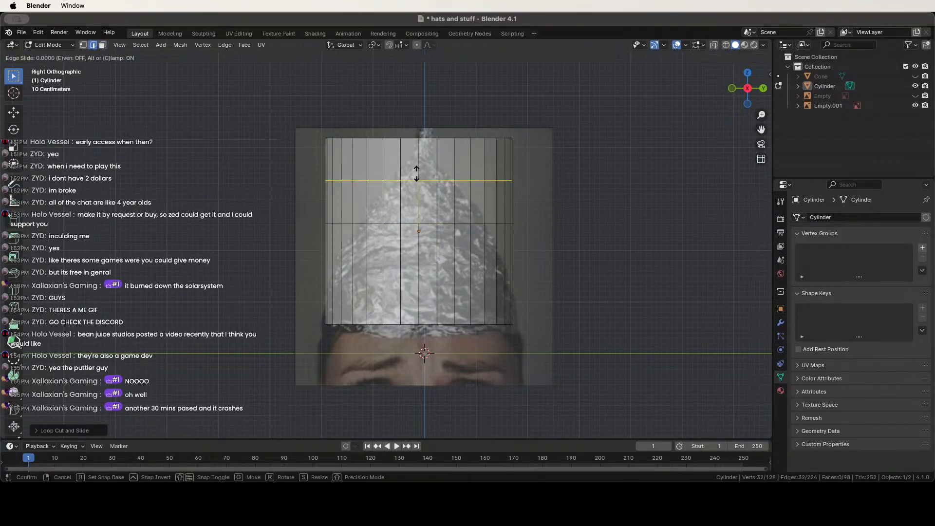
pyautogui.click(417, 175)
pyautogui.hotkey('ctrl', 'z')
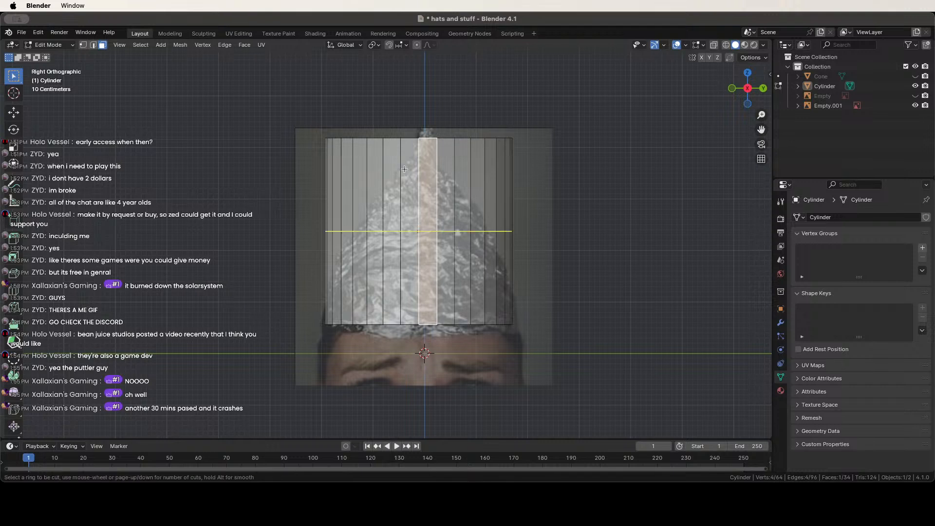
# Slide the middle loop near the top and shrink the top ring into a cone point.
pyautogui.press('g')
pyautogui.press('g')
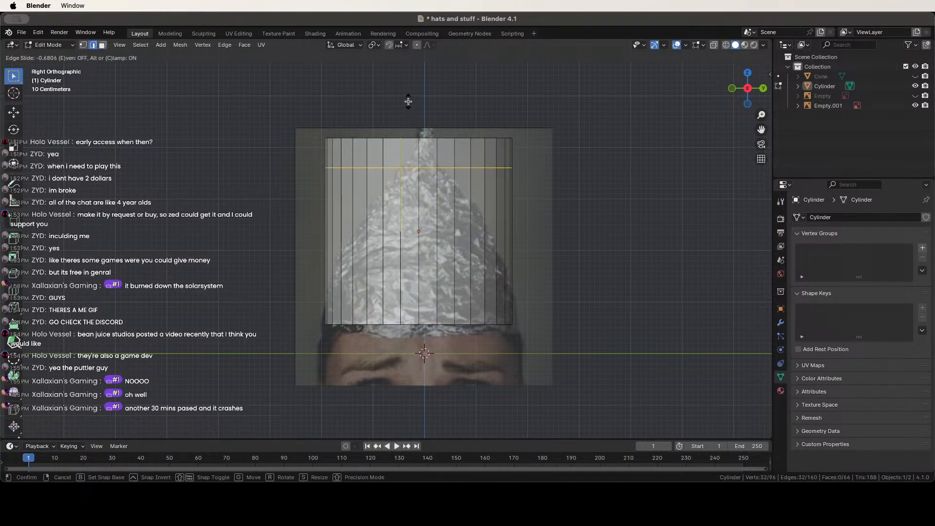
pyautogui.click(414, 108)
pyautogui.press('s')
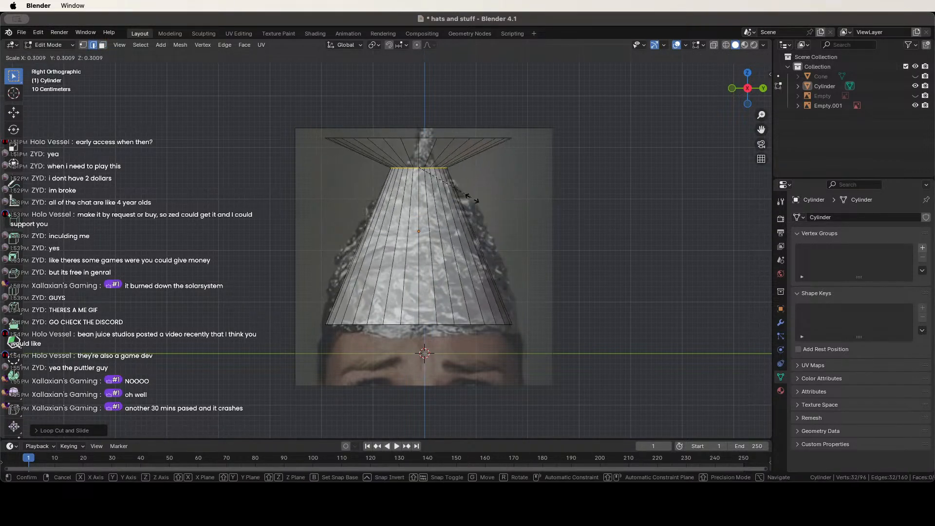
pyautogui.click(437, 187)
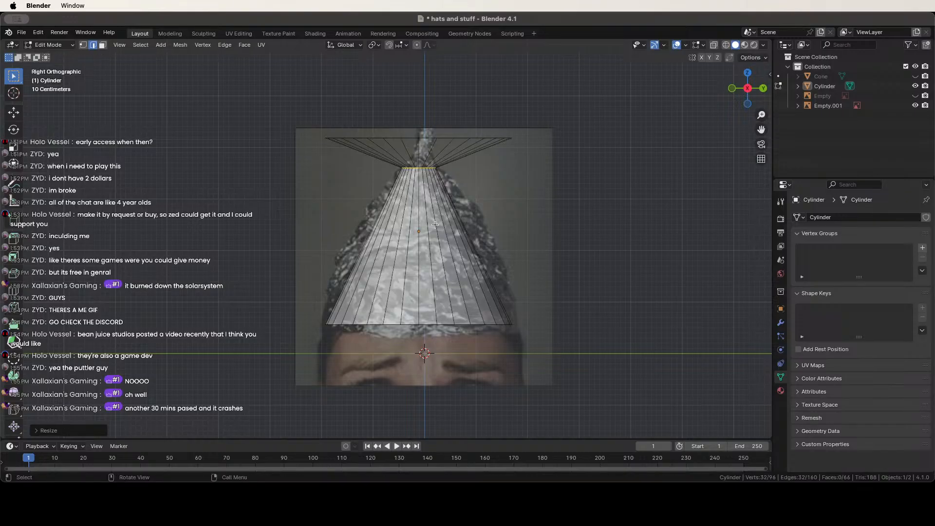
# Cut a new ring across the cone, then widen it and raise it.
pyautogui.hotkey('ctrl', 'r')
pyautogui.click(431, 228)
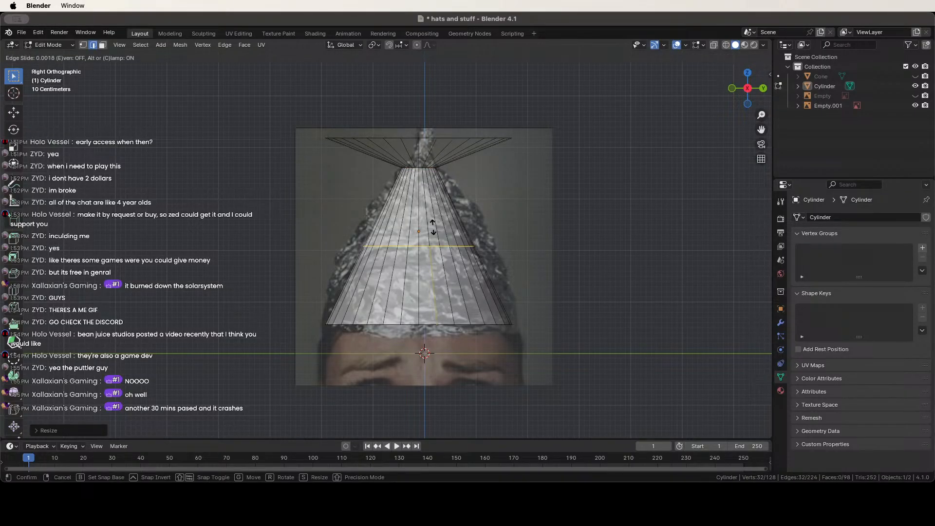
pyautogui.click(438, 228)
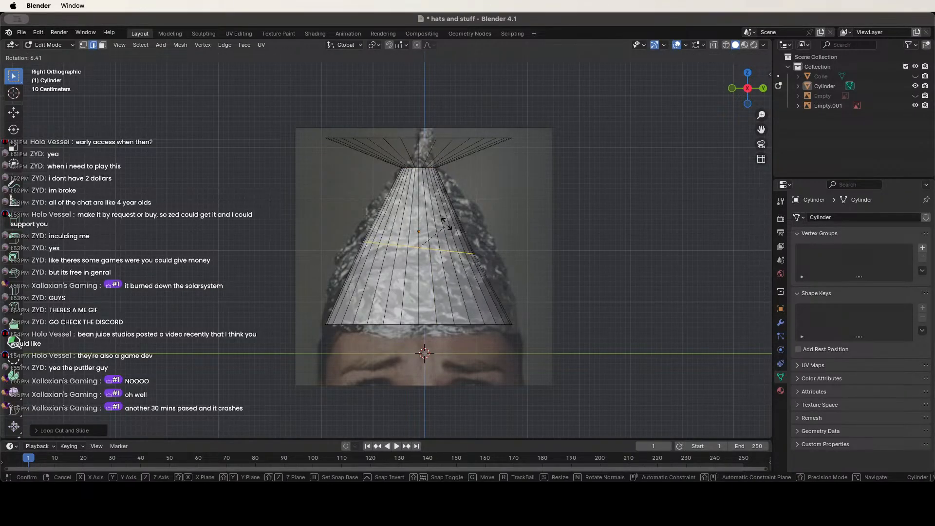
pyautogui.press('s')
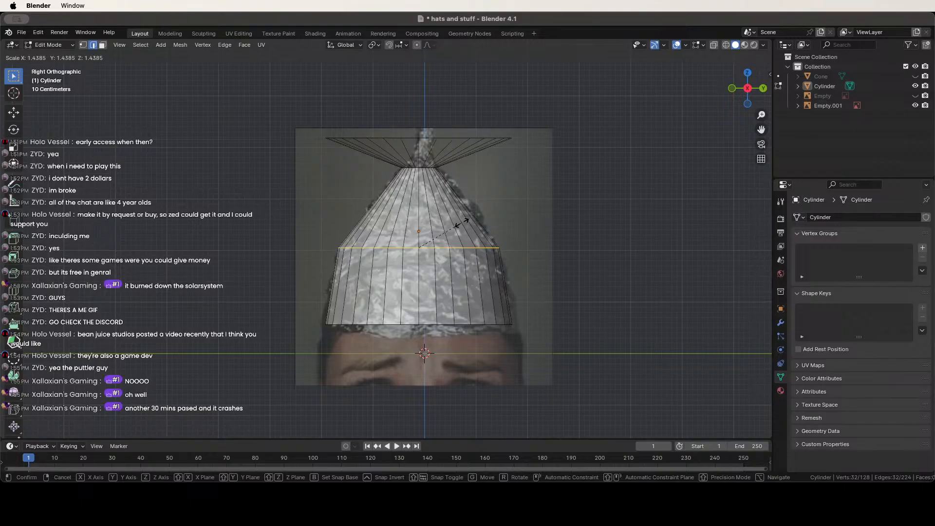
pyautogui.click(464, 223)
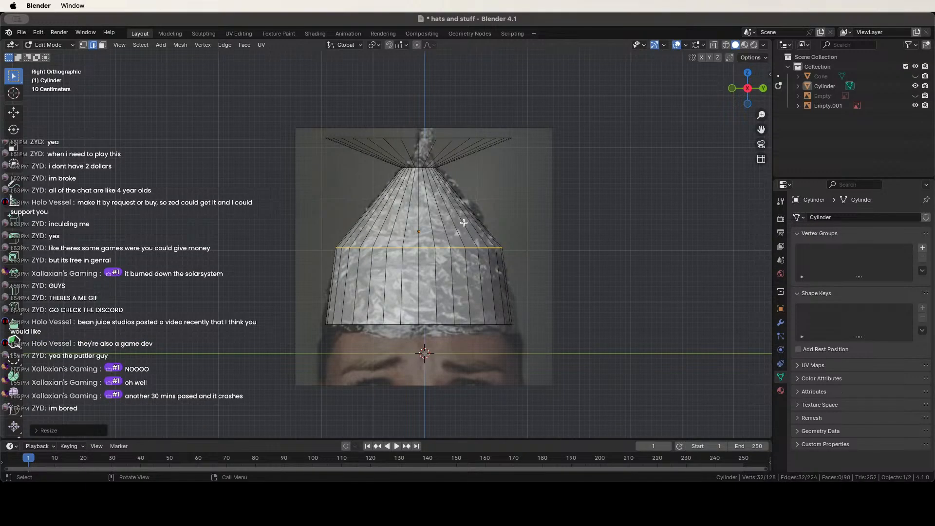
pyautogui.press('g')
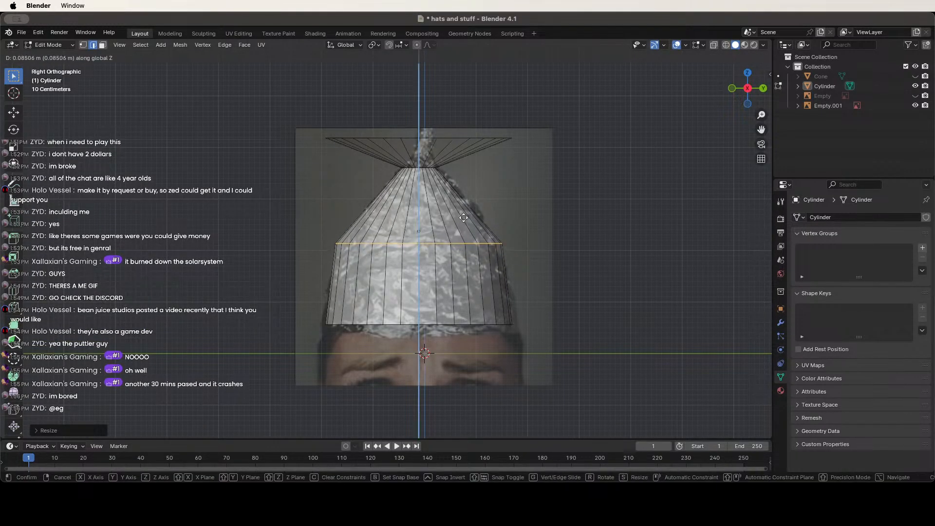
pyautogui.click(466, 219)
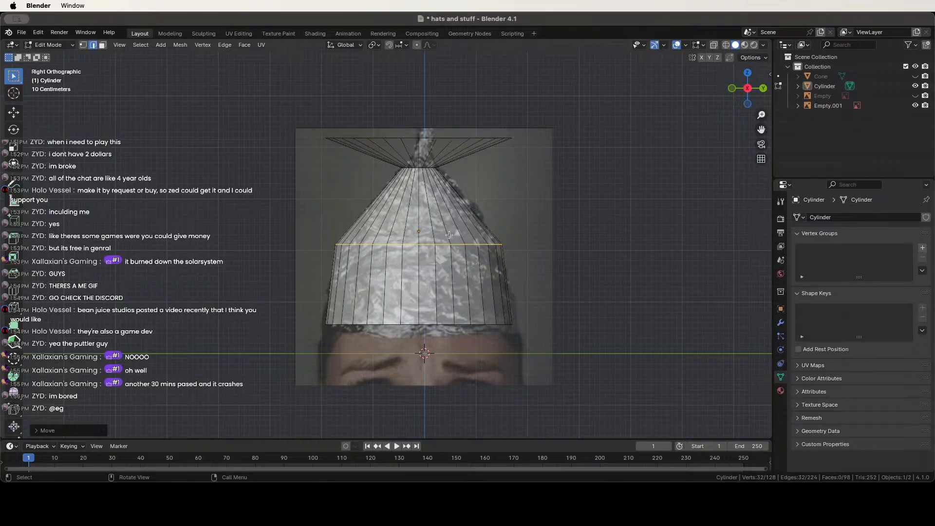
pyautogui.scroll(3, 450, 235)
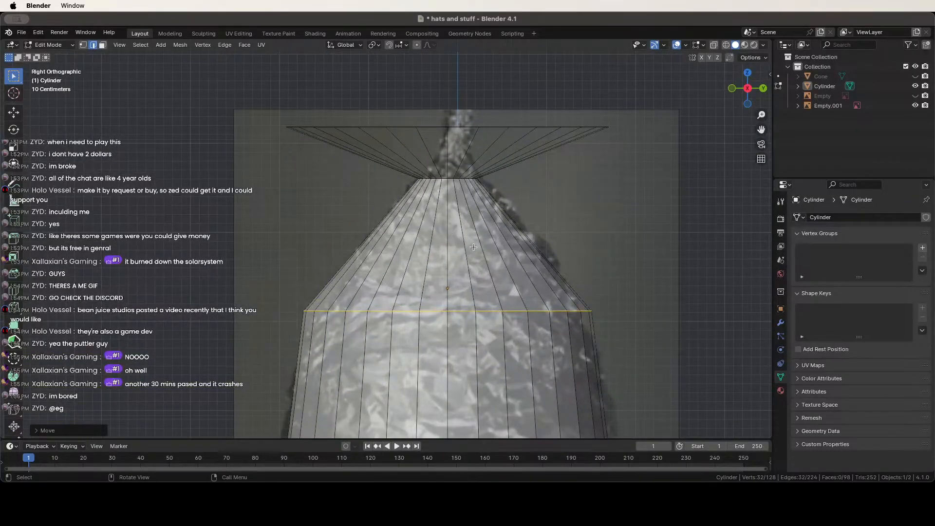
# Move the middle ring further up along Z and narrow it to fit the foil outline.
pyautogui.press('g')
pyautogui.press('z')
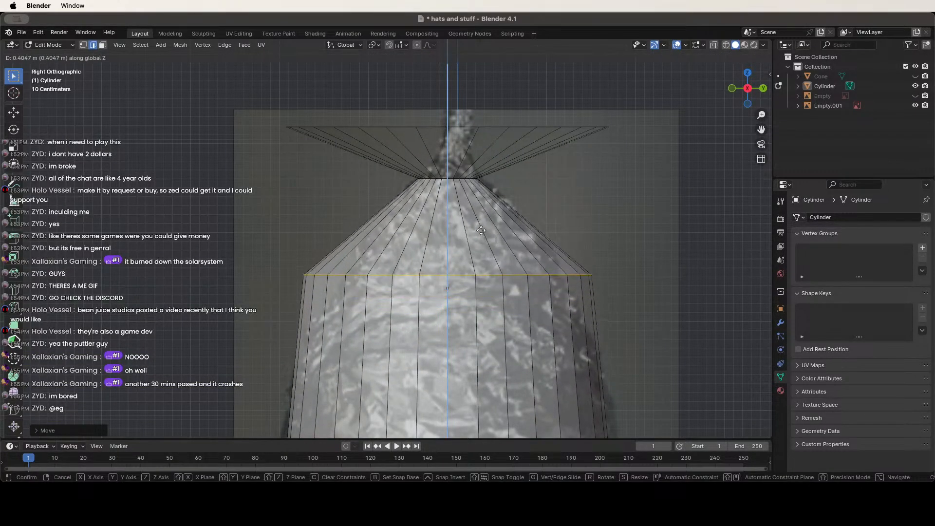
pyautogui.click(481, 230)
pyautogui.press('s')
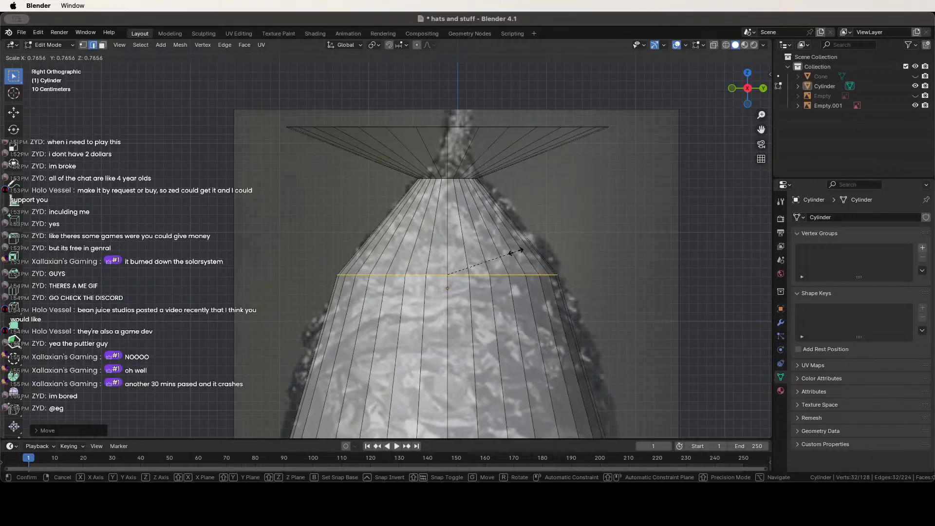
pyautogui.click(520, 252)
pyautogui.scroll(-2, 359, 165)
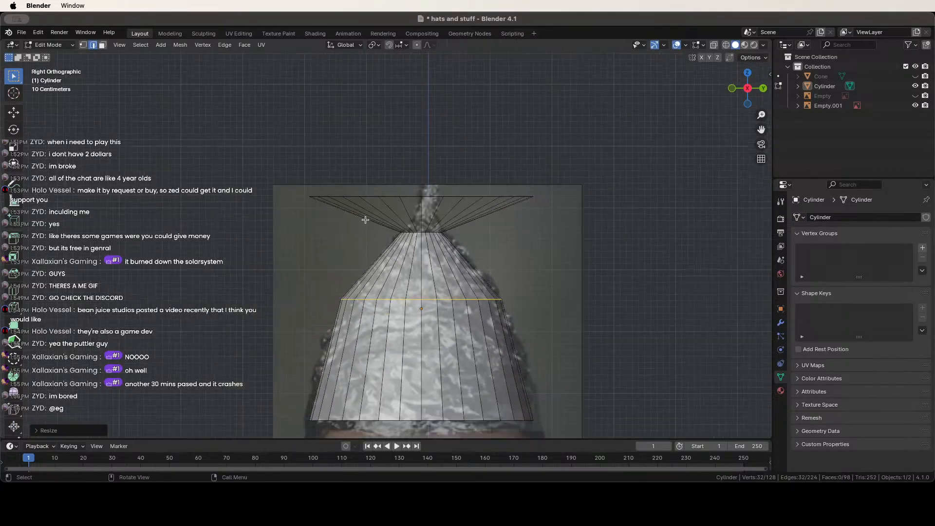
pyautogui.keyDown('alt'); pyautogui.click(427, 196); pyautogui.keyUp('alt')
# Shrink the top rim to a narrow opening, then narrow the neck ring and raise it vertically.
pyautogui.scroll(4, 442, 223)
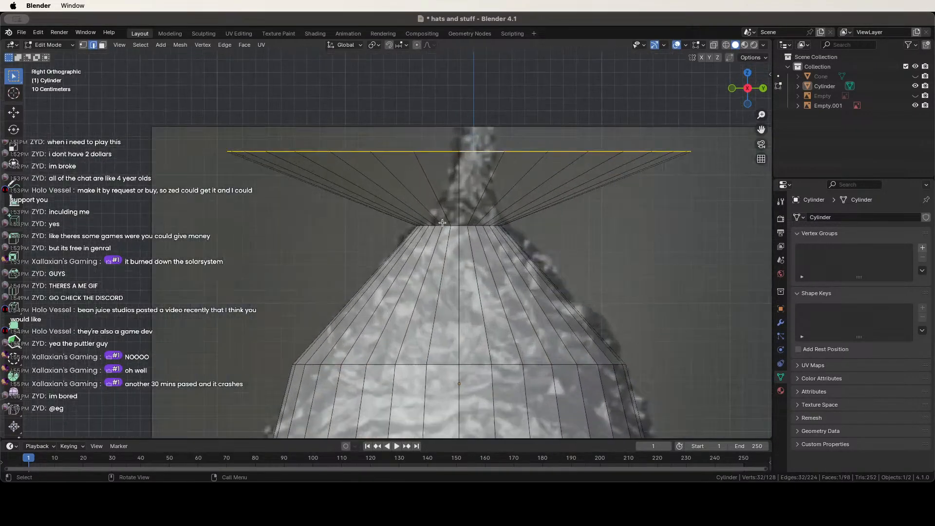
pyautogui.press('s')
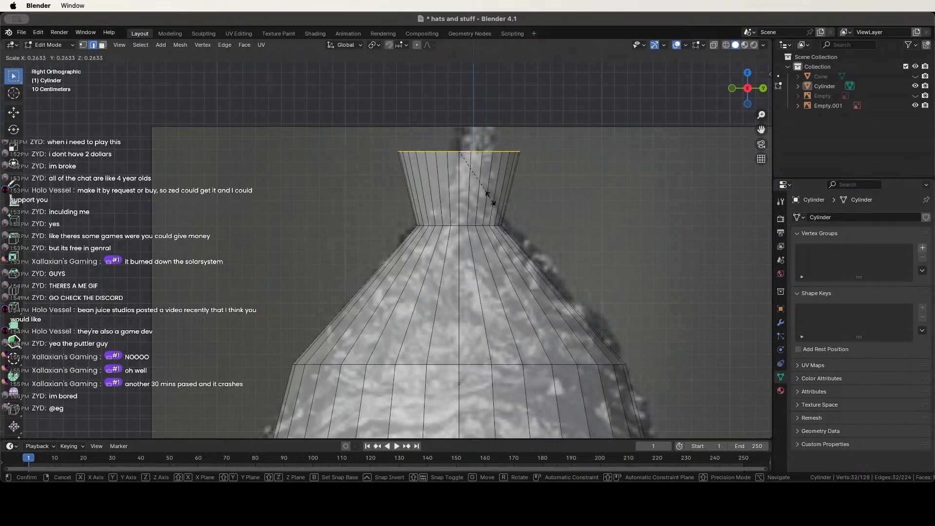
pyautogui.click(478, 176)
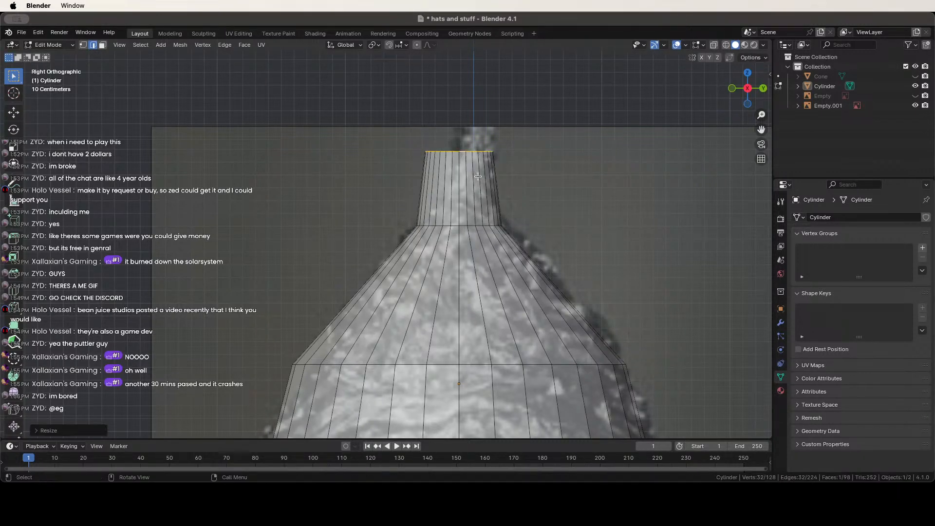
pyautogui.keyDown('alt'); pyautogui.click(472, 226); pyautogui.keyUp('alt')
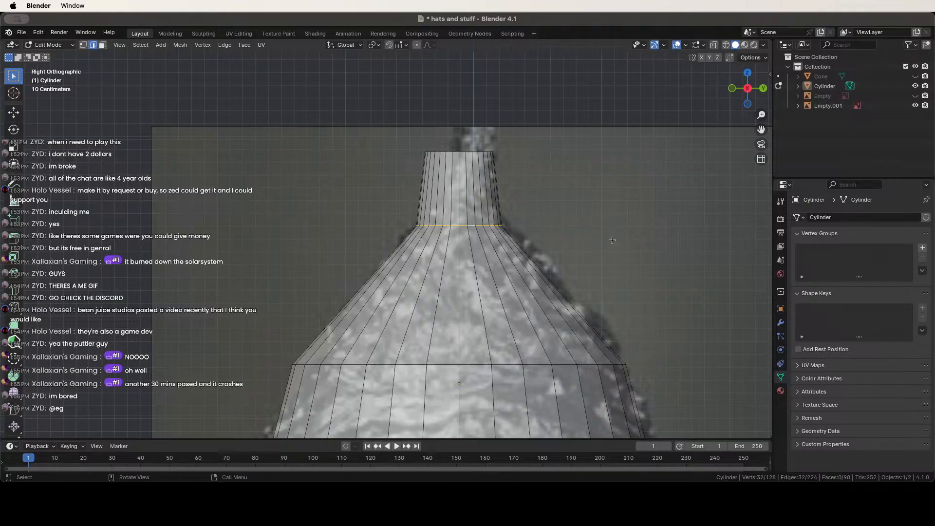
pyautogui.press('s')
pyautogui.click(592, 238)
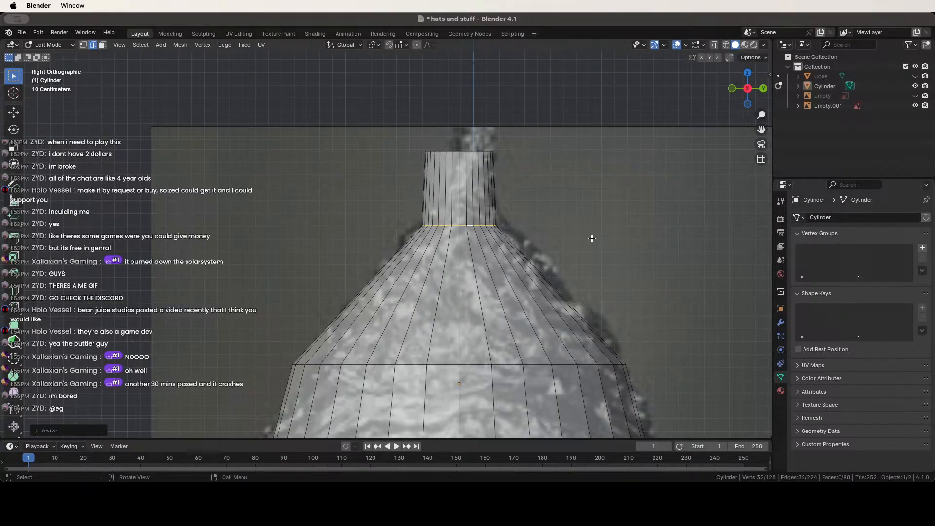
pyautogui.press('g')
pyautogui.press('z')
pyautogui.click(535, 233)
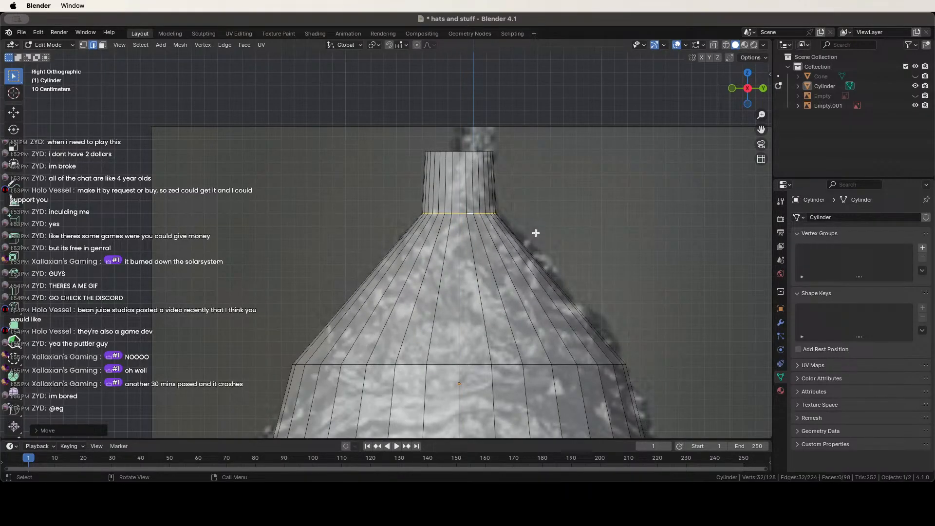
# Narrow the top rim further and lift it along Z into a taller spire tip.
pyautogui.keyDown('alt'); pyautogui.click(464, 153); pyautogui.keyUp('alt')
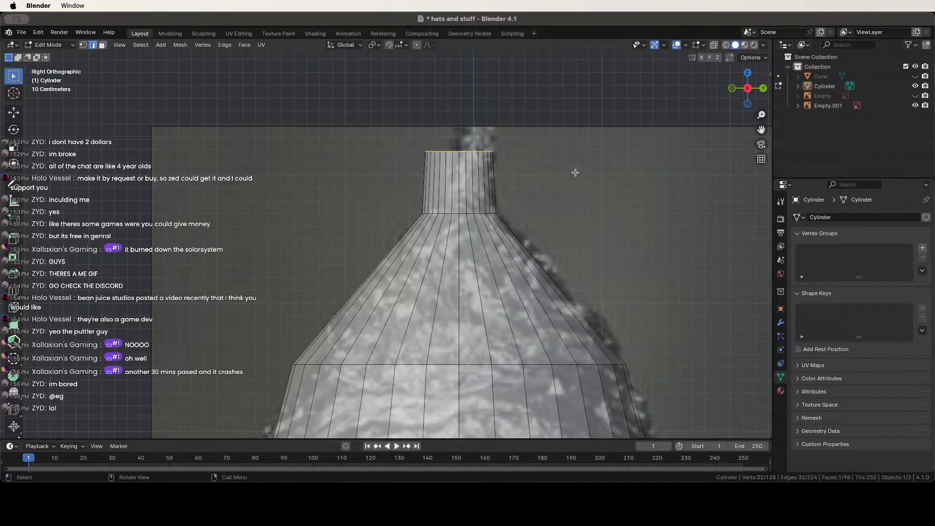
pyautogui.press('s')
pyautogui.click(539, 167)
pyautogui.scroll(2, 492, 175)
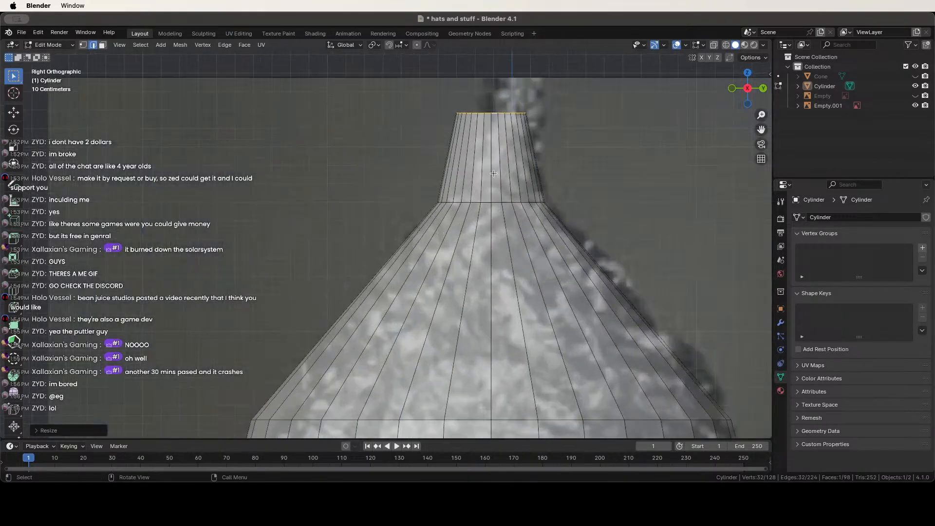
pyautogui.press('g')
pyautogui.press('z')
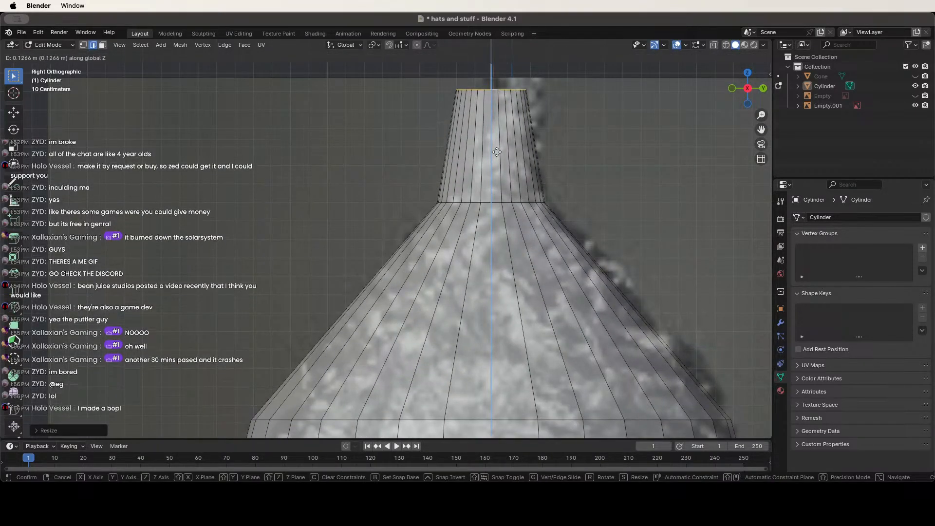
pyautogui.click(497, 147)
# Add a new edge loop around the spire and select that ring.
pyautogui.keyDown('shift'); pyautogui.moveTo(502, 184); pyautogui.dragTo(401, 228, button='middle'); pyautogui.keyUp('shift')
pyautogui.scroll(3, 489, 210)
pyautogui.hotkey('ctrl', 'r')
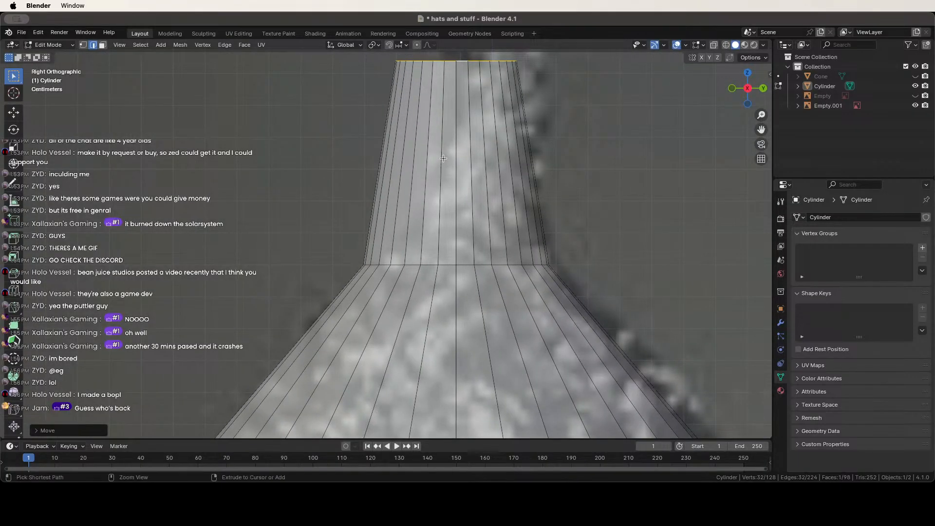
pyautogui.click(445, 143)
pyautogui.click(446, 142)
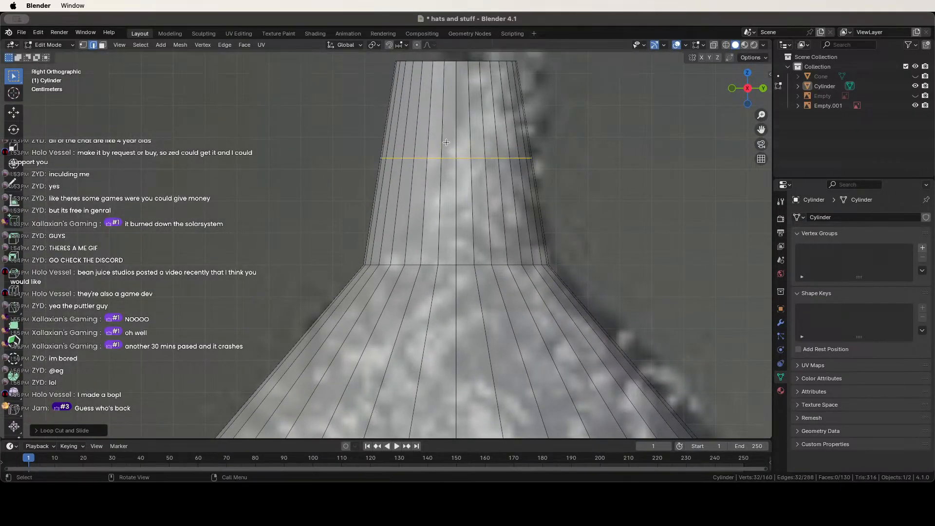
pyautogui.moveTo(418, 201); pyautogui.dragTo(429, 133, button='middle')
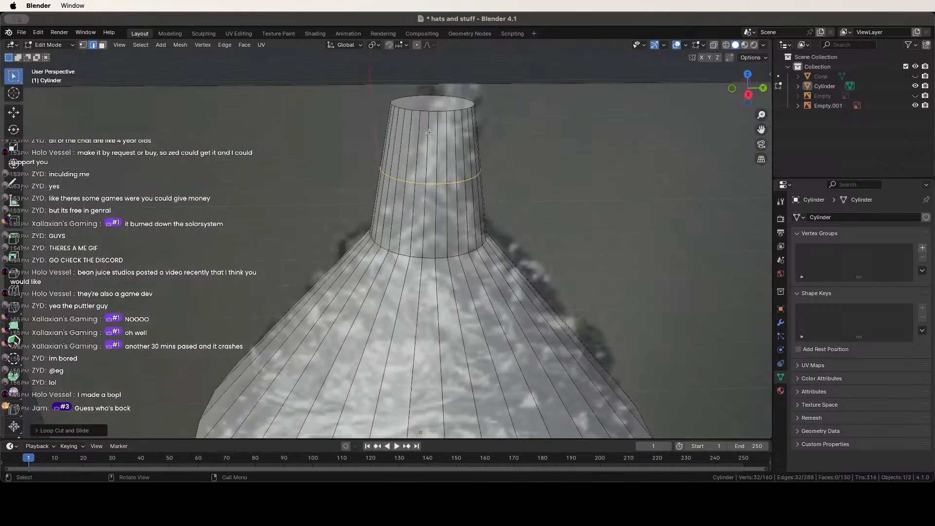
pyautogui.keyDown('alt'); pyautogui.click(436, 111); pyautogui.keyUp('alt')
pyautogui.scroll(2, 432, 173)
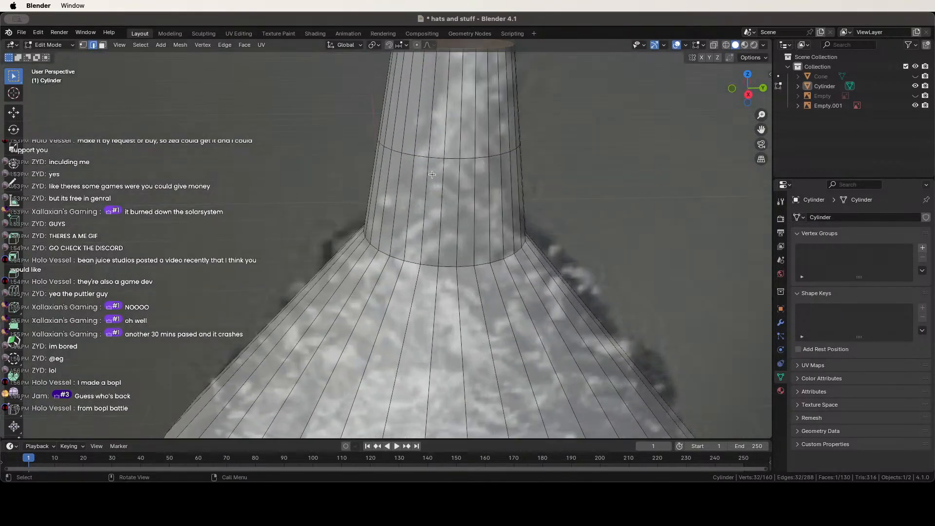
pyautogui.keyDown('alt'); pyautogui.click(467, 156); pyautogui.keyUp('alt')
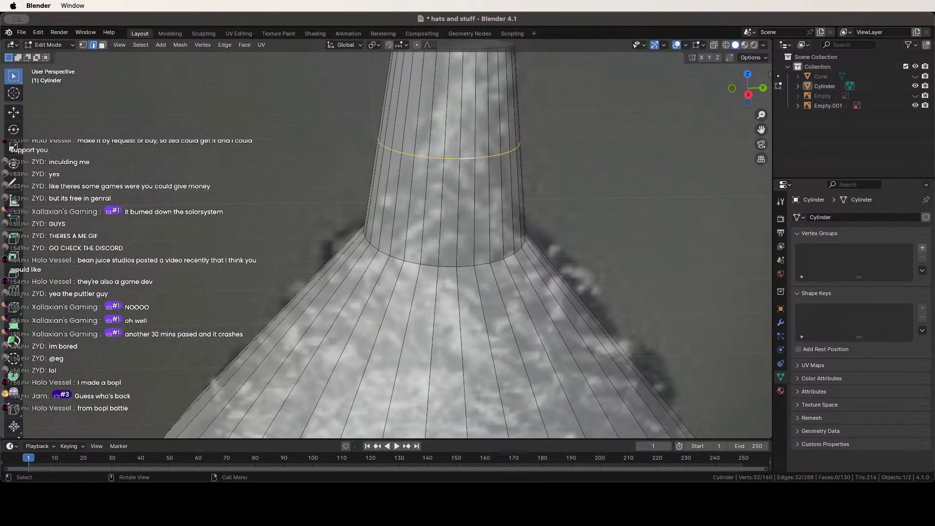
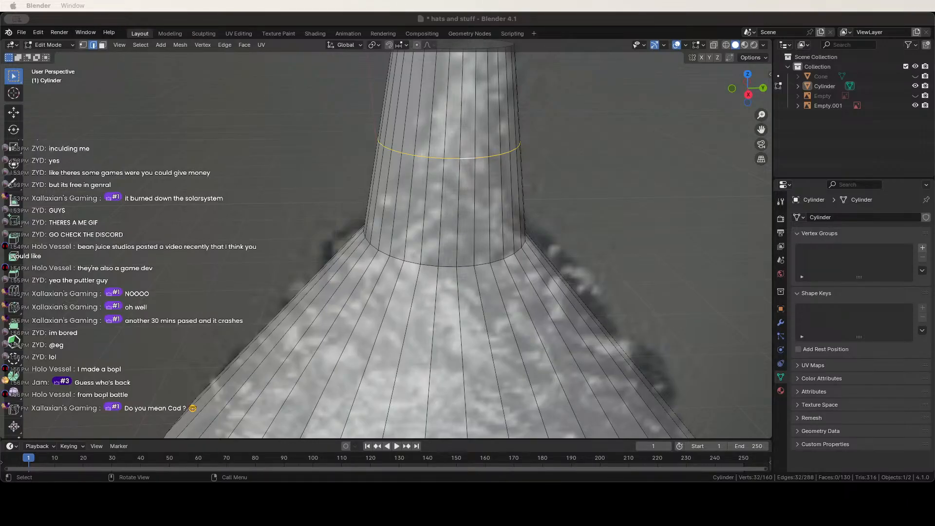
# Orbit around the hat and clear the previous edge-loop selection.
pyautogui.scroll(-3, 384, 176)
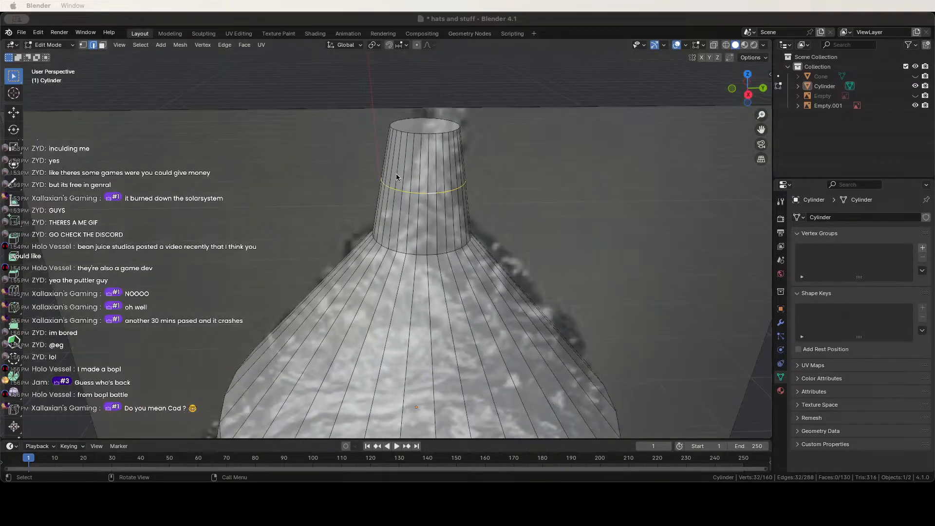
pyautogui.scroll(2, 377, 136)
pyautogui.scroll(1, 370, 112)
pyautogui.moveTo(365, 115)
pyautogui.mouseDown(button='middle')
pyautogui.moveTo(361, 194)
pyautogui.moveTo(361, 118)
pyautogui.mouseUp(button='middle')
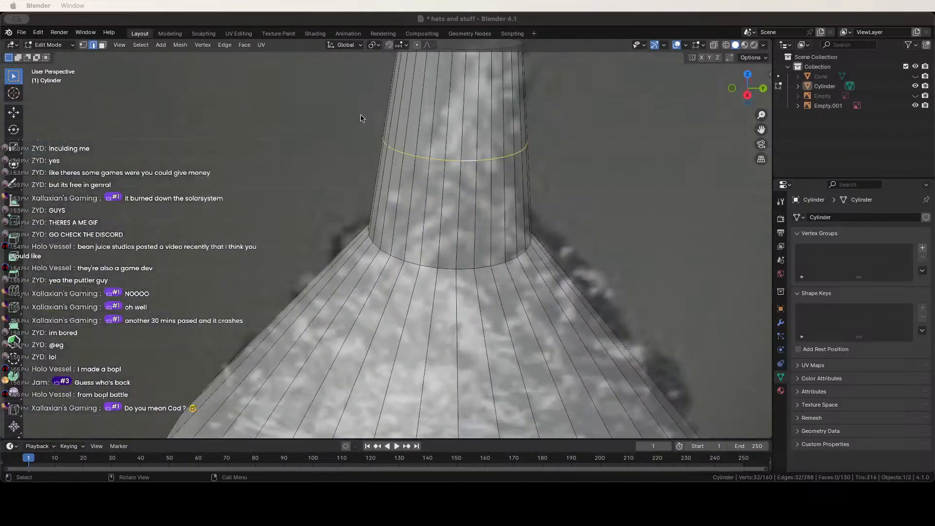
pyautogui.scroll(-1, 360, 119)
pyautogui.click(353, 125)
# From a level front view, select the edge loop around the hat's middle.
pyautogui.scroll(-3, 354, 126)
pyautogui.scroll(-3, 415, 123)
pyautogui.moveTo(419, 124); pyautogui.dragTo(428, 90, button='middle')
pyautogui.scroll(-7, 433, 147)
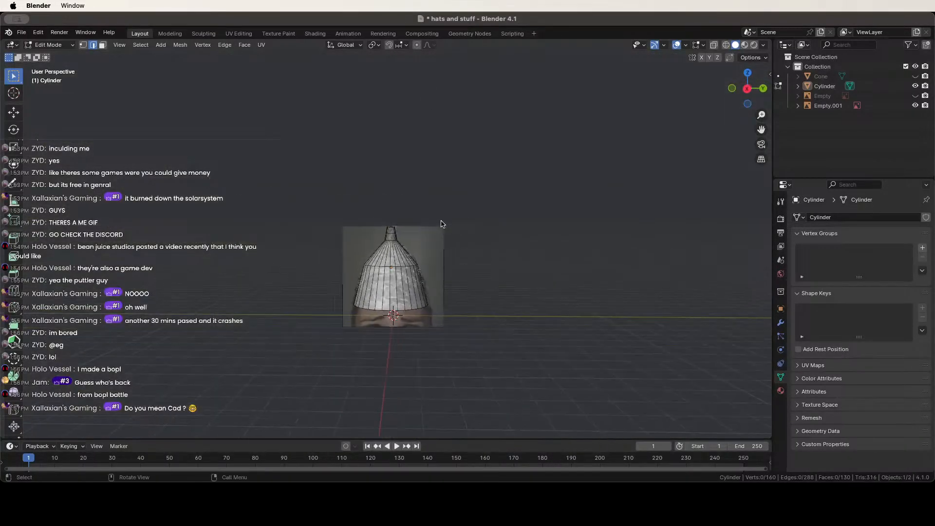
pyautogui.scroll(5, 434, 229)
pyautogui.keyDown('shift'); pyautogui.moveTo(387, 244); pyautogui.dragTo(378, 139, button='middle'); pyautogui.keyUp('shift')
pyautogui.keyDown('alt'); pyautogui.click(386, 197); pyautogui.keyUp('alt')
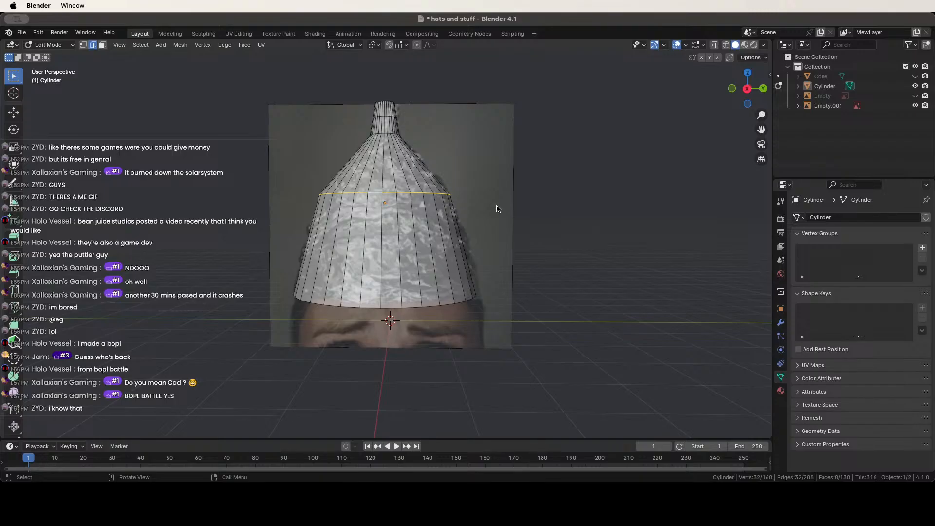
pyautogui.hotkey('ctrl', 'r')
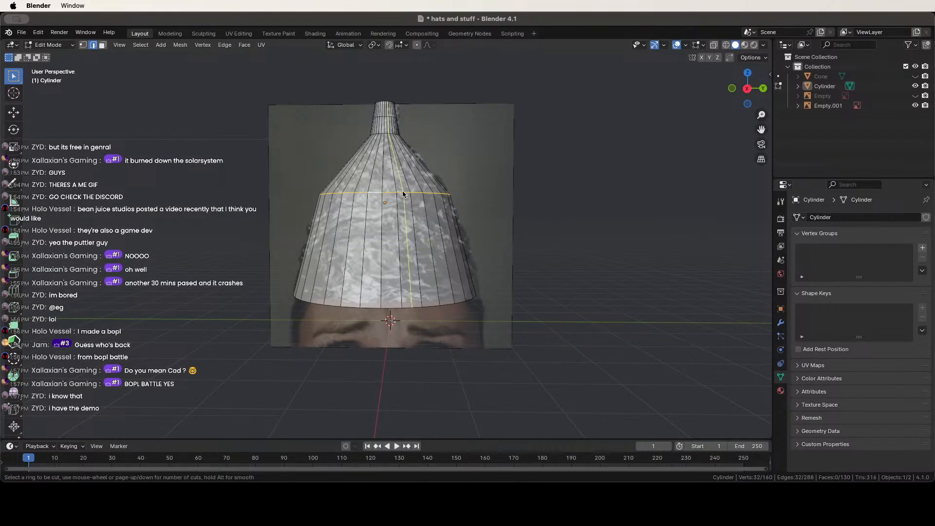
# Cancel the loop cut and bevel the middle loop into a two-segment band.
pyautogui.press('Escape')
pyautogui.hotkey('ctrl', 'b')
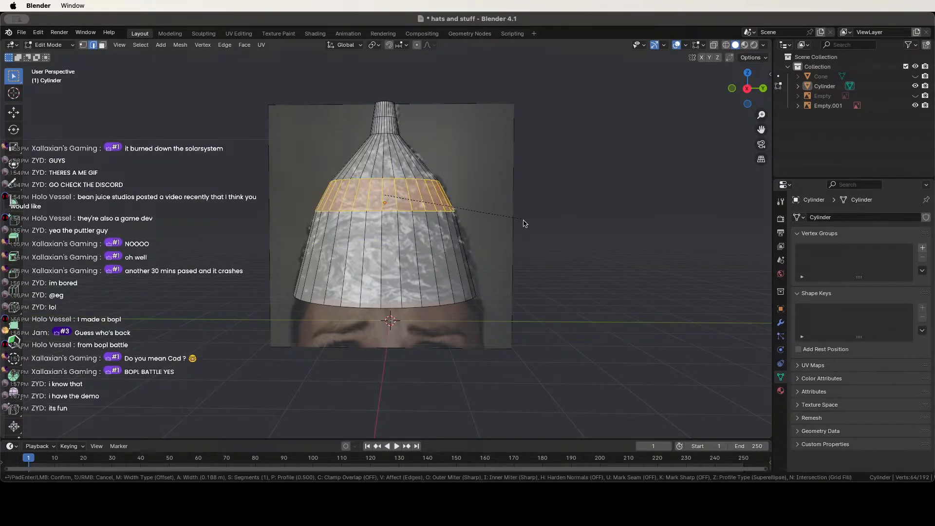
pyautogui.scroll(1, 532, 231)
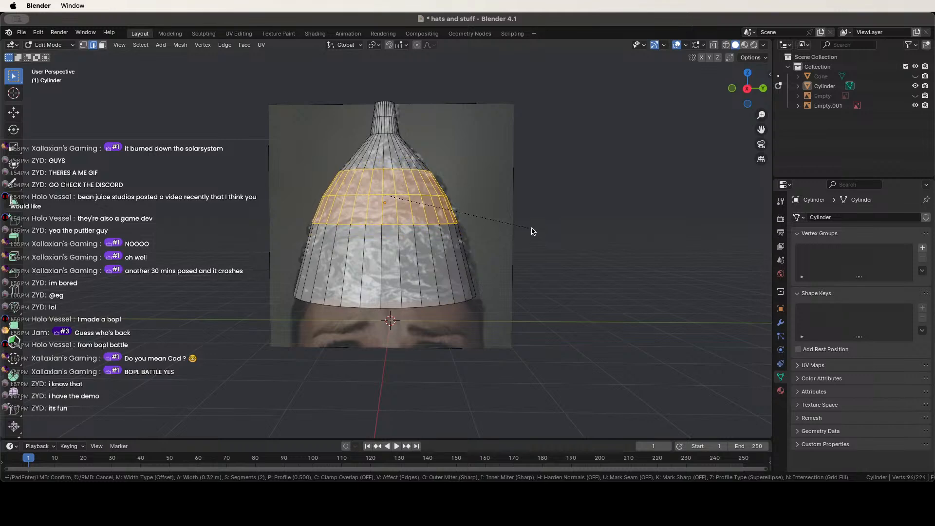
pyautogui.click(530, 232)
# Select the edge loop at the hat's neck and bevel it.
pyautogui.moveTo(515, 244); pyautogui.dragTo(407, 276, button='middle')
pyautogui.scroll(4, 389, 197)
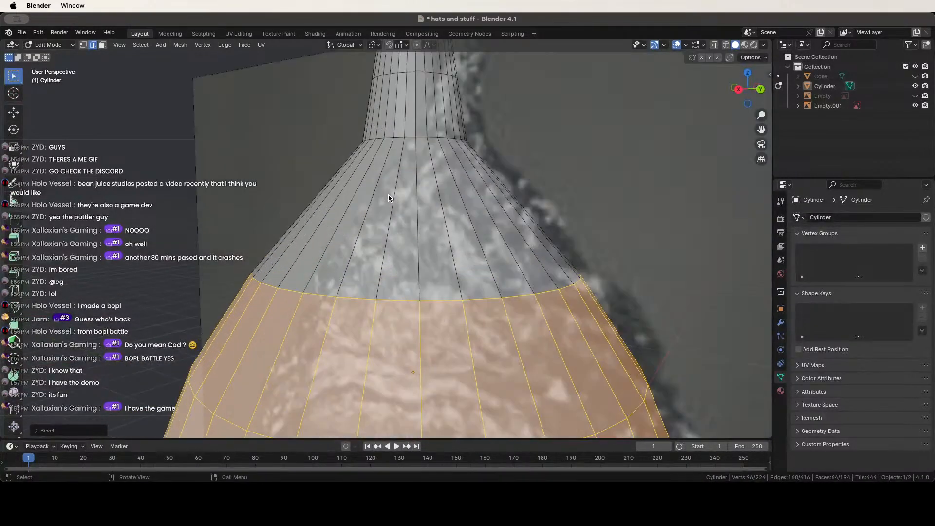
pyautogui.keyDown('alt'); pyautogui.click(406, 137); pyautogui.keyUp('alt')
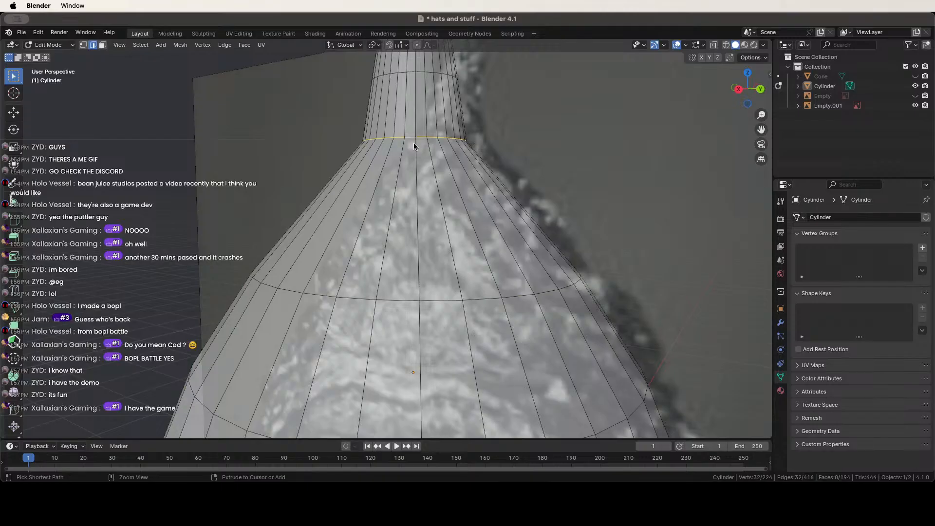
pyautogui.hotkey('ctrl', 'b')
pyautogui.click(433, 154)
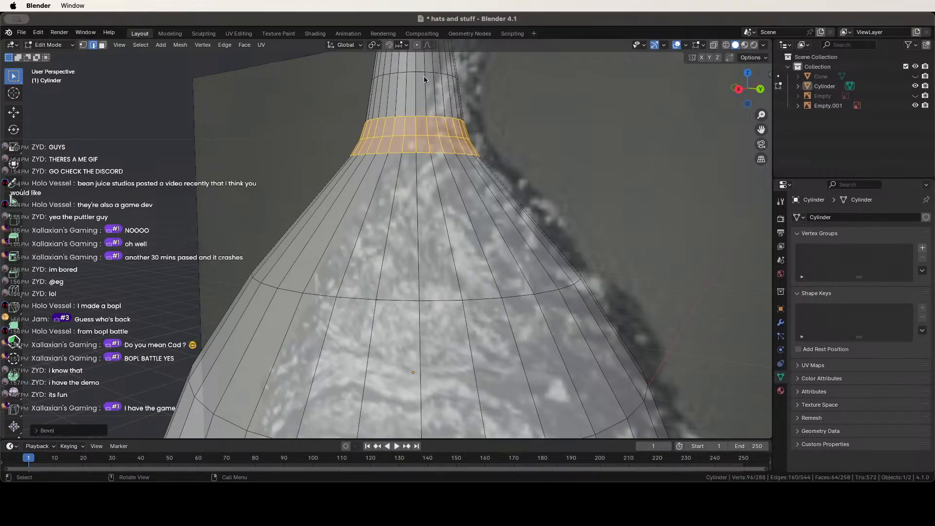
pyautogui.scroll(-4, 464, 276)
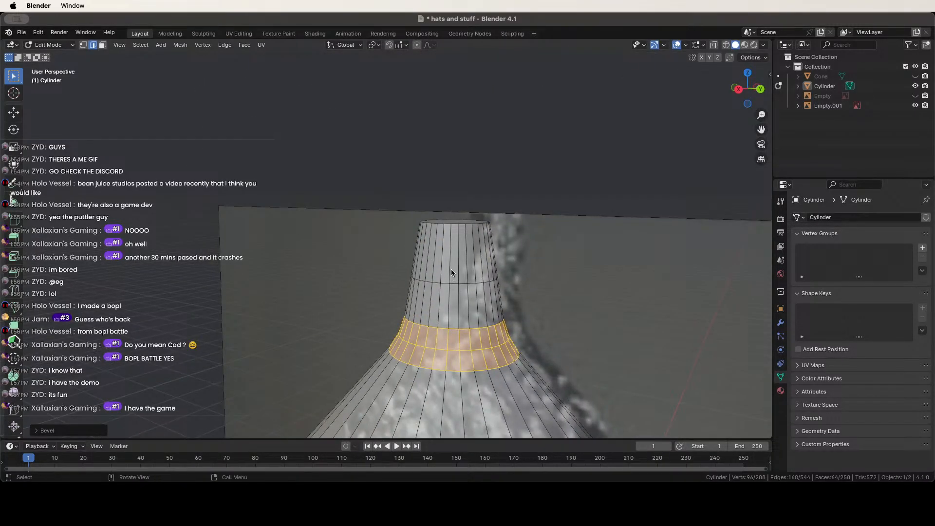
# Add a new loop on the neck and slide it sideways with G.
pyautogui.hotkey('ctrl', 'r')
pyautogui.click(452, 270)
pyautogui.click(454, 264)
pyautogui.moveTo(455, 263); pyautogui.dragTo(433, 227, button='middle')
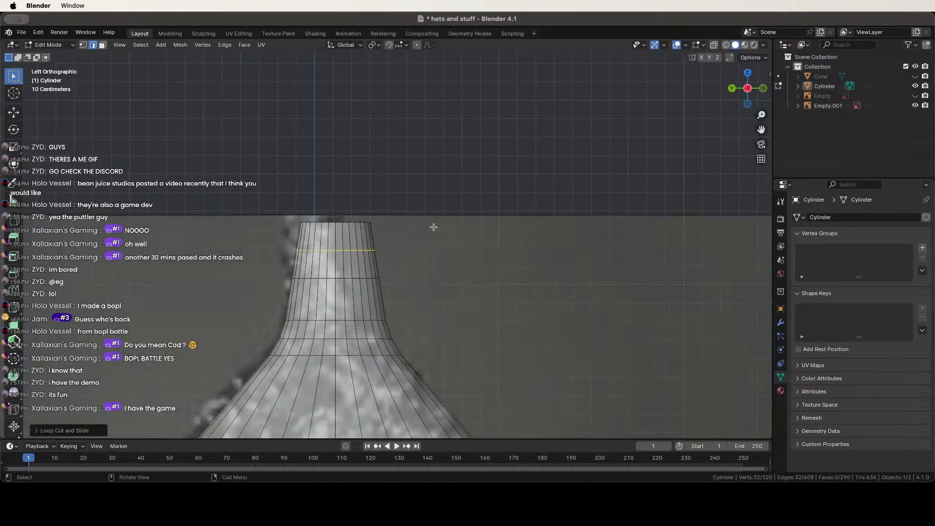
pyautogui.press('g')
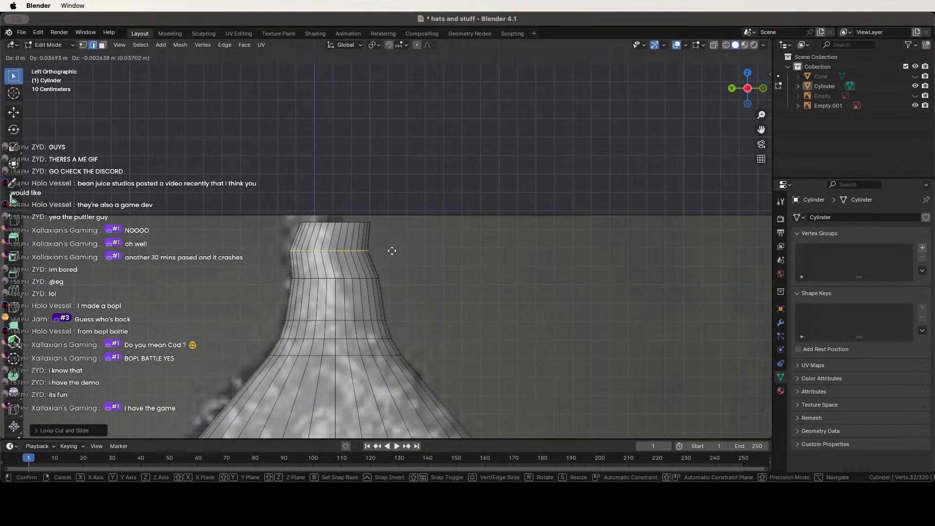
pyautogui.click(390, 248)
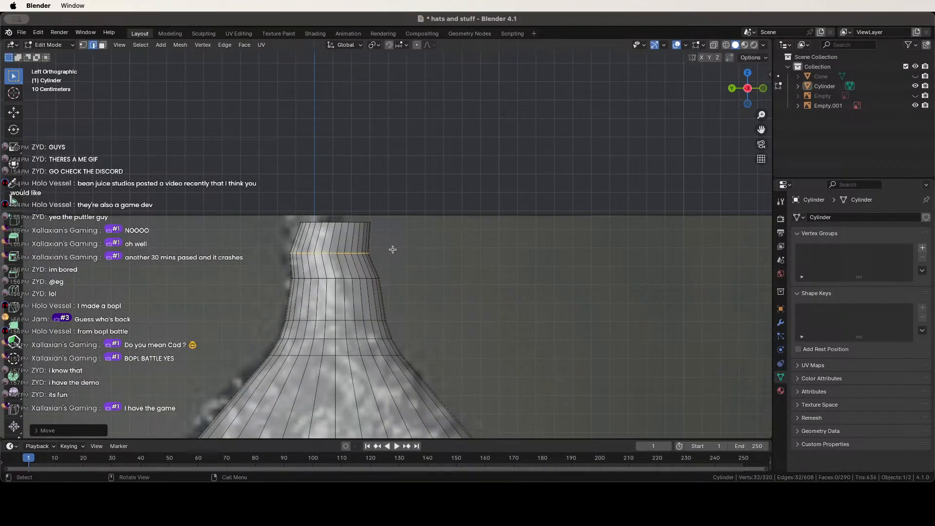
# Shift the lower neck loop slightly, then return to a perspective view.
pyautogui.keyDown('alt'); pyautogui.click(340, 320); pyautogui.keyUp('alt')
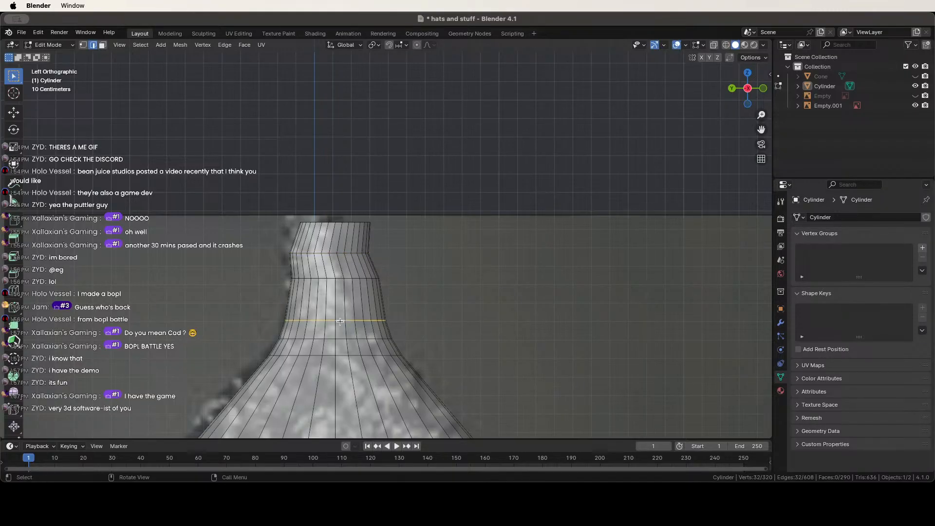
pyautogui.press('g')
pyautogui.click(348, 319)
pyautogui.scroll(-5, 346, 318)
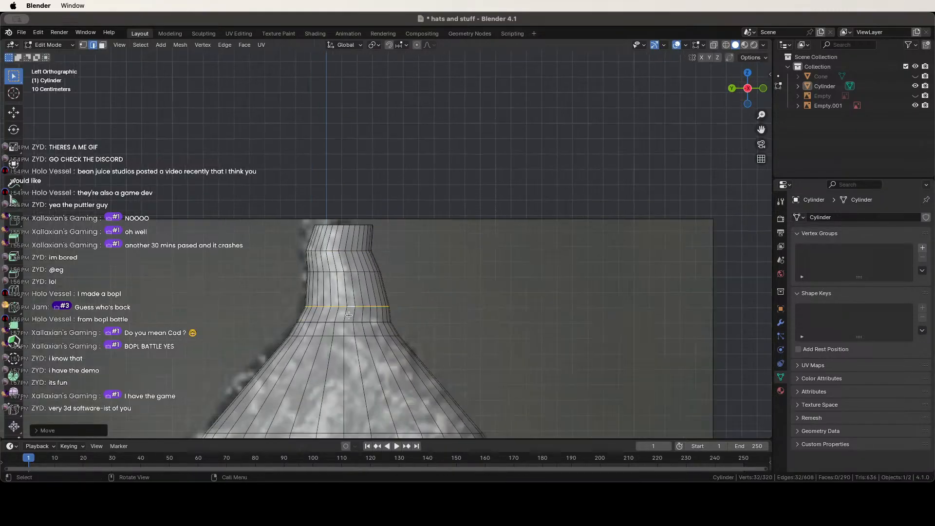
pyautogui.moveTo(344, 309); pyautogui.dragTo(101, 170, button='middle')
pyautogui.scroll(-5, 192, 301)
pyautogui.scroll(5, 138, 312)
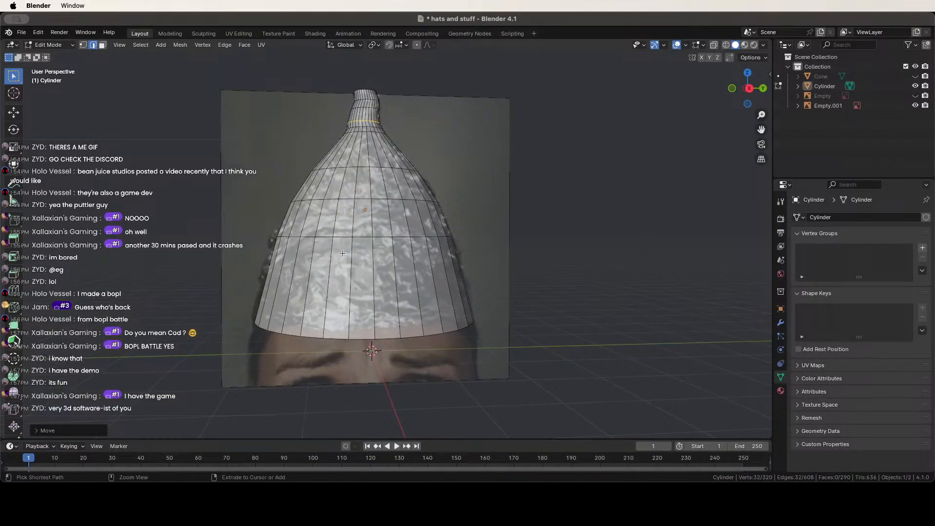
# Add a loop near the hat's base, scale it outward and bevel it into a band.
pyautogui.hotkey('ctrl', 'r')
pyautogui.click(346, 272)
pyautogui.click(346, 272)
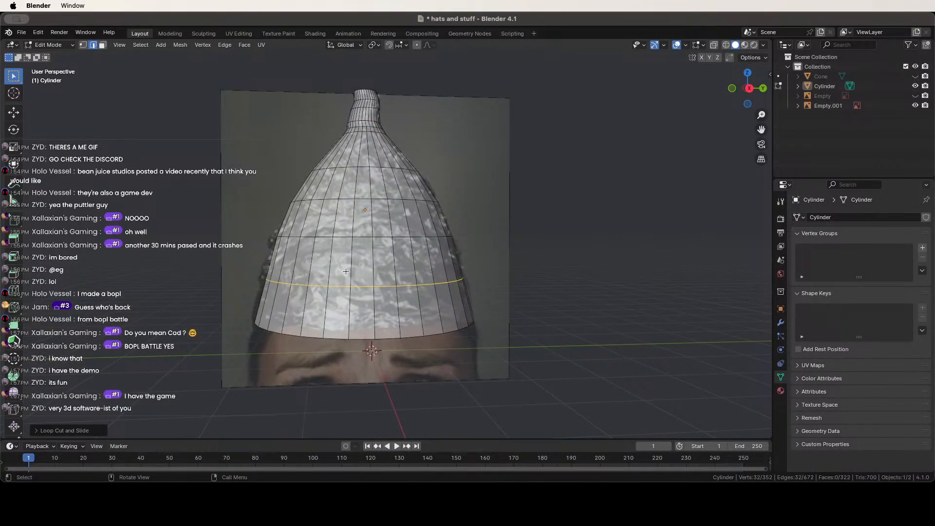
pyautogui.press('s')
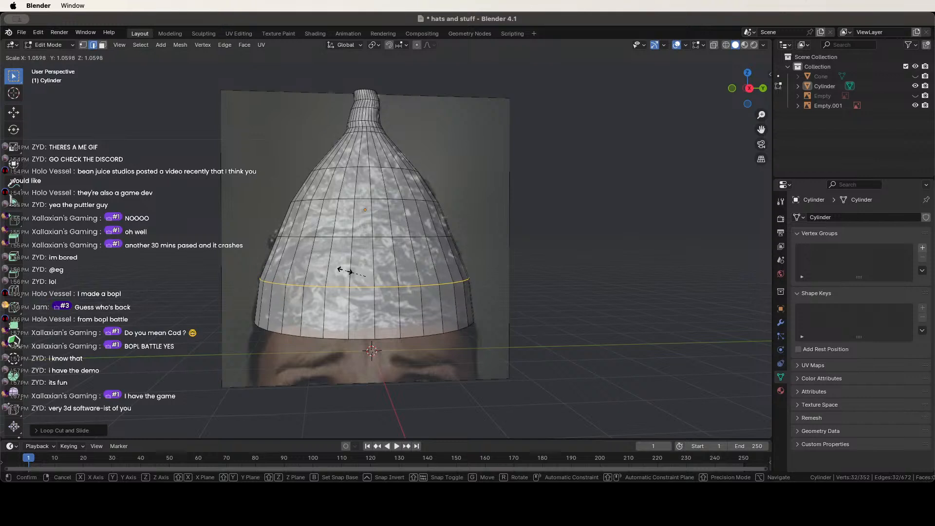
pyautogui.click(349, 271)
pyautogui.hotkey('ctrl', 'b')
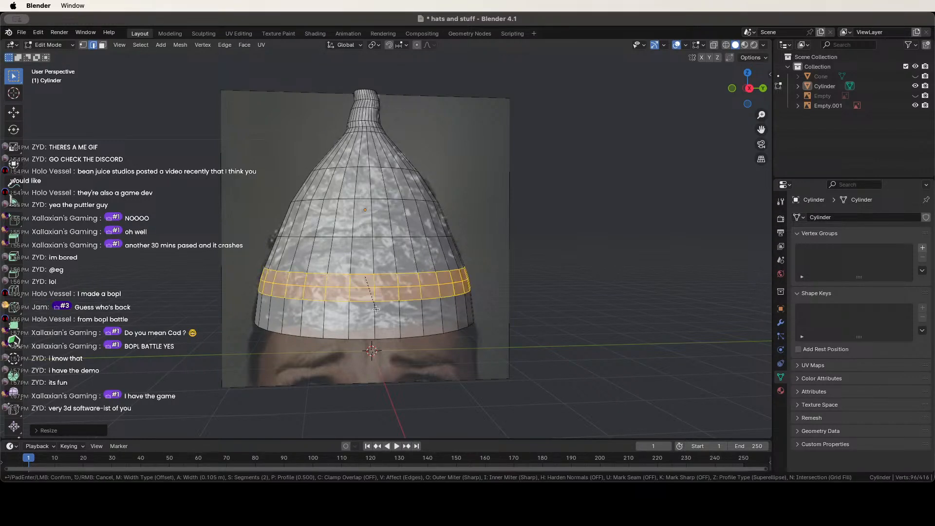
pyautogui.click(379, 316)
# Return to Object Mode and orbit the view to face the reference image.
pyautogui.press('Tab')
pyautogui.scroll(-4, 606, 286)
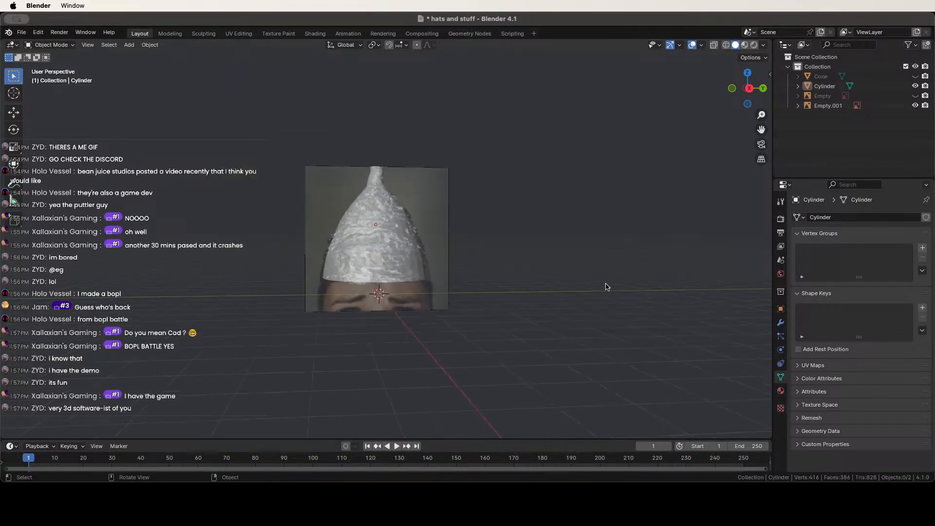
pyautogui.moveTo(606, 287); pyautogui.dragTo(499, 275, button='middle')
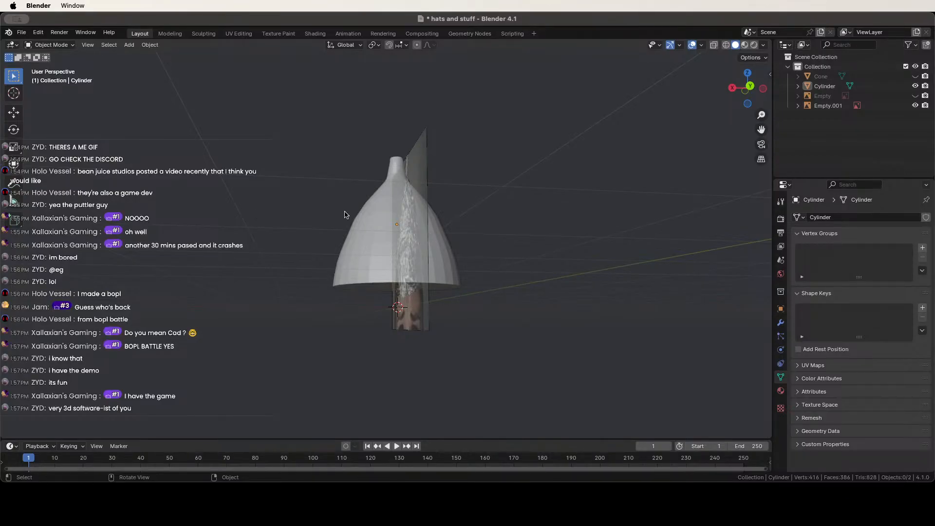
pyautogui.moveTo(345, 211); pyautogui.dragTo(436, 211, button='middle')
pyautogui.scroll(3, 436, 212)
pyautogui.keyDown('shift'); pyautogui.moveTo(373, 209); pyautogui.dragTo(496, 223, button='middle'); pyautogui.keyUp('shift')
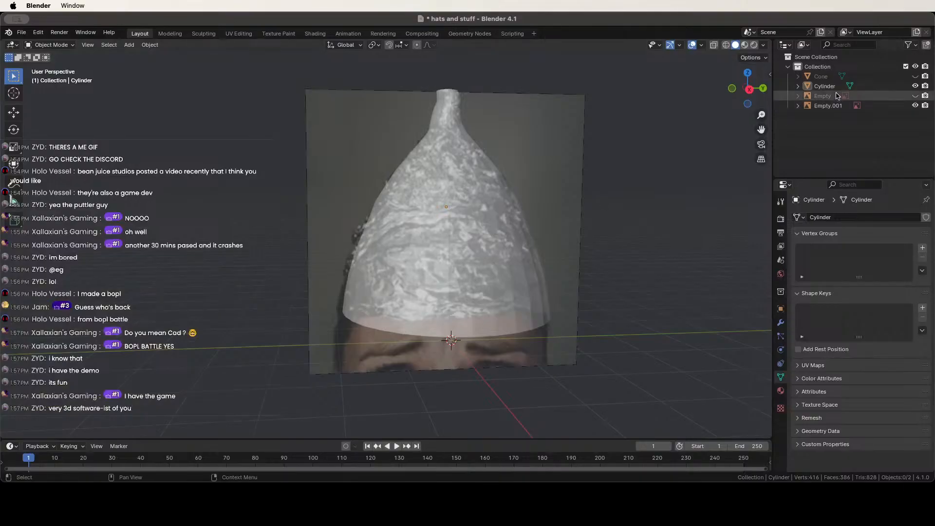
pyautogui.moveTo(521, 156); pyautogui.dragTo(566, 173, button='middle')
pyautogui.moveTo(465, 171); pyautogui.dragTo(448, 180, button='middle')
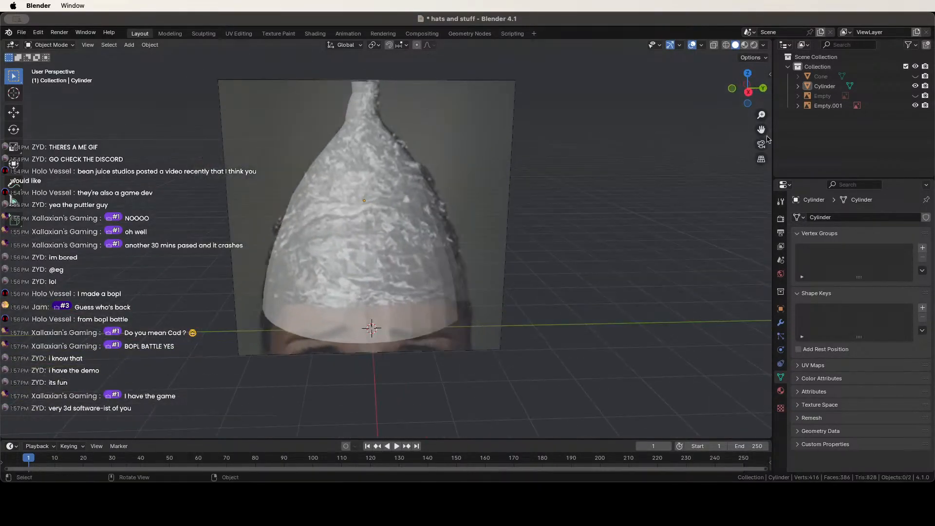
# Copy the Cylinder hat in the Outliner and paste it as Cylinder.001.
pyautogui.click(821, 86)
pyautogui.hotkey('ctrl', 'c')
pyautogui.hotkey('ctrl', 'v')
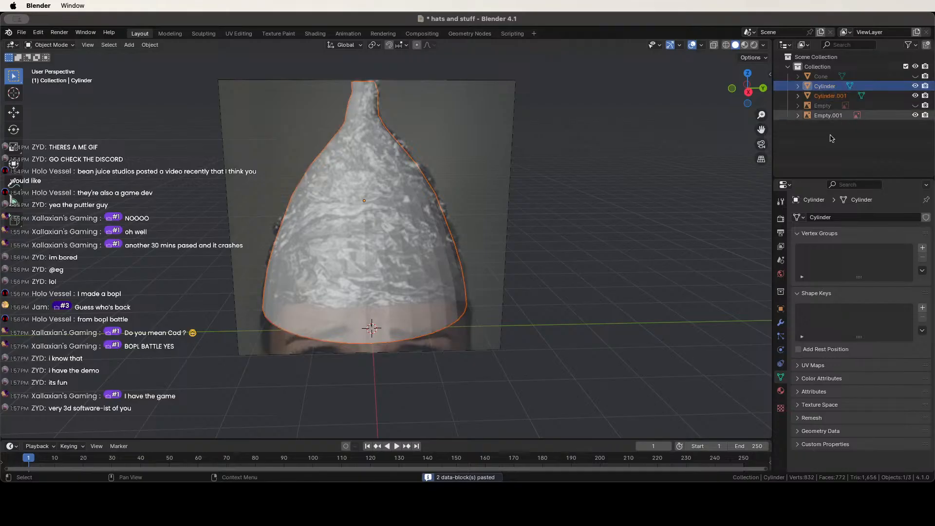
# Add a Subdivision Surface modifier to Cylinder.001.
pyautogui.click(780, 323)
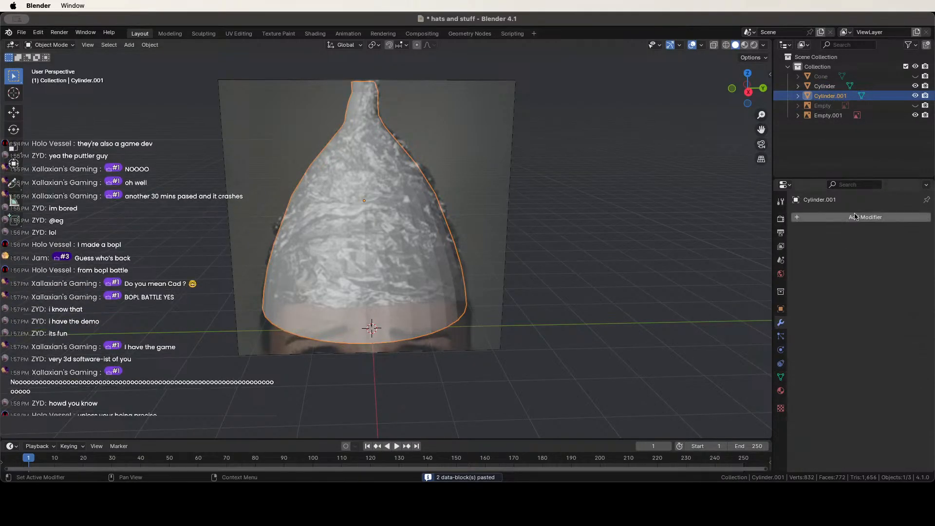
pyautogui.click(855, 213)
pyautogui.write('sub')
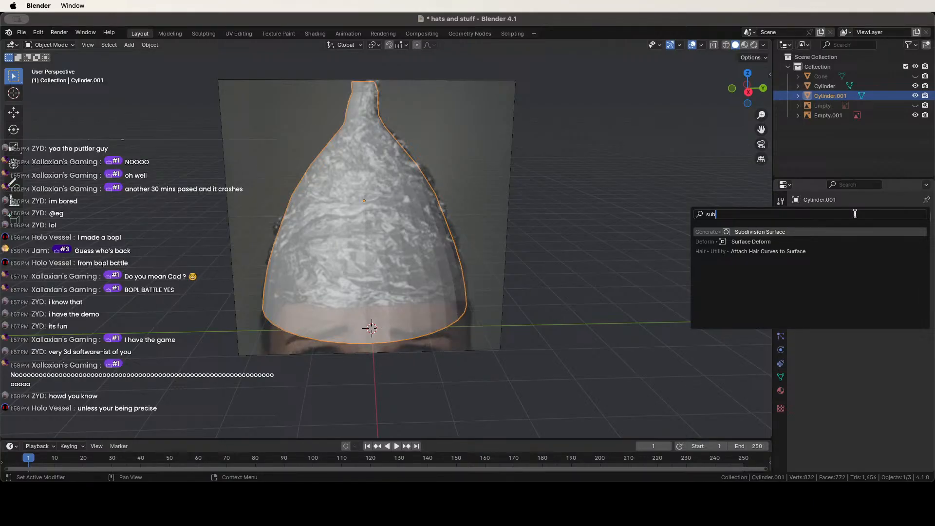
pyautogui.click(778, 232)
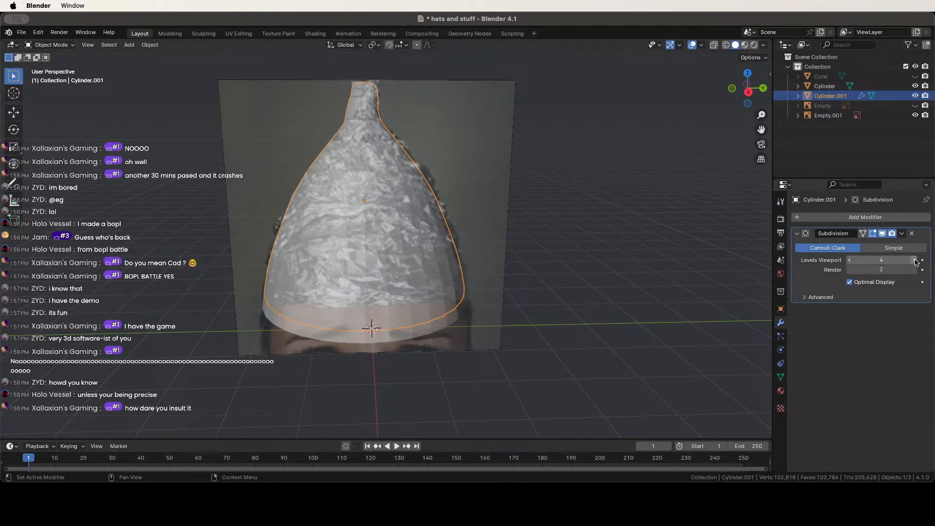
# Apply the Subdivision modifier from its dropdown menu.
pyautogui.press('Tab')
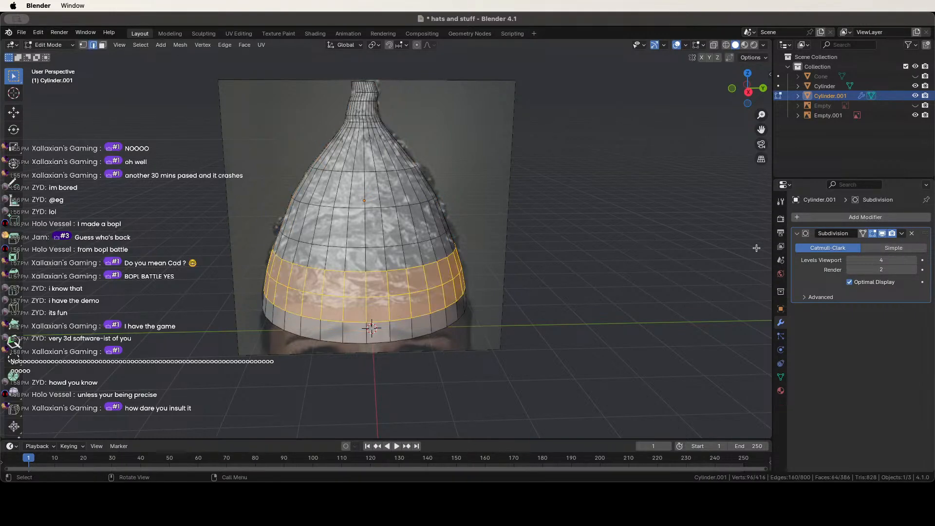
pyautogui.click(904, 234)
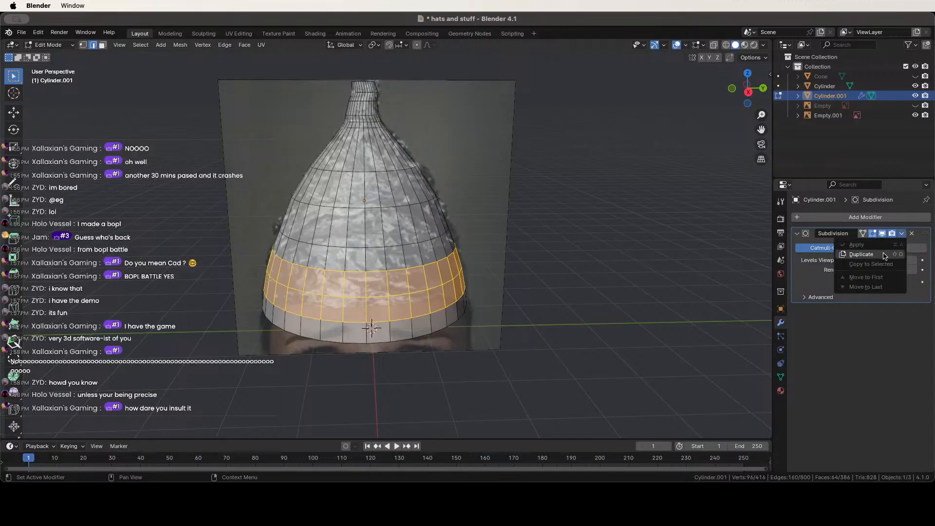
pyautogui.press('Tab')
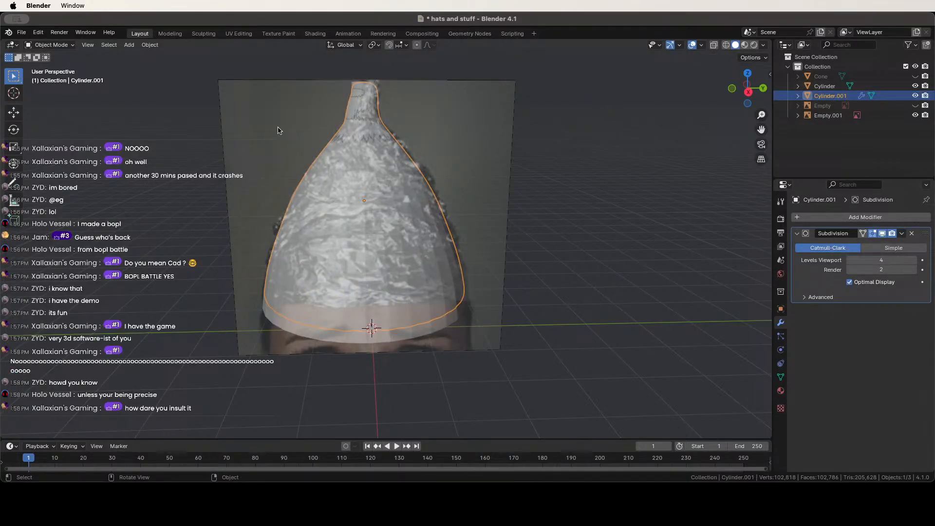
pyautogui.click(902, 233)
pyautogui.click(886, 245)
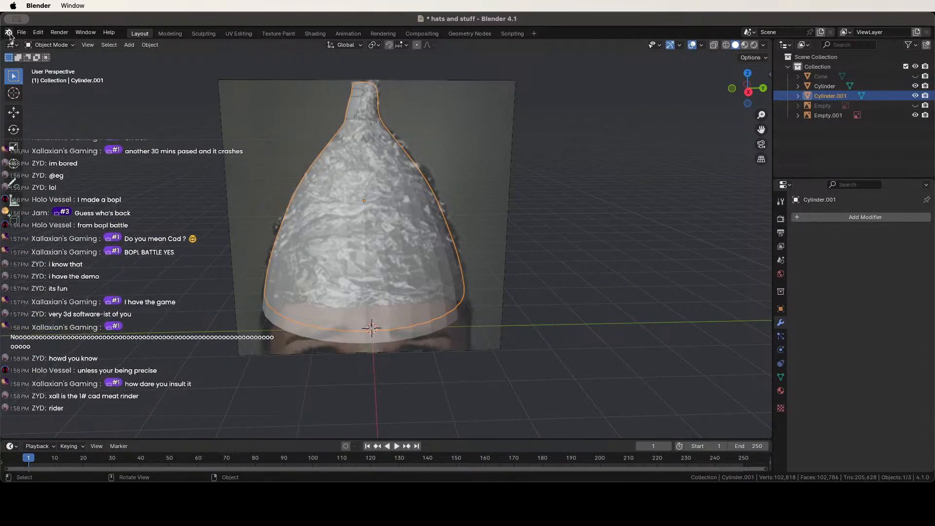
# Inspect the subdivided hat and switch it to Edit Mode from the mode menu.
pyautogui.moveTo(470, 182); pyautogui.dragTo(404, 190, button='middle')
pyautogui.scroll(4, 389, 181)
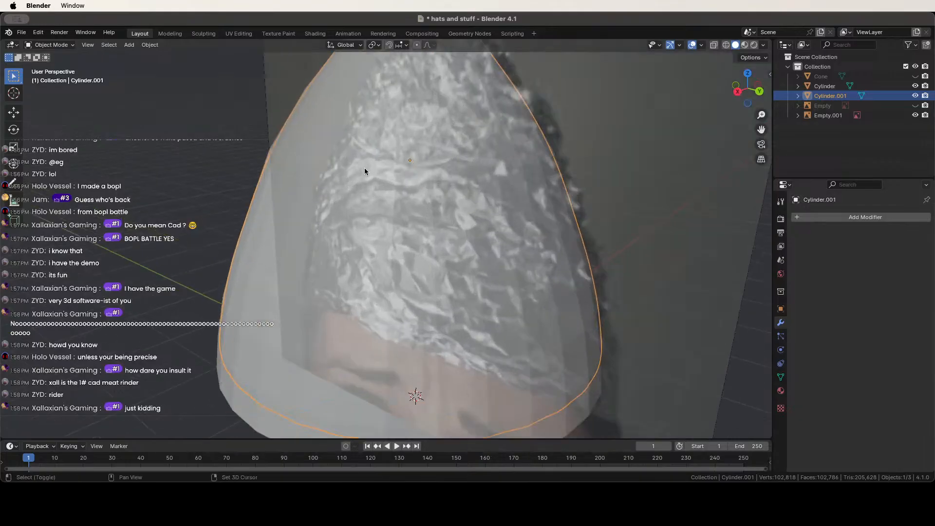
pyautogui.moveTo(364, 167); pyautogui.dragTo(438, 132, button='middle')
pyautogui.click(40, 48)
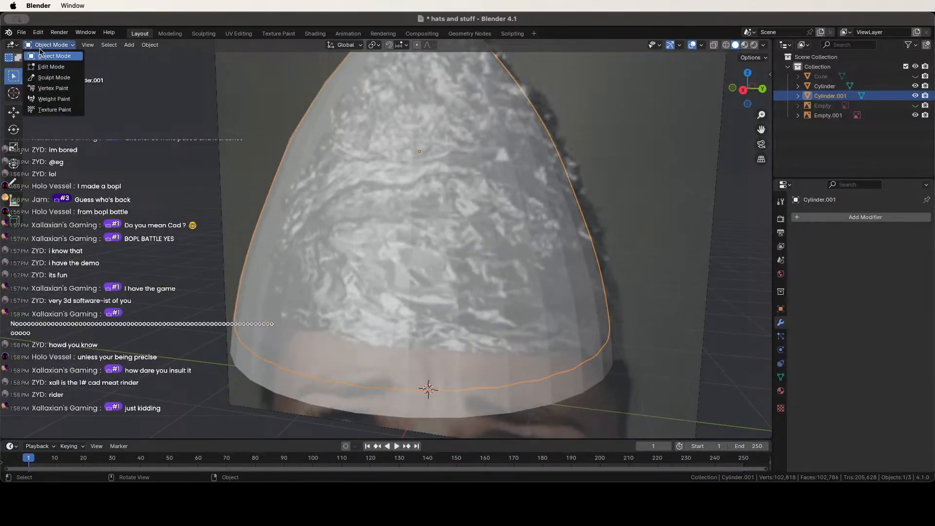
pyautogui.click(43, 66)
pyautogui.scroll(-4, 549, 173)
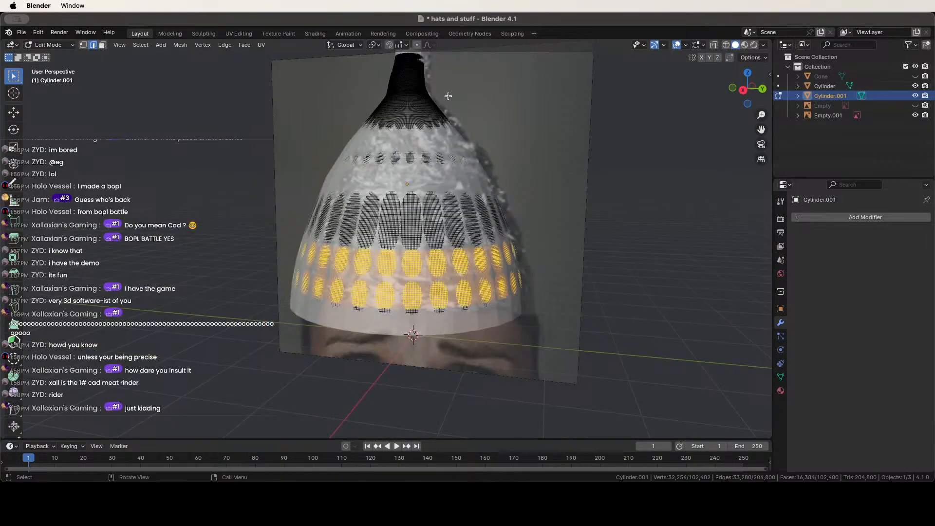
# Hide the outer Cylinder hat and move to the Sculpting workspace.
pyautogui.click(914, 85)
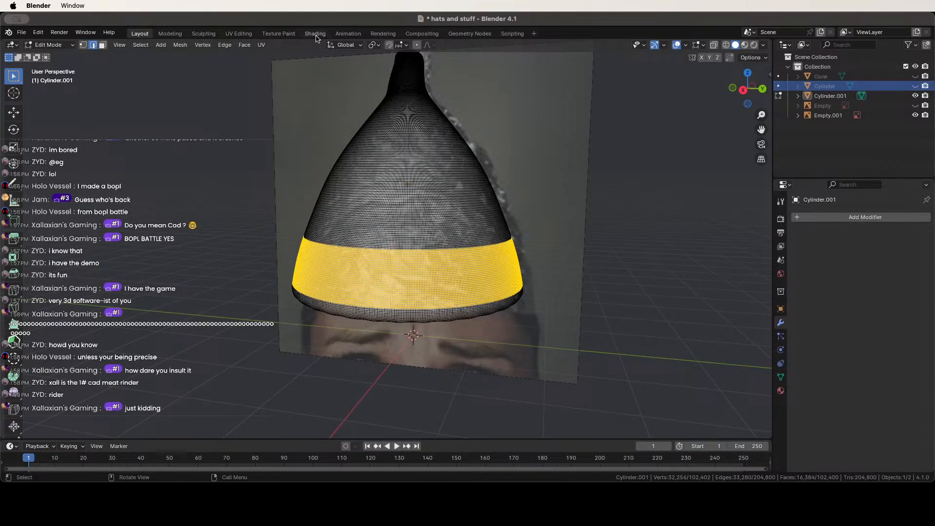
pyautogui.click(203, 34)
pyautogui.moveTo(359, 184); pyautogui.dragTo(348, 247, button='middle')
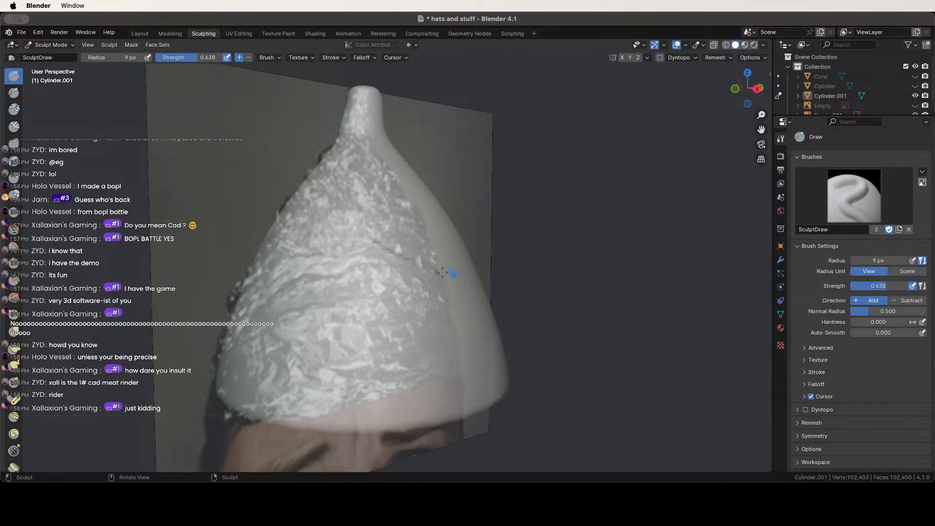
# Open the detailed brush settings, lay first Draw strokes, and set the radius to 37 px.
pyautogui.moveTo(448, 271); pyautogui.dragTo(299, 256, button='middle')
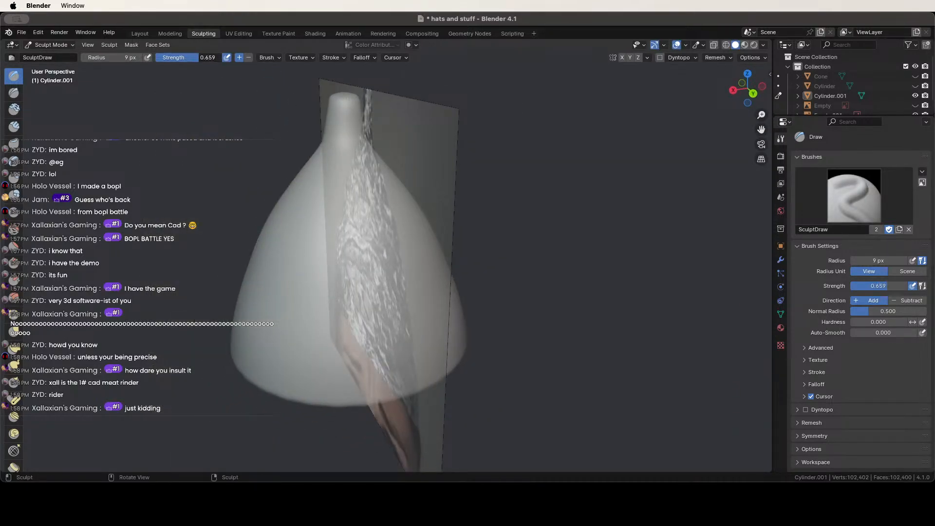
pyautogui.moveTo(344, 302); pyautogui.dragTo(480, 365, button='middle')
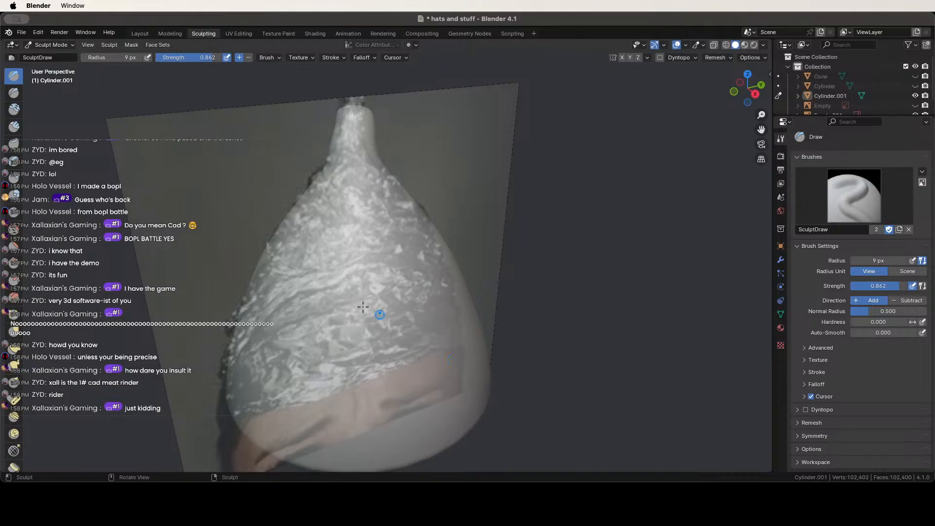
pyautogui.moveTo(444, 330); pyautogui.dragTo(499, 335, button='middle')
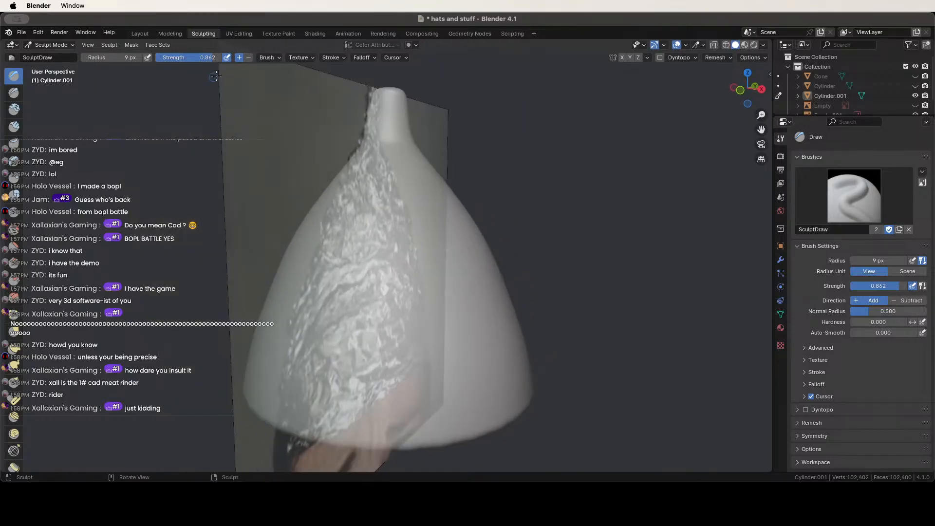
pyautogui.click(263, 58)
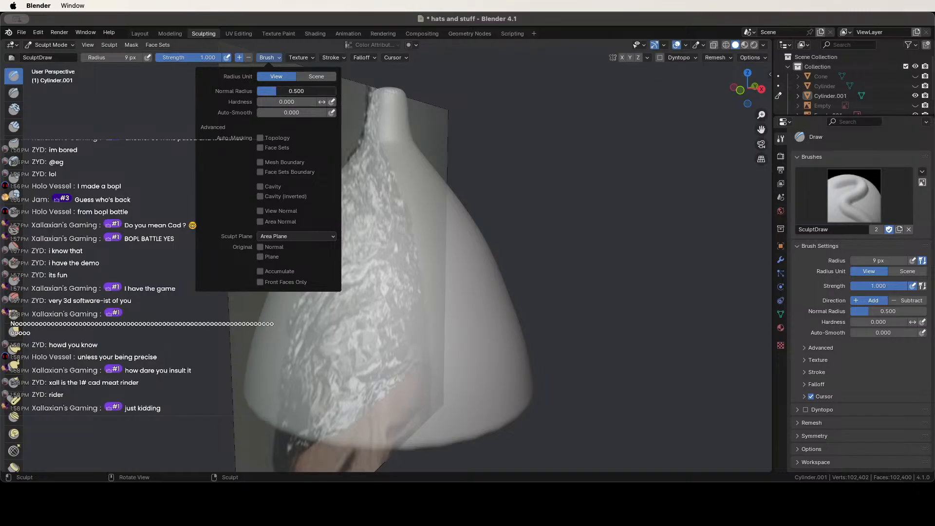
pyautogui.moveTo(491, 323); pyautogui.dragTo(424, 322, button='middle')
pyautogui.moveTo(315, 314); pyautogui.dragTo(347, 336)
pyautogui.moveTo(289, 290); pyautogui.dragTo(374, 337)
pyautogui.scroll(-5, 344, 324)
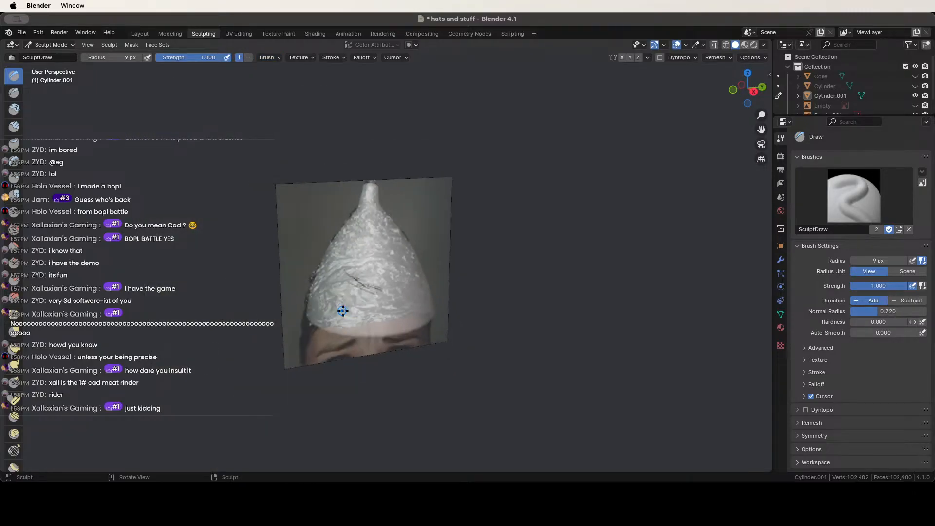
pyautogui.press('f')
pyautogui.click(357, 311)
# Raise foil clumps, undo two unwanted strokes, and shrink the brush radius to 24 px.
pyautogui.moveTo(356, 299)
pyautogui.mouseDown()
pyautogui.moveTo(345, 274)
pyautogui.moveTo(379, 267)
pyautogui.moveTo(363, 280)
pyautogui.mouseUp()
pyautogui.moveTo(363, 280); pyautogui.dragTo(321, 258, button='middle')
pyautogui.moveTo(322, 257); pyautogui.dragTo(355, 279)
pyautogui.hotkey('ctrl', 'z')
pyautogui.hotkey('ctrl', 'z')
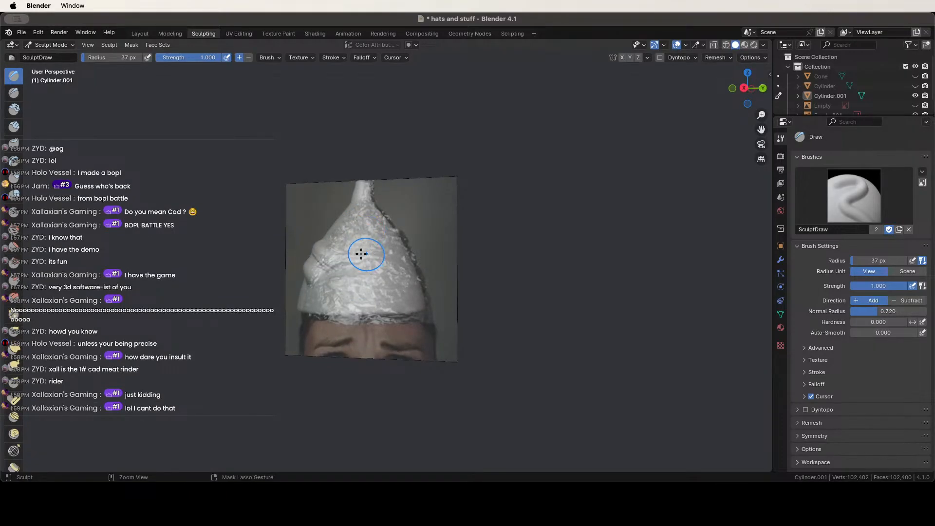
pyautogui.hotkey('ctrl', 'z')
pyautogui.moveTo(341, 254); pyautogui.dragTo(350, 255, button='middle')
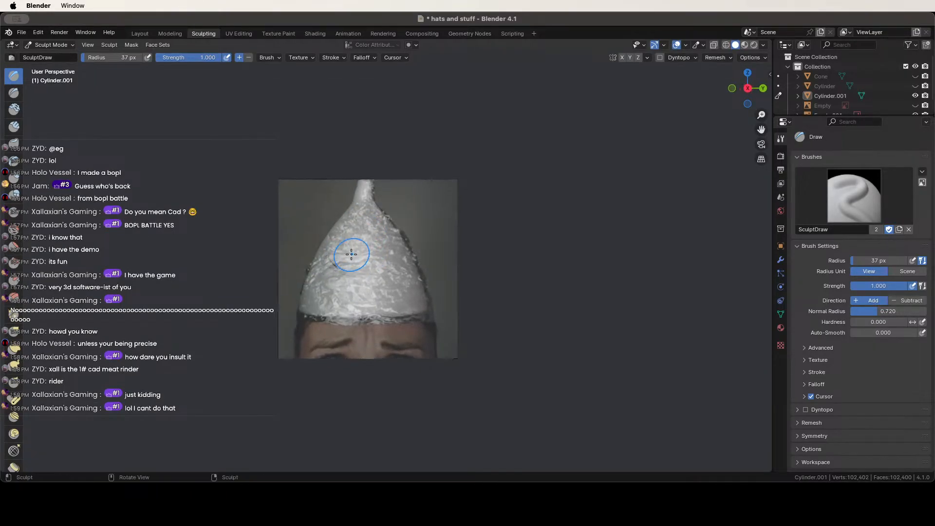
pyautogui.scroll(3, 350, 255)
pyautogui.press('f')
pyautogui.click(343, 256)
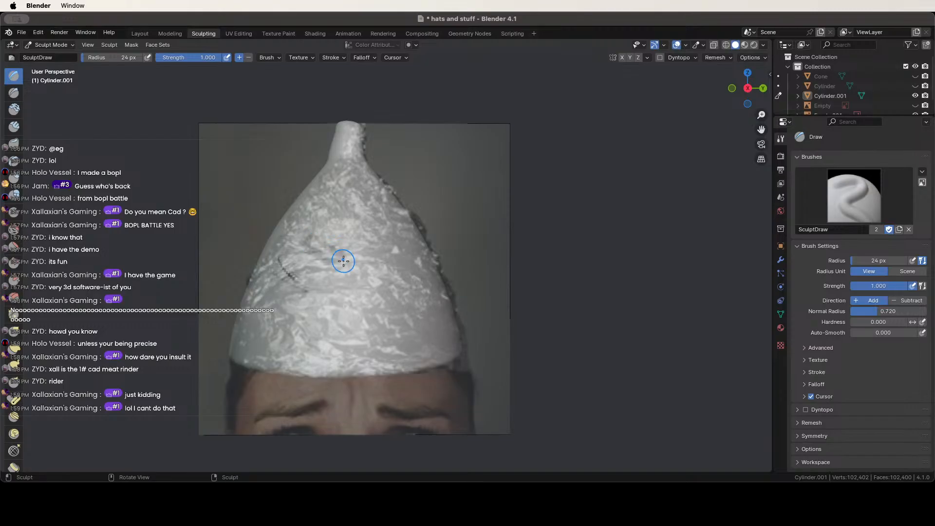
# Sculpt ridges, bumps and a long crease across the hat's front and side.
pyautogui.moveTo(364, 261); pyautogui.dragTo(292, 265, button='middle')
pyautogui.moveTo(292, 265)
pyautogui.mouseDown()
pyautogui.moveTo(279, 277)
pyautogui.moveTo(318, 261)
pyautogui.moveTo(322, 239)
pyautogui.mouseUp()
pyautogui.moveTo(322, 239); pyautogui.dragTo(378, 260, button='middle')
pyautogui.moveTo(378, 260); pyautogui.dragTo(331, 266)
pyautogui.moveTo(332, 266)
pyautogui.mouseDown(button='middle')
pyautogui.moveTo(358, 259)
pyautogui.moveTo(388, 229)
pyautogui.mouseUp(button='middle')
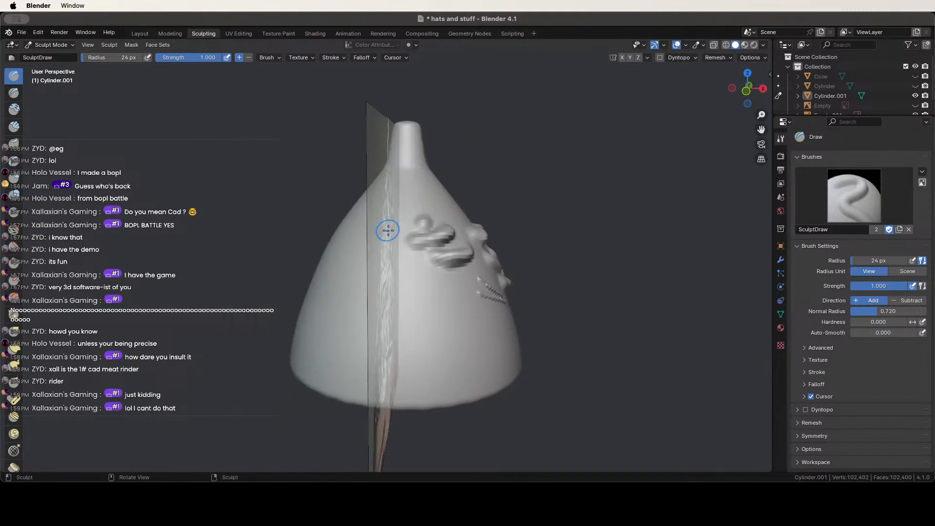
pyautogui.moveTo(388, 230)
pyautogui.mouseDown()
pyautogui.moveTo(372, 247)
pyautogui.moveTo(353, 219)
pyautogui.mouseUp()
pyautogui.moveTo(355, 220); pyautogui.dragTo(425, 221, button='middle')
pyautogui.moveTo(432, 219)
pyautogui.mouseDown()
pyautogui.moveTo(423, 234)
pyautogui.moveTo(435, 237)
pyautogui.mouseUp()
pyautogui.moveTo(433, 237); pyautogui.dragTo(465, 251)
pyautogui.moveTo(488, 263); pyautogui.dragTo(443, 261, button='middle')
pyautogui.moveTo(428, 252); pyautogui.dragTo(474, 288)
pyautogui.moveTo(474, 289)
pyautogui.mouseDown(button='middle')
pyautogui.moveTo(404, 275)
pyautogui.moveTo(372, 248)
pyautogui.moveTo(324, 255)
pyautogui.mouseUp(button='middle')
# Raise a ridge on the hat's left side and another along the brim.
pyautogui.moveTo(336, 239)
pyautogui.mouseDown()
pyautogui.moveTo(306, 245)
pyautogui.moveTo(308, 272)
pyautogui.mouseUp()
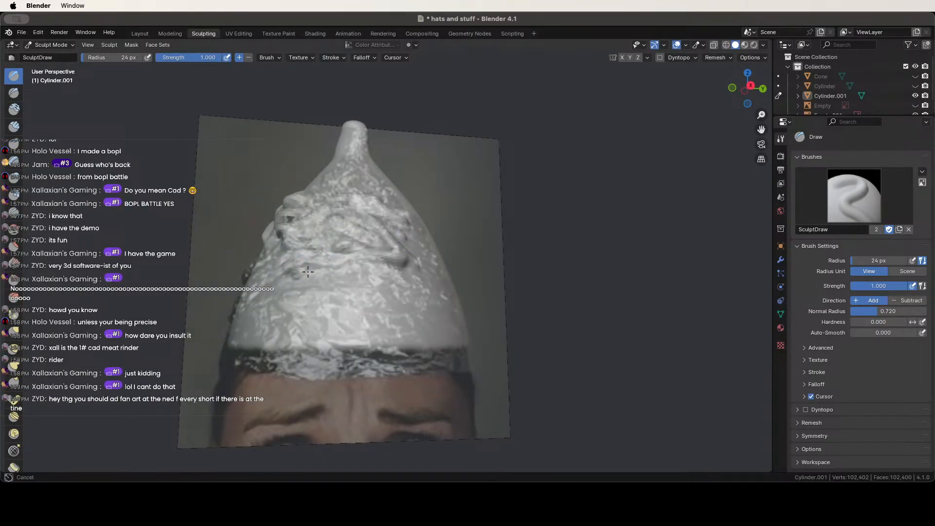
pyautogui.moveTo(279, 289)
pyautogui.mouseDown(button='middle')
pyautogui.moveTo(365, 278)
pyautogui.moveTo(344, 254)
pyautogui.moveTo(304, 274)
pyautogui.moveTo(294, 258)
pyautogui.moveTo(321, 256)
pyautogui.mouseUp(button='middle')
pyautogui.moveTo(360, 237); pyautogui.dragTo(340, 248)
pyautogui.moveTo(342, 227)
pyautogui.mouseDown(button='middle')
pyautogui.moveTo(405, 255)
pyautogui.moveTo(407, 267)
pyautogui.mouseUp(button='middle')
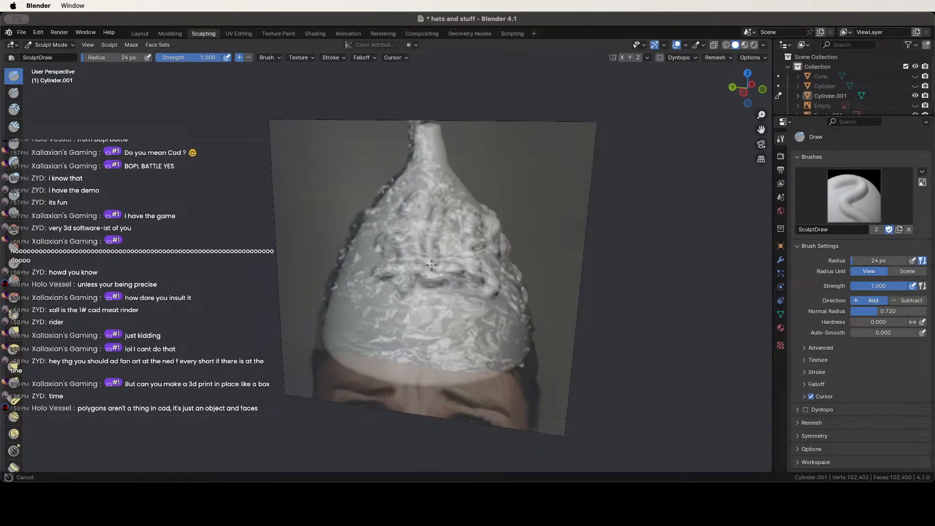
pyautogui.moveTo(457, 218)
pyautogui.mouseDown(button='middle')
pyautogui.moveTo(424, 219)
pyautogui.moveTo(440, 249)
pyautogui.moveTo(351, 244)
pyautogui.moveTo(396, 243)
pyautogui.moveTo(390, 222)
pyautogui.moveTo(360, 218)
pyautogui.moveTo(347, 192)
pyautogui.moveTo(385, 181)
pyautogui.mouseUp(button='middle')
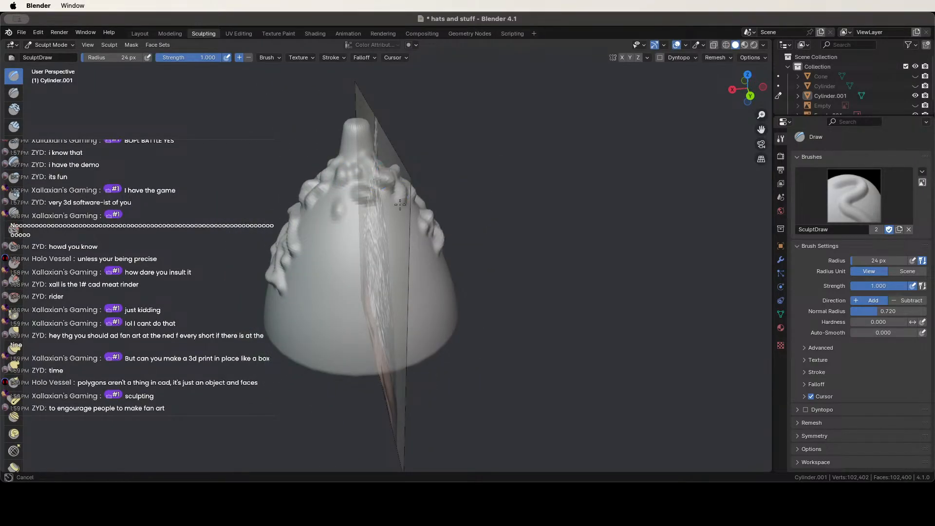
pyautogui.moveTo(380, 216); pyautogui.dragTo(309, 245, button='middle')
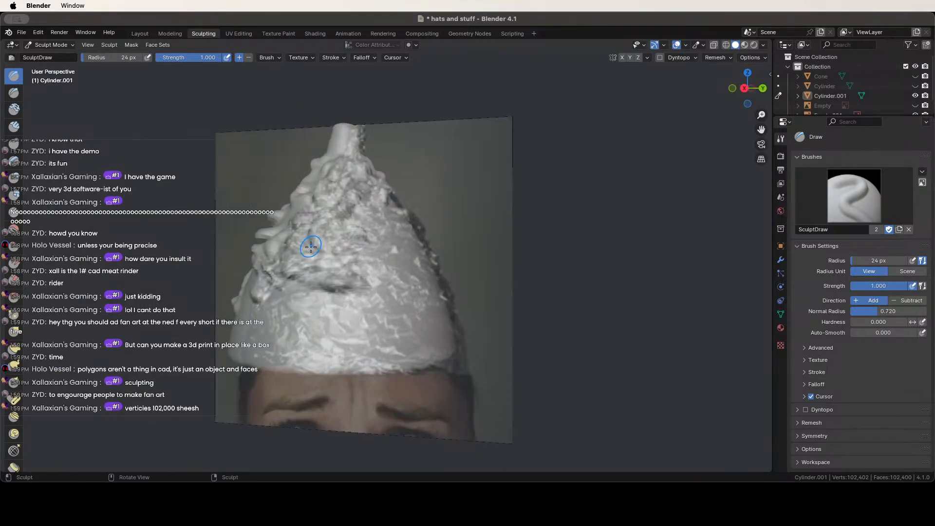
pyautogui.moveTo(353, 209); pyautogui.dragTo(390, 206, button='middle')
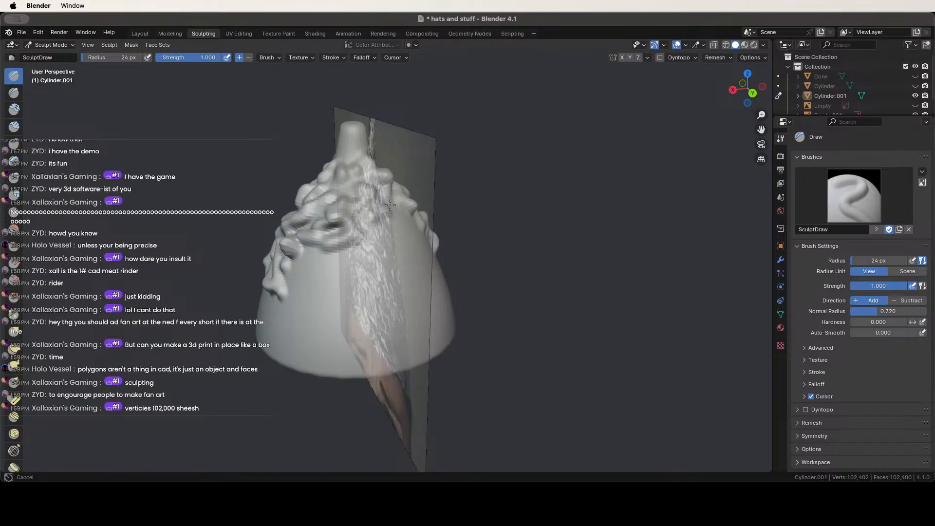
pyautogui.moveTo(403, 233); pyautogui.dragTo(308, 271)
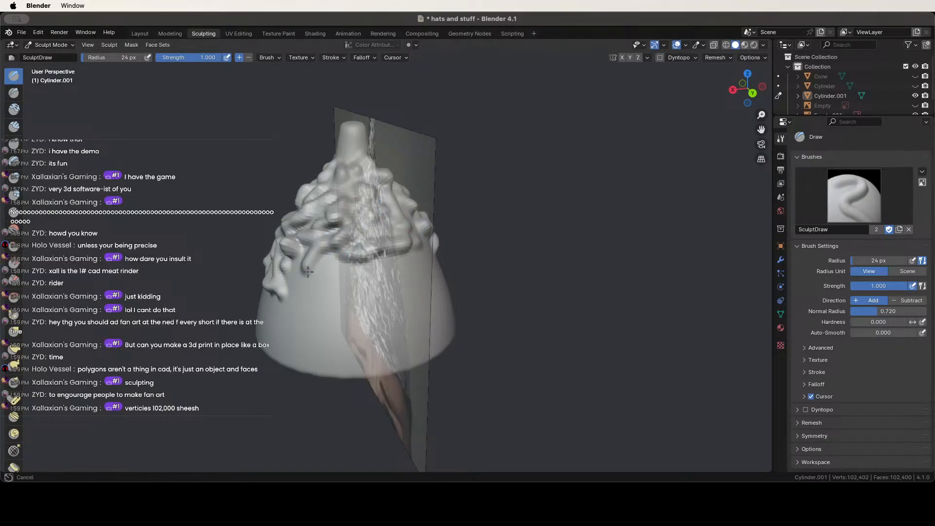
pyautogui.moveTo(310, 251); pyautogui.dragTo(335, 268, button='middle')
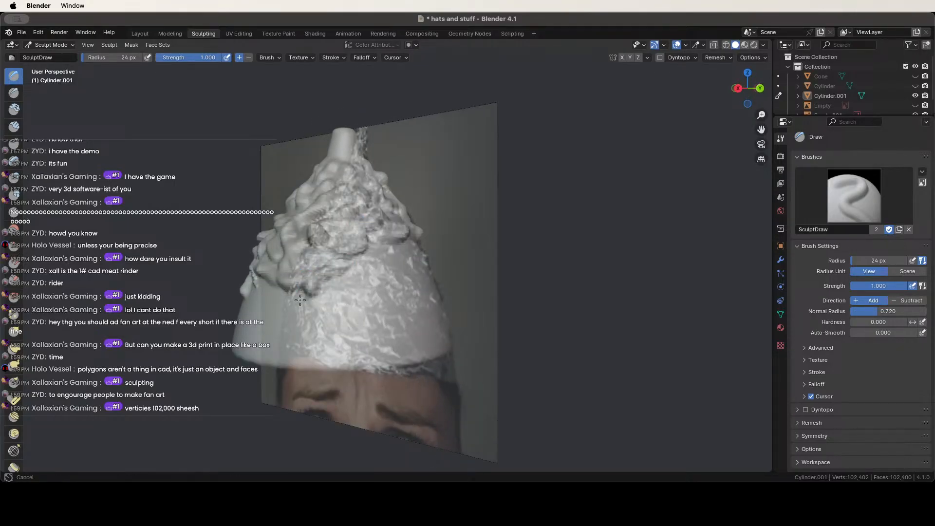
pyautogui.moveTo(300, 300); pyautogui.dragTo(363, 268, button='middle')
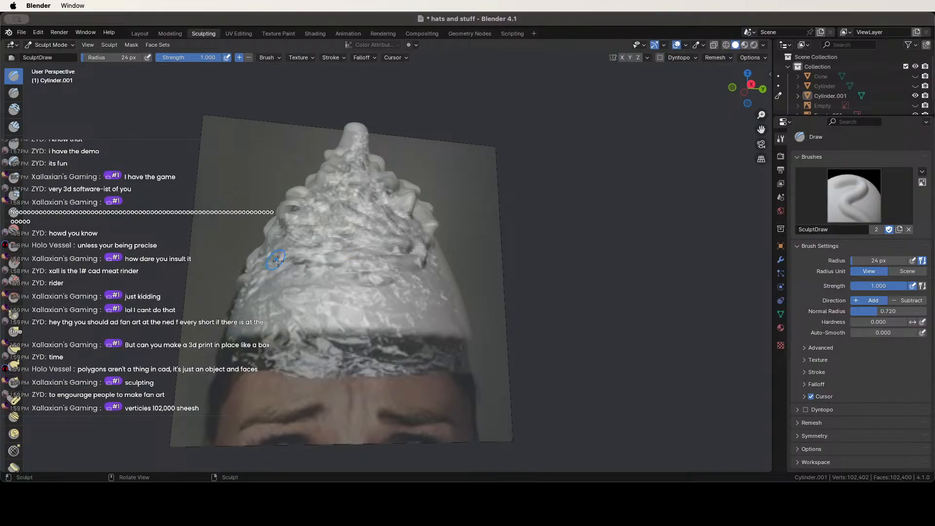
pyautogui.moveTo(278, 261); pyautogui.dragTo(382, 265, button='middle')
pyautogui.moveTo(428, 294); pyautogui.dragTo(468, 274, button='middle')
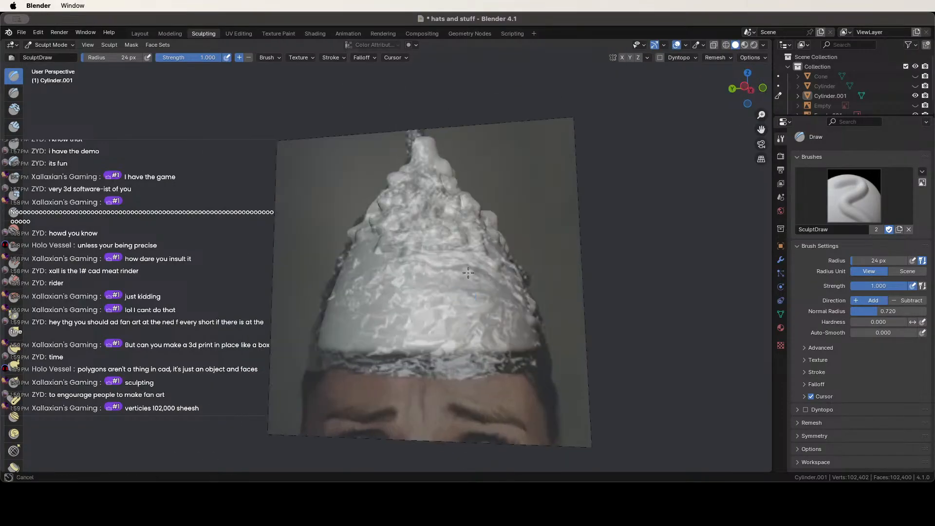
pyautogui.moveTo(384, 278); pyautogui.dragTo(443, 292, button='middle')
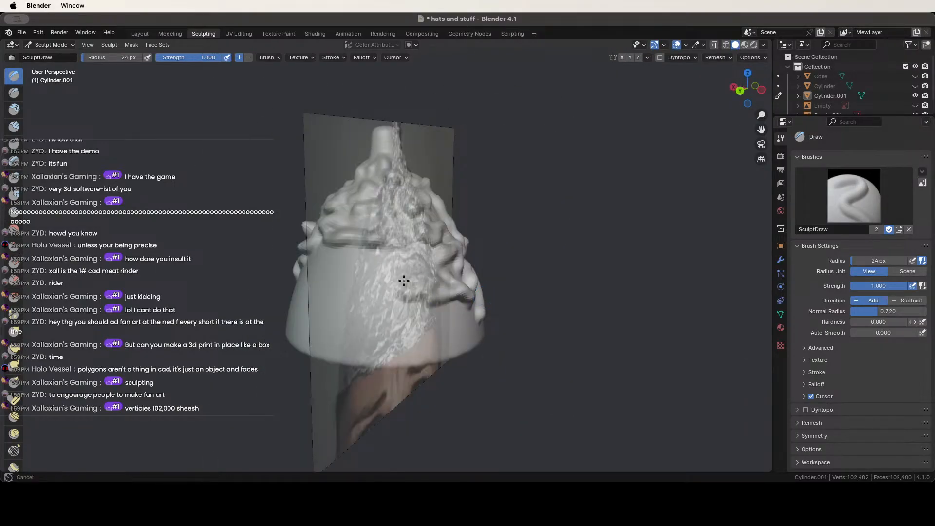
pyautogui.moveTo(370, 270); pyautogui.dragTo(322, 283, button='middle')
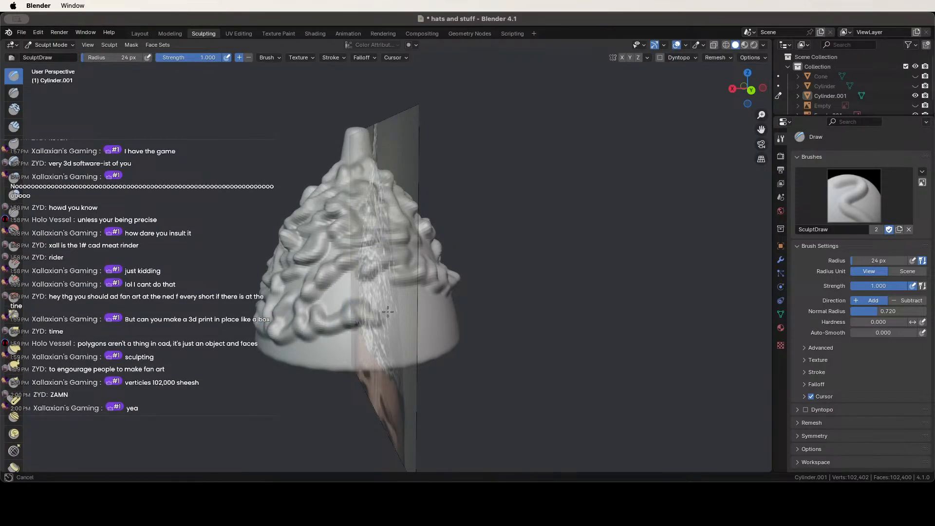
pyautogui.moveTo(395, 300); pyautogui.dragTo(361, 293, button='middle')
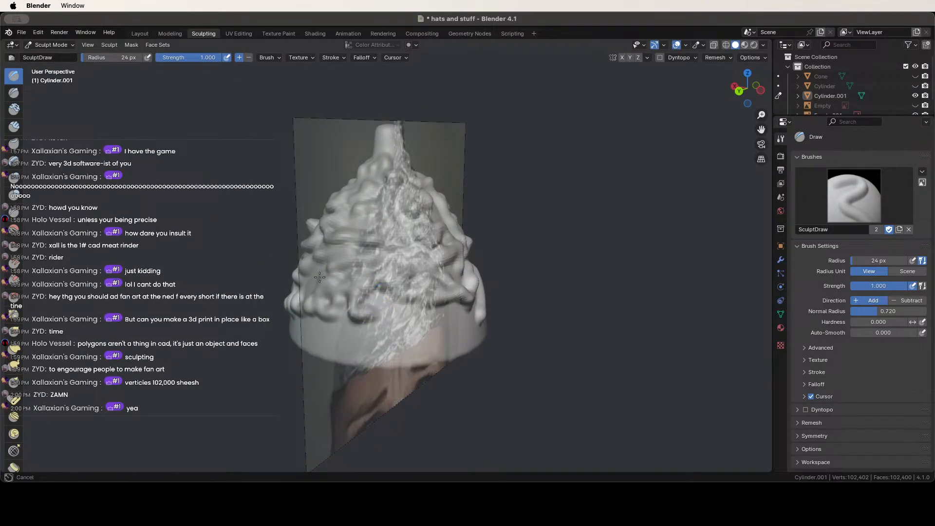
pyautogui.moveTo(467, 327); pyautogui.dragTo(418, 324, button='middle')
# Add bumps along the hat's lower rim and bumpy ridges across its centre.
pyautogui.moveTo(295, 347); pyautogui.dragTo(331, 354)
pyautogui.moveTo(342, 354); pyautogui.dragTo(400, 352)
pyautogui.moveTo(405, 352); pyautogui.dragTo(335, 342, button='middle')
pyautogui.moveTo(336, 342); pyautogui.dragTo(386, 338)
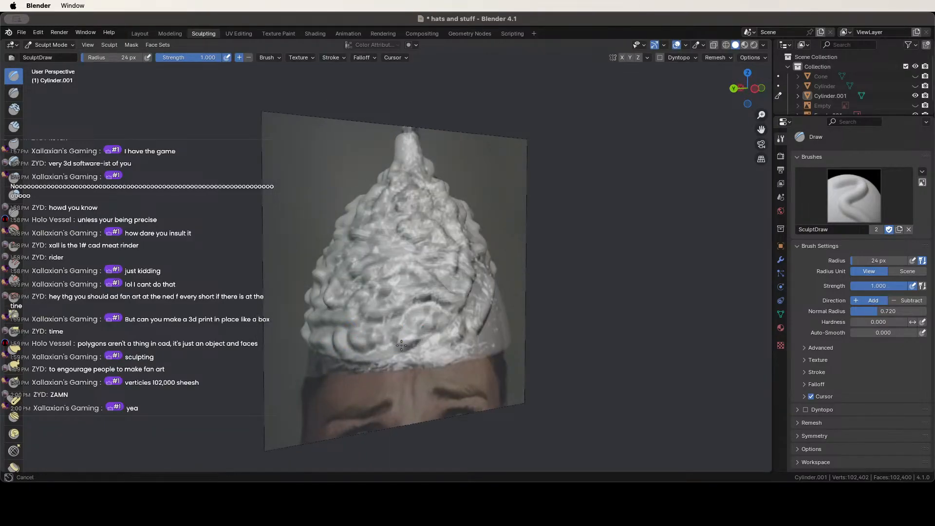
pyautogui.moveTo(385, 350); pyautogui.dragTo(331, 340, button='middle')
pyautogui.moveTo(331, 340)
pyautogui.mouseDown()
pyautogui.moveTo(426, 283)
pyautogui.moveTo(455, 290)
pyautogui.moveTo(389, 307)
pyautogui.mouseUp()
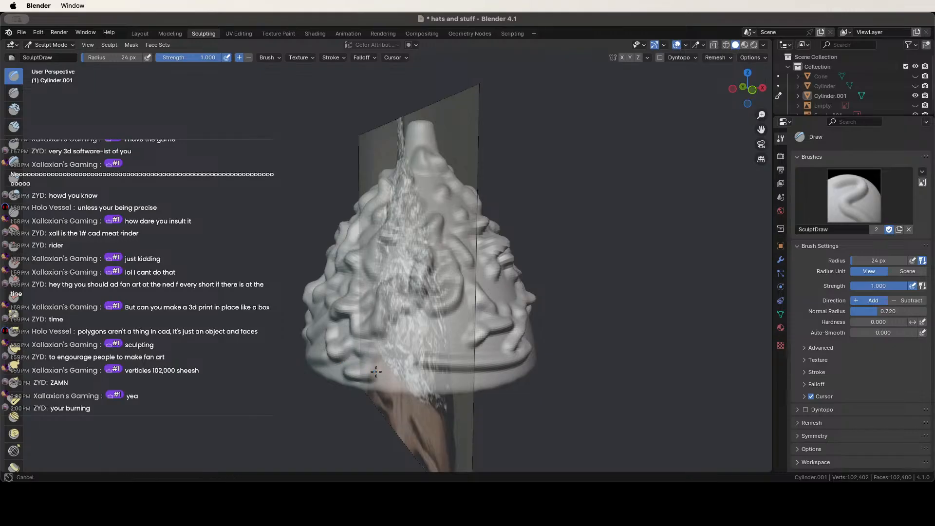
pyautogui.moveTo(376, 372); pyautogui.dragTo(413, 371)
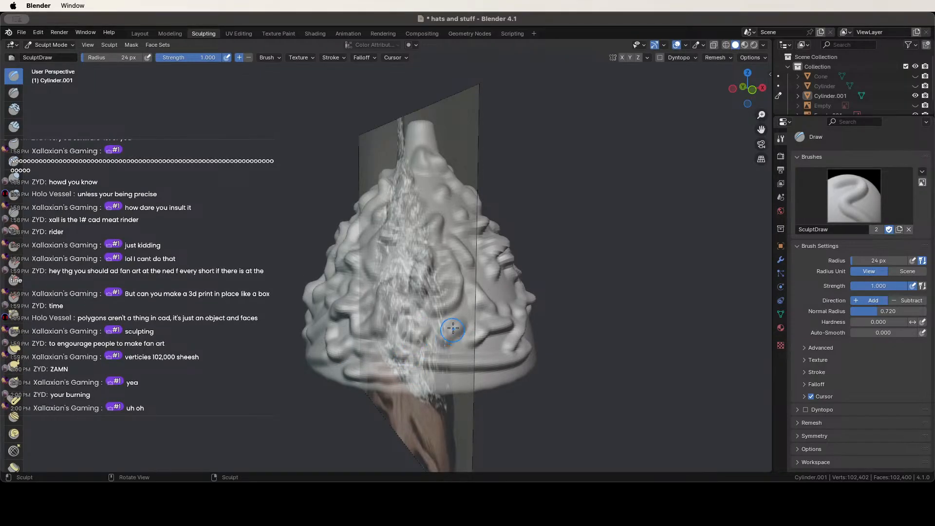
# Add raised ridges across the hat's lower right, then orbit around to review it.
pyautogui.moveTo(453, 329); pyautogui.dragTo(408, 329, button='middle')
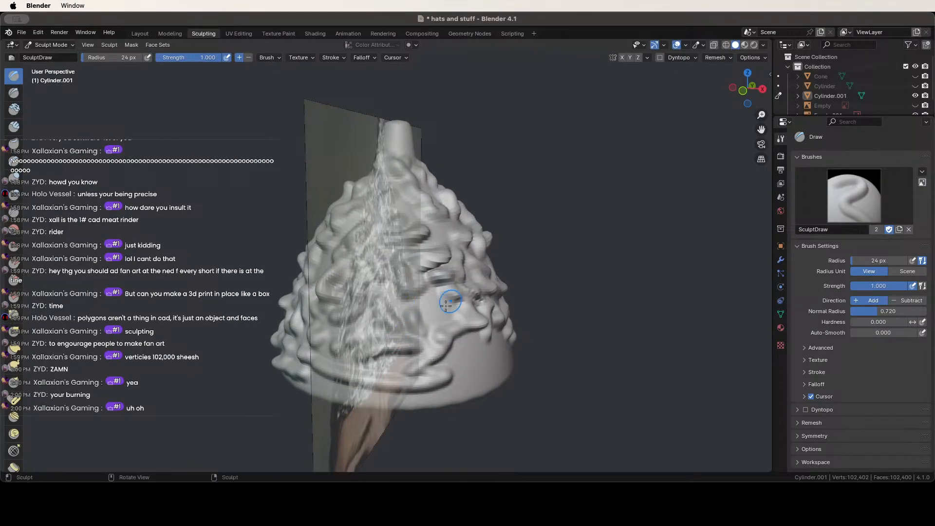
pyautogui.moveTo(447, 351); pyautogui.dragTo(388, 348, button='middle')
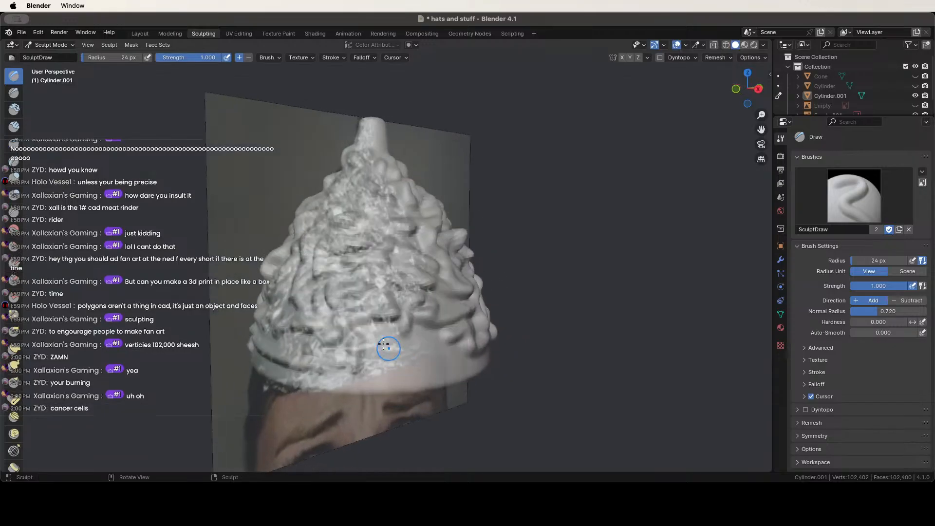
pyautogui.moveTo(389, 348); pyautogui.dragTo(466, 343)
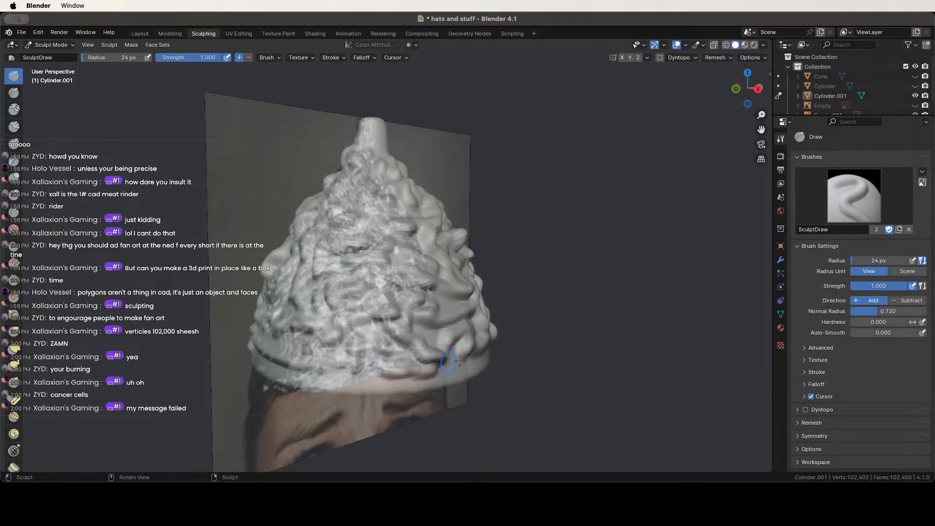
pyautogui.moveTo(465, 362); pyautogui.dragTo(347, 353, button='middle')
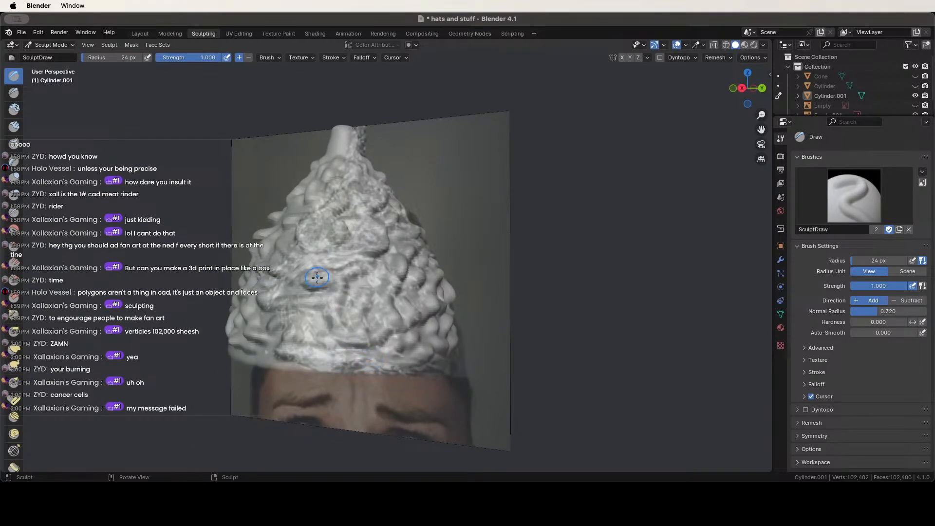
pyautogui.moveTo(397, 328); pyautogui.dragTo(496, 144, button='middle')
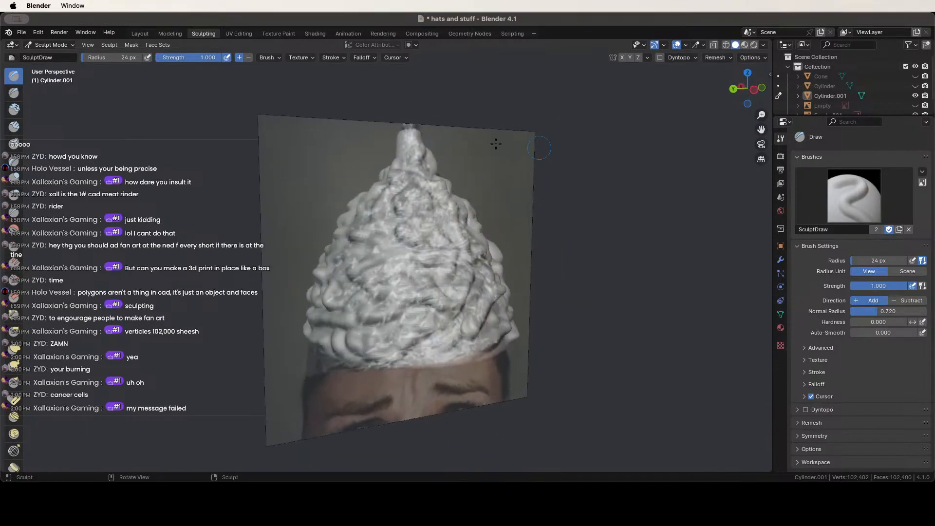
pyautogui.moveTo(400, 146); pyautogui.dragTo(410, 183, button='middle')
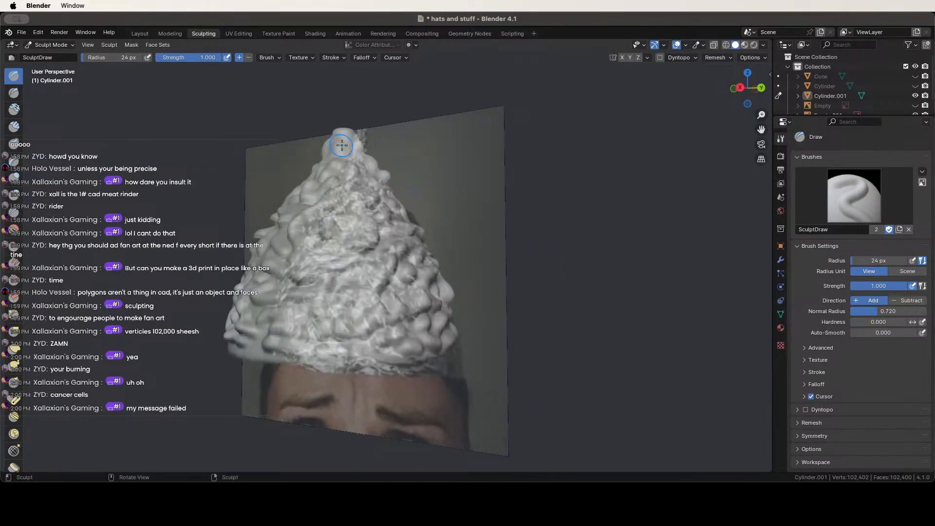
pyautogui.moveTo(341, 199); pyautogui.dragTo(206, 155, button='middle')
pyautogui.scroll(-3, 205, 155)
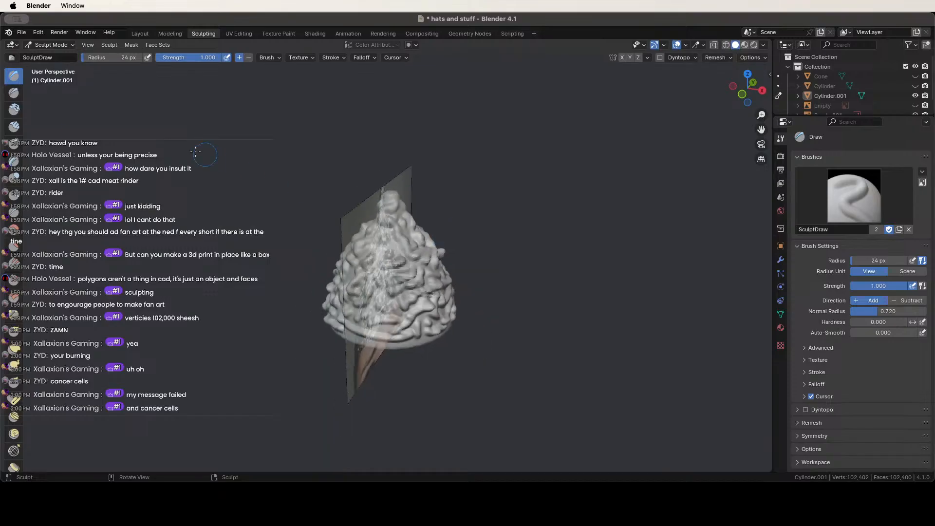
# Switch to the Clay sculpt brush (strength 0.500) and turn the hat toward the viewer.
pyautogui.click(14, 109)
pyautogui.scroll(5, 364, 291)
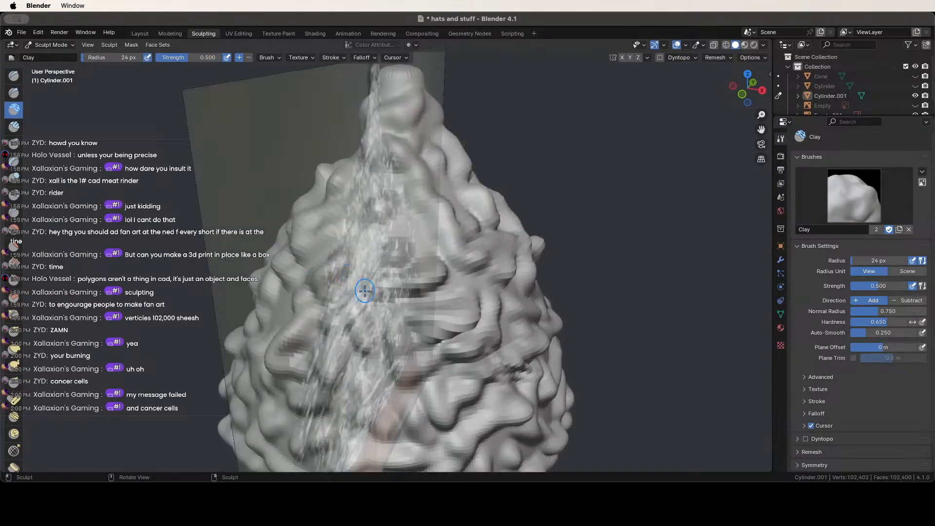
pyautogui.moveTo(416, 246); pyautogui.dragTo(331, 272, button='middle')
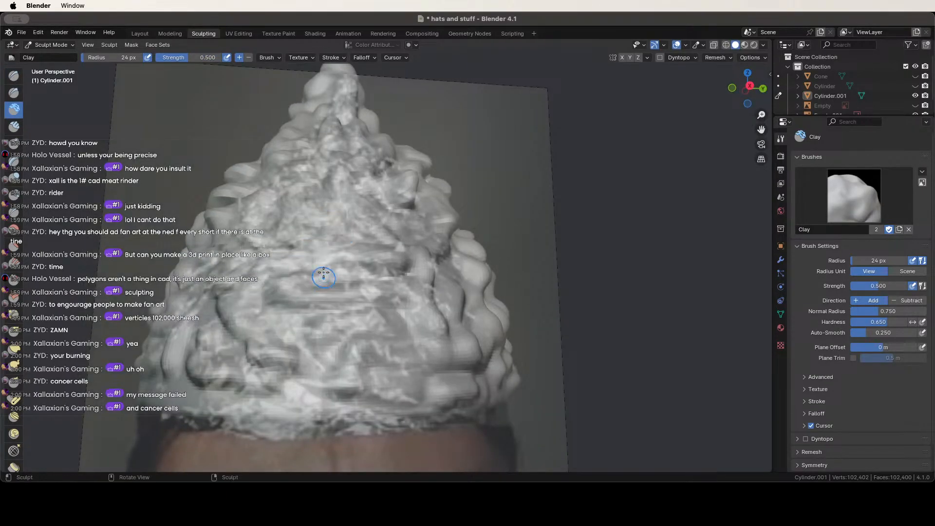
pyautogui.scroll(-5, 324, 276)
pyautogui.scroll(-1, 915, 97)
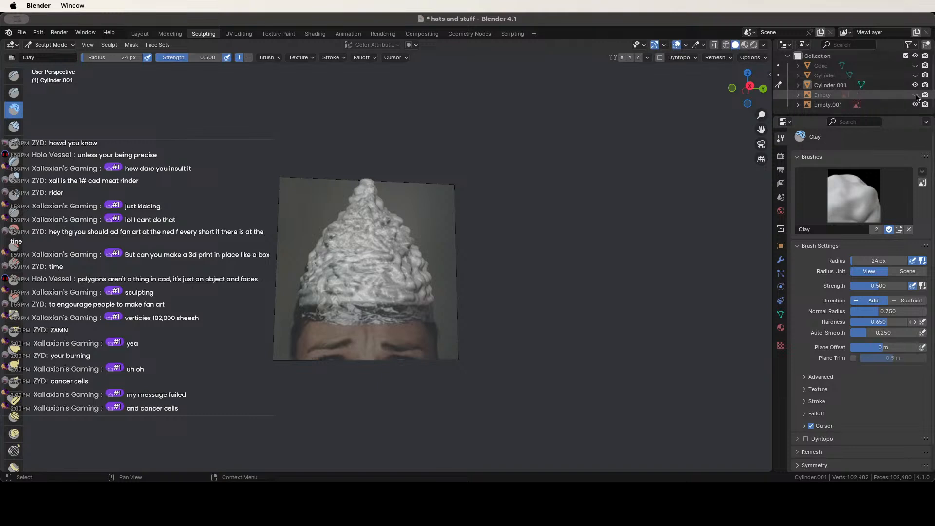
# Hide the Empty.001 reference photo, check the cone, and pick the Smooth brush (strength 0.700).
pyautogui.click(916, 104)
pyautogui.moveTo(438, 253); pyautogui.dragTo(492, 256, button='middle')
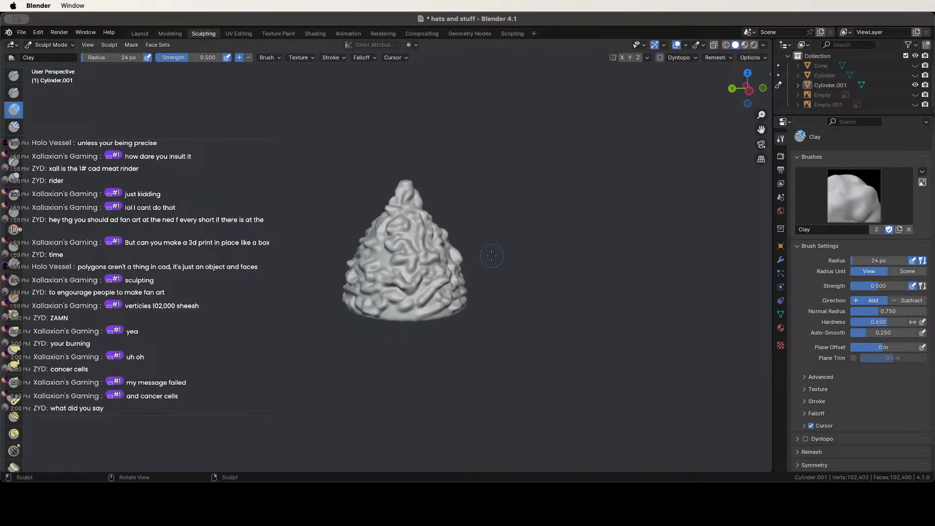
pyautogui.scroll(4, 491, 256)
pyautogui.moveTo(388, 273); pyautogui.dragTo(481, 217, button='middle')
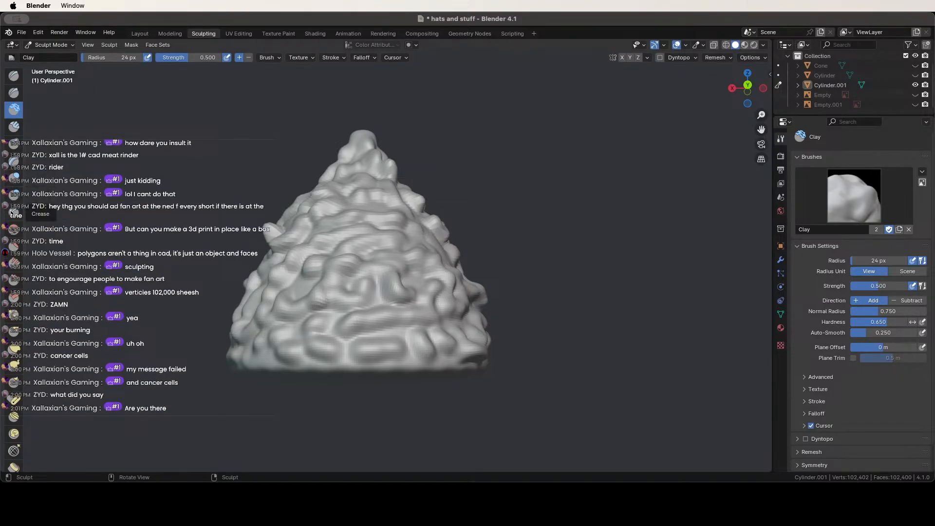
pyautogui.click(13, 229)
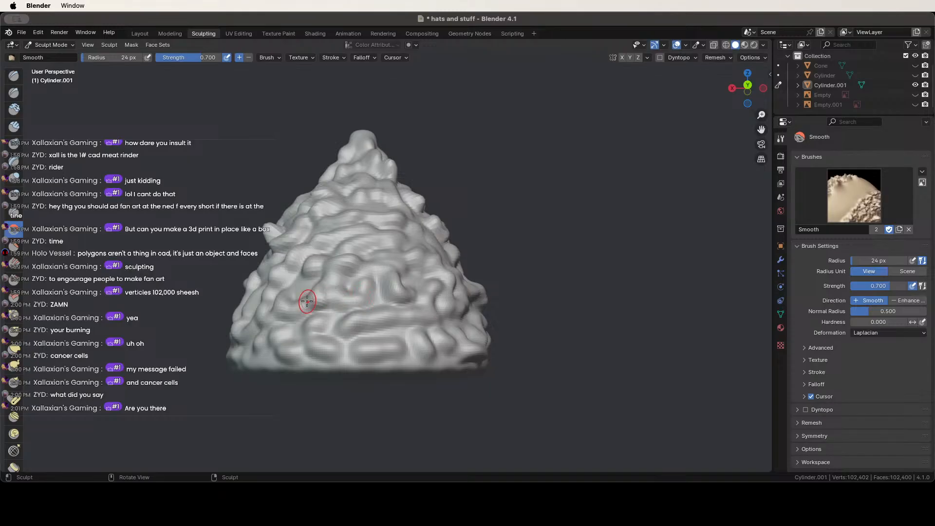
# Set the Smooth brush radius to 112 px and smooth the bumps on the cone's front and lower-right side.
pyautogui.press('f')
pyautogui.click(350, 295)
pyautogui.moveTo(348, 273)
pyautogui.mouseDown()
pyautogui.moveTo(361, 311)
pyautogui.moveTo(342, 267)
pyautogui.mouseUp()
pyautogui.moveTo(342, 273); pyautogui.dragTo(395, 281, button='middle')
pyautogui.moveTo(363, 243)
pyautogui.mouseDown()
pyautogui.moveTo(325, 286)
pyautogui.moveTo(368, 329)
pyautogui.moveTo(361, 343)
pyautogui.mouseUp()
pyautogui.moveTo(361, 343); pyautogui.dragTo(419, 348, button='middle')
pyautogui.moveTo(420, 348)
pyautogui.mouseDown()
pyautogui.moveTo(431, 361)
pyautogui.moveTo(412, 372)
pyautogui.mouseUp()
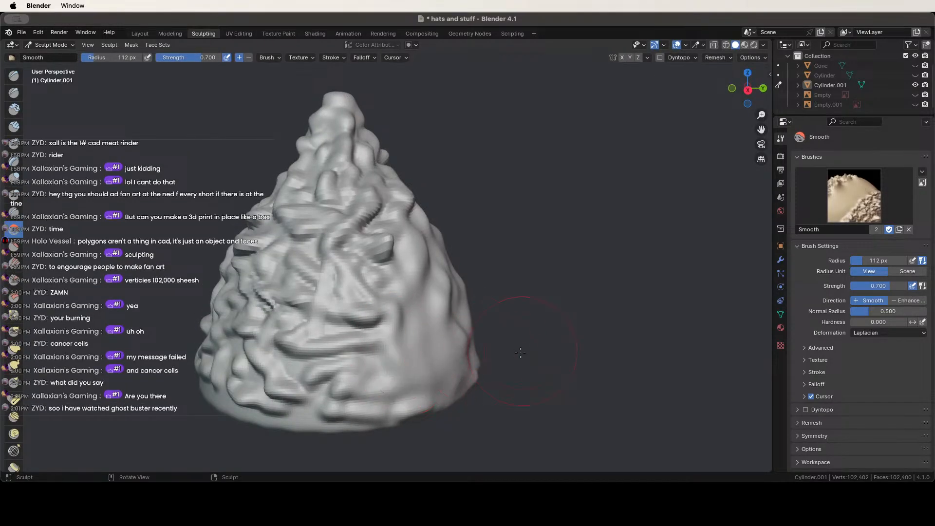
# Flatten the bumps across the cone's upper left, upper front, front centre and lower front.
pyautogui.moveTo(403, 221)
pyautogui.mouseDown()
pyautogui.moveTo(323, 207)
pyautogui.moveTo(325, 163)
pyautogui.mouseUp()
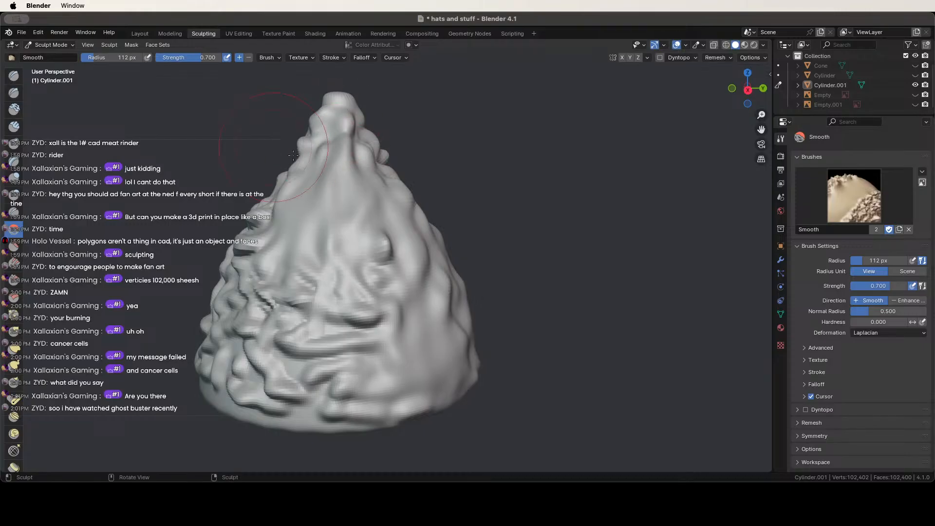
pyautogui.moveTo(351, 168); pyautogui.dragTo(469, 194, button='middle')
pyautogui.moveTo(465, 196)
pyautogui.mouseDown()
pyautogui.moveTo(414, 201)
pyautogui.moveTo(378, 190)
pyautogui.mouseUp()
pyautogui.moveTo(445, 221); pyautogui.dragTo(518, 210, button='middle')
pyautogui.moveTo(480, 208)
pyautogui.mouseDown()
pyautogui.moveTo(417, 196)
pyautogui.moveTo(388, 226)
pyautogui.moveTo(393, 200)
pyautogui.mouseUp()
pyautogui.moveTo(402, 205); pyautogui.dragTo(465, 208, button='middle')
pyautogui.moveTo(458, 209); pyautogui.dragTo(380, 202)
pyautogui.moveTo(380, 202); pyautogui.dragTo(438, 222, button='middle')
pyautogui.moveTo(369, 180)
pyautogui.mouseDown()
pyautogui.moveTo(383, 215)
pyautogui.moveTo(375, 288)
pyautogui.moveTo(377, 278)
pyautogui.mouseUp()
pyautogui.moveTo(431, 273); pyautogui.dragTo(374, 235, button='middle')
pyautogui.moveTo(380, 305); pyautogui.dragTo(446, 306)
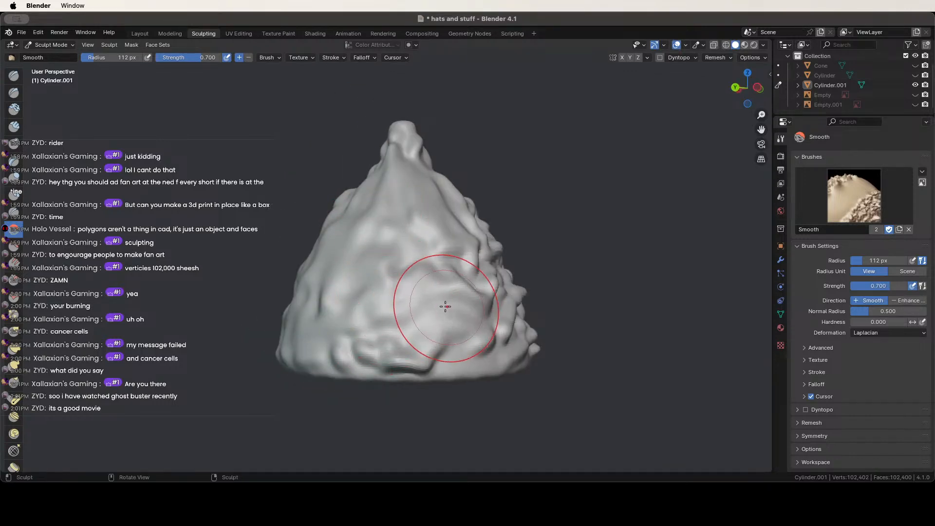
pyautogui.moveTo(445, 306); pyautogui.dragTo(411, 311, button='middle')
pyautogui.moveTo(411, 311); pyautogui.dragTo(442, 312)
# Inspect the smoothed cone from every side, including its tip, then save the file.
pyautogui.scroll(-3, 487, 297)
pyautogui.scroll(1, 458, 323)
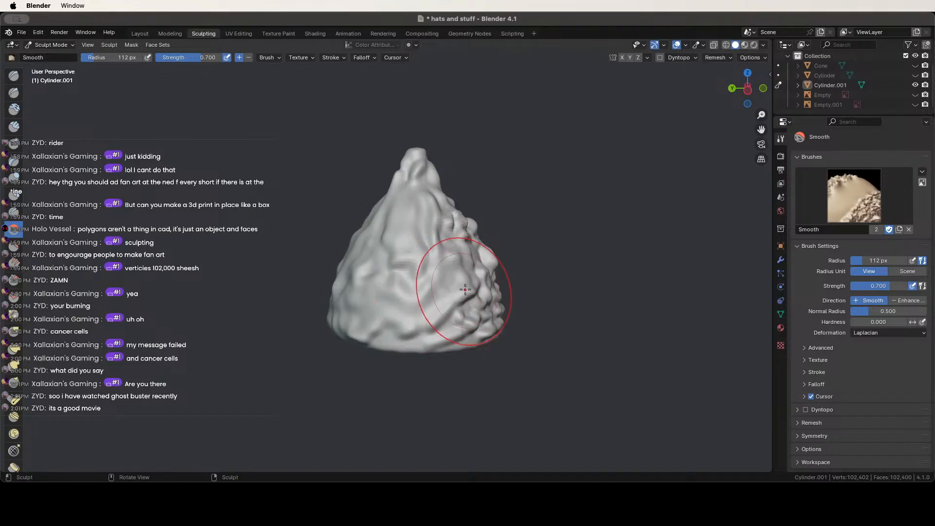
pyautogui.moveTo(465, 290); pyautogui.dragTo(363, 335, button='middle')
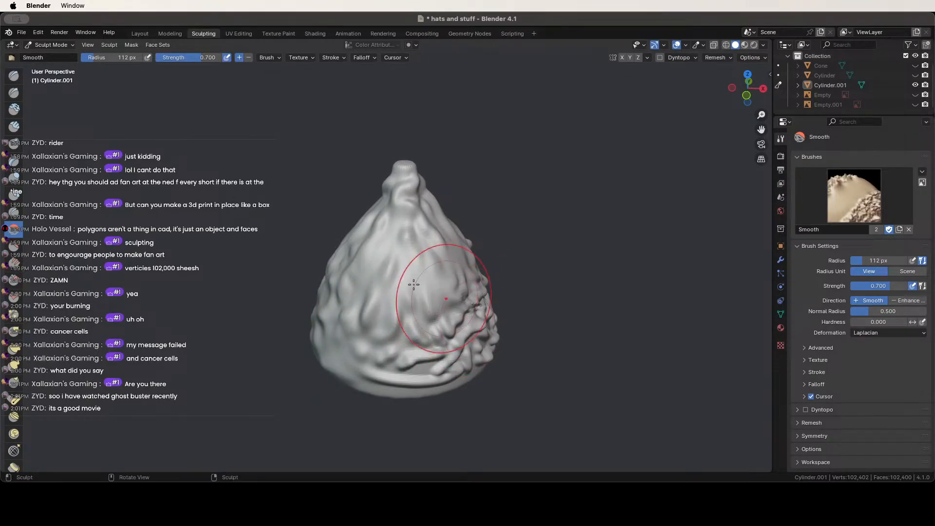
pyautogui.moveTo(413, 284); pyautogui.dragTo(382, 299, button='middle')
pyautogui.moveTo(320, 290); pyautogui.dragTo(310, 297, button='middle')
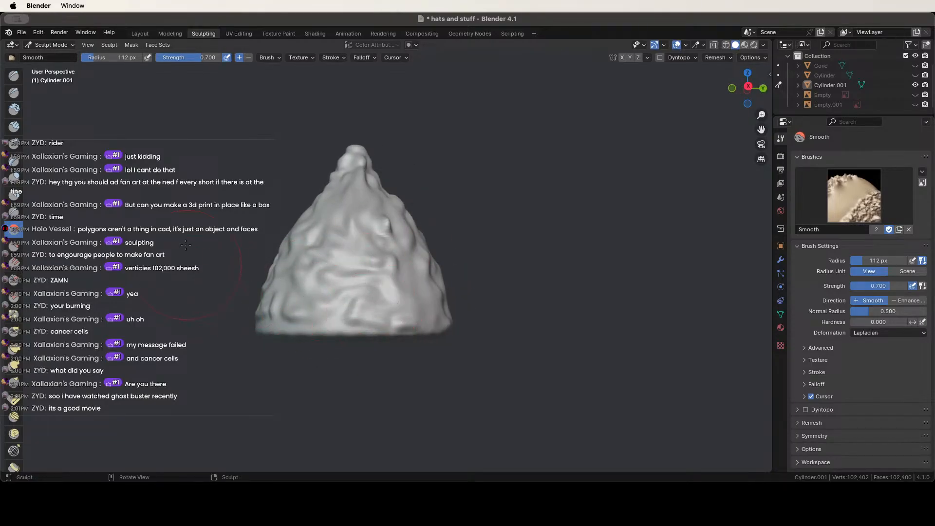
pyautogui.moveTo(185, 244); pyautogui.dragTo(336, 269, button='middle')
pyautogui.scroll(3, 426, 144)
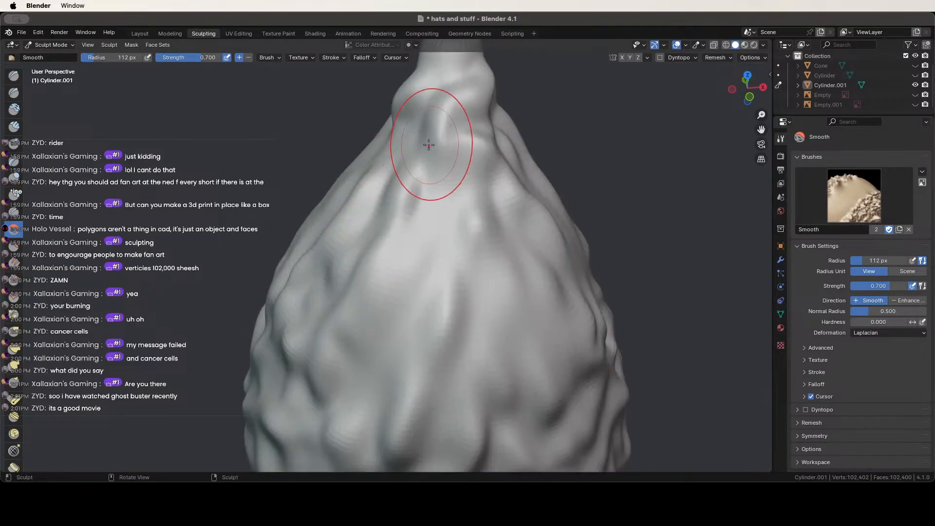
pyautogui.scroll(-2, 485, 268)
pyautogui.moveTo(485, 267); pyautogui.dragTo(573, 169, button='middle')
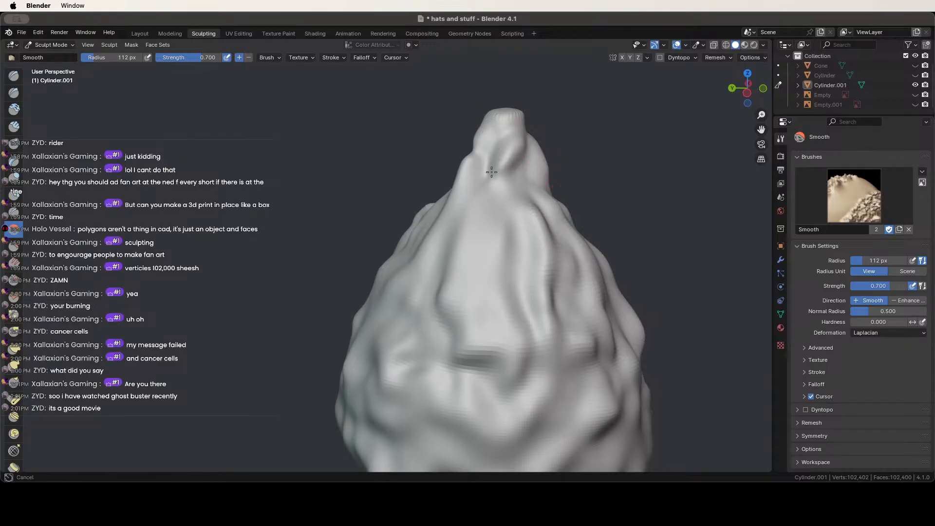
pyautogui.moveTo(491, 172); pyautogui.dragTo(484, 170, button='middle')
pyautogui.moveTo(506, 238); pyautogui.dragTo(318, 186, button='middle')
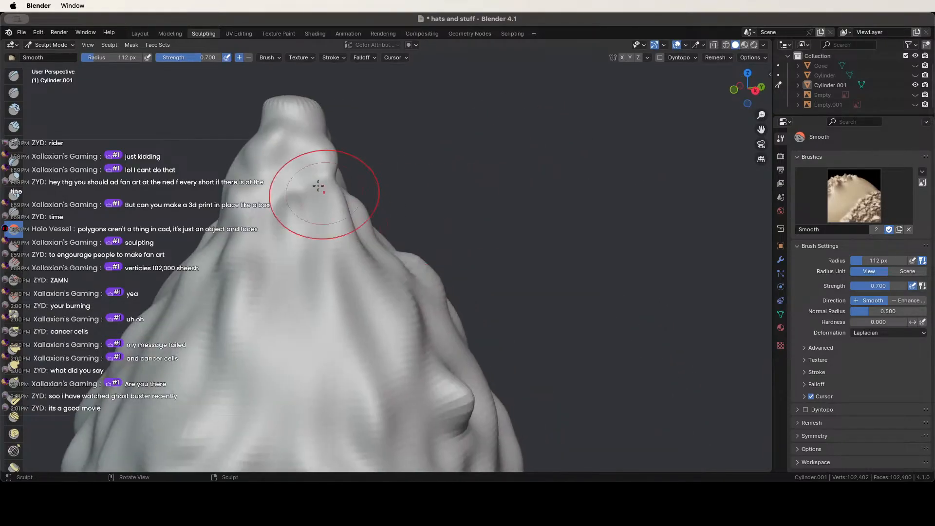
pyautogui.scroll(-3, 312, 261)
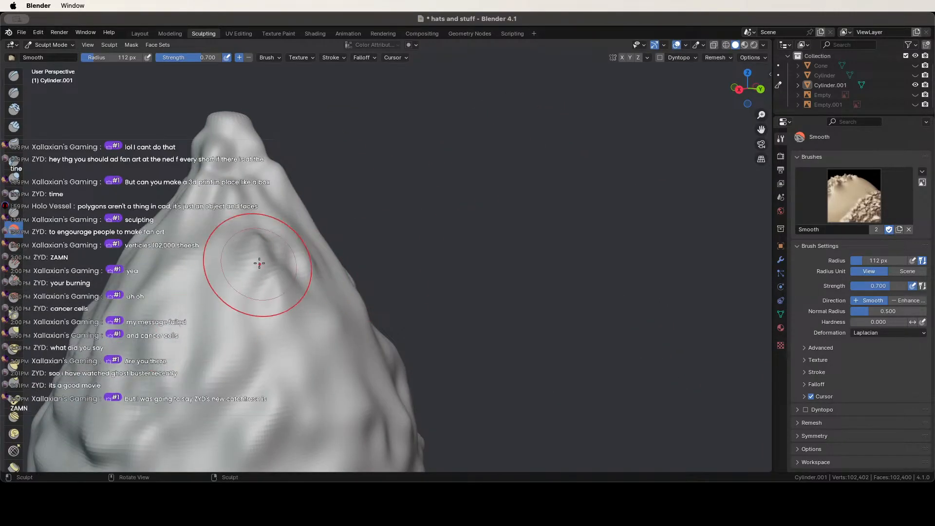
pyautogui.scroll(-2, 145, 253)
pyautogui.moveTo(146, 253); pyautogui.dragTo(354, 313, button='middle')
pyautogui.scroll(-3, 322, 312)
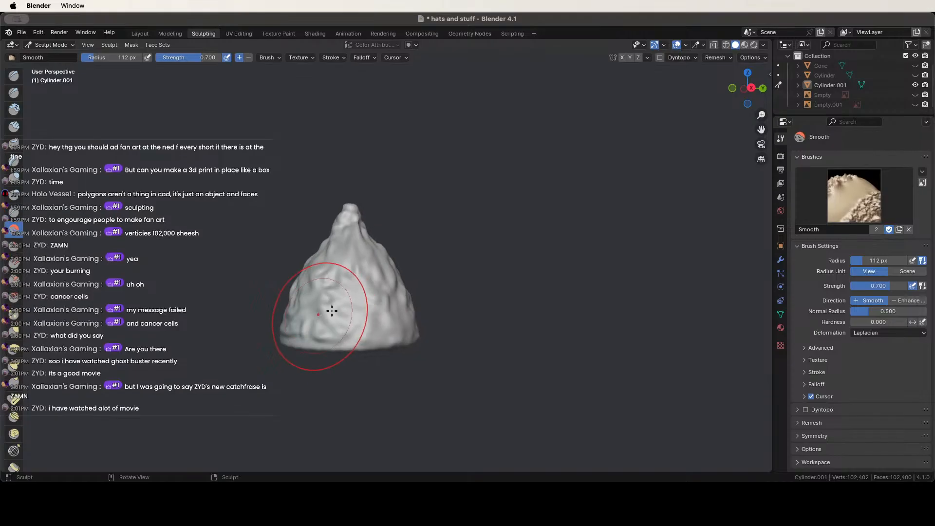
pyautogui.moveTo(258, 314); pyautogui.dragTo(477, 341, button='middle')
pyautogui.scroll(3, 441, 373)
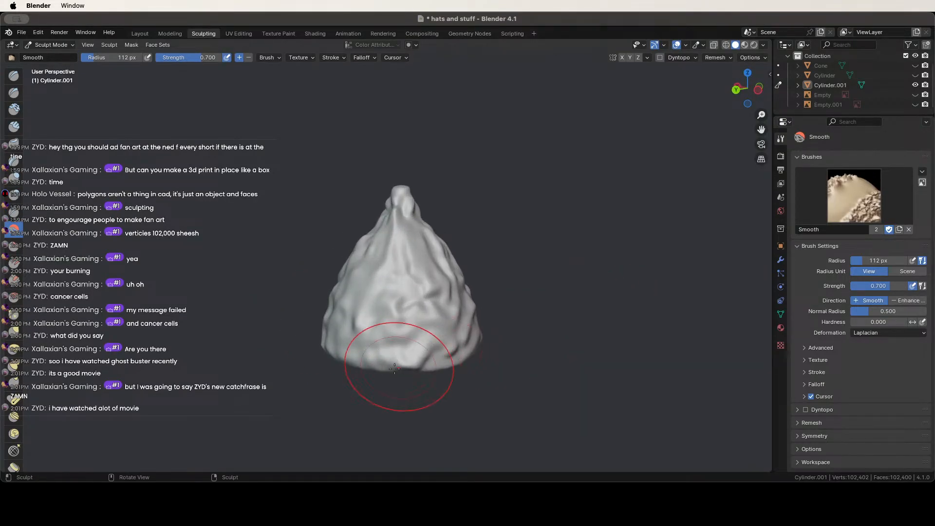
pyautogui.moveTo(371, 330); pyautogui.dragTo(511, 324, button='middle')
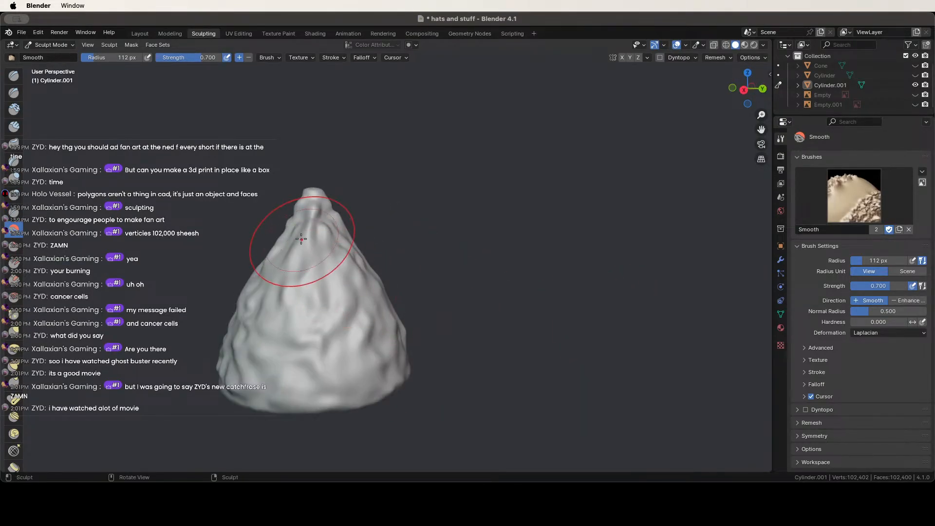
pyautogui.moveTo(310, 223); pyautogui.dragTo(453, 223, button='middle')
pyautogui.scroll(-3, 479, 249)
pyautogui.moveTo(480, 273); pyautogui.dragTo(336, 287, button='middle')
pyautogui.press('super+s')
# Smooth the cone's lower surface and save again.
pyautogui.scroll(4, 436, 265)
pyautogui.moveTo(436, 265); pyautogui.dragTo(675, 259, button='middle')
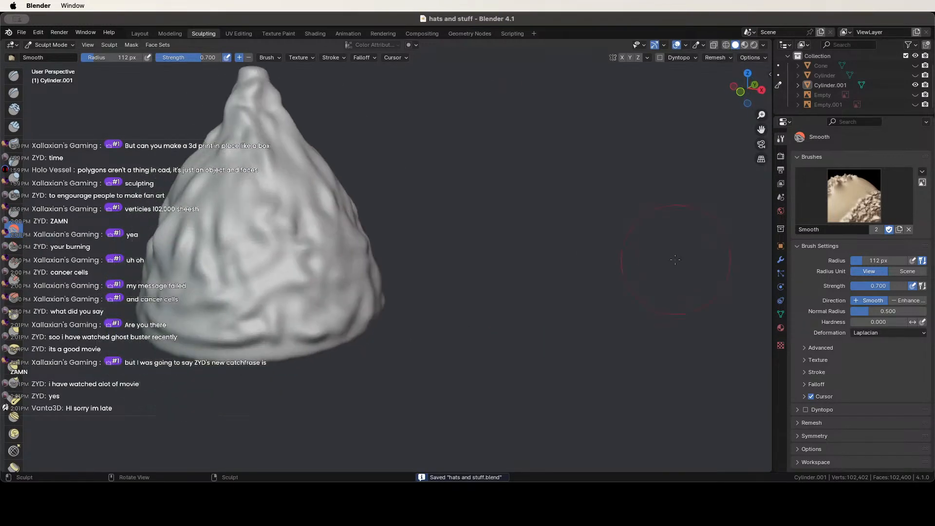
pyautogui.moveTo(352, 311)
pyautogui.mouseDown()
pyautogui.moveTo(222, 312)
pyautogui.moveTo(210, 297)
pyautogui.mouseUp()
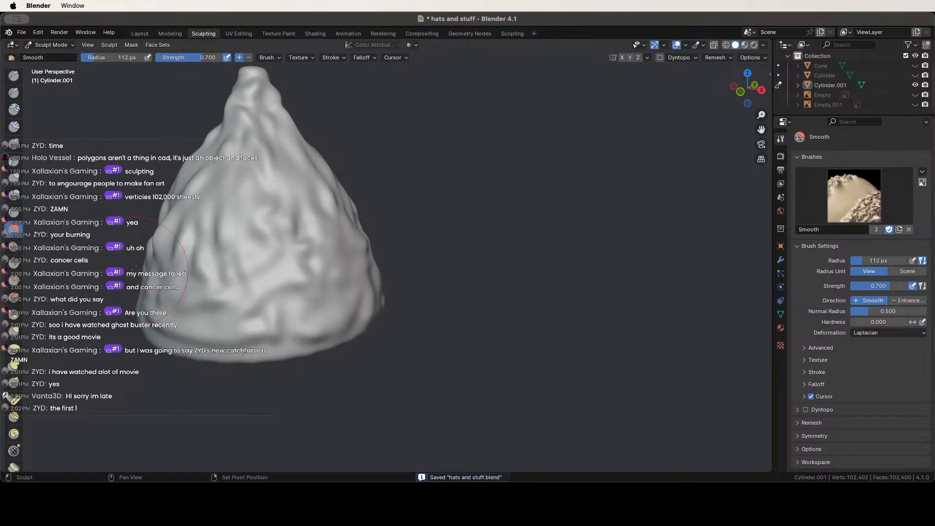
pyautogui.moveTo(161, 266)
pyautogui.keyDown('shift'); pyautogui.mouseDown(button='middle')
pyautogui.moveTo(400, 241)
pyautogui.moveTo(341, 241)
pyautogui.moveTo(387, 238)
pyautogui.mouseUp(button='middle'); pyautogui.keyUp('shift')
pyautogui.press('super+s')
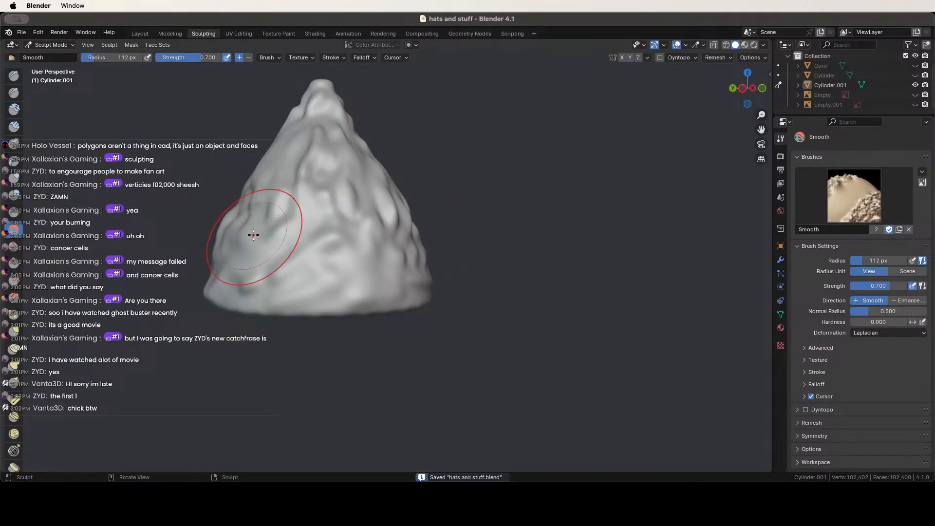
# Review the softened hat, save it as hats and stuff.blend, and maximize the Blender window.
pyautogui.scroll(3, 250, 234)
pyautogui.moveTo(250, 234); pyautogui.dragTo(367, 242, button='middle')
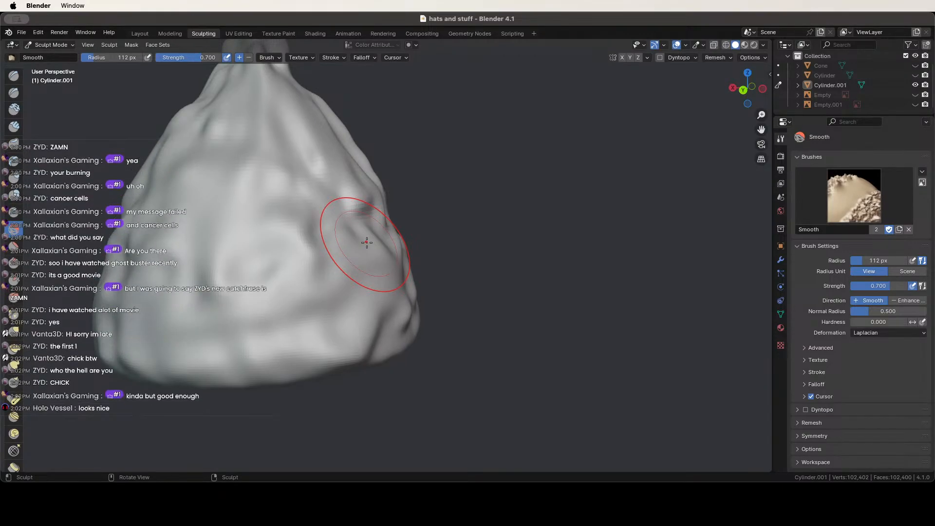
pyautogui.scroll(-5, 312, 229)
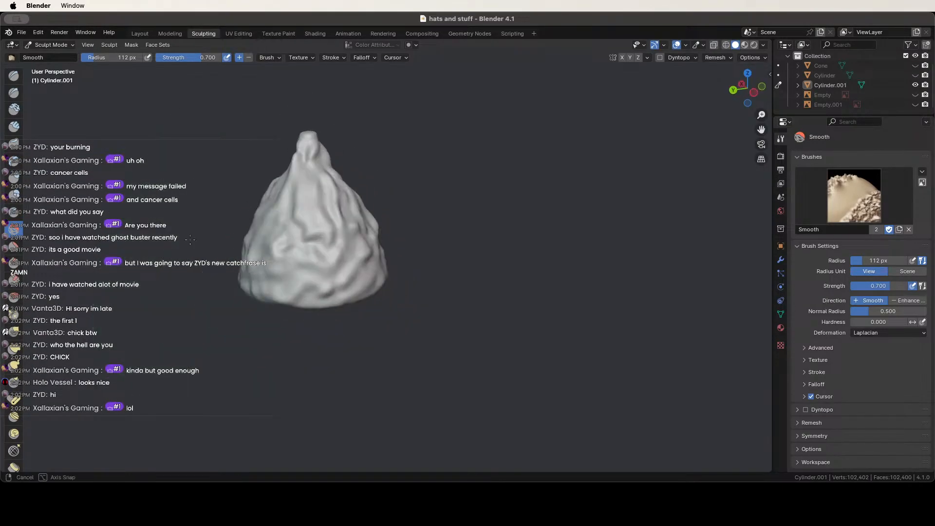
pyautogui.moveTo(292, 228)
pyautogui.mouseDown(button='middle')
pyautogui.moveTo(231, 226)
pyautogui.moveTo(439, 219)
pyautogui.moveTo(440, 209)
pyautogui.moveTo(365, 198)
pyautogui.mouseUp(button='middle')
pyautogui.scroll(4, 440, 206)
pyautogui.press('super+s')
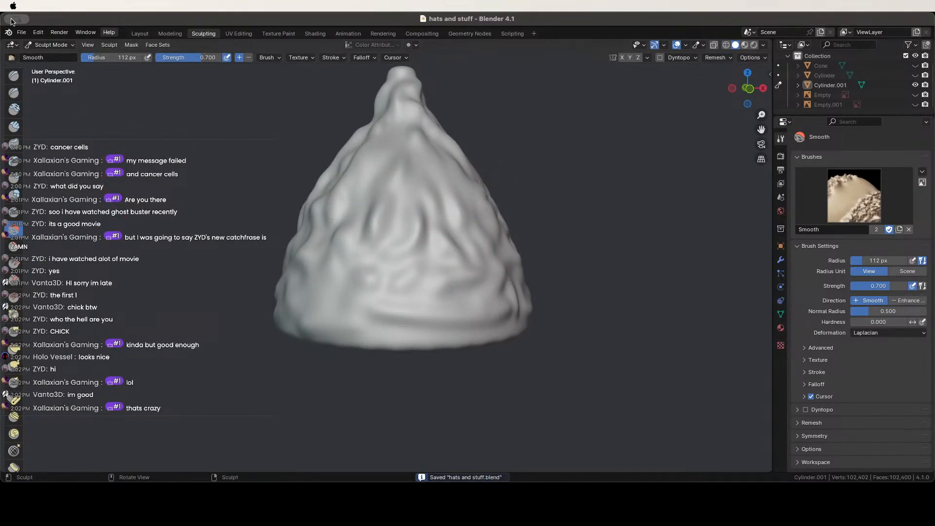
pyautogui.click(26, 19)
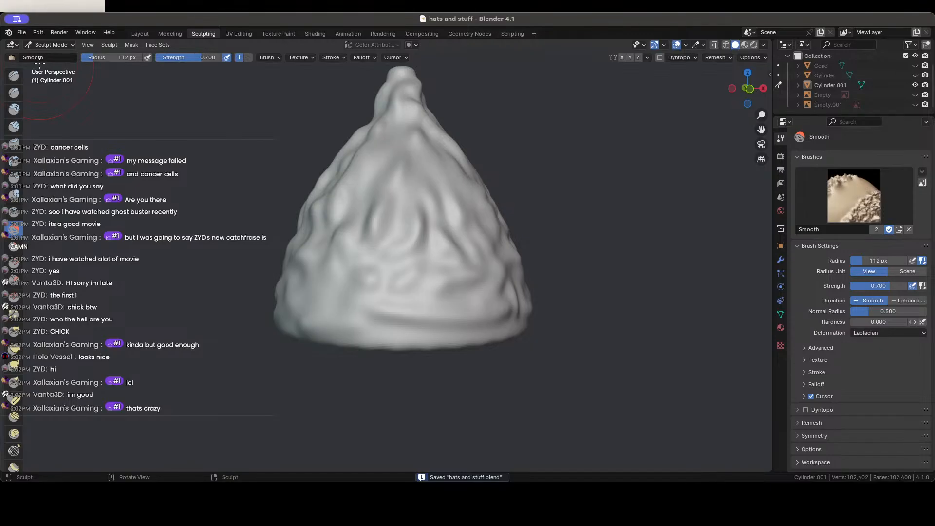
# Unhide the original Cylinder so it shows beneath the sculpted cone.
pyautogui.moveTo(399, 222)
pyautogui.mouseDown(button='middle')
pyautogui.moveTo(428, 255)
pyautogui.moveTo(501, 215)
pyautogui.mouseUp(button='middle')
pyautogui.scroll(-3, 438, 205)
pyautogui.moveTo(438, 205)
pyautogui.mouseDown(button='middle')
pyautogui.moveTo(362, 191)
pyautogui.moveTo(390, 128)
pyautogui.mouseUp(button='middle')
pyautogui.keyDown('shift'); pyautogui.moveTo(431, 151); pyautogui.dragTo(397, 234, button='middle'); pyautogui.keyUp('shift')
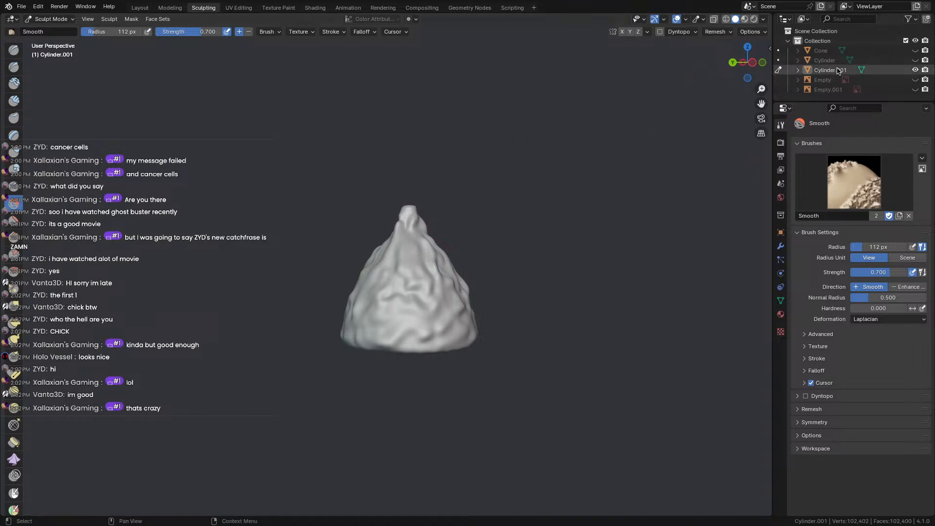
pyautogui.click(916, 60)
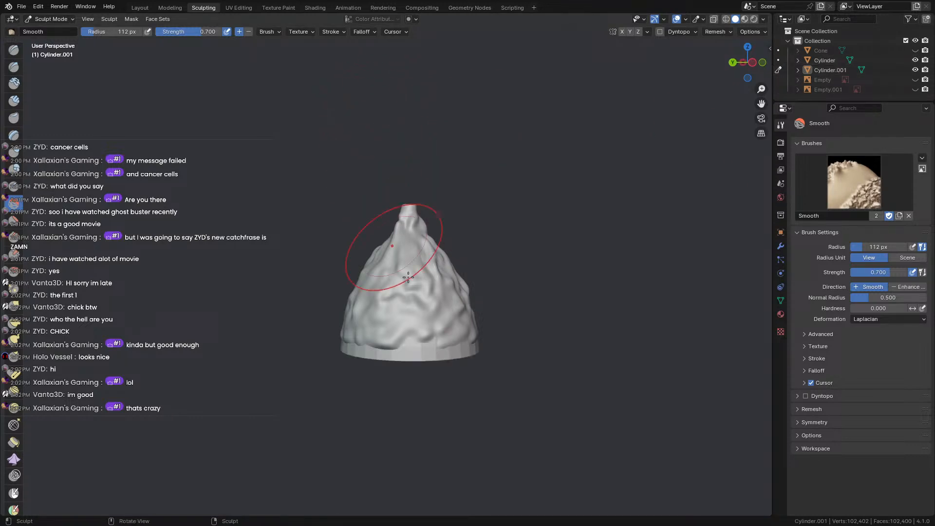
pyautogui.scroll(5, 408, 277)
pyautogui.moveTo(408, 277)
pyautogui.mouseDown(button='middle')
pyautogui.moveTo(359, 173)
pyautogui.moveTo(371, 156)
pyautogui.moveTo(701, 240)
pyautogui.mouseUp(button='middle')
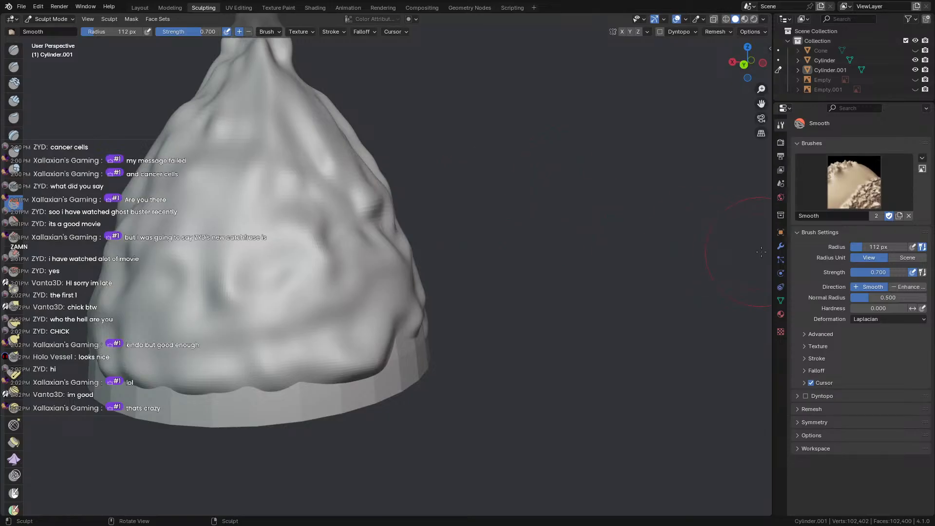
# Add a Shrinkwrap modifier to Cylinder.001 with Cylinder as its target.
pyautogui.click(783, 249)
pyautogui.click(826, 143)
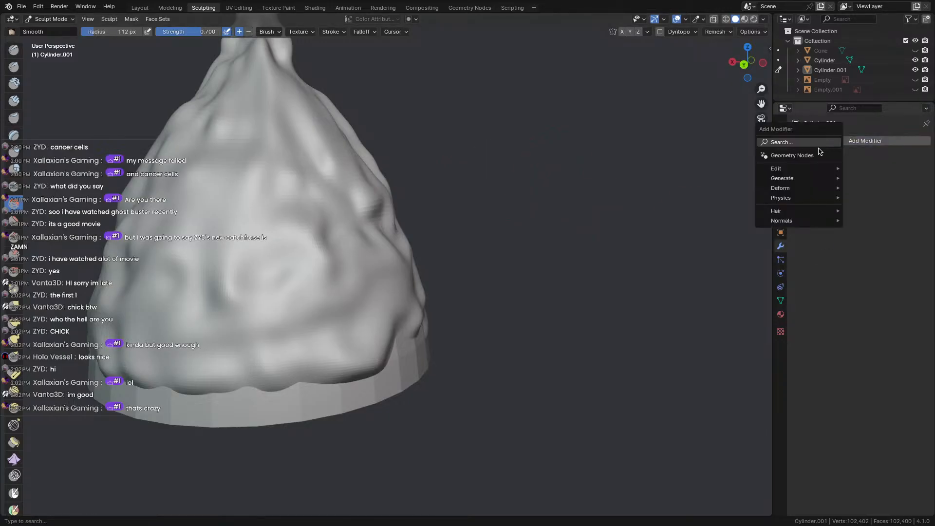
pyautogui.click(847, 166)
pyautogui.click(852, 143)
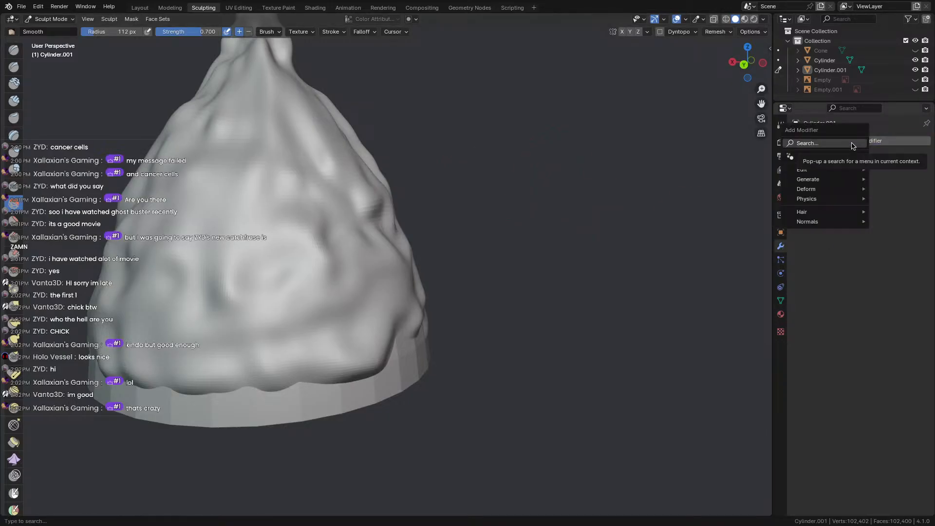
pyautogui.click(854, 144)
pyautogui.write('shrink')
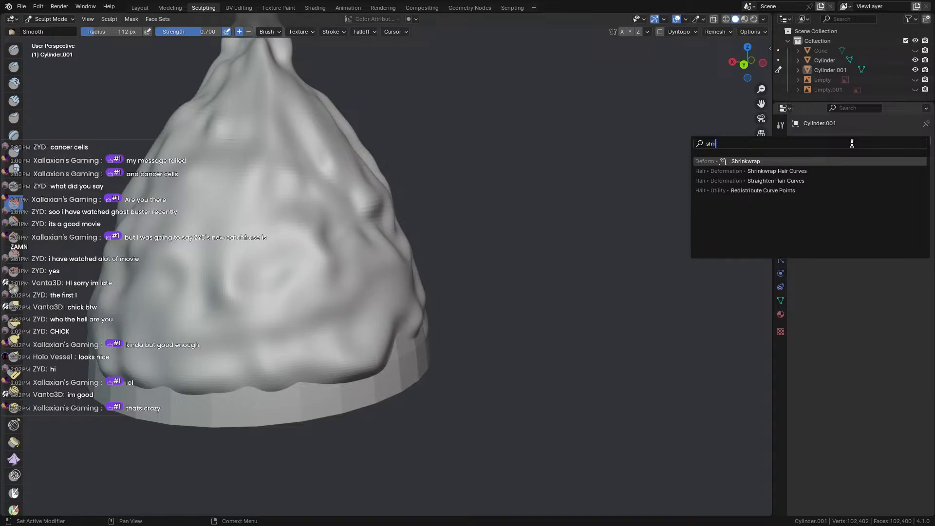
pyautogui.click(755, 161)
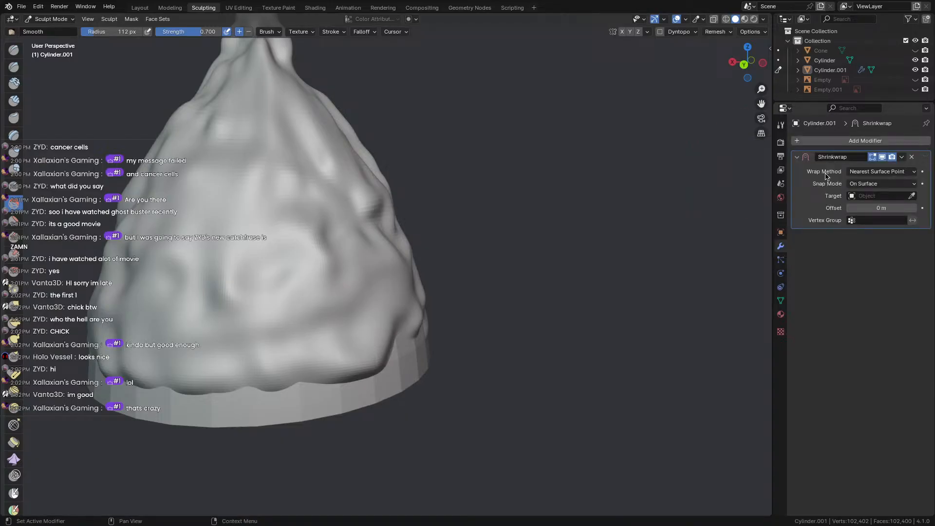
pyautogui.click(238, 382)
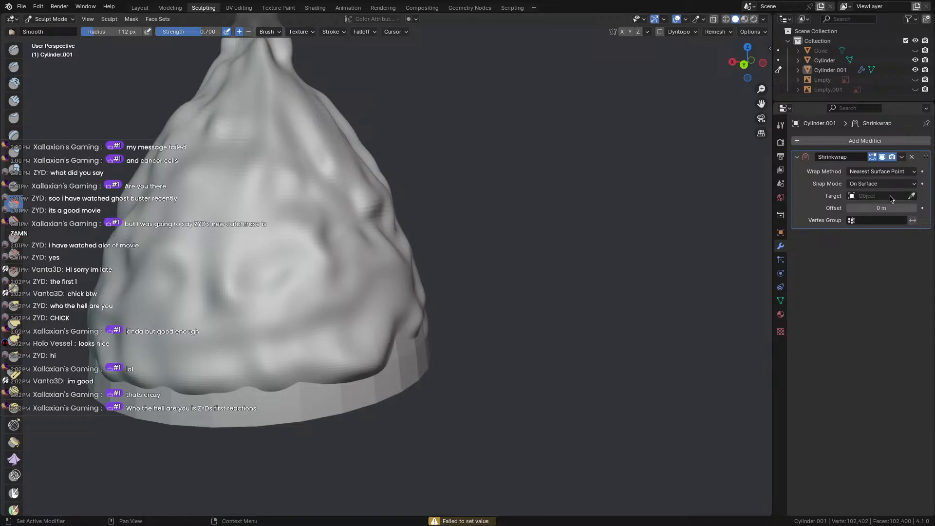
pyautogui.click(839, 70)
pyautogui.click(810, 57)
pyautogui.moveTo(560, 155); pyautogui.dragTo(592, 182, button='middle')
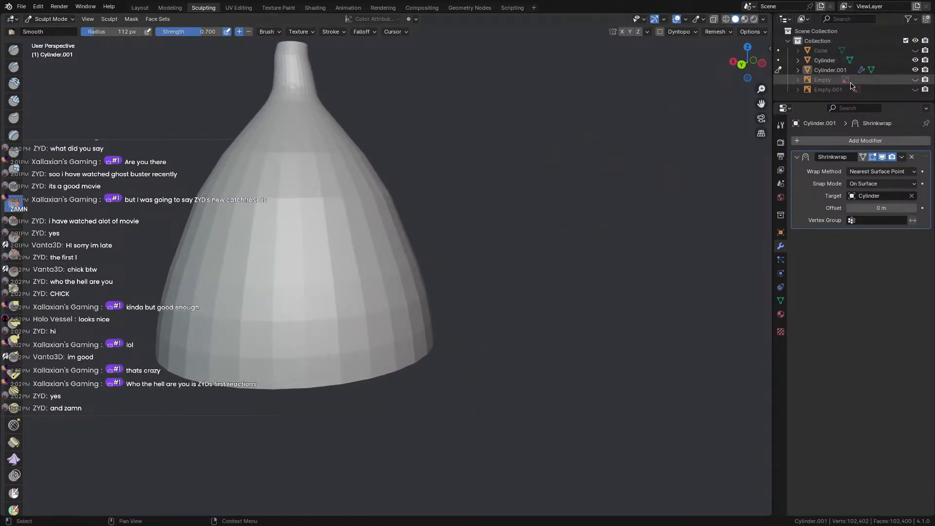
# Compare the shrinkwrapped result by toggling visibility of Cylinder, Cylinder.001 and the Empty.
pyautogui.click(915, 60)
pyautogui.moveTo(448, 246); pyautogui.dragTo(462, 267, button='middle')
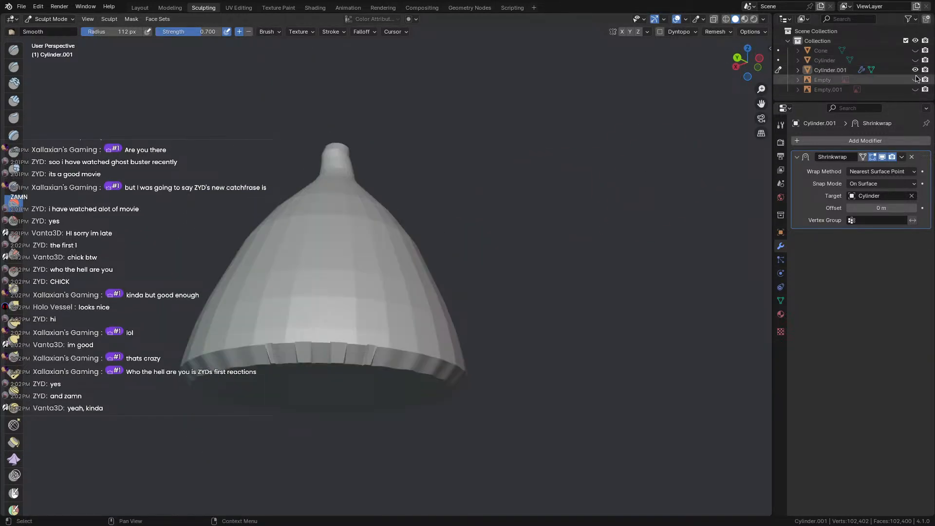
pyautogui.click(915, 79)
pyautogui.click(915, 79)
pyautogui.click(915, 69)
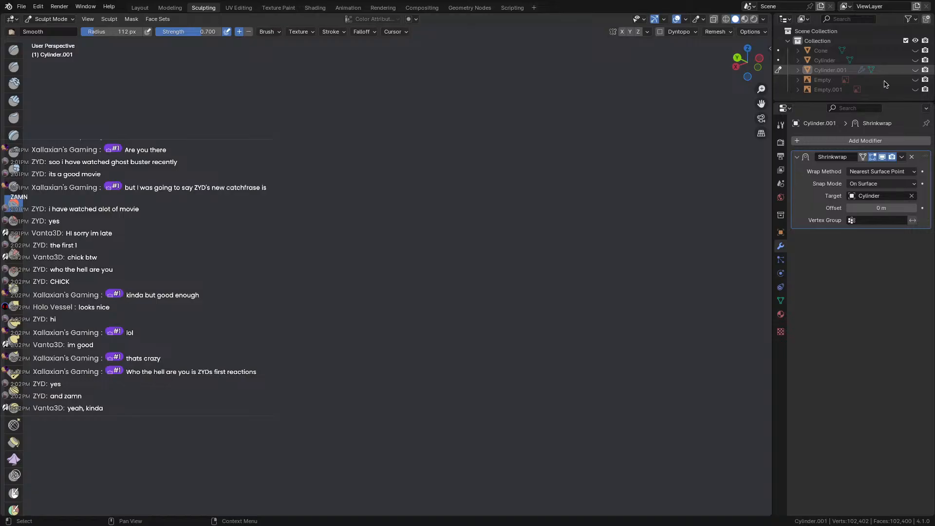
pyautogui.click(915, 70)
pyautogui.click(916, 60)
pyautogui.moveTo(374, 245); pyautogui.dragTo(341, 307, button='middle')
pyautogui.click(915, 70)
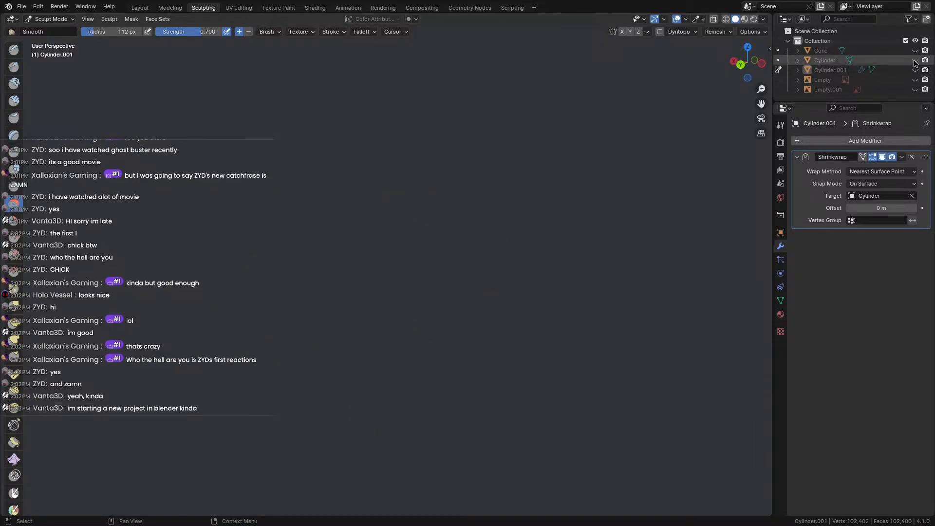
pyautogui.click(915, 69)
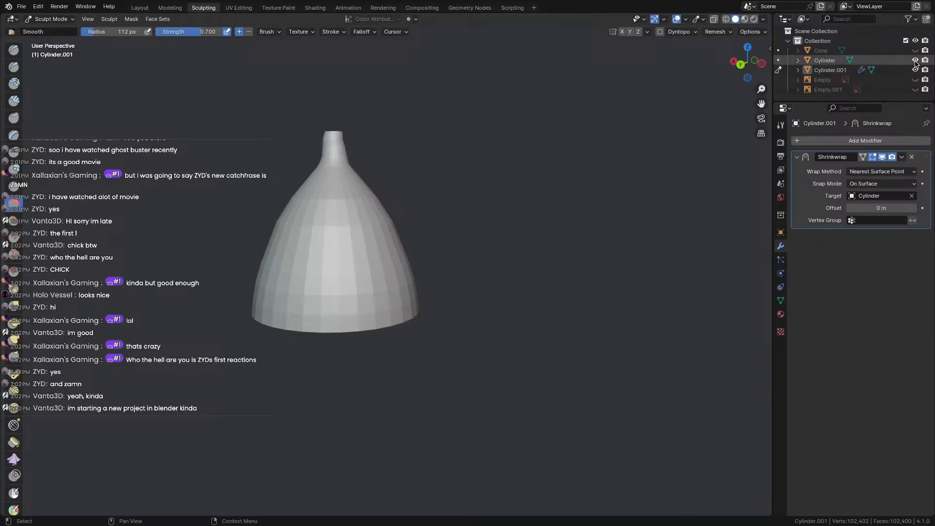
pyautogui.click(915, 69)
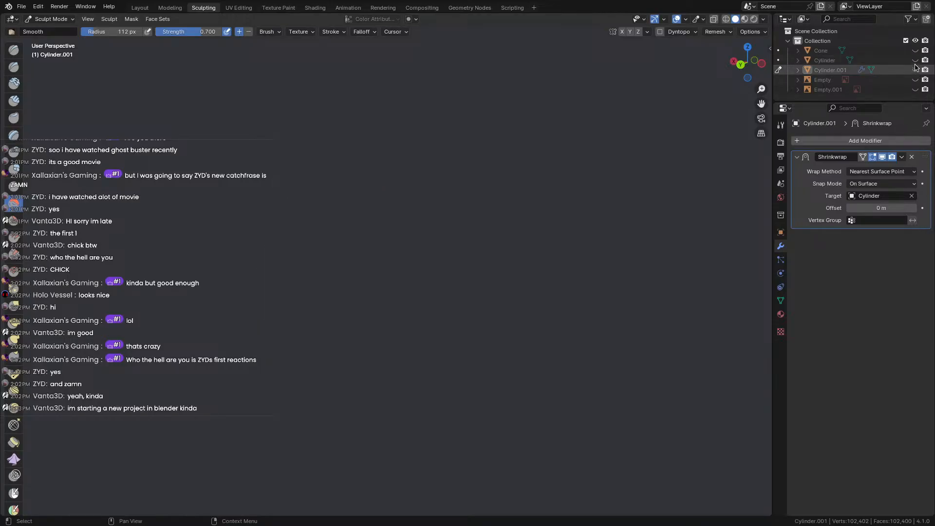
pyautogui.click(915, 61)
pyautogui.click(915, 70)
# Delete the Shrinkwrap modifier, select Cylinder, and return to Object Mode.
pyautogui.click(912, 158)
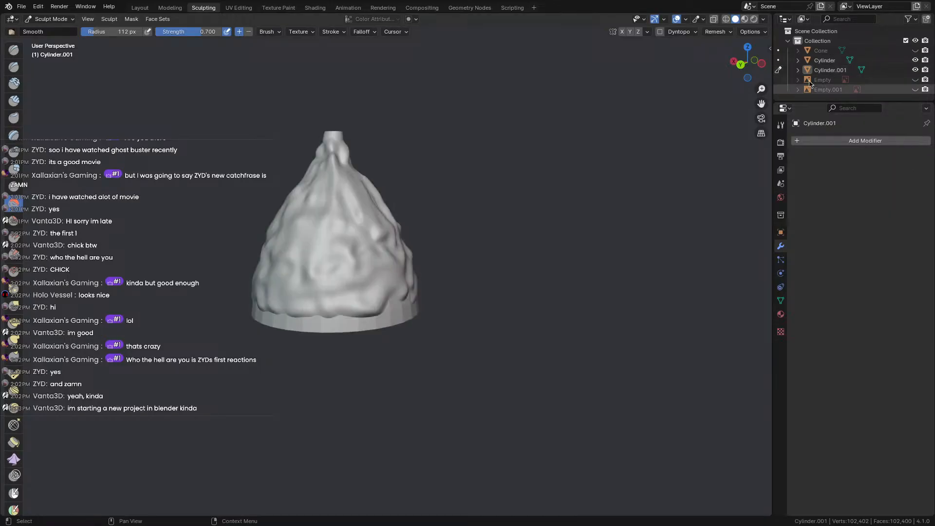
pyautogui.click(825, 60)
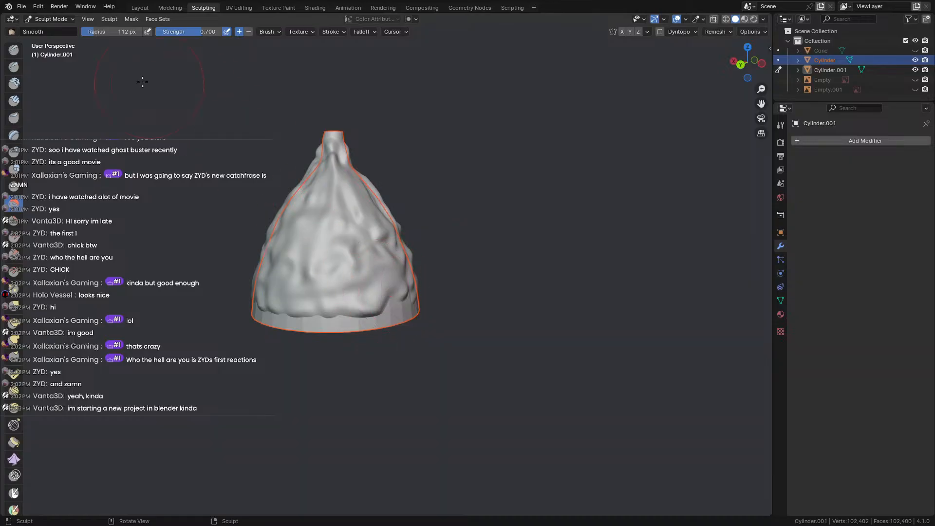
pyautogui.click(42, 23)
pyautogui.click(49, 30)
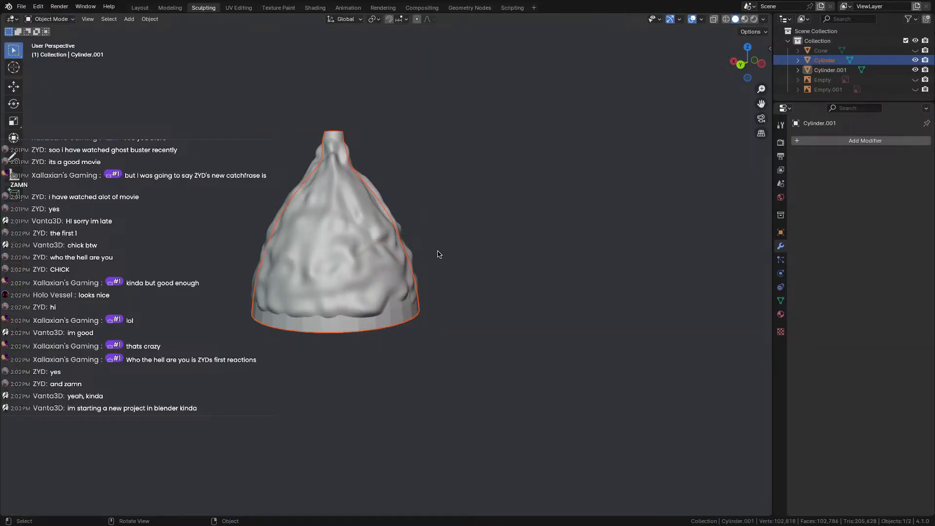
# Give the Cylinder a Shrinkwrap modifier targeting Cylinder.001.
pyautogui.click(823, 60)
pyautogui.scroll(5, 332, 252)
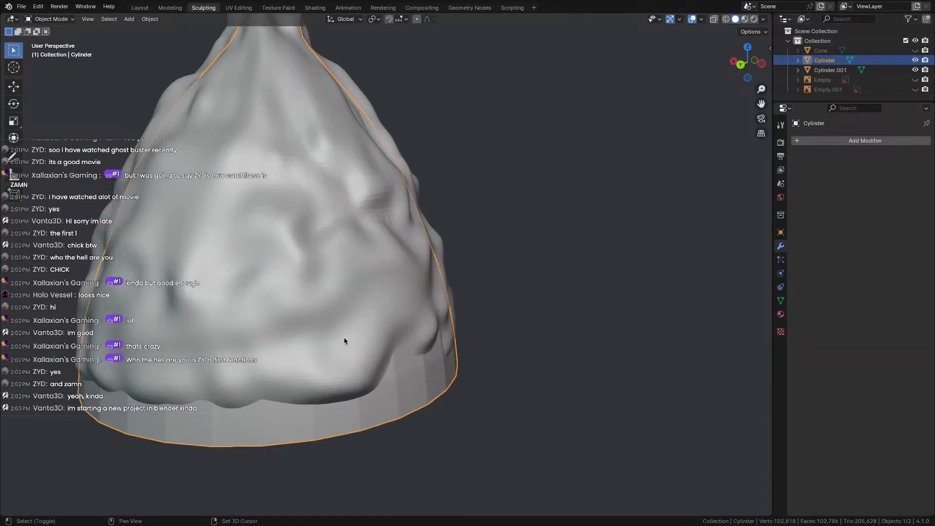
pyautogui.keyDown('shift'); pyautogui.moveTo(343, 337); pyautogui.dragTo(369, 307, button='middle'); pyautogui.keyUp('shift')
pyautogui.scroll(-2, 370, 307)
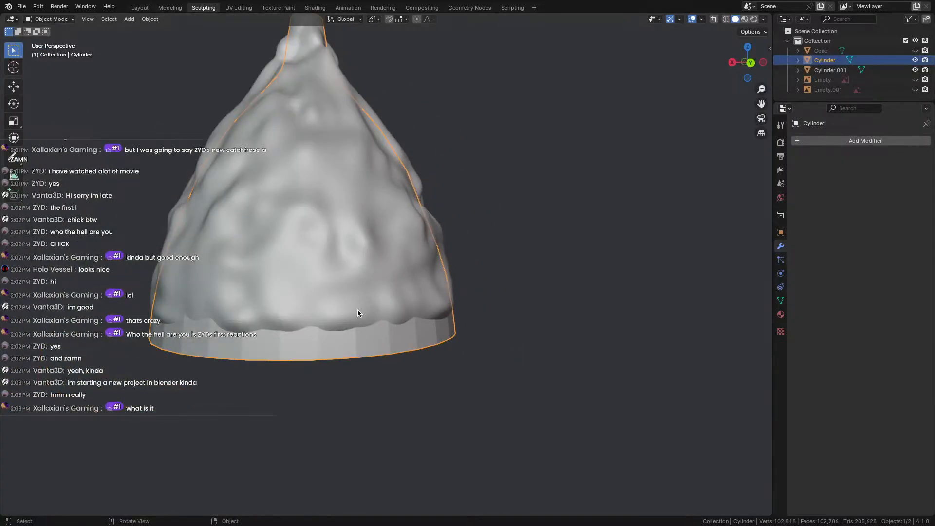
pyautogui.click(842, 141)
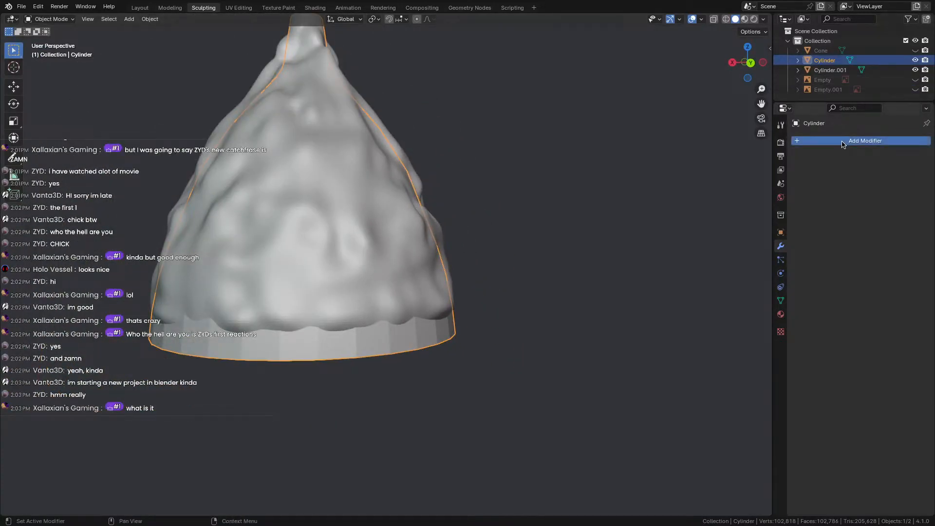
pyautogui.write('shir')
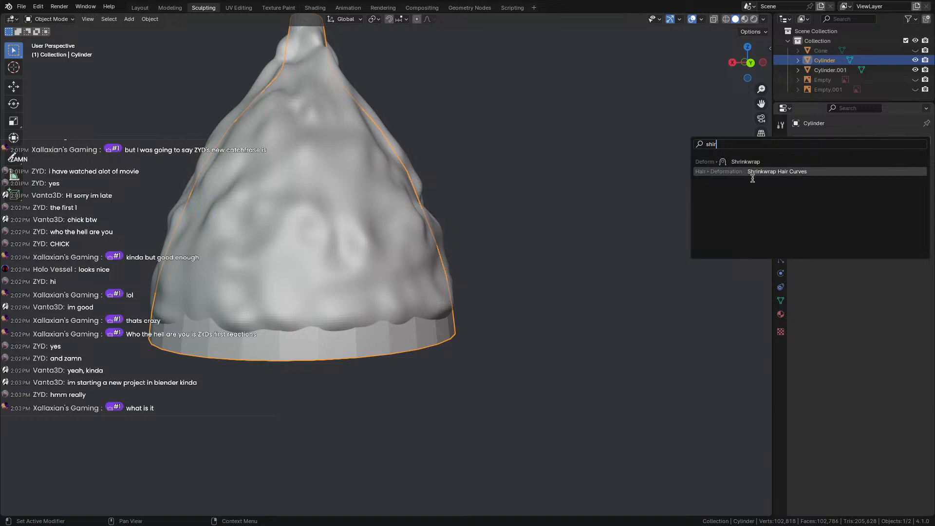
pyautogui.click(848, 162)
pyautogui.click(911, 195)
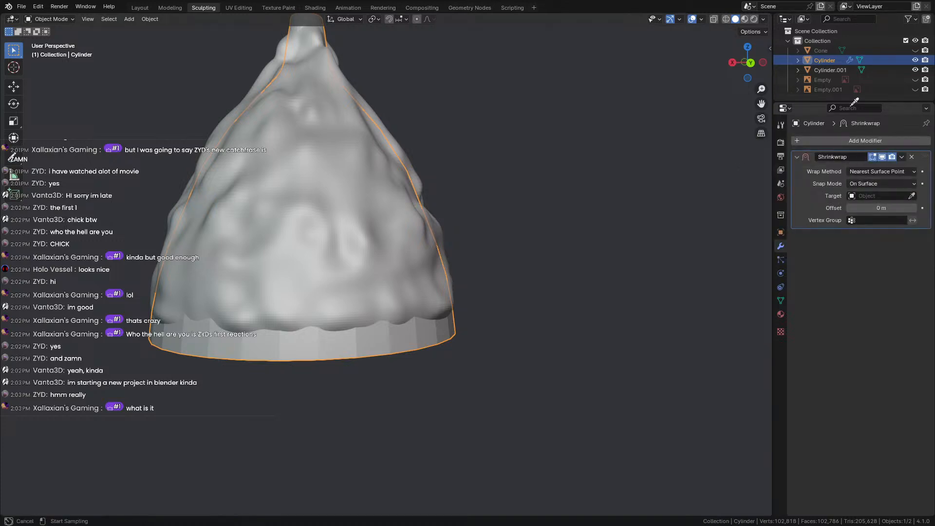
pyautogui.click(833, 69)
# Check the low-poly hat's foil shape by hiding and reshowing Cylinder.001.
pyautogui.moveTo(419, 287); pyautogui.dragTo(516, 258, button='middle')
pyautogui.click(916, 70)
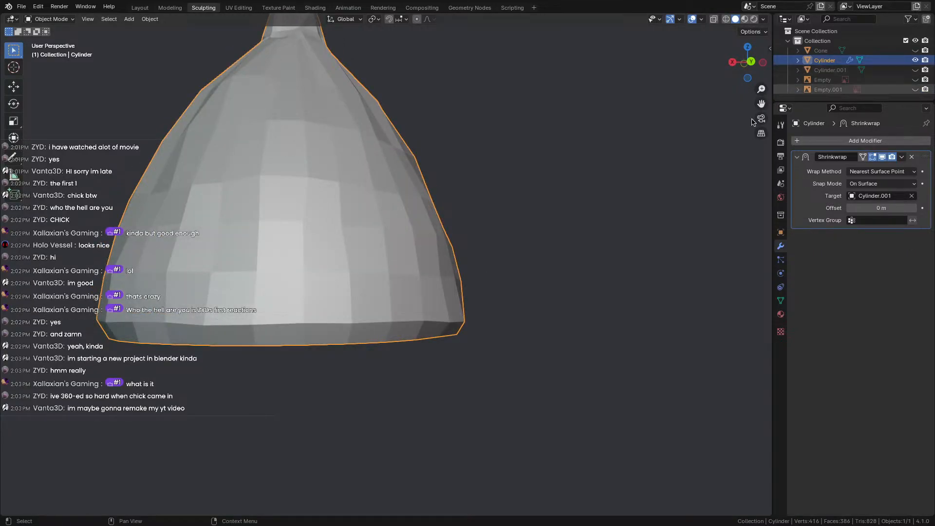
pyautogui.moveTo(468, 205); pyautogui.dragTo(536, 191, button='middle')
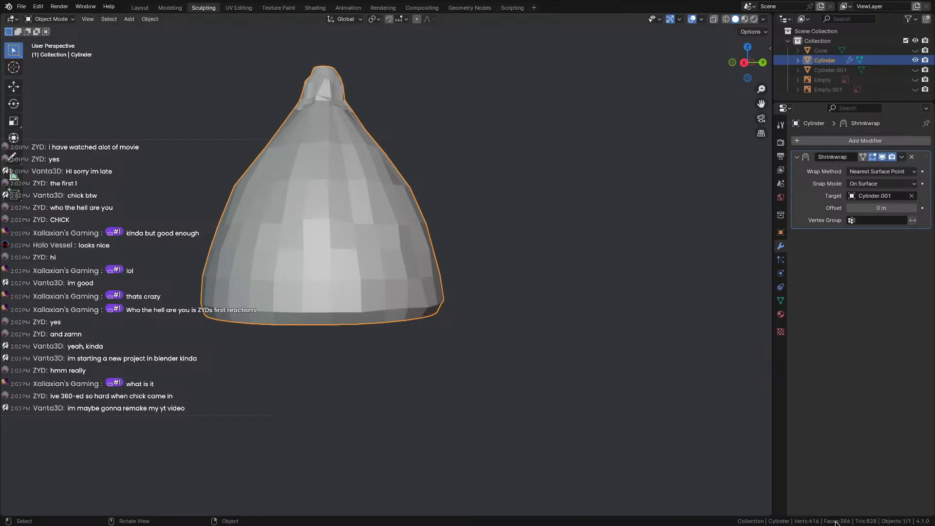
pyautogui.moveTo(727, 474); pyautogui.dragTo(706, 147, button='middle')
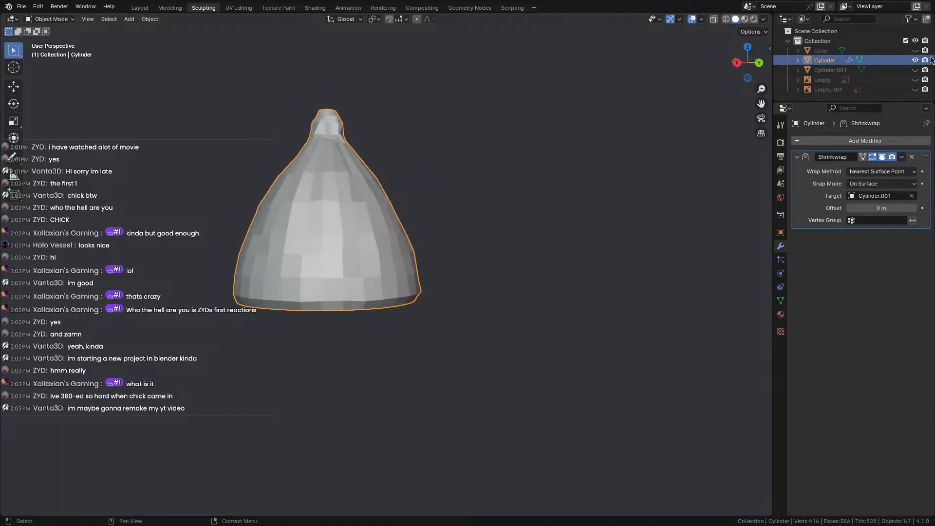
pyautogui.click(915, 69)
pyautogui.moveTo(573, 176); pyautogui.dragTo(338, 216, button='middle')
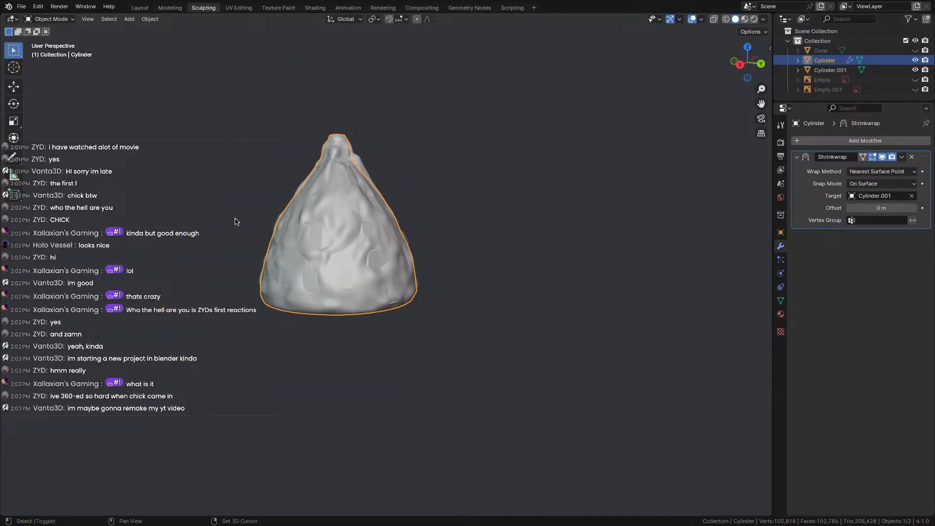
pyautogui.keyDown('shift'); pyautogui.moveTo(235, 219); pyautogui.dragTo(326, 218, button='middle'); pyautogui.keyUp('shift')
# Save the file, switch to the UV Editing workspace, and hide the sculpted Cylinder.001.
pyautogui.hotkey('ctrl', 's')
pyautogui.click(238, 8)
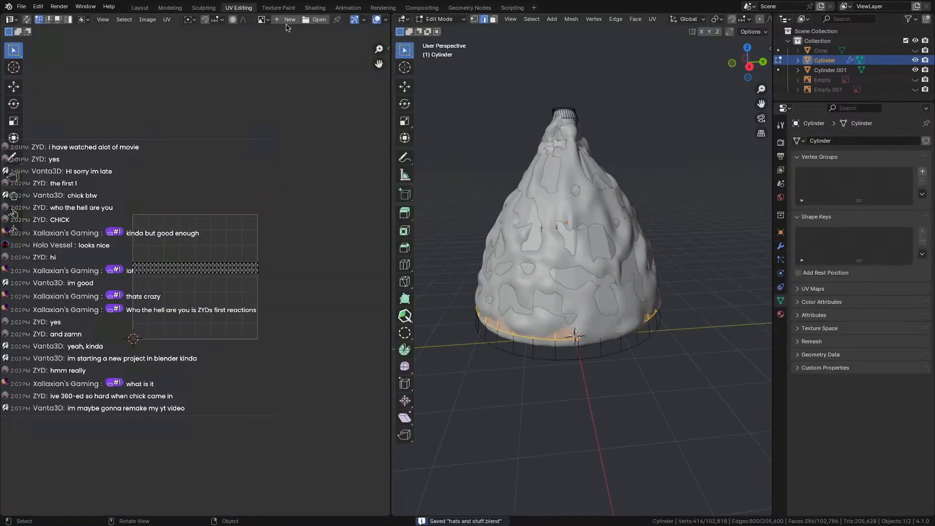
pyautogui.click(916, 69)
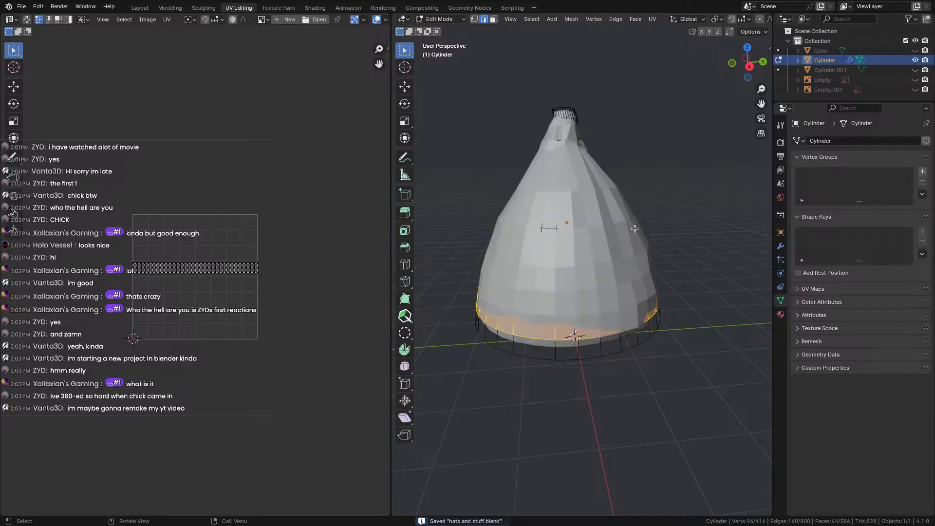
pyautogui.scroll(-2, 590, 296)
pyautogui.moveTo(590, 296); pyautogui.dragTo(624, 302, button='middle')
# Enter Edit Mode on the low-poly Cylinder, select all, and unwrap it.
pyautogui.press('Tab')
pyautogui.press('Tab')
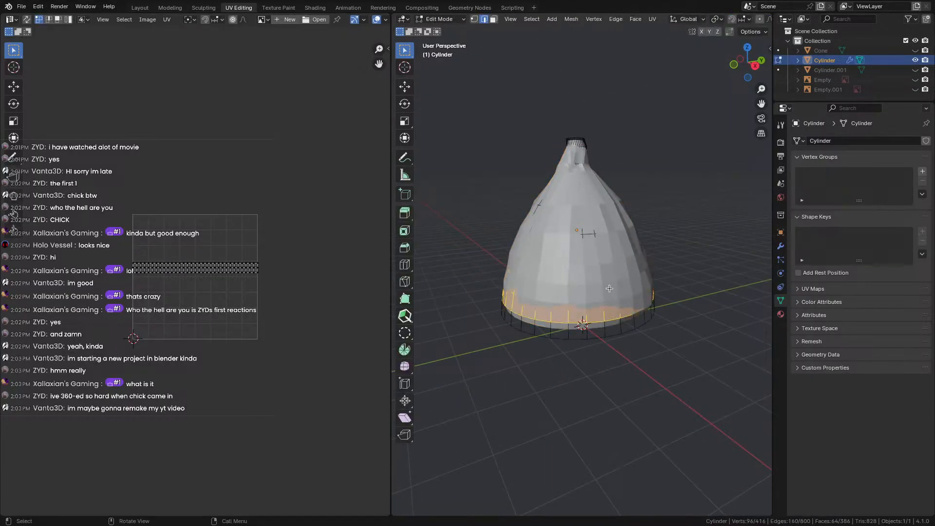
pyautogui.scroll(4, 599, 272)
pyautogui.press('a')
pyautogui.scroll(-4, 588, 272)
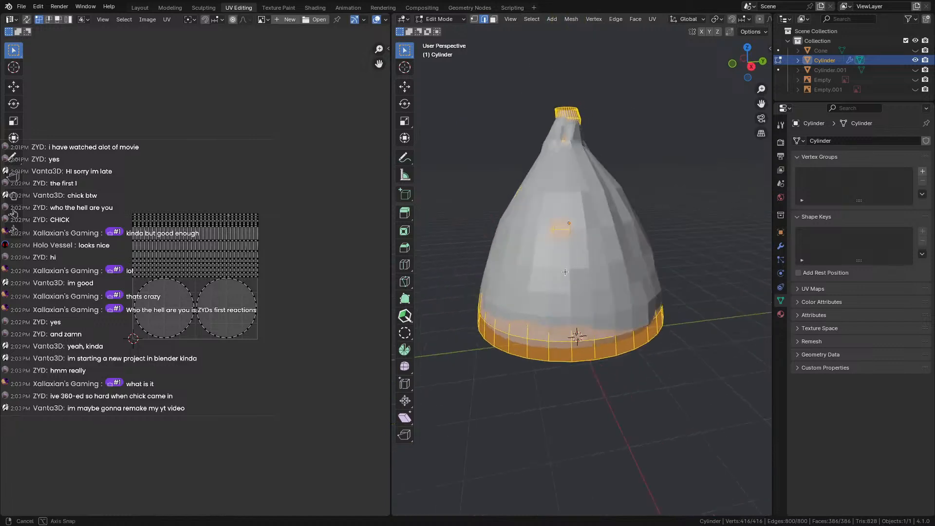
pyautogui.moveTo(574, 329); pyautogui.dragTo(495, 288, button='middle')
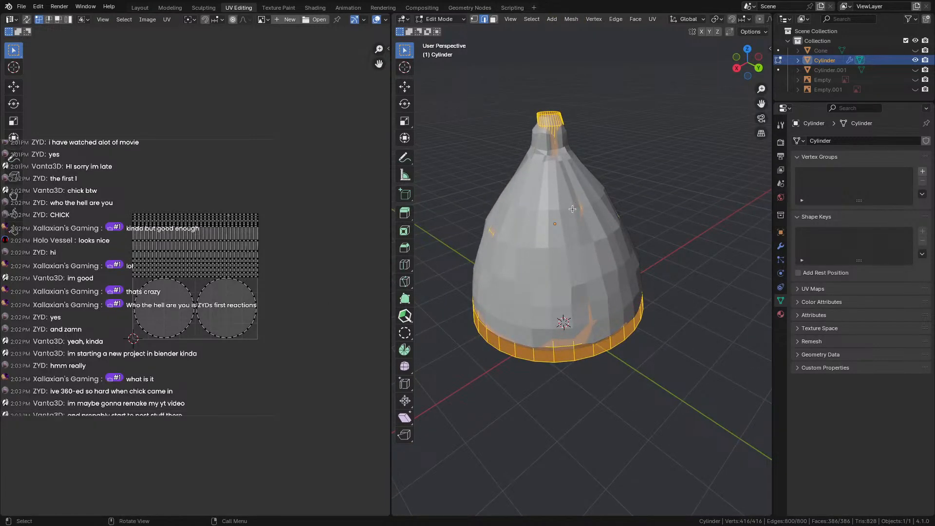
pyautogui.press('u')
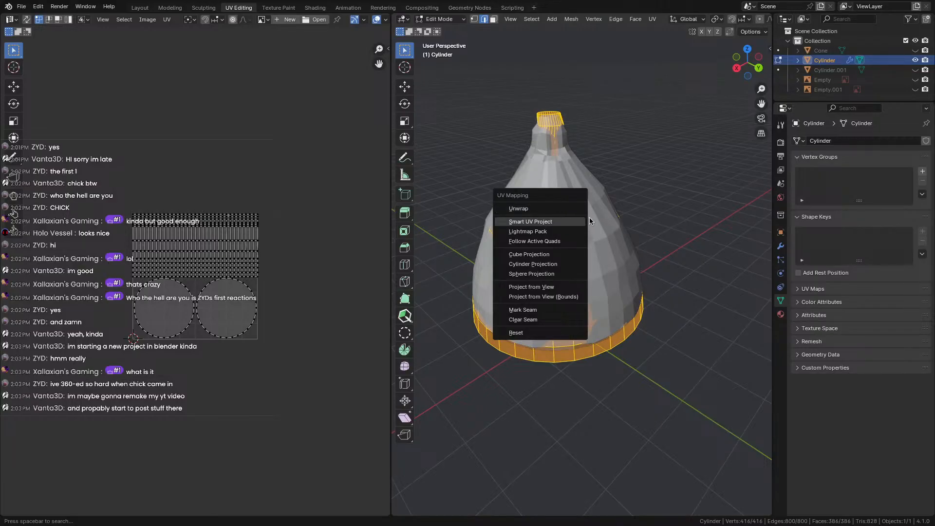
pyautogui.click(533, 211)
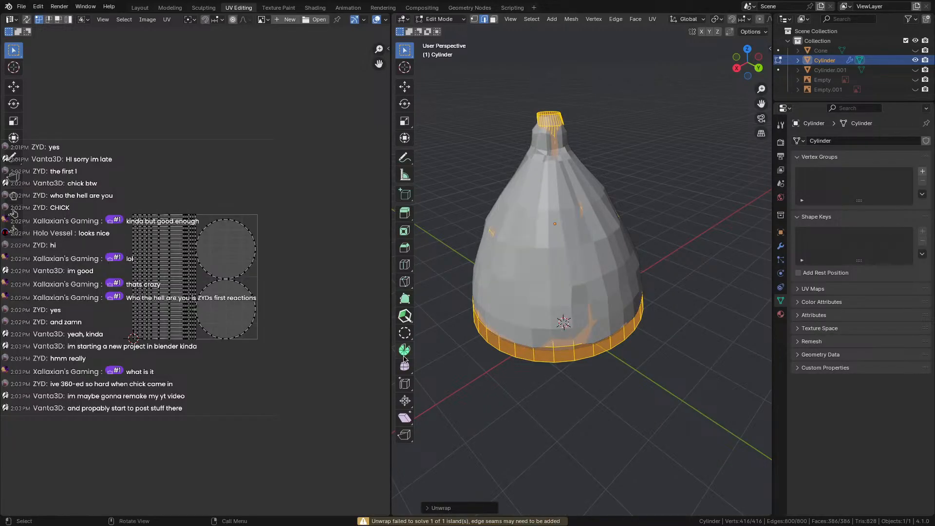
pyautogui.moveTo(499, 310); pyautogui.dragTo(442, 370, button='middle')
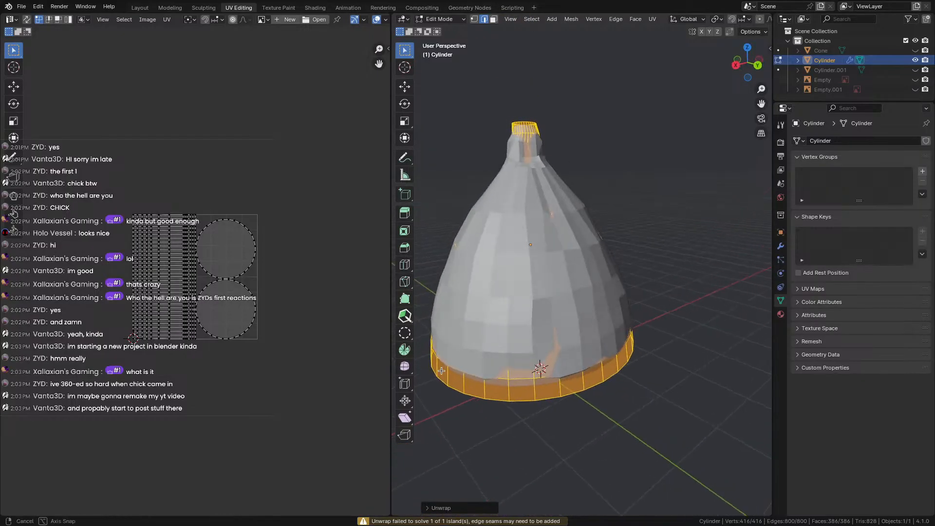
# Re-unwrap the hat, then apply Smart UV Project with its default settings.
pyautogui.press('u')
pyautogui.click(449, 344)
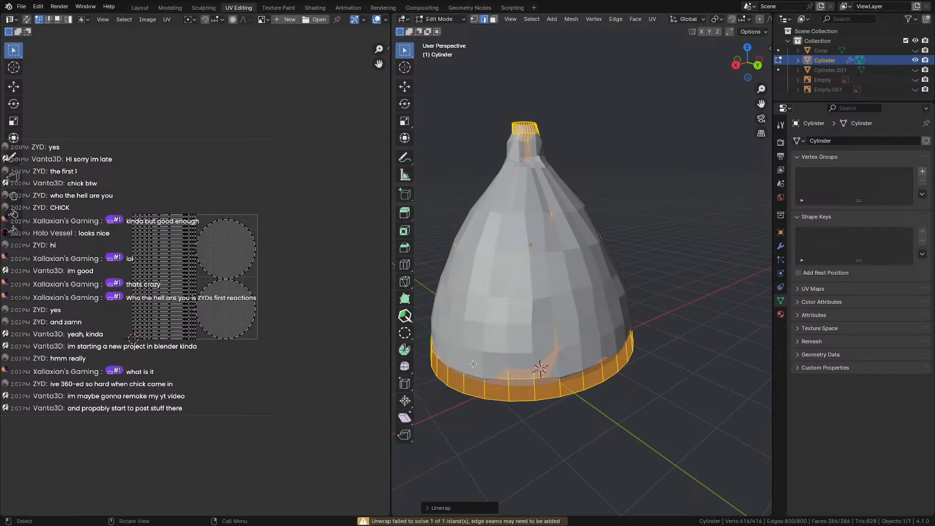
pyautogui.moveTo(513, 362); pyautogui.dragTo(591, 321, button='middle')
pyautogui.scroll(2, 576, 324)
pyautogui.press('u')
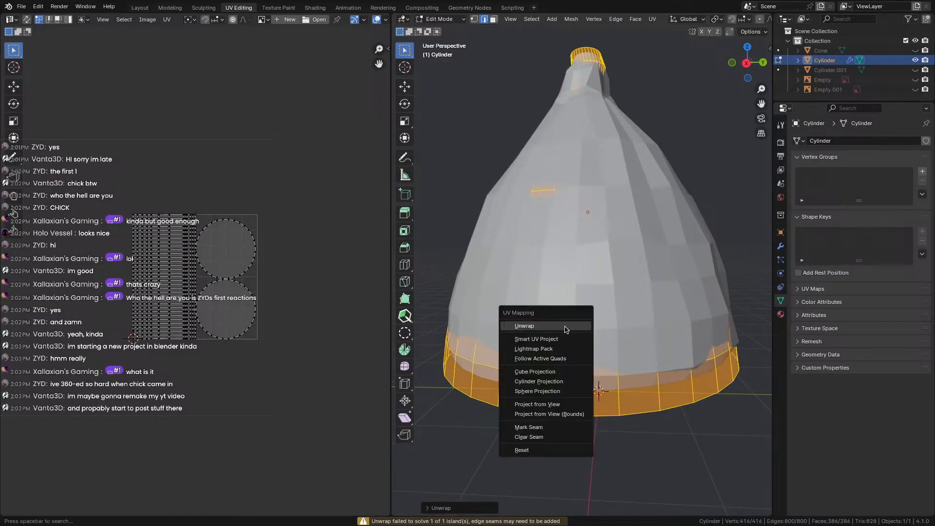
pyautogui.click(567, 336)
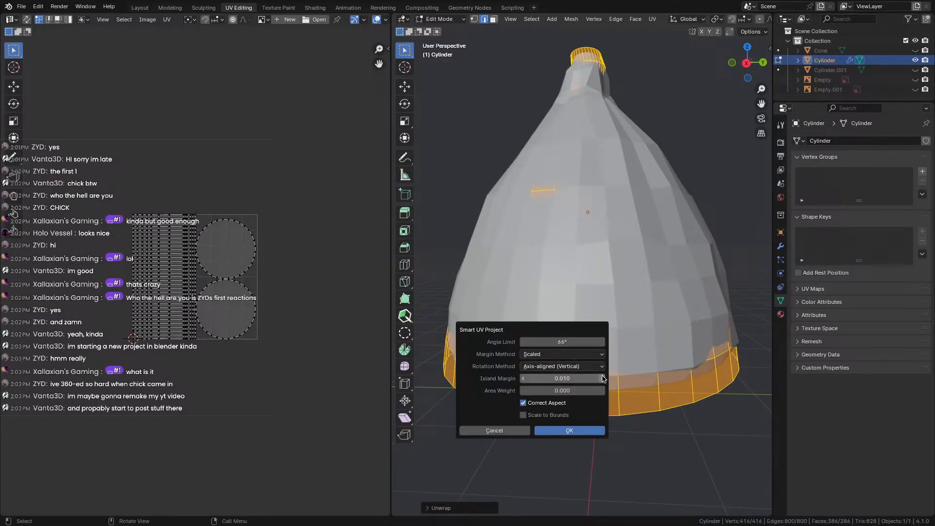
pyautogui.click(570, 430)
# Orbit around the unwrapped hat and briefly toggle Cylinder.001's visibility to compare.
pyautogui.scroll(-3, 605, 241)
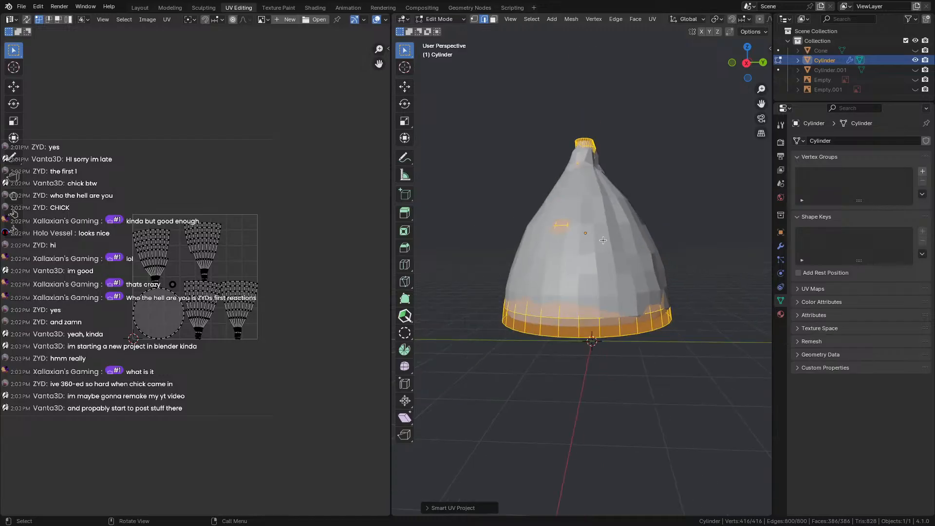
pyautogui.moveTo(584, 244); pyautogui.dragTo(714, 309, button='middle')
pyautogui.scroll(2, 636, 282)
pyautogui.moveTo(636, 282); pyautogui.dragTo(481, 212, button='middle')
pyautogui.scroll(-4, 576, 281)
pyautogui.moveTo(576, 273); pyautogui.dragTo(553, 186, button='middle')
pyautogui.scroll(2, 553, 191)
pyautogui.moveTo(592, 268); pyautogui.dragTo(627, 279, button='middle')
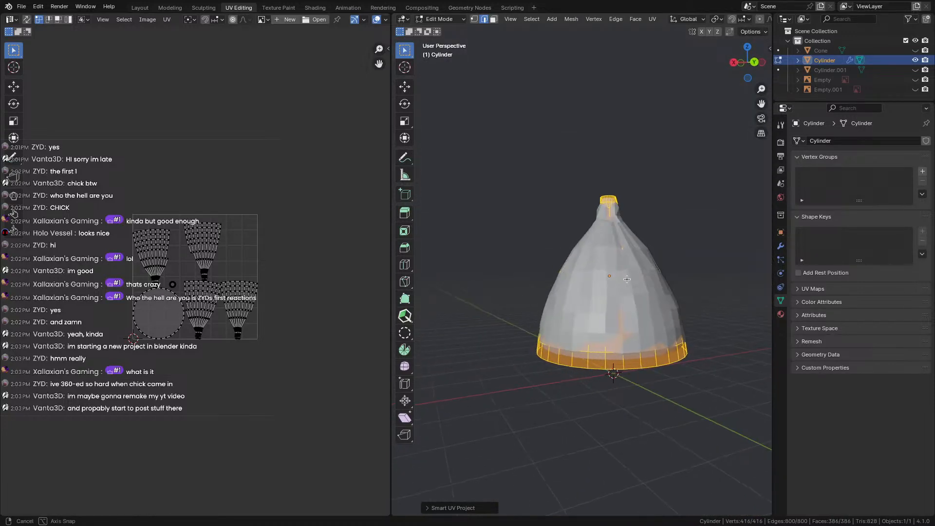
pyautogui.click(915, 70)
pyautogui.click(915, 70)
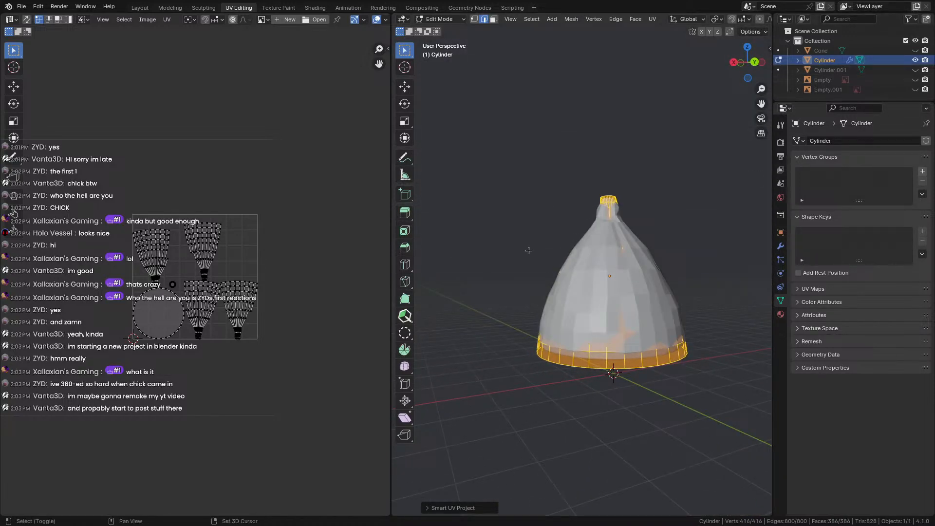
# Reselect the whole Cylinder mesh and open the UV area's editor-type list.
pyautogui.moveTo(541, 273); pyautogui.dragTo(571, 253, button='middle')
pyautogui.click(448, 250)
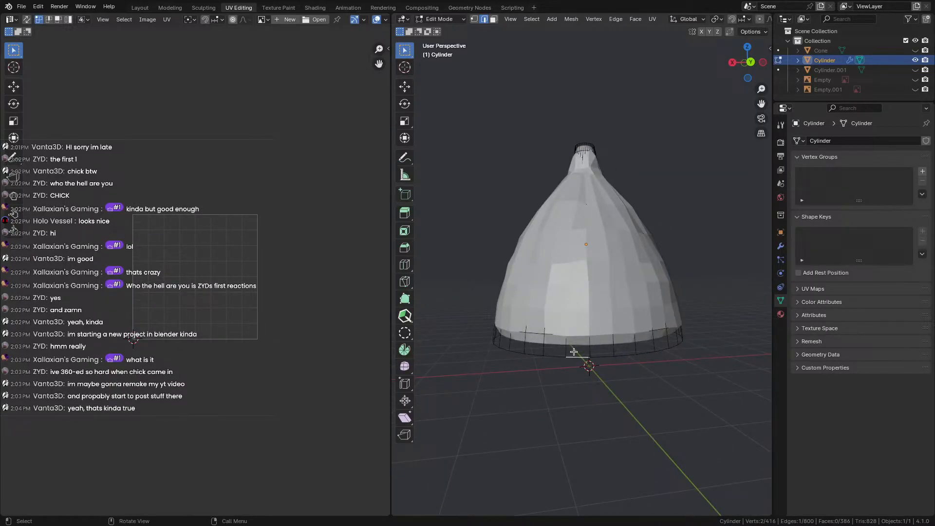
pyautogui.press('a')
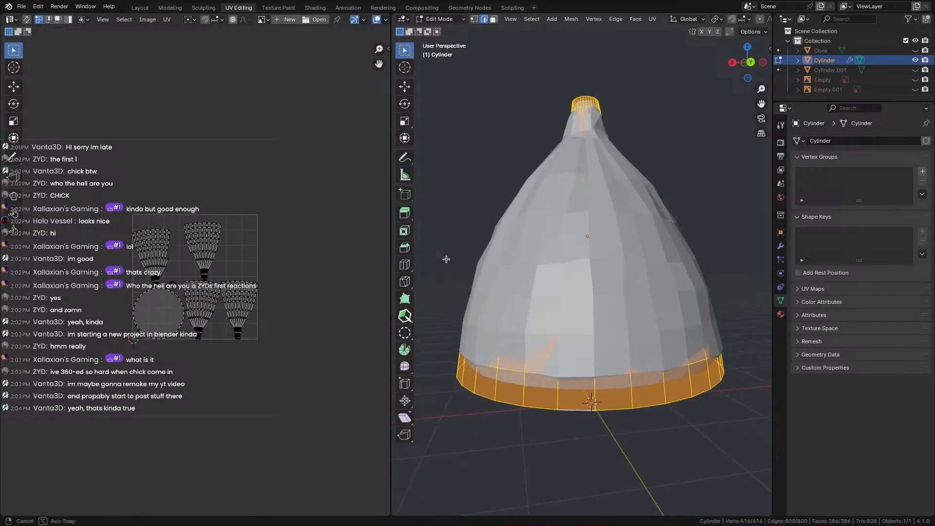
pyautogui.moveTo(445, 258); pyautogui.dragTo(586, 262, button='middle')
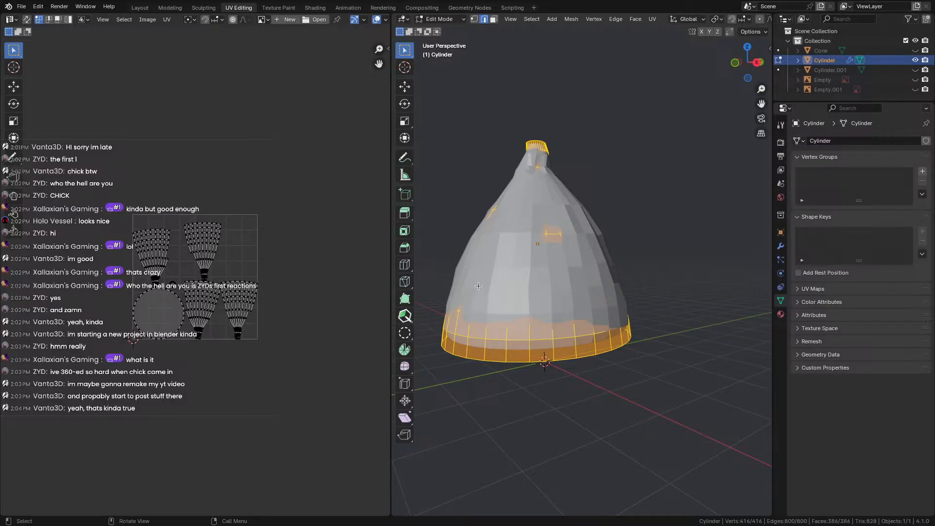
pyautogui.click(10, 20)
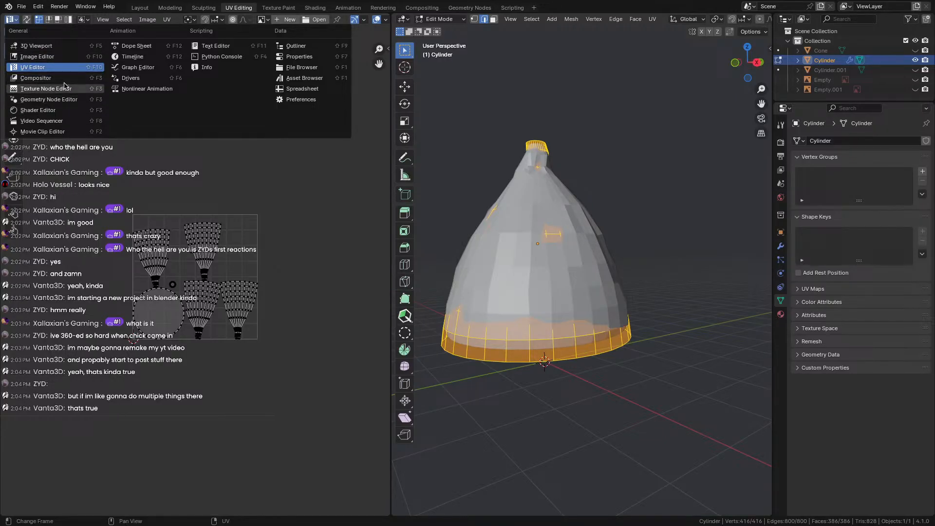
# Turn the UV area into a Shader Editor, add Material.002 to the Cylinder, and return to Object Mode.
pyautogui.click(42, 110)
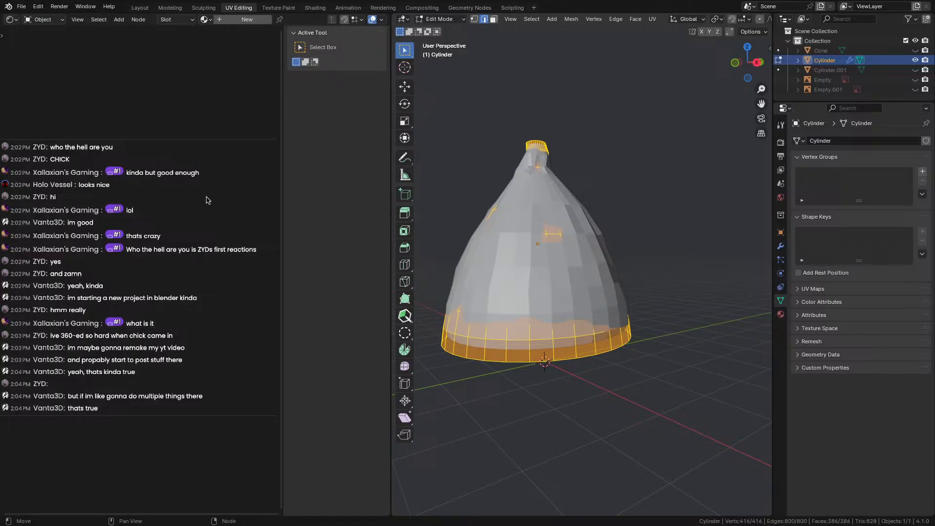
pyautogui.click(781, 314)
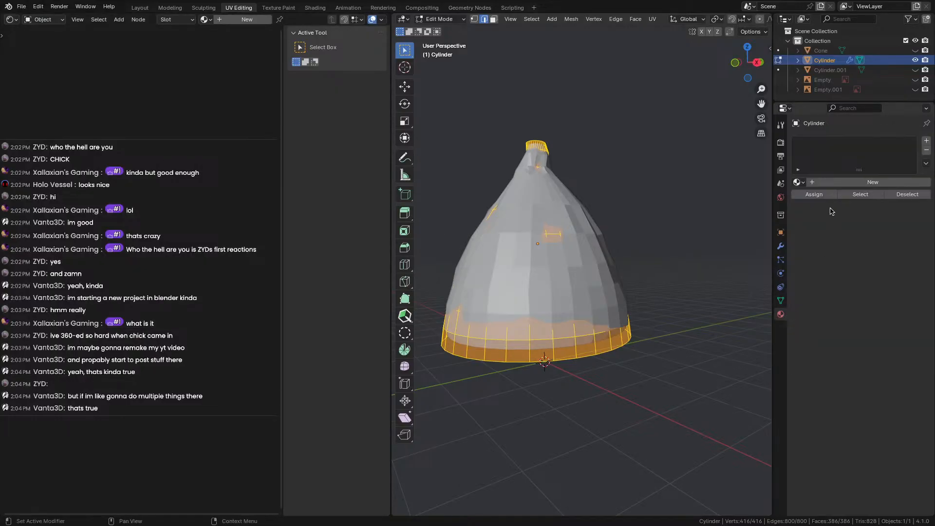
pyautogui.click(827, 181)
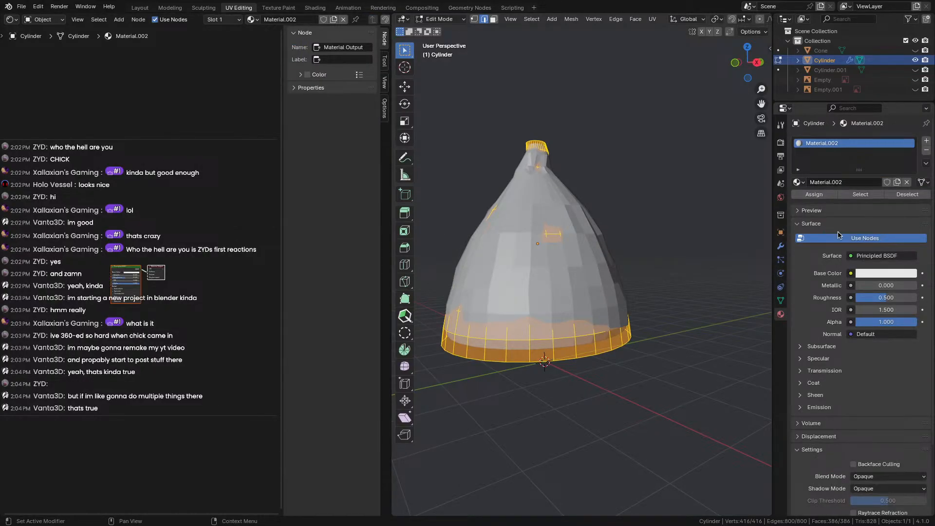
pyautogui.click(780, 246)
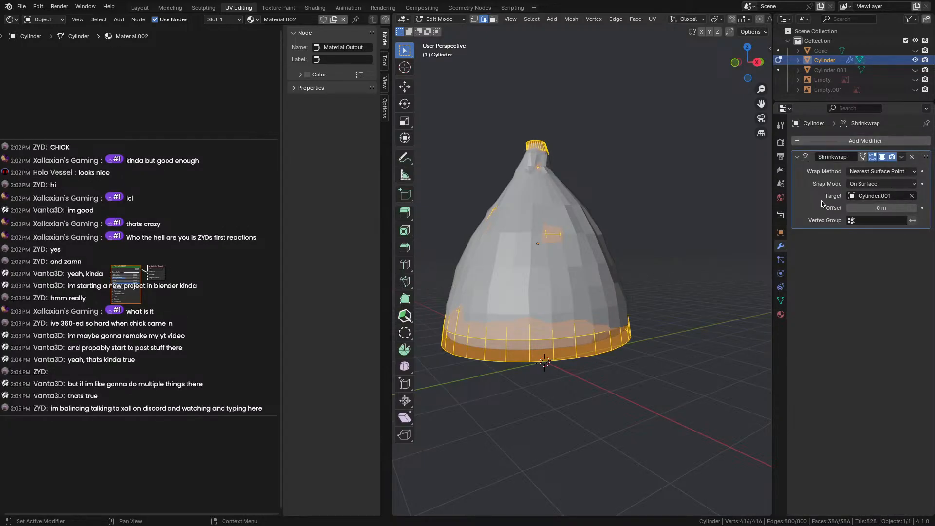
pyautogui.click(904, 157)
pyautogui.press('Tab')
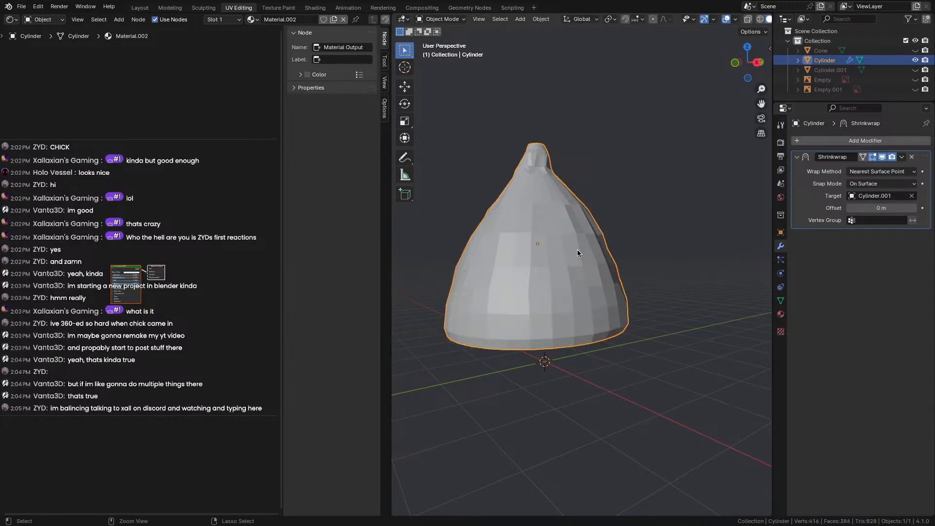
# Paste the copied objects and hide Cylinder.002 and Cylinder.003 in the viewport.
pyautogui.hotkey('ctrl', 'v')
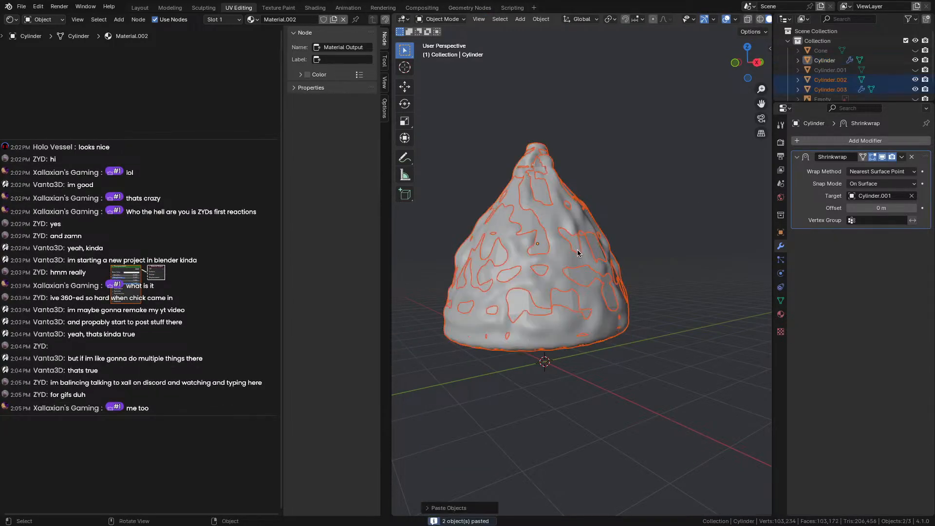
pyautogui.click(828, 89)
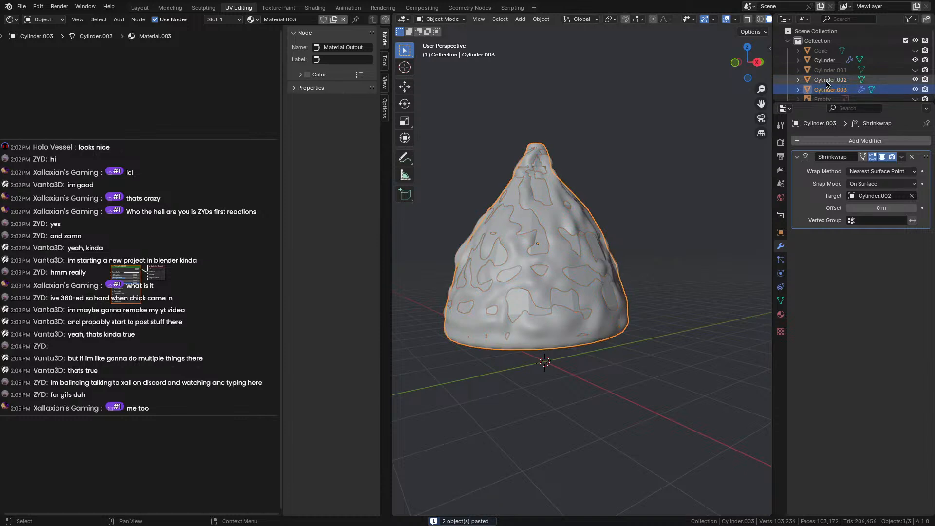
pyautogui.click(826, 81)
pyautogui.click(916, 81)
pyautogui.click(915, 89)
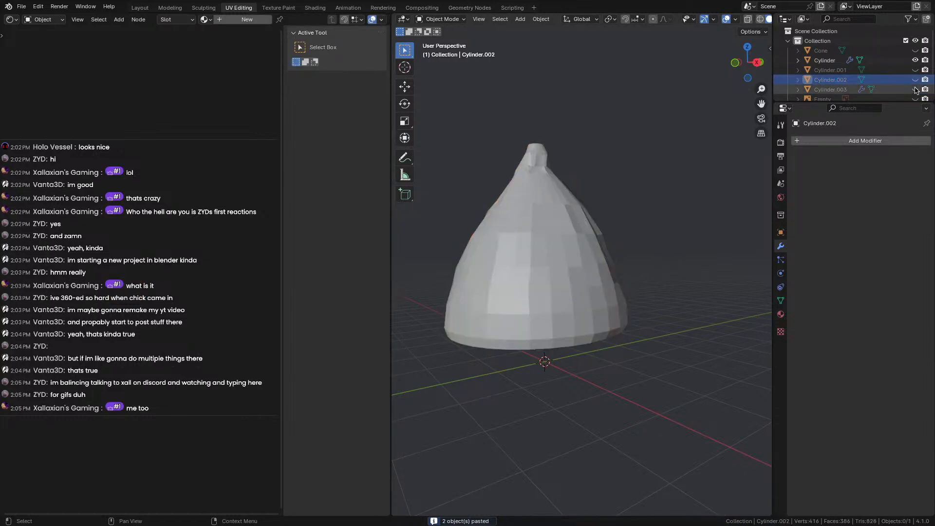
# Apply the Shrinkwrap modifier on the low-poly Cylinder.
pyautogui.click(884, 61)
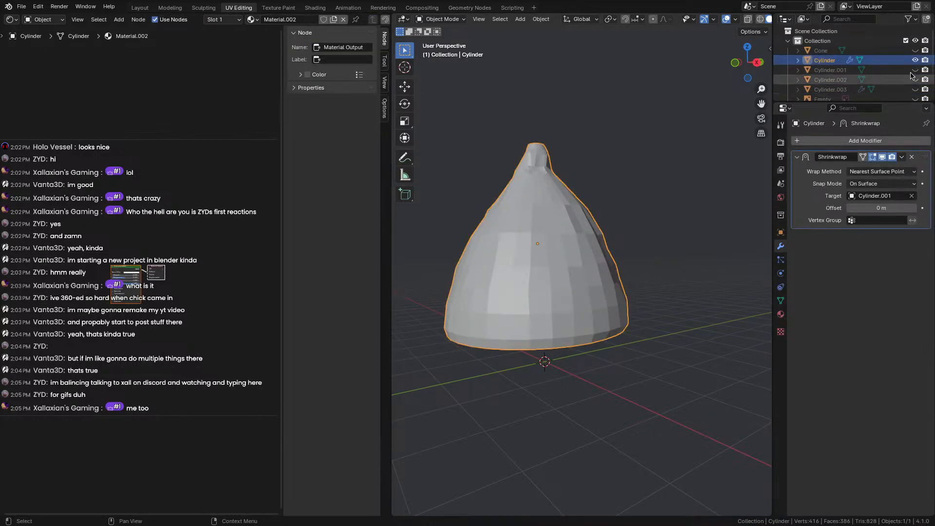
pyautogui.click(902, 157)
pyautogui.click(885, 167)
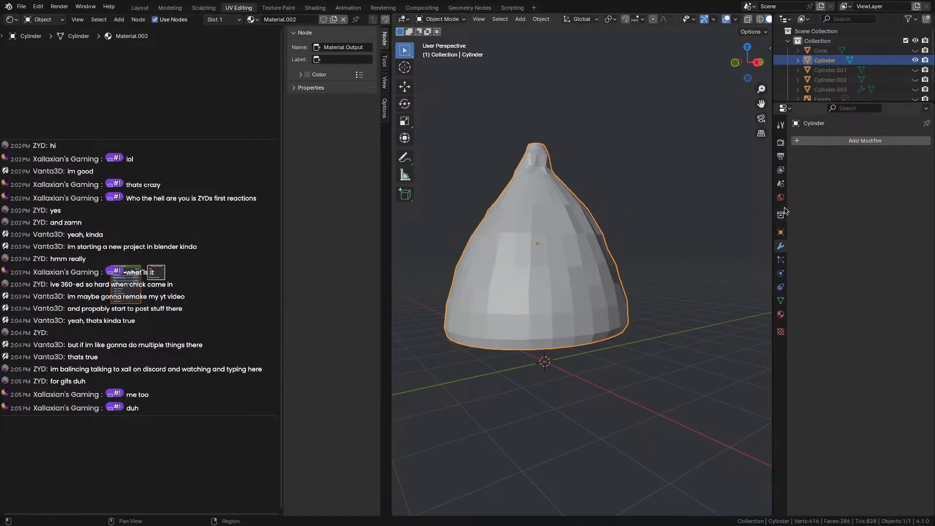
# Show the hat's material settings and bring its shader nodes into view.
pyautogui.click(781, 315)
pyautogui.scroll(4, 78, 306)
pyautogui.moveTo(79, 301); pyautogui.dragTo(198, 281, button='middle')
pyautogui.scroll(3, 134, 279)
pyautogui.rightClick(117, 281)
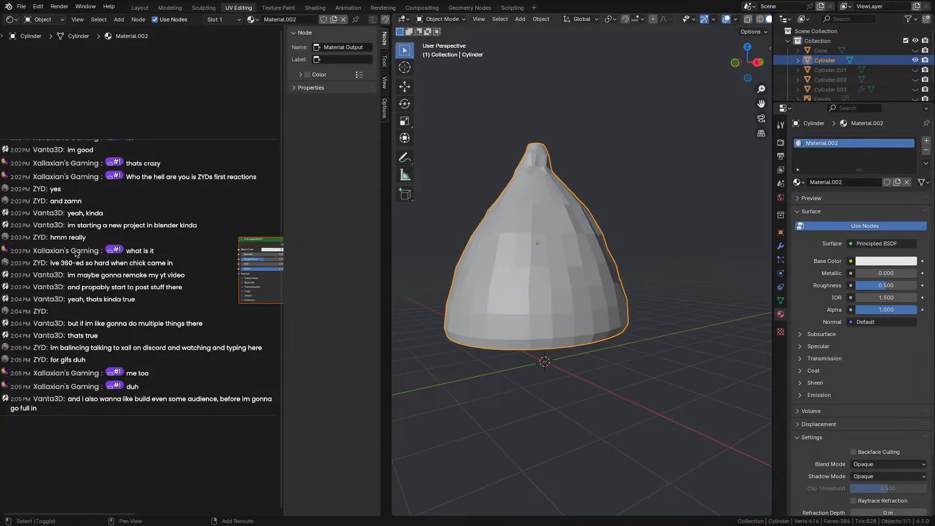
# Add an Image Texture node feeding a Normal Map into the Principled BSDF Normal input.
pyautogui.rightClick(74, 254)
pyautogui.moveTo(73, 254)
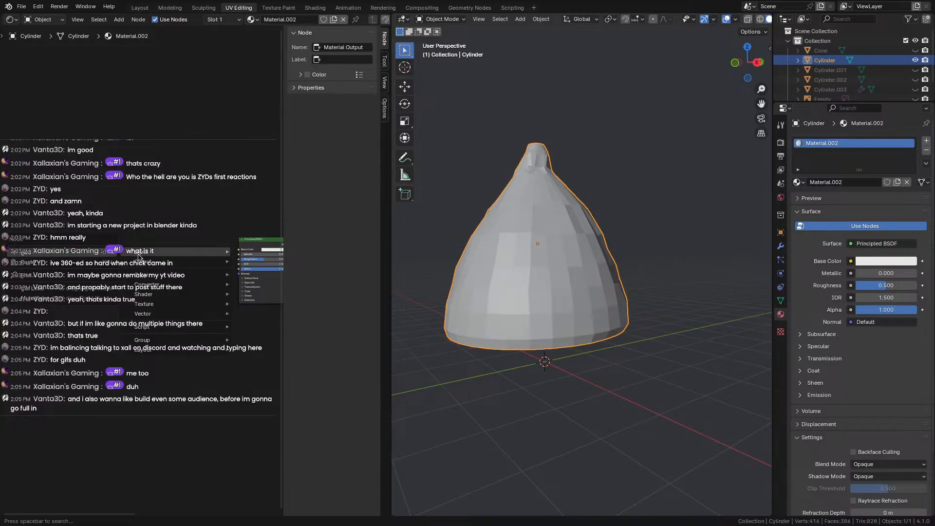
pyautogui.moveTo(154, 284)
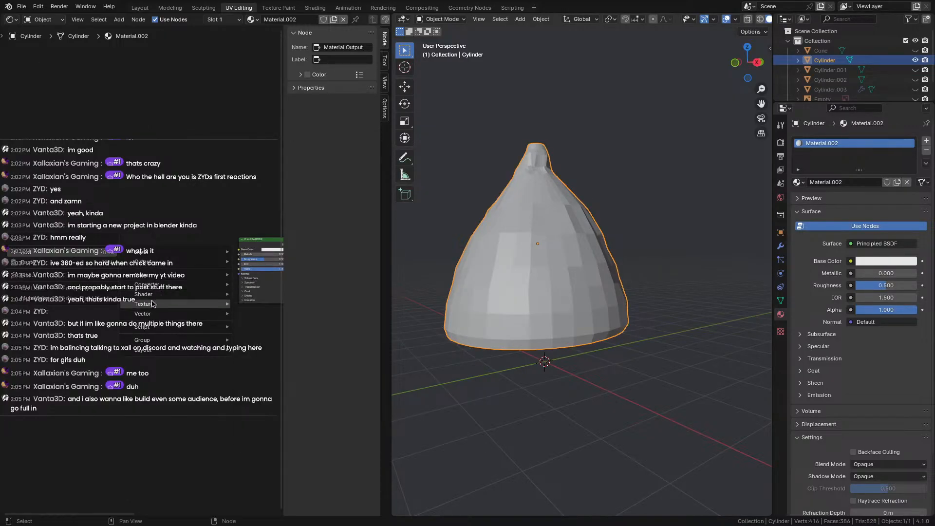
pyautogui.moveTo(161, 304)
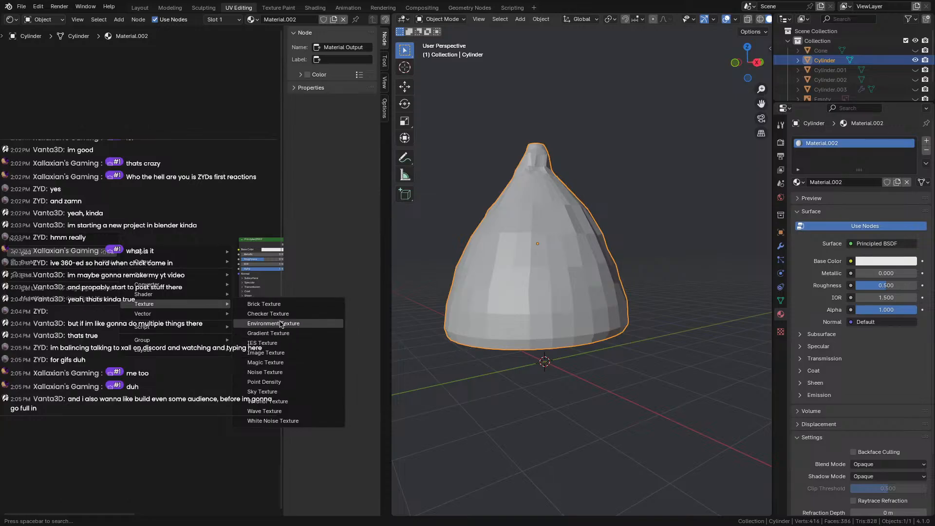
pyautogui.click(265, 353)
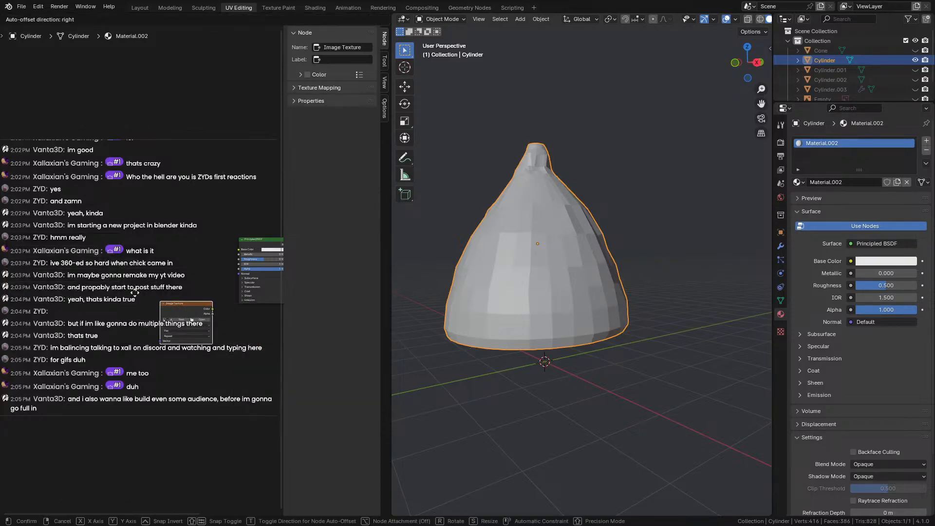
pyautogui.click(50, 243)
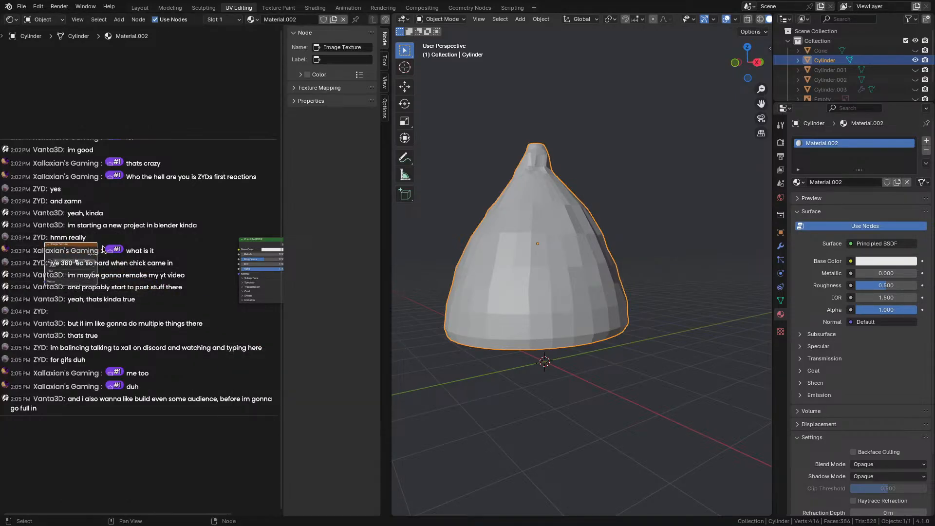
pyautogui.moveTo(96, 253); pyautogui.dragTo(123, 270)
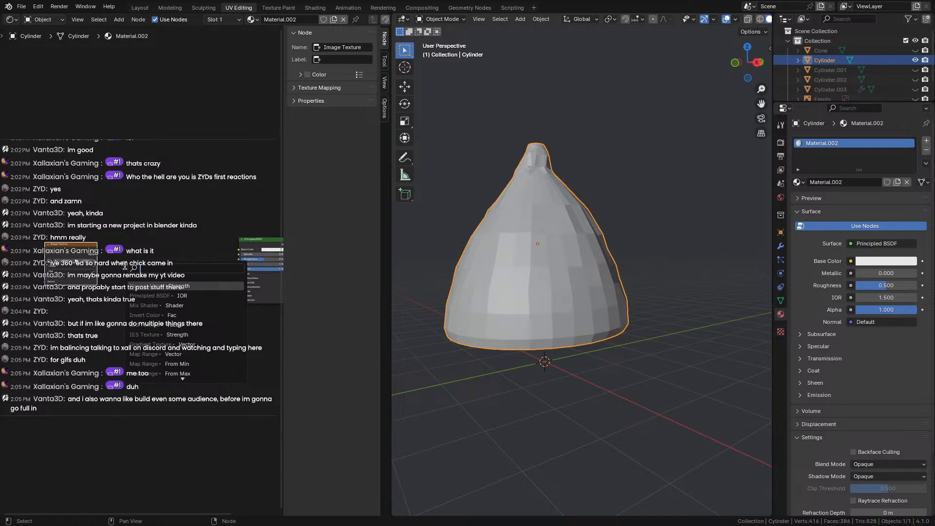
pyautogui.click(143, 286)
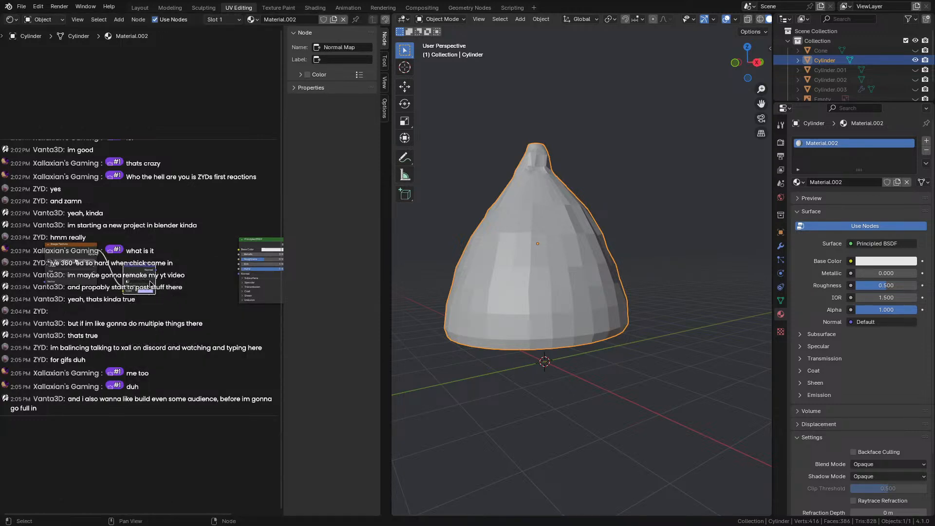
pyautogui.moveTo(156, 271); pyautogui.dragTo(239, 273)
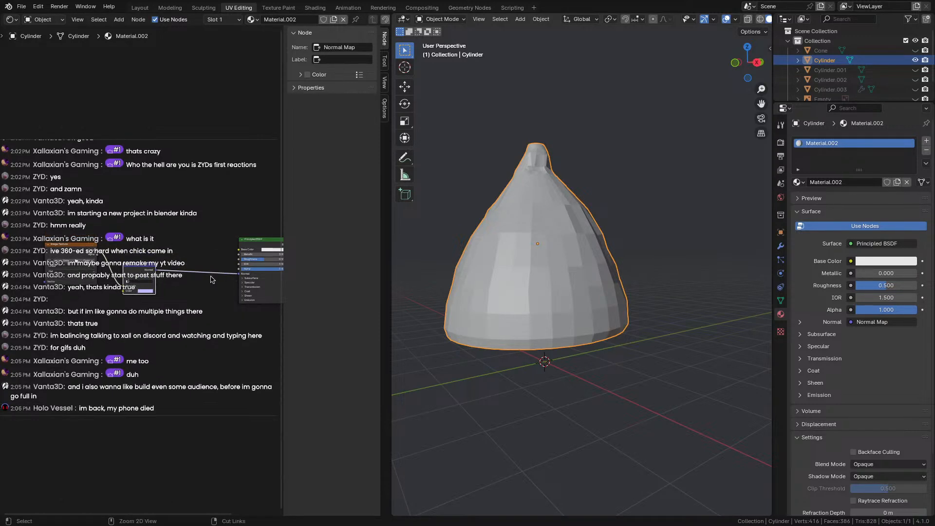
# Save, then create a new image named 'normals' in the Image Texture node.
pyautogui.hotkey('ctrl', 's')
pyautogui.click(80, 249)
pyautogui.scroll(3, 77, 198)
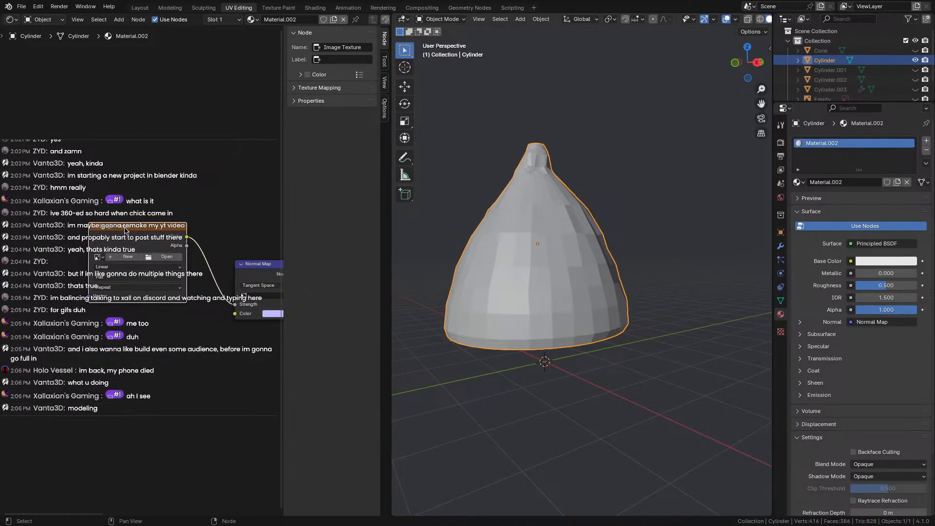
pyautogui.moveTo(135, 225); pyautogui.dragTo(122, 222)
pyautogui.click(105, 254)
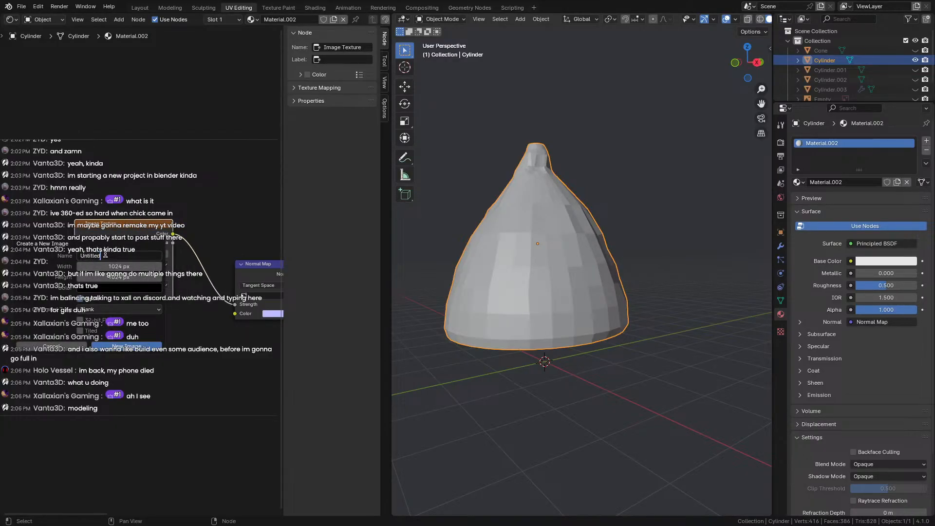
pyautogui.doubleClick(107, 255)
pyautogui.moveTo(104, 256); pyautogui.dragTo(51, 256)
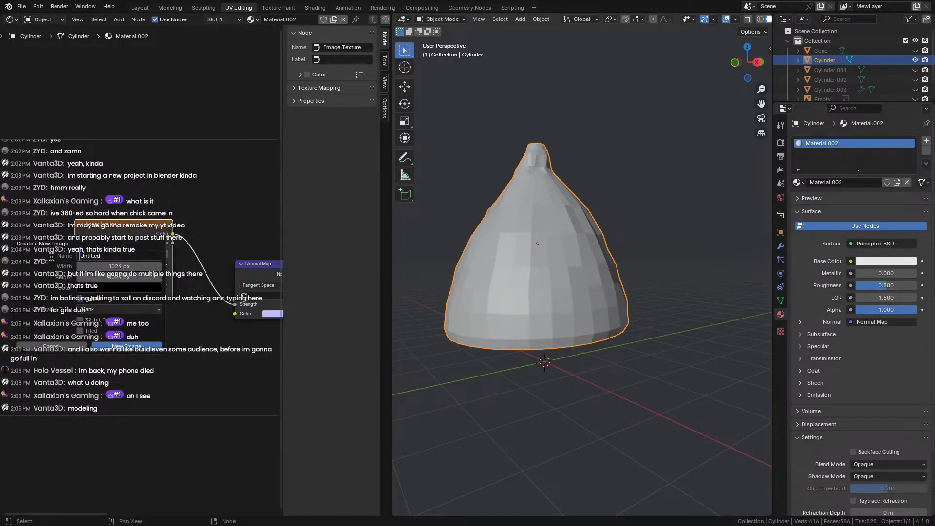
pyautogui.doubleClick(85, 255)
pyautogui.click(85, 255)
pyautogui.doubleClick(85, 255)
pyautogui.click(84, 255)
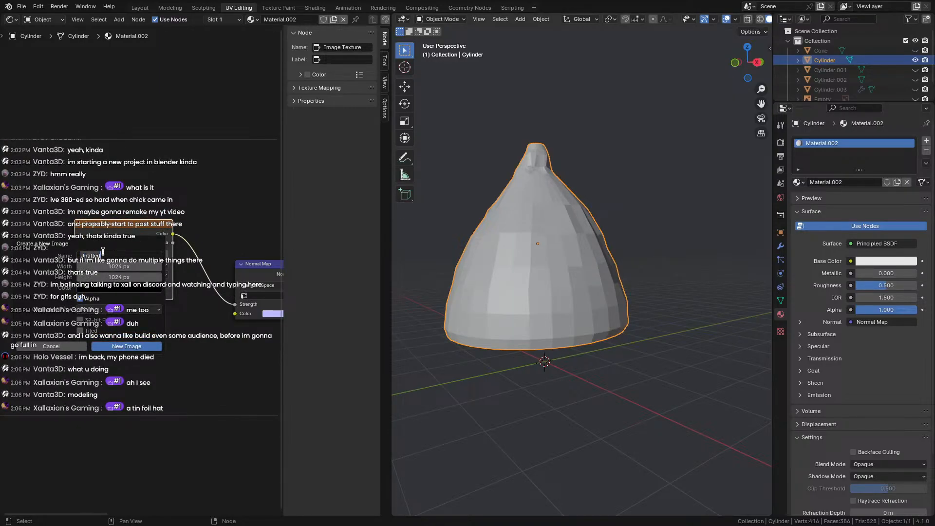
pyautogui.write('normals')
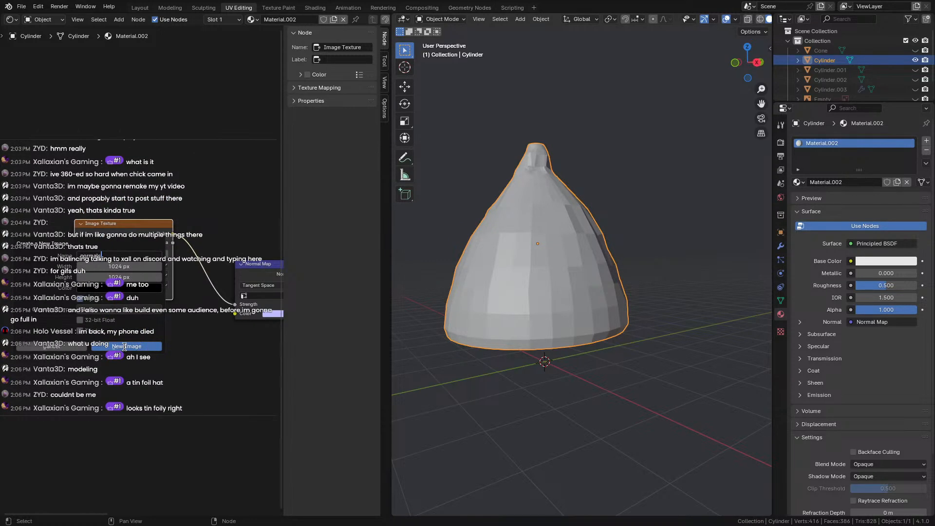
pyautogui.click(124, 347)
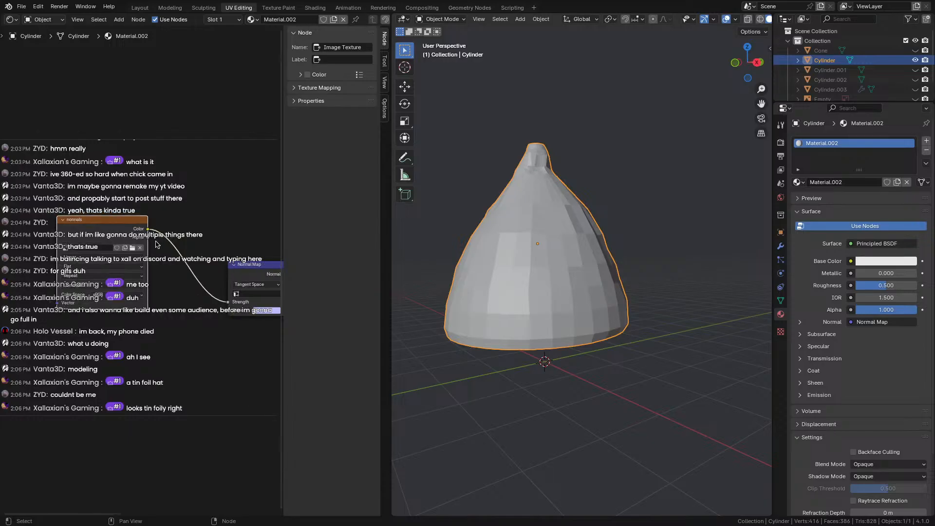
# Switch the render engine to Cycles, save, and set viewport max samples to 10.
pyautogui.click(781, 157)
pyautogui.click(781, 142)
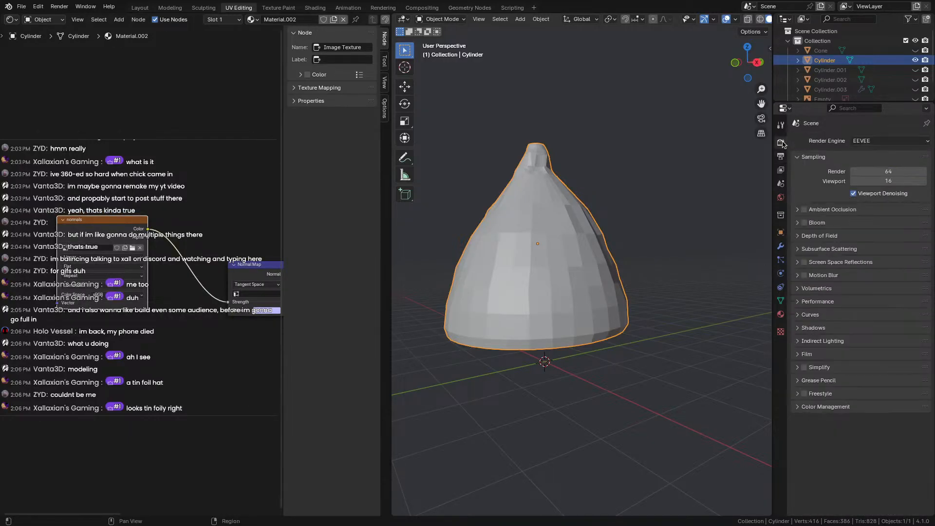
pyautogui.moveTo(602, 241); pyautogui.dragTo(522, 247, button='middle')
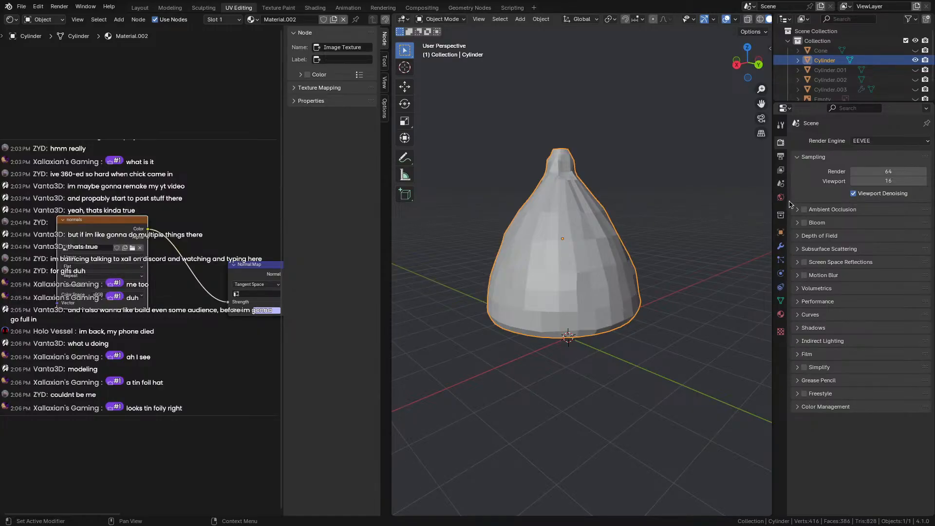
pyautogui.click(890, 141)
pyautogui.click(872, 173)
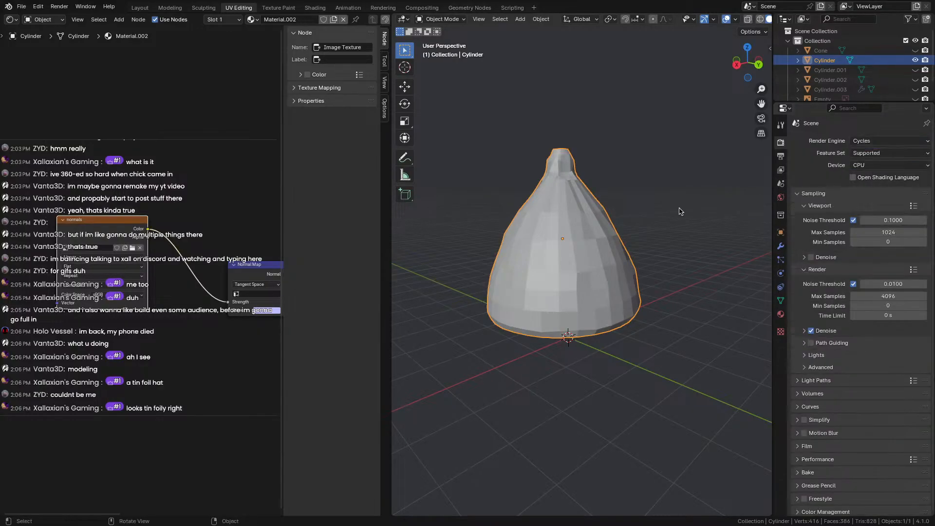
pyautogui.click(686, 217)
pyautogui.hotkey('ctrl', 's')
pyautogui.scroll(-1, 825, 324)
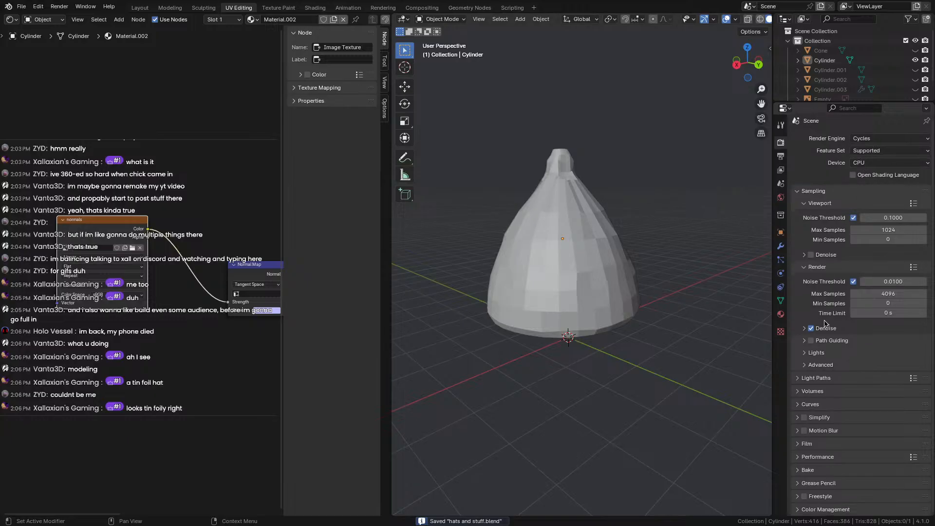
pyautogui.click(880, 229)
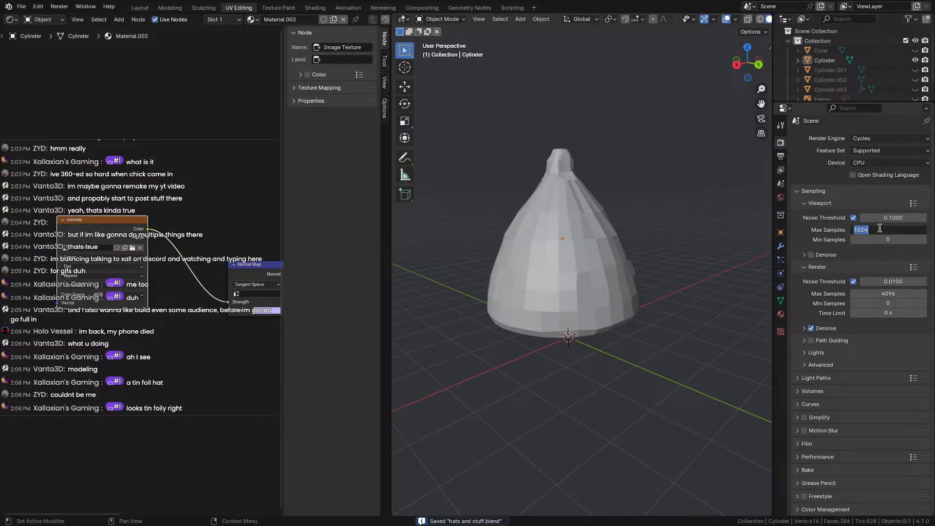
pyautogui.write('10')
pyautogui.click(801, 193)
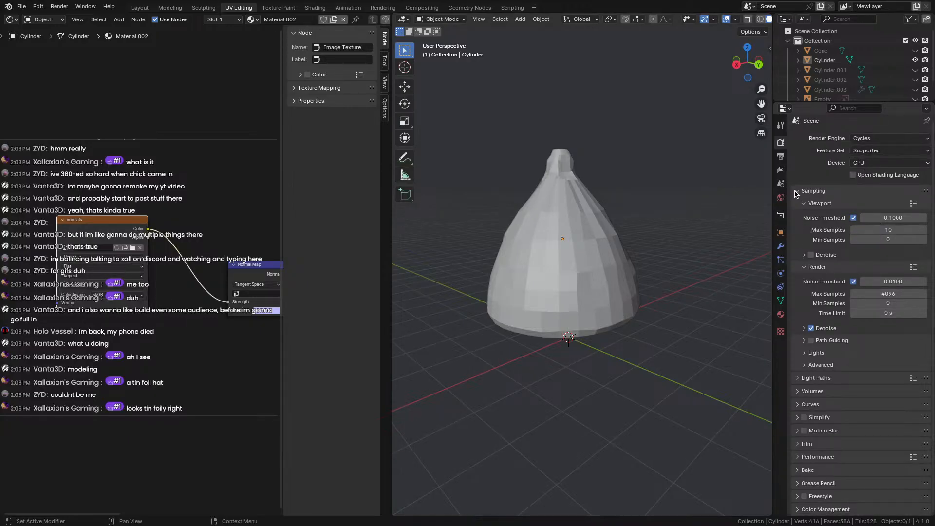
pyautogui.click(801, 194)
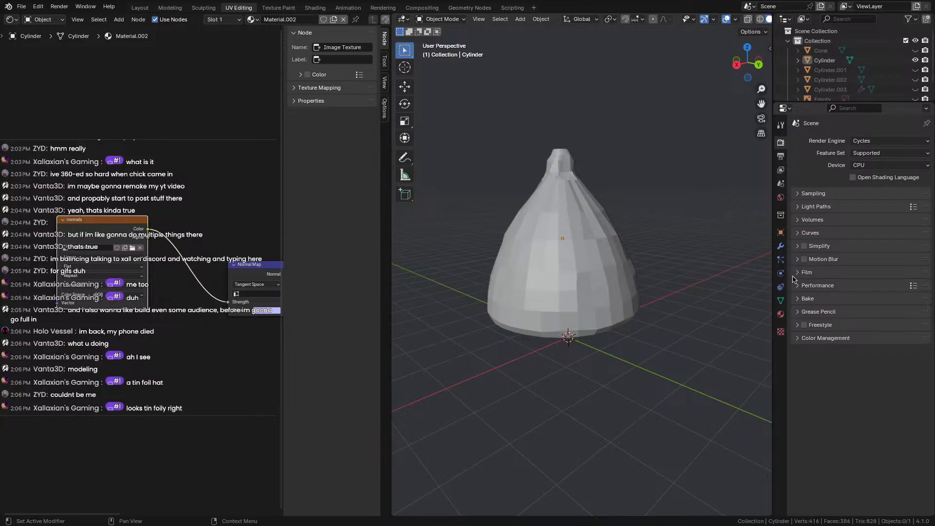
# Set the bake to Normal, Selected to Active with 0.06 m extrusion, output to Image Textures.
pyautogui.click(793, 299)
pyautogui.scroll(-2, 858, 326)
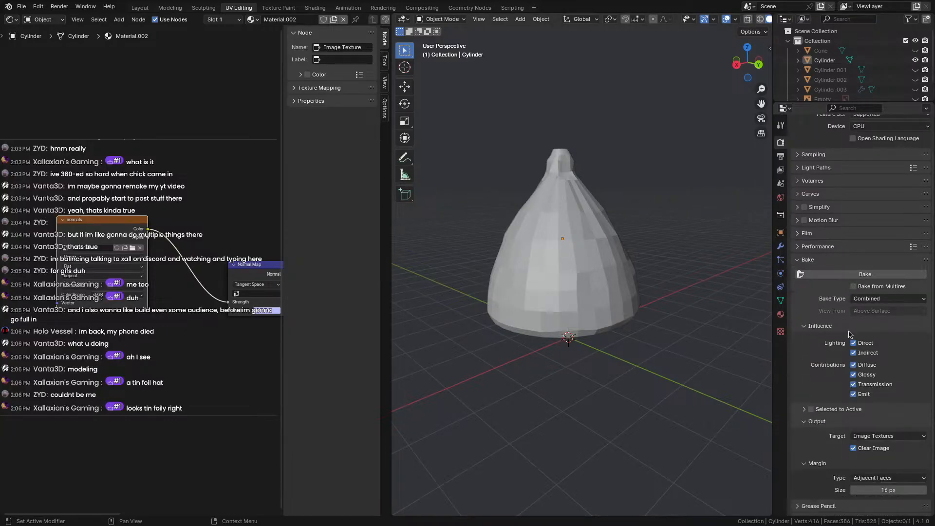
pyautogui.click(867, 298)
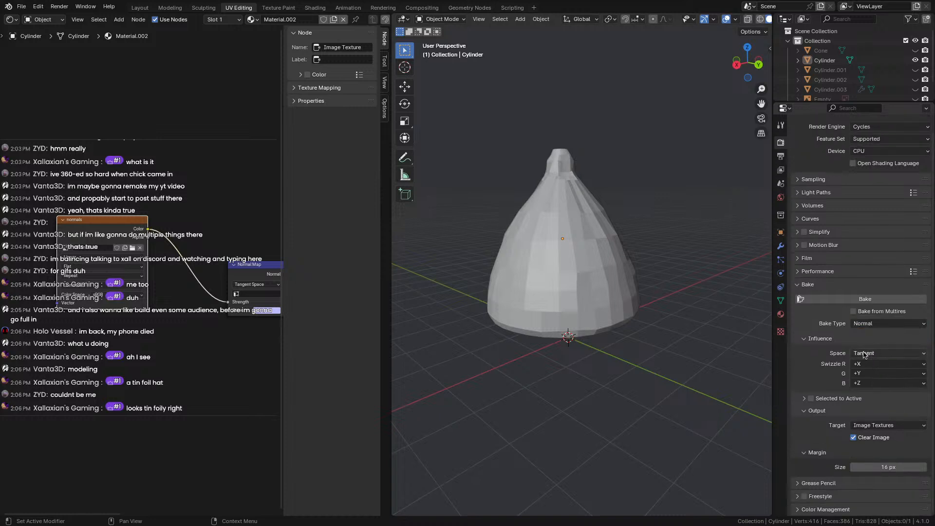
pyautogui.click(864, 352)
pyautogui.click(811, 399)
pyautogui.click(805, 399)
pyautogui.scroll(-2, 811, 397)
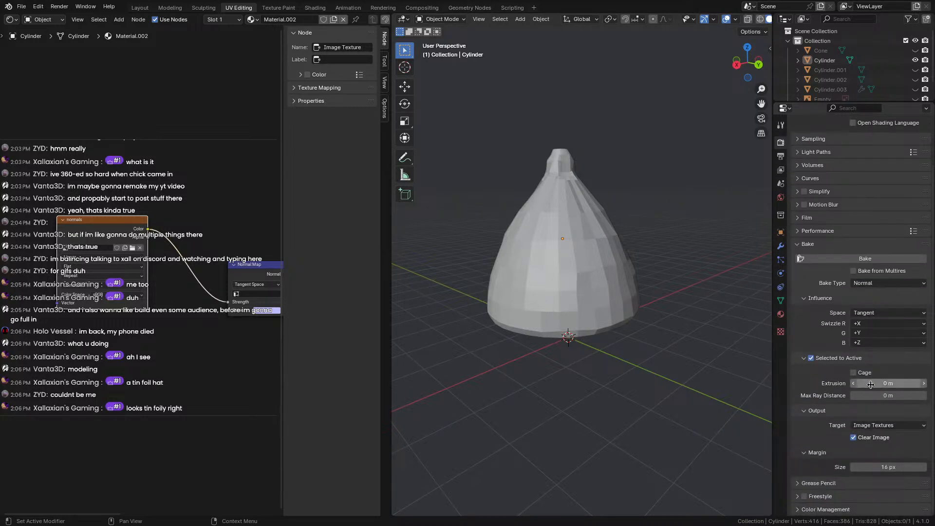
pyautogui.click(925, 383)
pyautogui.click(924, 383)
pyautogui.click(924, 384)
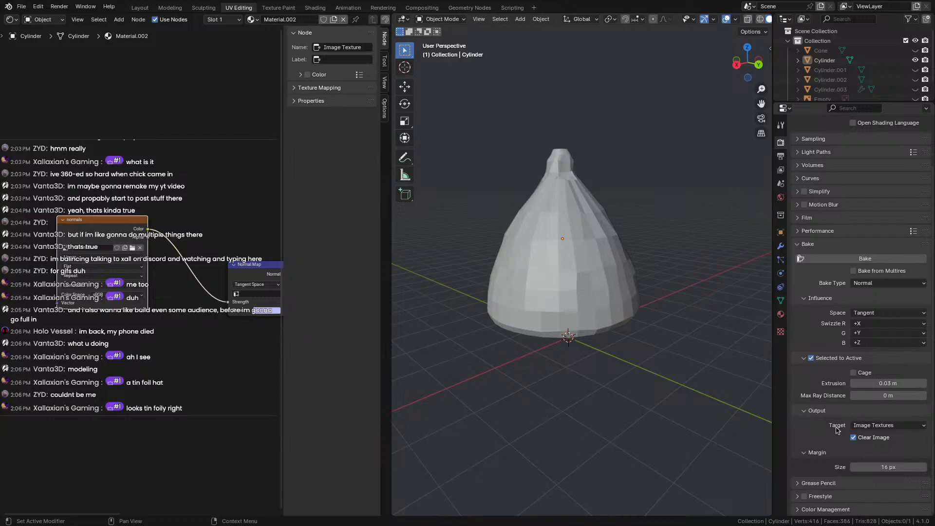
pyautogui.click(924, 384)
pyautogui.click(924, 383)
pyautogui.click(924, 383)
pyautogui.click(805, 455)
pyautogui.click(803, 467)
pyautogui.scroll(-1, 830, 456)
pyautogui.click(871, 426)
pyautogui.click(885, 426)
# Unhide Cylinder.001, select it with the low-poly Cylinder, and bake the normals.
pyautogui.click(914, 70)
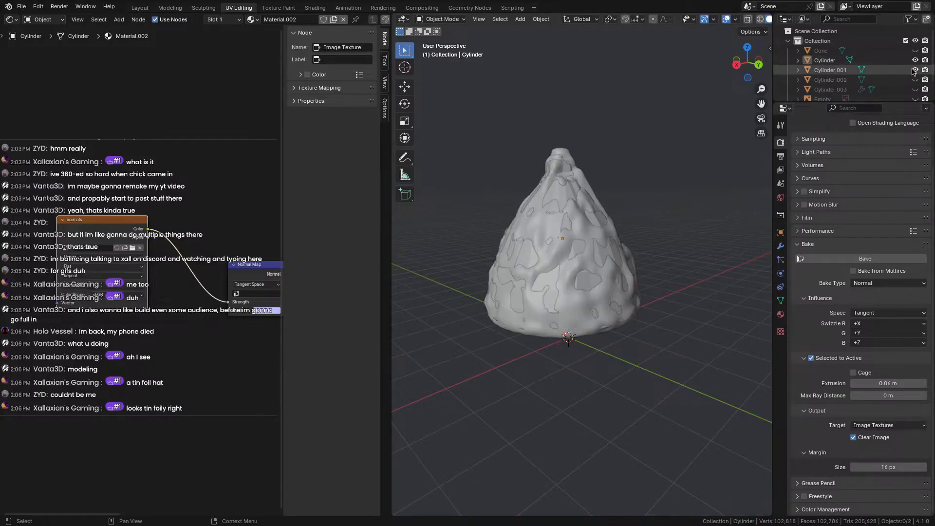
pyautogui.click(838, 61)
pyautogui.keyDown('ctrl'); pyautogui.click(830, 70); pyautogui.keyUp('ctrl')
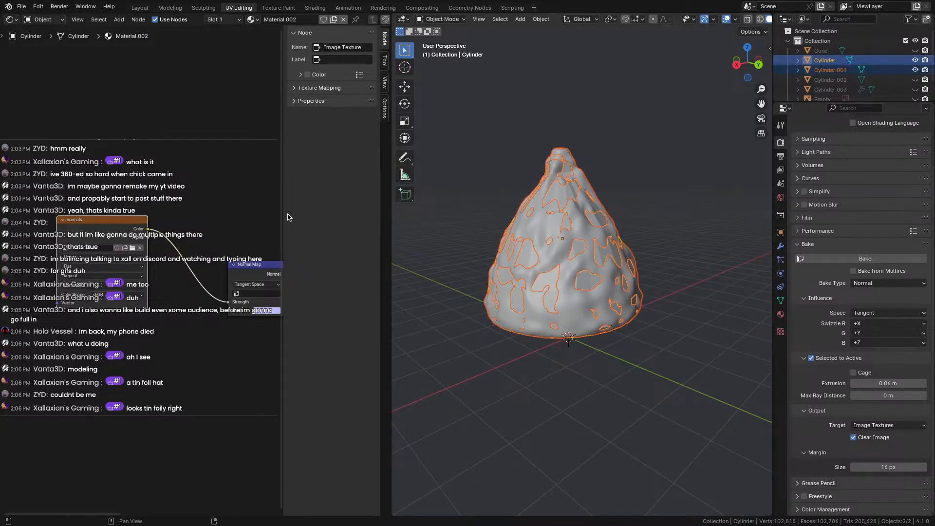
pyautogui.click(839, 258)
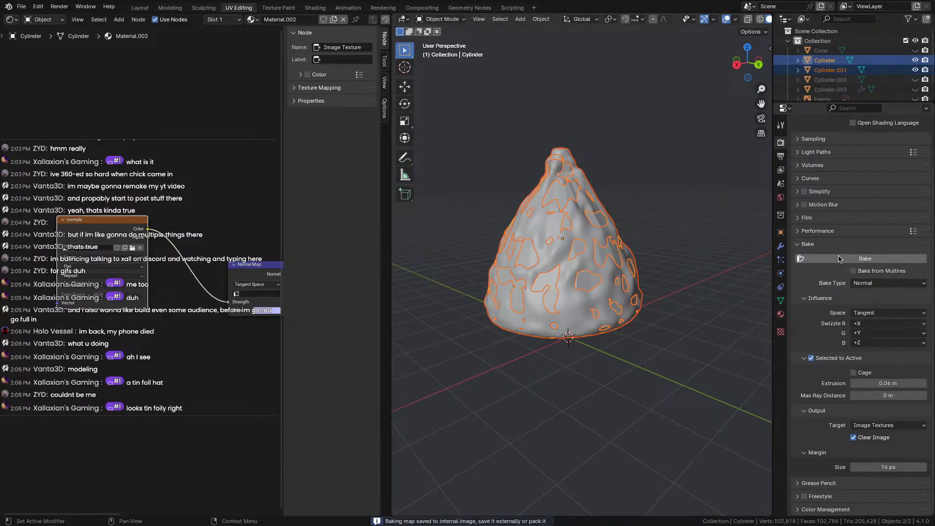
# Assign the normals image, then replace the Image Texture node with a new one.
pyautogui.click(66, 248)
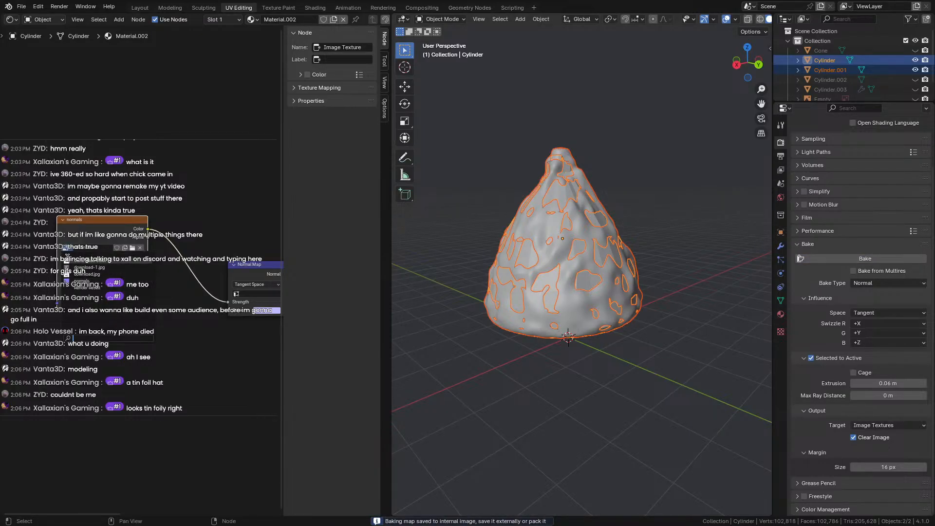
pyautogui.click(76, 281)
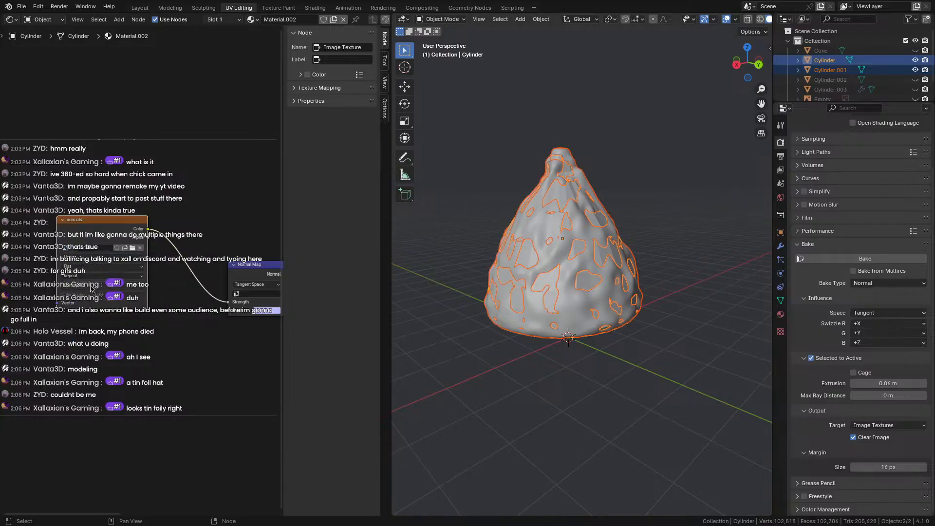
pyautogui.rightClick(112, 225)
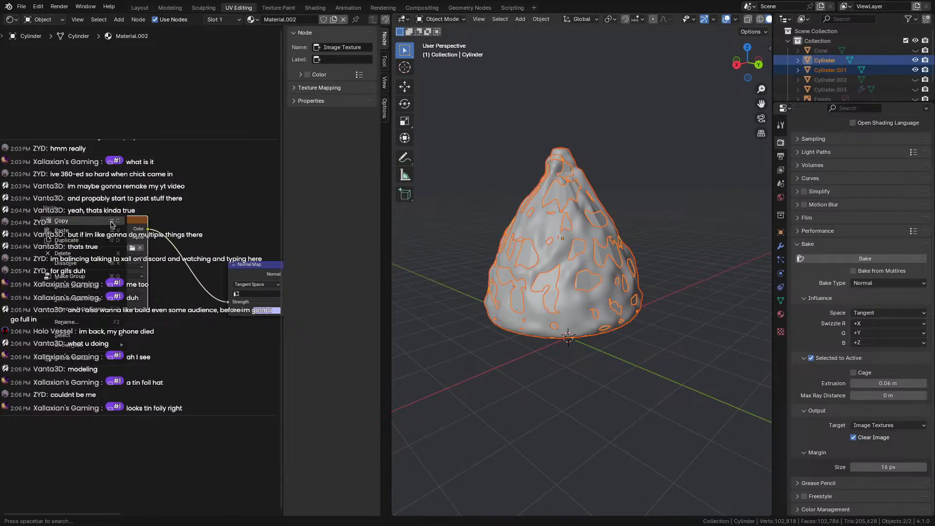
pyautogui.click(89, 255)
pyautogui.rightClick(99, 255)
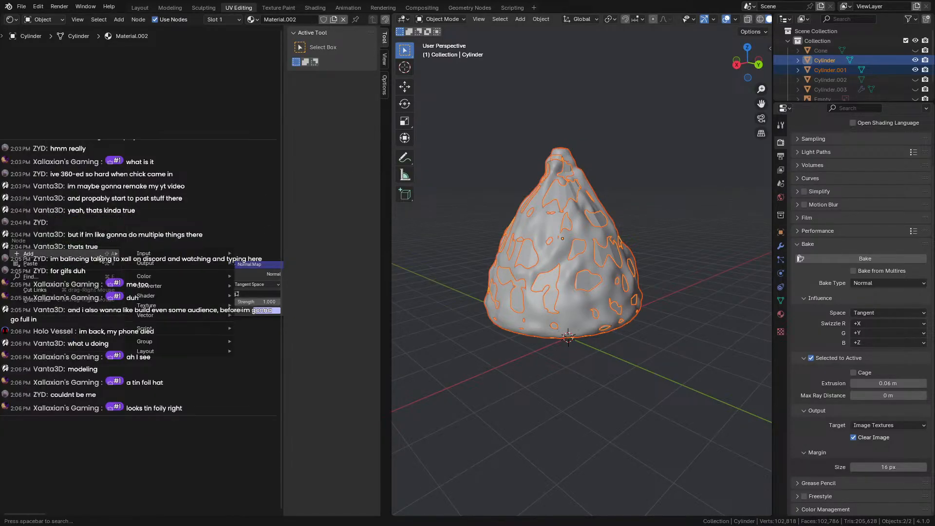
pyautogui.moveTo(109, 254)
pyautogui.moveTo(214, 253)
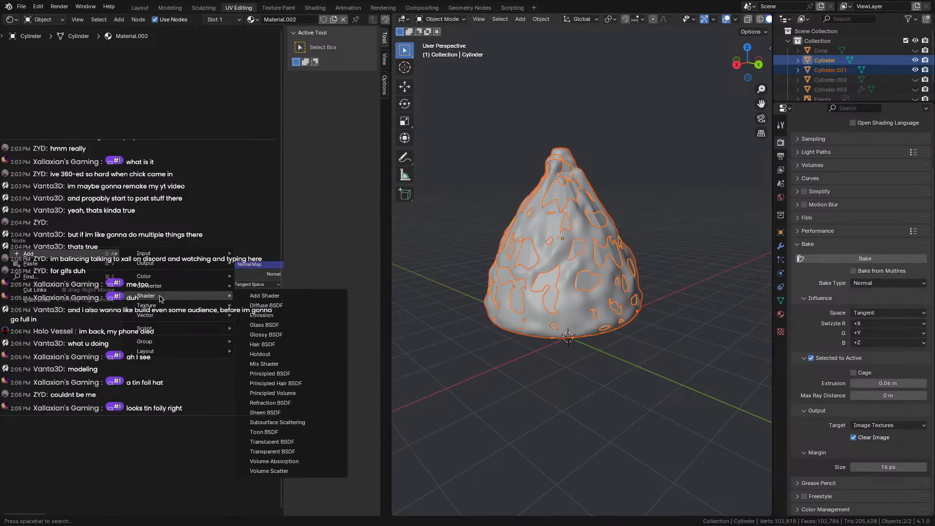
pyautogui.moveTo(151, 306)
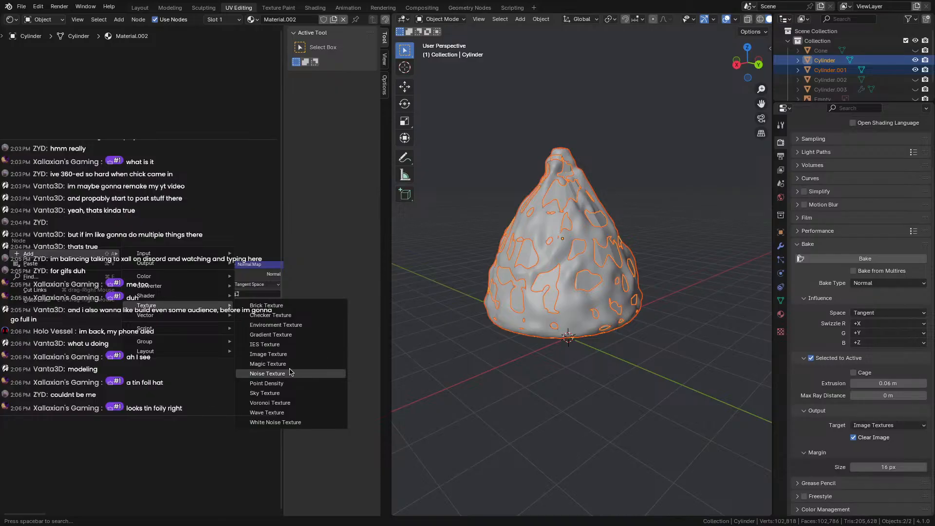
pyautogui.click(273, 354)
# Place the new Image Texture node and give it a new image named normals2.
pyautogui.click(50, 252)
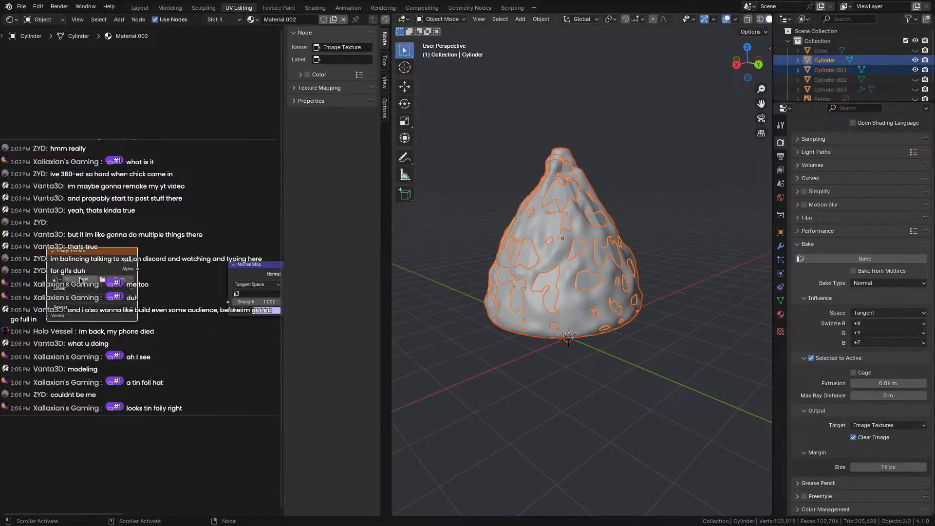
pyautogui.click(84, 278)
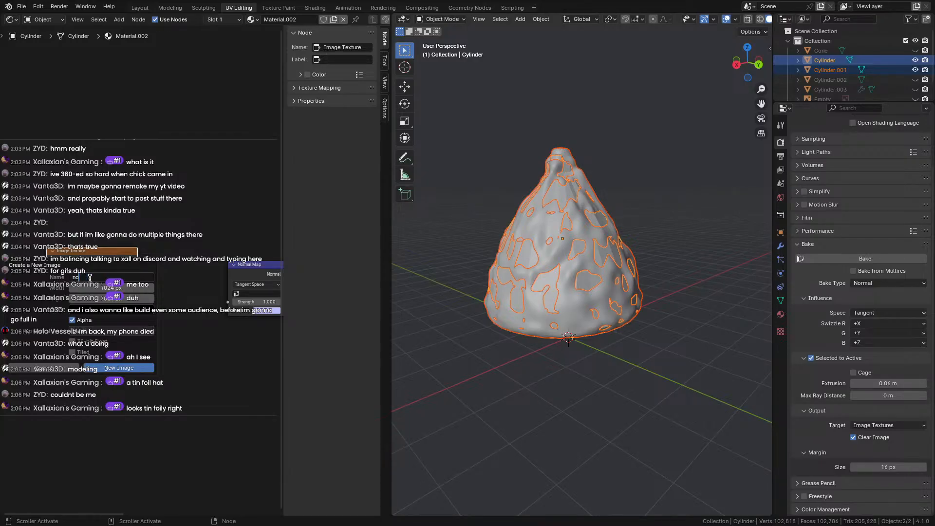
pyautogui.write('normals2')
pyautogui.click(124, 368)
# Add a new Normal Map node via search and delete the old Normal Map.
pyautogui.hotkey('shift', 'a')
pyautogui.write('ni')
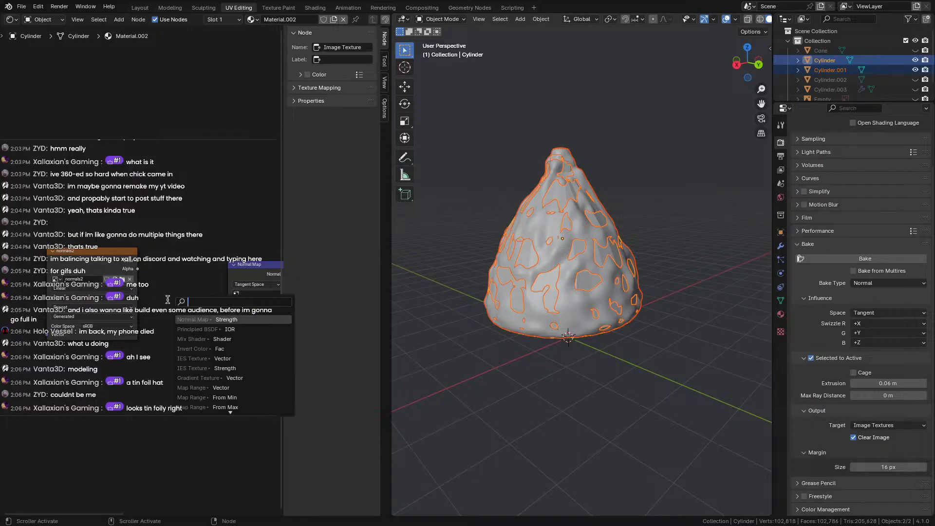
pyautogui.write('ormals')
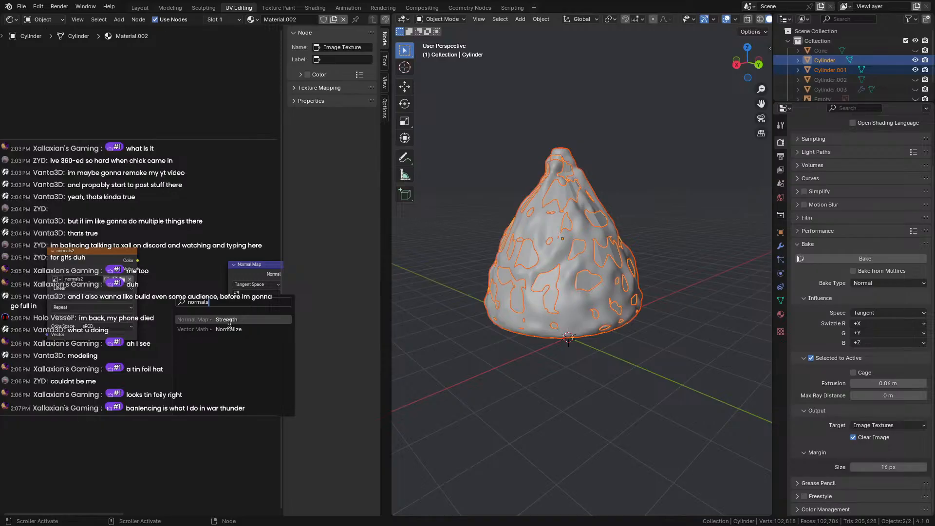
pyautogui.click(230, 327)
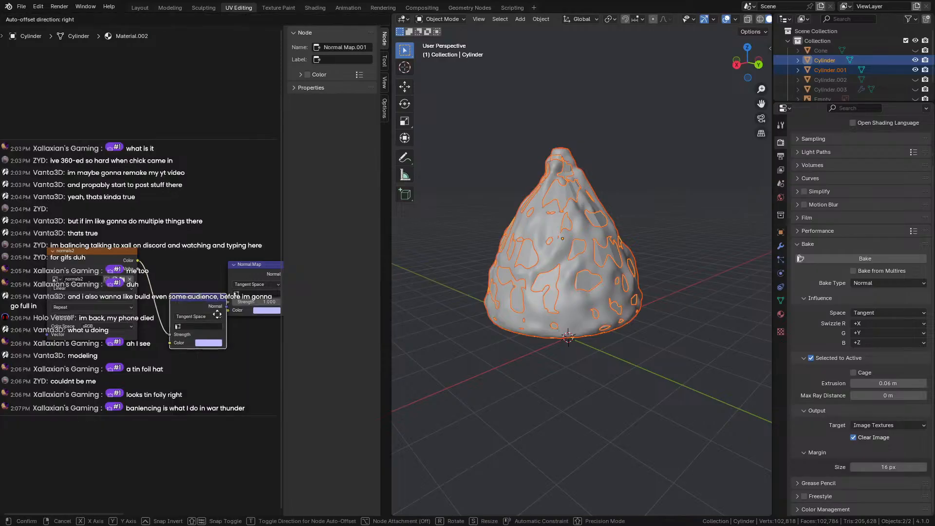
pyautogui.click(204, 314)
pyautogui.moveTo(194, 299); pyautogui.dragTo(242, 349)
pyautogui.click(241, 265)
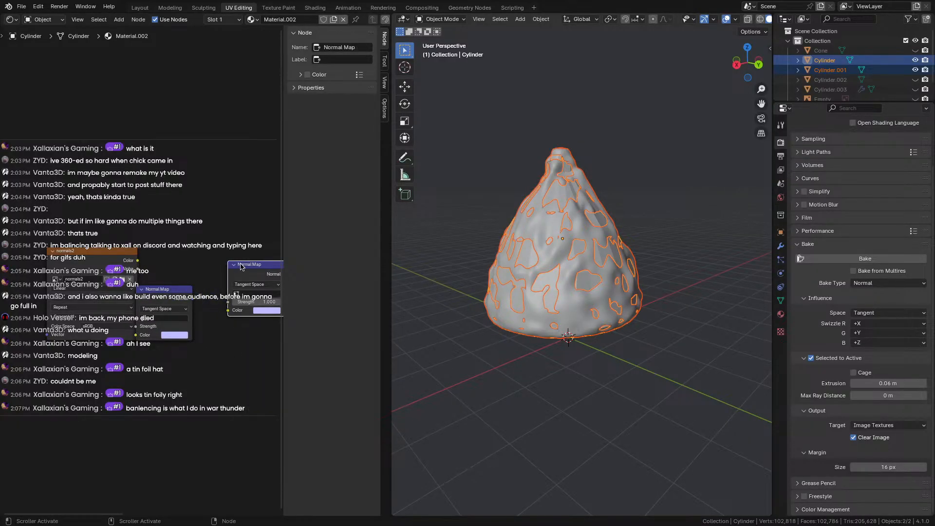
pyautogui.press('x')
# Link Normal Map.001's output into the Principled BSDF Normal input.
pyautogui.scroll(-2, 187, 288)
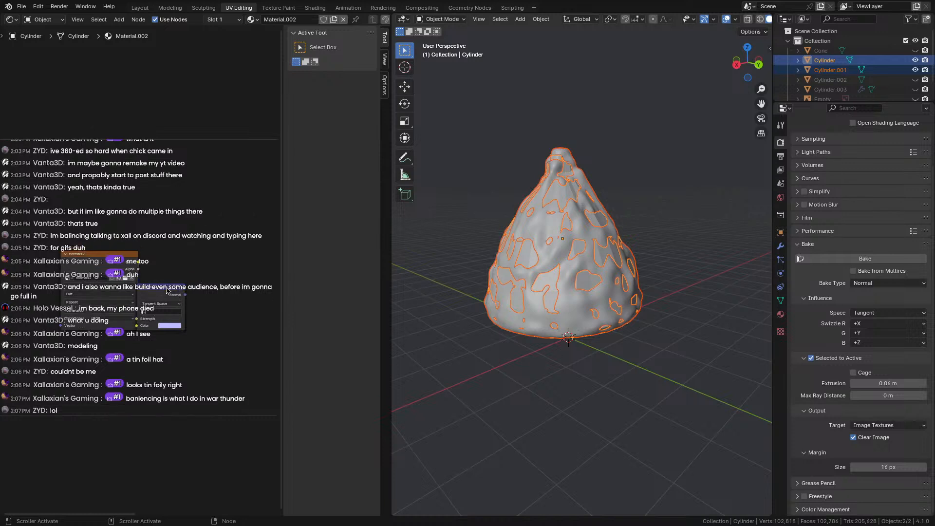
pyautogui.moveTo(176, 296); pyautogui.dragTo(219, 292)
pyautogui.scroll(-5, 225, 286)
pyautogui.moveTo(219, 278); pyautogui.dragTo(115, 279, button='middle')
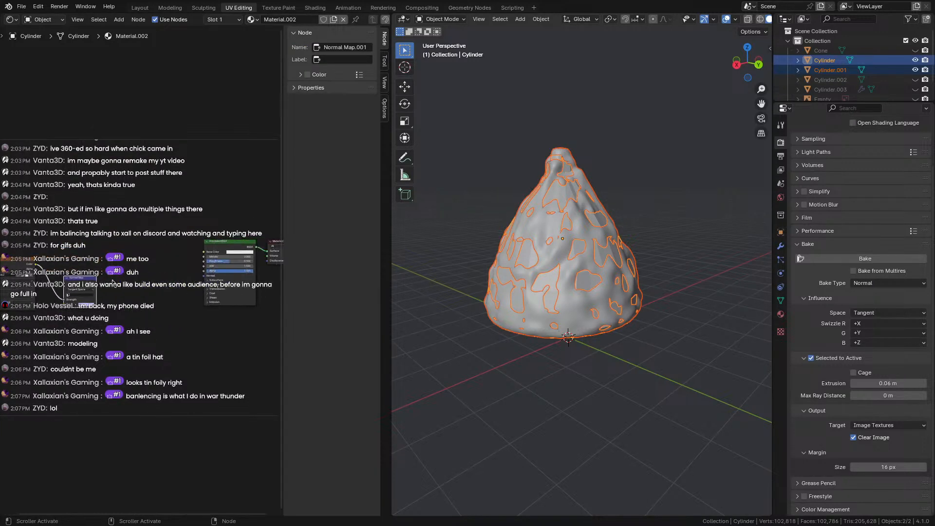
pyautogui.moveTo(96, 283); pyautogui.dragTo(205, 278)
pyautogui.scroll(4, 151, 270)
pyautogui.moveTo(44, 273); pyautogui.dragTo(182, 265, button='middle')
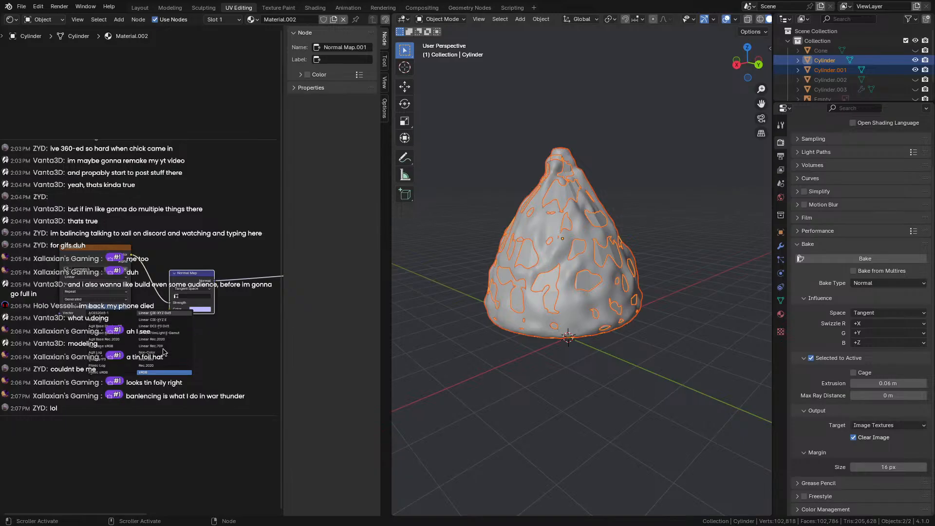
pyautogui.scroll(3, 153, 353)
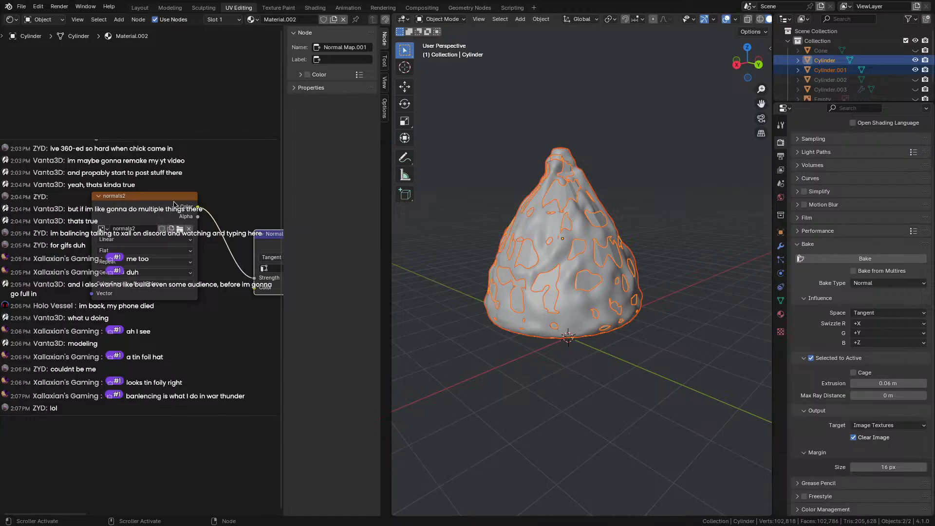
pyautogui.scroll(-1, 175, 204)
pyautogui.moveTo(226, 175); pyautogui.dragTo(209, 162, button='middle')
pyautogui.scroll(1, 217, 168)
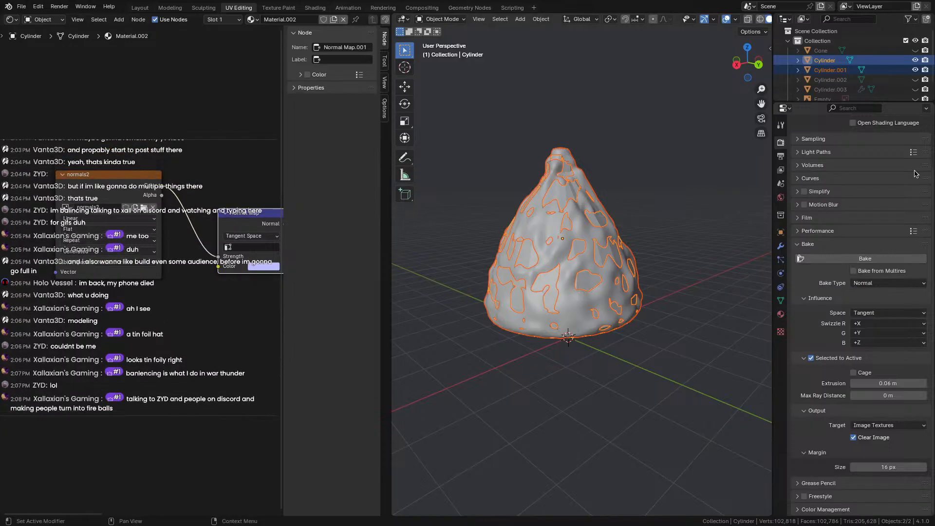
# Bake the normals into the new image, then hide high-poly Cylinder.001 and reselect the low-poly hat.
pyautogui.click(854, 260)
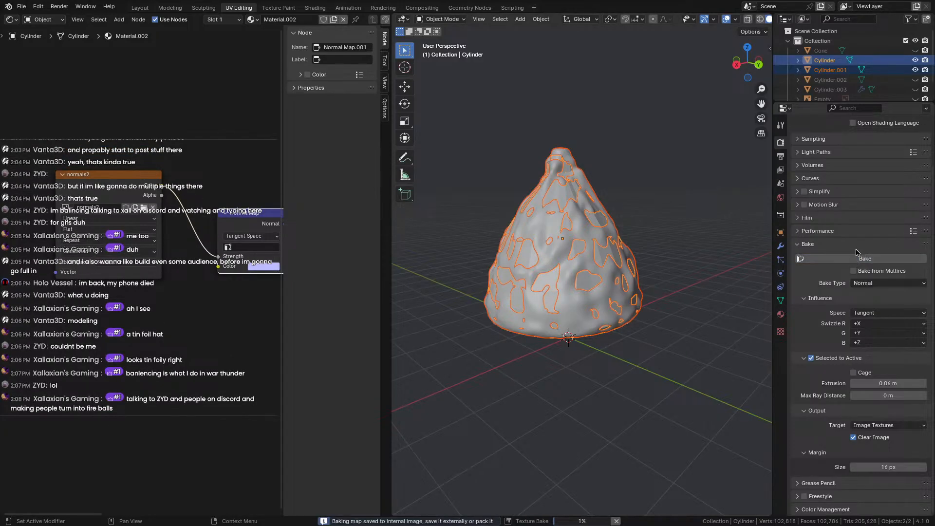
pyautogui.scroll(3, 522, 309)
pyautogui.click(619, 249)
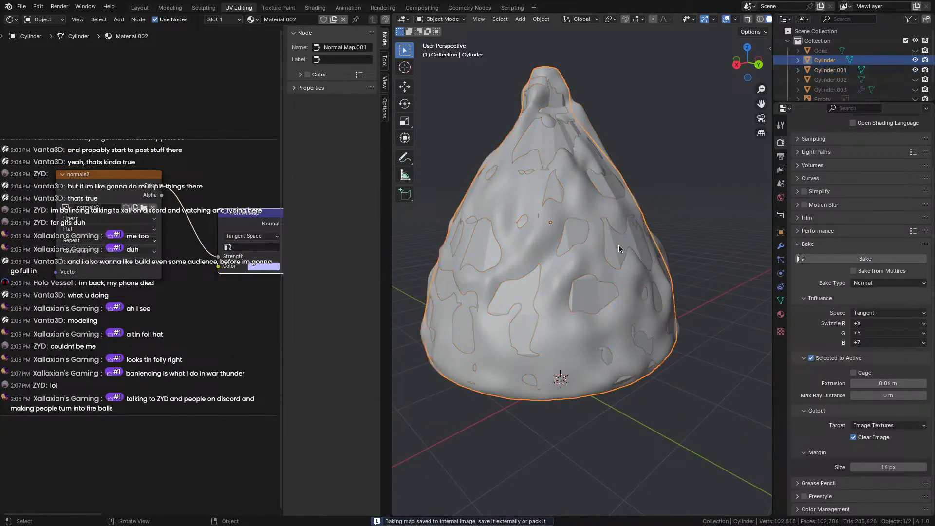
pyautogui.click(603, 248)
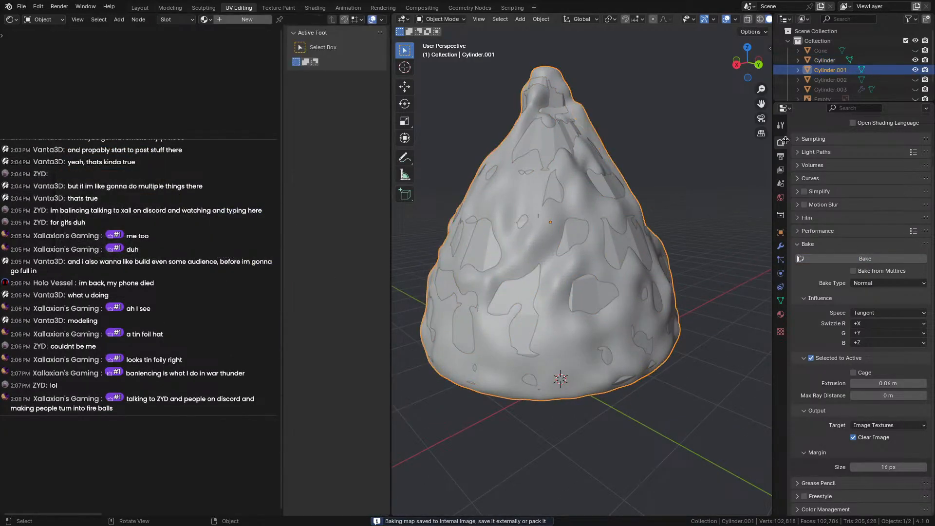
pyautogui.click(916, 70)
pyautogui.click(825, 60)
pyautogui.scroll(-1, 838, 64)
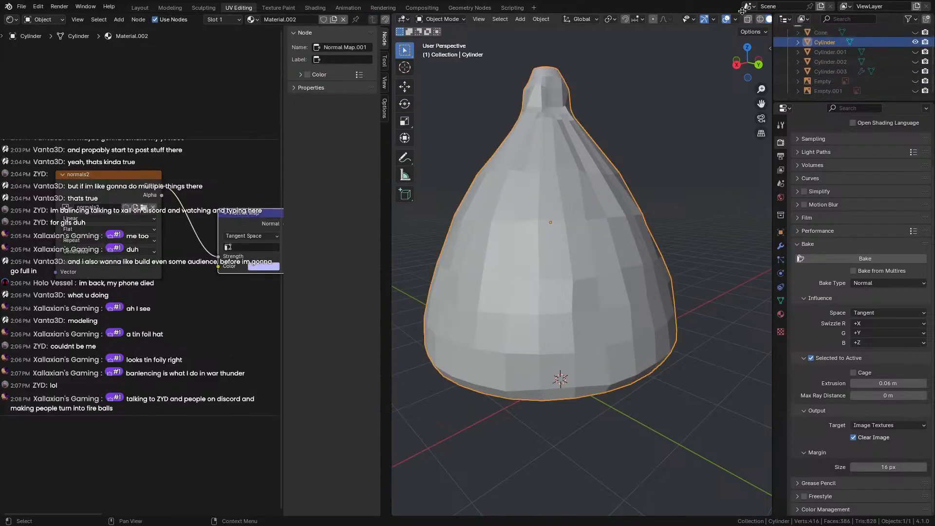
pyautogui.scroll(-5, 697, 68)
pyautogui.scroll(-2, 692, 22)
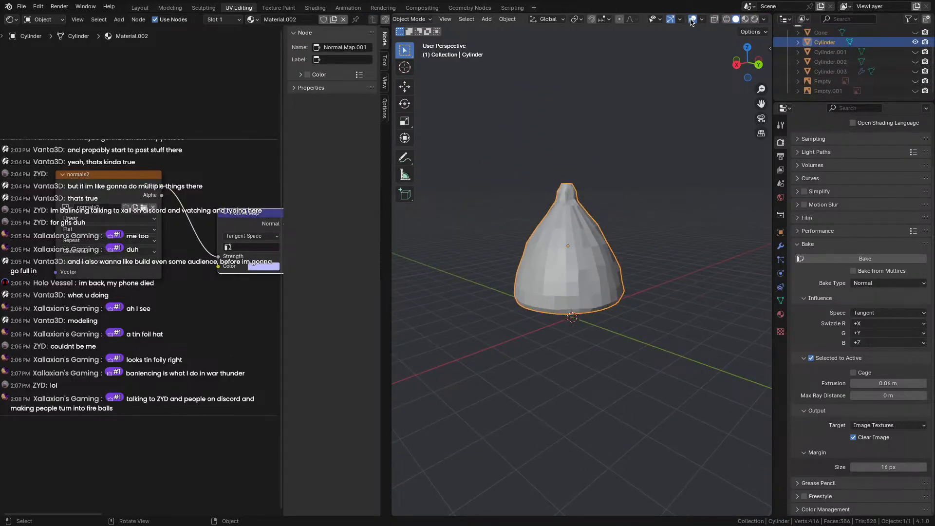
# Preview the hat with its material applied and orbit to view it from several angles.
pyautogui.click(744, 20)
pyautogui.moveTo(652, 152); pyautogui.dragTo(558, 154, button='middle')
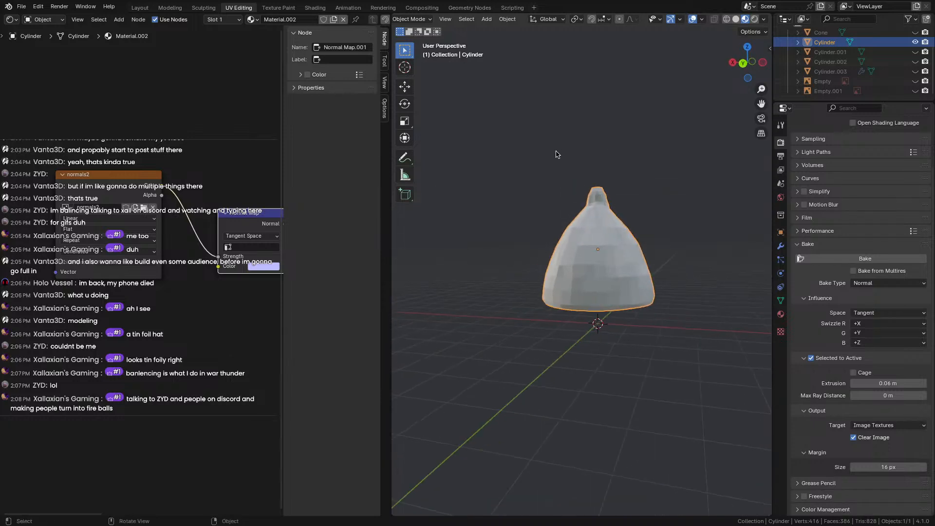
pyautogui.click(533, 225)
pyautogui.scroll(3, 489, 226)
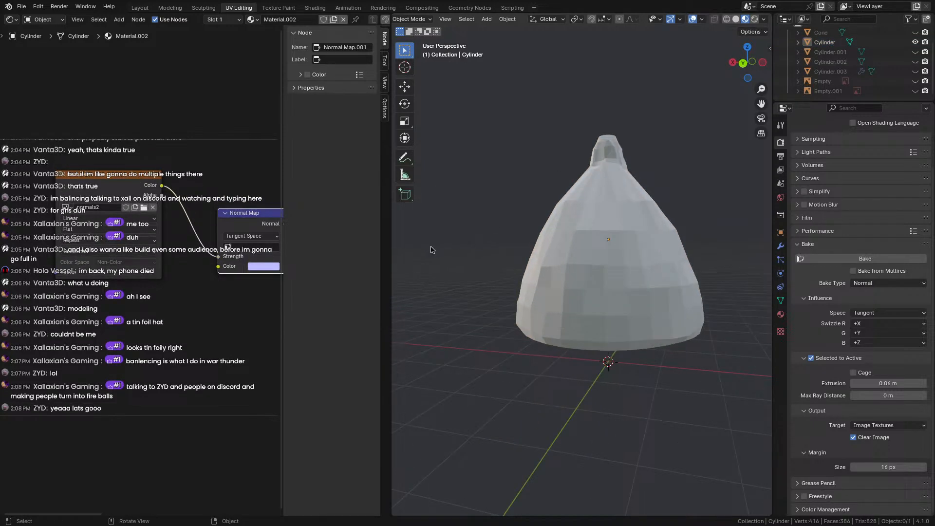
pyautogui.moveTo(430, 249); pyautogui.dragTo(584, 251, button='middle')
pyautogui.scroll(-4, 229, 258)
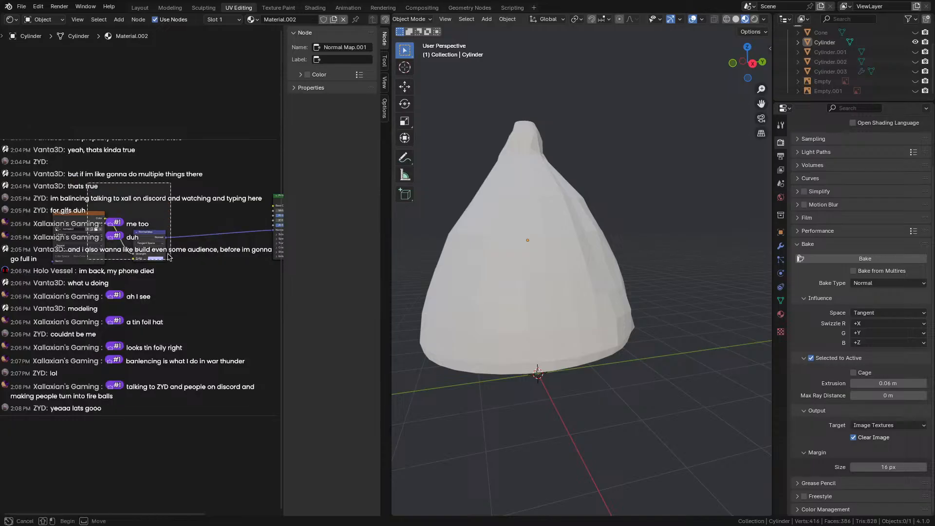
pyautogui.scroll(3, 201, 242)
pyautogui.scroll(3, 201, 241)
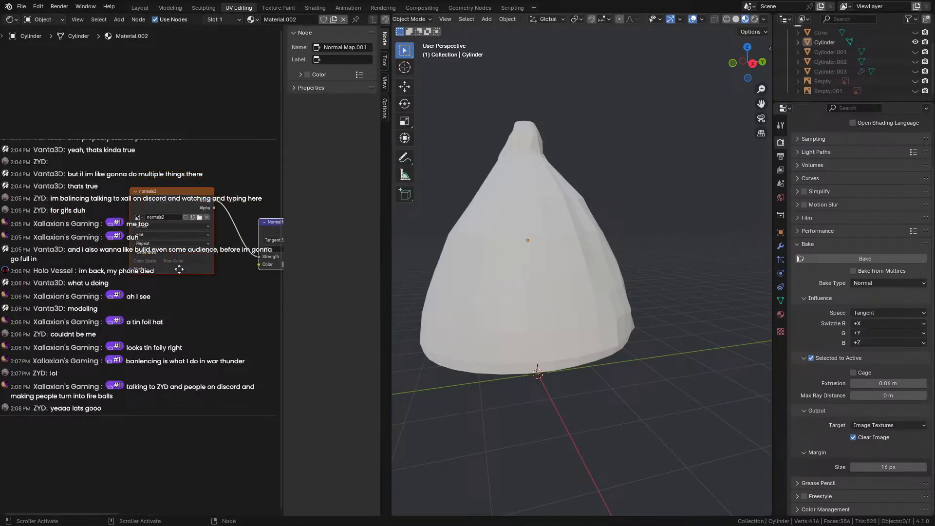
# Load the normals2 image into the Image Texture node and pan to the Principled BSDF nodes.
pyautogui.click(138, 203)
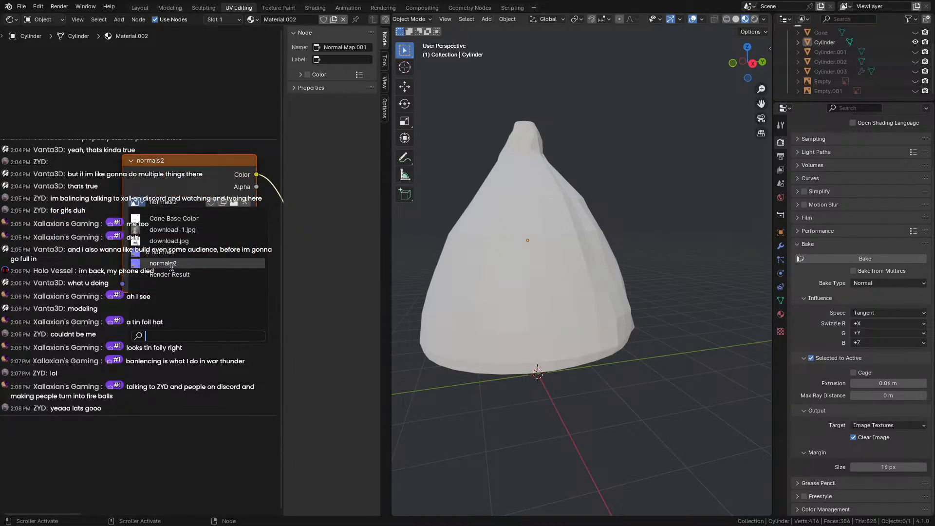
pyautogui.click(139, 264)
pyautogui.scroll(-2, 205, 307)
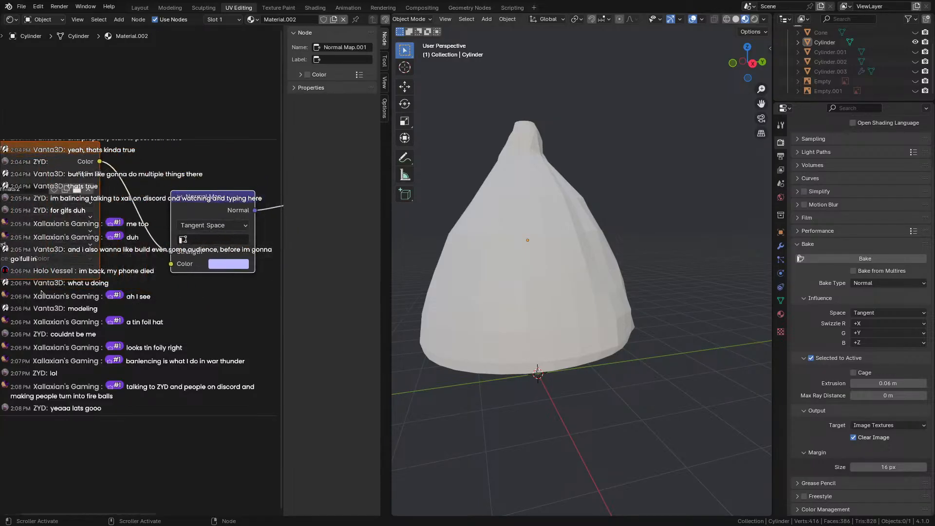
pyautogui.scroll(-4, 203, 277)
pyautogui.moveTo(204, 278); pyautogui.dragTo(48, 286, button='middle')
pyautogui.moveTo(104, 281); pyautogui.dragTo(74, 286, button='middle')
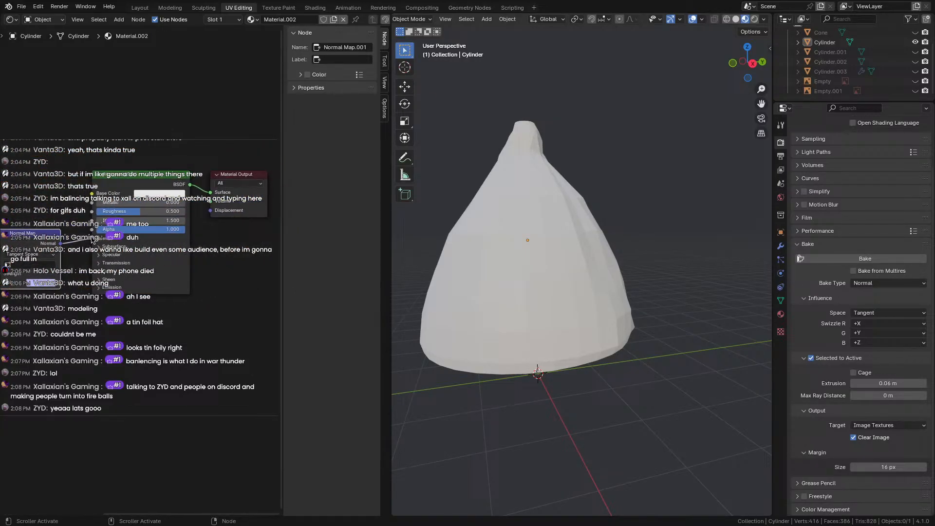
pyautogui.moveTo(224, 227); pyautogui.dragTo(197, 231, button='middle')
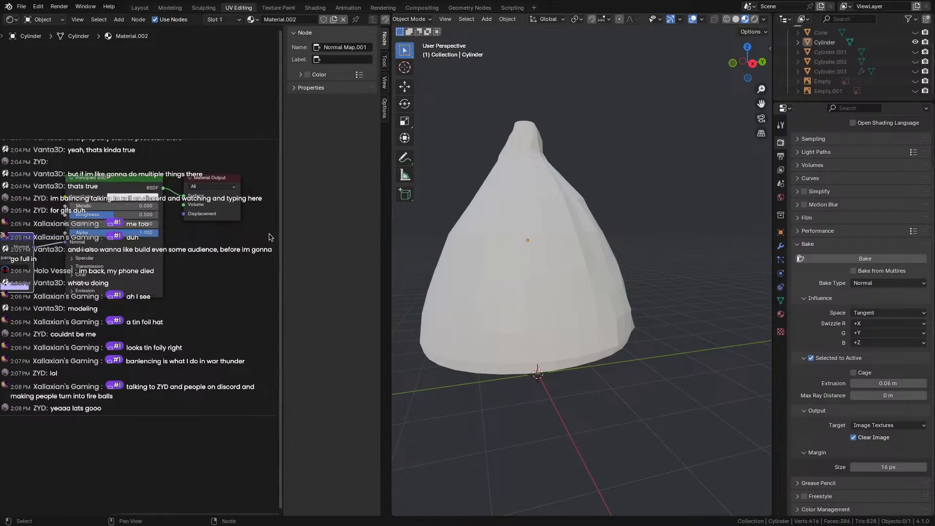
# Select the low-poly Cylinder hat and show its Material Properties.
pyautogui.moveTo(677, 275); pyautogui.dragTo(580, 273, button='middle')
pyautogui.click(566, 275)
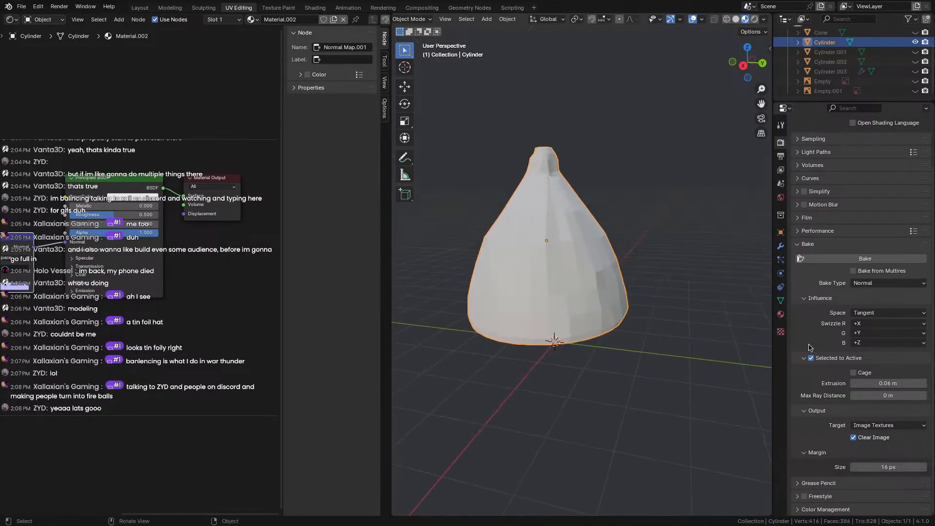
pyautogui.click(780, 314)
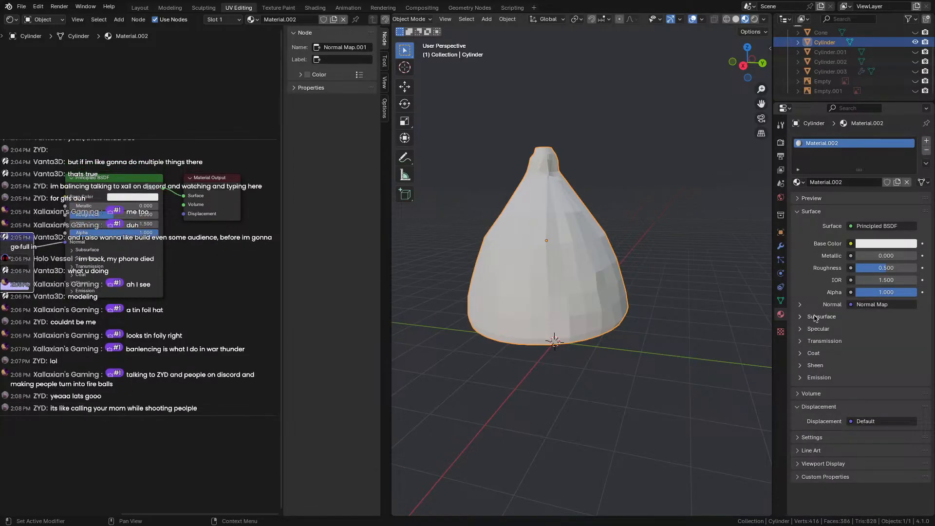
pyautogui.moveTo(657, 263); pyautogui.dragTo(565, 215, button='middle')
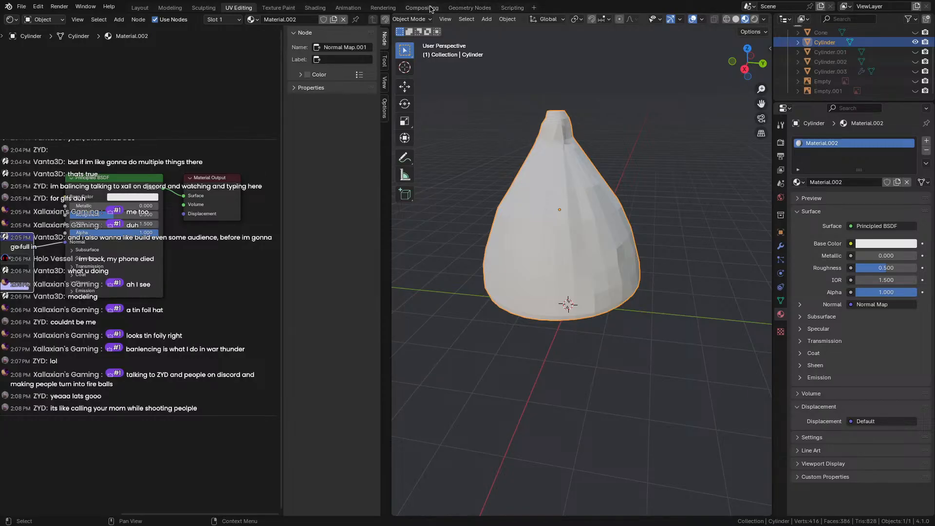
# Deselect the hat and add a Sun light to the scene.
pyautogui.rightClick(480, 356)
pyautogui.click(548, 354)
pyautogui.hotkey('shift', 'a')
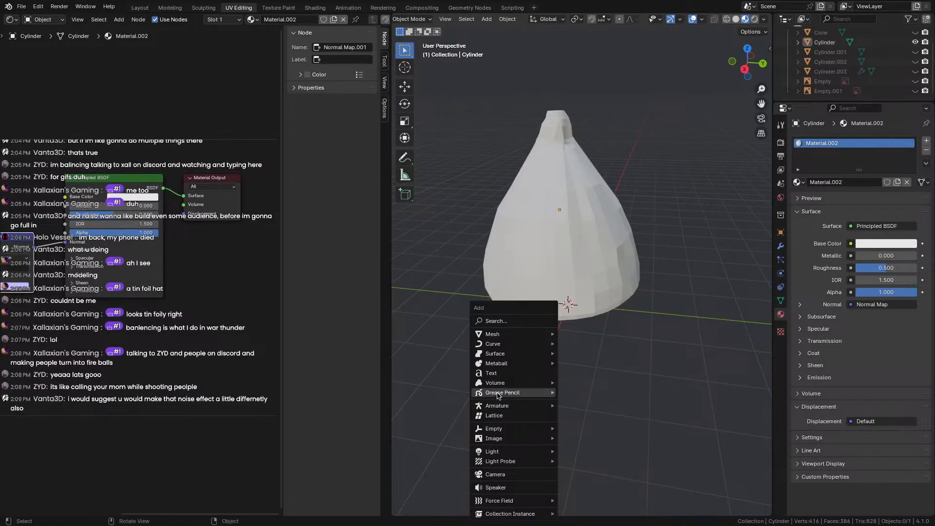
pyautogui.moveTo(498, 386)
pyautogui.moveTo(498, 454)
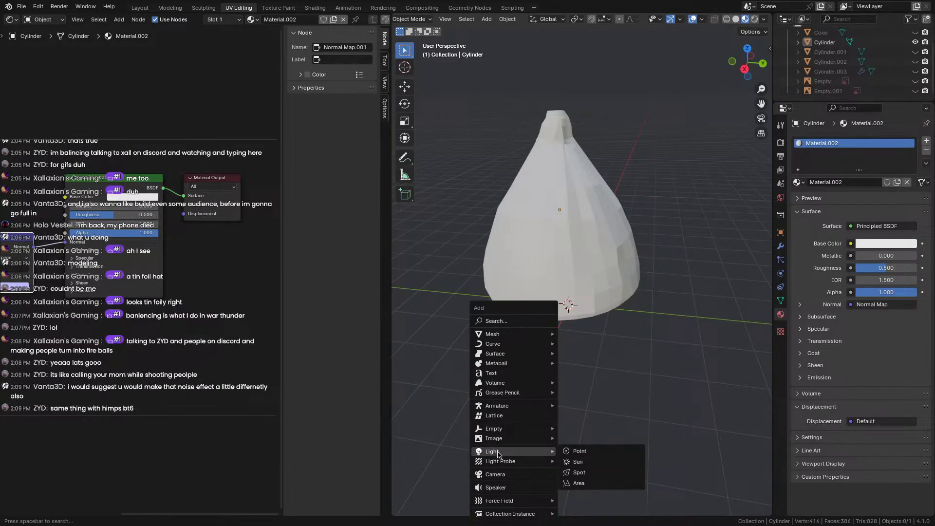
pyautogui.click(588, 464)
# Tilt the sun lamp's direction and move it up and right, above the hat.
pyautogui.scroll(-4, 566, 331)
pyautogui.moveTo(574, 356); pyautogui.dragTo(586, 340, button='middle')
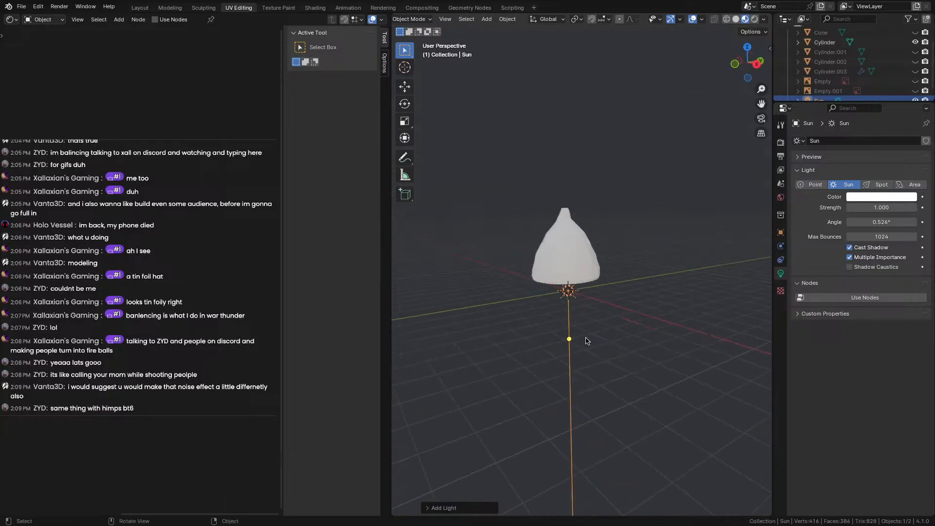
pyautogui.moveTo(531, 340); pyautogui.dragTo(539, 329)
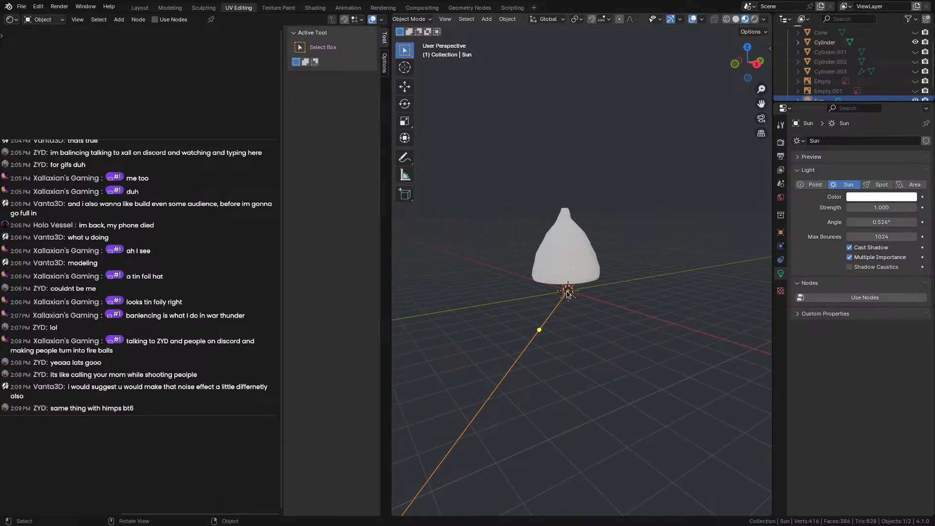
pyautogui.press('g')
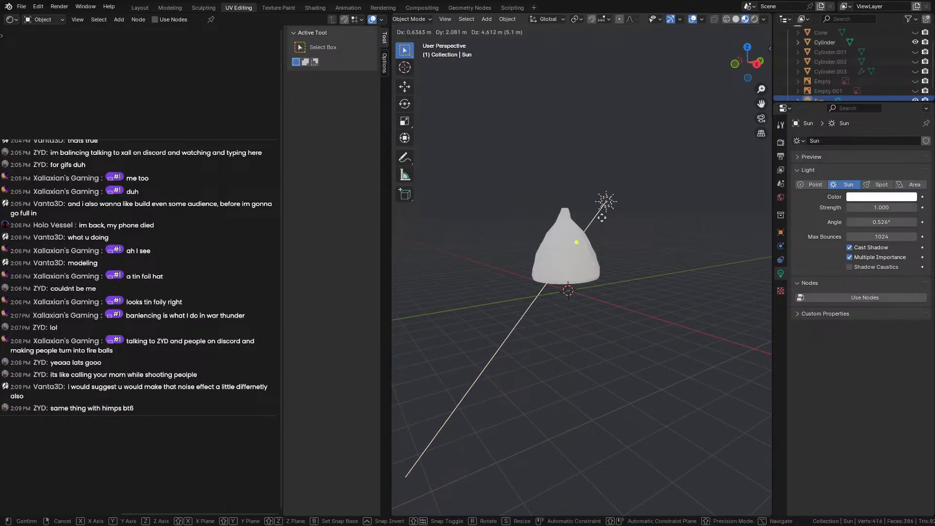
pyautogui.click(692, 93)
# Deselect the sun and orbit around the hat to inspect its lit foil creases.
pyautogui.moveTo(585, 244); pyautogui.dragTo(482, 280, button='middle')
pyautogui.click(564, 313)
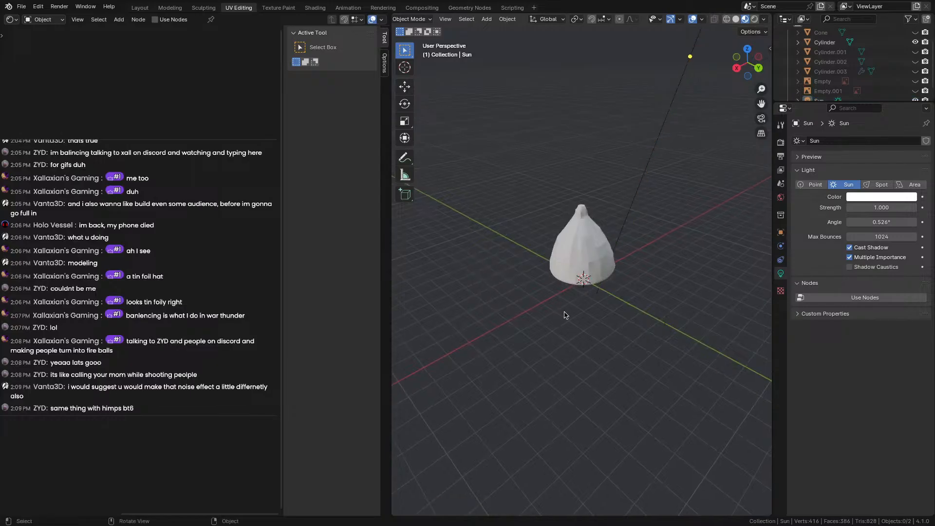
pyautogui.moveTo(580, 316); pyautogui.dragTo(520, 313, button='middle')
pyautogui.scroll(7, 549, 289)
pyautogui.scroll(-3, 561, 283)
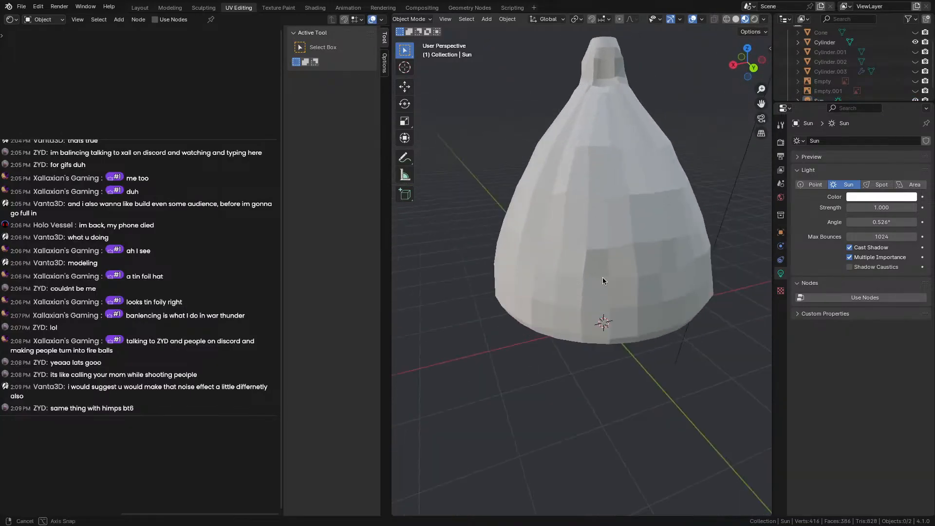
pyautogui.moveTo(603, 278); pyautogui.dragTo(575, 331, button='middle')
pyautogui.scroll(-2, 536, 351)
pyautogui.moveTo(501, 378); pyautogui.dragTo(548, 364, button='middle')
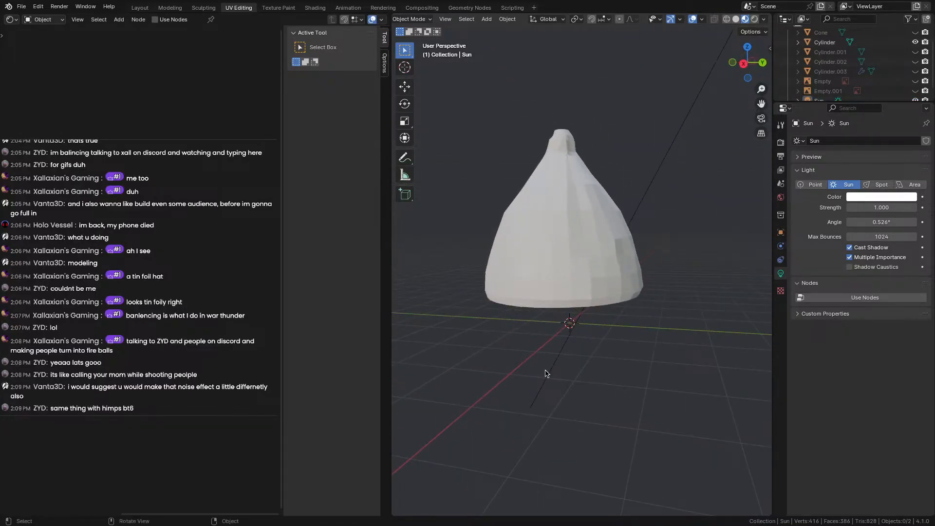
pyautogui.moveTo(423, 281)
pyautogui.mouseDown(button='middle')
pyautogui.moveTo(572, 287)
pyautogui.moveTo(414, 307)
pyautogui.moveTo(677, 276)
pyautogui.moveTo(408, 279)
pyautogui.mouseUp(button='middle')
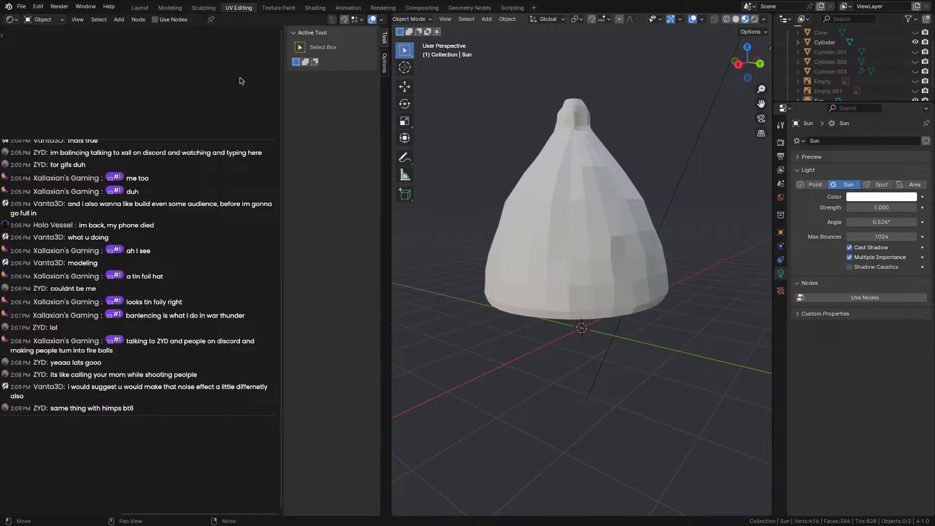
pyautogui.click(9, 19)
# Show the sculpted Cylinder.001 instead of the low-poly hat, then switch back to the low-poly Cylinder.
pyautogui.click(572, 209)
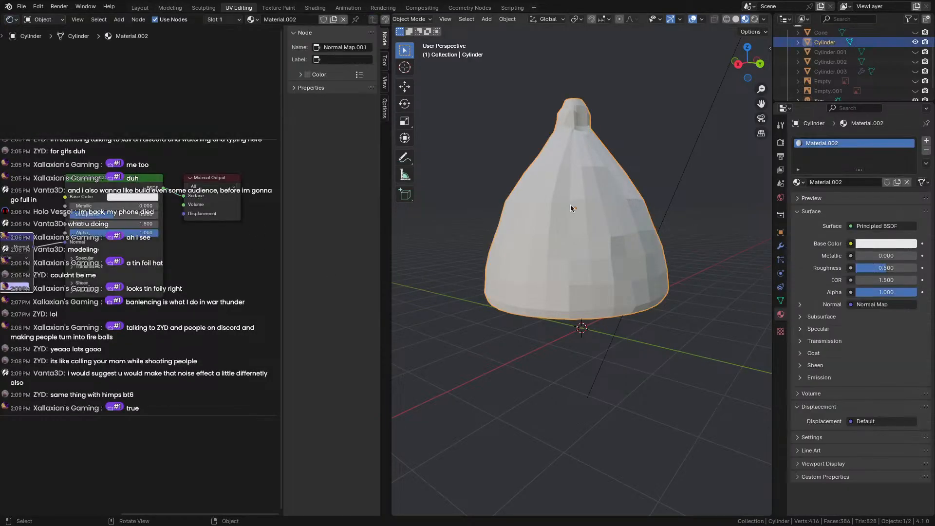
pyautogui.press('KP_Decimal')
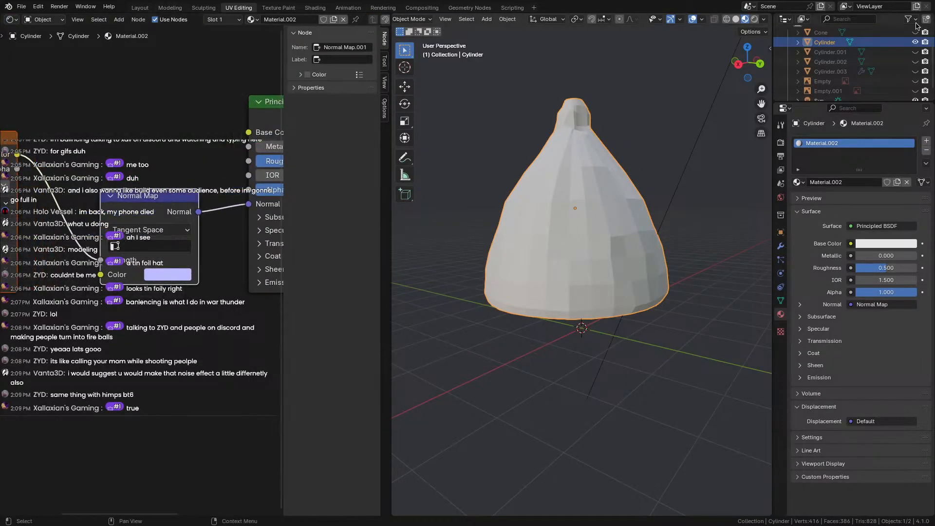
pyautogui.click(916, 42)
pyautogui.click(915, 52)
pyautogui.moveTo(559, 202)
pyautogui.mouseDown(button='middle')
pyautogui.moveTo(409, 208)
pyautogui.moveTo(599, 218)
pyautogui.moveTo(661, 242)
pyautogui.moveTo(526, 205)
pyautogui.moveTo(490, 206)
pyautogui.mouseUp(button='middle')
pyautogui.scroll(-2, 537, 178)
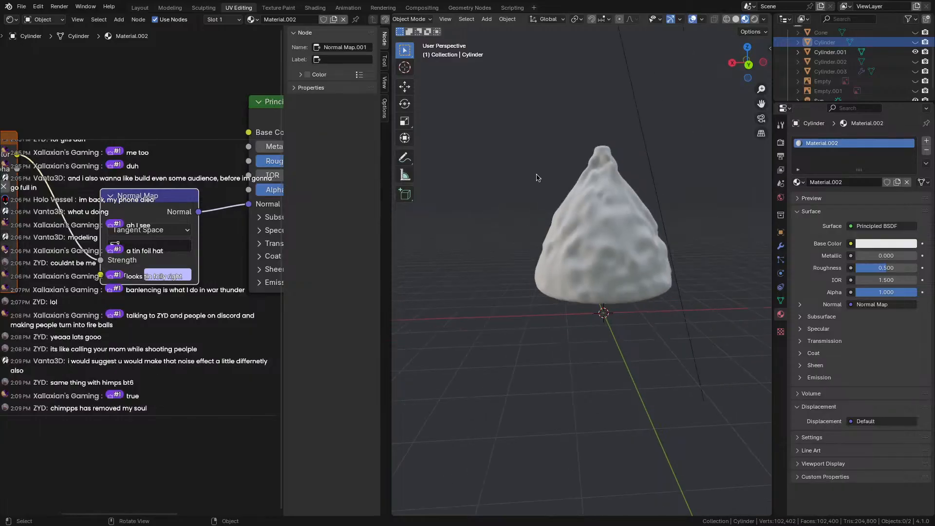
pyautogui.click(916, 51)
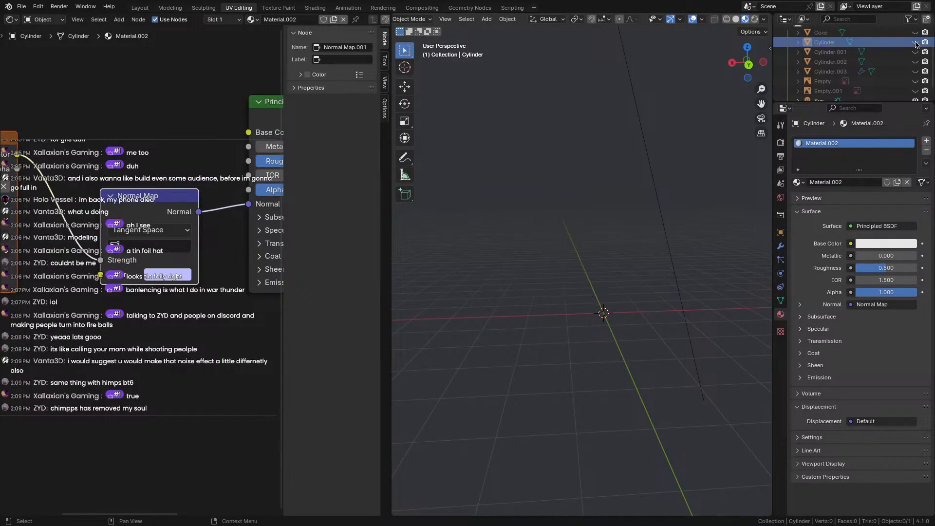
pyautogui.click(916, 41)
pyautogui.scroll(3, 548, 243)
pyautogui.scroll(-2, 97, 317)
# Move the texture nodes slightly lower in the node editor.
pyautogui.moveTo(95, 318); pyautogui.dragTo(229, 328, button='middle')
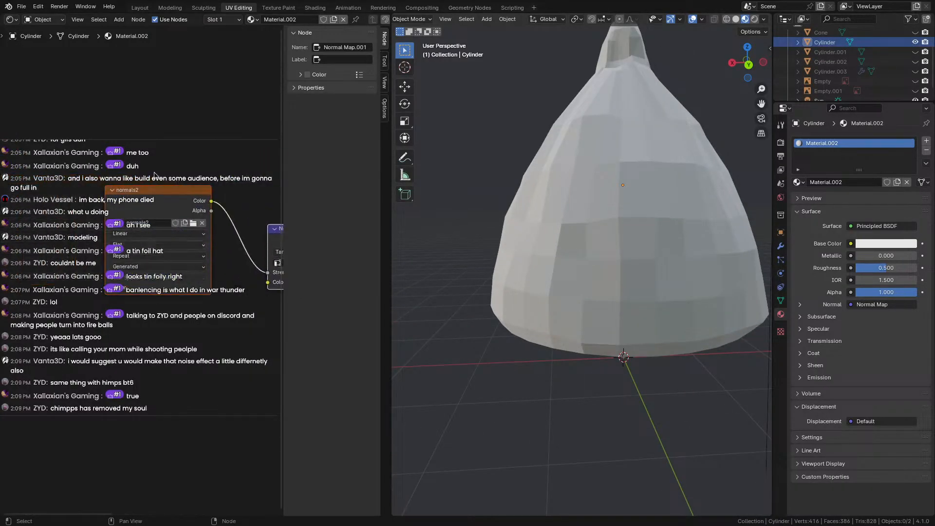
pyautogui.moveTo(164, 192); pyautogui.dragTo(159, 205)
pyautogui.moveTo(259, 313); pyautogui.dragTo(71, 260, button='middle')
pyautogui.scroll(6, 71, 260)
pyautogui.scroll(-6, 78, 259)
pyautogui.moveTo(128, 250); pyautogui.dragTo(101, 258, button='middle')
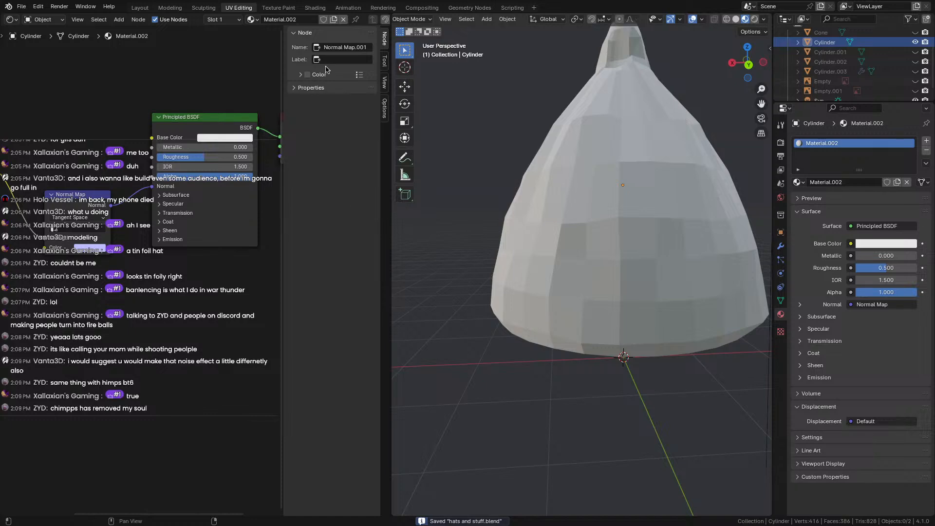
pyautogui.scroll(-4, 655, 242)
# Orbit around the low-poly hat and level the view to check its baked creases.
pyautogui.moveTo(660, 244); pyautogui.dragTo(634, 234, button='middle')
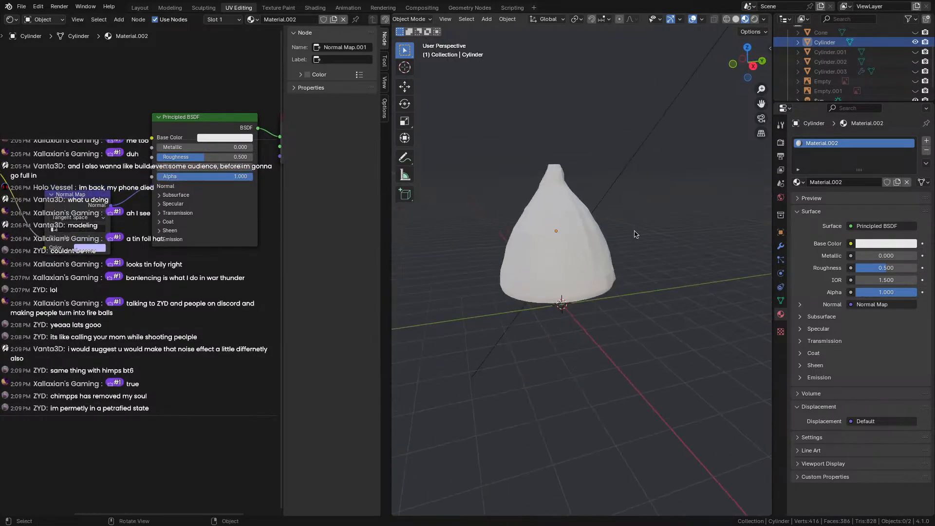
pyautogui.moveTo(489, 191); pyautogui.dragTo(459, 191, button='middle')
pyautogui.scroll(6, 711, 186)
pyautogui.scroll(-5, 495, 183)
pyautogui.scroll(6, 593, 189)
pyautogui.scroll(-6, 571, 225)
pyautogui.scroll(-2, 459, 186)
pyautogui.moveTo(526, 244); pyautogui.dragTo(545, 240, button='middle')
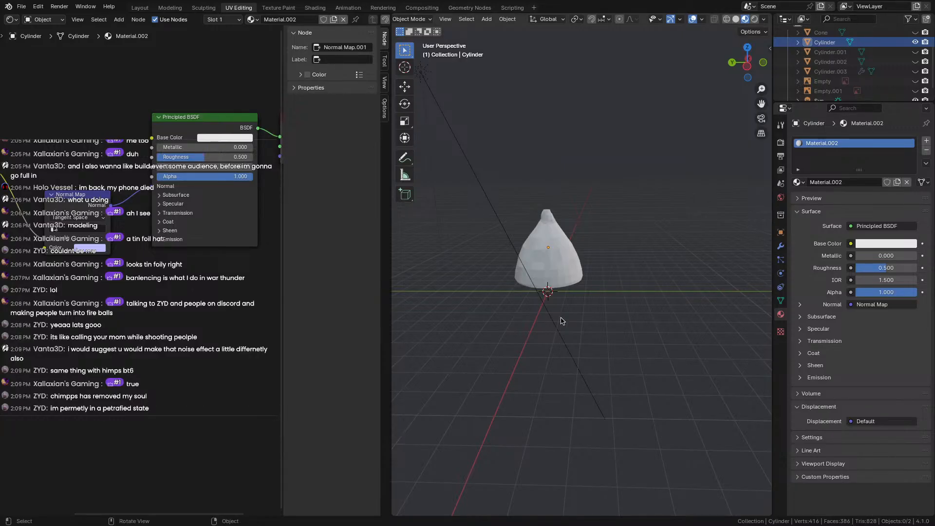
# Orbit around the cone-shaped object and drag the node editor border left to widen the 3D viewport.
pyautogui.moveTo(524, 271); pyautogui.dragTo(614, 274, button='middle')
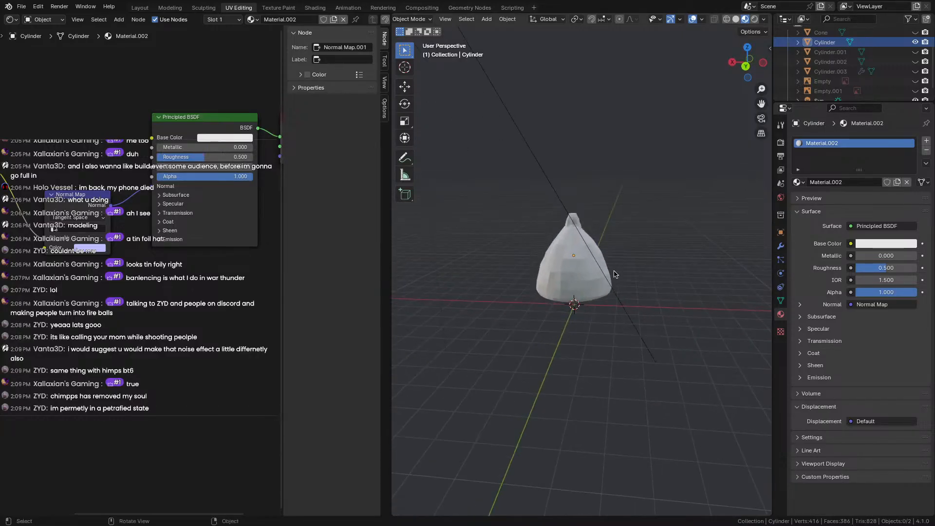
pyautogui.scroll(1, 613, 274)
pyautogui.moveTo(390, 259); pyautogui.dragTo(274, 258)
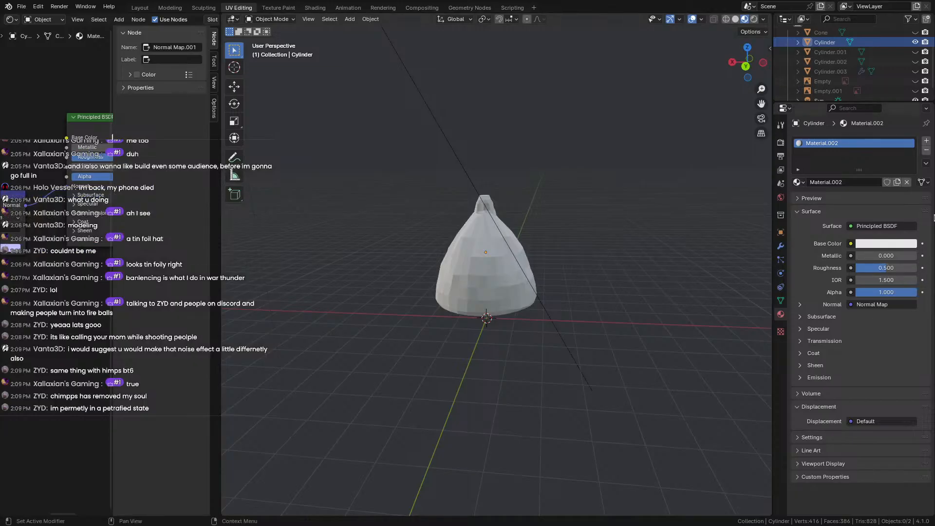
# Hide the cone-shaped Cylinder and add a new cube to the empty scene.
pyautogui.click(915, 43)
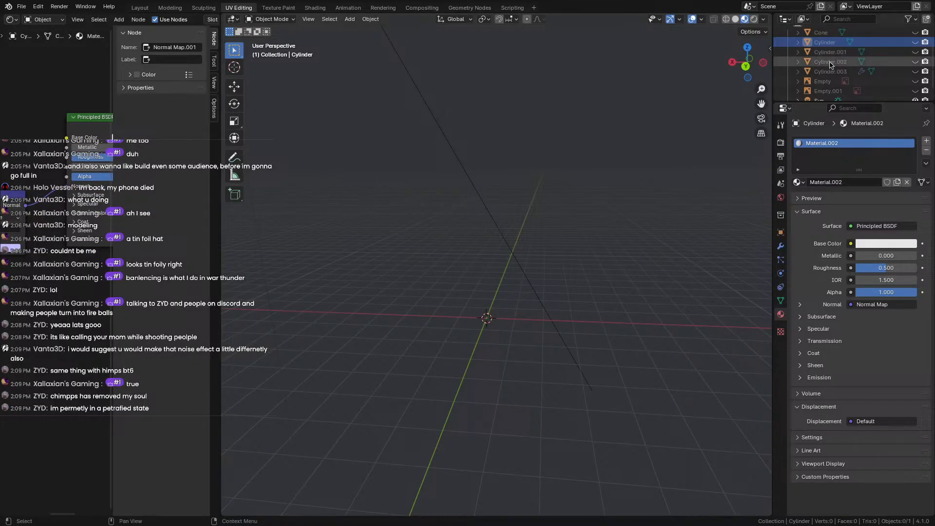
pyautogui.scroll(-1, 830, 65)
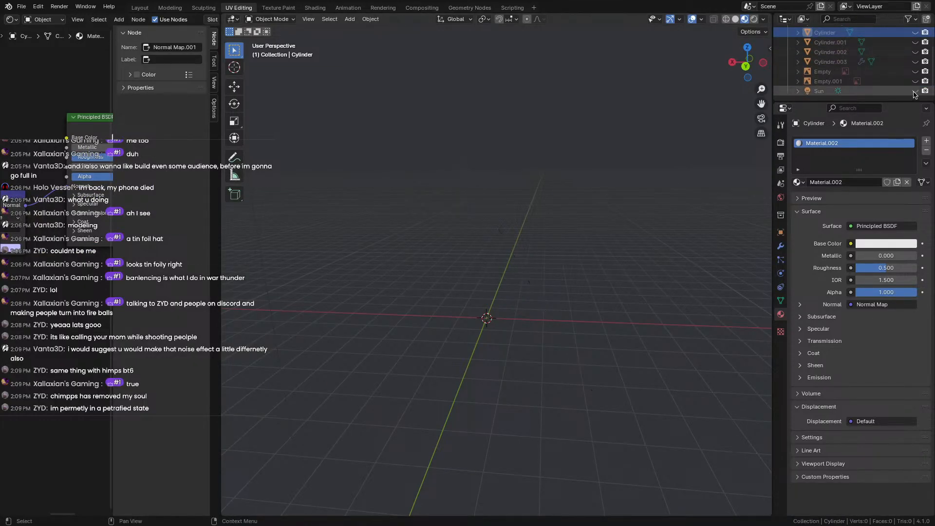
pyautogui.moveTo(561, 210); pyautogui.dragTo(457, 229, button='middle')
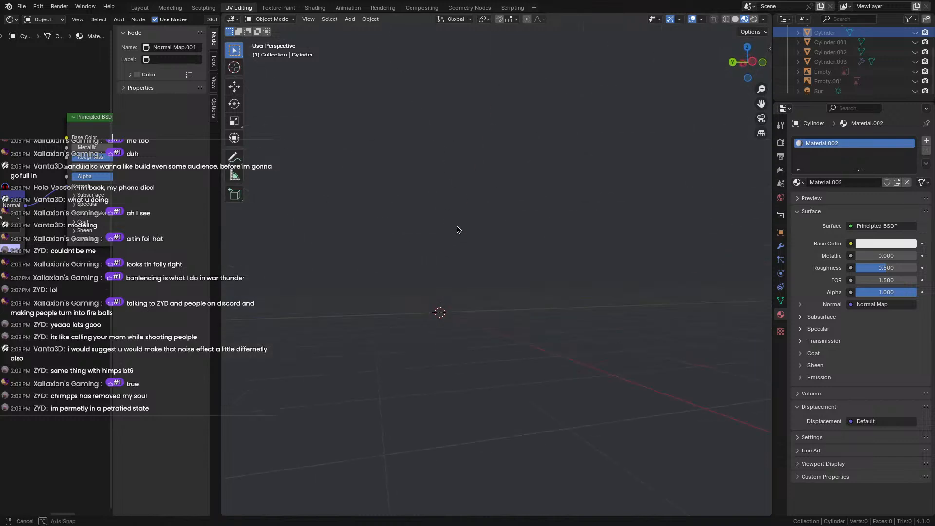
pyautogui.moveTo(409, 212); pyautogui.dragTo(522, 251, button='middle')
pyautogui.hotkey('shift', 'a')
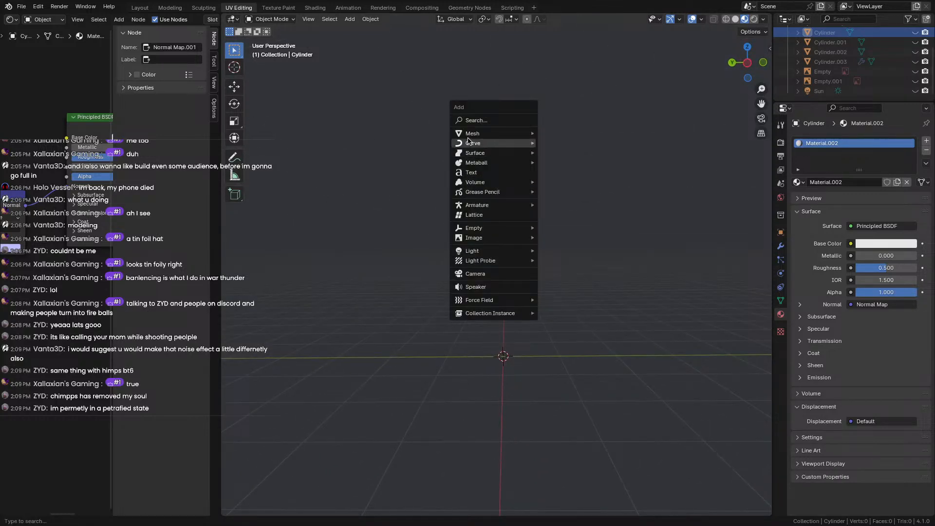
pyautogui.moveTo(471, 134)
pyautogui.click(565, 143)
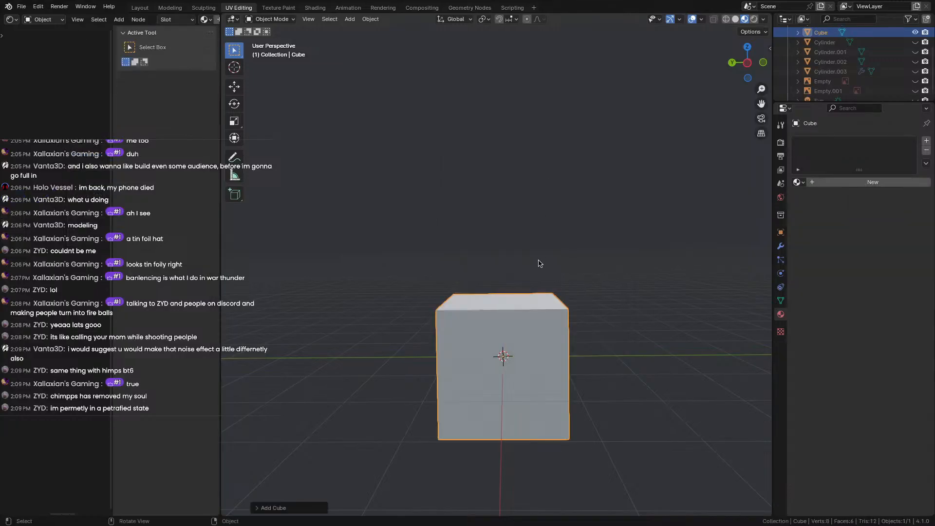
# Shrink the cube, lift it onto the grid and stretch it tall along Z.
pyautogui.press('s')
pyautogui.click(546, 357)
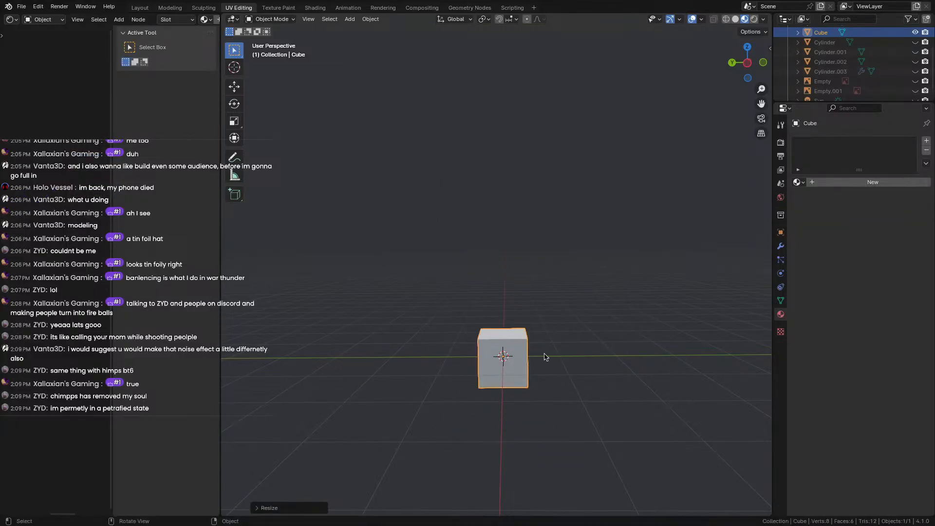
pyautogui.press('g')
pyautogui.press('z')
pyautogui.click(542, 335)
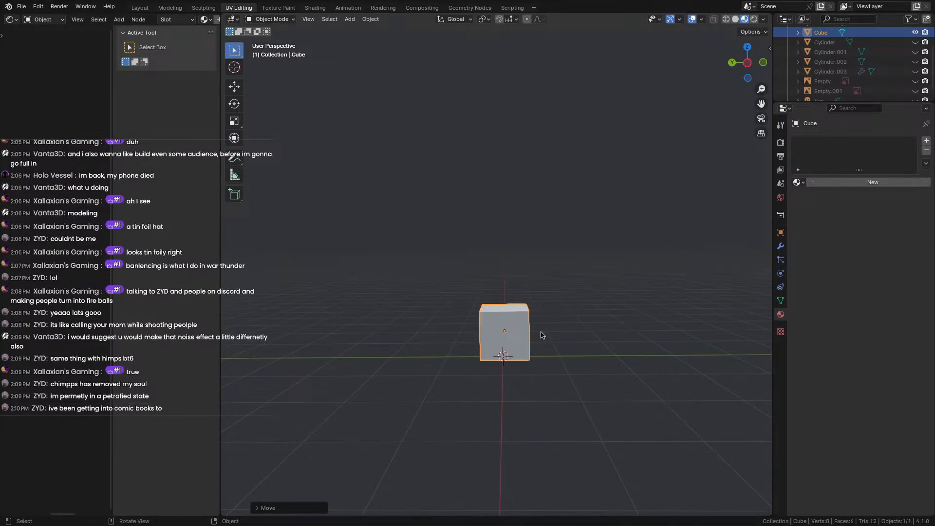
pyautogui.press('g')
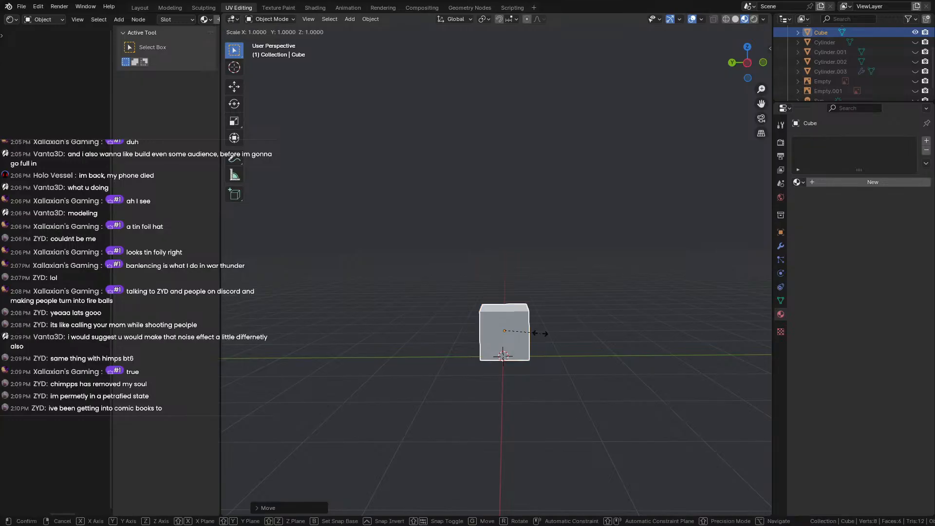
pyautogui.press('z')
pyautogui.click(534, 192)
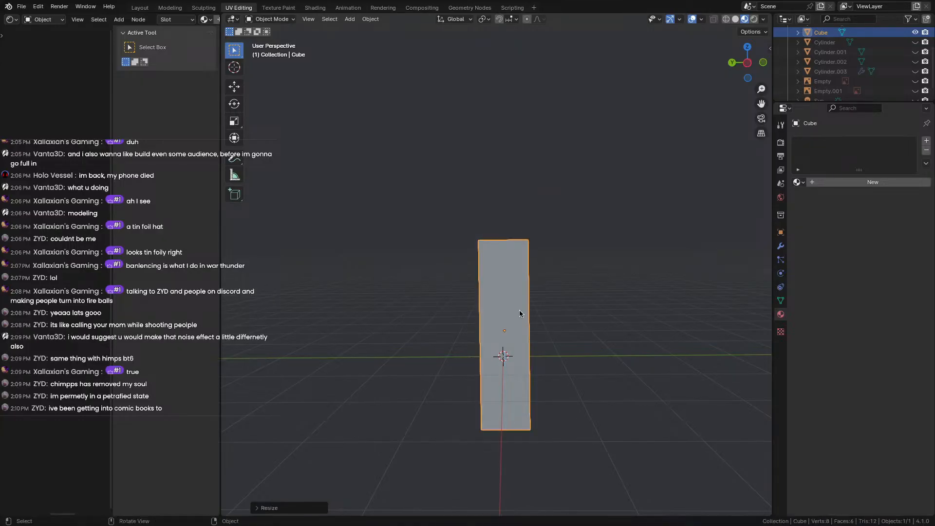
pyautogui.scroll(3, 519, 312)
pyautogui.moveTo(540, 355); pyautogui.dragTo(556, 273, button='middle')
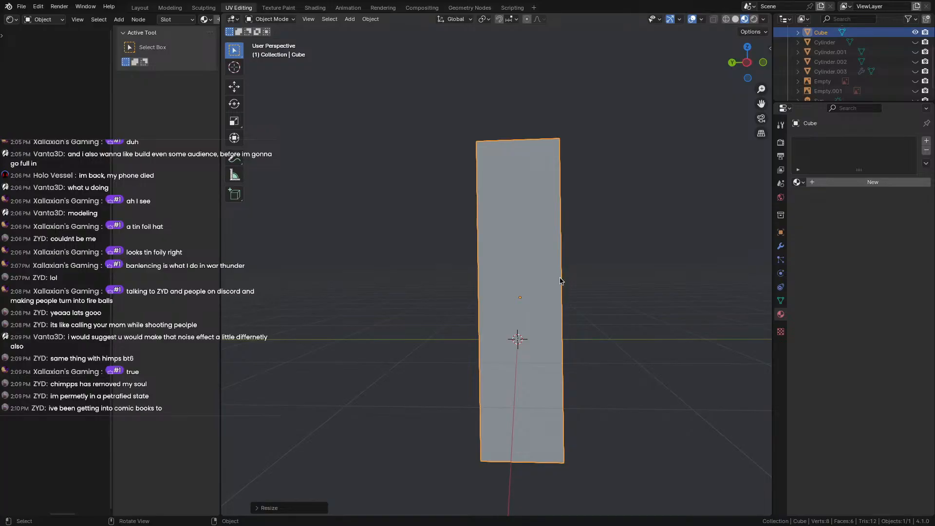
# Shorten the block along Z so its base rests at the grid origin.
pyautogui.press('s')
pyautogui.press('z')
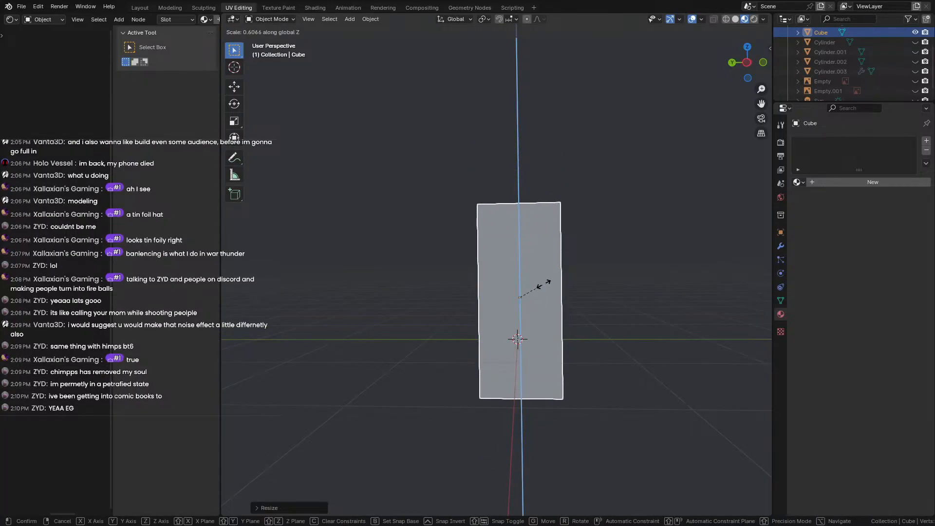
pyautogui.click(545, 287)
pyautogui.press('g')
pyautogui.press('z')
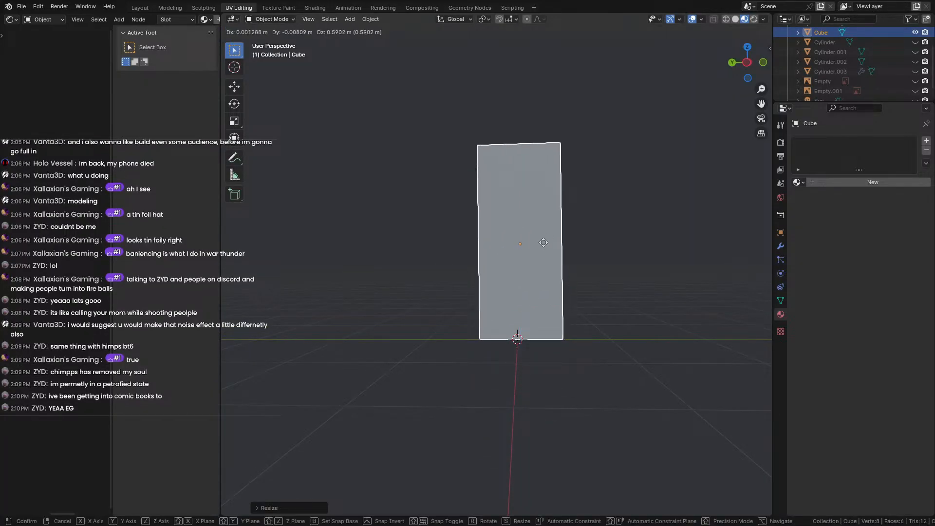
pyautogui.click(522, 281)
pyautogui.moveTo(522, 281); pyautogui.dragTo(504, 225, button='middle')
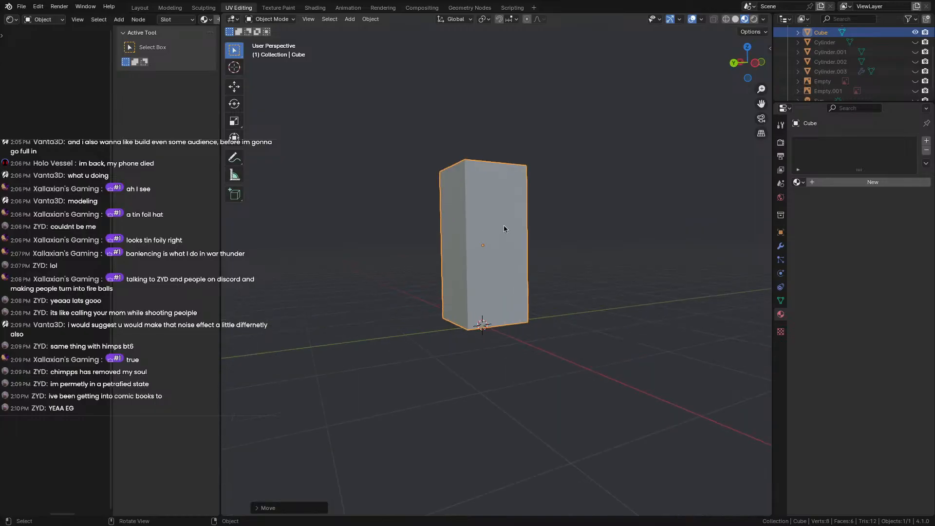
pyautogui.press('Tab')
pyautogui.press('Tab')
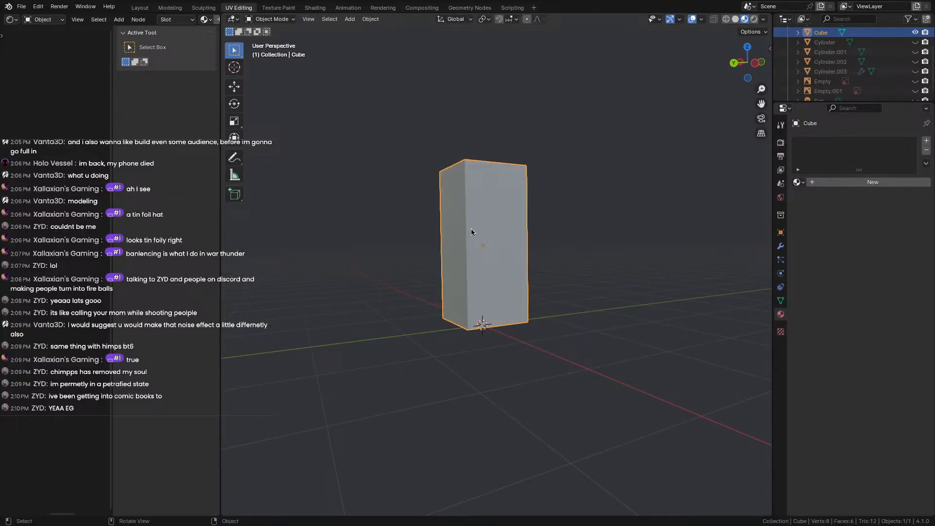
pyautogui.press('Tab')
# Cut an edge loop near the block's top and extrude the top side face out to the left.
pyautogui.scroll(4, 461, 212)
pyautogui.scroll(-4, 462, 211)
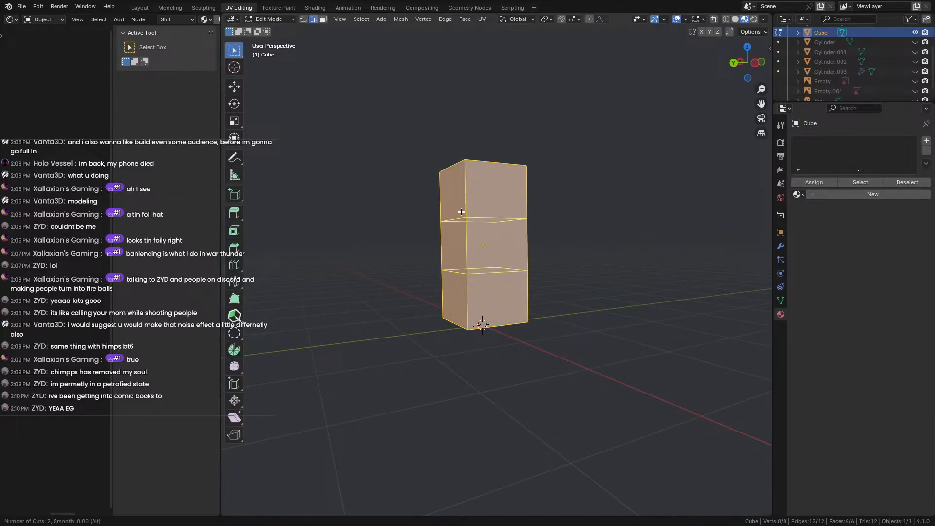
pyautogui.click(461, 211)
pyautogui.click(462, 171)
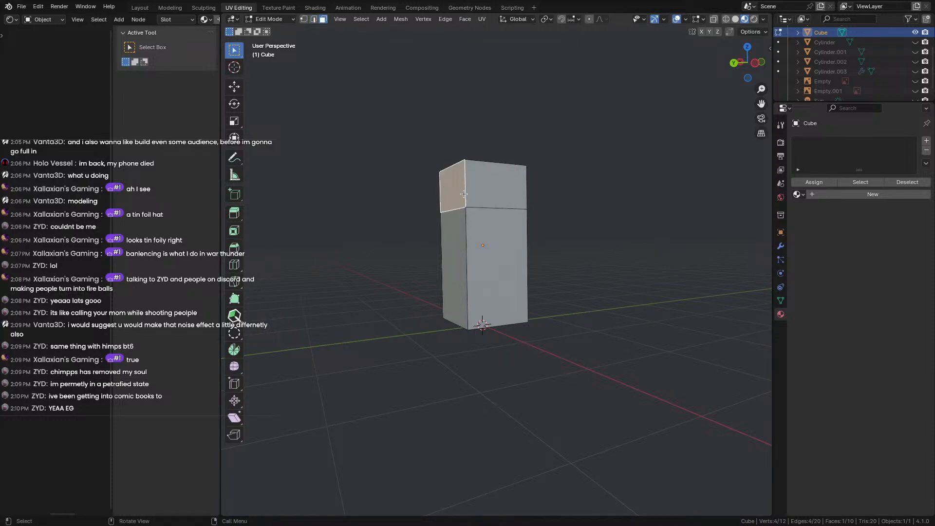
pyautogui.moveTo(463, 194); pyautogui.dragTo(438, 192, button='middle')
pyautogui.press('e')
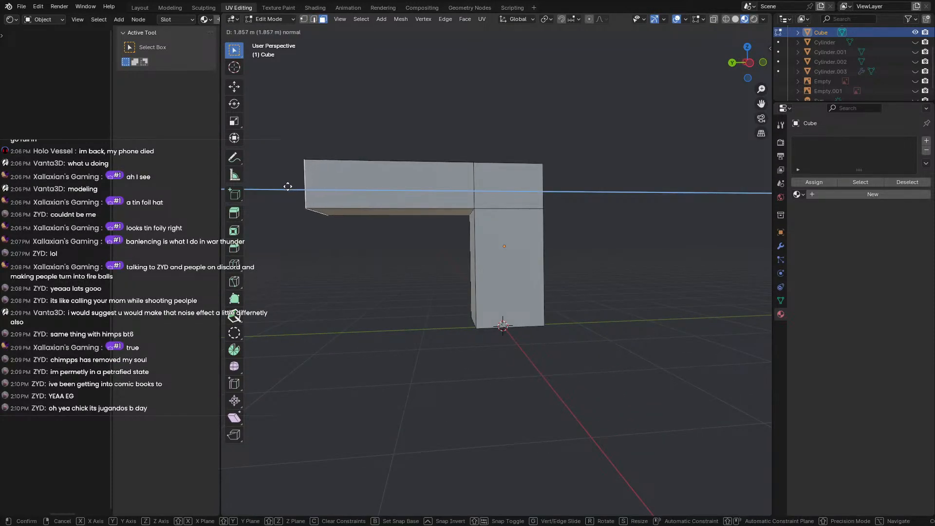
pyautogui.click(293, 186)
# Select the whole mesh and thin it along the X axis.
pyautogui.moveTo(297, 186); pyautogui.dragTo(449, 260, button='middle')
pyautogui.press('a')
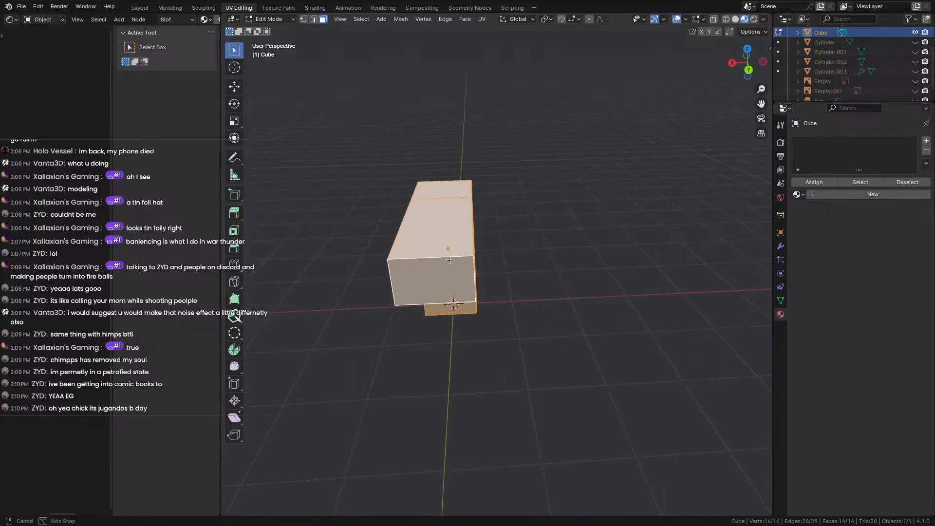
pyautogui.press('s')
pyautogui.press('x')
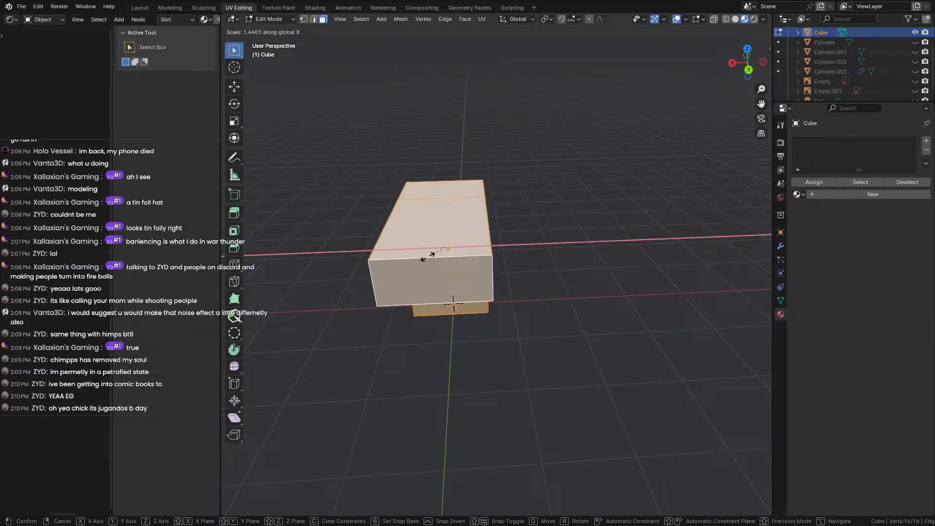
pyautogui.click(453, 247)
# Narrow the upright part's face loop along Y and return to Object Mode.
pyautogui.moveTo(453, 247); pyautogui.dragTo(420, 243, button='middle')
pyautogui.moveTo(486, 257); pyautogui.dragTo(509, 274, button='middle')
pyautogui.scroll(3, 498, 227)
pyautogui.hotkey('alt', 'a')
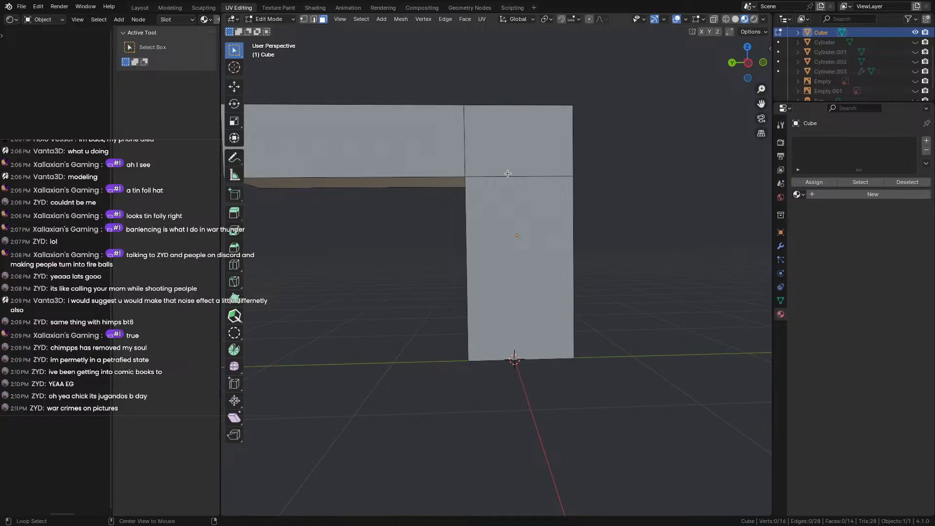
pyautogui.keyDown('alt'); pyautogui.click(509, 176); pyautogui.keyUp('alt')
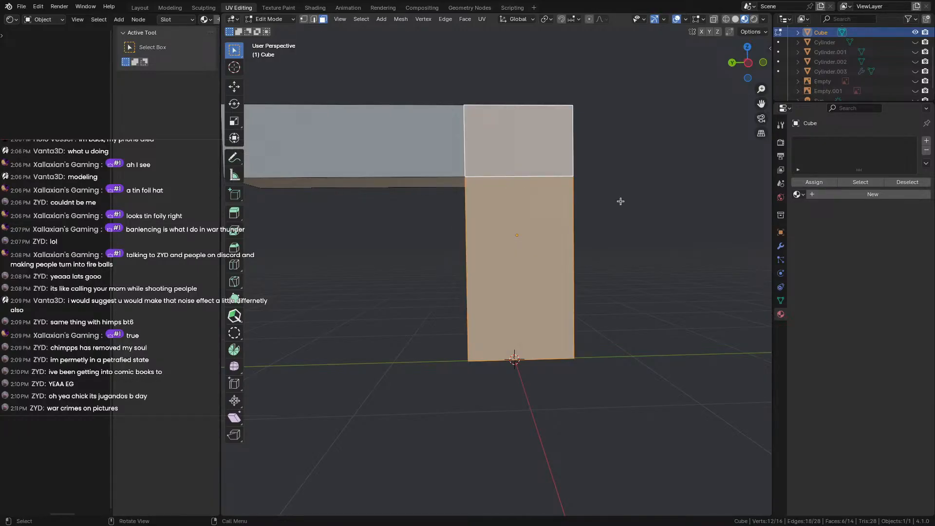
pyautogui.press('s')
pyautogui.press('y')
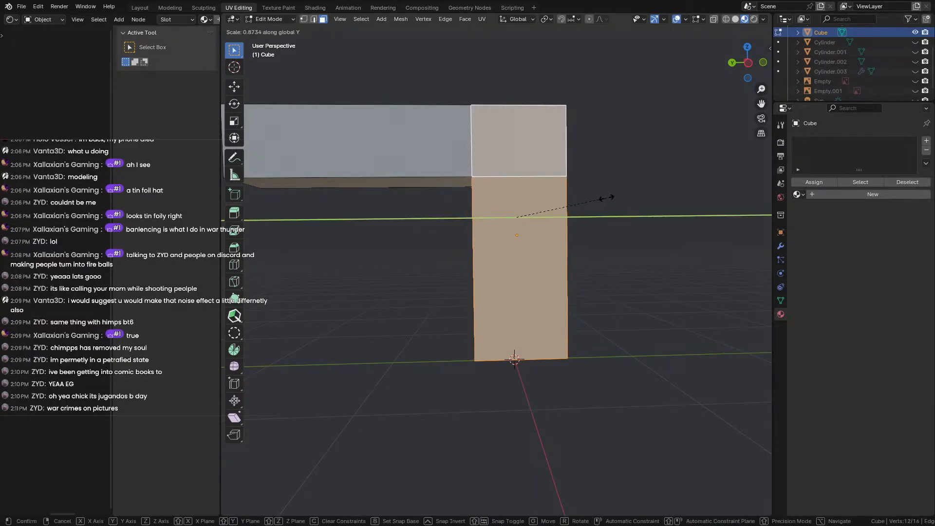
pyautogui.click(588, 203)
pyautogui.press('Tab')
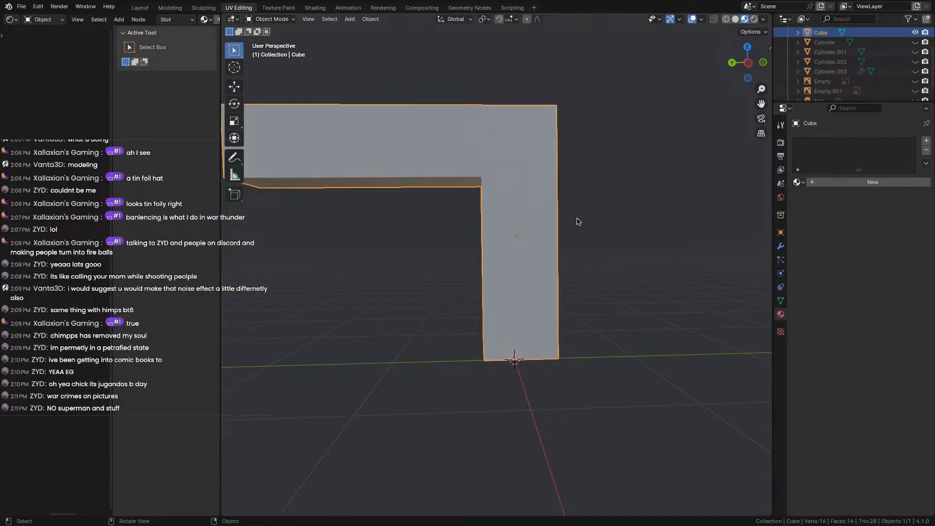
pyautogui.moveTo(576, 221); pyautogui.dragTo(346, 200, button='middle')
pyautogui.scroll(2, 346, 200)
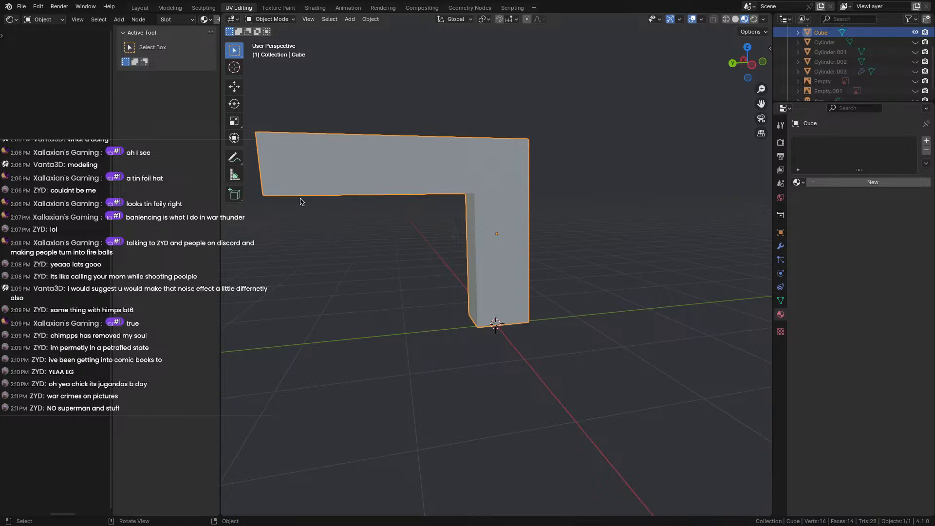
pyautogui.moveTo(302, 201); pyautogui.dragTo(365, 271, button='middle')
# Cut two edge loops across the L's horizontal arm.
pyautogui.press('Tab')
pyautogui.click(364, 296)
pyautogui.press('Tab')
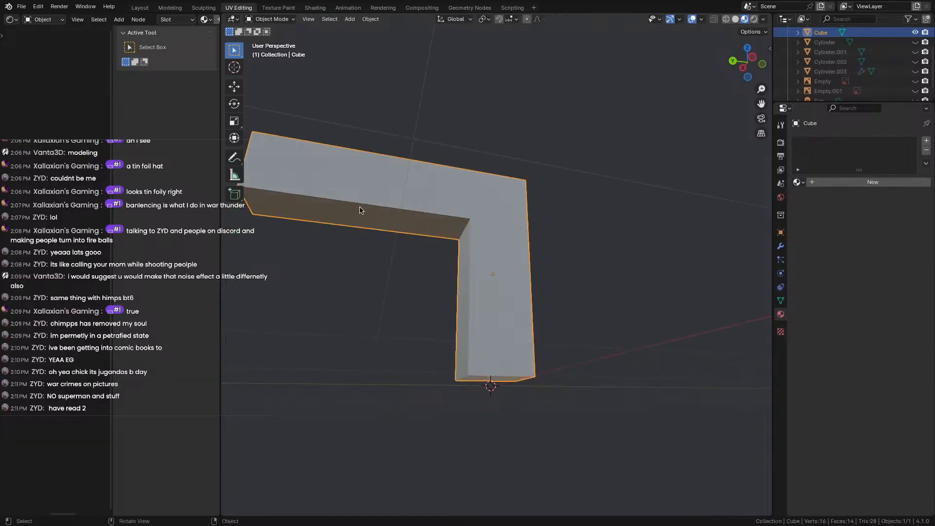
pyautogui.press('Tab')
pyautogui.click(368, 212)
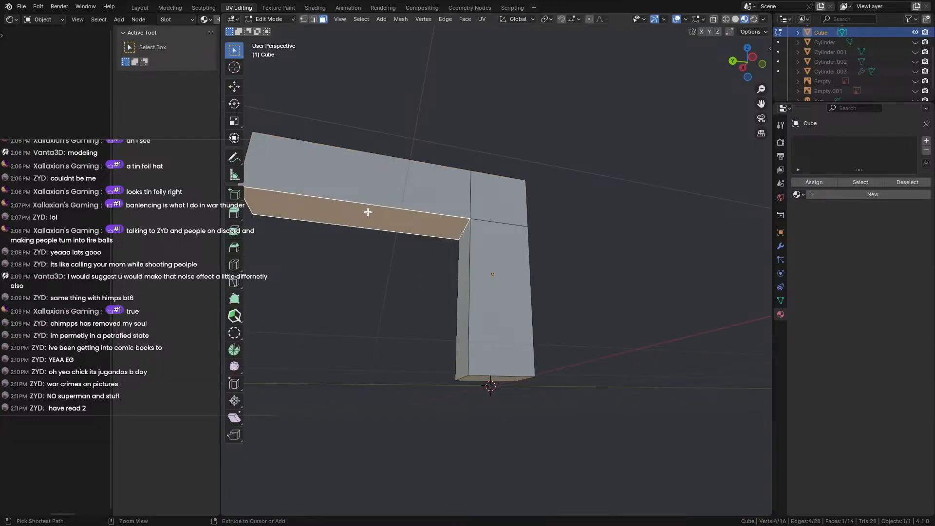
pyautogui.hotkey('ctrl', 'r')
pyautogui.click(367, 211)
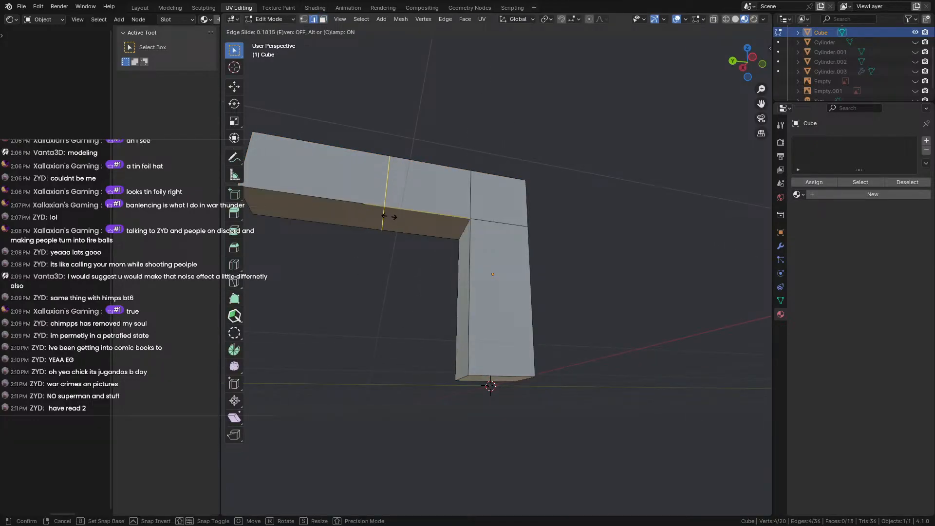
pyautogui.click(388, 216)
pyautogui.hotkey('ctrl', 'r')
pyautogui.click(386, 216)
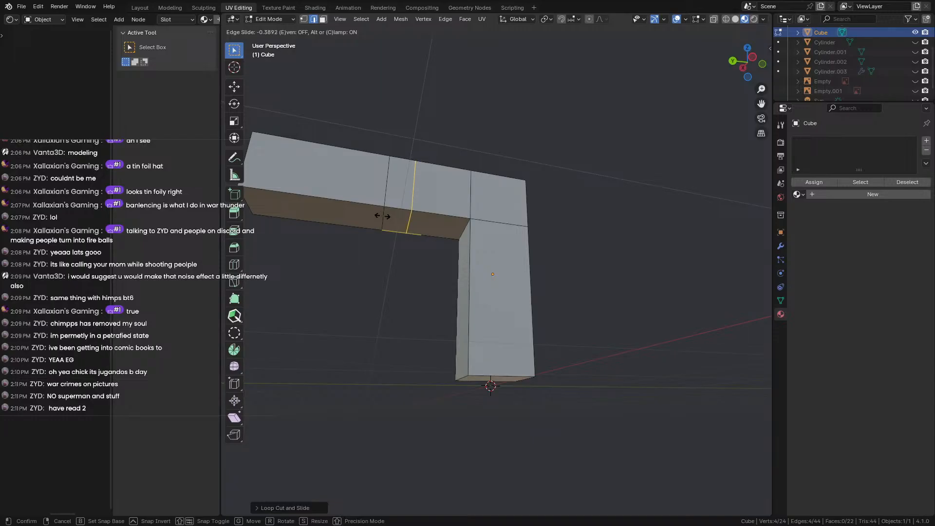
pyautogui.click(382, 216)
pyautogui.moveTo(382, 215); pyautogui.dragTo(358, 155, button='middle')
pyautogui.scroll(4, 351, 278)
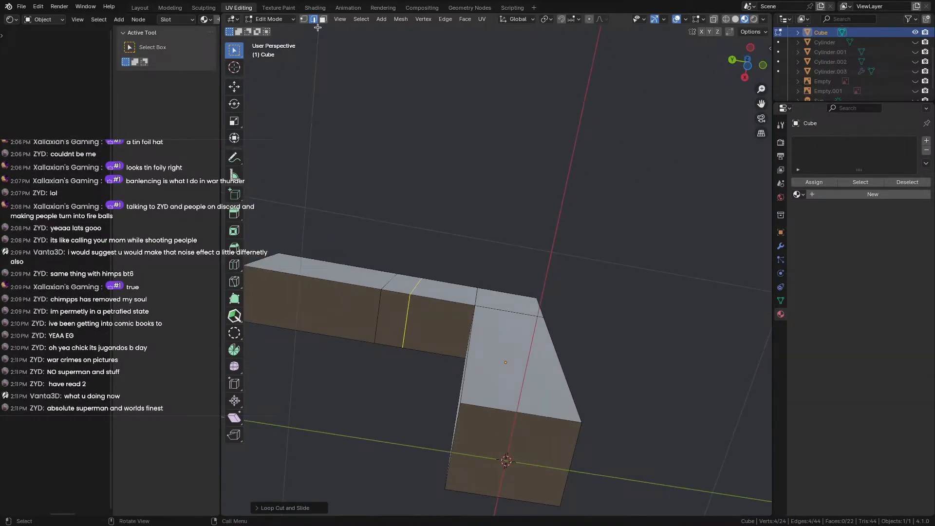
# Select the arm's end face and move it about 0.08 m along Z.
pyautogui.click(322, 20)
pyautogui.click(515, 443)
pyautogui.moveTo(515, 443); pyautogui.dragTo(501, 445, button='middle')
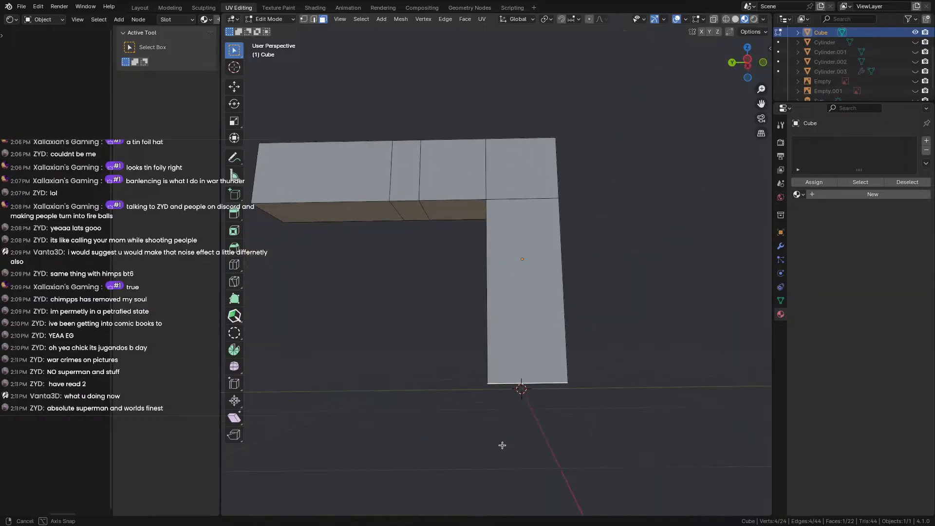
pyautogui.press('g')
pyautogui.press('z')
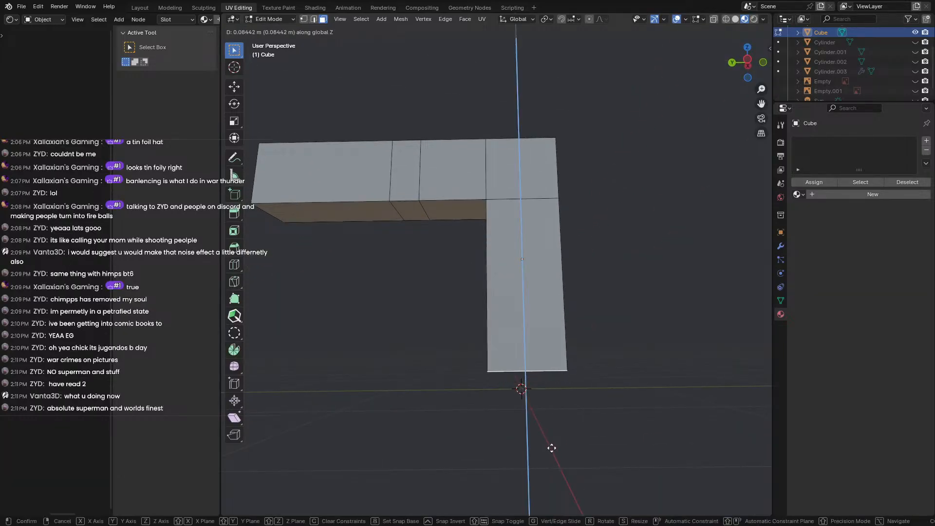
pyautogui.click(554, 397)
pyautogui.moveTo(476, 336); pyautogui.dragTo(463, 366, button='middle')
# Extrude the small side face outward and then downward from the horizontal bar.
pyautogui.click(414, 289)
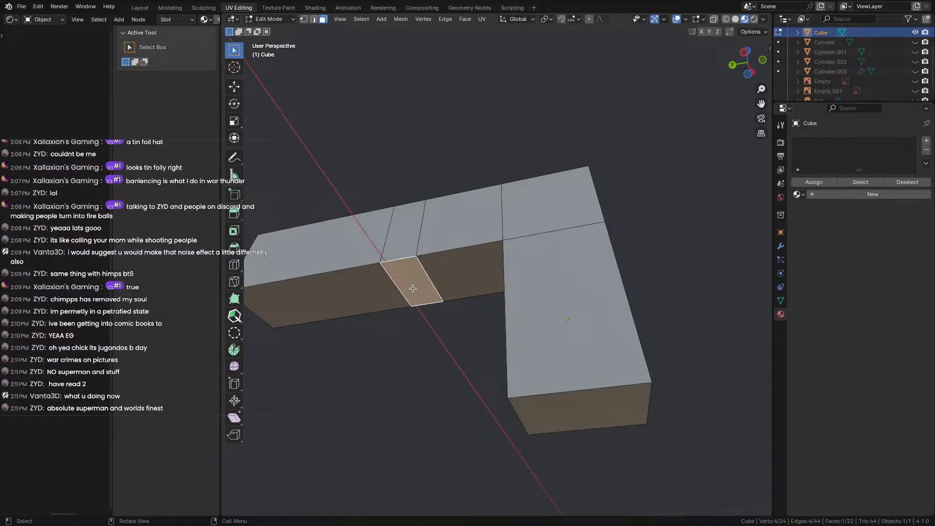
pyautogui.moveTo(414, 289); pyautogui.dragTo(411, 318, button='middle')
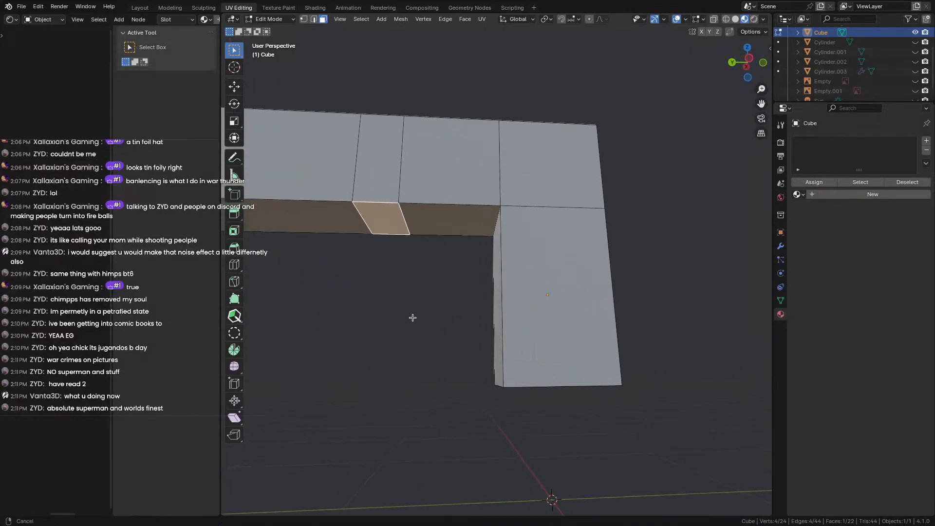
pyautogui.press('e')
pyautogui.click(409, 330)
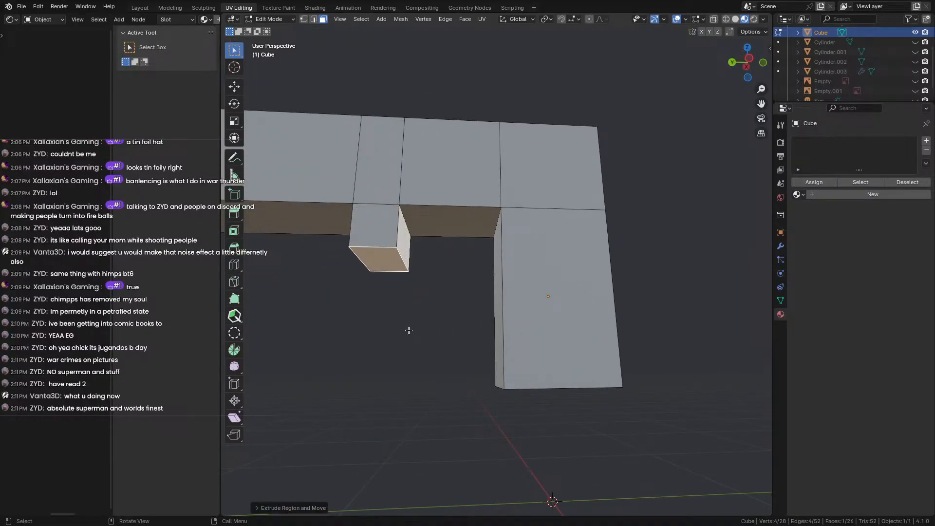
pyautogui.moveTo(445, 311); pyautogui.dragTo(416, 288, button='middle')
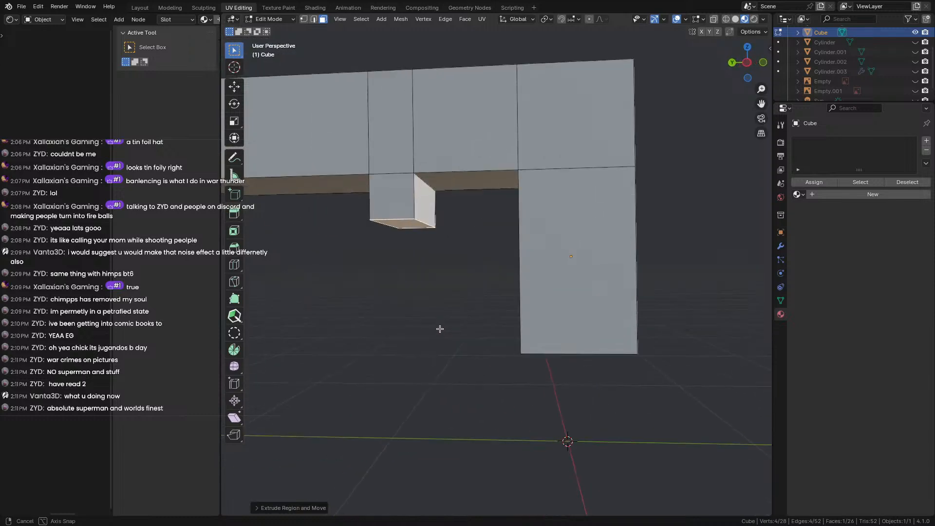
pyautogui.press('e')
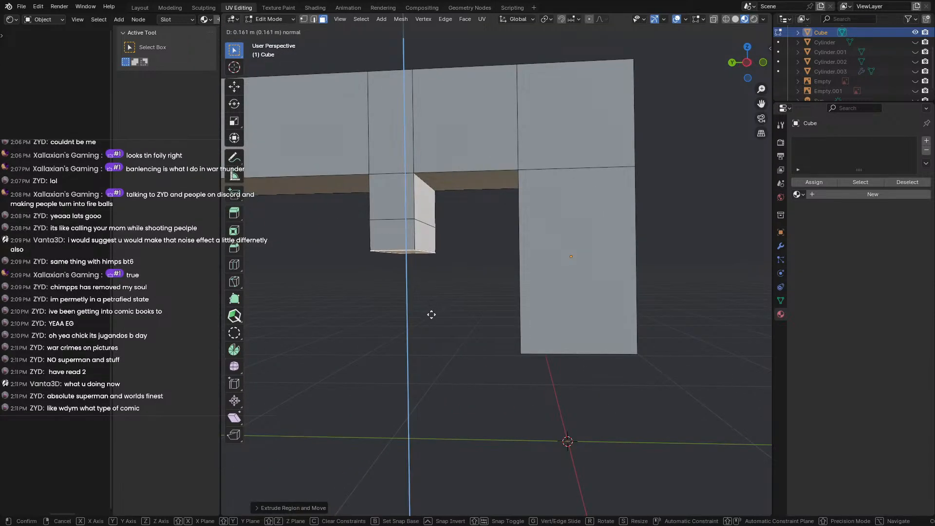
pyautogui.click(432, 316)
# In Left Ortho view, shift the bottom edge right and rotate it into a slant.
pyautogui.click(746, 62)
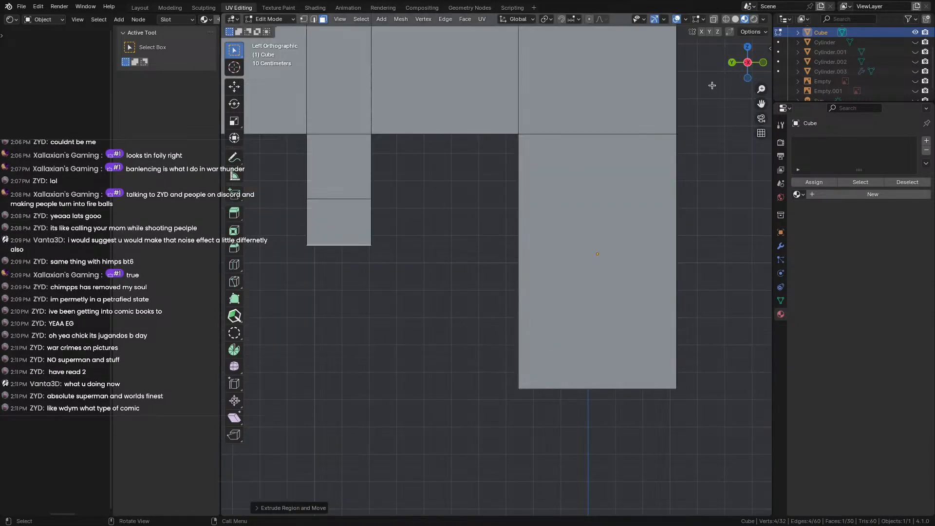
pyautogui.press('g')
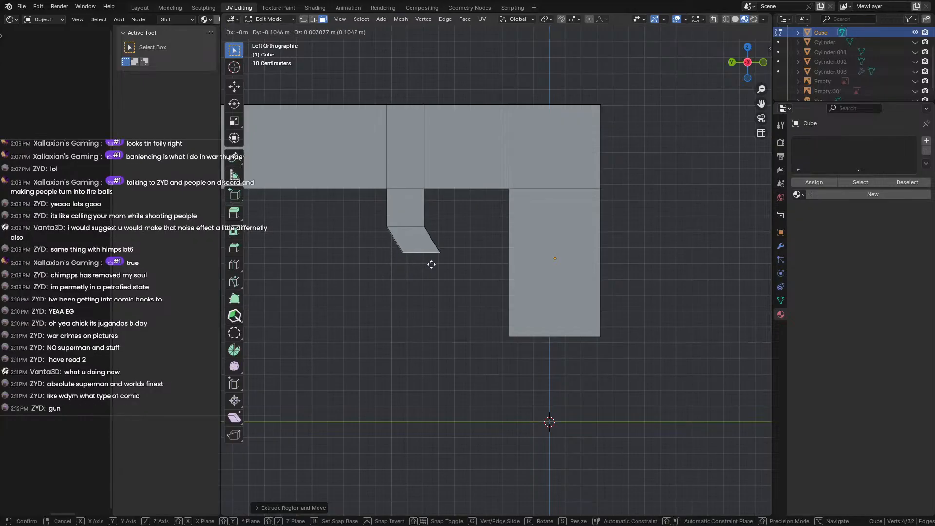
pyautogui.click(445, 265)
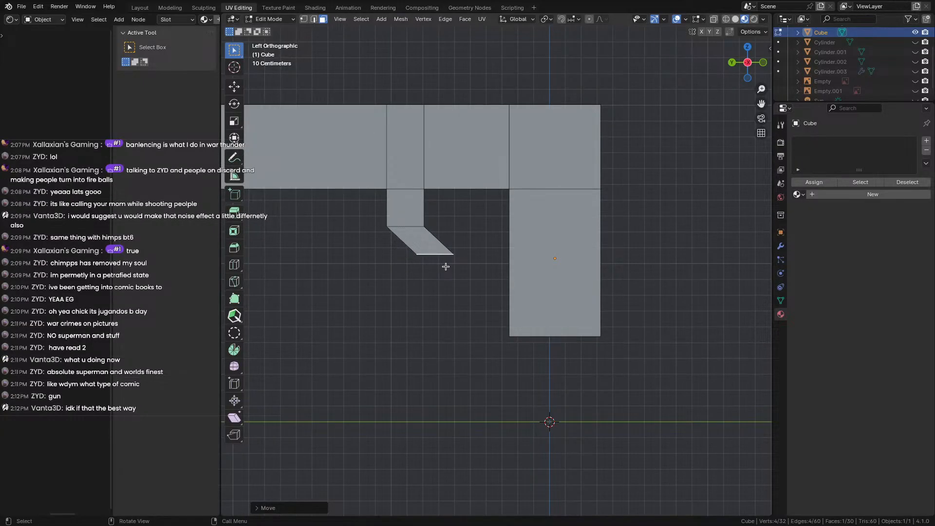
pyautogui.press('r')
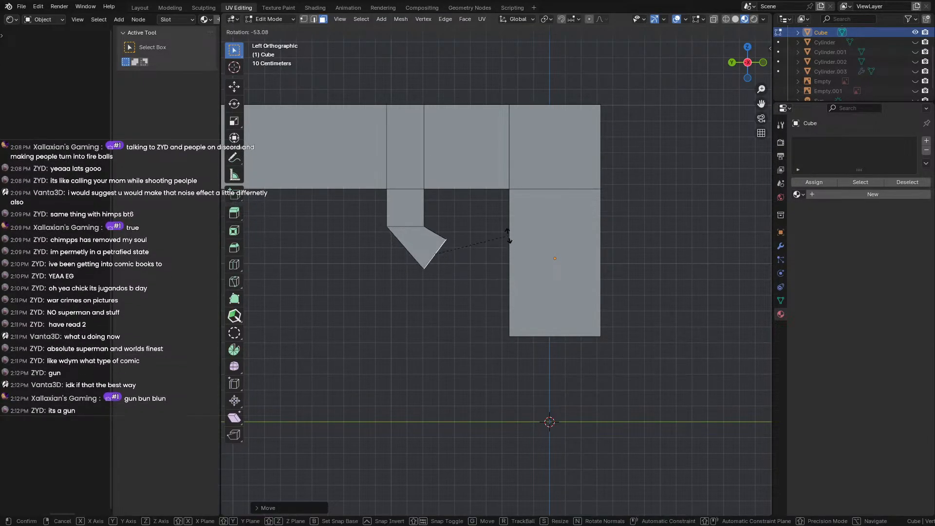
pyautogui.click(487, 228)
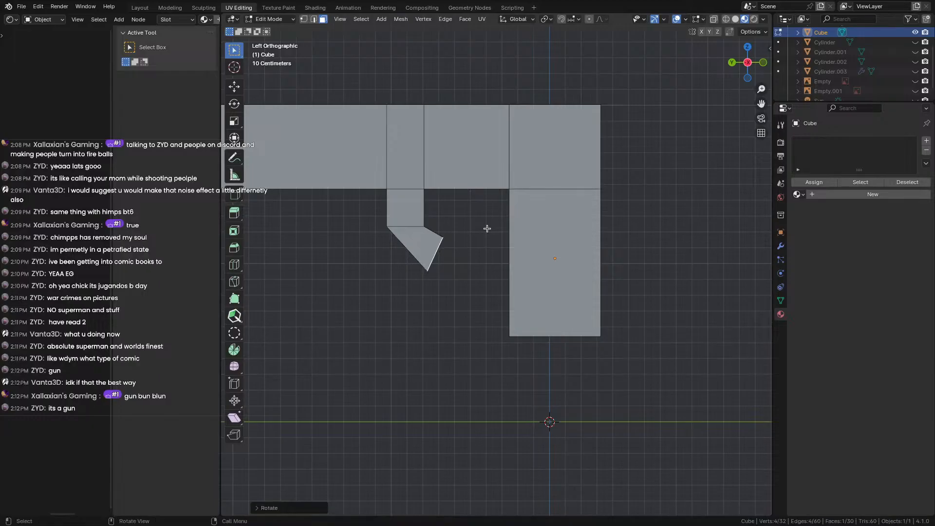
pyautogui.scroll(3, 436, 280)
pyautogui.keyDown('shift'); pyautogui.moveTo(429, 276); pyautogui.dragTo(459, 291, button='middle'); pyautogui.keyUp('shift')
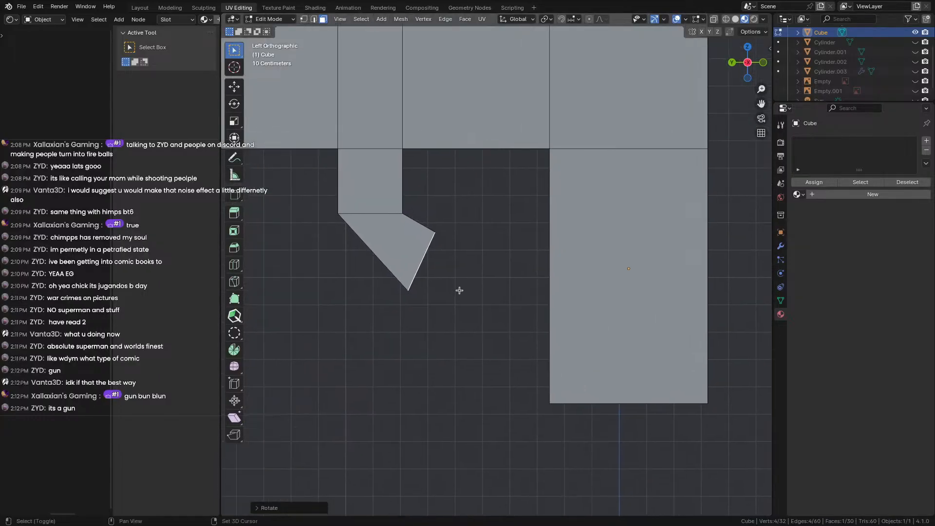
pyautogui.press('g')
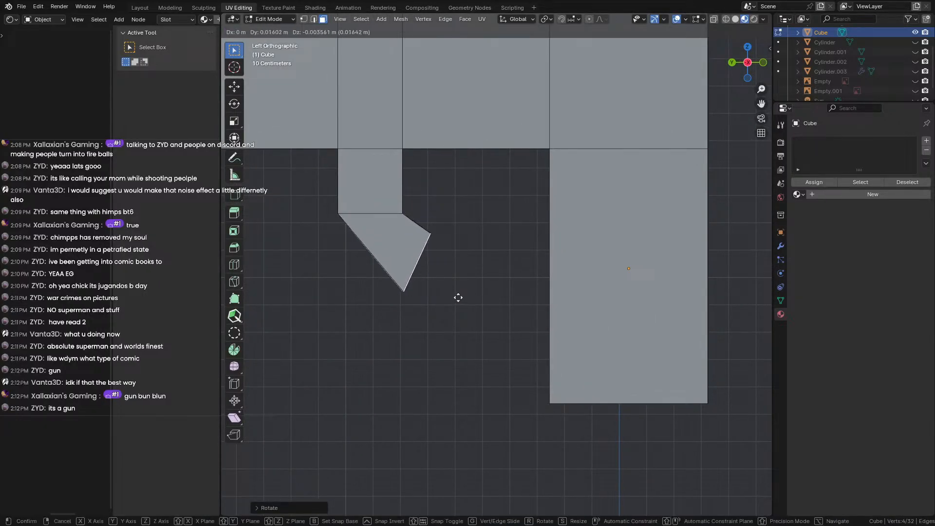
pyautogui.click(459, 297)
# Extrude another section from the slanted face, turn its end upright and extend it to the tall block.
pyautogui.press('e')
pyautogui.click(498, 316)
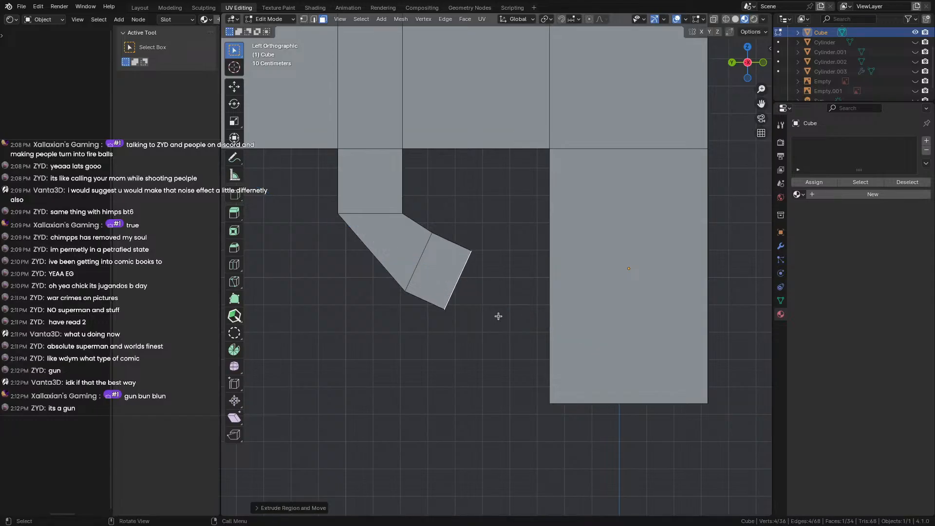
pyautogui.press('g')
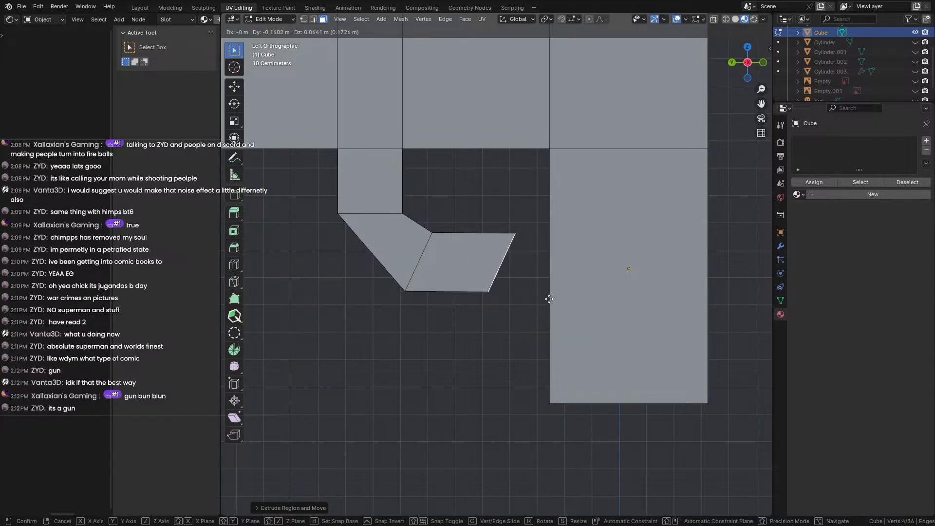
pyautogui.click(549, 300)
pyautogui.press('r')
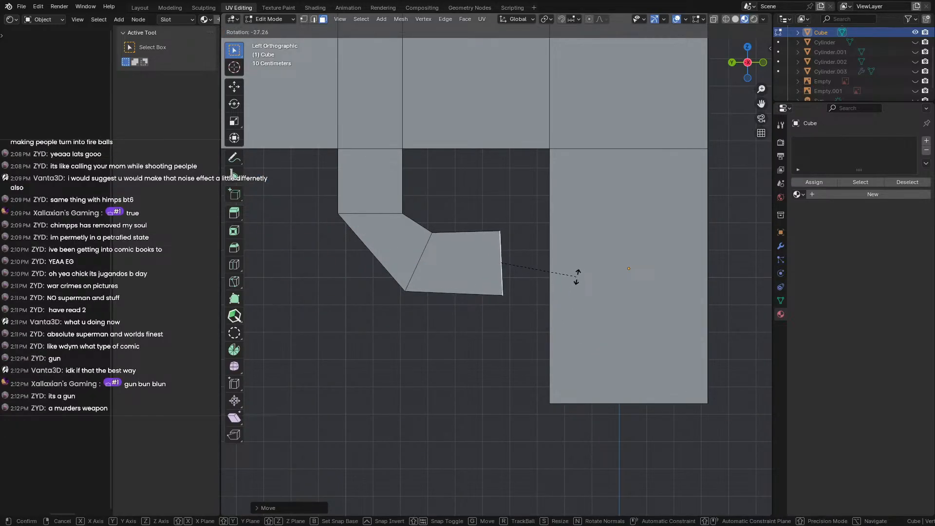
pyautogui.click(578, 281)
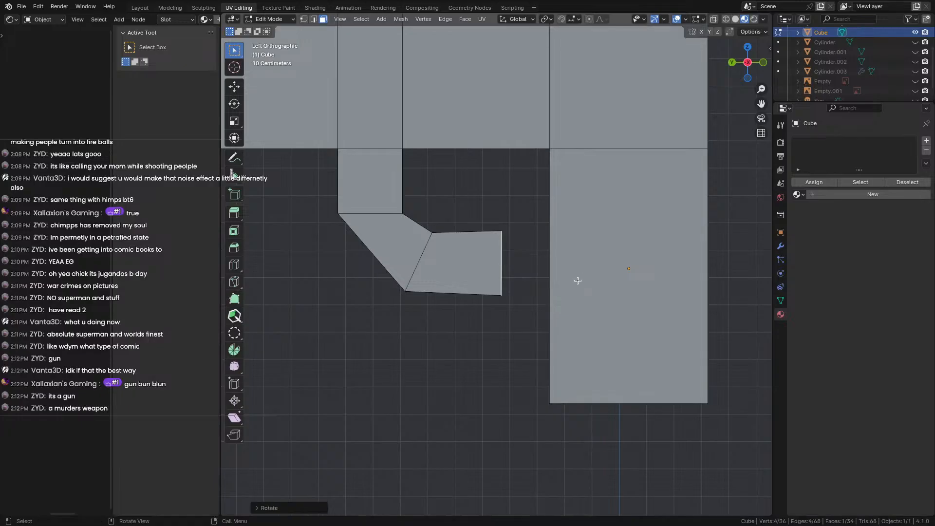
pyautogui.press('e')
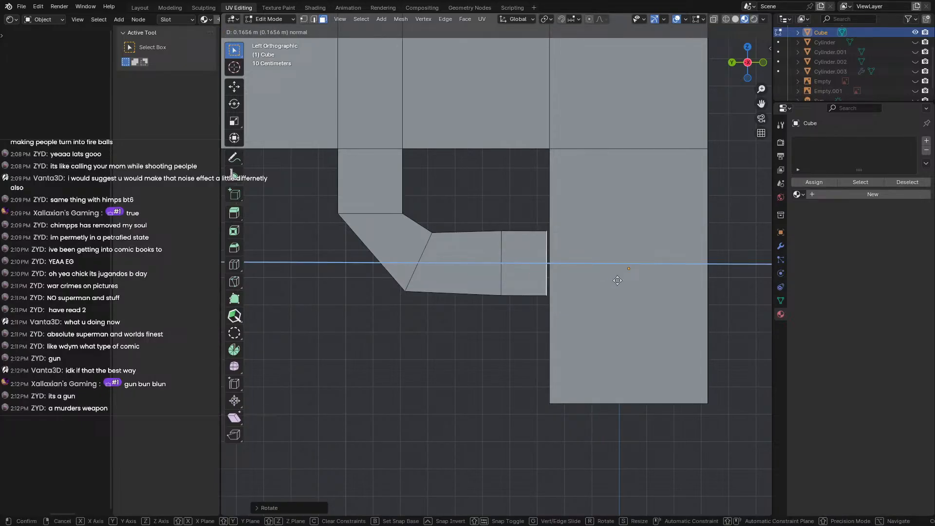
pyautogui.click(618, 281)
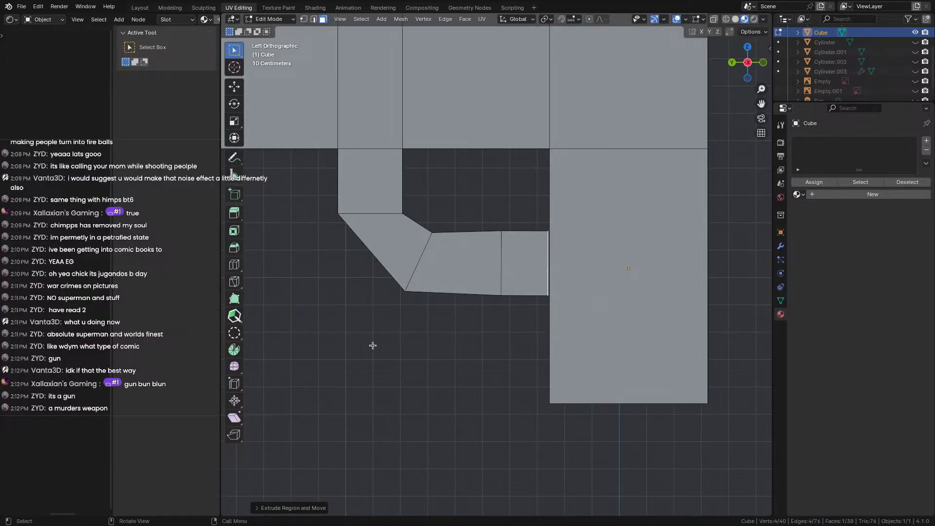
# Add two horizontal loop cuts to the tall block, one near the top and one lower.
pyautogui.keyDown('shift'); pyautogui.moveTo(420, 334); pyautogui.dragTo(378, 328, button='middle'); pyautogui.keyUp('shift')
pyautogui.click(418, 344)
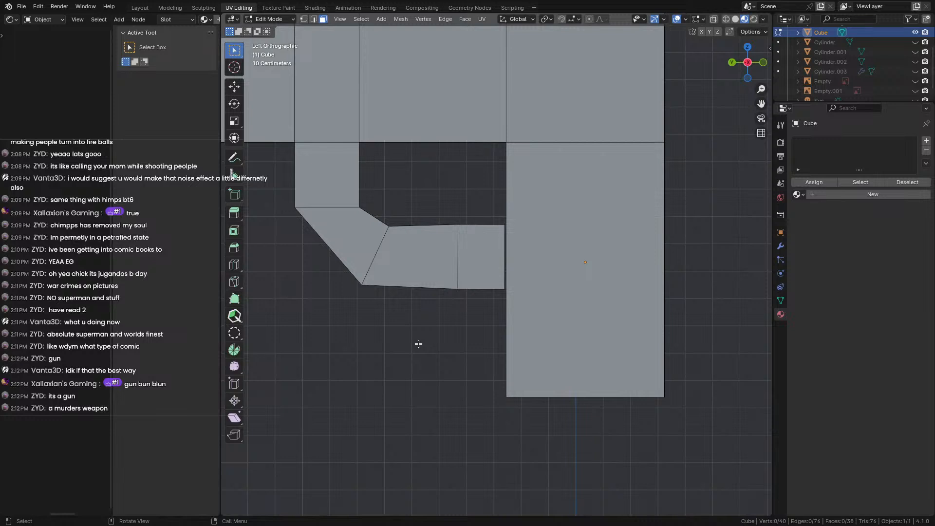
pyautogui.click(554, 282)
pyautogui.hotkey('ctrl', 'r')
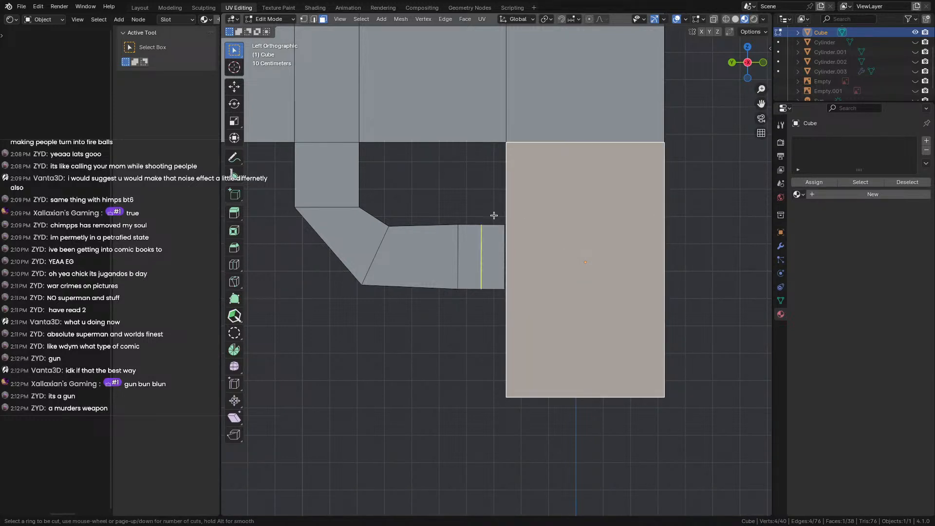
pyautogui.click(521, 232)
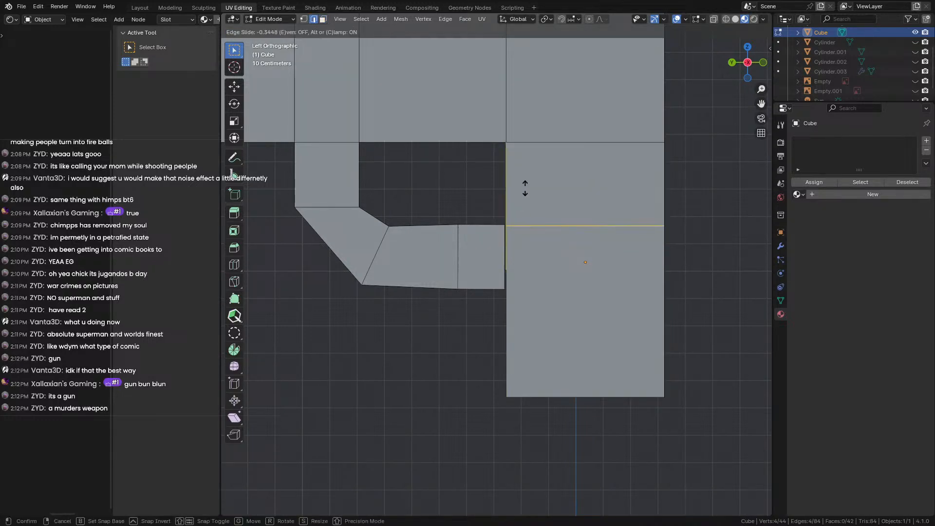
pyautogui.click(524, 194)
pyautogui.click(518, 294)
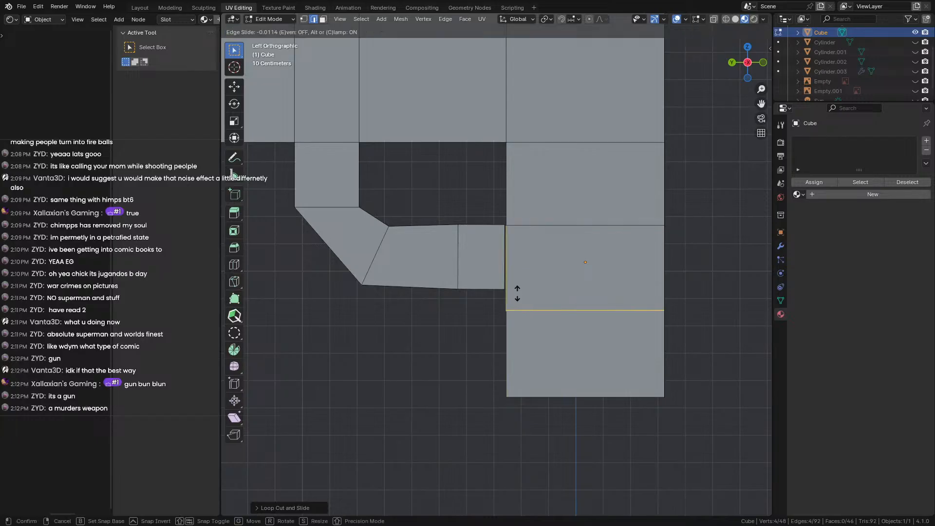
pyautogui.click(511, 284)
pyautogui.click(446, 345)
pyautogui.press('Tab')
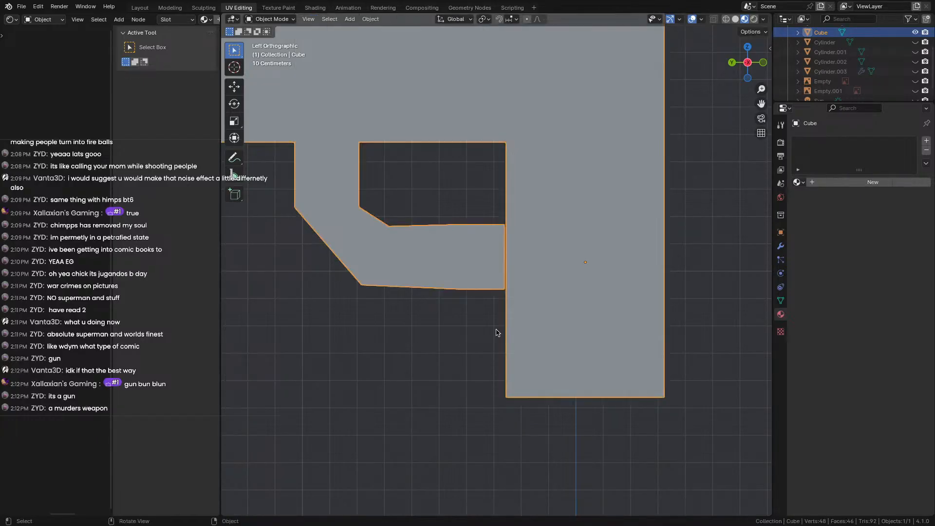
pyautogui.moveTo(496, 330); pyautogui.dragTo(571, 297, button='middle')
pyautogui.scroll(2, 565, 298)
# Orbit around the mesh in Edit Mode to inspect the enclosed opening.
pyautogui.press('Tab')
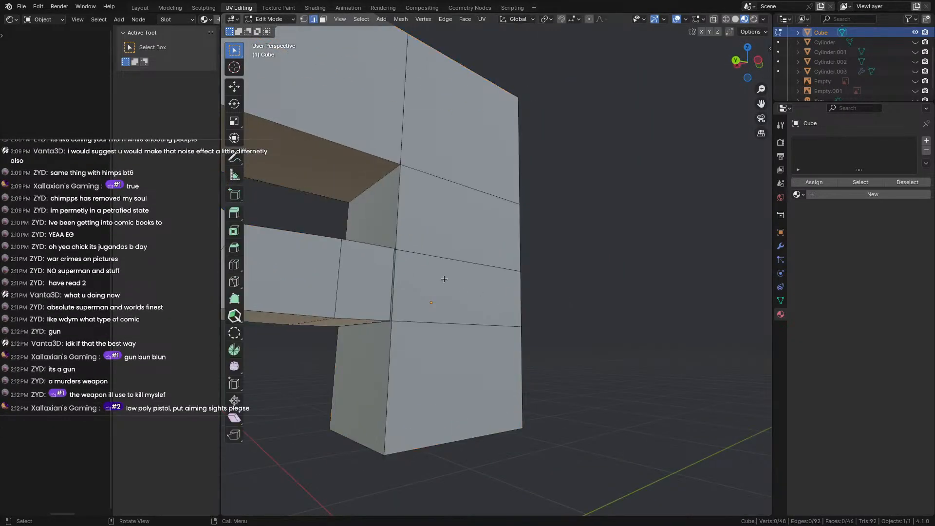
pyautogui.moveTo(503, 257); pyautogui.dragTo(490, 346, button='middle')
pyautogui.scroll(1, 489, 345)
pyautogui.scroll(1, 491, 342)
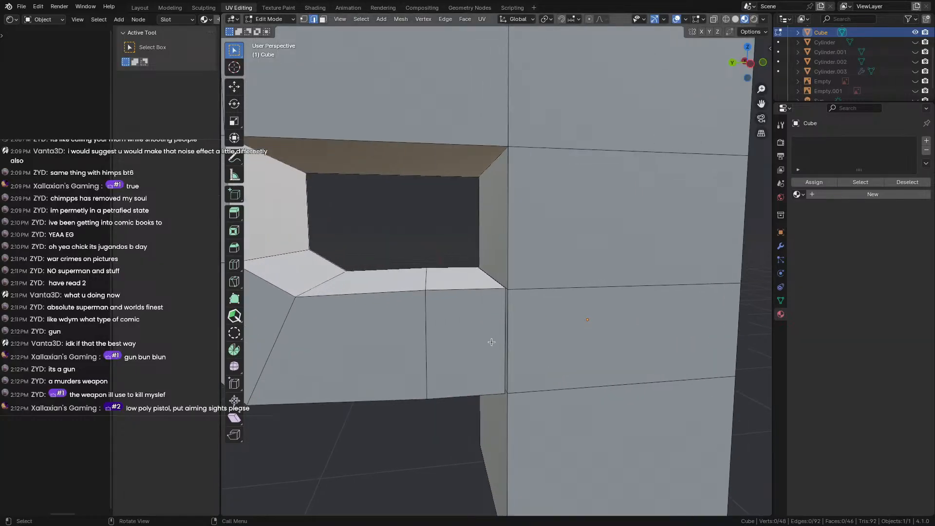
pyautogui.moveTo(457, 307)
pyautogui.mouseDown(button='middle')
pyautogui.moveTo(486, 344)
pyautogui.moveTo(447, 306)
pyautogui.moveTo(456, 309)
pyautogui.mouseUp(button='middle')
pyautogui.keyDown('shift'); pyautogui.moveTo(474, 358); pyautogui.dragTo(560, 402, button='middle'); pyautogui.keyUp('shift')
# In the Layout workspace, enter Edit Mode and select the thin face along the opening's edge.
pyautogui.click(147, 9)
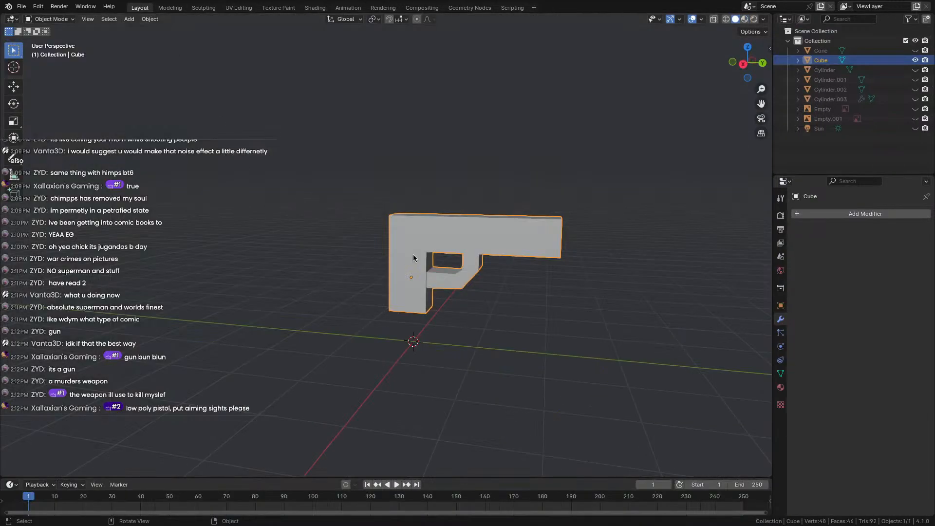
pyautogui.scroll(4, 413, 258)
pyautogui.press('Tab')
pyautogui.moveTo(490, 288); pyautogui.dragTo(463, 297, button='middle')
pyautogui.scroll(-1, 529, 306)
pyautogui.moveTo(585, 310); pyautogui.dragTo(375, 251, button='middle')
pyautogui.scroll(4, 375, 251)
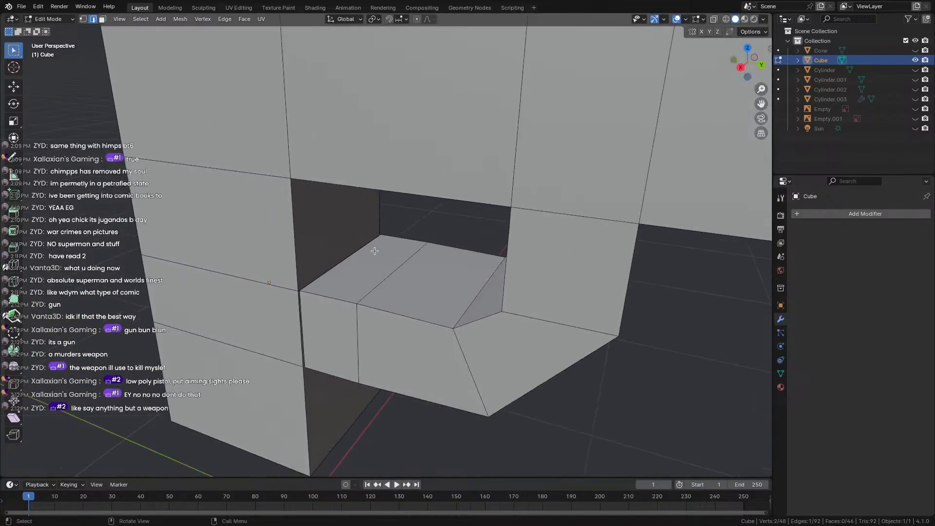
pyautogui.scroll(2, 375, 251)
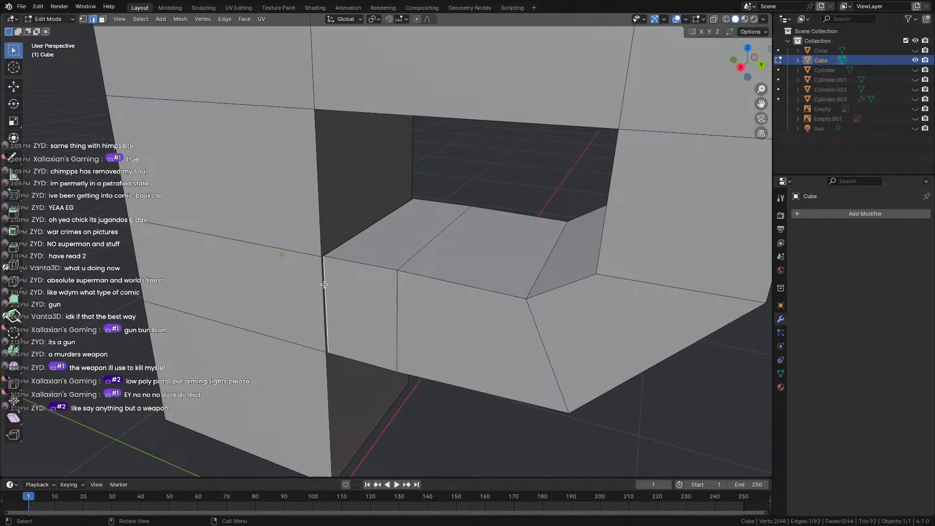
pyautogui.click(322, 279)
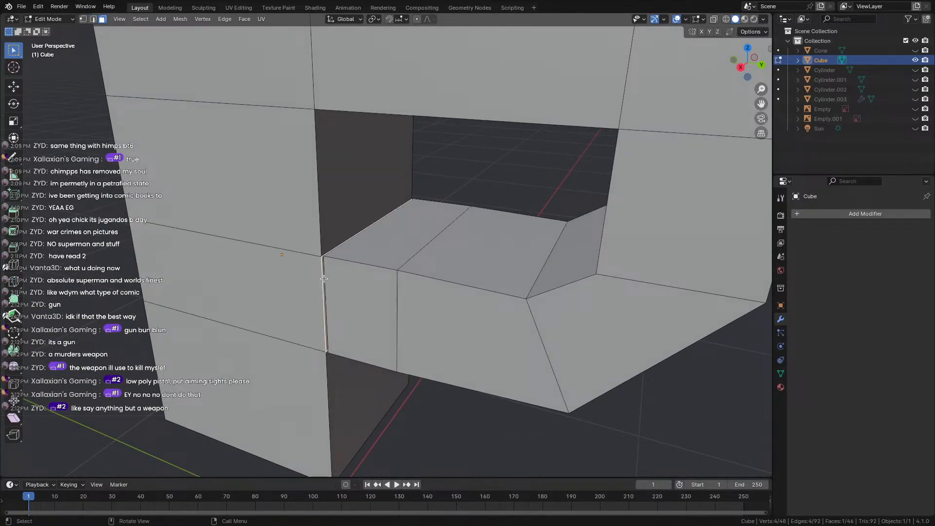
# Delete the selected thin face at the gun mesh's inner corner.
pyautogui.press('x')
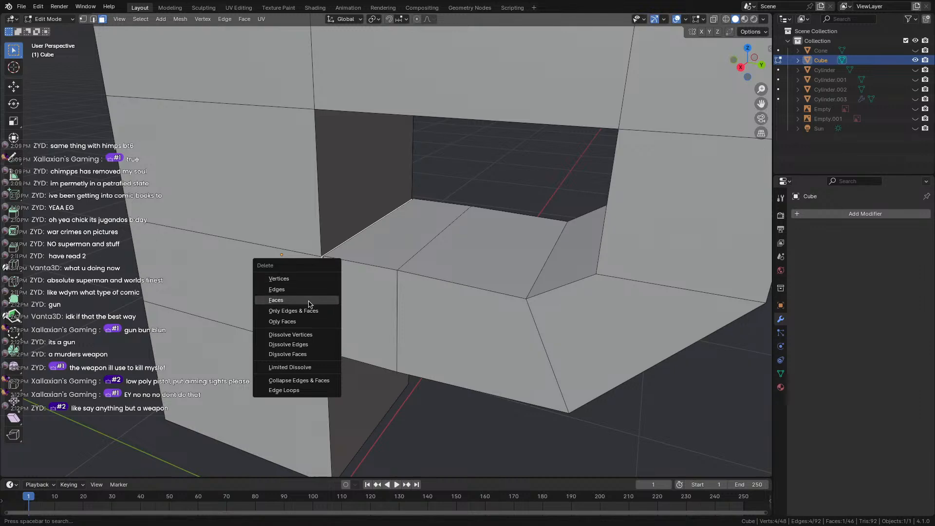
pyautogui.click(311, 300)
pyautogui.scroll(5, 324, 261)
pyautogui.moveTo(289, 275); pyautogui.dragTo(418, 340, button='middle')
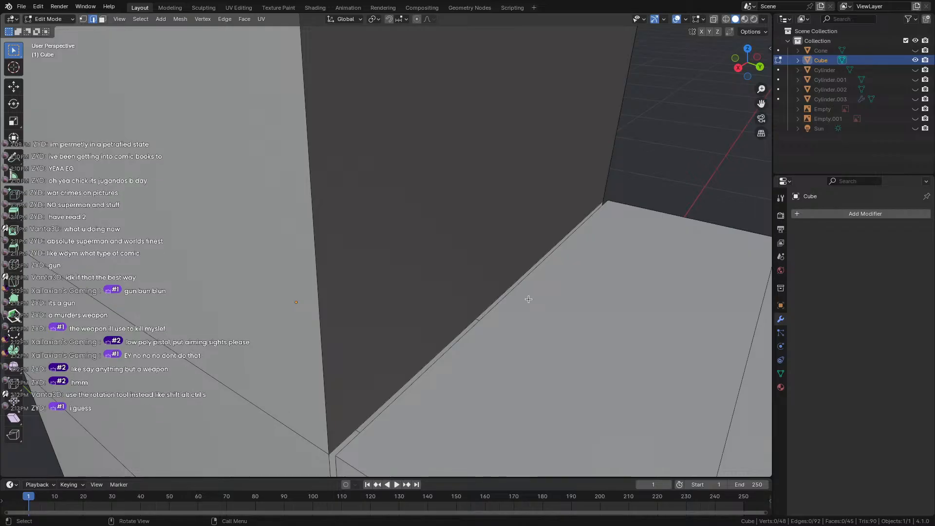
# In Right Orthographic view, move the long diagonal edge flush with the neighbouring faces.
pyautogui.keyDown('shift'); pyautogui.click(500, 292); pyautogui.keyUp('shift')
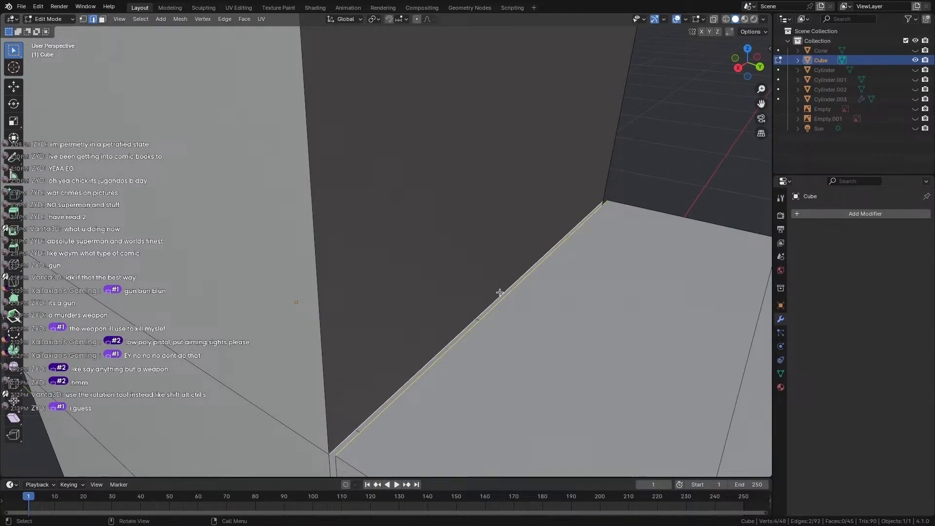
pyautogui.moveTo(479, 295)
pyautogui.mouseDown(button='middle')
pyautogui.moveTo(499, 263)
pyautogui.moveTo(481, 308)
pyautogui.mouseUp(button='middle')
pyautogui.click(740, 68)
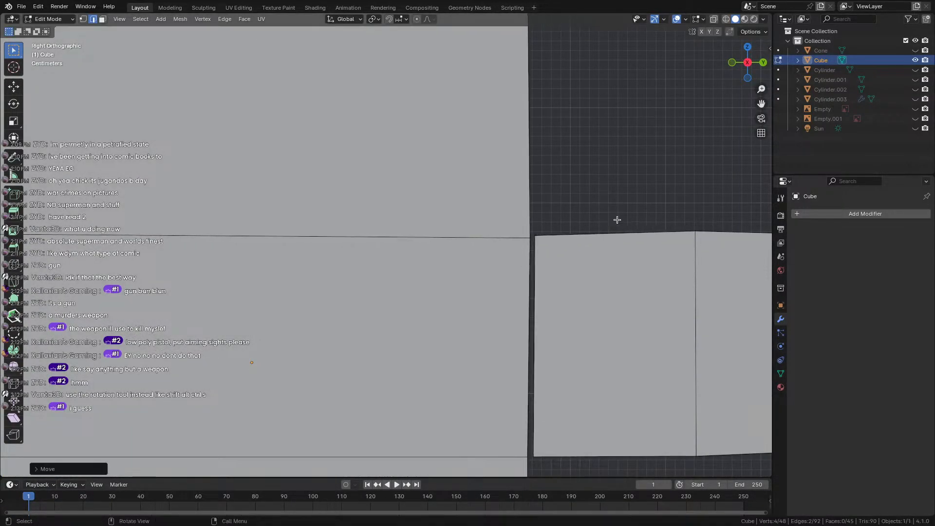
pyautogui.moveTo(536, 111); pyautogui.dragTo(635, 188, button='middle')
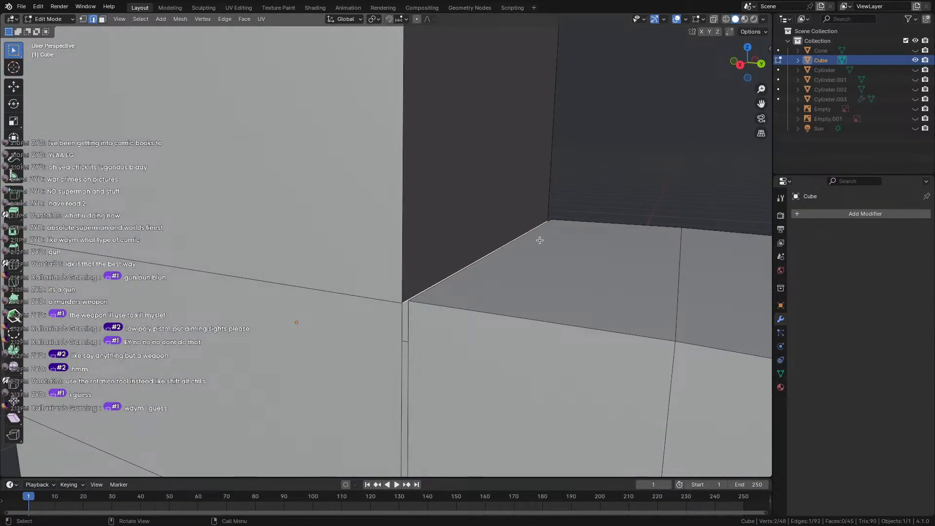
pyautogui.click(740, 64)
pyautogui.keyDown('shift'); pyautogui.moveTo(587, 178); pyautogui.dragTo(497, 165, button='middle'); pyautogui.keyUp('shift')
pyautogui.press('g')
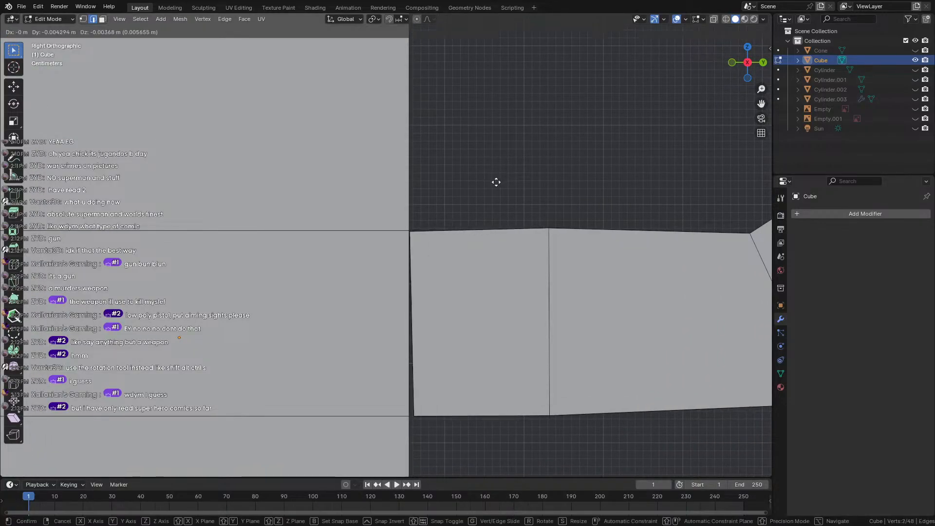
pyautogui.click(496, 180)
# Slide the short corner edge into line in Right view, then select the whole mesh.
pyautogui.moveTo(445, 374); pyautogui.dragTo(448, 310, button='middle')
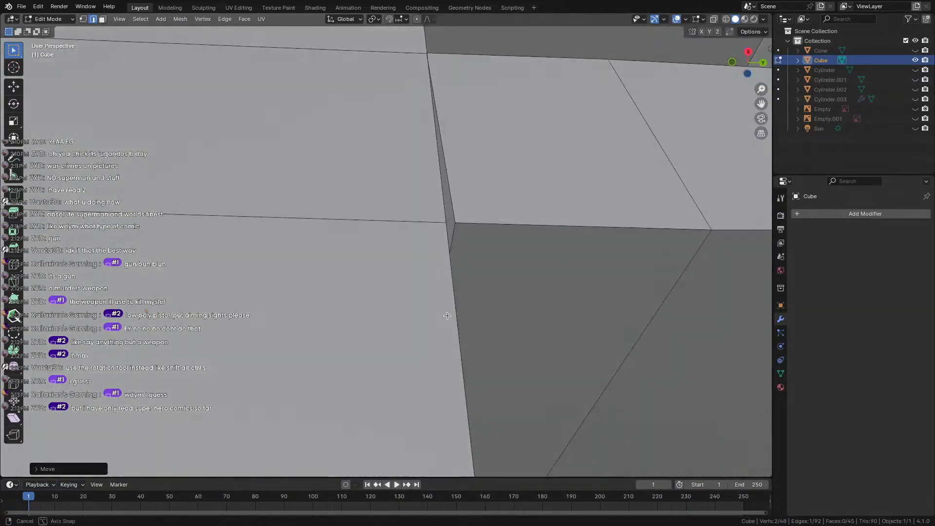
pyautogui.scroll(2, 448, 310)
pyautogui.click(479, 229)
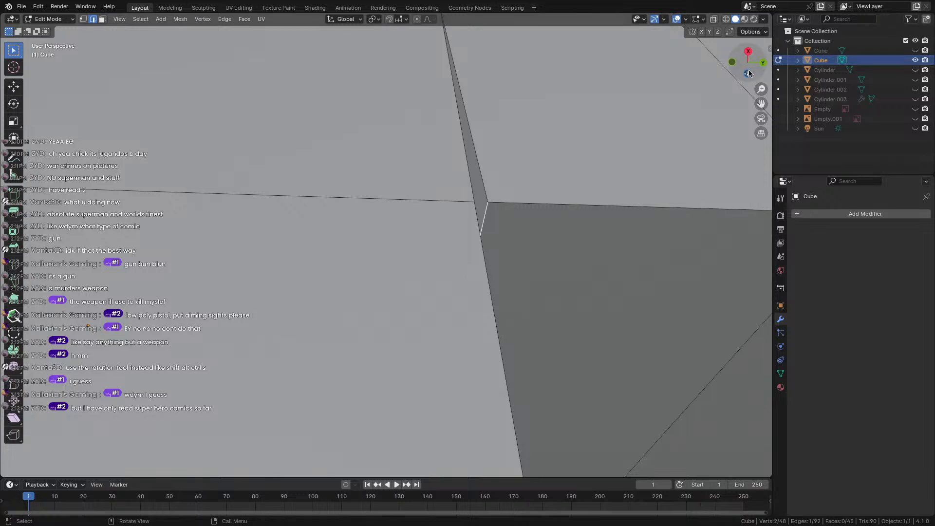
pyautogui.click(749, 50)
pyautogui.press('g')
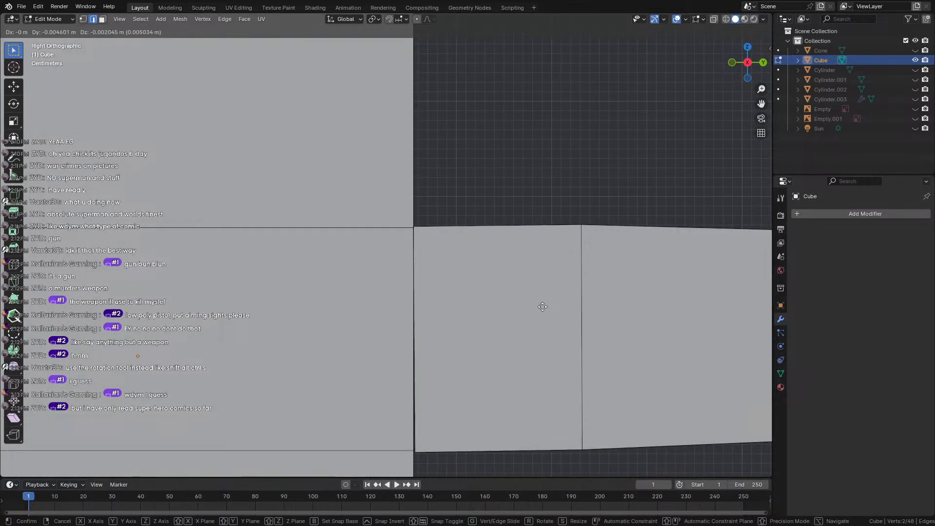
pyautogui.click(542, 307)
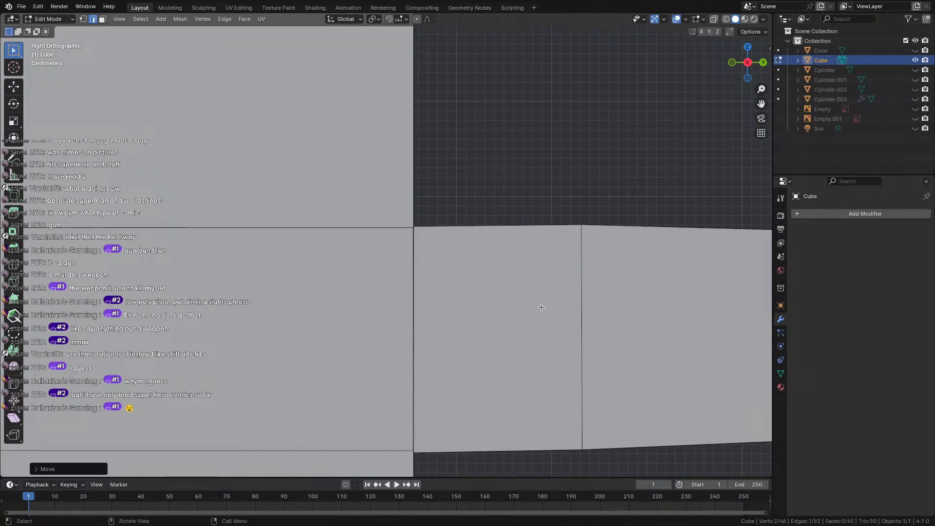
pyautogui.press('a')
pyautogui.scroll(-5, 514, 259)
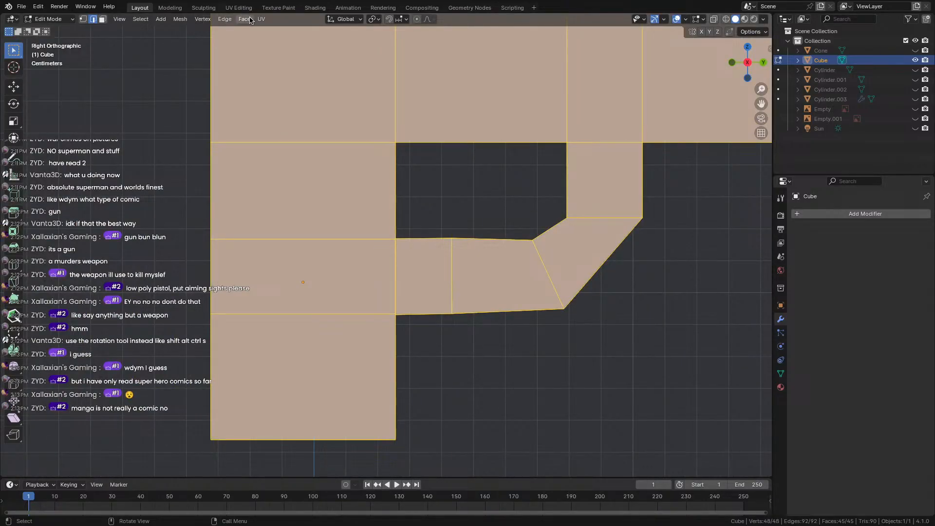
# Merge vertices By Distance with Merge Distance 0.0101 m, removing 4 duplicates.
pyautogui.click(184, 20)
pyautogui.moveTo(203, 19)
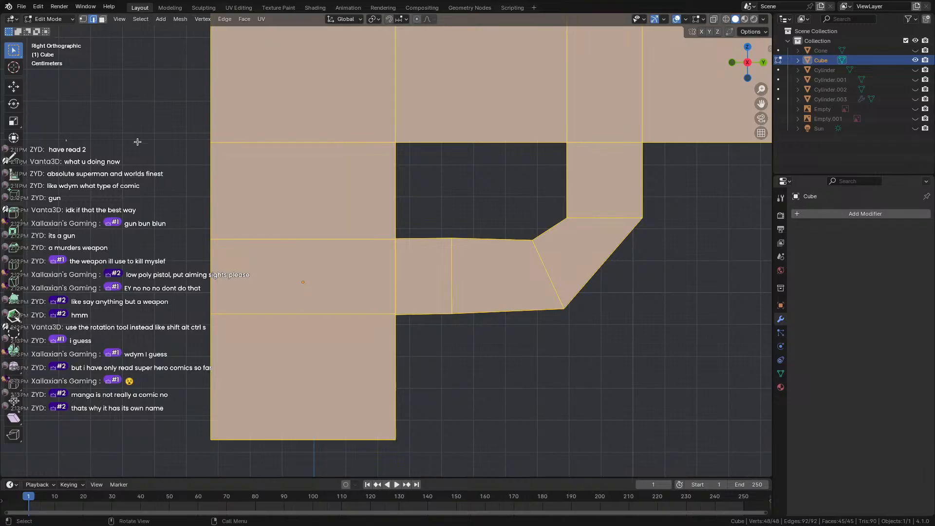
pyautogui.press('m')
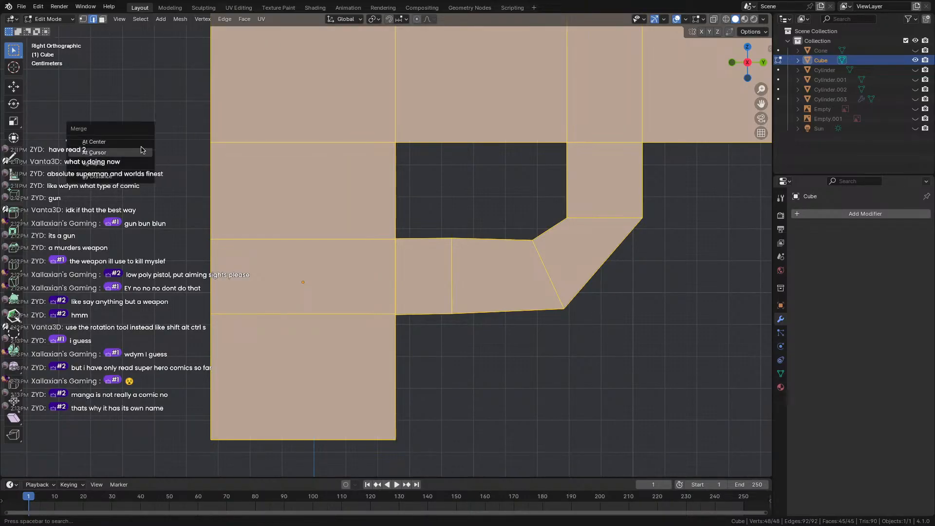
pyautogui.click(126, 174)
pyautogui.click(64, 469)
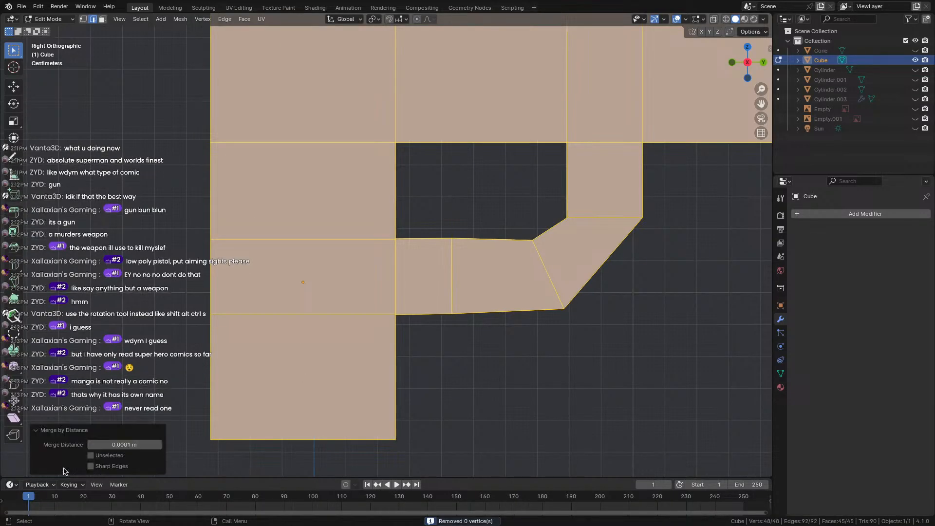
pyautogui.click(159, 445)
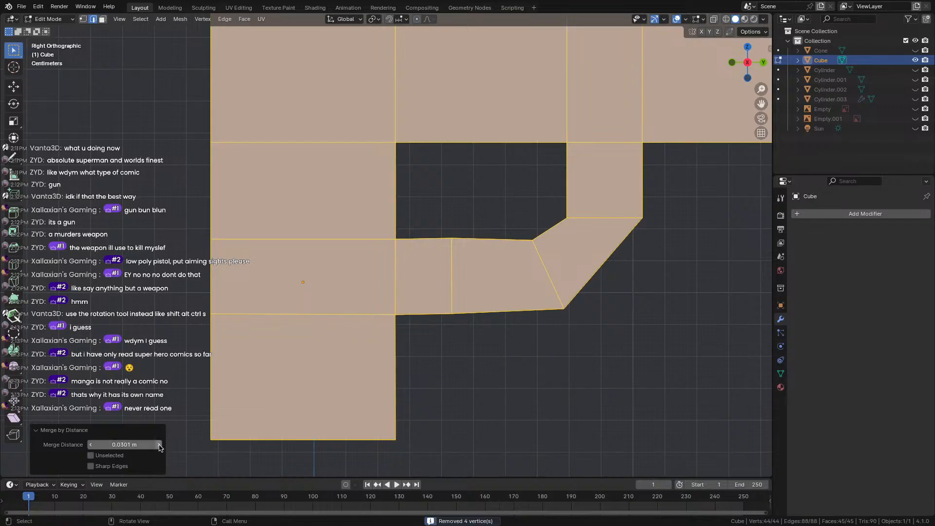
# Return to Object Mode and view the 44-vertex gun from the side.
pyautogui.press('Tab')
pyautogui.moveTo(414, 214); pyautogui.dragTo(609, 271, button='middle')
pyautogui.scroll(-7, 481, 267)
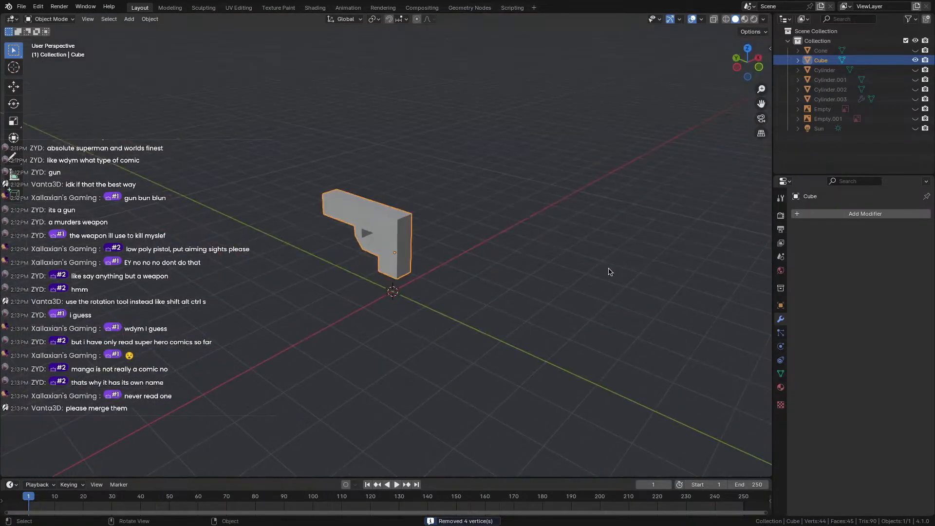
pyautogui.scroll(5, 438, 241)
pyautogui.moveTo(281, 213); pyautogui.dragTo(368, 203, button='middle')
pyautogui.keyDown('shift'); pyautogui.moveTo(368, 203); pyautogui.dragTo(520, 194, button='middle'); pyautogui.keyUp('shift')
pyautogui.scroll(4, 521, 190)
pyautogui.scroll(-3, 435, 135)
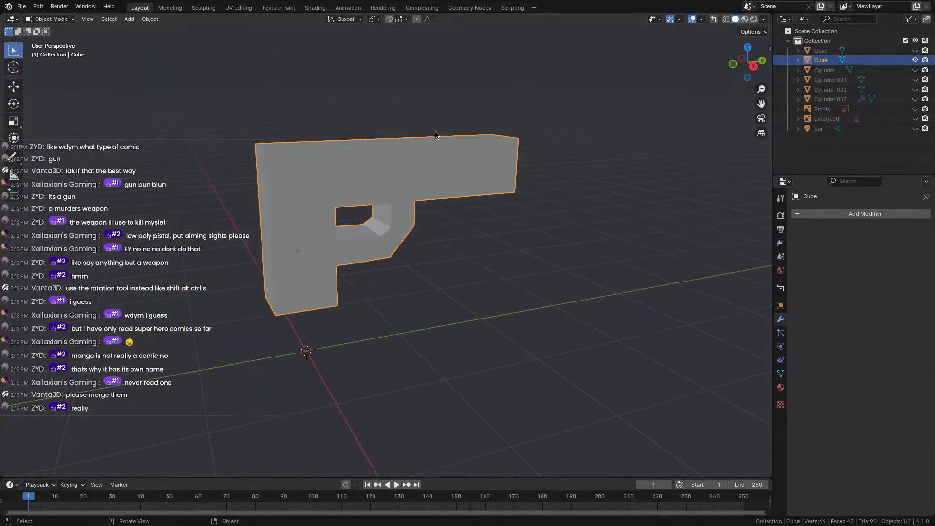
pyautogui.moveTo(417, 121); pyautogui.dragTo(357, 81, button='middle')
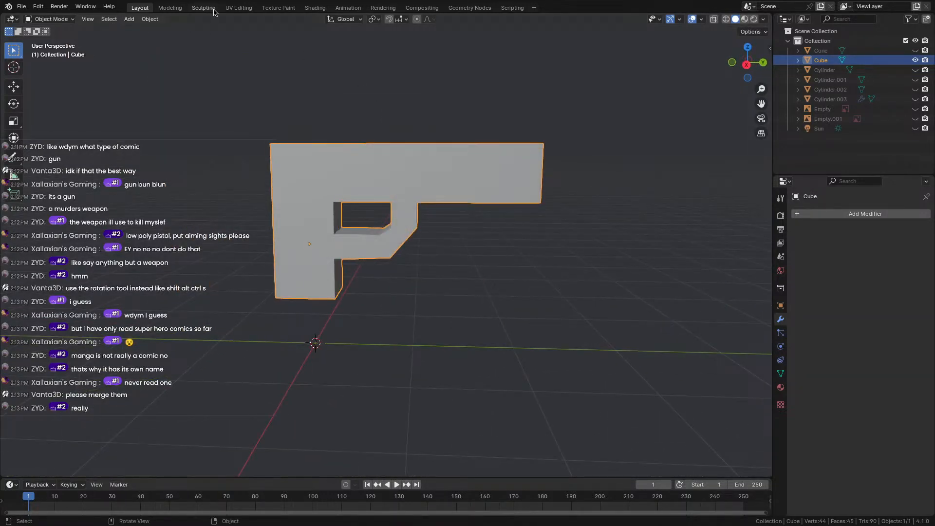
# Select all of the gun mesh in UV Editing, apply Smart UV Project, then go to Texture Paint.
pyautogui.click(239, 7)
pyautogui.press('a')
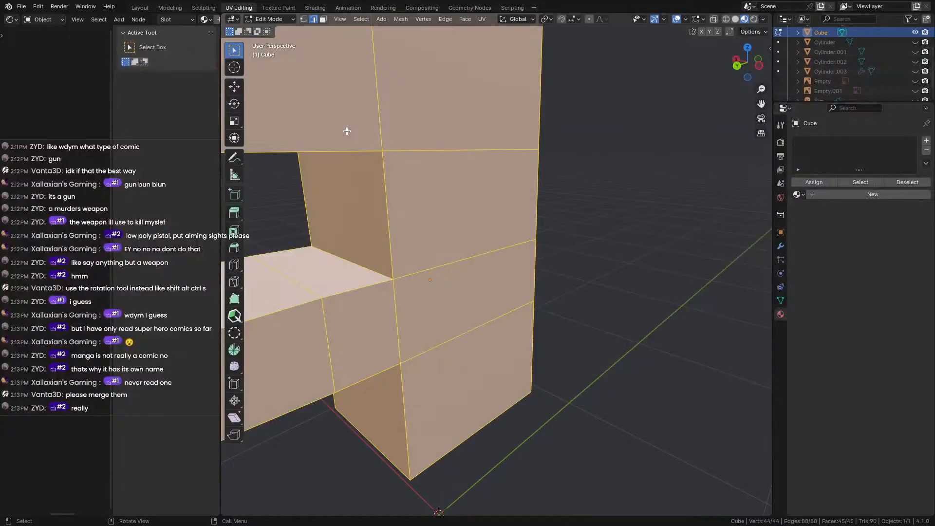
pyautogui.press('u')
pyautogui.click(347, 130)
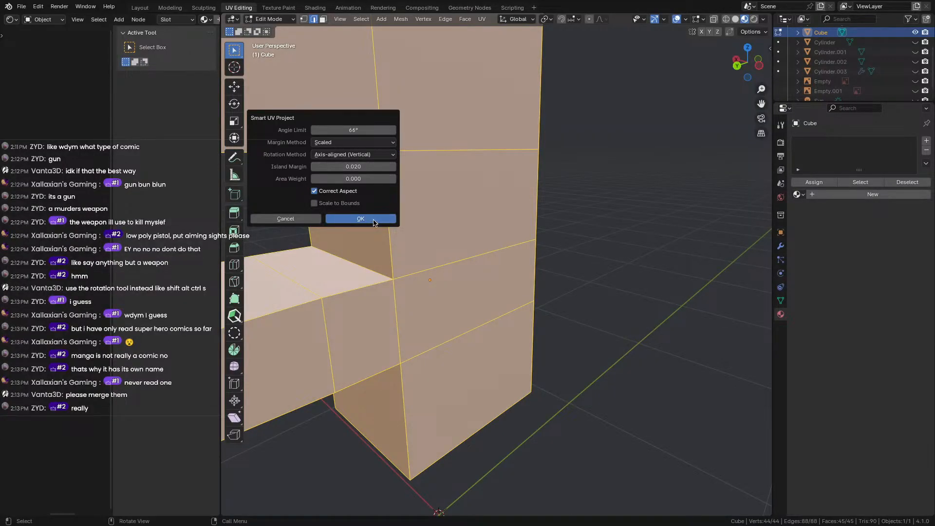
pyautogui.click(375, 222)
pyautogui.scroll(-3, 373, 225)
pyautogui.moveTo(372, 224); pyautogui.dragTo(313, 198, button='middle')
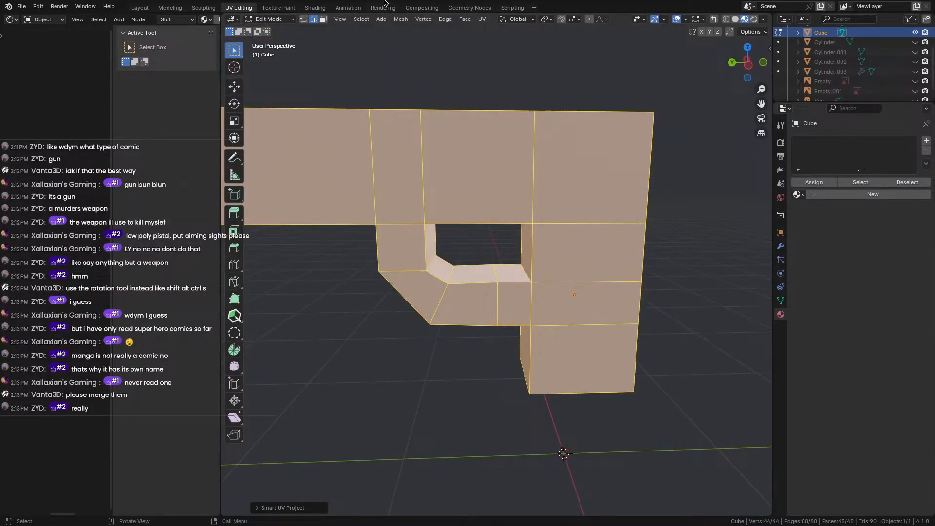
pyautogui.click(292, 8)
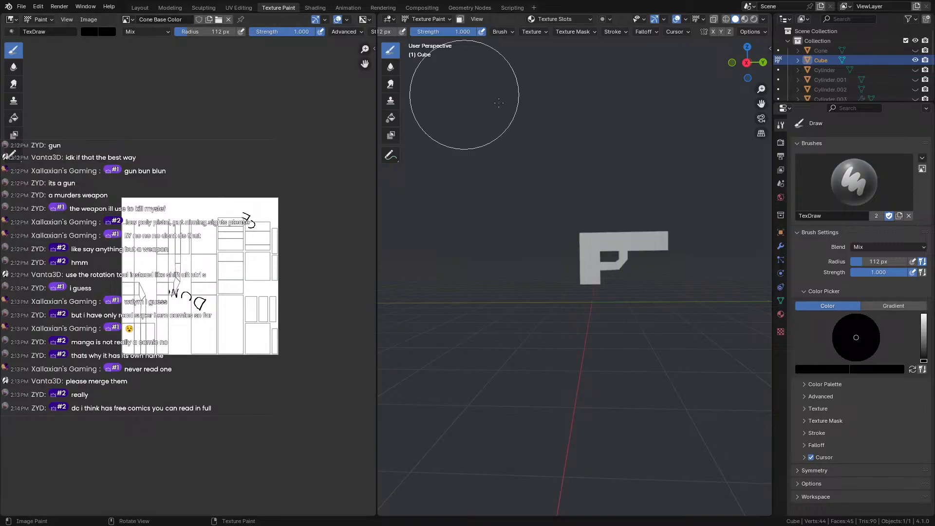
# Add a 1024 px Base Color paint slot named 'gn basecolor' from Texture Slots.
pyautogui.click(560, 19)
pyautogui.click(602, 56)
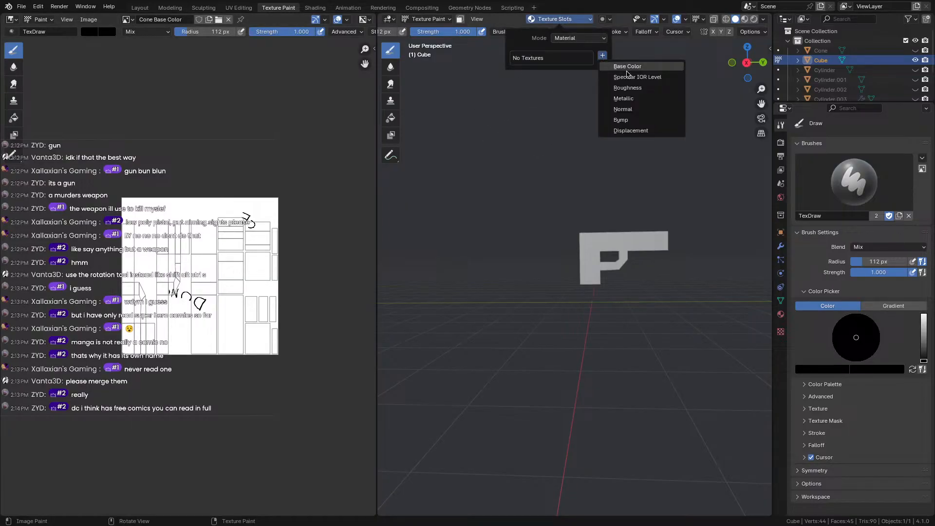
pyautogui.click(633, 66)
pyautogui.click(656, 65)
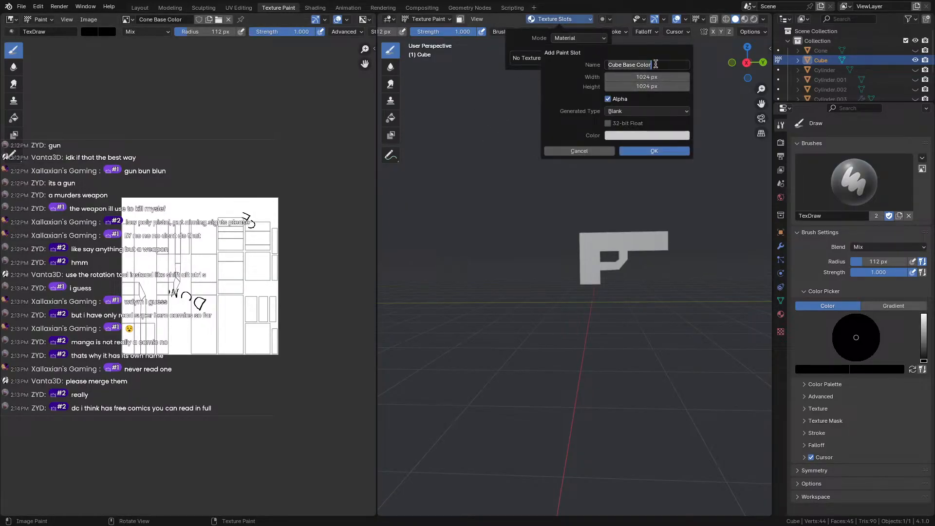
pyautogui.press('BackSpace')
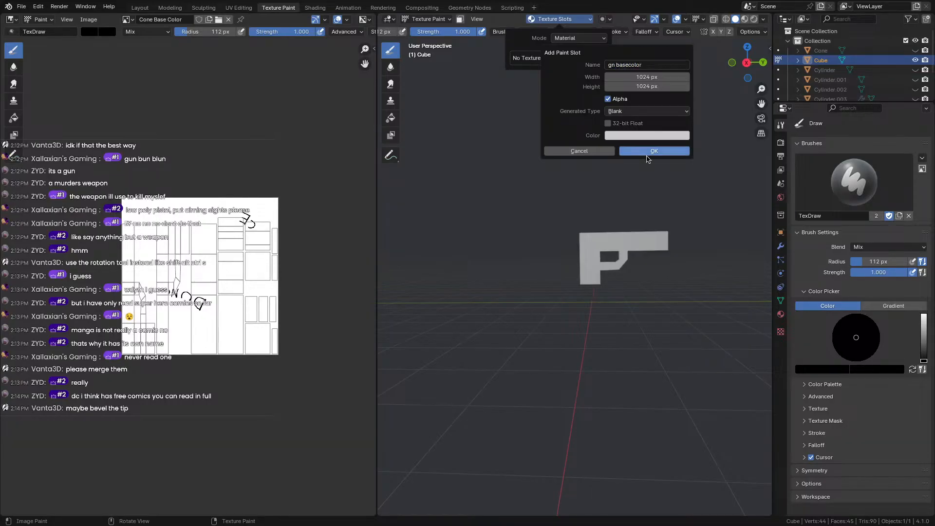
pyautogui.click(677, 152)
pyautogui.scroll(5, 661, 225)
# Paint the gun's texture dark grey with a 295 px brush.
pyautogui.keyDown('shift'); pyautogui.moveTo(662, 225); pyautogui.dragTo(314, 222, button='middle'); pyautogui.keyUp('shift')
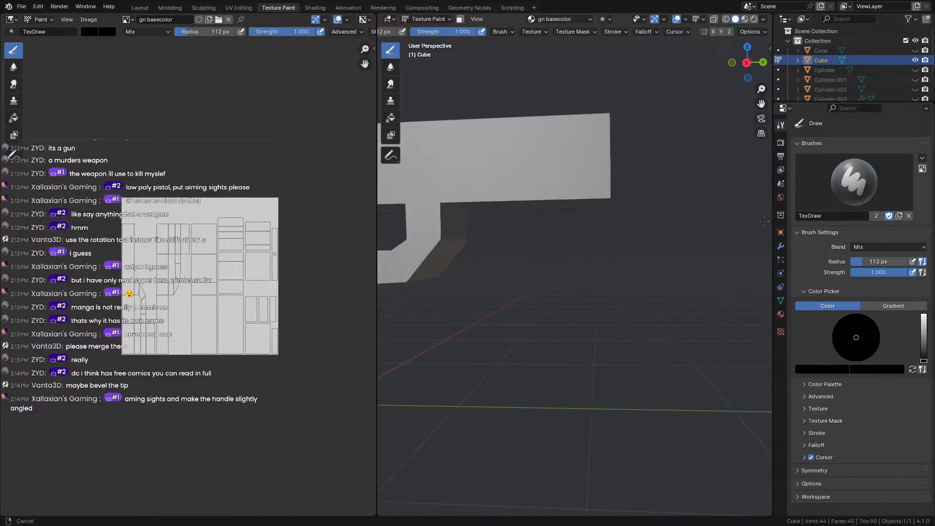
pyautogui.scroll(-4, 546, 222)
pyautogui.moveTo(545, 222)
pyautogui.mouseDown(button='middle')
pyautogui.moveTo(431, 234)
pyautogui.moveTo(547, 234)
pyautogui.mouseUp(button='middle')
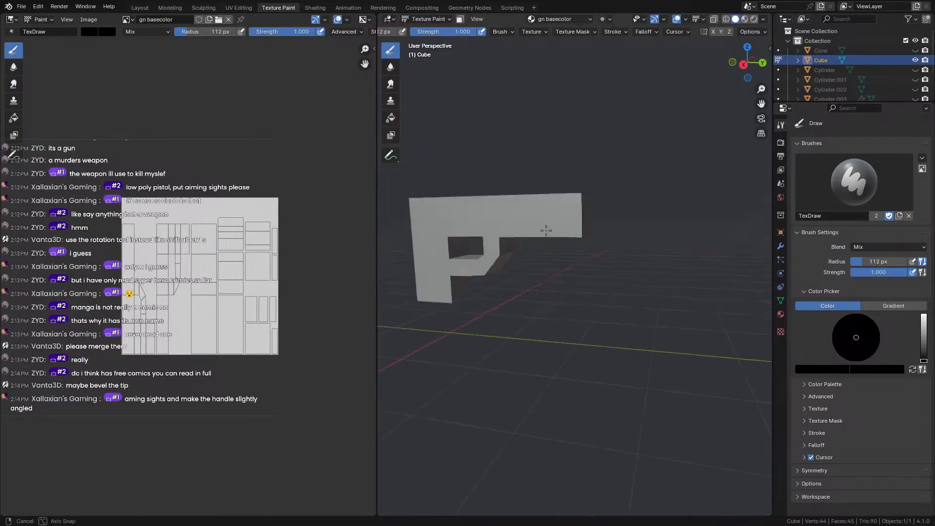
pyautogui.scroll(3, 555, 230)
pyautogui.scroll(-5, 553, 220)
pyautogui.scroll(2, 501, 212)
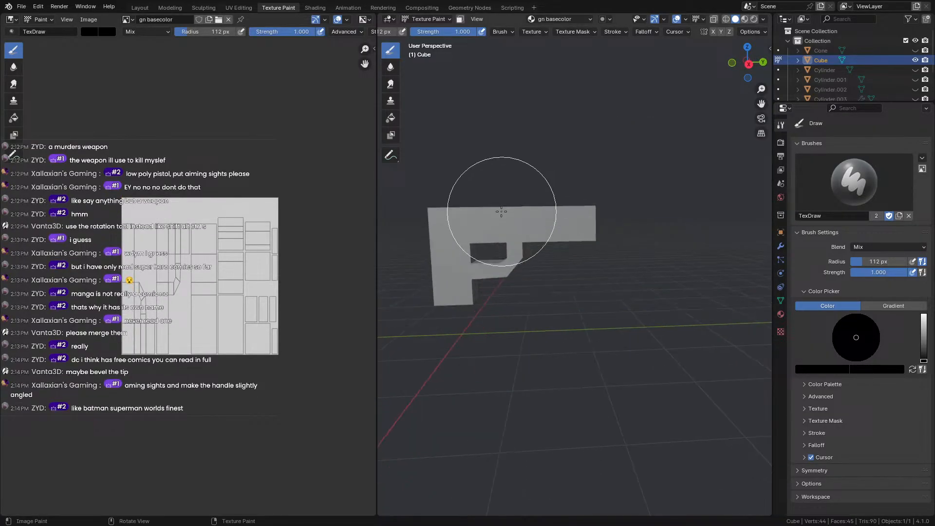
pyautogui.click(89, 33)
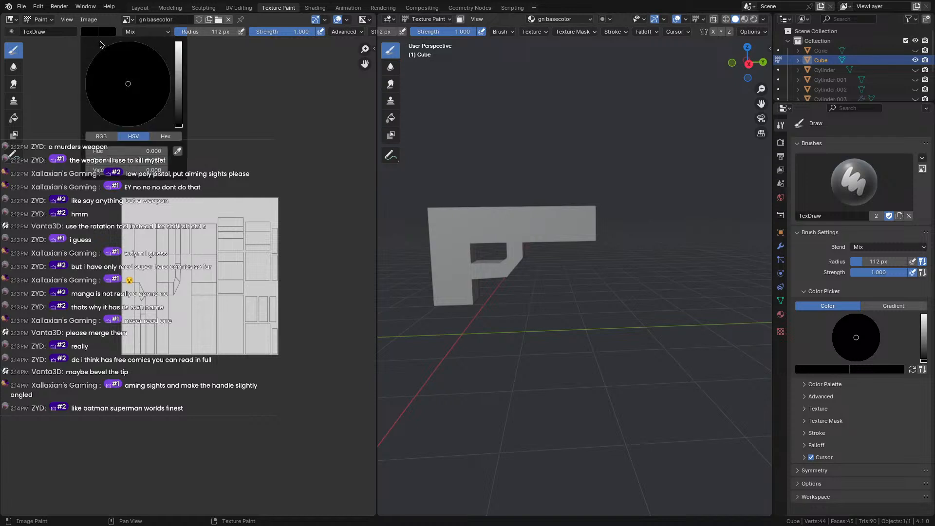
pyautogui.moveTo(179, 73); pyautogui.dragTo(179, 105)
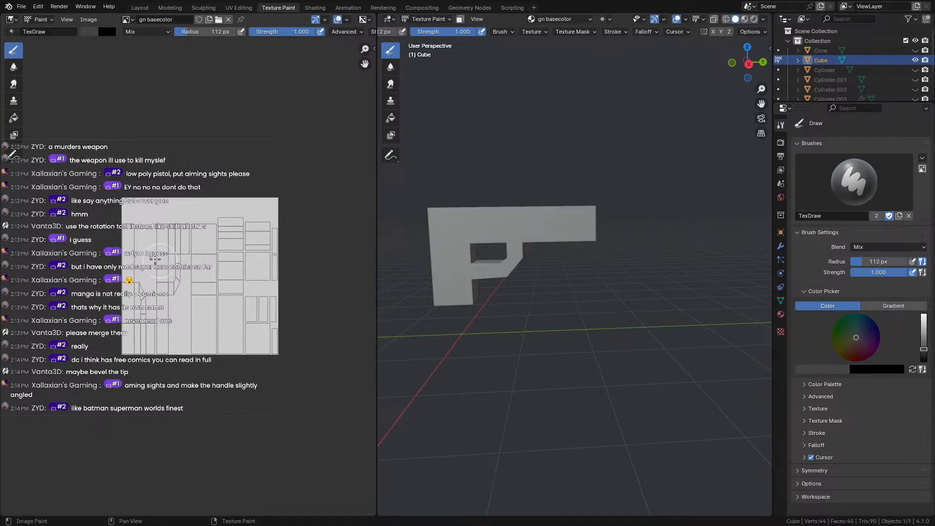
pyautogui.press('f')
pyautogui.click(132, 279)
pyautogui.moveTo(219, 309)
pyautogui.mouseDown()
pyautogui.moveTo(245, 325)
pyautogui.moveTo(271, 323)
pyautogui.moveTo(219, 222)
pyautogui.moveTo(92, 207)
pyautogui.moveTo(147, 208)
pyautogui.mouseUp()
# With a light grey 116 px brush, paint the gun's tip, right end, upper surface and underside tip.
pyautogui.moveTo(547, 156)
pyautogui.mouseDown(button='middle')
pyautogui.moveTo(557, 156)
pyautogui.moveTo(428, 202)
pyautogui.moveTo(546, 175)
pyautogui.mouseUp(button='middle')
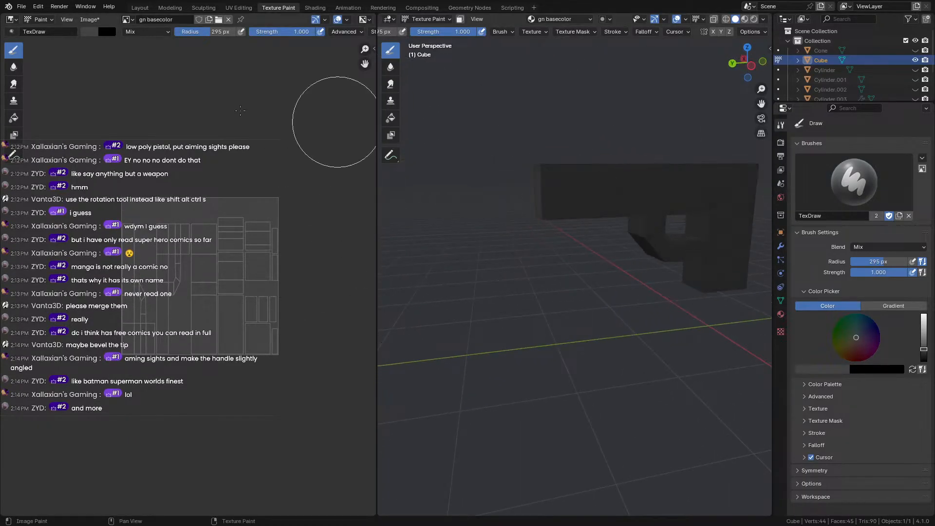
pyautogui.click(105, 32)
pyautogui.moveTo(181, 96); pyautogui.dragTo(180, 62)
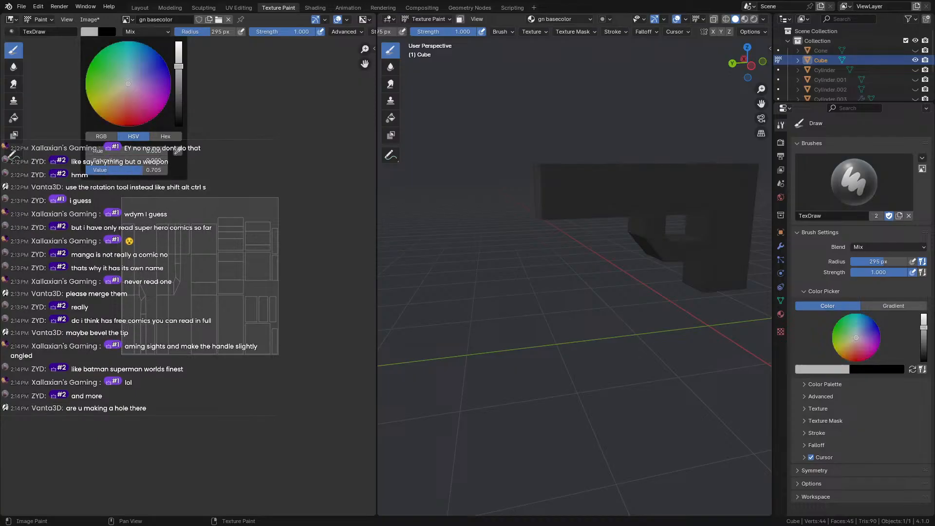
pyautogui.press('f')
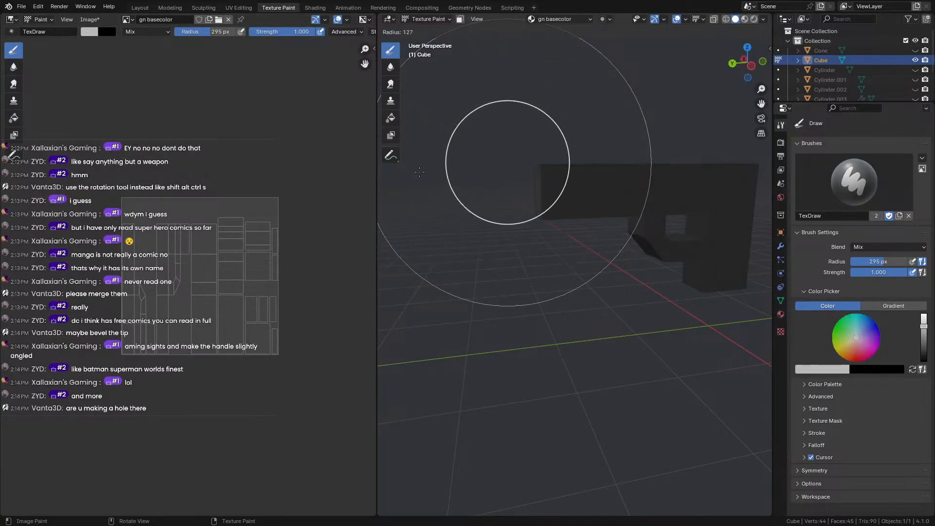
pyautogui.click(411, 171)
pyautogui.moveTo(520, 133)
pyautogui.mouseDown()
pyautogui.moveTo(524, 277)
pyautogui.moveTo(552, 101)
pyautogui.mouseUp()
pyautogui.moveTo(551, 101); pyautogui.dragTo(303, 121, button='middle')
pyautogui.scroll(-3, 528, 136)
pyautogui.moveTo(572, 167)
pyautogui.mouseDown()
pyautogui.moveTo(605, 343)
pyautogui.moveTo(612, 248)
pyautogui.mouseUp()
pyautogui.moveTo(615, 230); pyautogui.dragTo(623, 334, button='middle')
pyautogui.moveTo(570, 280); pyautogui.dragTo(578, 239)
pyautogui.moveTo(587, 242); pyautogui.dragTo(460, 48, button='middle')
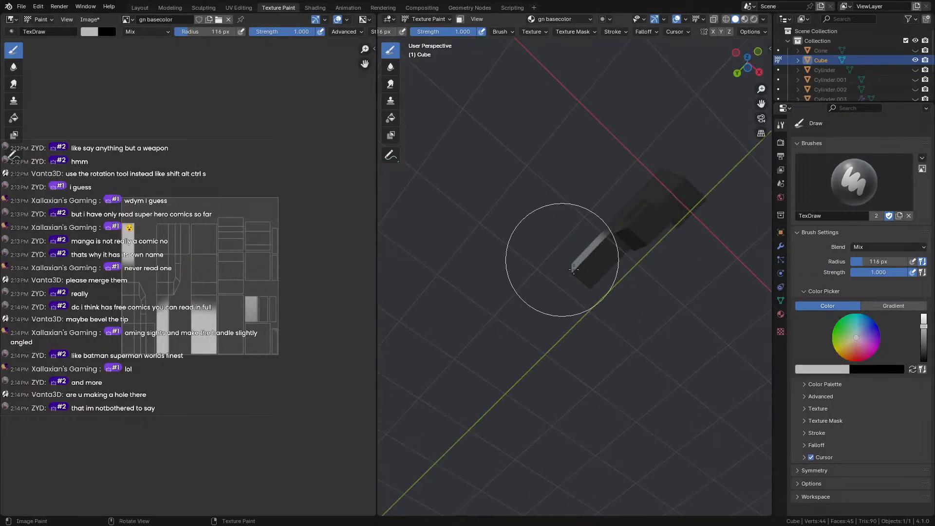
pyautogui.moveTo(564, 259)
pyautogui.mouseDown()
pyautogui.moveTo(602, 298)
pyautogui.moveTo(555, 252)
pyautogui.mouseUp()
# Orbit and zoom around the gun to check the painted texture from several angles.
pyautogui.moveTo(451, 200); pyautogui.dragTo(750, 294, button='middle')
pyautogui.moveTo(611, 228); pyautogui.dragTo(555, 201, button='middle')
pyautogui.moveTo(558, 142); pyautogui.dragTo(643, 164, button='middle')
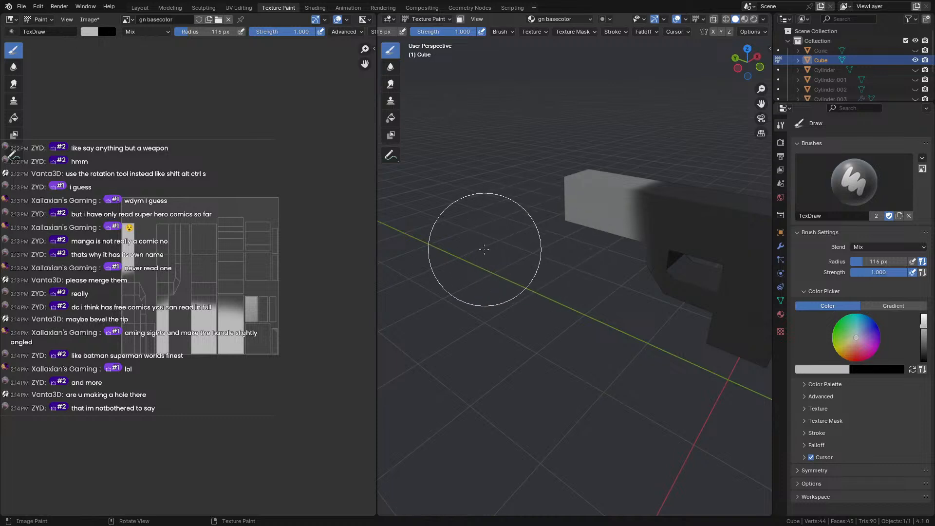
pyautogui.moveTo(472, 209)
pyautogui.mouseDown(button='middle')
pyautogui.moveTo(561, 228)
pyautogui.moveTo(781, 213)
pyautogui.mouseUp(button='middle')
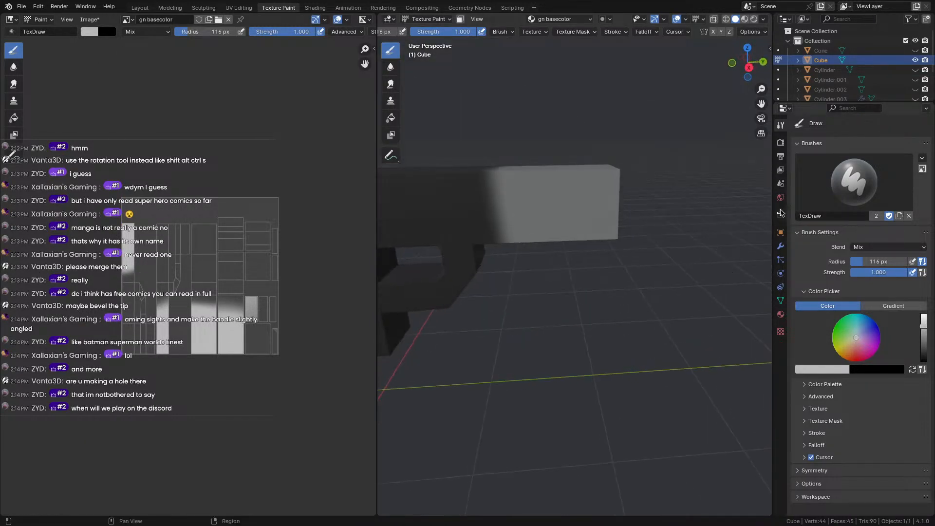
pyautogui.moveTo(511, 198)
pyautogui.mouseDown(button='middle')
pyautogui.moveTo(578, 112)
pyautogui.moveTo(702, 127)
pyautogui.moveTo(423, 138)
pyautogui.moveTo(764, 181)
pyautogui.moveTo(743, 146)
pyautogui.moveTo(726, 141)
pyautogui.mouseUp(button='middle')
pyautogui.moveTo(558, 163); pyautogui.dragTo(398, 180, button='middle')
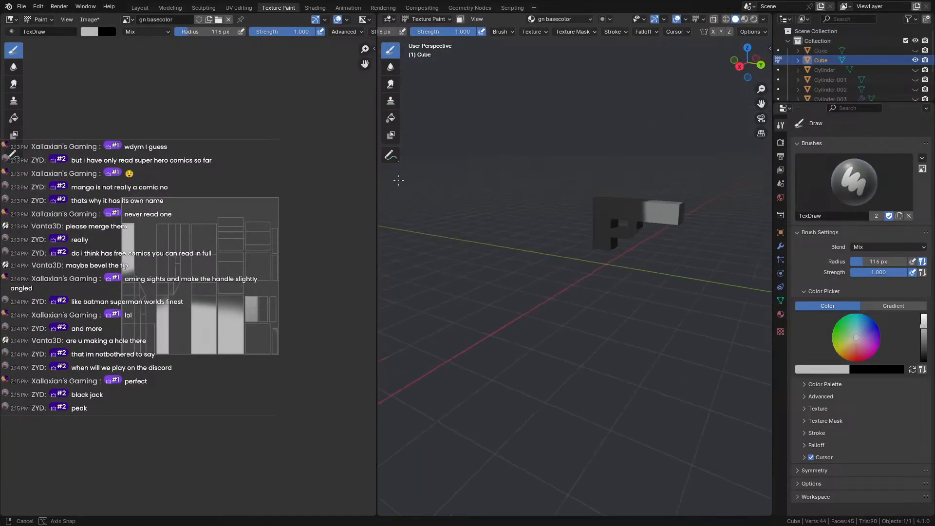
pyautogui.moveTo(639, 176)
pyautogui.keyDown('shift'); pyautogui.mouseDown(button='middle')
pyautogui.moveTo(240, 174)
pyautogui.moveTo(565, 195)
pyautogui.moveTo(511, 213)
pyautogui.moveTo(509, 228)
pyautogui.moveTo(481, 228)
pyautogui.moveTo(570, 205)
pyautogui.moveTo(533, 189)
pyautogui.moveTo(405, 174)
pyautogui.moveTo(419, 177)
pyautogui.mouseUp(button='middle'); pyautogui.keyUp('shift')
pyautogui.scroll(5, 463, 176)
pyautogui.scroll(1, 240, 174)
pyautogui.scroll(3, 511, 217)
pyautogui.scroll(-4, 405, 175)
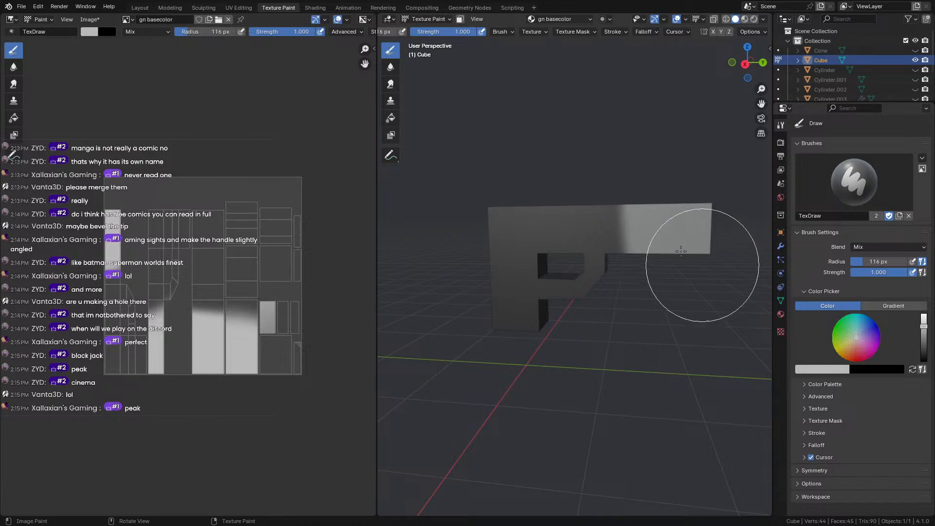
pyautogui.moveTo(666, 225)
pyautogui.mouseDown(button='middle')
pyautogui.moveTo(647, 315)
pyautogui.moveTo(605, 229)
pyautogui.moveTo(471, 226)
pyautogui.mouseUp(button='middle')
pyautogui.scroll(6, 605, 229)
pyautogui.scroll(3, 600, 228)
pyautogui.scroll(-9, 591, 227)
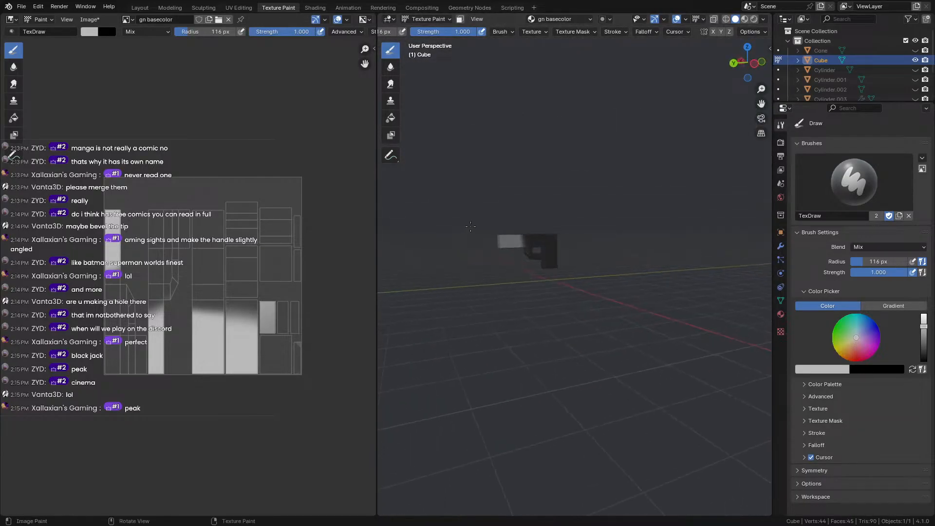
# Save the project as hats and stuff.blend and orbit to inspect the painted gun.
pyautogui.hotkey('ctrl', 's')
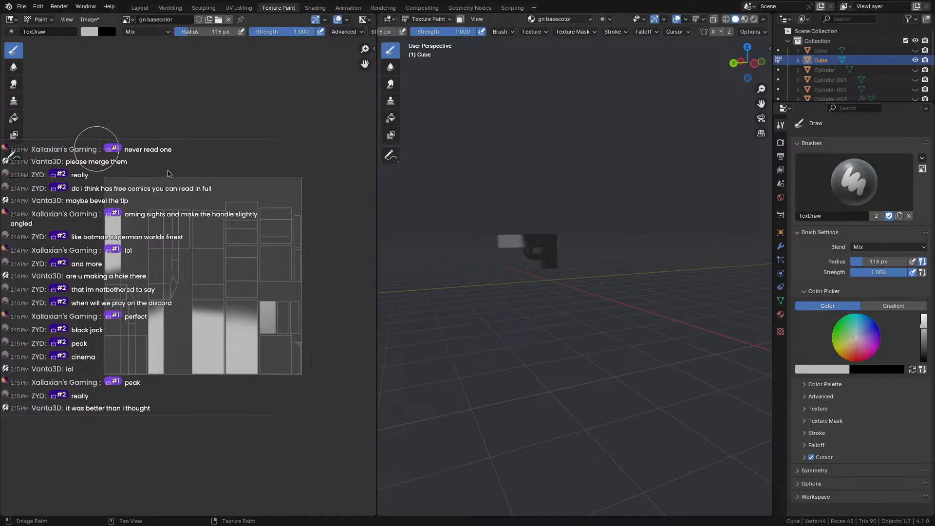
pyautogui.moveTo(535, 246)
pyautogui.mouseDown(button='middle')
pyautogui.moveTo(455, 247)
pyautogui.moveTo(681, 232)
pyautogui.moveTo(539, 292)
pyautogui.mouseUp(button='middle')
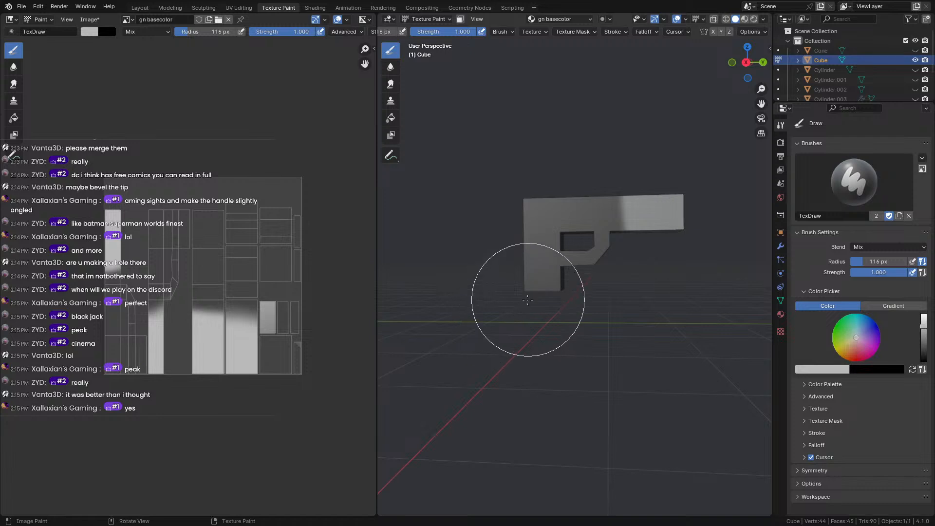
pyautogui.moveTo(581, 365)
pyautogui.mouseDown(button='middle')
pyautogui.moveTo(666, 313)
pyautogui.moveTo(567, 317)
pyautogui.moveTo(472, 302)
pyautogui.moveTo(466, 315)
pyautogui.moveTo(455, 314)
pyautogui.moveTo(467, 302)
pyautogui.moveTo(435, 301)
pyautogui.mouseUp(button='middle')
pyautogui.scroll(-3, 468, 307)
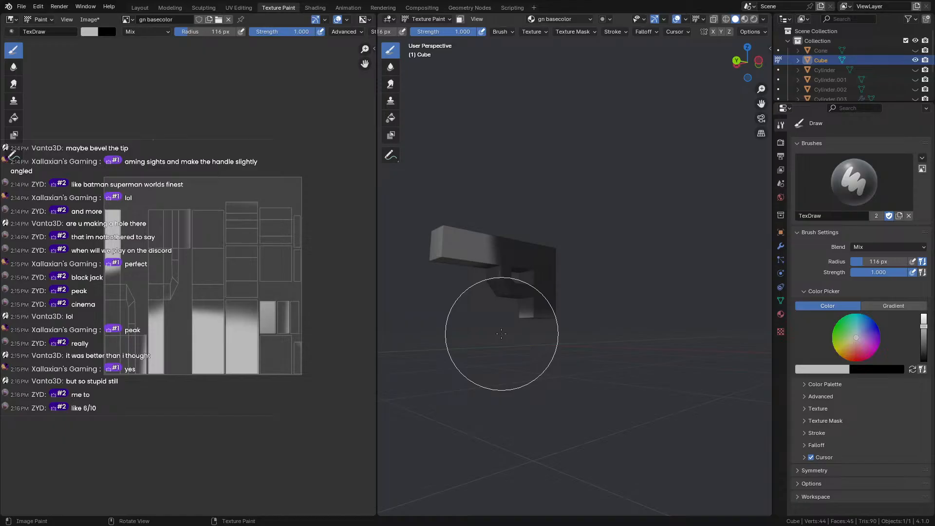
pyautogui.moveTo(536, 340); pyautogui.dragTo(652, 343, button='middle')
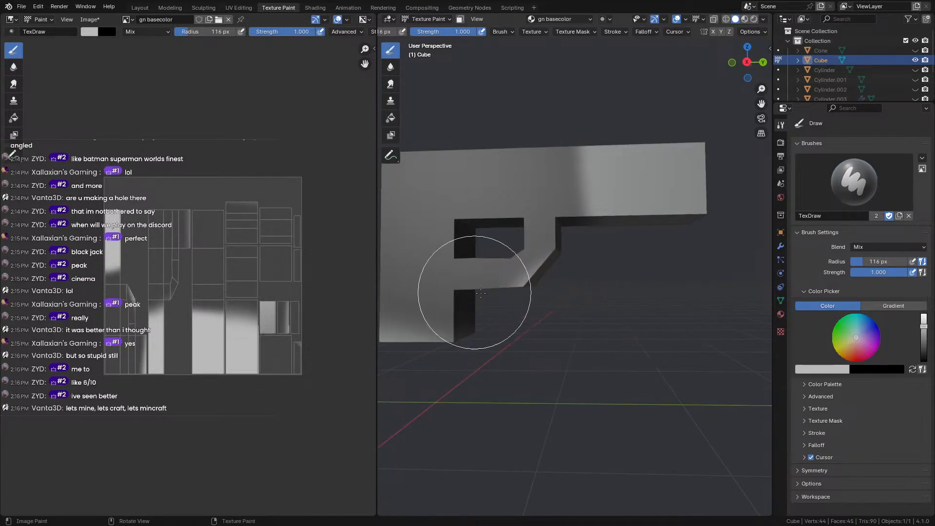
# Undo a stray paint dab on the model's face and reframe the gun in view.
pyautogui.moveTo(481, 292); pyautogui.dragTo(537, 290, button='middle')
pyautogui.click(537, 291)
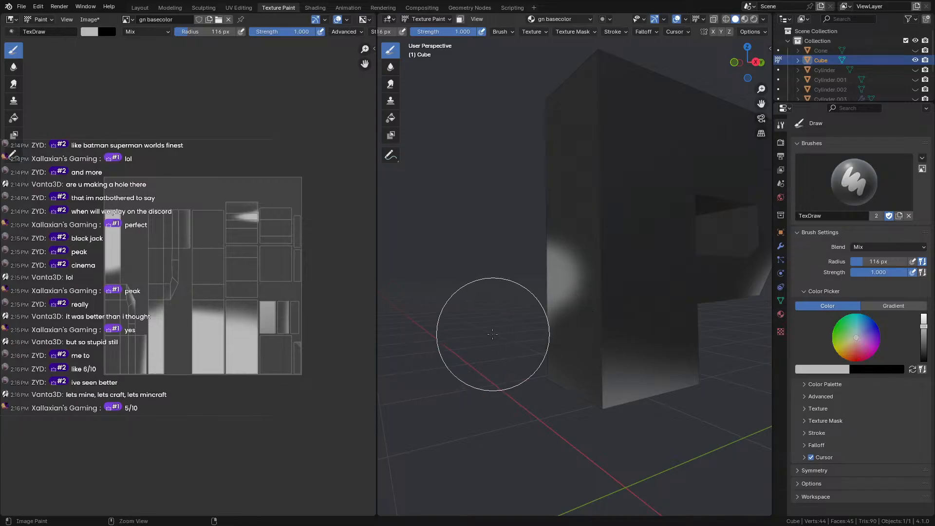
pyautogui.hotkey('ctrl', 'z')
pyautogui.moveTo(493, 333)
pyautogui.mouseDown(button='middle')
pyautogui.moveTo(463, 338)
pyautogui.moveTo(591, 334)
pyautogui.moveTo(413, 315)
pyautogui.moveTo(748, 307)
pyautogui.mouseUp(button='middle')
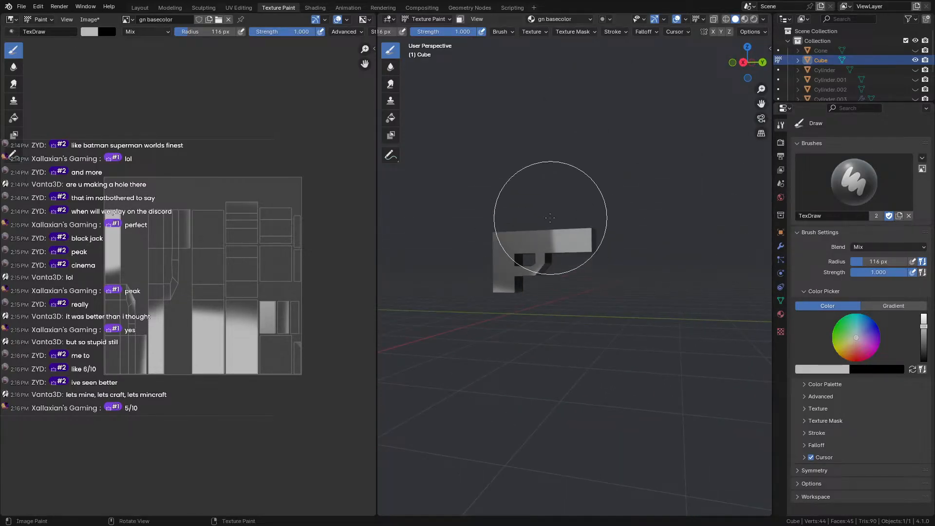
pyautogui.moveTo(627, 138); pyautogui.dragTo(556, 139, button='middle')
pyautogui.scroll(3, 556, 139)
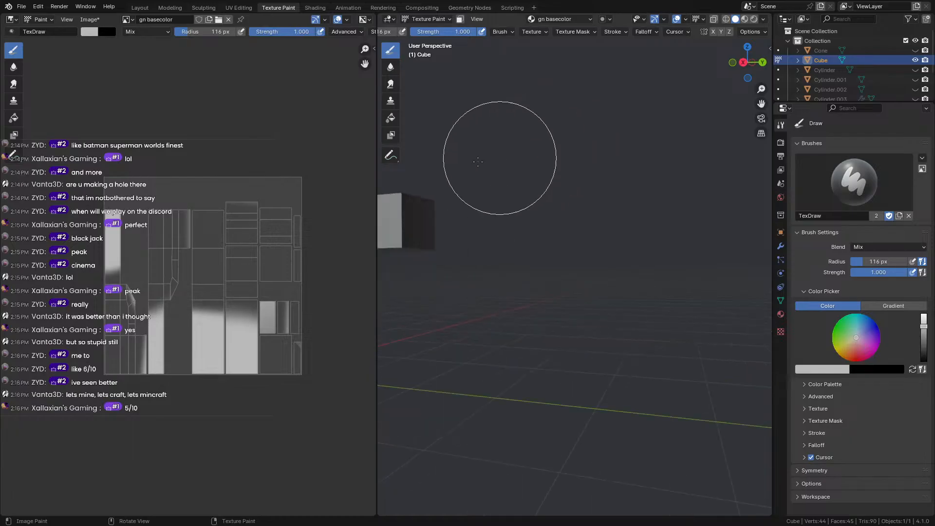
pyautogui.keyDown('shift'); pyautogui.moveTo(474, 161); pyautogui.dragTo(632, 152, button='middle'); pyautogui.keyUp('shift')
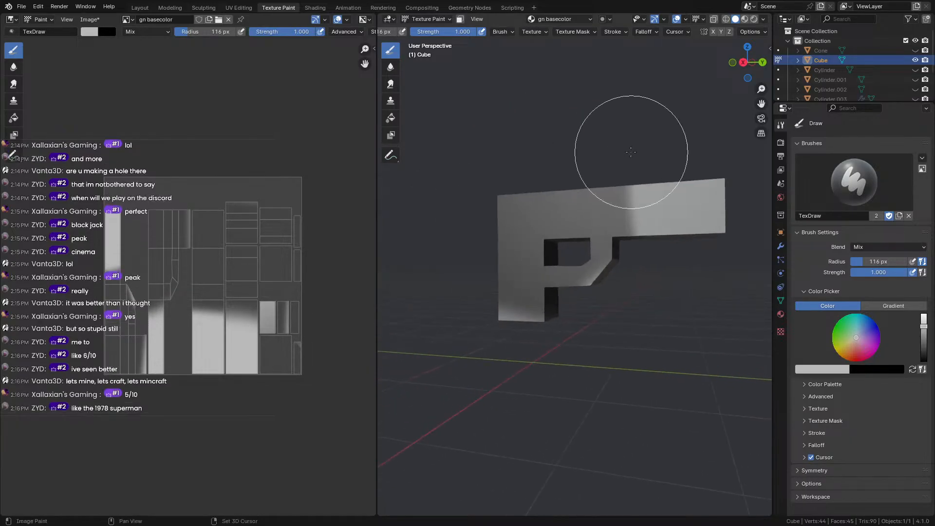
# Switch to the Layout workspace and orbit to a front view of the gun.
pyautogui.click(140, 8)
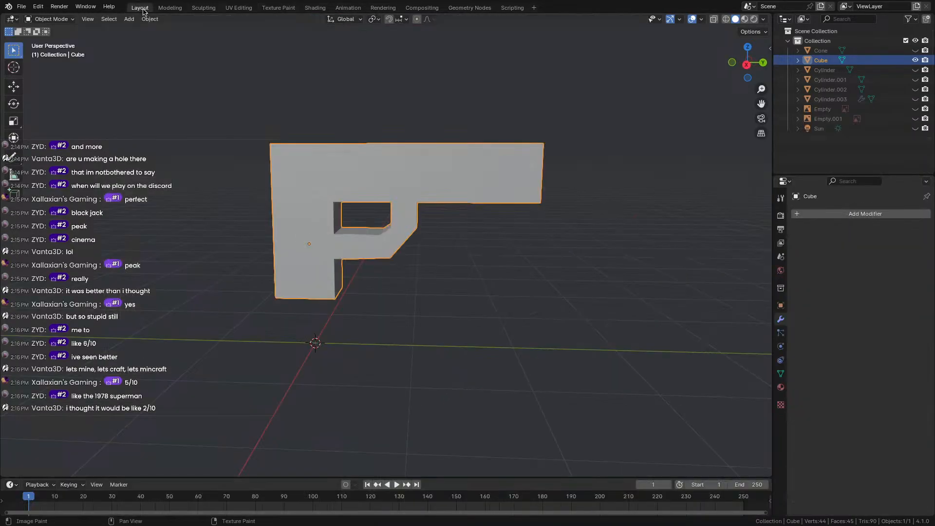
pyautogui.moveTo(290, 154); pyautogui.dragTo(494, 175, button='middle')
pyautogui.scroll(-5, 440, 166)
pyautogui.scroll(4, 494, 175)
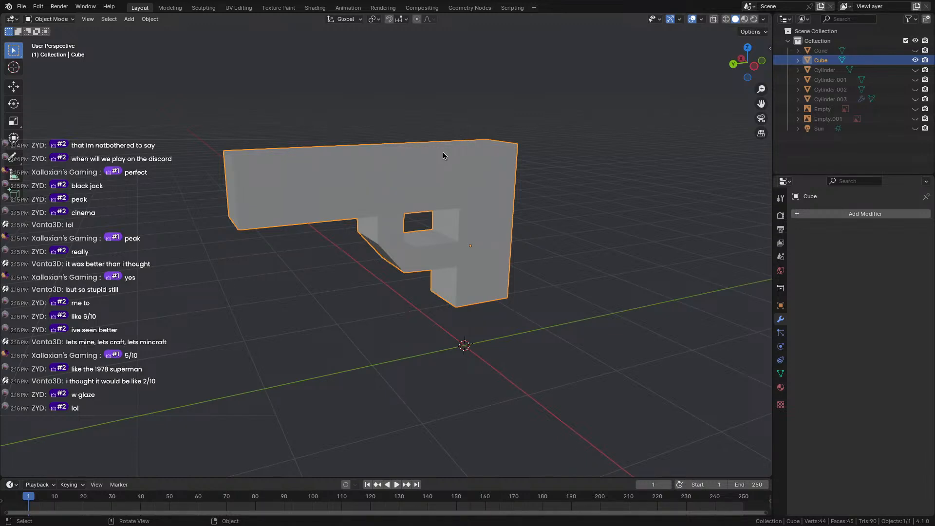
pyautogui.moveTo(419, 213); pyautogui.dragTo(501, 350, button='middle')
pyautogui.scroll(2, 390, 297)
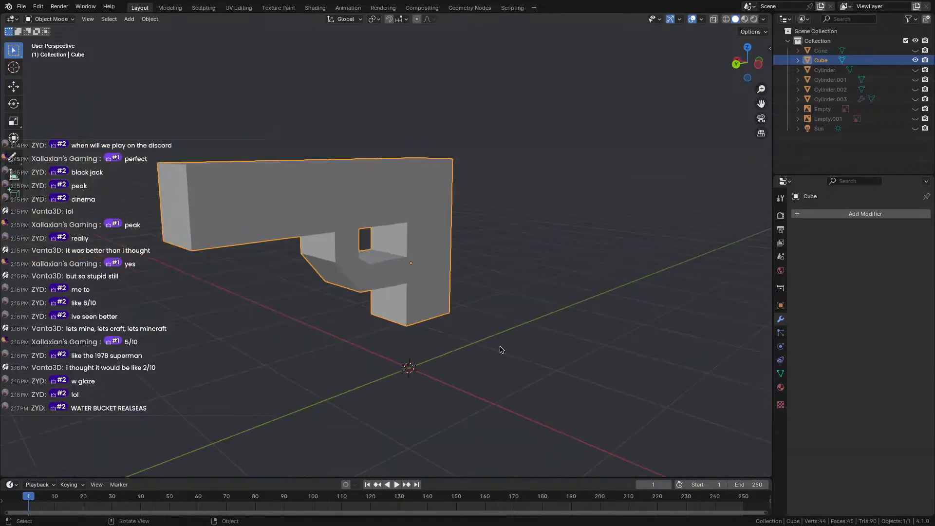
# Toggle the Cube's eye icon in the Outliner to hide the gun from the viewport.
pyautogui.click(915, 60)
pyautogui.click(915, 60)
pyautogui.click(915, 60)
pyautogui.click(916, 60)
pyautogui.click(915, 59)
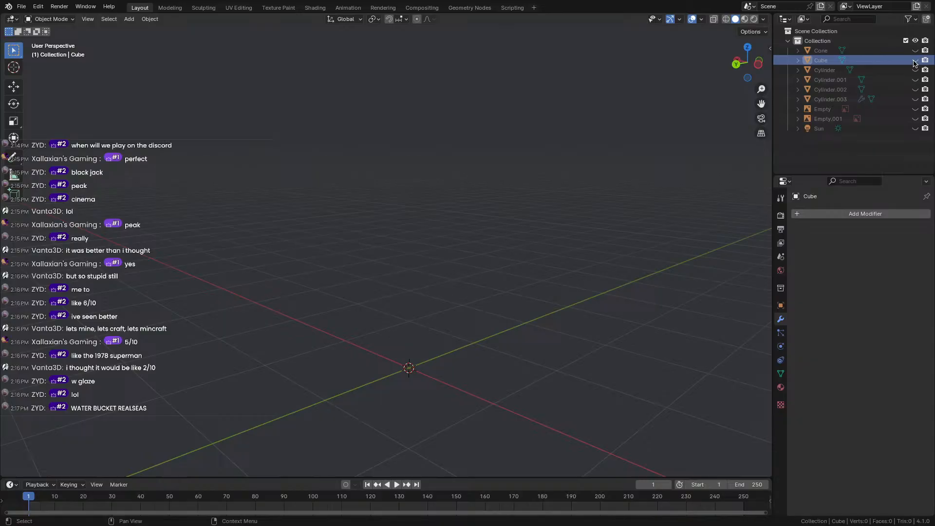
pyautogui.moveTo(357, 378); pyautogui.dragTo(390, 355, button='middle')
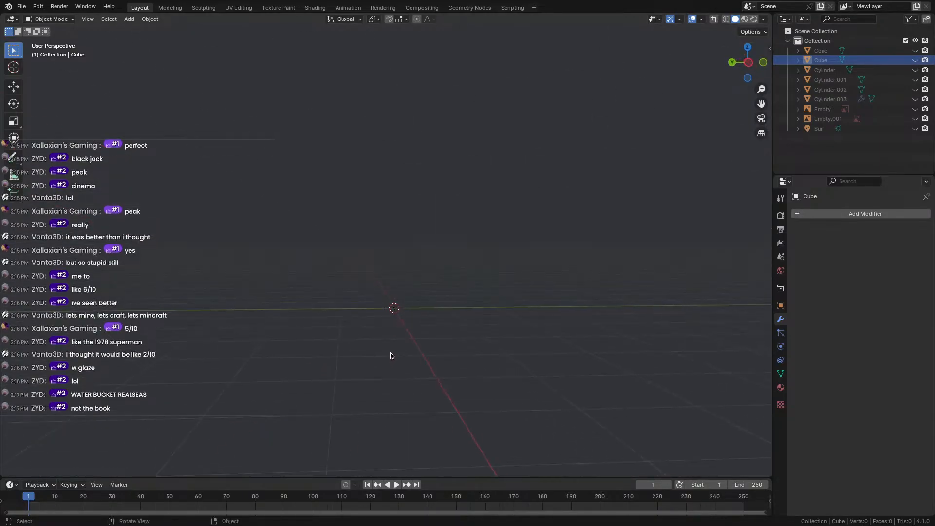
# Add a Honeycomb mesh via Shift+A > Mesh > Extras and view it from above.
pyautogui.hotkey('shift', 'a')
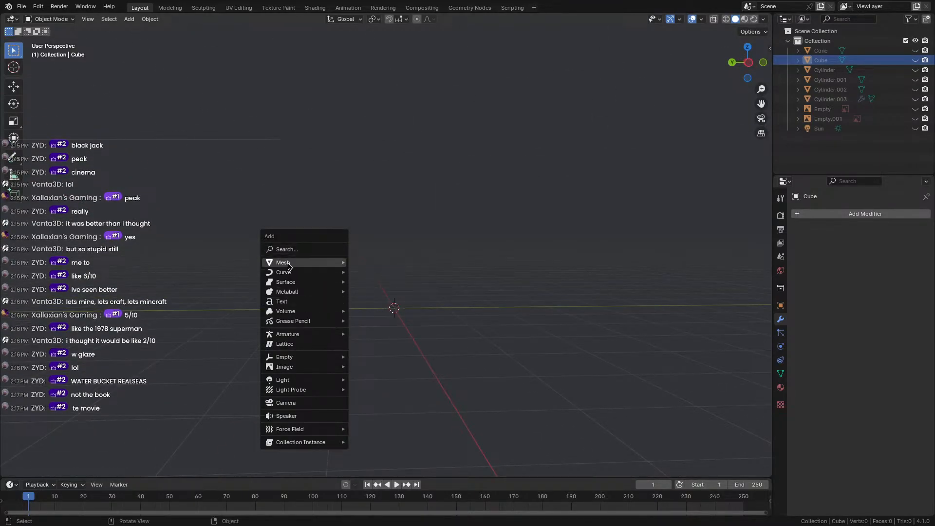
pyautogui.press('Escape')
pyautogui.hotkey('shift', 'a')
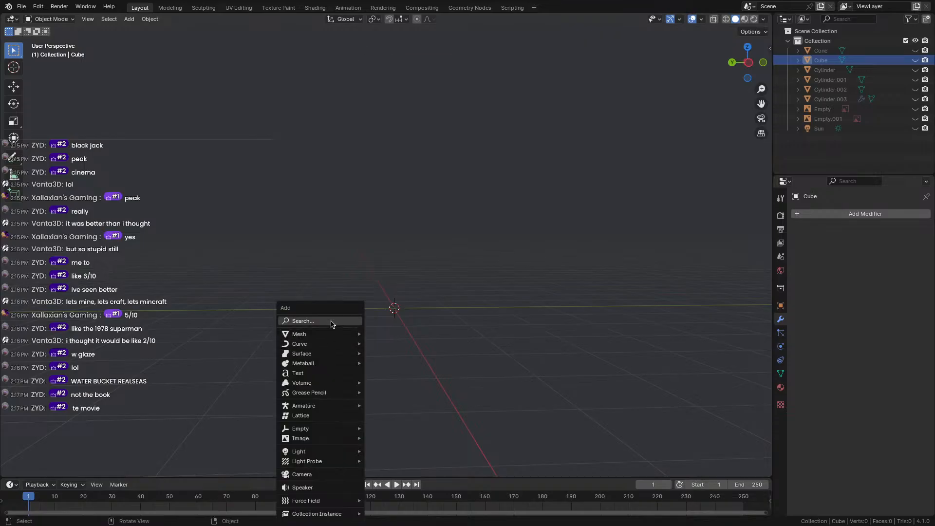
pyautogui.moveTo(330, 333)
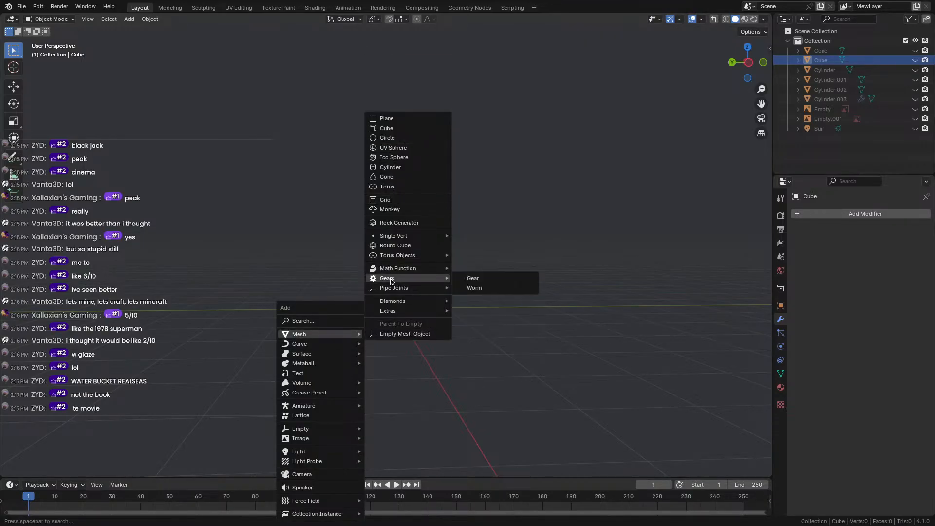
pyautogui.moveTo(395, 312)
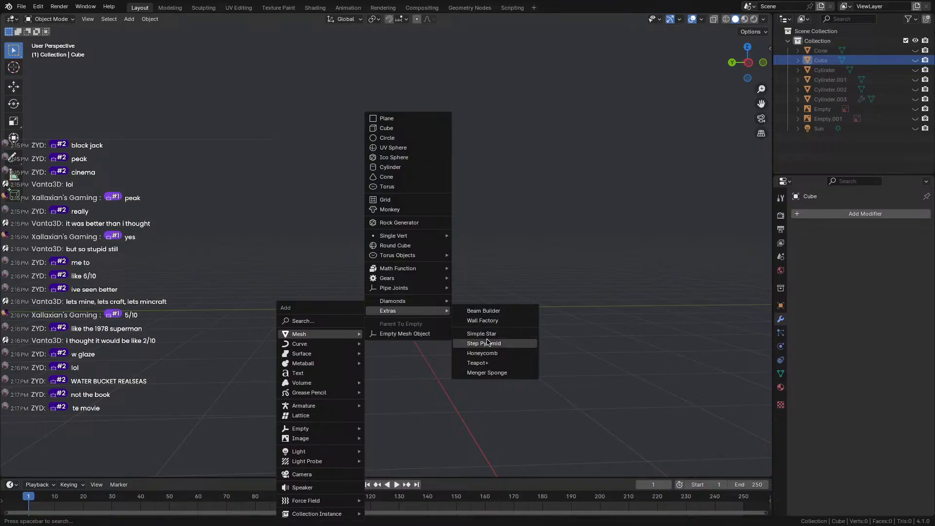
pyautogui.click(482, 353)
pyautogui.moveTo(437, 303); pyautogui.dragTo(428, 342, button='middle')
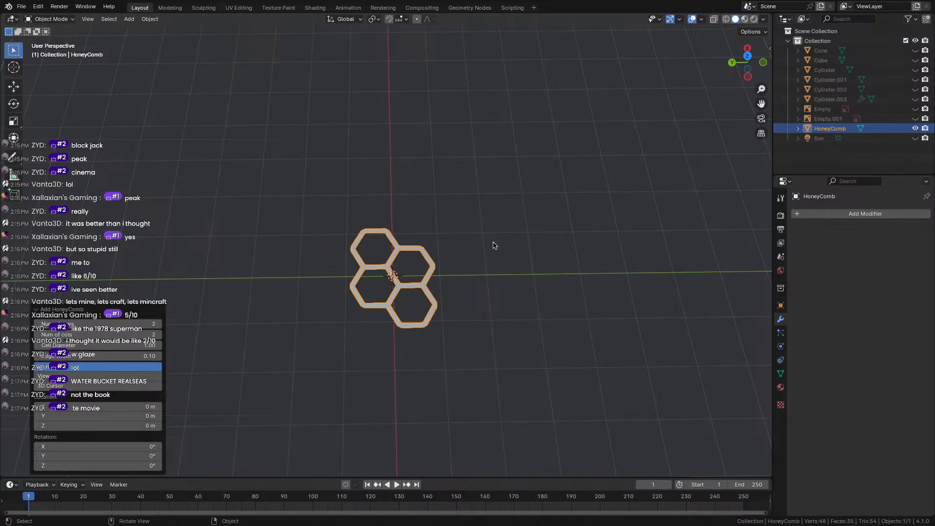
# Set the honeycomb to 6 rows and 5 columns, then deselect it.
pyautogui.click(159, 325)
pyautogui.click(159, 325)
pyautogui.click(159, 324)
pyautogui.click(158, 324)
pyautogui.click(157, 335)
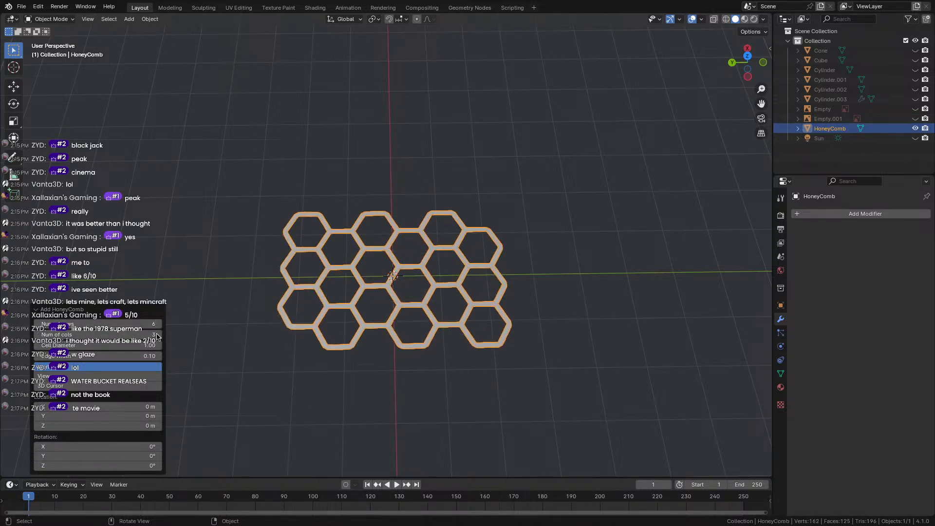
pyautogui.click(157, 335)
pyautogui.click(156, 335)
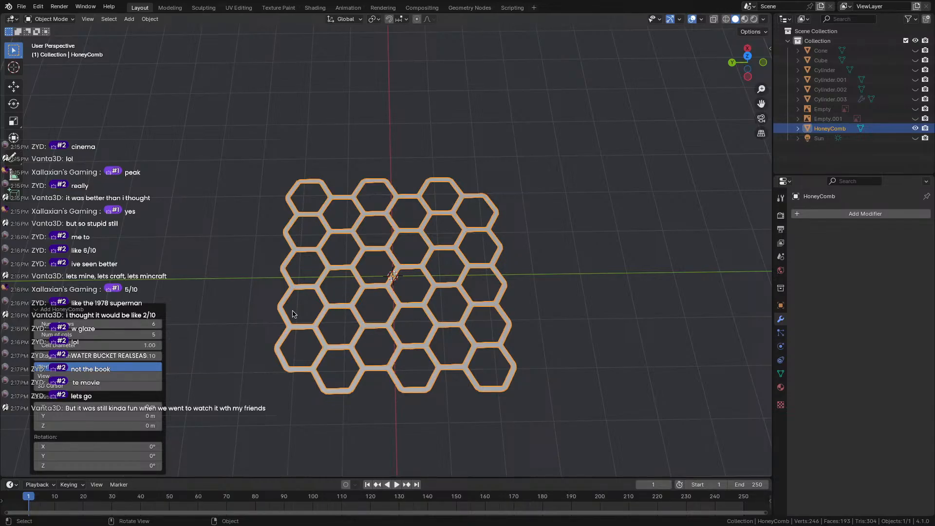
pyautogui.hotkey('alt', 'a')
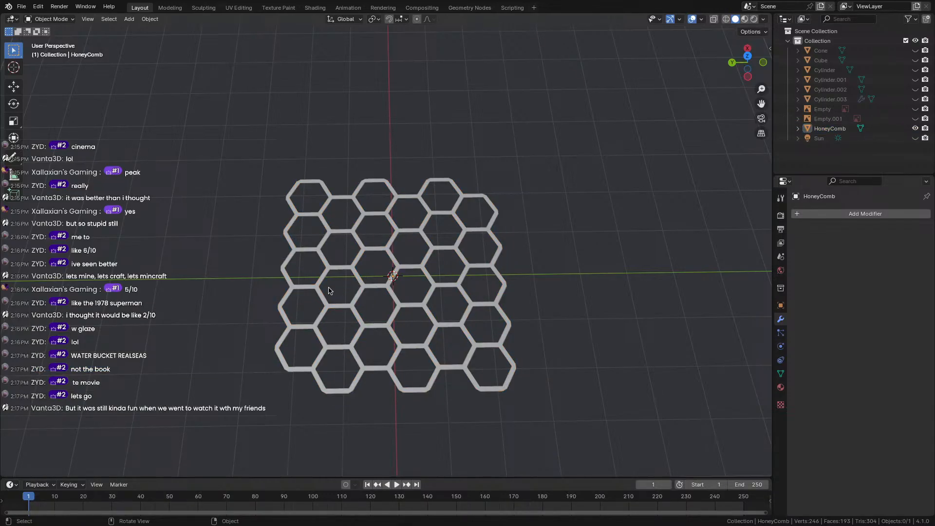
# Select the honeycomb and switch it into Edit Mode, viewed from near the top.
pyautogui.click(314, 290)
pyautogui.press('`')
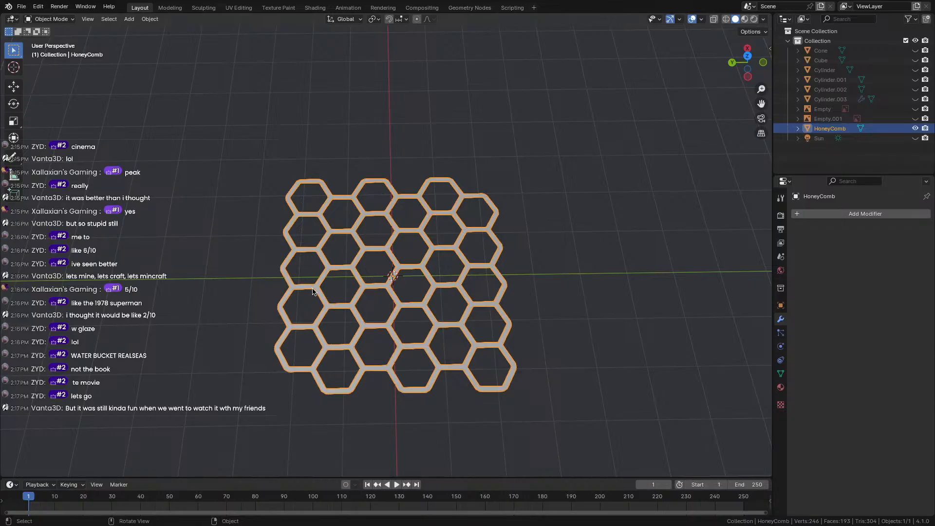
pyautogui.press('Tab')
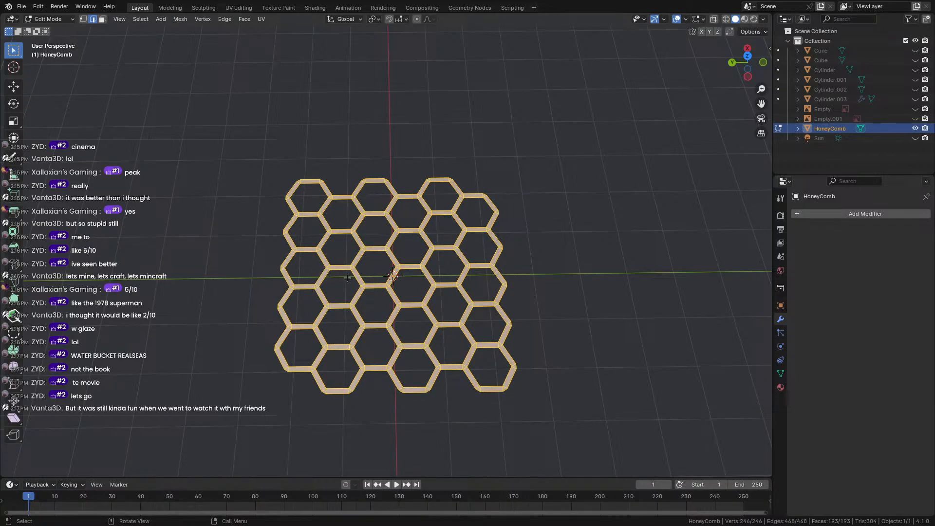
pyautogui.press('Tab')
pyautogui.moveTo(347, 274); pyautogui.dragTo(352, 317, button='middle')
pyautogui.scroll(5, 329, 309)
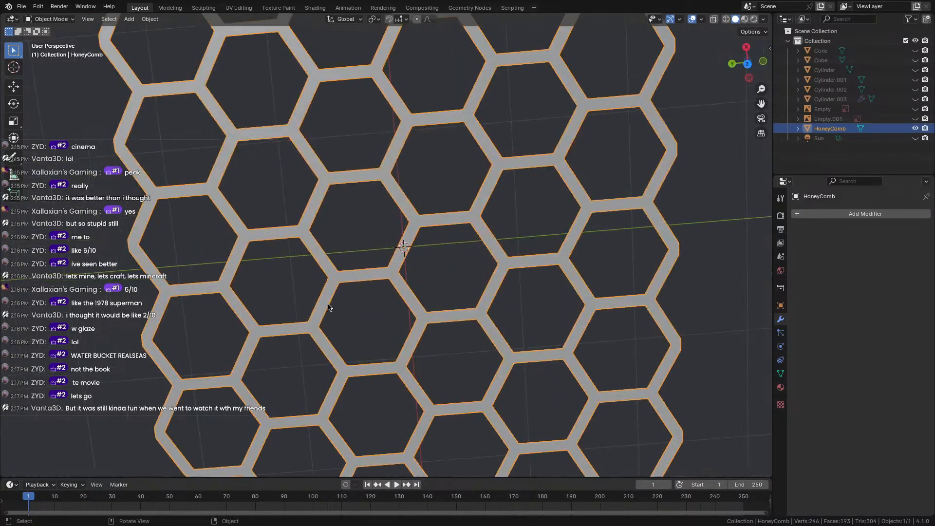
pyautogui.scroll(-2, 324, 304)
pyautogui.click(48, 18)
pyautogui.click(46, 40)
pyautogui.moveTo(429, 280); pyautogui.dragTo(431, 253, button='middle')
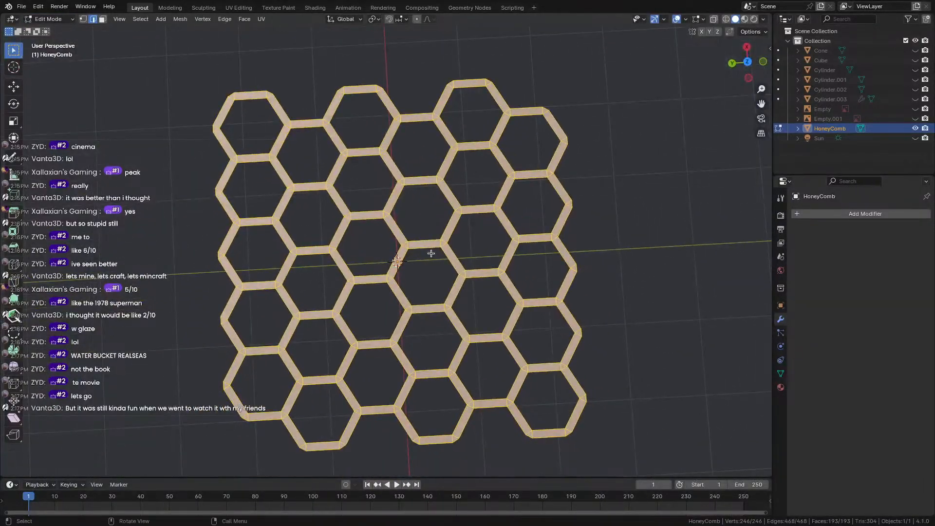
# In face select mode, box-select the outer hexagons on the left, bottom and lower right.
pyautogui.click(102, 20)
pyautogui.click(167, 159)
pyautogui.moveTo(144, 144); pyautogui.dragTo(311, 238)
pyautogui.keyDown('shift'); pyautogui.moveTo(188, 224); pyautogui.dragTo(254, 287); pyautogui.keyUp('shift')
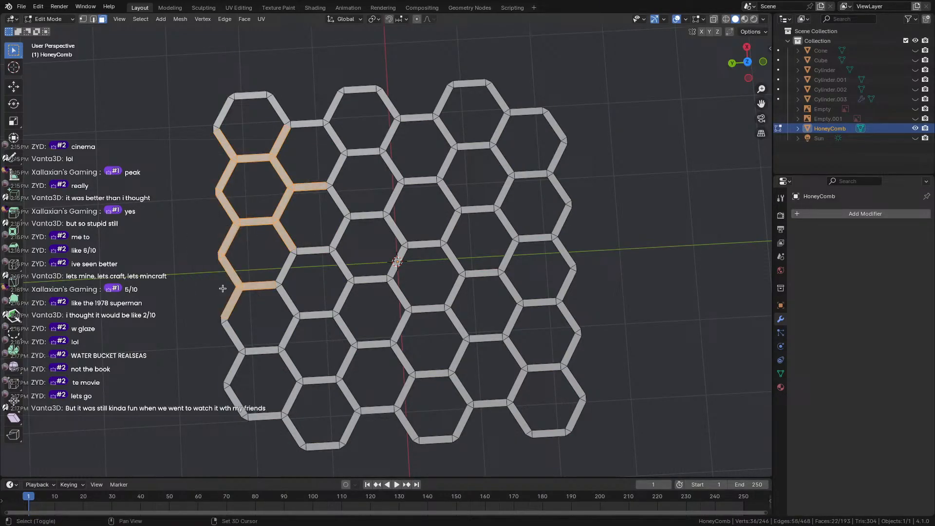
pyautogui.keyDown('shift'); pyautogui.moveTo(210, 309); pyautogui.dragTo(370, 464); pyautogui.keyUp('shift')
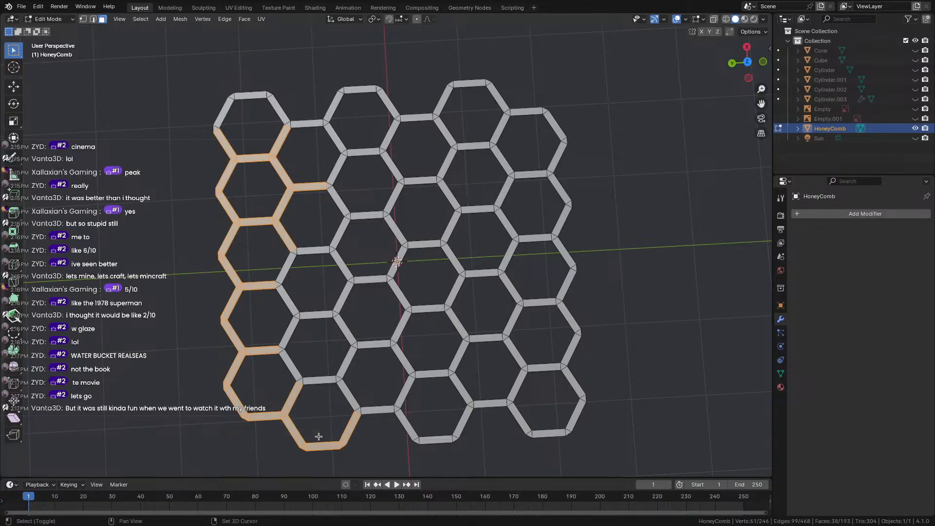
pyautogui.keyDown('shift'); pyautogui.moveTo(391, 428); pyautogui.dragTo(493, 478); pyautogui.keyUp('shift')
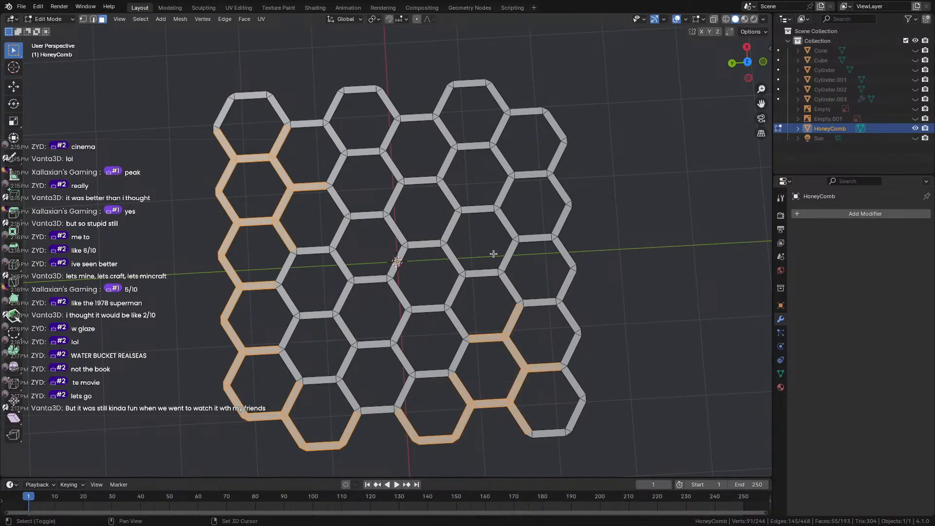
pyautogui.moveTo(486, 249); pyautogui.dragTo(531, 324)
# Add the remaining outer hexagons along the right side and top row to the selection.
pyautogui.keyDown('shift'); pyautogui.moveTo(472, 191); pyautogui.dragTo(526, 259); pyautogui.keyUp('shift')
pyautogui.keyDown('shift'); pyautogui.moveTo(433, 185); pyautogui.dragTo(463, 221); pyautogui.keyUp('shift')
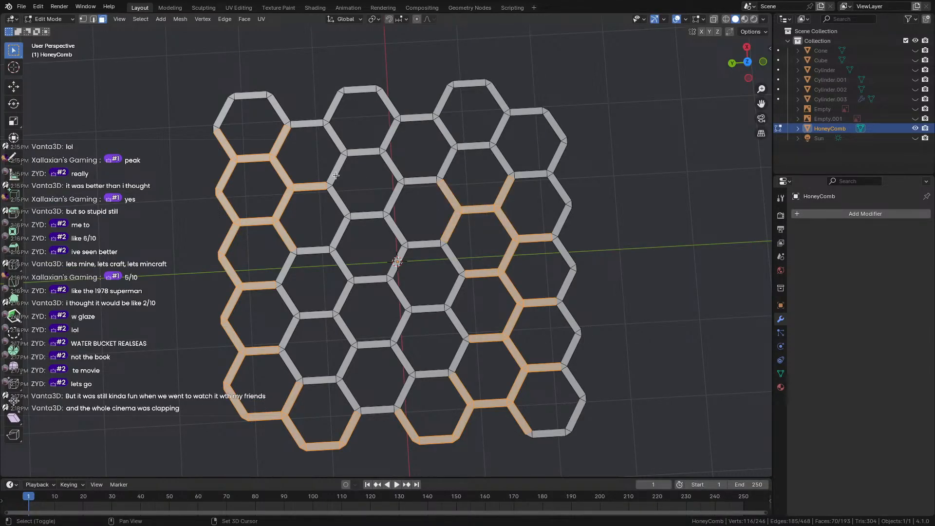
pyautogui.keyDown('shift'); pyautogui.moveTo(326, 182); pyautogui.dragTo(414, 200); pyautogui.keyUp('shift')
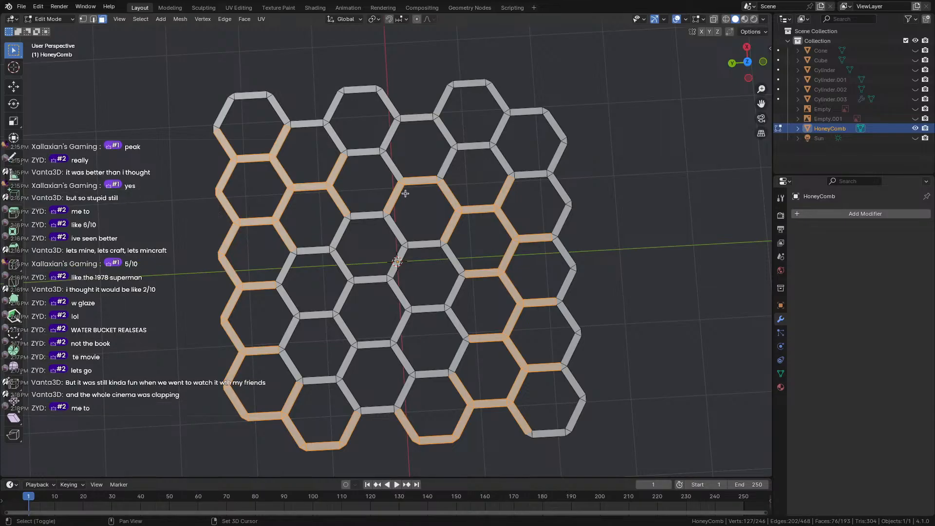
pyautogui.keyDown('shift'); pyautogui.moveTo(364, 138); pyautogui.dragTo(440, 189); pyautogui.keyUp('shift')
pyautogui.keyDown('shift'); pyautogui.moveTo(235, 85); pyautogui.dragTo(461, 159); pyautogui.keyUp('shift')
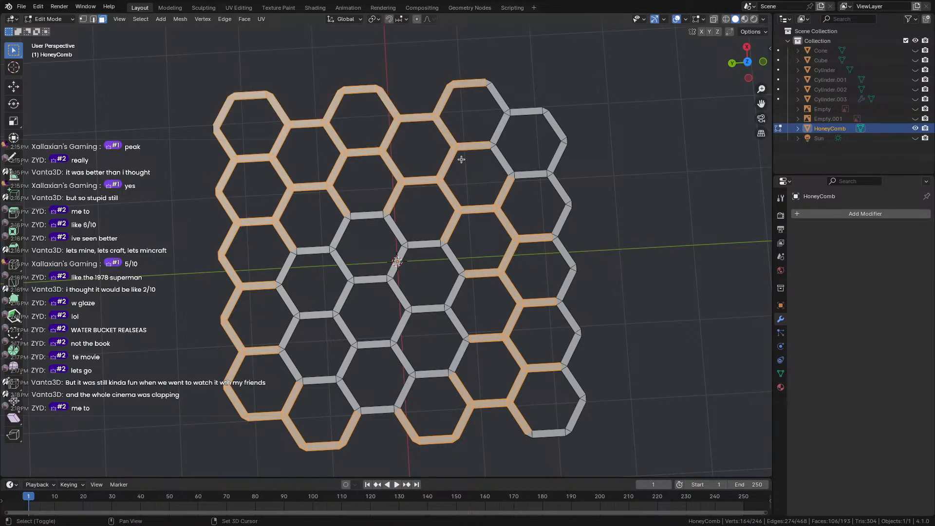
pyautogui.keyDown('shift'); pyautogui.moveTo(307, 63); pyautogui.dragTo(671, 174); pyautogui.keyUp('shift')
pyautogui.keyDown('shift'); pyautogui.moveTo(501, 131); pyautogui.dragTo(624, 401); pyautogui.keyUp('shift')
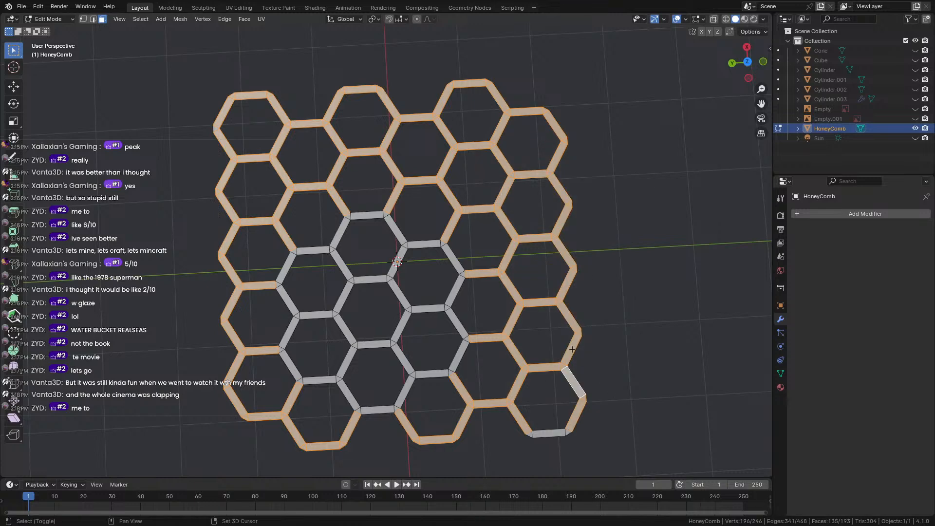
pyautogui.keyDown('shift'); pyautogui.moveTo(656, 474); pyautogui.dragTo(510, 412); pyautogui.keyUp('shift')
pyautogui.moveTo(527, 388); pyautogui.dragTo(471, 396, button='middle')
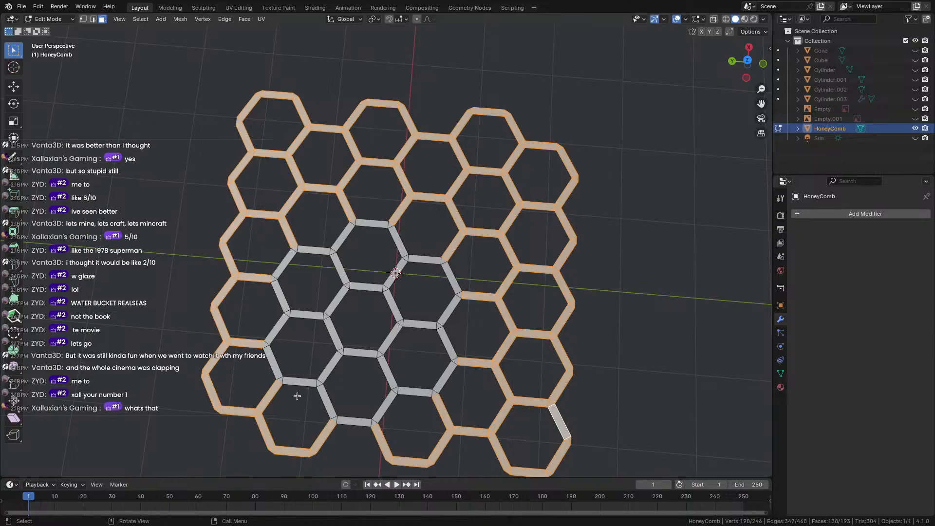
# Delete the selected outer hexagon faces and select the remaining seven-cell cluster.
pyautogui.press('x')
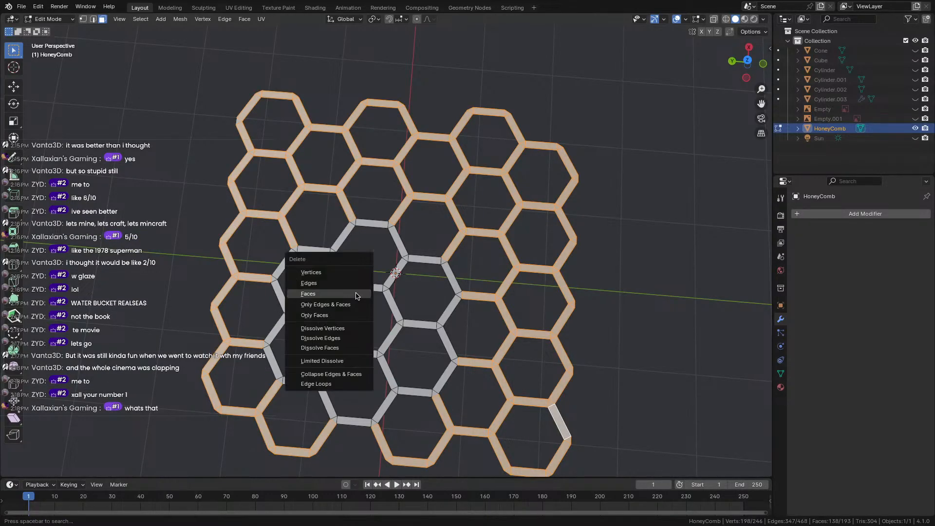
pyautogui.click(351, 293)
pyautogui.moveTo(351, 293); pyautogui.dragTo(578, 151, button='middle')
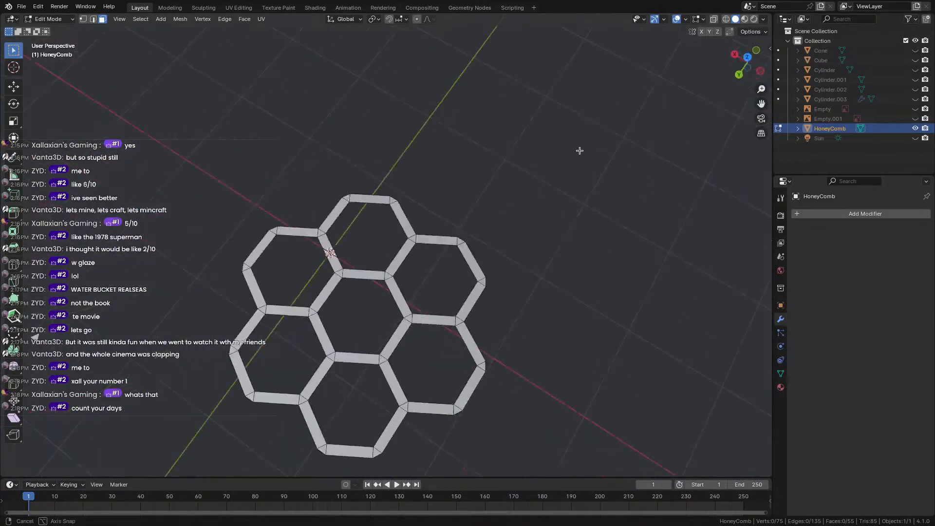
pyautogui.press('a')
pyautogui.hotkey('alt', 'a')
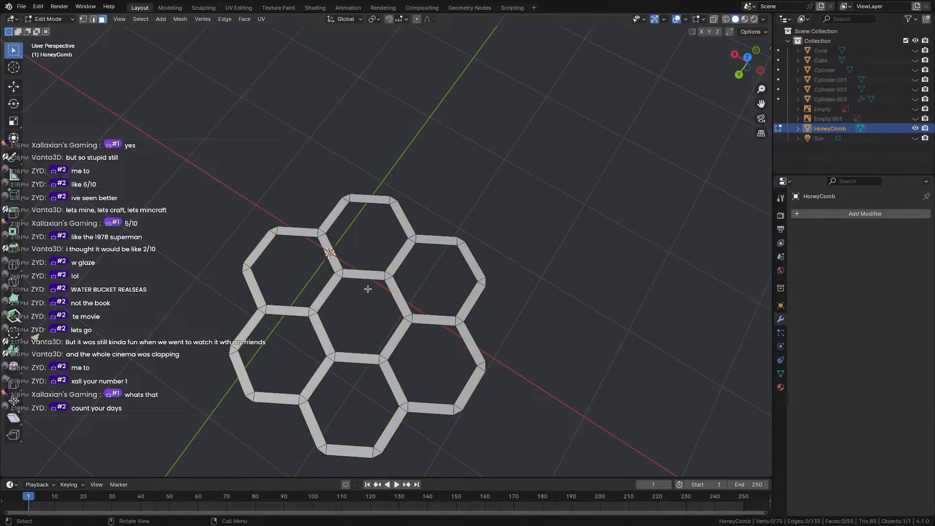
pyautogui.moveTo(372, 237); pyautogui.dragTo(424, 186, button='middle')
pyautogui.press('a')
pyautogui.scroll(-4, 419, 190)
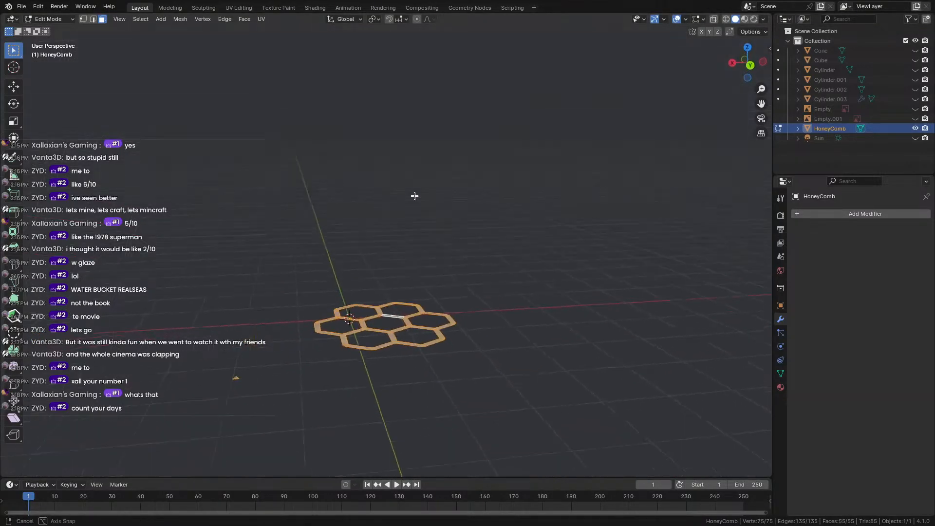
# Extrude the cells upward and delete the small stray pieces beside the honeycomb.
pyautogui.press('e')
pyautogui.click(409, 174)
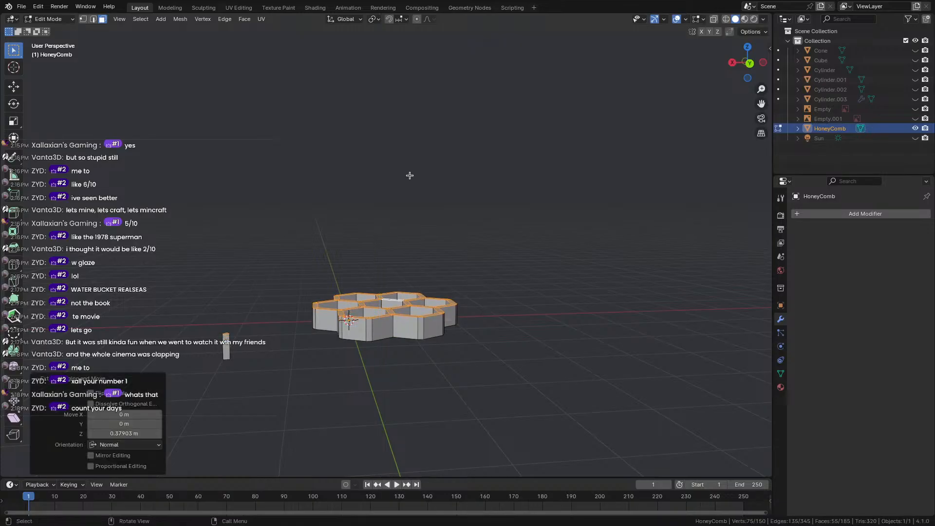
pyautogui.moveTo(409, 173); pyautogui.dragTo(320, 295, button='middle')
pyautogui.moveTo(209, 336); pyautogui.dragTo(259, 409)
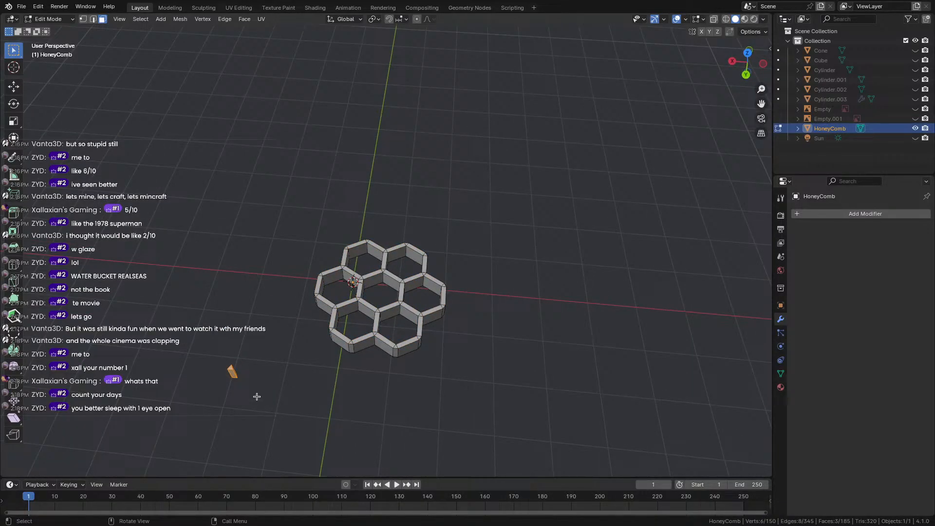
pyautogui.press('x')
pyautogui.click(257, 397)
pyautogui.press('x')
pyautogui.click(266, 410)
pyautogui.moveTo(320, 330); pyautogui.dragTo(356, 278, button='middle')
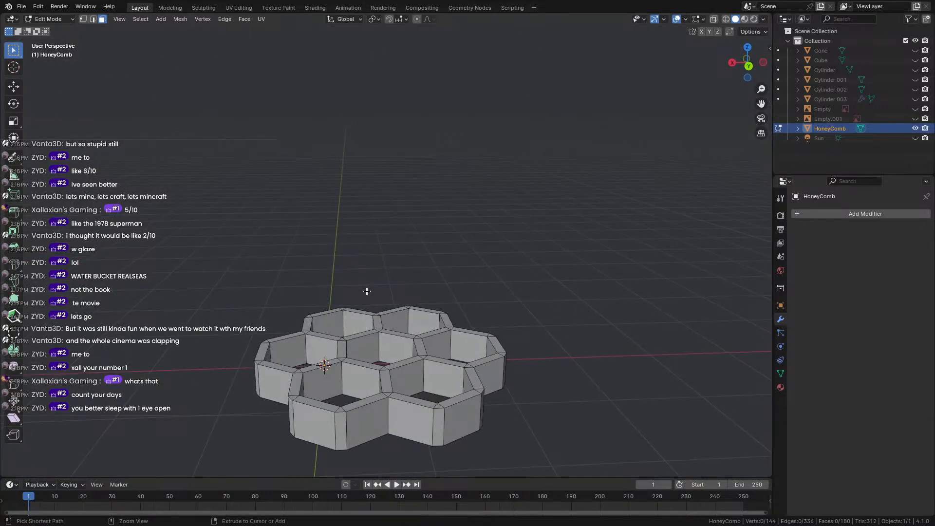
pyautogui.moveTo(388, 312); pyautogui.dragTo(381, 359, button='middle')
# Undo back to the flat honeycomb and delete the stray face beside it.
pyautogui.hotkey('ctrl', 'z')
pyautogui.hotkey('ctrl', 'z')
pyautogui.scroll(-3, 392, 360)
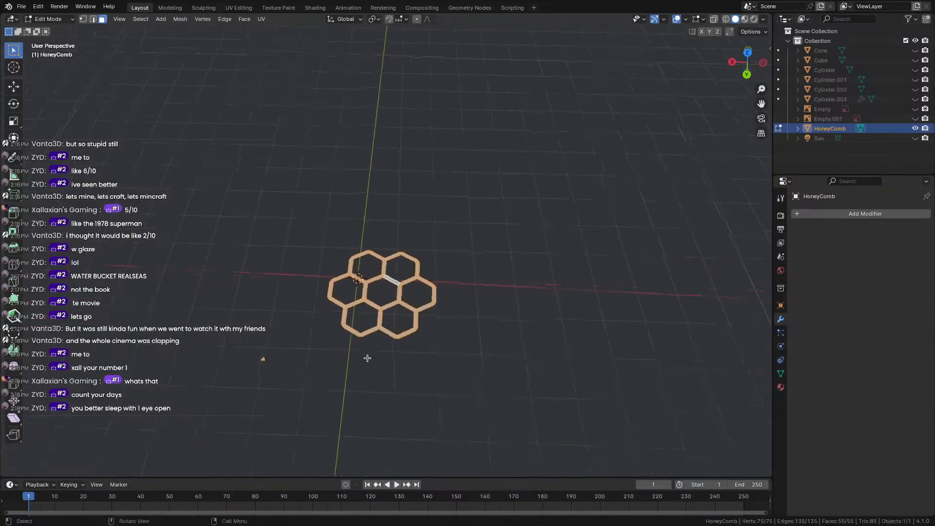
pyautogui.moveTo(218, 315); pyautogui.dragTo(300, 416)
pyautogui.press('x')
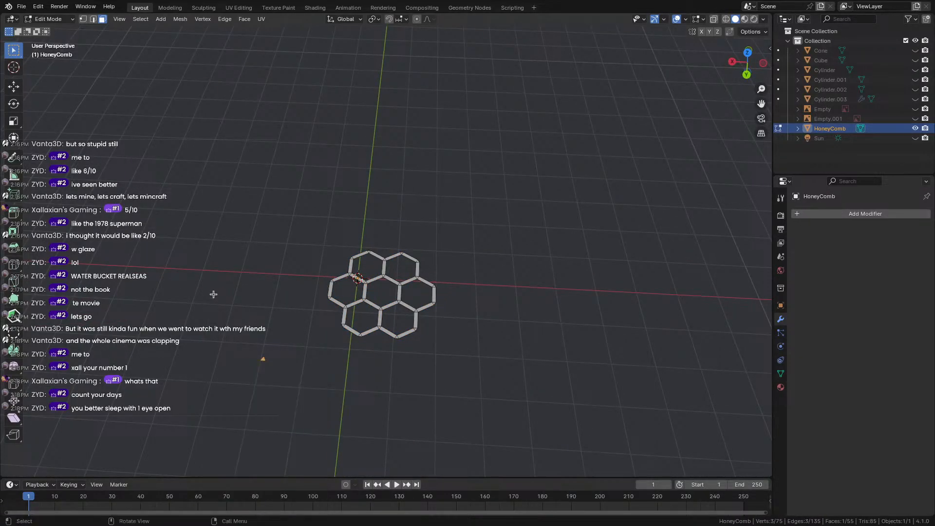
pyautogui.press('x')
pyautogui.click(279, 392)
# Extrude all seven cells straight up along Z into walls about 0.78 m tall.
pyautogui.press('a')
pyautogui.moveTo(374, 327); pyautogui.dragTo(385, 307, button='middle')
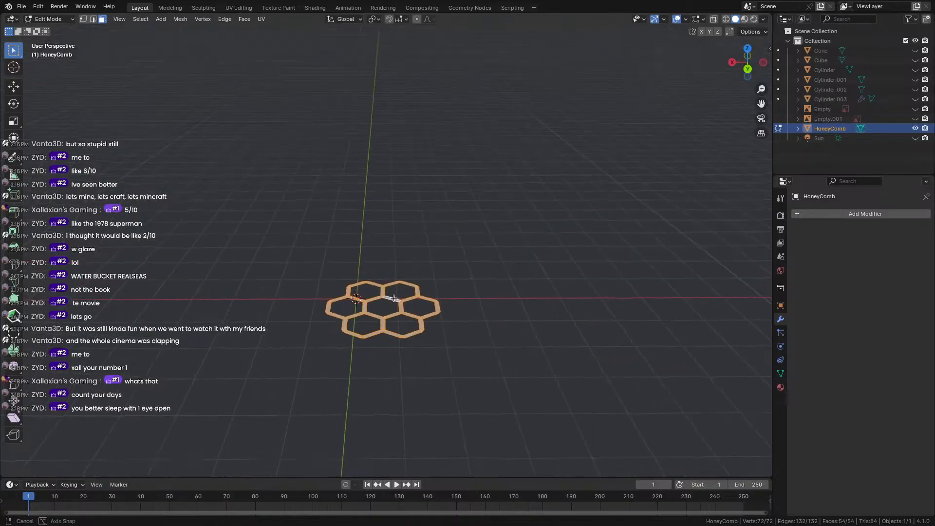
pyautogui.press('e')
pyautogui.press('z')
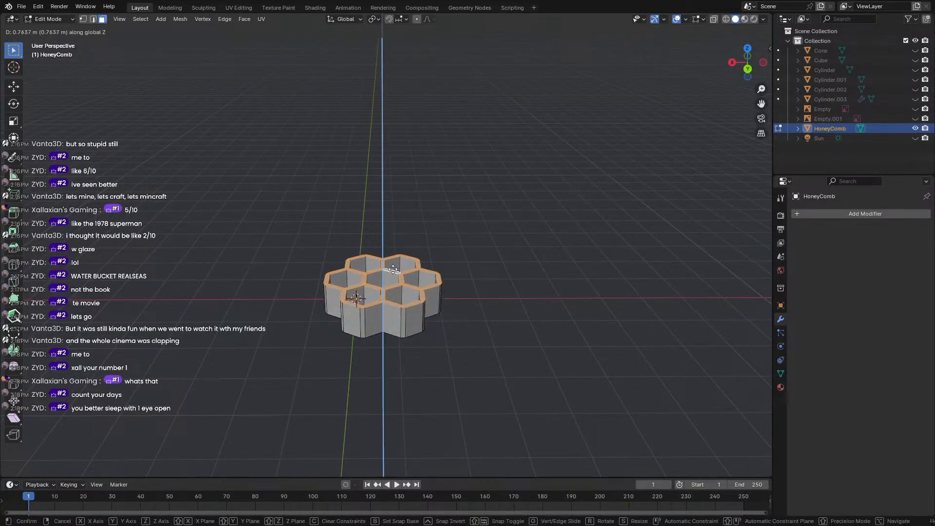
pyautogui.click(393, 267)
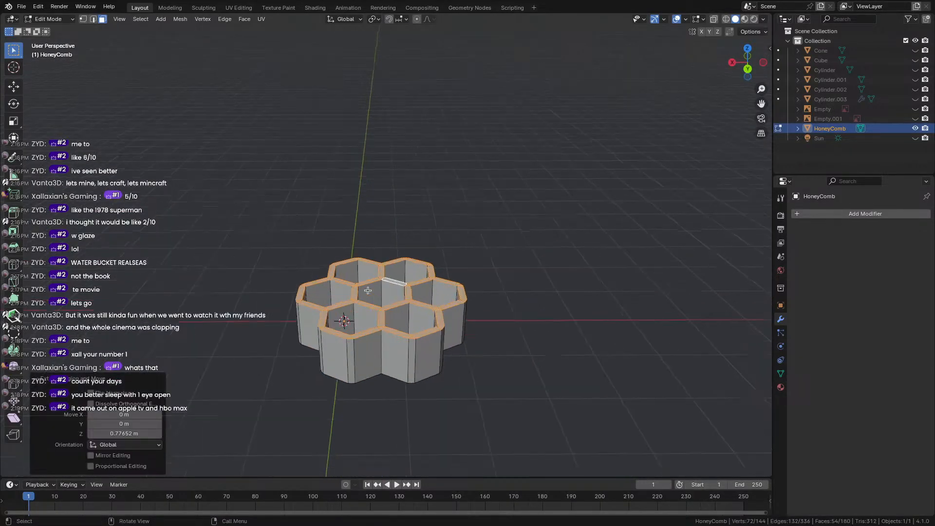
pyautogui.scroll(3, 394, 271)
pyautogui.click(195, 286)
pyautogui.moveTo(255, 314); pyautogui.dragTo(412, 296, button='middle')
# In Right Ortho view, rotate the honeycomb about 90° upright and raise it above ground.
pyautogui.press('a')
pyautogui.moveTo(362, 357); pyautogui.dragTo(371, 192, button='middle')
pyautogui.click(751, 62)
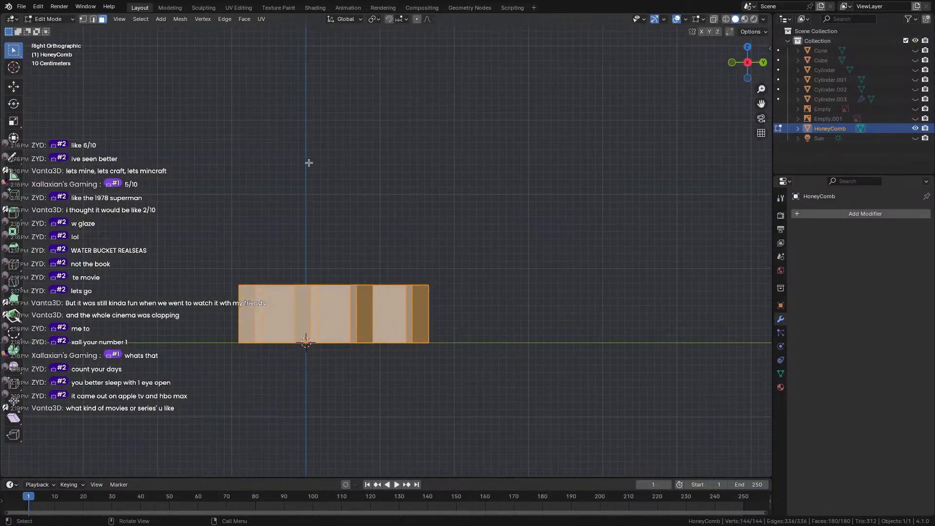
pyautogui.press('r')
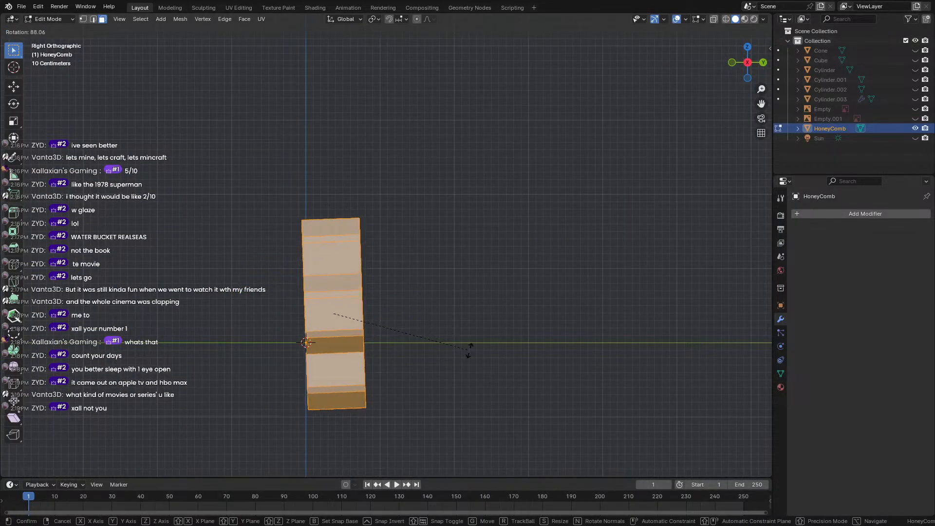
pyautogui.click(472, 355)
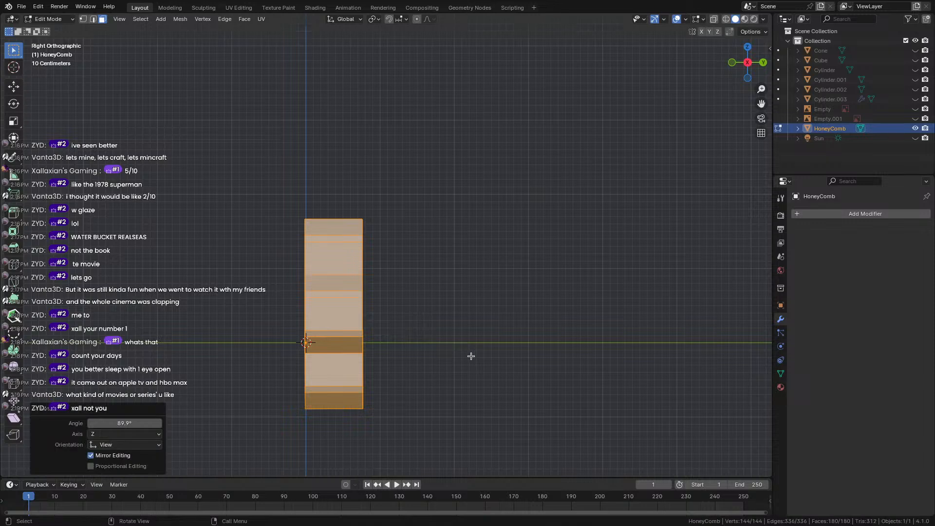
pyautogui.press('g')
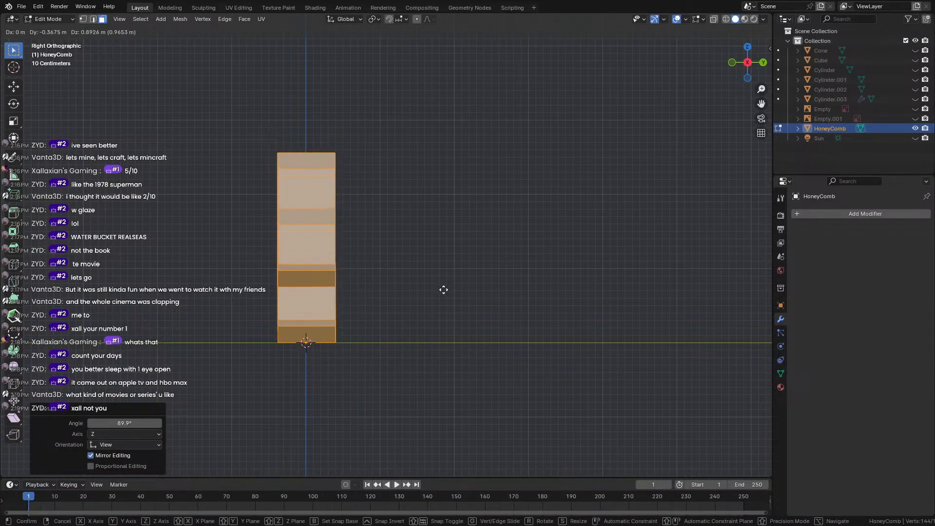
pyautogui.click(444, 289)
pyautogui.scroll(1, 417, 281)
pyautogui.moveTo(416, 281); pyautogui.dragTo(477, 172, button='middle')
# In Back Ortho view, shift the honeycomb 0.64718 m along X, then deselect it.
pyautogui.click(748, 62)
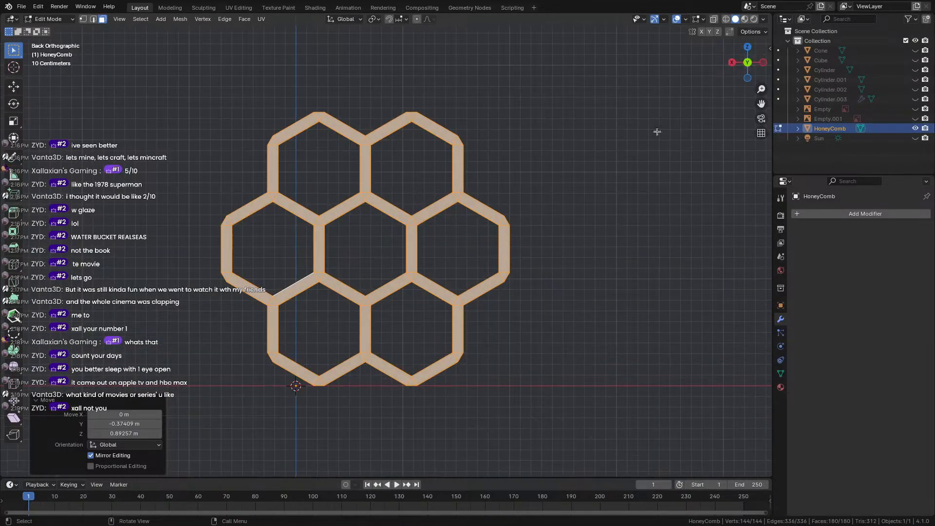
pyautogui.press('g')
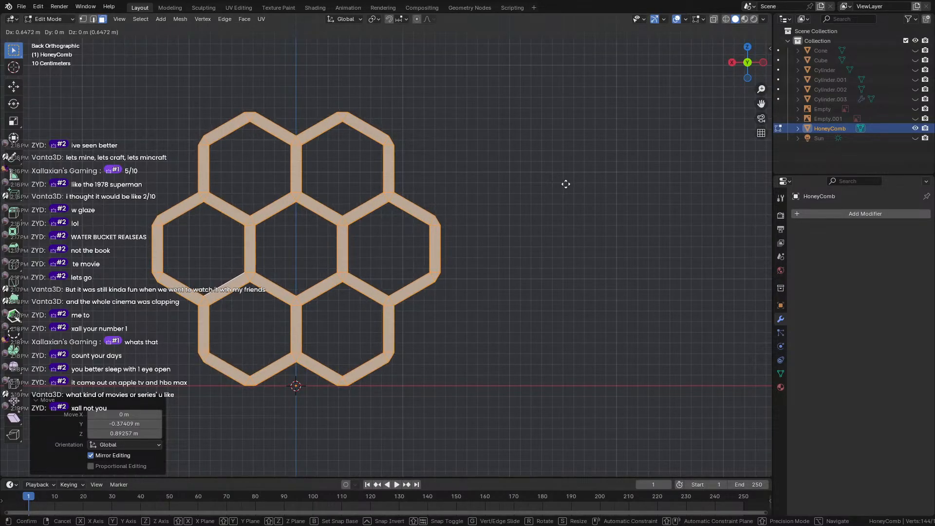
pyautogui.click(565, 183)
pyautogui.moveTo(164, 196); pyautogui.dragTo(438, 220, button='middle')
pyautogui.click(457, 220)
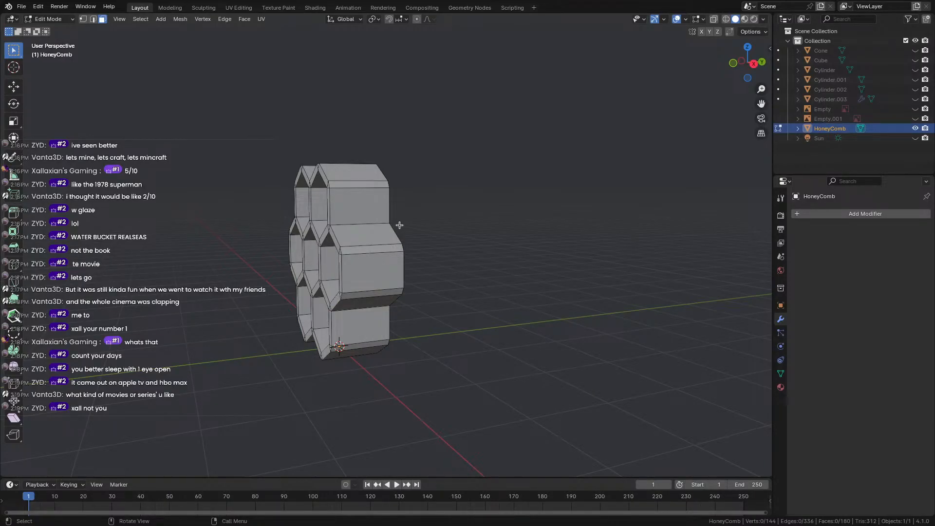
# Face the honeycomb head-on and select the left-side rim faces and corner triangle of the top-left cell.
pyautogui.moveTo(463, 218); pyautogui.dragTo(484, 216, button='middle')
pyautogui.scroll(3, 326, 226)
pyautogui.scroll(4, 483, 215)
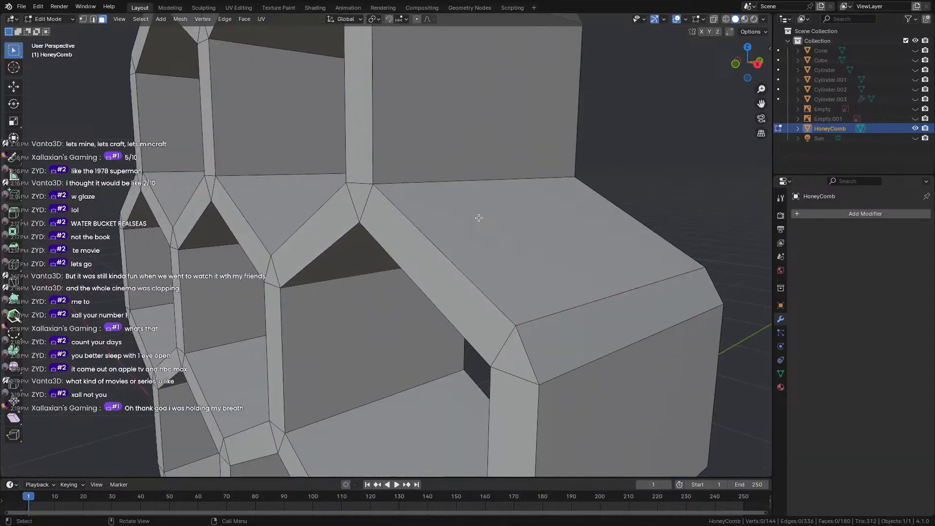
pyautogui.scroll(-3, 476, 218)
pyautogui.moveTo(323, 278); pyautogui.dragTo(375, 270, button='middle')
pyautogui.click(375, 270)
pyautogui.click(392, 233)
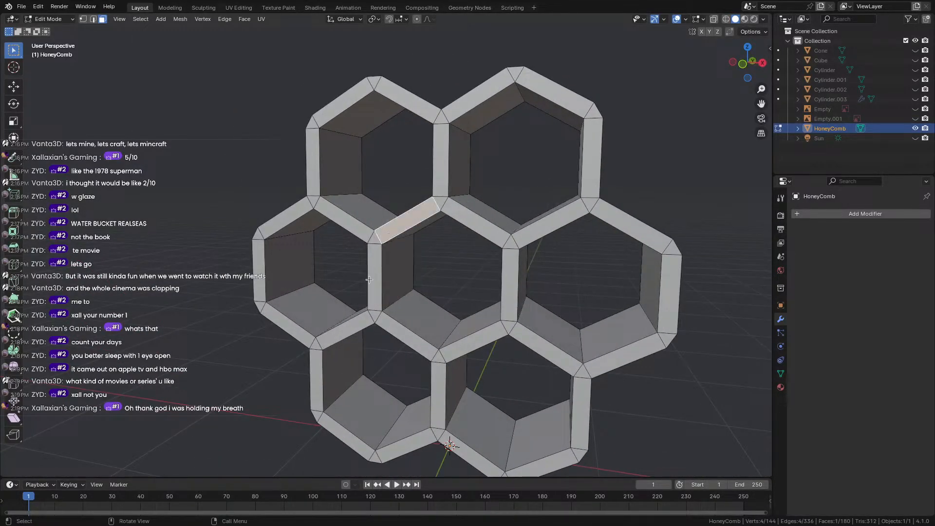
pyautogui.keyDown('shift'); pyautogui.click(372, 275); pyautogui.keyUp('shift')
pyautogui.keyDown('shift'); pyautogui.click(357, 232); pyautogui.keyUp('shift')
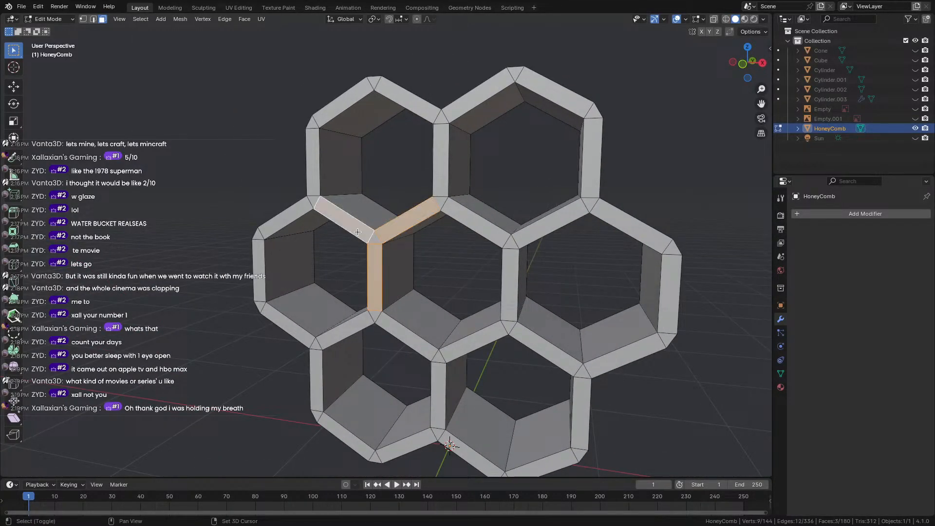
pyautogui.keyDown('shift'); pyautogui.click(313, 185); pyautogui.keyUp('shift')
pyautogui.keyDown('shift'); pyautogui.click(313, 201); pyautogui.keyUp('shift')
# Add the upper rim strips, top corner triangles and right rim faces of both top cells.
pyautogui.keyDown('shift'); pyautogui.click(335, 112); pyautogui.keyUp('shift')
pyautogui.keyDown('shift'); pyautogui.click(394, 90); pyautogui.keyUp('shift')
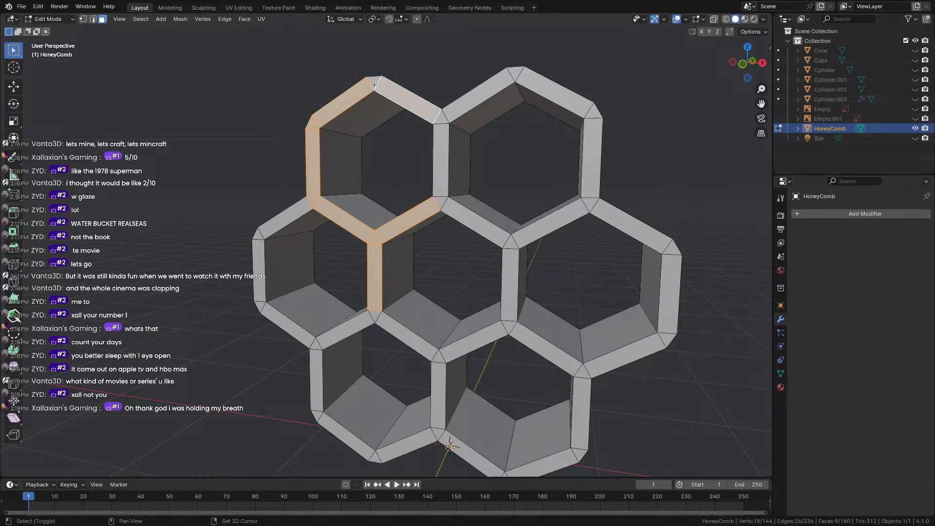
pyautogui.keyDown('shift'); pyautogui.click(373, 83); pyautogui.keyUp('shift')
pyautogui.keyDown('shift'); pyautogui.click(441, 146); pyautogui.keyUp('shift')
pyautogui.keyDown('shift'); pyautogui.click(440, 202); pyautogui.keyUp('shift')
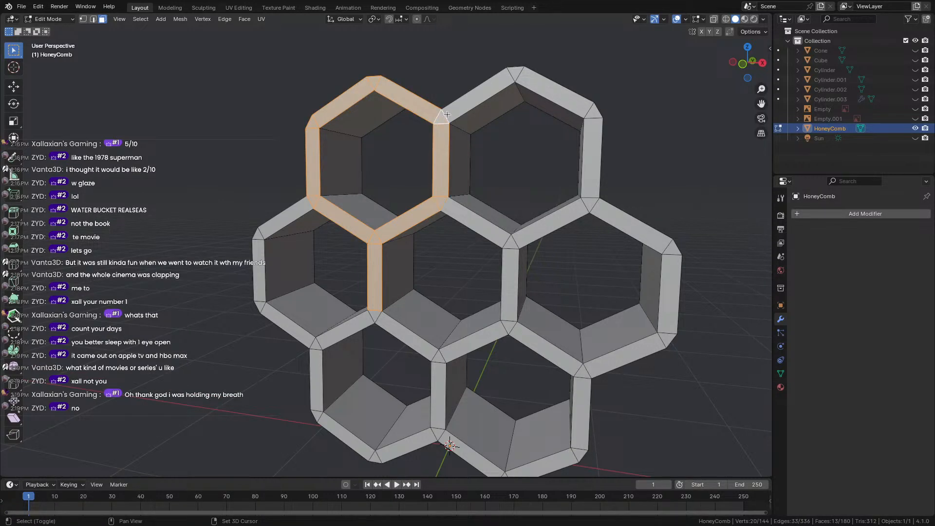
pyautogui.keyDown('shift'); pyautogui.click(482, 93); pyautogui.keyUp('shift')
pyautogui.keyDown('shift'); pyautogui.click(521, 78); pyautogui.keyUp('shift')
pyautogui.keyDown('shift'); pyautogui.click(556, 101); pyautogui.keyUp('shift')
pyautogui.keyDown('shift'); pyautogui.click(591, 146); pyautogui.keyUp('shift')
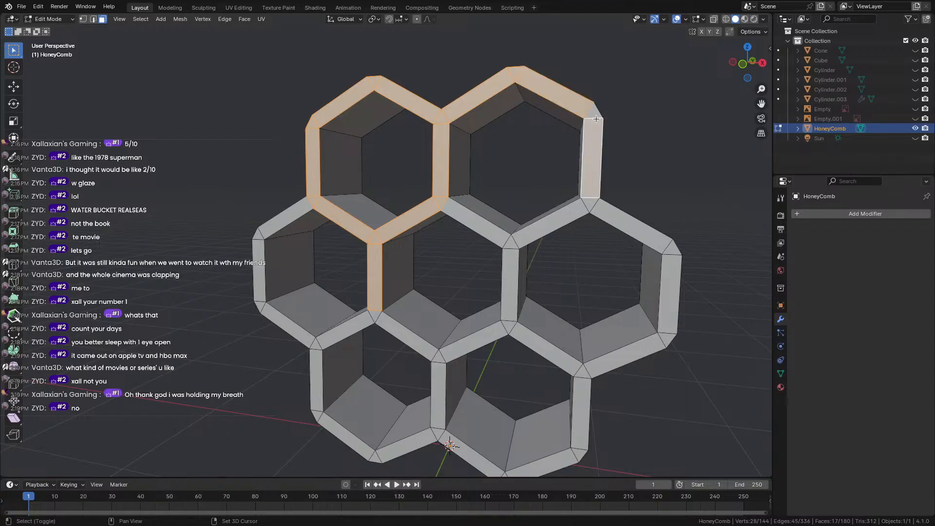
pyautogui.keyDown('shift'); pyautogui.click(595, 115); pyautogui.keyUp('shift')
pyautogui.press('KP_1')
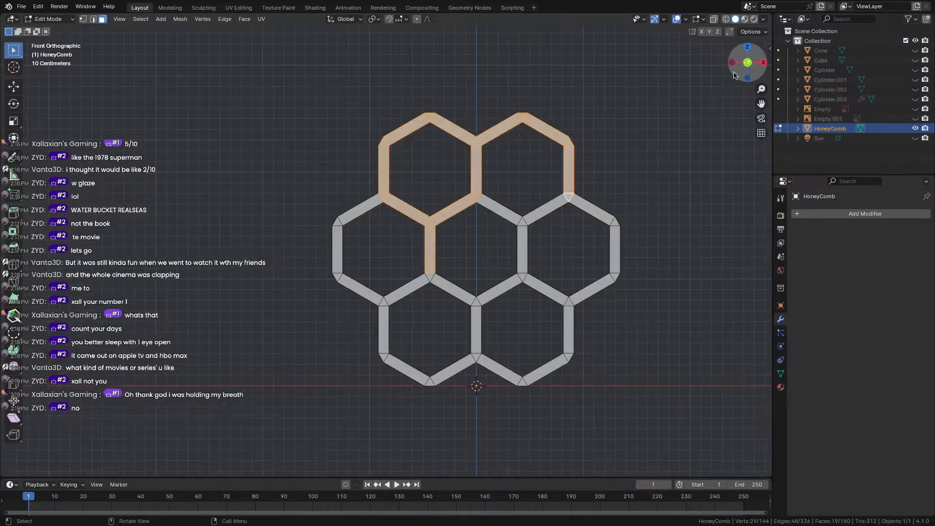
pyautogui.moveTo(269, 76); pyautogui.dragTo(644, 446)
pyautogui.press('x')
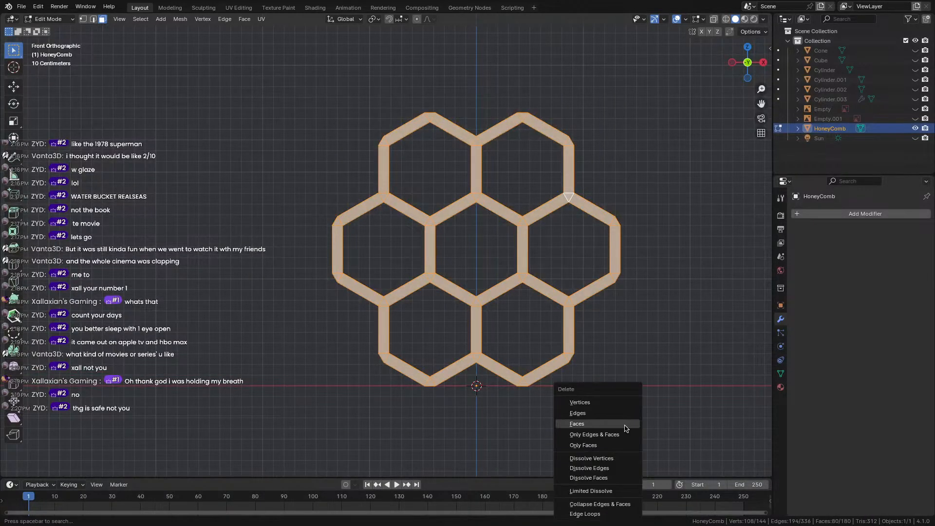
pyautogui.click(626, 427)
pyautogui.moveTo(627, 409); pyautogui.dragTo(603, 402, button='middle')
pyautogui.hotkey('ctrl', 'z')
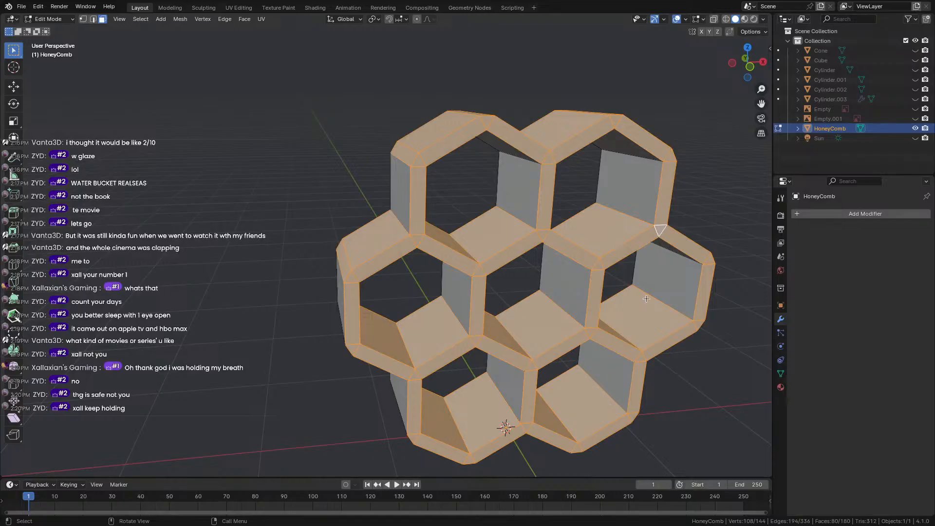
pyautogui.click(751, 67)
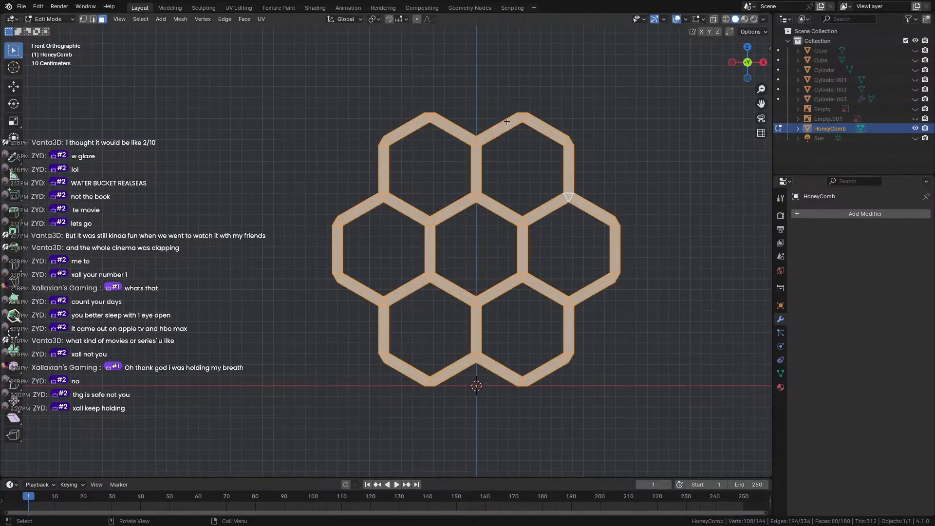
pyautogui.moveTo(507, 122); pyautogui.dragTo(555, 185, button='middle')
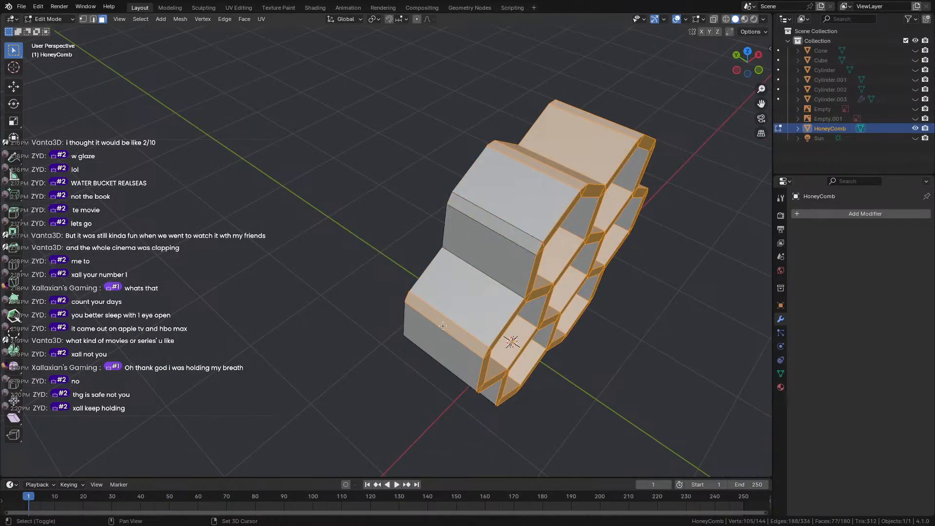
pyautogui.moveTo(449, 328); pyautogui.dragTo(538, 230, button='middle')
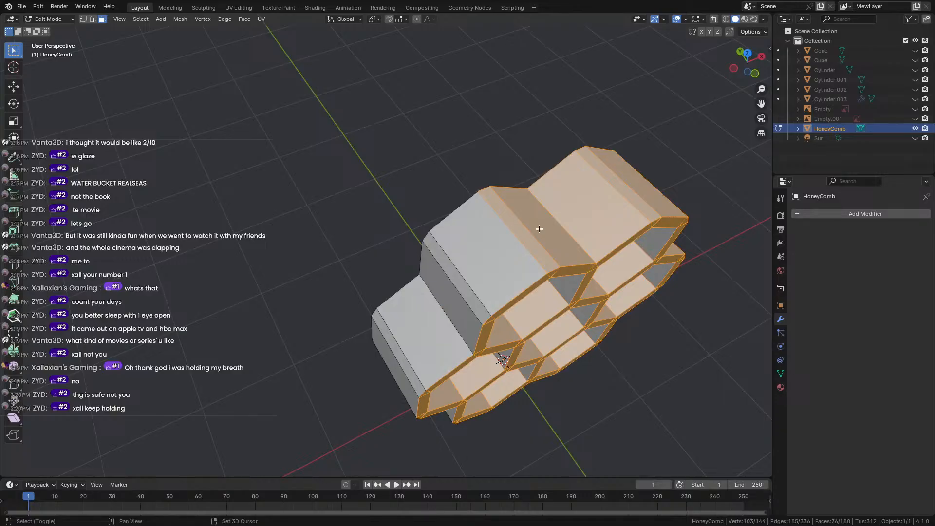
pyautogui.keyDown('ctrl'); pyautogui.moveTo(538, 227); pyautogui.dragTo(506, 237); pyautogui.keyUp('ctrl')
pyautogui.moveTo(629, 192)
pyautogui.keyDown('ctrl'); pyautogui.mouseDown()
pyautogui.moveTo(621, 200)
pyautogui.moveTo(668, 196)
pyautogui.mouseUp(); pyautogui.keyUp('ctrl')
pyautogui.moveTo(677, 178); pyautogui.dragTo(589, 117, button='middle')
pyautogui.keyDown('ctrl'); pyautogui.moveTo(482, 263); pyautogui.dragTo(462, 309); pyautogui.keyUp('ctrl')
pyautogui.keyDown('shift'); pyautogui.moveTo(419, 429); pyautogui.dragTo(599, 282, button='middle'); pyautogui.keyUp('shift')
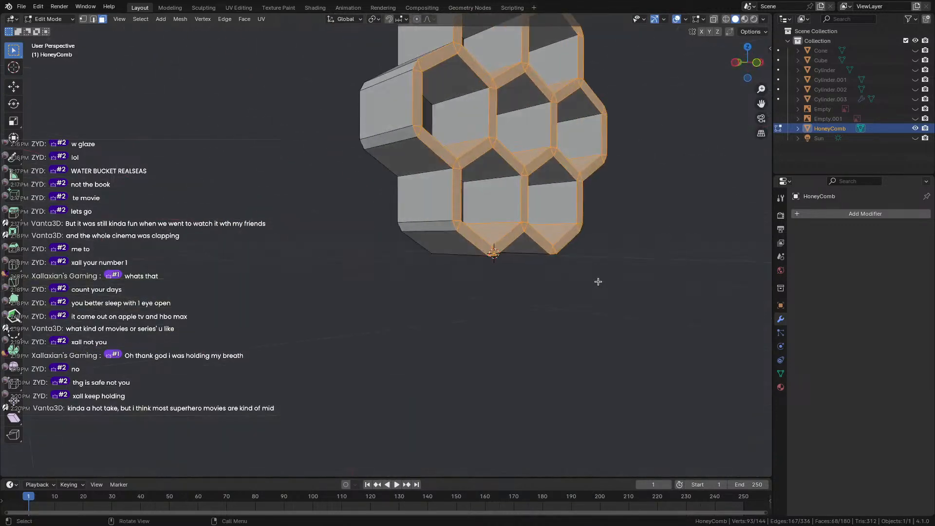
pyautogui.press('x')
pyautogui.click(534, 291)
pyautogui.moveTo(535, 291); pyautogui.dragTo(431, 272, button='middle')
pyautogui.keyDown('shift'); pyautogui.moveTo(431, 170); pyautogui.dragTo(352, 196, button='middle'); pyautogui.keyUp('shift')
pyautogui.scroll(4, 488, 318)
pyautogui.scroll(-6, 488, 320)
pyautogui.hotkey('ctrl', 'z')
pyautogui.scroll(5, 481, 308)
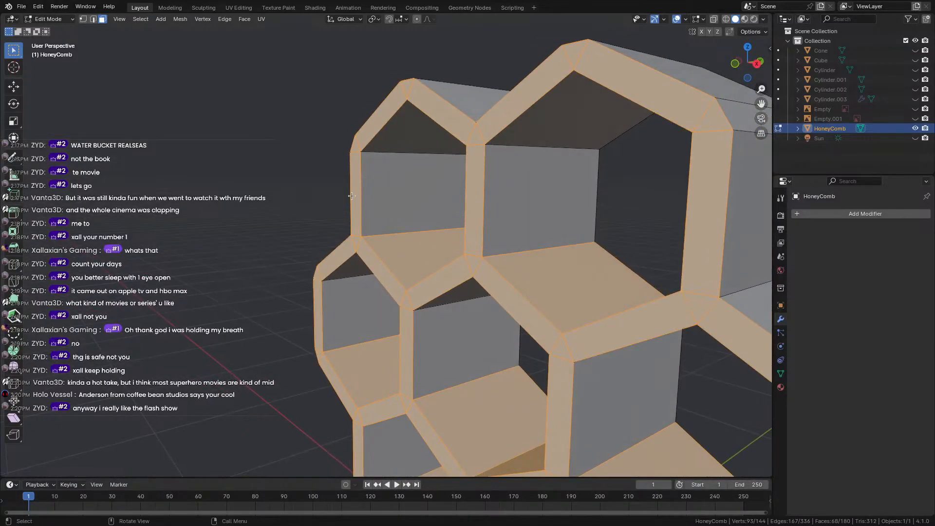
pyautogui.click(93, 18)
# Try two centred loop cuts, undo them, and select a single edge instead.
pyautogui.scroll(-5, 420, 210)
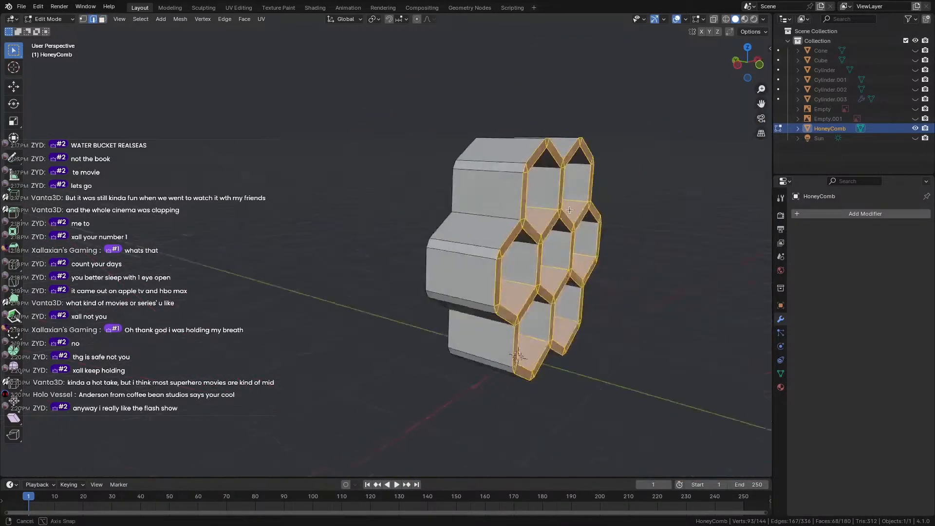
pyautogui.moveTo(419, 211); pyautogui.dragTo(485, 178, button='middle')
pyautogui.hotkey('ctrl', 'r')
pyautogui.click(494, 188)
pyautogui.rightClick(494, 188)
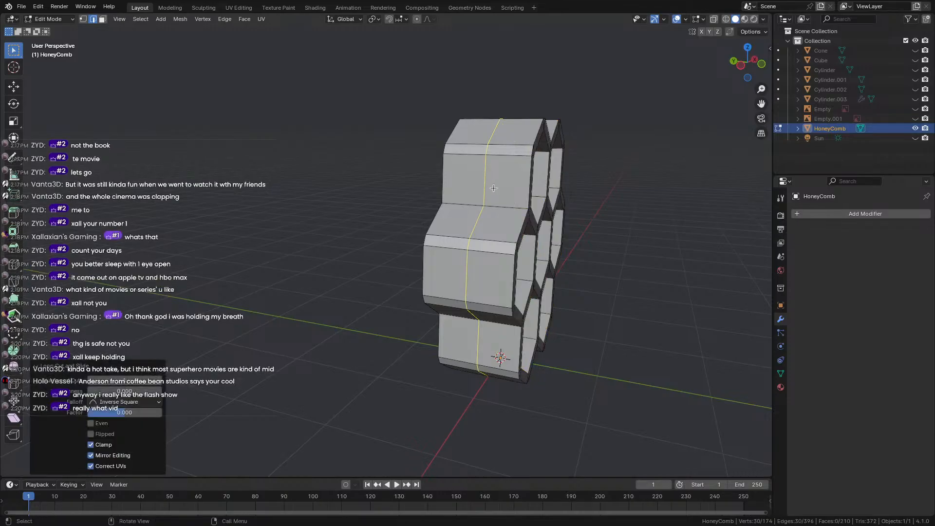
pyautogui.moveTo(569, 190); pyautogui.dragTo(576, 215, button='middle')
pyautogui.scroll(-4, 419, 184)
pyautogui.hotkey('ctrl', 'r')
pyautogui.click(490, 200)
pyautogui.rightClick(490, 201)
pyautogui.hotkey('ctrl', 'z')
pyautogui.hotkey('ctrl', 'z')
pyautogui.click(576, 214)
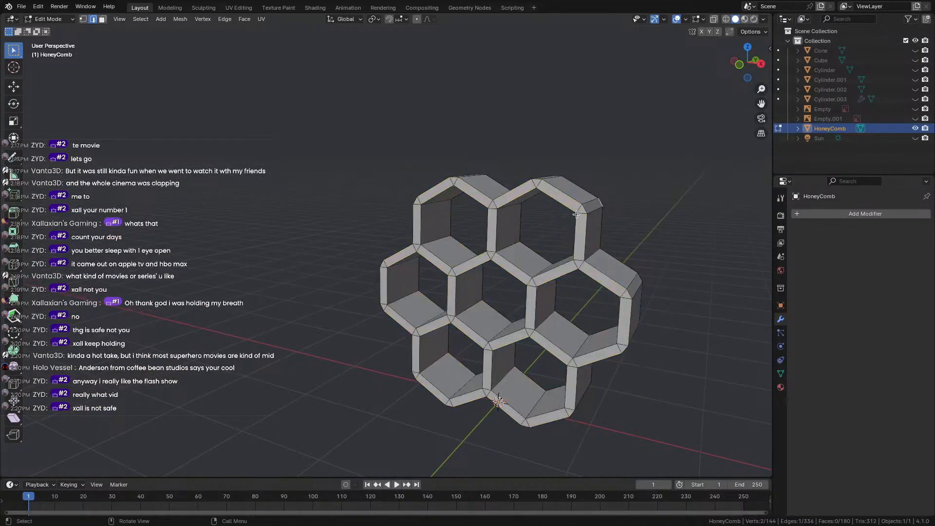
# Add centred loop cuts through the upper-left, upper-right and left cells, discarding a botched centre cut.
pyautogui.hotkey('ctrl', 'r')
pyautogui.click(444, 218)
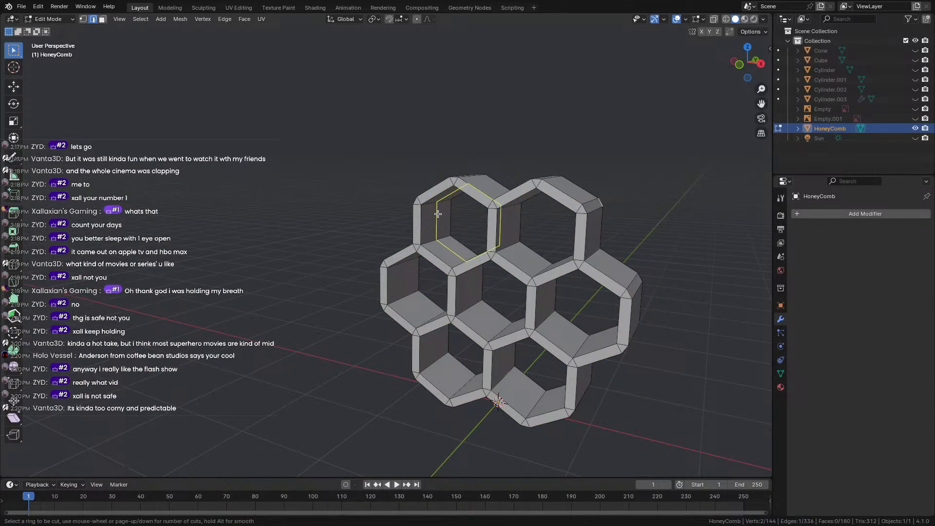
pyautogui.rightClick(444, 217)
pyautogui.hotkey('ctrl', 'r')
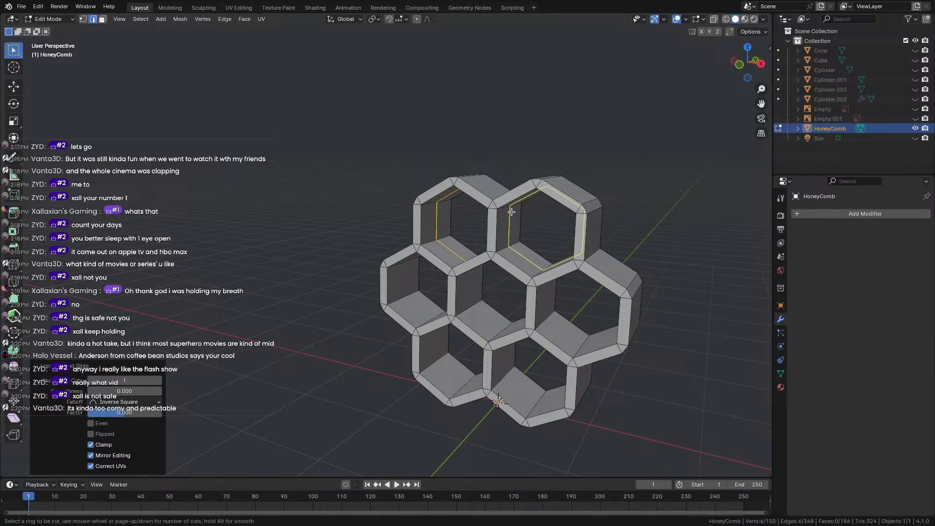
pyautogui.click(514, 220)
pyautogui.rightClick(514, 220)
pyautogui.hotkey('ctrl', 'r')
pyautogui.click(404, 285)
pyautogui.rightClick(404, 285)
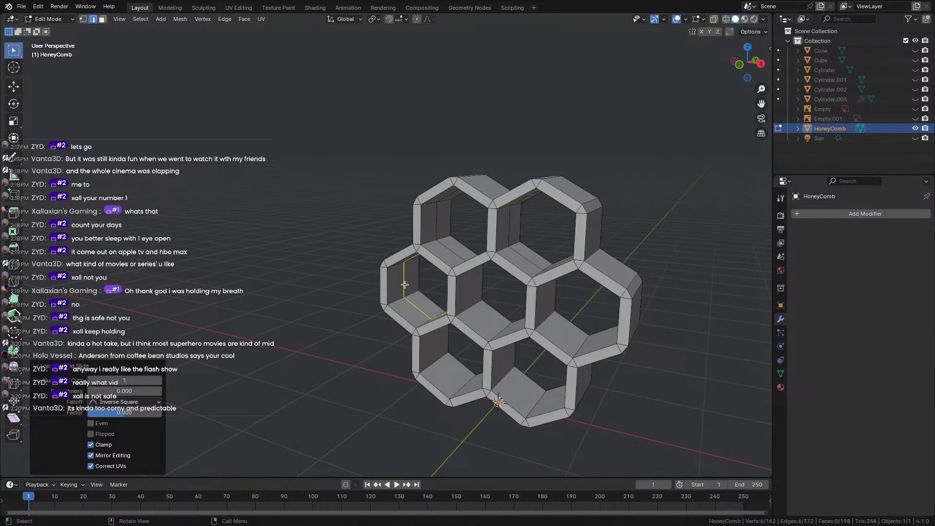
pyautogui.hotkey('ctrl', 'r')
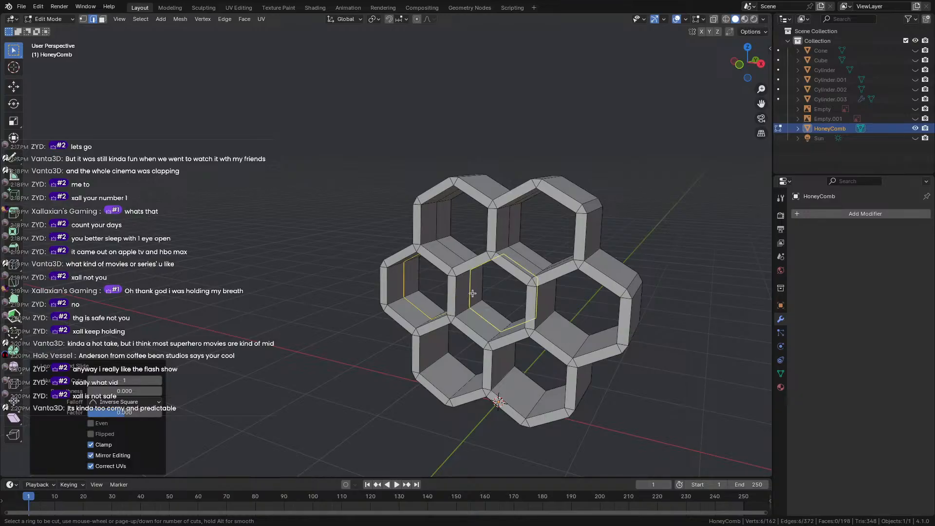
pyautogui.click(472, 290)
pyautogui.rightClick(475, 301)
pyautogui.hotkey('ctrl', 'z')
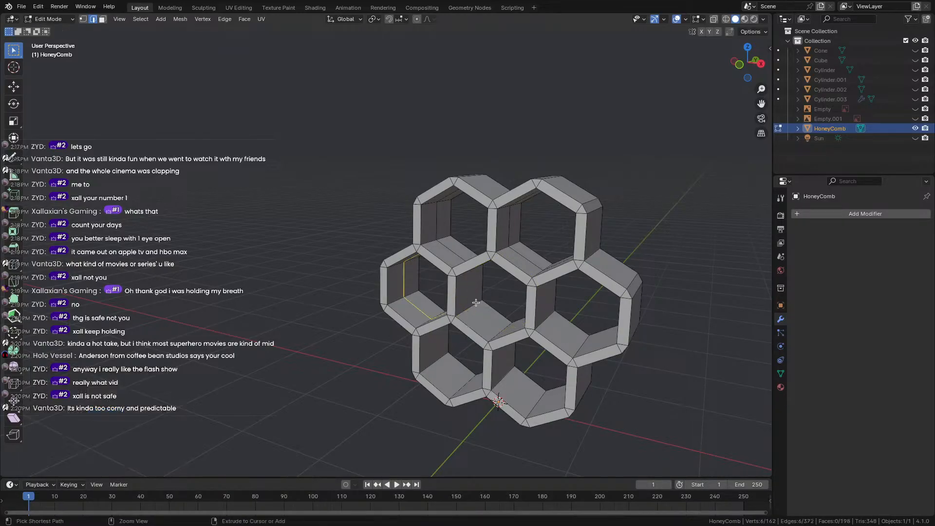
# Add centred loop cuts through the centre, bottom-left, bottom-right and right cells.
pyautogui.hotkey('ctrl', 'r')
pyautogui.click(475, 299)
pyautogui.rightClick(475, 298)
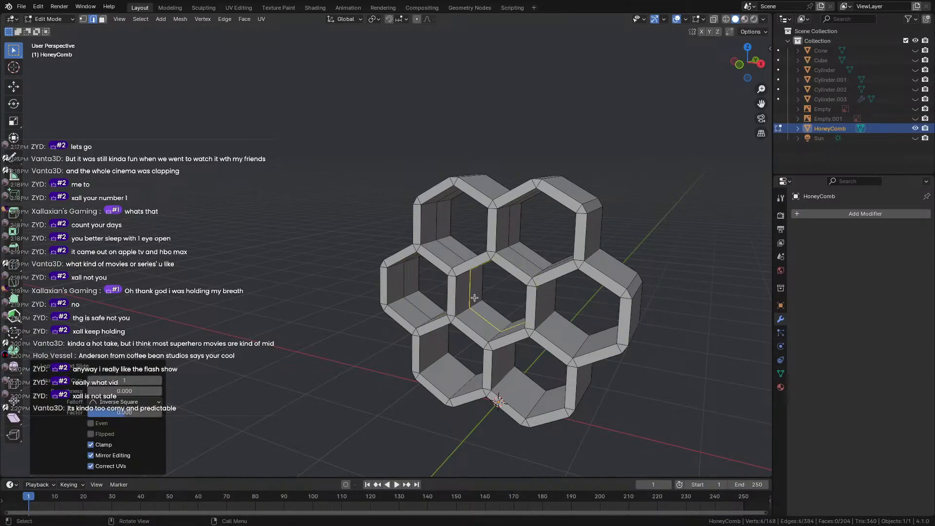
pyautogui.moveTo(472, 342); pyautogui.dragTo(466, 314, button='middle')
pyautogui.scroll(2, 466, 313)
pyautogui.hotkey('ctrl', 'r')
pyautogui.click(457, 310)
pyautogui.rightClick(457, 311)
pyautogui.hotkey('ctrl', 'r')
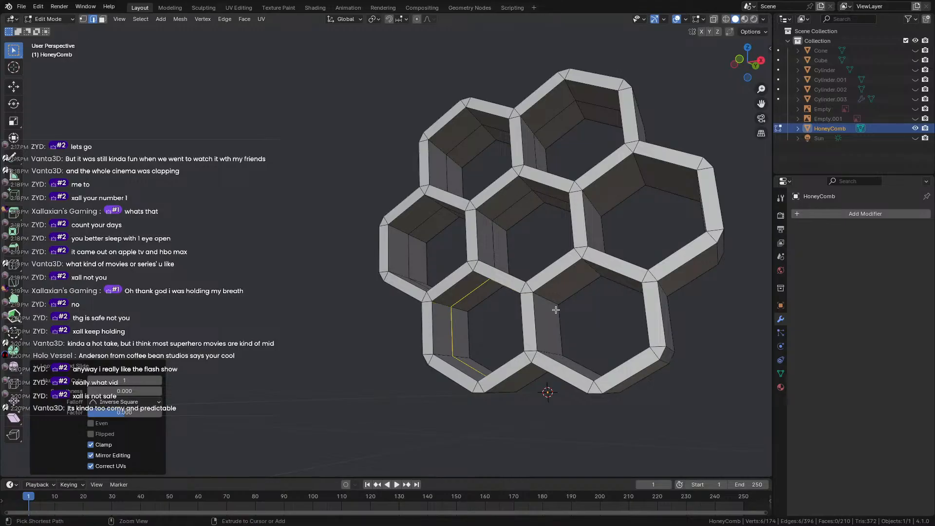
pyautogui.click(552, 302)
pyautogui.rightClick(552, 302)
pyautogui.hotkey('ctrl', 'r')
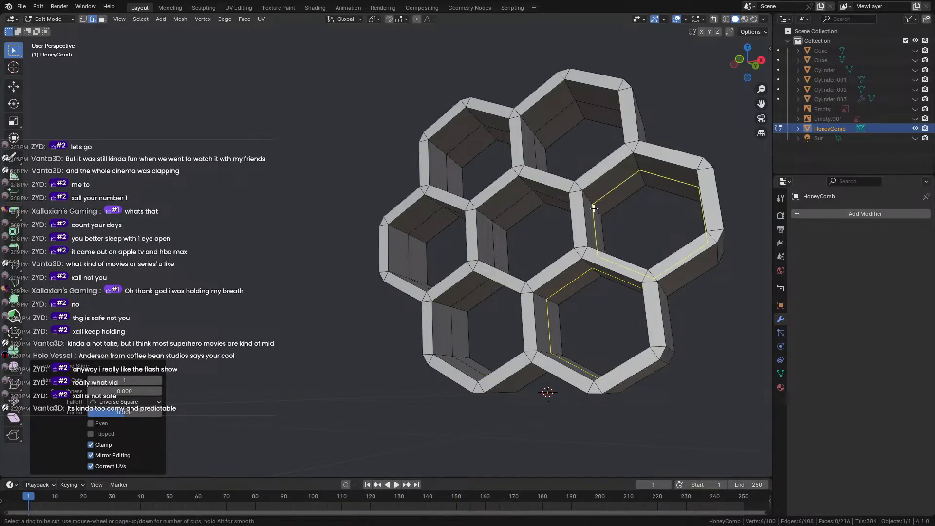
pyautogui.click(595, 212)
pyautogui.rightClick(595, 212)
# Fill the middle loops of the right, centre, left, bottom-left and bottom-right cells with faces.
pyautogui.press('f')
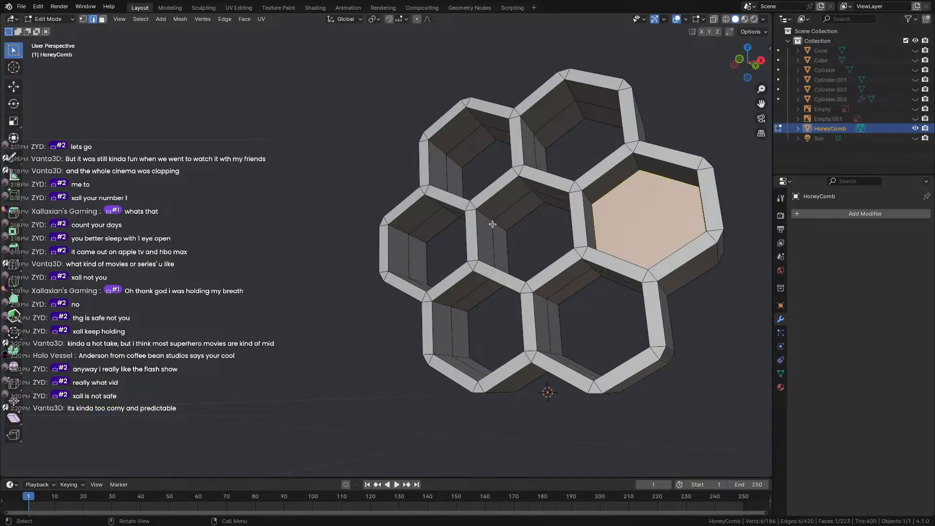
pyautogui.keyDown('alt'); pyautogui.click(495, 228); pyautogui.keyUp('alt')
pyautogui.press('f')
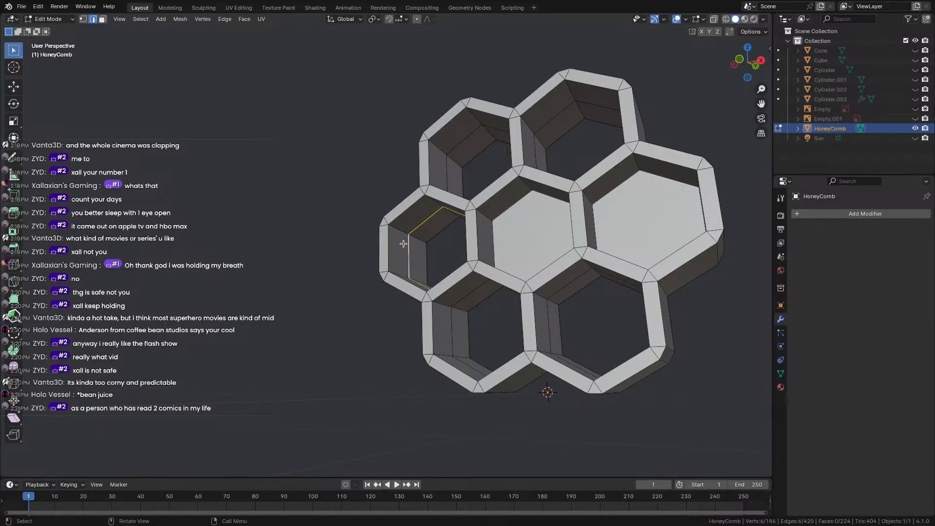
pyautogui.press('f')
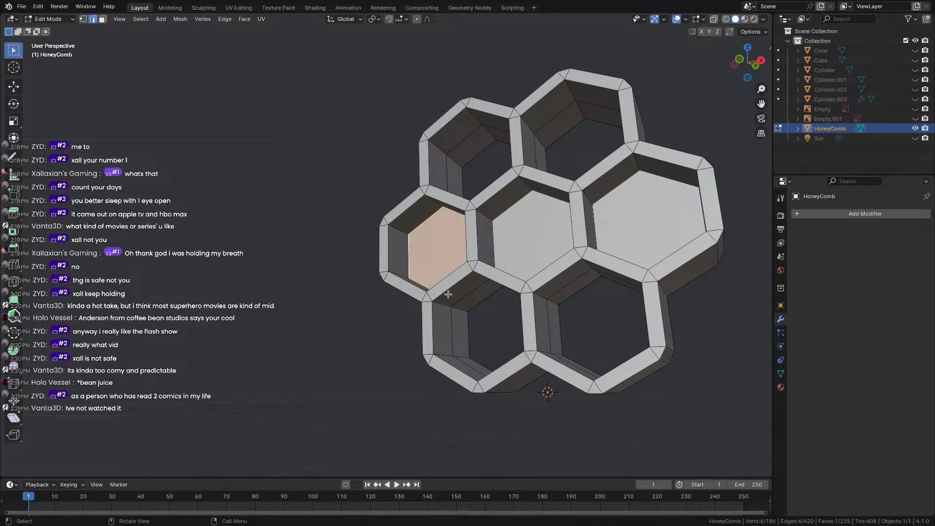
pyautogui.press('f')
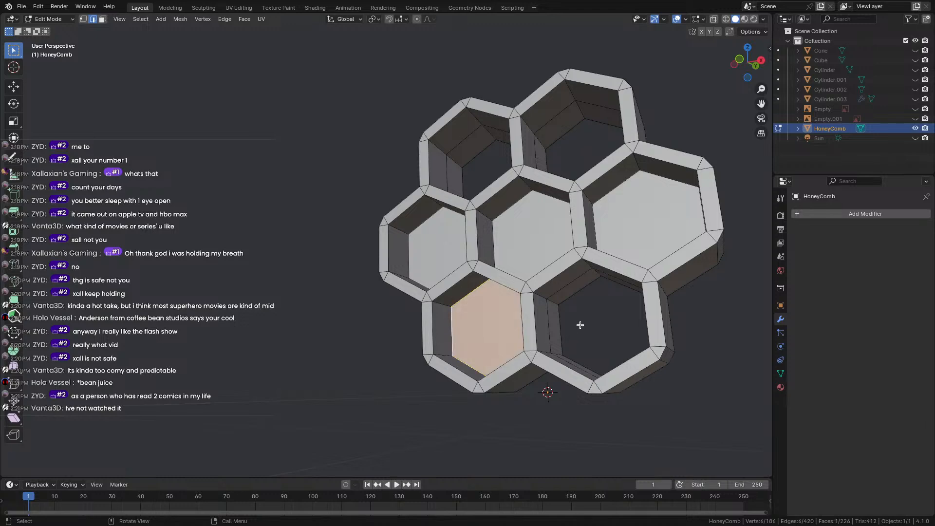
pyautogui.keyDown('alt'); pyautogui.click(549, 324); pyautogui.keyUp('alt')
pyautogui.press('f')
# Cap the upper-right and upper-left cells with faces across their middle loops.
pyautogui.moveTo(548, 323); pyautogui.dragTo(566, 324, button='middle')
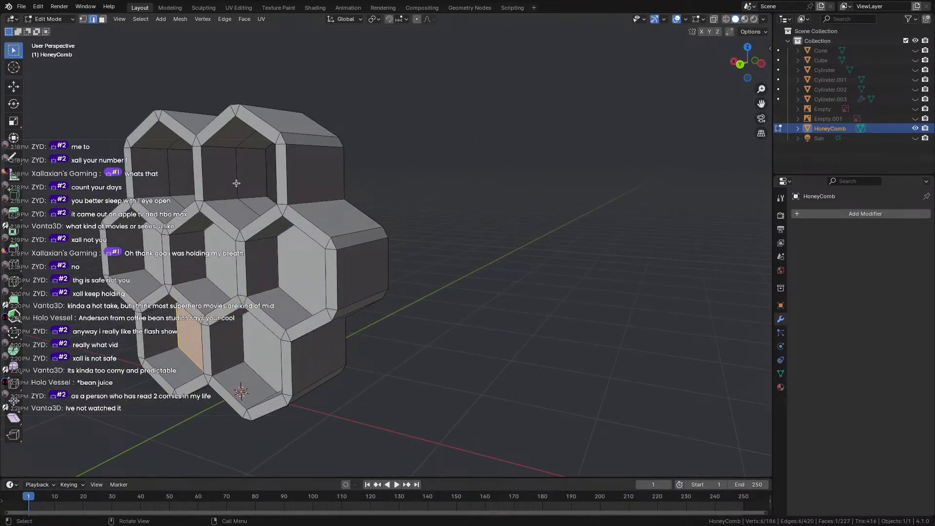
pyautogui.press('f')
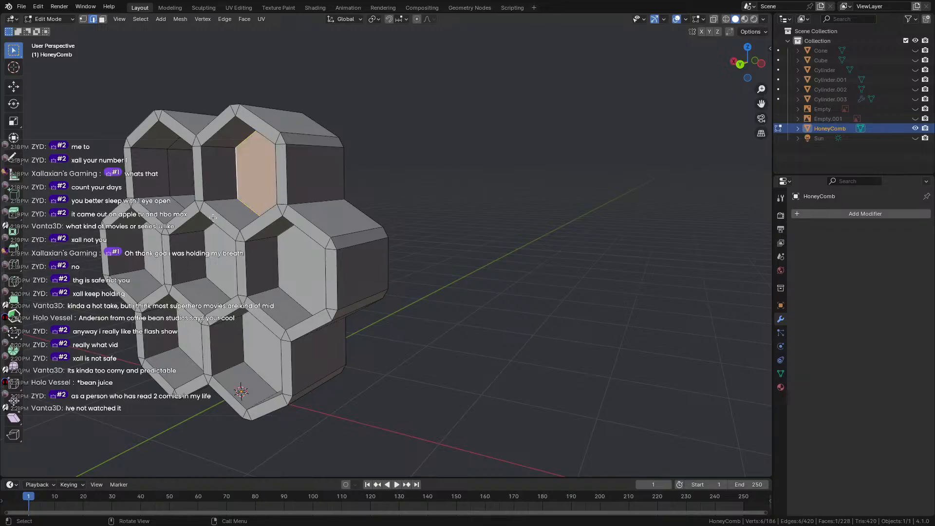
pyautogui.scroll(5, 453, 253)
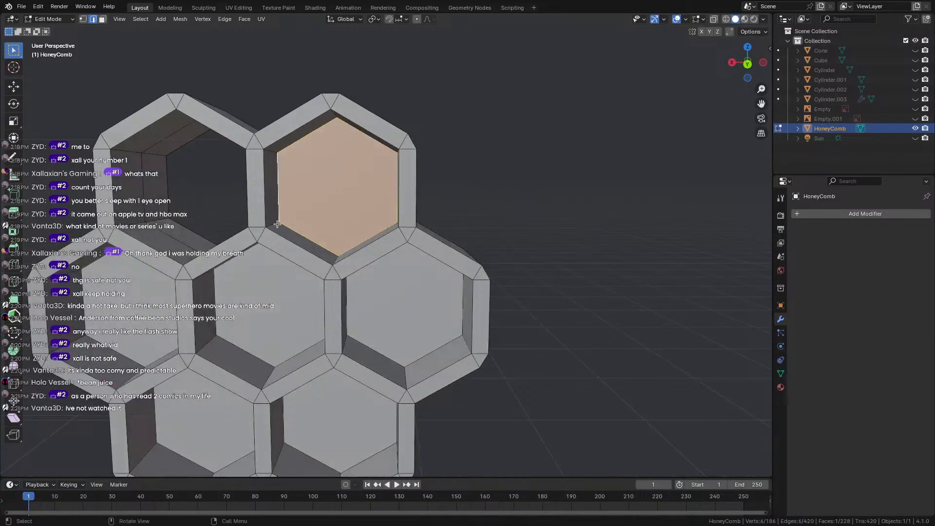
pyautogui.moveTo(277, 224); pyautogui.dragTo(238, 222, button='middle')
pyautogui.keyDown('alt'); pyautogui.click(284, 199); pyautogui.keyUp('alt')
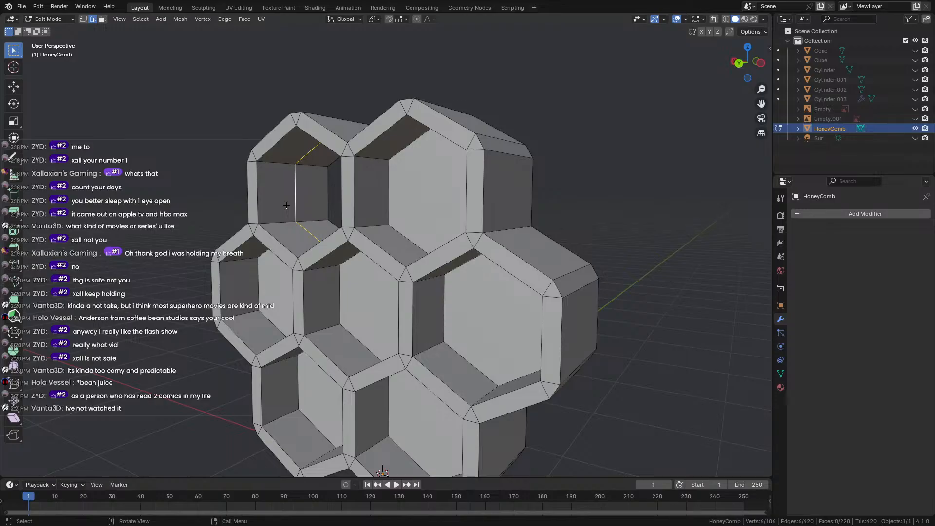
pyautogui.press('f')
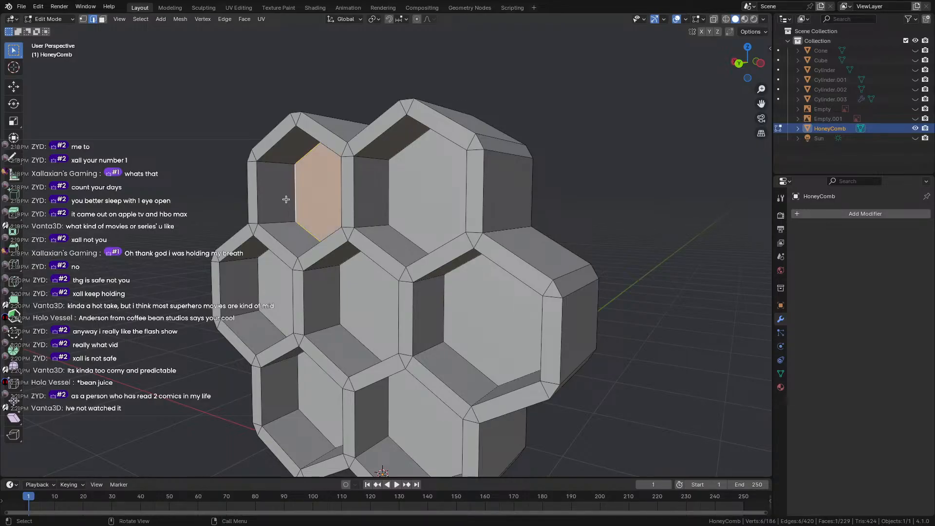
pyautogui.moveTo(244, 194); pyautogui.dragTo(454, 203, button='middle')
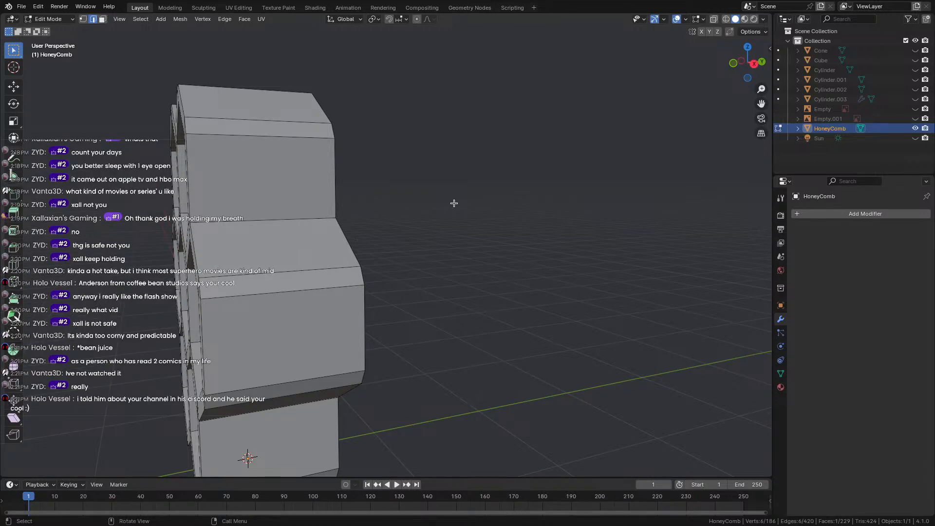
pyautogui.moveTo(434, 174); pyautogui.dragTo(289, 164, button='middle')
pyautogui.scroll(3, 289, 163)
pyautogui.moveTo(364, 173); pyautogui.dragTo(543, 176, button='middle')
pyautogui.scroll(-4, 460, 179)
pyautogui.scroll(4, 543, 177)
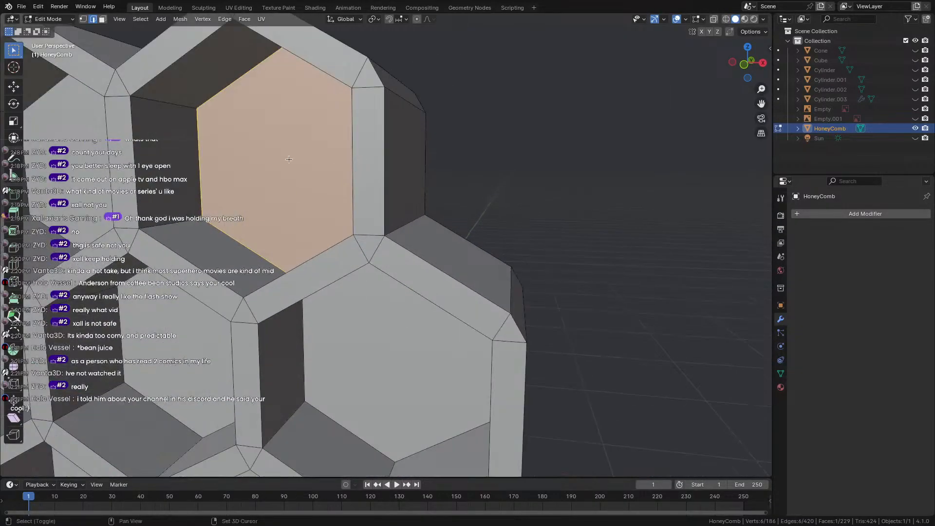
pyautogui.keyDown('shift'); pyautogui.moveTo(238, 165); pyautogui.dragTo(346, 163, button='middle'); pyautogui.keyUp('shift')
pyautogui.moveTo(346, 163); pyautogui.dragTo(326, 151, button='middle')
pyautogui.scroll(-4, 365, 162)
pyautogui.scroll(4, 292, 152)
pyautogui.scroll(-3, 436, 148)
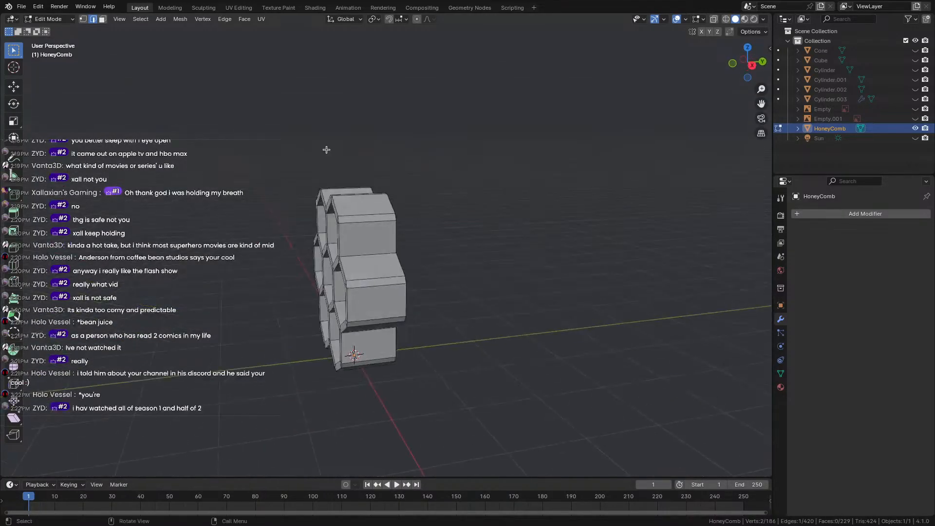
pyautogui.scroll(3, 326, 150)
pyautogui.keyDown('shift'); pyautogui.moveTo(288, 214); pyautogui.dragTo(595, 148, button='middle'); pyautogui.keyUp('shift')
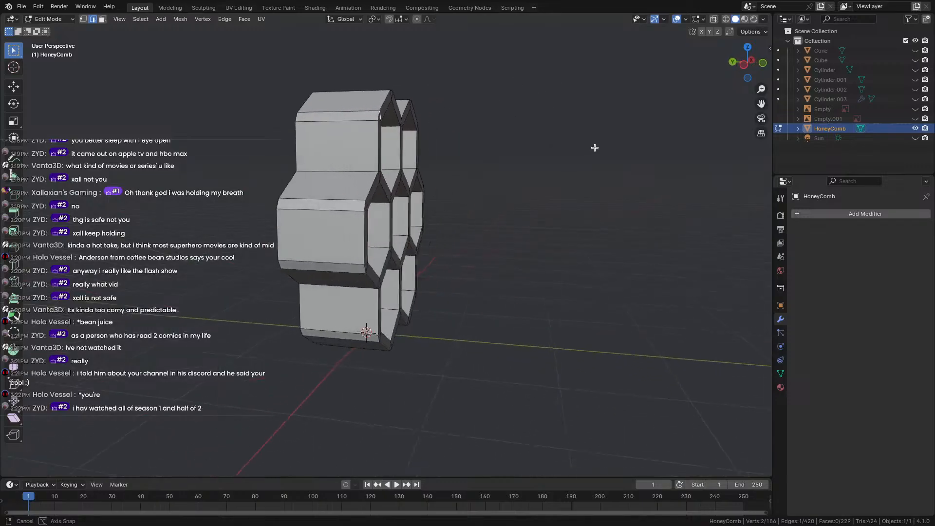
pyautogui.scroll(3, 511, 155)
pyautogui.moveTo(511, 154)
pyautogui.mouseDown(button='middle')
pyautogui.moveTo(419, 148)
pyautogui.moveTo(507, 144)
pyautogui.mouseUp(button='middle')
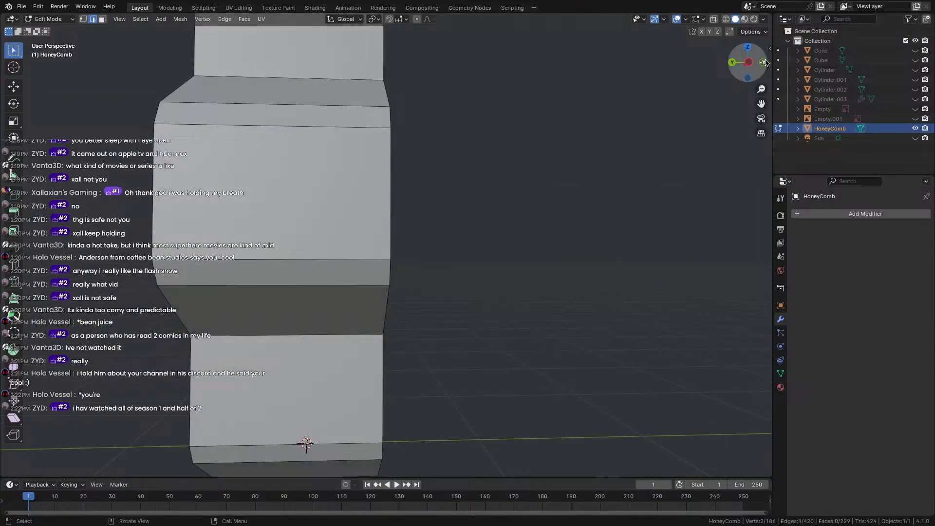
# Switch to a Left Orthographic view with see-through wireframe display.
pyautogui.click(746, 66)
pyautogui.scroll(-4, 432, 154)
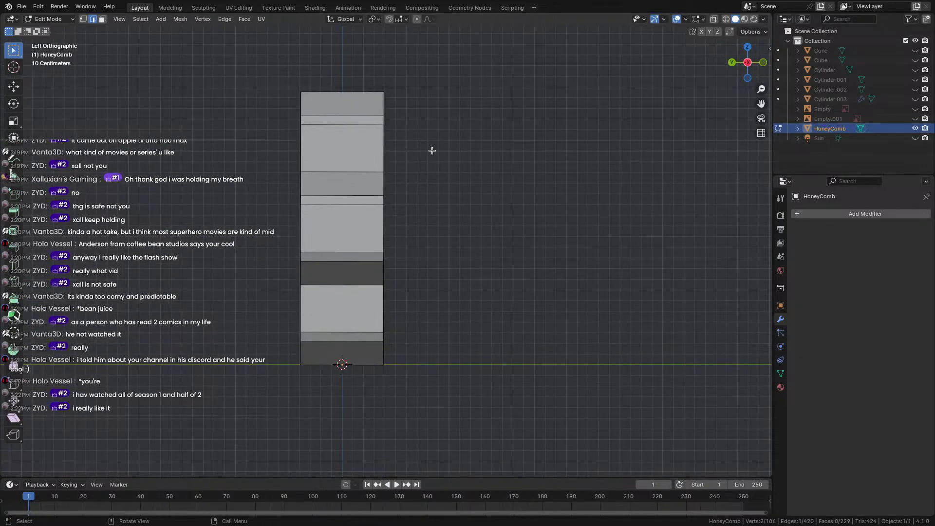
pyautogui.press('z')
pyautogui.hotkey('shift', 'z')
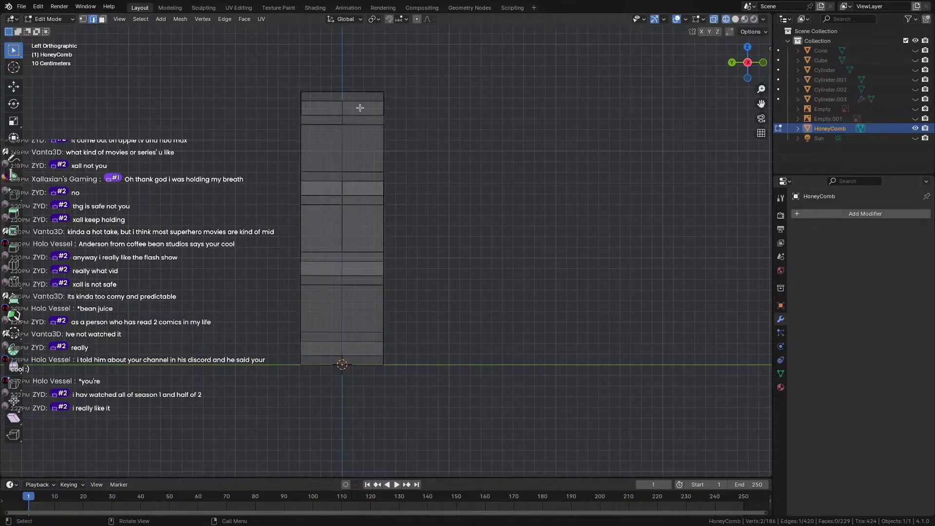
# Box-select the mesh's right-side vertices and pull them inward along Y.
pyautogui.moveTo(361, 71); pyautogui.dragTo(431, 380)
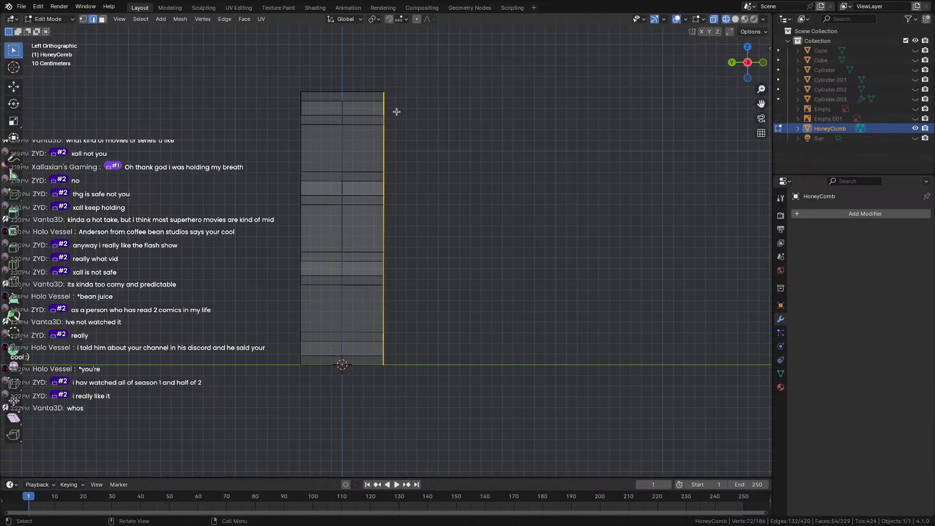
pyautogui.press('g')
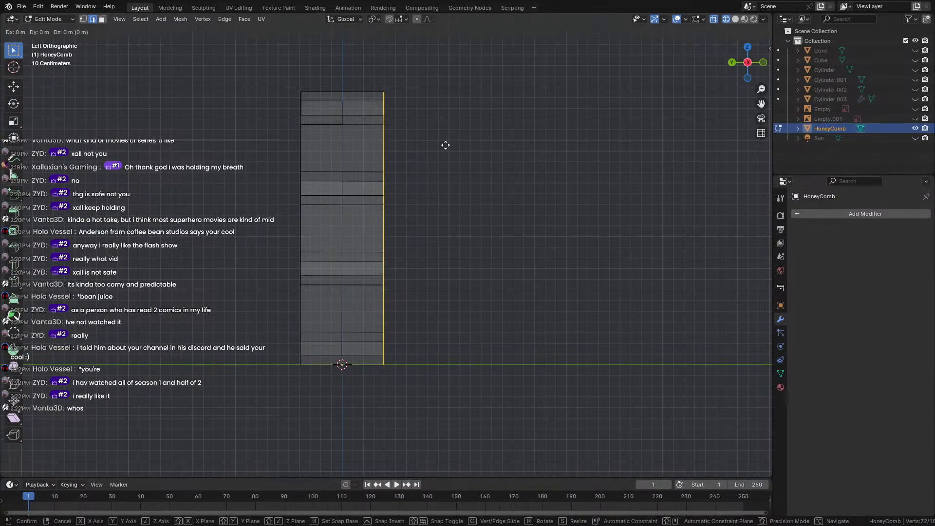
pyautogui.press('y')
pyautogui.click(430, 145)
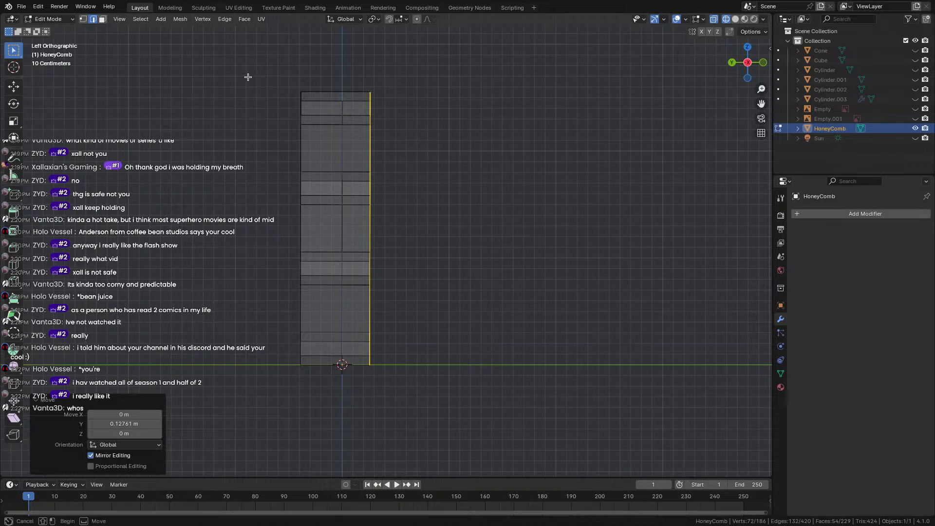
# Try moving both sides together, then undo the accidental nudge.
pyautogui.moveTo(248, 77); pyautogui.dragTo(326, 436)
pyautogui.press('g')
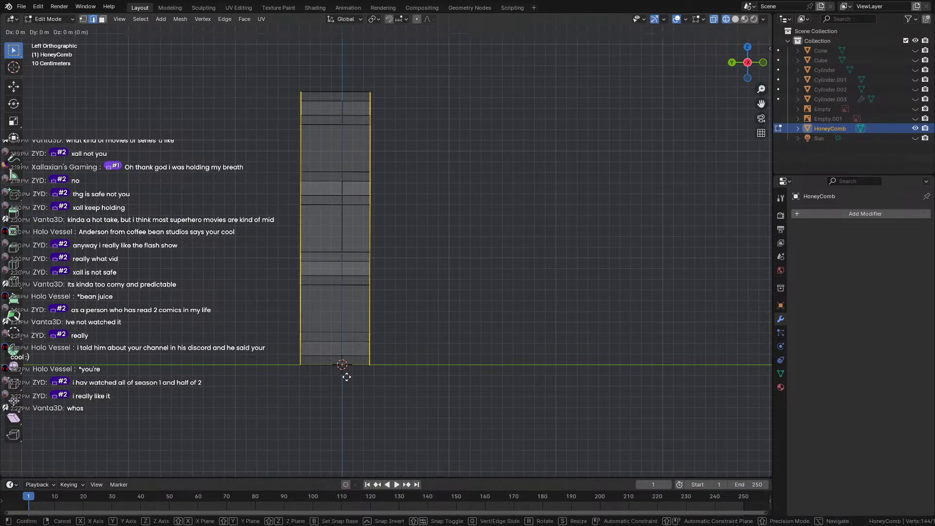
pyautogui.click(347, 378)
pyautogui.click(346, 378)
pyautogui.hotkey('ctrl', 'z')
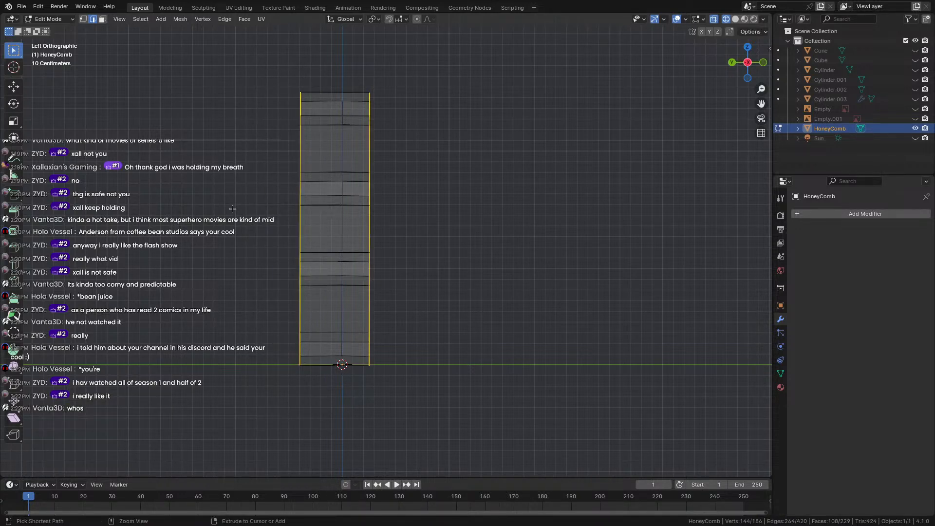
pyautogui.hotkey('ctrl', 'z')
# Box-select only the left side of the mesh and pull it inward along Y.
pyautogui.click(223, 95)
pyautogui.moveTo(225, 55); pyautogui.dragTo(321, 432)
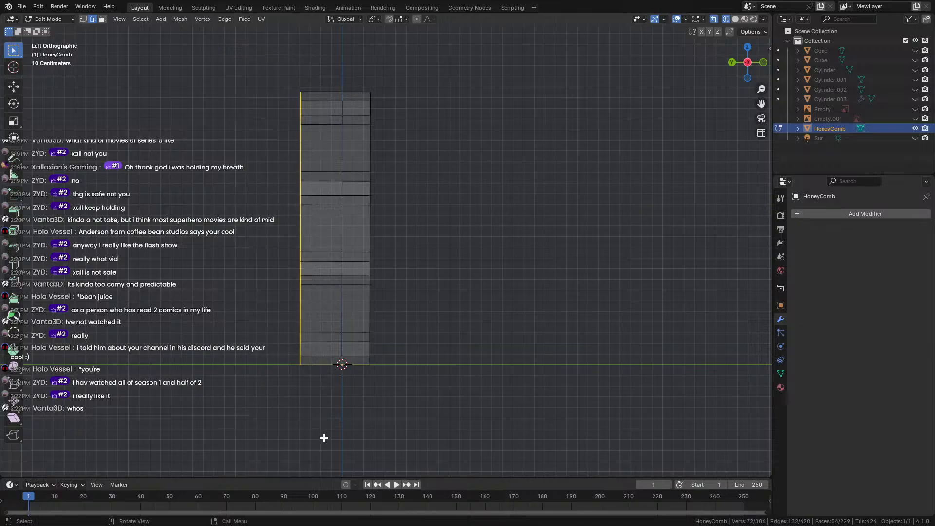
pyautogui.press('g')
pyautogui.press('y')
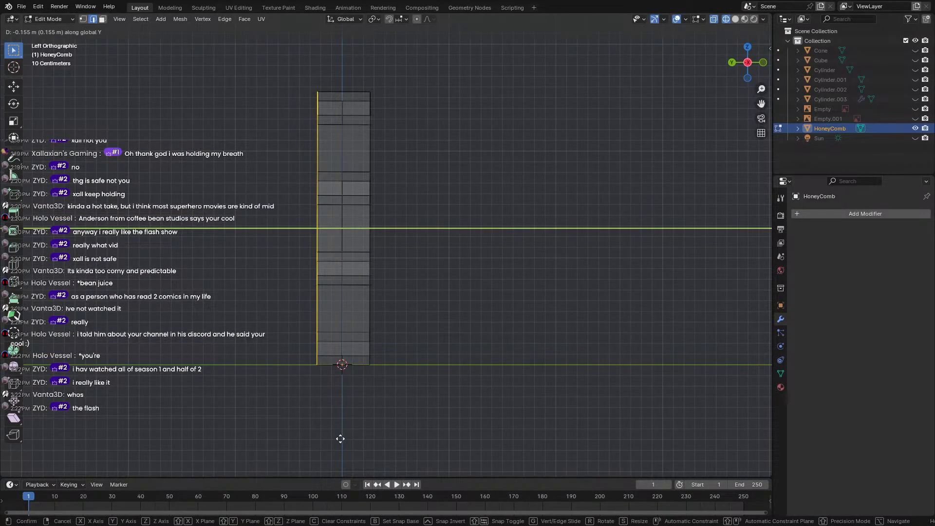
pyautogui.click(340, 439)
pyautogui.moveTo(234, 312); pyautogui.dragTo(371, 369, button='middle')
# Return to Object Mode in solid shading and frame the honeycomb front-on.
pyautogui.click(371, 369)
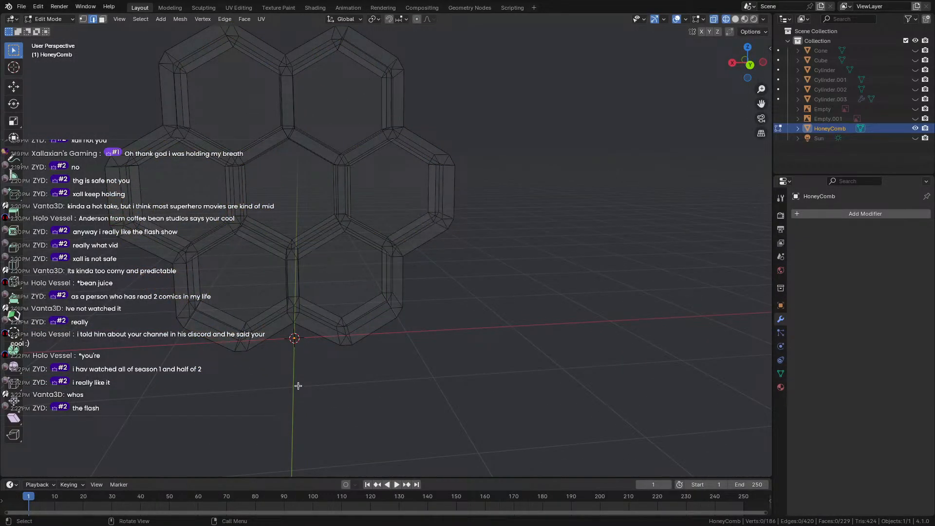
pyautogui.moveTo(298, 383); pyautogui.dragTo(400, 358, button='middle')
pyautogui.press('Tab')
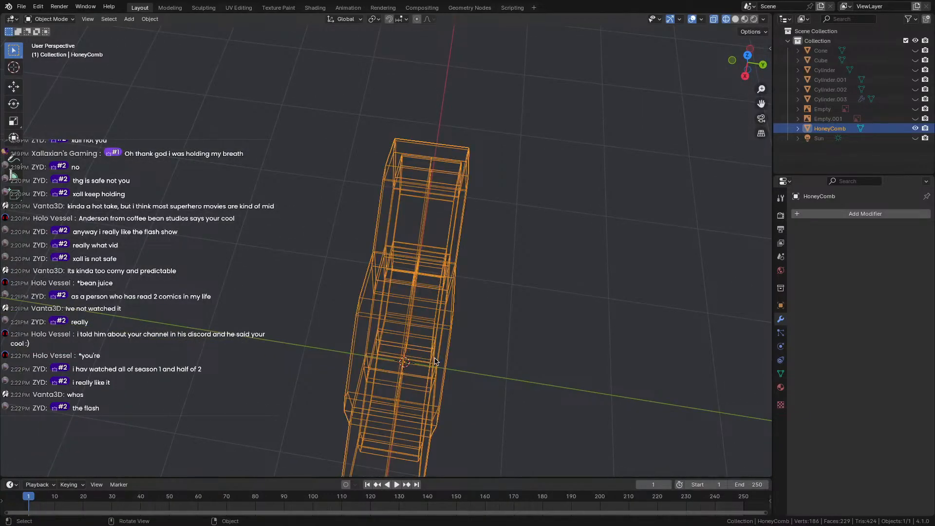
pyautogui.scroll(1, 435, 361)
pyautogui.click(735, 20)
pyautogui.moveTo(460, 326)
pyautogui.mouseDown(button='middle')
pyautogui.moveTo(363, 237)
pyautogui.moveTo(331, 221)
pyautogui.mouseUp(button='middle')
pyautogui.moveTo(222, 146)
pyautogui.keyDown('shift'); pyautogui.mouseDown(button='middle')
pyautogui.moveTo(286, 229)
pyautogui.moveTo(230, 255)
pyautogui.moveTo(314, 253)
pyautogui.mouseUp(button='middle'); pyautogui.keyUp('shift')
pyautogui.scroll(2, 286, 231)
pyautogui.scroll(1, 314, 252)
# In Edit Mode, try Ctrl+B bevels on the left cell's hexagon loop, then clear the selection.
pyautogui.press('Tab')
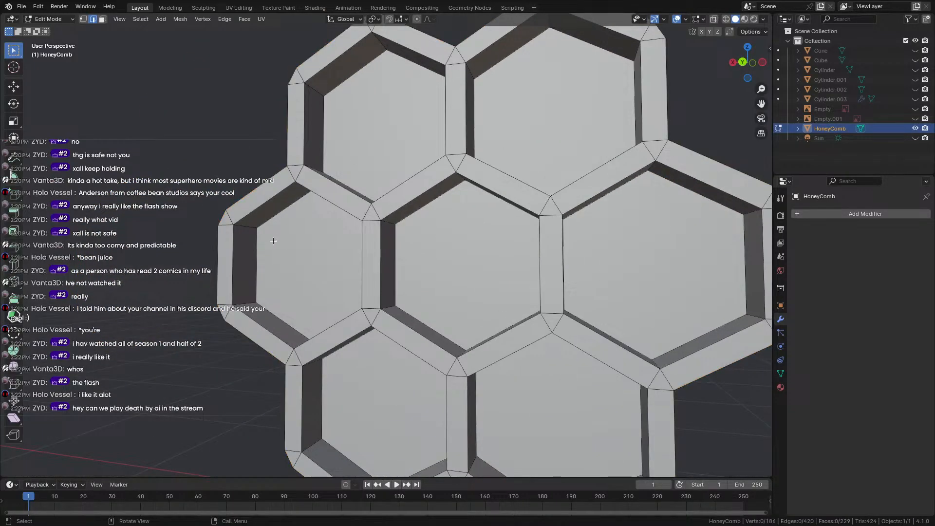
pyautogui.keyDown('alt'); pyautogui.click(263, 248); pyautogui.keyUp('alt')
pyautogui.hotkey('ctrl', 'b')
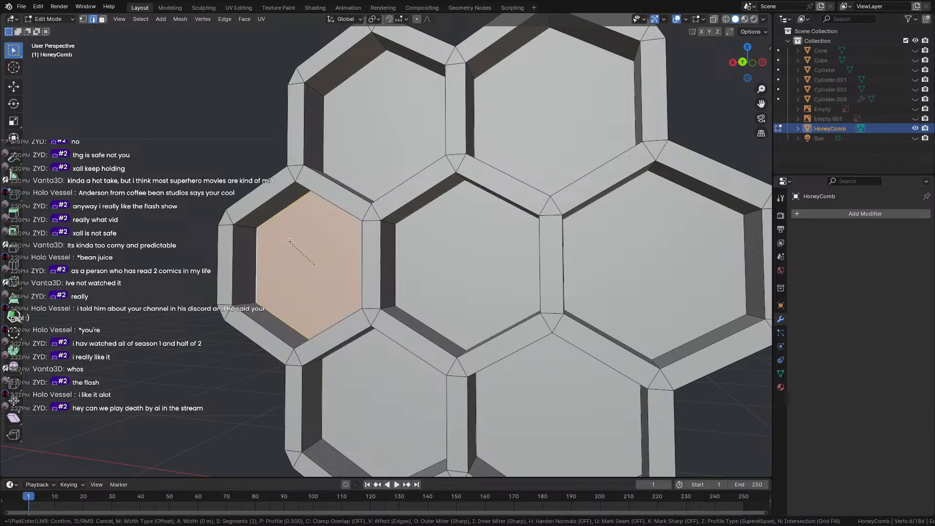
pyautogui.rightClick(290, 242)
pyautogui.click(244, 231)
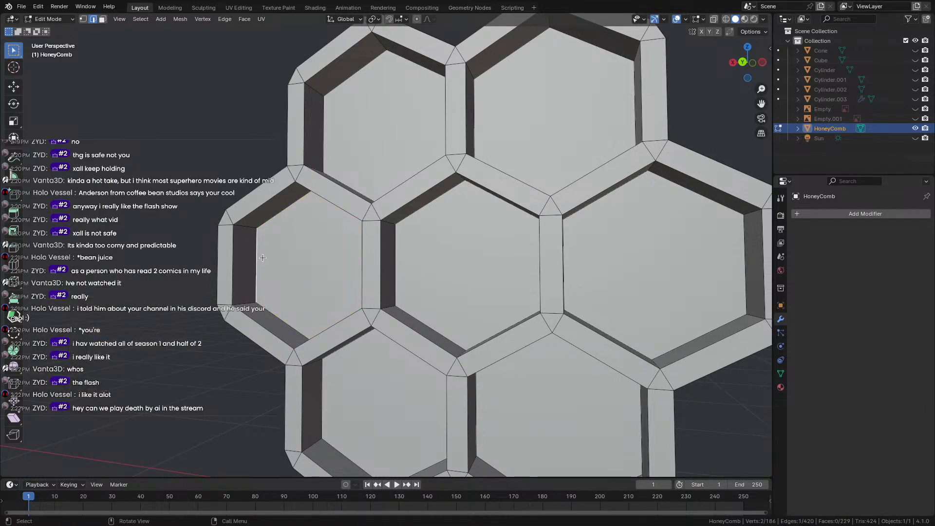
pyautogui.keyDown('alt'); pyautogui.click(257, 251); pyautogui.keyUp('alt')
pyautogui.hotkey('ctrl', 'b')
pyautogui.click(237, 246)
pyautogui.keyDown('alt'); pyautogui.click(255, 253); pyautogui.keyUp('alt')
pyautogui.scroll(1, 124, 179)
pyautogui.click(123, 179)
pyautogui.scroll(-4, 131, 181)
# Bevel the top-left hexagon face at zero width, then undo it and deselect.
pyautogui.moveTo(153, 184)
pyautogui.mouseDown(button='middle')
pyautogui.moveTo(252, 219)
pyautogui.moveTo(218, 241)
pyautogui.moveTo(167, 194)
pyautogui.mouseUp(button='middle')
pyautogui.scroll(2, 167, 194)
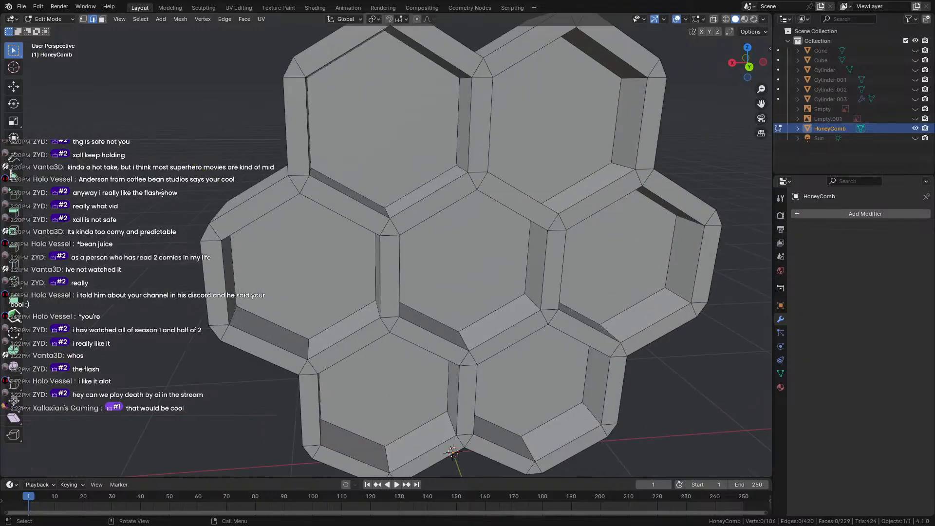
pyautogui.keyDown('shift'); pyautogui.moveTo(221, 160); pyautogui.dragTo(210, 205, button='middle'); pyautogui.keyUp('shift')
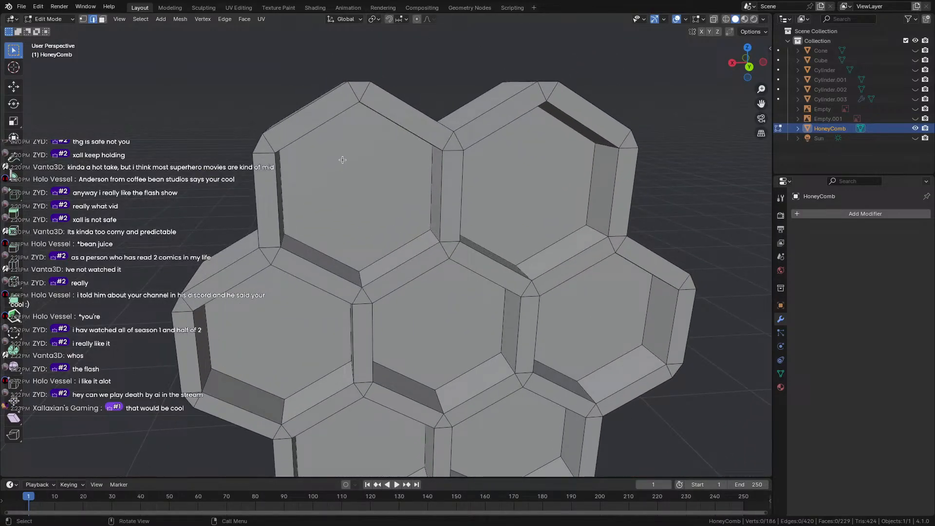
pyautogui.moveTo(359, 120); pyautogui.dragTo(342, 106, button='middle')
pyautogui.click(332, 127)
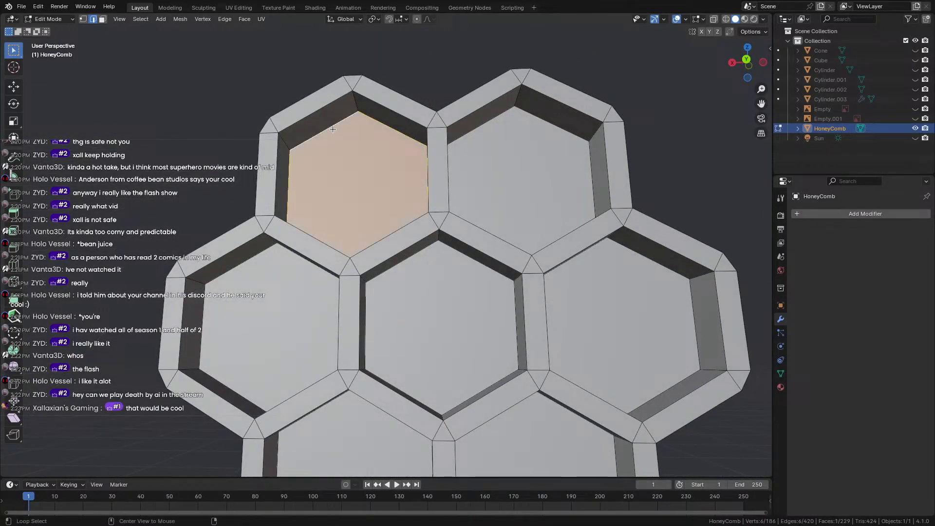
pyautogui.hotkey('ctrl', 'b')
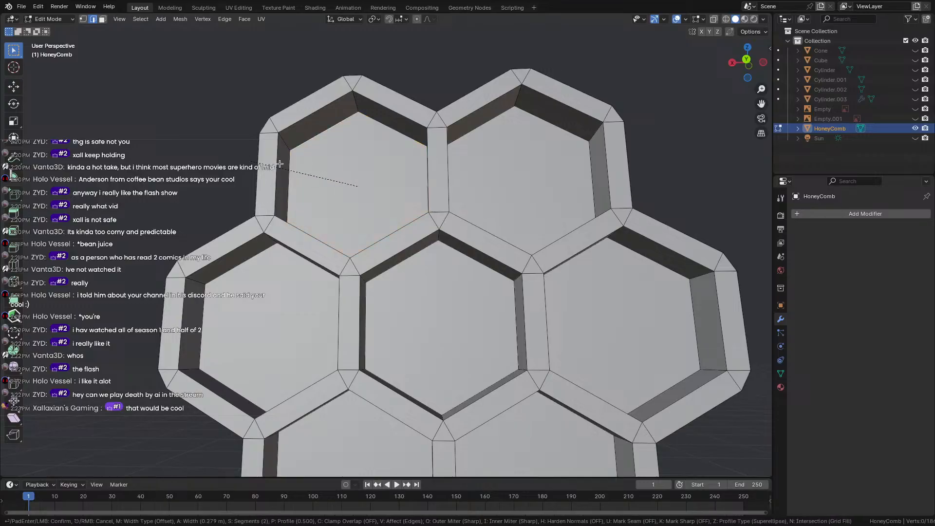
pyautogui.click(340, 140)
pyautogui.hotkey('ctrl', 'z')
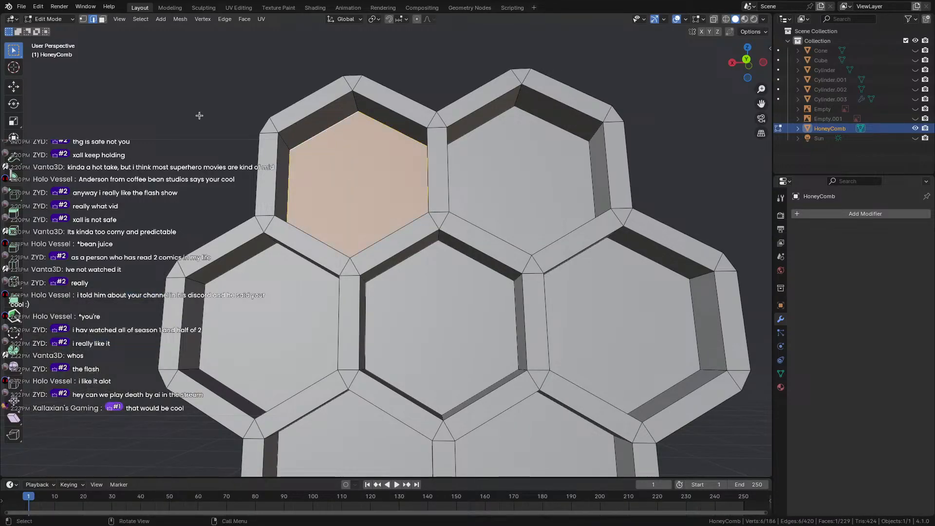
pyautogui.click(199, 115)
# Go back to Object Mode and view the shallow shelf from an angle.
pyautogui.moveTo(199, 115); pyautogui.dragTo(298, 151, button='middle')
pyautogui.scroll(4, 293, 146)
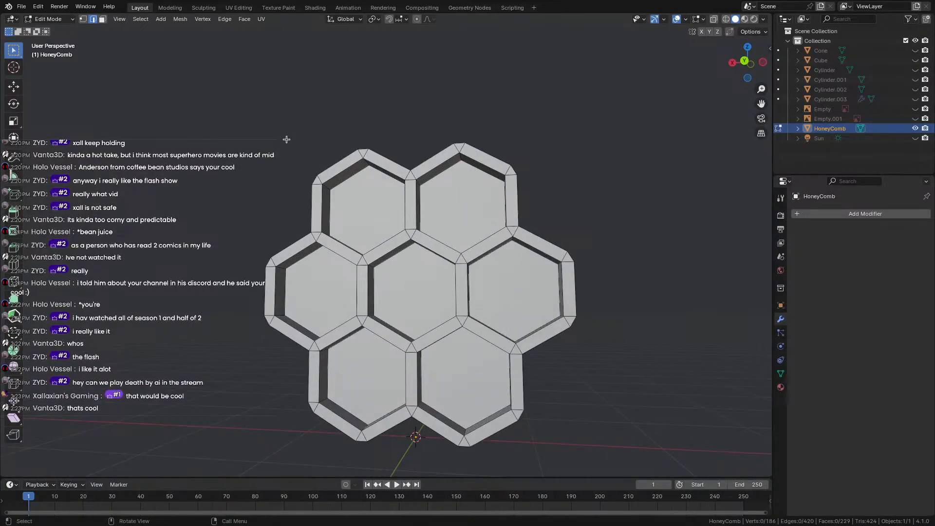
pyautogui.press('Tab')
pyautogui.scroll(-3, 286, 139)
pyautogui.moveTo(286, 139); pyautogui.dragTo(340, 155, button='middle')
pyautogui.scroll(4, 327, 153)
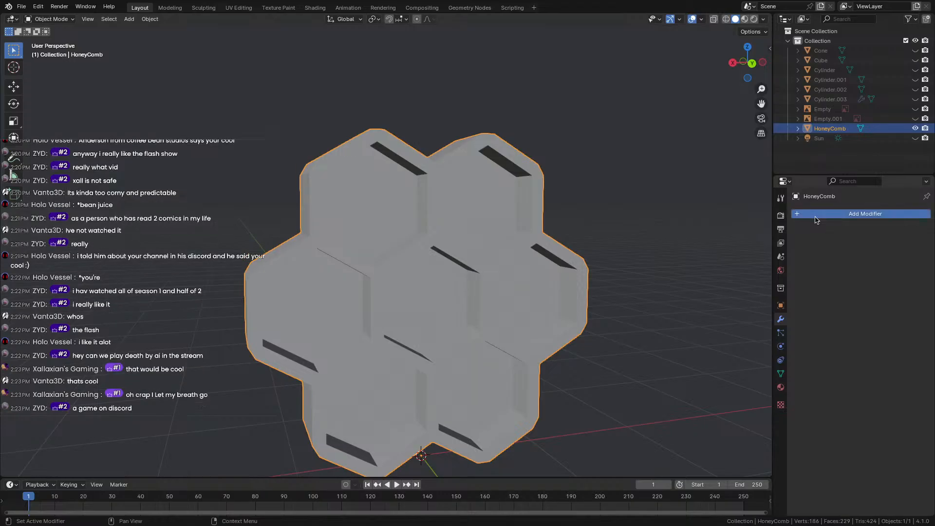
# Give HoneyComb a new material, Material.005.
pyautogui.click(781, 387)
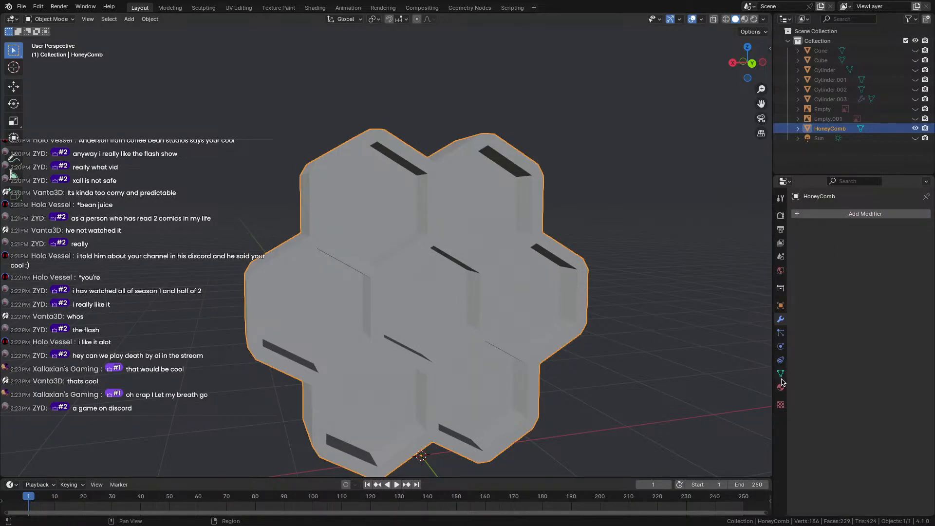
pyautogui.click(835, 255)
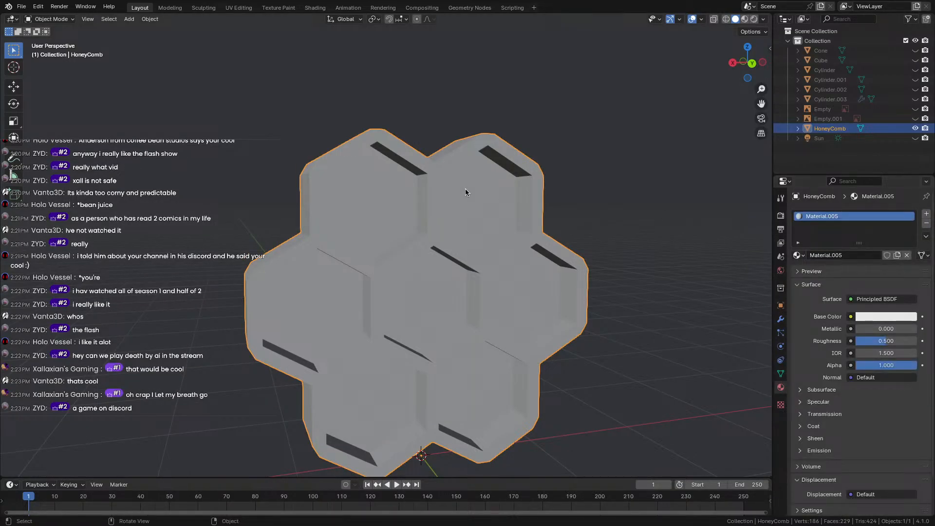
pyautogui.click(747, 31)
# Turn on the Face Orientation overlay, then reselect HoneyComb and enter Edit Mode.
pyautogui.click(702, 19)
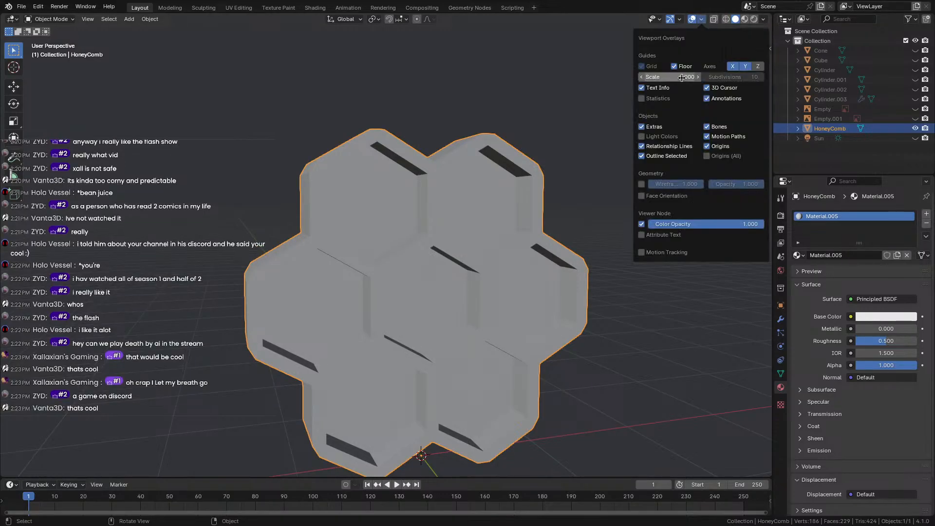
pyautogui.click(643, 195)
pyautogui.moveTo(488, 219); pyautogui.dragTo(261, 153, button='middle')
pyautogui.click(250, 136)
pyautogui.scroll(5, 248, 134)
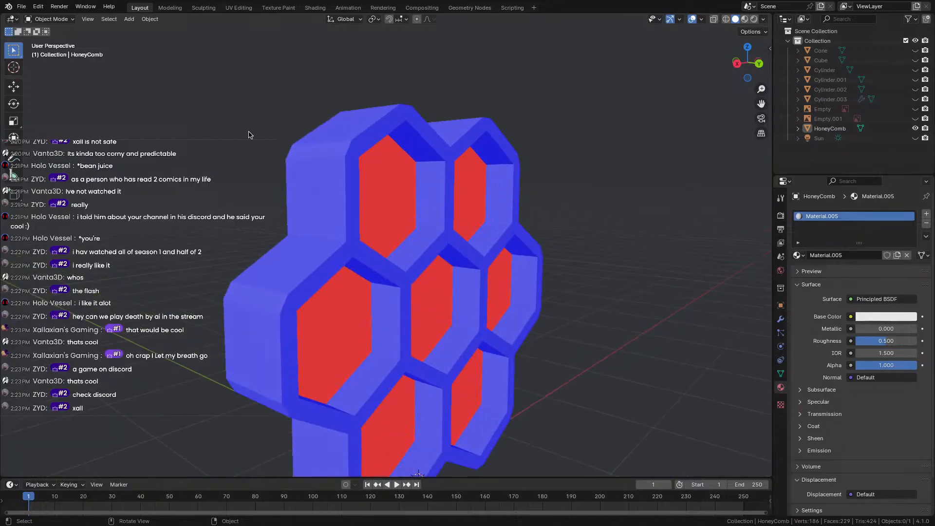
pyautogui.moveTo(248, 135); pyautogui.dragTo(181, 132, button='middle')
pyautogui.click(328, 341)
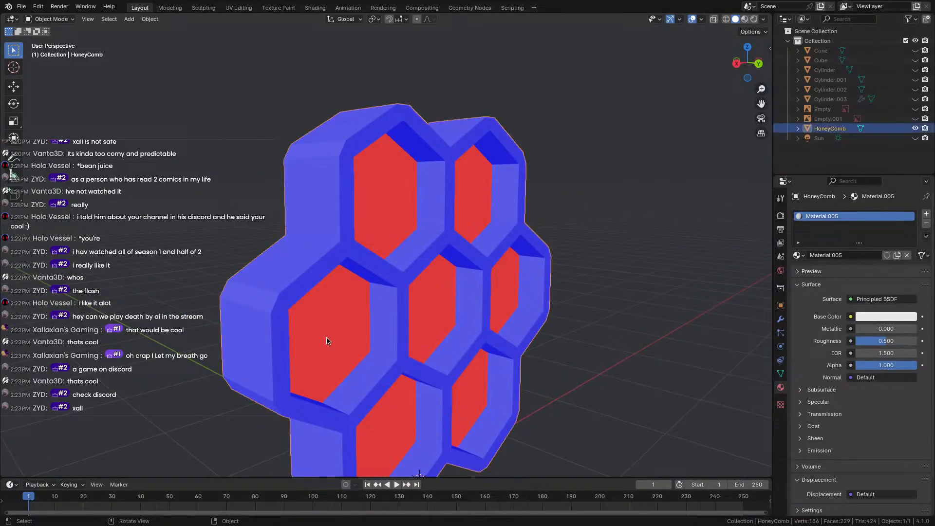
pyautogui.press('Tab')
pyautogui.scroll(-3, 328, 338)
# Add a centred loop cut along the central cell wall.
pyautogui.moveTo(324, 332); pyautogui.dragTo(282, 309, button='middle')
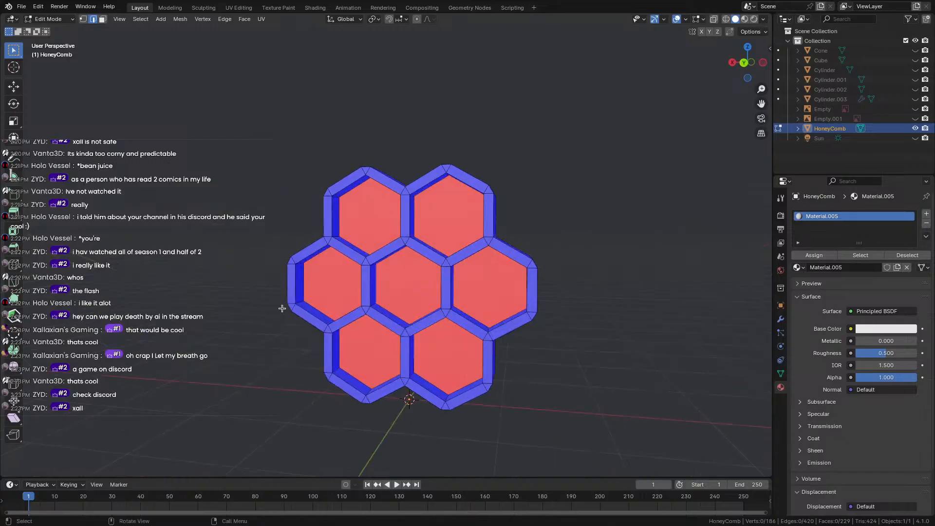
pyautogui.scroll(5, 311, 294)
pyautogui.moveTo(410, 221); pyautogui.dragTo(606, 250, button='middle')
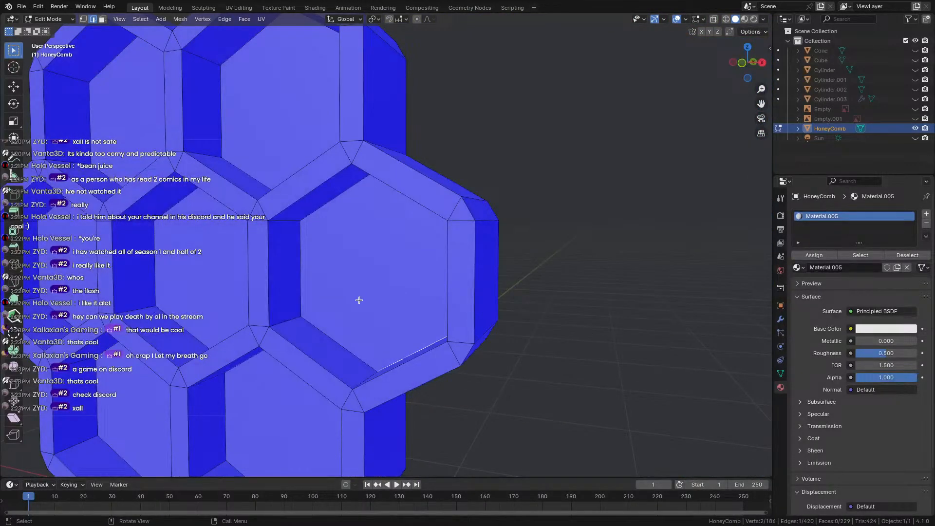
pyautogui.moveTo(359, 300); pyautogui.dragTo(236, 282, button='middle')
pyautogui.scroll(3, 296, 280)
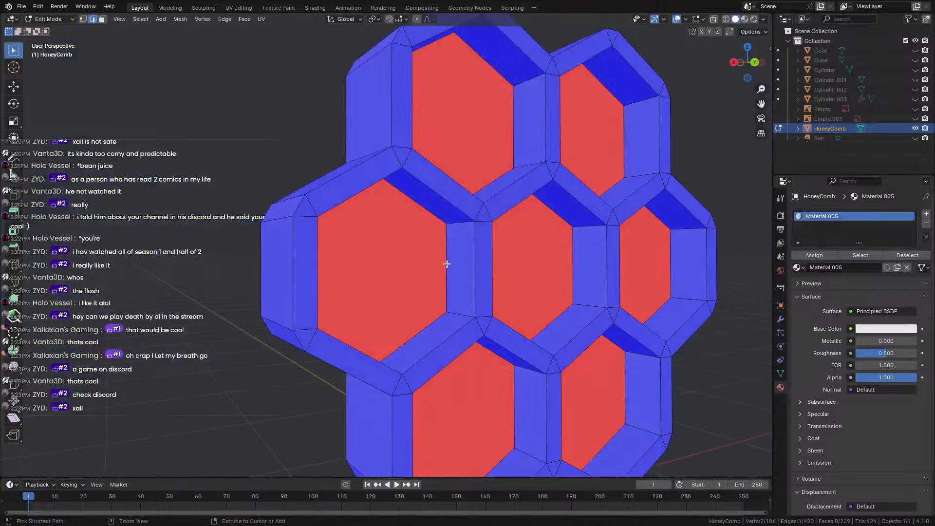
pyautogui.hotkey('ctrl', 'r')
pyautogui.click(450, 222)
pyautogui.rightClick(449, 222)
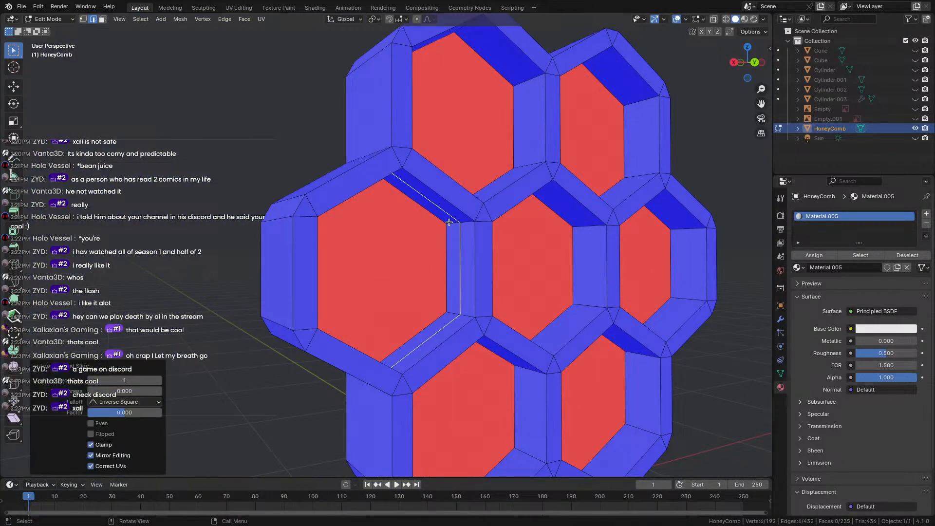
pyautogui.hotkey('ctrl', 'r')
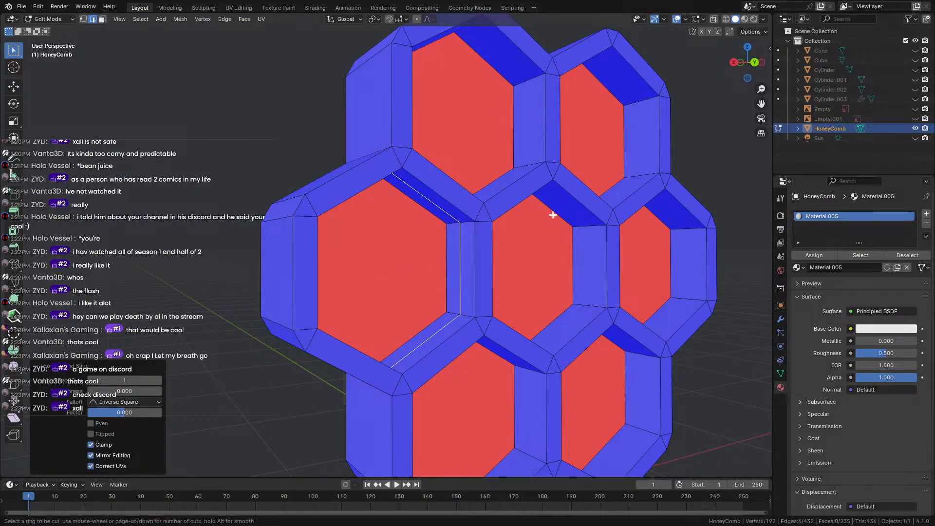
pyautogui.press('Escape')
# Select a cell's six-edge loop and fill it with a face.
pyautogui.click(459, 247)
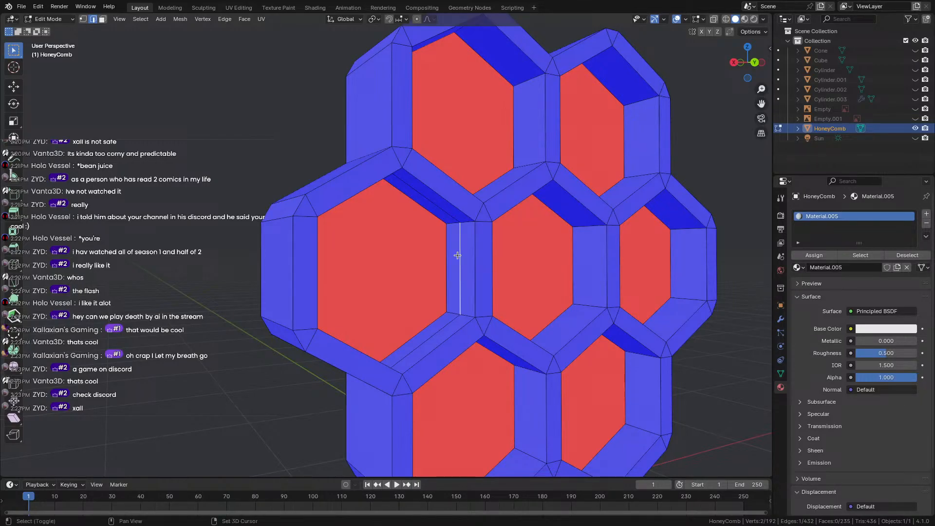
pyautogui.keyDown('ctrl'); pyautogui.click(458, 254); pyautogui.keyUp('ctrl')
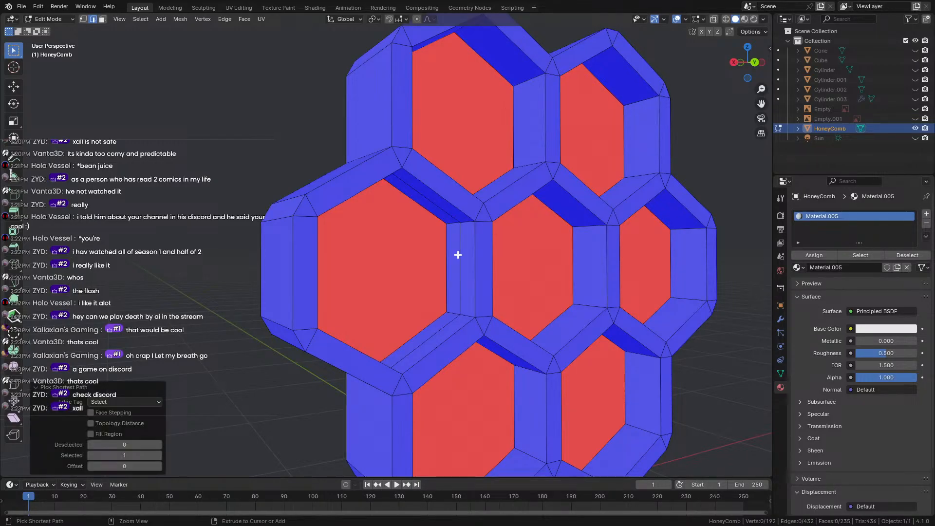
pyautogui.keyDown('alt'); pyautogui.click(458, 229); pyautogui.keyUp('alt')
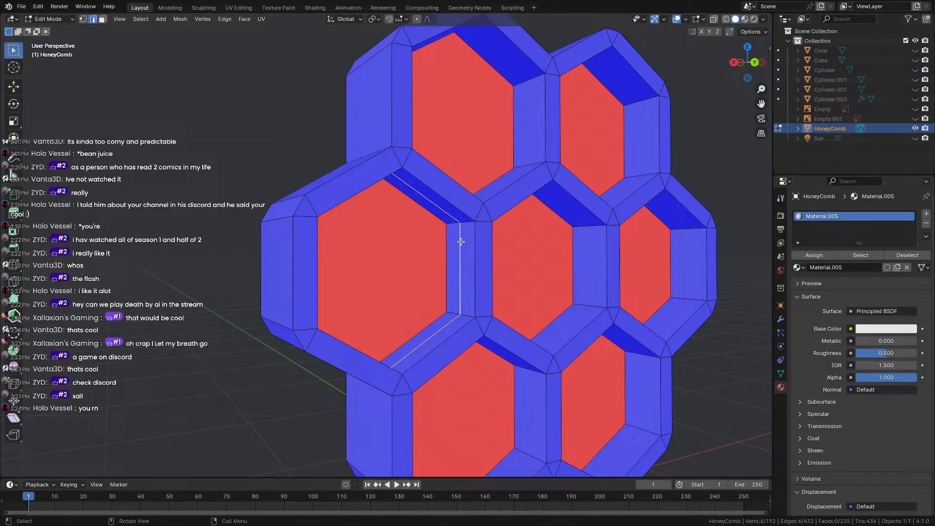
pyautogui.press('f')
pyautogui.moveTo(460, 246); pyautogui.dragTo(432, 239, button='middle')
pyautogui.scroll(-2, 432, 237)
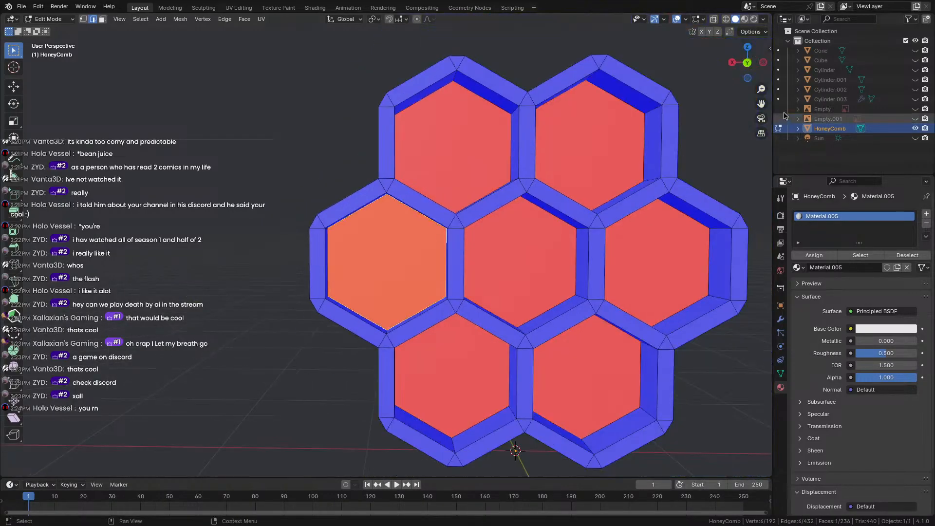
# Add loop cuts to the upper, upper-right and right cells.
pyautogui.moveTo(533, 138); pyautogui.dragTo(485, 123, button='middle')
pyautogui.press('e')
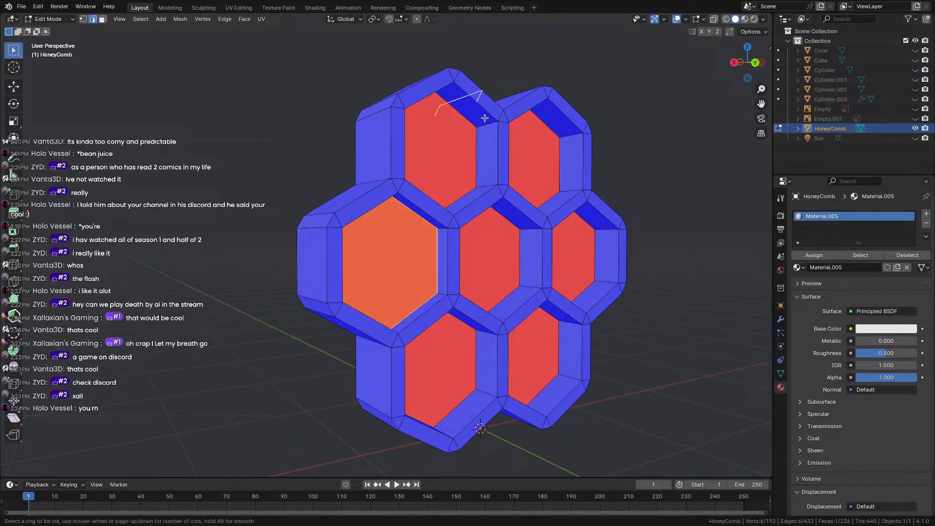
pyautogui.click(483, 121)
pyautogui.hotkey('ctrl', 'r')
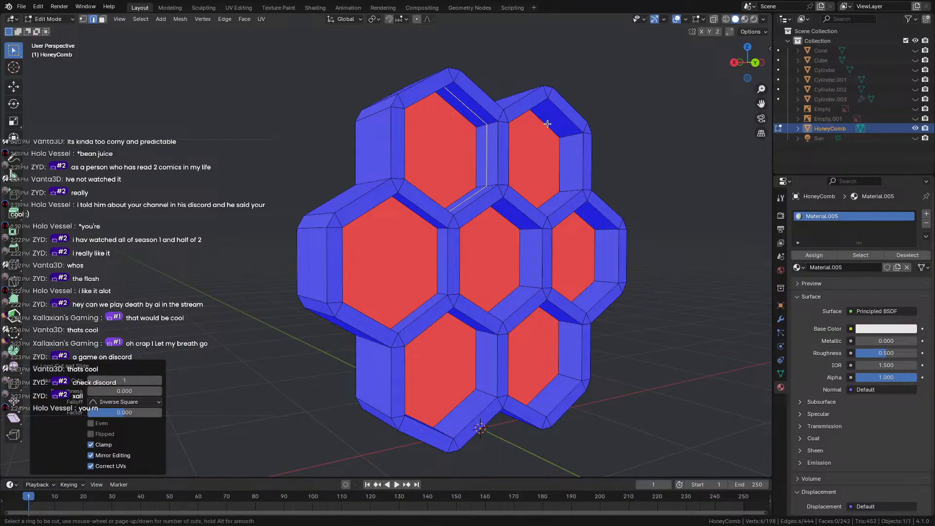
pyautogui.click(572, 141)
pyautogui.click(572, 141)
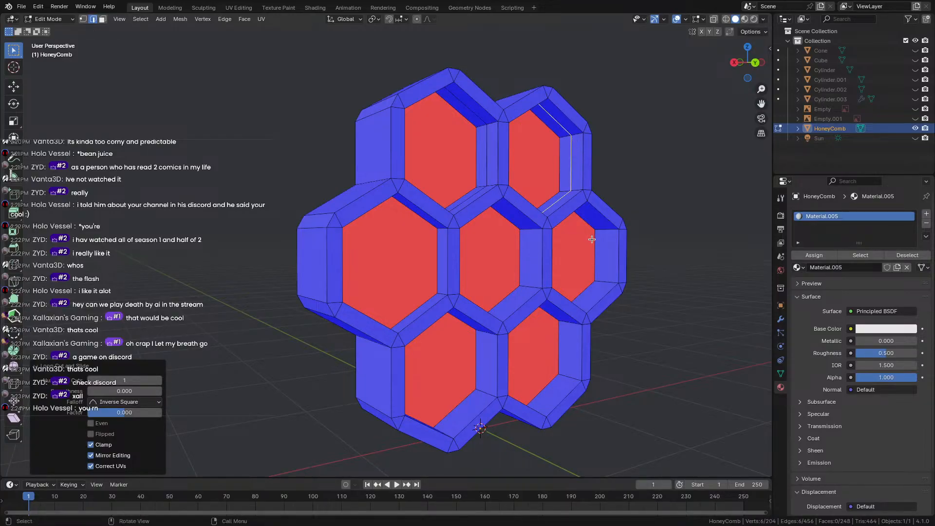
pyautogui.hotkey('ctrl', 'r')
pyautogui.click(601, 225)
pyautogui.click(601, 226)
# Add loop cuts to the centre and lower-right cells.
pyautogui.hotkey('ctrl', 'r')
pyautogui.click(528, 237)
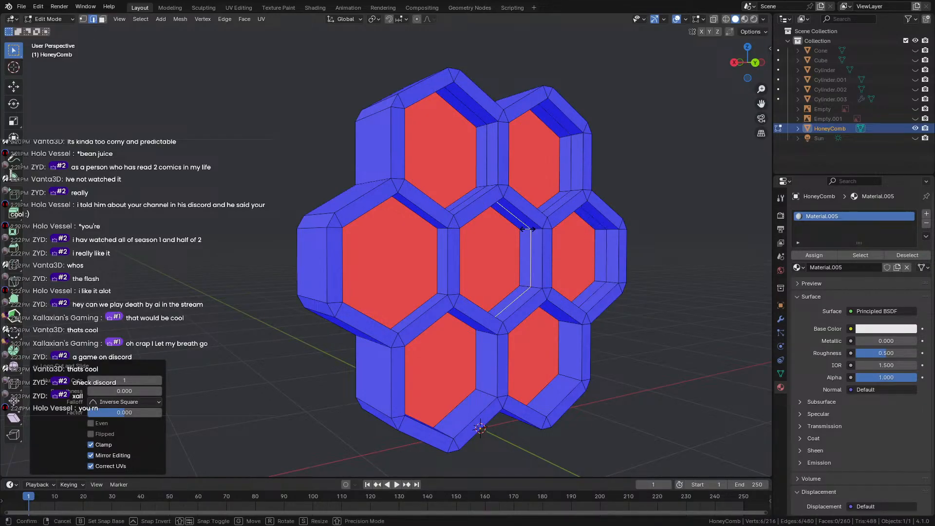
pyautogui.click(528, 237)
pyautogui.hotkey('ctrl', 'r')
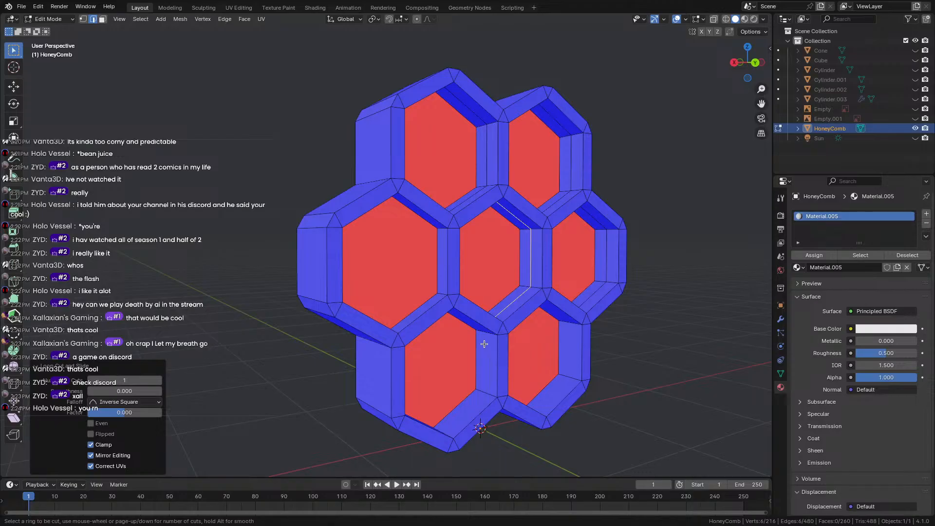
pyautogui.click(567, 322)
pyautogui.click(567, 323)
pyautogui.moveTo(568, 323); pyautogui.dragTo(455, 289, button='middle')
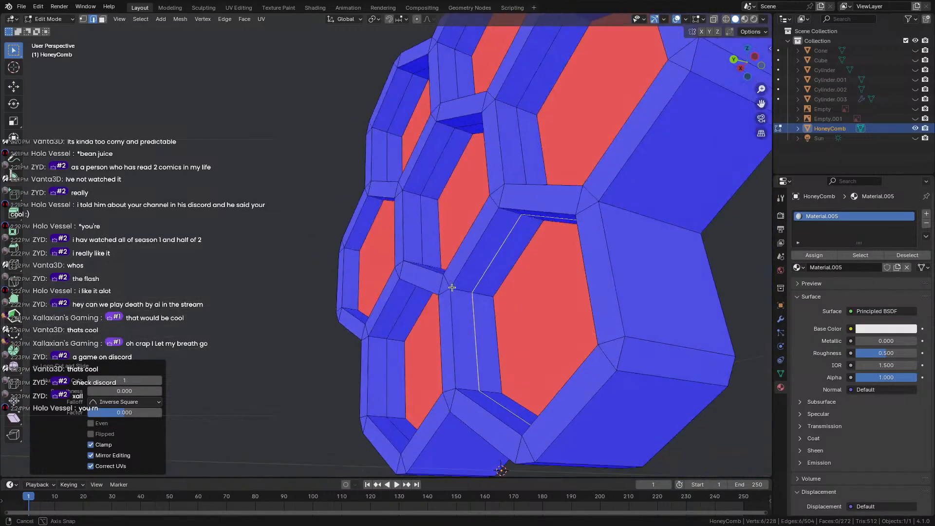
# Fill four more cell edge loops with faces, including the right cell.
pyautogui.press('f')
pyautogui.keyDown('alt'); pyautogui.click(386, 343); pyautogui.keyUp('alt')
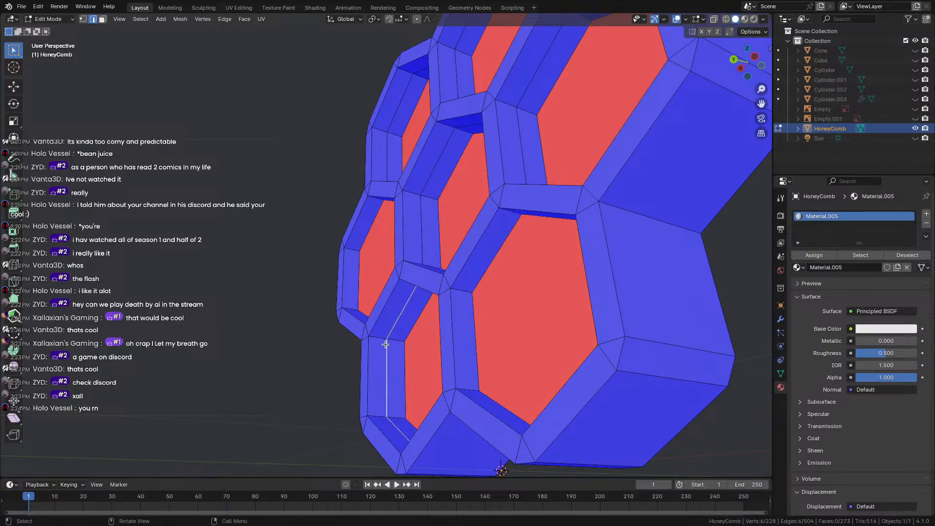
pyautogui.press('f')
pyautogui.moveTo(386, 343); pyautogui.dragTo(456, 295, button='middle')
pyautogui.keyDown('alt'); pyautogui.click(439, 244); pyautogui.keyUp('alt')
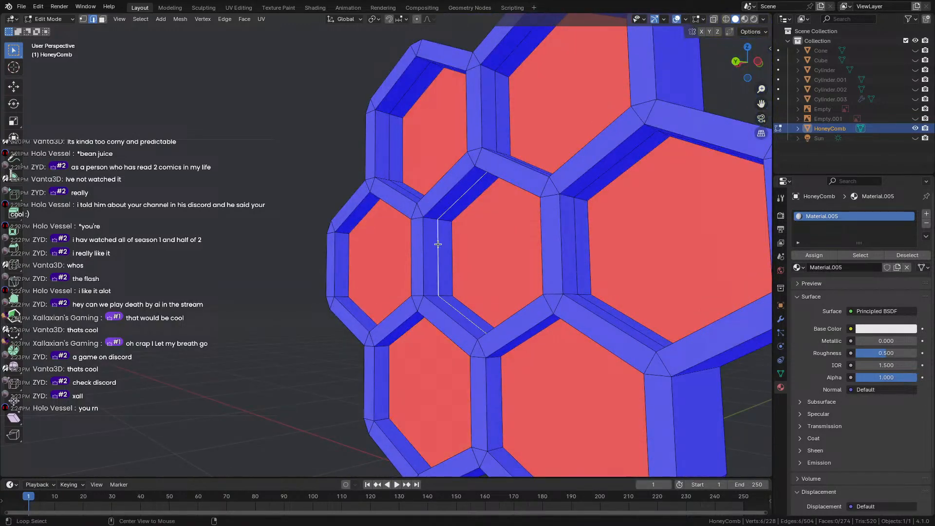
pyautogui.press('f')
pyautogui.keyDown('alt'); pyautogui.click(579, 235); pyautogui.keyUp('alt')
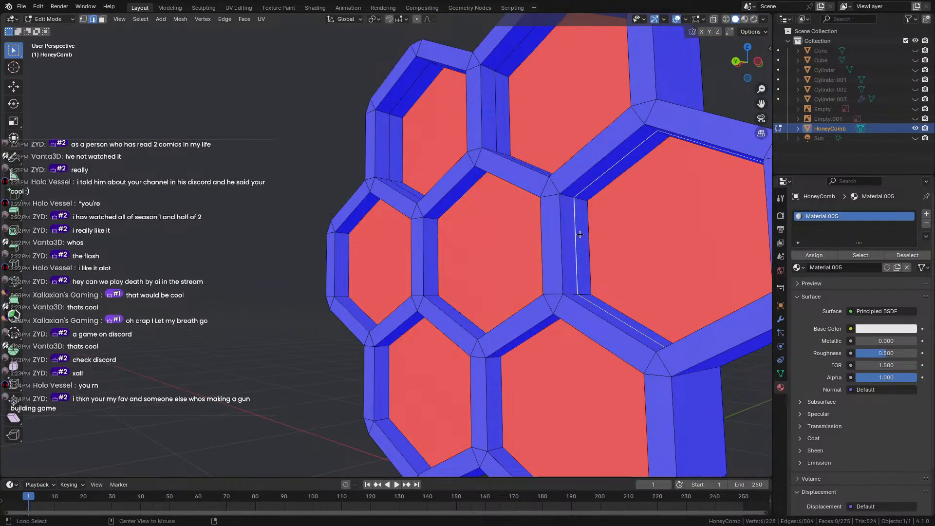
pyautogui.press('f')
# Select the top-centre hexagon face, then select the whole mesh and open the edge options menu.
pyautogui.scroll(-5, 375, 246)
pyautogui.moveTo(375, 246); pyautogui.dragTo(408, 265, button='middle')
pyautogui.scroll(2, 414, 262)
pyautogui.scroll(-4, 409, 264)
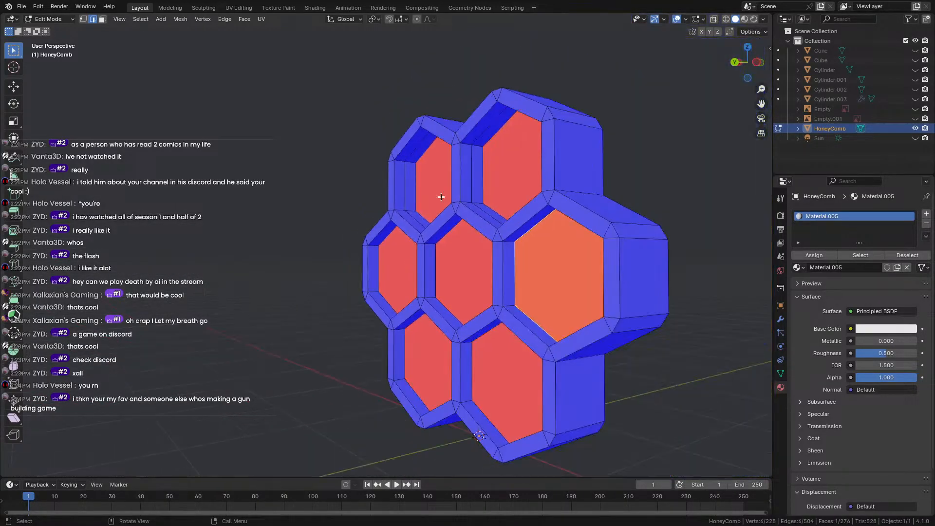
pyautogui.keyDown('alt'); pyautogui.click(471, 180); pyautogui.keyUp('alt')
pyautogui.click(512, 163)
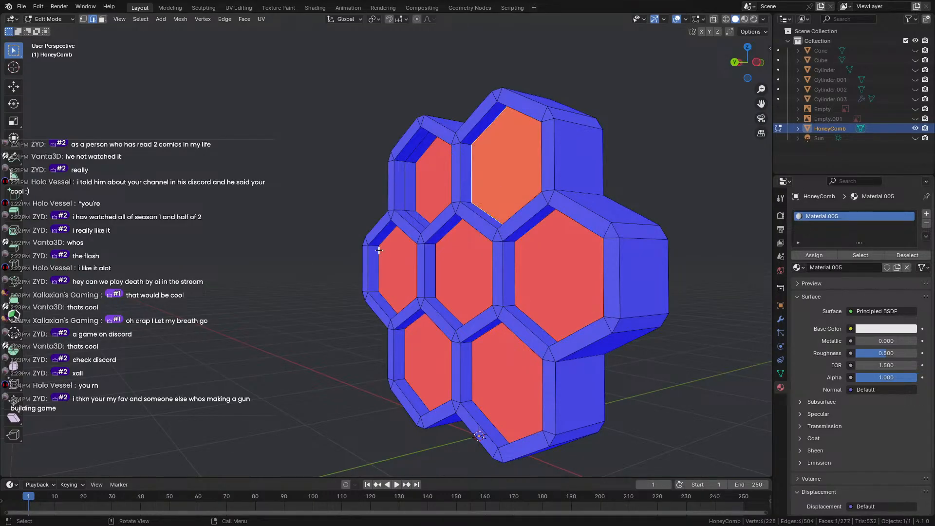
pyautogui.scroll(3, 379, 251)
pyautogui.moveTo(379, 250); pyautogui.dragTo(540, 209, button='middle')
pyautogui.scroll(-3, 426, 219)
pyautogui.press('a')
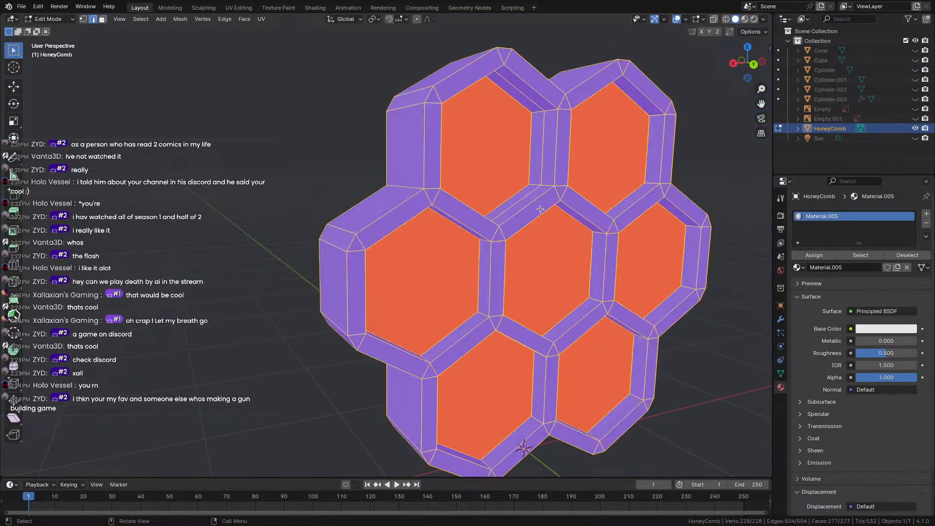
pyautogui.rightClick(540, 208)
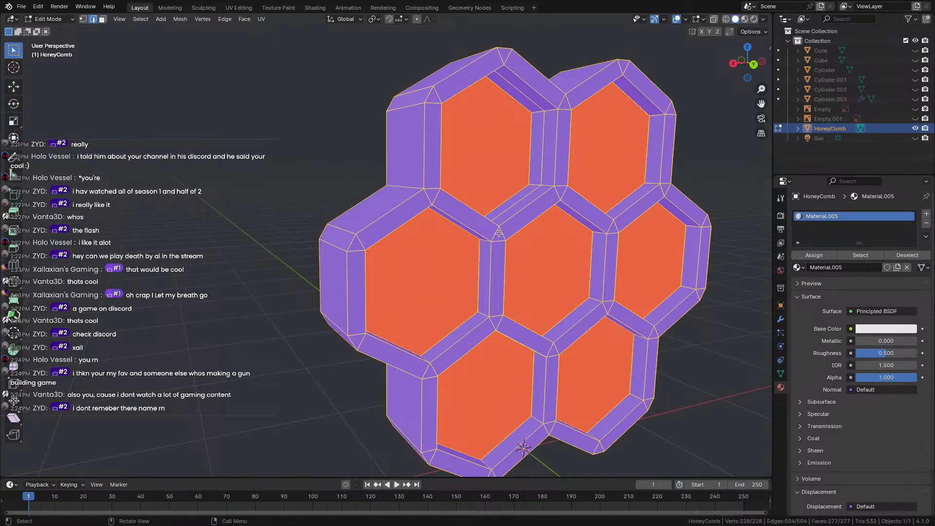
# Orbit the honeycomb toward a front view and browse the Edge, Face and Mesh menus.
pyautogui.scroll(-1, 510, 237)
pyautogui.moveTo(510, 237); pyautogui.dragTo(327, 202, button='middle')
pyautogui.rightClick(327, 201)
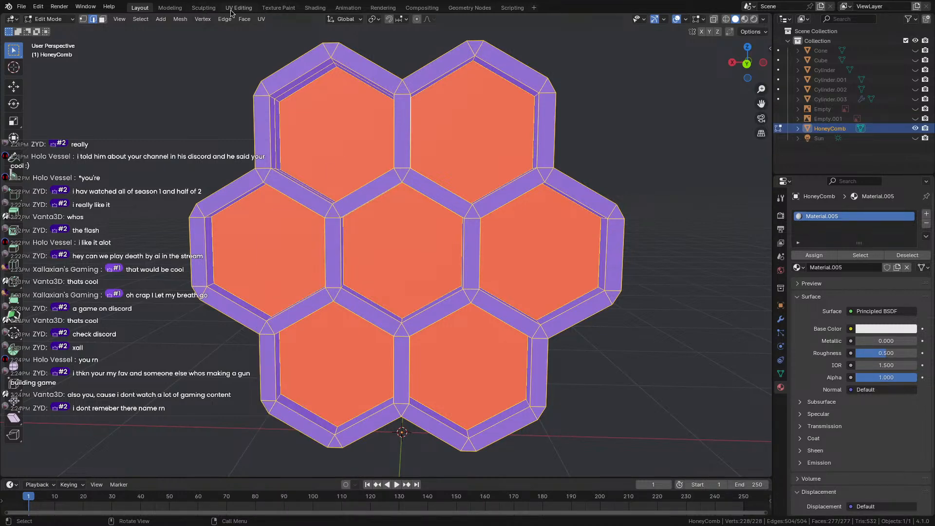
pyautogui.click(244, 19)
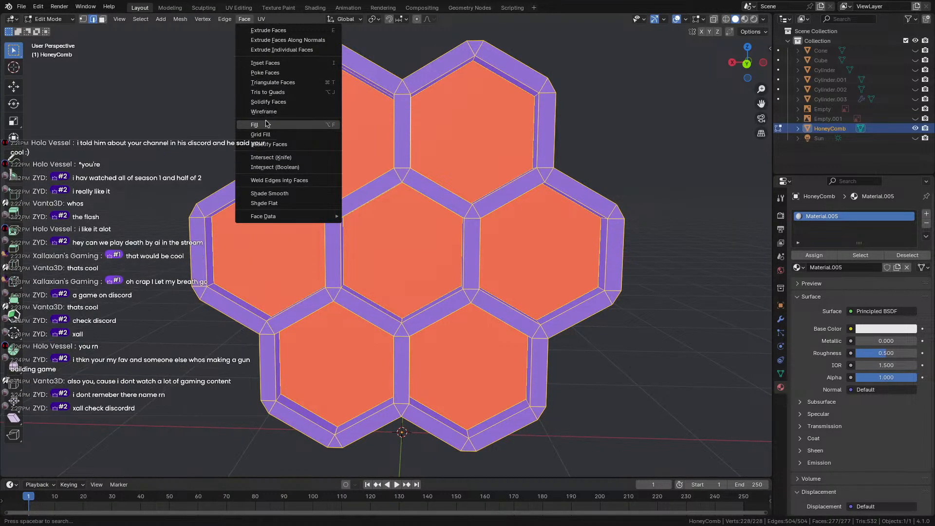
pyautogui.press('n')
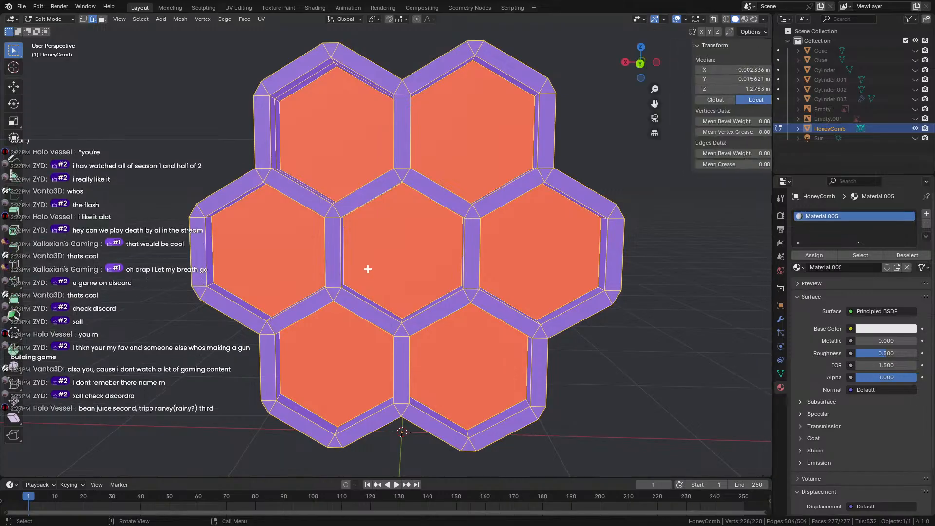
pyautogui.press('n')
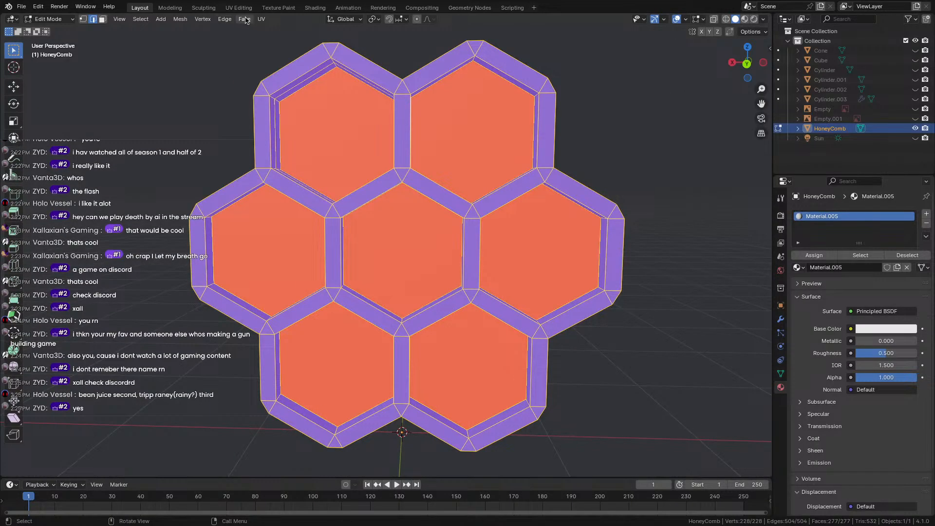
pyautogui.click(245, 19)
pyautogui.click(181, 19)
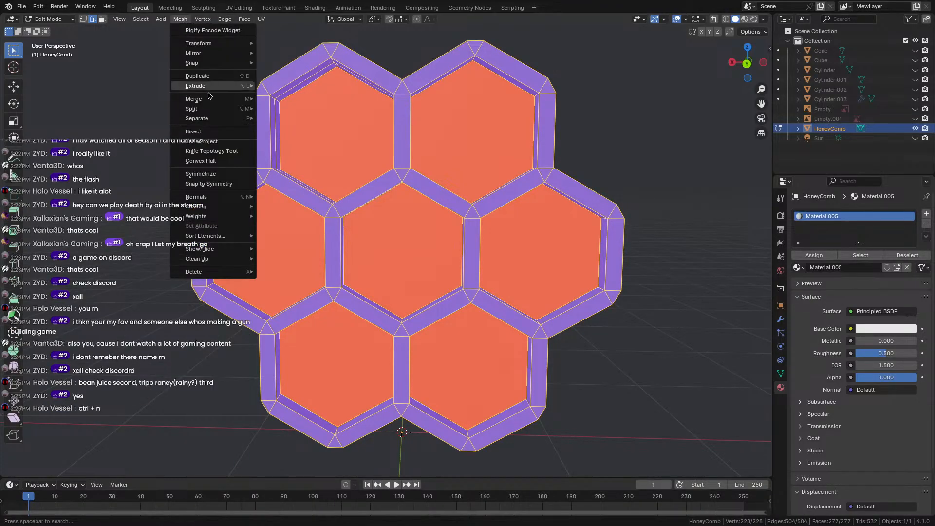
# Select the whole HoneyComb mesh and try Ctrl+N normal recalculation in Edit and Object Mode.
pyautogui.click(103, 212)
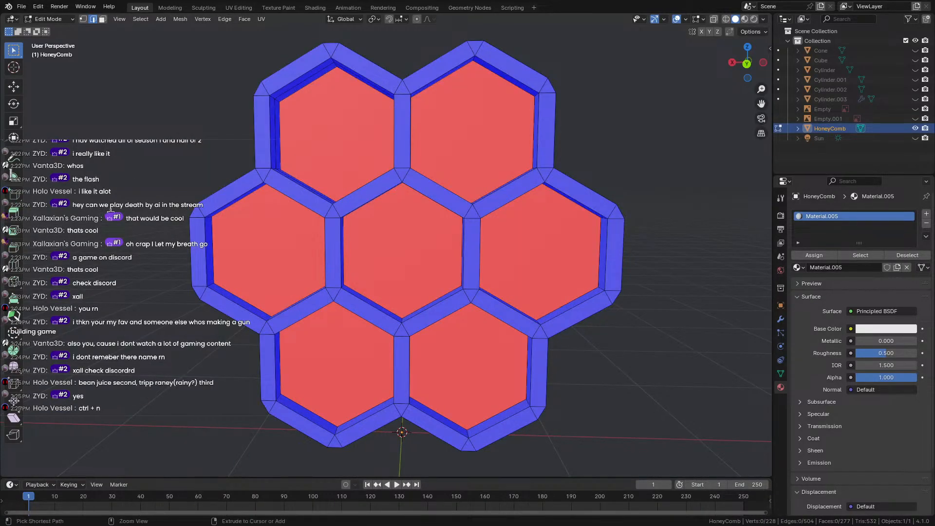
pyautogui.hotkey('ctrl', 'n')
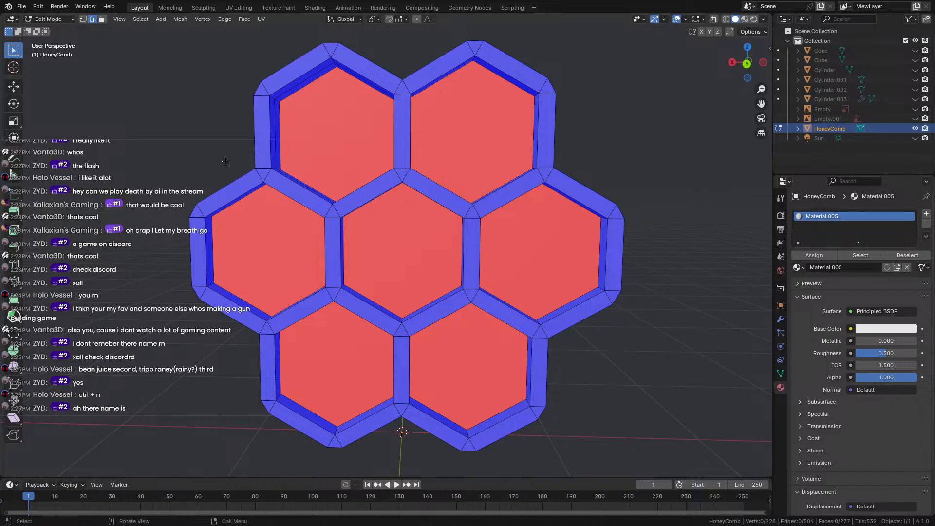
pyautogui.press('a')
pyautogui.hotkey('ctrl', 'n')
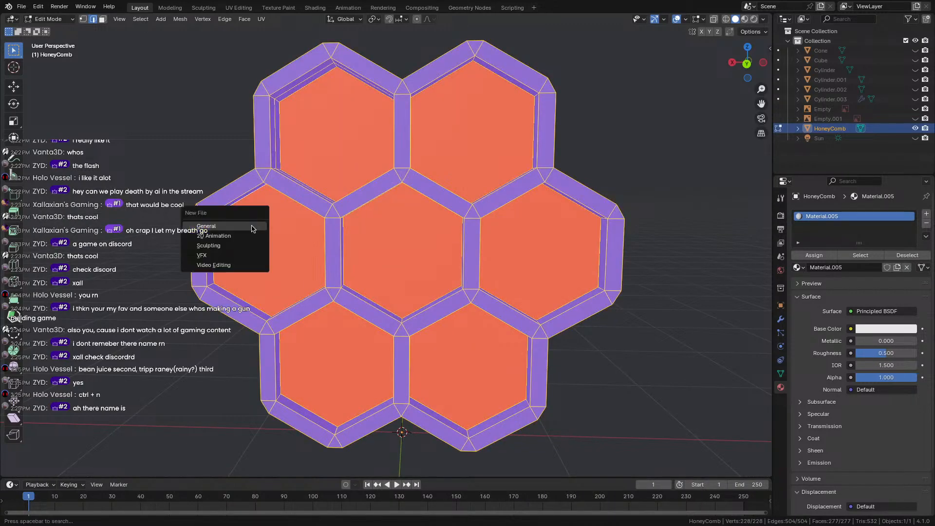
pyautogui.click(55, 19)
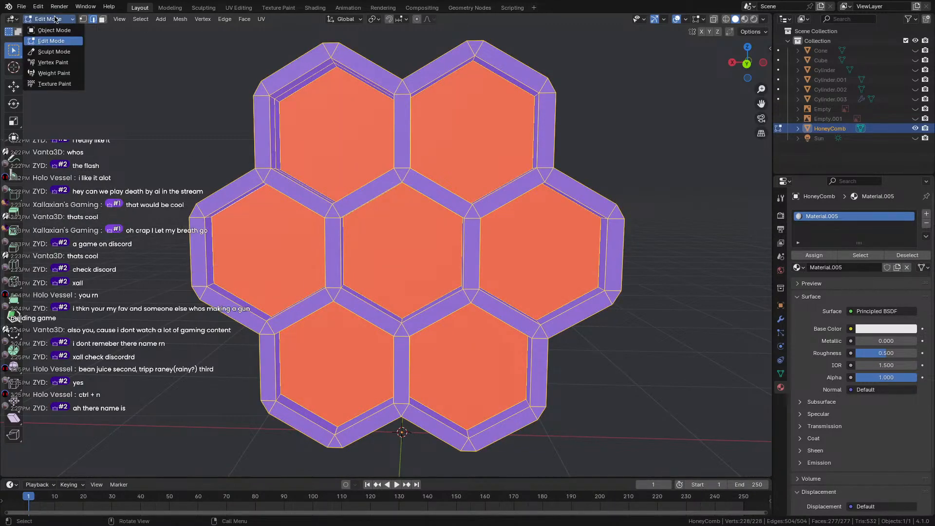
pyautogui.click(59, 41)
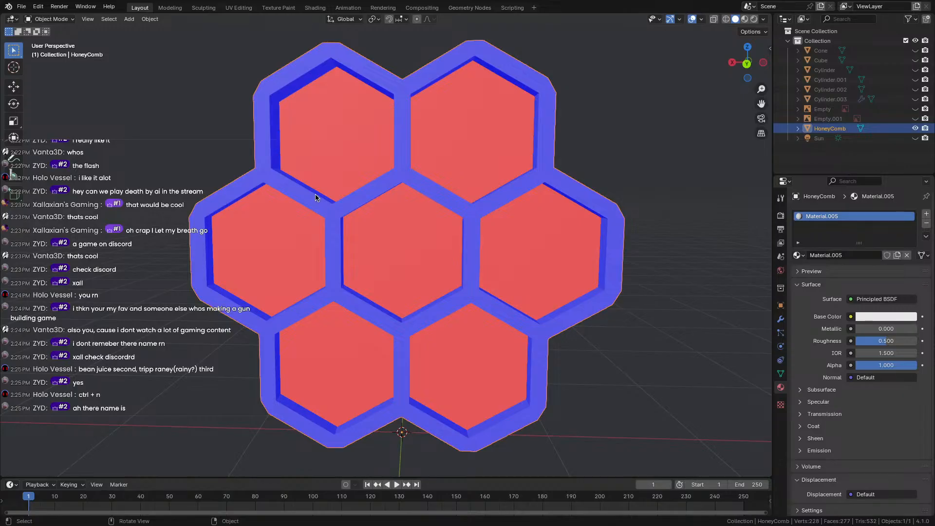
pyautogui.hotkey('ctrl', 'n')
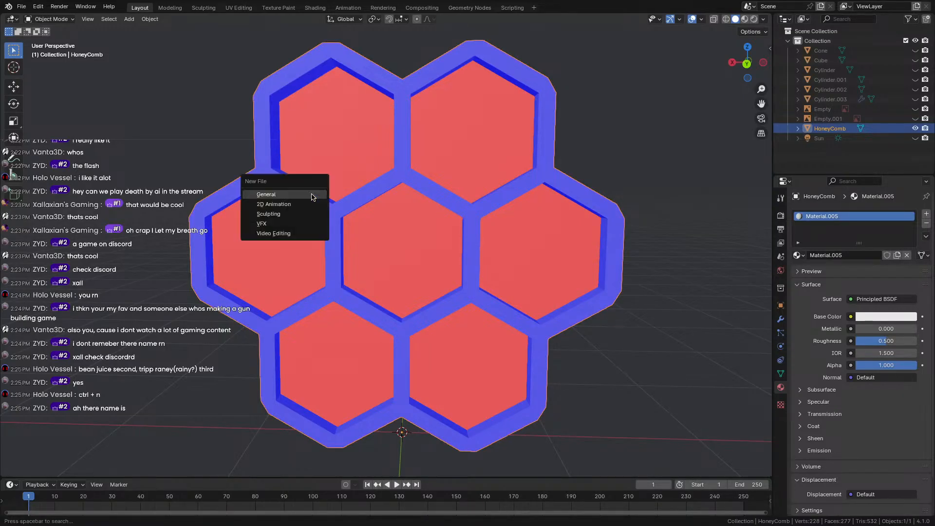
pyautogui.click(170, 91)
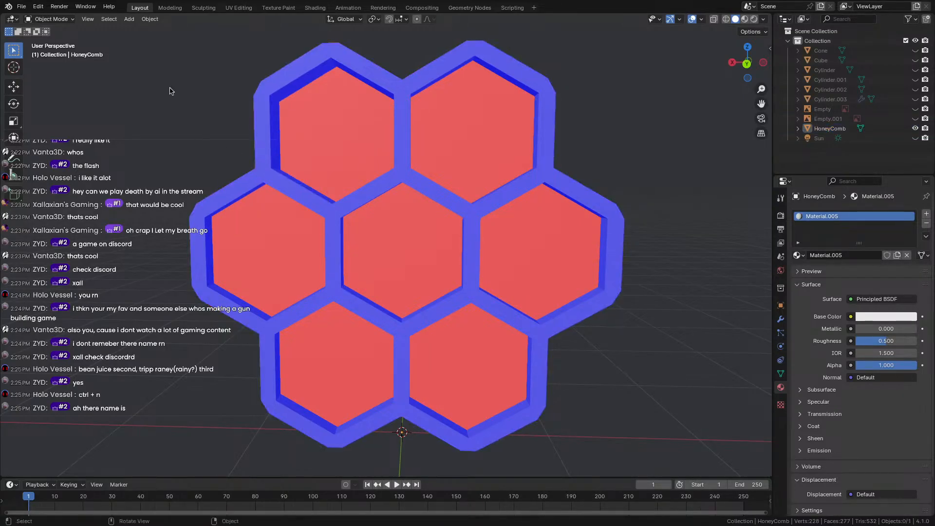
# Look through the Object menu, then put the HoneyComb back into Edit Mode.
pyautogui.click(150, 20)
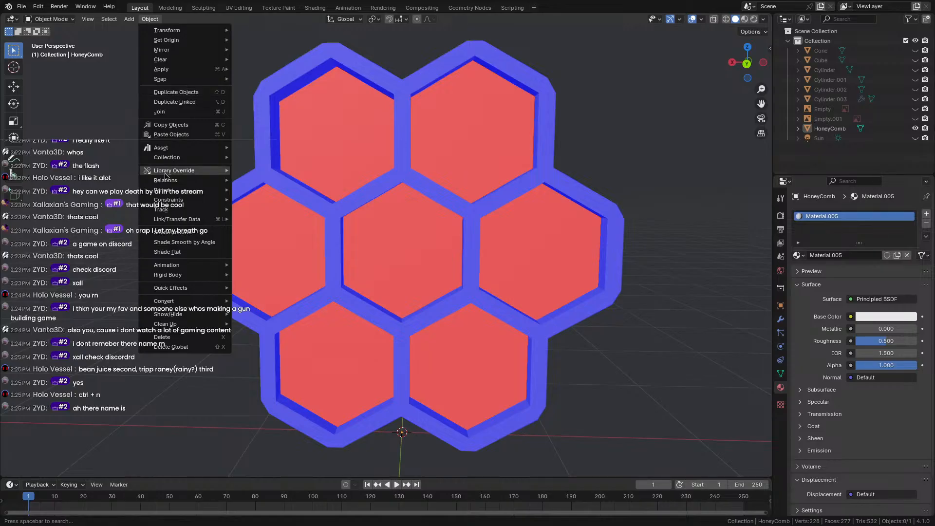
pyautogui.moveTo(195, 223)
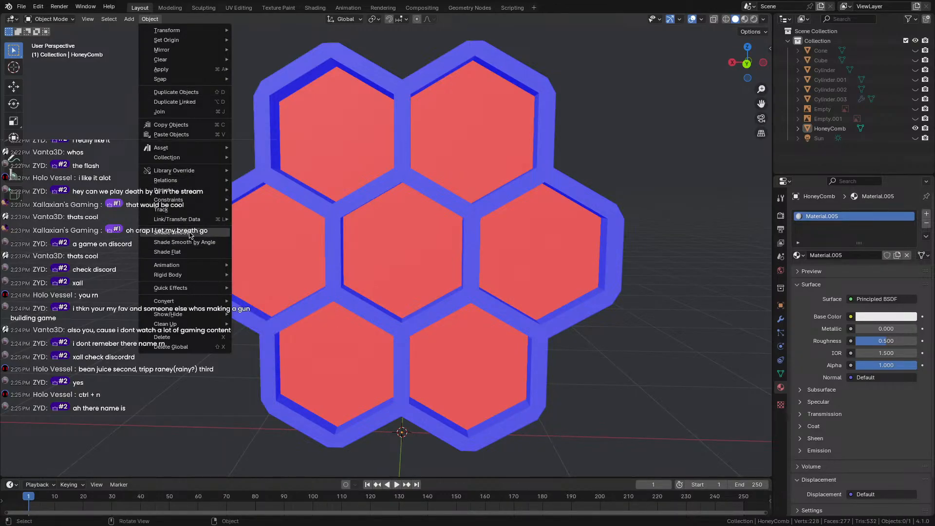
pyautogui.moveTo(189, 175)
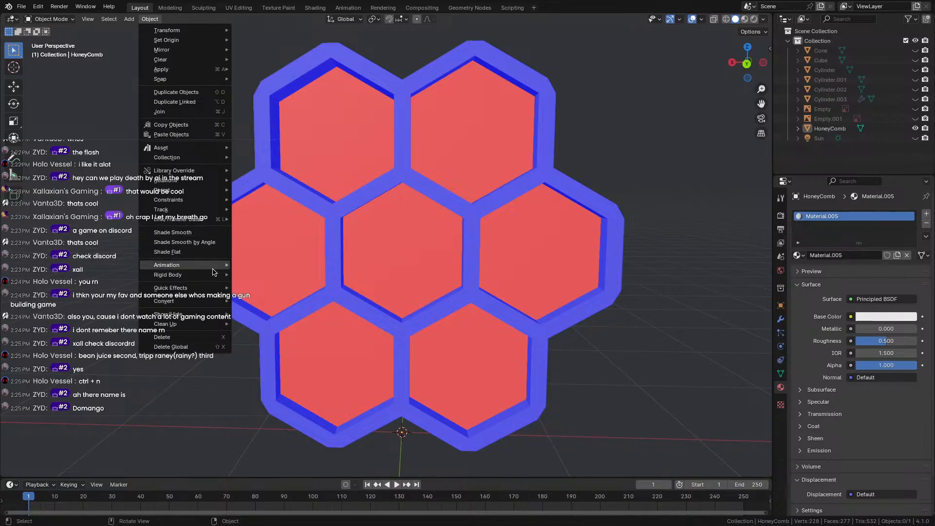
pyautogui.click(51, 19)
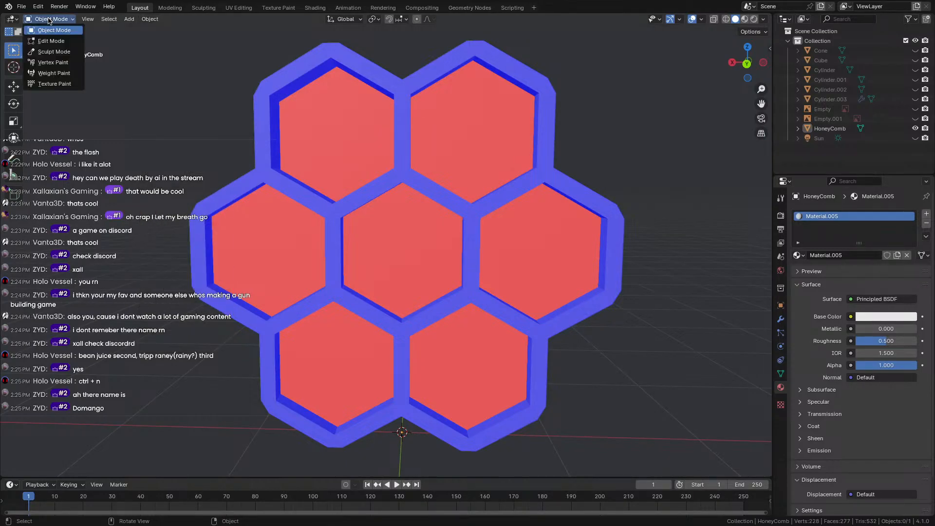
pyautogui.click(51, 40)
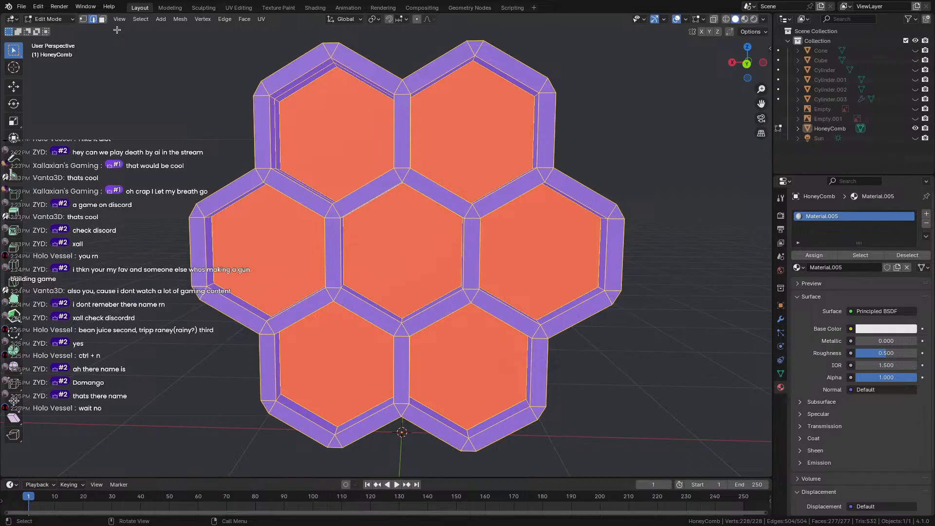
# Flip all normals with Mesh > Normals > Flip, then undo the flip.
pyautogui.click(179, 19)
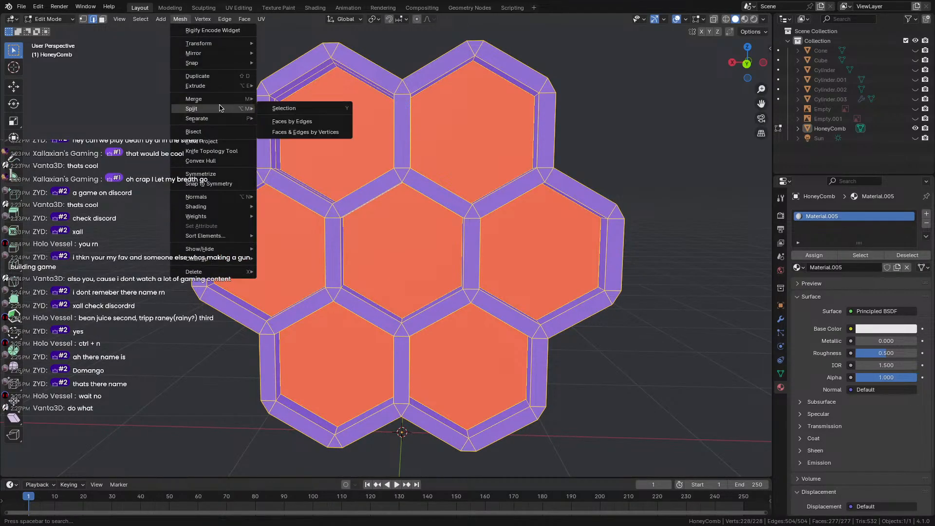
pyautogui.moveTo(214, 196)
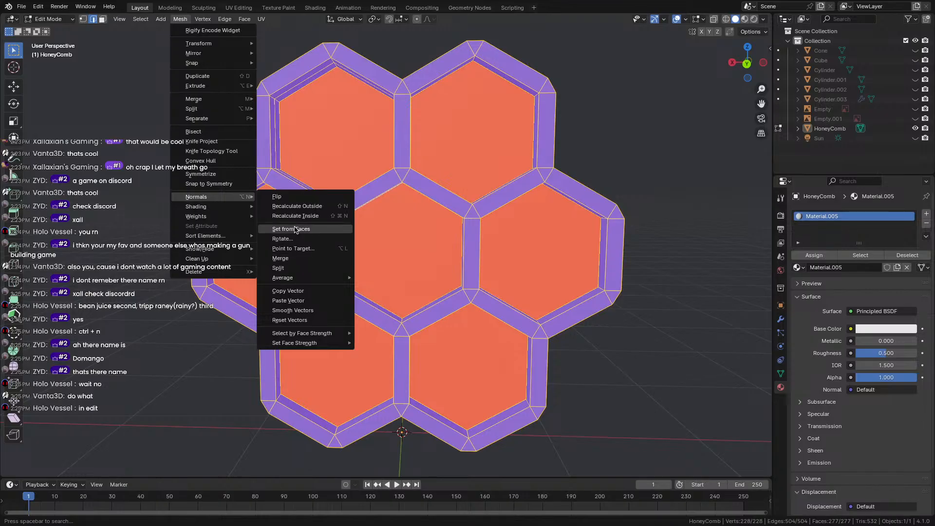
pyautogui.click(292, 197)
pyautogui.hotkey('ctrl', 'z')
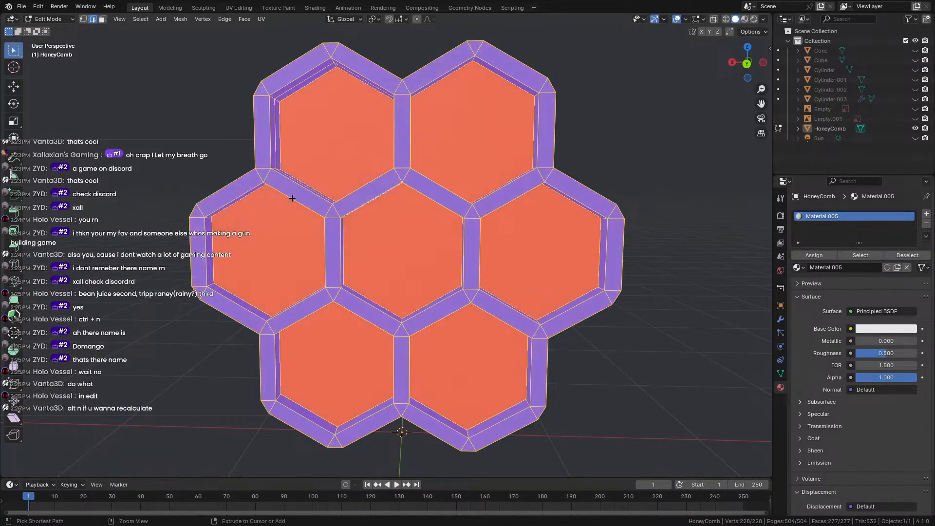
# Select all seven hexagon back faces and recalculate their normals outward.
pyautogui.click(276, 102)
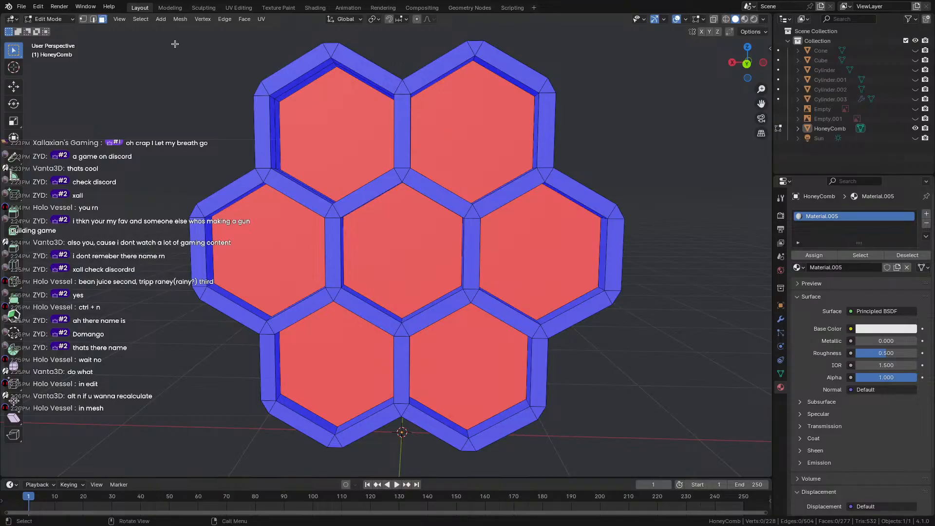
pyautogui.keyDown('shift'); pyautogui.click(295, 111); pyautogui.keyUp('shift')
pyautogui.keyDown('shift'); pyautogui.click(472, 126); pyautogui.keyUp('shift')
pyautogui.keyDown('shift'); pyautogui.click(408, 240); pyautogui.keyUp('shift')
pyautogui.keyDown('shift'); pyautogui.click(549, 235); pyautogui.keyUp('shift')
pyautogui.keyDown('shift'); pyautogui.click(285, 240); pyautogui.keyUp('shift')
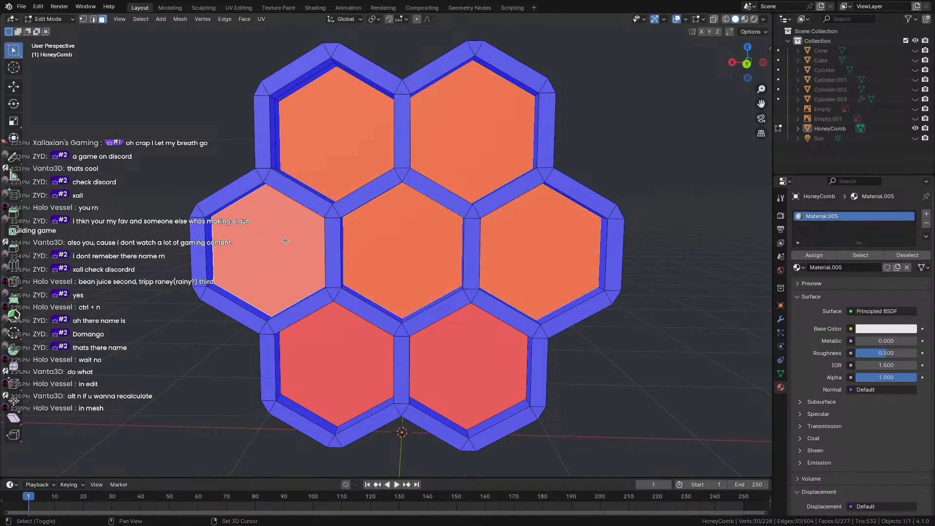
pyautogui.keyDown('shift'); pyautogui.click(334, 365); pyautogui.keyUp('shift')
pyautogui.keyDown('shift'); pyautogui.click(504, 370); pyautogui.keyUp('shift')
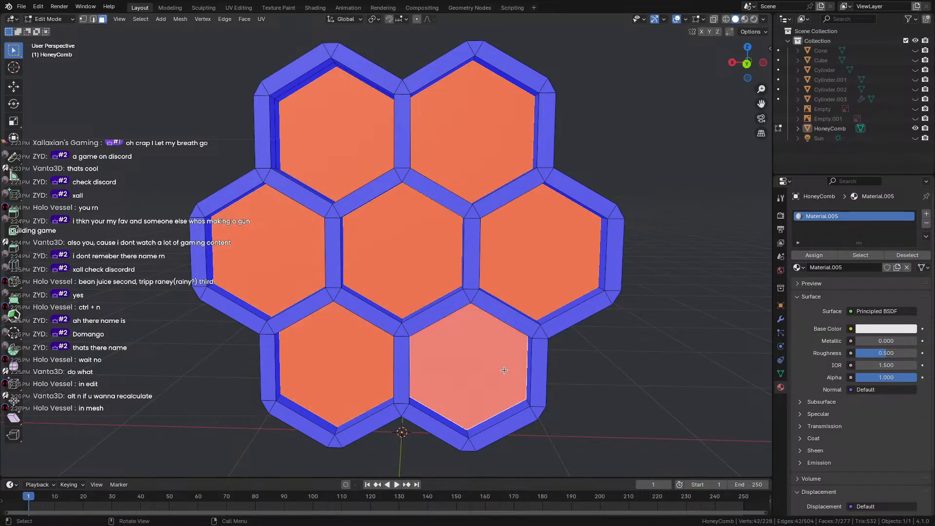
pyautogui.click(181, 19)
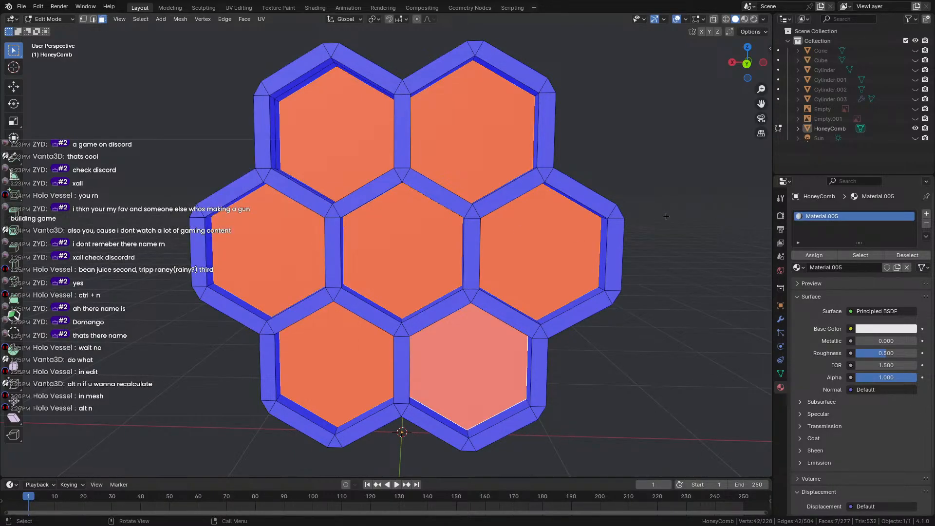
pyautogui.hotkey('shift', 'n')
# Recalculate normals on the three red faces: top-left, top-right and left hexagons.
pyautogui.click(366, 148)
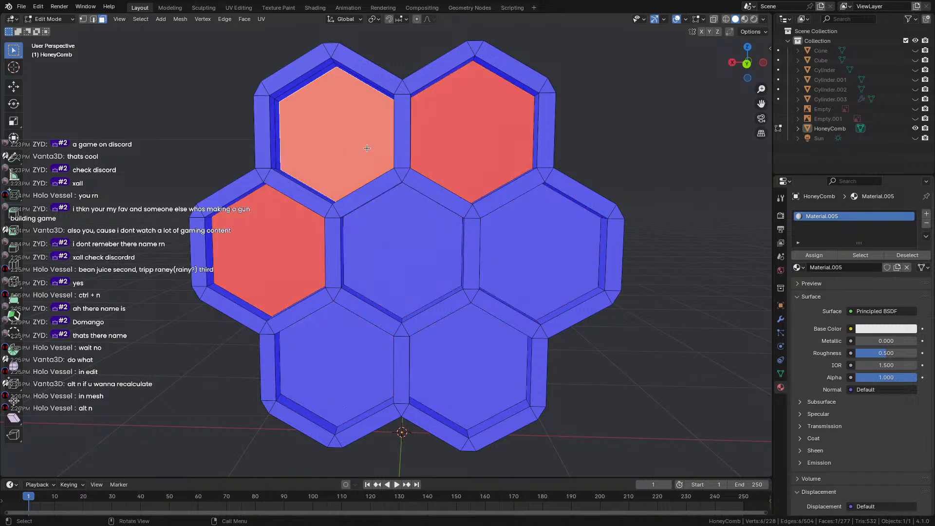
pyautogui.keyDown('shift'); pyautogui.click(457, 151); pyautogui.keyUp('shift')
pyautogui.keyDown('shift'); pyautogui.click(291, 221); pyautogui.keyUp('shift')
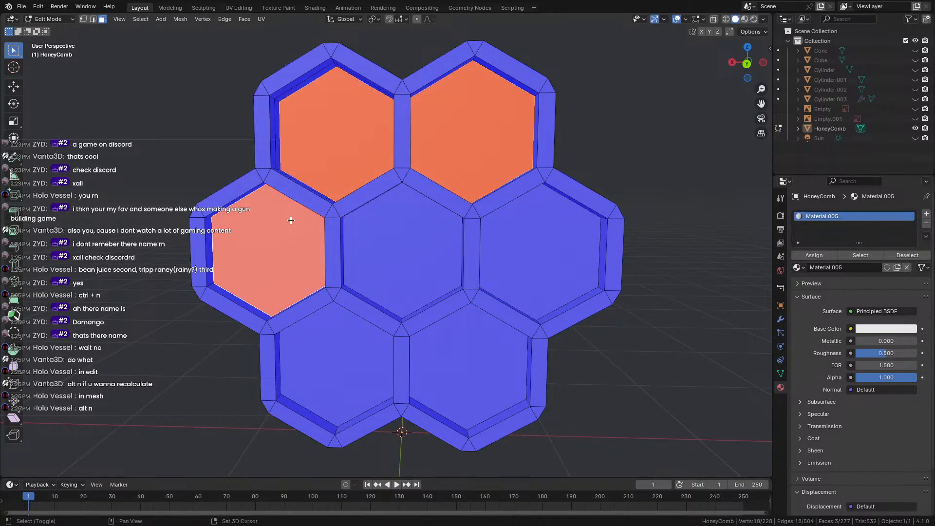
pyautogui.hotkey('shift', 'n')
pyautogui.moveTo(289, 217); pyautogui.dragTo(437, 192, button='middle')
pyautogui.click(570, 194)
pyautogui.press('Tab')
# Fill the open upper-left hexagonal hole with a new face from its edge rim.
pyautogui.click(338, 239)
pyautogui.press('Tab')
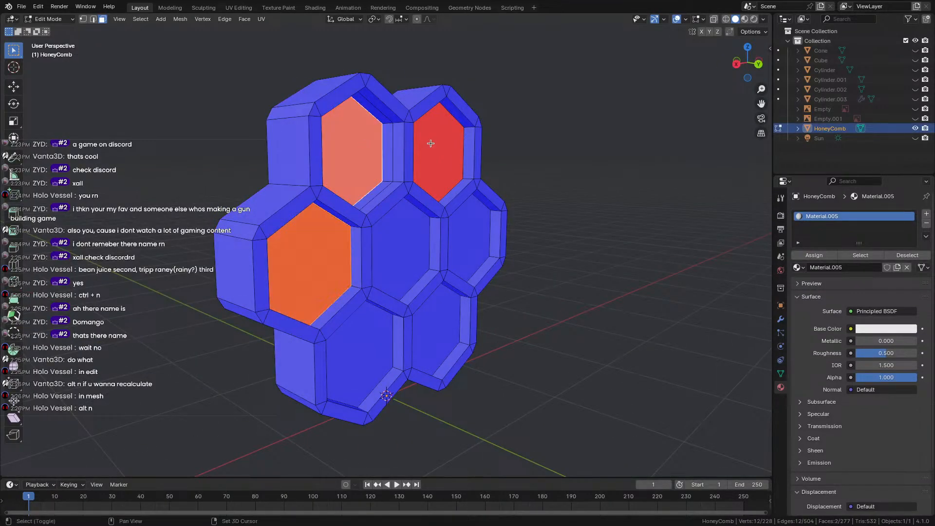
pyautogui.keyDown('alt'); pyautogui.click(391, 153); pyautogui.keyUp('alt')
pyautogui.moveTo(397, 166); pyautogui.dragTo(428, 183, button='middle')
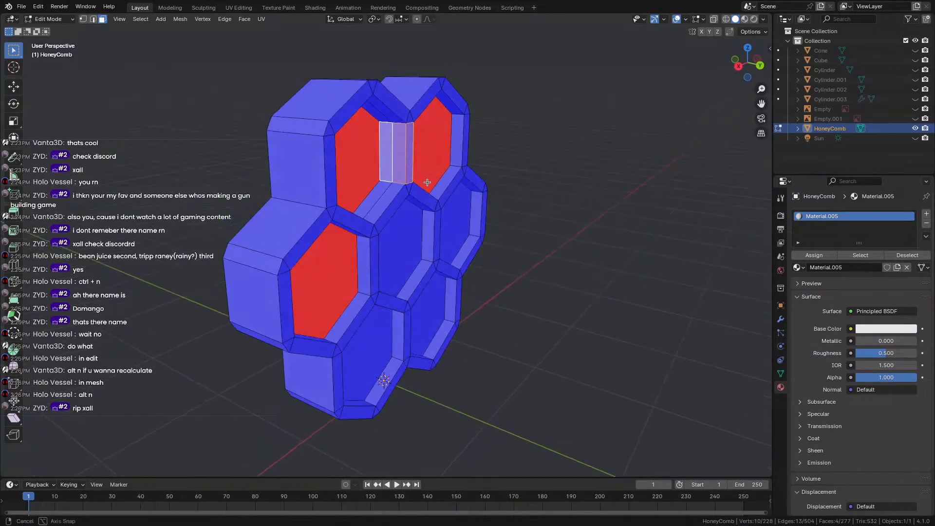
pyautogui.scroll(1, 390, 162)
pyautogui.click(93, 19)
pyautogui.click(395, 138)
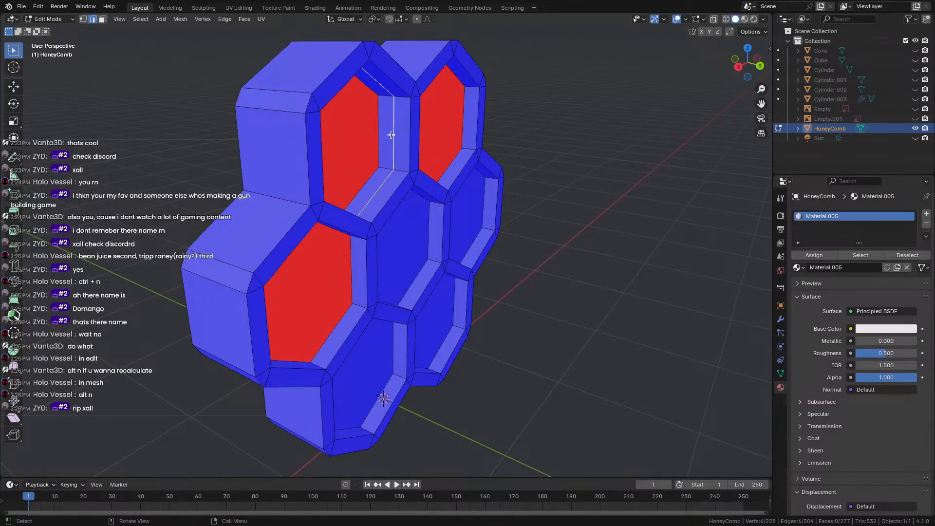
pyautogui.keyDown('alt'); pyautogui.click(391, 135); pyautogui.keyUp('alt')
pyautogui.press('f')
# Flip the normals of the three remaining red hexagon faces with Alt+N > Flip.
pyautogui.moveTo(392, 137); pyautogui.dragTo(377, 147, button='middle')
pyautogui.moveTo(458, 147); pyautogui.dragTo(512, 135, button='middle')
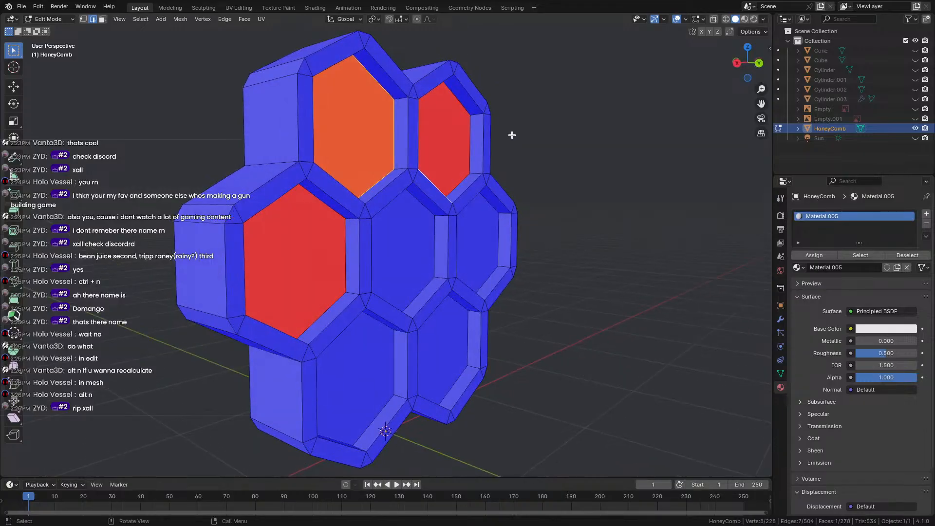
pyautogui.press('3')
pyautogui.click(448, 147)
pyautogui.keyDown('shift'); pyautogui.click(349, 142); pyautogui.keyUp('shift')
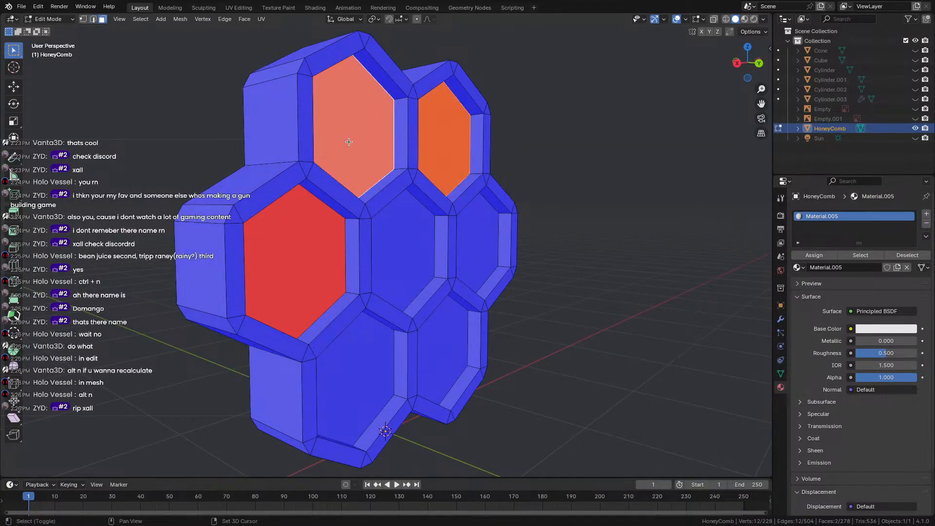
pyautogui.keyDown('shift'); pyautogui.click(312, 239); pyautogui.keyUp('shift')
pyautogui.moveTo(311, 239); pyautogui.dragTo(287, 242, button='middle')
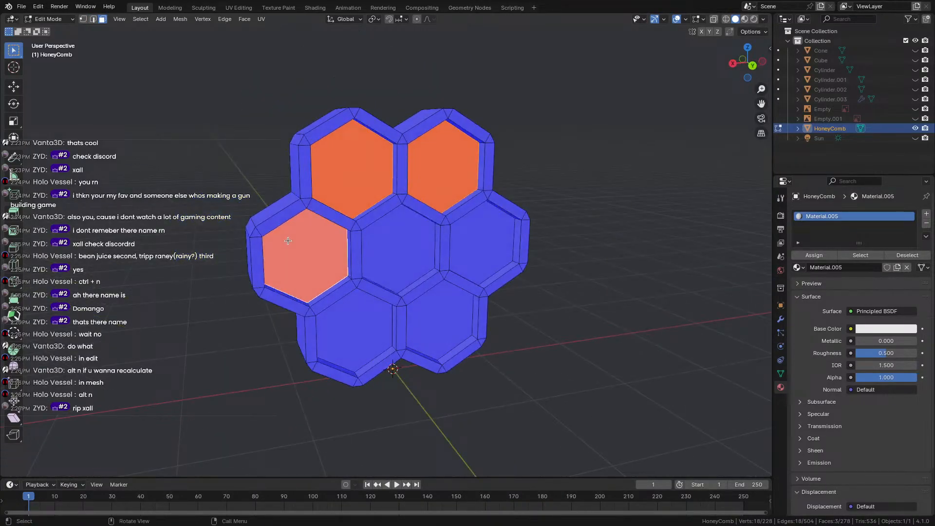
pyautogui.hotkey('alt', 'n')
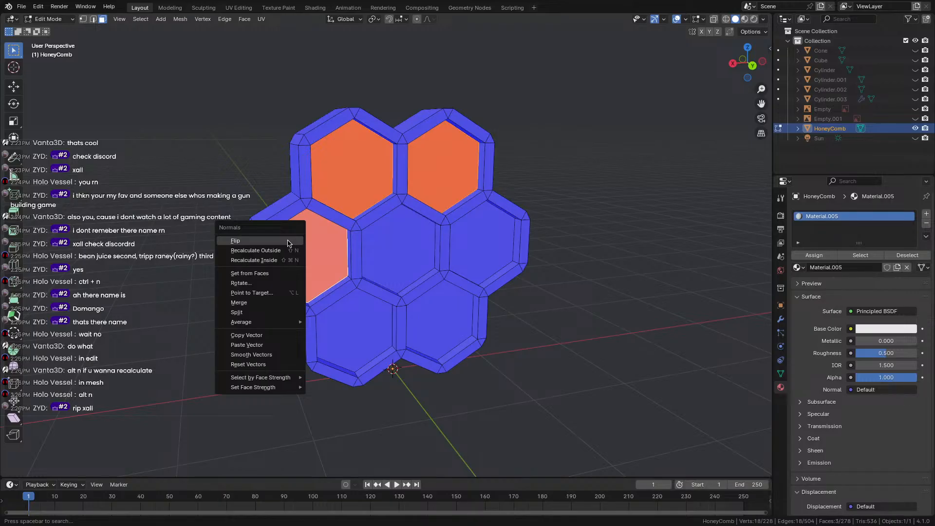
pyautogui.click(258, 250)
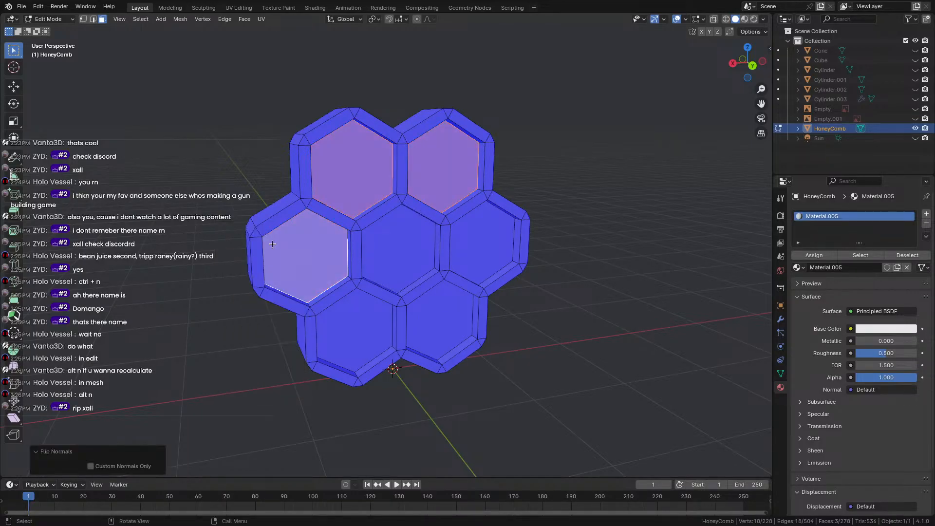
pyautogui.click(195, 239)
pyautogui.moveTo(195, 239); pyautogui.dragTo(297, 224, button='middle')
pyautogui.moveTo(358, 222); pyautogui.dragTo(310, 256, button='middle')
# Select the two stray red interior faces and delete them.
pyautogui.scroll(3, 343, 265)
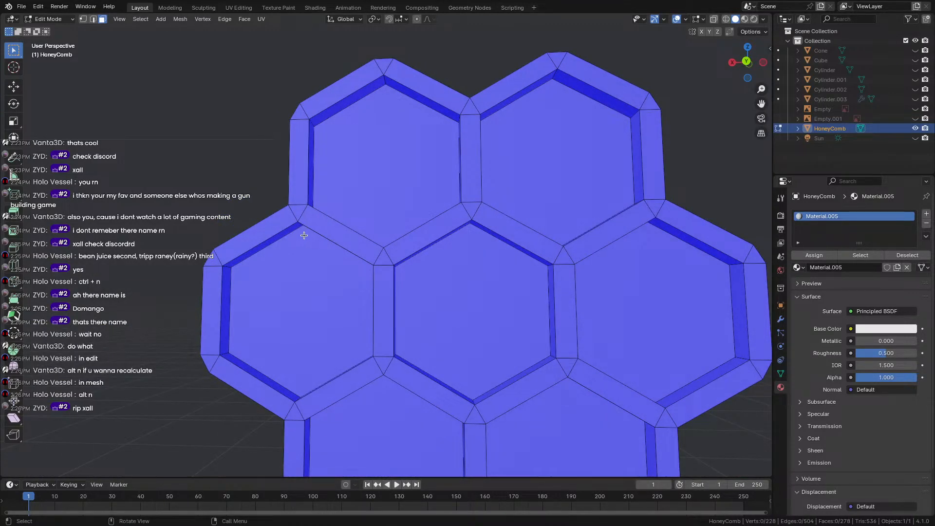
pyautogui.scroll(-5, 199, 253)
pyautogui.moveTo(200, 253); pyautogui.dragTo(287, 321, button='middle')
pyautogui.scroll(4, 138, 251)
pyautogui.scroll(-4, 167, 256)
pyautogui.scroll(2, 328, 263)
pyautogui.scroll(5, 327, 263)
pyautogui.click(272, 283)
pyautogui.keyDown('shift'); pyautogui.click(493, 364); pyautogui.keyUp('shift')
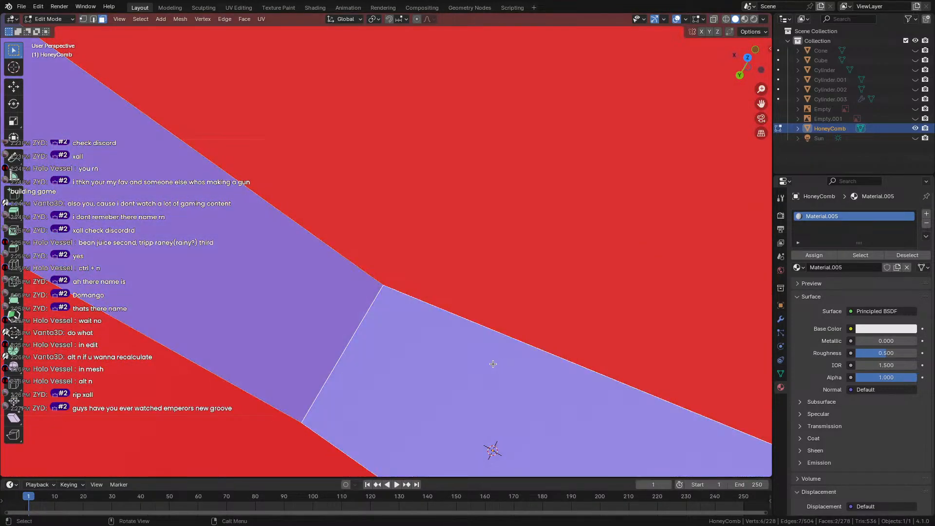
pyautogui.click(485, 351)
# Orbit and zoom around the honeycomb to inspect the remaining red interior faces.
pyautogui.moveTo(490, 449); pyautogui.dragTo(512, 371, button='middle')
pyautogui.moveTo(533, 177); pyautogui.dragTo(542, 133, button='middle')
pyautogui.scroll(-8, 539, 134)
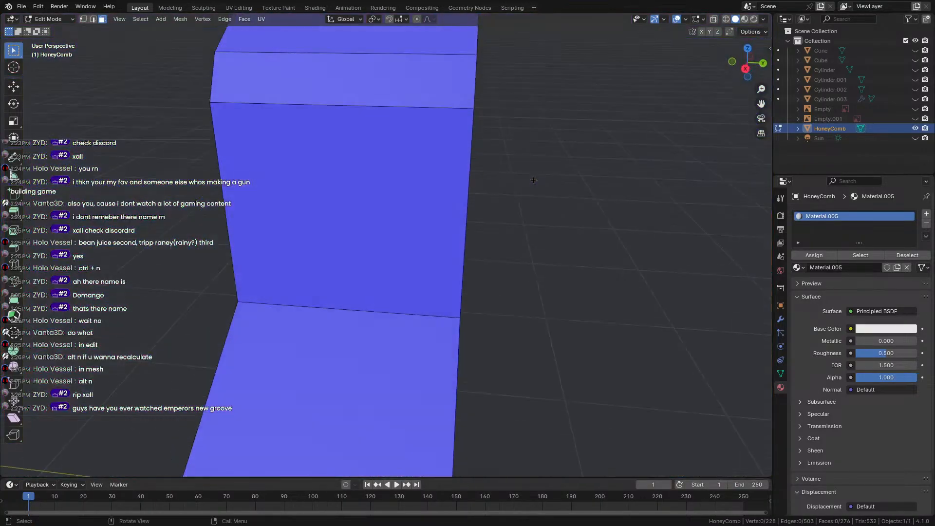
pyautogui.moveTo(535, 180); pyautogui.dragTo(415, 172, button='middle')
pyautogui.scroll(8, 437, 211)
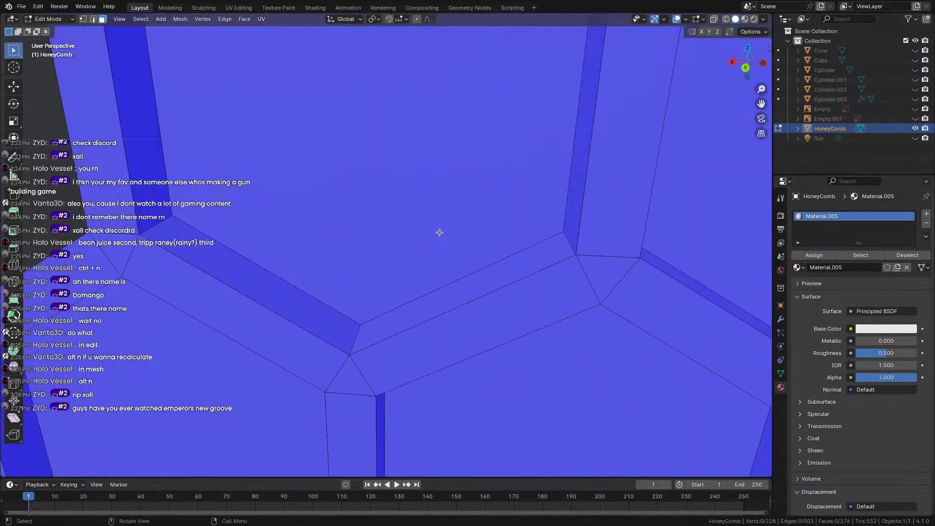
pyautogui.scroll(3, 473, 235)
pyautogui.moveTo(478, 242)
pyautogui.mouseDown(button='middle')
pyautogui.moveTo(461, 209)
pyautogui.moveTo(416, 203)
pyautogui.moveTo(384, 214)
pyautogui.moveTo(464, 229)
pyautogui.moveTo(531, 291)
pyautogui.moveTo(484, 239)
pyautogui.mouseUp(button='middle')
pyautogui.scroll(-10, 464, 228)
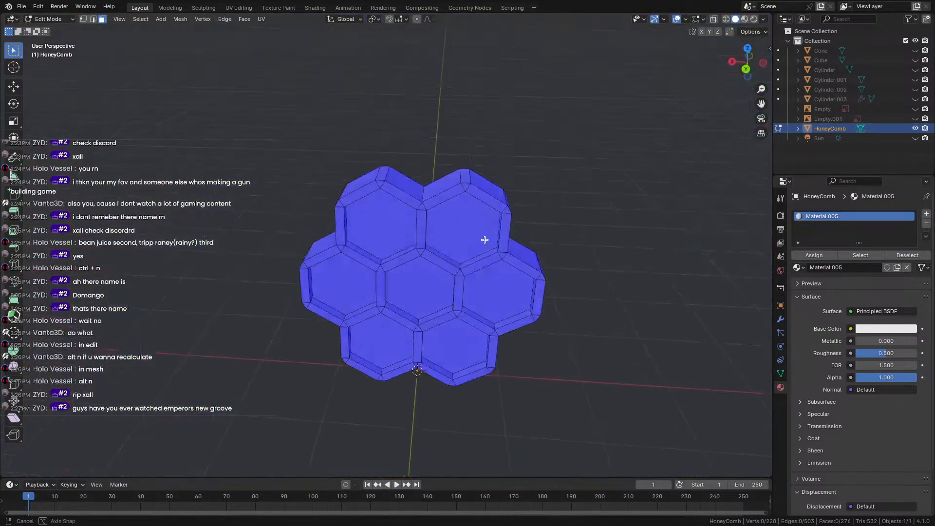
pyautogui.moveTo(382, 250); pyautogui.dragTo(383, 334, button='middle')
pyautogui.scroll(10, 444, 276)
pyautogui.scroll(-1, 443, 277)
# Orbit the see-through HoneyComb and select the small triangular corner face to check for hidden faces.
pyautogui.keyDown('shift'); pyautogui.click(404, 86); pyautogui.keyUp('shift')
pyautogui.moveTo(404, 86); pyautogui.dragTo(472, 178, button='middle')
pyautogui.scroll(2, 473, 179)
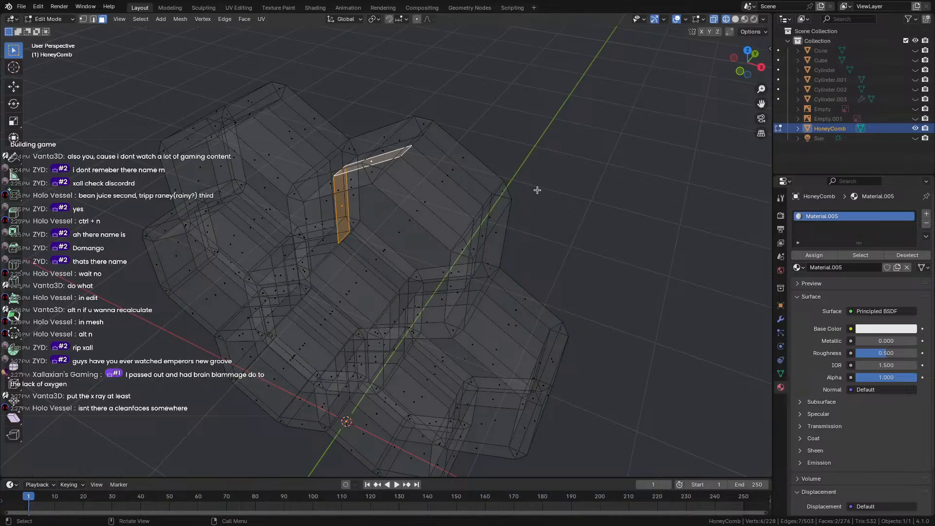
pyautogui.click(498, 172)
pyautogui.scroll(7, 498, 172)
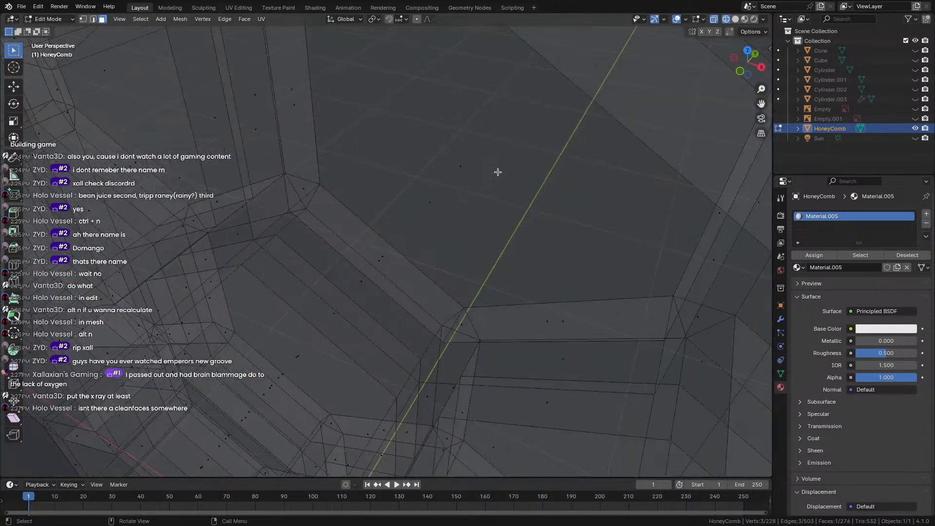
pyautogui.scroll(-5, 498, 173)
pyautogui.moveTo(497, 171); pyautogui.dragTo(397, 156, button='middle')
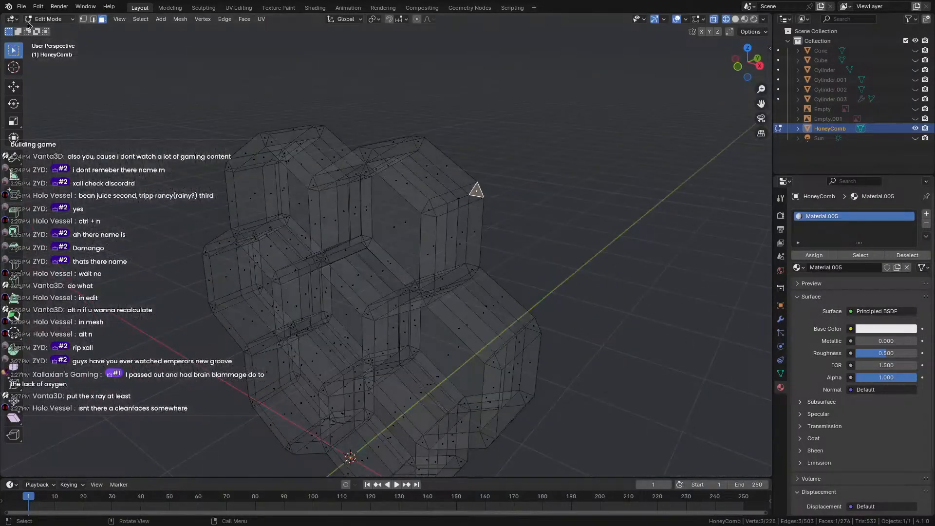
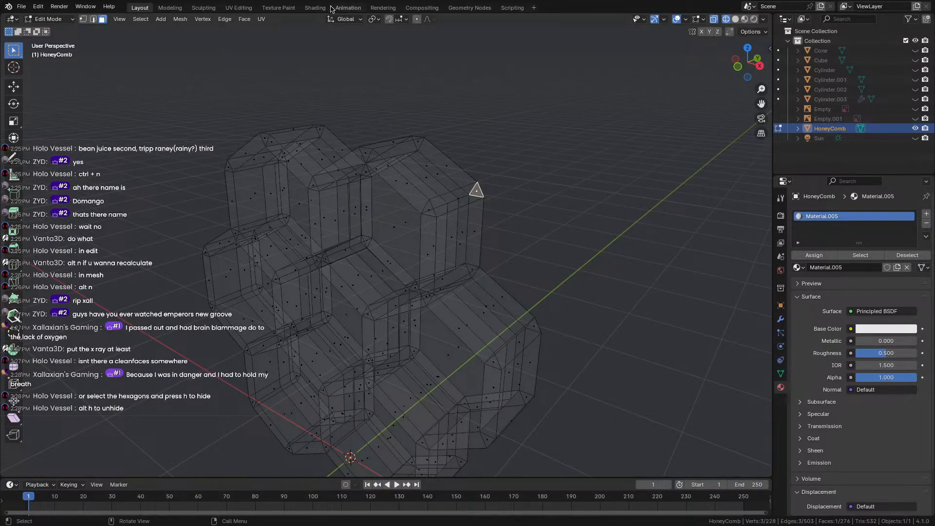
# Turn off X-ray so the honeycomb shows solid, and orbit to a front-on view.
pyautogui.moveTo(299, 128); pyautogui.dragTo(536, 134, button='middle')
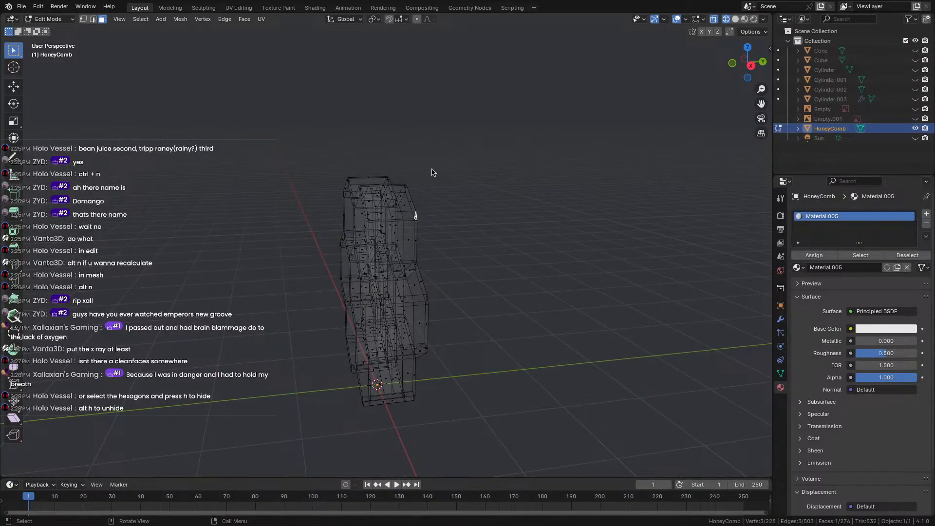
pyautogui.hotkey('shift', 'z')
pyautogui.moveTo(542, 203); pyautogui.dragTo(540, 209, button='middle')
# Select the seven front hexagon faces and hide them.
pyautogui.scroll(4, 397, 215)
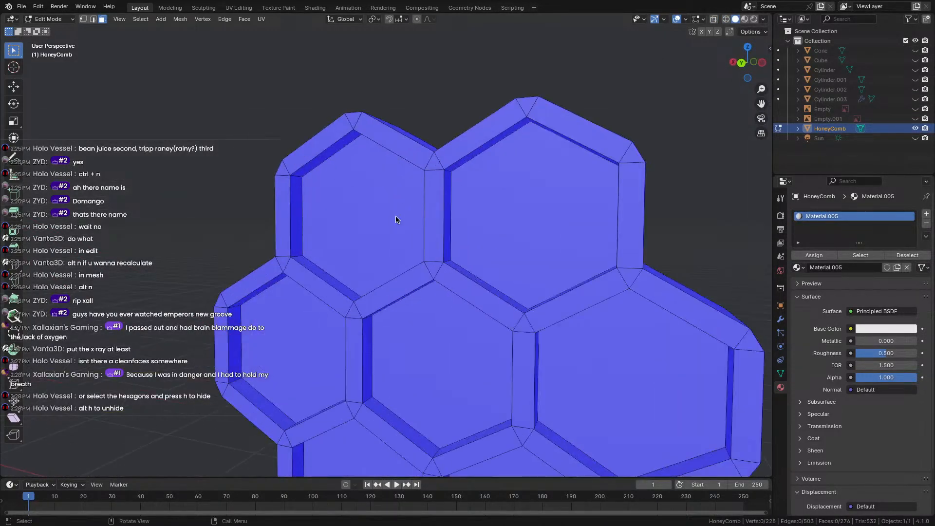
pyautogui.keyDown('shift'); pyautogui.click(396, 215); pyautogui.keyUp('shift')
pyautogui.keyDown('shift'); pyautogui.click(522, 209); pyautogui.keyUp('shift')
pyautogui.keyDown('shift'); pyautogui.click(385, 412); pyautogui.keyUp('shift')
pyautogui.keyDown('shift'); pyautogui.click(271, 360); pyautogui.keyUp('shift')
pyautogui.keyDown('shift'); pyautogui.click(650, 378); pyautogui.keyUp('shift')
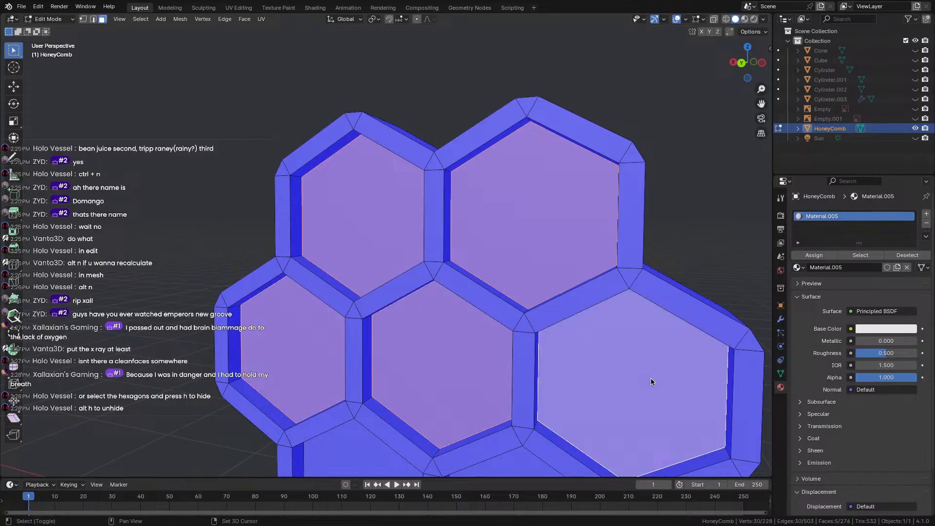
pyautogui.moveTo(429, 373); pyautogui.dragTo(361, 379, button='middle')
pyautogui.keyDown('shift'); pyautogui.click(363, 380); pyautogui.keyUp('shift')
pyautogui.keyDown('shift'); pyautogui.click(483, 391); pyautogui.keyUp('shift')
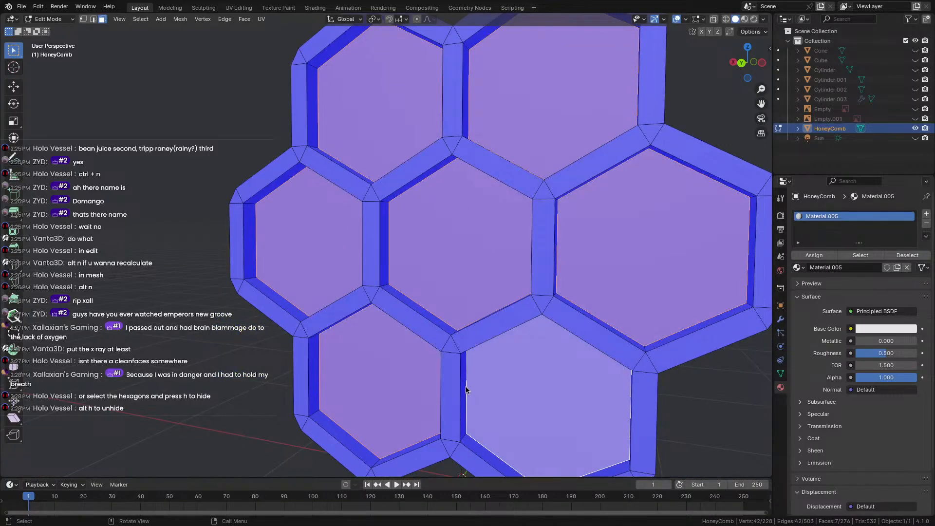
pyautogui.press('h')
# Select ten inner-wall faces of the exposed cells and delete them.
pyautogui.moveTo(466, 390); pyautogui.dragTo(334, 192, button='middle')
pyautogui.click(422, 95)
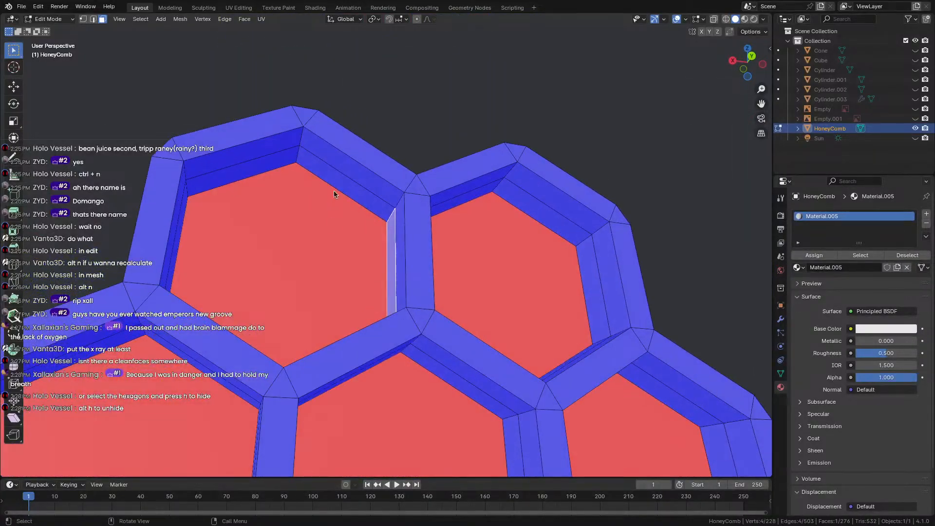
pyautogui.click(323, 177)
pyautogui.keyDown('shift'); pyautogui.click(370, 232); pyautogui.keyUp('shift')
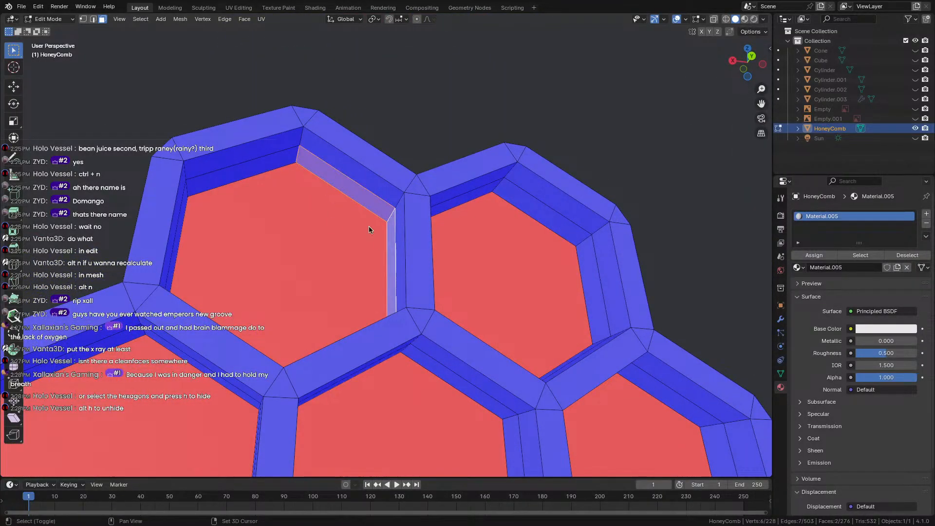
pyautogui.keyDown('shift'); pyautogui.click(224, 177); pyautogui.keyUp('shift')
pyautogui.keyDown('shift'); pyautogui.click(285, 177); pyautogui.keyUp('shift')
pyautogui.moveTo(285, 178); pyautogui.dragTo(323, 219, button='middle')
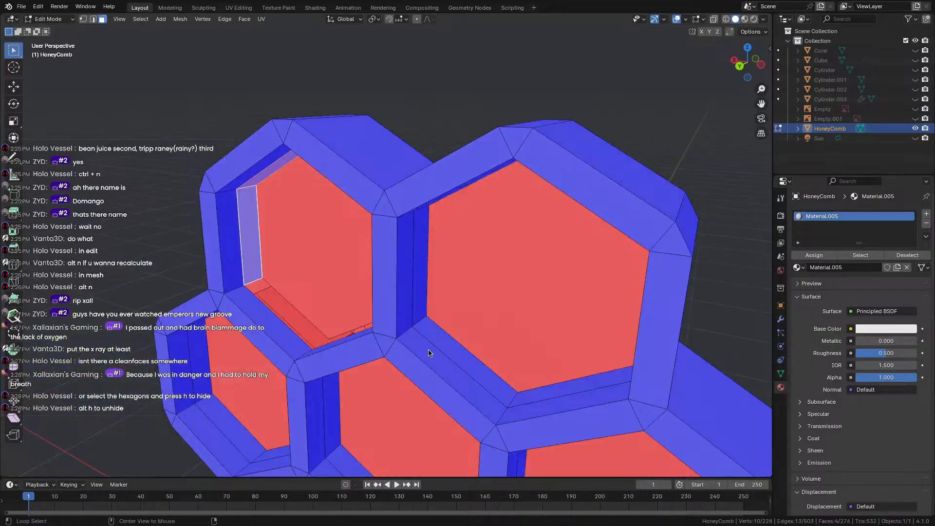
pyautogui.keyDown('alt'); pyautogui.click(421, 323); pyautogui.keyUp('alt')
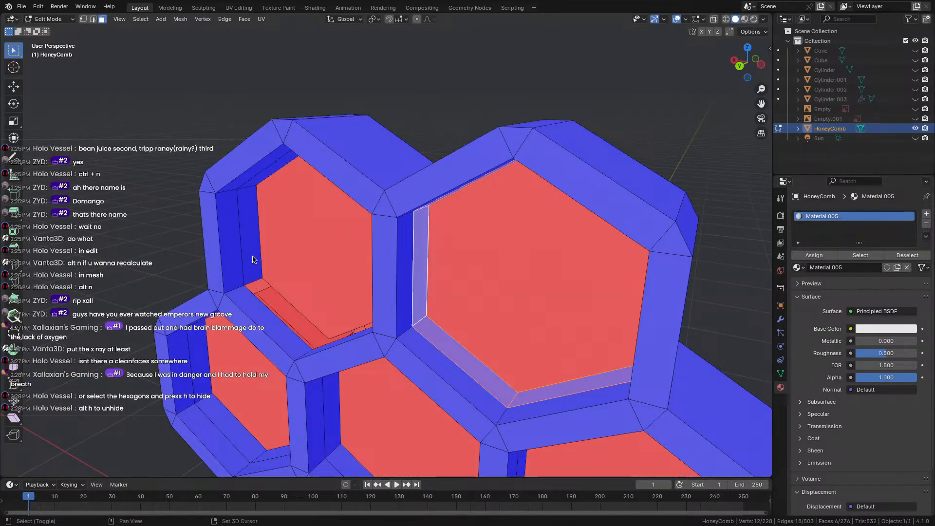
pyautogui.keyDown('shift'); pyautogui.click(251, 229); pyautogui.keyUp('shift')
pyautogui.keyDown('shift'); pyautogui.click(268, 174); pyautogui.keyUp('shift')
pyautogui.moveTo(283, 204); pyautogui.dragTo(355, 163, button='middle')
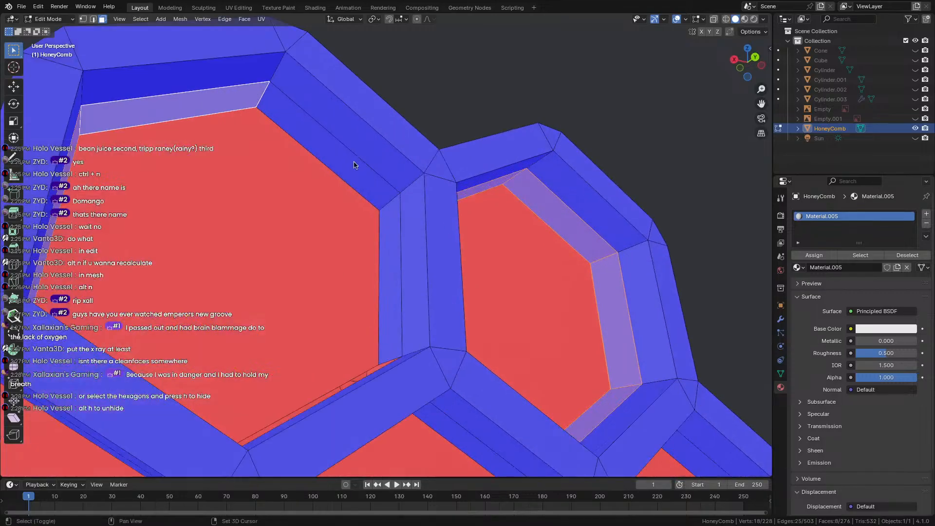
pyautogui.keyDown('shift'); pyautogui.click(380, 192); pyautogui.keyUp('shift')
pyautogui.keyDown('shift'); pyautogui.click(393, 242); pyautogui.keyUp('shift')
pyautogui.press('x')
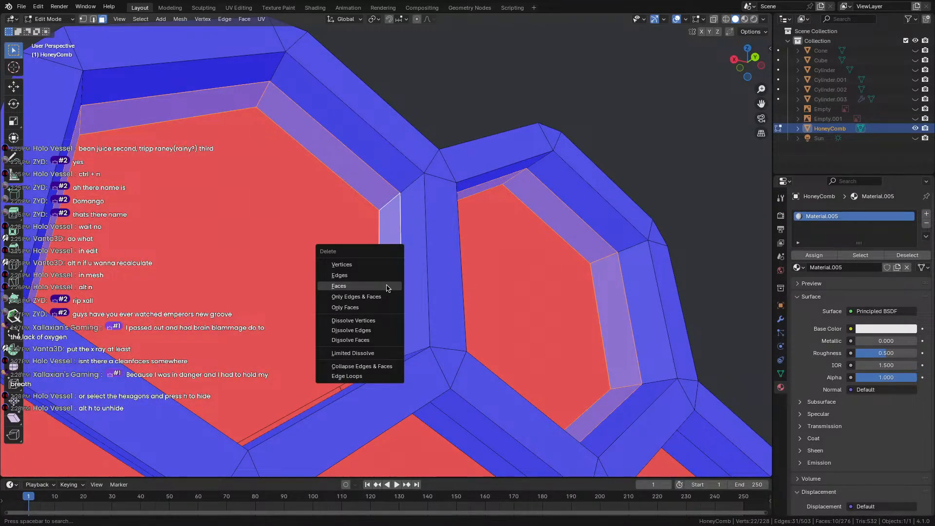
pyautogui.click(387, 286)
# Select the inner-wall rings of the remaining cells and delete those thirty faces.
pyautogui.moveTo(384, 284); pyautogui.dragTo(360, 163, button='middle')
pyautogui.keyDown('alt'); pyautogui.click(240, 302); pyautogui.keyUp('alt')
pyautogui.moveTo(239, 302); pyautogui.dragTo(373, 330, button='middle')
pyautogui.keyDown('alt'); pyautogui.keyDown('shift'); pyautogui.click(359, 347); pyautogui.keyUp('shift'); pyautogui.keyUp('alt')
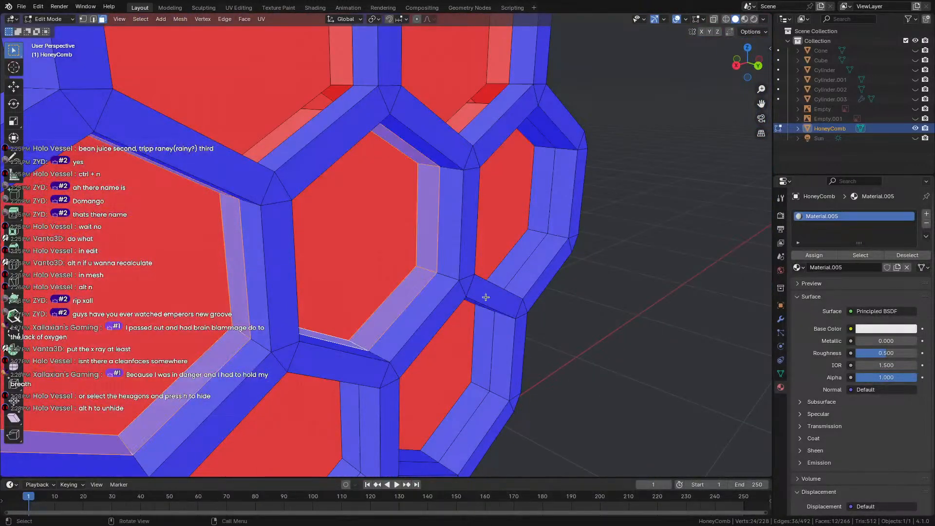
pyautogui.keyDown('alt'); pyautogui.keyDown('shift'); pyautogui.click(534, 233); pyautogui.keyUp('shift'); pyautogui.keyUp('alt')
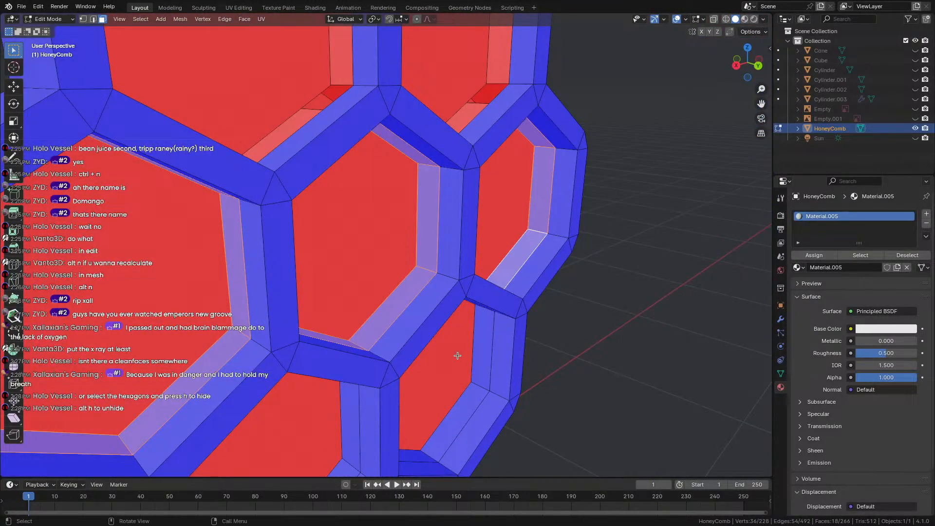
pyautogui.moveTo(457, 355); pyautogui.dragTo(495, 515, button='middle')
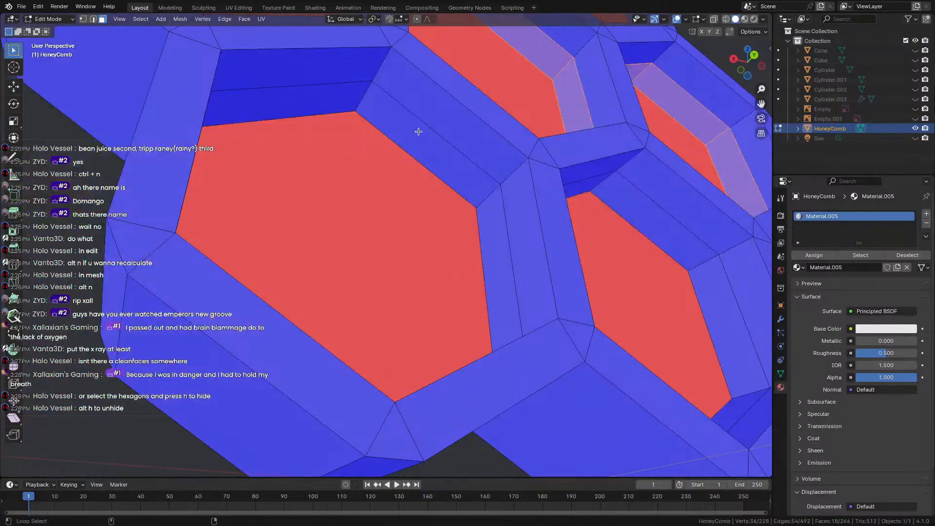
pyautogui.keyDown('alt'); pyautogui.keyDown('shift'); pyautogui.click(368, 98); pyautogui.keyUp('shift'); pyautogui.keyUp('alt')
pyautogui.moveTo(518, 227); pyautogui.dragTo(493, 156, button='middle')
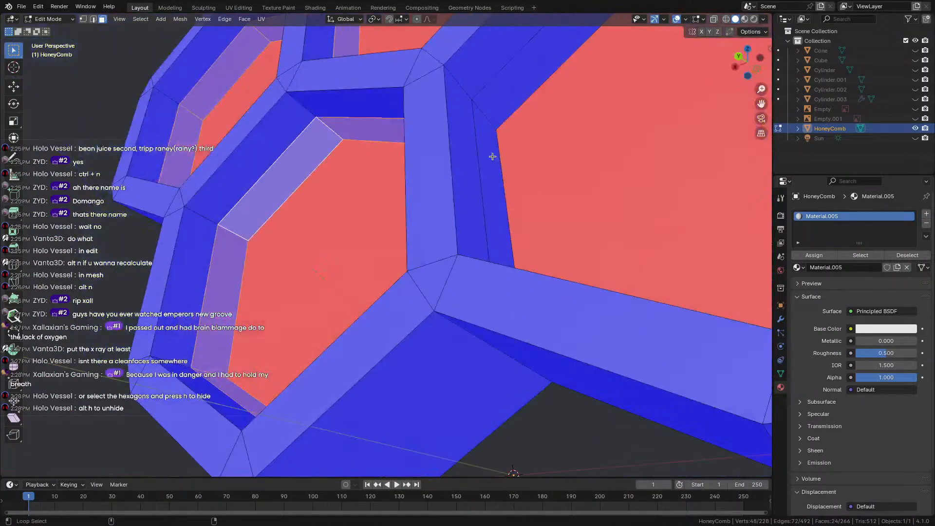
pyautogui.keyDown('alt'); pyautogui.keyDown('shift'); pyautogui.click(486, 117); pyautogui.keyUp('shift'); pyautogui.keyUp('alt')
pyautogui.scroll(-3, 493, 195)
pyautogui.moveTo(498, 214); pyautogui.dragTo(542, 261, button='middle')
pyautogui.press('x')
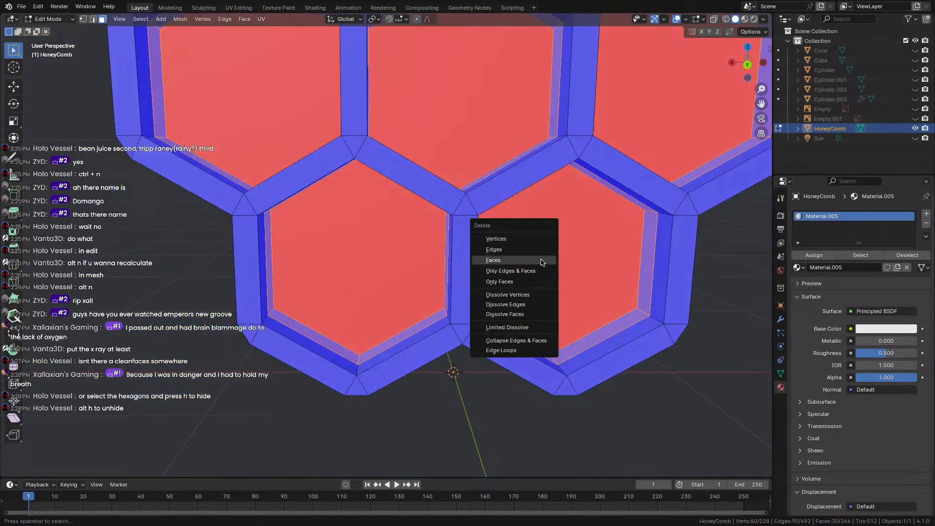
pyautogui.click(542, 262)
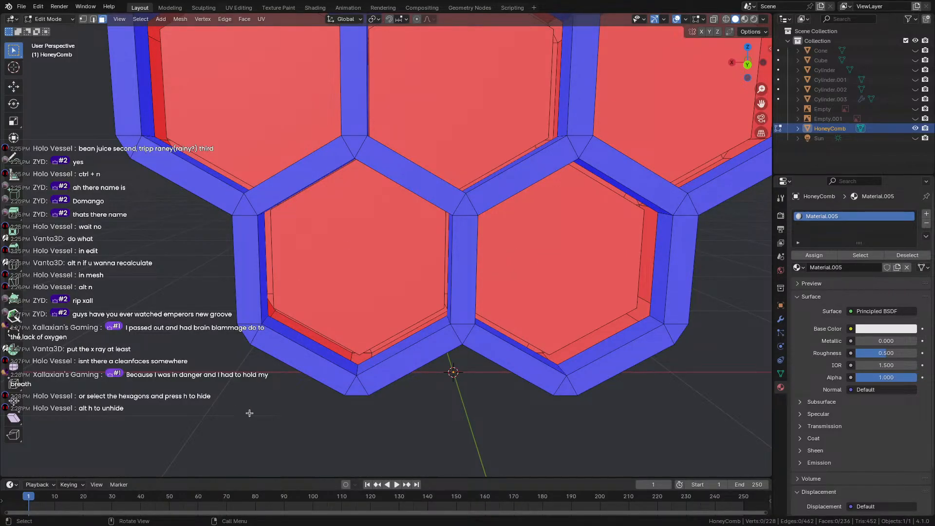
# Select the whole mesh, unhide the front faces and return to Object Mode.
pyautogui.click(360, 300)
pyautogui.press('a')
pyautogui.hotkey('alt', 'h')
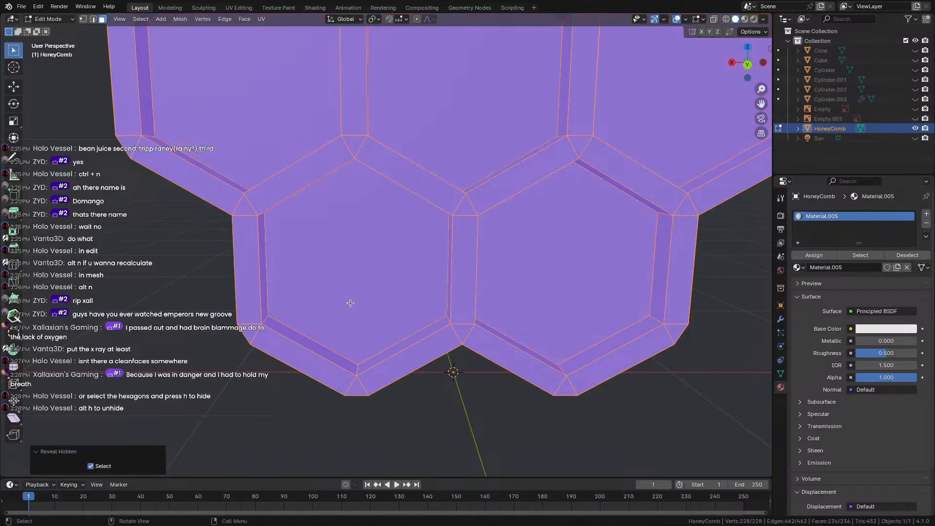
pyautogui.press('Tab')
pyautogui.scroll(-8, 272, 375)
# Turn off the face orientation overlay and orbit to an edge-on view of the honeycomb.
pyautogui.moveTo(273, 374); pyautogui.dragTo(373, 372, button='middle')
pyautogui.click(701, 20)
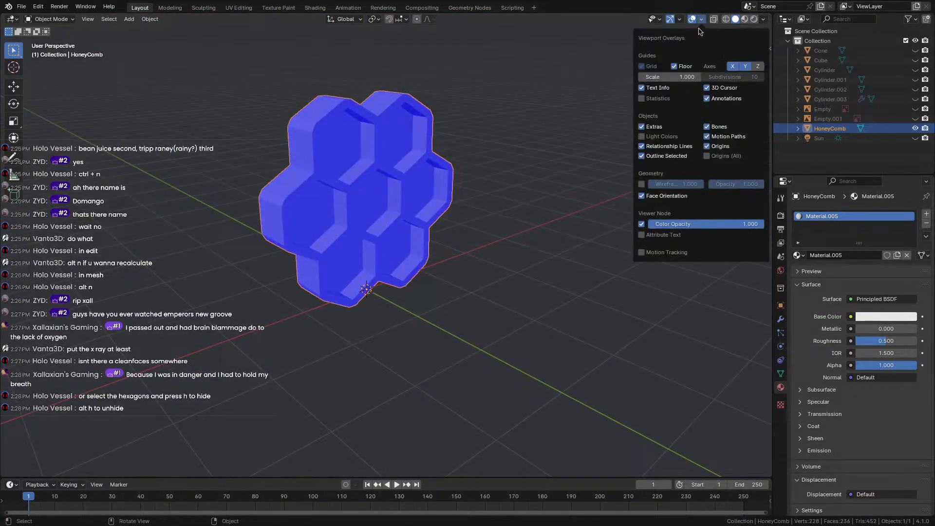
pyautogui.click(642, 197)
pyautogui.moveTo(546, 171); pyautogui.dragTo(526, 311, button='middle')
pyautogui.scroll(3, 390, 163)
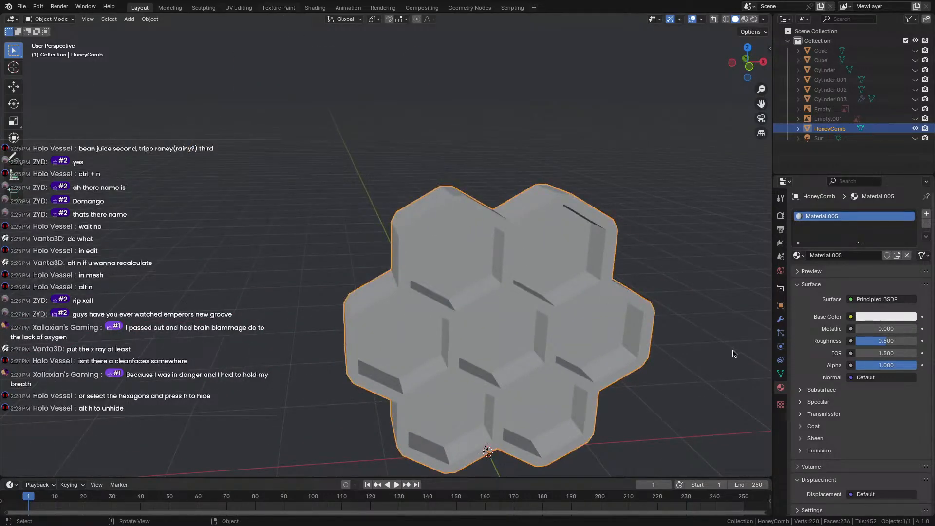
pyautogui.scroll(-4, 623, 298)
pyautogui.moveTo(621, 294); pyautogui.dragTo(551, 261, button='middle')
pyautogui.moveTo(514, 306); pyautogui.dragTo(550, 300, button='middle')
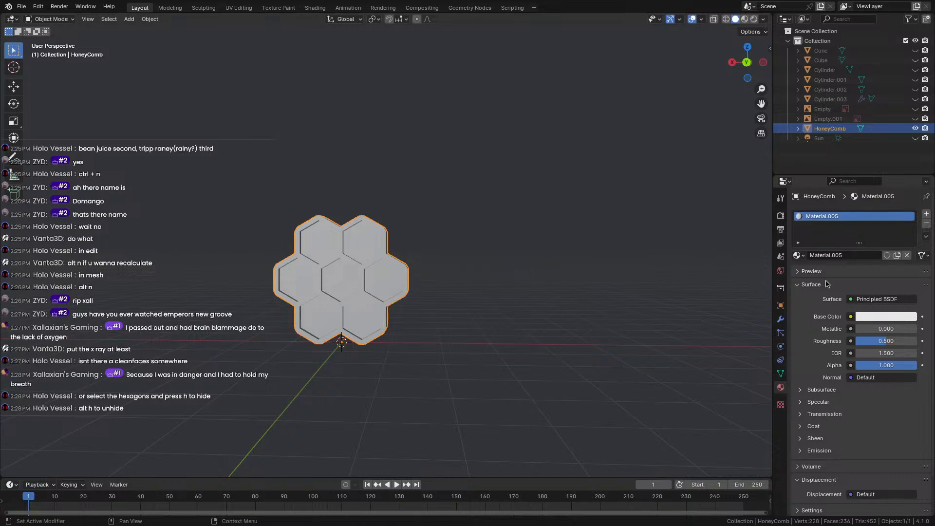
pyautogui.scroll(4, 451, 321)
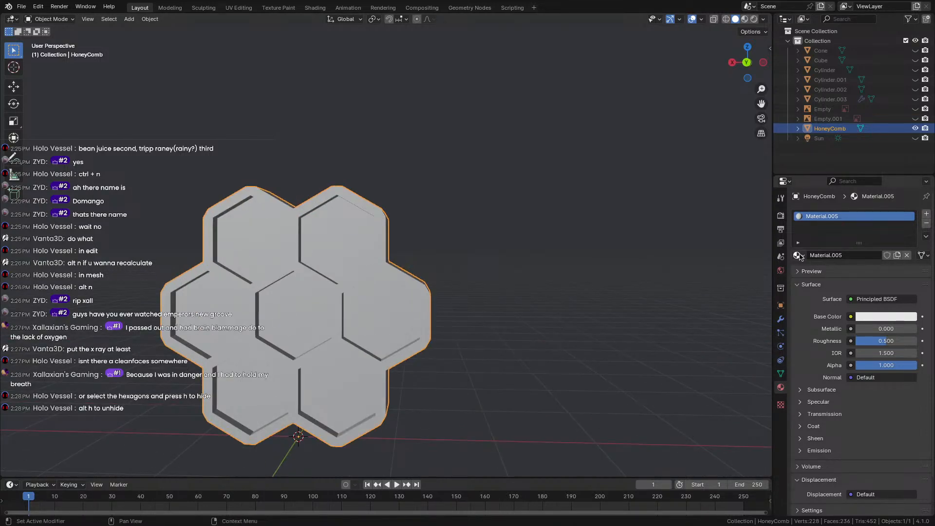
# Set Material.005's base colour to bright yellow on the colour wheel.
pyautogui.click(886, 317)
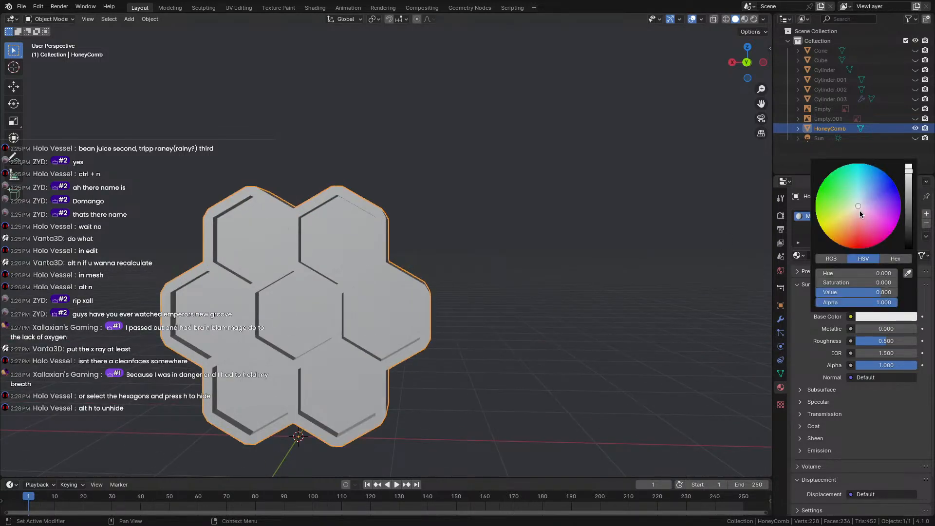
pyautogui.moveTo(857, 211)
pyautogui.mouseDown()
pyautogui.moveTo(841, 228)
pyautogui.moveTo(848, 233)
pyautogui.moveTo(838, 229)
pyautogui.mouseUp()
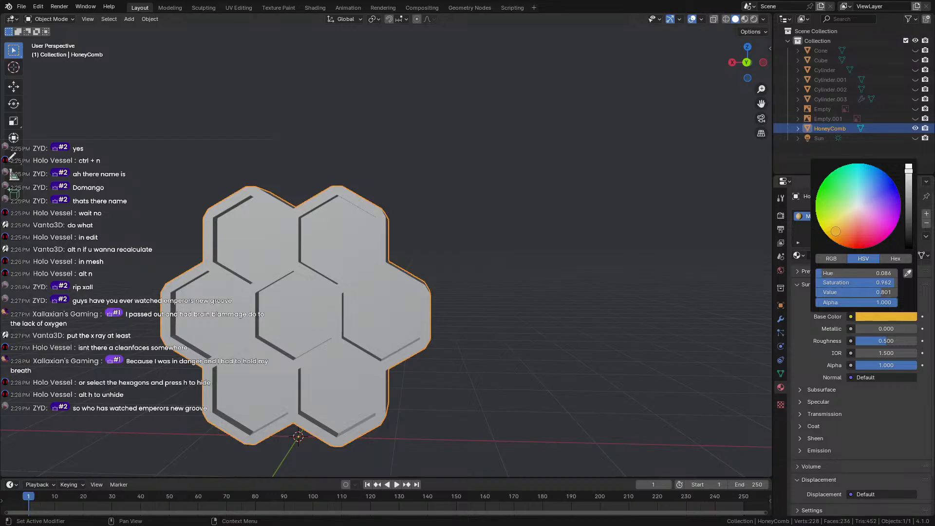
pyautogui.moveTo(836, 231); pyautogui.dragTo(825, 228)
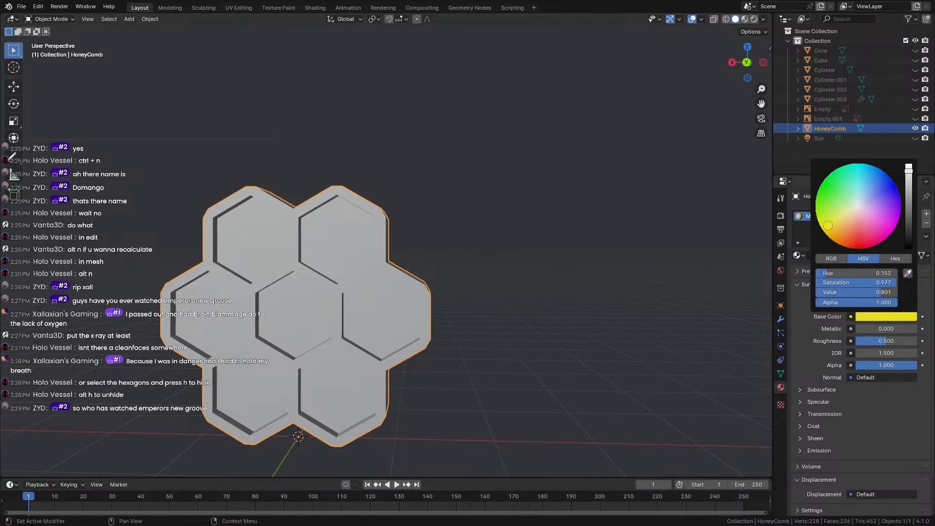
# Add a second material slot with new Material.006 and give it an orange base colour.
pyautogui.click(926, 214)
pyautogui.press('KP_Decimal')
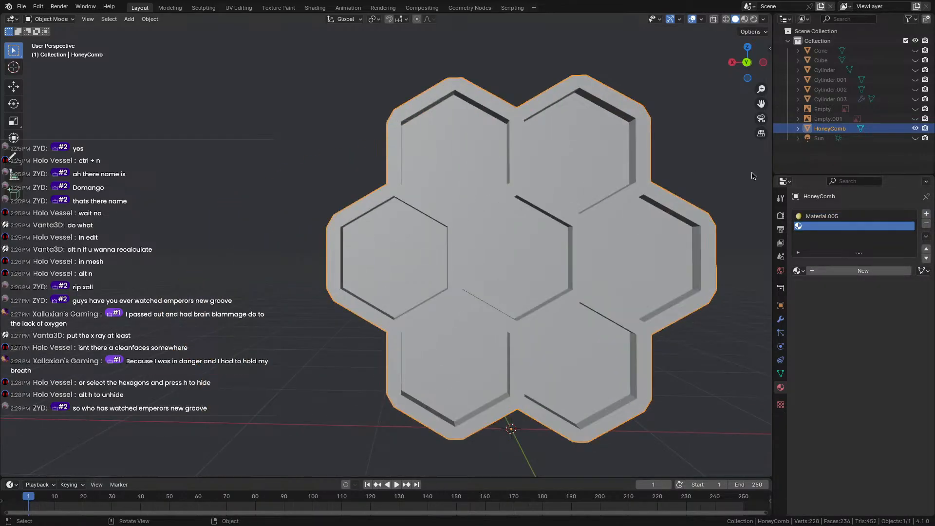
pyautogui.click(864, 271)
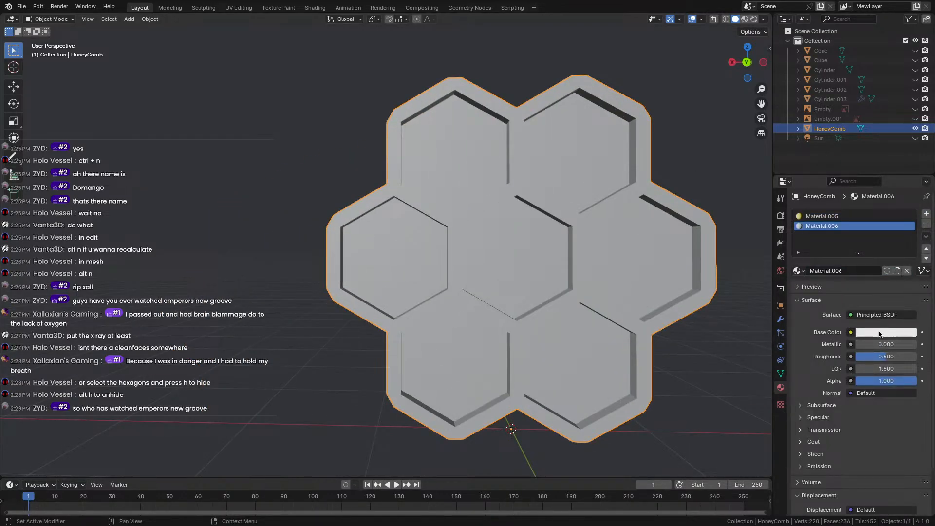
pyautogui.click(880, 333)
pyautogui.moveTo(857, 226); pyautogui.dragTo(844, 246)
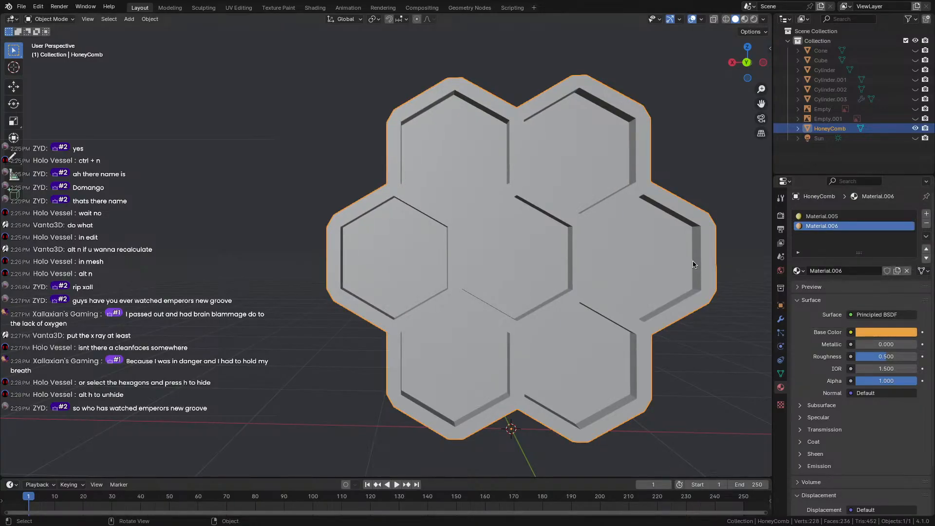
# In Edit Mode with Material Preview, select the back faces of the seven cells.
pyautogui.press('Tab')
pyautogui.click(745, 19)
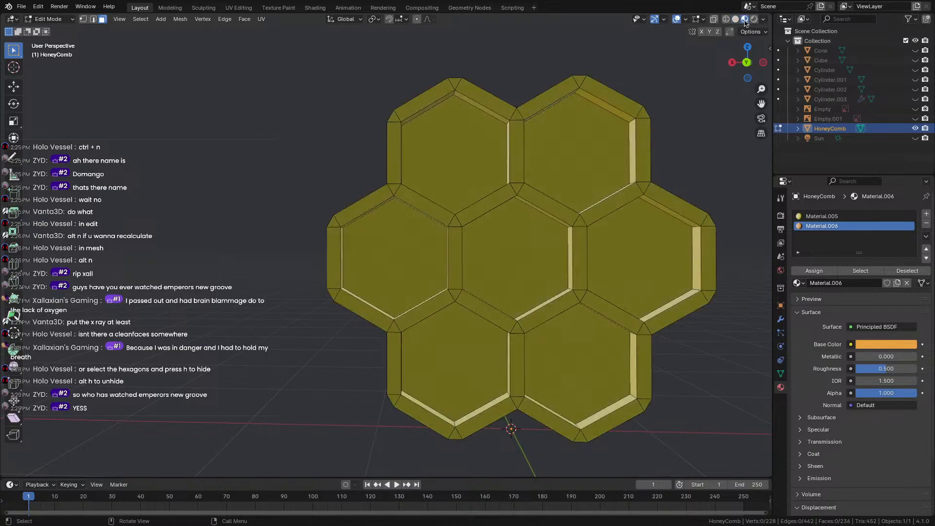
pyautogui.keyDown('shift'); pyautogui.click(408, 253); pyautogui.keyUp('shift')
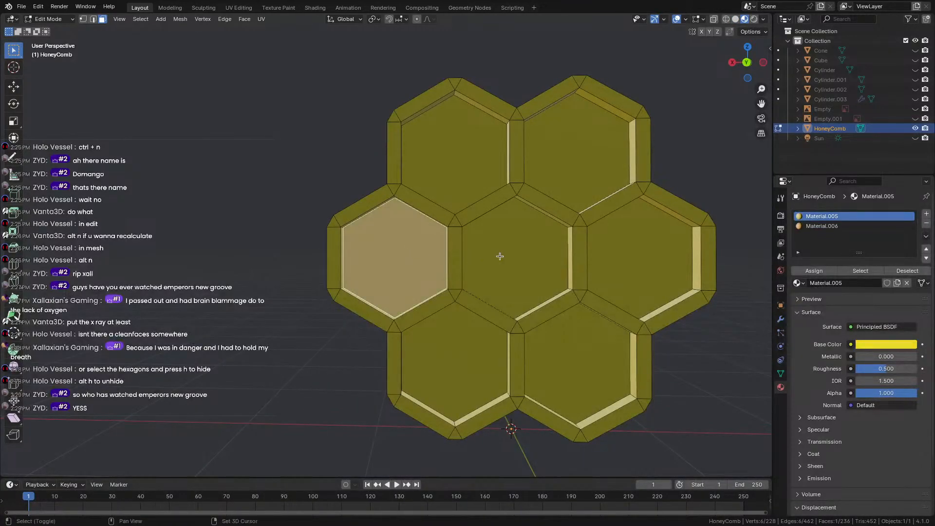
pyautogui.keyDown('shift'); pyautogui.click(496, 255); pyautogui.keyUp('shift')
pyautogui.keyDown('shift'); pyautogui.click(461, 167); pyautogui.keyUp('shift')
pyautogui.keyDown('shift'); pyautogui.click(564, 152); pyautogui.keyUp('shift')
pyautogui.keyDown('shift'); pyautogui.click(645, 259); pyautogui.keyUp('shift')
pyautogui.keyDown('shift'); pyautogui.click(575, 343); pyautogui.keyUp('shift')
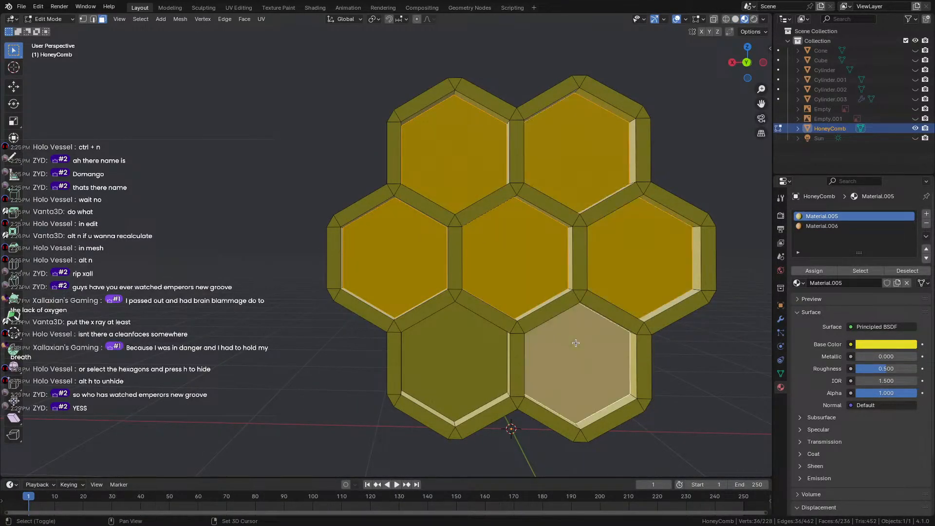
pyautogui.keyDown('shift'); pyautogui.click(476, 351); pyautogui.keyUp('shift')
# Zoom in and add the remaining recessed cell faces to the selection.
pyautogui.moveTo(477, 352); pyautogui.dragTo(459, 253, button='middle')
pyautogui.scroll(5, 460, 253)
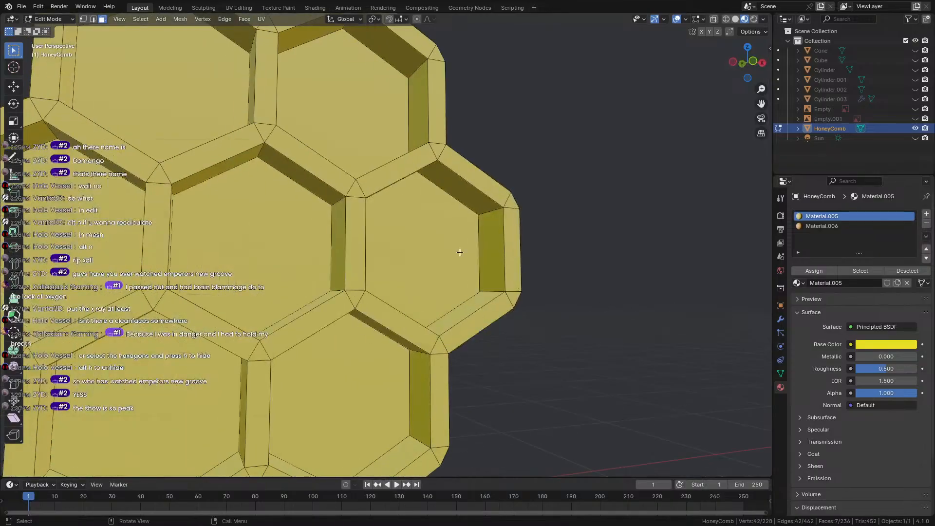
pyautogui.keyDown('shift'); pyautogui.click(459, 252); pyautogui.keyUp('shift')
pyautogui.keyDown('shift'); pyautogui.click(251, 246); pyautogui.keyUp('shift')
pyautogui.keyDown('shift'); pyautogui.click(343, 102); pyautogui.keyUp('shift')
pyautogui.keyDown('shift'); pyautogui.click(161, 91); pyautogui.keyUp('shift')
pyautogui.scroll(-5, 235, 250)
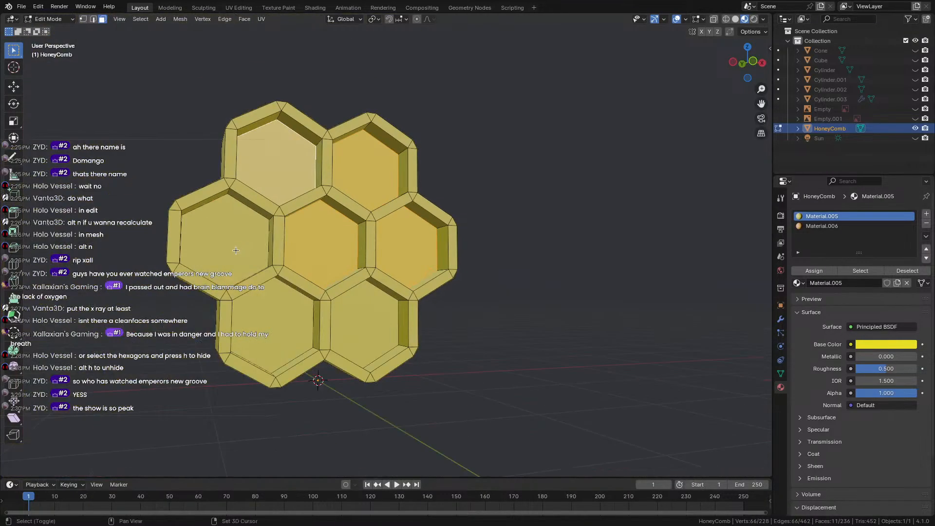
pyautogui.keyDown('shift'); pyautogui.click(236, 250); pyautogui.keyUp('shift')
pyautogui.keyDown('shift'); pyautogui.click(271, 329); pyautogui.keyUp('shift')
pyautogui.keyDown('shift'); pyautogui.click(364, 325); pyautogui.keyUp('shift')
# Assign orange Material.006 to the selected cell backs, return to Object Mode and inspect the honeycomb.
pyautogui.click(822, 226)
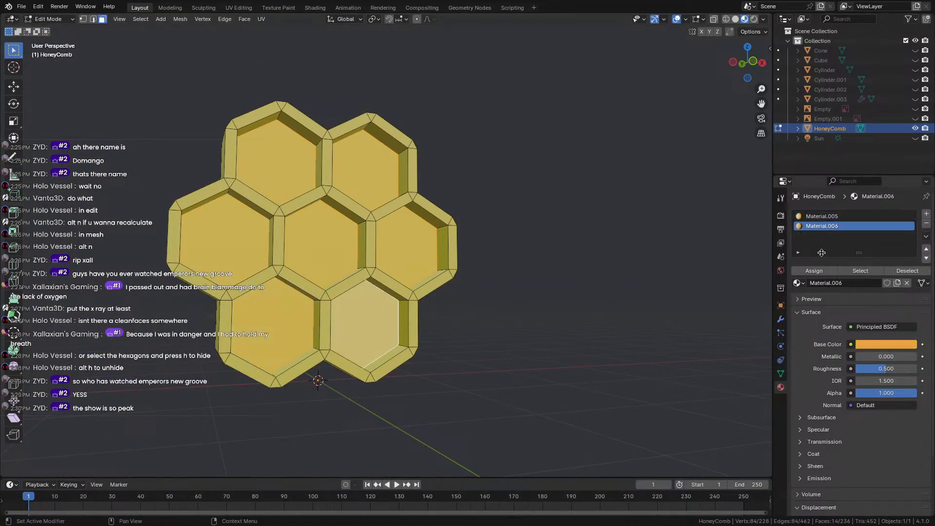
pyautogui.click(814, 270)
pyautogui.press('Tab')
pyautogui.scroll(-3, 213, 316)
pyautogui.moveTo(229, 292); pyautogui.dragTo(328, 265, button='middle')
pyautogui.scroll(4, 280, 306)
pyautogui.scroll(-2, 317, 336)
pyautogui.scroll(4, 303, 327)
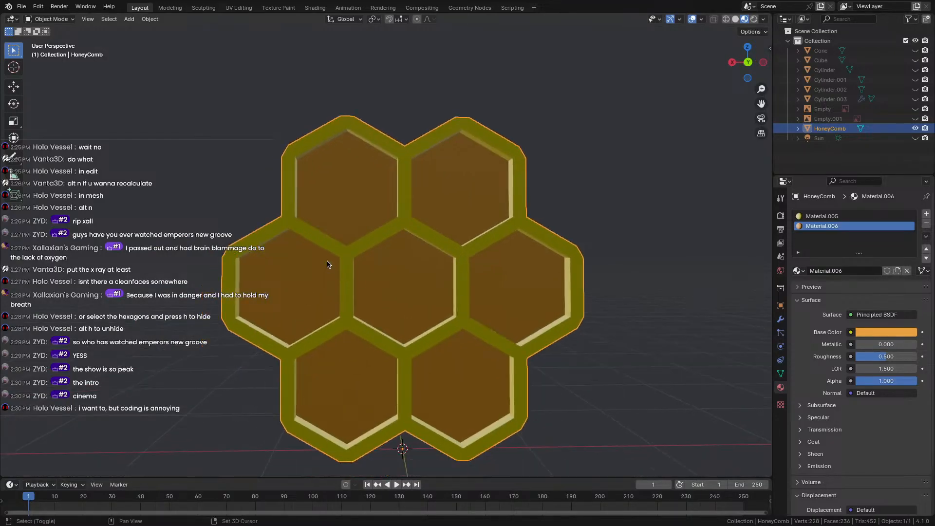
pyautogui.moveTo(311, 105); pyautogui.dragTo(510, 148, button='middle')
pyautogui.scroll(-4, 234, 170)
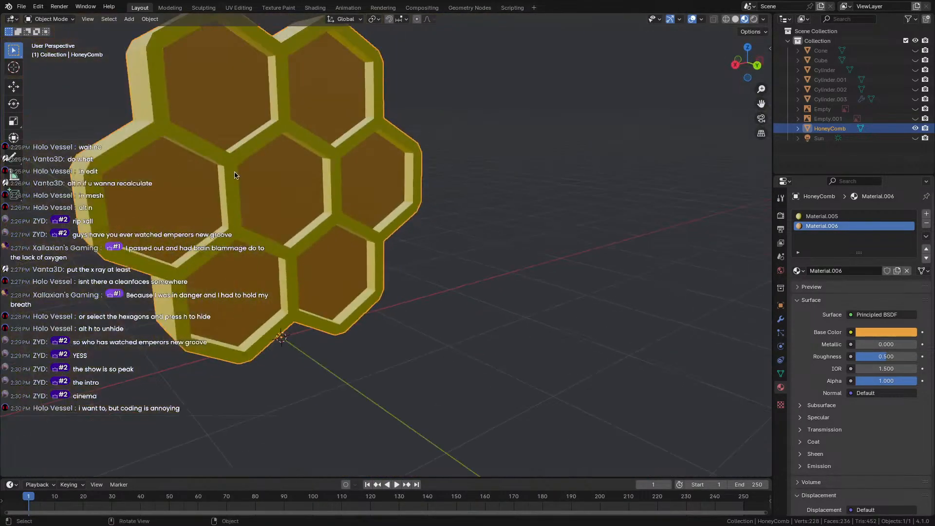
pyautogui.keyDown('shift'); pyautogui.moveTo(157, 156); pyautogui.dragTo(402, 179, button='middle'); pyautogui.keyUp('shift')
# Switch to X-ray orthographic side view, select the honeycomb and enter Edit Mode.
pyautogui.click(322, 171)
pyautogui.hotkey('shift', 'z')
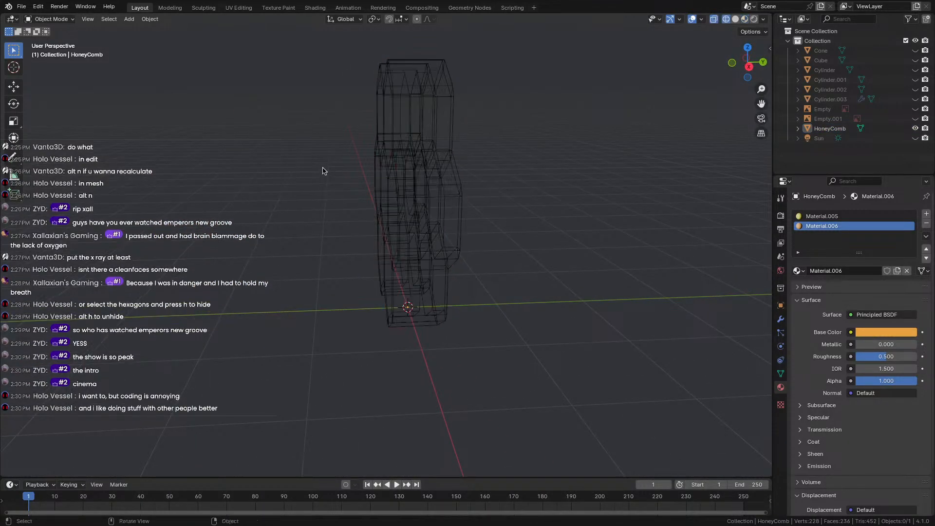
pyautogui.moveTo(602, 99); pyautogui.dragTo(600, 84, button='middle')
pyautogui.click(748, 63)
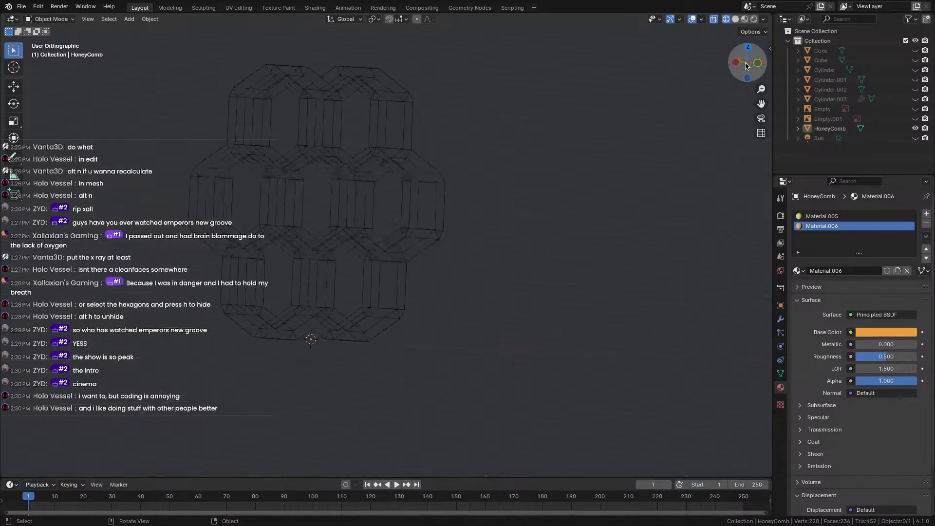
pyautogui.moveTo(368, 44); pyautogui.dragTo(449, 386)
pyautogui.click(50, 19)
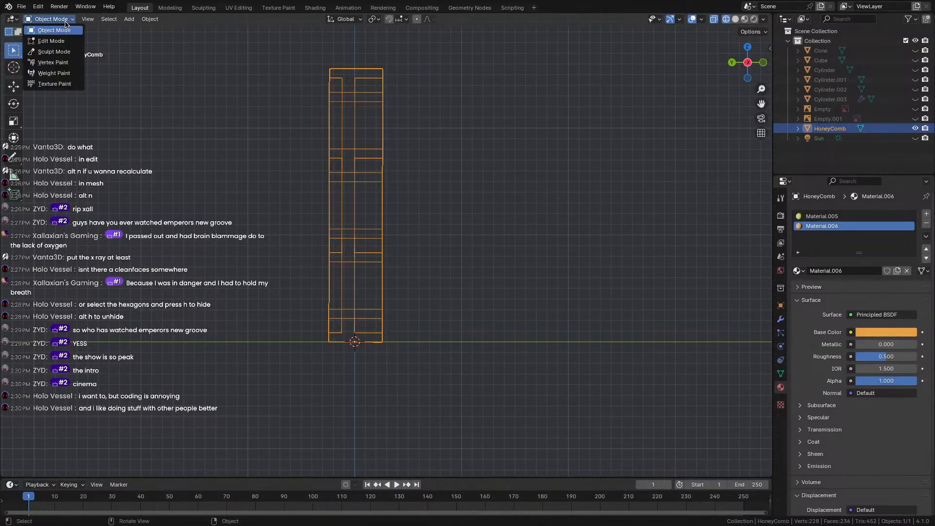
pyautogui.click(46, 38)
# Move the honeycomb's right-side vertices along Y to make the shelf thinner.
pyautogui.moveTo(374, 57); pyautogui.dragTo(469, 482)
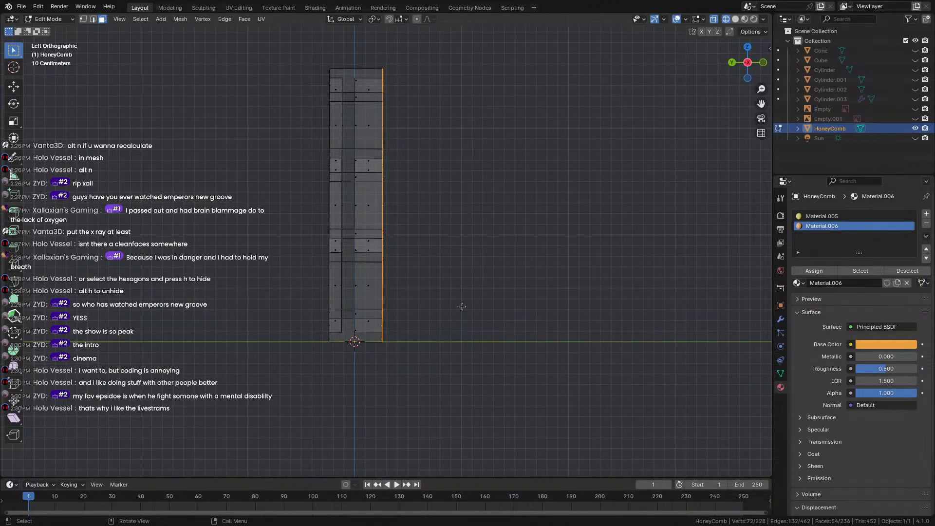
pyautogui.press('g')
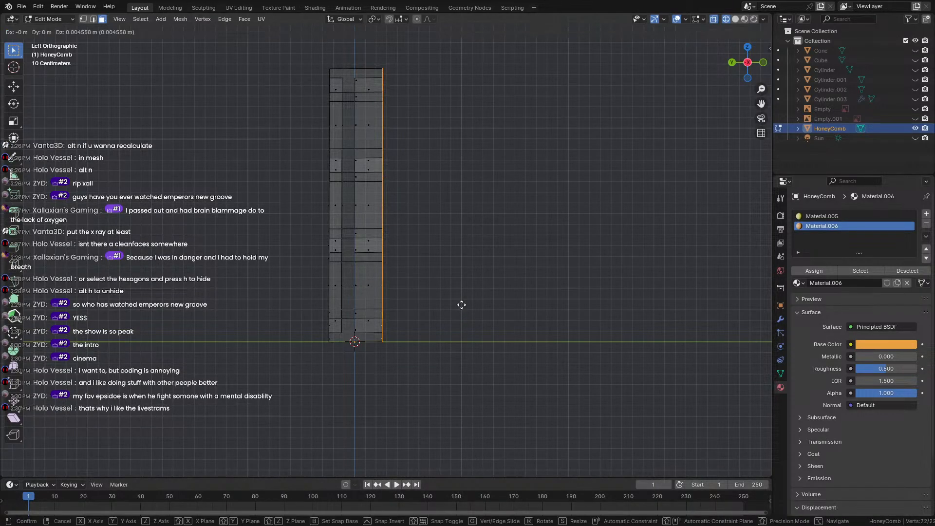
pyautogui.press('y')
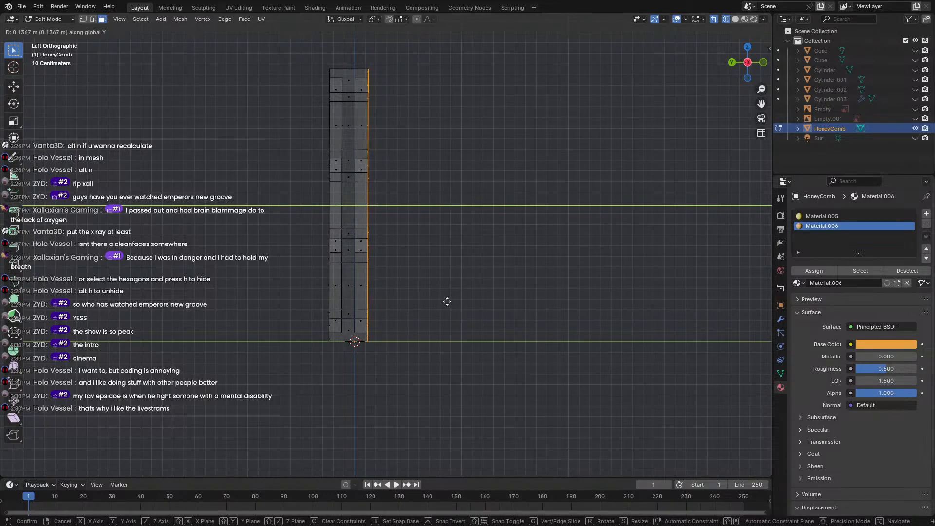
pyautogui.click(448, 301)
# Move the whole mesh -0.0638 m along Y, deselect all and return to Object Mode.
pyautogui.moveTo(270, 30); pyautogui.dragTo(475, 410)
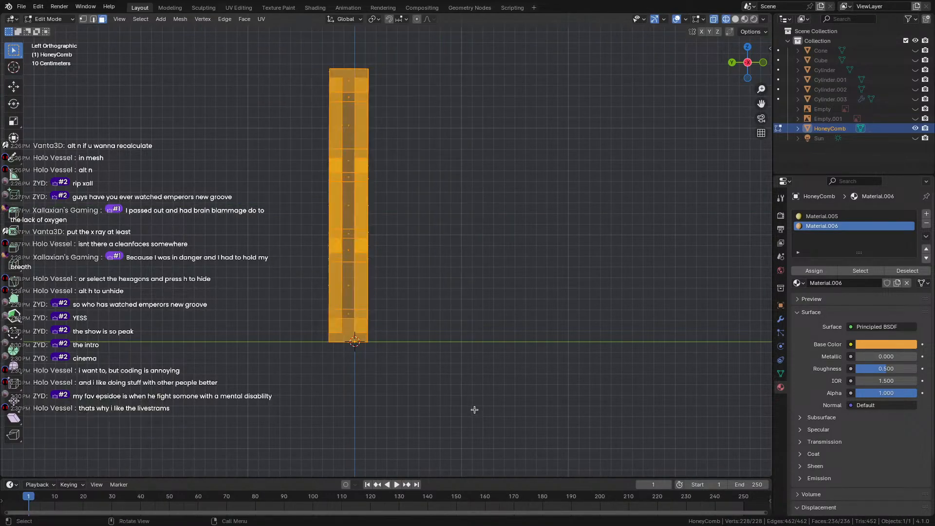
pyautogui.press('g')
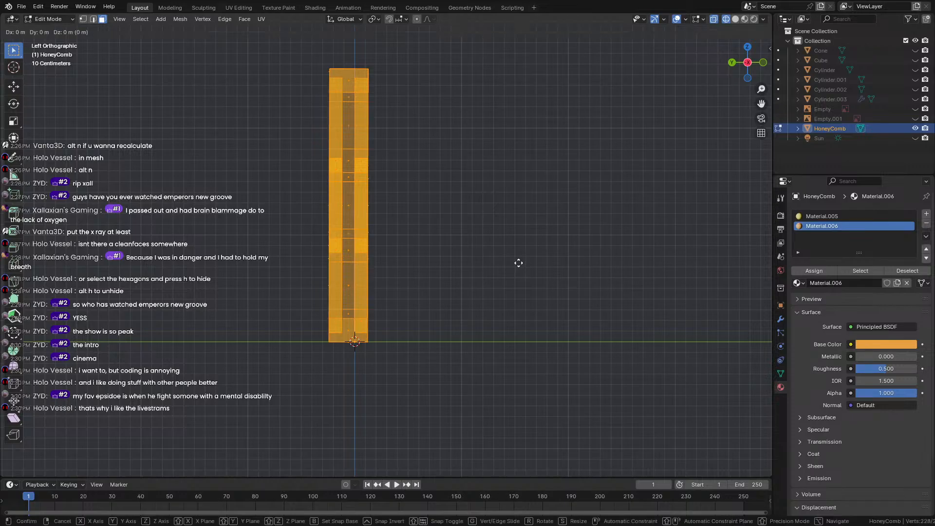
pyautogui.press('y')
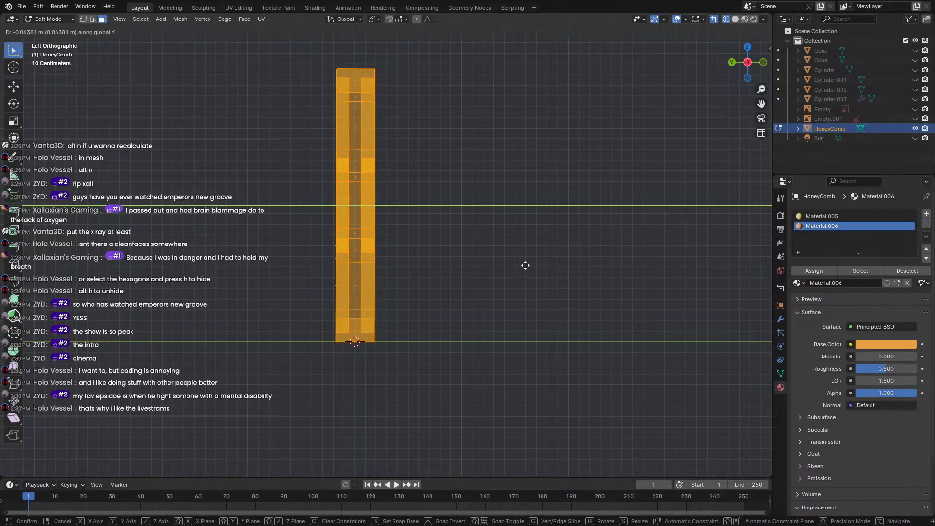
pyautogui.click(526, 269)
pyautogui.moveTo(219, 383); pyautogui.dragTo(248, 319, button='middle')
pyautogui.click(324, 407)
pyautogui.press('Tab')
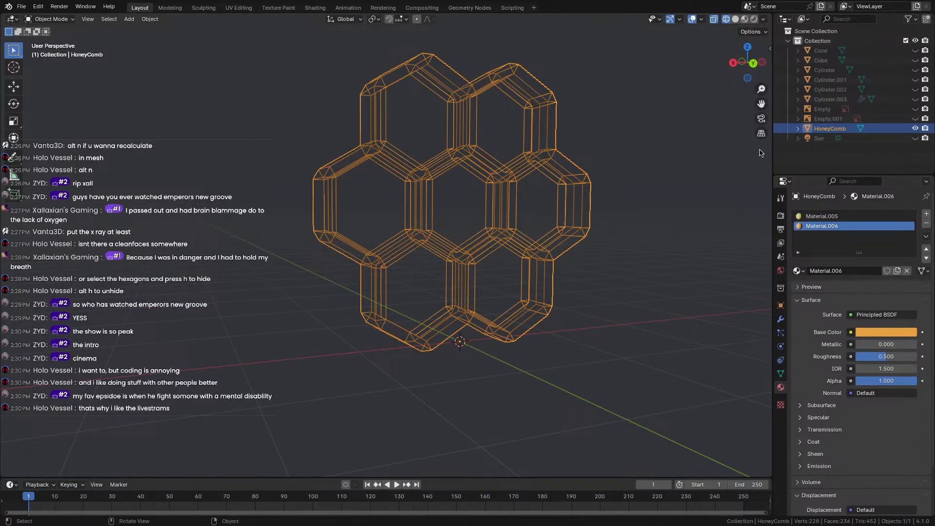
# Switch to Material Preview and orbit around the honeycomb to inspect the yellow frame and orange backs.
pyautogui.click(746, 19)
pyautogui.moveTo(646, 204)
pyautogui.mouseDown(button='middle')
pyautogui.moveTo(565, 213)
pyautogui.moveTo(476, 203)
pyautogui.moveTo(253, 204)
pyautogui.moveTo(594, 204)
pyautogui.moveTo(609, 202)
pyautogui.moveTo(489, 209)
pyautogui.moveTo(615, 186)
pyautogui.mouseUp(button='middle')
pyautogui.moveTo(321, 212); pyautogui.dragTo(403, 253, button='middle')
pyautogui.scroll(3, 403, 252)
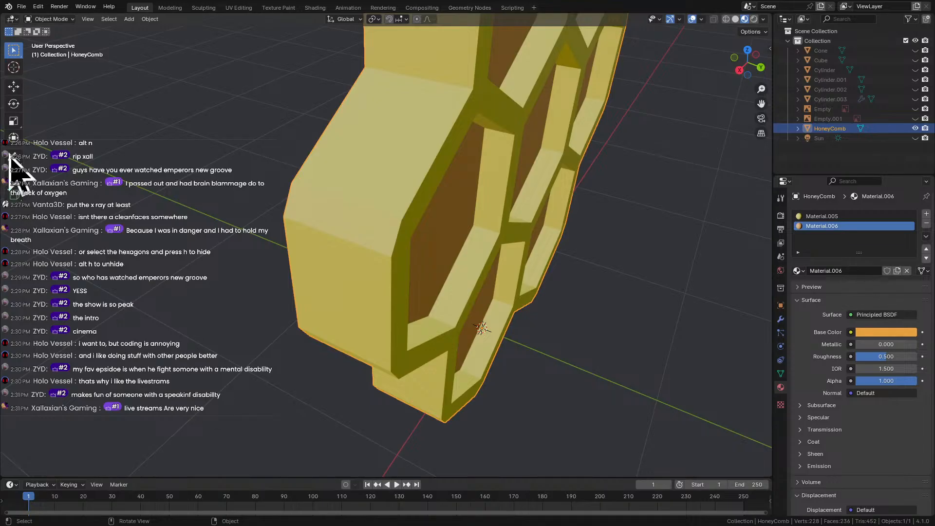
pyautogui.scroll(1, 94, 165)
pyautogui.scroll(-1, 210, 252)
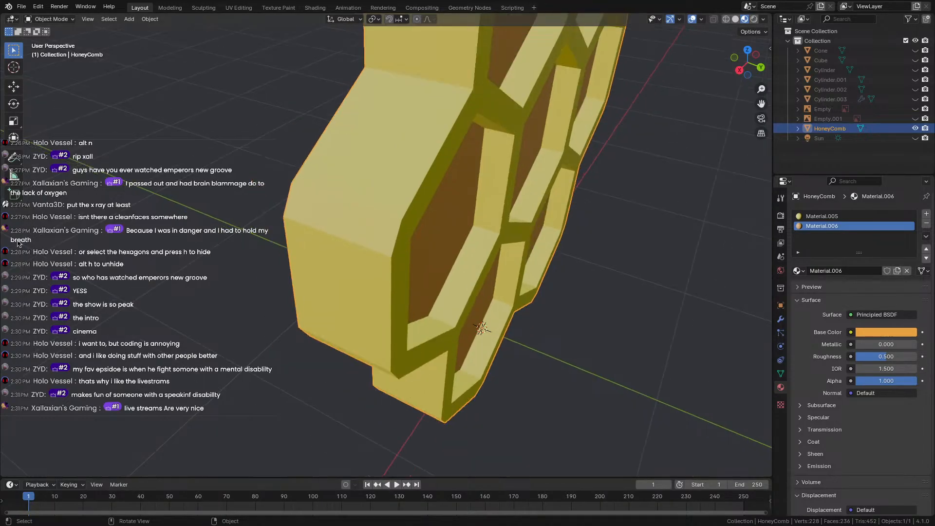
pyautogui.moveTo(115, 310); pyautogui.dragTo(378, 215, button='middle')
pyautogui.scroll(-3, 271, 192)
pyautogui.scroll(4, 378, 215)
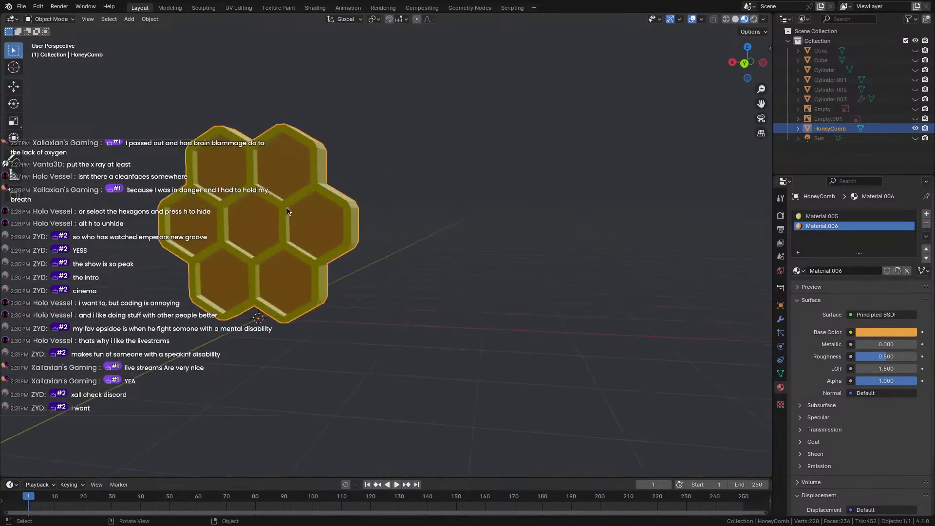
pyautogui.moveTo(372, 208); pyautogui.dragTo(259, 244, button='middle')
pyautogui.scroll(-1, 249, 235)
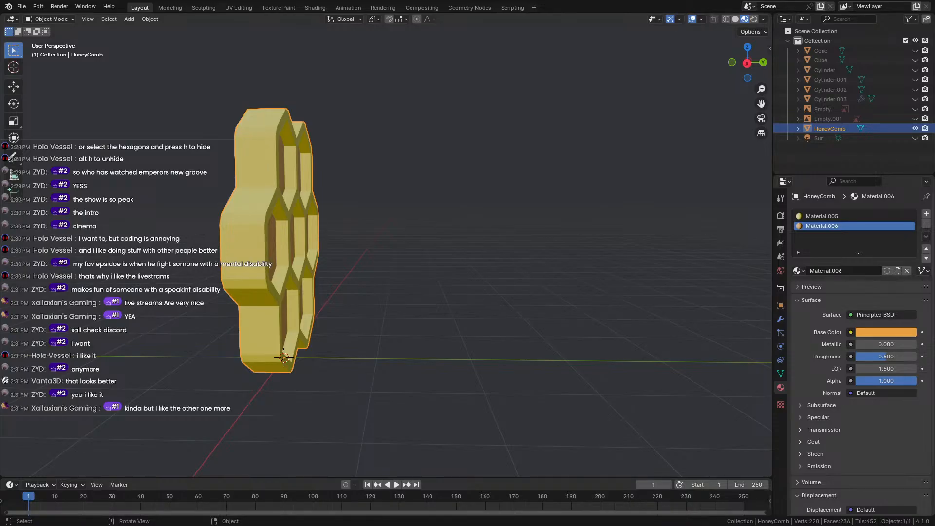
pyautogui.moveTo(388, 215); pyautogui.dragTo(236, 229, button='middle')
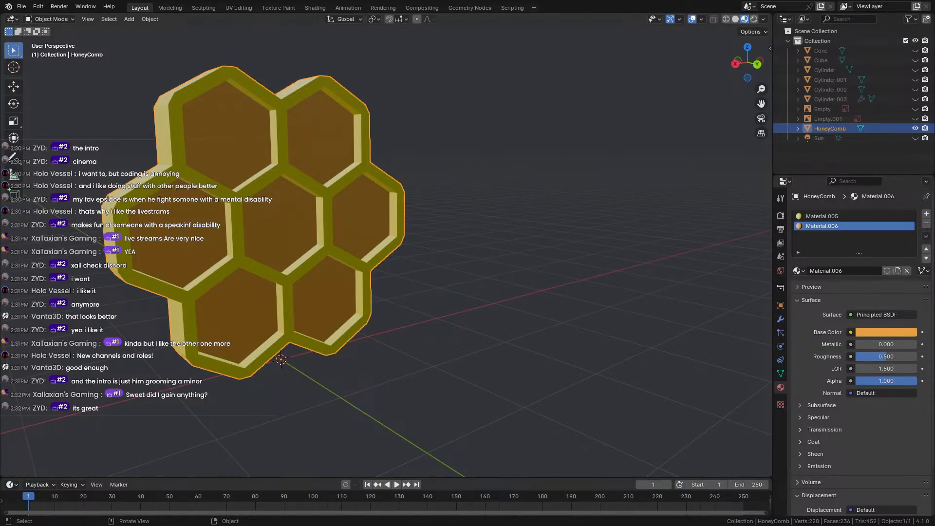
pyautogui.moveTo(186, 312); pyautogui.dragTo(440, 286, button='middle')
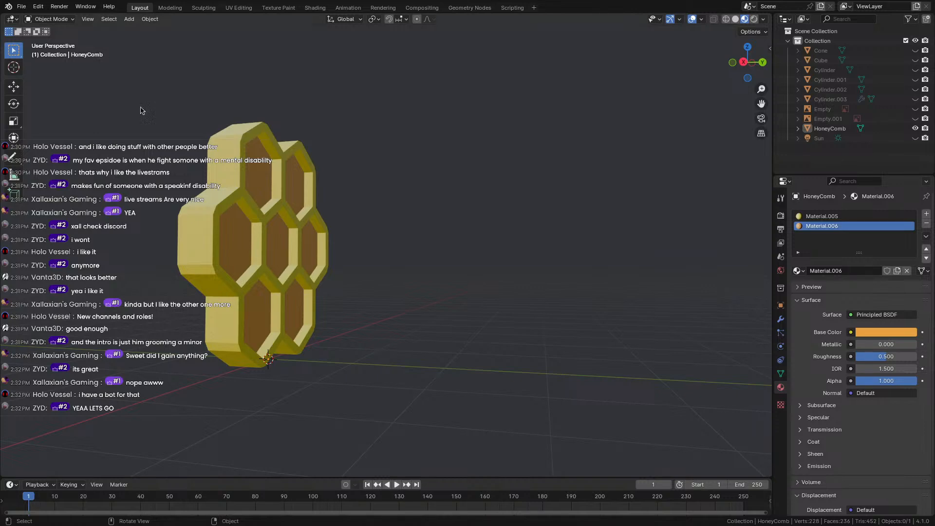
pyautogui.moveTo(197, 191); pyautogui.dragTo(275, 190, button='middle')
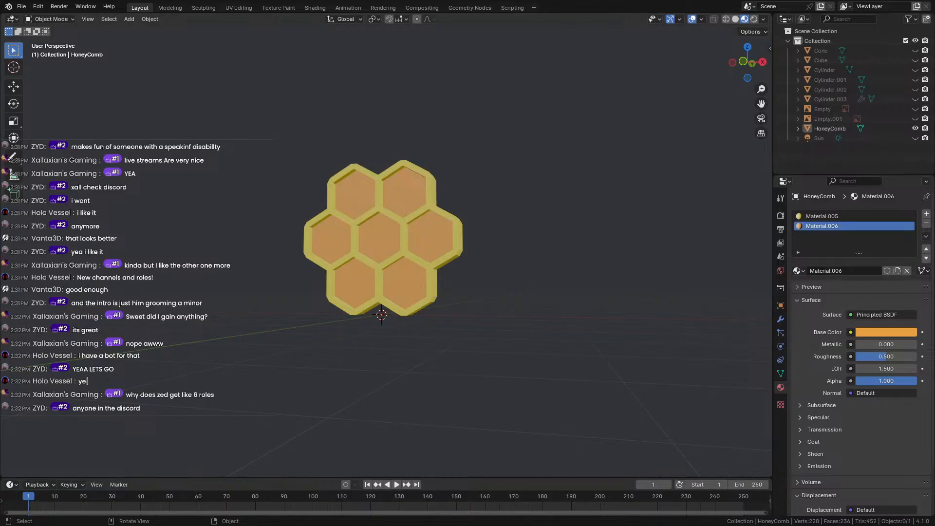
# Select the HoneyComb and, in Edit Mode, select the centre hexagon's back face.
pyautogui.moveTo(412, 193); pyautogui.dragTo(431, 217, button='middle')
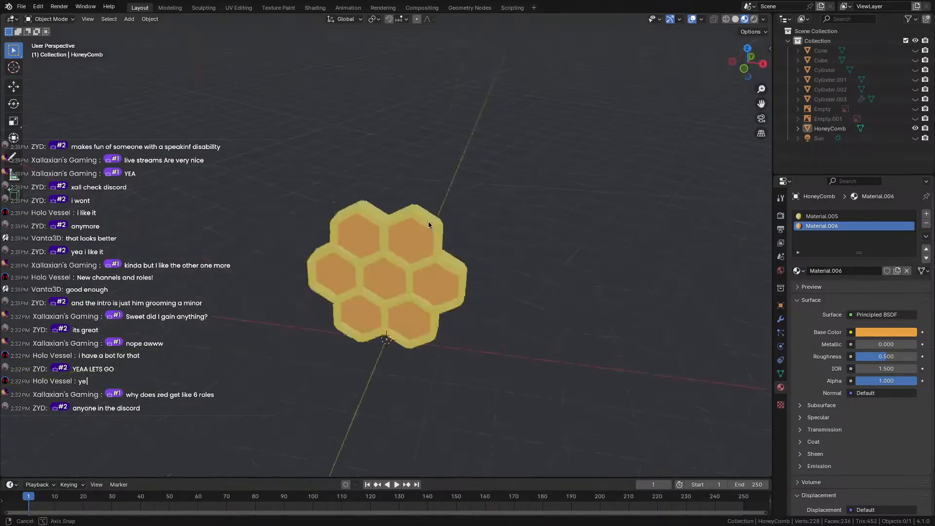
pyautogui.scroll(5, 442, 231)
pyautogui.click(442, 232)
pyautogui.press('Tab')
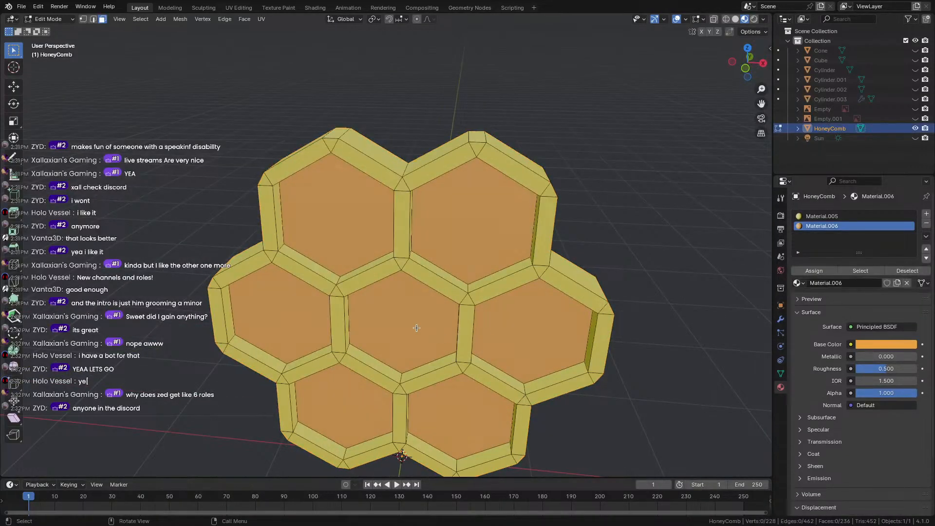
pyautogui.click(416, 328)
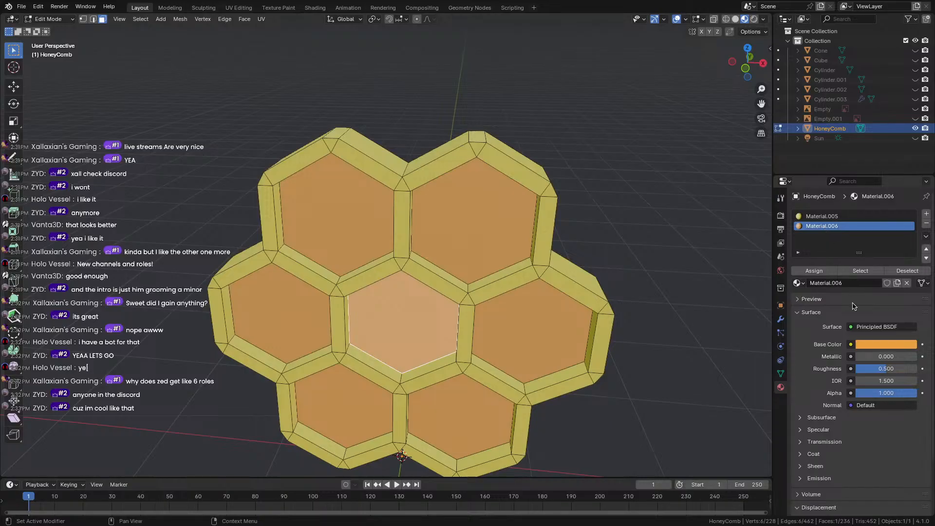
# Deepen Material.006's orange to hue 0.077, saturation 0.968, and return to Object Mode.
pyautogui.click(884, 349)
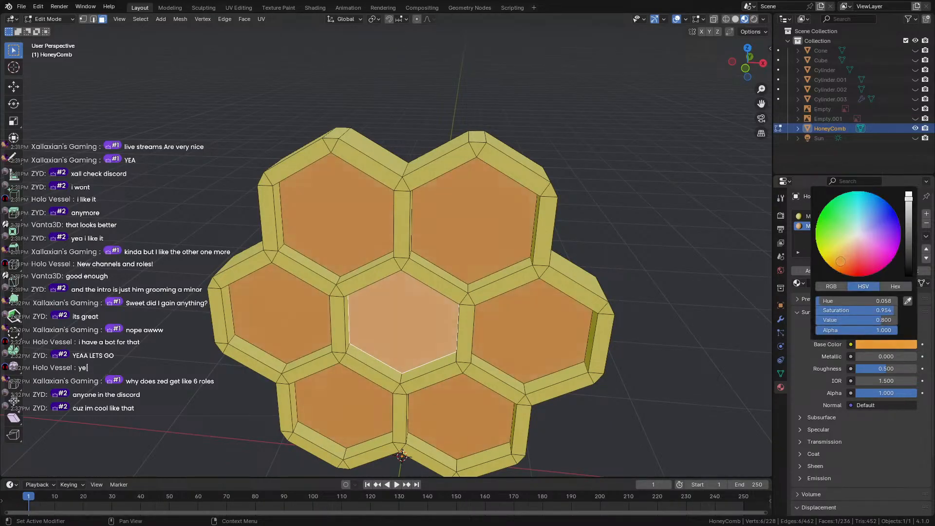
pyautogui.click(841, 262)
pyautogui.moveTo(841, 262); pyautogui.dragTo(837, 261)
pyautogui.click(612, 248)
pyautogui.press('Tab')
pyautogui.scroll(-4, 583, 319)
pyautogui.moveTo(583, 319); pyautogui.dragTo(534, 261, button='middle')
pyautogui.scroll(5, 554, 263)
pyautogui.scroll(-5, 534, 262)
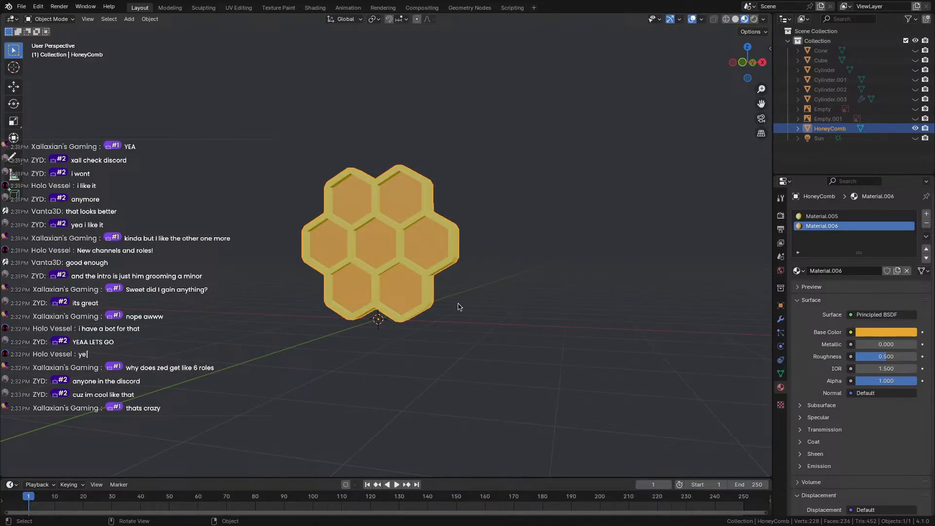
pyautogui.moveTo(251, 228); pyautogui.dragTo(374, 226, button='middle')
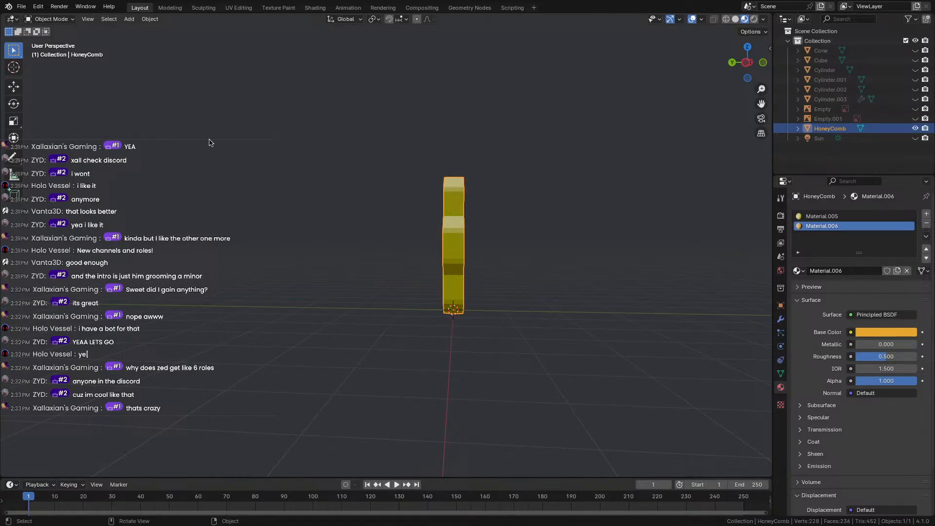
pyautogui.scroll(-2, 456, 206)
pyautogui.moveTo(455, 207); pyautogui.dragTo(326, 214, button='middle')
pyautogui.scroll(4, 370, 211)
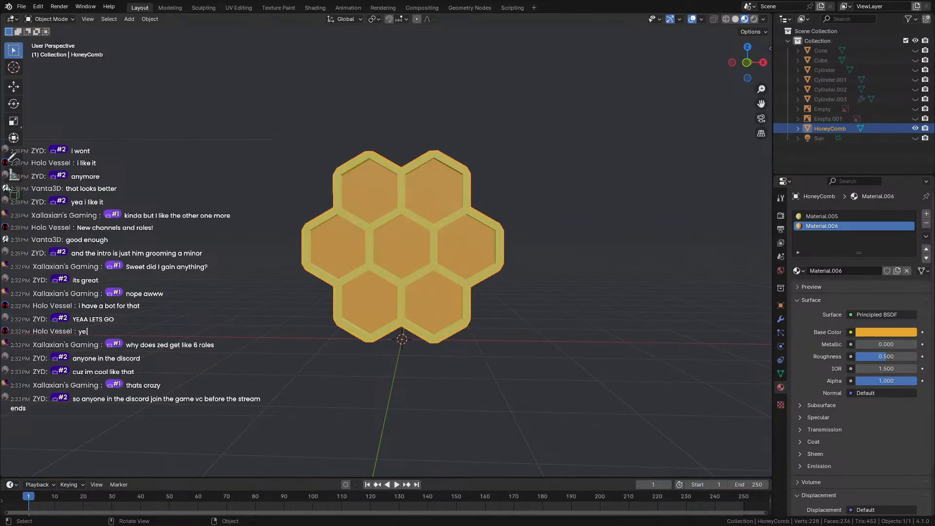
pyautogui.moveTo(304, 307); pyautogui.dragTo(384, 274, button='middle')
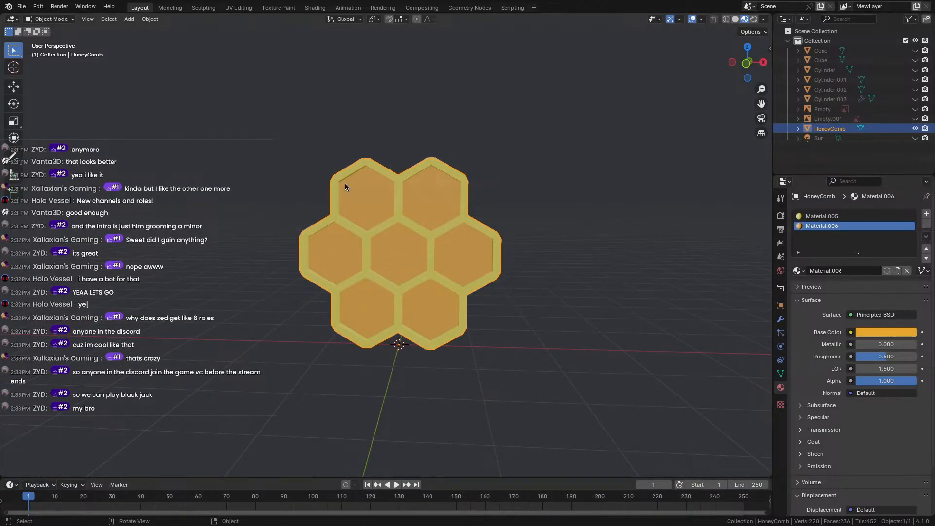
# Save the honeycomb scene as hats and stuff.blend, then move to the adjacent desktop space.
pyautogui.hotkey('ctrl', 'Left')
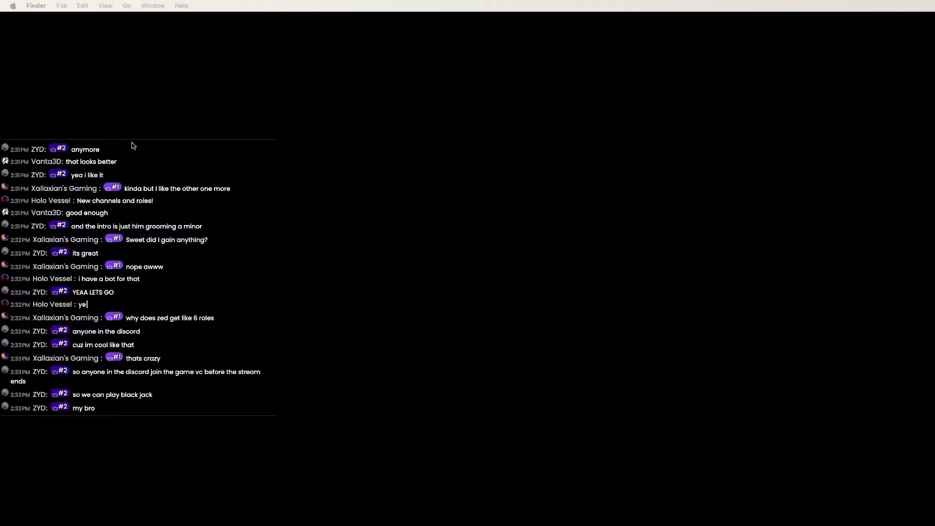
pyautogui.hotkey('ctrl', 'Right')
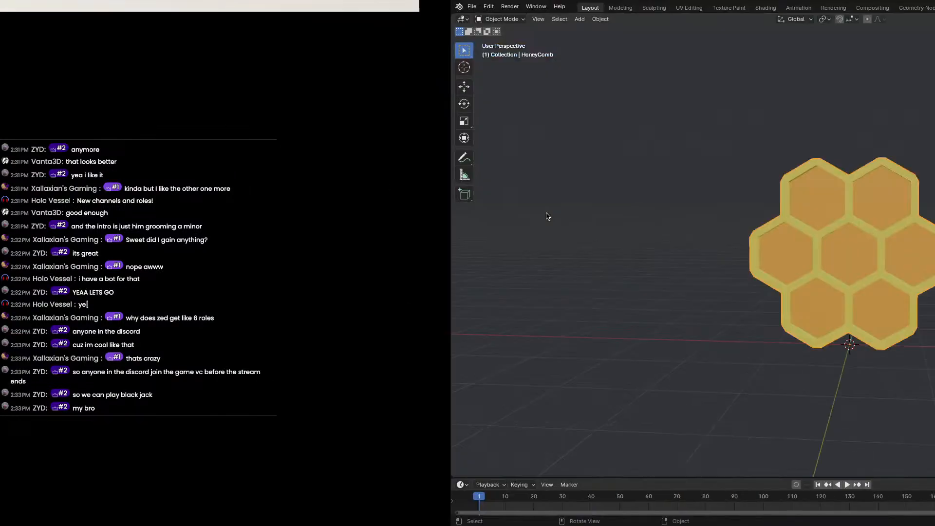
pyautogui.hotkey('ctrl', 's')
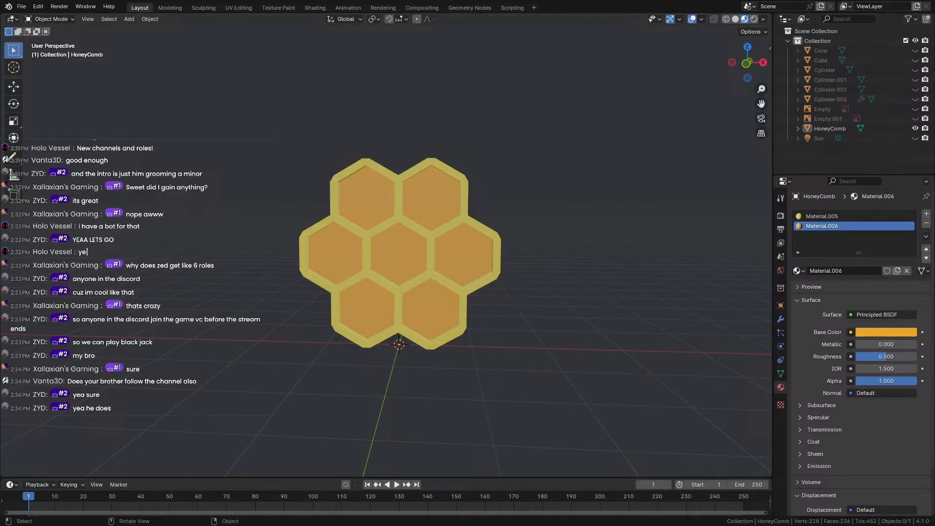
pyautogui.hotkey('ctrl', 'Left')
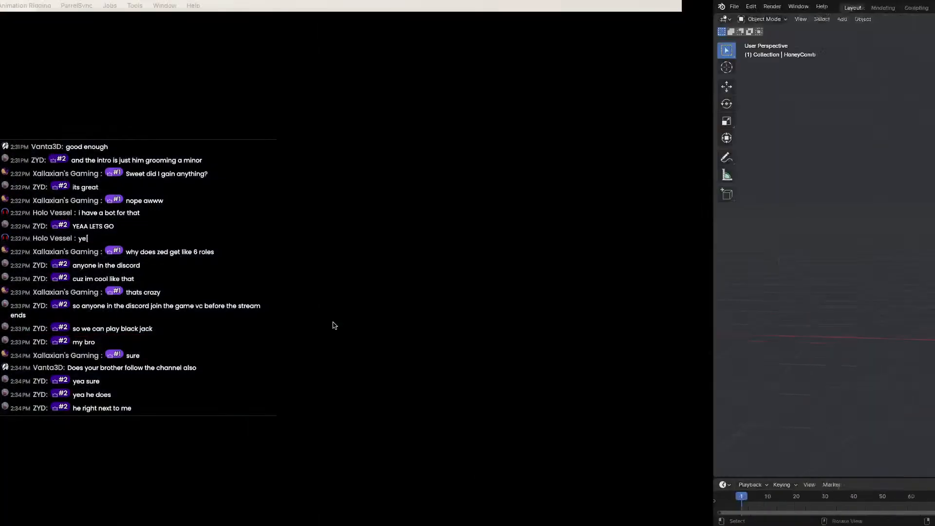
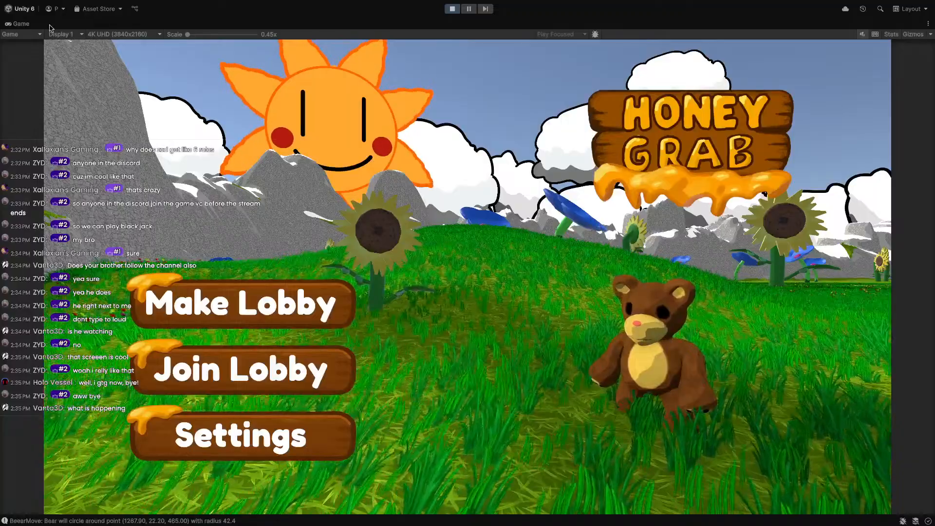
# Un-maximize the Game view, show the Scene tab, and frame beetry2 from the Hierarchy.
pyautogui.doubleClick(22, 23)
pyautogui.click(195, 23)
pyautogui.doubleClick(204, 24)
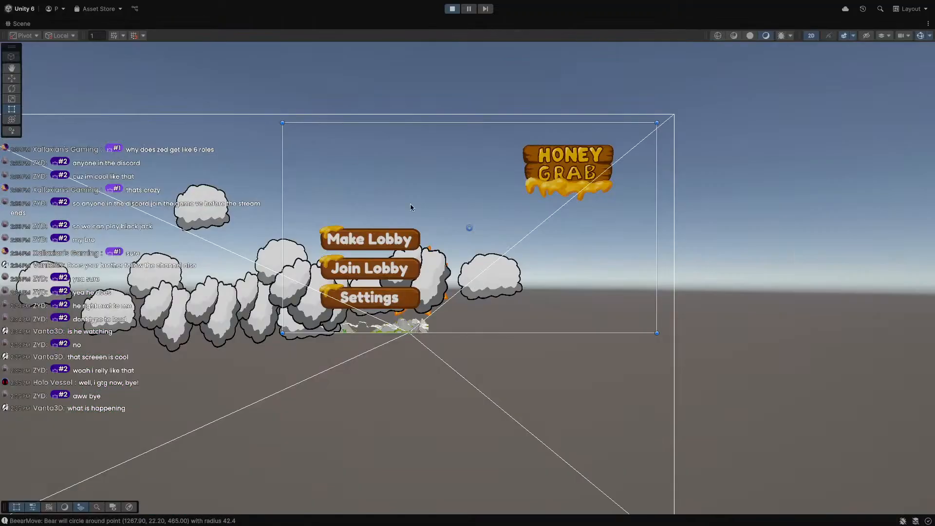
pyautogui.doubleClick(20, 24)
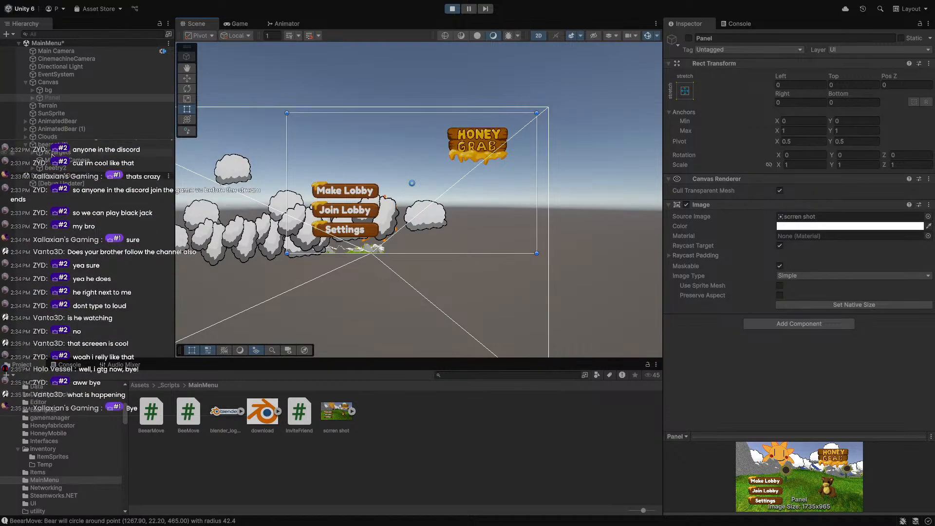
pyautogui.doubleClick(55, 168)
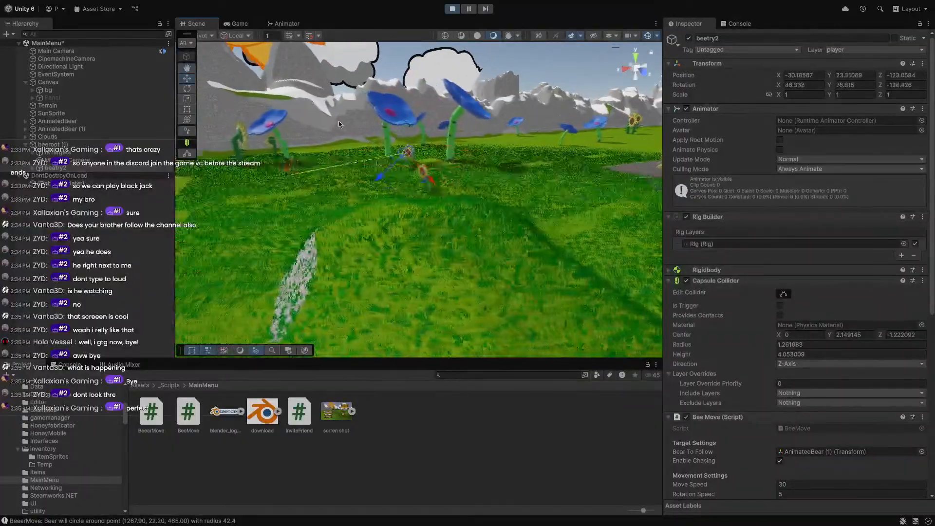
# Orbit the maximized Scene view to follow the bee over the grass, then maximize the Game view.
pyautogui.doubleClick(191, 25)
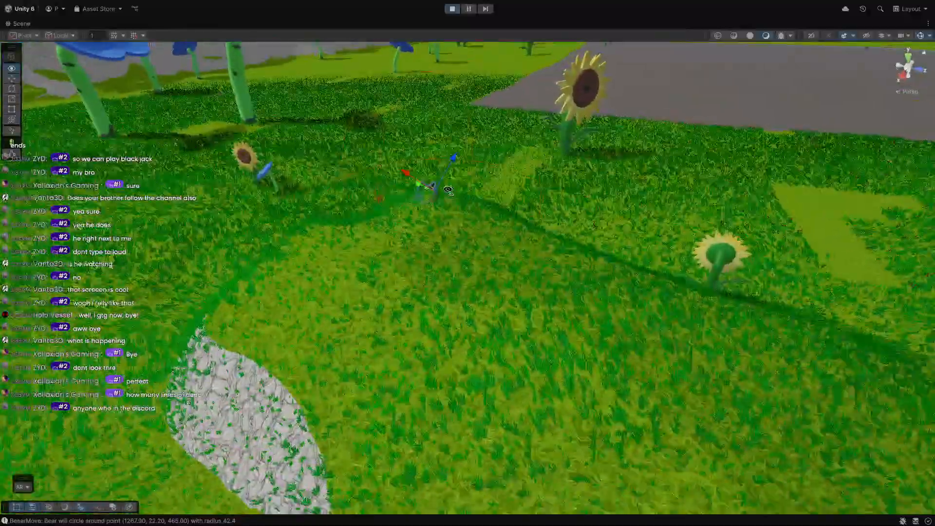
pyautogui.moveTo(449, 190); pyautogui.dragTo(497, 199, button='right')
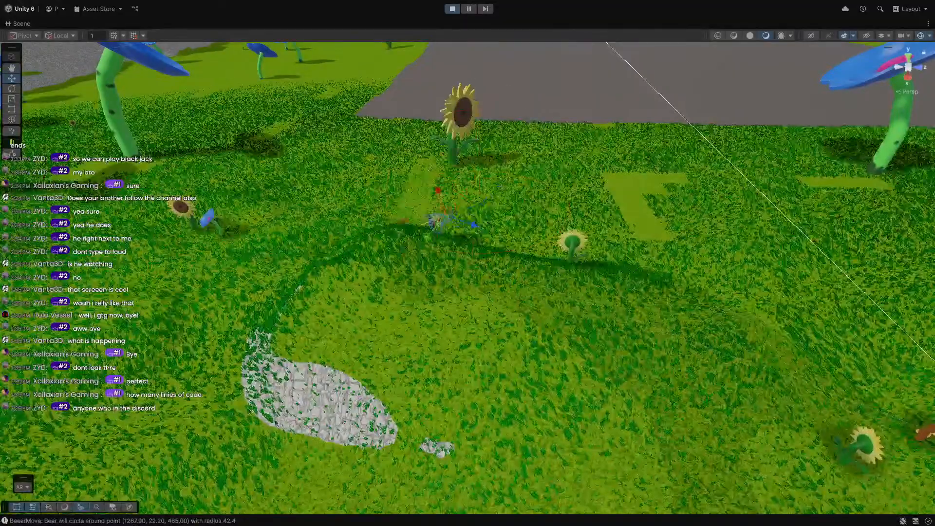
pyautogui.moveTo(318, 171); pyautogui.dragTo(285, 184, button='right')
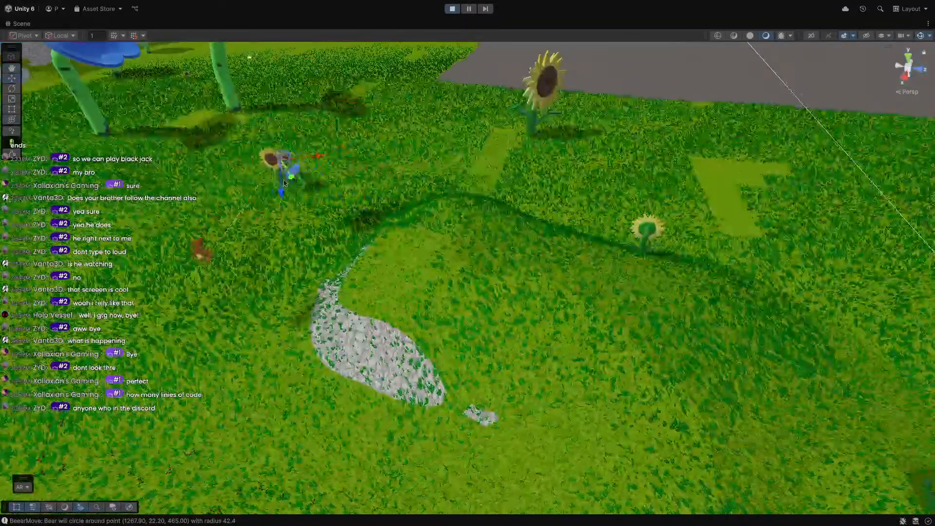
pyautogui.moveTo(274, 277); pyautogui.dragTo(515, 263, button='right')
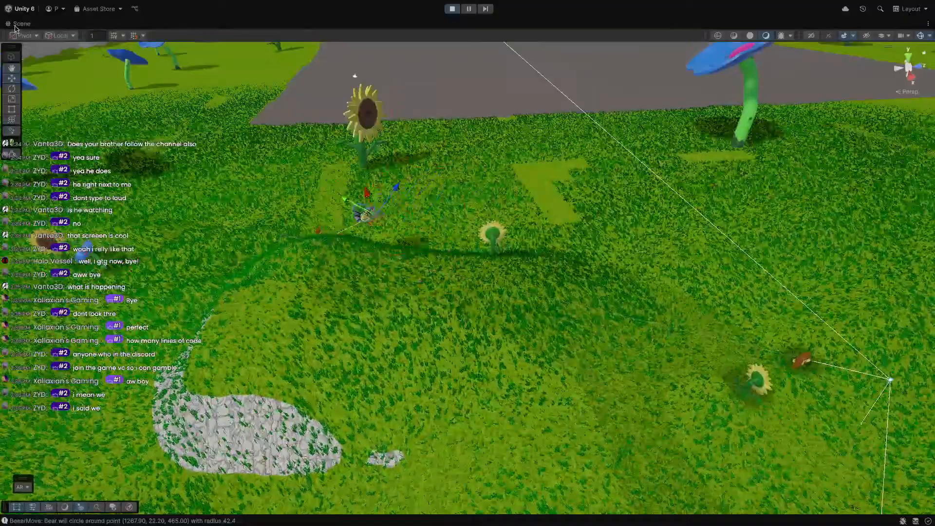
pyautogui.doubleClick(15, 26)
pyautogui.doubleClick(239, 24)
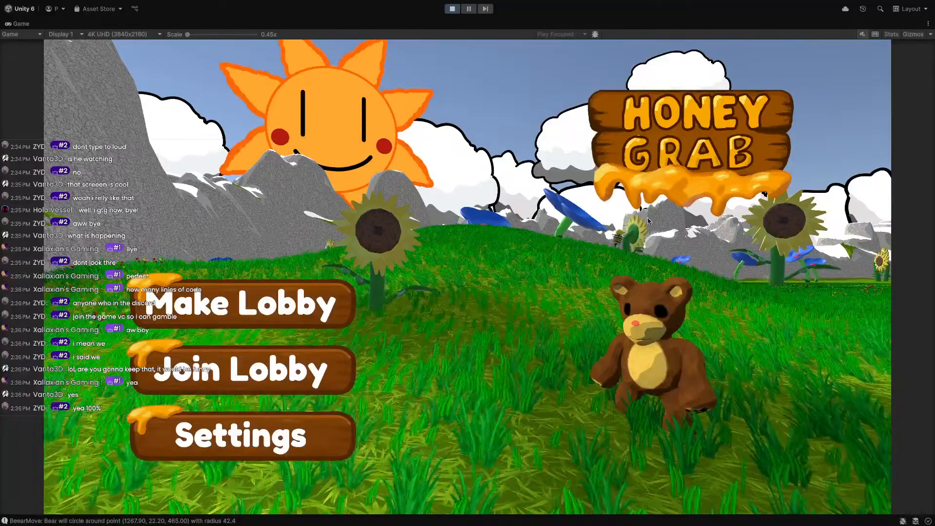
# Stop Play mode and save the MainMenu scene with Ctrl+S.
pyautogui.click(452, 9)
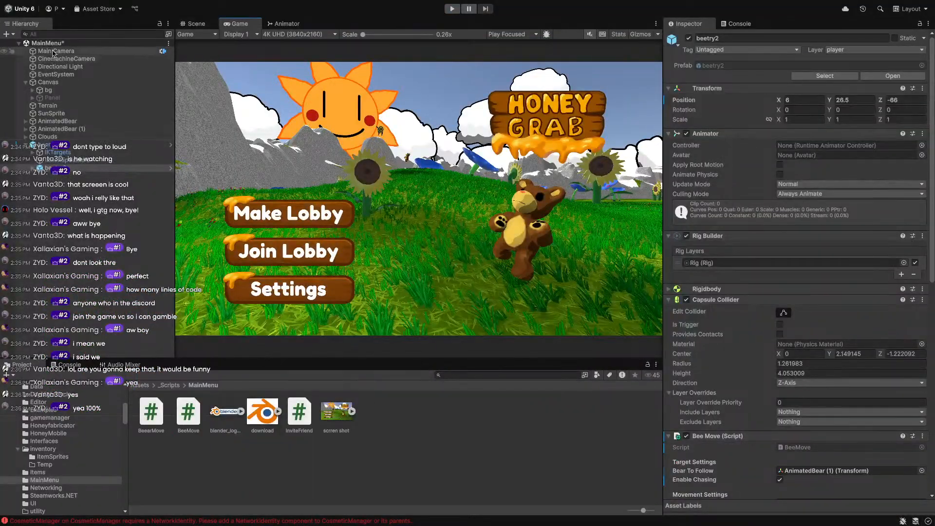
pyautogui.click(78, 43)
pyautogui.hotkey('ctrl', 's')
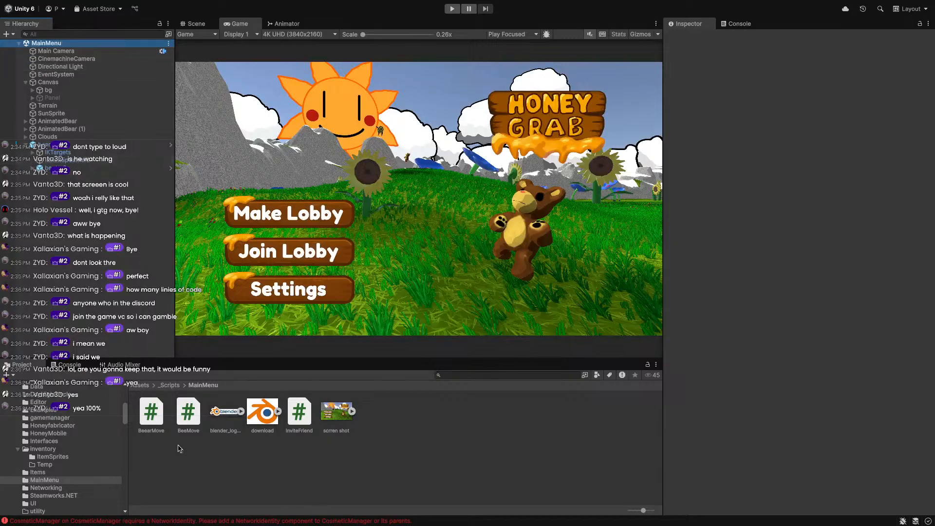
# Browse from the root Assets folder into the Scenes folder in the Project window.
pyautogui.click(136, 385)
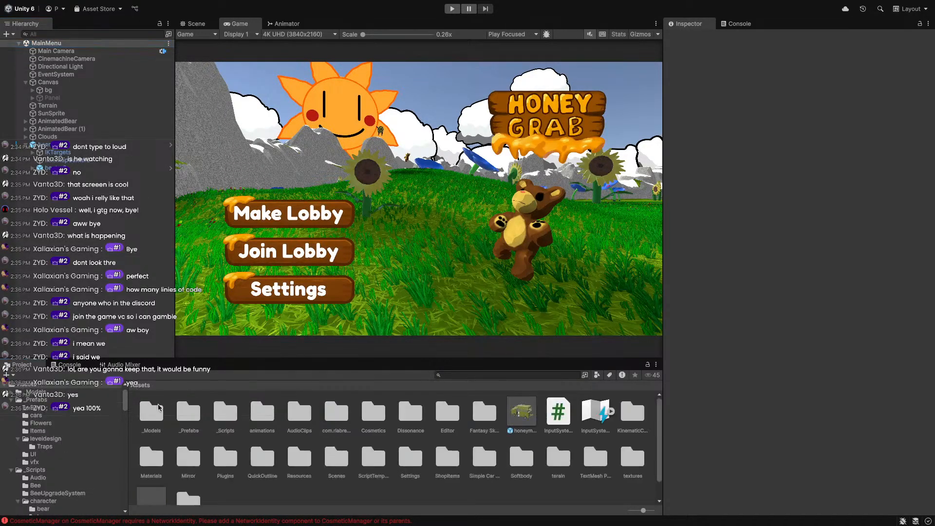
pyautogui.scroll(-1, 287, 442)
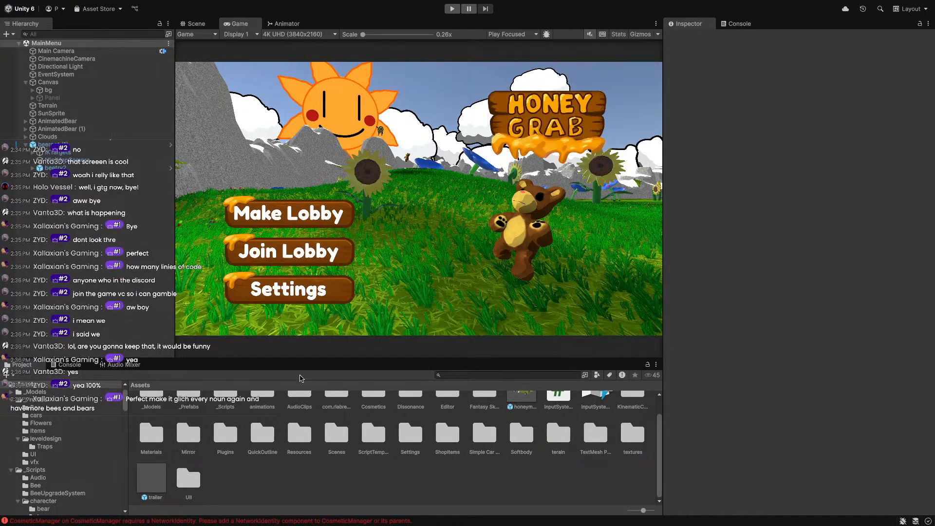
pyautogui.doubleClick(344, 438)
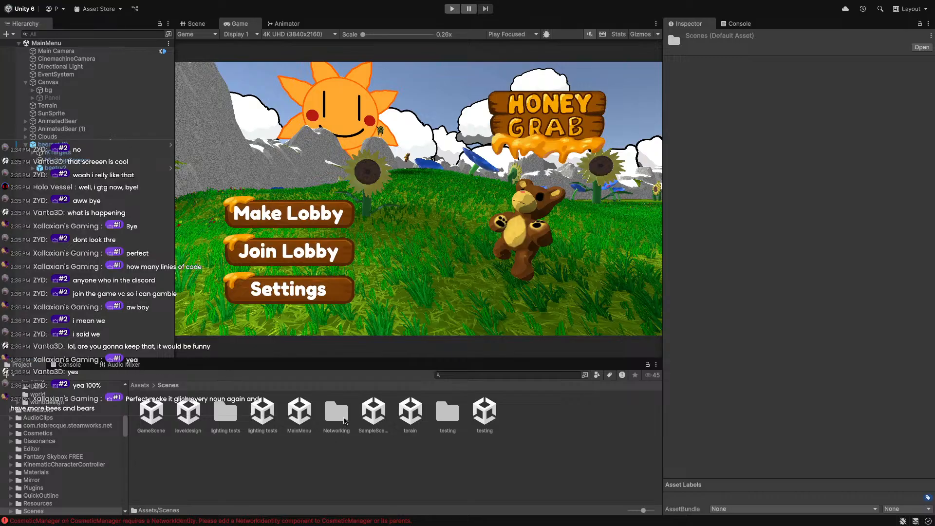
# Open the testing scene, host a game, join as the Bear, and maximize the paused Game view.
pyautogui.doubleClick(488, 420)
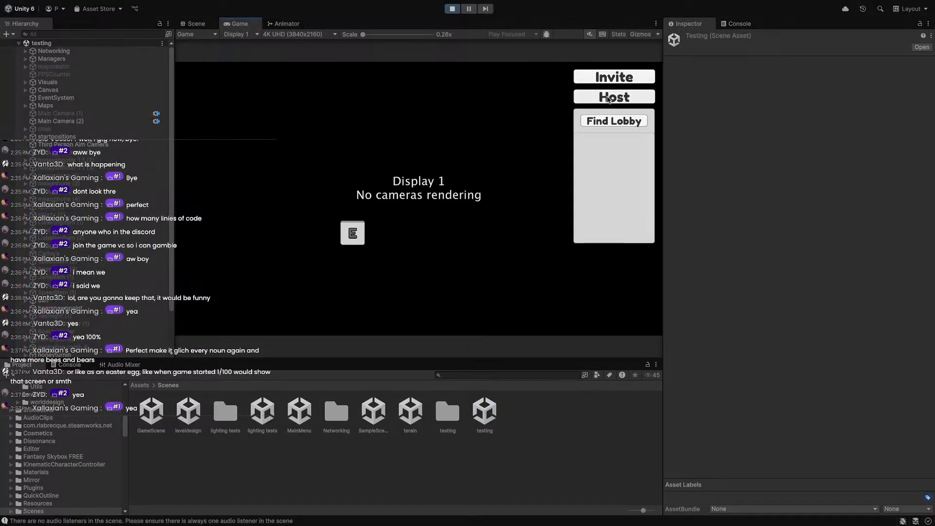
pyautogui.click(598, 103)
pyautogui.click(510, 199)
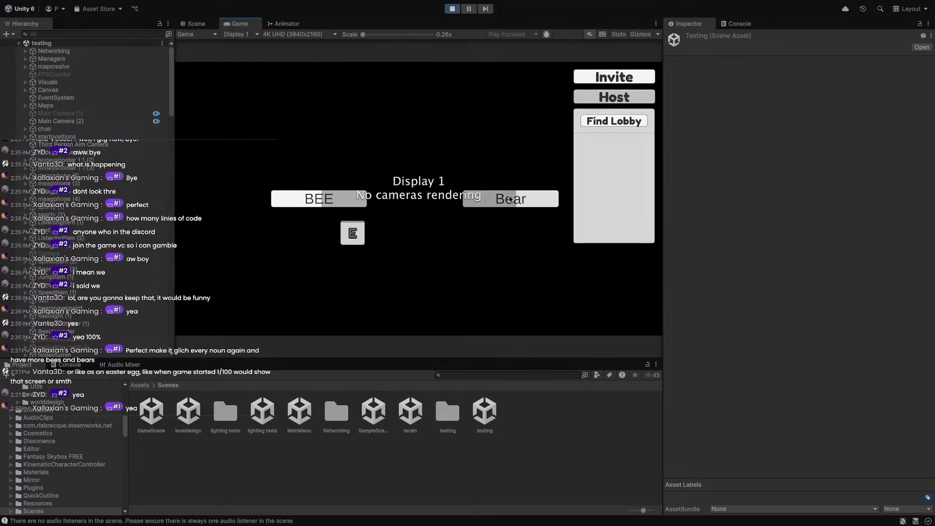
pyautogui.press('Escape')
pyautogui.doubleClick(238, 25)
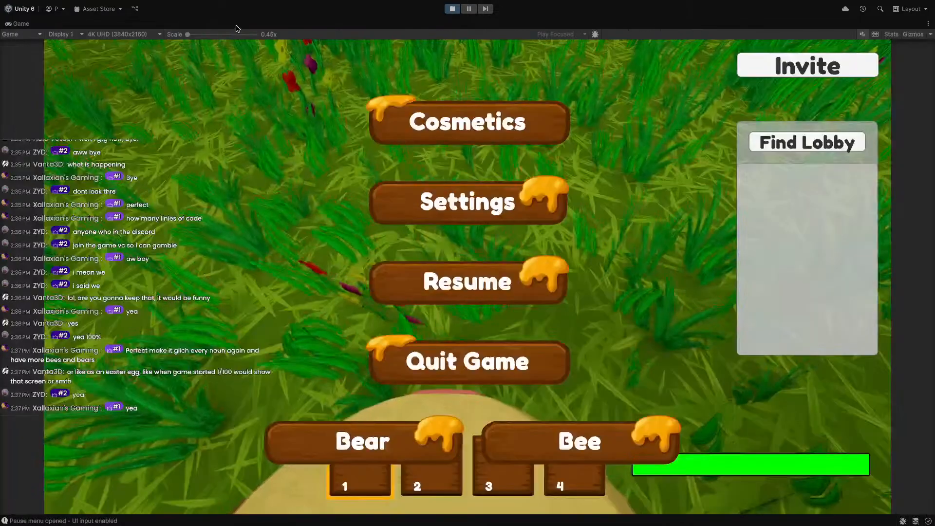
# Resume play and walk the bear past the headphone and JumpItem pickups.
pyautogui.press('Escape')
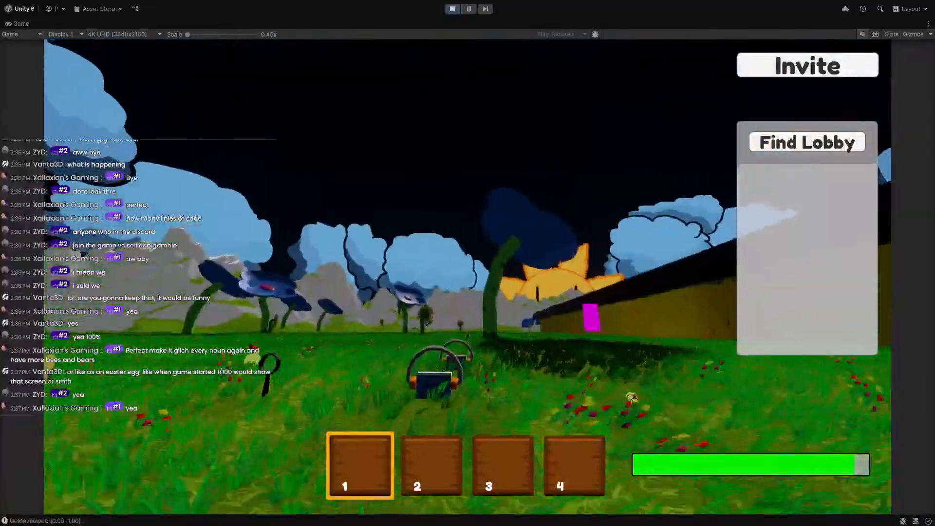
pyautogui.press('w')
pyautogui.press('w')
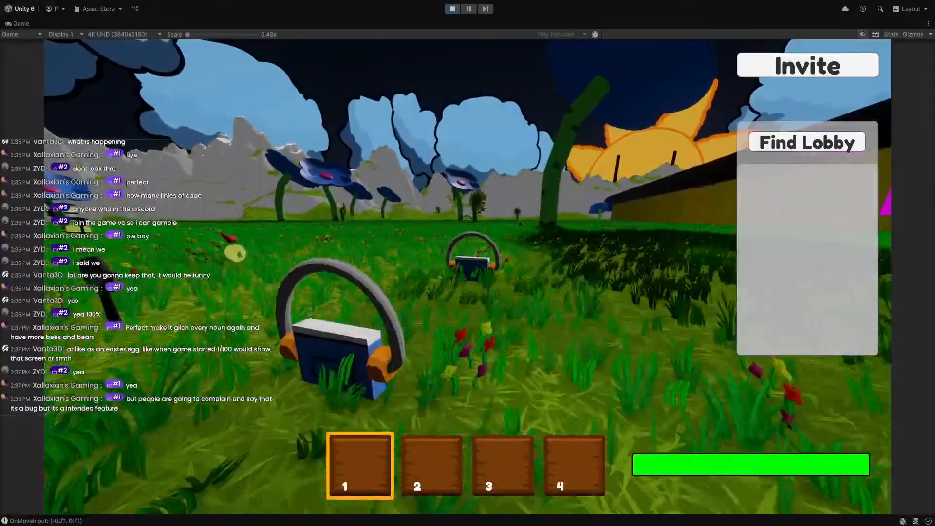
pyautogui.press('w')
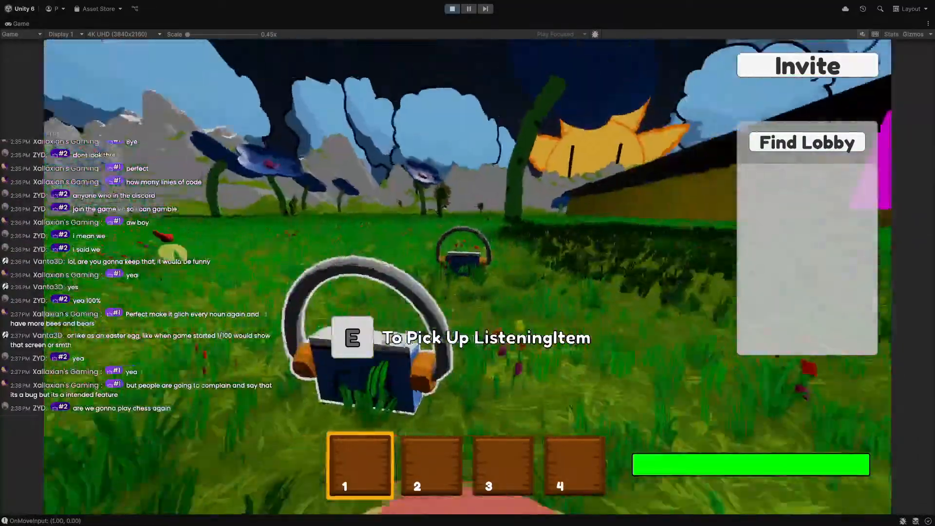
pyautogui.press('s')
pyautogui.press('d')
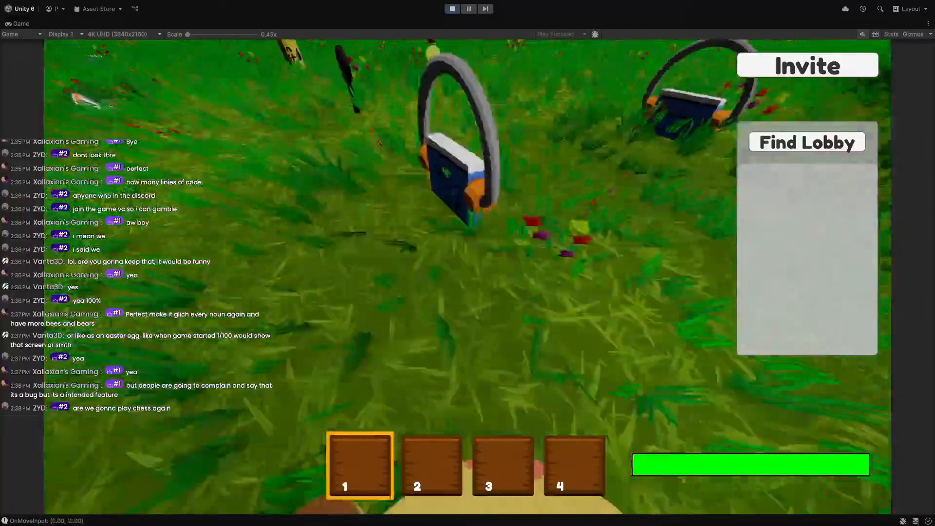
pyautogui.press('a')
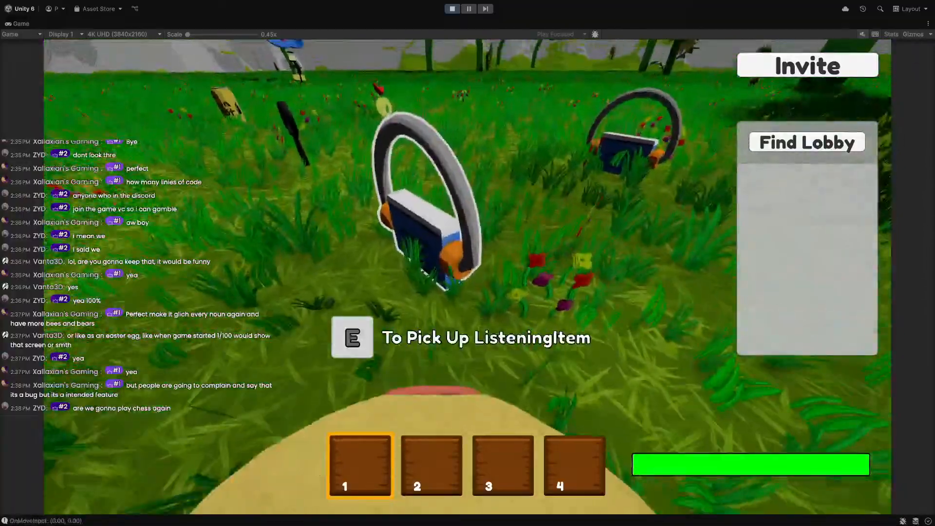
pyautogui.press('w')
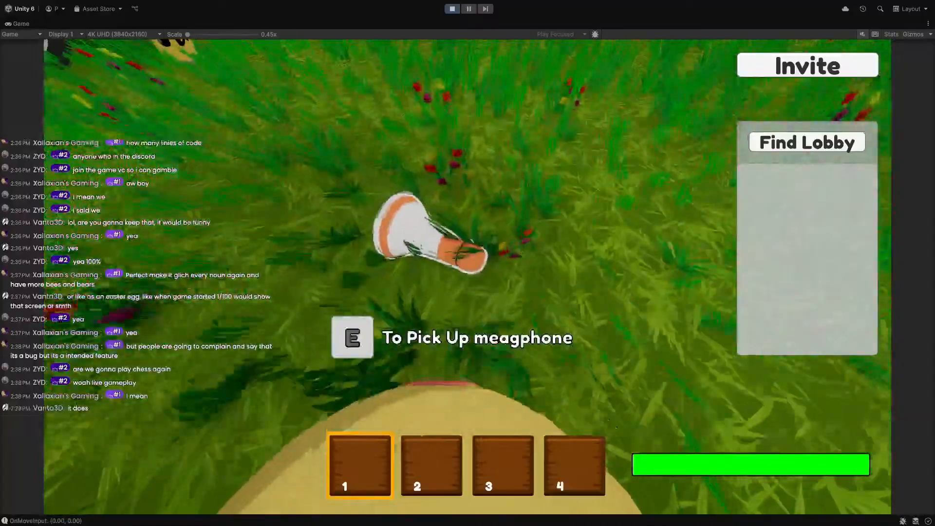
pyautogui.press('w')
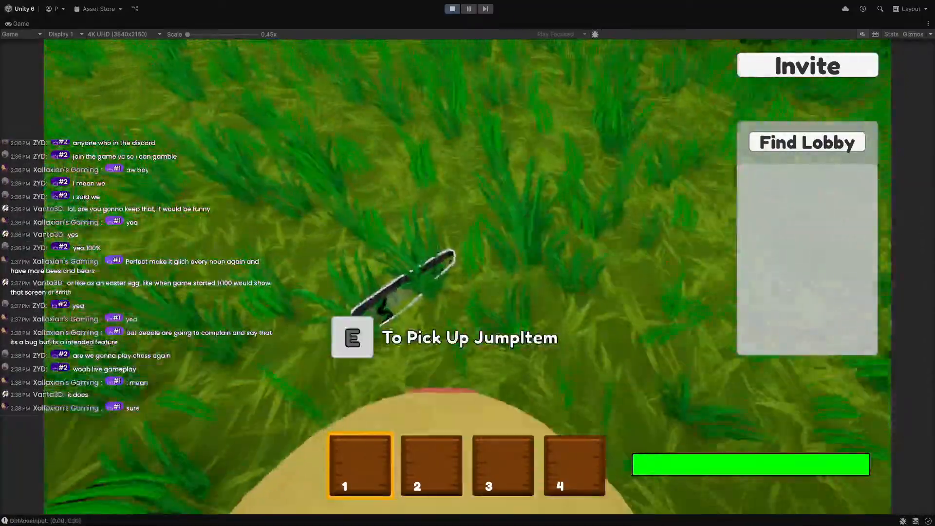
pyautogui.press('s')
pyautogui.press('w')
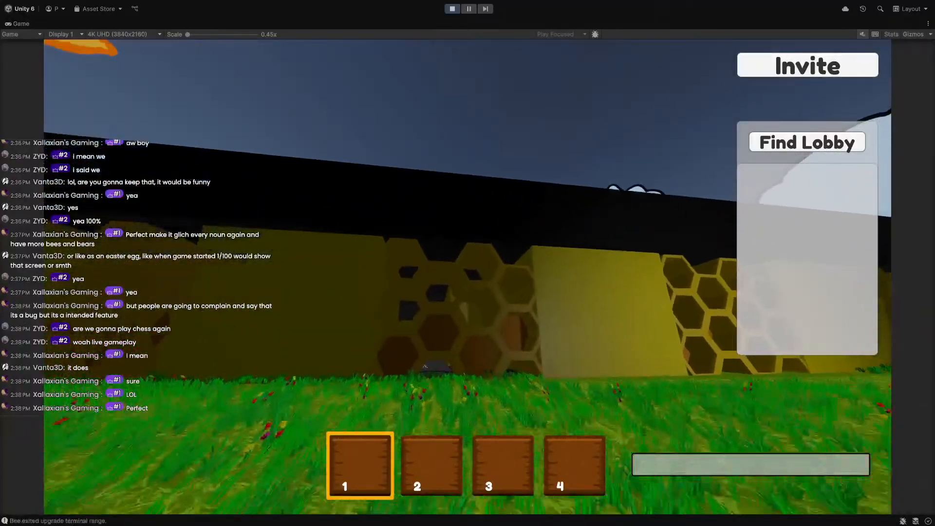
# Jump through the honeycomb tunnel, then pause and restore the editor layout.
pyautogui.press('w')
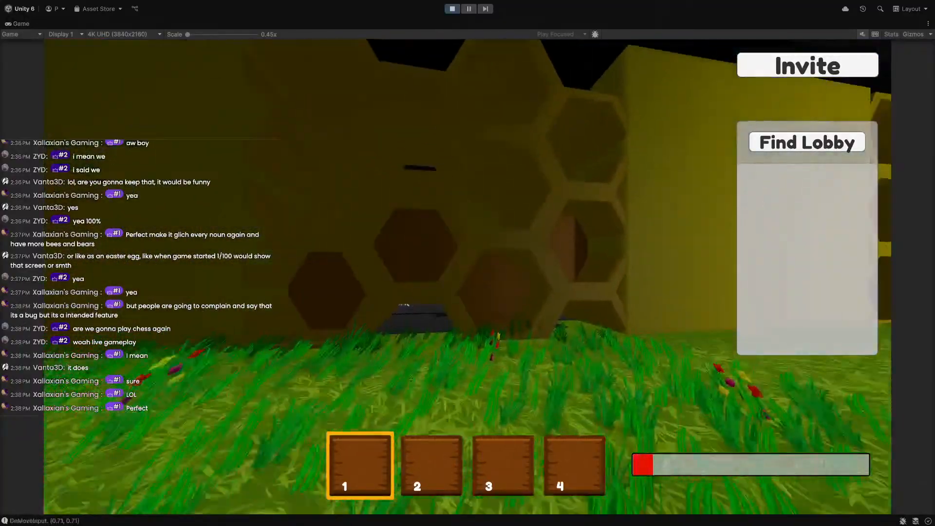
pyautogui.press('space')
pyautogui.press('w')
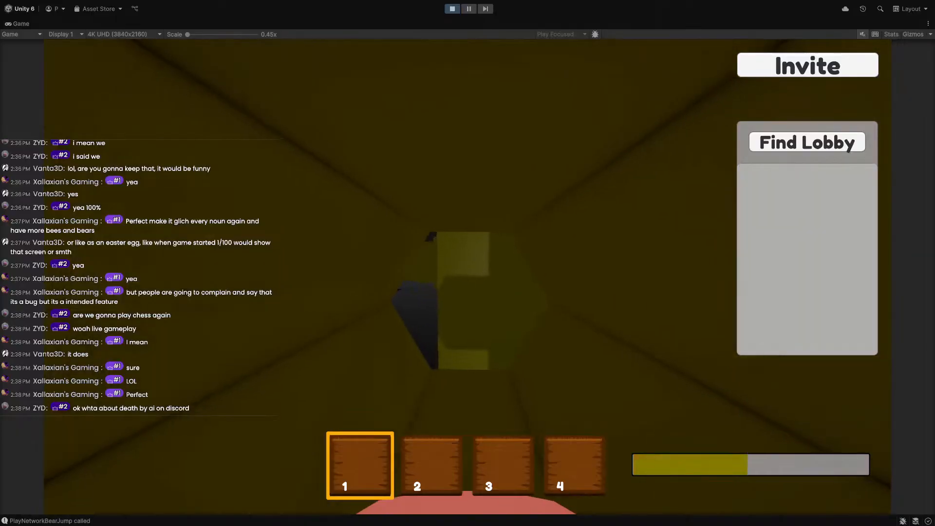
pyautogui.press('w')
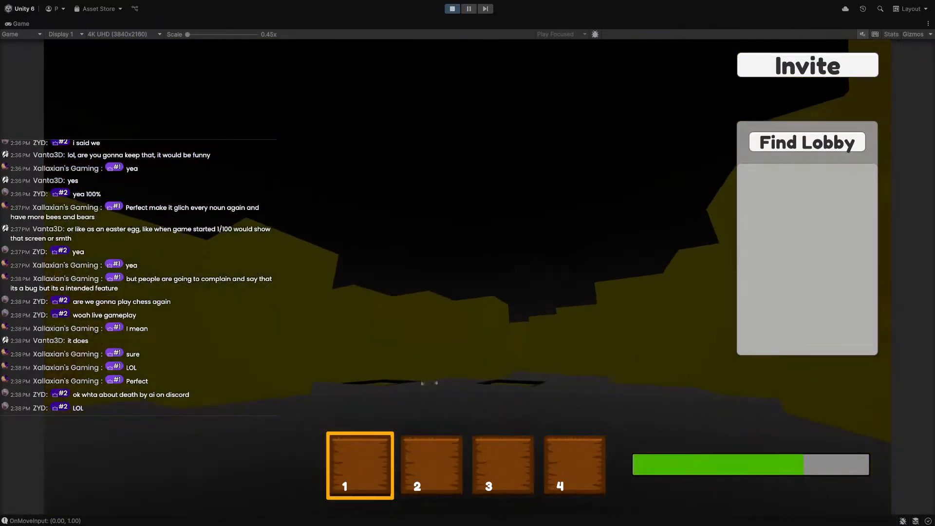
pyautogui.press('Escape')
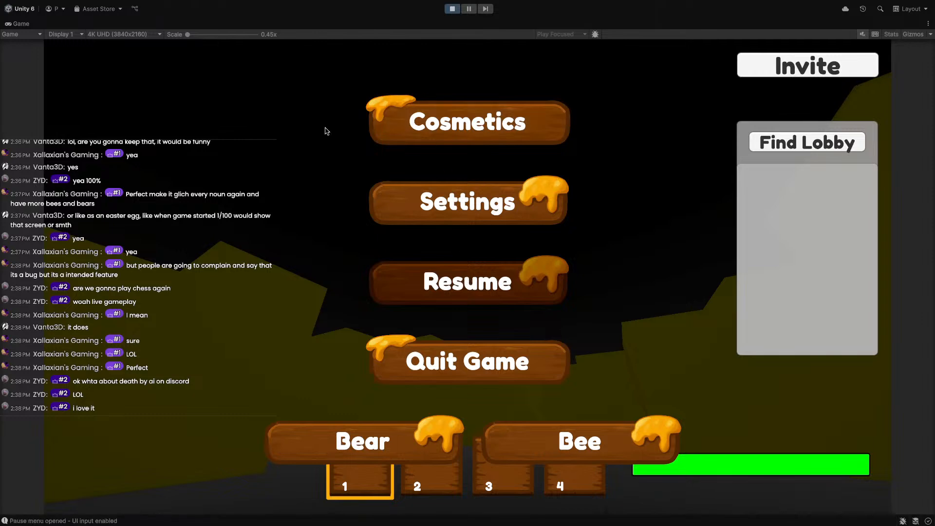
pyautogui.hotkey('shift', 'space')
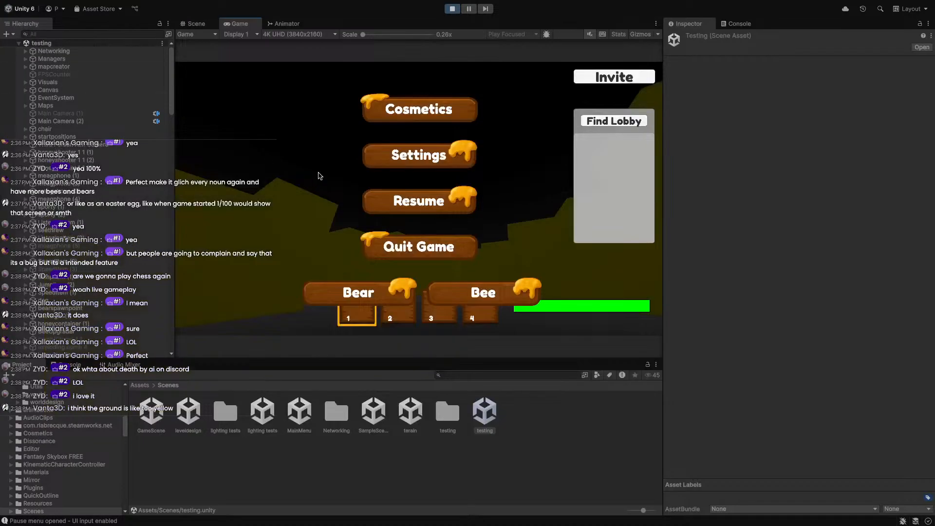
# In the Scene view, select the black roof Cube, untick its active box, and return to Game.
pyautogui.click(194, 24)
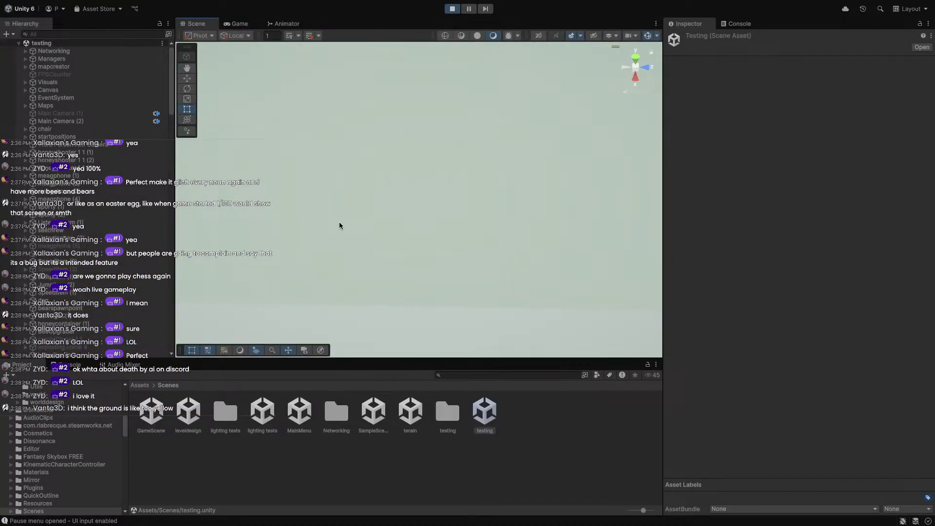
pyautogui.moveTo(331, 168); pyautogui.dragTo(263, 110, button='right')
pyautogui.press('w')
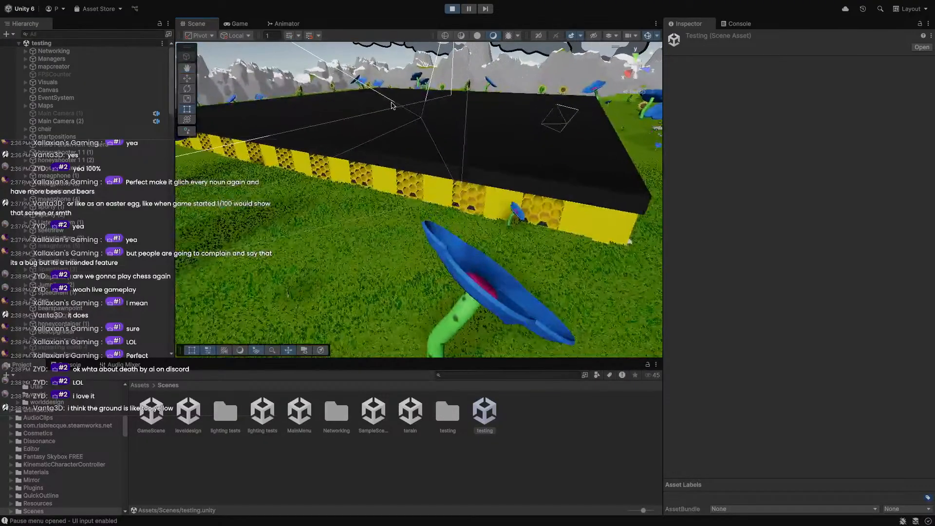
pyautogui.click(420, 120)
pyautogui.click(491, 141)
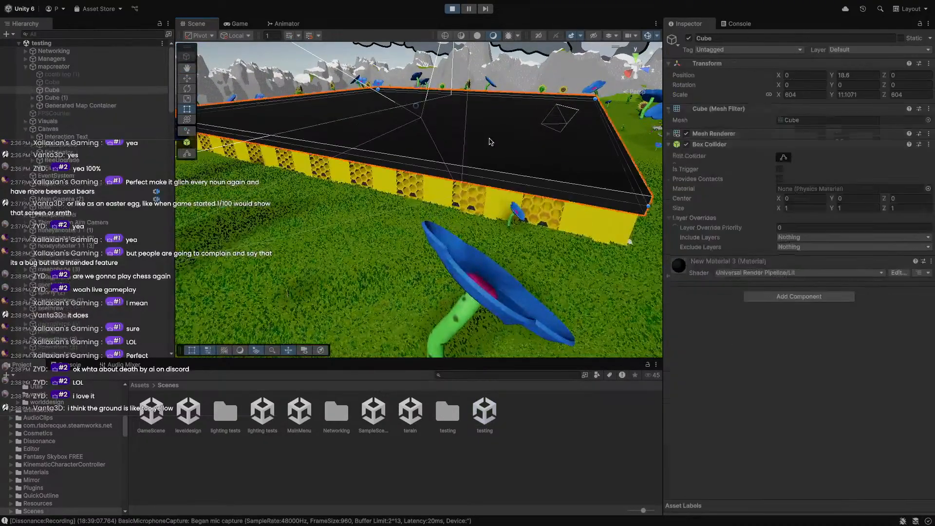
pyautogui.click(688, 38)
pyautogui.click(251, 26)
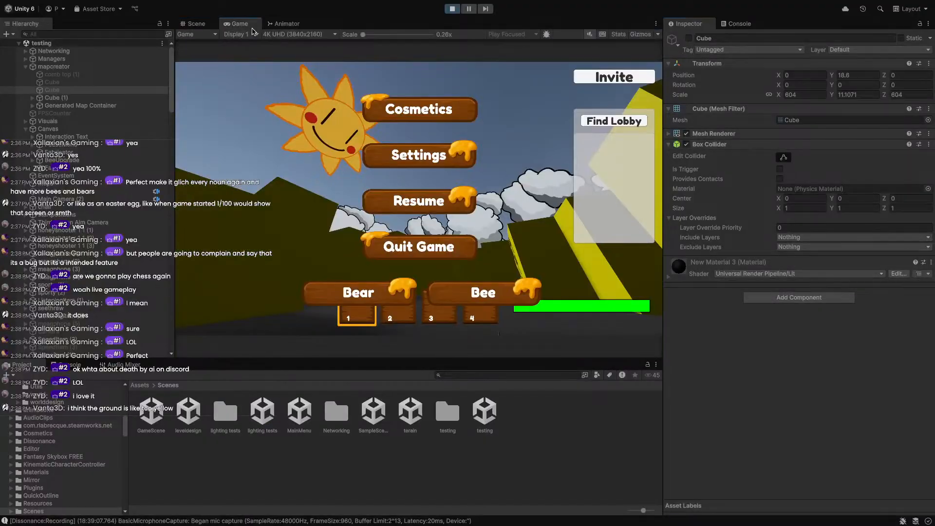
# Sprint the bear across the sunlit arena, into the honey trap, and jump into the honeycomb tunnel.
pyautogui.click(435, 218)
pyautogui.hotkey('w', 'd')
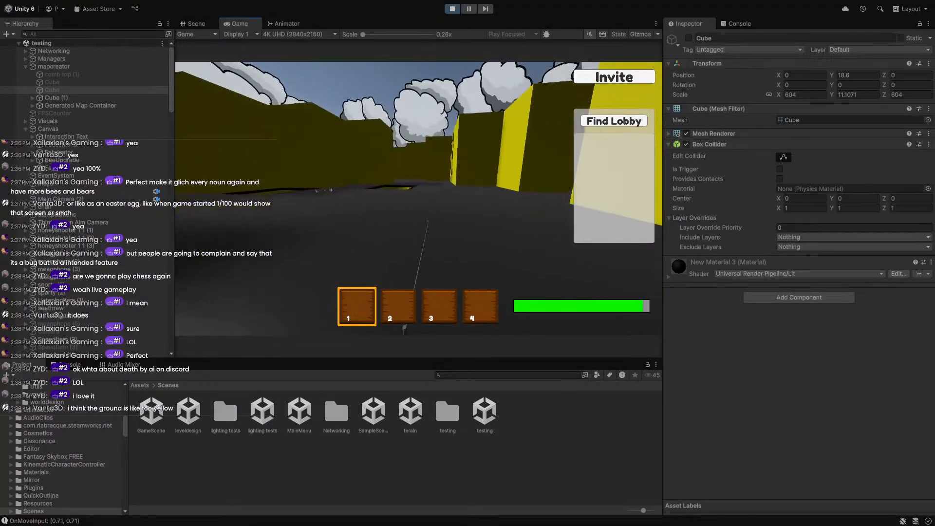
pyautogui.hotkey('shift', 'w')
pyautogui.press('d')
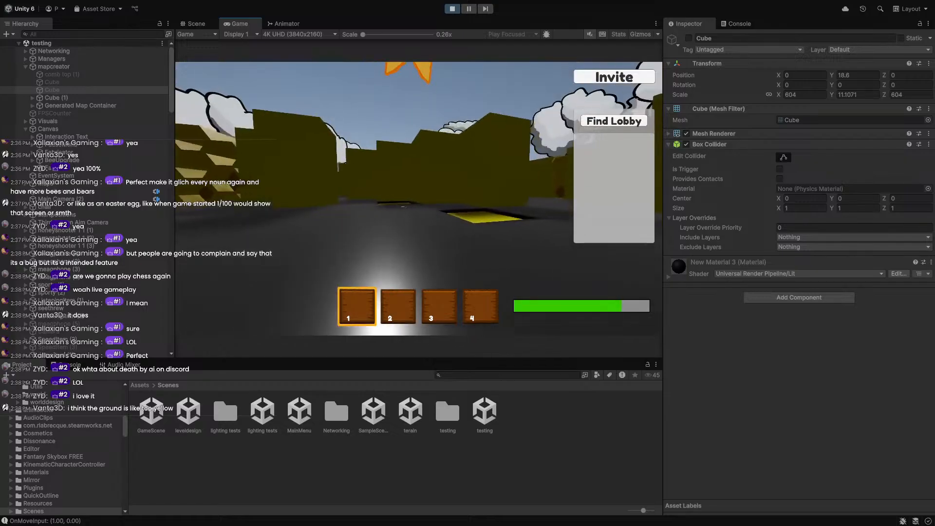
pyautogui.hotkey('shift', 'w')
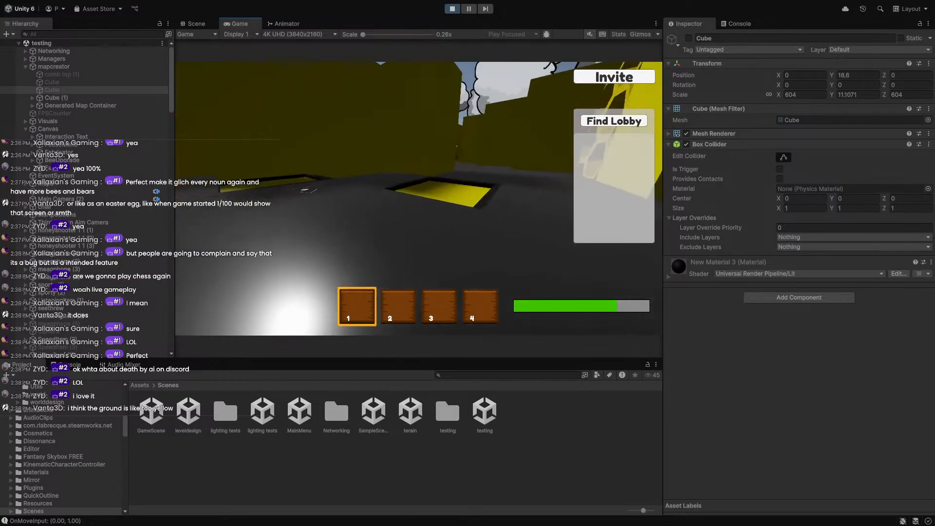
pyautogui.hotkey('shift', 'w')
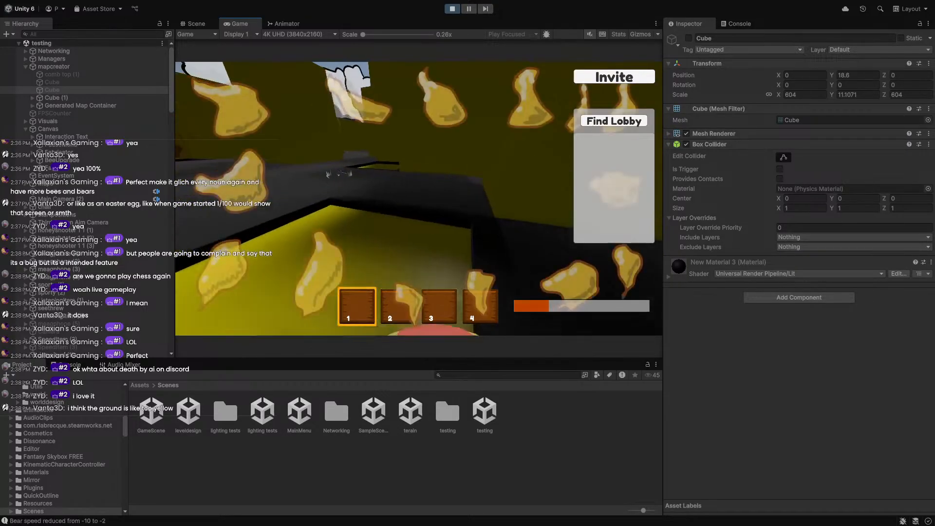
pyautogui.hotkey('shift', 'w')
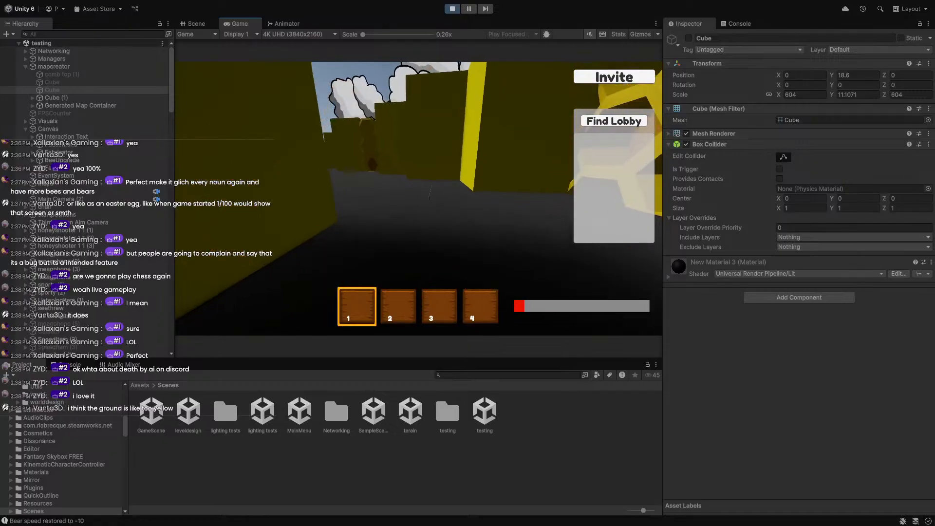
pyautogui.hotkey('w', 'd')
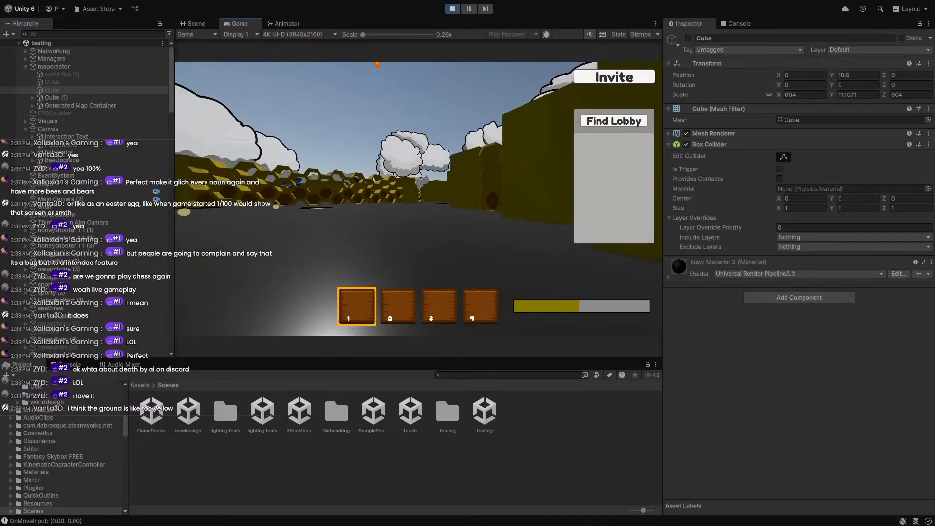
pyautogui.press('w')
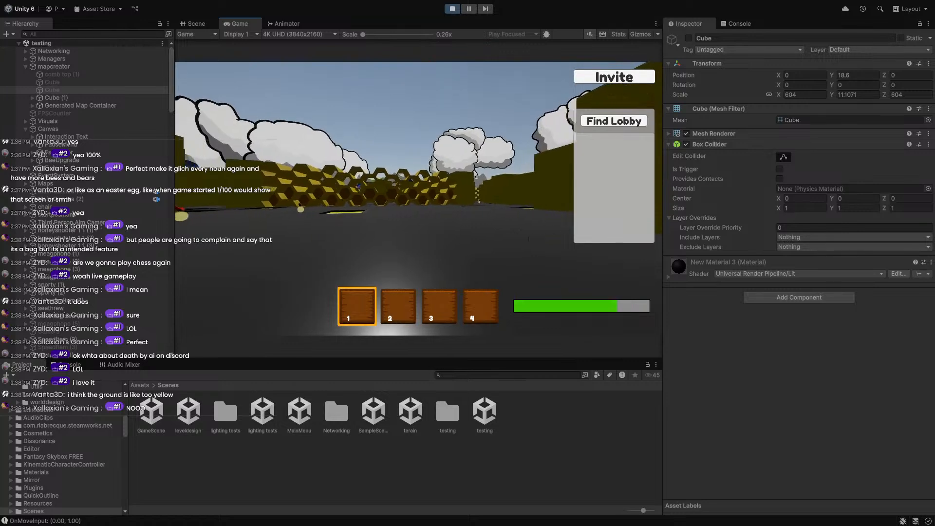
pyautogui.press('d')
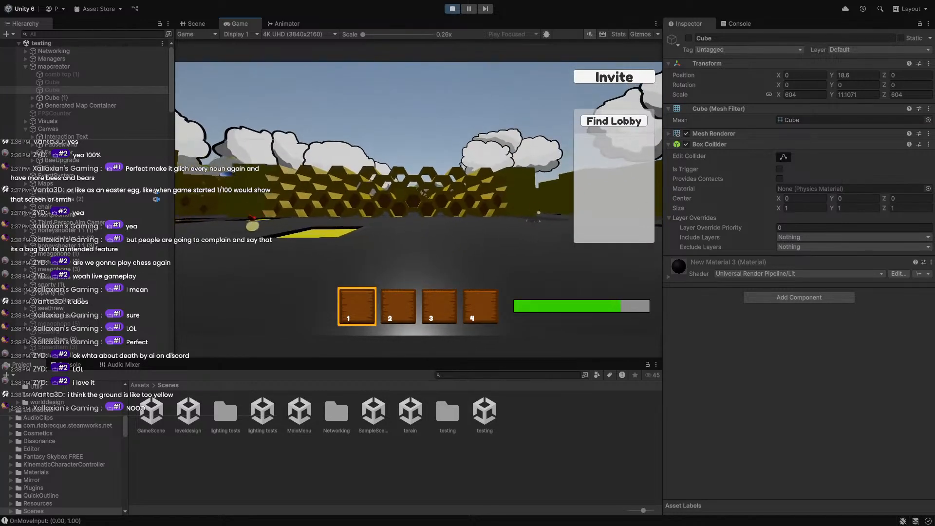
pyautogui.press('w')
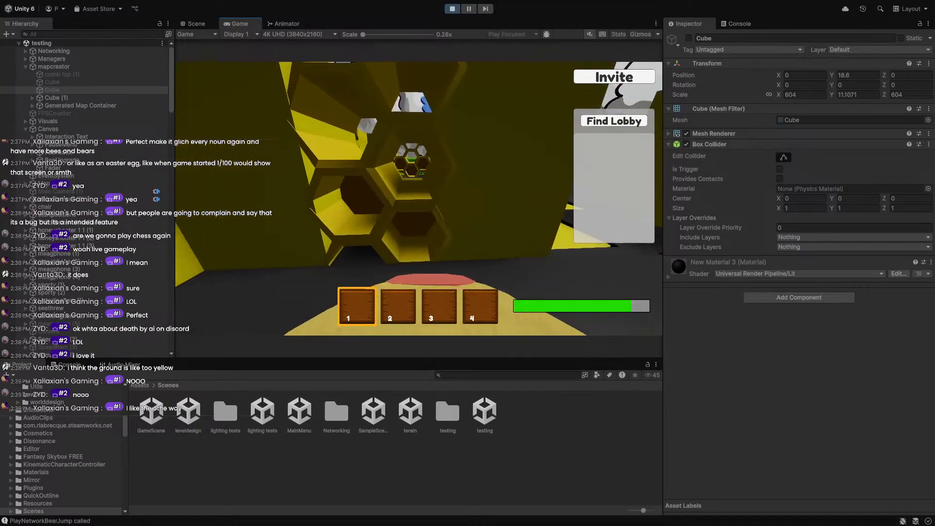
pyautogui.press('space')
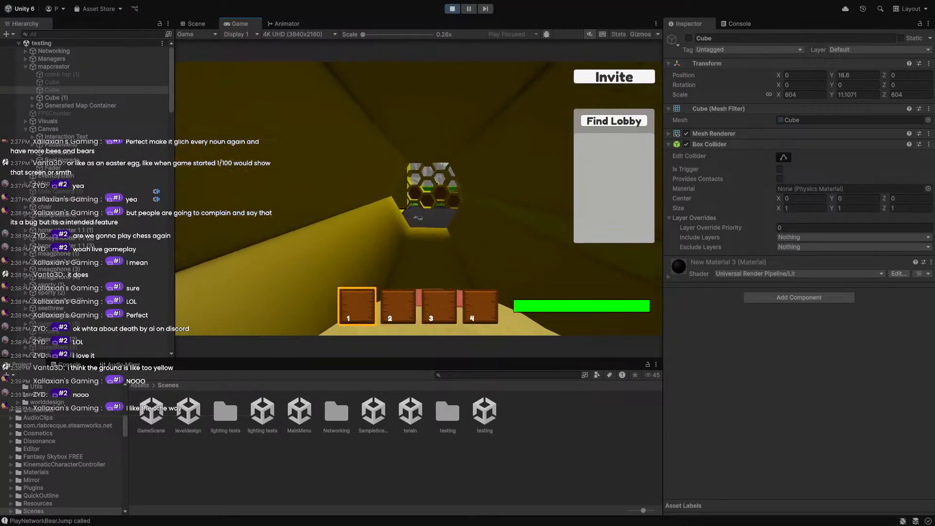
pyautogui.press('shift')
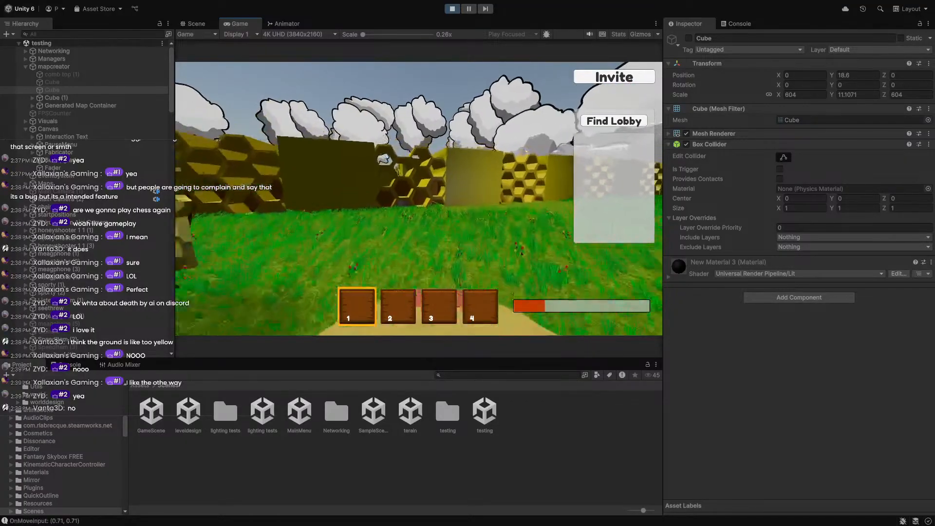
# Walk past the grey car and magenta pillar, run around the dark floor, then pause.
pyautogui.press('w')
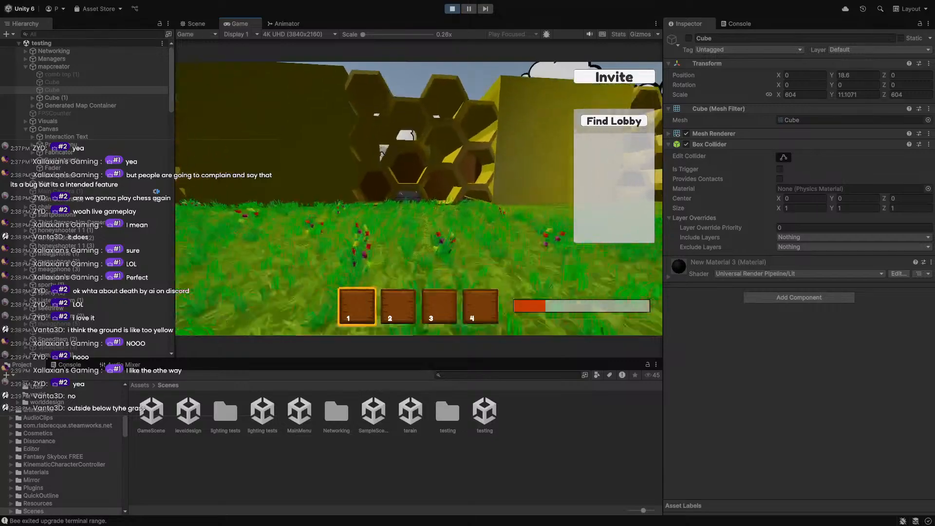
pyautogui.press('w')
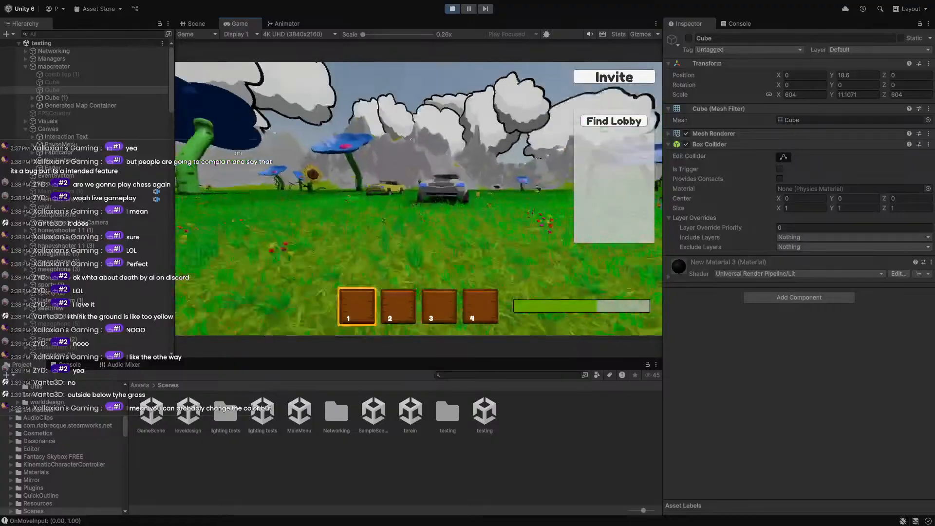
pyautogui.press('w')
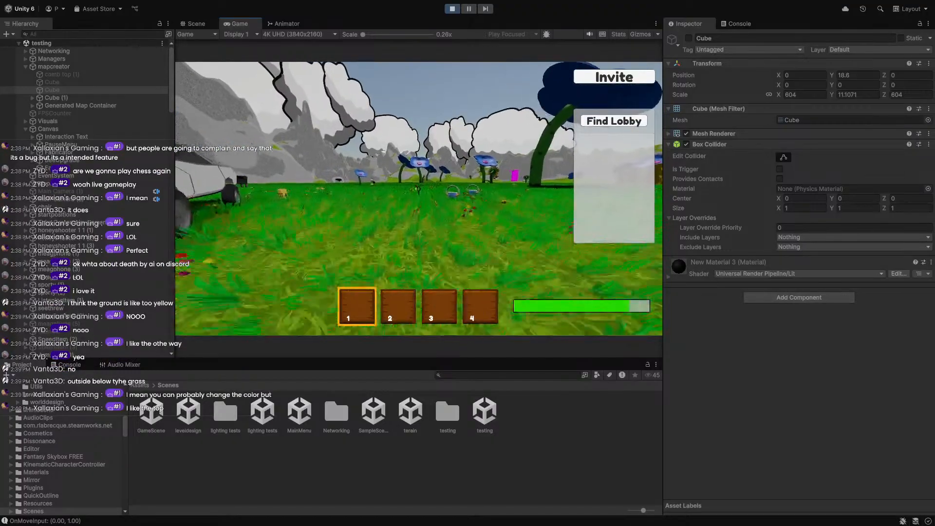
pyautogui.press('w')
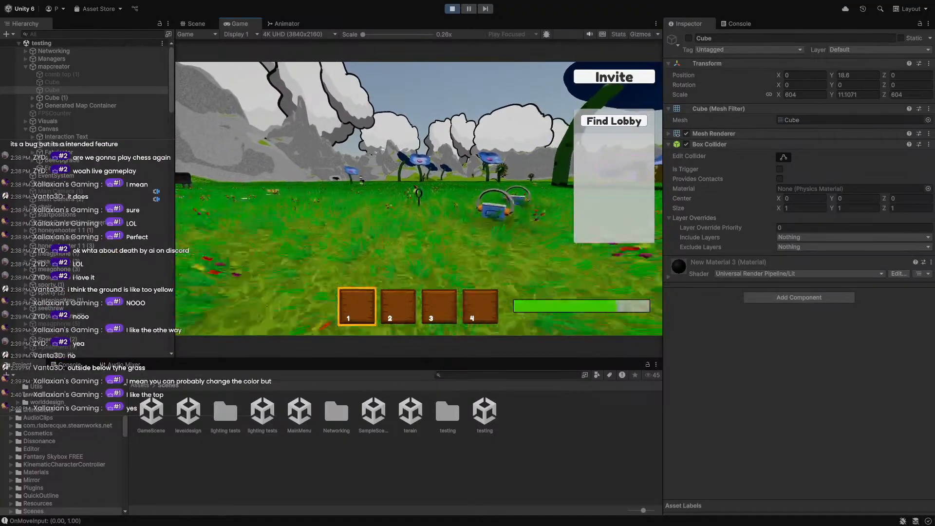
pyautogui.press('d')
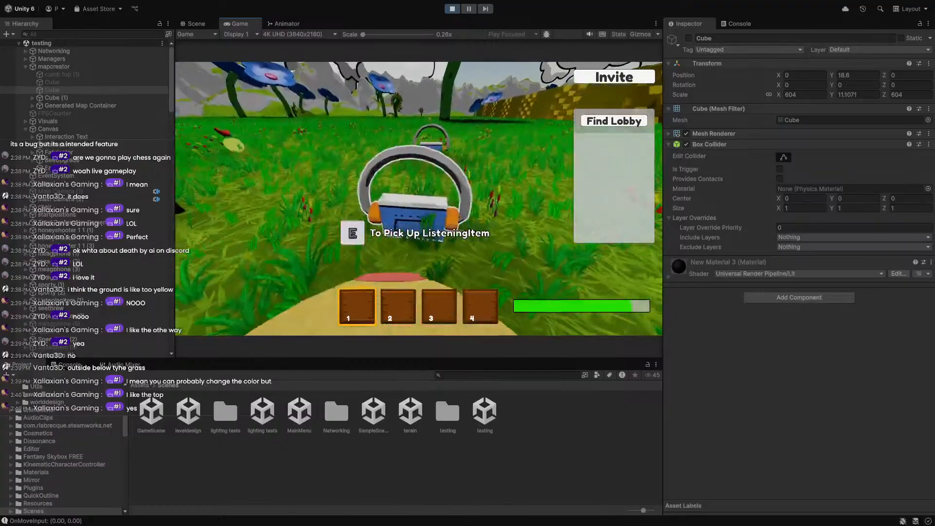
pyautogui.press('w')
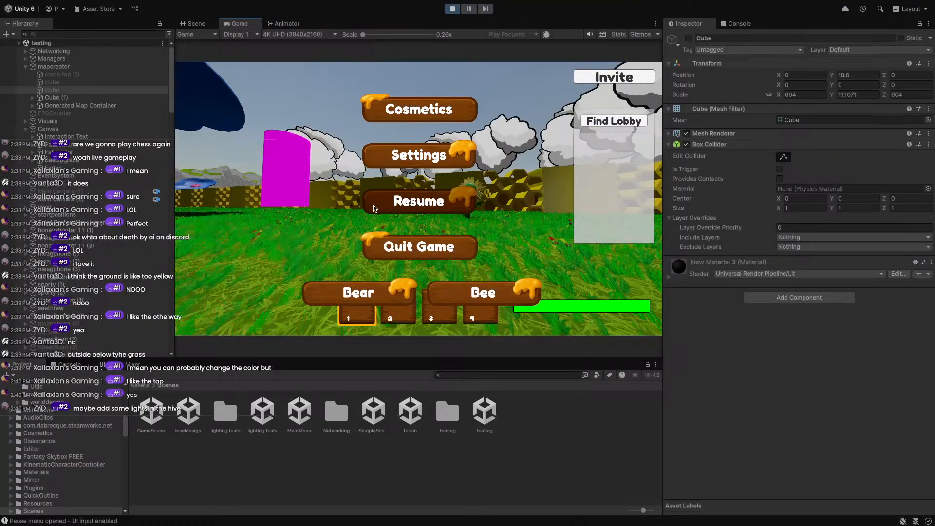
pyautogui.press('w')
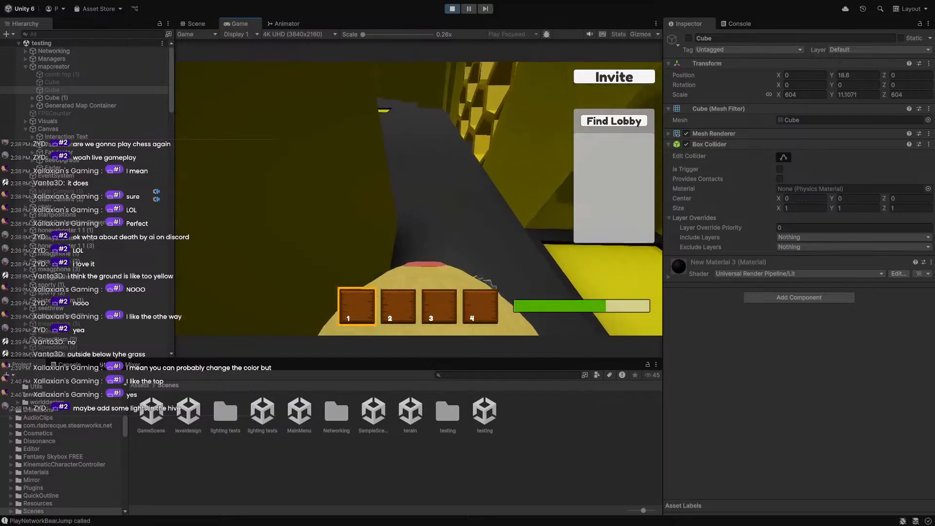
pyautogui.press('w')
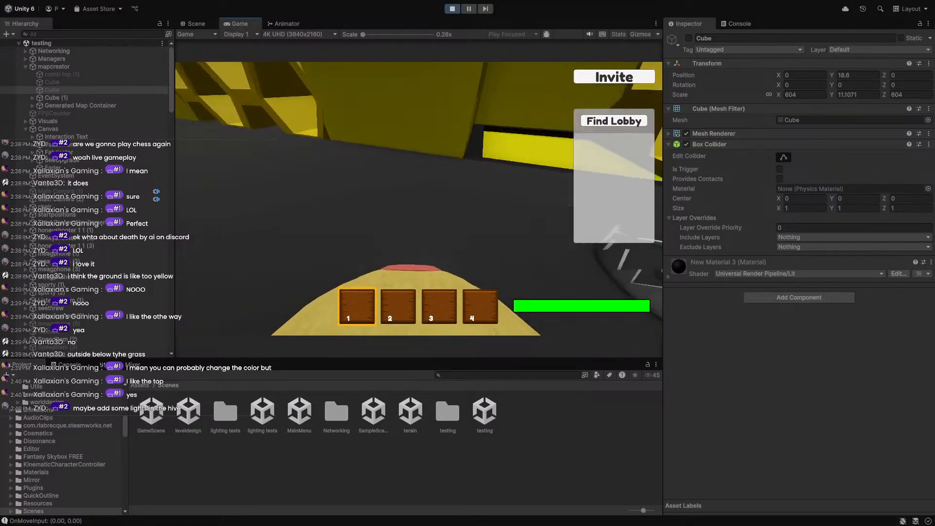
pyautogui.press('d')
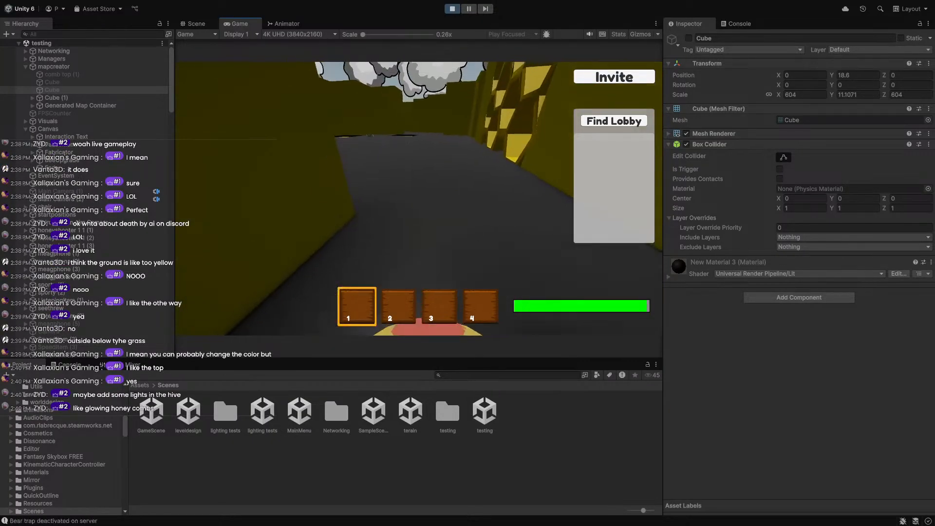
pyautogui.press('shift')
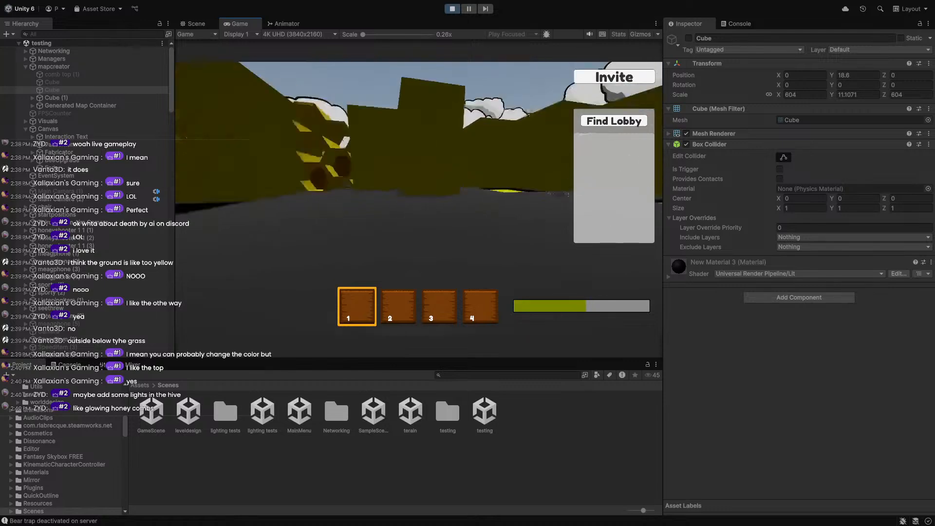
pyautogui.press('d')
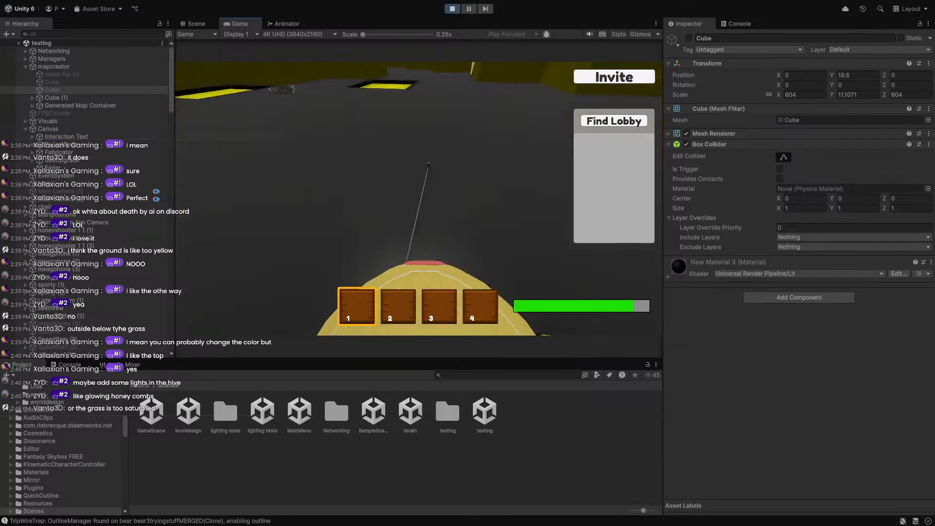
pyautogui.press('w')
pyautogui.press('w')
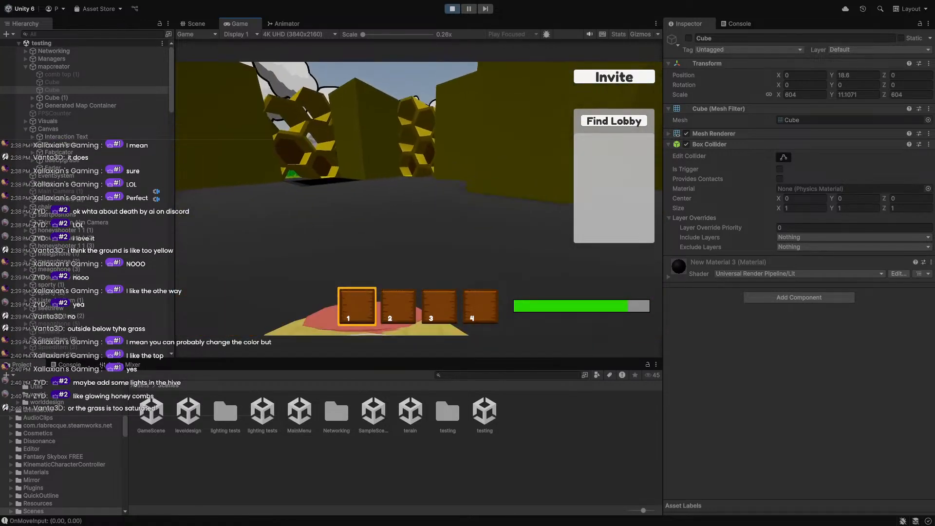
pyautogui.press('Escape')
# In the Scene view, re-enable the large roof Cube over the maze and frame the bear clone.
pyautogui.click(197, 24)
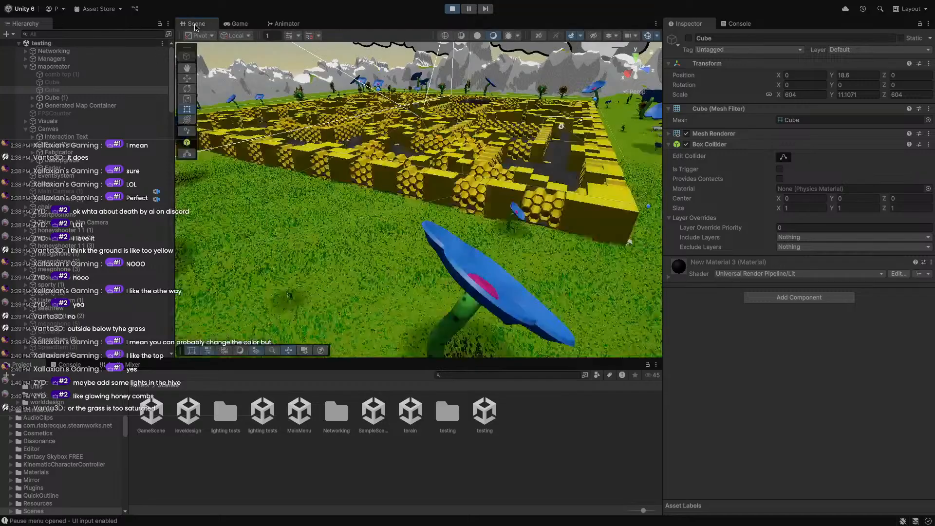
pyautogui.moveTo(497, 190); pyautogui.dragTo(528, 115, button='right')
pyautogui.press('w')
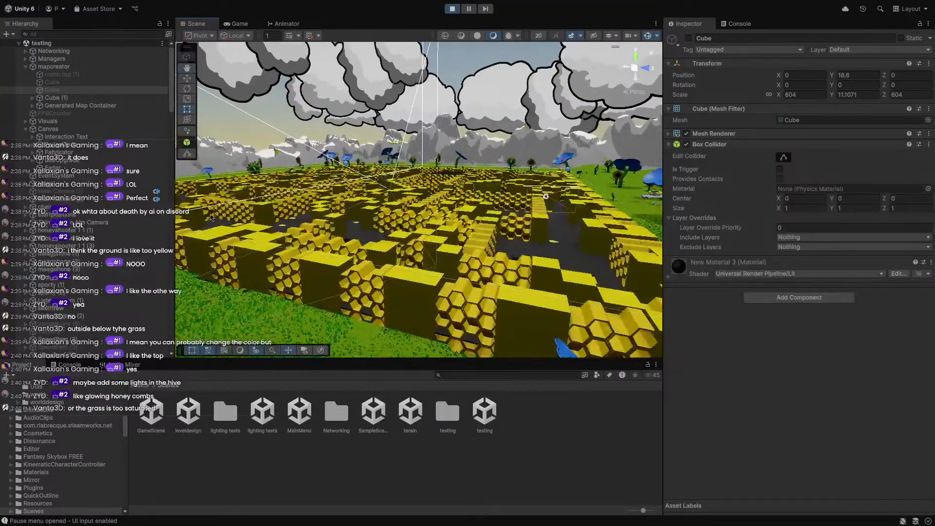
pyautogui.click(689, 38)
pyautogui.scroll(-10, 50, 253)
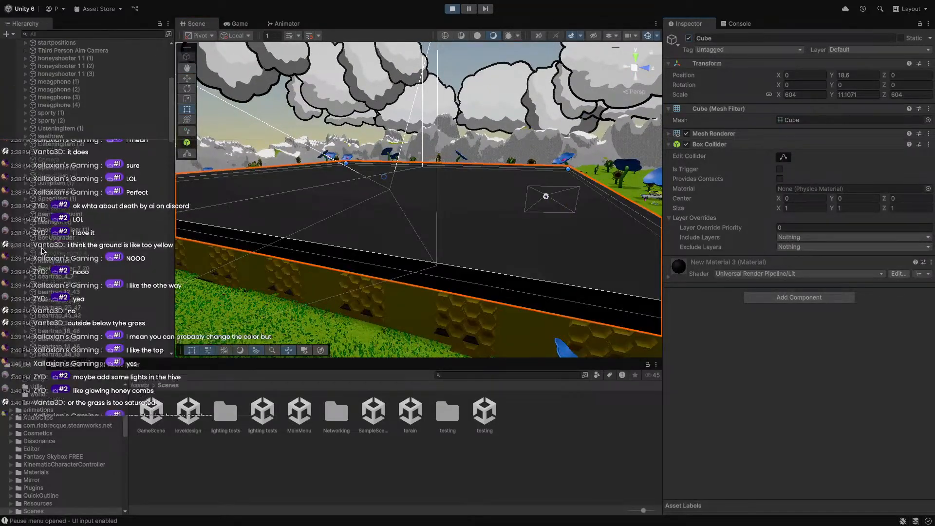
pyautogui.doubleClick(69, 285)
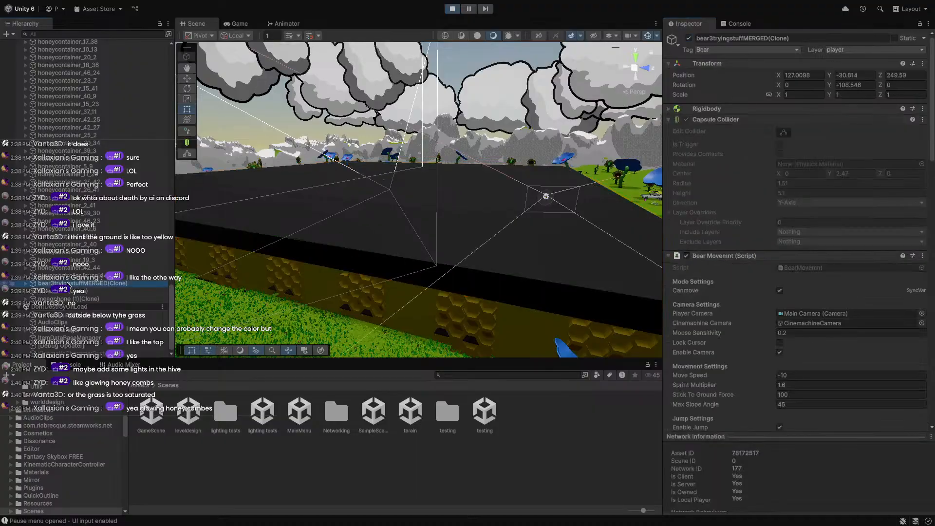
pyautogui.moveTo(390, 216); pyautogui.dragTo(204, 205, button='right')
pyautogui.press('d')
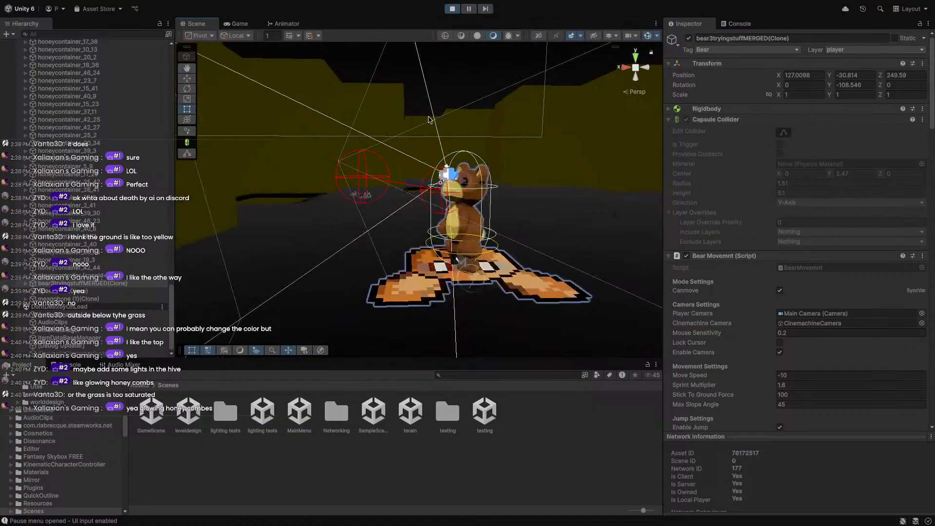
pyautogui.click(478, 206)
pyautogui.press('w')
pyautogui.moveTo(542, 192); pyautogui.dragTo(466, 214, button='right')
pyautogui.press('d')
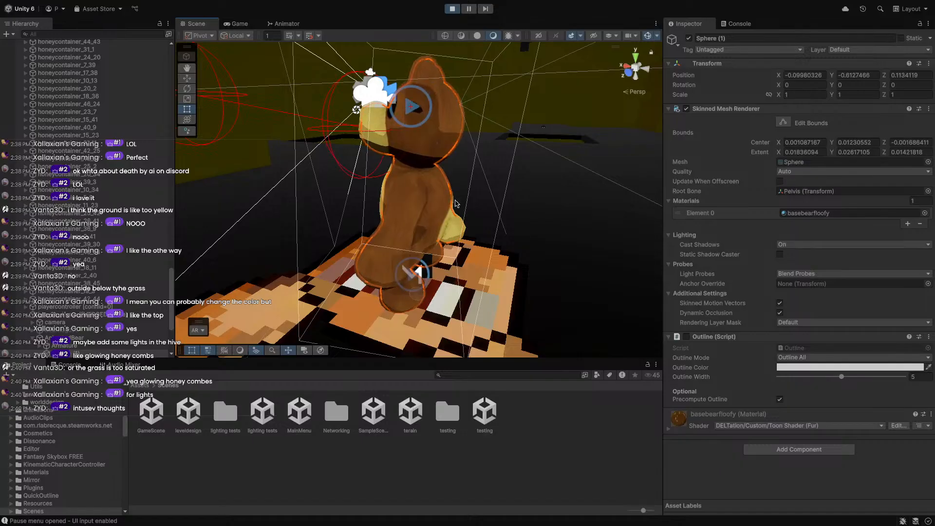
pyautogui.scroll(-6, 456, 205)
pyautogui.moveTo(455, 212); pyautogui.dragTo(436, 237, button='middle')
pyautogui.moveTo(437, 237); pyautogui.dragTo(591, 215, button='right')
pyautogui.moveTo(346, 226); pyautogui.dragTo(554, 274, button='middle')
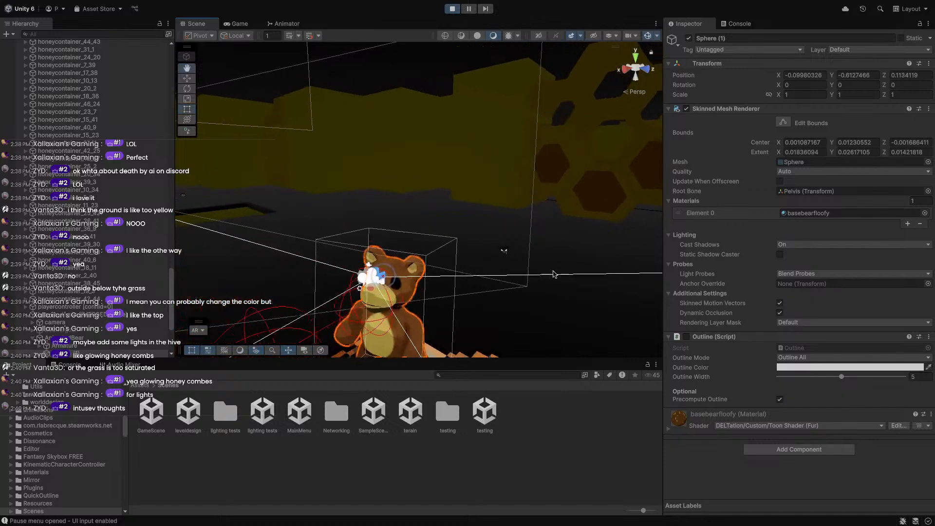
pyautogui.moveTo(385, 234); pyautogui.dragTo(240, 219, button='right')
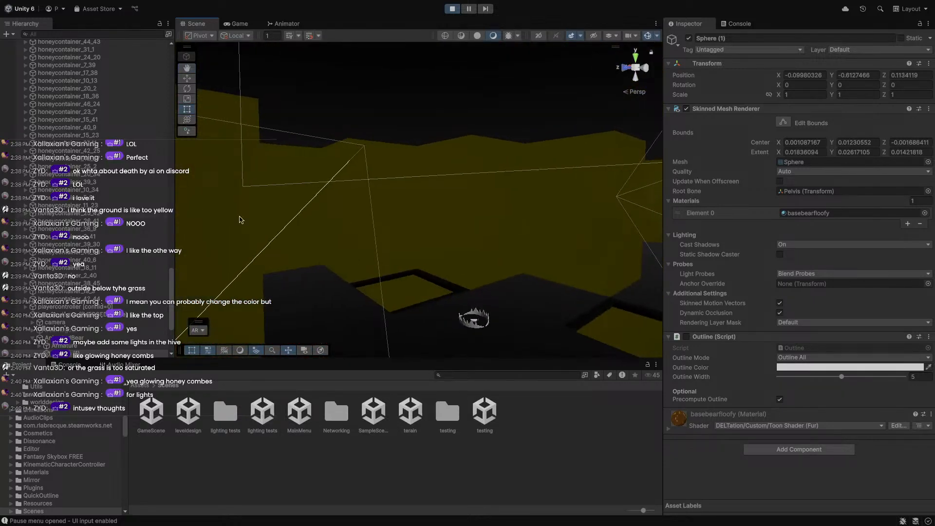
pyautogui.moveTo(288, 219); pyautogui.dragTo(24, 217, button='middle')
pyautogui.moveTo(424, 214); pyautogui.dragTo(595, 228, button='middle')
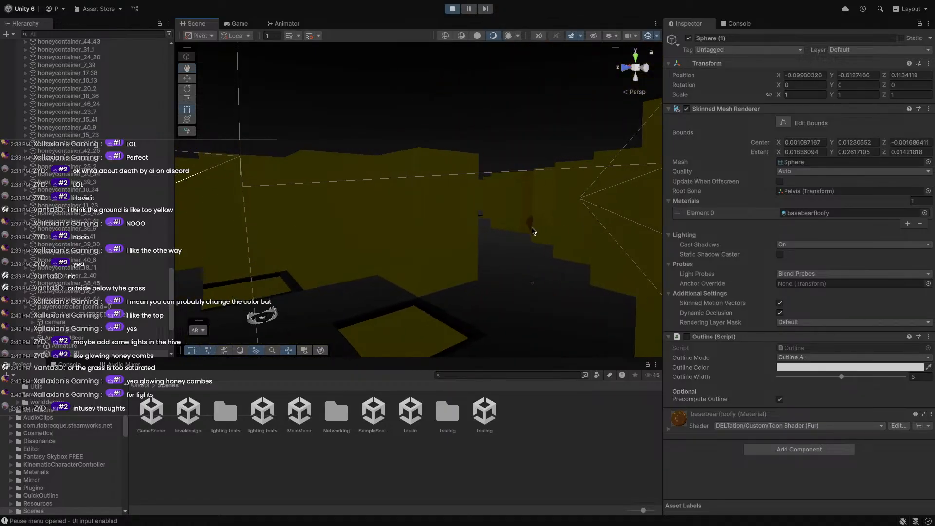
pyautogui.moveTo(533, 231); pyautogui.dragTo(138, 229, button='right')
pyautogui.scroll(-10, 449, 226)
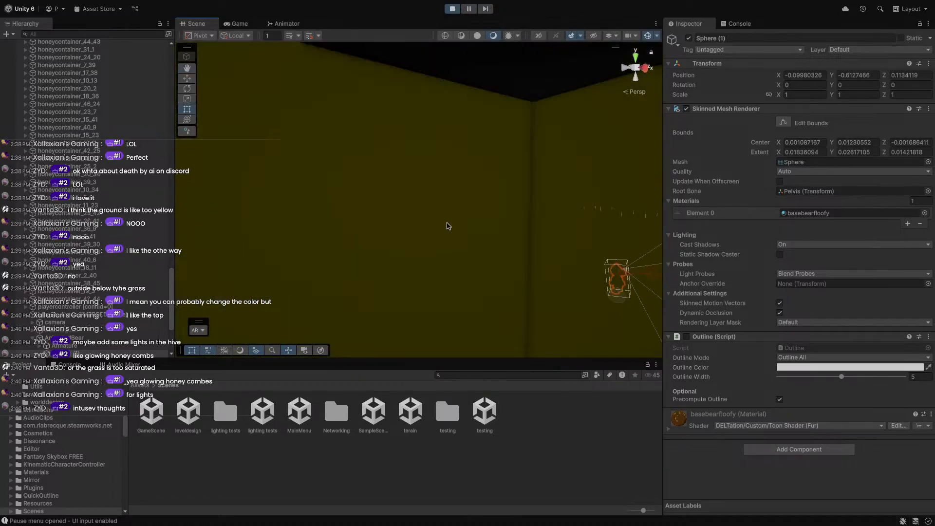
pyautogui.moveTo(449, 226); pyautogui.dragTo(330, 188, button='middle')
pyautogui.moveTo(330, 188); pyautogui.dragTo(687, 199, button='right')
pyautogui.moveTo(488, 216); pyautogui.dragTo(331, 224, button='middle')
pyautogui.scroll(5, 331, 224)
pyautogui.moveTo(434, 234); pyautogui.dragTo(214, 238, button='right')
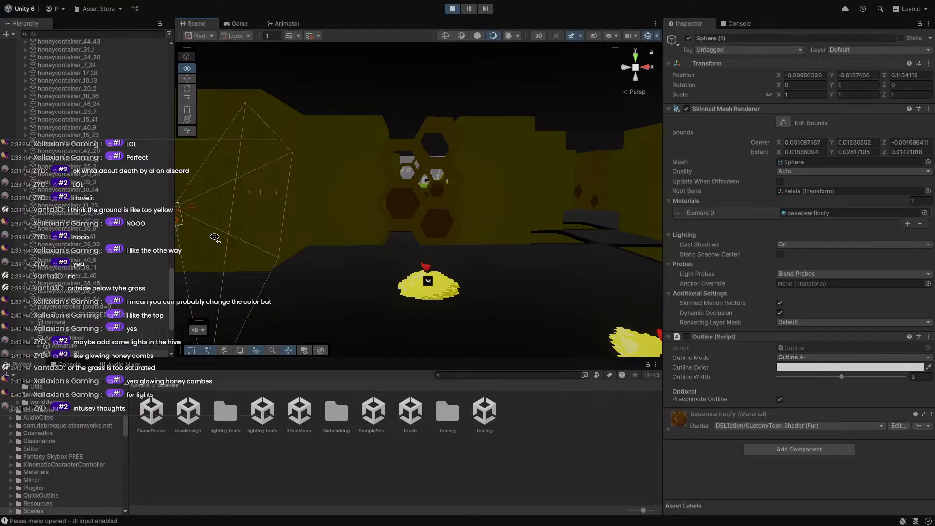
pyautogui.moveTo(214, 237); pyautogui.dragTo(204, 213, button='right')
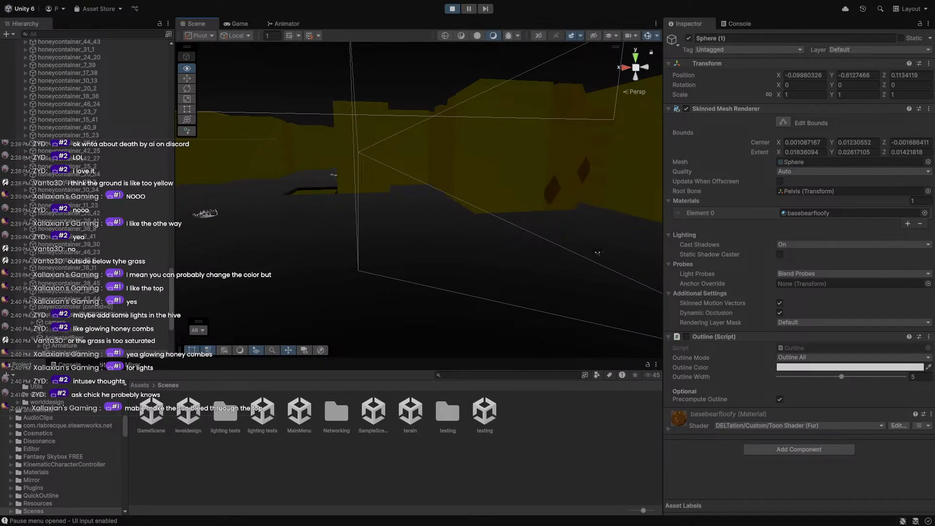
pyautogui.moveTo(205, 213); pyautogui.dragTo(197, 189, button='right')
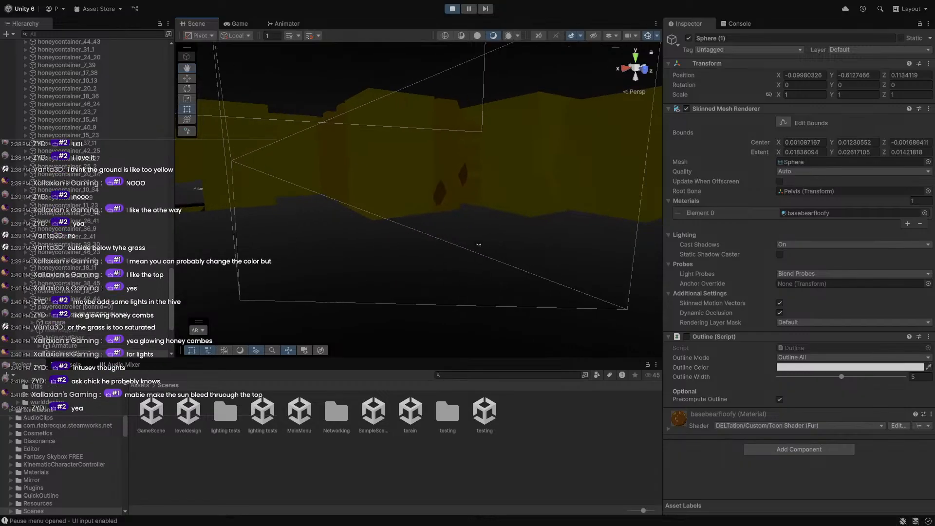
pyautogui.scroll(-5, 242, 271)
pyautogui.moveTo(243, 271); pyautogui.dragTo(292, 239, button='middle')
pyautogui.moveTo(293, 239); pyautogui.dragTo(134, 113, button='right')
pyautogui.moveTo(299, 215); pyautogui.dragTo(283, 236, button='right')
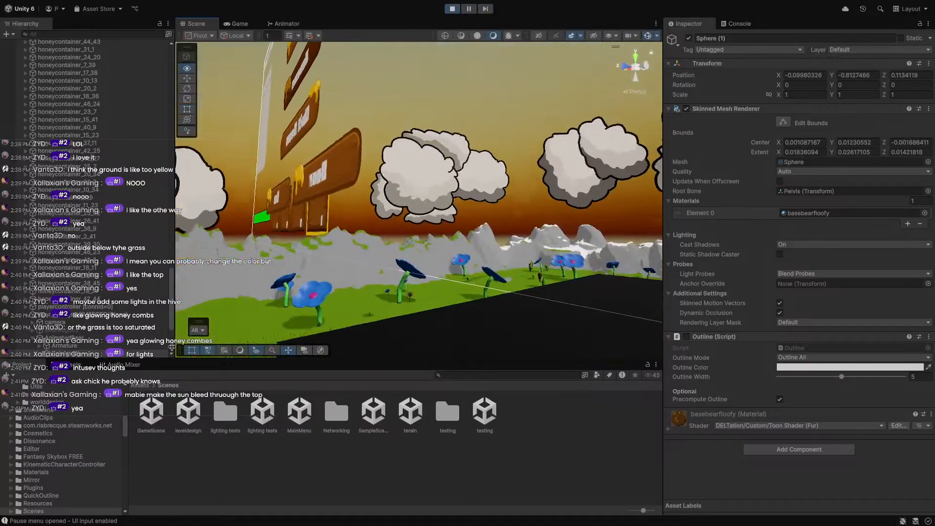
pyautogui.scroll(-3, 284, 236)
pyautogui.moveTo(385, 120); pyautogui.dragTo(471, 108, button='right')
pyautogui.moveTo(415, 182); pyautogui.dragTo(372, 224, button='right')
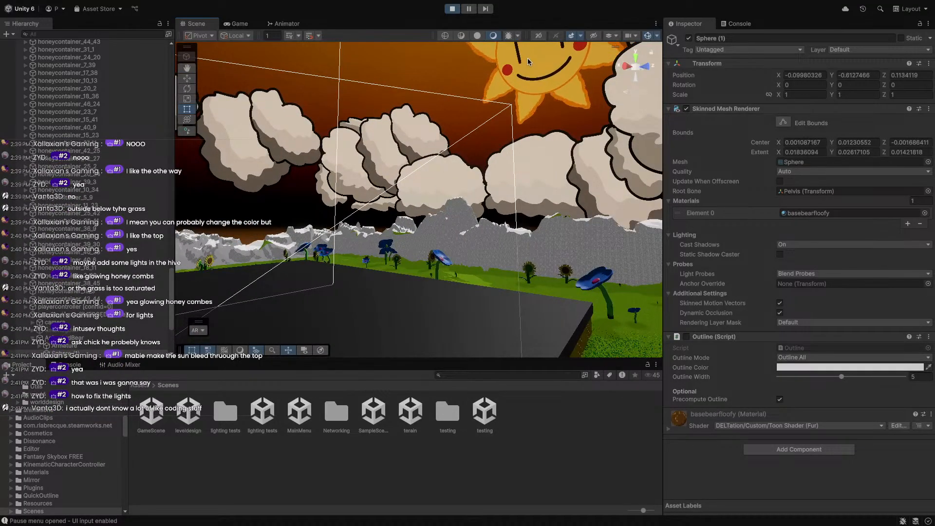
pyautogui.moveTo(529, 62); pyautogui.dragTo(359, 177, button='right')
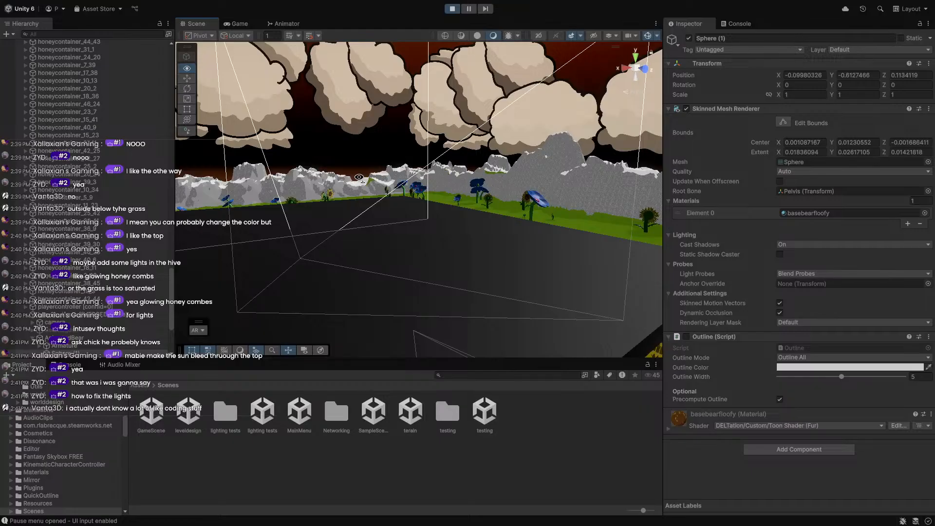
pyautogui.moveTo(359, 177); pyautogui.dragTo(480, 106, button='right')
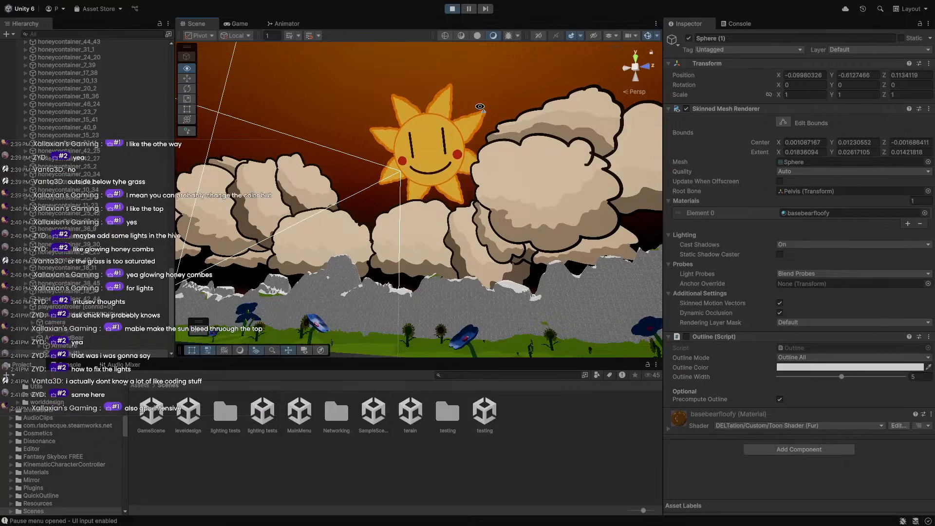
pyautogui.moveTo(480, 106); pyautogui.dragTo(21, 213, button='right')
pyautogui.scroll(-4, 22, 215)
pyautogui.scroll(4, 27, 200)
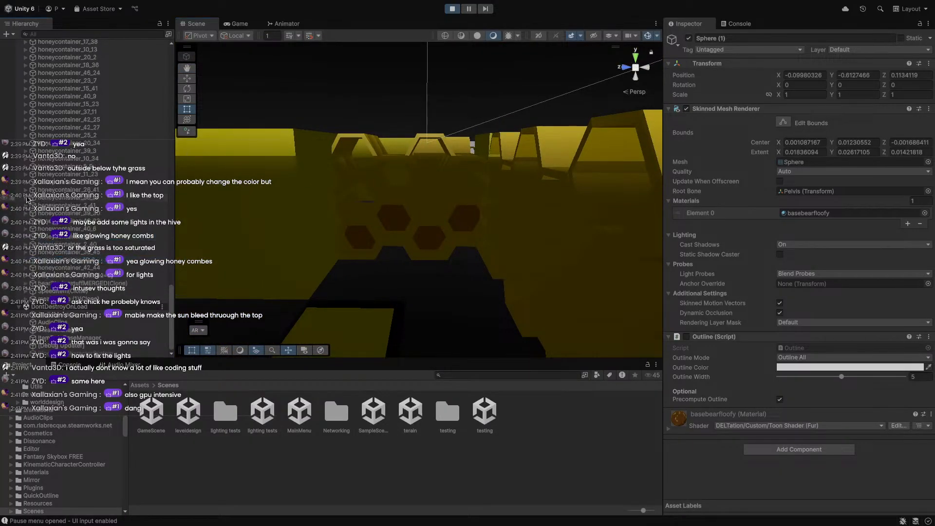
pyautogui.scroll(-10, 277, 199)
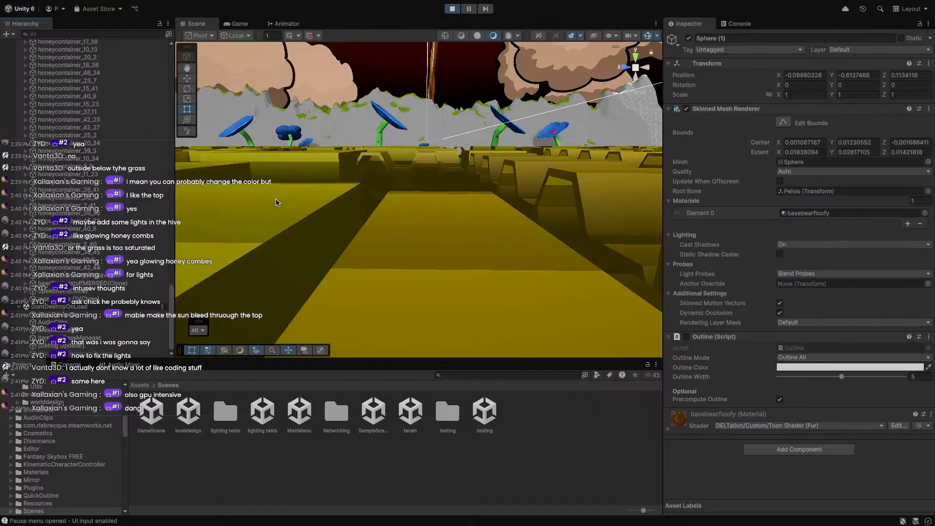
pyautogui.scroll(-8, 277, 211)
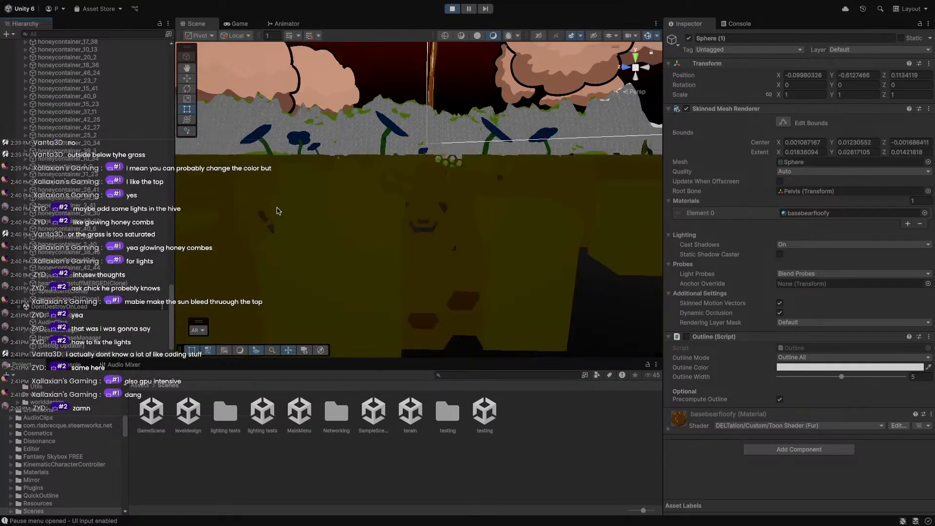
pyautogui.moveTo(278, 210); pyautogui.dragTo(258, 205, button='right')
# Exit Play mode with Ctrl+P and create an empty GameObject from the Hierarchy's + menu.
pyautogui.hotkey('ctrl', 'p')
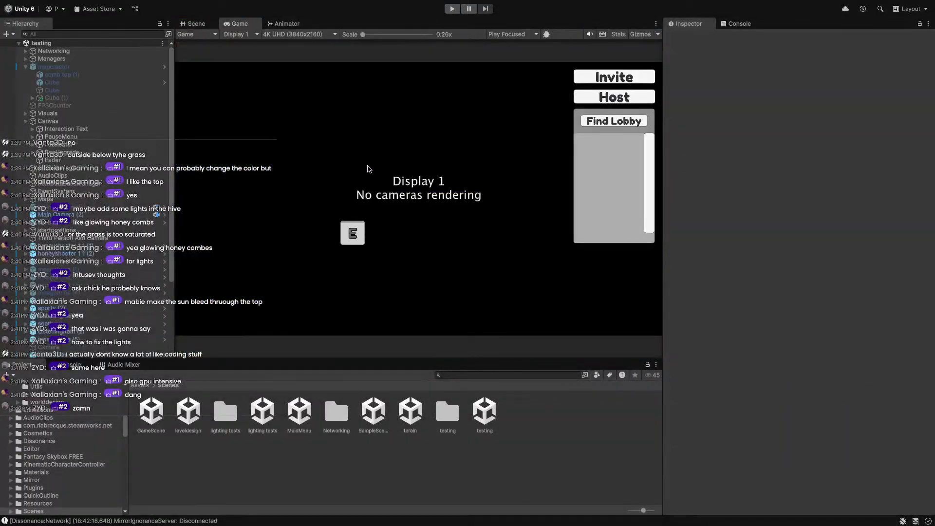
pyautogui.click(217, 22)
pyautogui.scroll(-4, 86, 272)
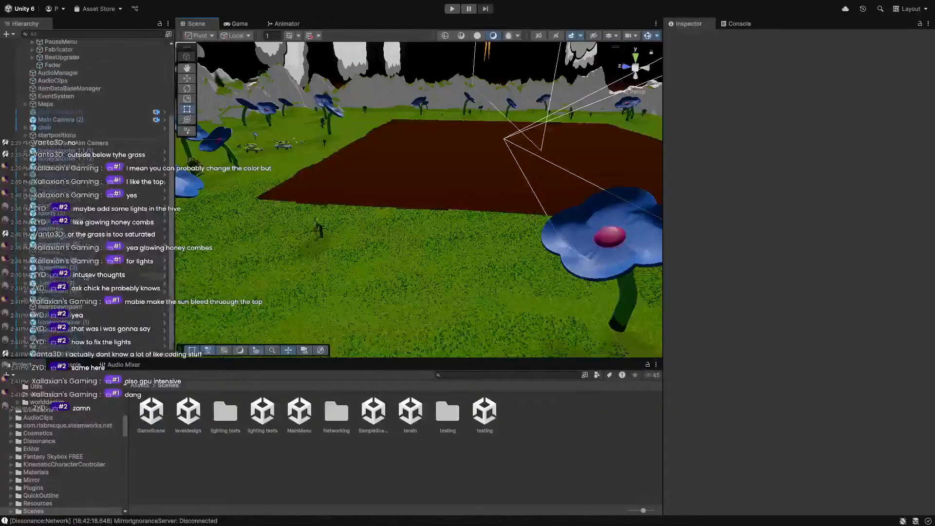
pyautogui.click(7, 34)
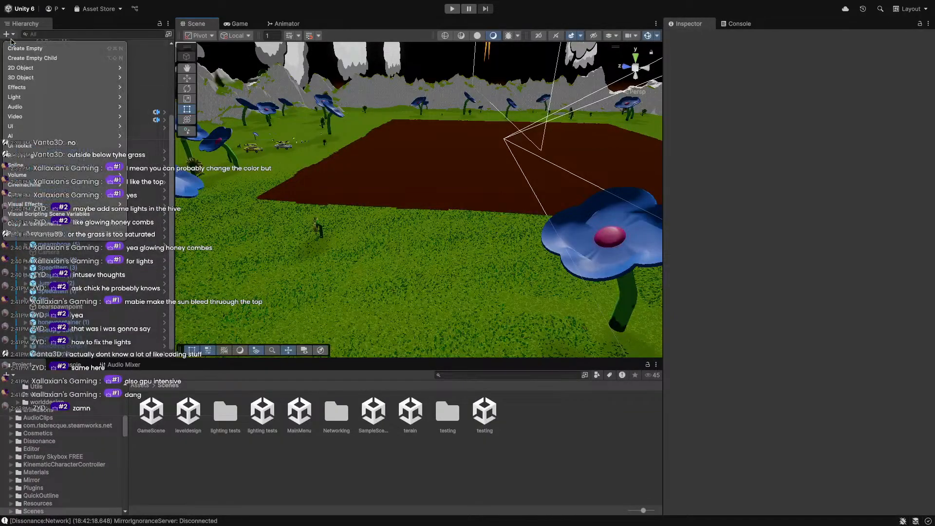
pyautogui.click(35, 48)
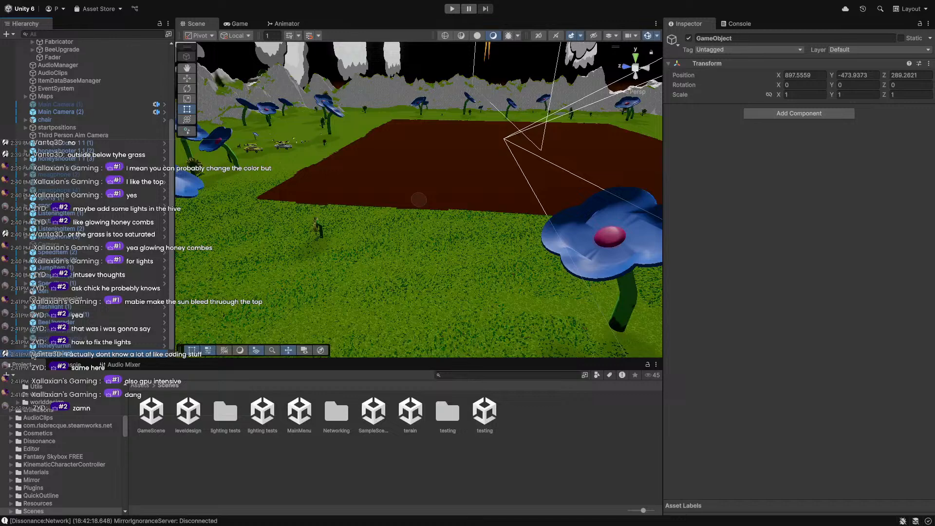
# Add a Point Light on the new GameObject and frame it high above the hive roof.
pyautogui.rightClick(33, 357)
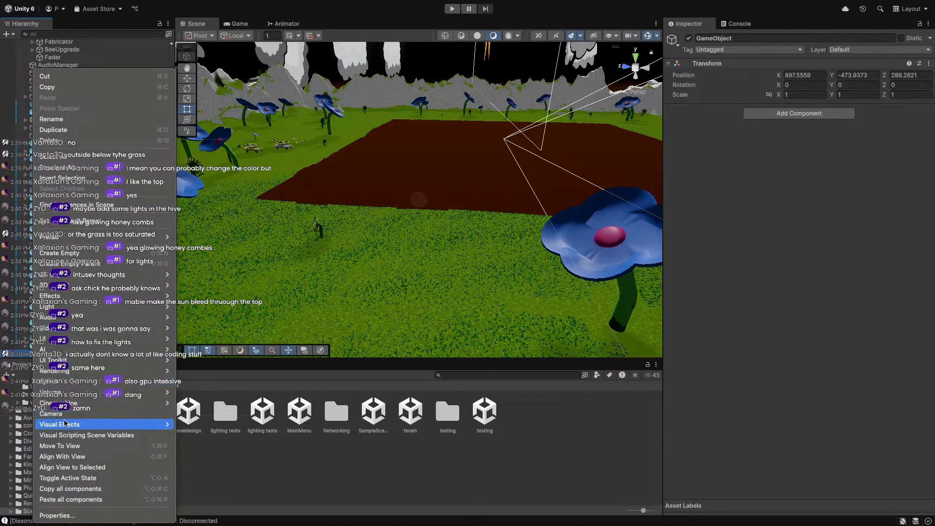
pyautogui.moveTo(64, 337)
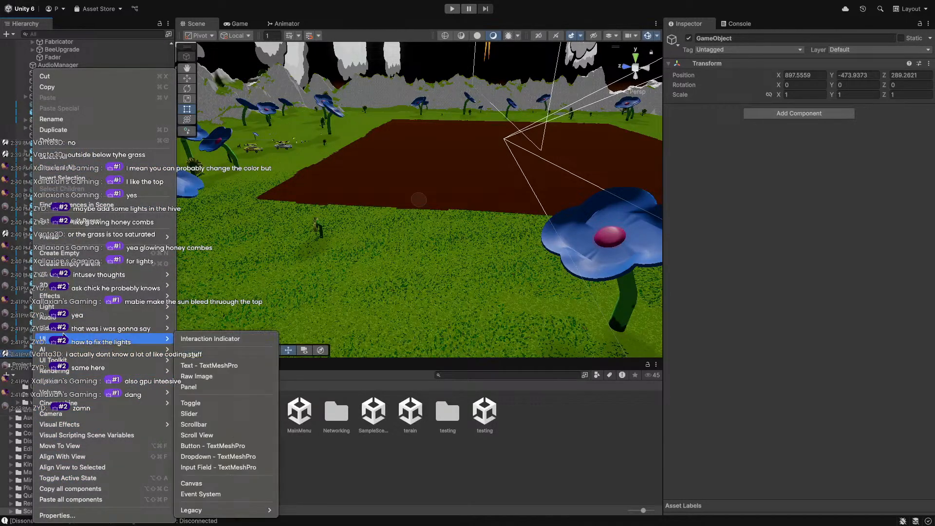
pyautogui.moveTo(99, 311)
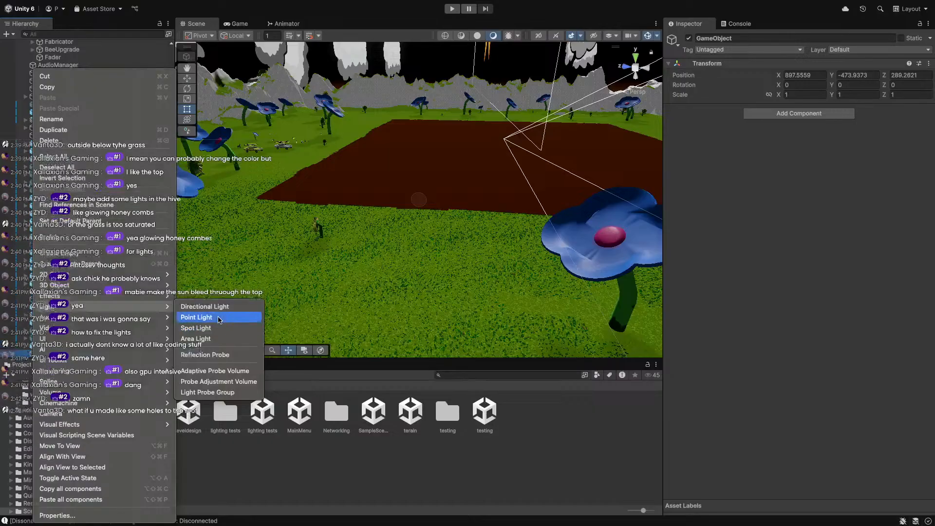
pyautogui.click(214, 317)
pyautogui.press('f')
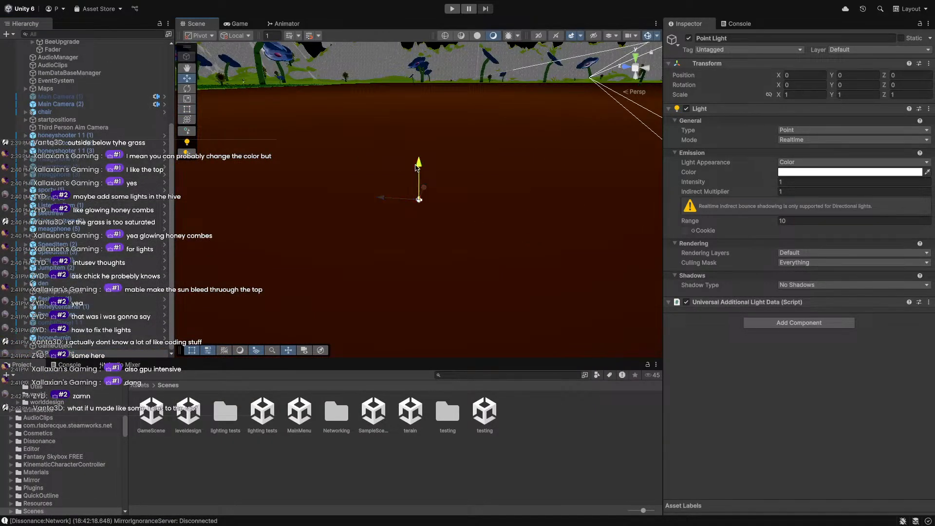
pyautogui.moveTo(426, 119); pyautogui.dragTo(420, 142, button='right')
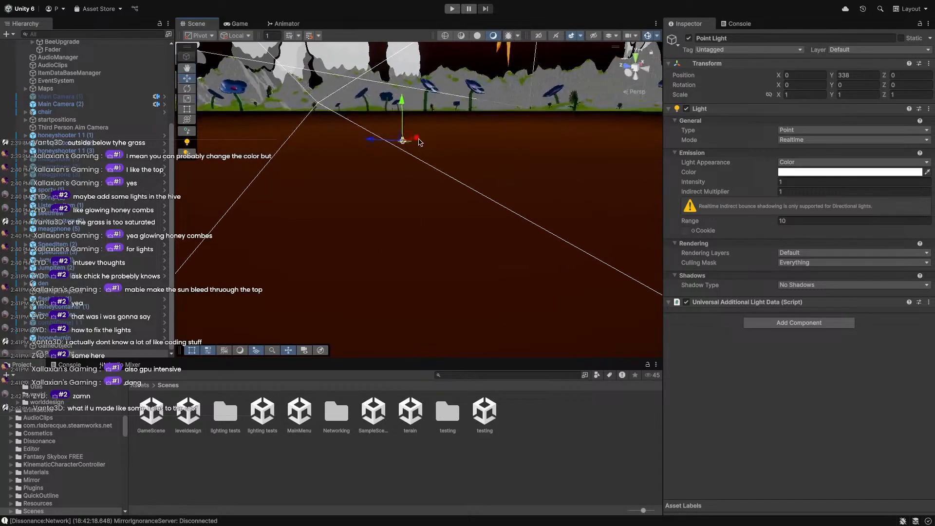
pyautogui.moveTo(197, 62); pyautogui.dragTo(387, 47, button='right')
# Add a Sphere from the Hierarchy's 3D Object menu and frame it in the view.
pyautogui.rightClick(99, 345)
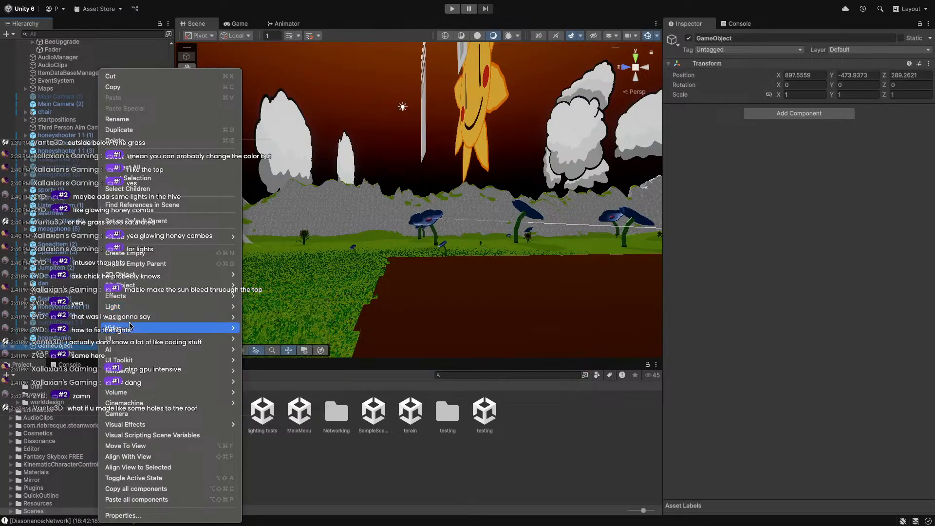
pyautogui.moveTo(123, 281)
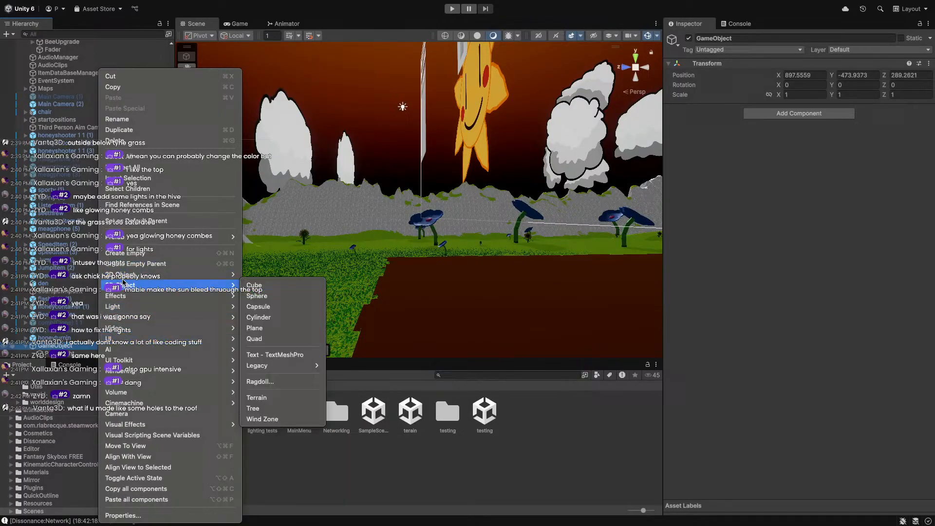
pyautogui.click(264, 296)
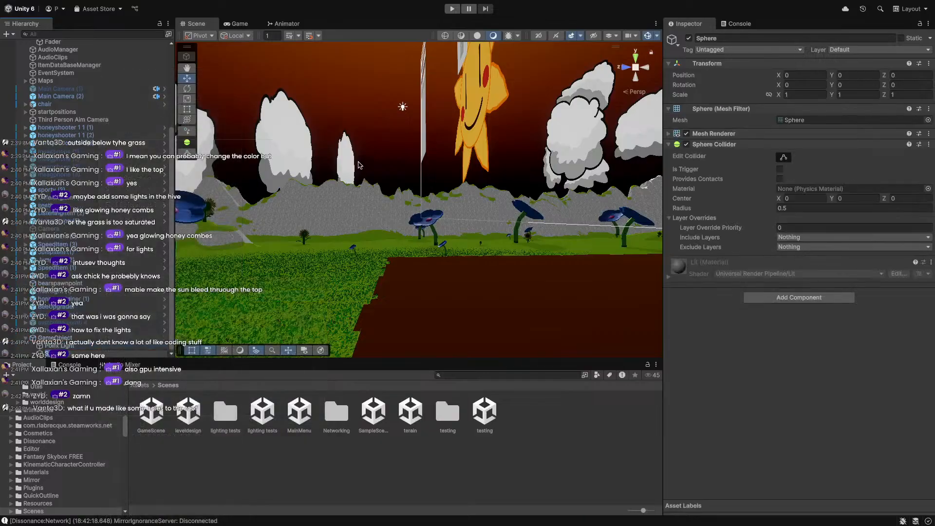
pyautogui.moveTo(384, 251); pyautogui.dragTo(430, 245, button='right')
pyautogui.scroll(-1, 430, 245)
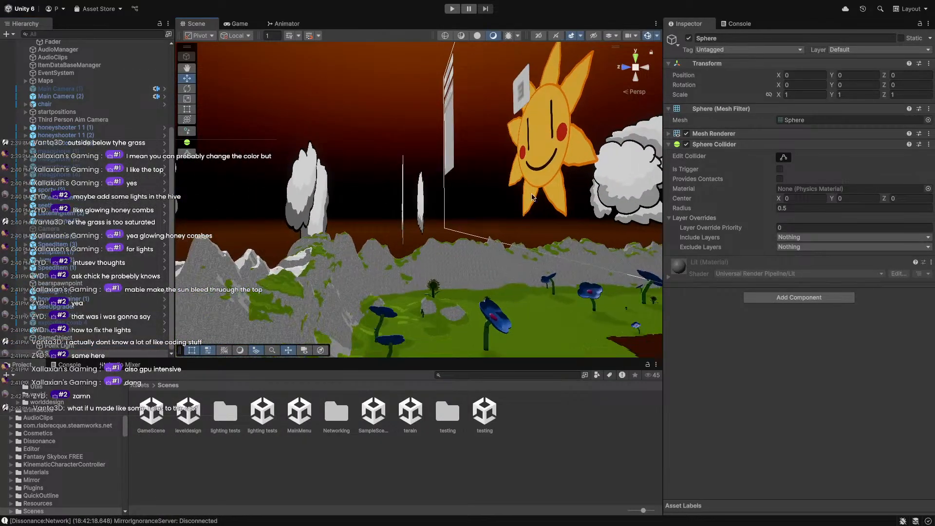
pyautogui.doubleClick(41, 355)
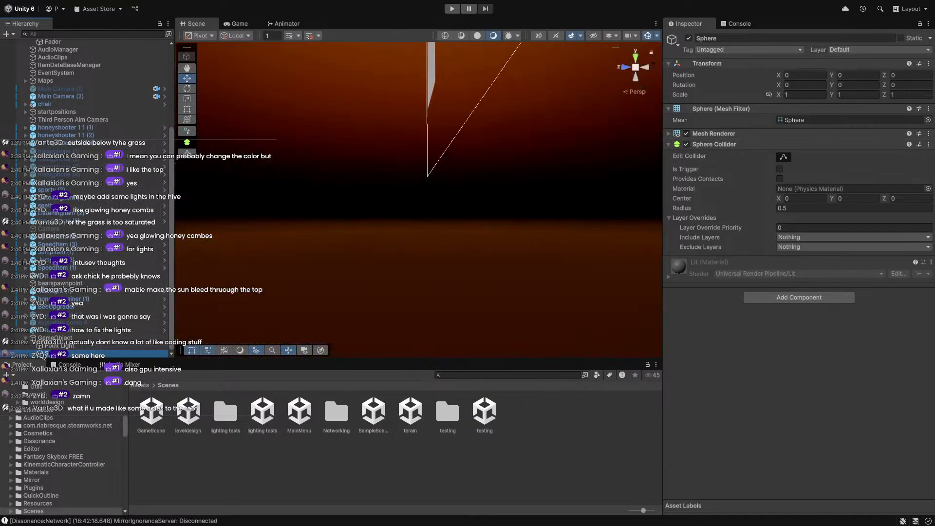
# Set the Point Light's Position X and Y to 0, then reselect the GameObject and orbit.
pyautogui.click(70, 346)
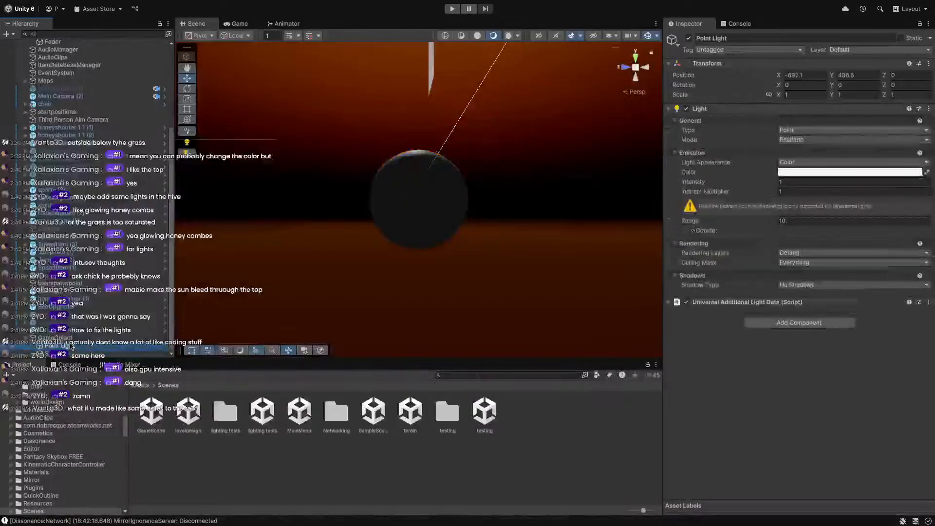
pyautogui.click(808, 75)
pyautogui.write('0')
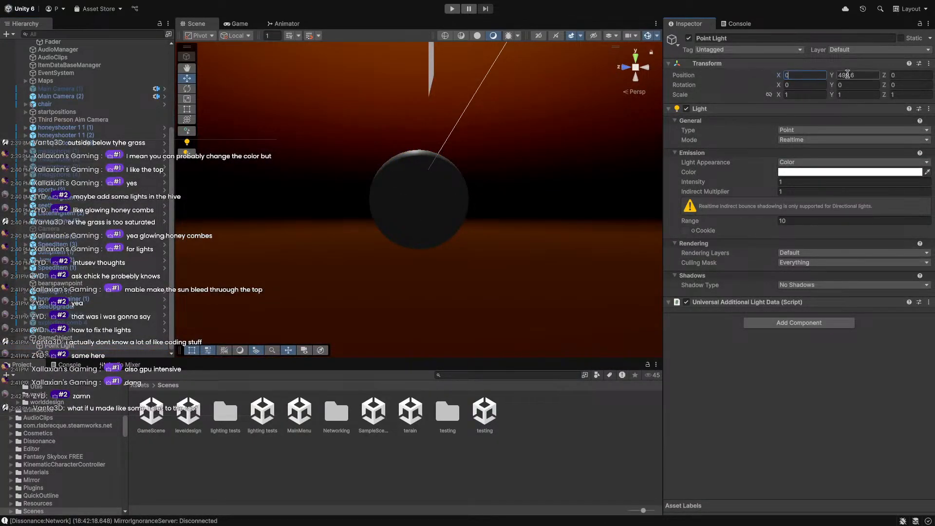
pyautogui.click(849, 76)
pyautogui.write('0')
pyautogui.scroll(5, 288, 223)
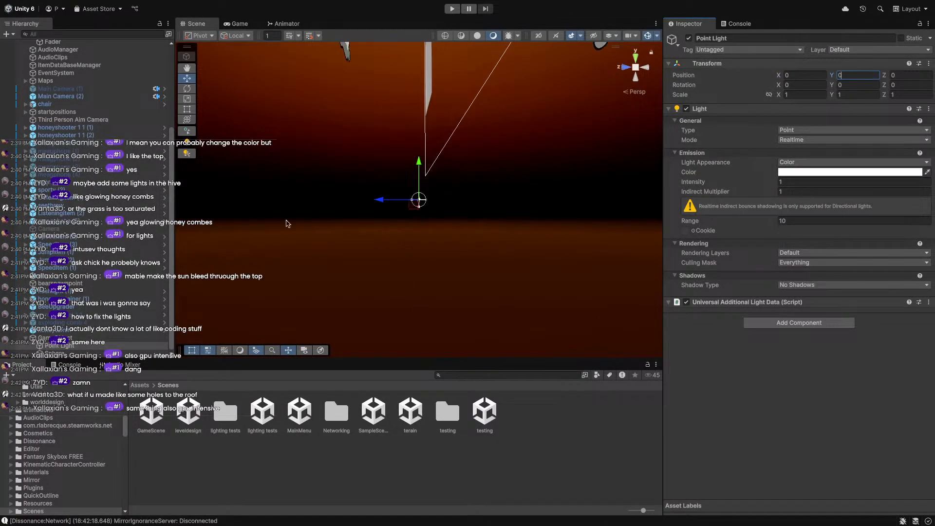
pyautogui.click(52, 339)
pyautogui.scroll(-6, 391, 148)
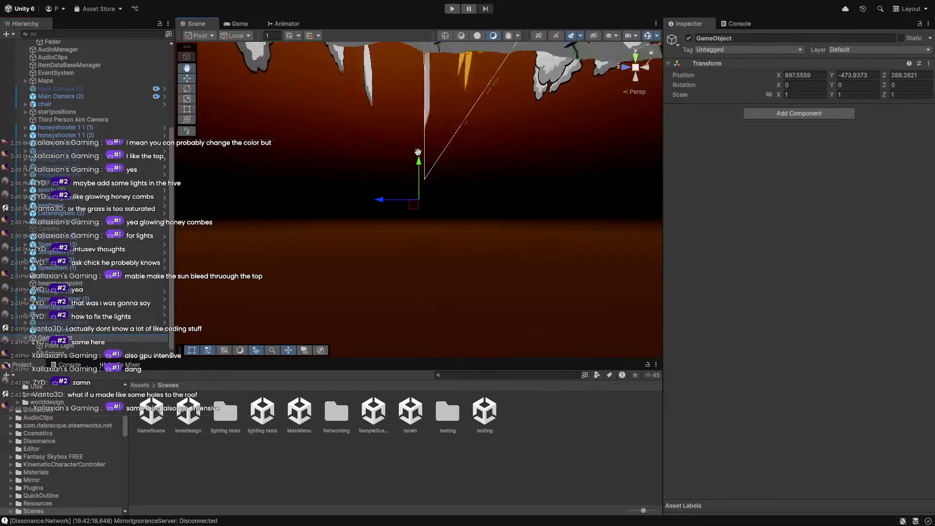
pyautogui.moveTo(420, 150); pyautogui.dragTo(425, 270, button='middle')
pyautogui.moveTo(438, 119); pyautogui.dragTo(367, 172, button='right')
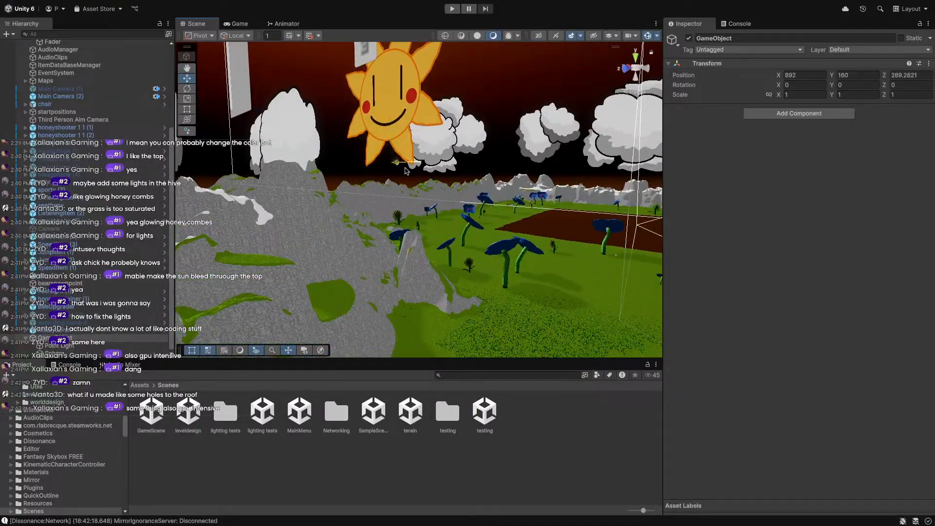
# Raise the empty GameObject to the dirt ridge, ending at 382.4, -16.9, 289.2621.
pyautogui.moveTo(554, 182); pyautogui.dragTo(374, 238, button='right')
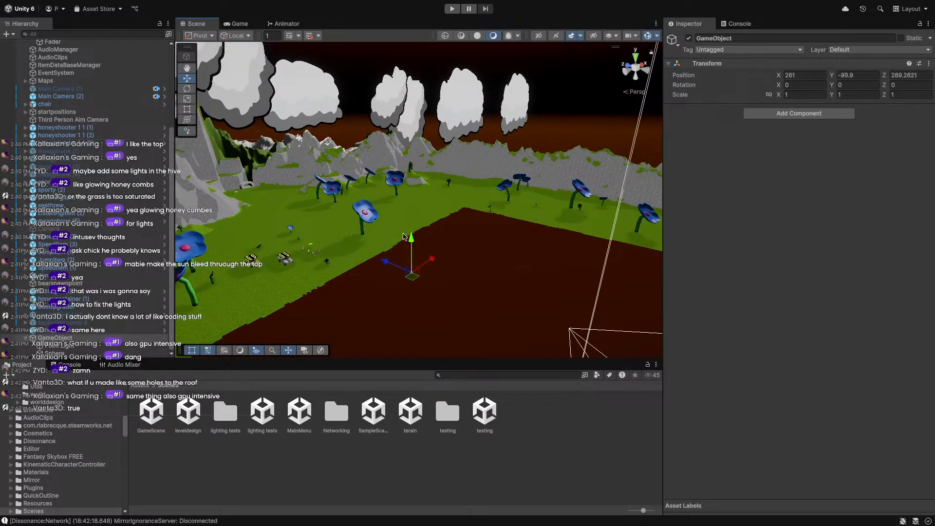
pyautogui.moveTo(403, 237); pyautogui.dragTo(369, 235, button='right')
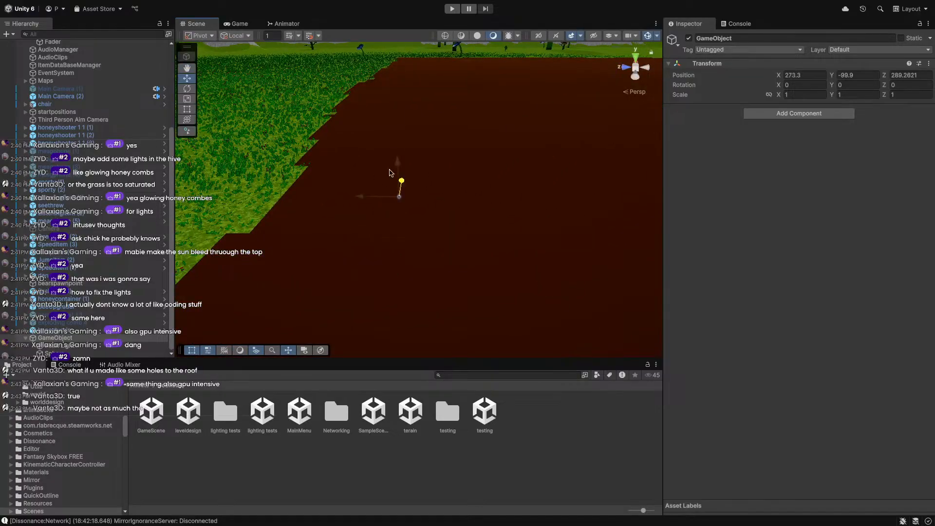
pyautogui.moveTo(406, 103); pyautogui.dragTo(331, 222, button='right')
pyautogui.press('w')
pyautogui.scroll(-6, 498, 264)
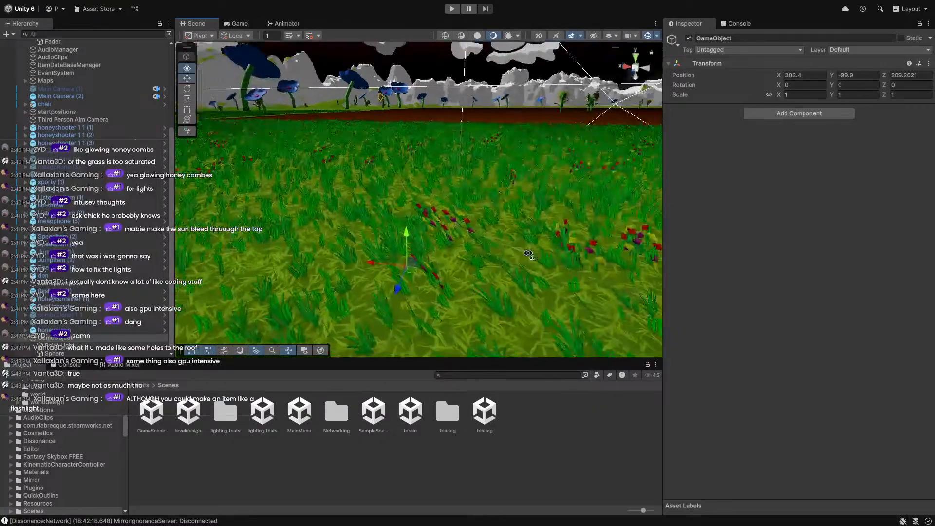
pyautogui.moveTo(404, 224); pyautogui.dragTo(421, 96)
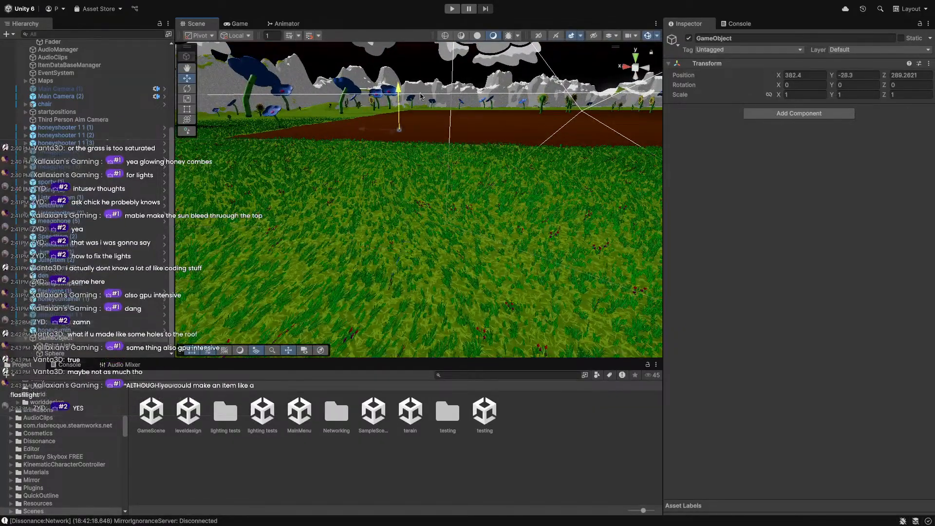
pyautogui.moveTo(426, 79); pyautogui.dragTo(488, 199, button='right')
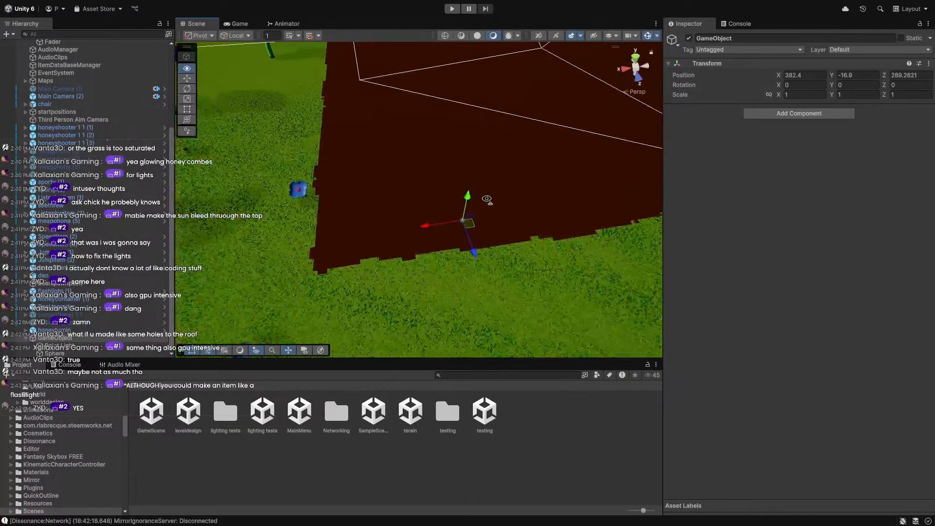
pyautogui.click(63, 353)
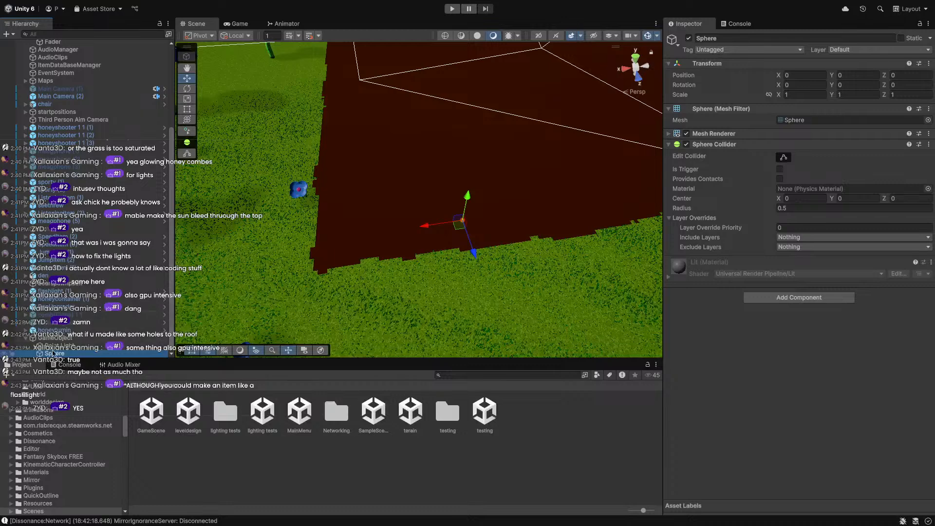
# Turn the Point Light into a prefab asset in the Assets folder.
pyautogui.click(54, 346)
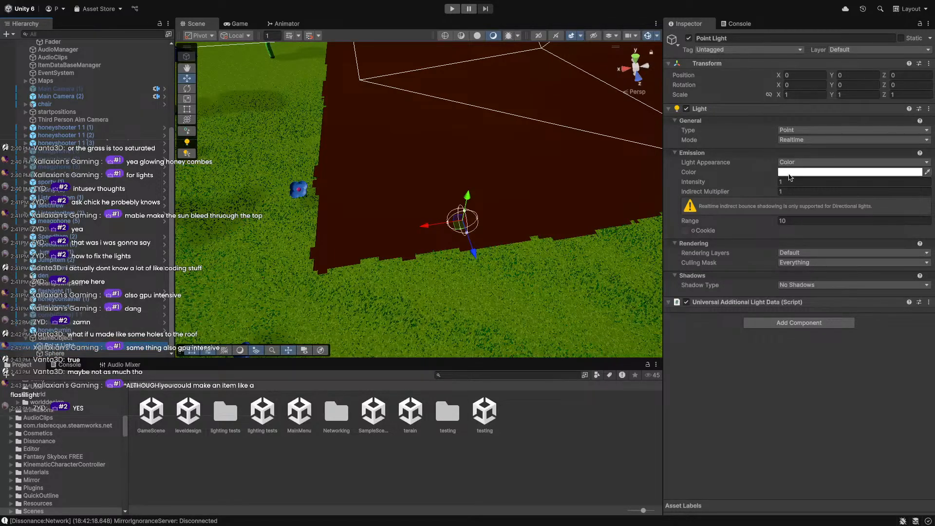
pyautogui.click(792, 181)
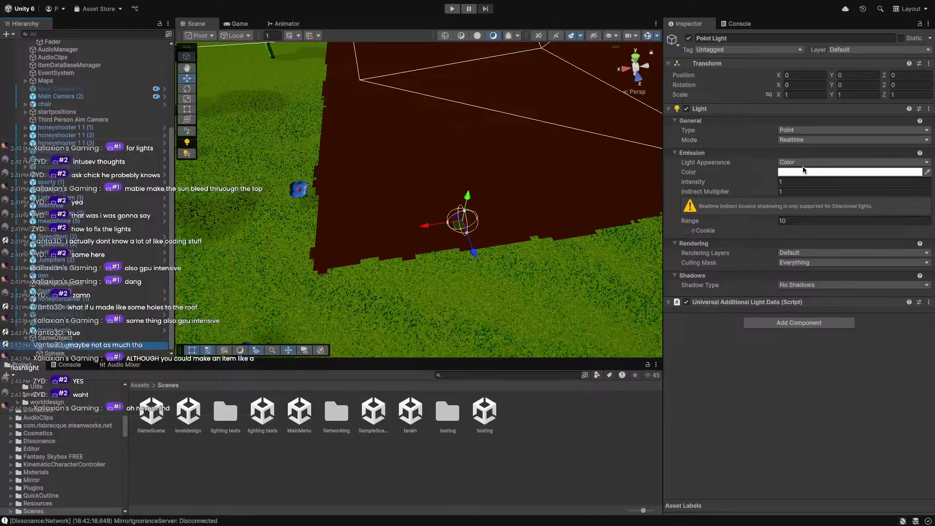
pyautogui.click(140, 385)
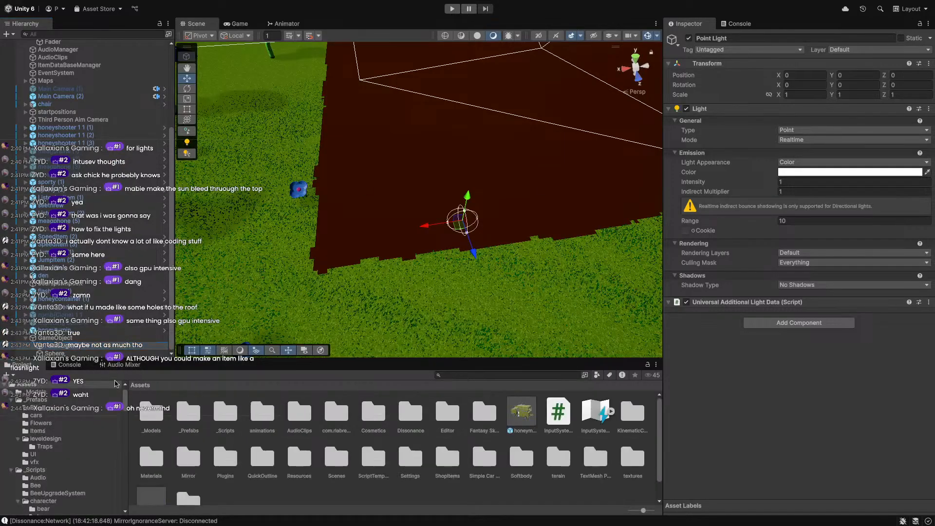
pyautogui.moveTo(62, 348); pyautogui.dragTo(281, 487)
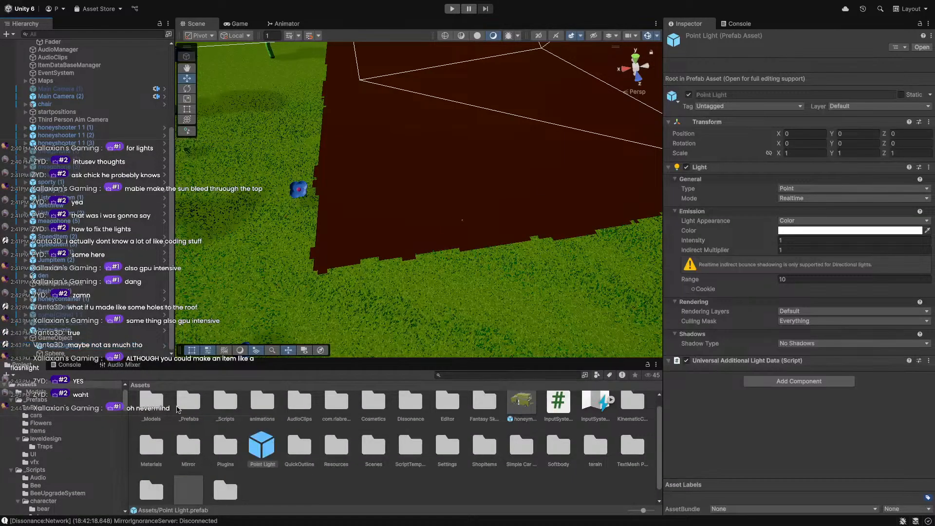
# Open the _Prefabs folder and its leveldesign subfolder.
pyautogui.click(183, 402)
pyautogui.doubleClick(184, 404)
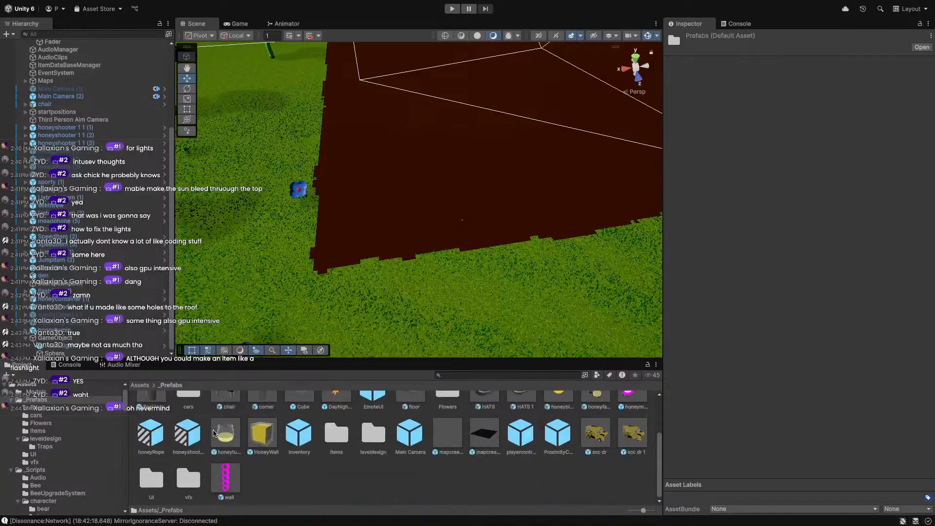
pyautogui.scroll(-3, 404, 463)
pyautogui.doubleClick(366, 441)
# Open the comb(Clone) 1 1 prefab and drop the Point Light prefab into its hierarchy.
pyautogui.doubleClick(376, 418)
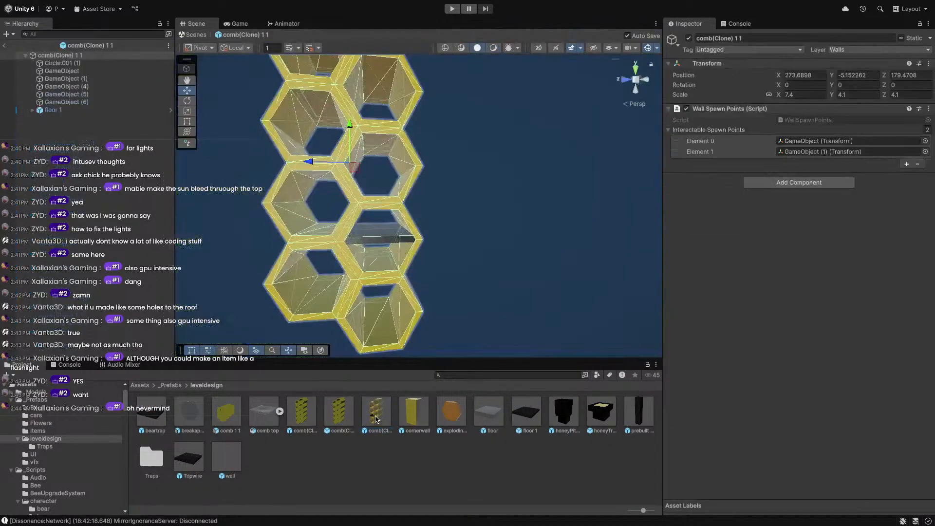
pyautogui.click(140, 385)
pyautogui.moveTo(261, 457); pyautogui.dragTo(62, 108)
pyautogui.press('f')
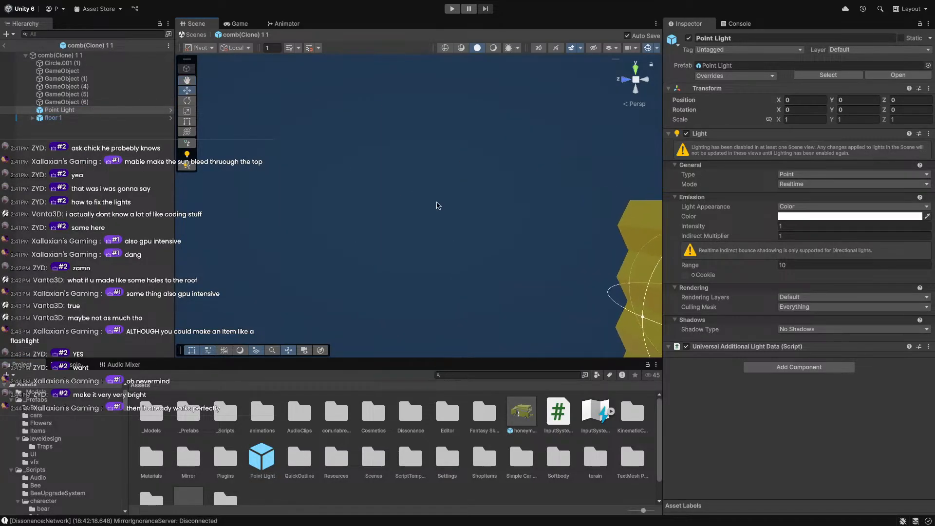
# Offset the Point Light to X -0.845, leave prefab mode, and start the game.
pyautogui.moveTo(410, 233); pyautogui.dragTo(444, 247)
pyautogui.moveTo(444, 247); pyautogui.dragTo(519, 325, button='right')
pyautogui.press('w')
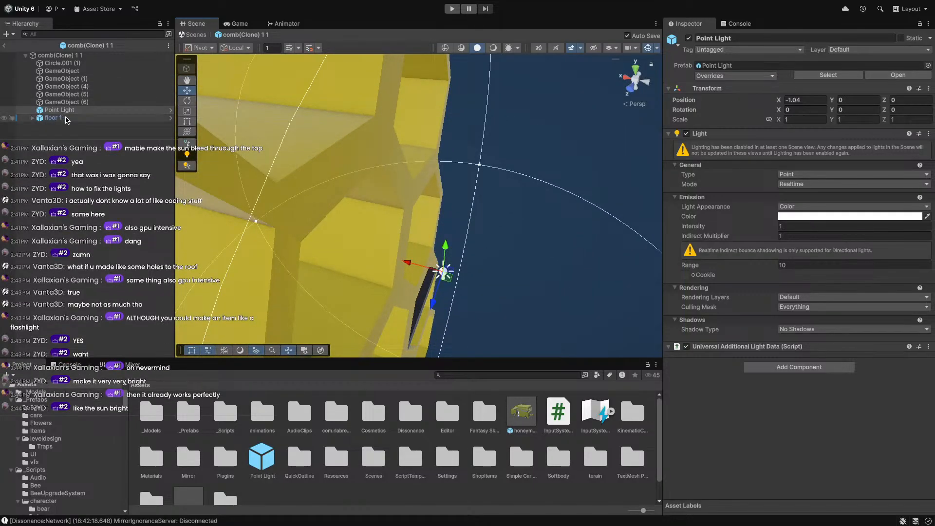
pyautogui.hotkey('ctrl', 'z')
pyautogui.click(56, 117)
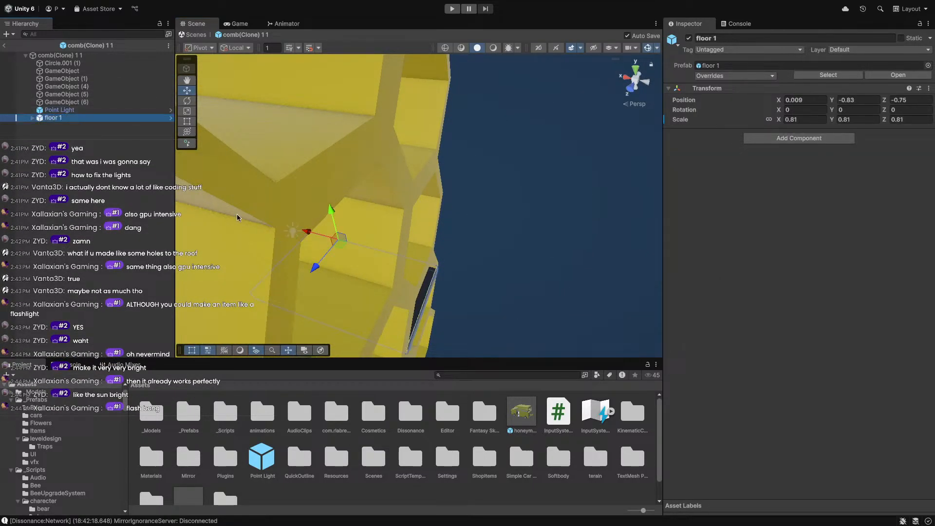
pyautogui.click(60, 110)
pyautogui.moveTo(266, 225); pyautogui.dragTo(379, 261)
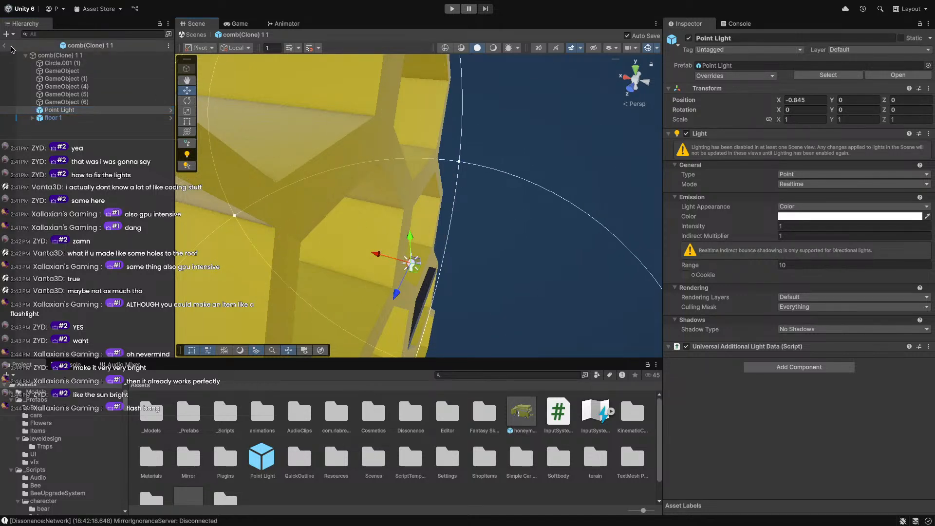
pyautogui.click(4, 46)
pyautogui.click(453, 9)
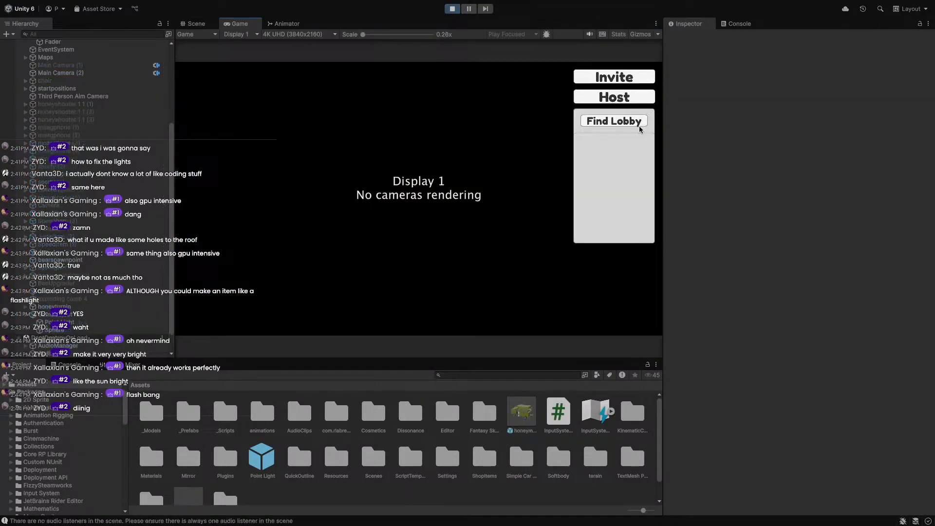
# Host a session, pick up the flashlight, sprint along the honeycomb wall and throw the item.
pyautogui.click(625, 101)
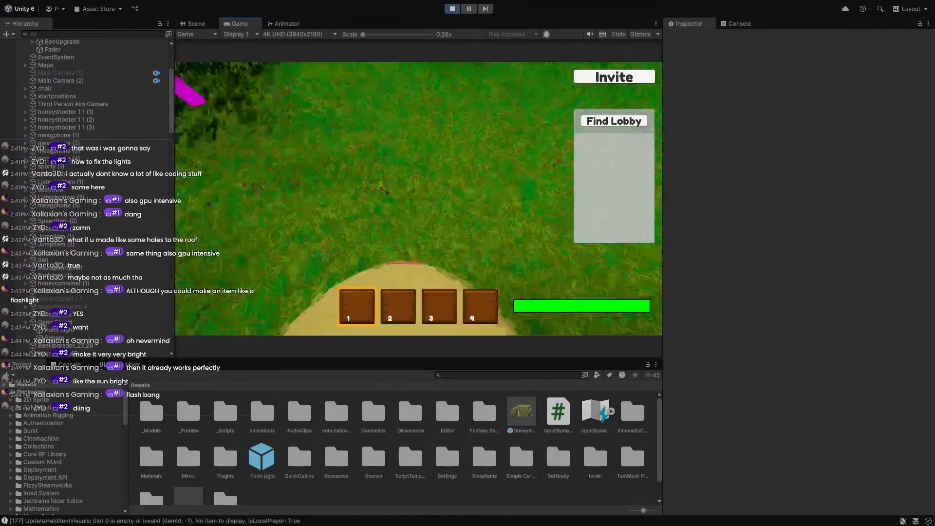
pyautogui.press('e')
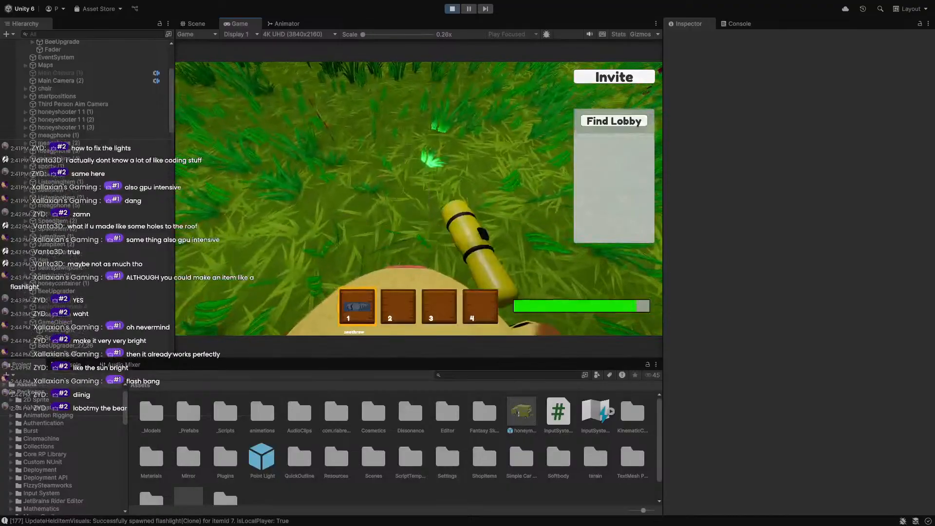
pyautogui.press('w')
pyautogui.press('shift')
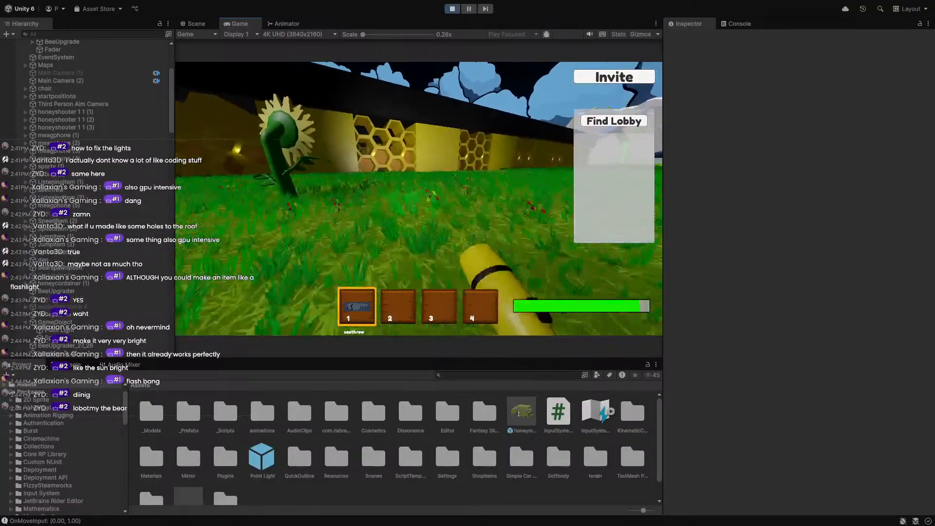
pyautogui.press('d')
pyautogui.press('w')
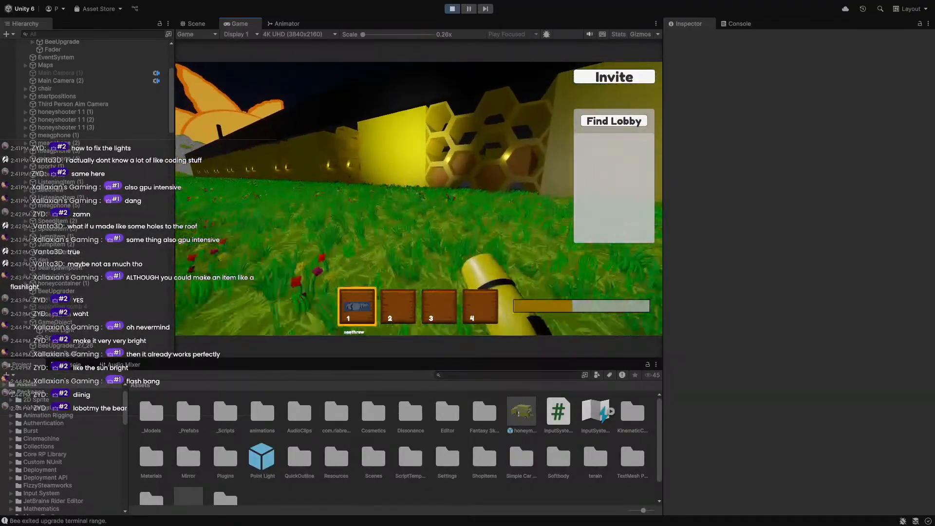
pyautogui.press('w')
pyautogui.press('g')
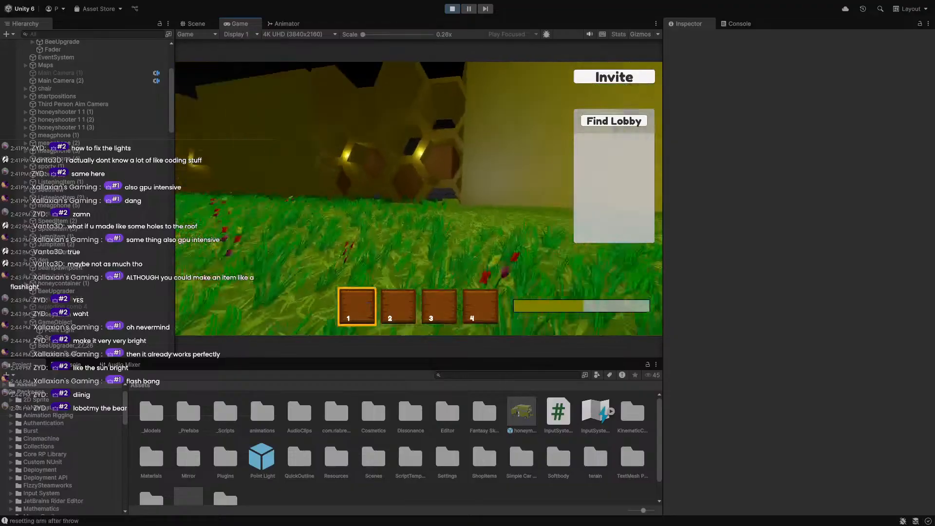
# Walk through the dark honeycomb tunnels, then pause and show the Stats overlay.
pyautogui.press('w')
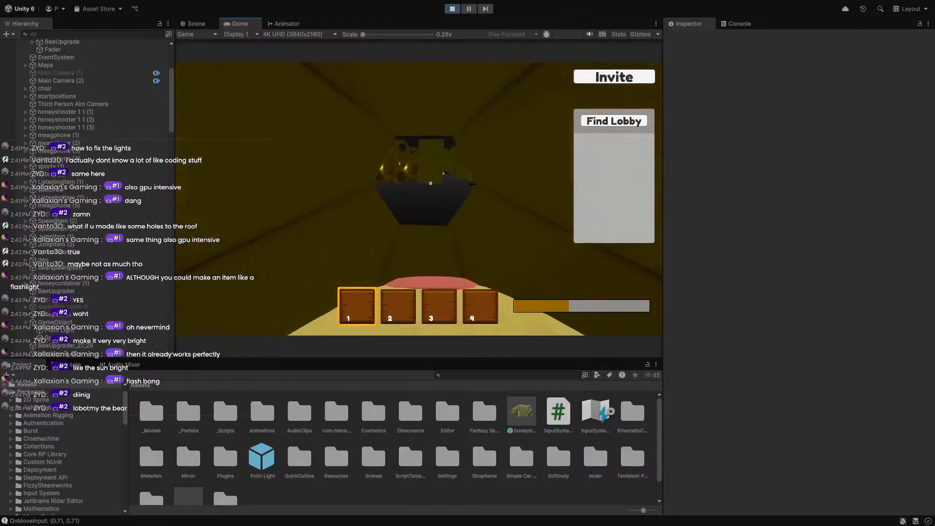
pyautogui.press('w')
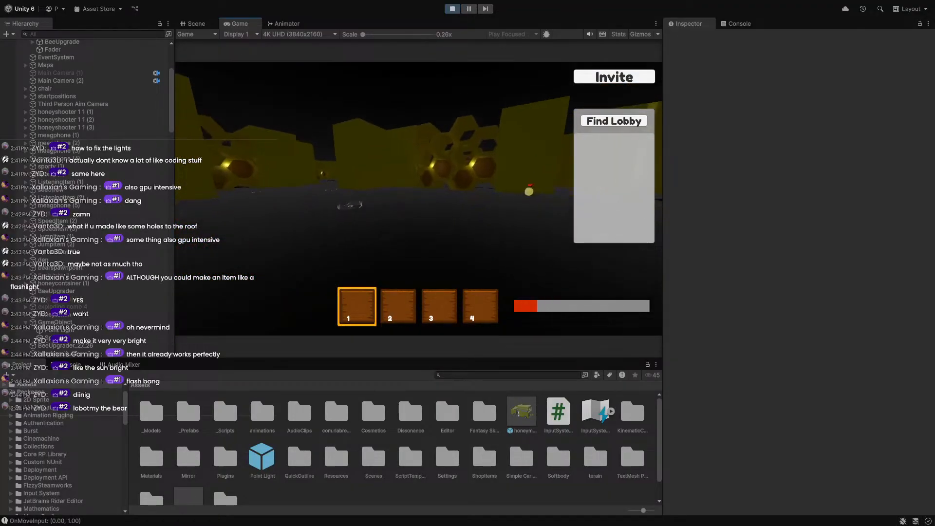
pyautogui.press('d')
pyautogui.press('w')
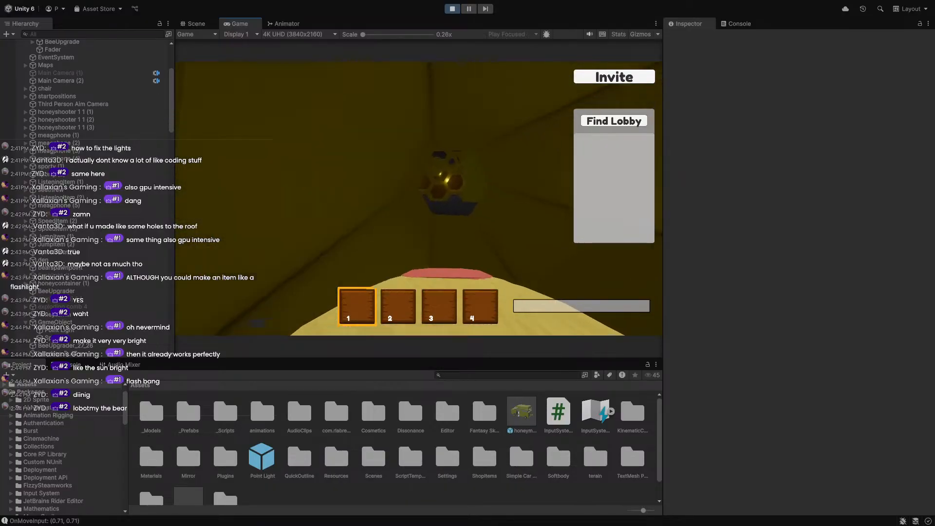
pyautogui.press('w')
pyautogui.press('w')
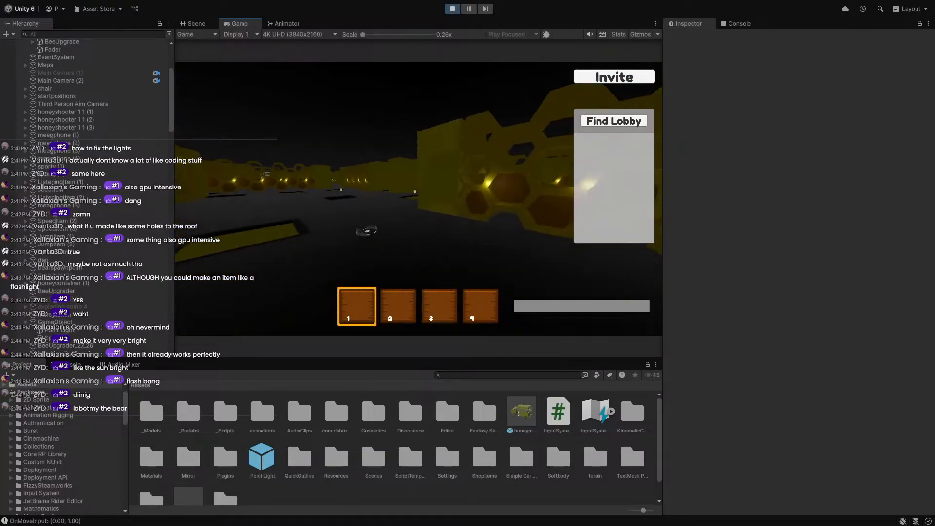
pyautogui.press('w')
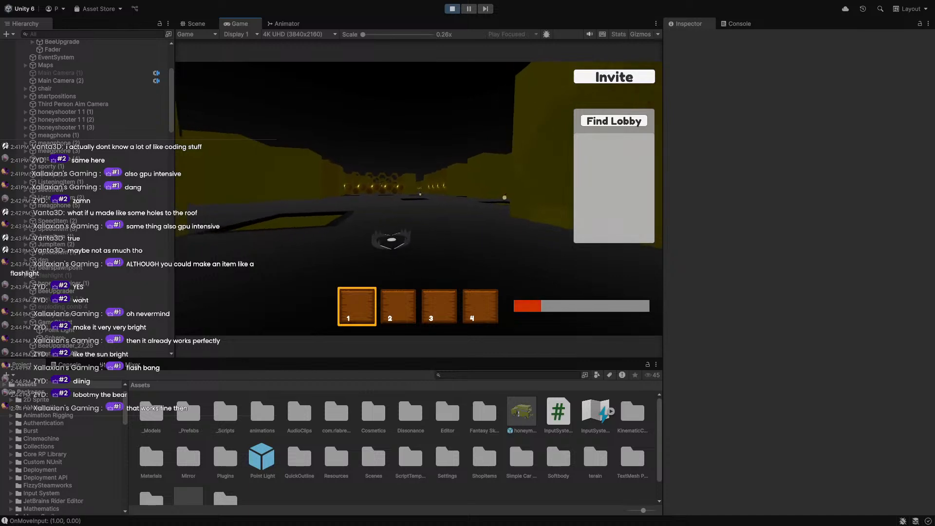
pyautogui.press('Escape')
pyautogui.click(617, 34)
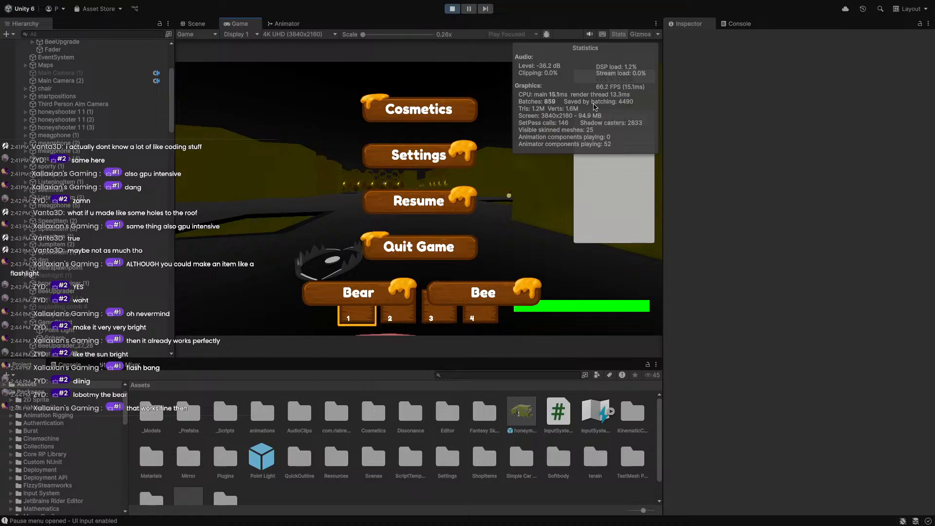
# Resume and walk the bear through the yellow corridor and dark tunnel into the field.
pyautogui.press('Escape')
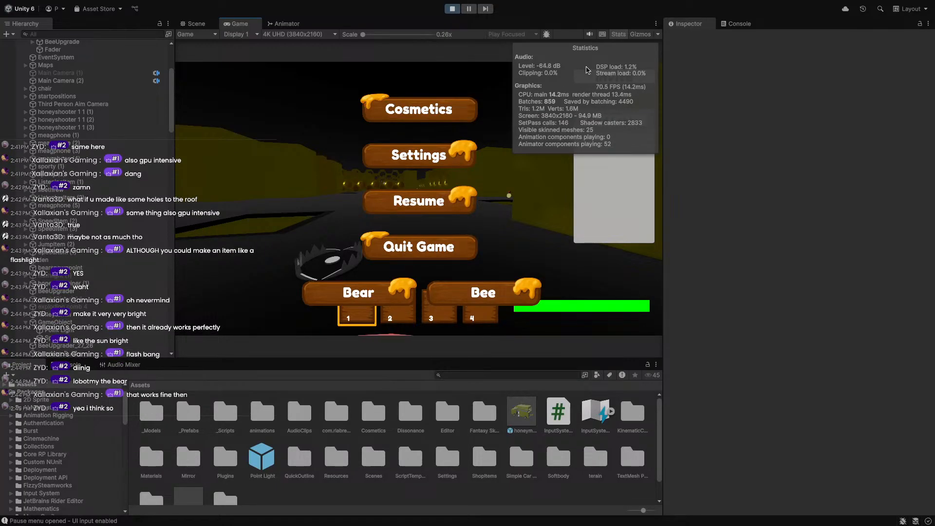
pyautogui.press('w')
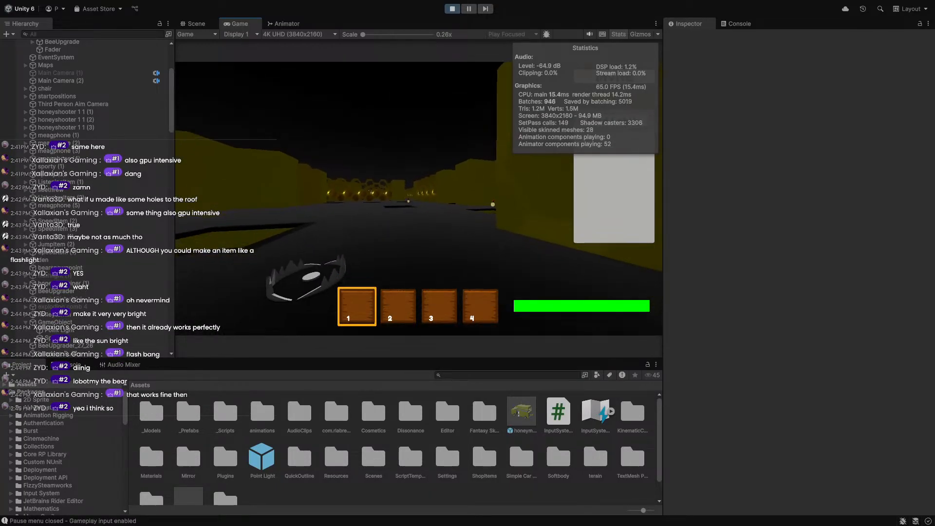
pyautogui.press('w')
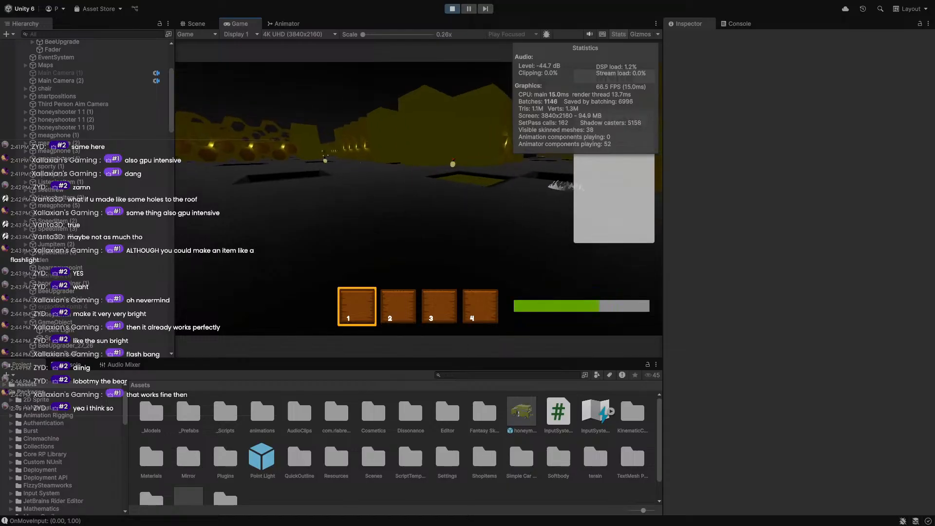
pyautogui.press('w')
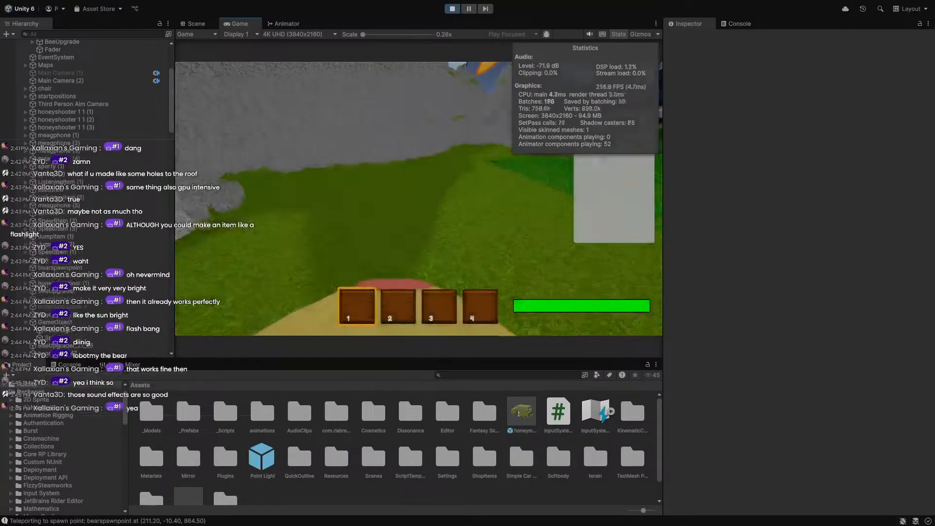
pyautogui.press('w')
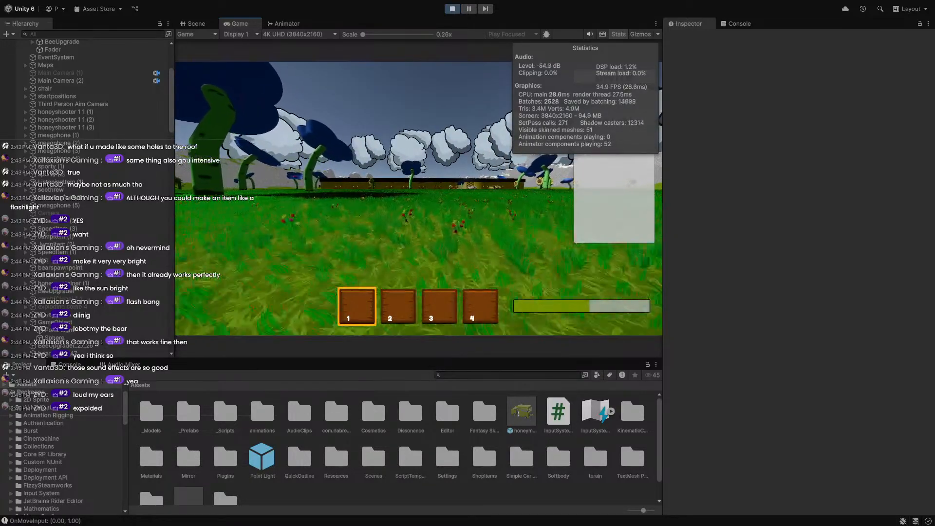
pyautogui.press('w')
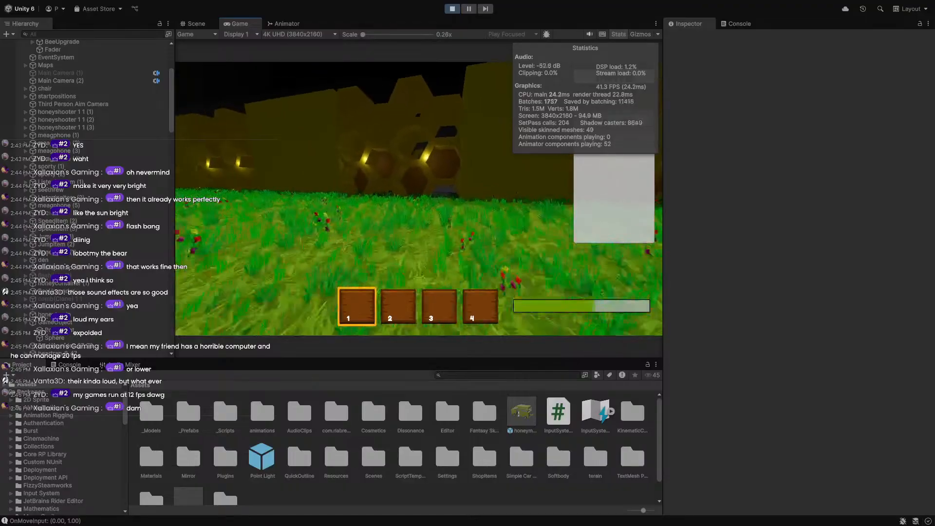
pyautogui.press('space')
pyautogui.press('w')
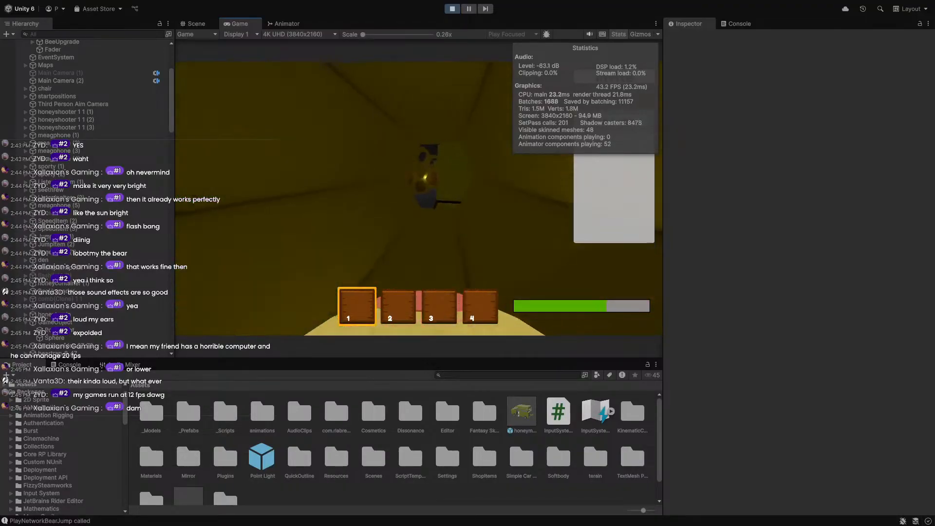
pyautogui.press('w')
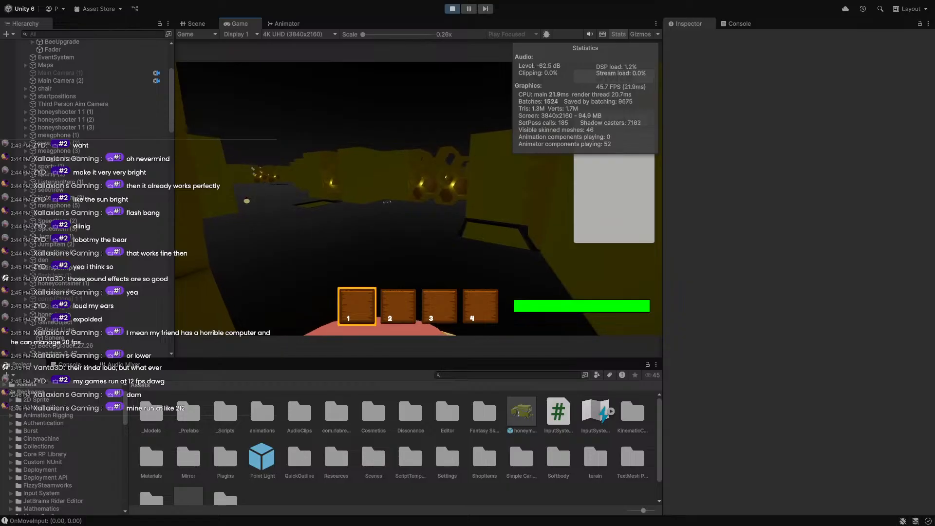
pyautogui.press('w')
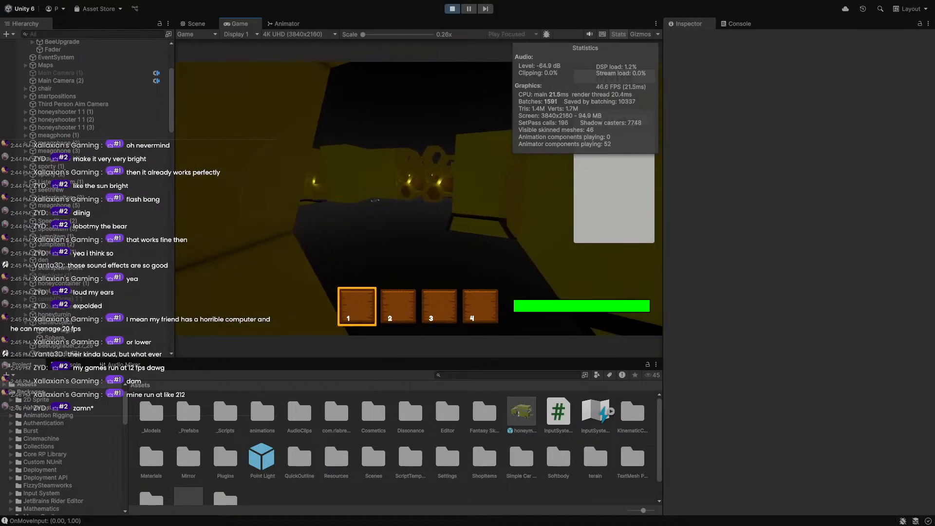
pyautogui.press('w')
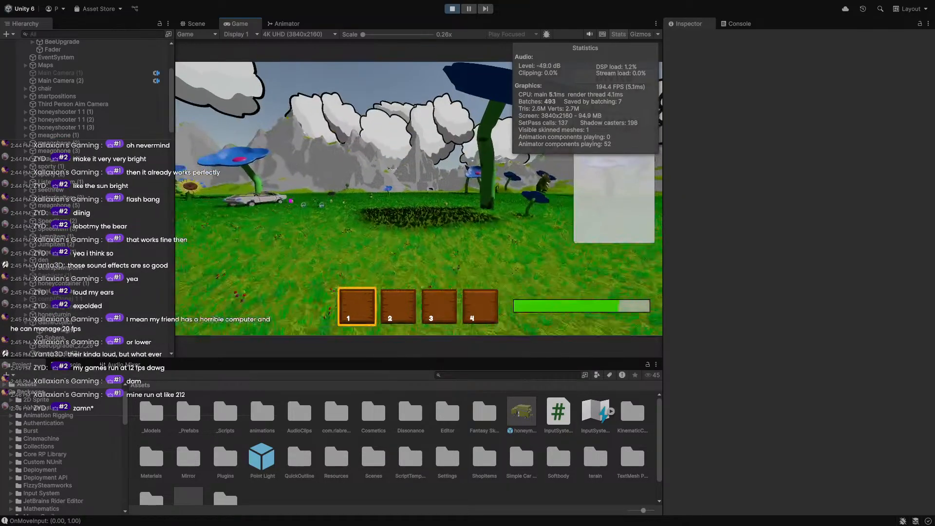
pyautogui.press('w')
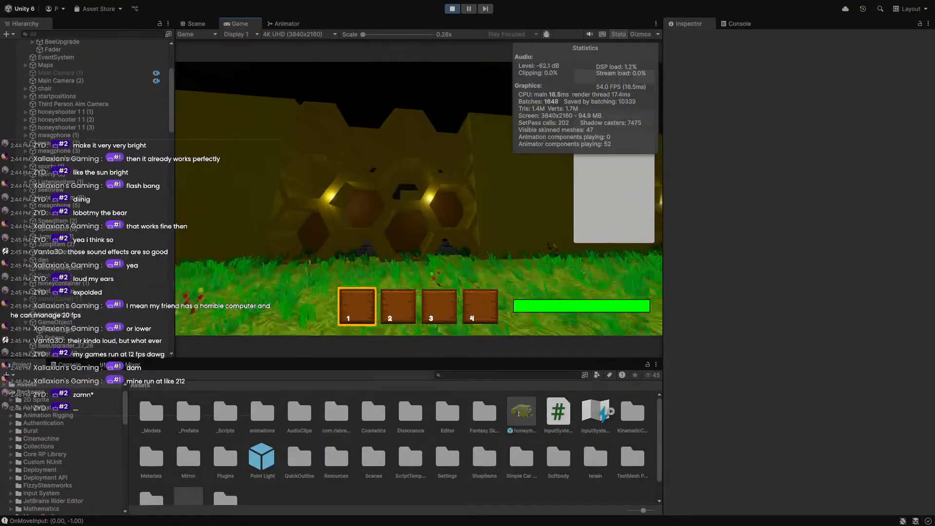
pyautogui.press('w')
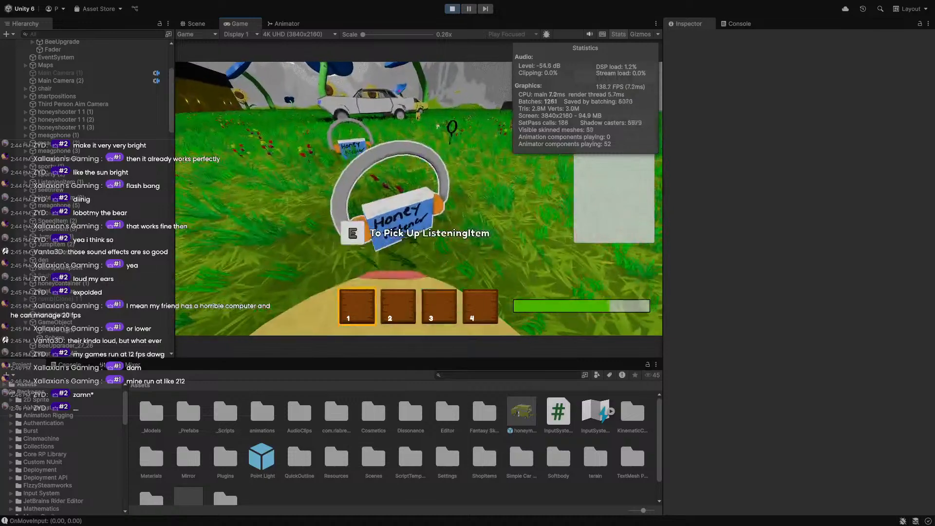
# Pick up and throw the headphones, then sprint to the white car and jump across the field.
pyautogui.press('e')
pyautogui.press('q')
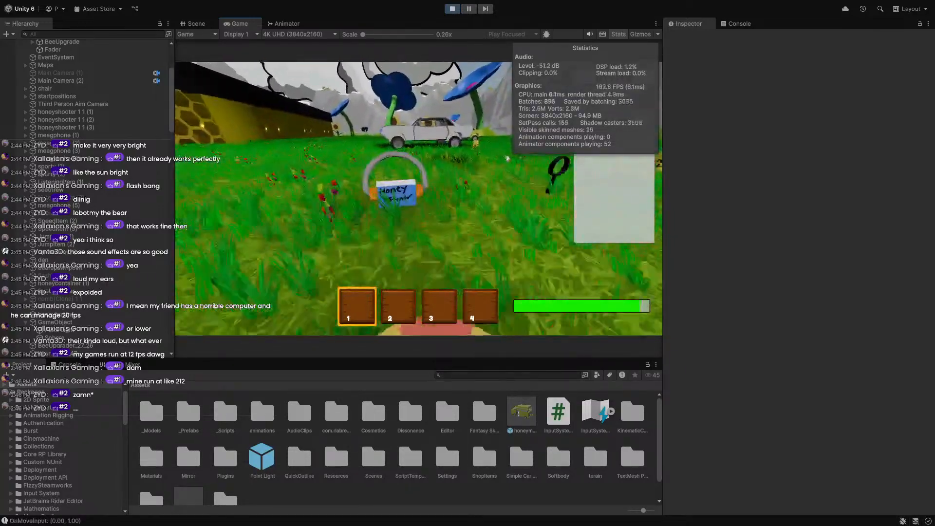
pyautogui.press('e')
pyautogui.press('q')
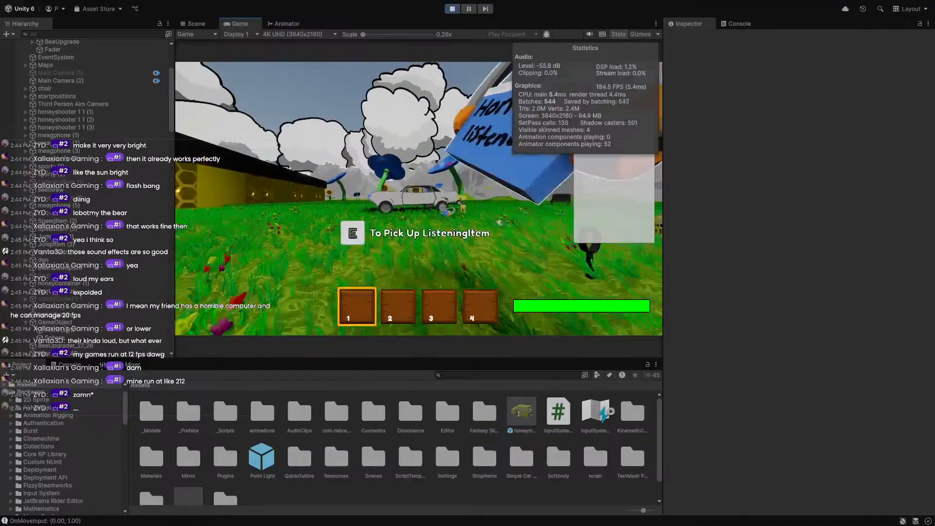
pyautogui.hotkey('shift', 'w')
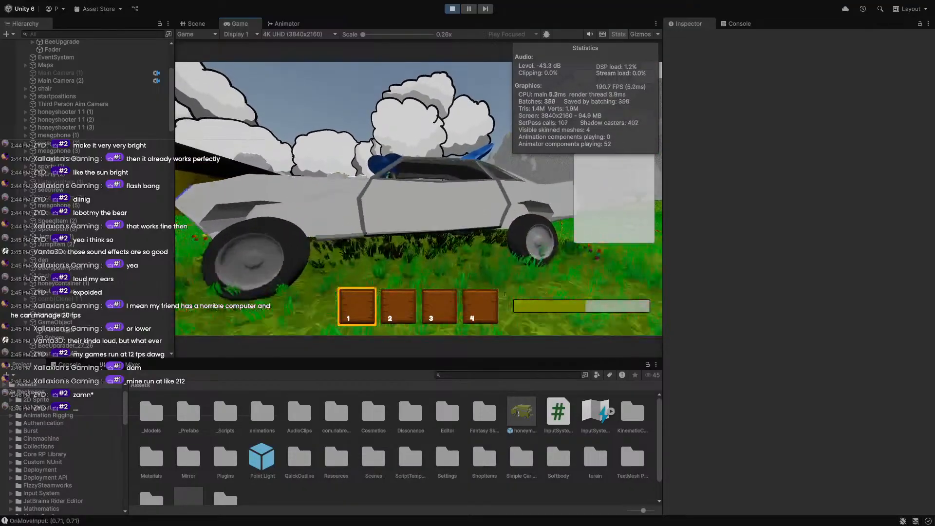
pyautogui.press('d')
pyautogui.hotkey('shift', 'w')
pyautogui.press('space')
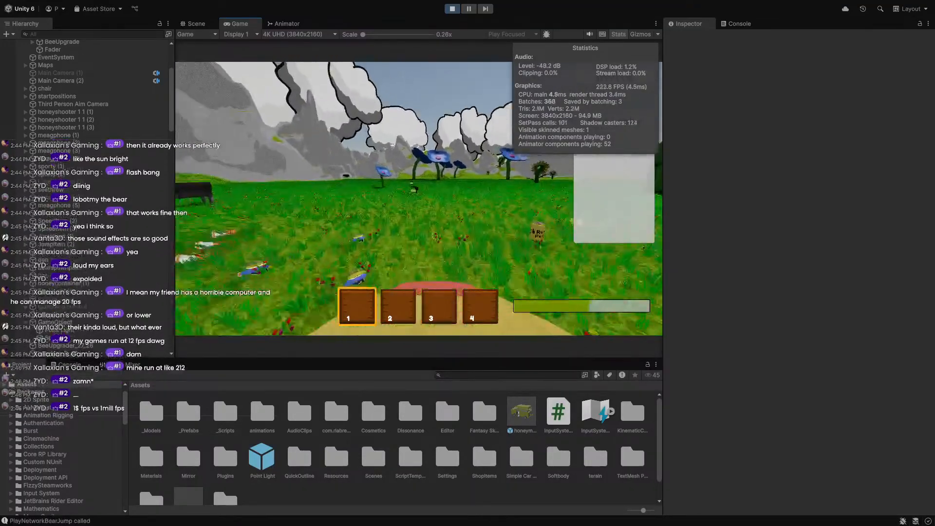
pyautogui.hotkey('shift', 'w')
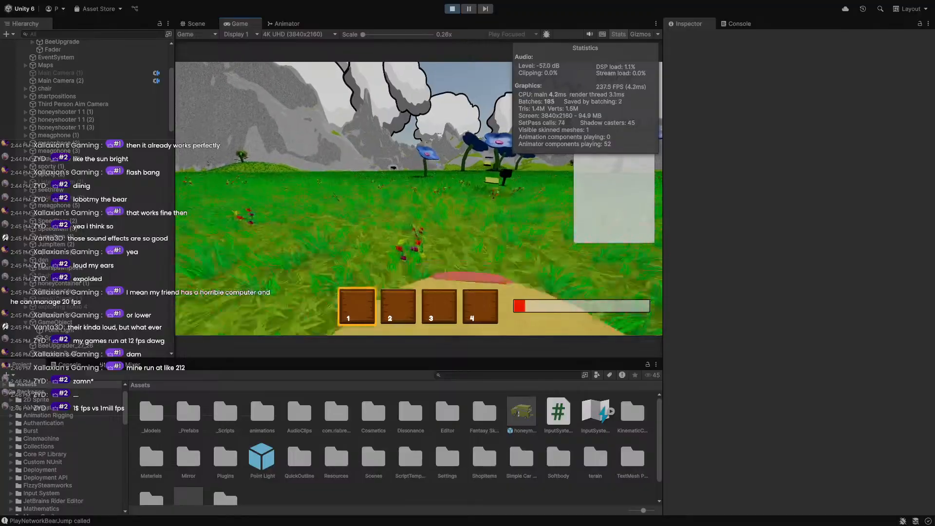
# Visit the Honey Fabricator shop, drop the honeyshooter, then pause and choose the Bee.
pyautogui.press('w')
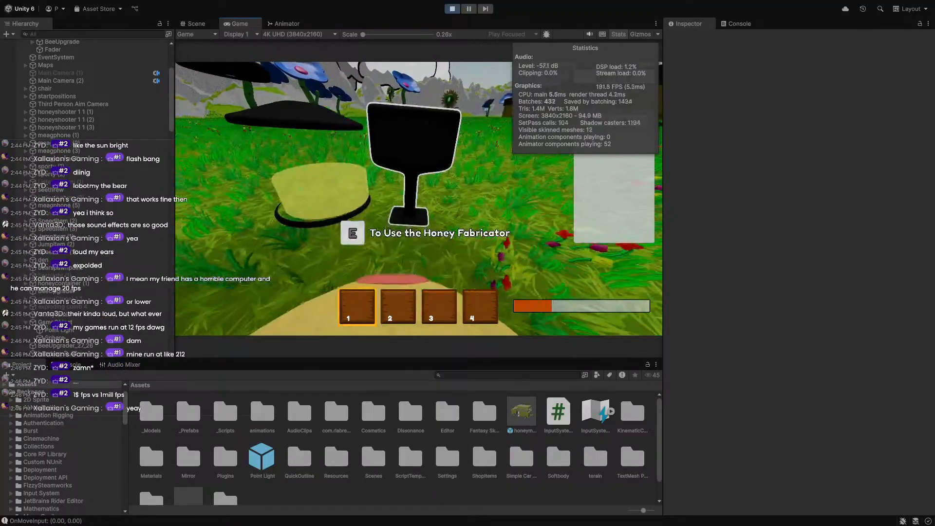
pyautogui.press('e')
pyautogui.press('e')
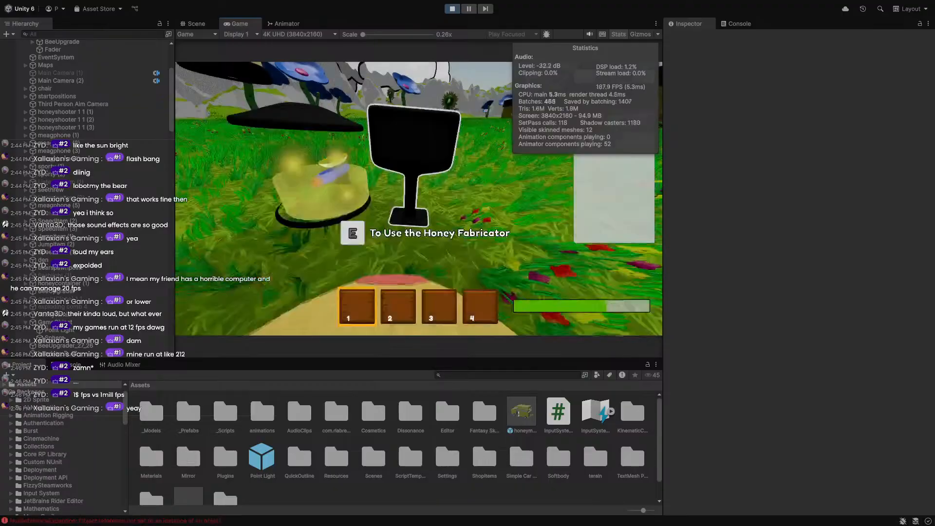
pyautogui.press('a')
pyautogui.press('e')
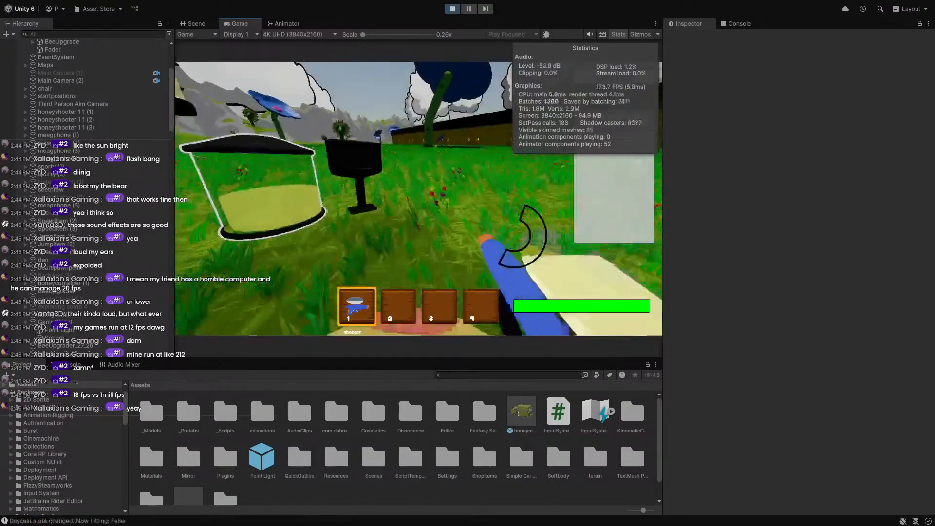
pyautogui.press('q')
pyautogui.press('w')
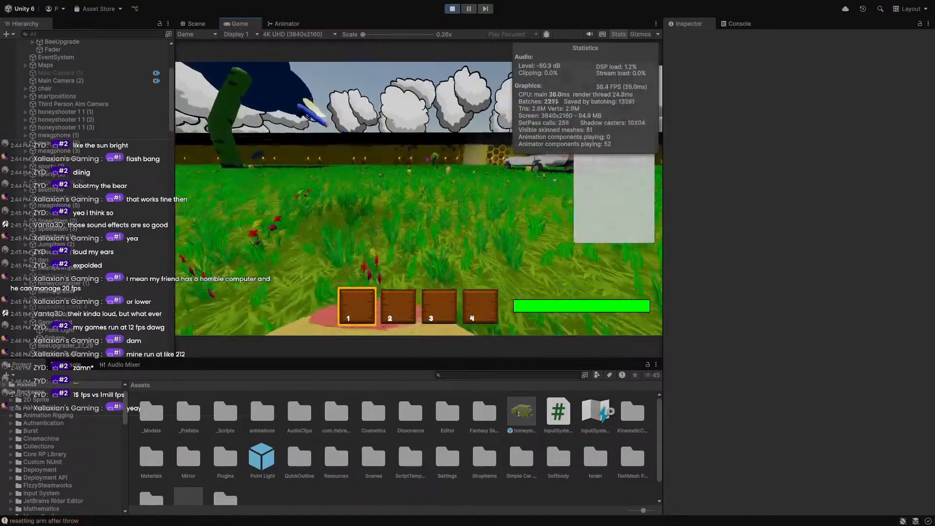
pyautogui.press('Escape')
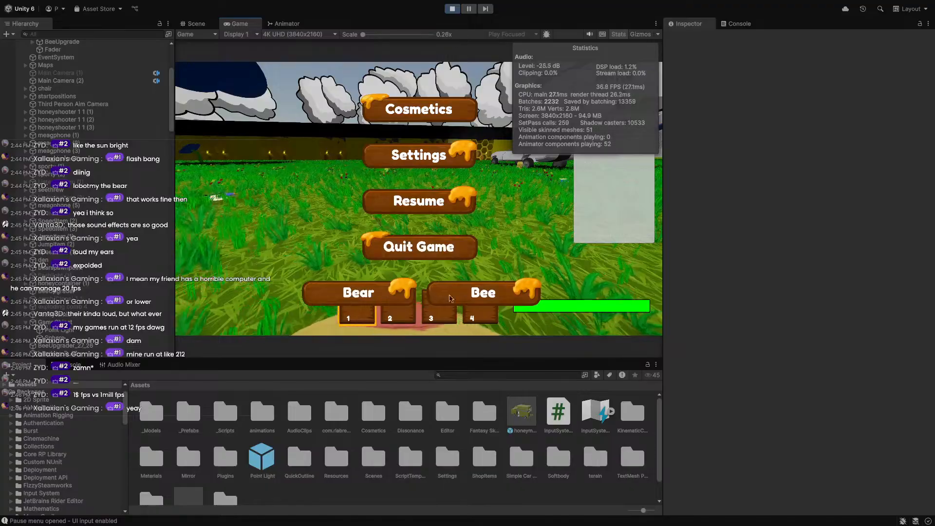
pyautogui.click(509, 297)
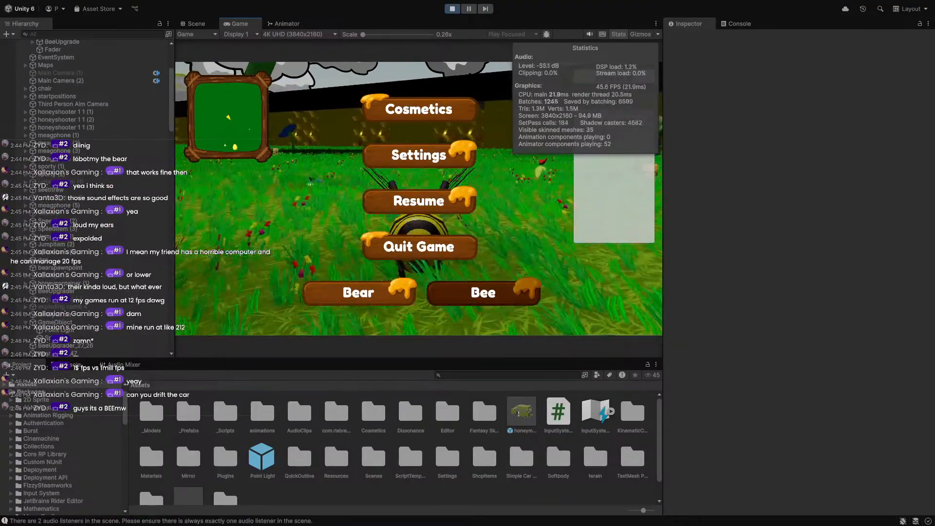
# Resume play and fly the bee over to the upgrade terminal.
pyautogui.click(414, 203)
pyautogui.press('w')
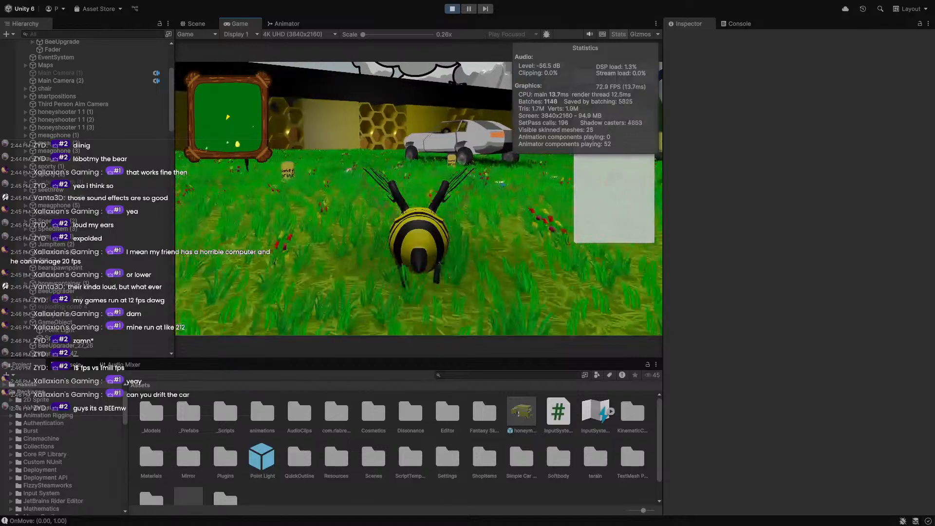
pyautogui.press('space')
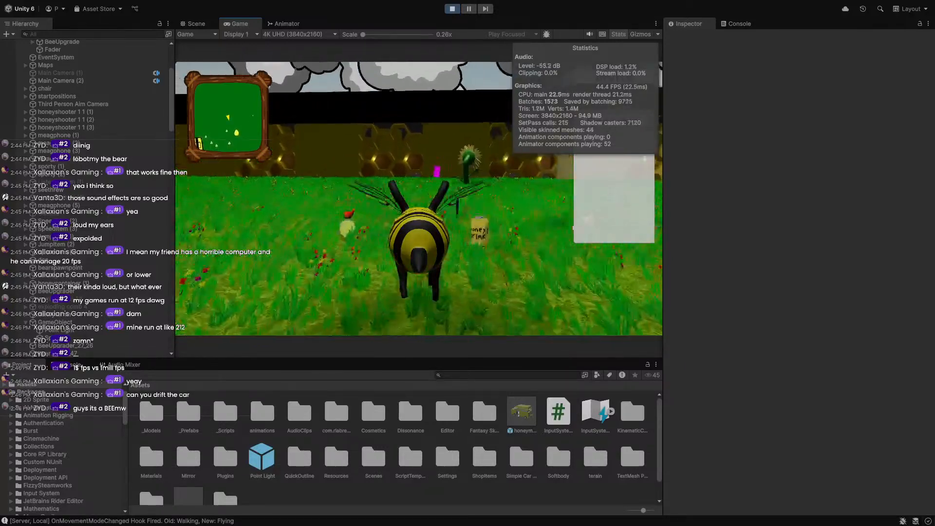
pyautogui.press('w')
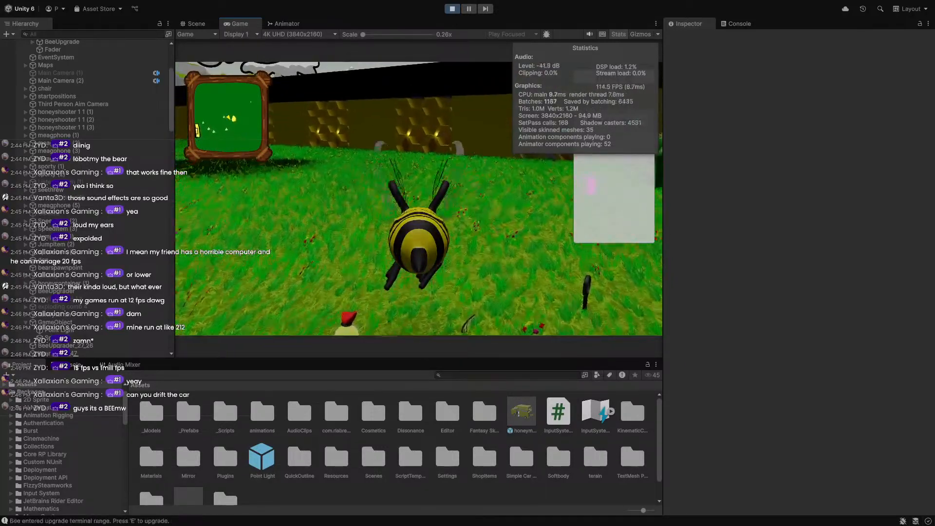
pyautogui.press('d')
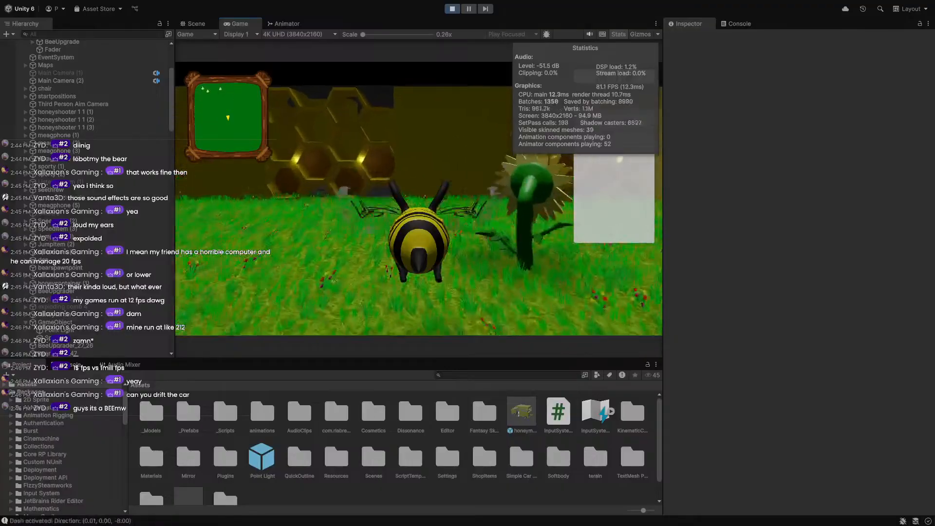
pyautogui.press('space')
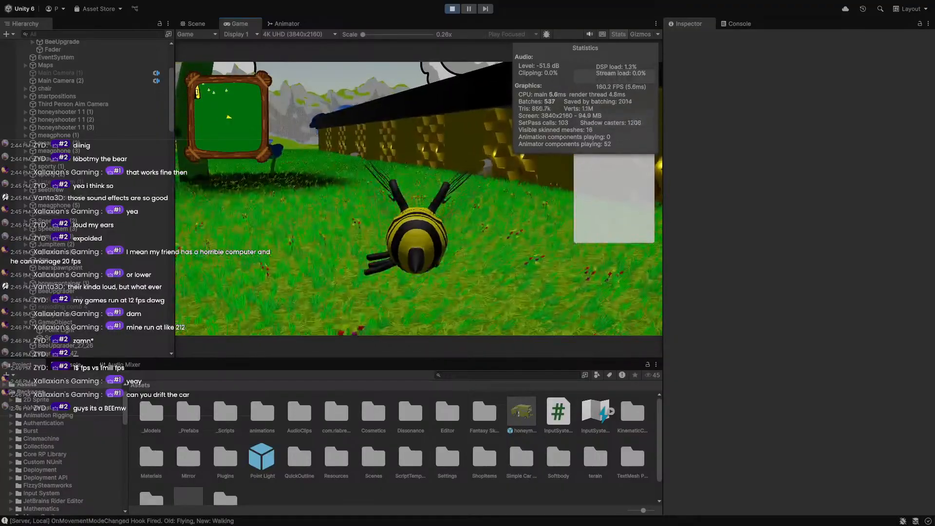
# Browse the Traps upgrades in the terminal shop, then close it and pause the game.
pyautogui.press('e')
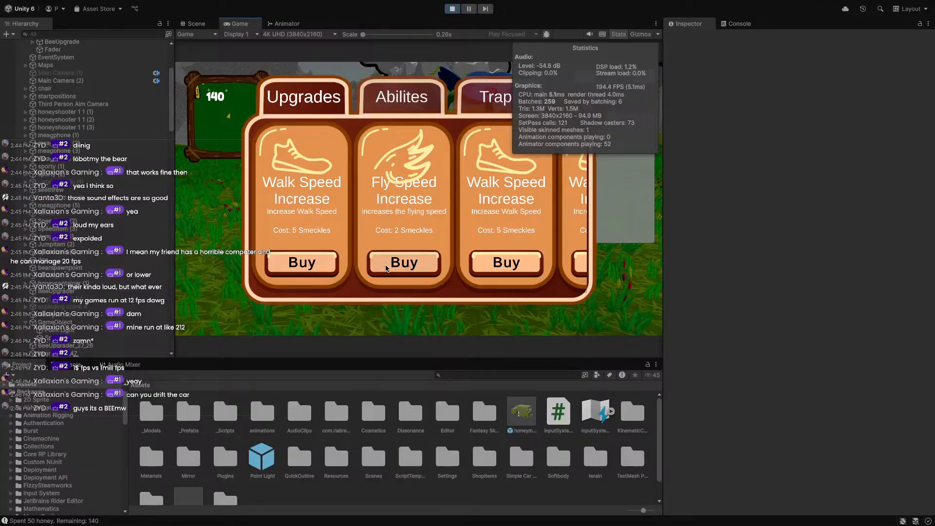
pyautogui.click(483, 95)
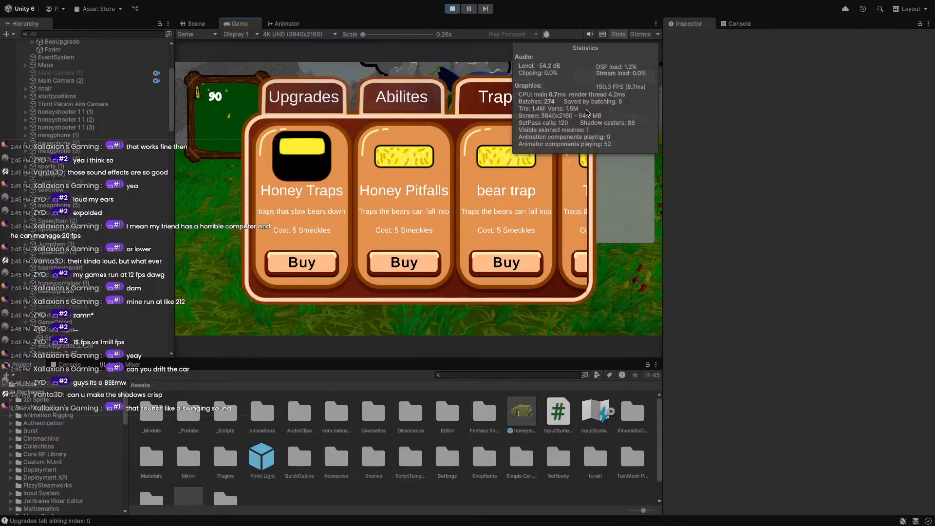
pyautogui.press('Escape')
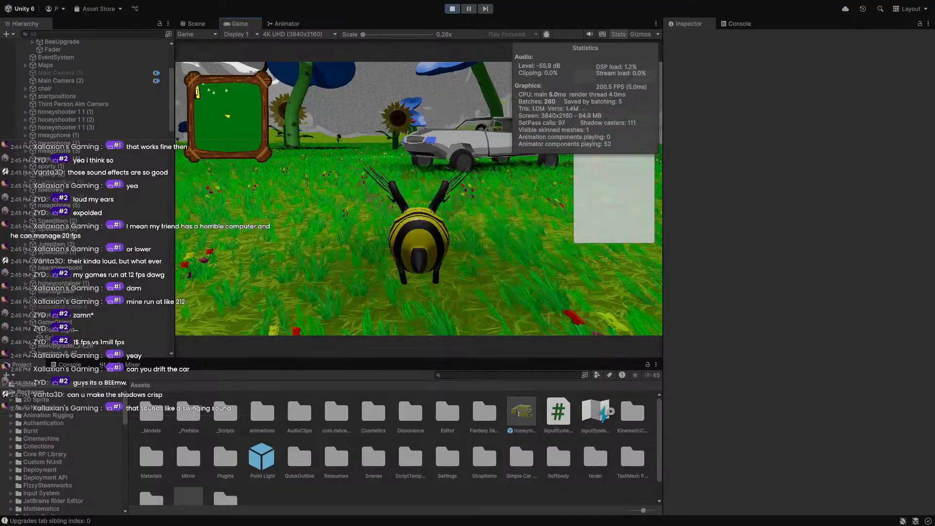
pyautogui.press('Escape')
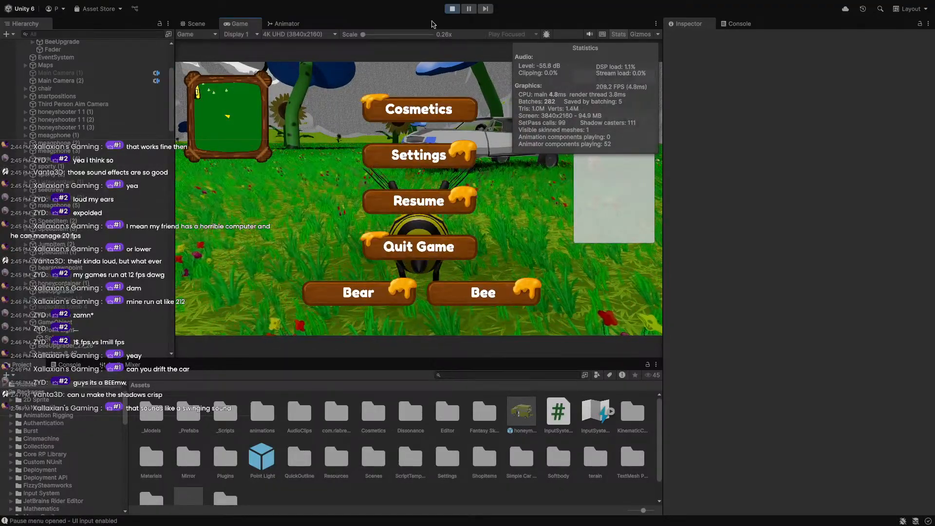
pyautogui.scroll(5, 27, 204)
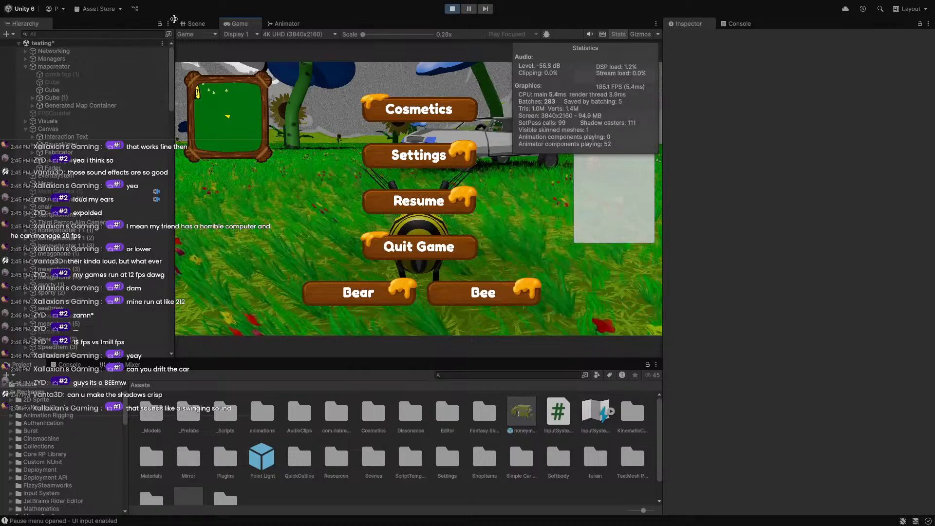
# In the Scene view, set the DayNightCycle Directional Light's shadow normal bias to 1.
pyautogui.click(193, 24)
pyautogui.press('w')
pyautogui.moveTo(398, 141); pyautogui.dragTo(179, 81, button='right')
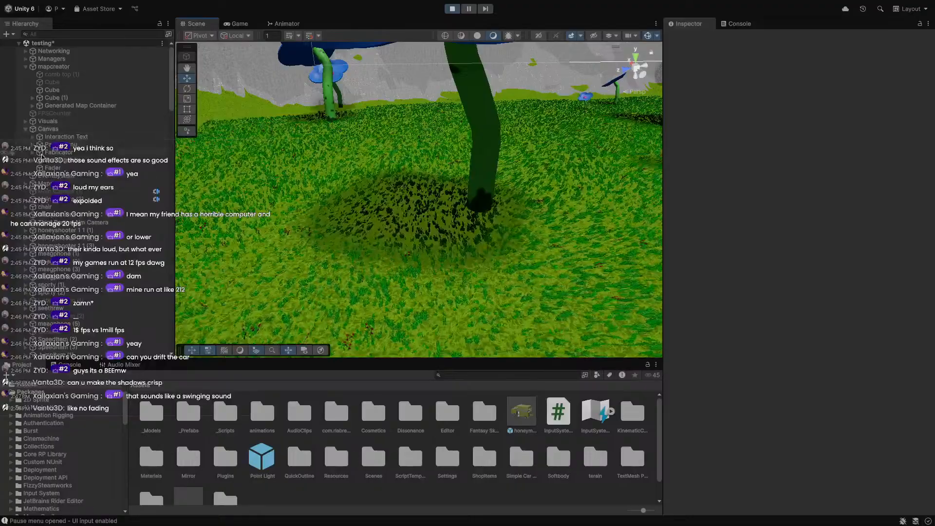
pyautogui.click(26, 121)
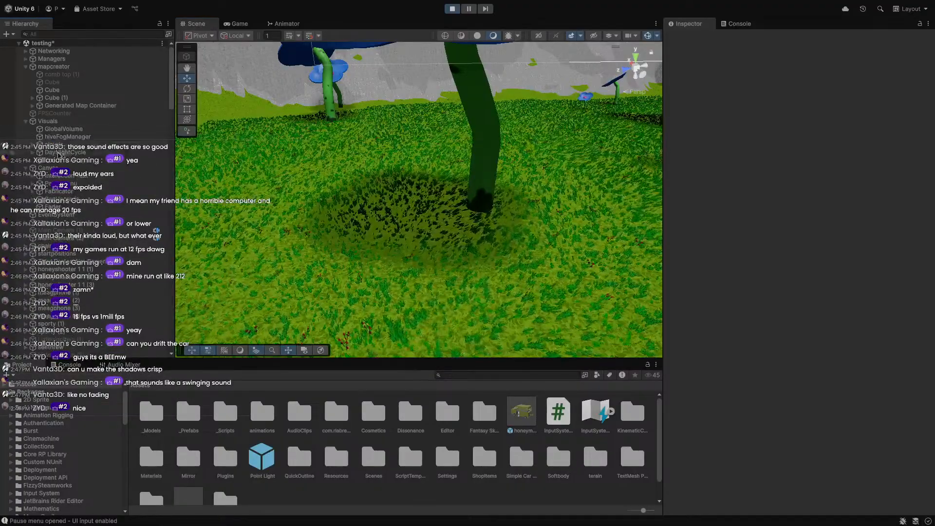
pyautogui.click(33, 154)
pyautogui.click(33, 152)
pyautogui.click(73, 168)
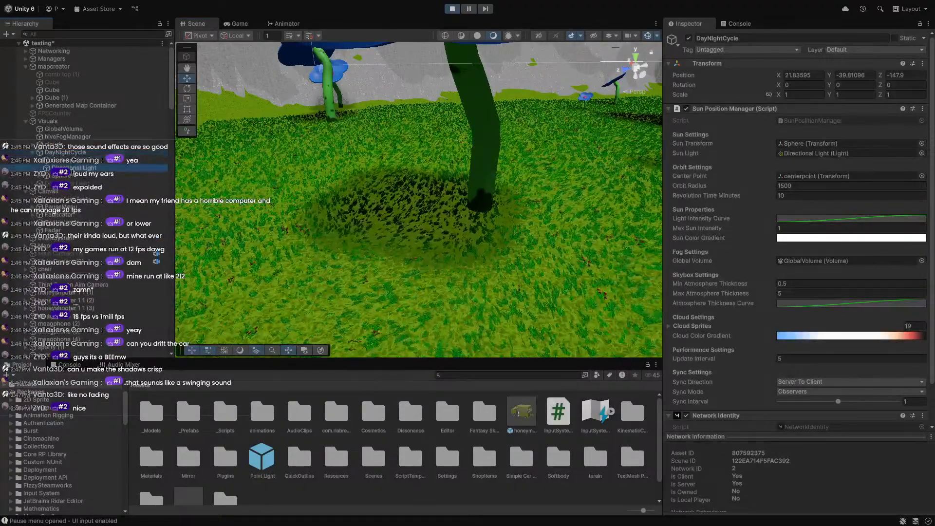
pyautogui.moveTo(790, 305)
pyautogui.mouseDown()
pyautogui.moveTo(773, 304)
pyautogui.moveTo(806, 297)
pyautogui.moveTo(781, 297)
pyautogui.mouseUp()
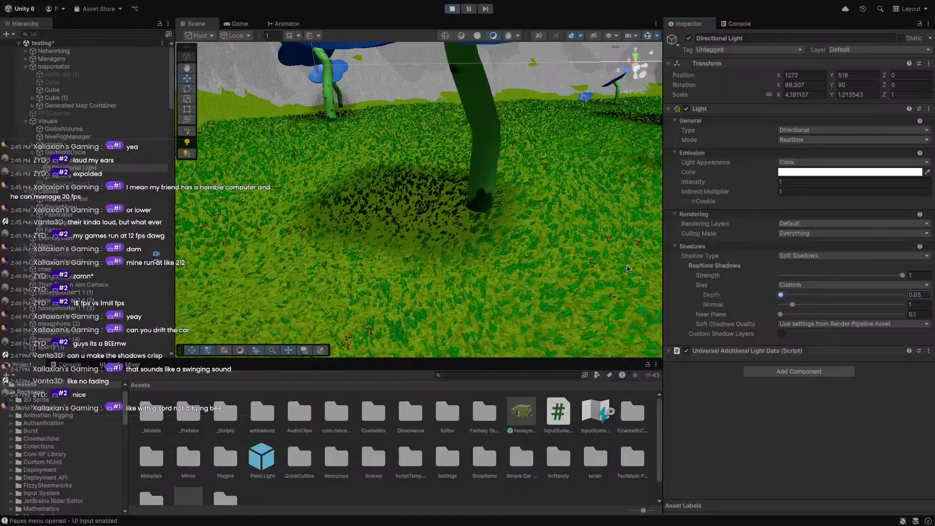
# Open the Assets/Settings folder and select the PC_RPAsset render pipeline asset.
pyautogui.scroll(-1, 249, 468)
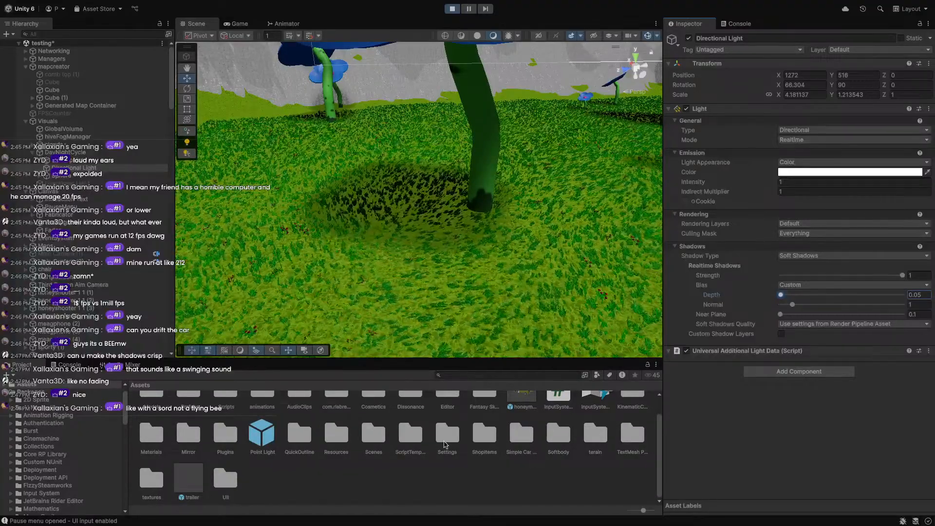
pyautogui.doubleClick(445, 441)
pyautogui.click(409, 413)
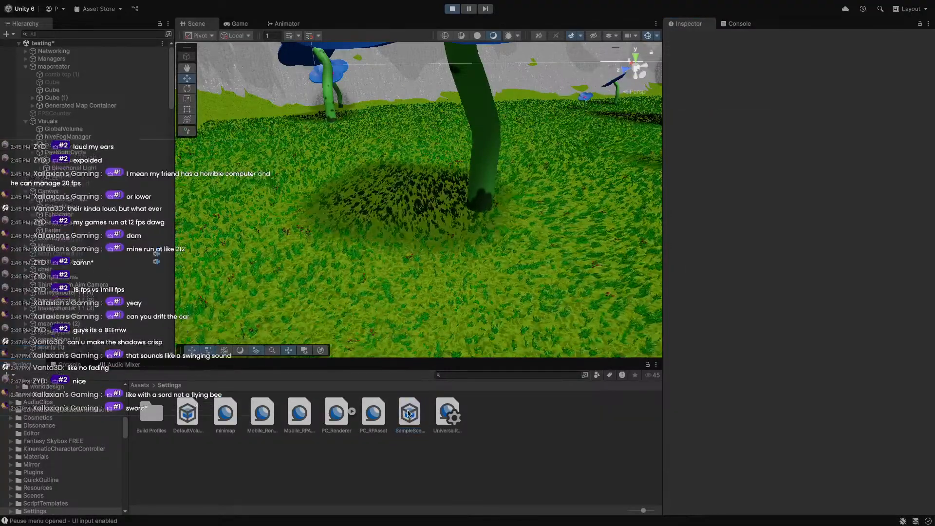
pyautogui.click(371, 421)
# Set PC_RPAsset shadows to 3 cascades with splits near 546 and 2171.
pyautogui.scroll(-2, 720, 441)
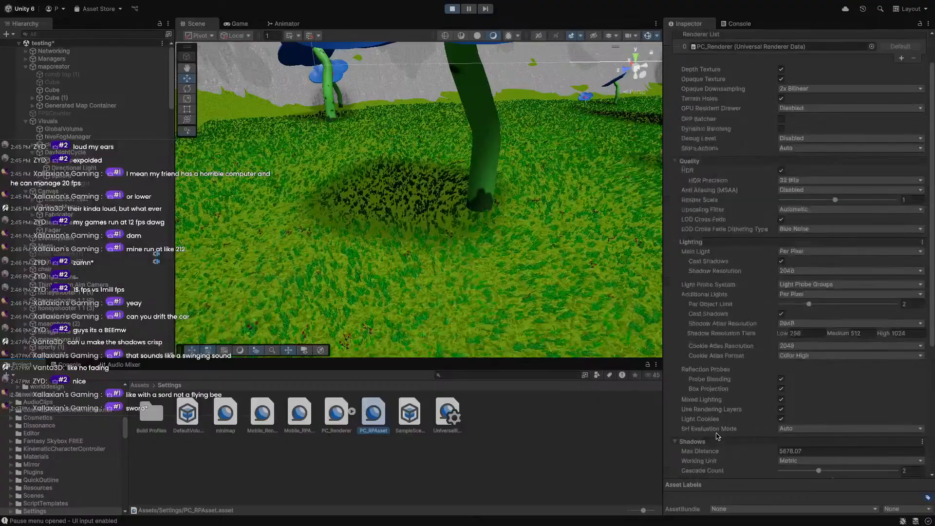
pyautogui.scroll(-4, 711, 336)
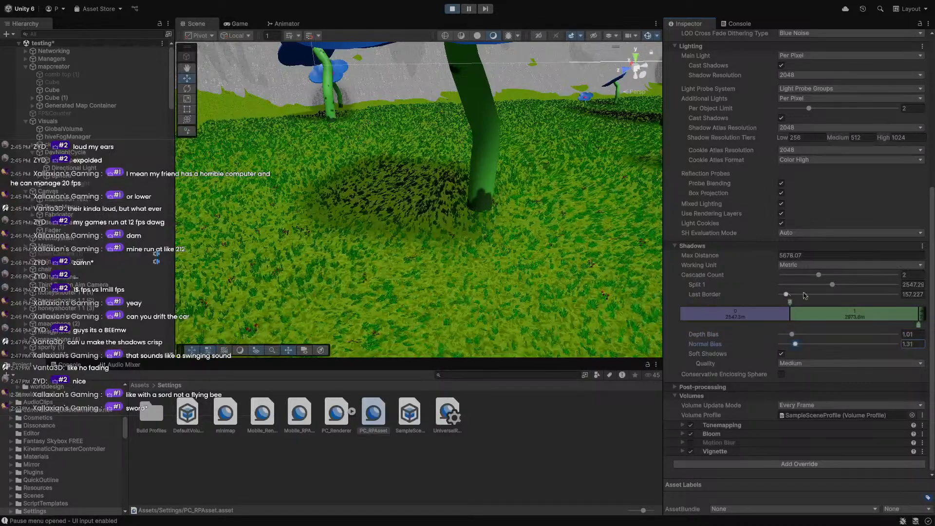
pyautogui.moveTo(834, 285)
pyautogui.mouseDown()
pyautogui.moveTo(899, 285)
pyautogui.moveTo(783, 281)
pyautogui.moveTo(789, 294)
pyautogui.moveTo(811, 294)
pyautogui.moveTo(795, 294)
pyautogui.moveTo(844, 279)
pyautogui.mouseUp()
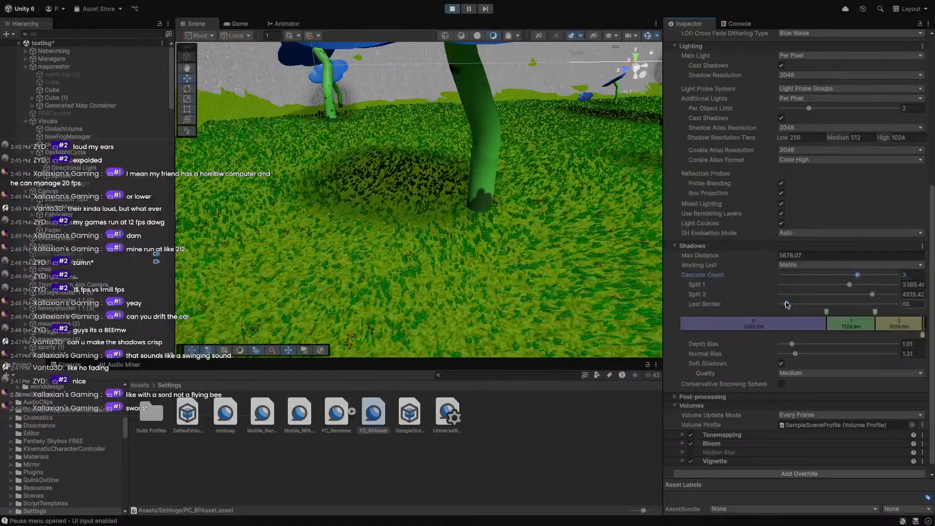
pyautogui.moveTo(850, 285); pyautogui.dragTo(822, 292)
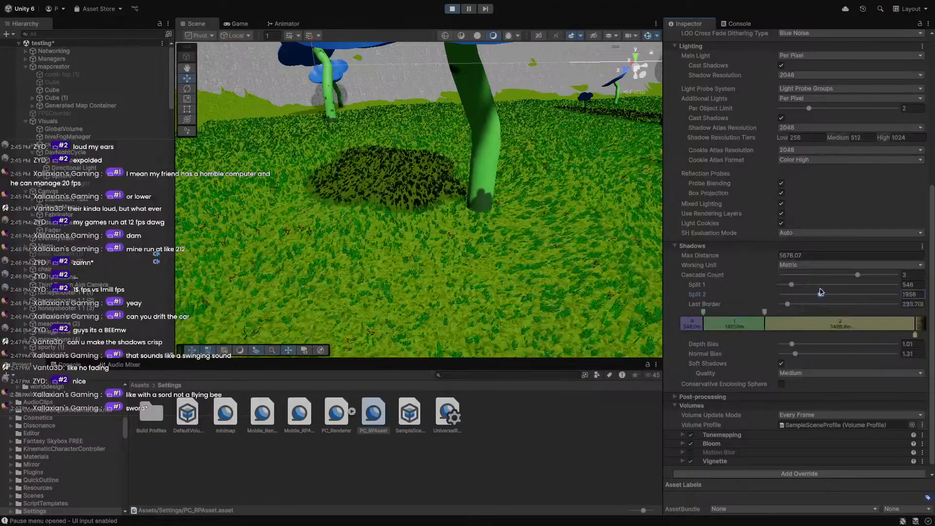
pyautogui.moveTo(611, 274); pyautogui.dragTo(633, 58, button='right')
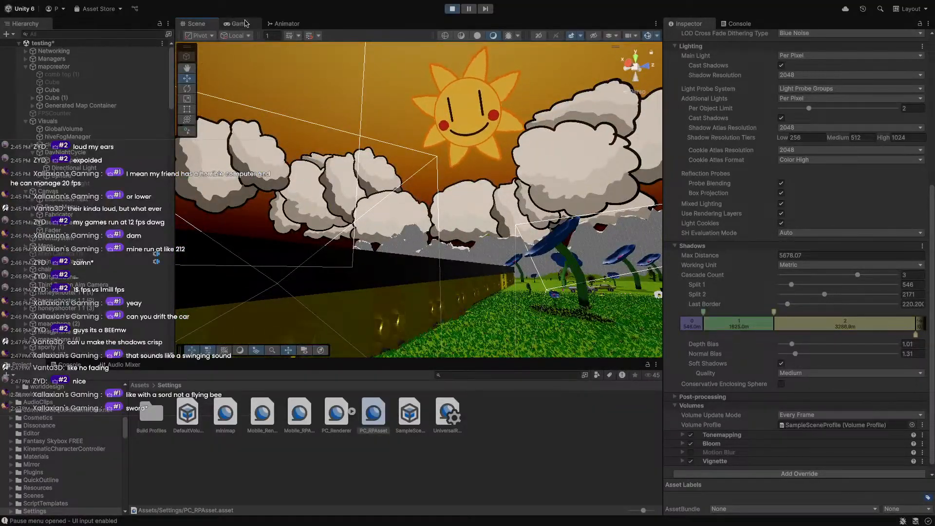
# Back in the game, fly the bee toward the hive wall and land it on the grass.
pyautogui.click(249, 23)
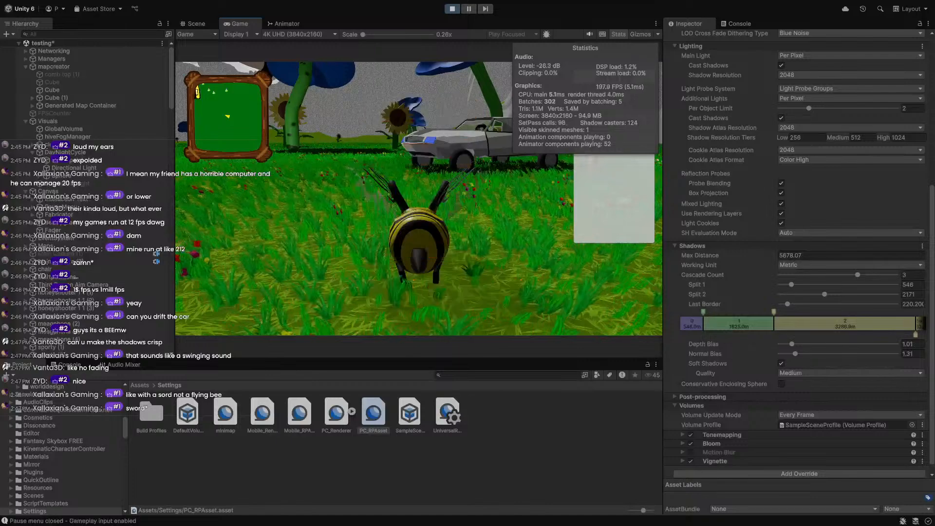
pyautogui.press('space')
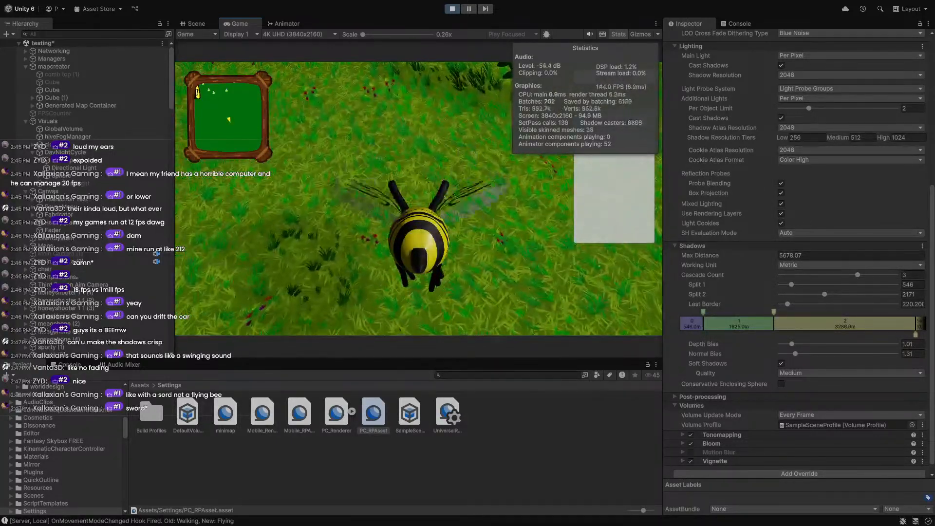
pyautogui.press('d')
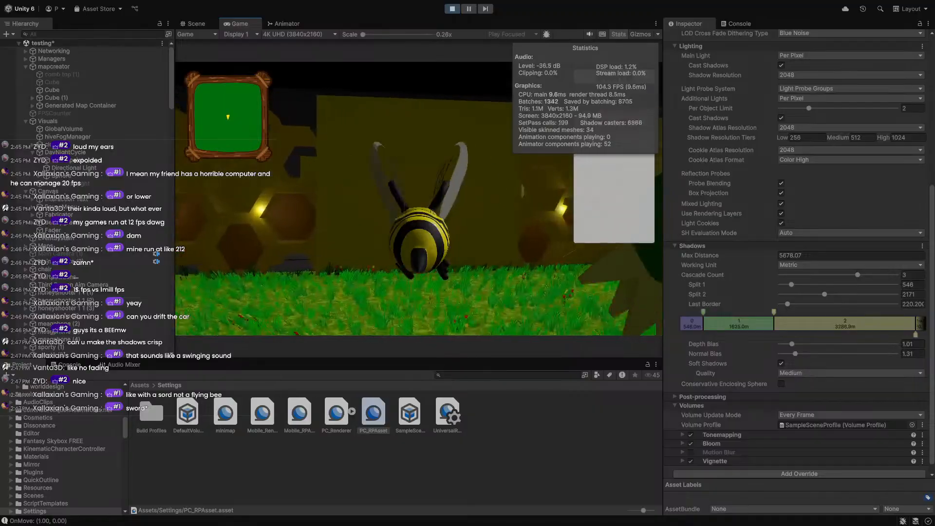
pyautogui.press('d')
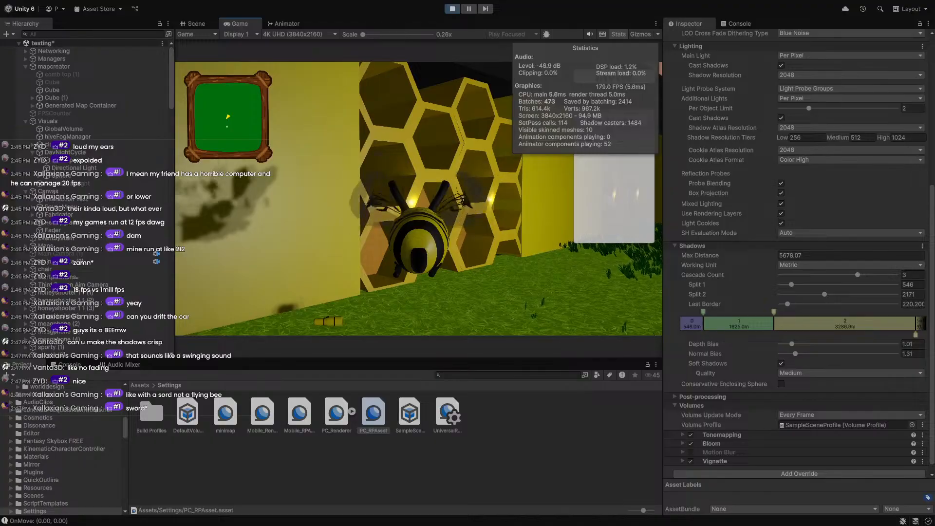
pyautogui.press('space')
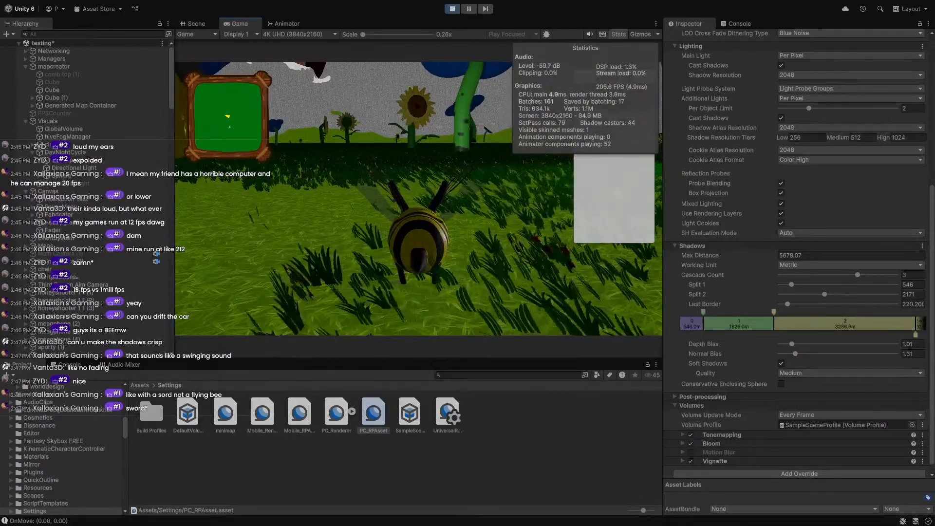
pyautogui.press('w')
pyautogui.press('w')
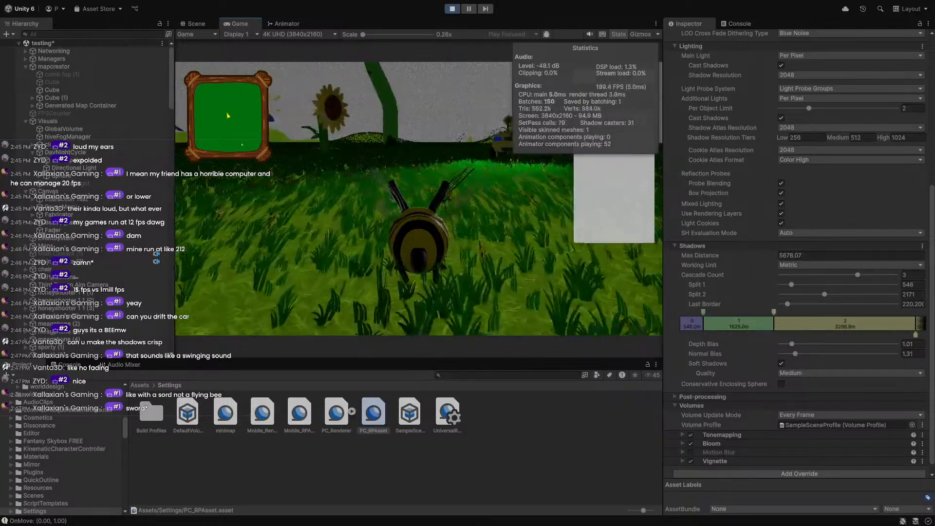
# Lift off and fly the bee around the meadow, then pause and pick the hotbar character.
pyautogui.press('space')
pyautogui.press('d')
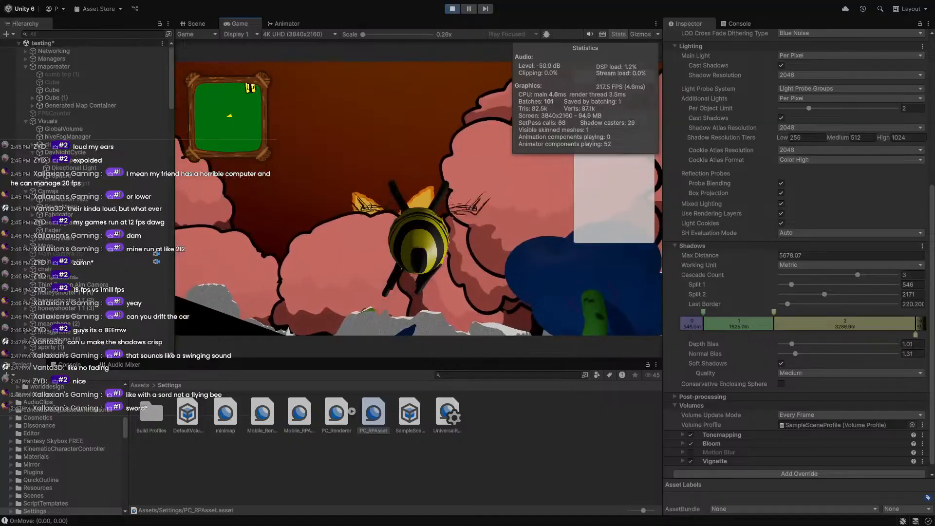
pyautogui.press('w')
pyautogui.press('d')
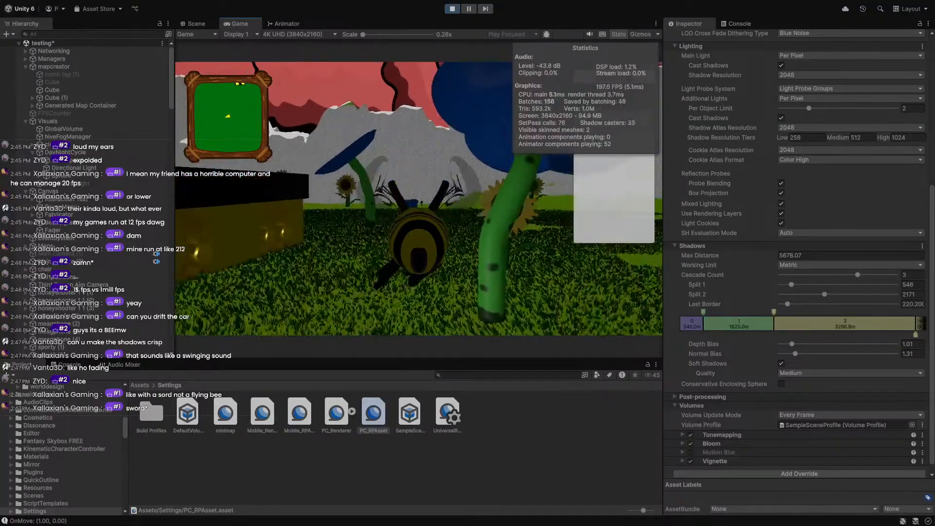
pyautogui.press('s')
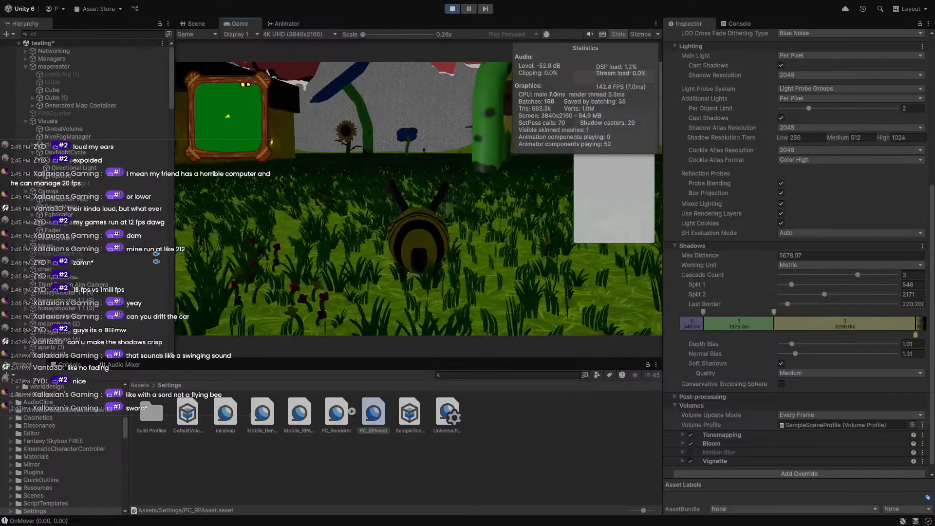
pyautogui.press('Escape')
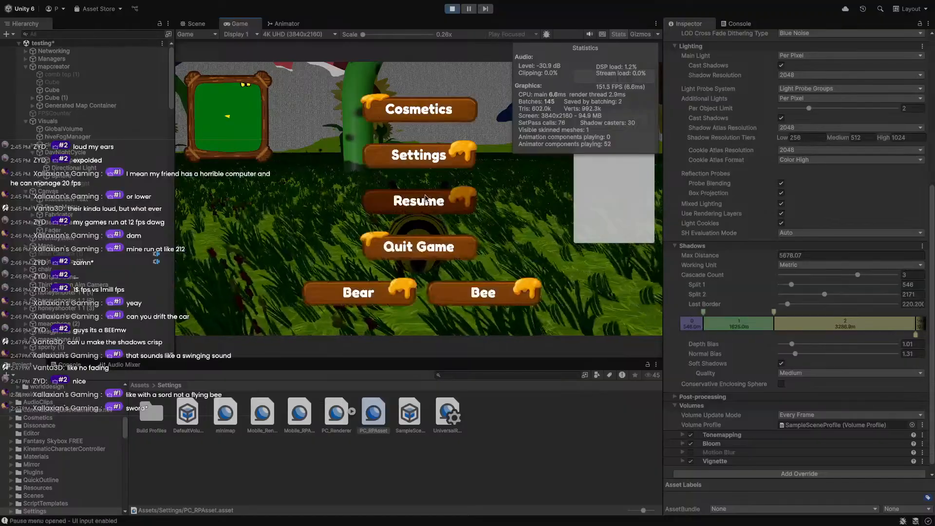
pyautogui.click(362, 302)
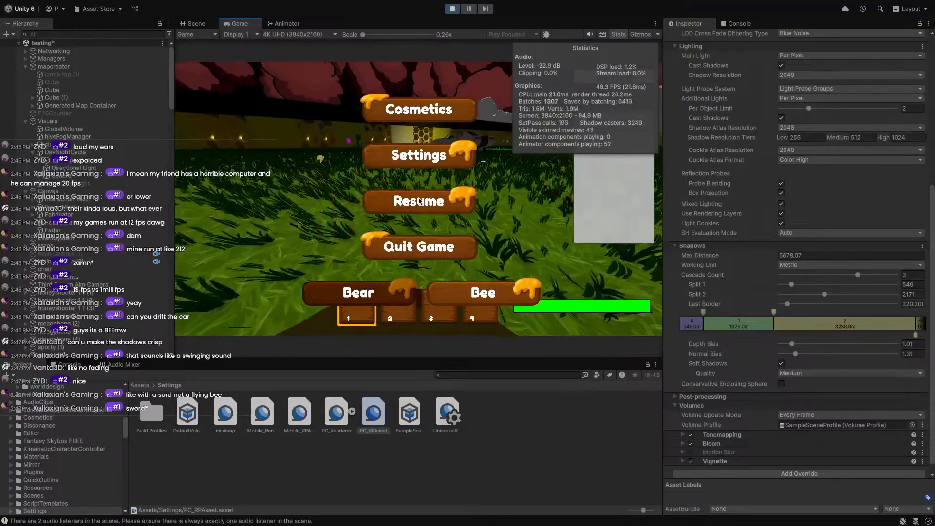
# Resume and collect the shooter into slot 1 and the speedboost into slot 2, equipping it.
pyautogui.click(419, 201)
pyautogui.press('w')
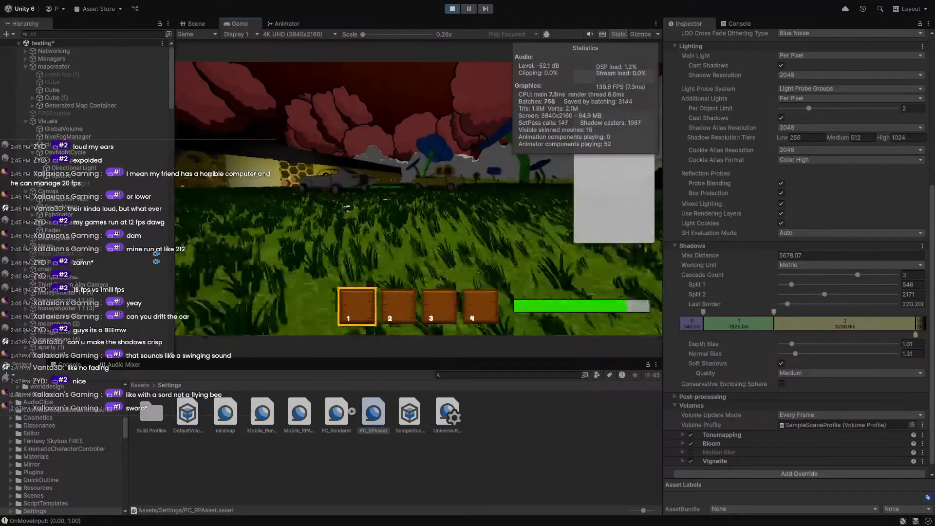
pyautogui.press('e')
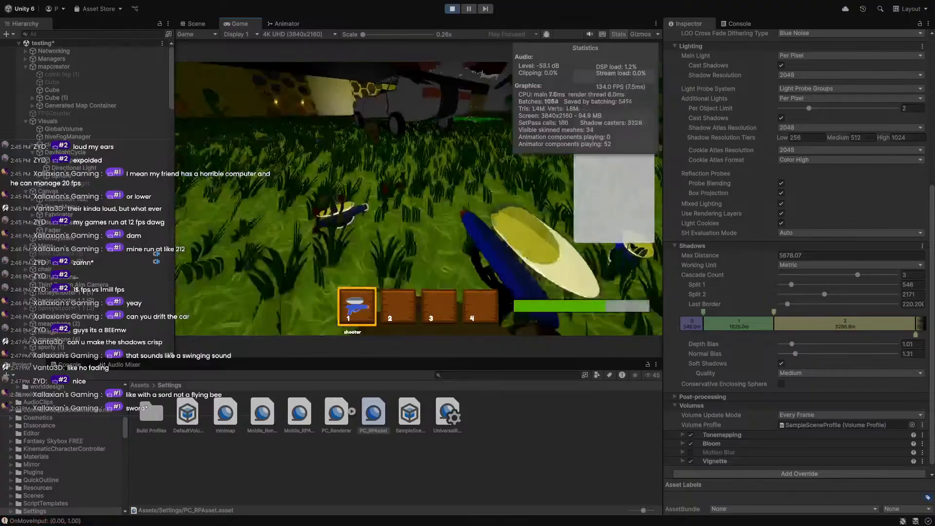
pyautogui.press('d')
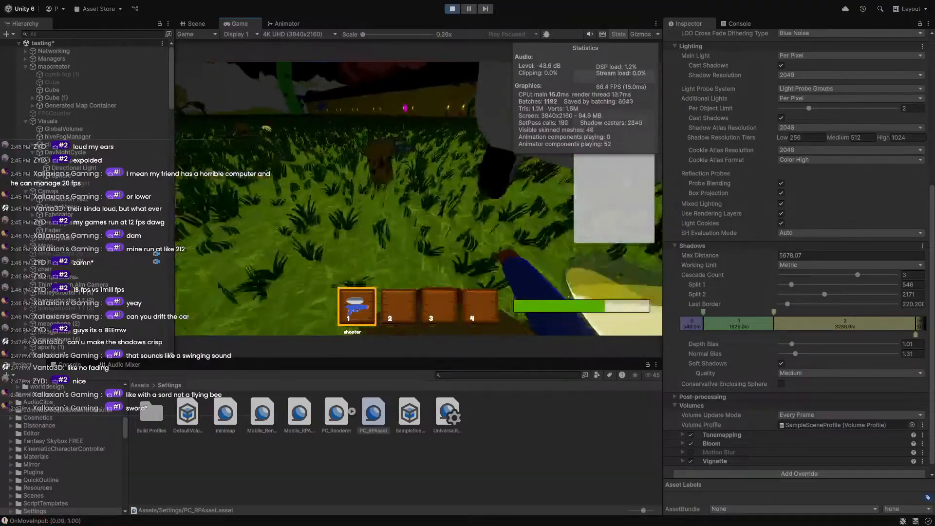
pyautogui.press('e')
pyautogui.press('2')
# Walk to the honeycomb wall, strafe beside it, and run toward the sunflower.
pyautogui.press('w')
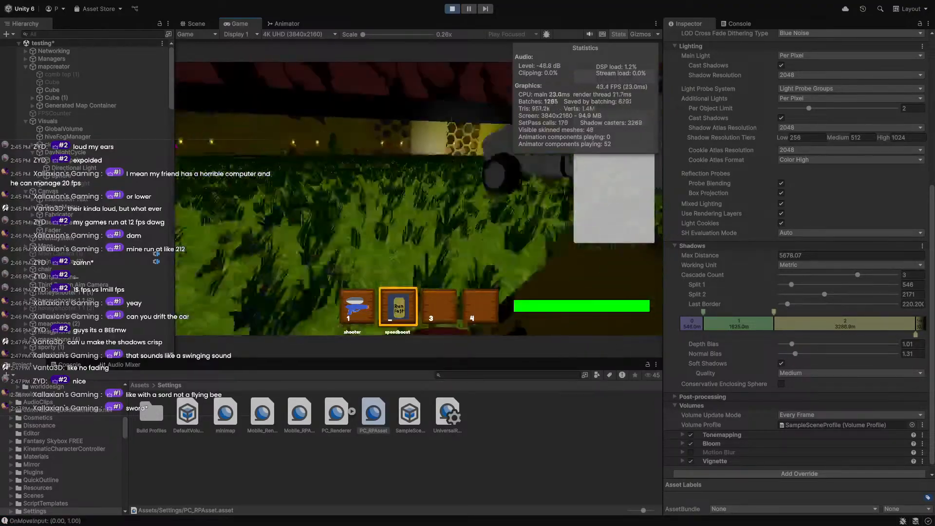
pyautogui.press('d')
pyautogui.press('w')
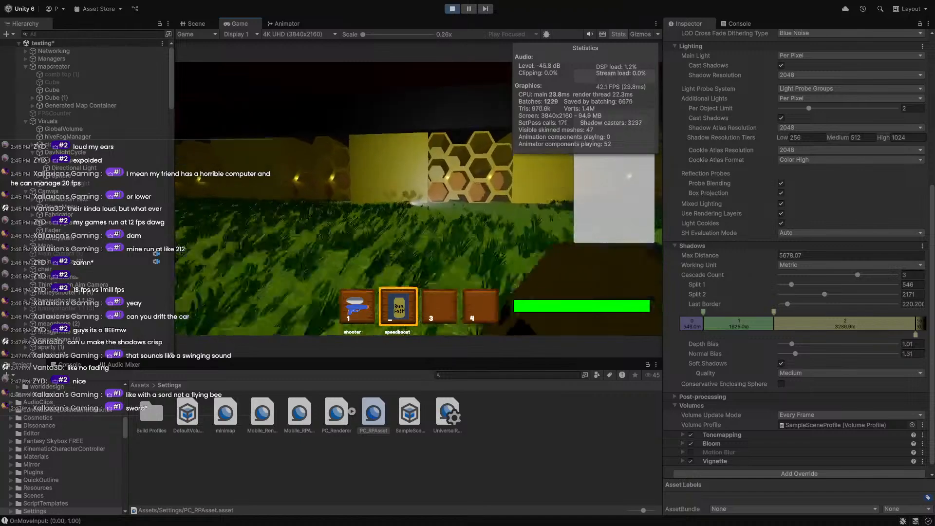
pyautogui.press('d')
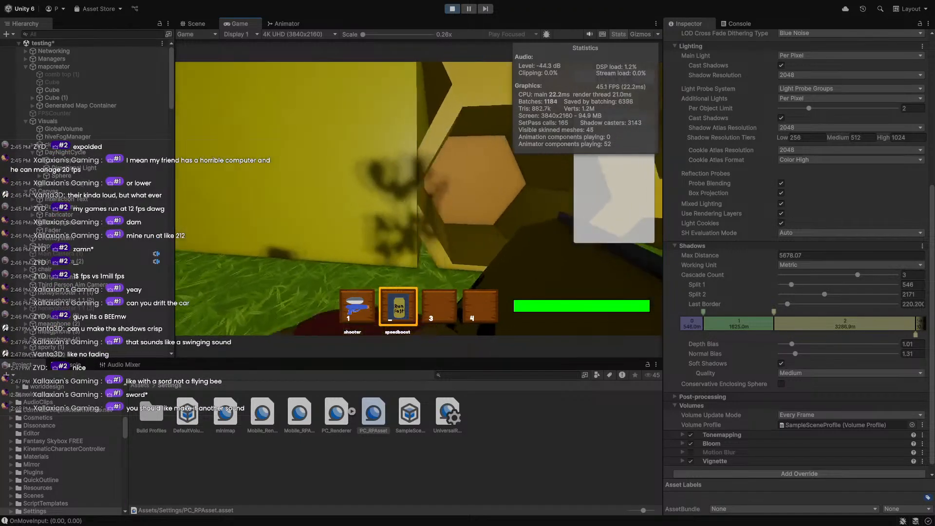
pyautogui.press('a')
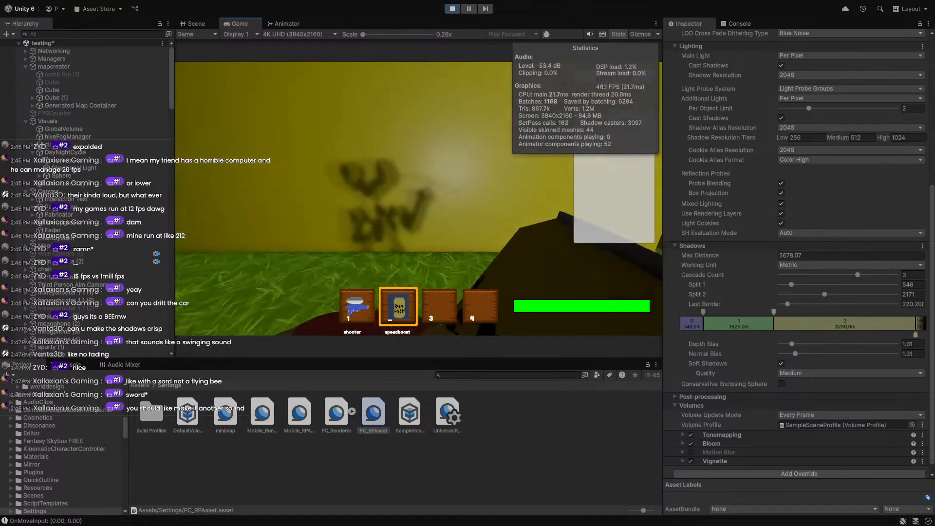
pyautogui.press('d')
pyautogui.press('s')
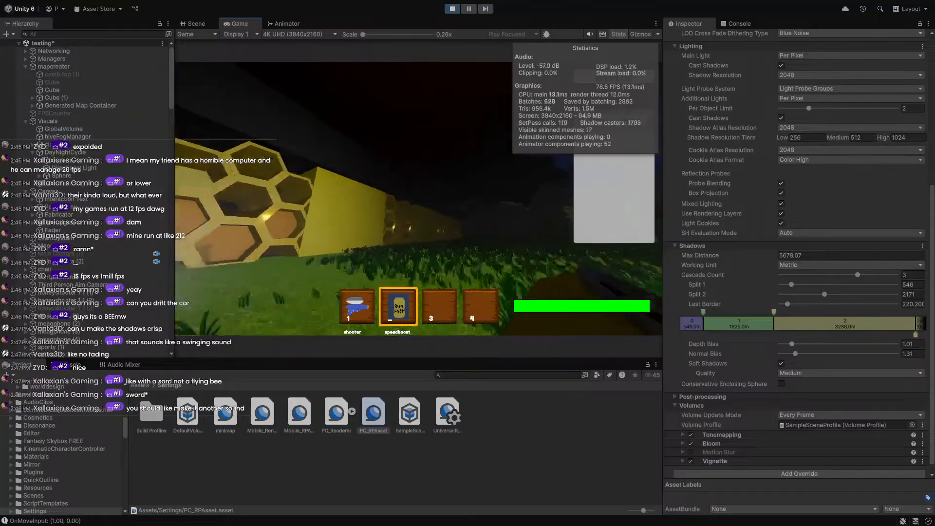
pyautogui.press('w')
pyautogui.press('shift')
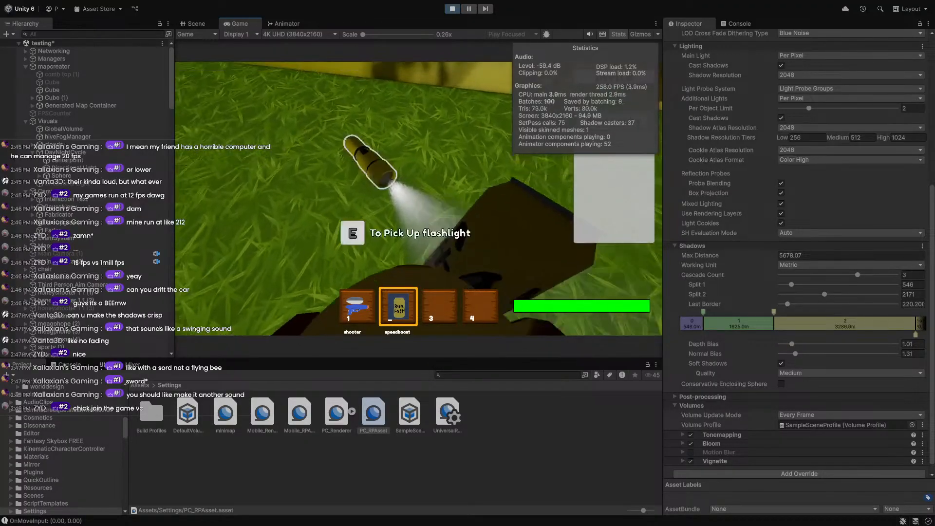
# Pick up the flashlight and equip it from hotbar slot 3.
pyautogui.press('e')
pyautogui.press('4')
pyautogui.press('3')
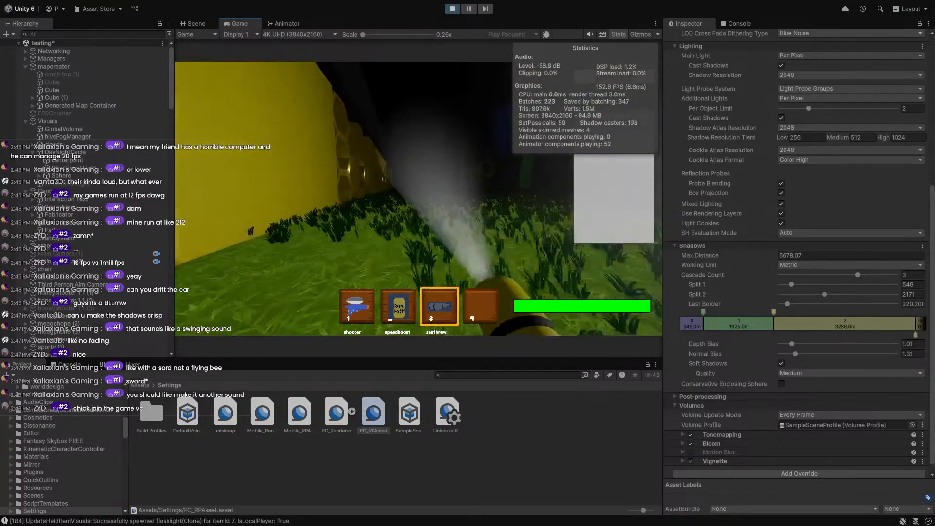
# Walk and sprint through the dark field past the sunflower, lighting it with the flashlight.
pyautogui.press('shift')
pyautogui.press('d')
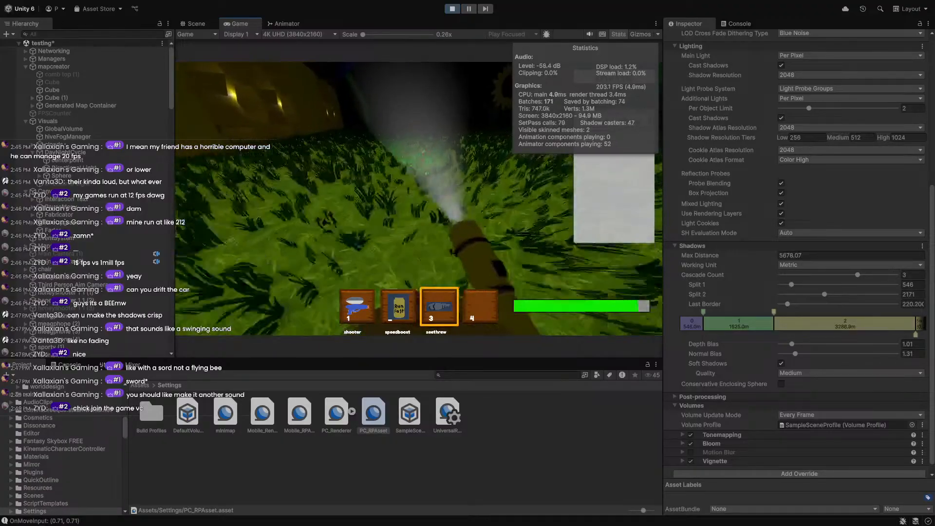
pyautogui.press('d')
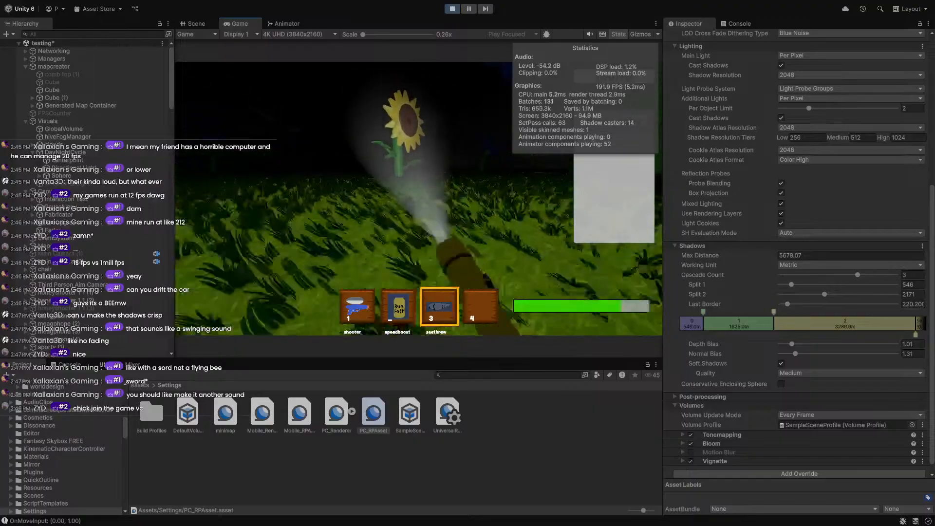
pyautogui.press('w')
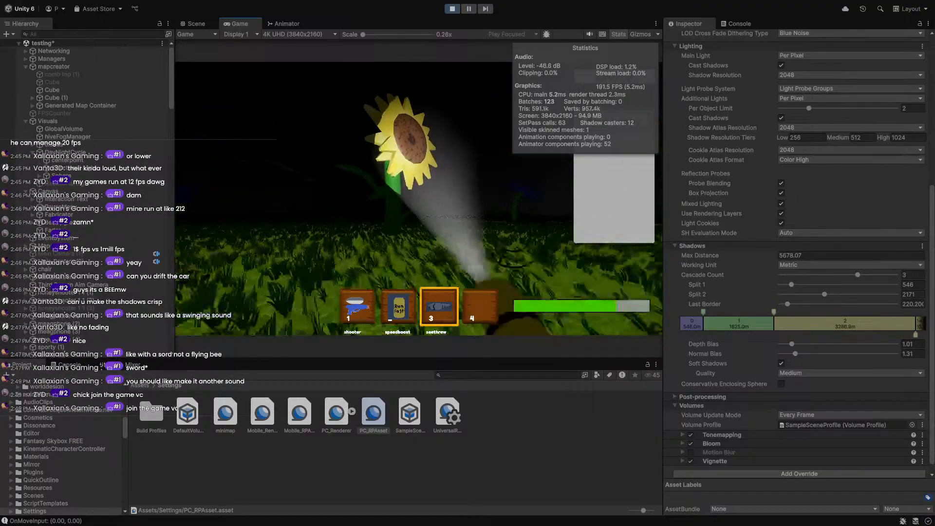
pyautogui.press('w')
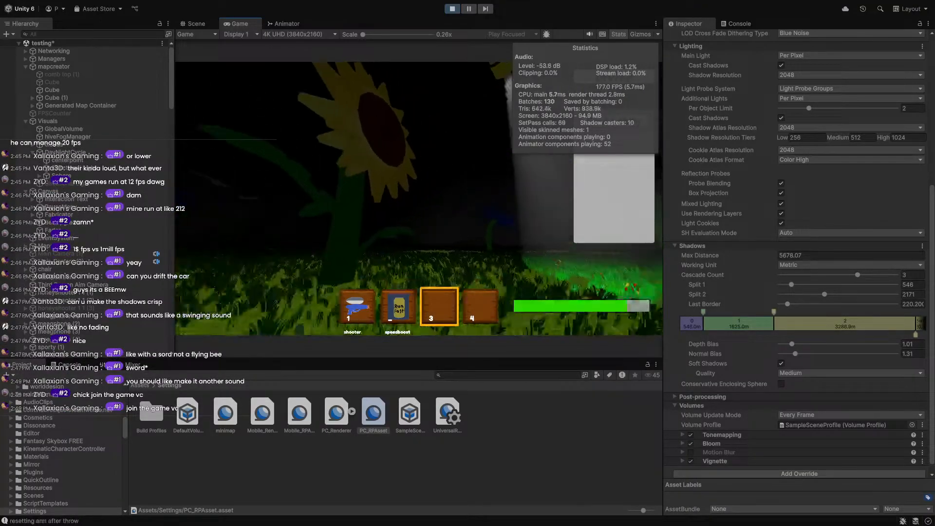
pyautogui.press('d')
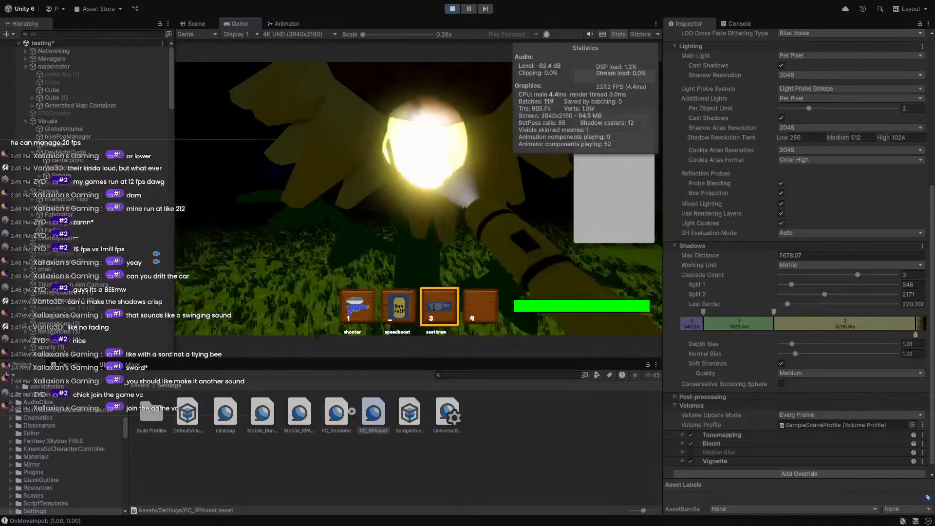
pyautogui.press('w')
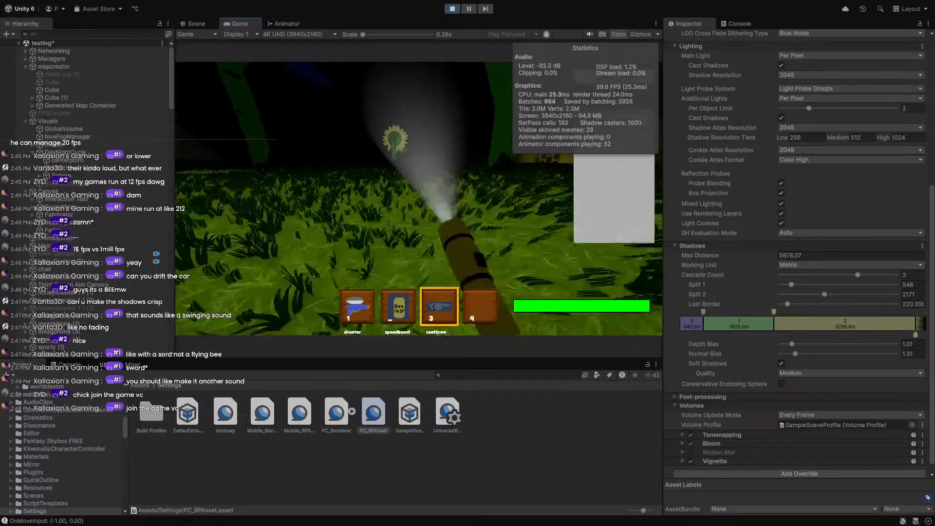
pyautogui.press('shift')
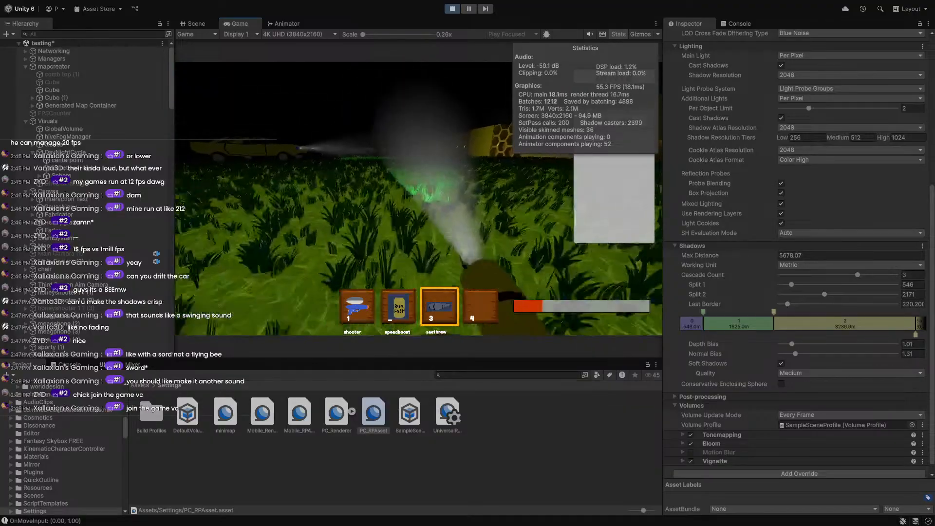
# Throw the flashlight, open the pause menu, and stop the game test.
pyautogui.press('space')
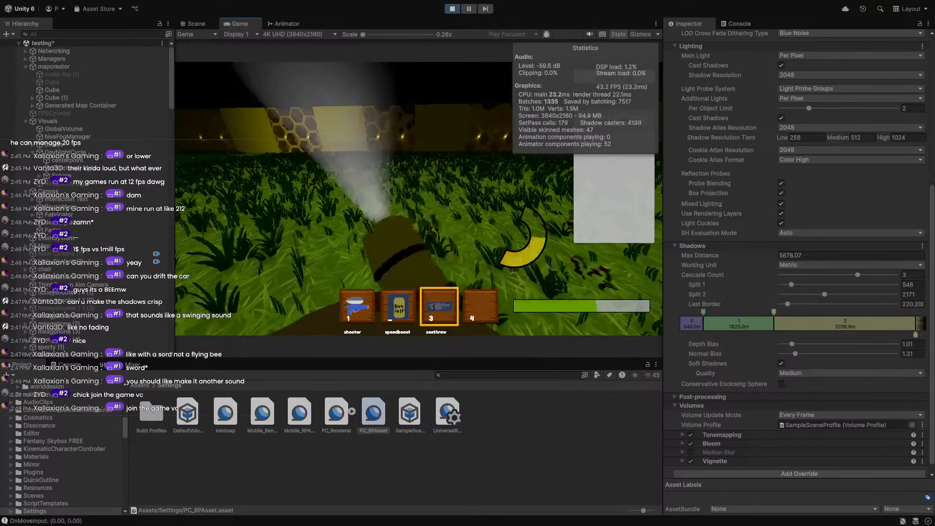
pyautogui.press('w')
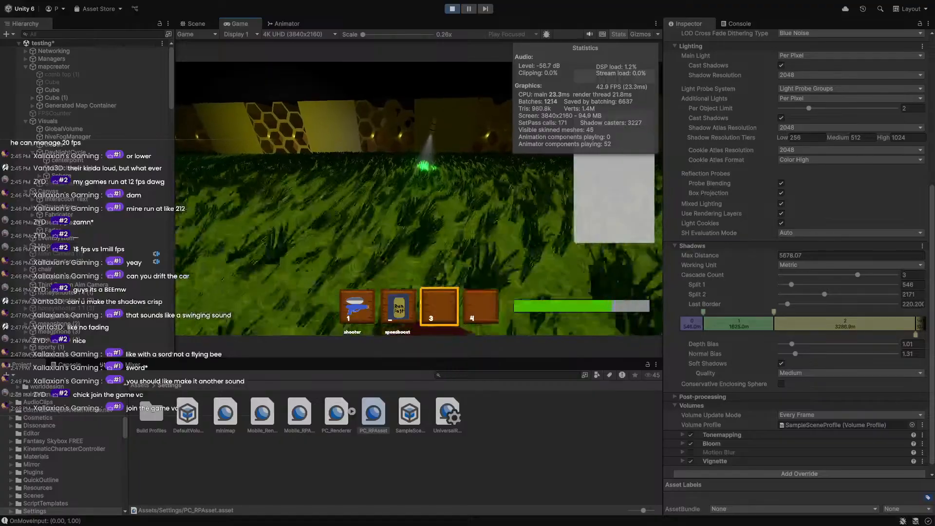
pyautogui.press('Escape')
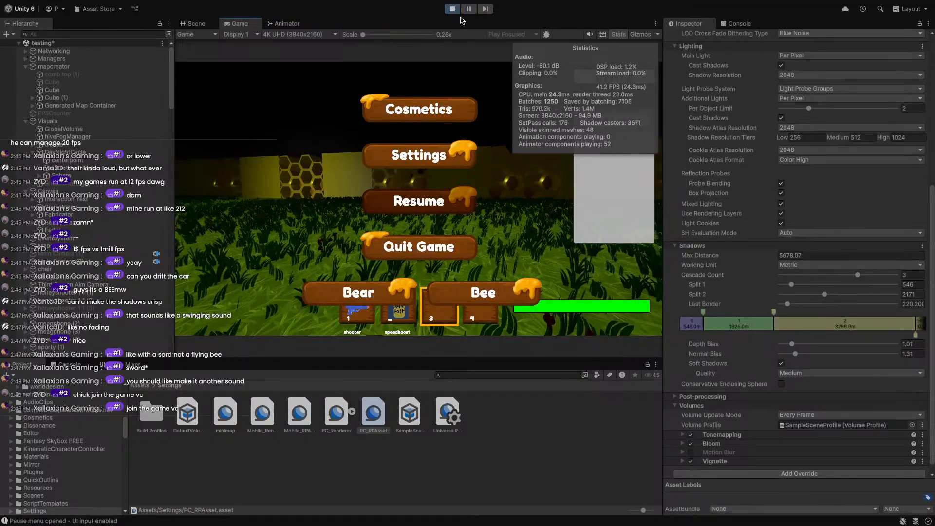
pyautogui.click(453, 9)
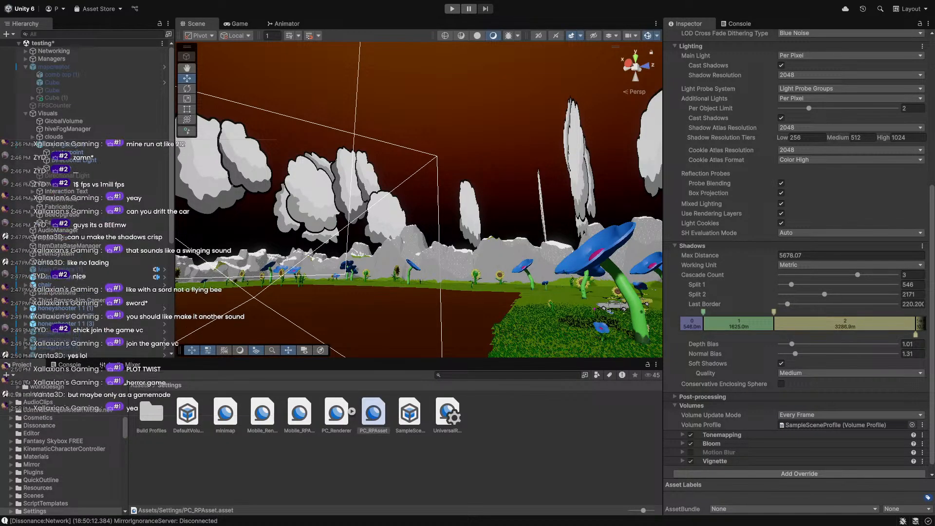
# Fly the Scene camera into the flower field, then move to another desktop space.
pyautogui.moveTo(447, 263); pyautogui.dragTo(382, 215, button='right')
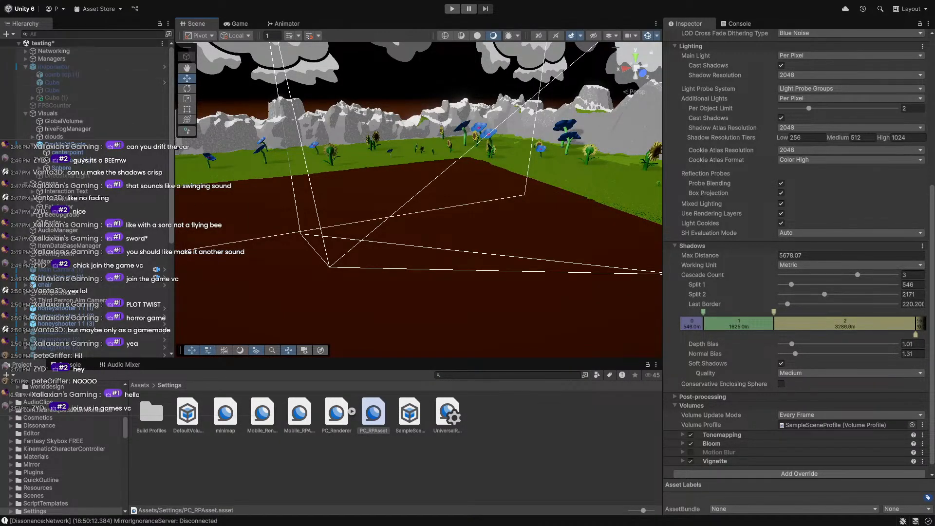
pyautogui.hotkey('ctrl', 'Left')
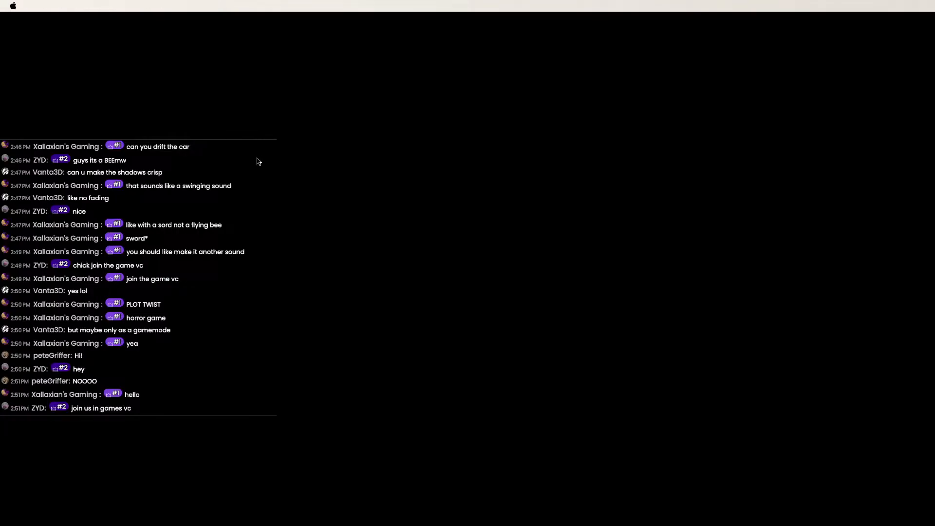
# Capture a region screenshot and switch desktop spaces back to the Blender window.
pyautogui.hotkey('ctrl', 'Right')
pyautogui.hotkey('ctrl', 'Right')
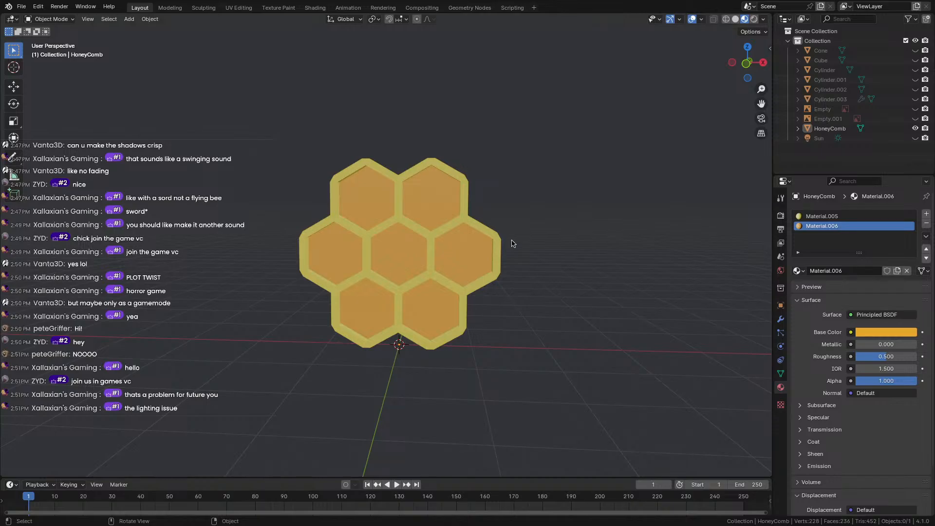
pyautogui.hotkey('ctrl', 'Left')
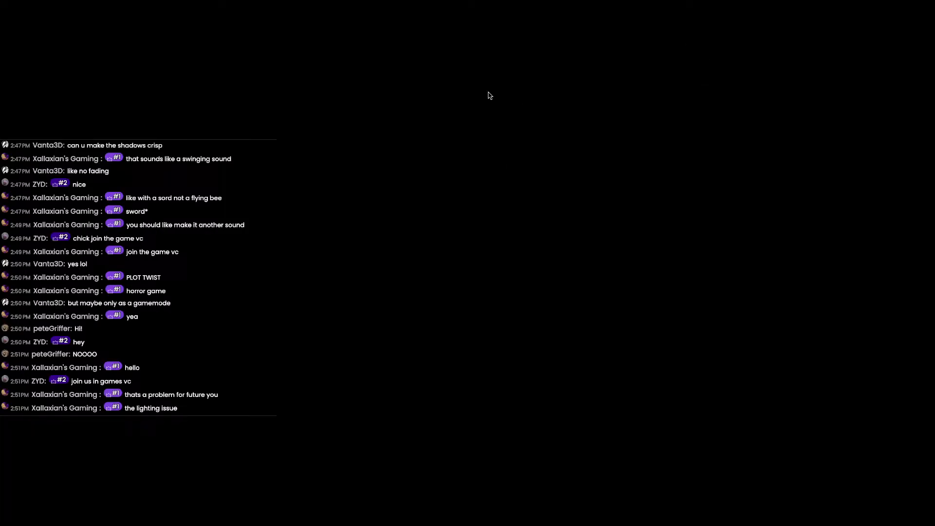
pyautogui.press('super+shift+4')
pyautogui.moveTo(329, 162); pyautogui.dragTo(533, 315)
pyautogui.hotkey('ctrl', 'Left')
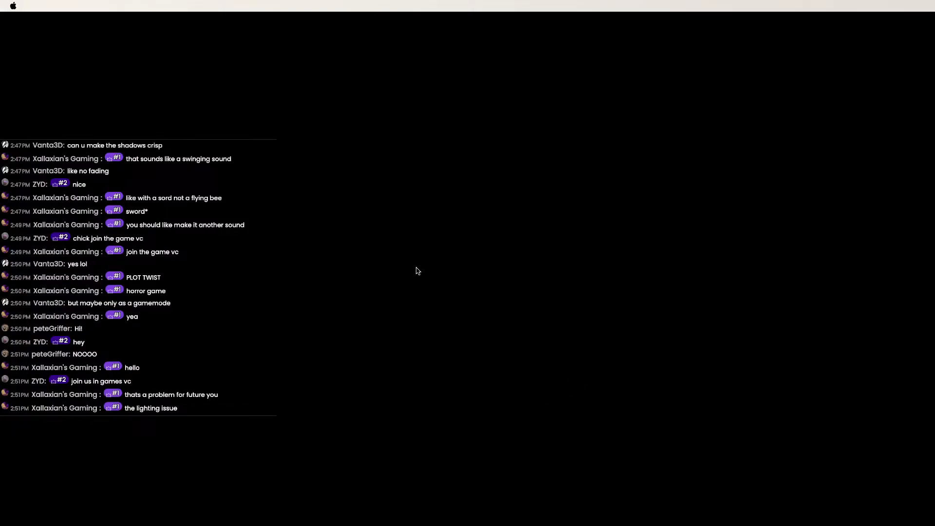
pyautogui.hotkey('ctrl', 'Right')
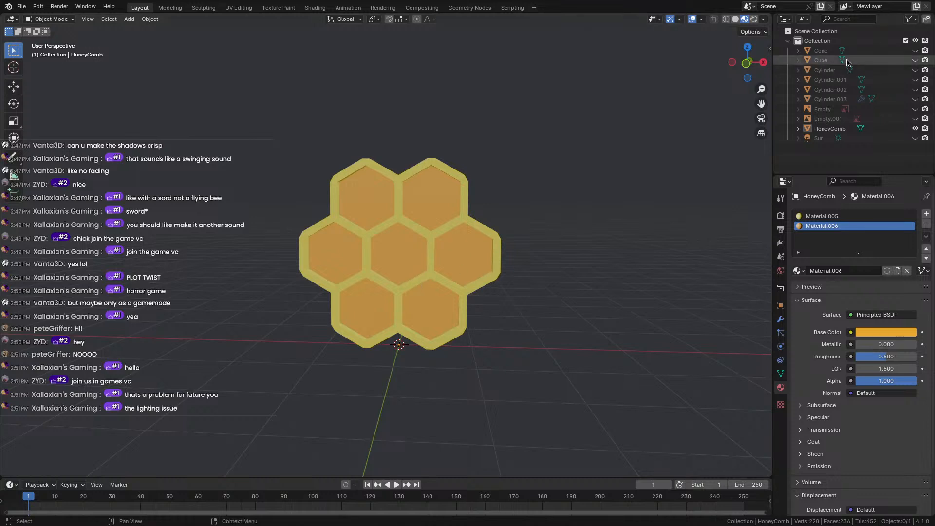
# Hide HoneyComb, unhide the water gun reference image, and orbit to face it.
pyautogui.click(916, 128)
pyautogui.click(916, 118)
pyautogui.click(915, 109)
pyautogui.click(916, 109)
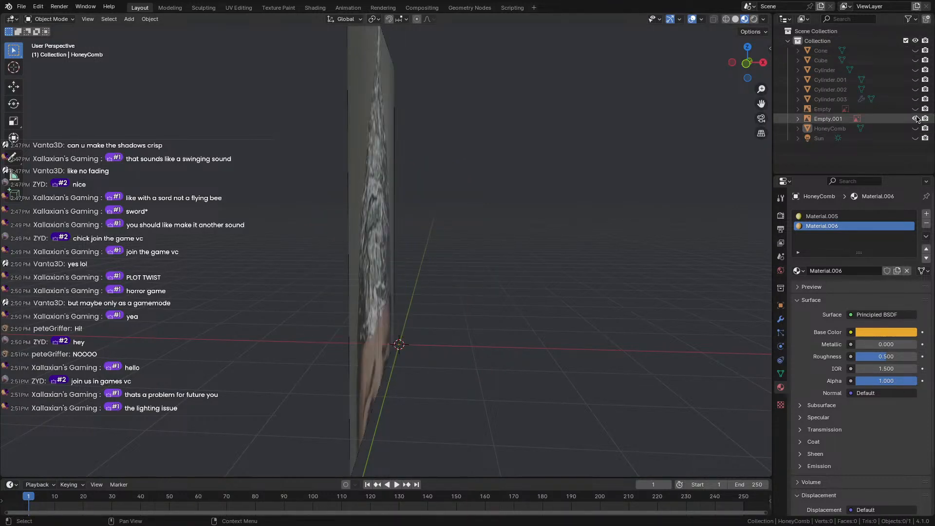
pyautogui.moveTo(570, 192); pyautogui.dragTo(399, 246, button='middle')
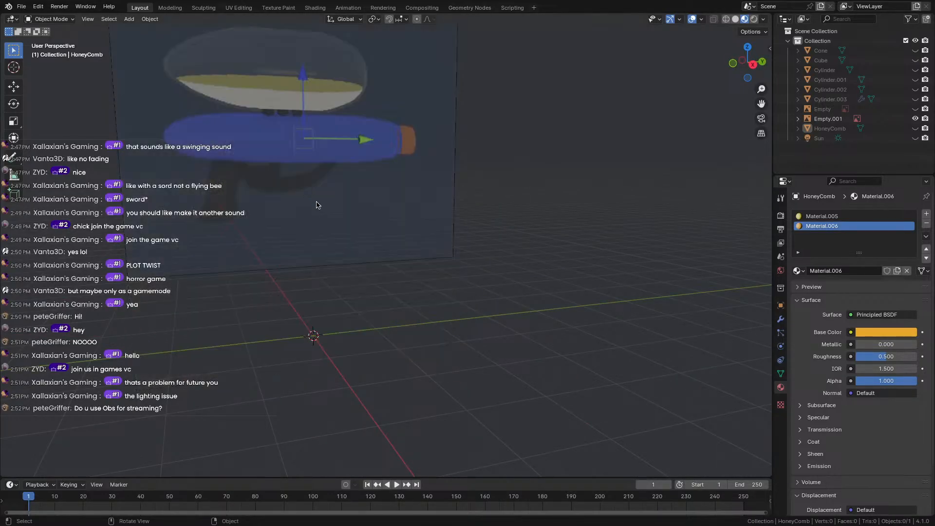
pyautogui.scroll(-7, 317, 203)
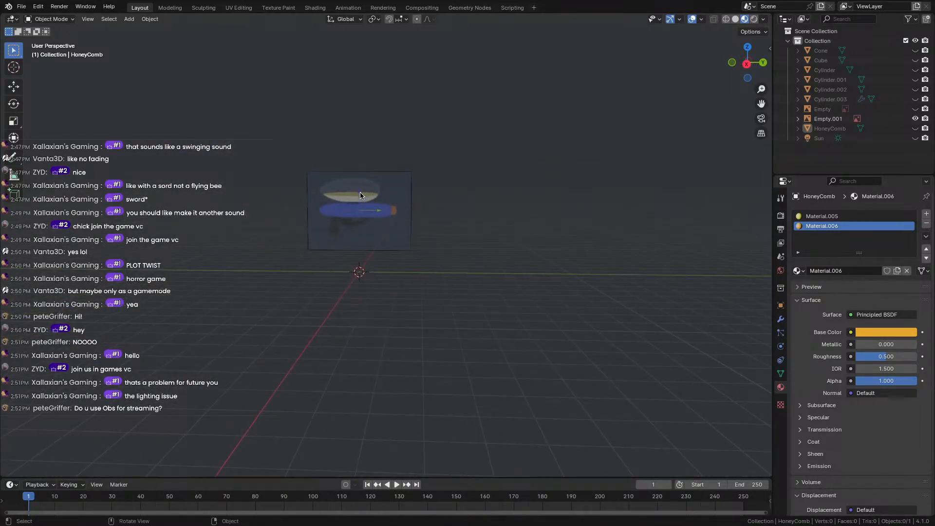
pyautogui.scroll(4, 360, 192)
pyautogui.scroll(3, 336, 172)
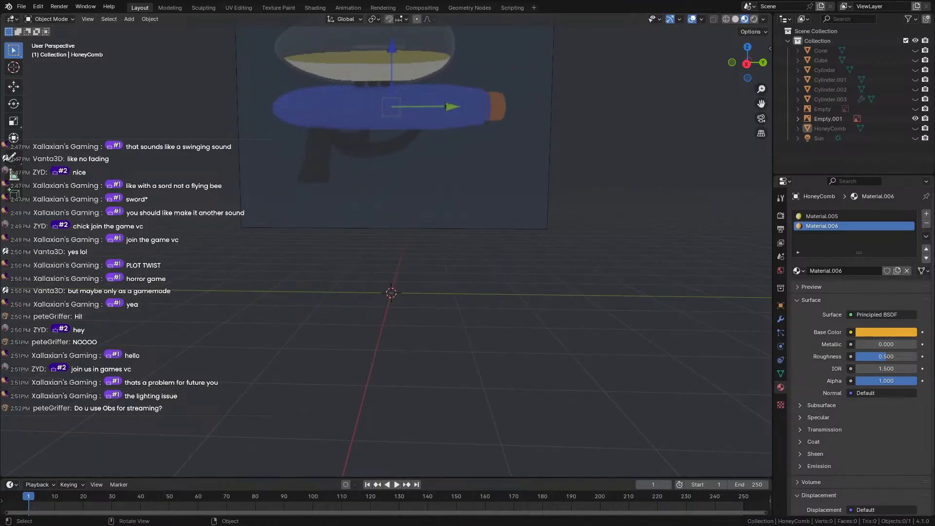
# Select the reference image plane and move it lower in the scene.
pyautogui.click(390, 174)
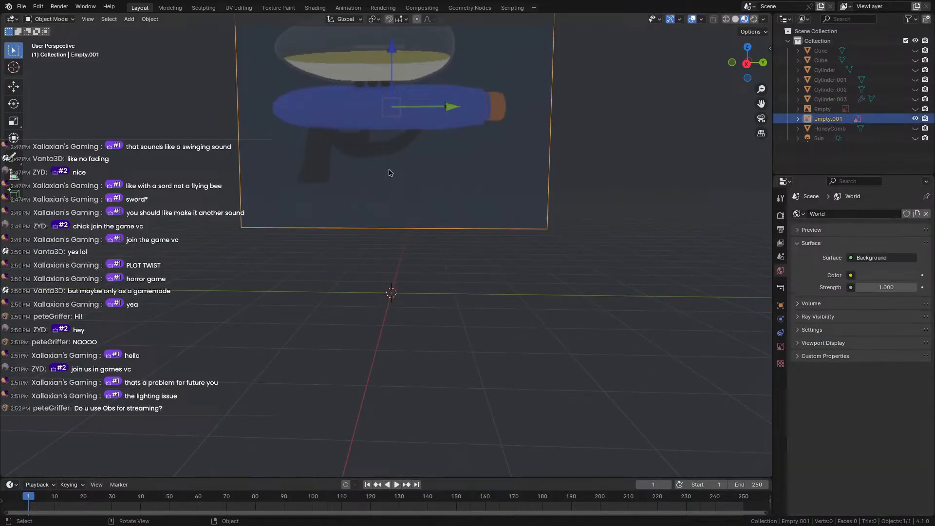
pyautogui.moveTo(391, 174); pyautogui.dragTo(393, 284)
pyautogui.keyDown('shift'); pyautogui.moveTo(261, 171); pyautogui.dragTo(359, 130, button='middle'); pyautogui.keyUp('shift')
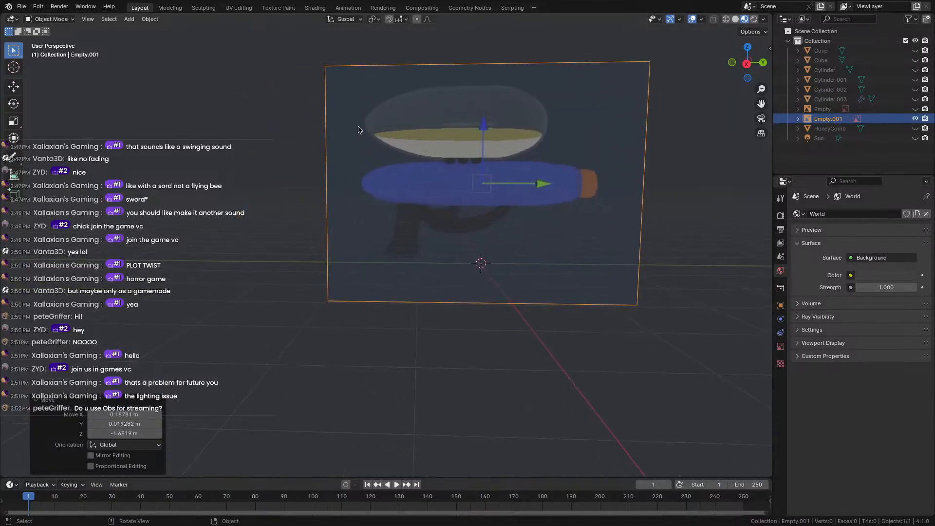
pyautogui.scroll(-1, 358, 130)
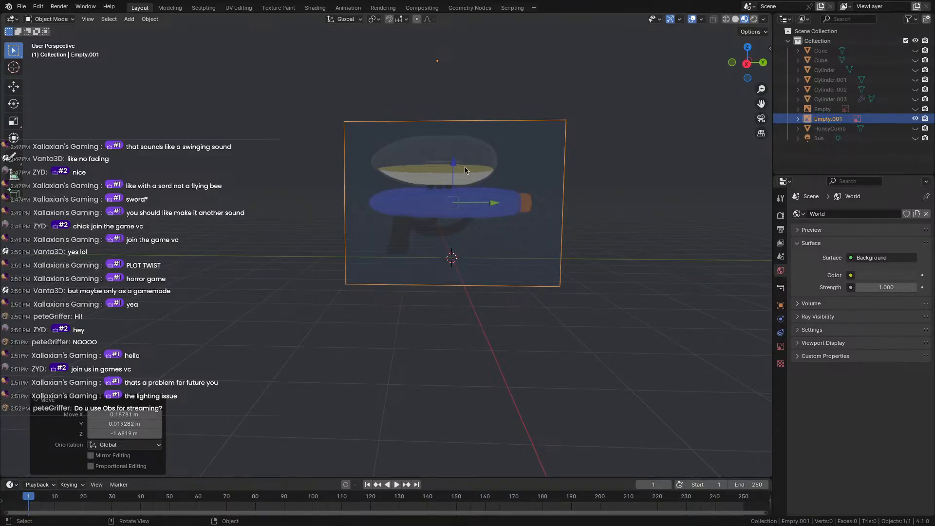
pyautogui.scroll(3, 422, 168)
# Deselect the image and pan the view to frame the whole water gun reference.
pyautogui.click(224, 229)
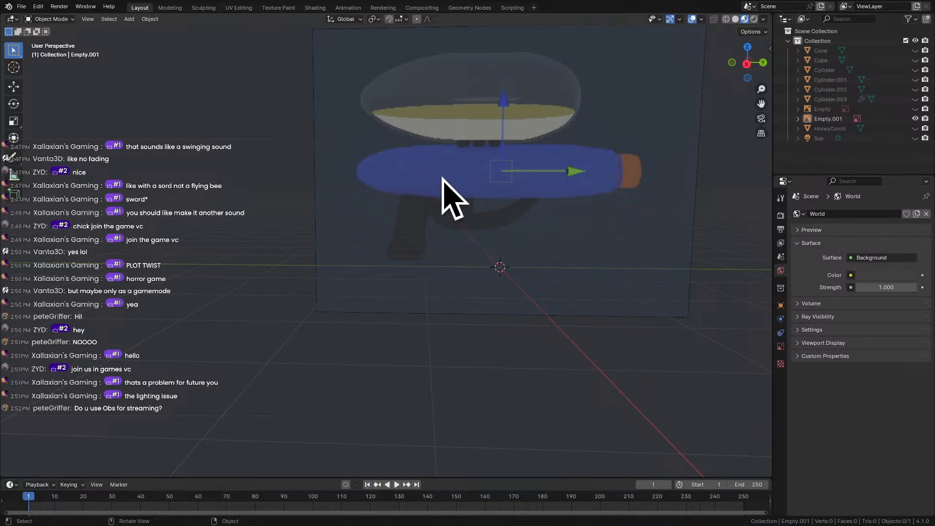
pyautogui.keyDown('shift'); pyautogui.moveTo(496, 188); pyautogui.dragTo(473, 233, button='middle'); pyautogui.keyUp('shift')
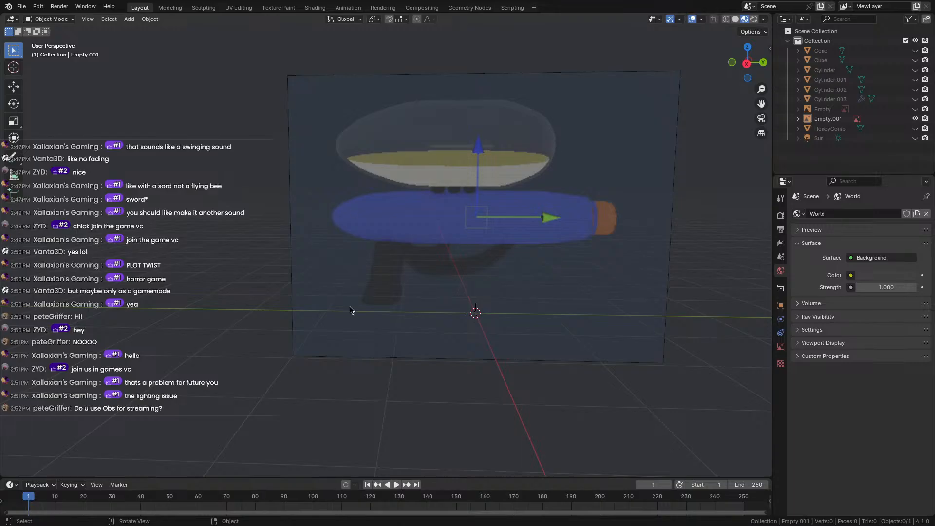
pyautogui.keyDown('shift'); pyautogui.moveTo(349, 310); pyautogui.dragTo(277, 332, button='middle'); pyautogui.keyUp('shift')
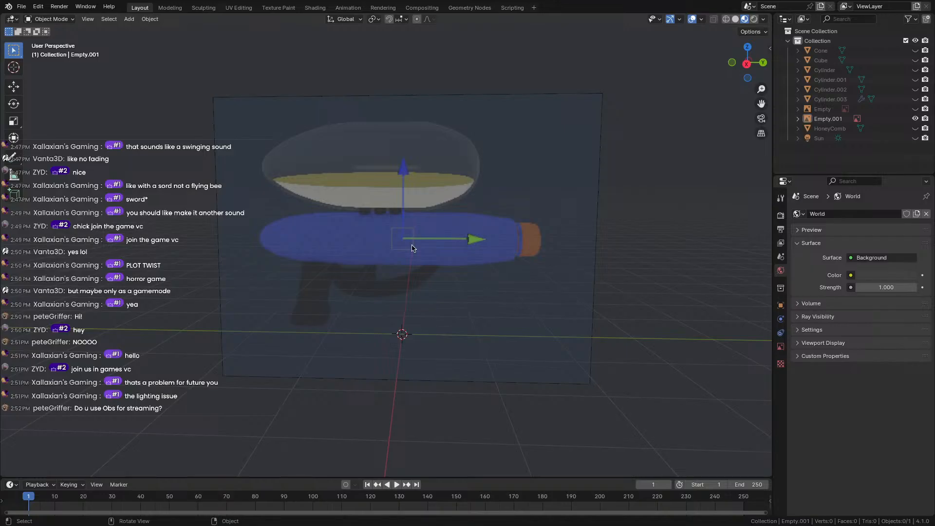
pyautogui.moveTo(302, 276)
pyautogui.mouseDown(button='middle')
pyautogui.moveTo(284, 270)
pyautogui.moveTo(301, 274)
pyautogui.mouseUp(button='middle')
pyautogui.scroll(1, 227, 291)
pyautogui.scroll(-3, 161, 349)
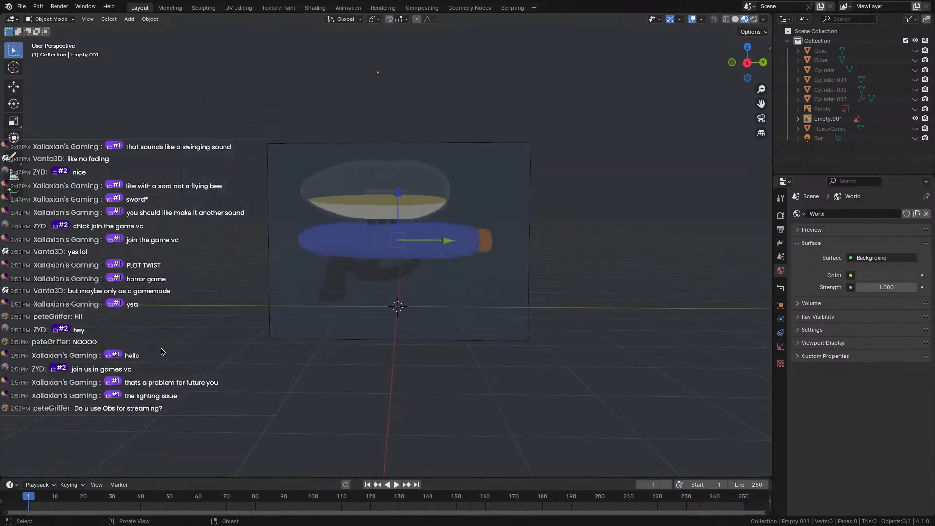
pyautogui.hotkey('shift', 'a')
pyautogui.moveTo(146, 335)
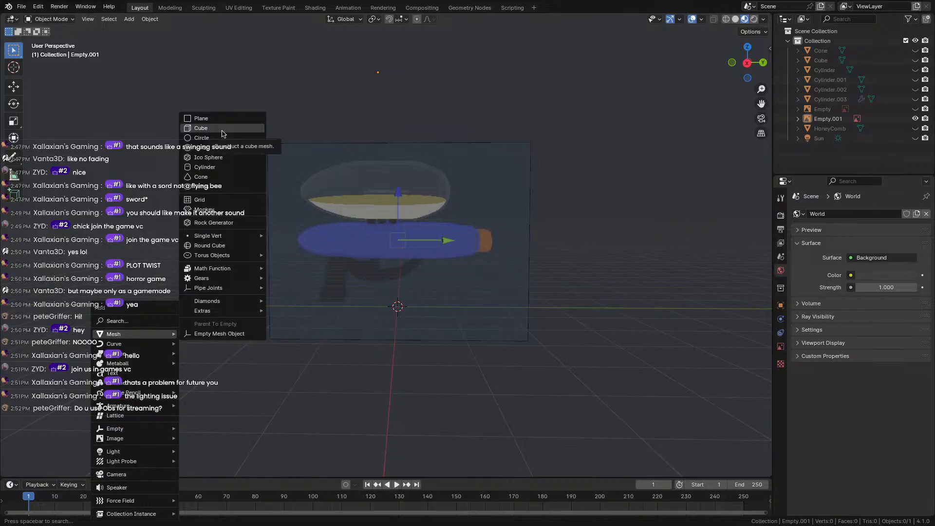
# Add a cube, place it over the gun's lower left in right view, and scale it to about a third.
pyautogui.click(222, 133)
pyautogui.scroll(1, 420, 316)
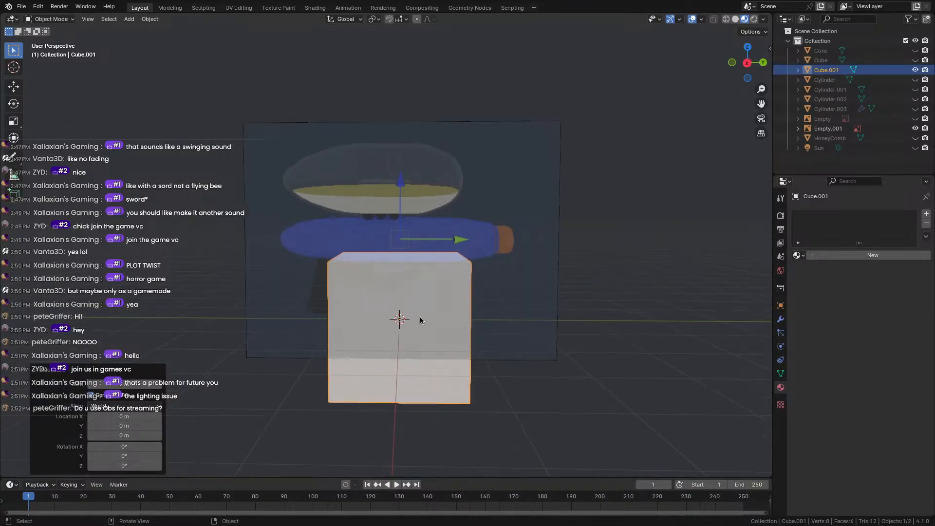
pyautogui.click(743, 63)
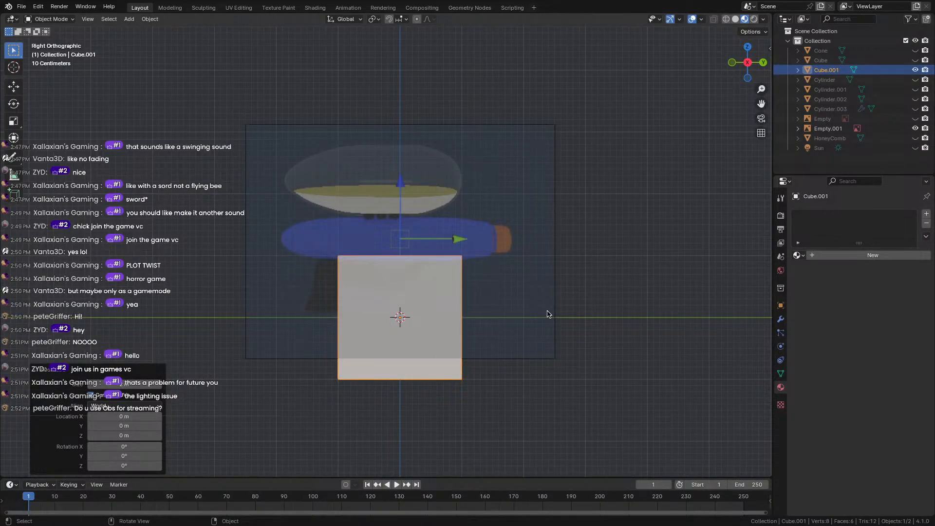
pyautogui.press('g')
pyautogui.click(467, 257)
pyautogui.press('s')
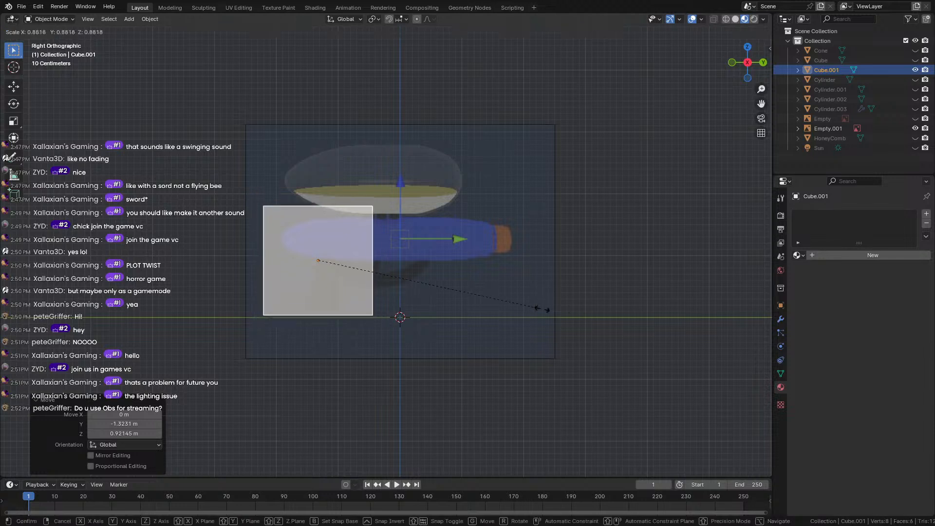
pyautogui.click(361, 271)
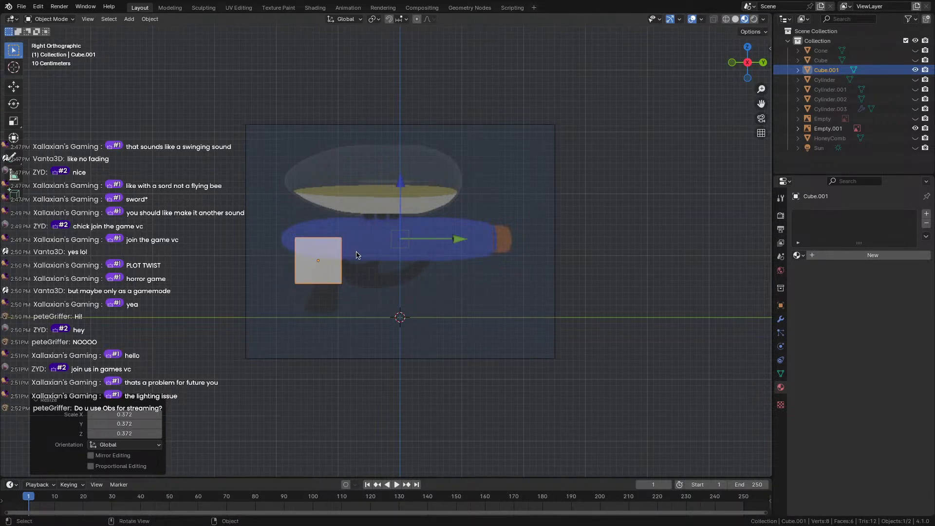
# Move the cube down near the handle, shrink it slightly, and narrow it along X.
pyautogui.press('g')
pyautogui.click(352, 292)
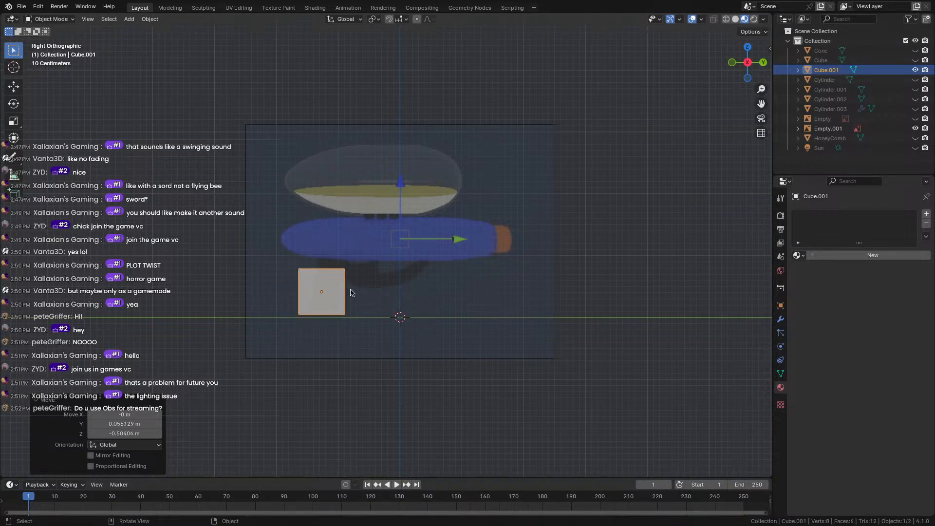
pyautogui.press('s')
pyautogui.click(395, 315)
pyautogui.moveTo(395, 315); pyautogui.dragTo(437, 291, button='middle')
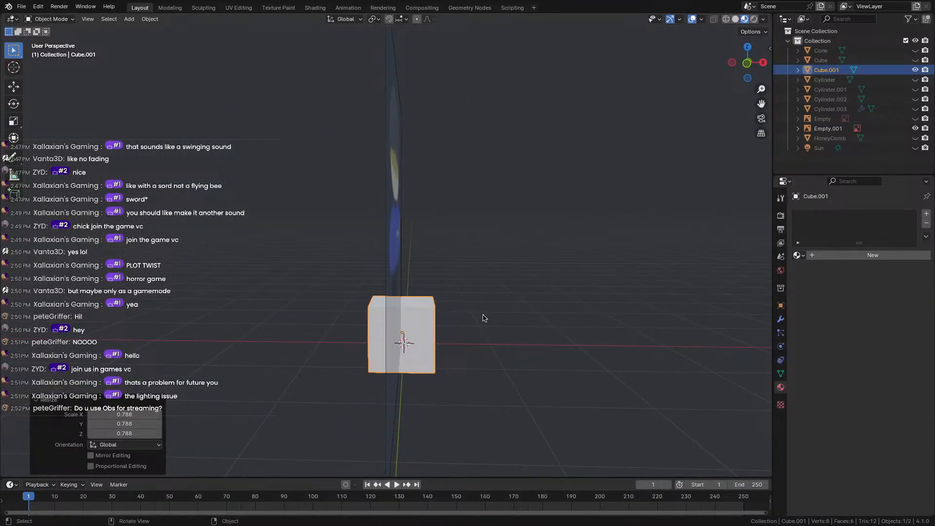
pyautogui.press('s')
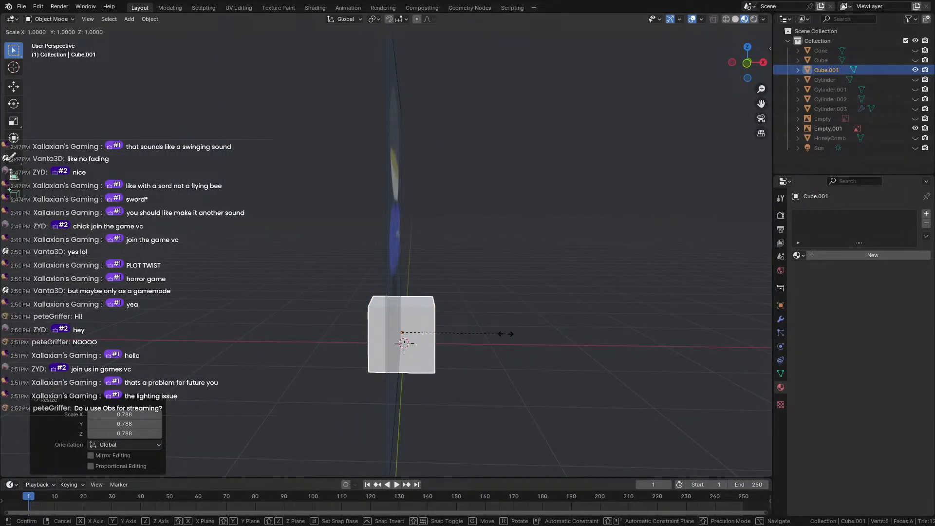
pyautogui.press('x')
pyautogui.click(486, 334)
# Thin the cube along the Y axis and orbit to inspect its side.
pyautogui.moveTo(456, 314); pyautogui.dragTo(376, 307, button='middle')
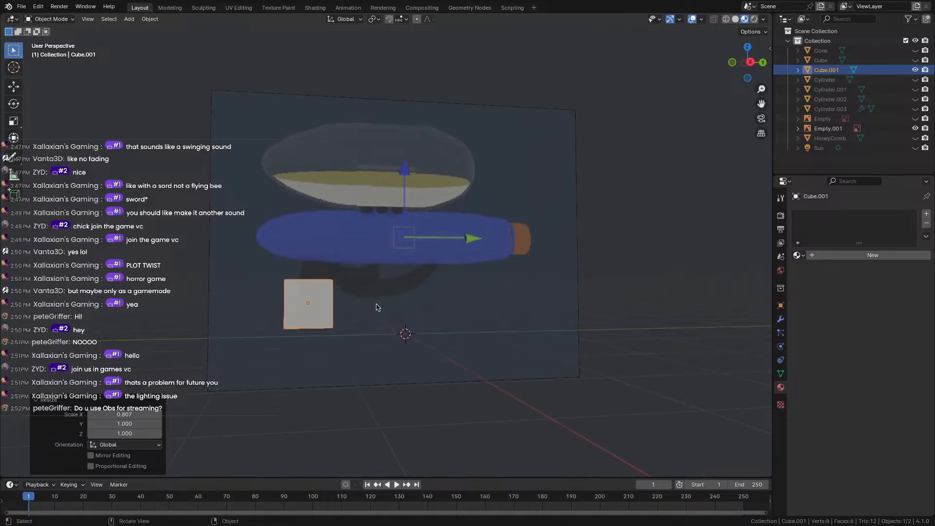
pyautogui.press('s')
pyautogui.press('y')
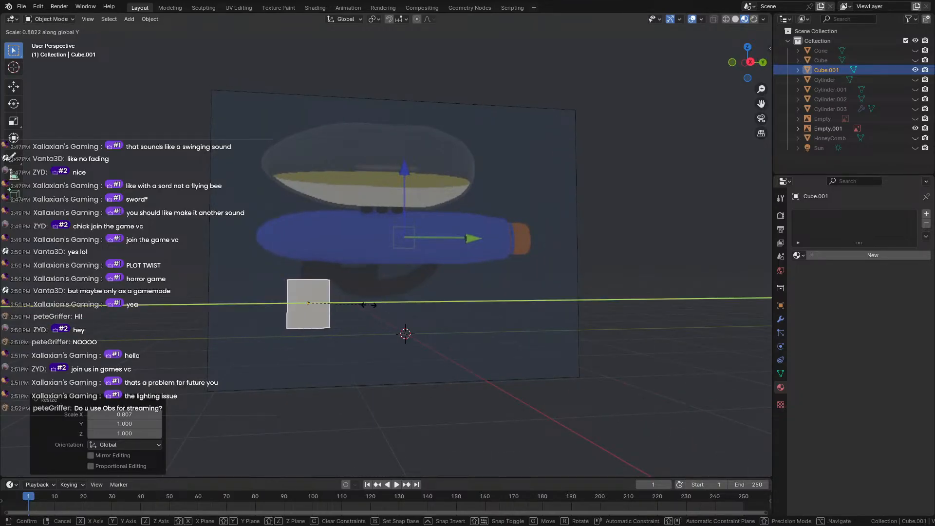
pyautogui.click(360, 307)
pyautogui.scroll(2, 307, 298)
pyautogui.moveTo(307, 297); pyautogui.dragTo(199, 317, button='middle')
pyautogui.scroll(2, 360, 338)
pyautogui.moveTo(360, 338); pyautogui.dragTo(299, 291, button='middle')
# Set the cube's X scale to 0.896, check it in right orthographic view, and enter Edit Mode.
pyautogui.press('s')
pyautogui.press('x')
pyautogui.click(520, 368)
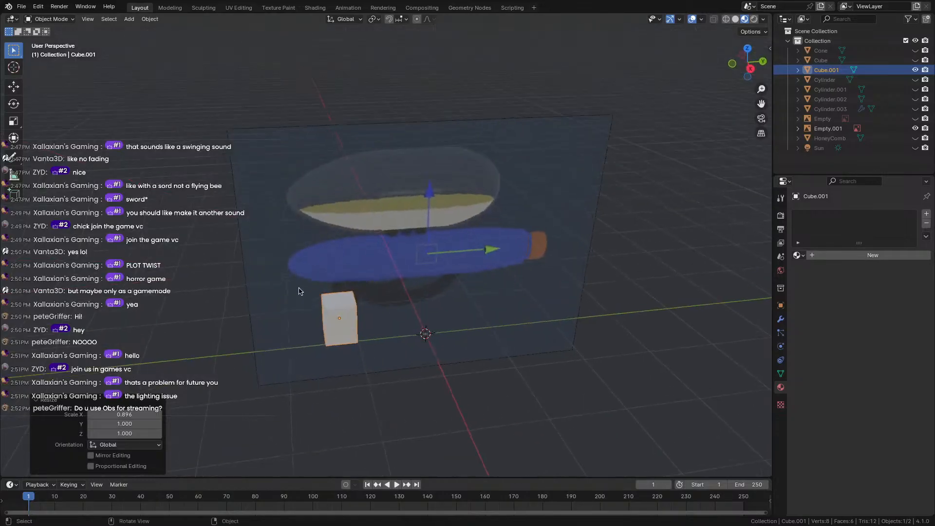
pyautogui.scroll(4, 299, 288)
pyautogui.moveTo(295, 330); pyautogui.dragTo(425, 203, button='middle')
pyautogui.click(750, 62)
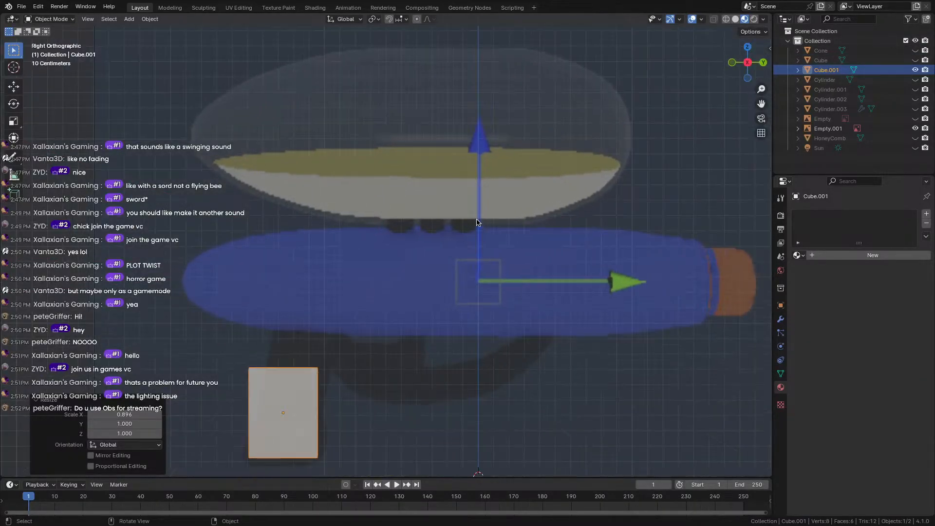
pyautogui.moveTo(294, 336); pyautogui.dragTo(294, 367, button='middle')
pyautogui.press('Tab')
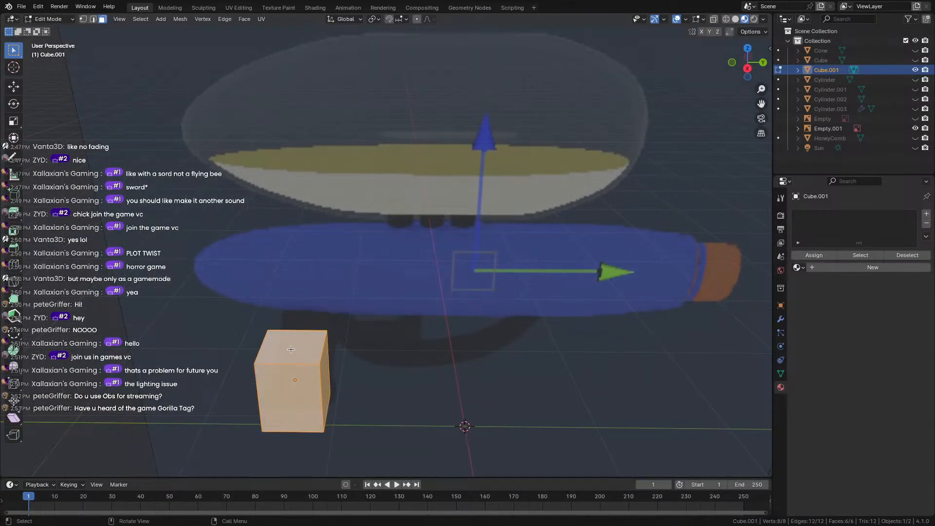
# Select the grip's top face and move it upward in side view.
pyautogui.click(292, 348)
pyautogui.click(744, 64)
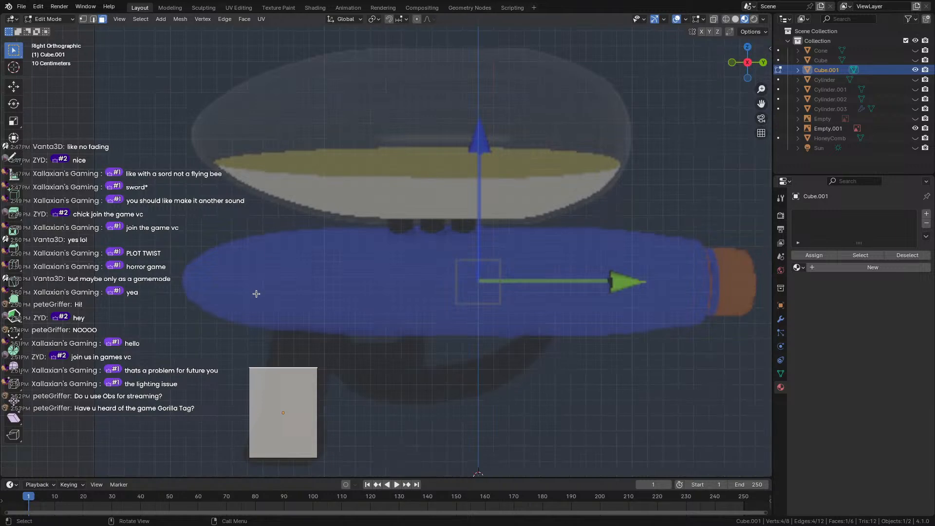
pyautogui.press('e')
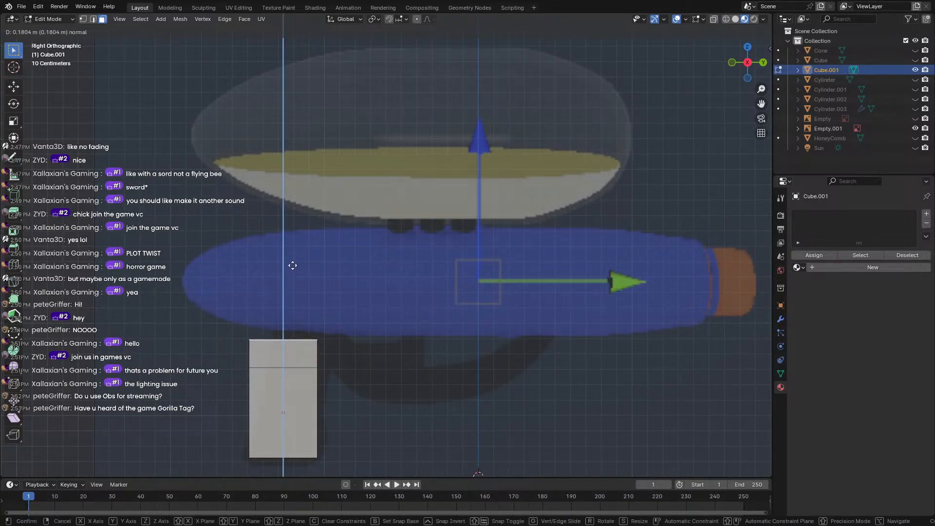
pyautogui.rightClick(291, 262)
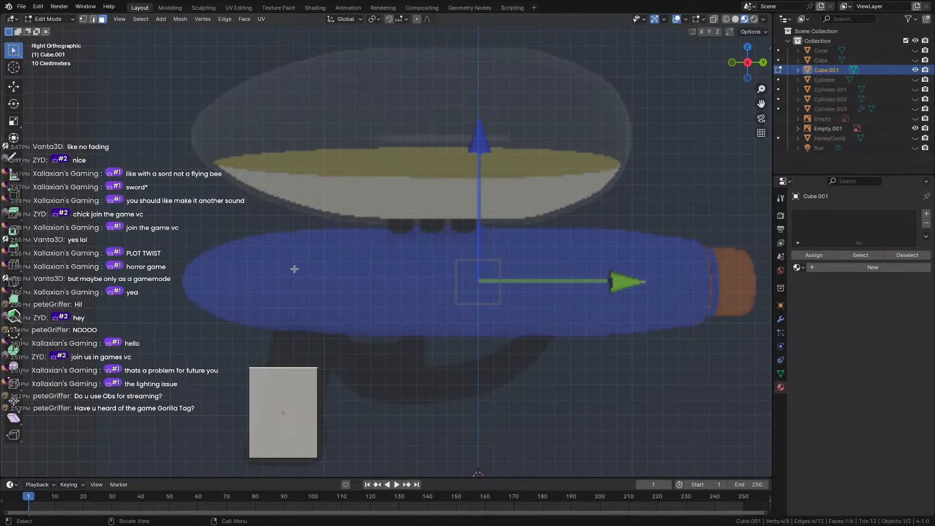
pyautogui.press('g')
pyautogui.click(315, 234)
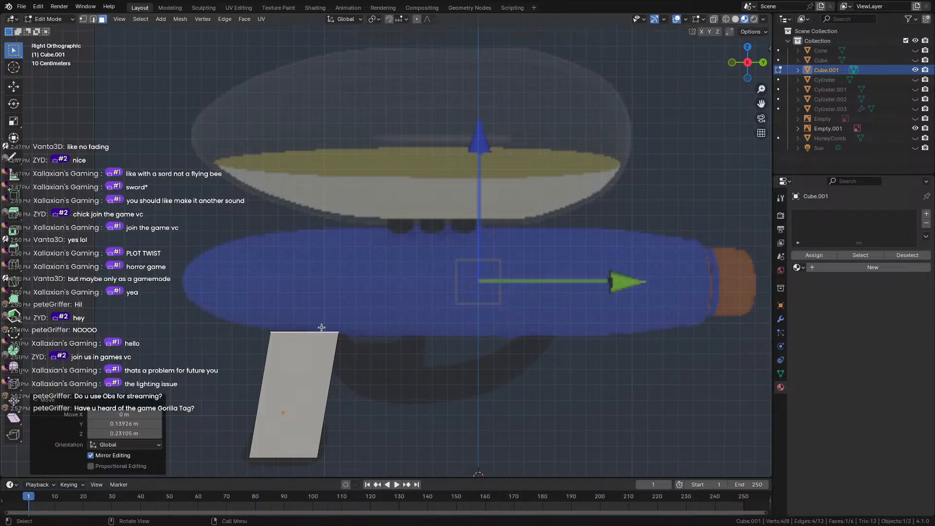
pyautogui.moveTo(323, 346); pyautogui.dragTo(300, 305, button='middle')
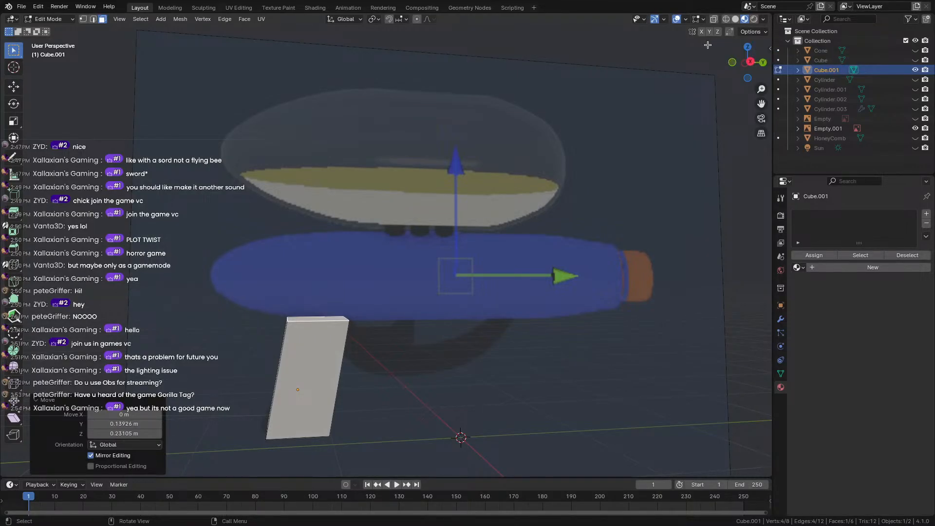
pyautogui.click(750, 61)
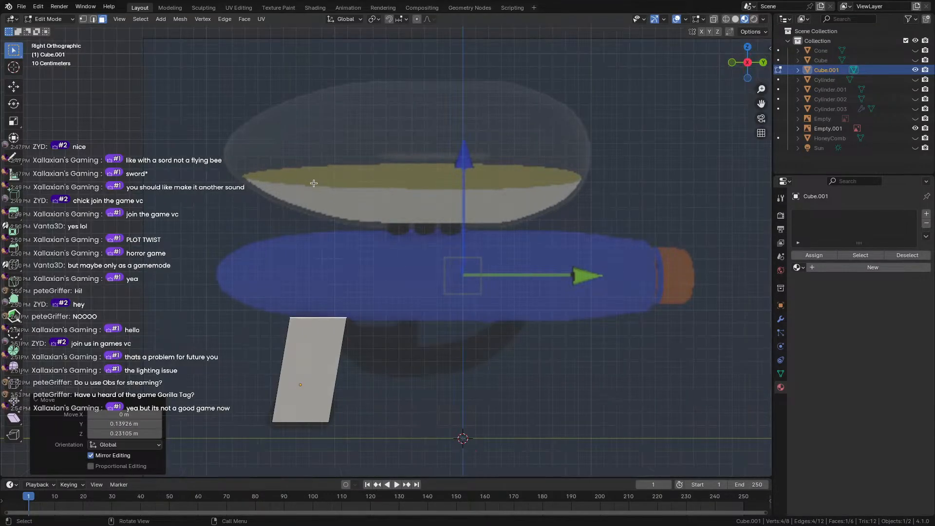
# Extrude the grip's top face upward, then extrude the new block's side face outward.
pyautogui.press('e')
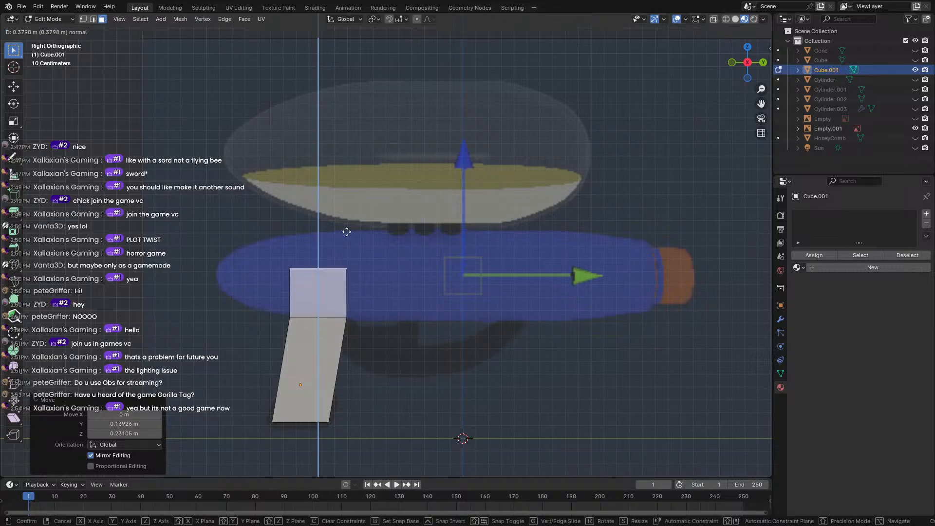
pyautogui.click(351, 202)
pyautogui.moveTo(351, 203); pyautogui.dragTo(311, 285, button='middle')
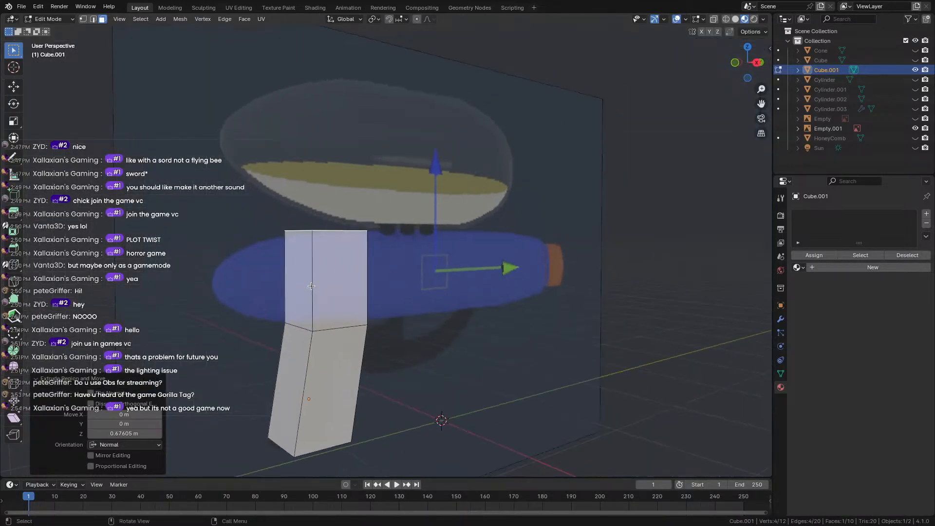
pyautogui.click(311, 284)
pyautogui.press('e')
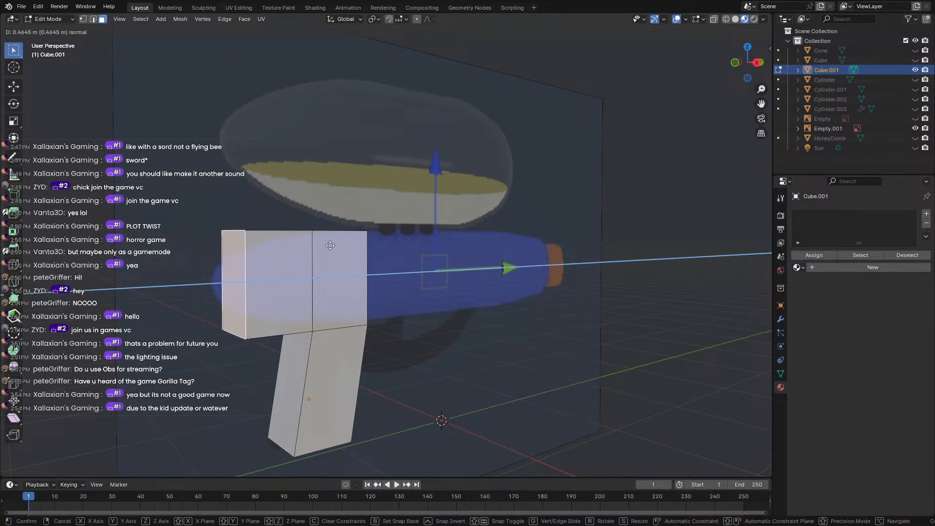
pyautogui.click(328, 246)
# Extend the end face into a long barrel matching the reference gun's length.
pyautogui.moveTo(327, 246); pyautogui.dragTo(334, 262, button='middle')
pyautogui.press('e')
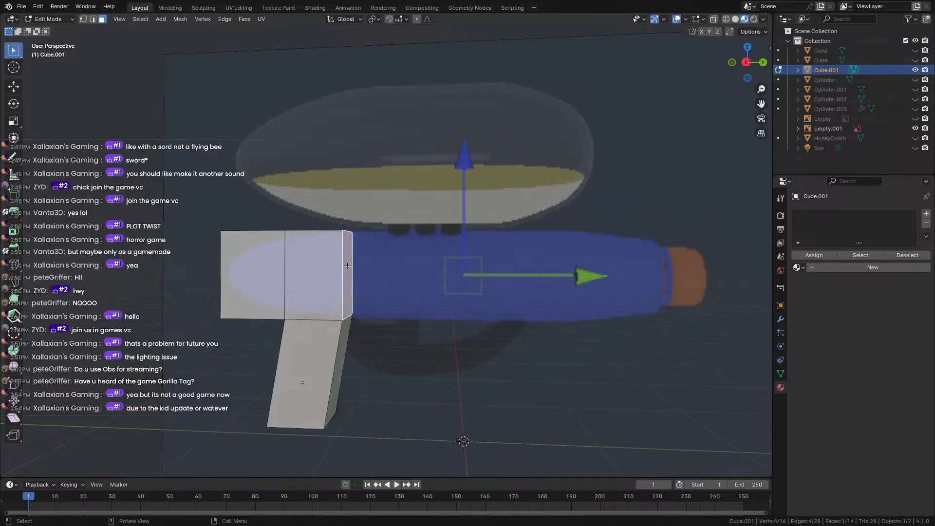
pyautogui.click(713, 283)
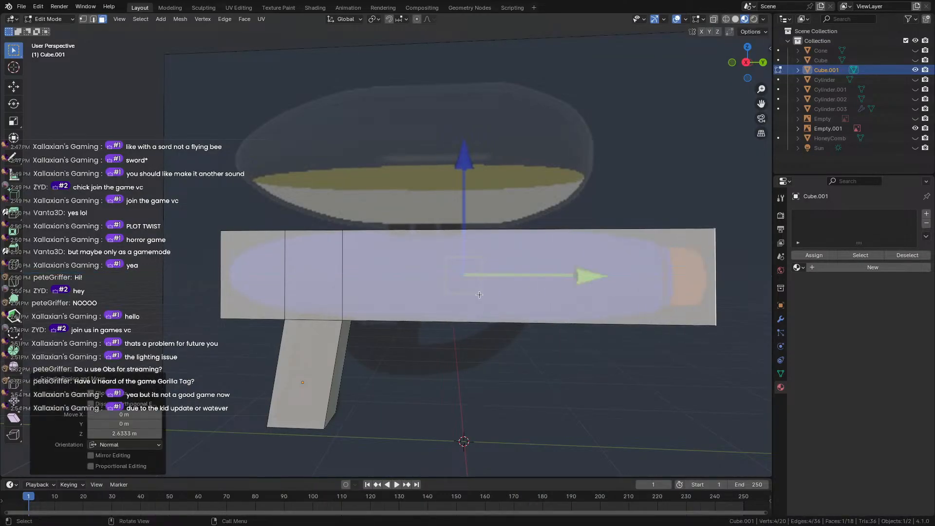
pyautogui.scroll(-3, 467, 293)
pyautogui.moveTo(467, 293); pyautogui.dragTo(473, 255, button='middle')
pyautogui.hotkey('ctrl', 'r')
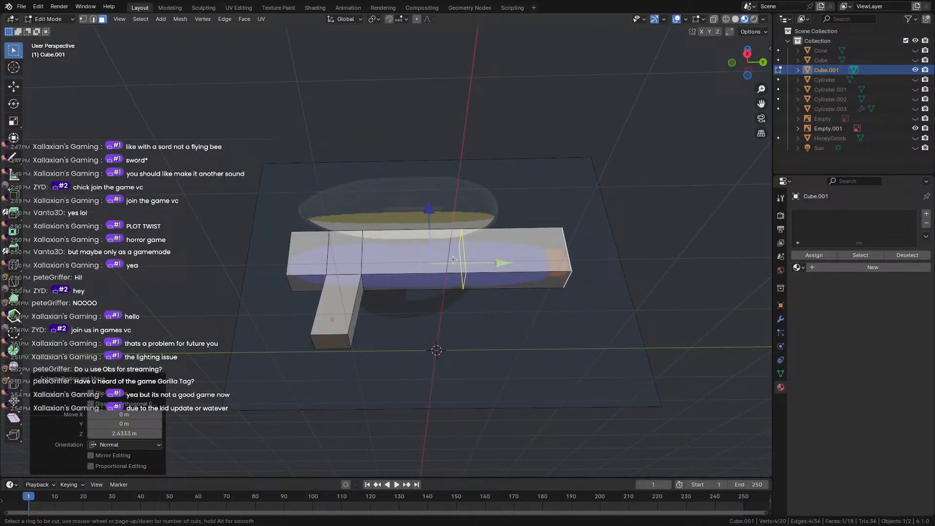
# Add an edge loop across the barrel and slide it toward the grip.
pyautogui.click(460, 259)
pyautogui.click(464, 259)
pyautogui.press('g')
pyautogui.press('g')
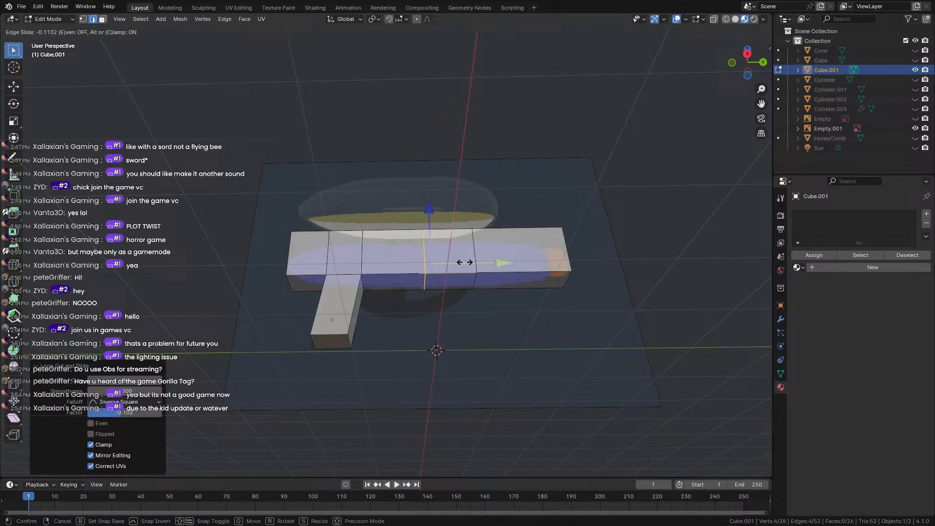
pyautogui.click(492, 265)
pyautogui.moveTo(415, 289); pyautogui.dragTo(372, 317, button='middle')
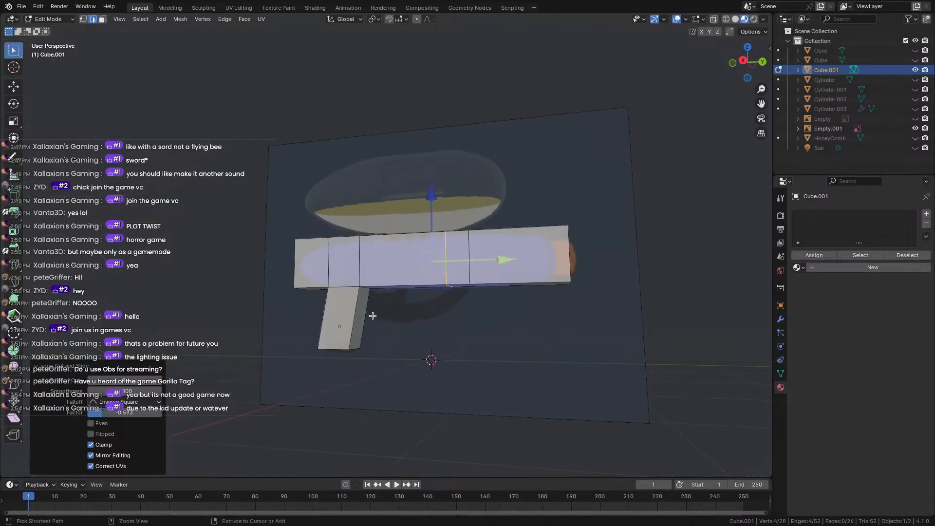
# Add two more edge loops across the grip.
pyautogui.hotkey('ctrl', 'r')
pyautogui.click(357, 302)
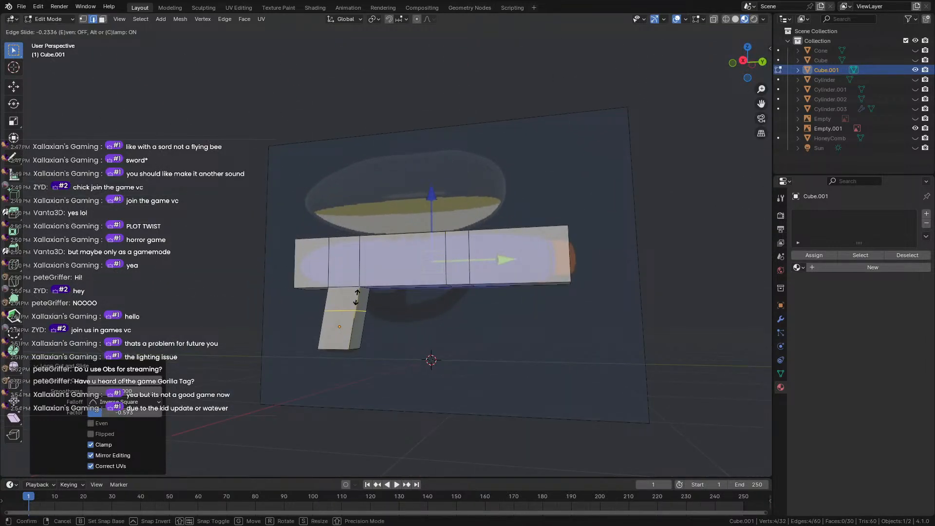
pyautogui.click(357, 297)
pyautogui.hotkey('ctrl', 'r')
pyautogui.click(357, 306)
pyautogui.click(356, 310)
pyautogui.moveTo(323, 299); pyautogui.dragTo(374, 188, button='middle')
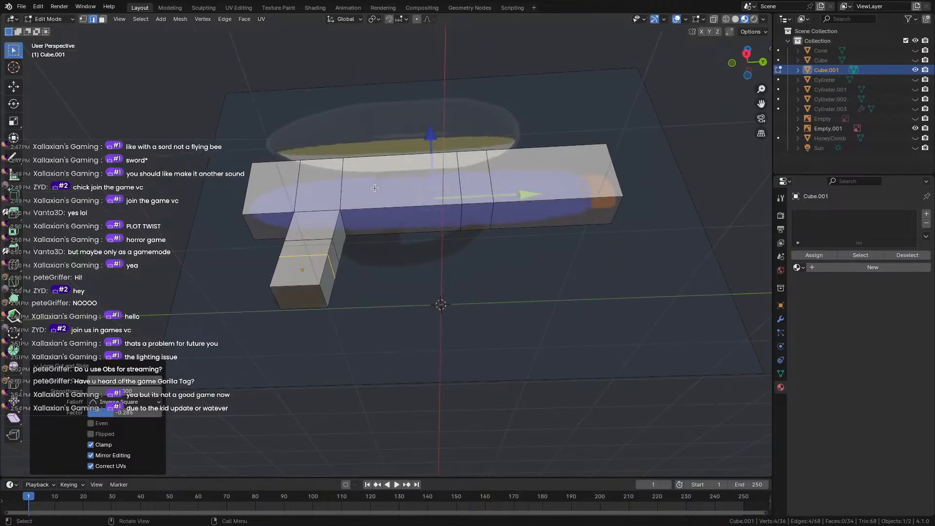
pyautogui.scroll(2, 397, 240)
# In face select mode, pick a barrel underside face and extrude it downward.
pyautogui.press('3')
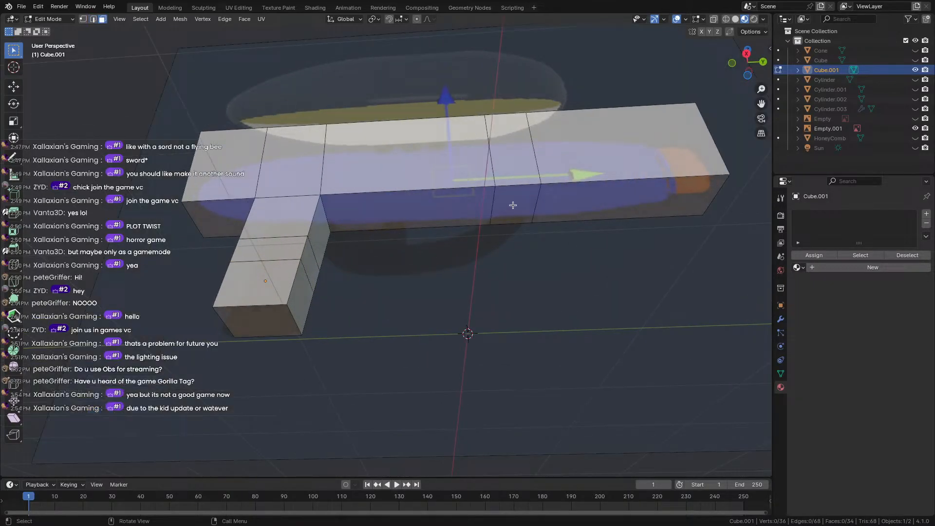
pyautogui.click(511, 204)
pyautogui.moveTo(511, 203); pyautogui.dragTo(522, 250, button='middle')
pyautogui.press('e')
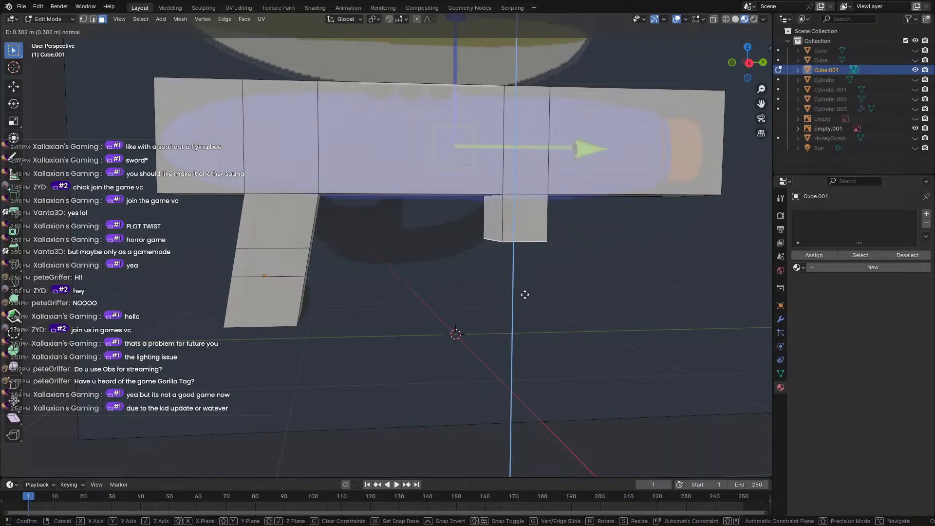
# Extrude the underside face down in two sections ahead of the grip.
pyautogui.click(525, 295)
pyautogui.press('e')
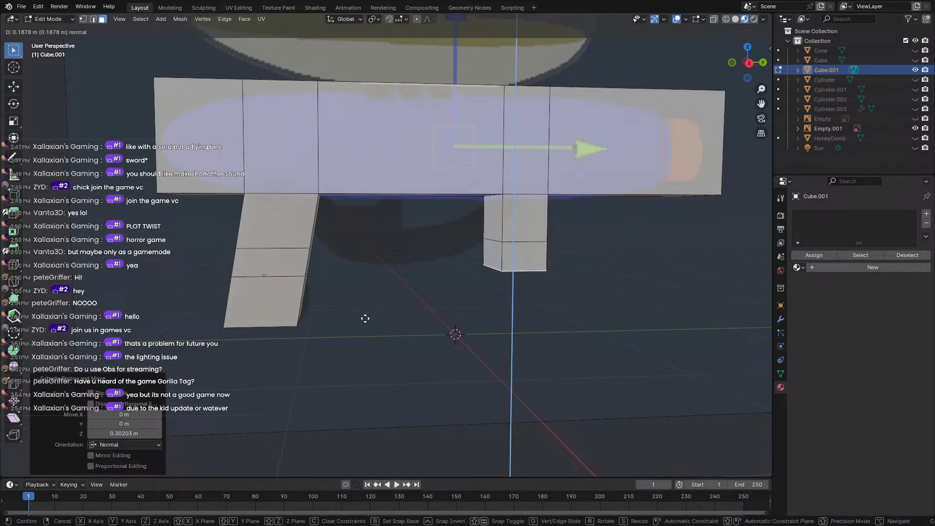
pyautogui.click(366, 329)
pyautogui.click(749, 65)
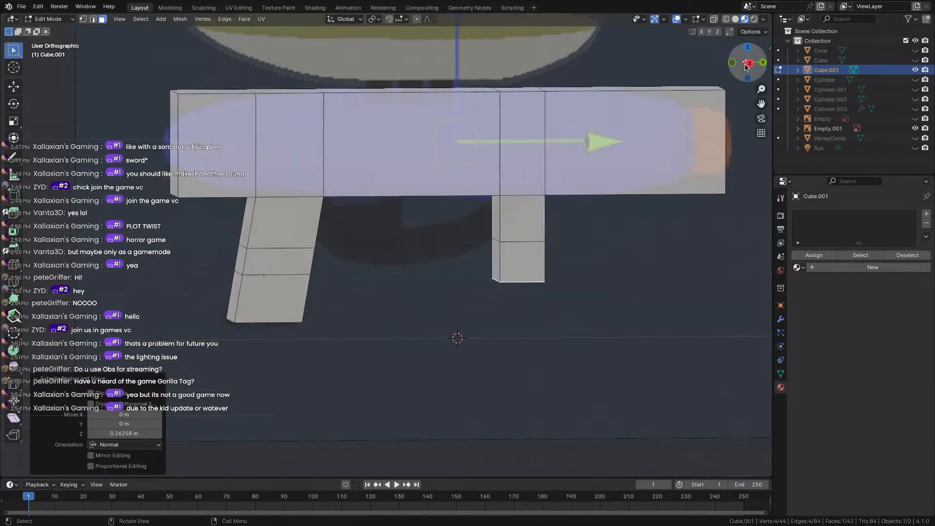
# Move the bottom face, rotate it 93°, and push it up against the barrel.
pyautogui.press('g')
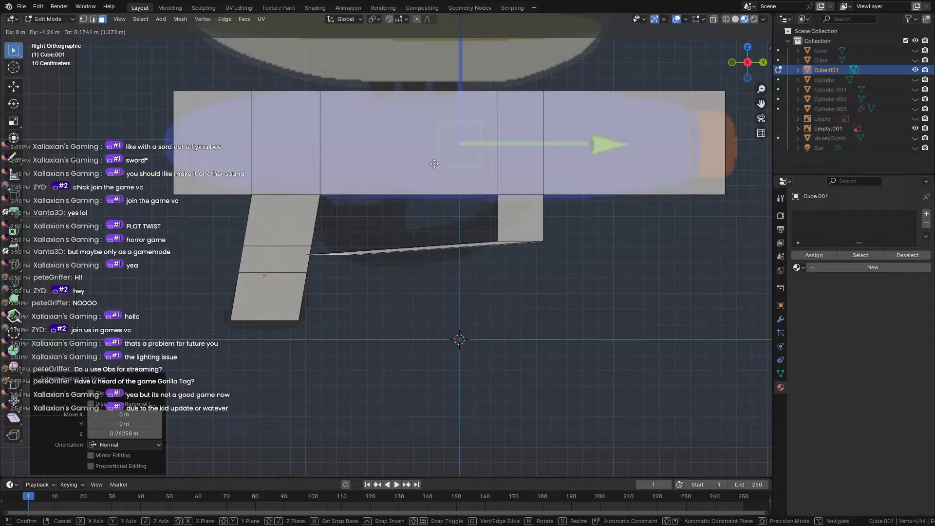
pyautogui.click(443, 156)
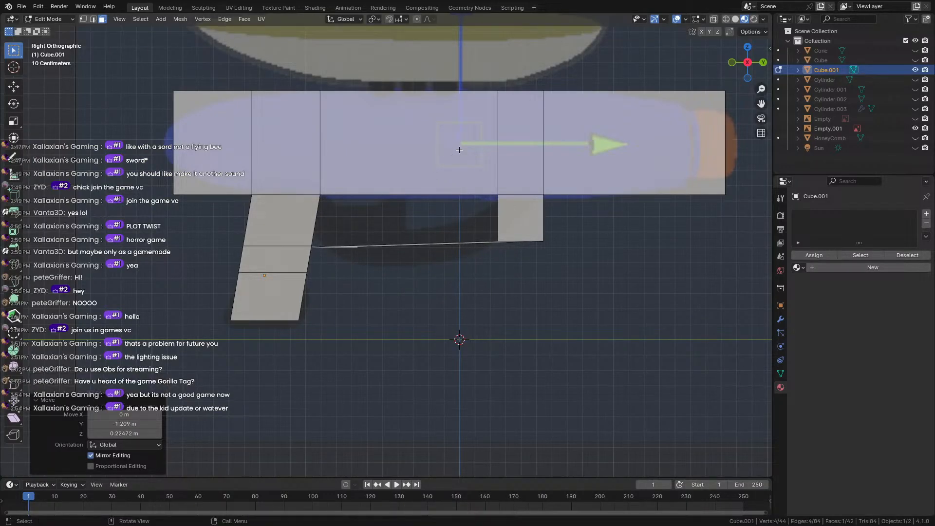
pyautogui.press('r')
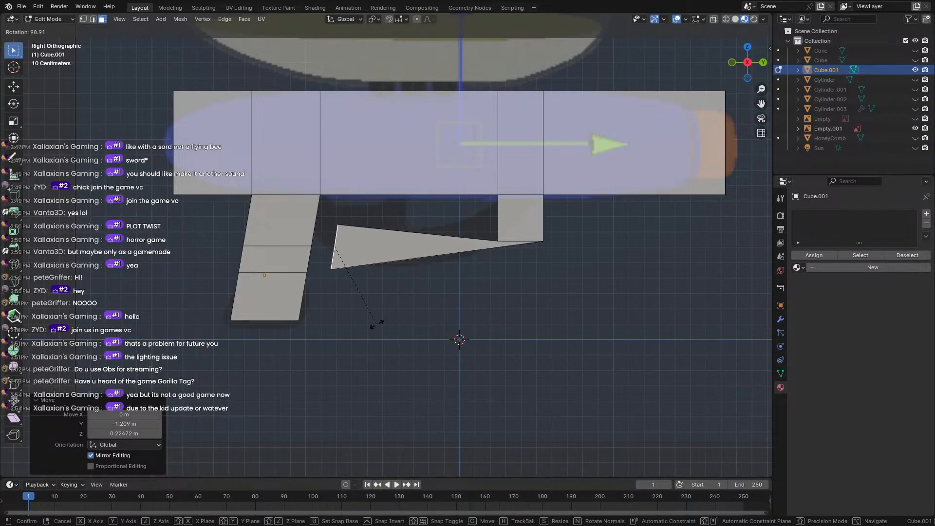
pyautogui.click(380, 322)
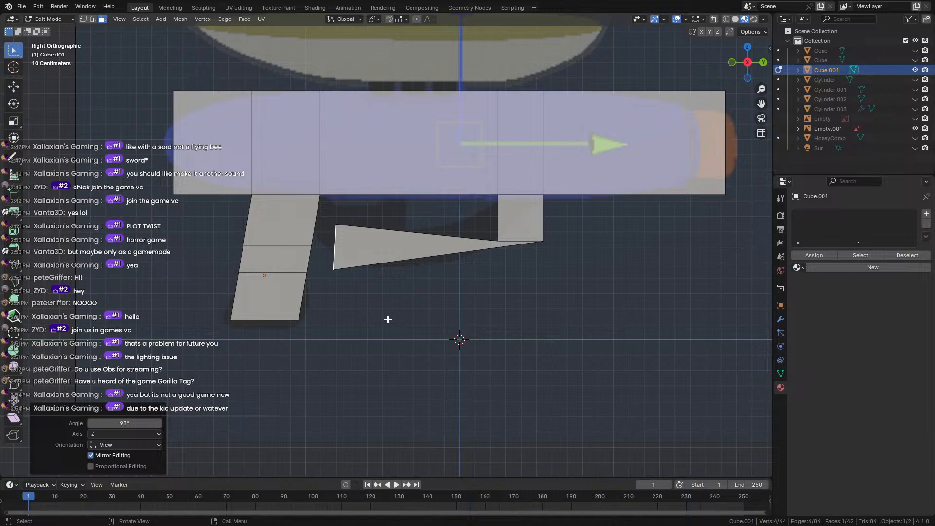
pyautogui.press('g')
pyautogui.click(401, 226)
# Orbit to inspect the block's underside, then switch to Left Orthographic view.
pyautogui.moveTo(402, 226); pyautogui.dragTo(388, 255, button='middle')
pyautogui.scroll(-2, 389, 254)
pyautogui.scroll(-3, 424, 296)
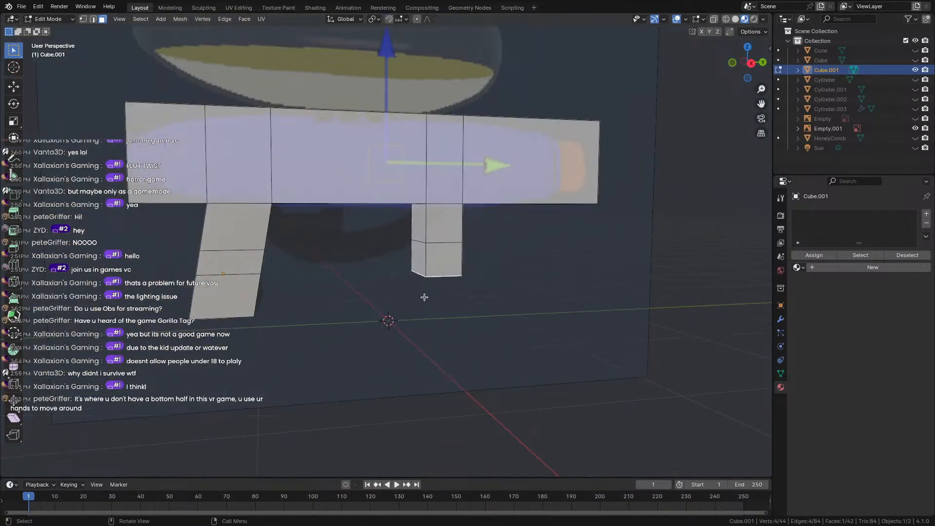
pyautogui.moveTo(423, 296)
pyautogui.mouseDown(button='middle')
pyautogui.moveTo(422, 254)
pyautogui.moveTo(414, 287)
pyautogui.mouseUp(button='middle')
pyautogui.scroll(3, 416, 288)
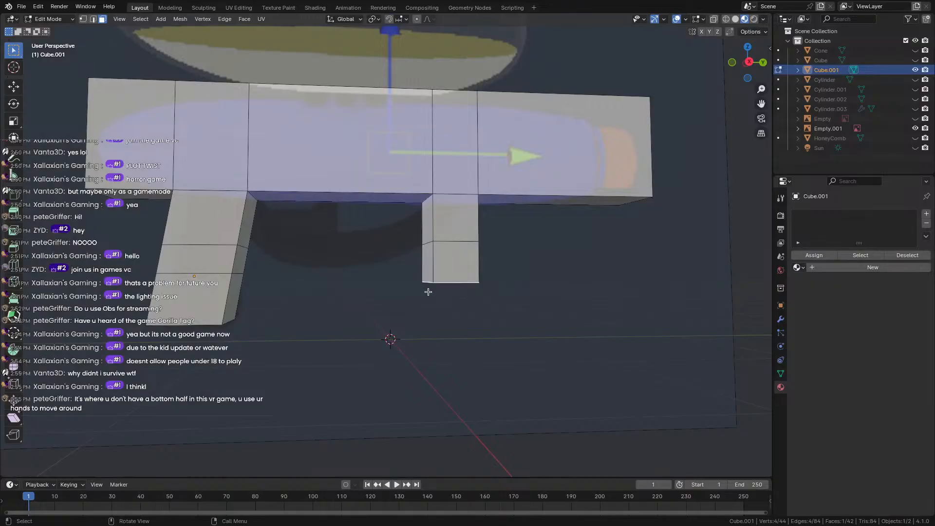
pyautogui.click(749, 62)
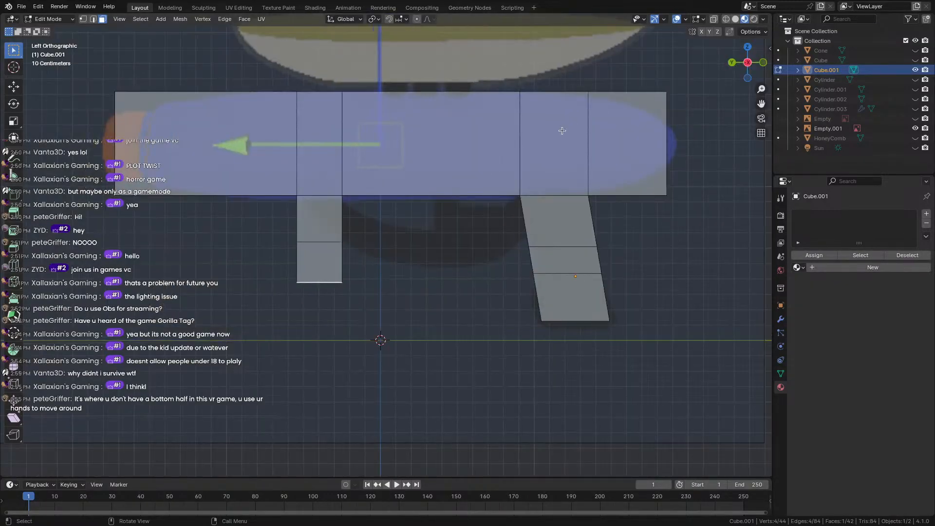
# Try moving and rotating the leg-bottom vertices, then undo both changes.
pyautogui.click(749, 67)
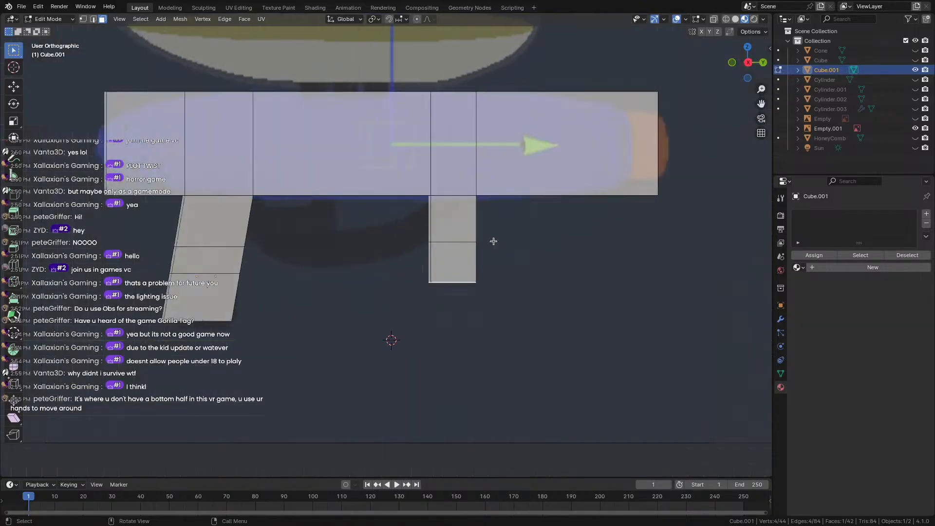
pyautogui.press('g')
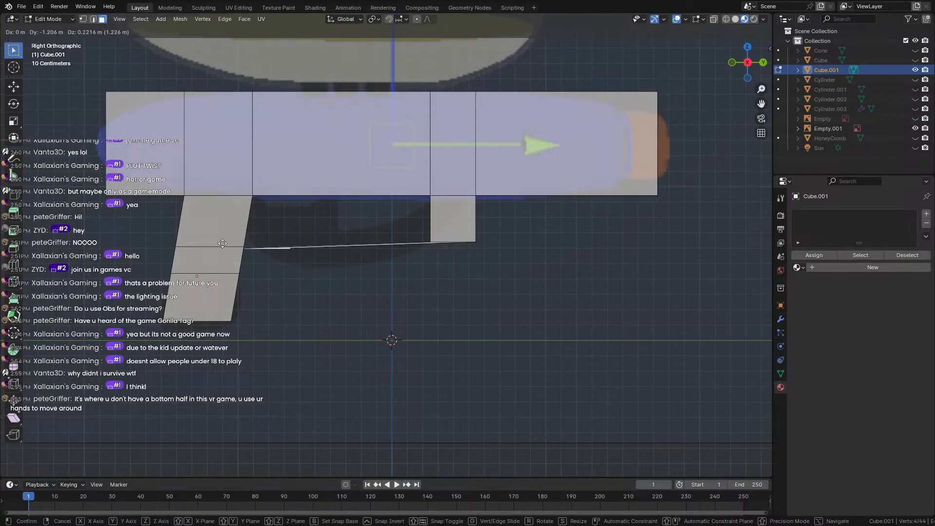
pyautogui.click(223, 241)
pyautogui.press('r')
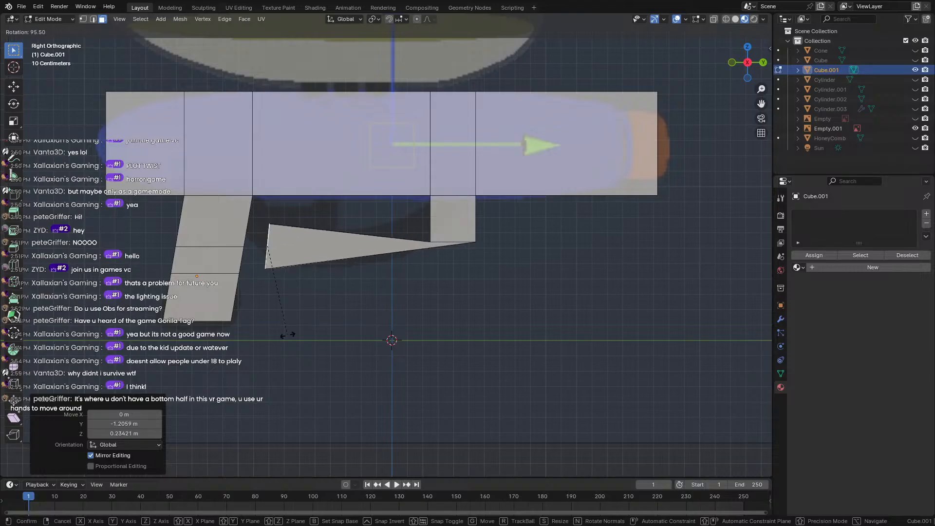
pyautogui.click(293, 334)
pyautogui.hotkey('ctrl', 'z')
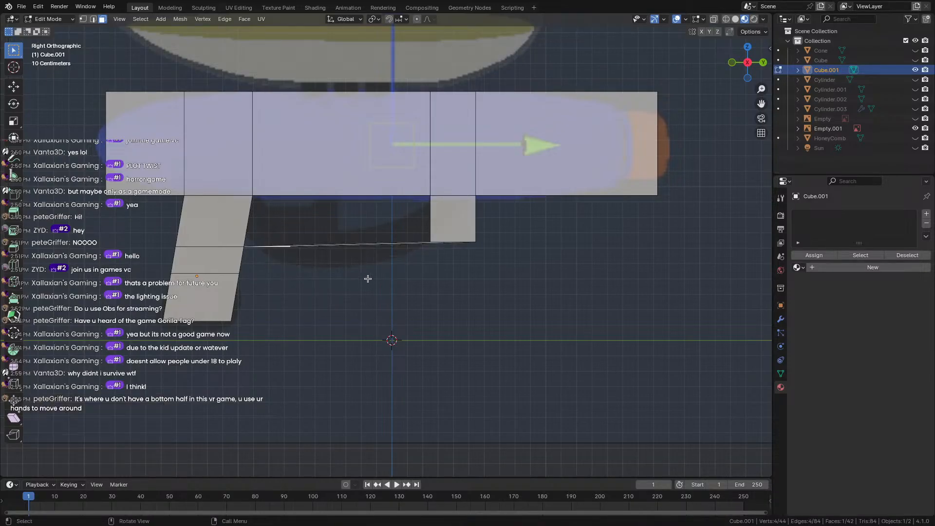
pyautogui.hotkey('ctrl', 'z')
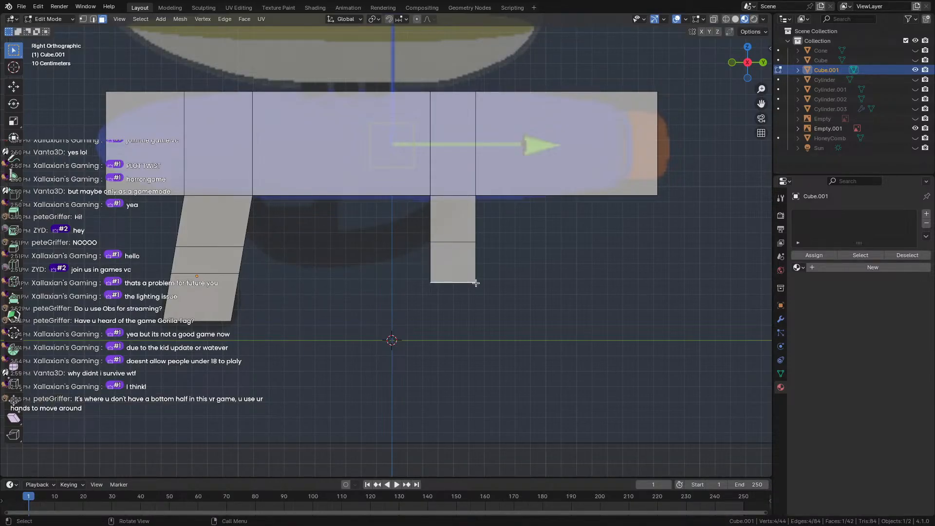
# Add an edge loop across the main bar with Ctrl+R and slide it into place.
pyautogui.scroll(-5, 358, 199)
pyautogui.moveTo(359, 199); pyautogui.dragTo(356, 263, button='middle')
pyautogui.scroll(4, 351, 222)
pyautogui.hotkey('ctrl', 'r')
pyautogui.click(356, 263)
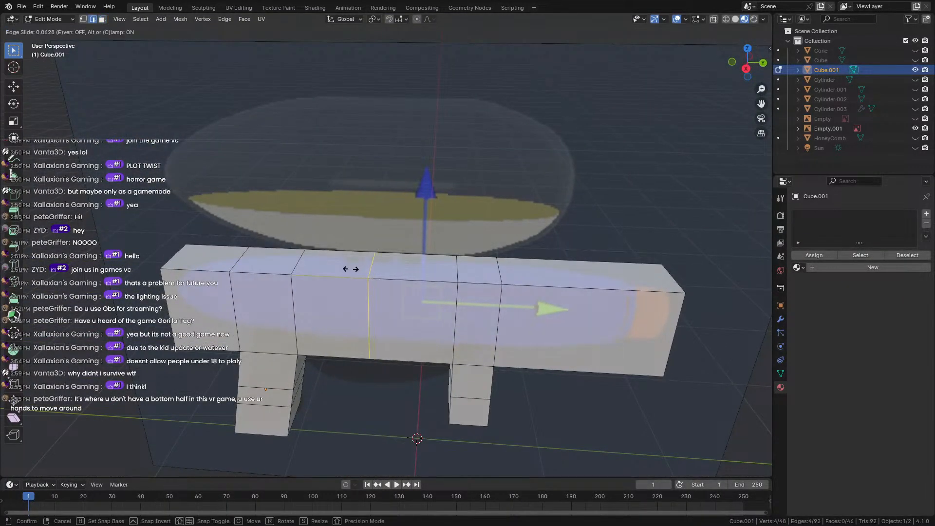
pyautogui.click(323, 268)
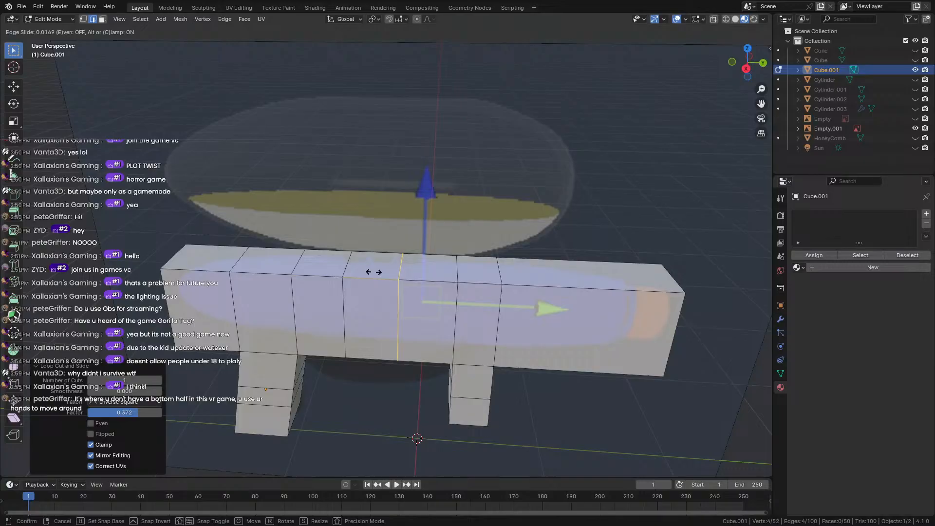
pyautogui.click(373, 272)
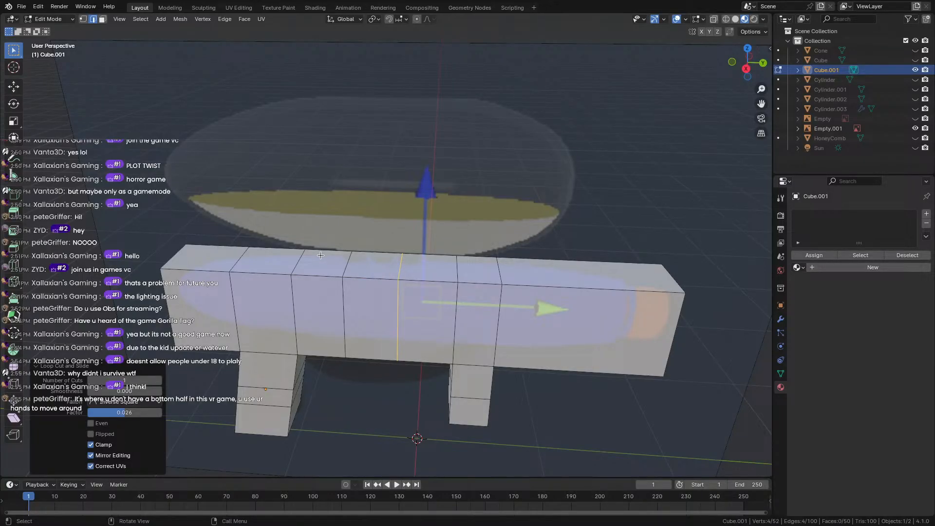
# Select two top faces of the bar, inset them as a trial, then undo the inset.
pyautogui.click(320, 254)
pyautogui.click(349, 266)
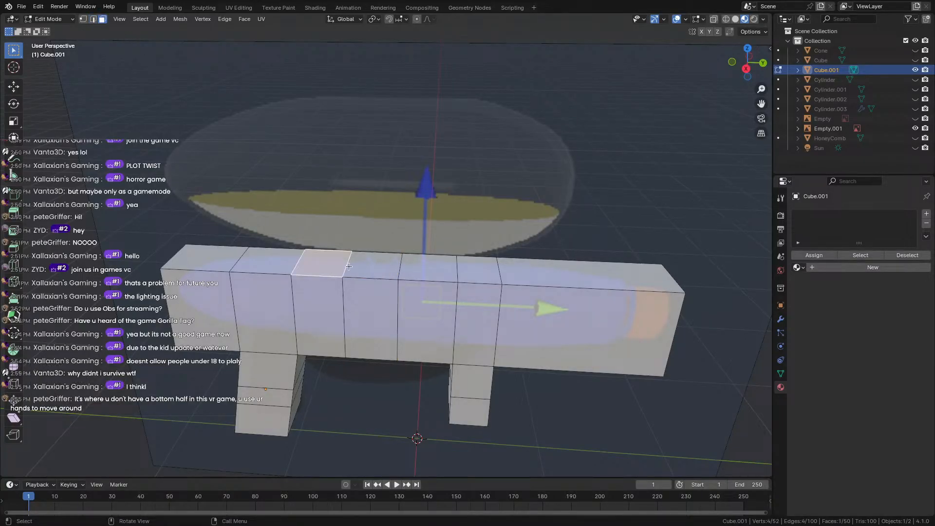
pyautogui.keyDown('shift'); pyautogui.click(419, 273); pyautogui.keyUp('shift')
pyautogui.press('i')
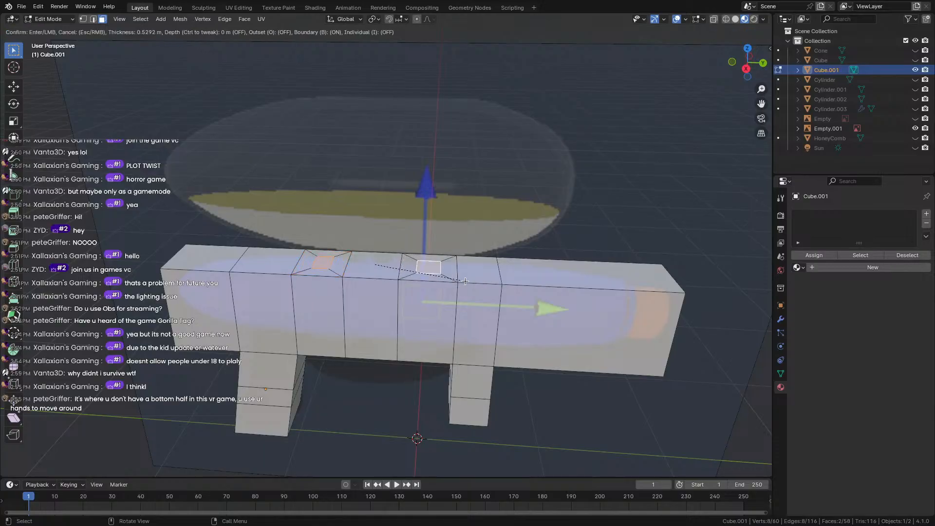
pyautogui.click(470, 281)
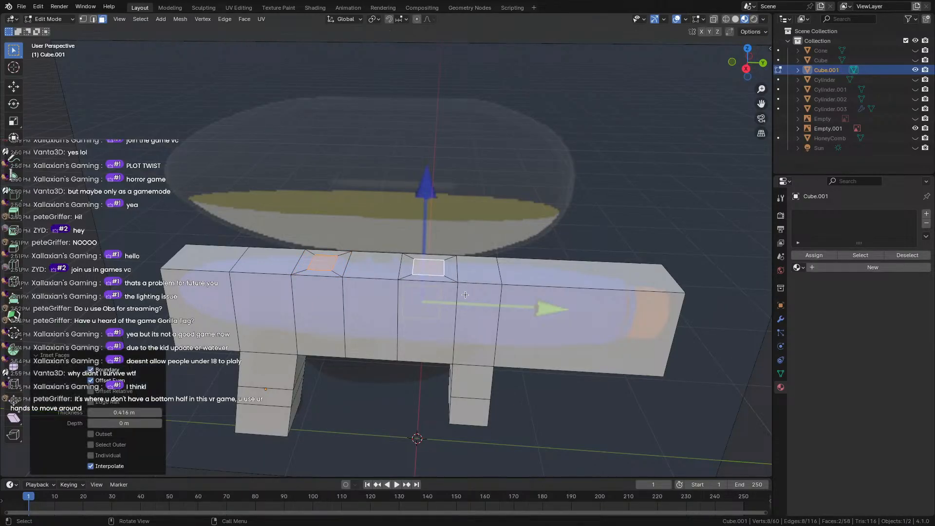
pyautogui.moveTo(470, 281); pyautogui.dragTo(440, 301, button='middle')
pyautogui.press('super+z')
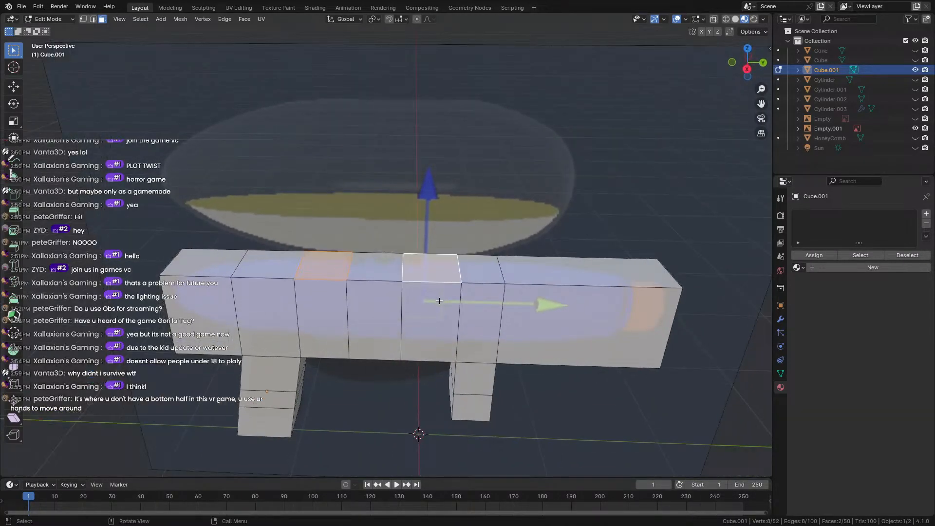
# Apply a circle operation to the selected top faces from the face context menu.
pyautogui.rightClick(438, 301)
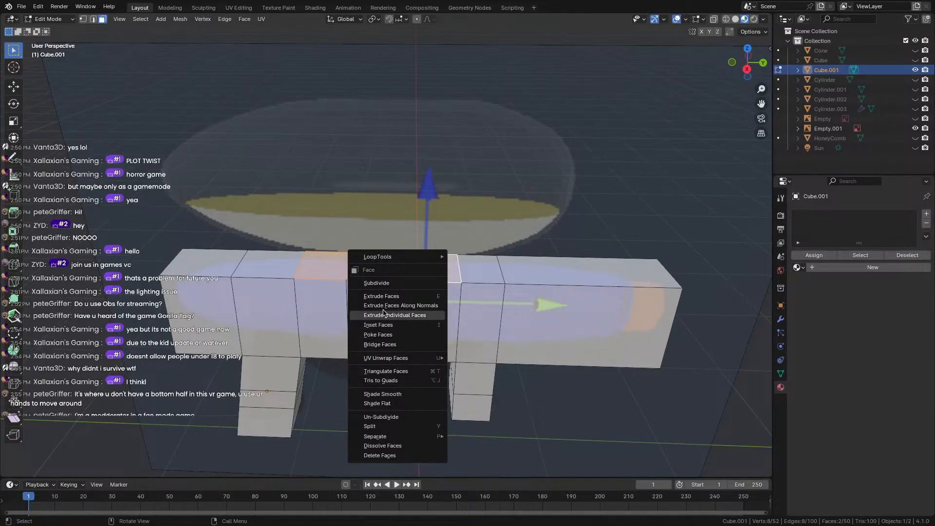
pyautogui.moveTo(396, 361)
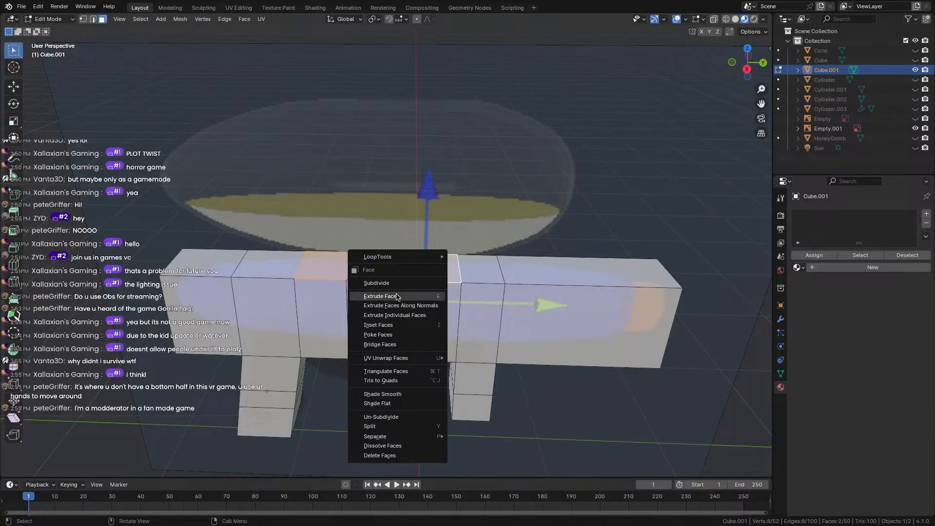
pyautogui.moveTo(385, 257)
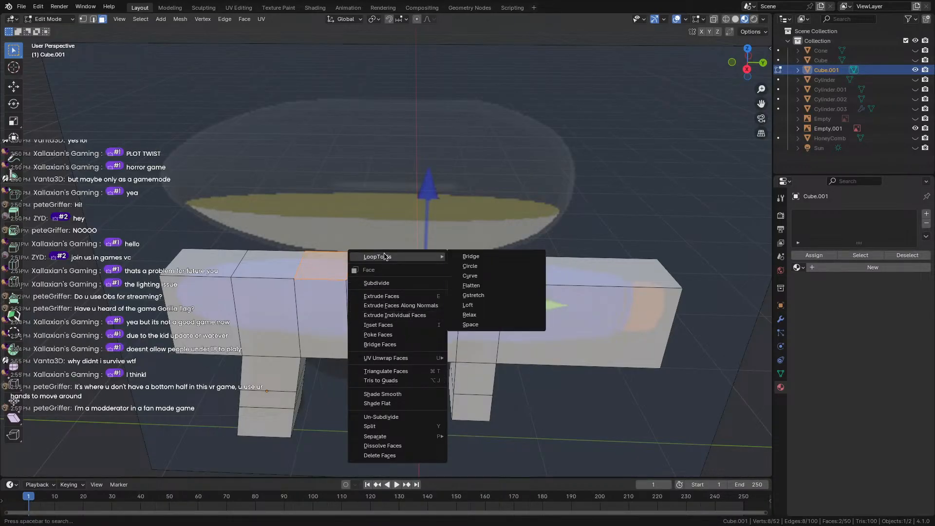
pyautogui.click(465, 266)
# Inset the two top faces and extrude them upward 0.1287 m into small blocks.
pyautogui.moveTo(460, 310); pyautogui.dragTo(414, 346, button='middle')
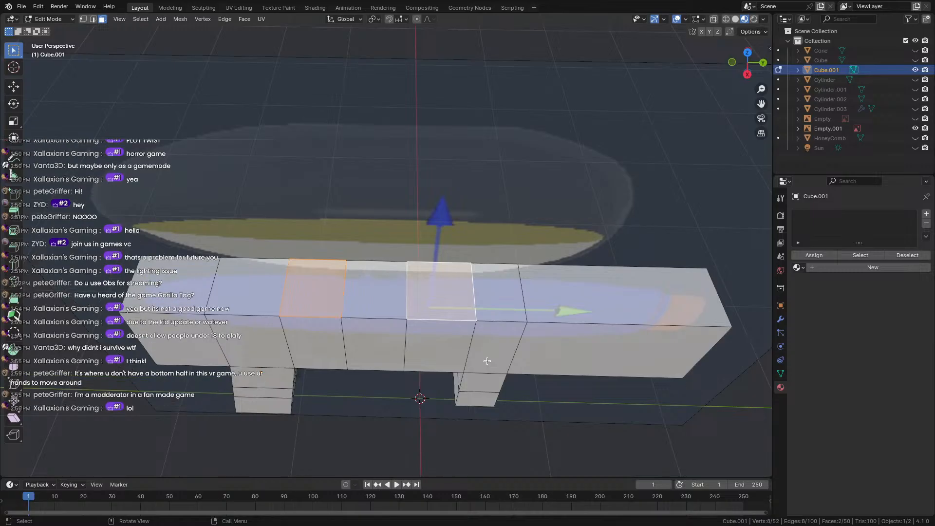
pyautogui.press('i')
pyautogui.click(502, 365)
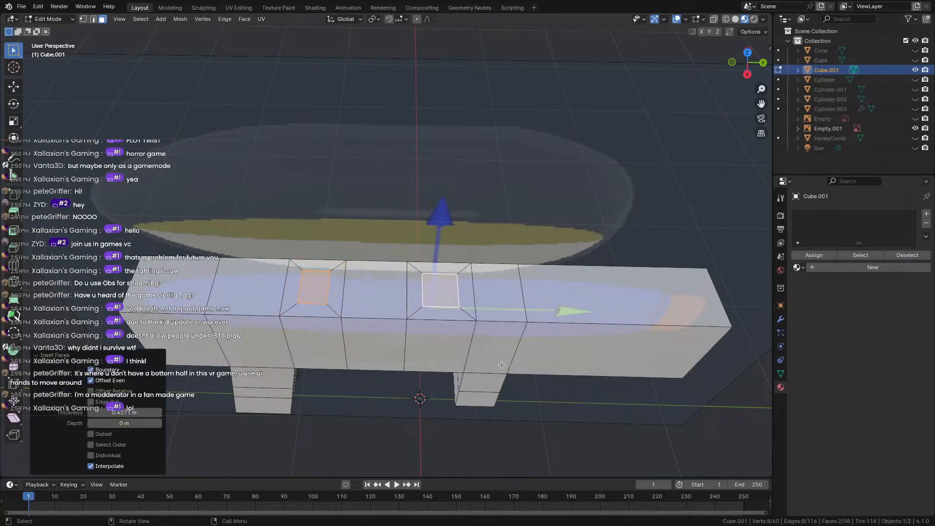
pyautogui.moveTo(430, 366); pyautogui.dragTo(436, 300, button='middle')
pyautogui.press('e')
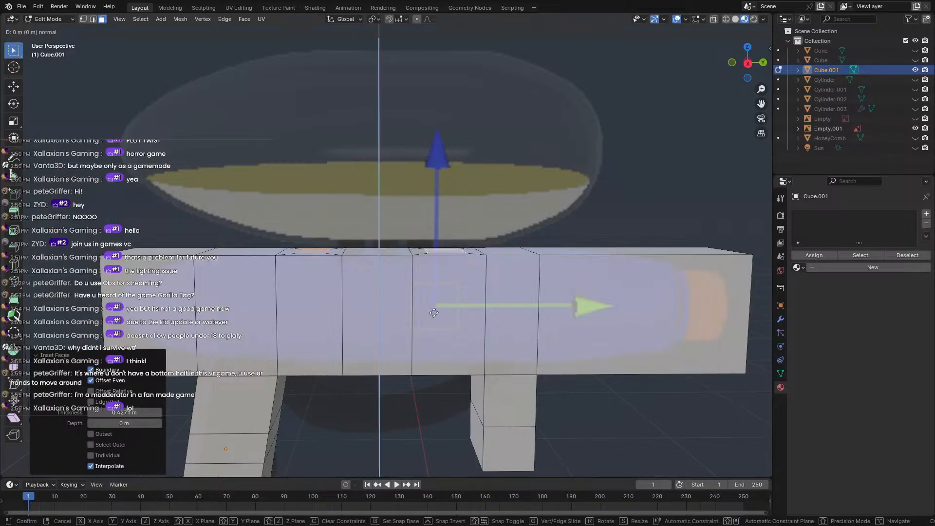
pyautogui.click(435, 290)
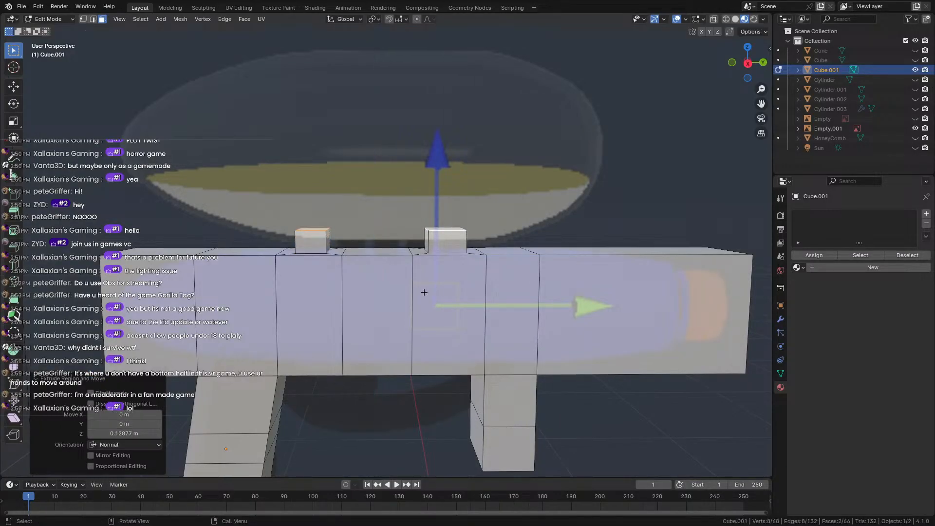
pyautogui.moveTo(435, 291); pyautogui.dragTo(381, 285, button='middle')
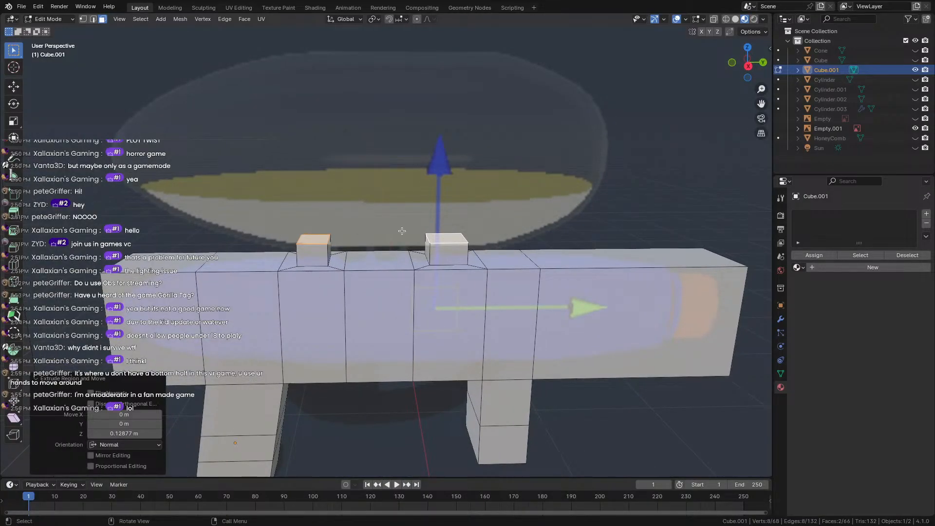
# Extrude the right block's top face up, then extend it into a long upper bar both ways.
pyautogui.click(440, 236)
pyautogui.press('e')
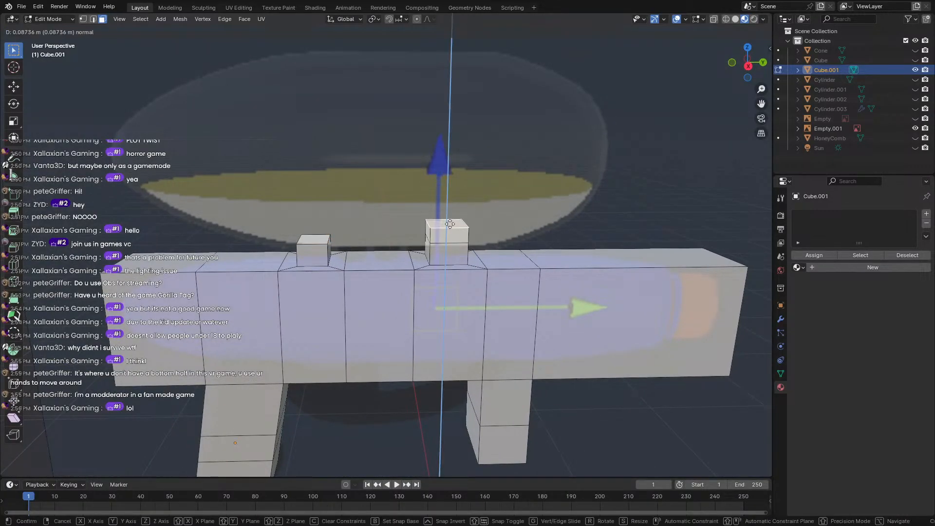
pyautogui.click(455, 182)
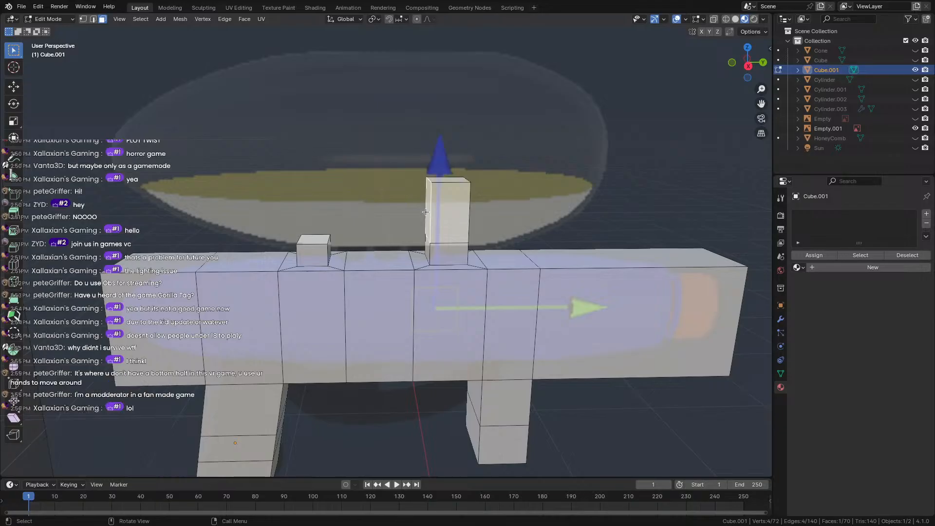
pyautogui.press('e')
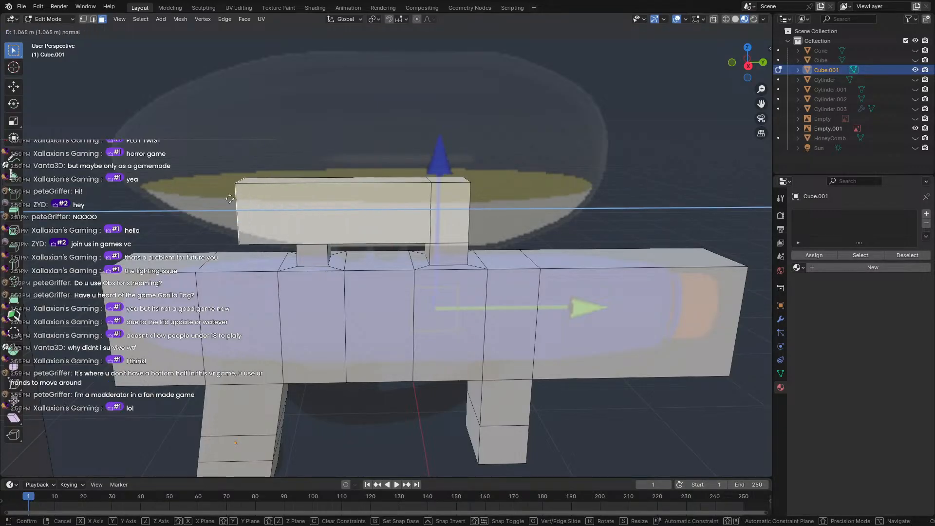
pyautogui.click(183, 201)
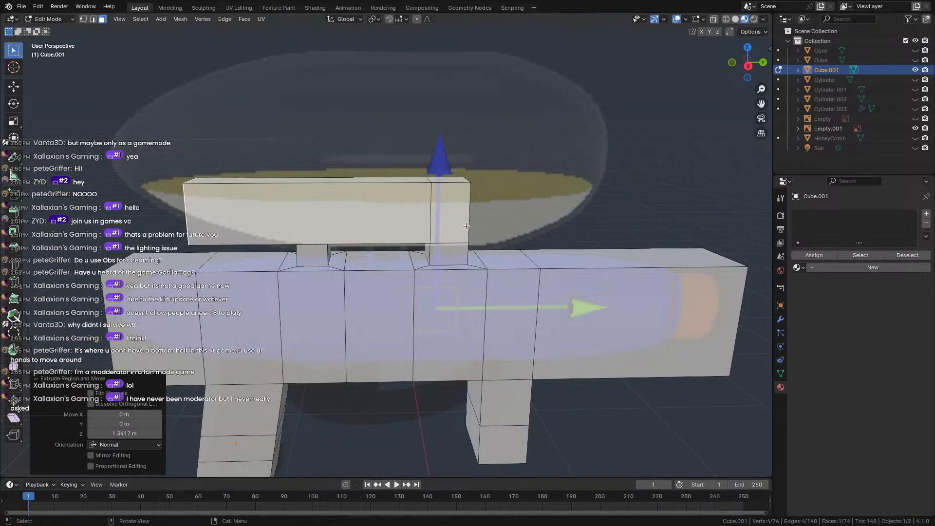
pyautogui.moveTo(183, 200); pyautogui.dragTo(487, 229, button='middle')
pyautogui.click(400, 219)
pyautogui.press('e')
pyautogui.click(553, 222)
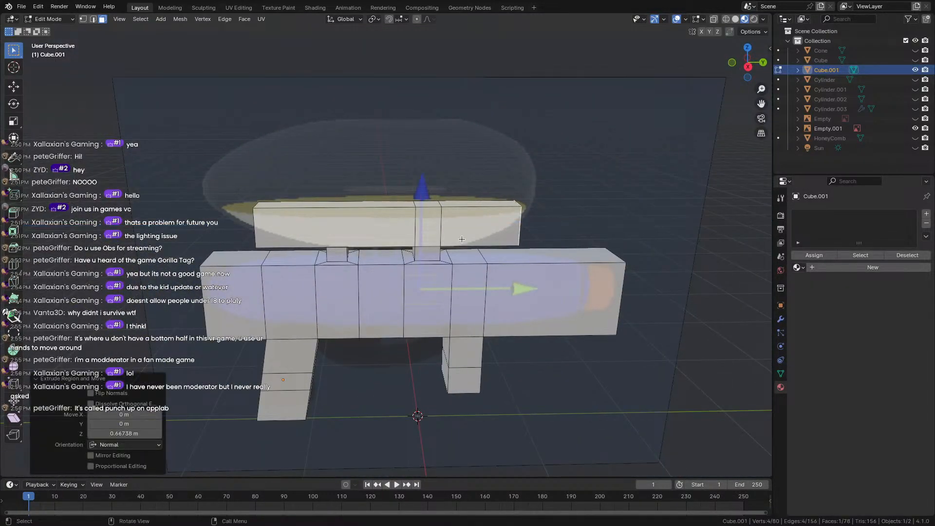
# Select three top faces of the upper bar, test an upward extrusion, and undo it.
pyautogui.scroll(4, 465, 241)
pyautogui.moveTo(306, 155); pyautogui.dragTo(312, 171, button='middle')
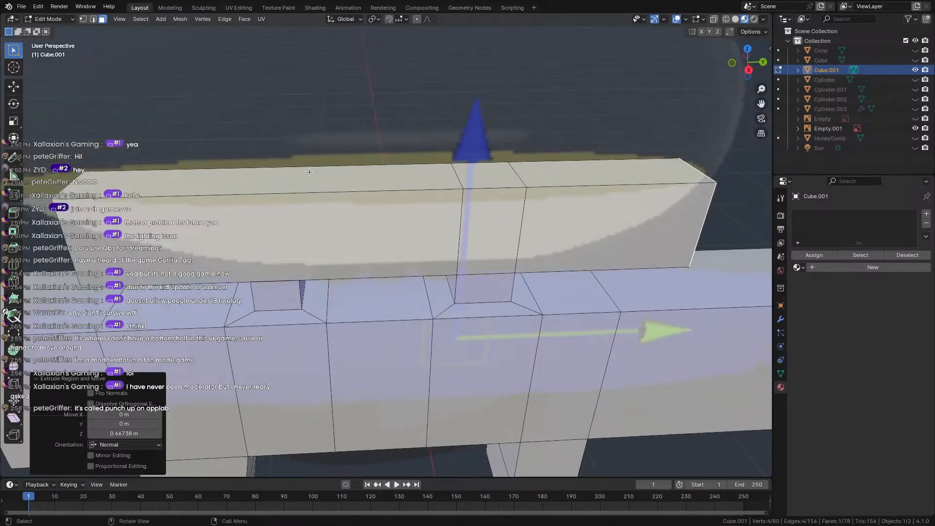
pyautogui.keyDown('shift'); pyautogui.click(390, 180); pyautogui.keyUp('shift')
pyautogui.keyDown('shift'); pyautogui.click(487, 177); pyautogui.keyUp('shift')
pyautogui.keyDown('shift'); pyautogui.click(571, 172); pyautogui.keyUp('shift')
pyautogui.scroll(-4, 380, 241)
pyautogui.moveTo(374, 244); pyautogui.dragTo(370, 221, button='middle')
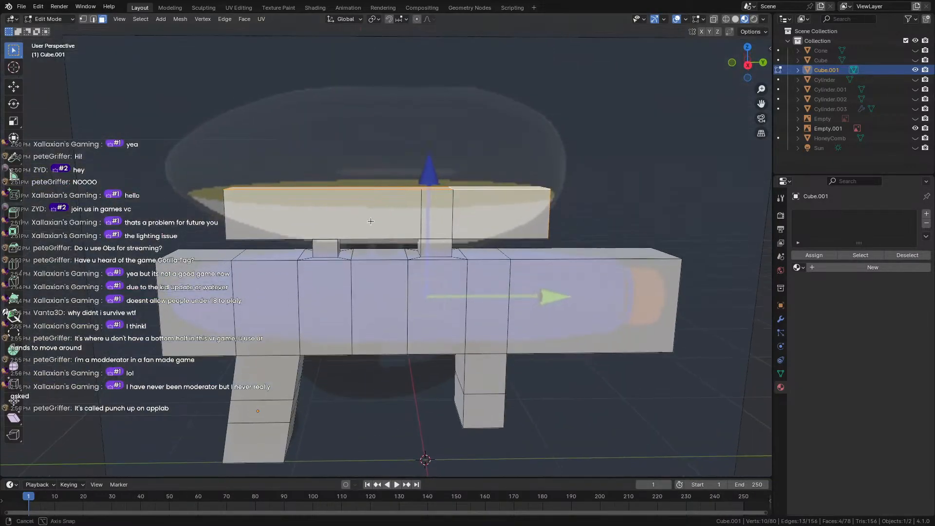
pyautogui.press('e')
pyautogui.click(364, 152)
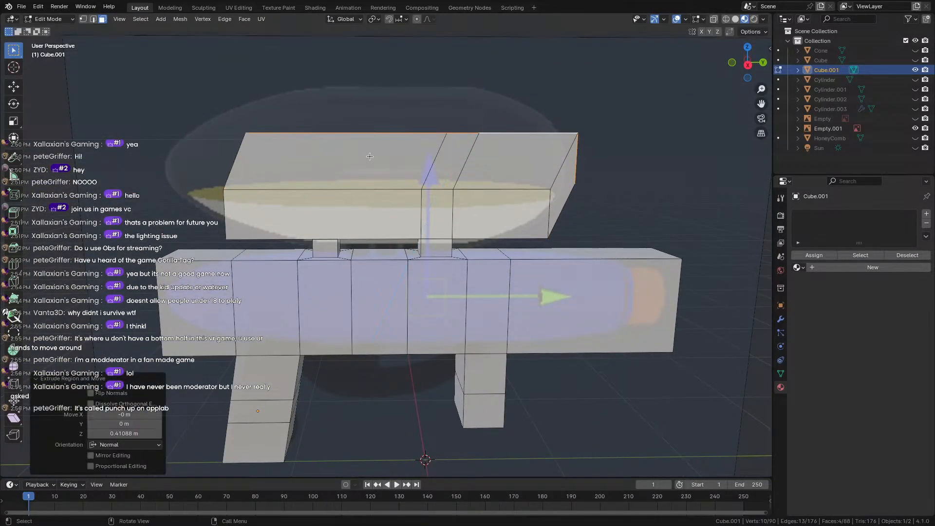
pyautogui.hotkey('ctrl', 'z')
# Clear the selection and reselect the right, left and middle top faces of the upper block.
pyautogui.moveTo(452, 226); pyautogui.dragTo(425, 178, button='middle')
pyautogui.click(591, 119)
pyautogui.moveTo(591, 119); pyautogui.dragTo(485, 241, button='middle')
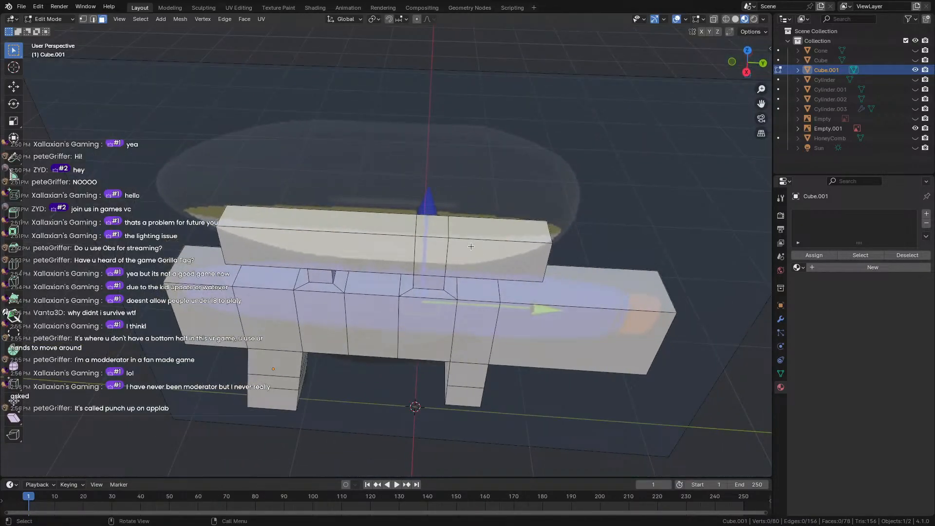
pyautogui.click(482, 222)
pyautogui.click(397, 230)
pyautogui.click(495, 234)
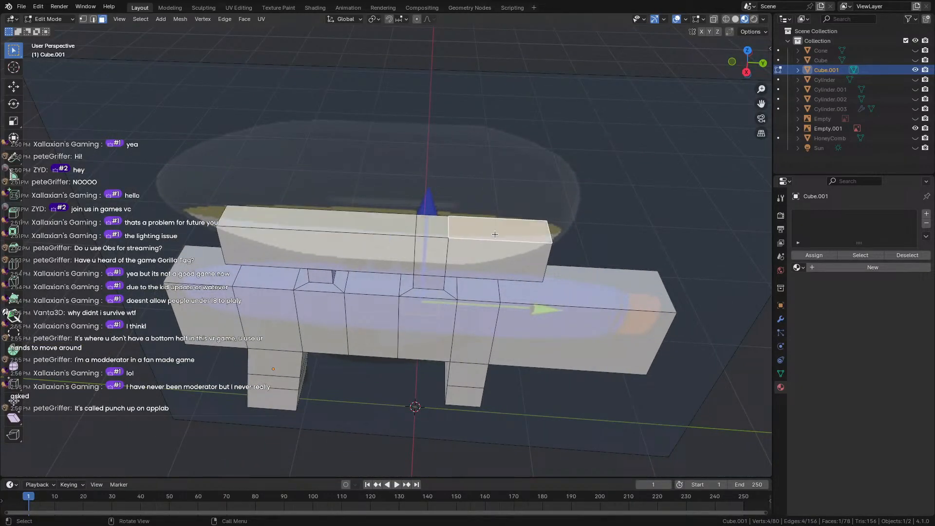
pyautogui.keyDown('shift'); pyautogui.click(374, 224); pyautogui.keyUp('shift')
pyautogui.keyDown('shift'); pyautogui.click(432, 227); pyautogui.keyUp('shift')
pyautogui.moveTo(432, 227); pyautogui.dragTo(435, 178, button='middle')
# Extrude the three top faces upward into a tall tank, then undo a trial left-end extrusion.
pyautogui.press('e')
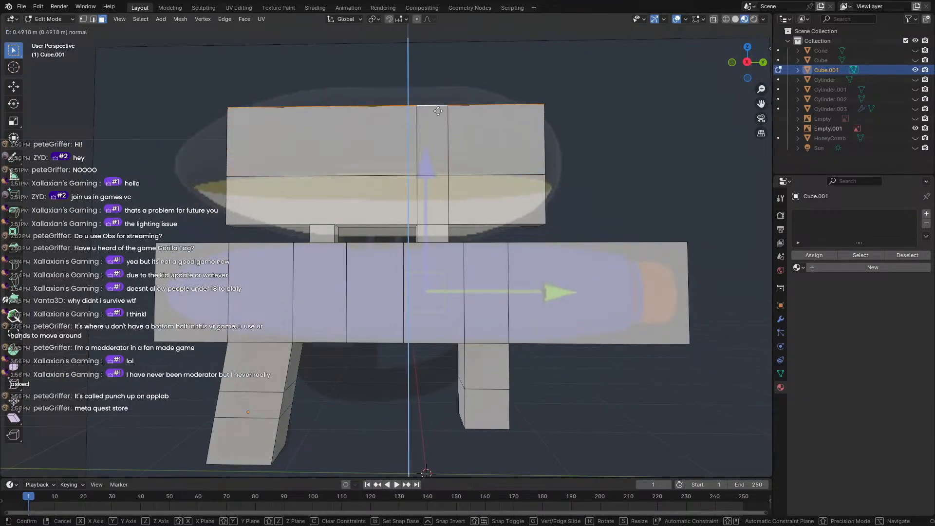
pyautogui.click(440, 106)
pyautogui.moveTo(440, 106); pyautogui.dragTo(329, 171, button='middle')
pyautogui.keyDown('shift'); pyautogui.click(316, 119); pyautogui.keyUp('shift')
pyautogui.keyDown('shift'); pyautogui.click(324, 195); pyautogui.keyUp('shift')
pyautogui.press('e')
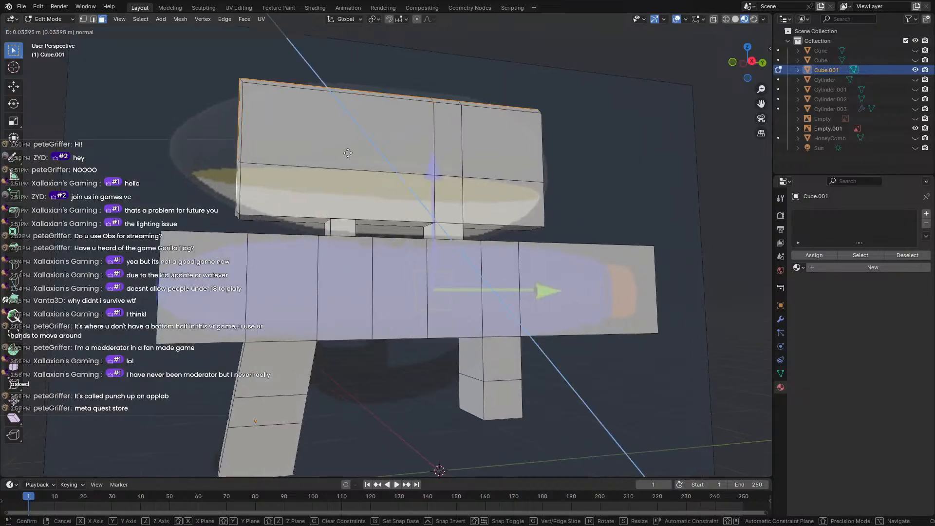
pyautogui.click(320, 154)
pyautogui.hotkey('ctrl', 'z')
# Extrude the two left end faces about 0.35 m outward and scale them to 0.404.
pyautogui.moveTo(248, 137); pyautogui.dragTo(333, 147, button='middle')
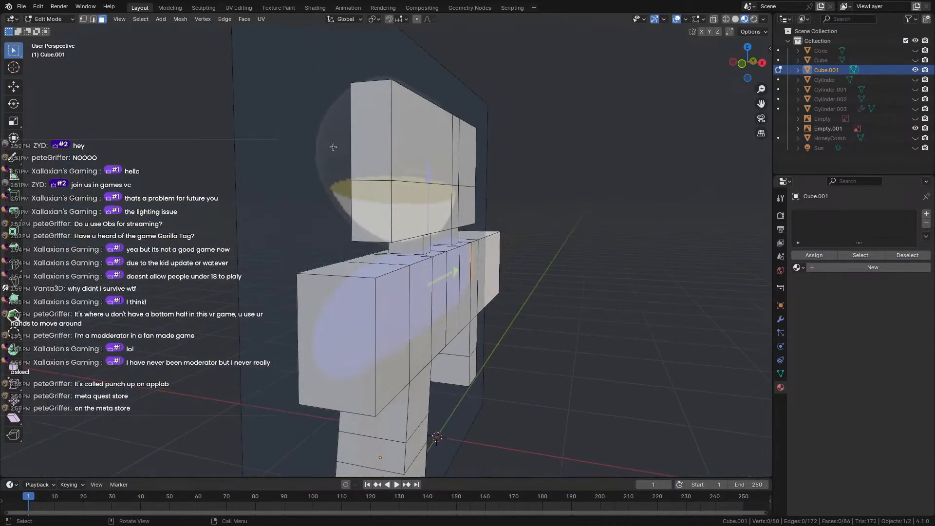
pyautogui.click(371, 145)
pyautogui.keyDown('shift'); pyautogui.click(374, 205); pyautogui.keyUp('shift')
pyautogui.moveTo(385, 205); pyautogui.dragTo(331, 178, button='middle')
pyautogui.press('e')
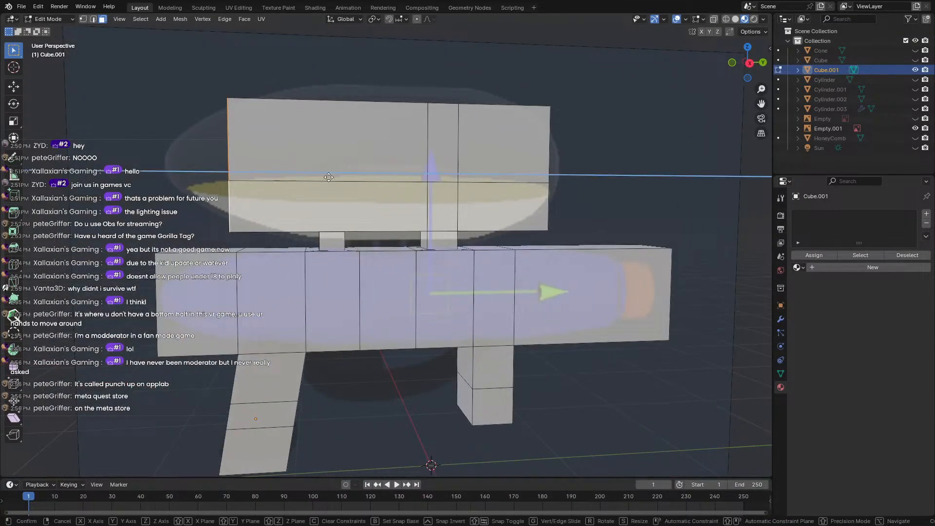
pyautogui.click(276, 180)
pyautogui.press('s')
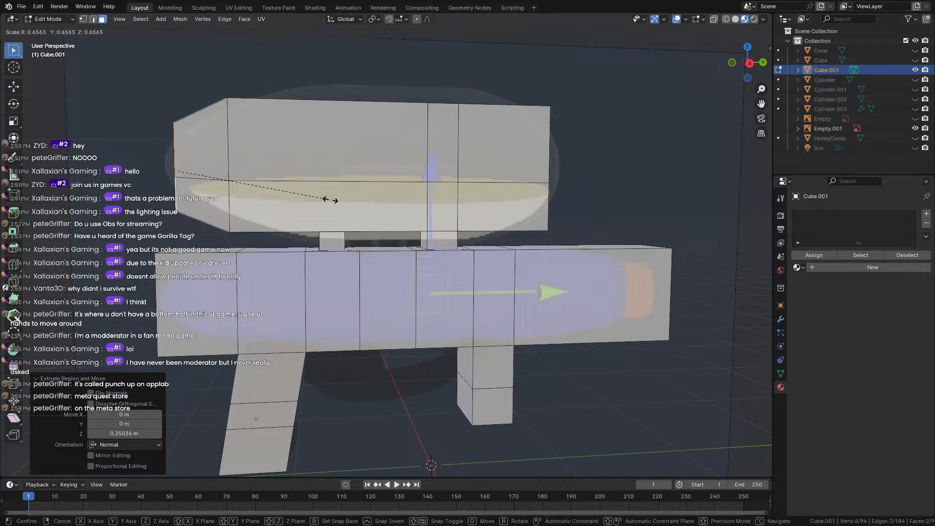
pyautogui.click(273, 194)
# Extrude the left end a short way further and scale that face down to 0.200.
pyautogui.moveTo(273, 193); pyautogui.dragTo(236, 178, button='middle')
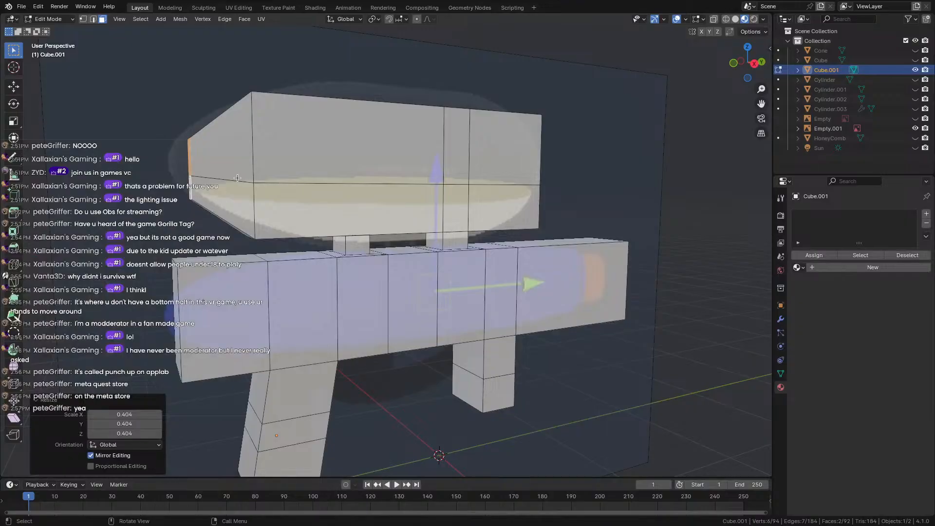
pyautogui.press('e')
pyautogui.click(225, 177)
pyautogui.press('s')
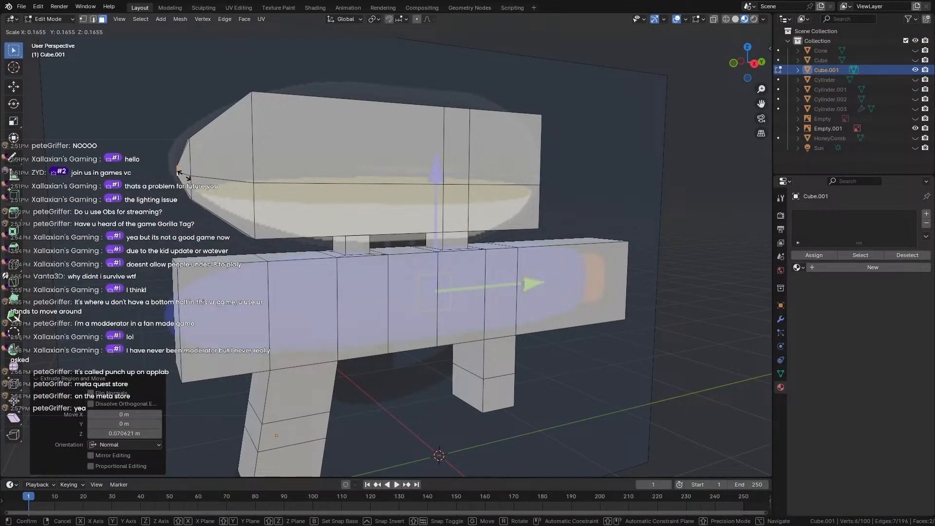
pyautogui.click(185, 176)
pyautogui.scroll(-2, 219, 181)
pyautogui.moveTo(311, 192); pyautogui.dragTo(522, 219, button='middle')
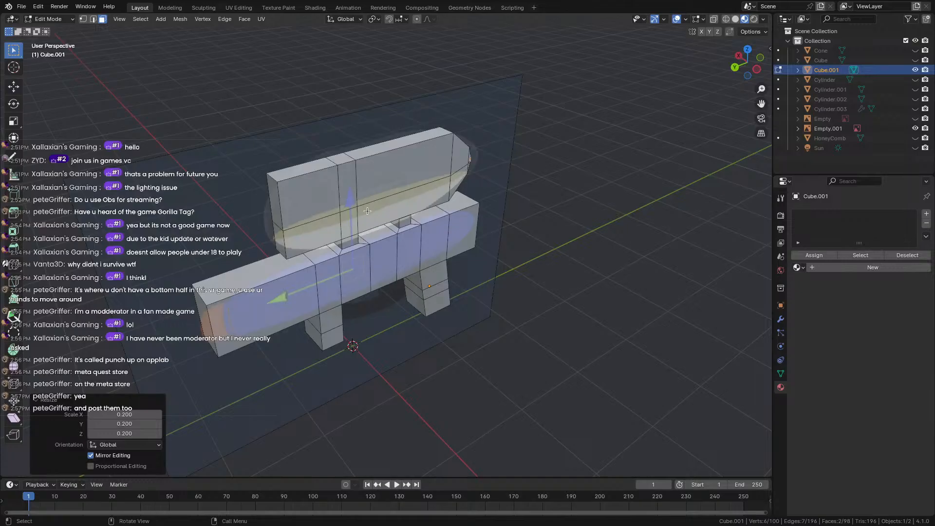
pyautogui.moveTo(302, 141); pyautogui.dragTo(488, 127, button='middle')
pyautogui.scroll(3, 341, 147)
# Try extruding the top box's left face, then undo it and clear the selection.
pyautogui.keyDown('shift'); pyautogui.click(320, 79); pyautogui.keyUp('shift')
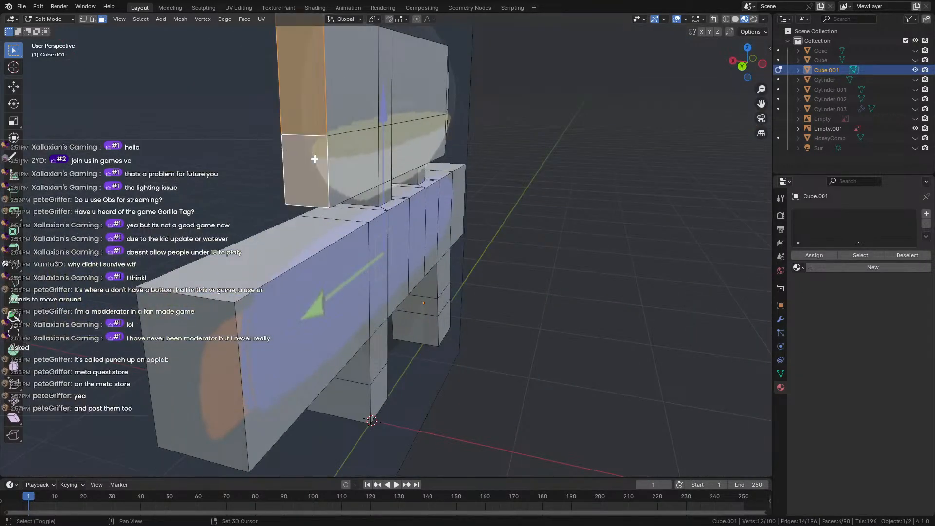
pyautogui.moveTo(320, 79); pyautogui.dragTo(394, 82, button='middle')
pyautogui.press('e')
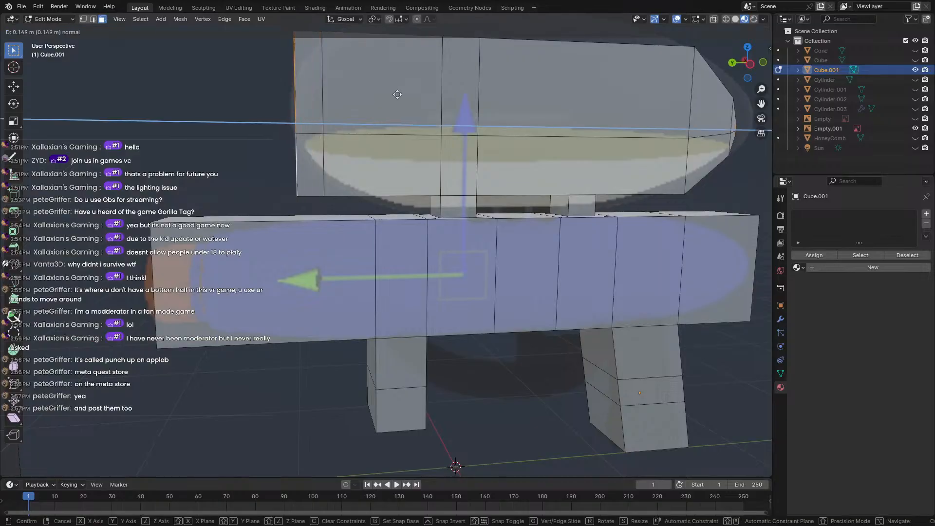
pyautogui.click(402, 96)
pyautogui.press('s')
pyautogui.press('Escape')
pyautogui.hotkey('ctrl', 'z')
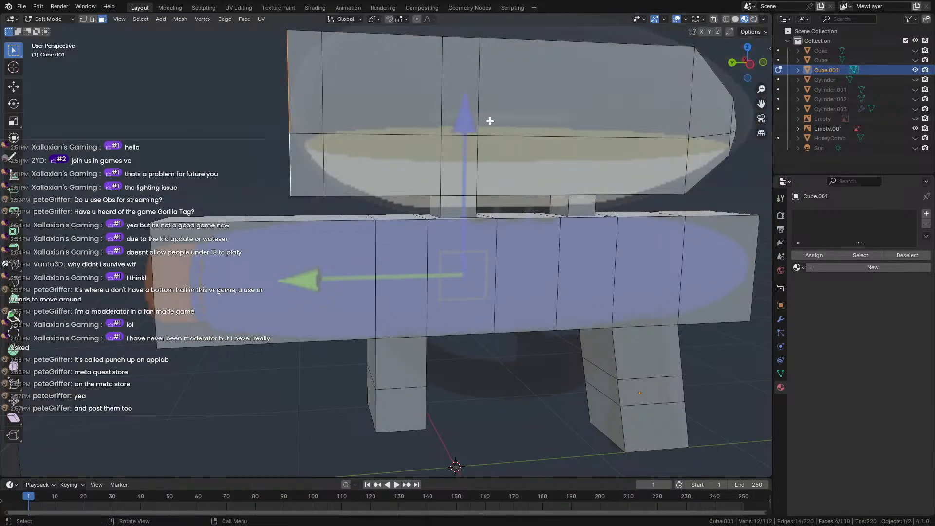
pyautogui.click(242, 119)
pyautogui.moveTo(268, 102); pyautogui.dragTo(398, 94, button='middle')
# Scale the top box's two left end faces down to about 0.353.
pyautogui.click(282, 143)
pyautogui.keyDown('shift'); pyautogui.click(278, 77); pyautogui.keyUp('shift')
pyautogui.scroll(-3, 355, 95)
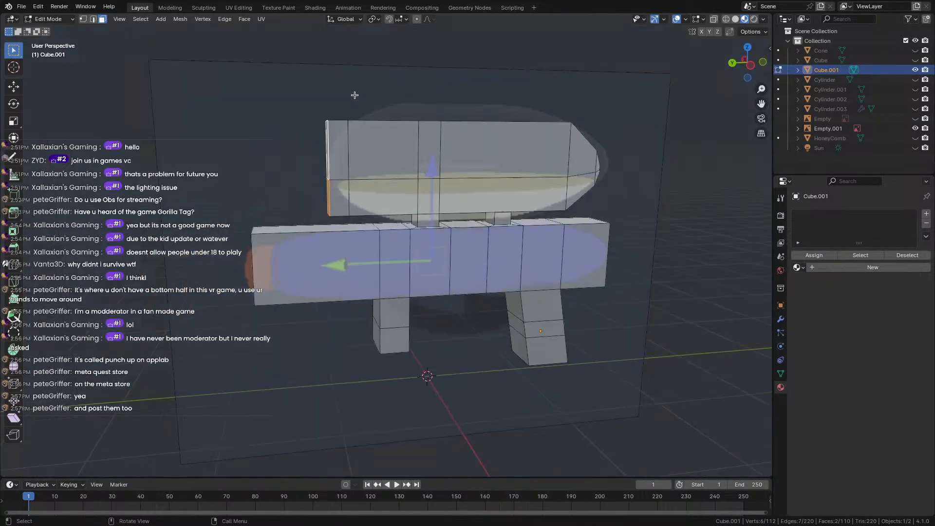
pyautogui.press('s')
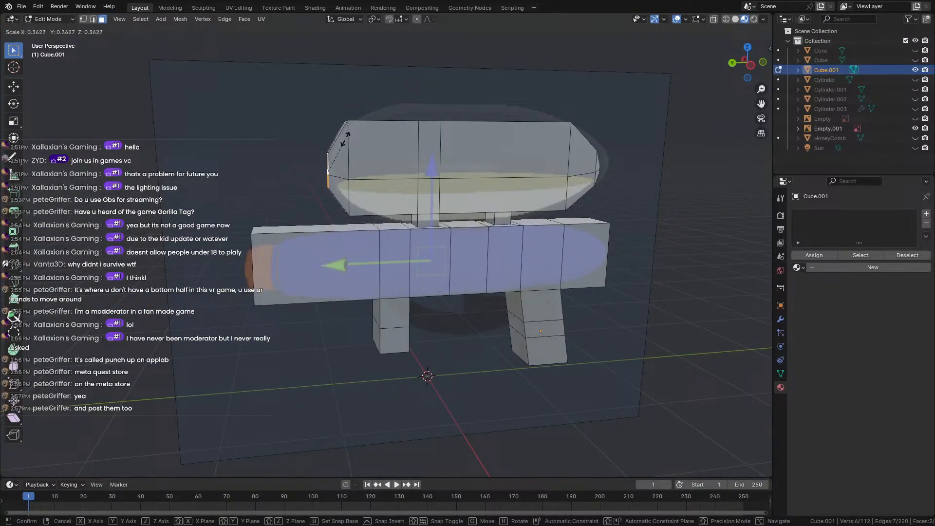
pyautogui.click(341, 139)
# In edge select mode, shrink the tank's edge loop to about 0.770.
pyautogui.moveTo(302, 119); pyautogui.dragTo(433, 114, button='middle')
pyautogui.keyDown('alt'); pyautogui.click(435, 113); pyautogui.keyUp('alt')
pyautogui.click(513, 81)
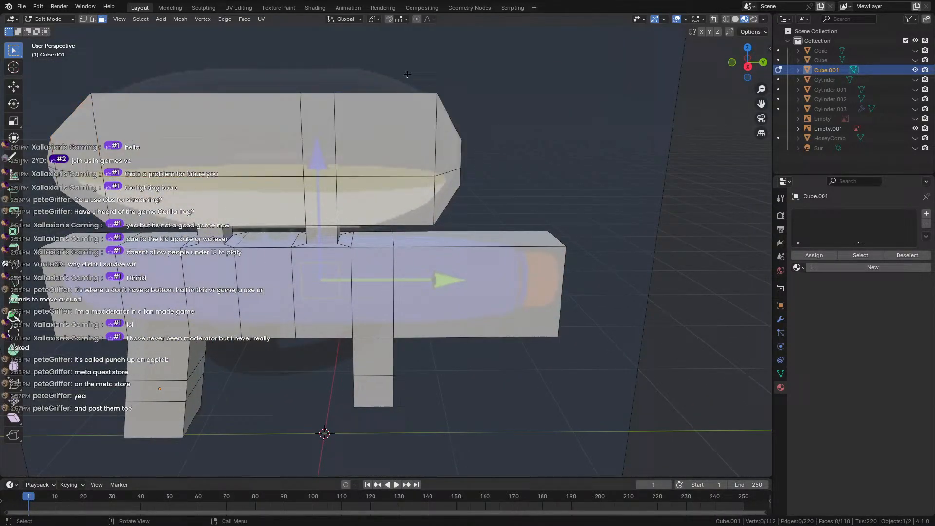
pyautogui.click(93, 20)
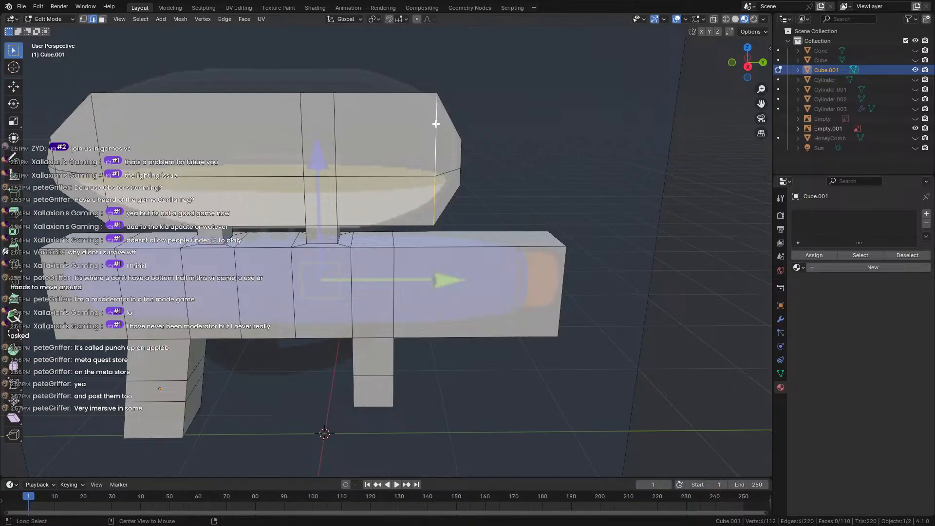
pyautogui.moveTo(440, 125); pyautogui.dragTo(448, 140, button='middle')
pyautogui.press('s')
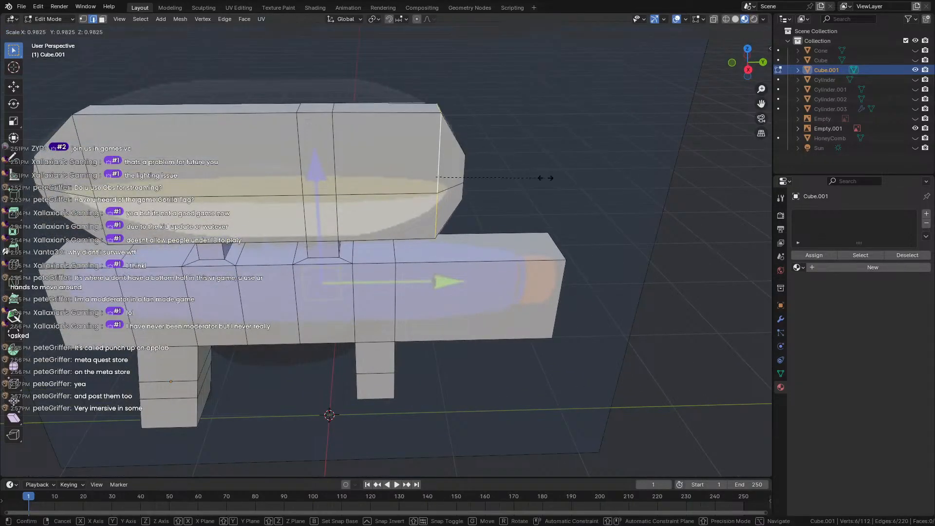
pyautogui.click(520, 168)
# Add a loop cut on the top piece and select its edge loop.
pyautogui.moveTo(518, 162); pyautogui.dragTo(289, 164, button='middle')
pyautogui.moveTo(461, 88); pyautogui.dragTo(546, 128, button='middle')
pyautogui.hotkey('ctrl', 'r')
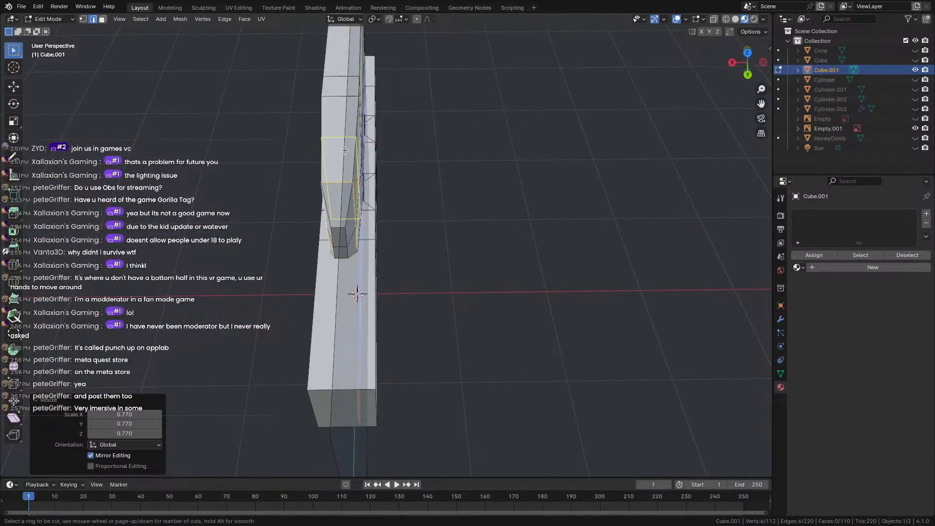
pyautogui.click(343, 115)
pyautogui.click(343, 114)
pyautogui.moveTo(343, 114); pyautogui.dragTo(494, 62, button='middle')
pyautogui.keyDown('alt'); pyautogui.click(344, 96); pyautogui.keyUp('alt')
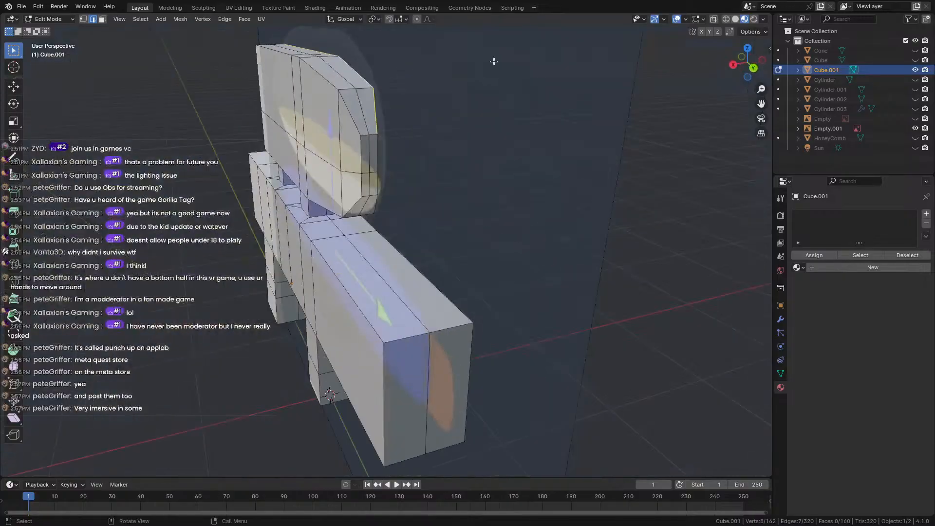
# Lower the selected edge loop 0.0515 m along Z, then select the bevel edge loop.
pyautogui.moveTo(710, 34); pyautogui.dragTo(590, 64, button='middle')
pyautogui.press('g')
pyautogui.press('z')
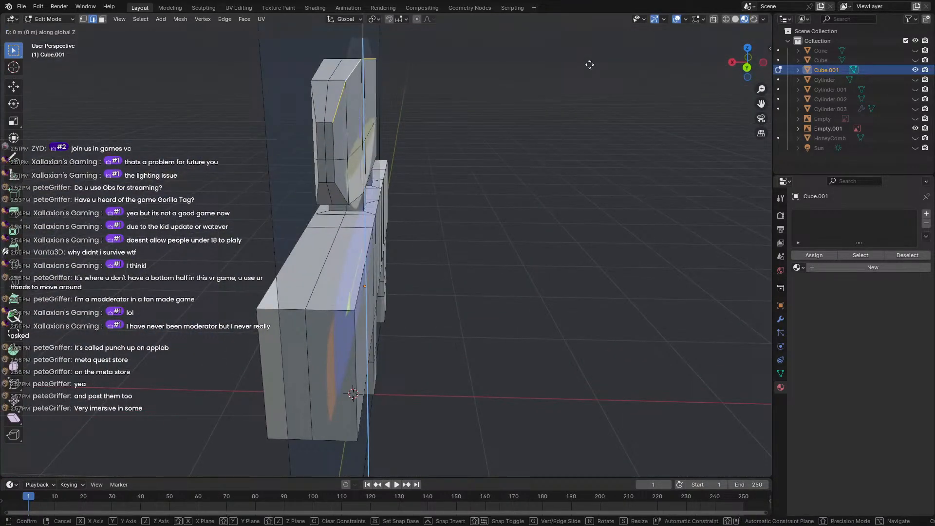
pyautogui.click(590, 72)
pyautogui.moveTo(437, 140); pyautogui.dragTo(372, 179, button='middle')
pyautogui.keyDown('alt'); pyautogui.click(403, 174); pyautogui.keyUp('alt')
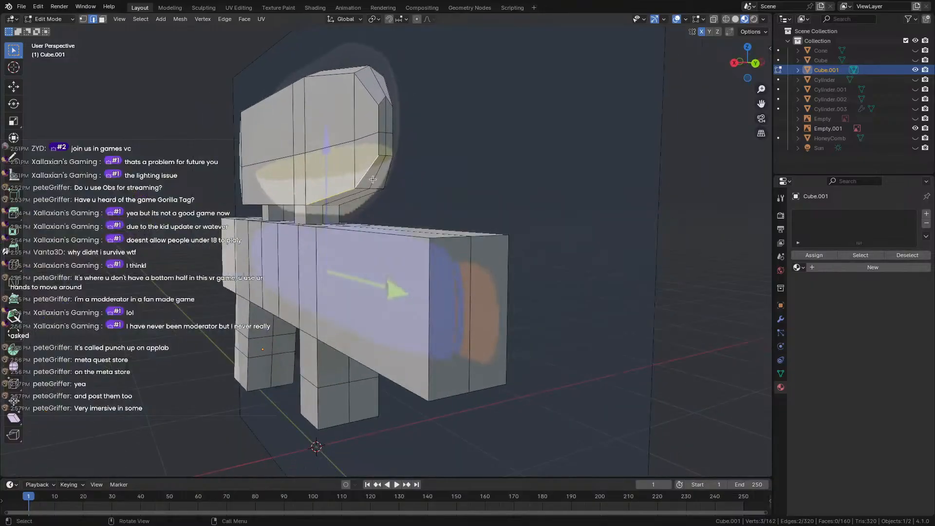
# Raise the selected edge loop about 0.04 m straight up along Z.
pyautogui.press('g')
pyautogui.press('z')
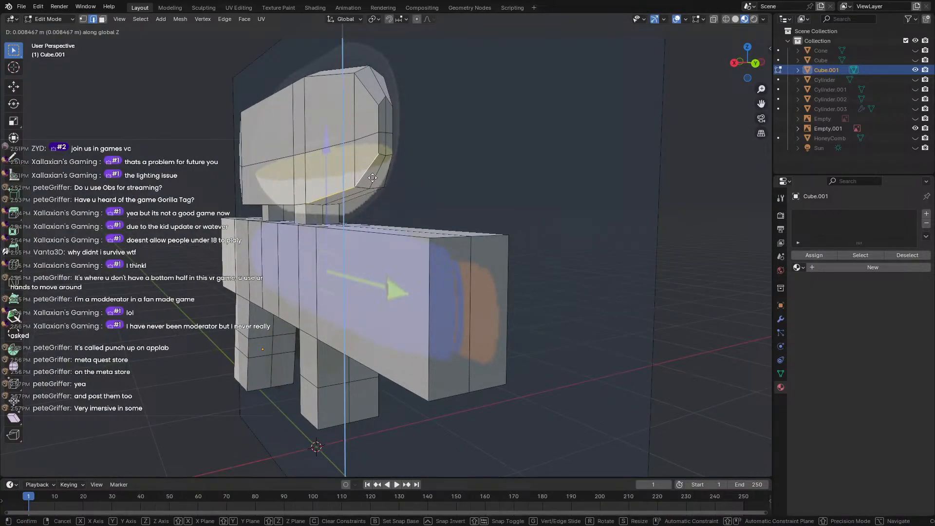
pyautogui.click(373, 172)
pyautogui.moveTo(373, 173); pyautogui.dragTo(336, 151, button='middle')
# Select the run of edges along the upper rim and raise them along Z.
pyautogui.keyDown('alt'); pyautogui.click(357, 162); pyautogui.keyUp('alt')
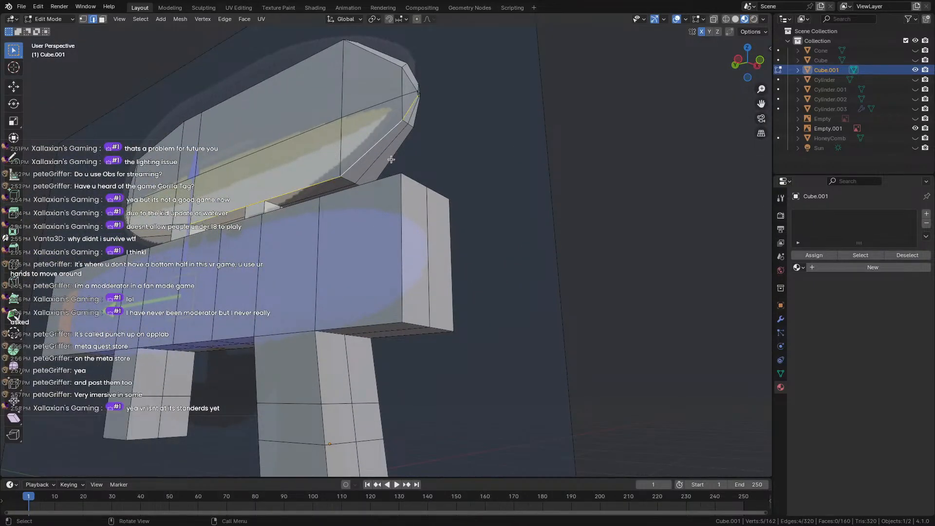
pyautogui.moveTo(426, 120); pyautogui.dragTo(427, 141, button='middle')
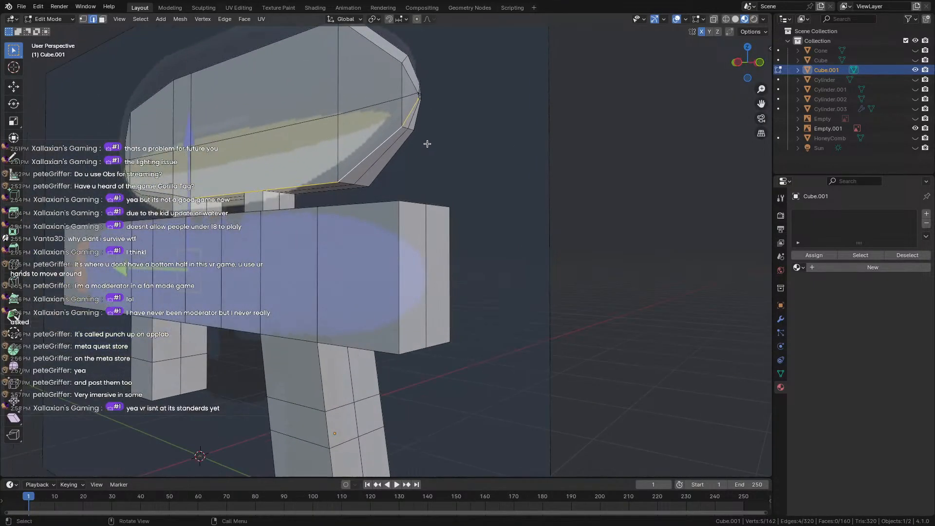
pyautogui.press('g')
pyautogui.press('z')
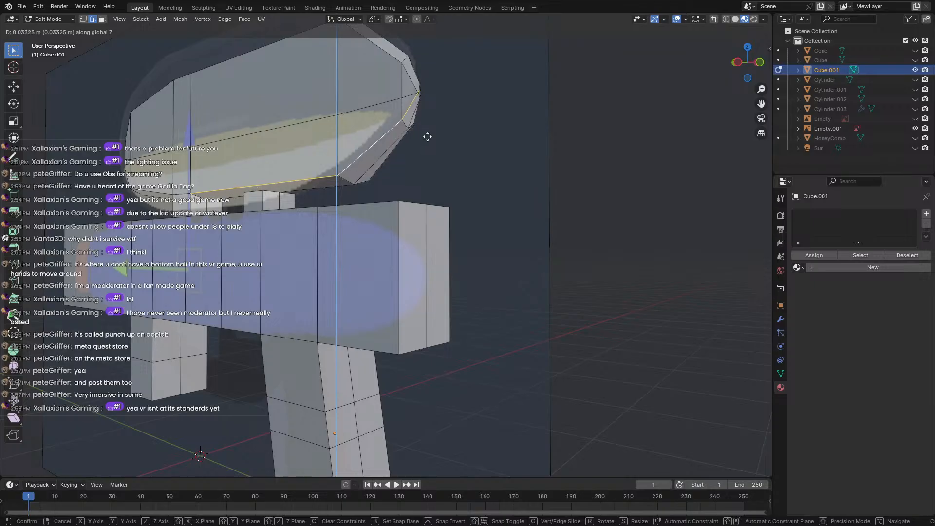
pyautogui.click(427, 135)
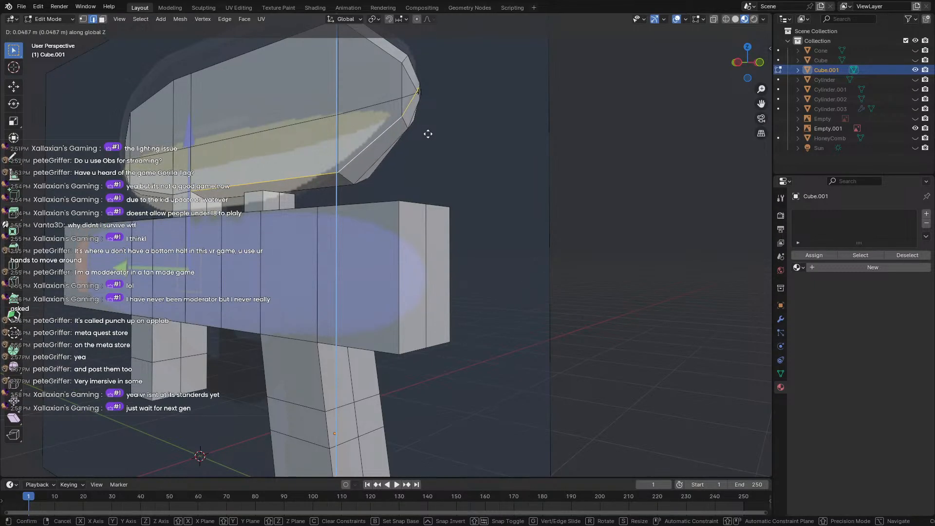
# Switch to vertex selection and reposition a single vertex at the tank's end.
pyautogui.scroll(-4, 428, 133)
pyautogui.moveTo(478, 103); pyautogui.dragTo(403, 259, button='middle')
pyautogui.scroll(6, 403, 126)
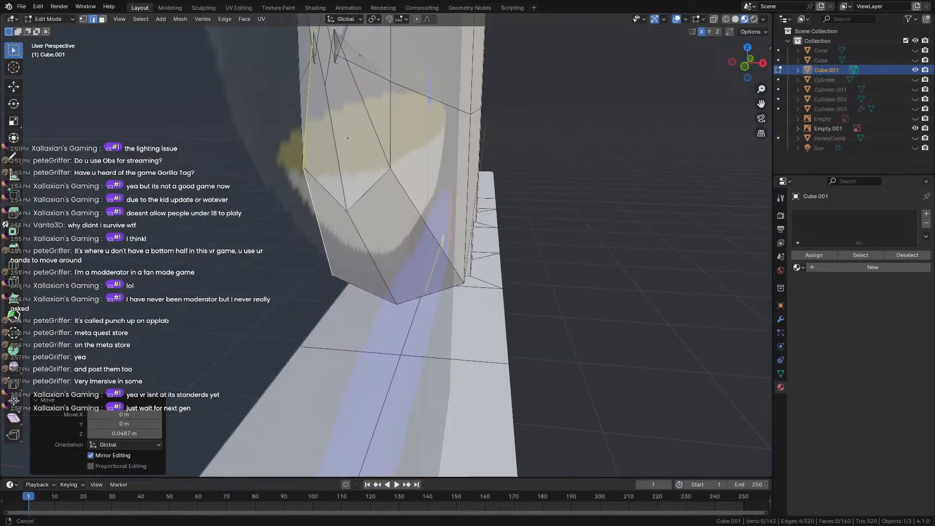
pyautogui.keyDown('shift'); pyautogui.moveTo(405, 195); pyautogui.dragTo(502, 263, button='middle'); pyautogui.keyUp('shift')
pyautogui.scroll(3, 502, 263)
pyautogui.scroll(-3, 731, 252)
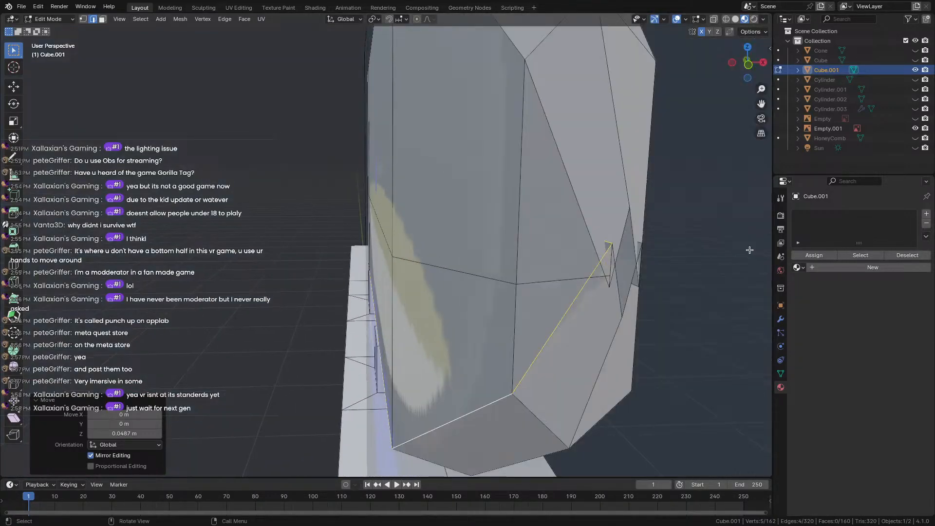
pyautogui.click(84, 19)
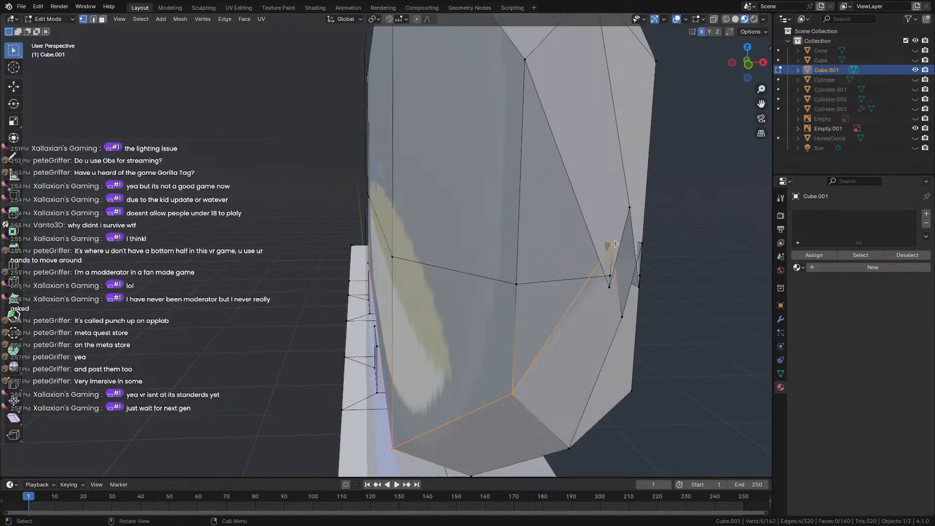
pyautogui.press('g')
pyautogui.click(609, 298)
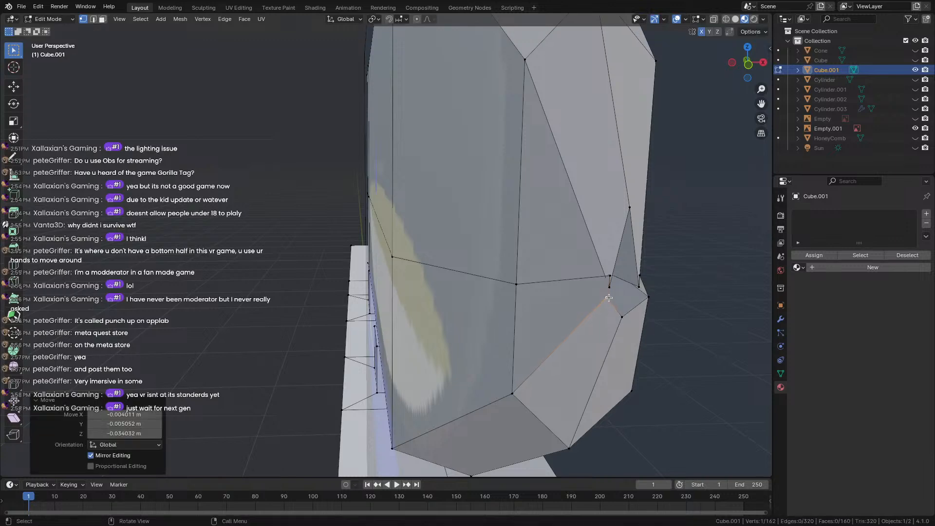
pyautogui.press('g')
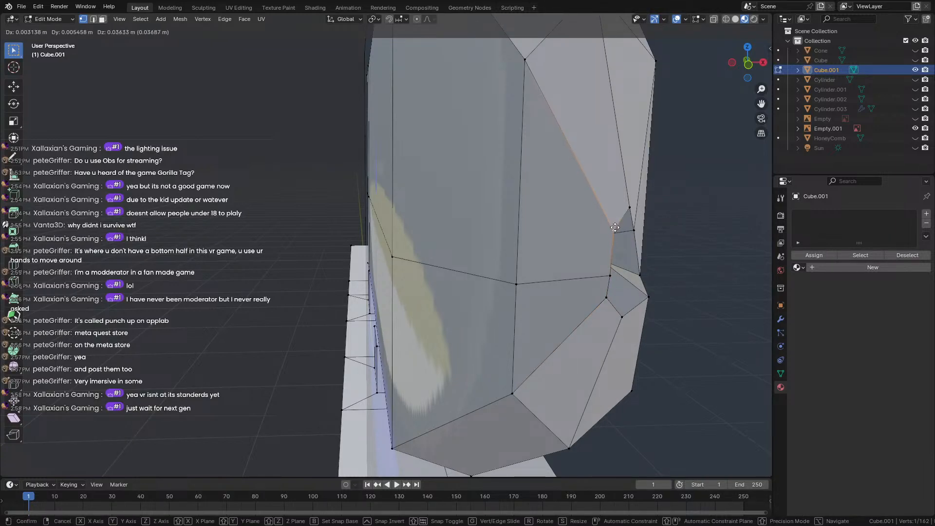
pyautogui.click(615, 227)
pyautogui.moveTo(610, 226); pyautogui.dragTo(630, 219, button='middle')
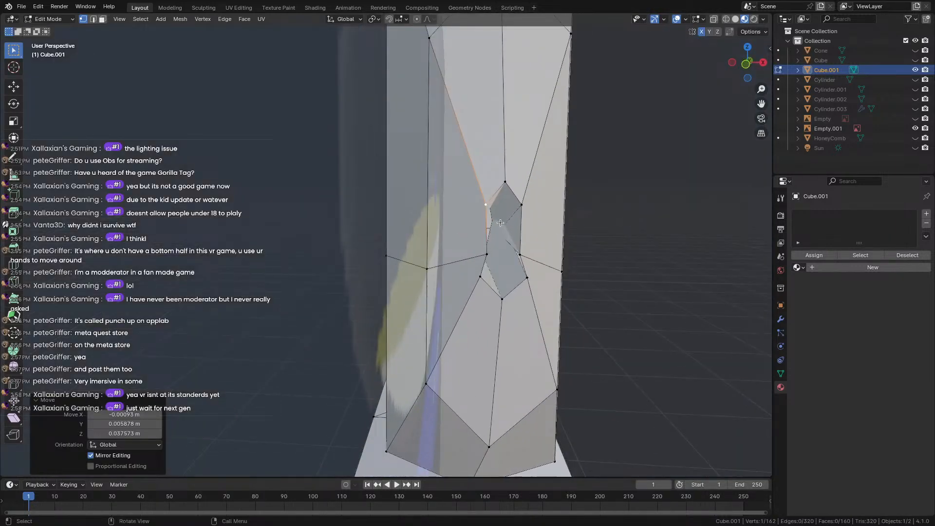
# Box-select the side nub's nine vertices, move them along Y, and return to Object Mode.
pyautogui.hotkey('alt', 'a')
pyautogui.scroll(8, 519, 231)
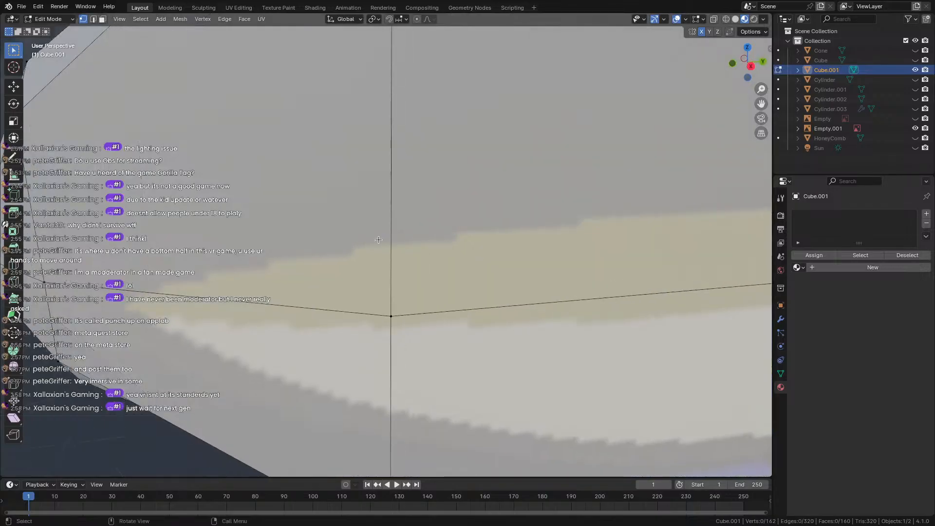
pyautogui.scroll(-8, 140, 237)
pyautogui.moveTo(140, 236); pyautogui.dragTo(264, 220, button='middle')
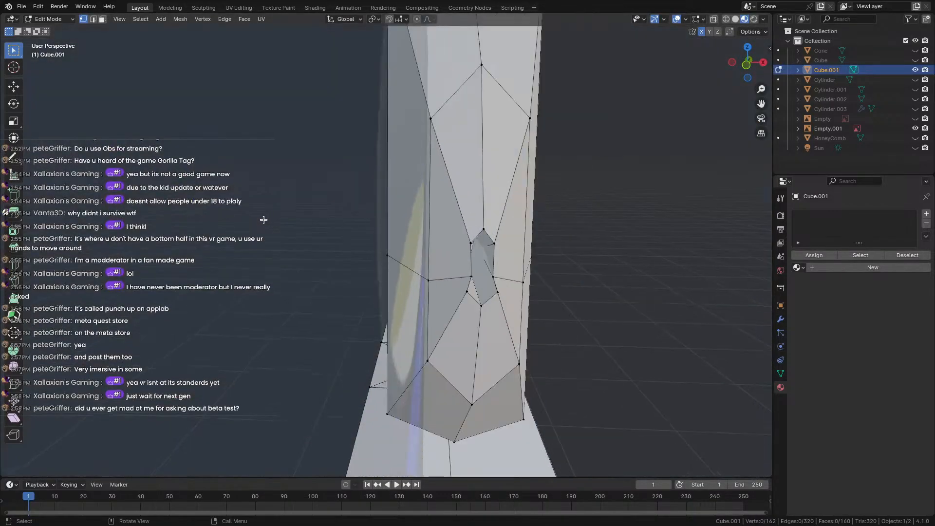
pyautogui.scroll(8, 502, 267)
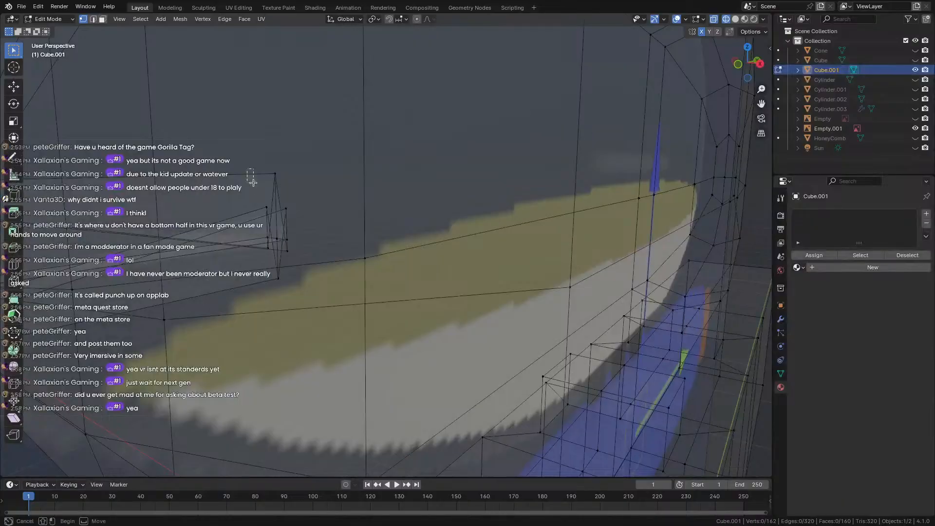
pyautogui.moveTo(253, 182); pyautogui.dragTo(298, 293)
pyautogui.moveTo(292, 241); pyautogui.dragTo(235, 239, button='middle')
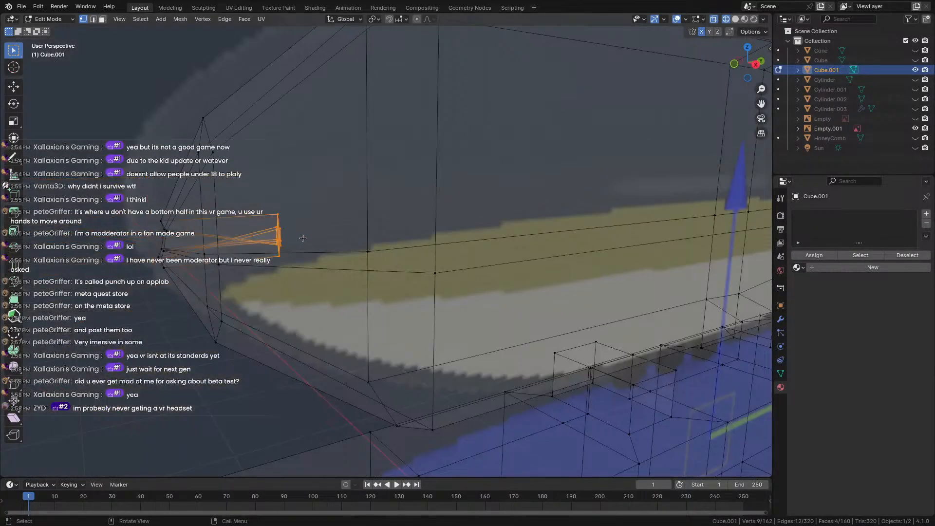
pyautogui.press('g')
pyautogui.press('y')
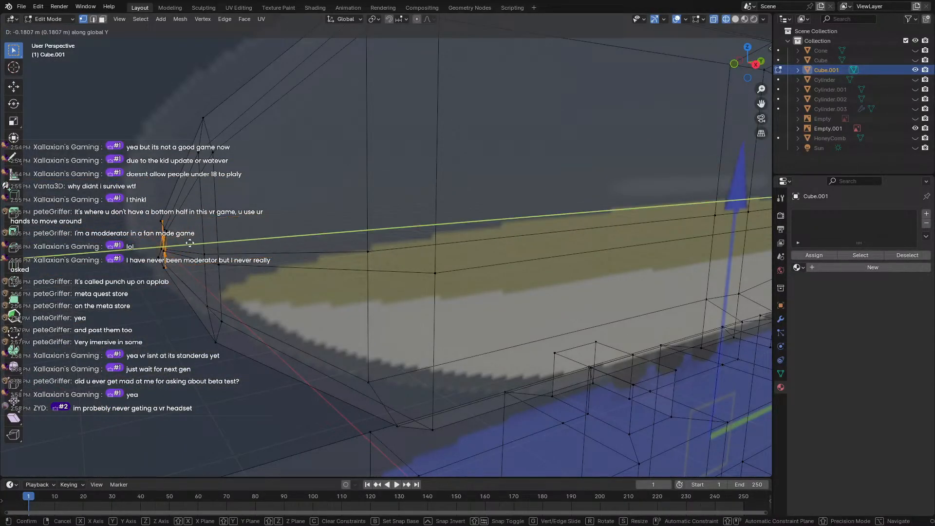
pyautogui.click(176, 241)
pyautogui.press('Tab')
pyautogui.scroll(-5, 185, 242)
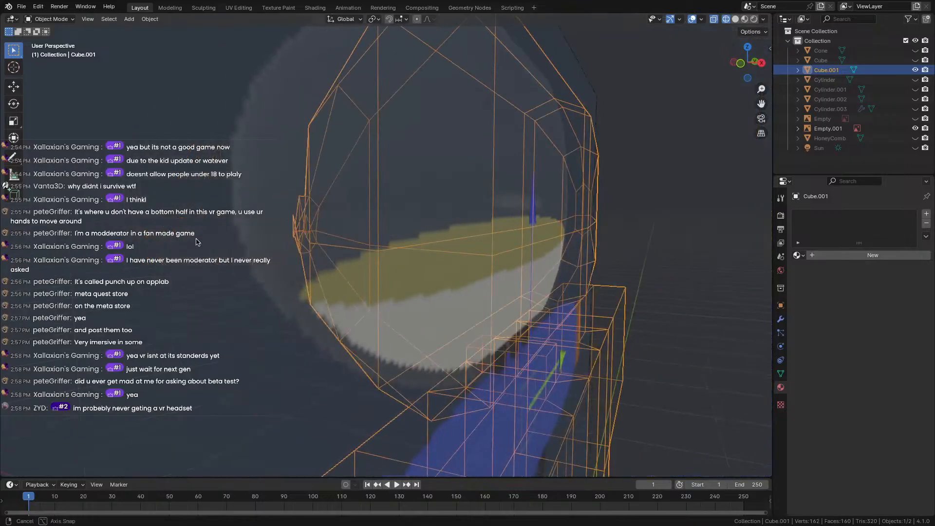
# Switch to Material Preview, re-enter Edit Mode, and readjust the height of one nub vertex.
pyautogui.hotkey('shift', 'z')
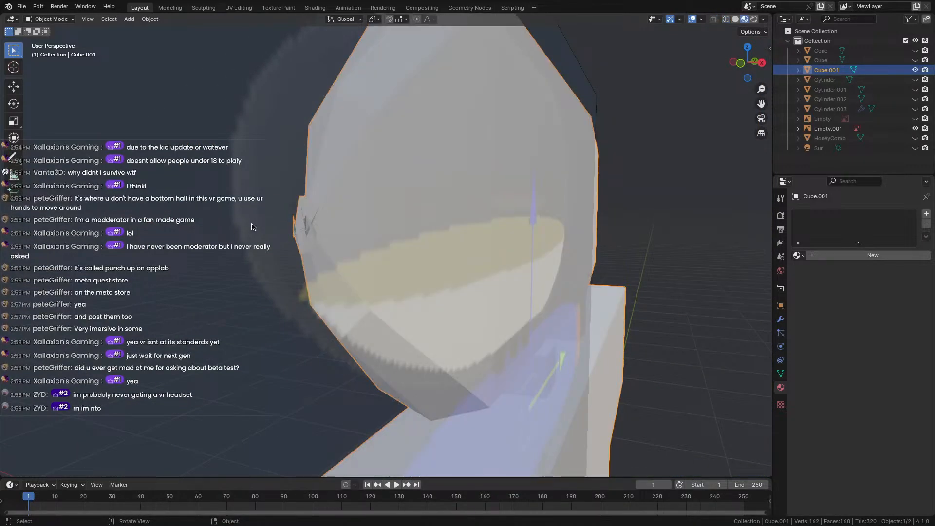
pyautogui.moveTo(252, 227); pyautogui.dragTo(363, 252, button='middle')
pyautogui.scroll(2, 278, 232)
pyautogui.press('Tab')
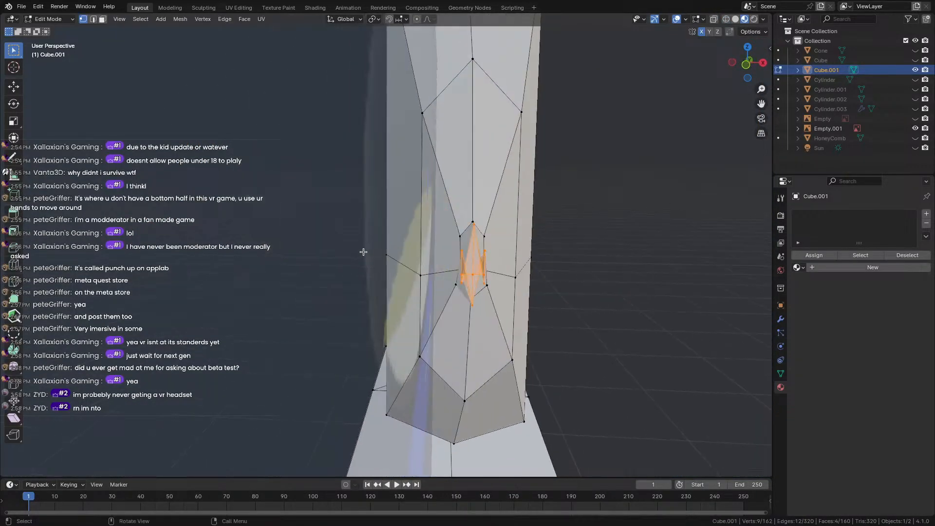
pyautogui.scroll(1, 501, 267)
pyautogui.moveTo(502, 268); pyautogui.dragTo(385, 229, button='middle')
pyautogui.click(422, 186)
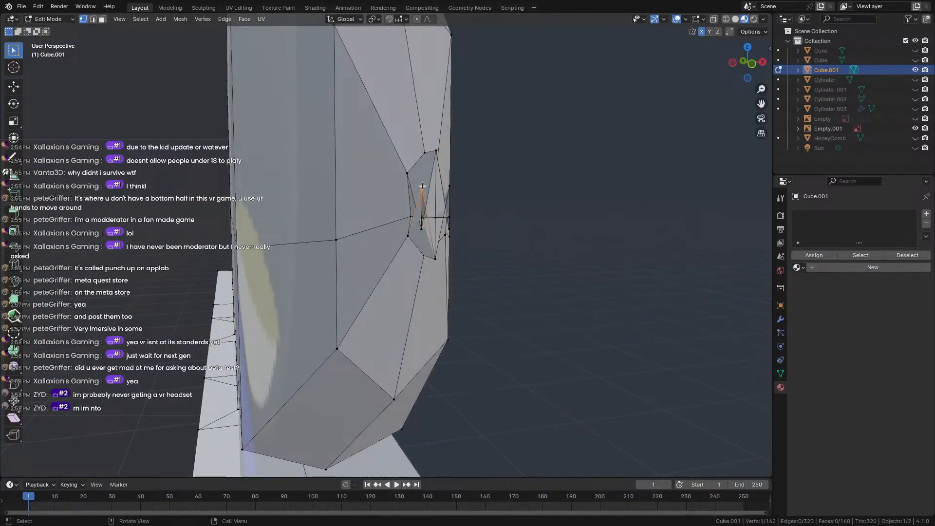
pyautogui.press('g')
pyautogui.click(421, 232)
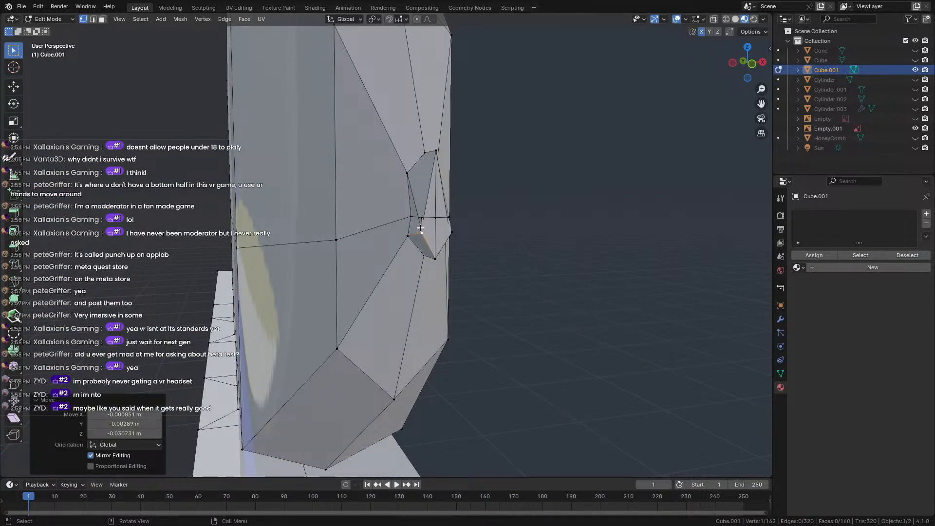
pyautogui.press('g')
pyautogui.click(427, 182)
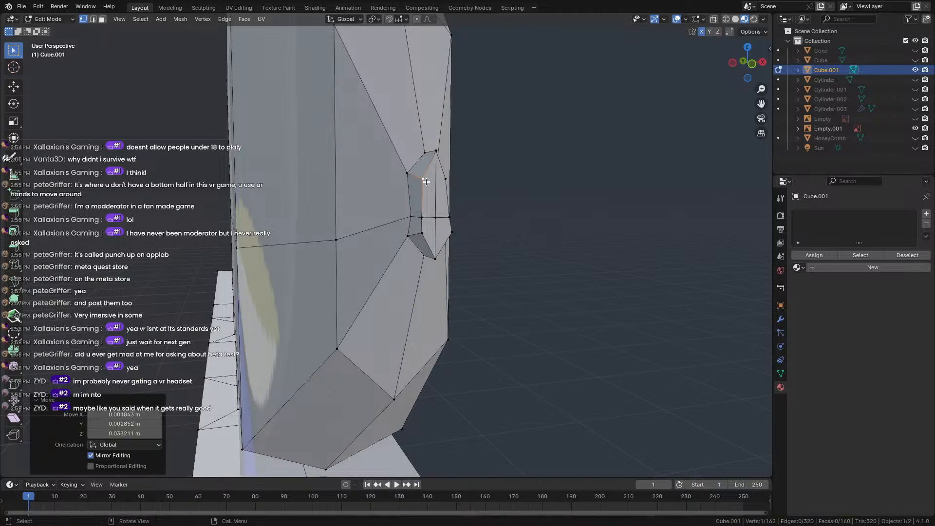
# Turn on X-ray and shift the nub's column of vertices slightly to the right.
pyautogui.moveTo(427, 182); pyautogui.dragTo(386, 190, button='middle')
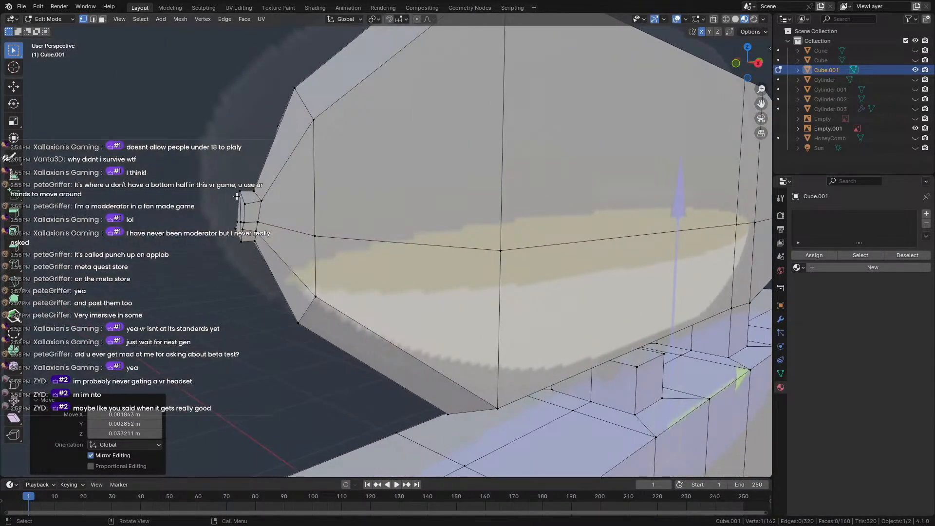
pyautogui.moveTo(237, 196); pyautogui.dragTo(235, 191, button='middle')
pyautogui.hotkey('shift', 'z')
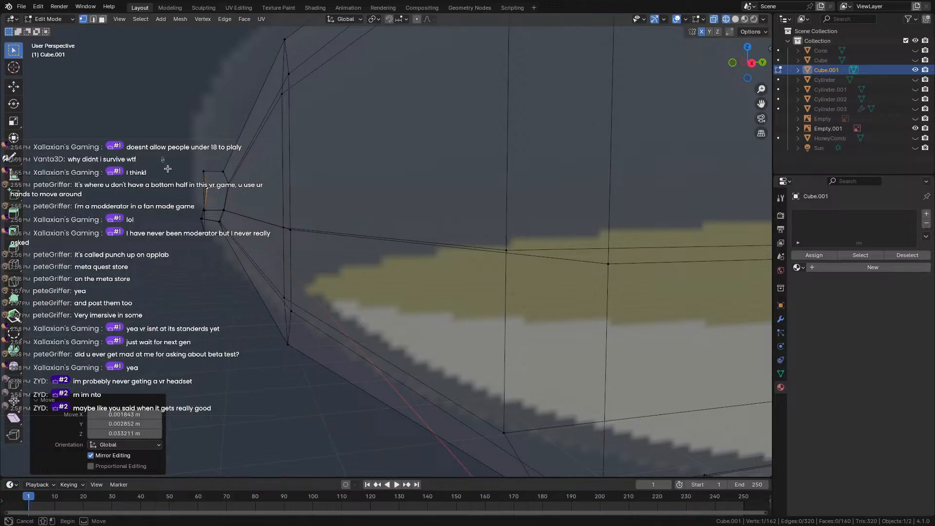
pyautogui.moveTo(167, 168); pyautogui.dragTo(218, 257)
pyautogui.press('g')
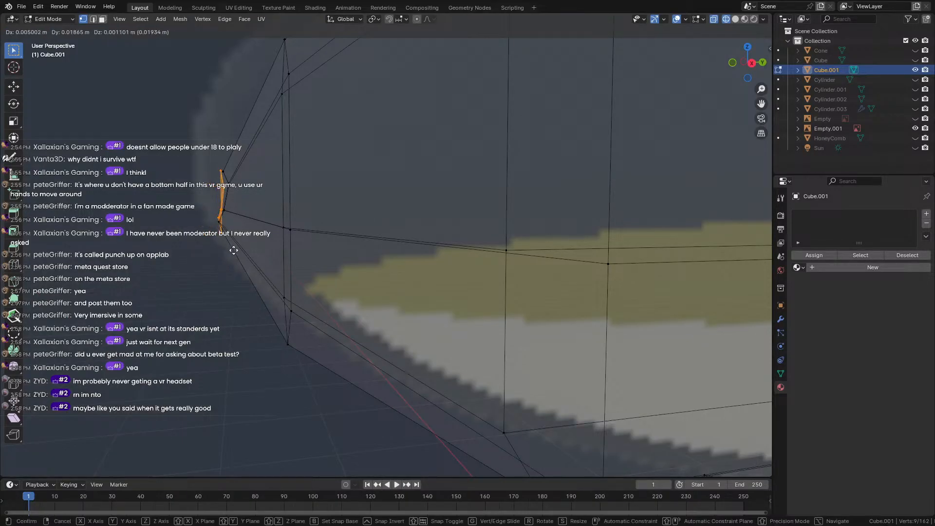
pyautogui.click(227, 249)
# Reposition another nub vertex through three small successive moves.
pyautogui.moveTo(228, 249); pyautogui.dragTo(351, 244, button='middle')
pyautogui.click(356, 242)
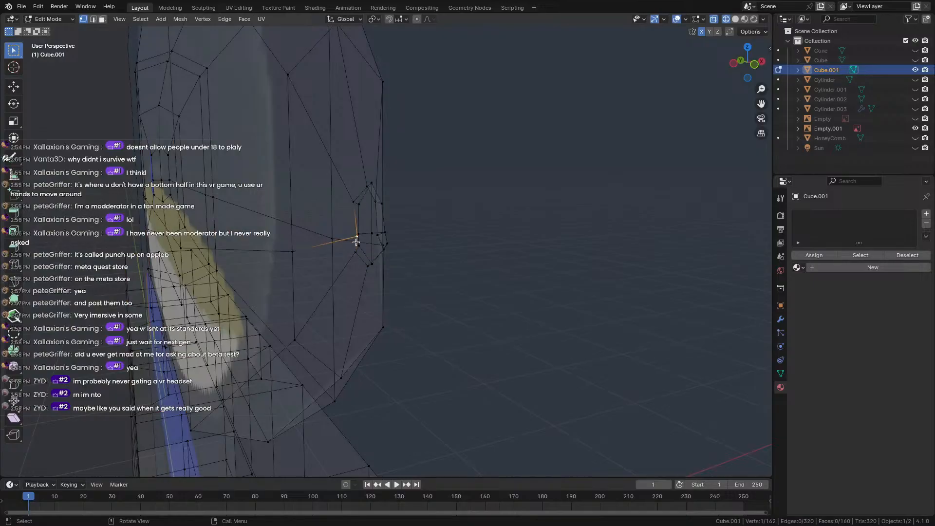
pyautogui.press('g')
pyautogui.click(351, 238)
pyautogui.press('g')
pyautogui.click(351, 261)
pyautogui.press('g')
pyautogui.click(365, 277)
# Reposition a different nub vertex with two moves.
pyautogui.moveTo(366, 277); pyautogui.dragTo(376, 255, button='middle')
pyautogui.scroll(3, 304, 259)
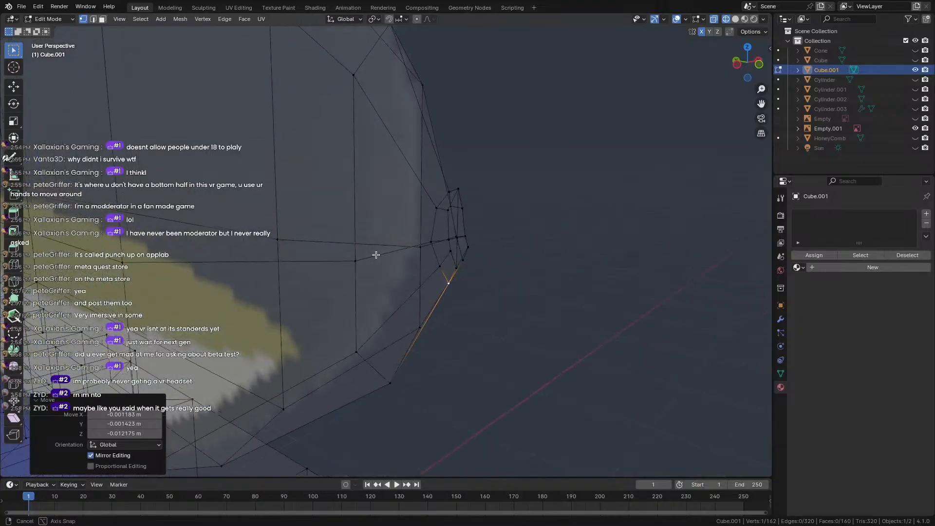
pyautogui.moveTo(458, 253); pyautogui.dragTo(184, 169, button='middle')
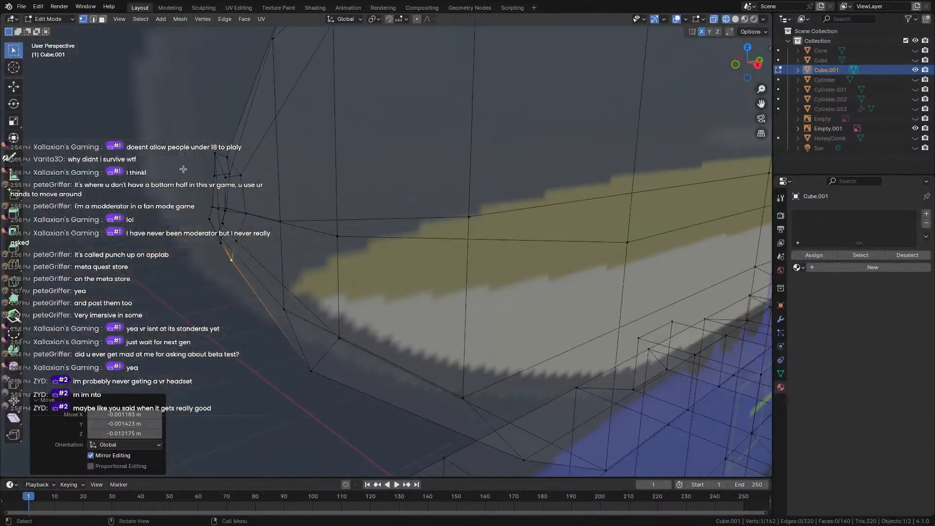
pyautogui.click(216, 153)
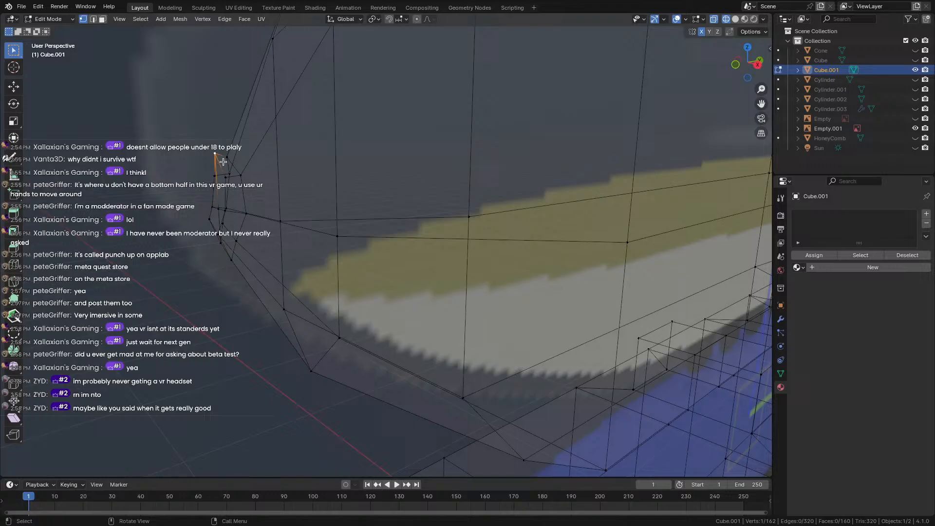
pyautogui.press('g')
pyautogui.click(236, 190)
pyautogui.press('g')
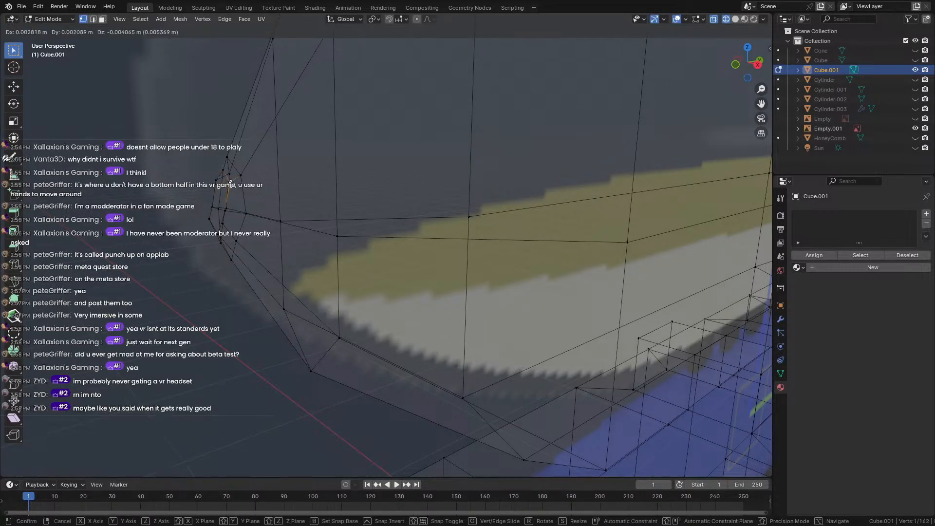
pyautogui.click(228, 180)
# Adjust two more nub vertices, including the nub's lower vertex.
pyautogui.moveTo(229, 181); pyautogui.dragTo(346, 187, button='middle')
pyautogui.click(448, 168)
pyautogui.press('g')
pyautogui.click(459, 170)
pyautogui.press('g')
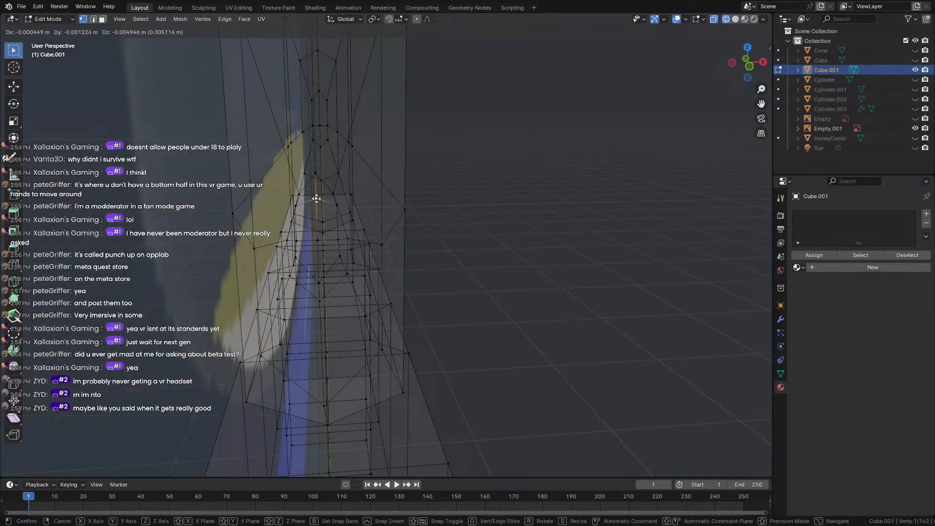
pyautogui.click(324, 199)
pyautogui.press('g')
pyautogui.click(330, 211)
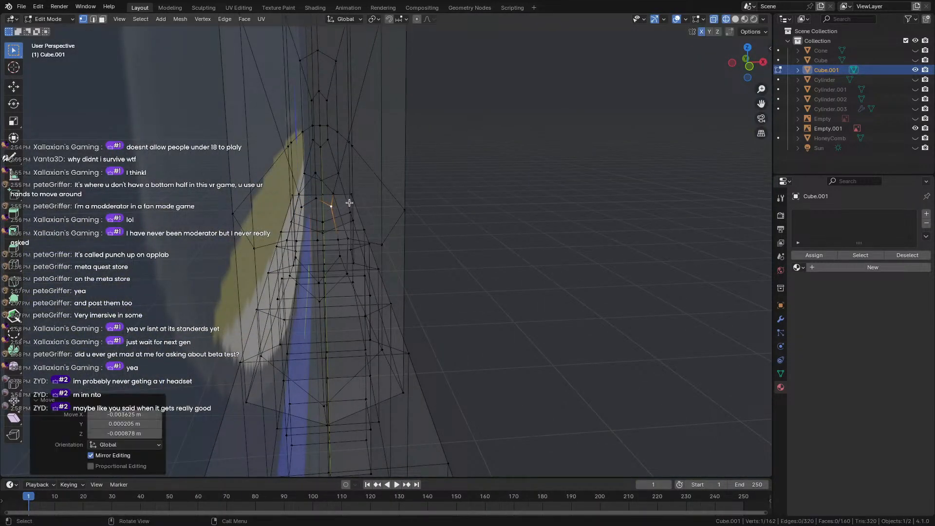
pyautogui.moveTo(349, 203); pyautogui.dragTo(438, 186, button='middle')
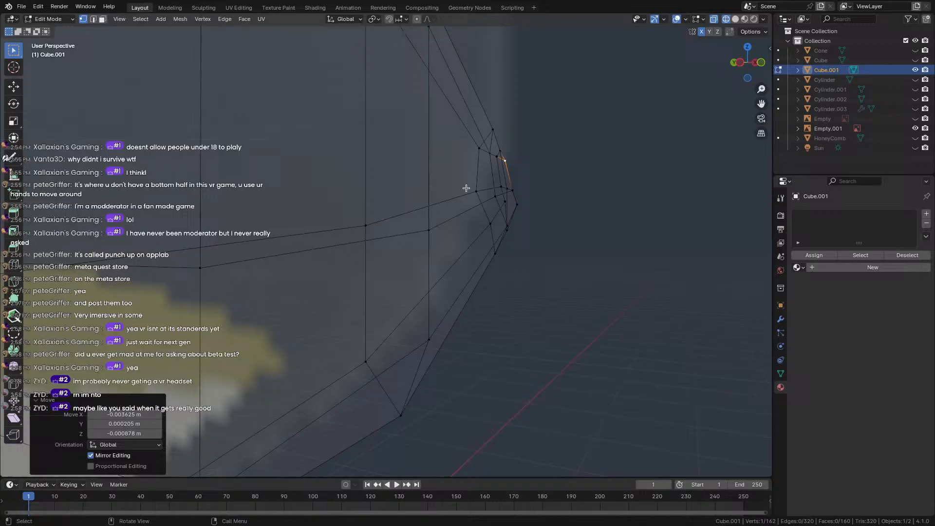
pyautogui.click(516, 204)
pyautogui.press('g')
pyautogui.click(509, 206)
# Undo an accidental select-all, go back to Material Preview, and exit to Object Mode.
pyautogui.moveTo(501, 200); pyautogui.dragTo(370, 235, button='middle')
pyautogui.press('a')
pyautogui.hotkey('ctrl', 'z')
pyautogui.hotkey('shift', 'z')
pyautogui.press('Tab')
pyautogui.scroll(-3, 535, 205)
pyautogui.scroll(-6, 535, 205)
# Re-enter Edit Mode, shift the selected tank vertices about -0.083 m along X, and pick the head's edge loop.
pyautogui.press('Tab')
pyautogui.scroll(5, 382, 235)
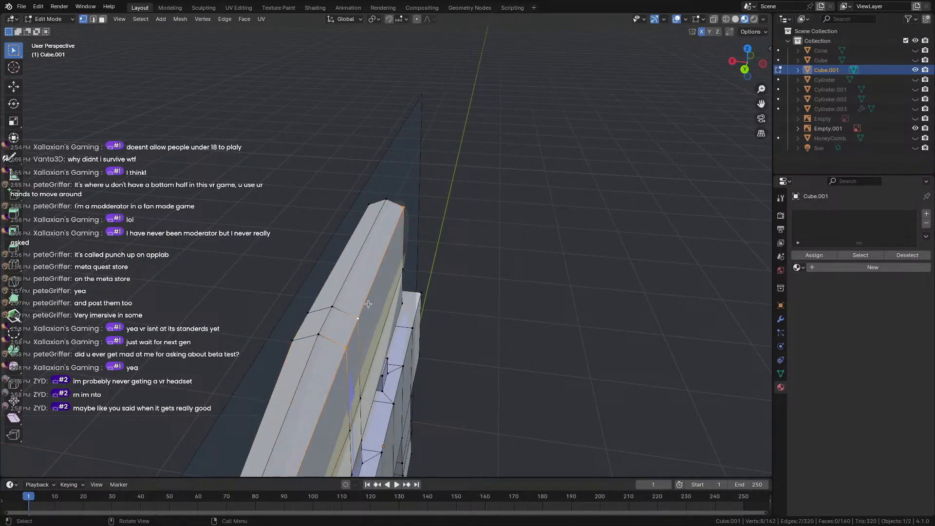
pyautogui.moveTo(368, 303); pyautogui.dragTo(376, 242, button='middle')
pyautogui.scroll(-3, 390, 294)
pyautogui.press('g')
pyautogui.click(436, 279)
pyautogui.keyDown('alt'); pyautogui.click(316, 235); pyautogui.keyUp('alt')
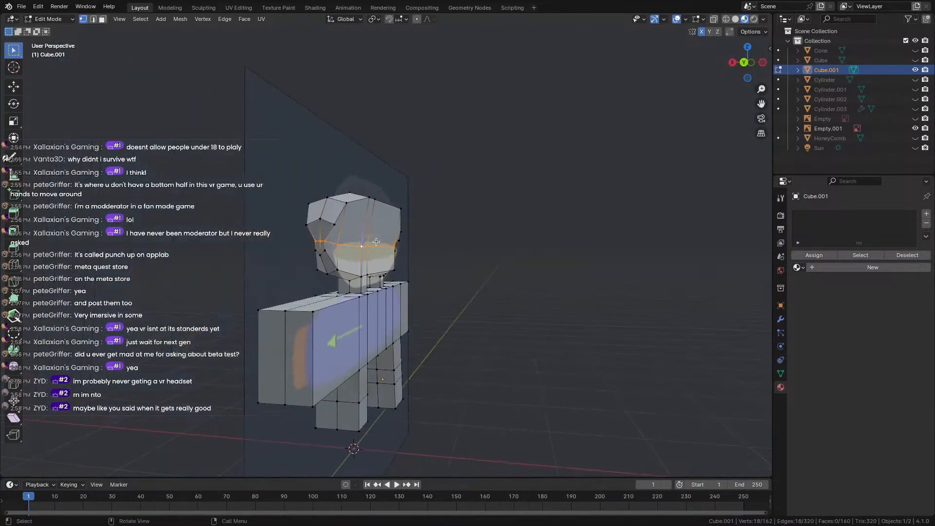
# Reposition the head's edge loop and then a short neighbouring edge loop.
pyautogui.press('g')
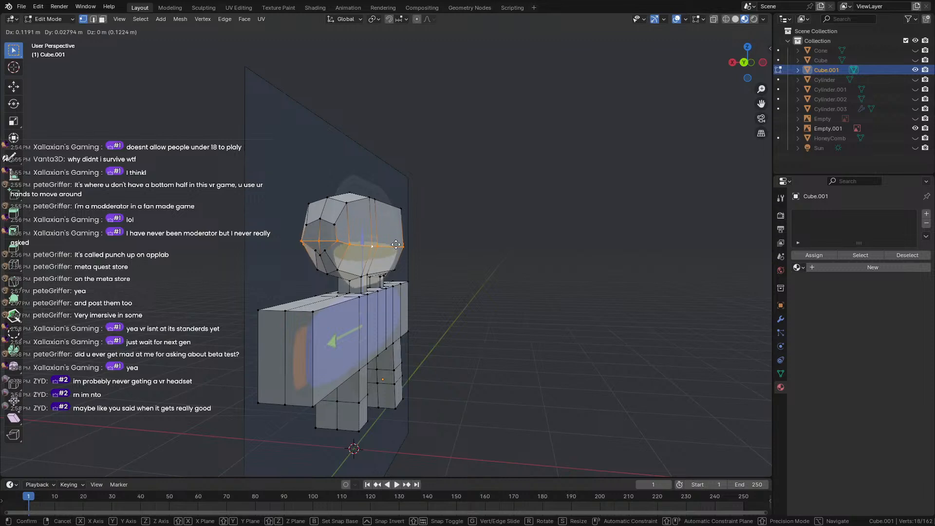
pyautogui.click(396, 244)
pyautogui.moveTo(396, 245); pyautogui.dragTo(254, 230, button='middle')
pyautogui.scroll(4, 373, 267)
pyautogui.keyDown('alt'); pyautogui.click(371, 279); pyautogui.keyUp('alt')
pyautogui.press('g')
pyautogui.click(446, 259)
# Check the model in Object Mode from several angles, then return to Edit Mode.
pyautogui.scroll(4, 529, 313)
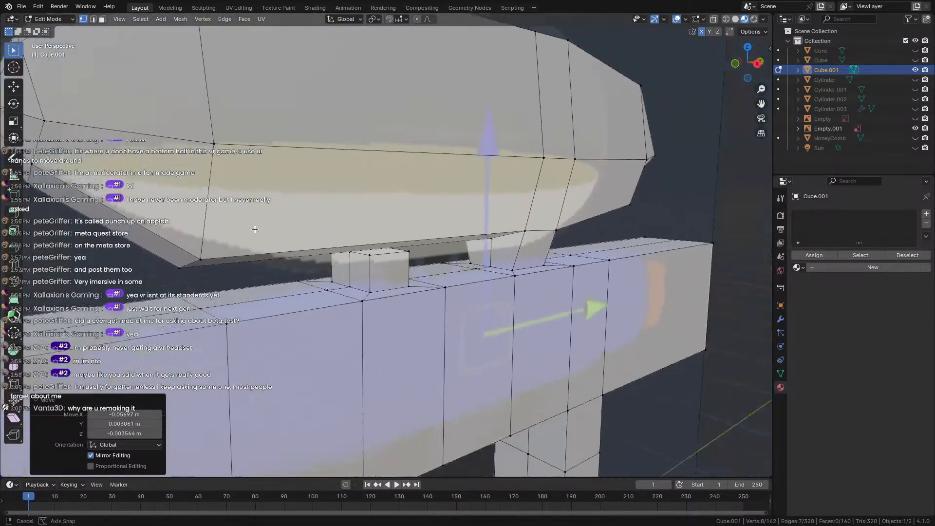
pyautogui.scroll(-9, 255, 229)
pyautogui.press('Tab')
pyautogui.moveTo(170, 250); pyautogui.dragTo(200, 253, button='middle')
pyautogui.scroll(-2, 183, 253)
pyautogui.press('Tab')
pyautogui.scroll(4, 154, 226)
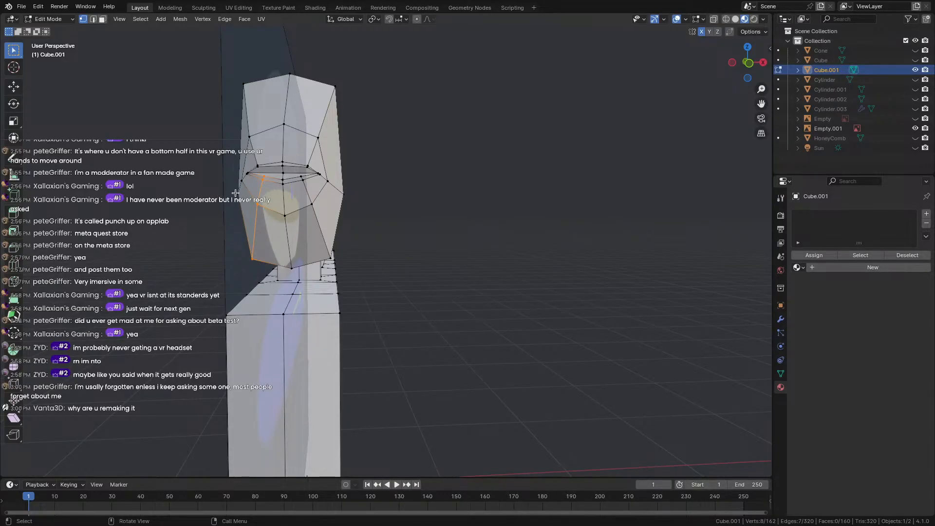
pyautogui.moveTo(237, 128); pyautogui.dragTo(255, 158, button='middle')
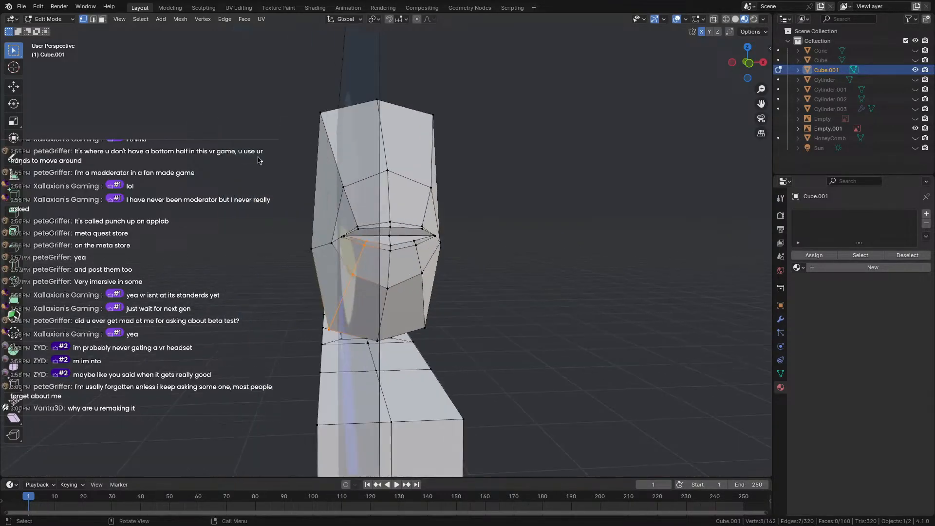
pyautogui.scroll(3, 259, 160)
pyautogui.scroll(-4, 340, 152)
pyautogui.moveTo(340, 152); pyautogui.dragTo(397, 193, button='middle')
pyautogui.scroll(-4, 215, 151)
pyautogui.scroll(3, 287, 160)
pyautogui.scroll(1, 289, 160)
pyautogui.scroll(3, 343, 152)
pyautogui.scroll(2, 357, 168)
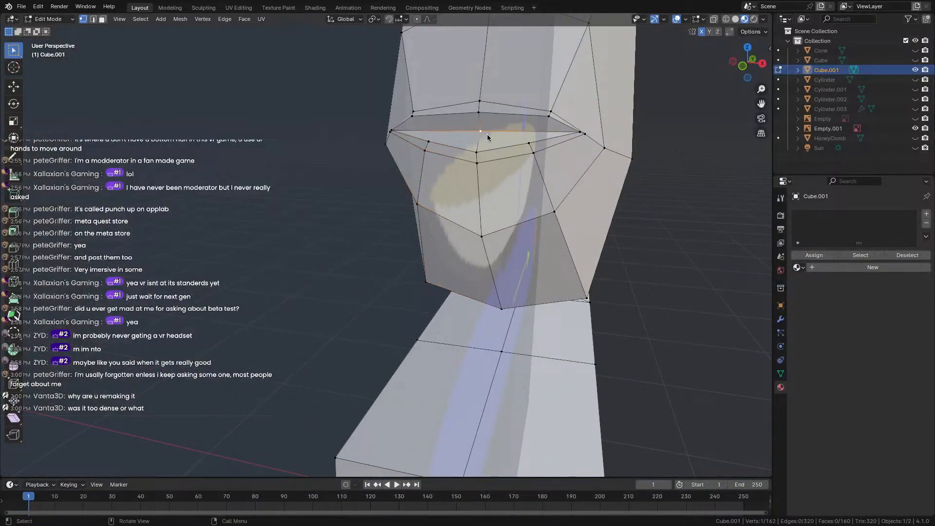
# Move a vertex on the tank's rim inward, then outward.
pyautogui.click(577, 131)
pyautogui.press('g')
pyautogui.click(532, 129)
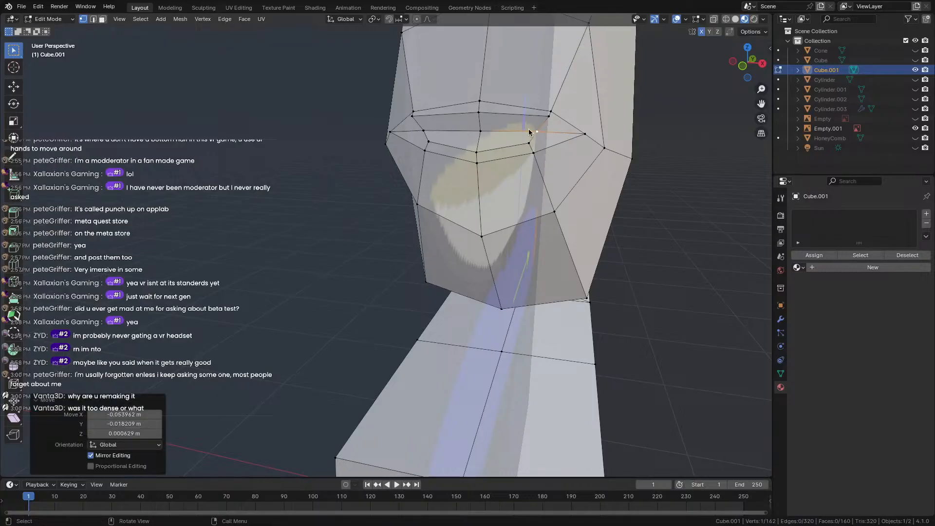
pyautogui.moveTo(440, 121); pyautogui.dragTo(336, 247, button='middle')
pyautogui.press('g')
pyautogui.click(528, 167)
# Shift a tank corner vertex along Y and add a new vertex at that corner.
pyautogui.click(324, 144)
pyautogui.press('g')
pyautogui.press('y')
pyautogui.click(269, 133)
pyautogui.keyDown('ctrl'); pyautogui.rightClick(344, 245); pyautogui.keyUp('ctrl')
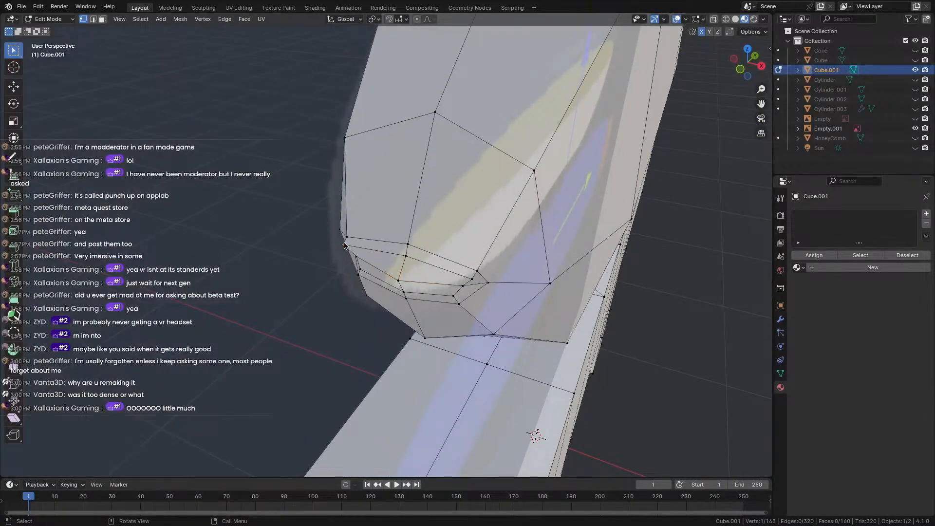
pyautogui.press('g')
pyautogui.click(361, 241)
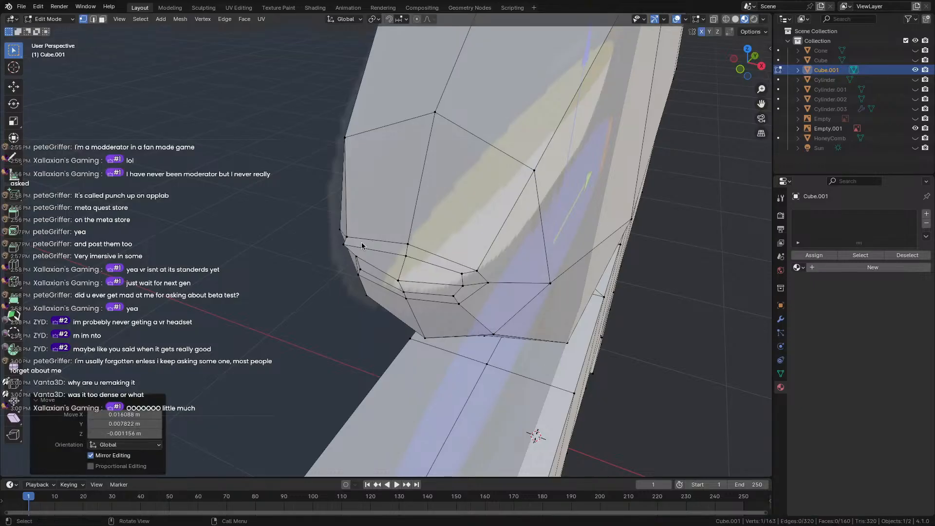
pyautogui.moveTo(361, 242); pyautogui.dragTo(405, 188, button='middle')
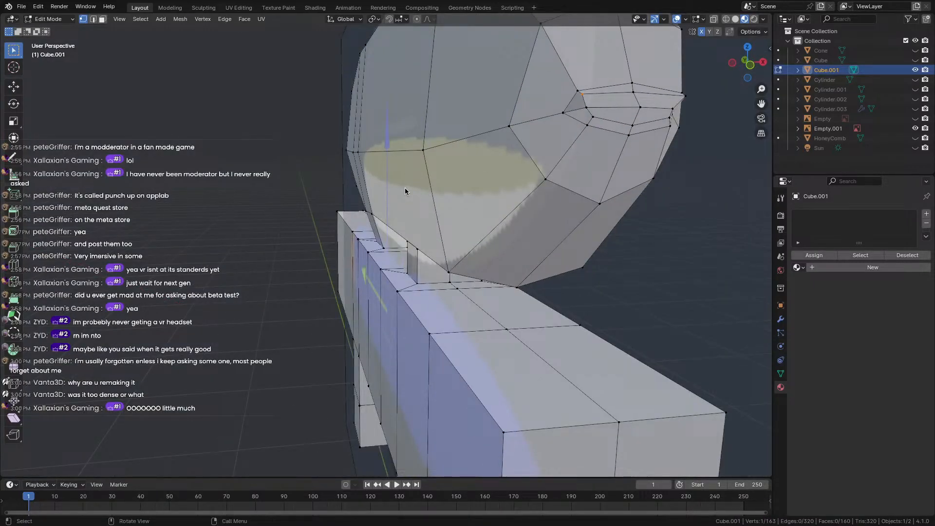
# Merge all vertices by distance at 0.0901 m, leaving 154 vertices, and inspect the result in Object Mode.
pyautogui.press('a')
pyautogui.press('m')
pyautogui.click(401, 190)
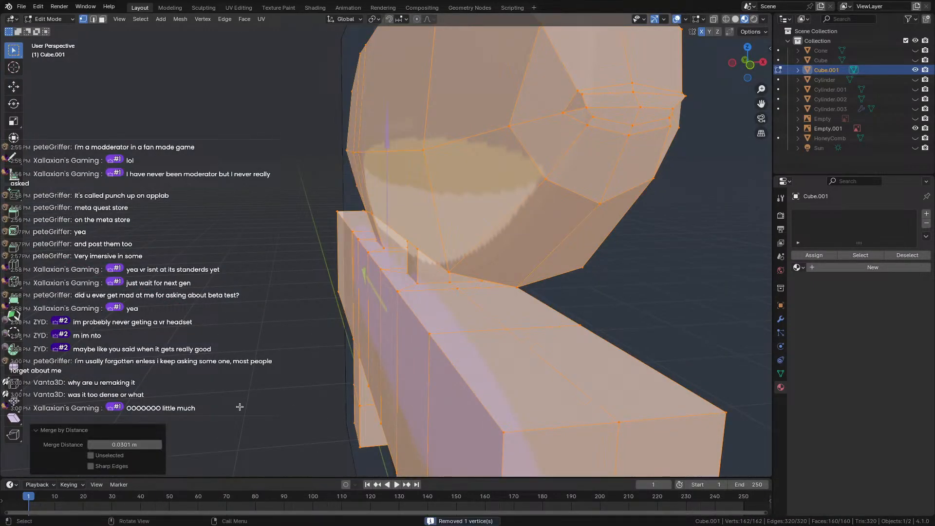
pyautogui.click(157, 446)
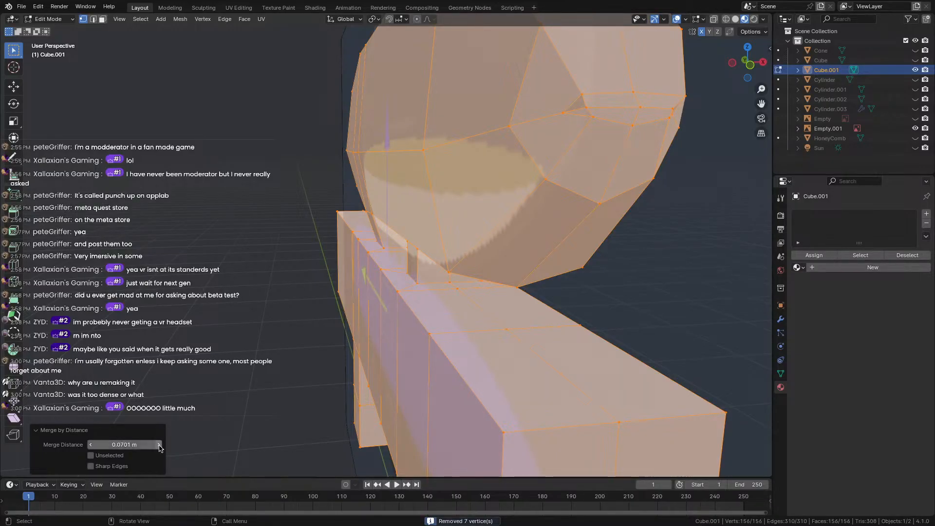
pyautogui.press('Return')
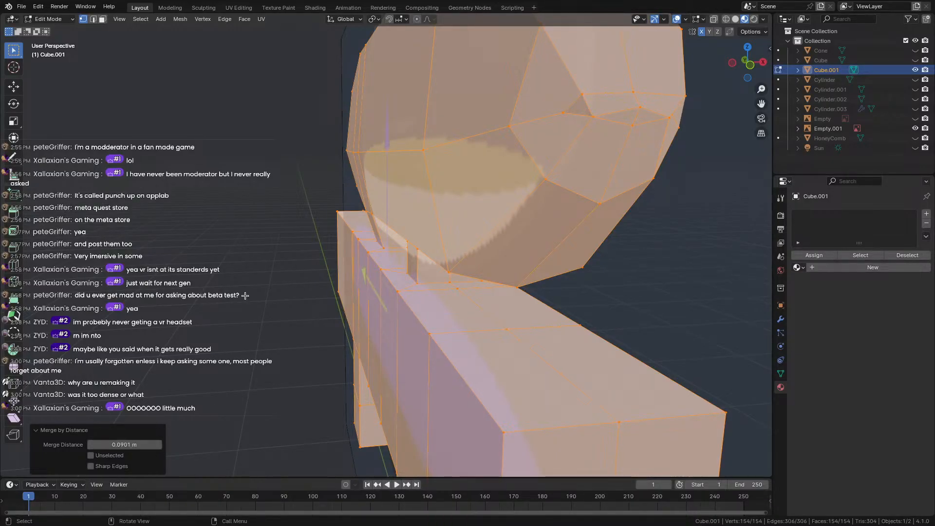
pyautogui.press('Tab')
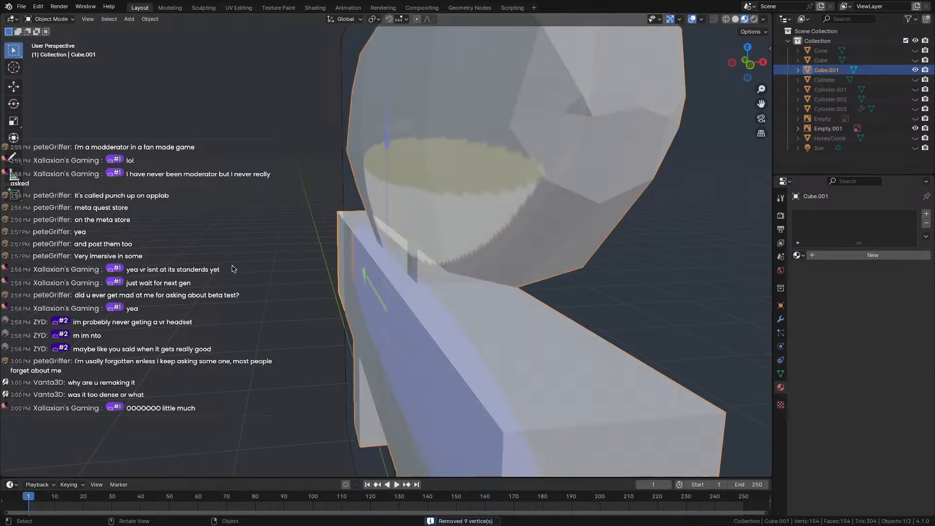
pyautogui.moveTo(235, 251); pyautogui.dragTo(120, 246, button='middle')
pyautogui.scroll(-2, 120, 245)
pyautogui.moveTo(301, 249); pyautogui.dragTo(378, 194, button='middle')
pyautogui.press('Tab')
# Move the selected tank vertices, then check the shape from Object Mode.
pyautogui.press('g')
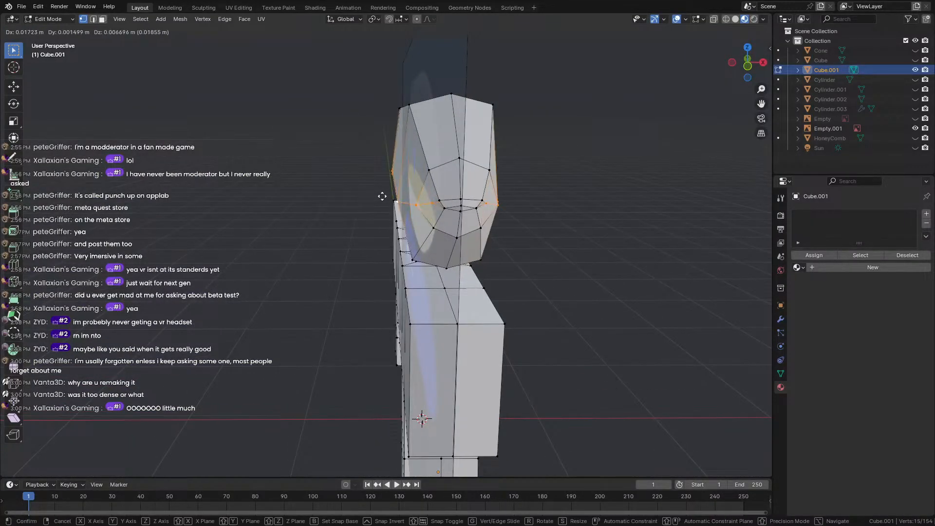
pyautogui.click(391, 197)
pyautogui.press('Tab')
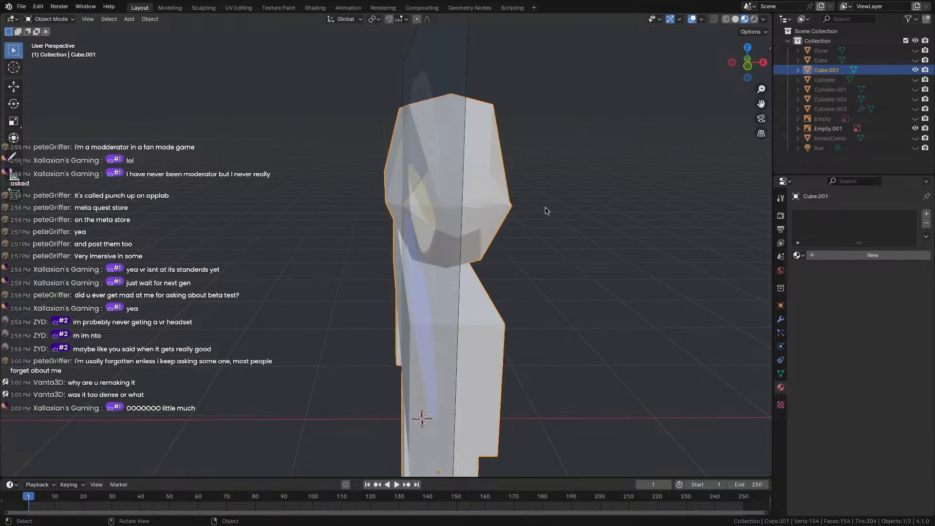
pyautogui.moveTo(545, 211); pyautogui.dragTo(367, 210, button='middle')
pyautogui.press('Tab')
# Pull a single vertex at the tank's pointed tip to round it out.
pyautogui.scroll(6, 324, 198)
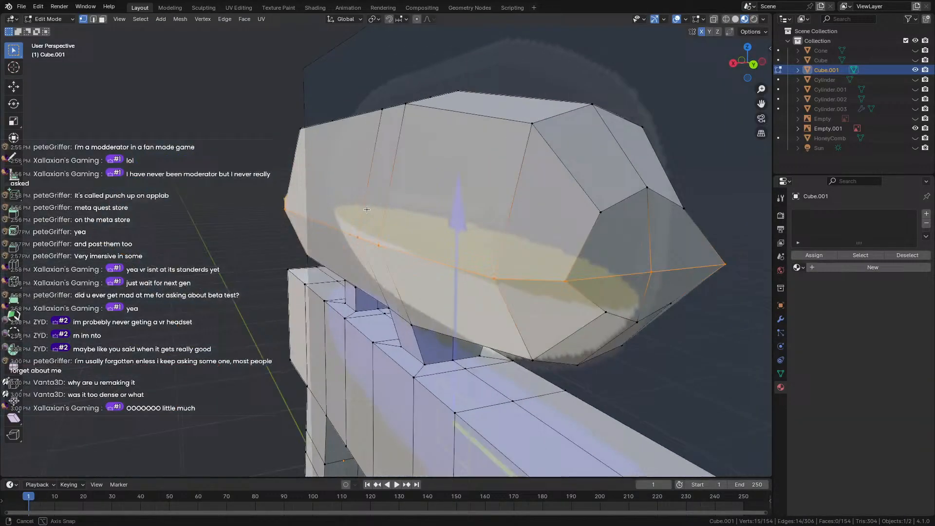
pyautogui.click(643, 272)
pyautogui.moveTo(645, 272); pyautogui.dragTo(352, 194, button='middle')
pyautogui.press('g')
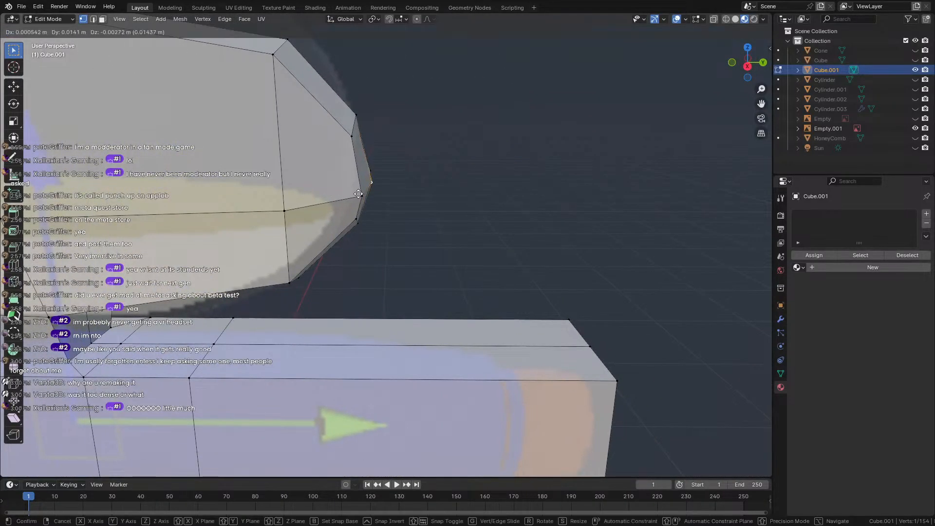
pyautogui.click(372, 193)
pyautogui.moveTo(408, 188); pyautogui.dragTo(508, 206, button='middle')
pyautogui.scroll(-4, 378, 188)
# Nudge another tank vertex left and review the shape in Object Mode.
pyautogui.click(217, 143)
pyautogui.press('g')
pyautogui.click(265, 161)
pyautogui.press('Tab')
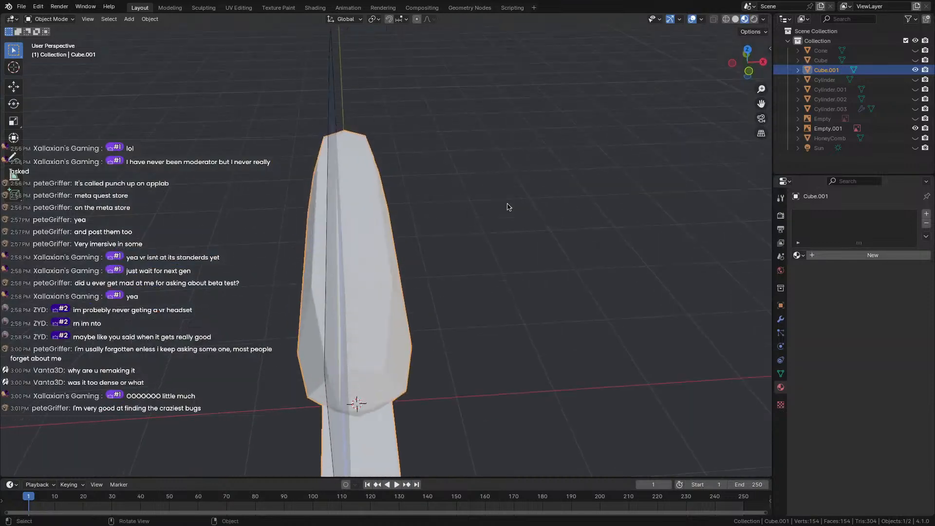
pyautogui.press('Tab')
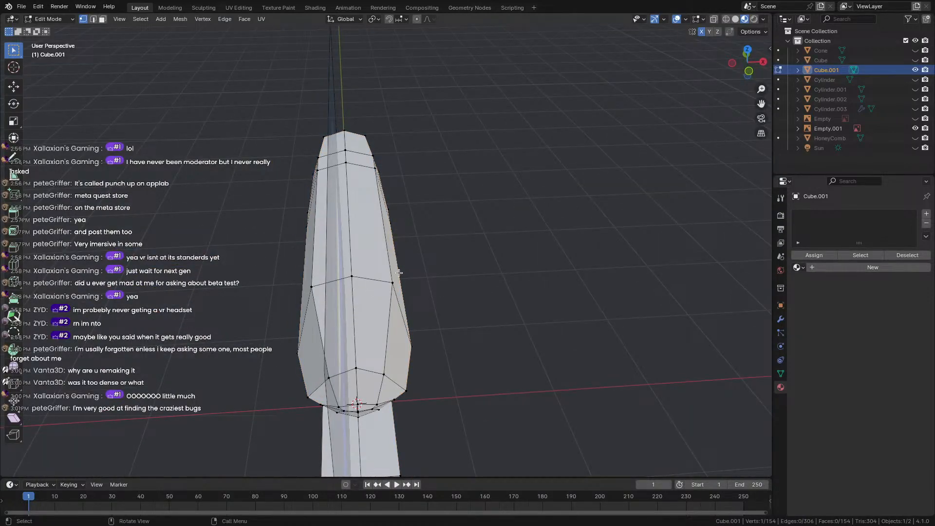
# Cut a new edge loop around the gun barrel.
pyautogui.moveTo(399, 273); pyautogui.dragTo(316, 284, button='middle')
pyautogui.moveTo(255, 318); pyautogui.dragTo(484, 242, button='middle')
pyautogui.hotkey('ctrl', 'r')
pyautogui.click(288, 191)
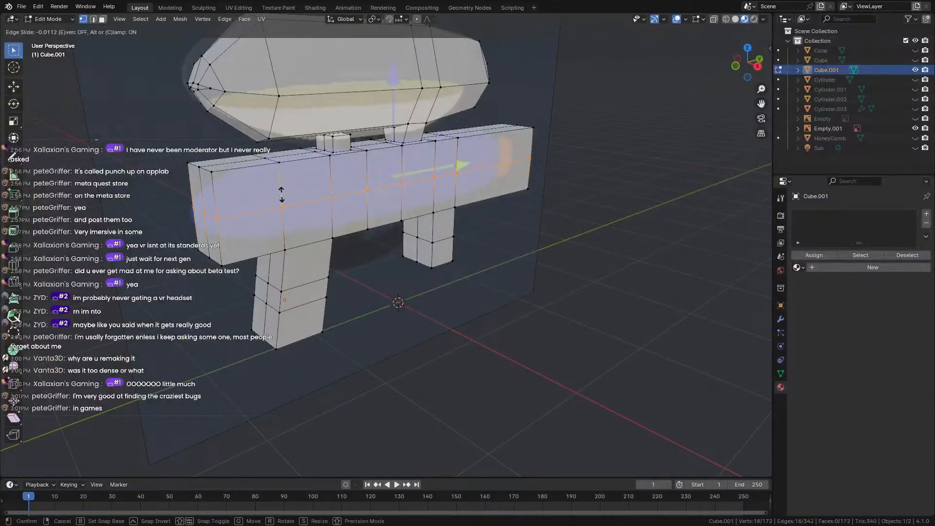
pyautogui.click(288, 192)
# Add two more edge loops slid toward the barrel's front end.
pyautogui.moveTo(587, 155); pyautogui.dragTo(517, 171, button='middle')
pyautogui.click(515, 160)
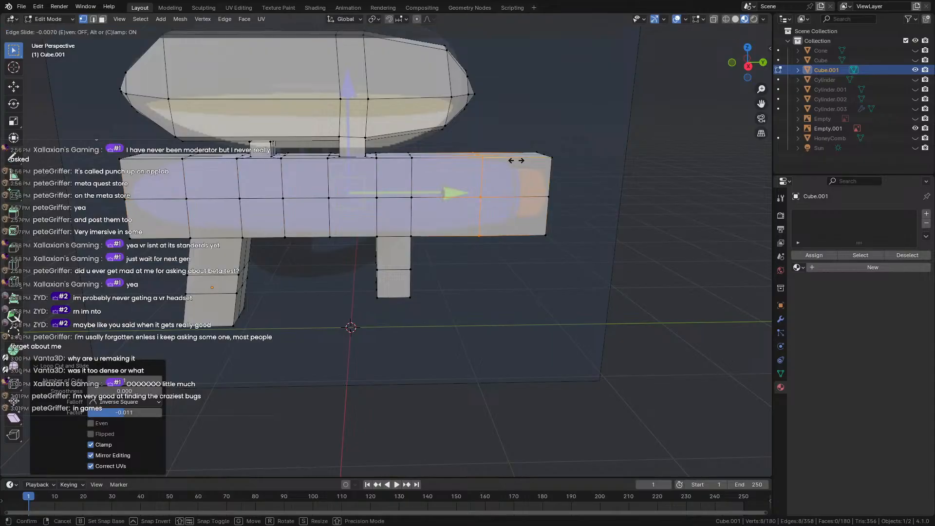
pyautogui.click(547, 158)
pyautogui.click(539, 160)
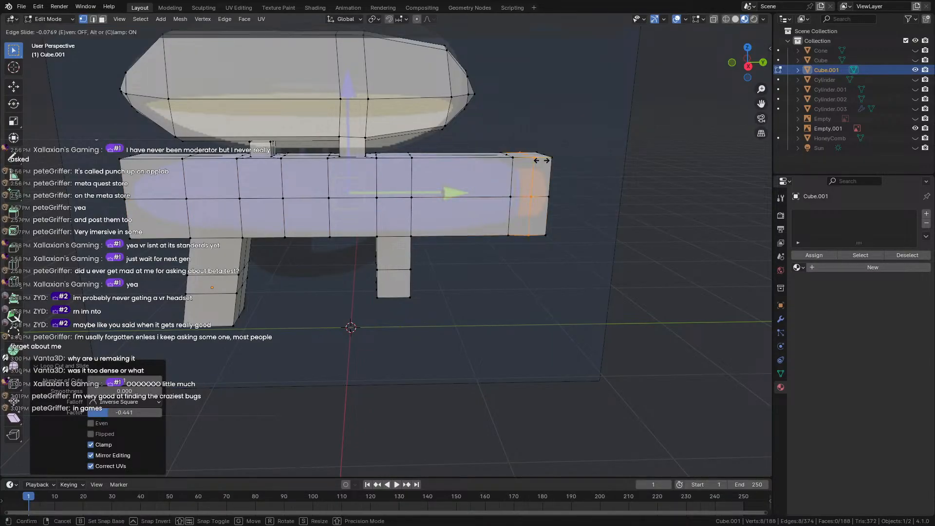
pyautogui.click(541, 161)
pyautogui.moveTo(560, 170); pyautogui.dragTo(521, 176, button='middle')
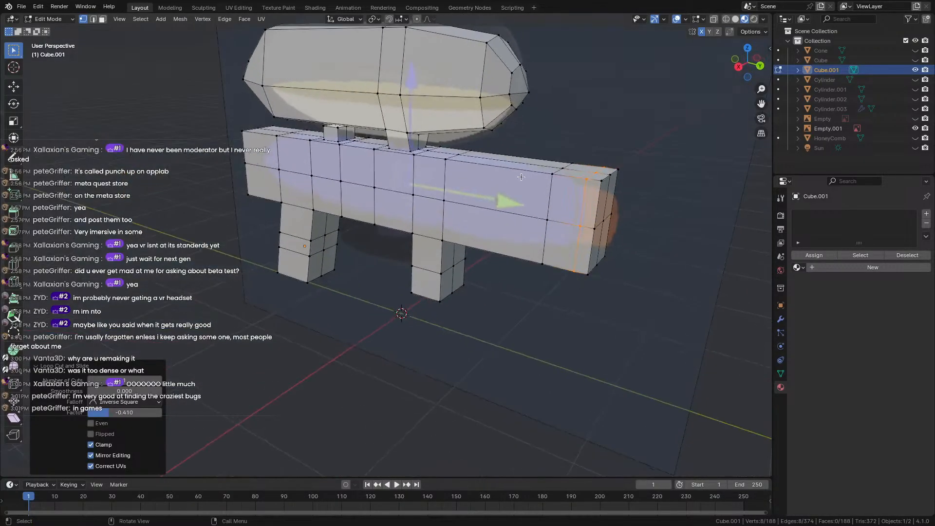
pyautogui.moveTo(598, 183); pyautogui.dragTo(548, 179, button='middle')
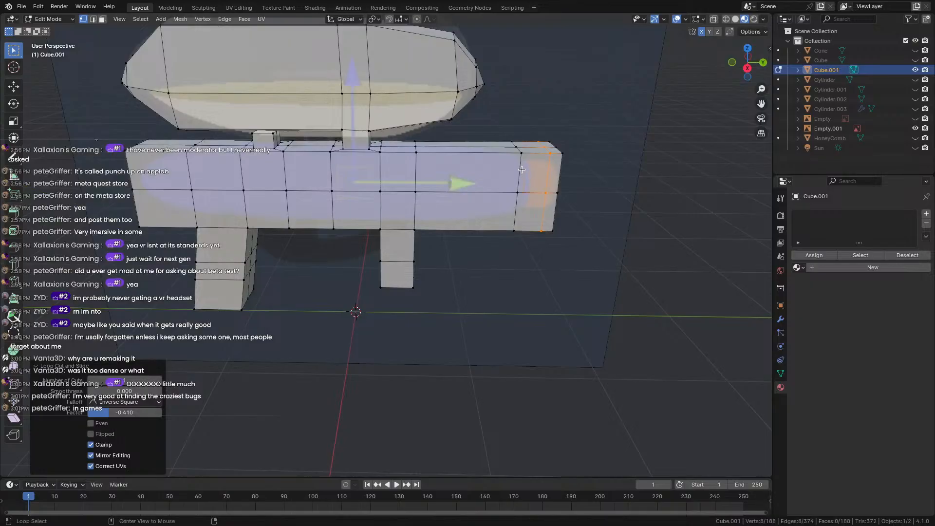
# Add a loop close to the barrel tip, then scale the tip loop down to taper it.
pyautogui.click(506, 152)
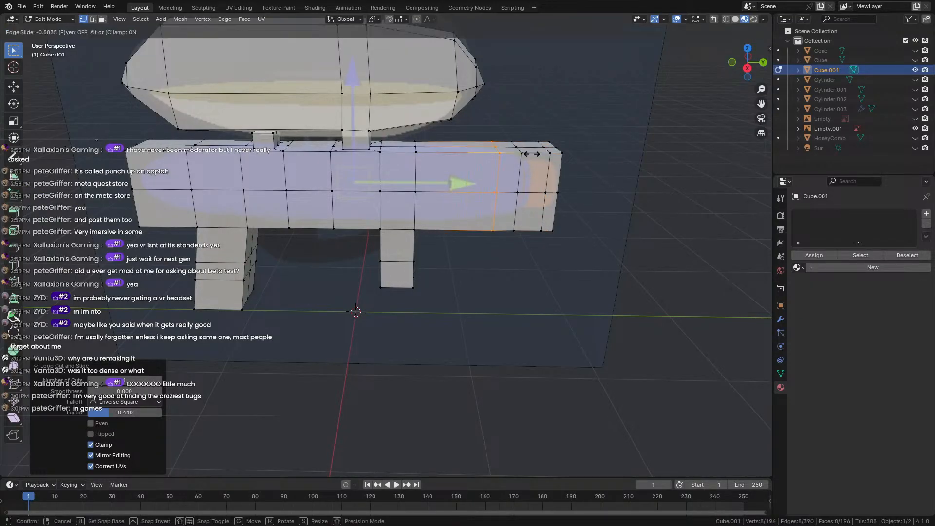
pyautogui.click(538, 155)
pyautogui.keyDown('alt'); pyautogui.click(518, 175); pyautogui.keyUp('alt')
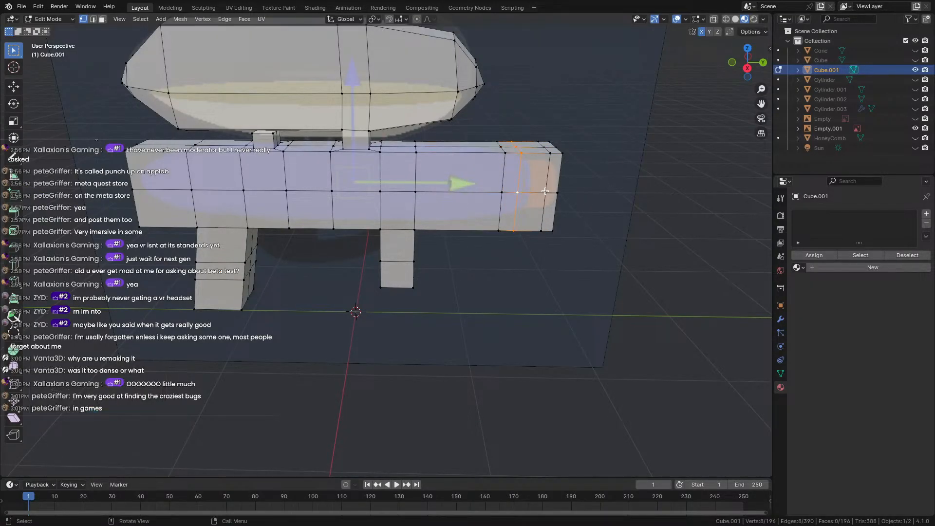
pyautogui.press('s')
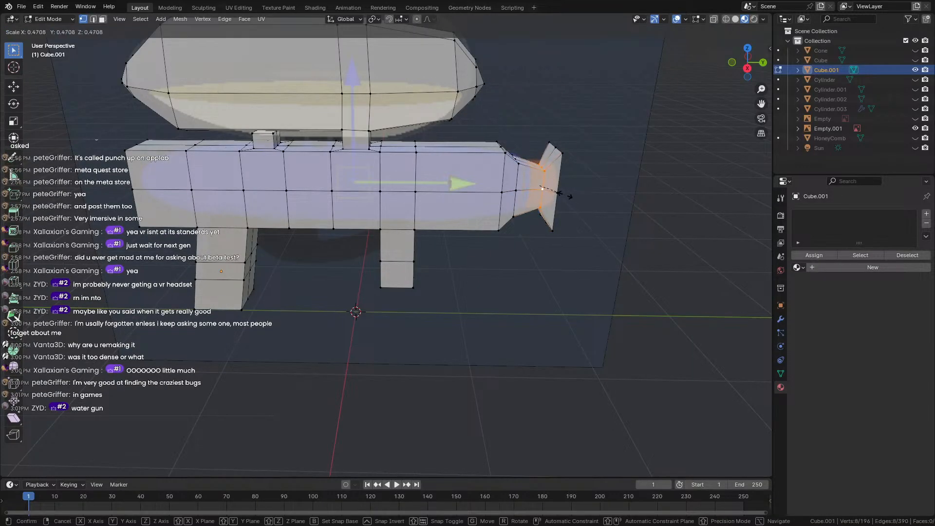
# Narrow the loop behind the tip to about 0.47 and enlarge the end loop into a flared mouth.
pyautogui.click(571, 199)
pyautogui.keyDown('alt'); pyautogui.click(561, 185); pyautogui.keyUp('alt')
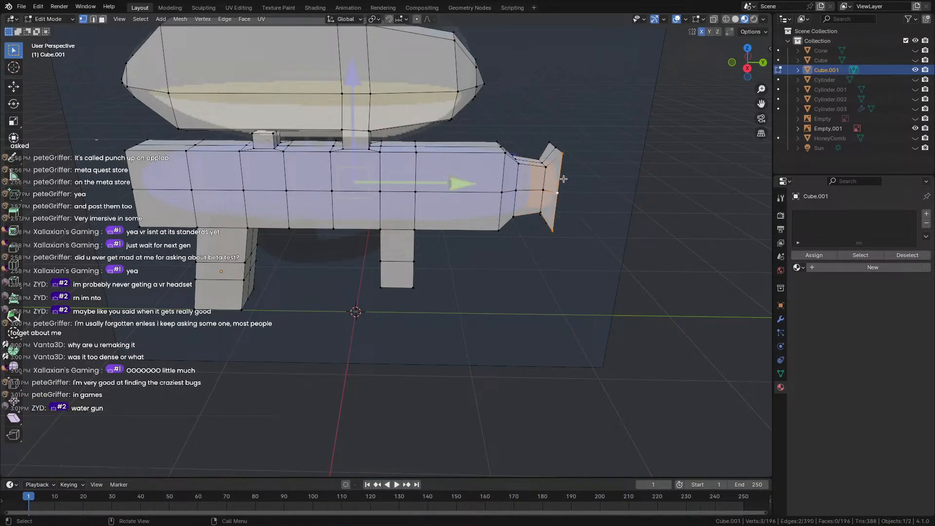
pyautogui.press('s')
pyautogui.click(584, 201)
# Select a lengthwise barrel loop, narrow it to one vertex, and inspect the gun from the other side.
pyautogui.moveTo(579, 162); pyautogui.dragTo(518, 209, button='middle')
pyautogui.keyDown('alt'); pyautogui.keyDown('shift'); pyautogui.click(576, 209); pyautogui.keyUp('shift'); pyautogui.keyUp('alt')
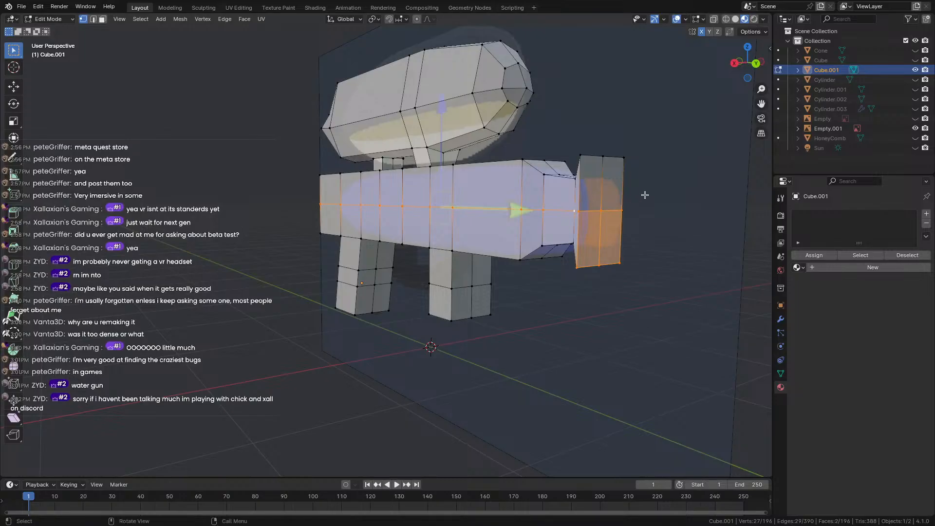
pyautogui.click(645, 195)
pyautogui.moveTo(602, 183); pyautogui.dragTo(684, 213, button='middle')
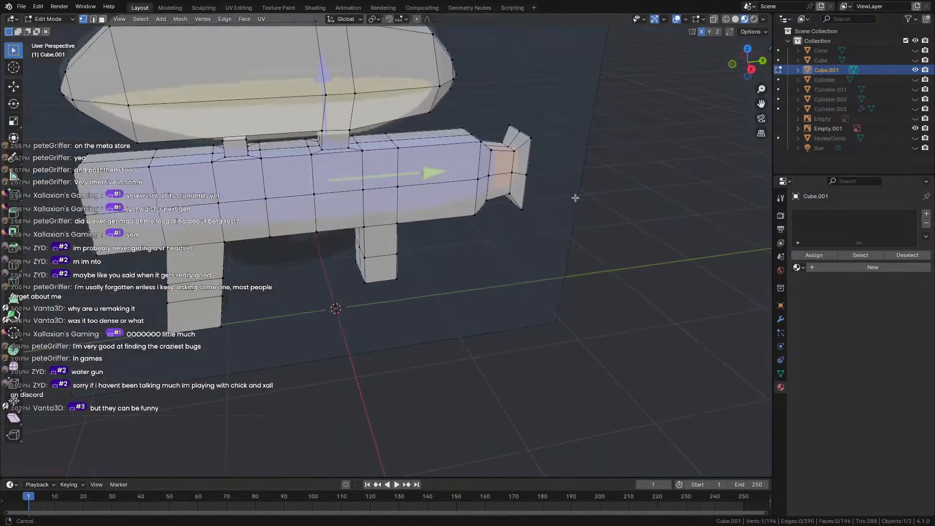
pyautogui.moveTo(575, 197)
pyautogui.mouseDown(button='middle')
pyautogui.moveTo(432, 211)
pyautogui.moveTo(568, 201)
pyautogui.mouseUp(button='middle')
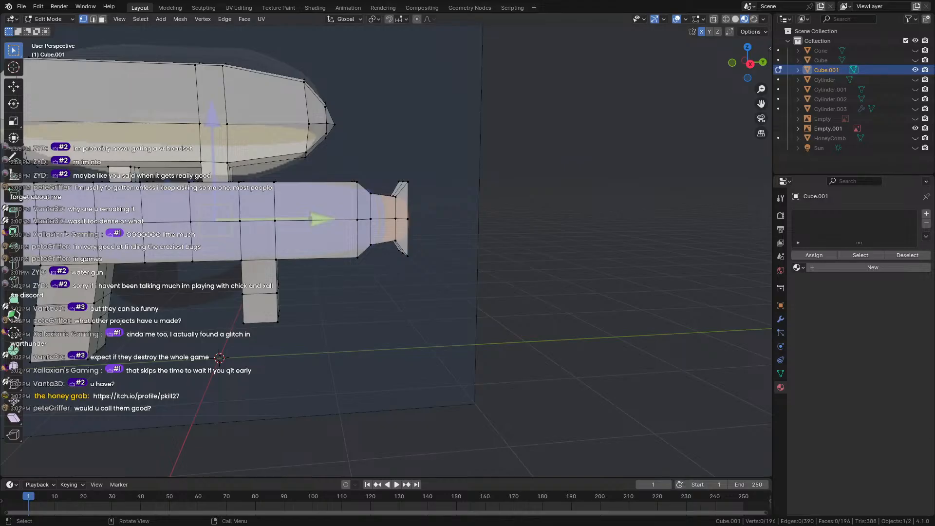
# Orbit and zoom around the gun to inspect the barrel and nozzle corner.
pyautogui.scroll(-3, 352, 215)
pyautogui.moveTo(352, 215); pyautogui.dragTo(680, 229, button='middle')
pyautogui.scroll(5, 680, 230)
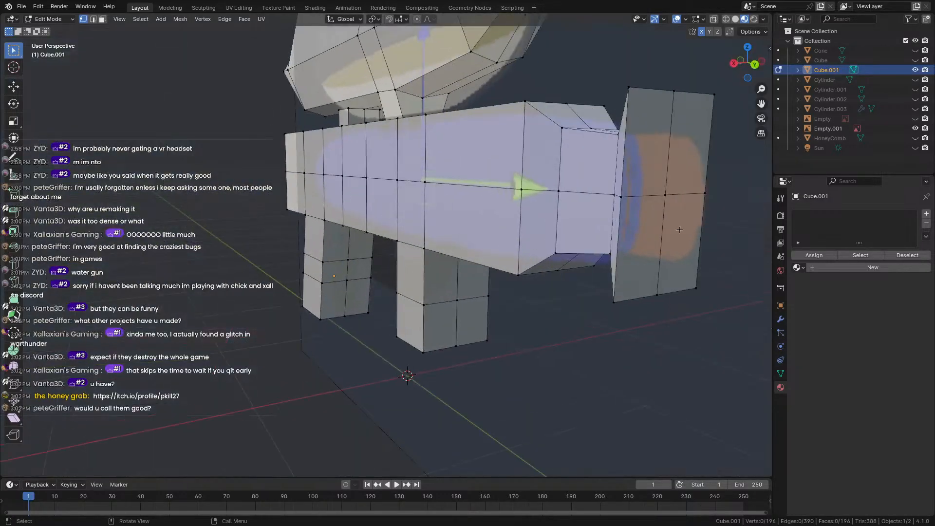
pyautogui.moveTo(504, 213); pyautogui.dragTo(550, 250, button='middle')
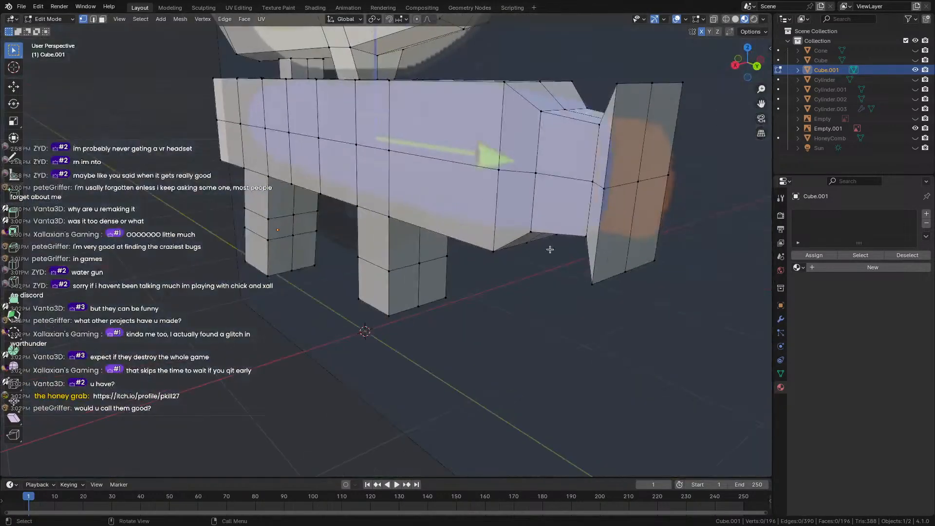
pyautogui.moveTo(261, 350); pyautogui.dragTo(271, 249, button='middle')
pyautogui.scroll(2, 310, 248)
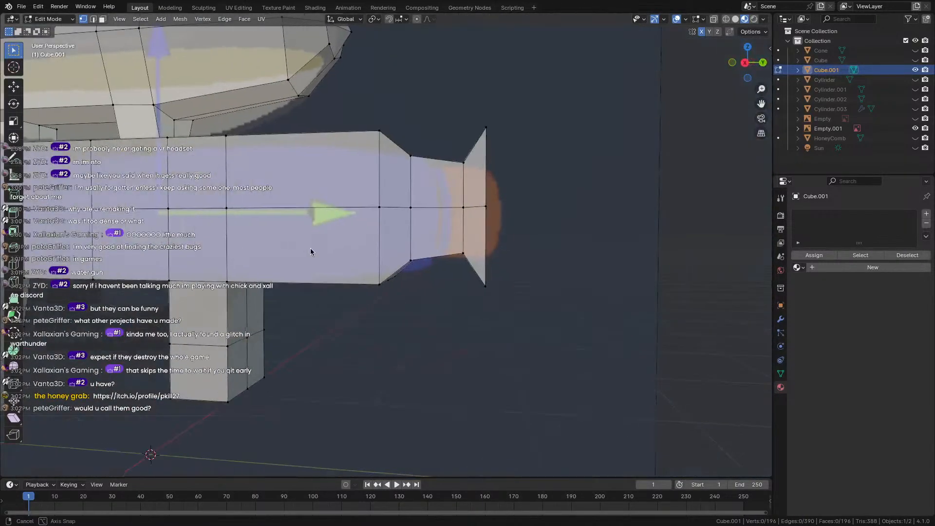
pyautogui.moveTo(427, 322); pyautogui.dragTo(532, 316, button='middle')
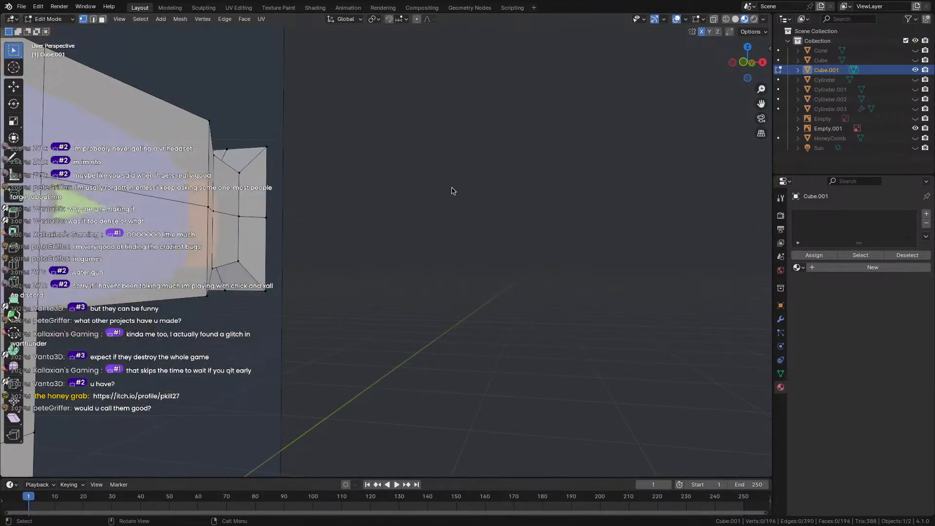
pyautogui.moveTo(452, 188); pyautogui.dragTo(476, 235, button='middle')
# Open the vertex context menu and orbit to a side view of the barrel.
pyautogui.rightClick(476, 235)
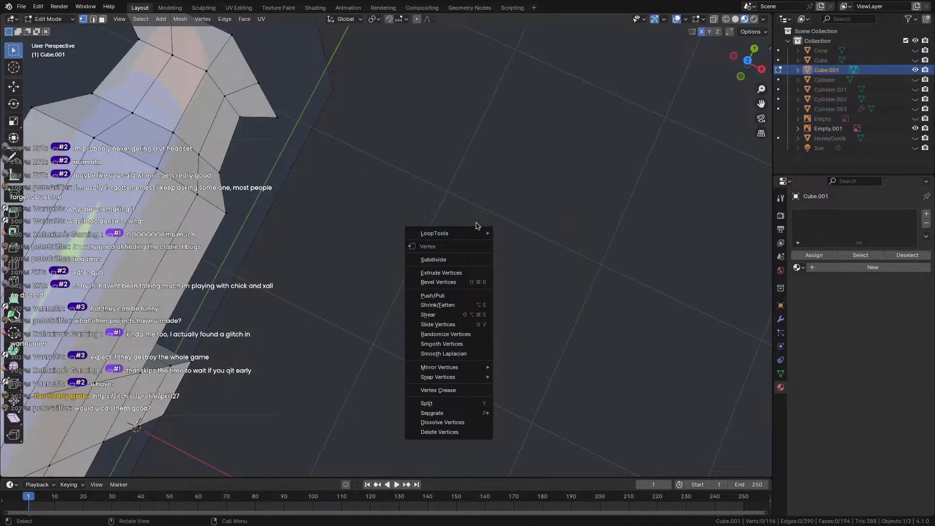
pyautogui.moveTo(490, 287); pyautogui.dragTo(422, 161, button='middle')
pyautogui.scroll(-5, 375, 256)
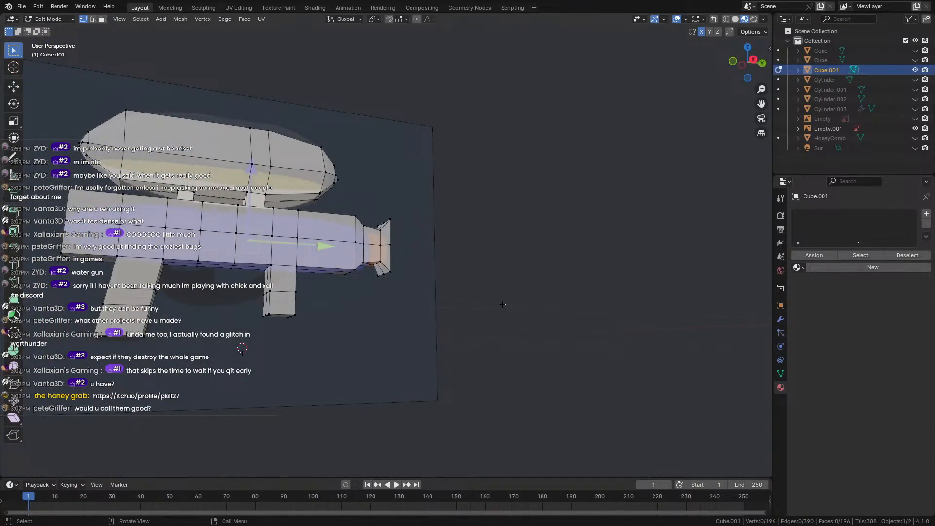
pyautogui.moveTo(504, 294); pyautogui.dragTo(423, 291, button='middle')
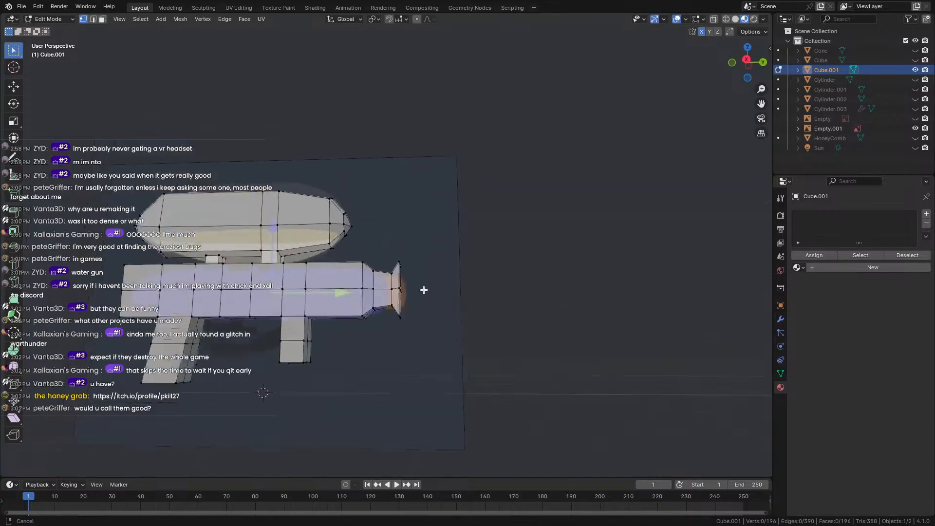
pyautogui.scroll(4, 417, 302)
# Select the barrel tip edge loop and make the mesh see-through with X-ray.
pyautogui.keyDown('alt'); pyautogui.click(396, 375); pyautogui.keyUp('alt')
pyautogui.scroll(-4, 396, 374)
pyautogui.moveTo(395, 374); pyautogui.dragTo(518, 253, button='middle')
pyautogui.hotkey('shift', 'a')
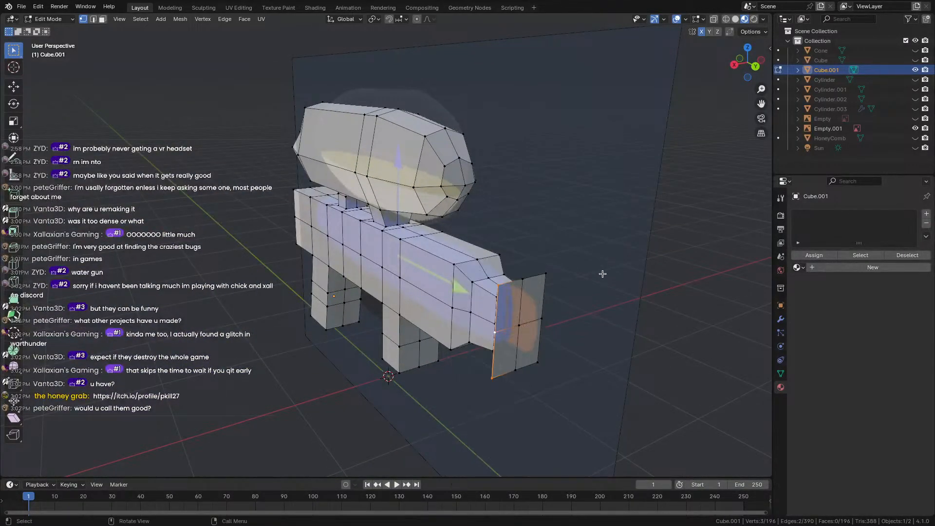
pyautogui.hotkey('shift', 'z')
pyautogui.moveTo(601, 271); pyautogui.dragTo(703, 249, button='middle')
pyautogui.scroll(2, 553, 276)
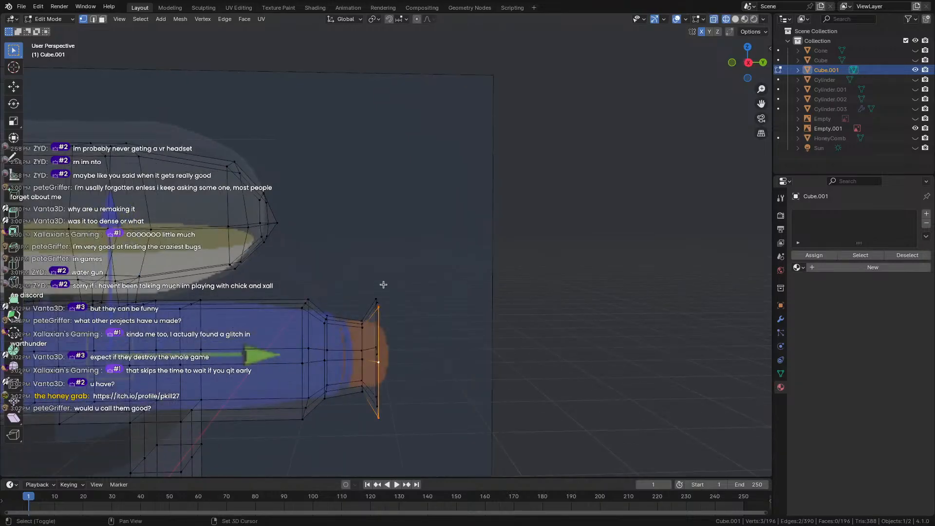
# Box-select the barrel tip vertices and scale them to 0.538.
pyautogui.moveTo(366, 276); pyautogui.dragTo(417, 448)
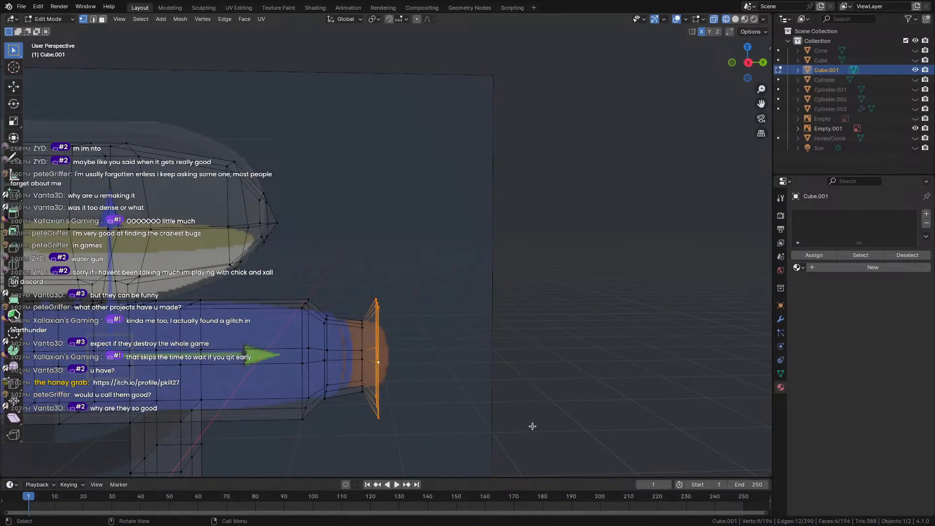
pyautogui.press('s')
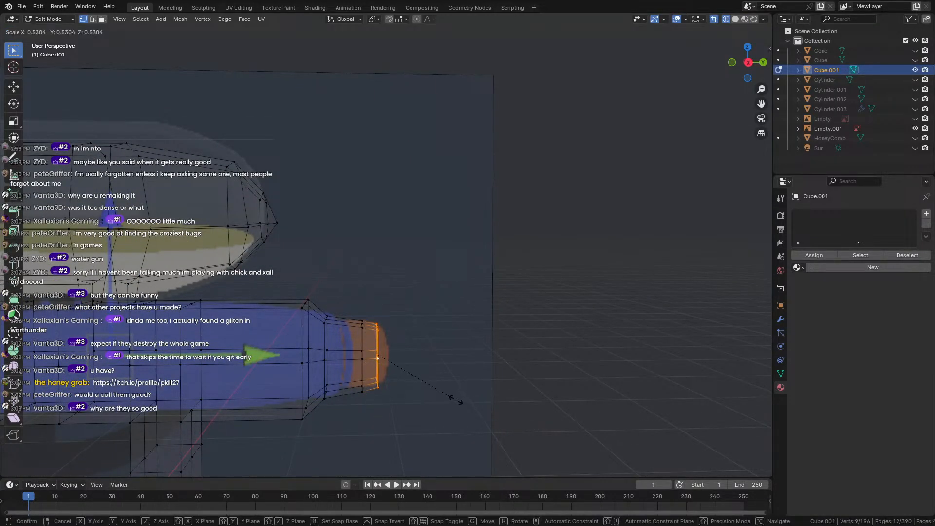
pyautogui.click(454, 399)
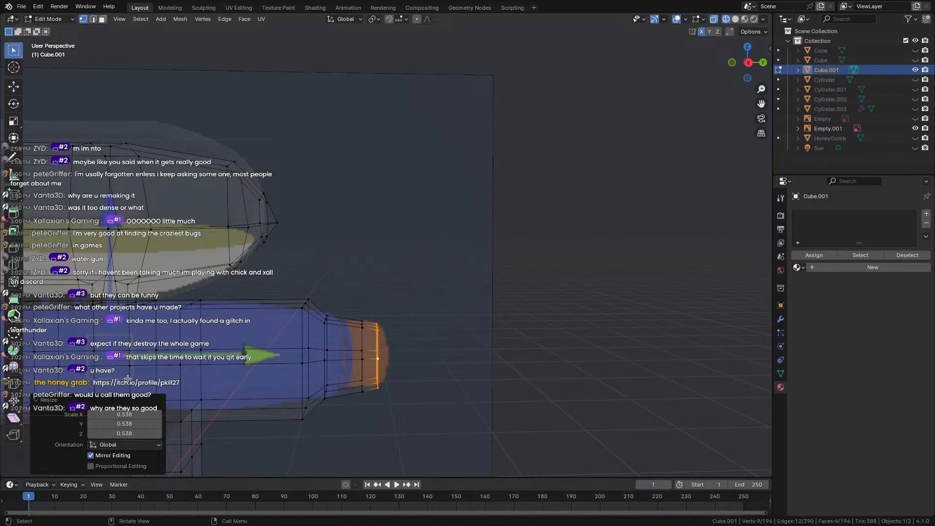
# Clear the selection, pick an edge at the nozzle end, and switch to face select mode.
pyautogui.moveTo(359, 328); pyautogui.dragTo(485, 320, button='middle')
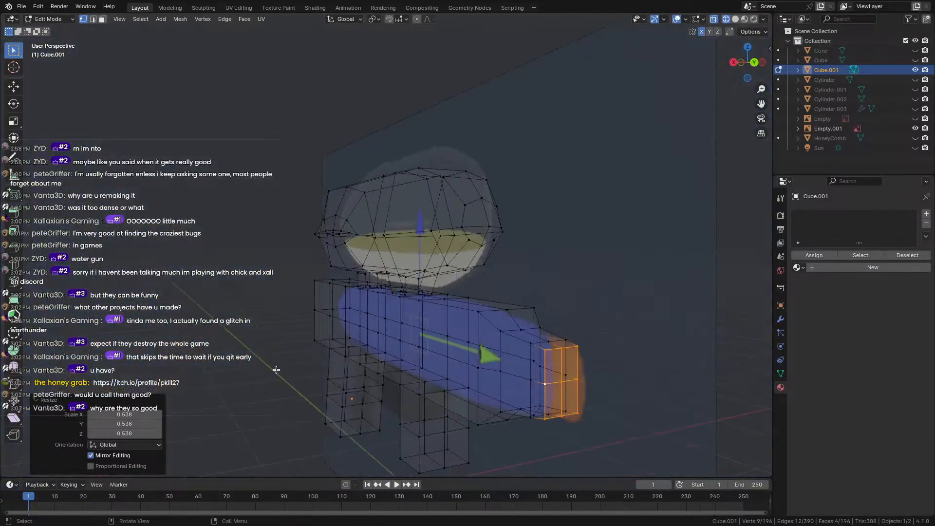
pyautogui.click(276, 369)
pyautogui.keyDown('shift'); pyautogui.moveTo(319, 336); pyautogui.dragTo(345, 343, button='middle'); pyautogui.keyUp('shift')
pyautogui.click(347, 325)
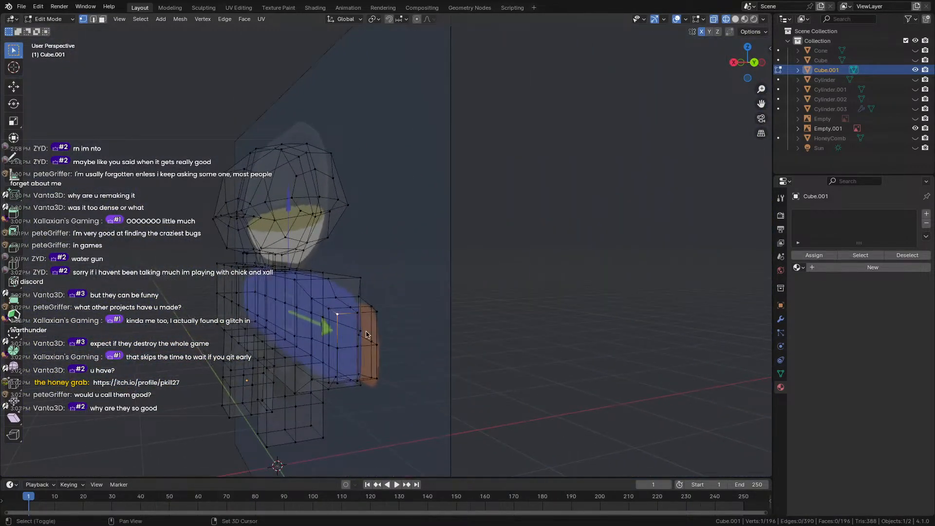
pyautogui.click(105, 19)
# Select the four faces at the nozzle's end.
pyautogui.click(351, 342)
pyautogui.keyDown('shift'); pyautogui.click(368, 338); pyautogui.keyUp('shift')
pyautogui.keyDown('shift'); pyautogui.click(366, 361); pyautogui.keyUp('shift')
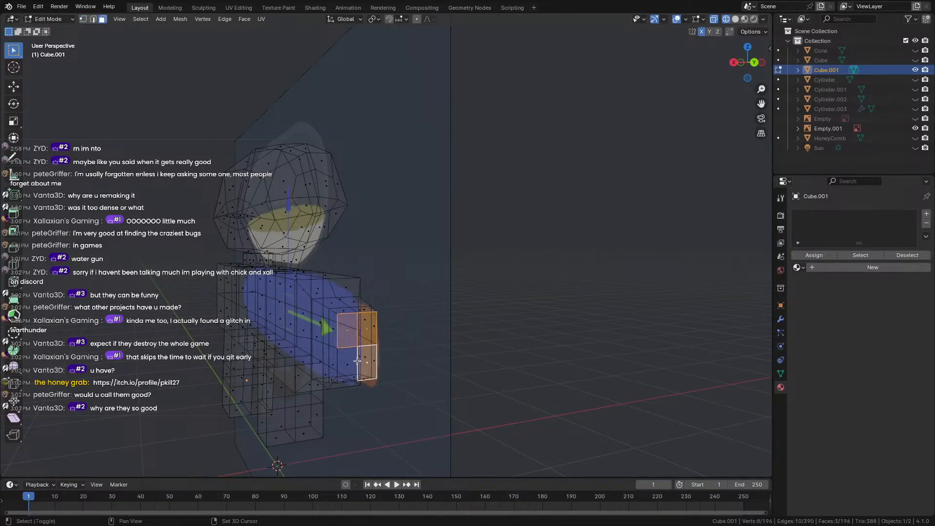
pyautogui.keyDown('shift'); pyautogui.click(360, 365); pyautogui.keyUp('shift')
pyautogui.click(424, 356)
pyautogui.click(354, 366)
pyautogui.keyDown('shift'); pyautogui.click(371, 362); pyautogui.keyUp('shift')
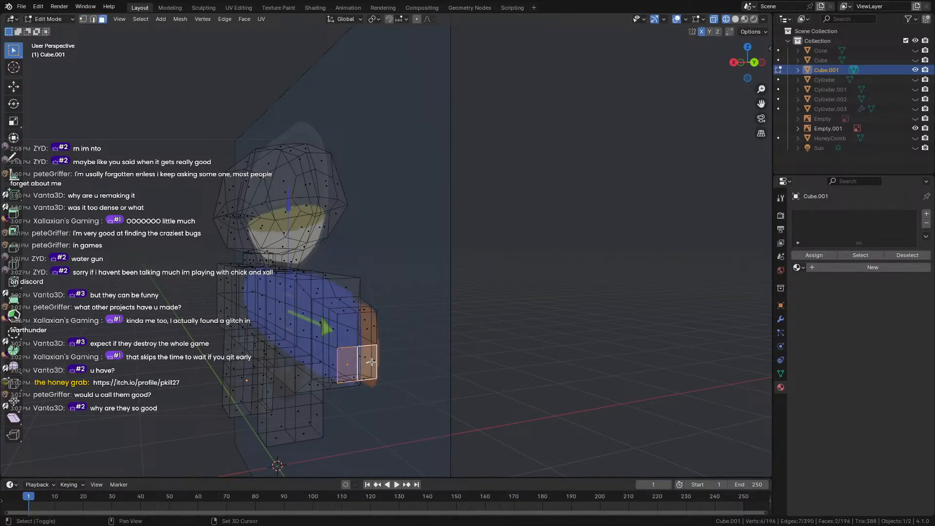
pyautogui.keyDown('shift'); pyautogui.click(363, 327); pyautogui.keyUp('shift')
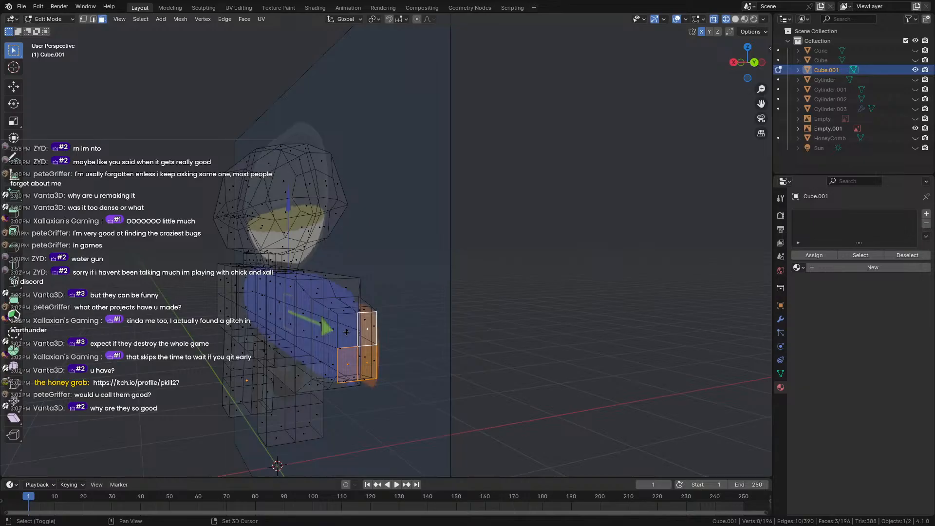
pyautogui.keyDown('shift'); pyautogui.click(347, 332); pyautogui.keyUp('shift')
pyautogui.moveTo(425, 362); pyautogui.dragTo(302, 273, button='middle')
# Shrink the end faces, inset them, and extrude them about 0.316 m inward to form a hole.
pyautogui.press('s')
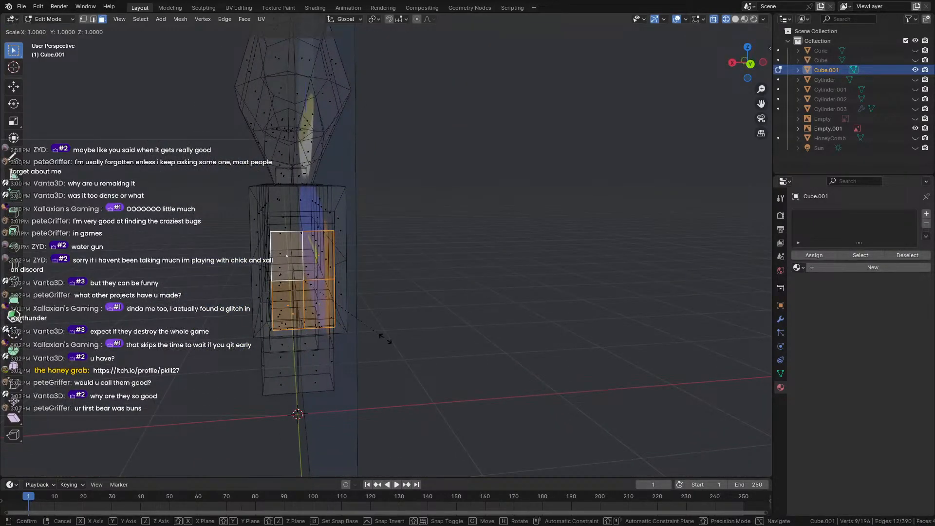
pyautogui.click(371, 329)
pyautogui.moveTo(372, 330); pyautogui.dragTo(450, 329, button='middle')
pyautogui.press('i')
pyautogui.click(356, 328)
pyautogui.keyDown('shift'); pyautogui.moveTo(207, 332); pyautogui.dragTo(507, 290, button='middle'); pyautogui.keyUp('shift')
pyautogui.press('e')
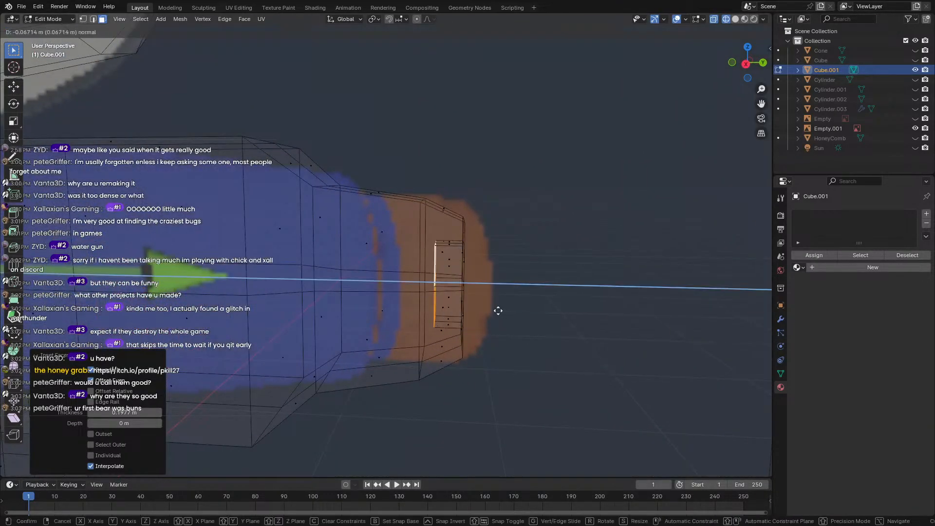
pyautogui.click(461, 313)
pyautogui.moveTo(461, 314); pyautogui.dragTo(359, 328, button='middle')
pyautogui.scroll(-4, 347, 310)
# Return to Solid shading, then move to the barrel's back end and select its face.
pyautogui.press('Tab')
pyautogui.press('Tab')
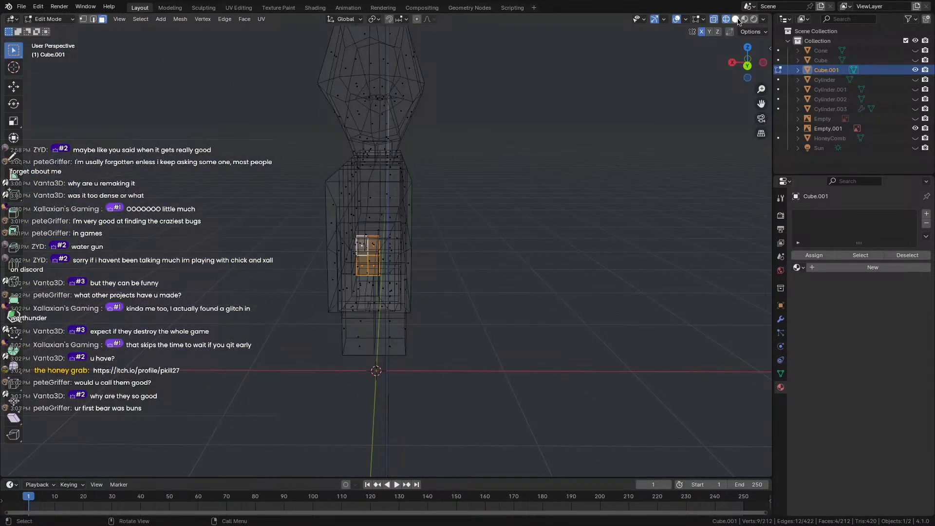
pyautogui.click(737, 20)
pyautogui.moveTo(380, 371)
pyautogui.mouseDown(button='middle')
pyautogui.moveTo(463, 356)
pyautogui.moveTo(520, 359)
pyautogui.moveTo(464, 375)
pyautogui.moveTo(399, 367)
pyautogui.moveTo(370, 375)
pyautogui.mouseUp(button='middle')
pyautogui.scroll(2, 341, 385)
pyautogui.scroll(-2, 299, 390)
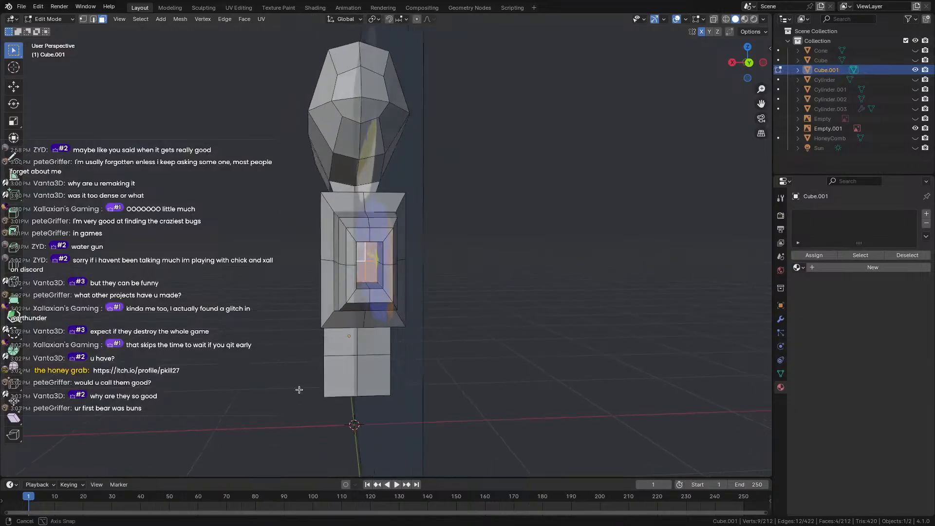
pyautogui.moveTo(299, 390); pyautogui.dragTo(391, 394, button='middle')
pyautogui.scroll(-4, 390, 394)
pyautogui.scroll(1, 390, 394)
pyautogui.keyDown('shift'); pyautogui.moveTo(276, 349); pyautogui.dragTo(524, 351, button='middle'); pyautogui.keyUp('shift')
pyautogui.scroll(4, 504, 349)
pyautogui.click(396, 278)
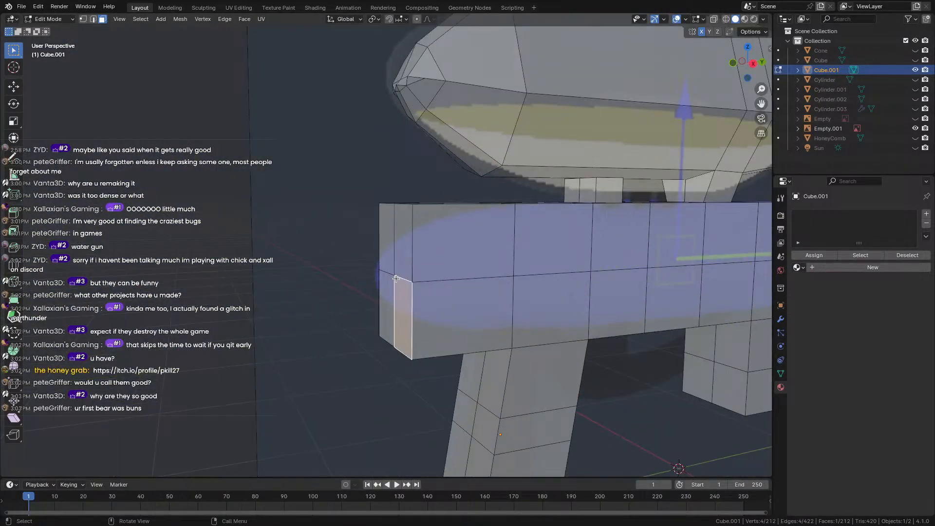
# In vertex mode, pull the barrel's back corner vertex outward along Y.
pyautogui.press('1')
pyautogui.click(394, 274)
pyautogui.moveTo(394, 274); pyautogui.dragTo(409, 274, button='middle')
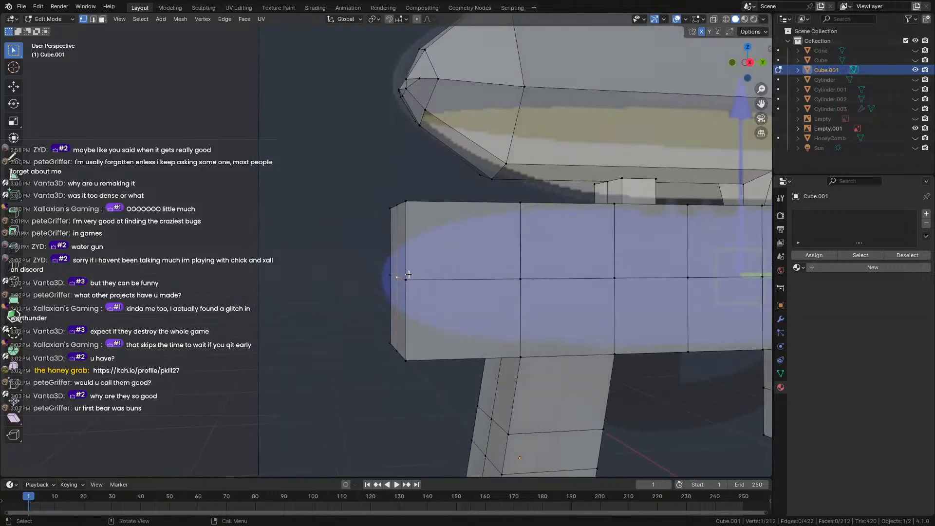
pyautogui.press('g')
pyautogui.press('y')
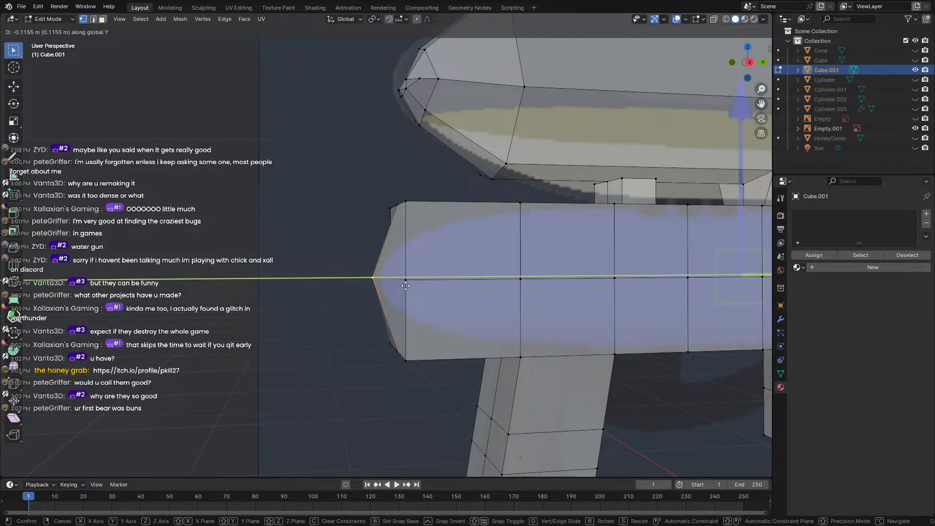
pyautogui.click(395, 269)
# Move the corner vertex to about -0.072 m on X and 0.074 m up.
pyautogui.scroll(-3, 395, 269)
pyautogui.moveTo(396, 270); pyautogui.dragTo(456, 221, button='middle')
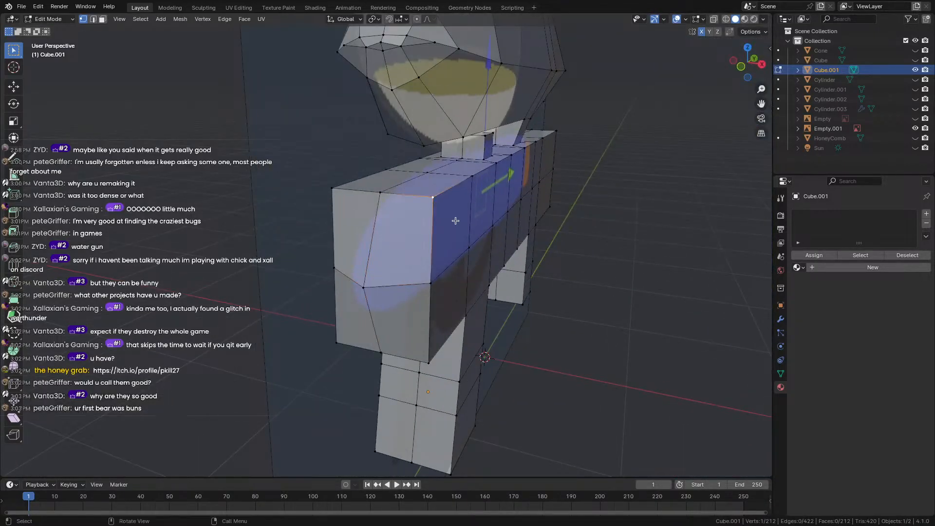
pyautogui.press('g')
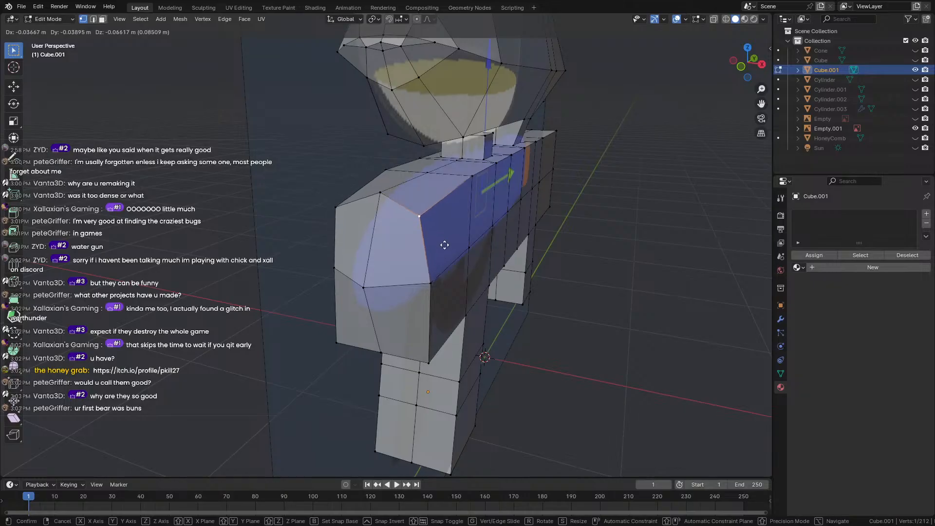
pyautogui.click(438, 241)
pyautogui.moveTo(405, 312); pyautogui.dragTo(431, 401, button='middle')
pyautogui.press('g')
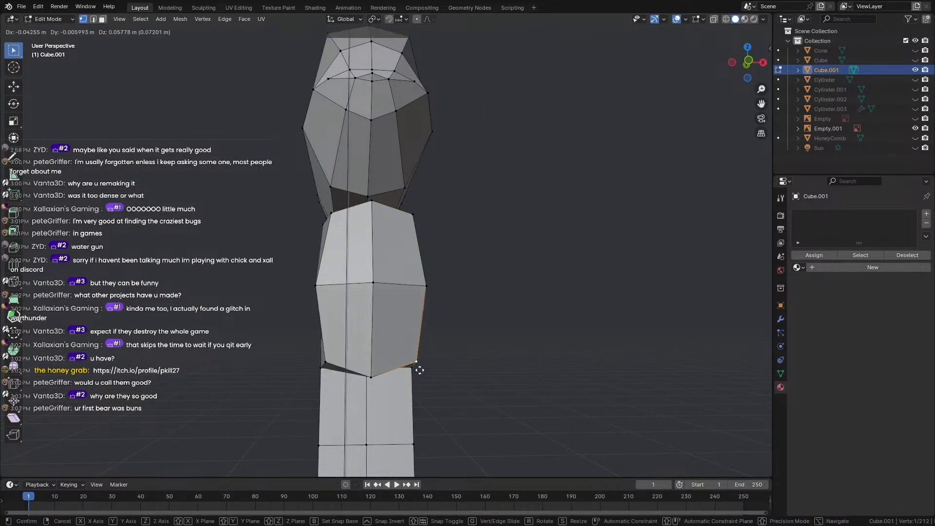
pyautogui.click(424, 369)
# Deselect the moved vertex and select a vertex on the handle.
pyautogui.moveTo(425, 369); pyautogui.dragTo(441, 452, button='middle')
pyautogui.scroll(-3, 424, 381)
pyautogui.click(440, 453)
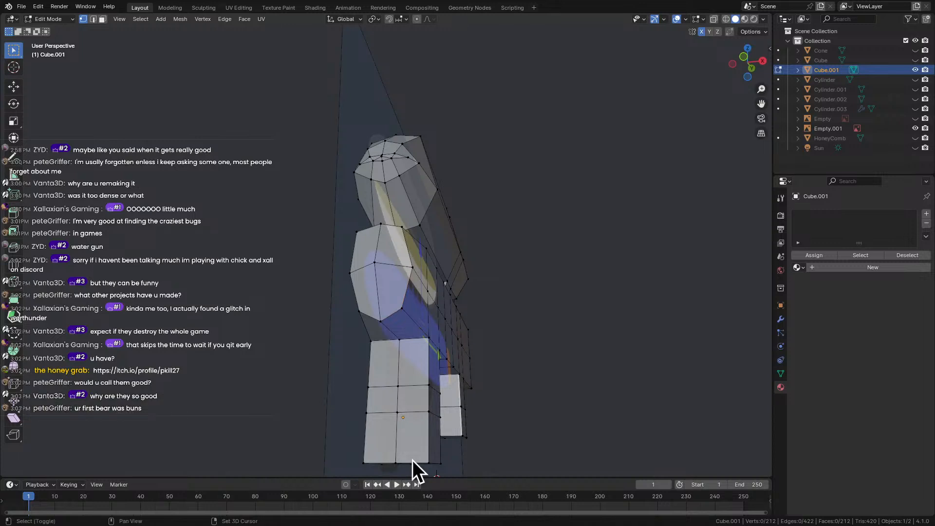
pyautogui.moveTo(427, 384); pyautogui.dragTo(319, 328, button='middle')
pyautogui.keyDown('shift'); pyautogui.click(319, 328); pyautogui.keyUp('shift')
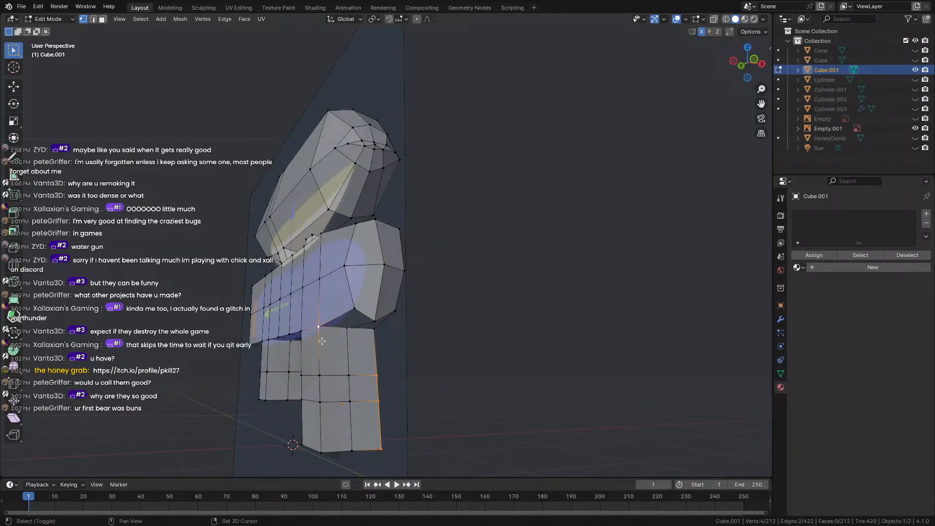
# Add a loop cut across the water gun's grip leg.
pyautogui.keyDown('shift'); pyautogui.click(319, 441); pyautogui.keyUp('shift')
pyautogui.moveTo(319, 442); pyautogui.dragTo(419, 378, button='middle')
pyautogui.scroll(4, 361, 371)
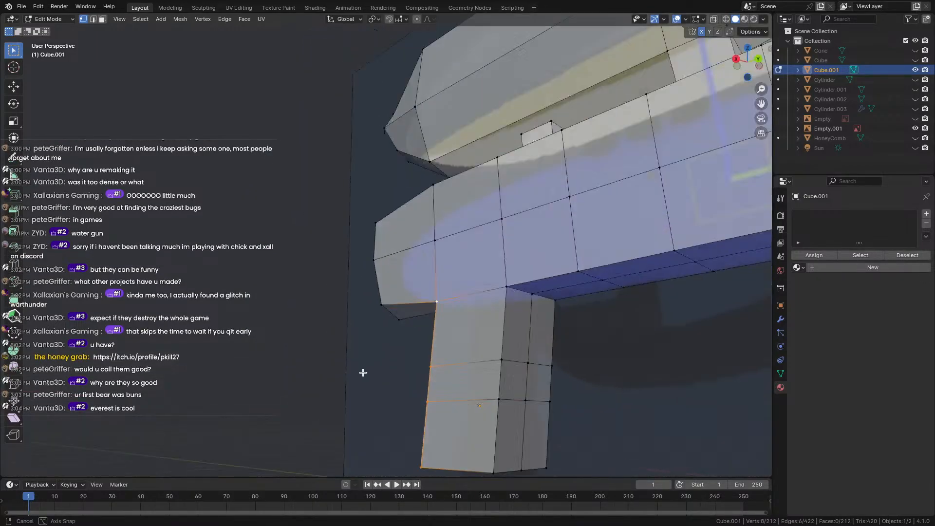
pyautogui.moveTo(361, 372); pyautogui.dragTo(453, 413, button='middle')
pyautogui.hotkey('alt', 'a')
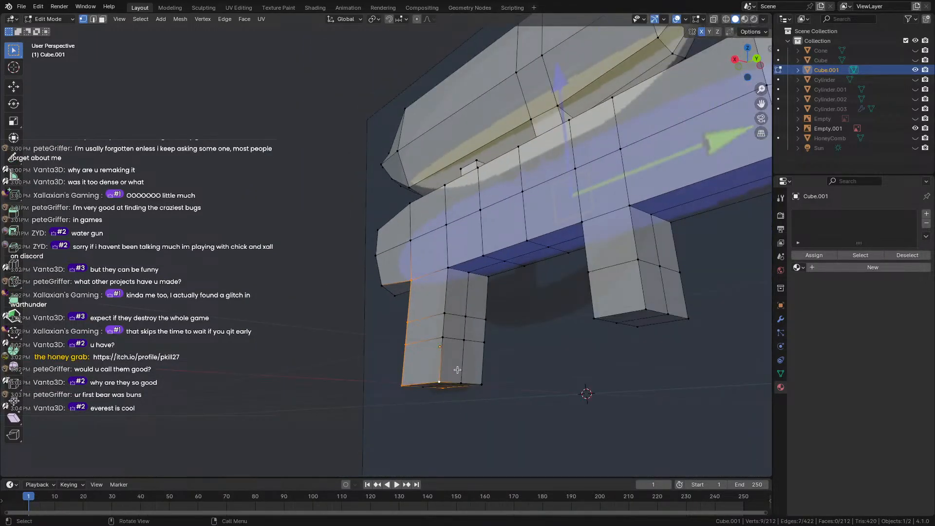
pyautogui.moveTo(440, 380); pyautogui.dragTo(499, 378, button='middle')
pyautogui.hotkey('ctrl', 'r')
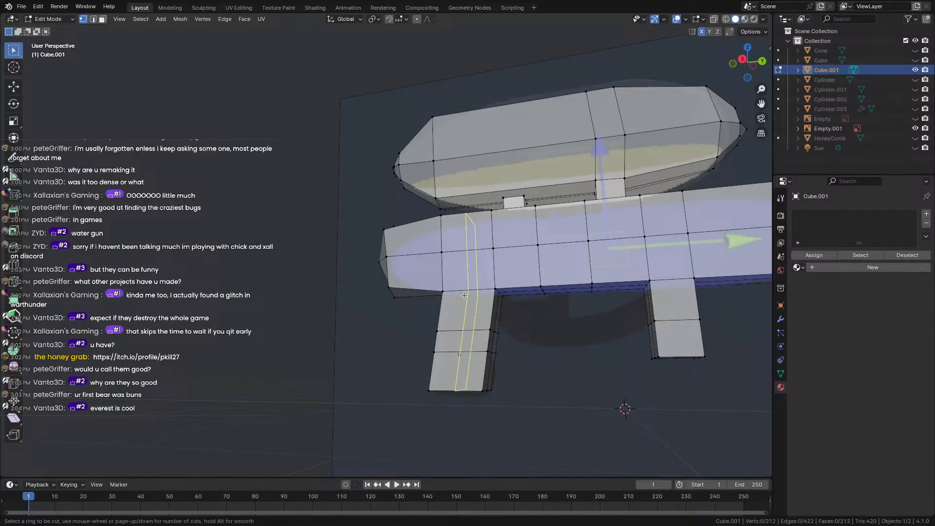
pyautogui.click(458, 303)
pyautogui.click(457, 302)
pyautogui.moveTo(458, 302); pyautogui.dragTo(358, 307, button='middle')
pyautogui.scroll(-3, 580, 357)
pyautogui.scroll(3, 574, 355)
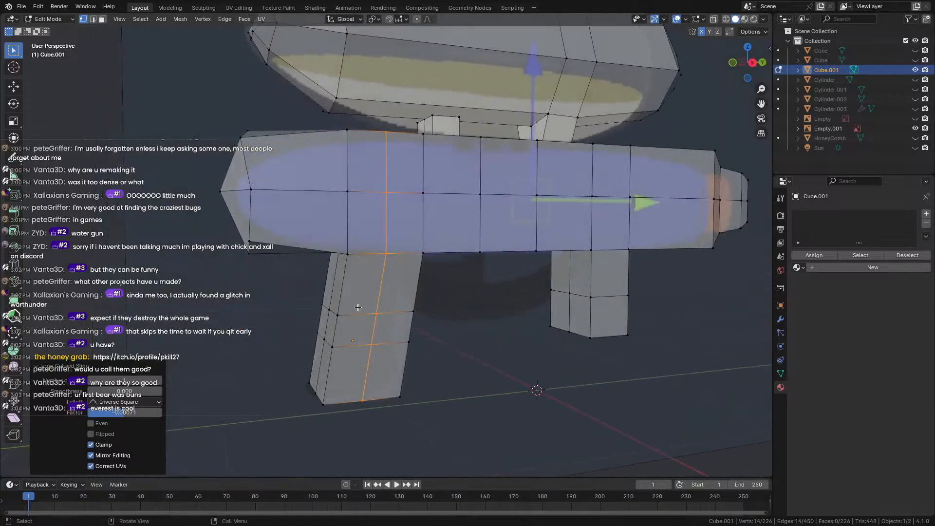
# Select the grip leg's bottom, top and edge vertices on both sides.
pyautogui.click(323, 403)
pyautogui.keyDown('shift'); pyautogui.click(333, 347); pyautogui.keyUp('shift')
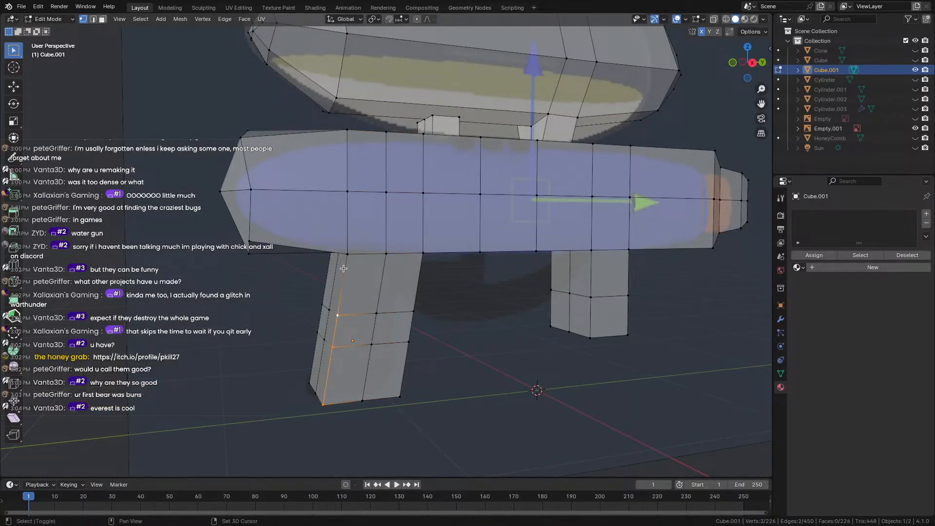
pyautogui.keyDown('shift'); pyautogui.click(347, 253); pyautogui.keyUp('shift')
pyautogui.moveTo(347, 254); pyautogui.dragTo(348, 410, button='middle')
pyautogui.keyDown('shift'); pyautogui.click(271, 419); pyautogui.keyUp('shift')
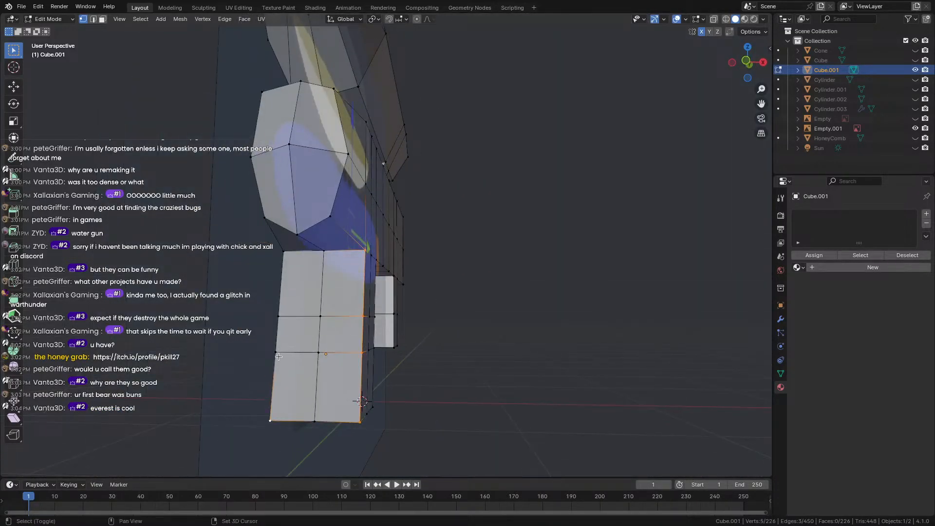
pyautogui.keyDown('shift'); pyautogui.click(276, 352); pyautogui.keyUp('shift')
pyautogui.keyDown('shift'); pyautogui.click(279, 316); pyautogui.keyUp('shift')
pyautogui.keyDown('shift'); pyautogui.click(283, 251); pyautogui.keyUp('shift')
pyautogui.moveTo(316, 363); pyautogui.dragTo(422, 389, button='middle')
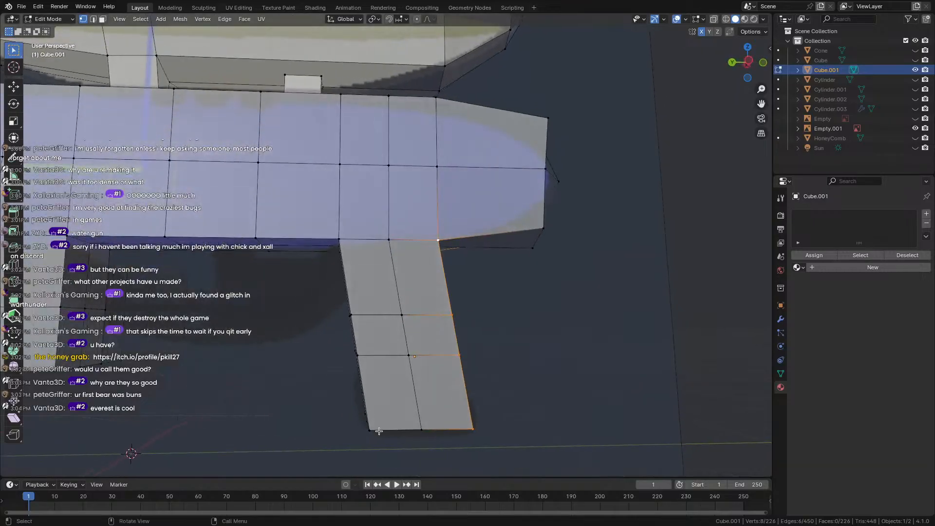
pyautogui.keyDown('shift'); pyautogui.click(372, 431); pyautogui.keyUp('shift')
pyautogui.keyDown('shift'); pyautogui.click(355, 343); pyautogui.keyUp('shift')
# Finish selecting the remaining grip leg vertices and scale them to 0.8.
pyautogui.moveTo(355, 313); pyautogui.dragTo(351, 351, button='middle')
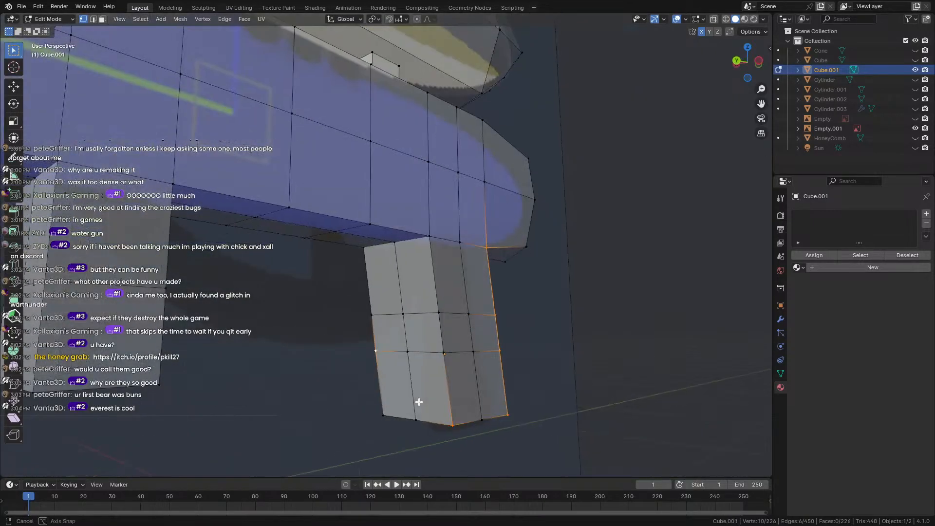
pyautogui.keyDown('shift'); pyautogui.click(384, 351); pyautogui.keyUp('shift')
pyautogui.keyDown('shift'); pyautogui.click(445, 352); pyautogui.keyUp('shift')
pyautogui.keyDown('shift'); pyautogui.click(435, 315); pyautogui.keyUp('shift')
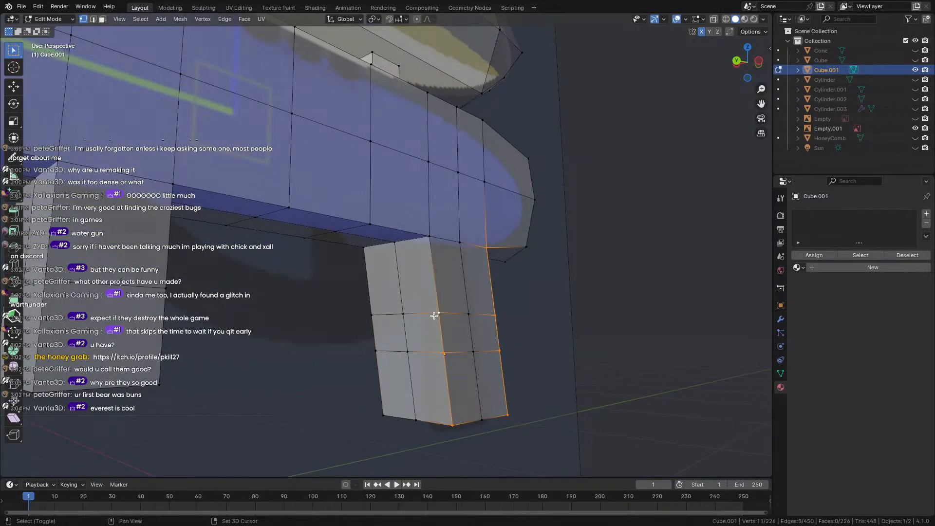
pyautogui.keyDown('shift'); pyautogui.click(432, 247); pyautogui.keyUp('shift')
pyautogui.moveTo(404, 444); pyautogui.dragTo(415, 410, button='middle')
pyautogui.keyDown('shift'); pyautogui.click(424, 351); pyautogui.keyUp('shift')
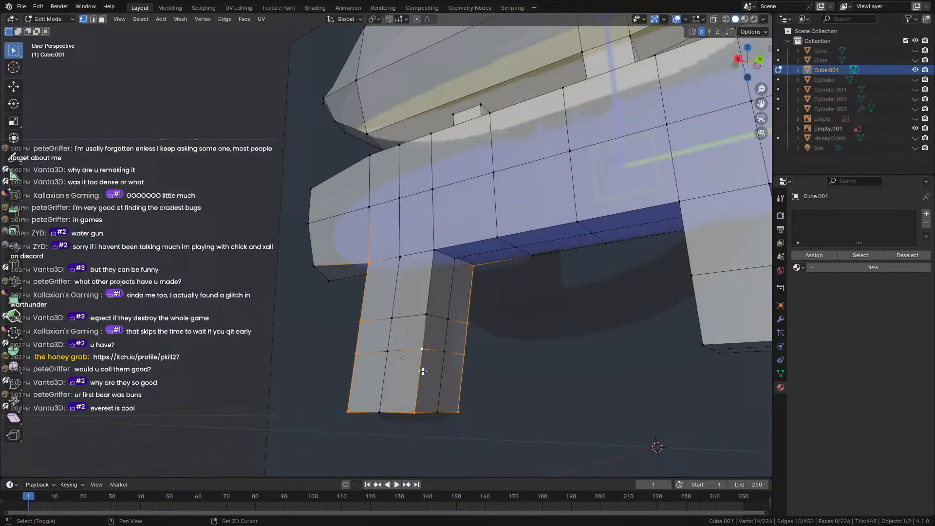
pyautogui.keyDown('shift'); pyautogui.click(428, 316); pyautogui.keyUp('shift')
pyautogui.keyDown('shift'); pyautogui.click(434, 250); pyautogui.keyUp('shift')
pyautogui.press('s')
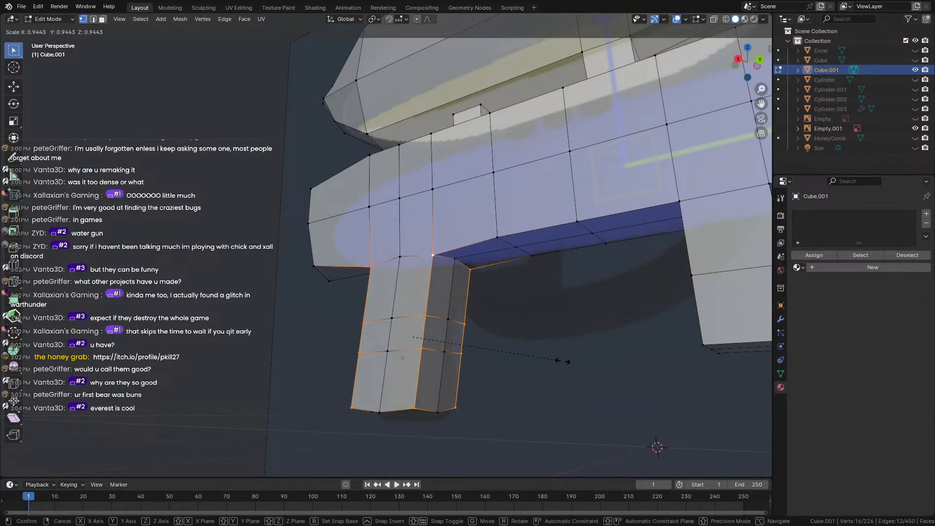
pyautogui.click(540, 354)
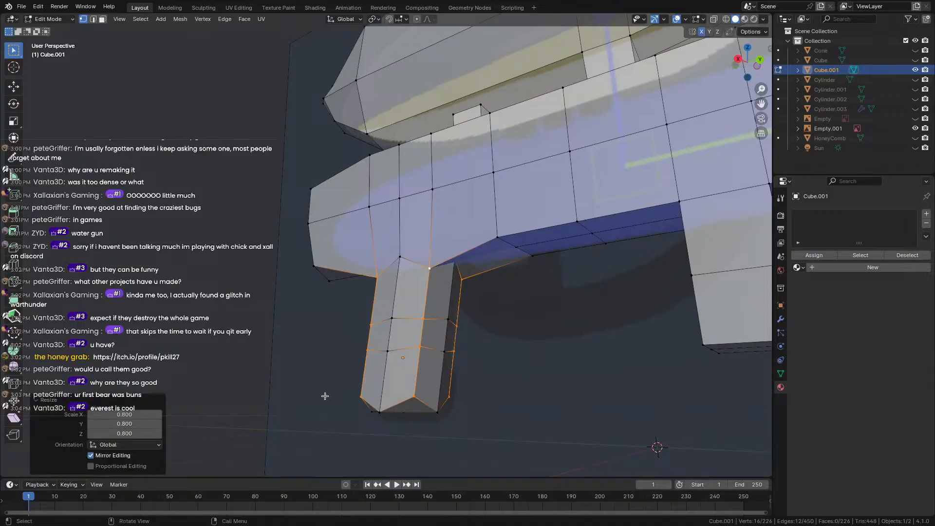
# Preview the tapered leg, then lower the grip's foot vertex twice.
pyautogui.moveTo(540, 354); pyautogui.dragTo(396, 386, button='middle')
pyautogui.press('Tab')
pyautogui.press('Tab')
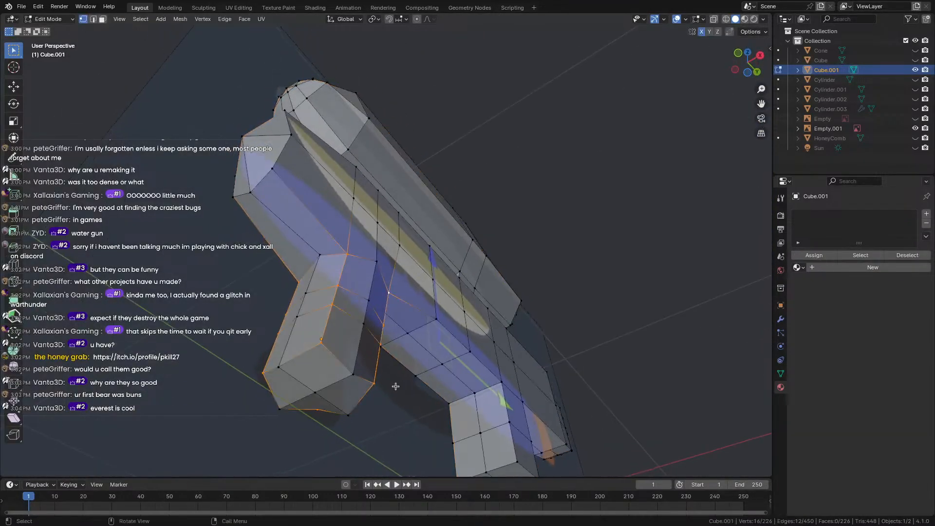
pyautogui.moveTo(318, 392); pyautogui.dragTo(273, 430, button='middle')
pyautogui.click(319, 425)
pyautogui.press('g')
pyautogui.click(318, 436)
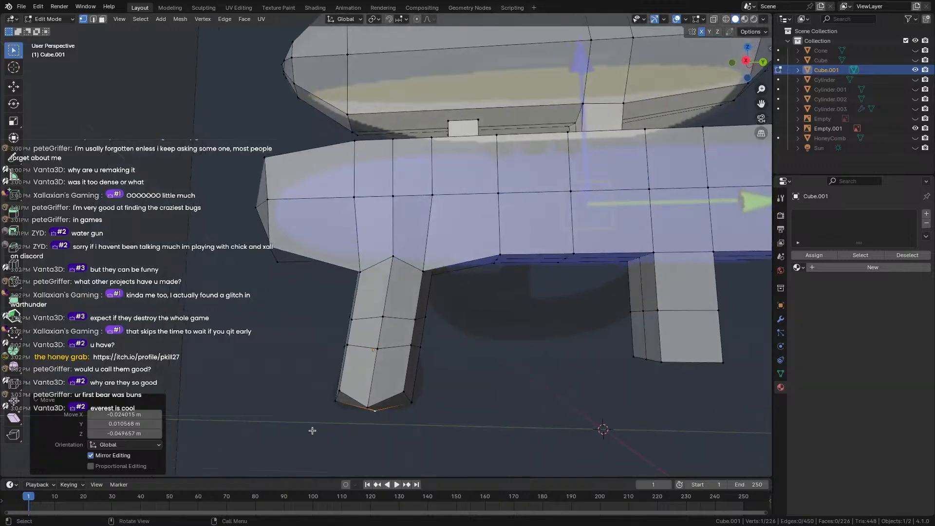
pyautogui.press('g')
pyautogui.click(334, 432)
# Move the foot vertex down two more times and check the grip in Object Mode.
pyautogui.moveTo(334, 432); pyautogui.dragTo(266, 409, button='middle')
pyautogui.press('g')
pyautogui.press('g')
pyautogui.click(390, 408)
pyautogui.moveTo(391, 409); pyautogui.dragTo(370, 420, button='middle')
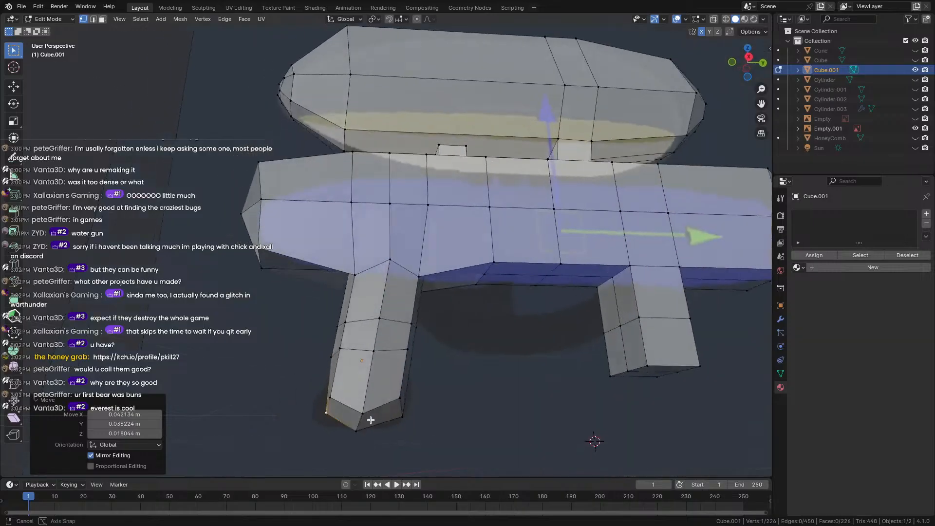
pyautogui.press('g')
pyautogui.click(393, 419)
pyautogui.press('Tab')
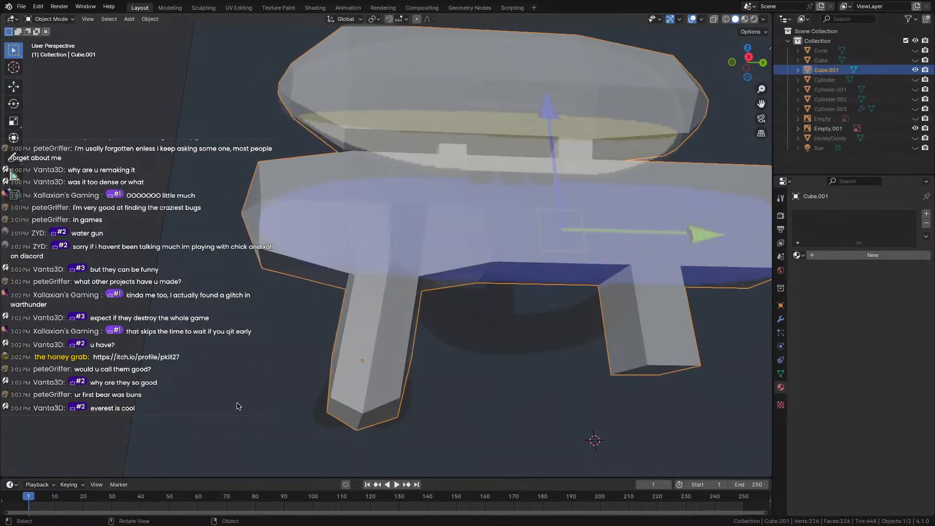
pyautogui.scroll(-3, 220, 393)
pyautogui.moveTo(220, 393); pyautogui.dragTo(413, 419, button='middle')
pyautogui.press('Tab')
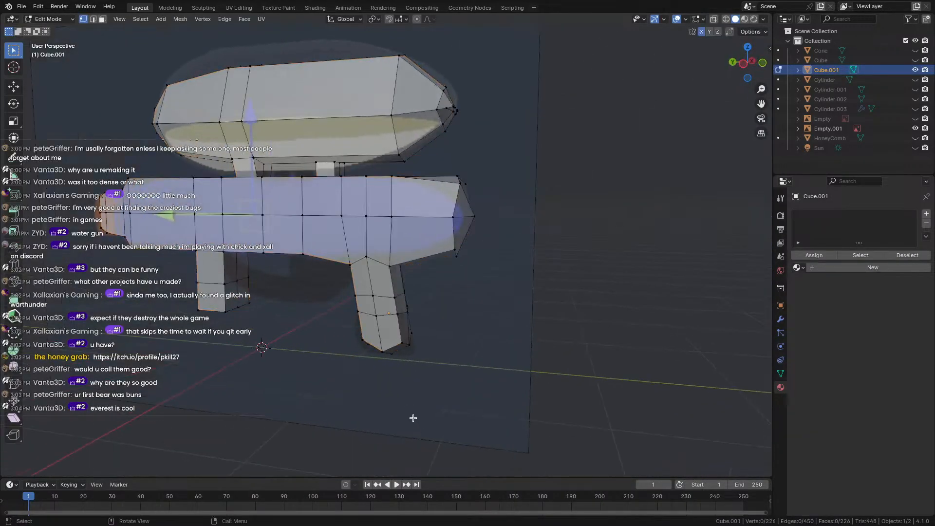
# Select the edge loop at the barrel's front end and enlarge it slightly.
pyautogui.scroll(3, 405, 414)
pyautogui.click(320, 281)
pyautogui.moveTo(328, 302); pyautogui.dragTo(307, 293, button='middle')
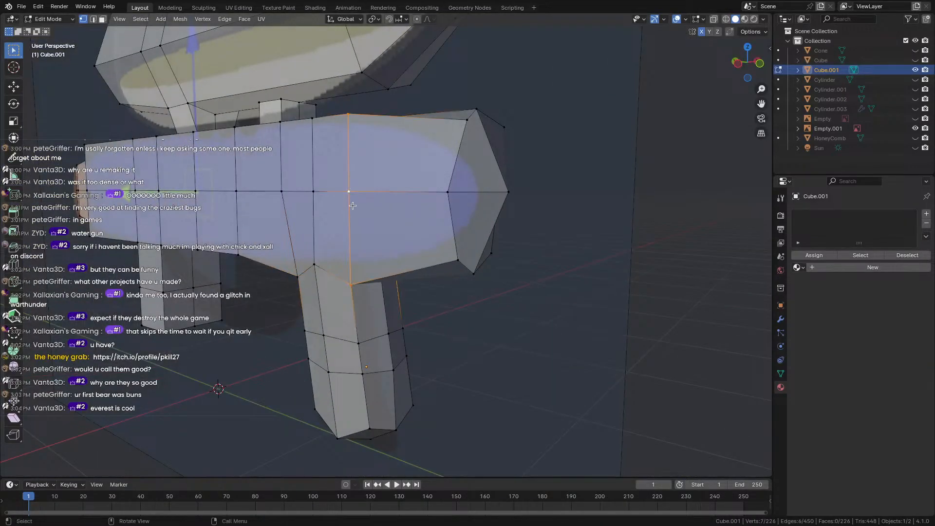
pyautogui.keyDown('alt'); pyautogui.click(318, 196); pyautogui.keyUp('alt')
pyautogui.hotkey('alt', 'a')
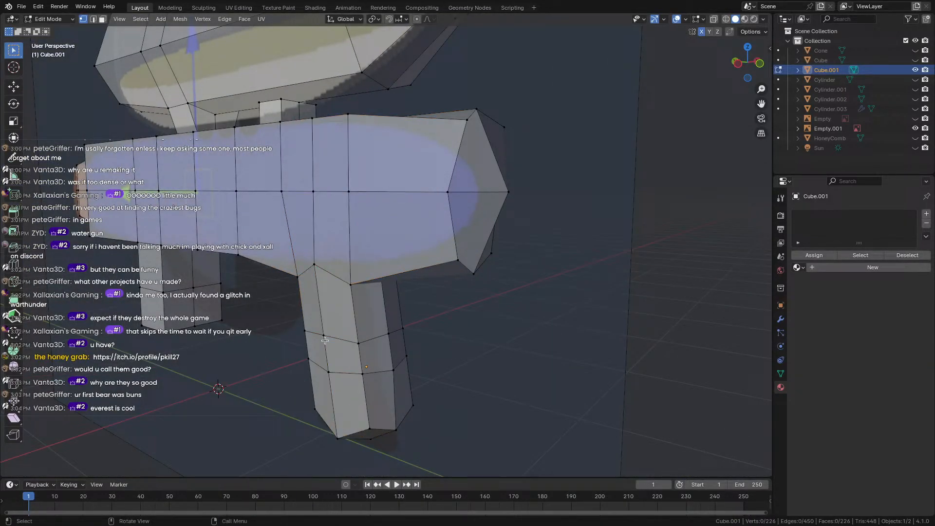
pyautogui.scroll(-3, 325, 340)
pyautogui.keyDown('shift'); pyautogui.moveTo(267, 320); pyautogui.dragTo(414, 333, button='middle'); pyautogui.keyUp('shift')
pyautogui.moveTo(414, 333); pyautogui.dragTo(483, 354, button='middle')
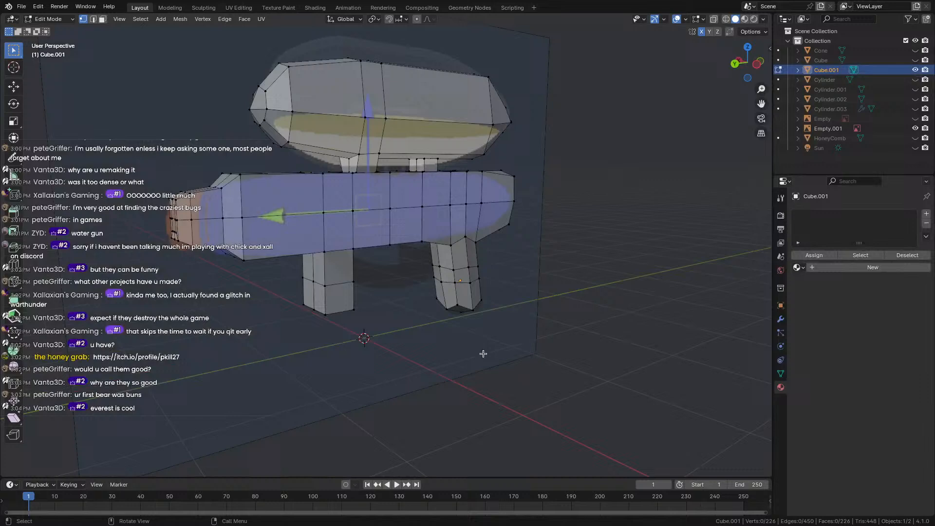
pyautogui.keyDown('alt'); pyautogui.click(236, 186); pyautogui.keyUp('alt')
pyautogui.moveTo(236, 186); pyautogui.dragTo(325, 220, button='middle')
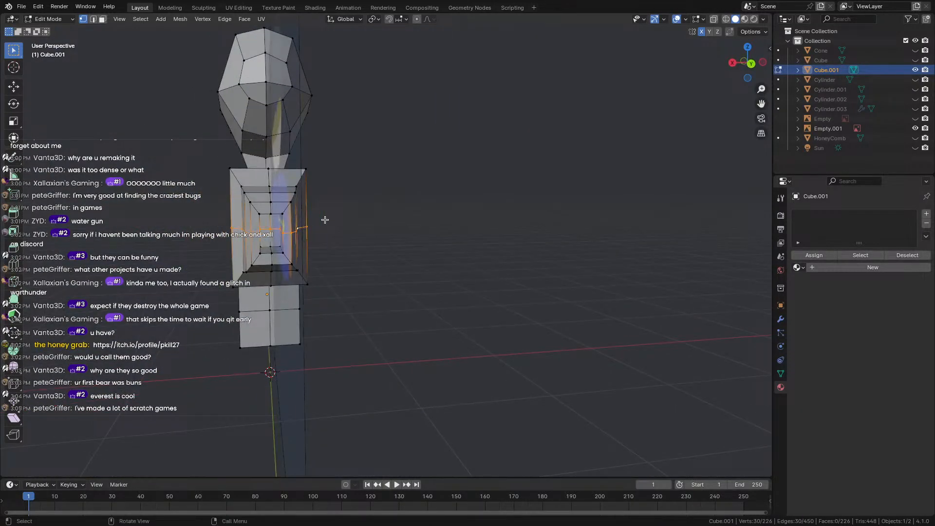
pyautogui.click(380, 227)
pyautogui.press('Tab')
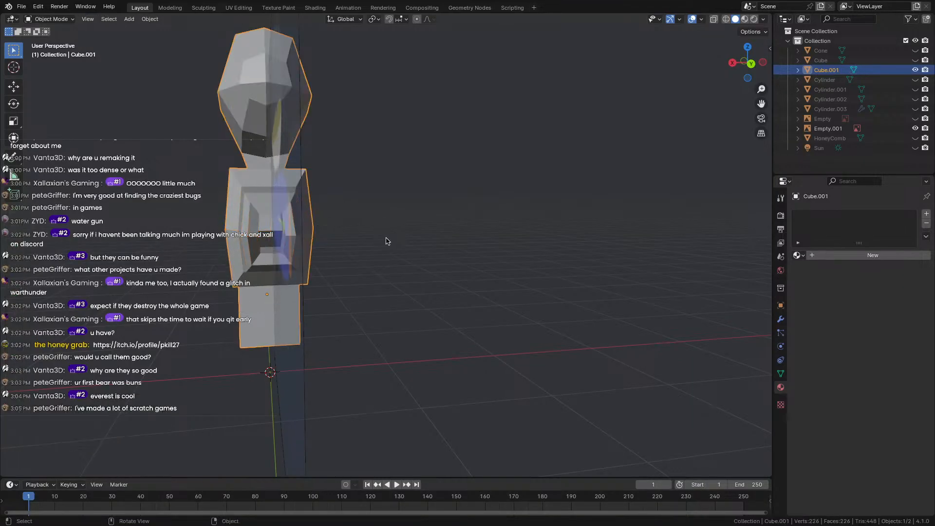
pyautogui.moveTo(386, 240)
pyautogui.mouseDown(button='middle')
pyautogui.moveTo(317, 252)
pyautogui.moveTo(273, 248)
pyautogui.moveTo(396, 248)
pyautogui.mouseUp(button='middle')
pyautogui.press('Tab')
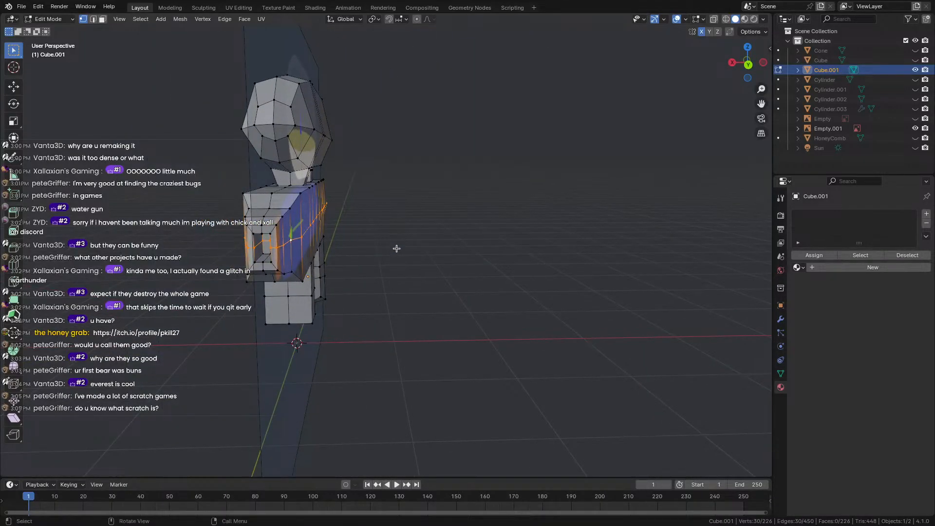
# Stretch the barrel-end loop about 1.43 along X and preview the muzzle.
pyautogui.press('s')
pyautogui.press('x')
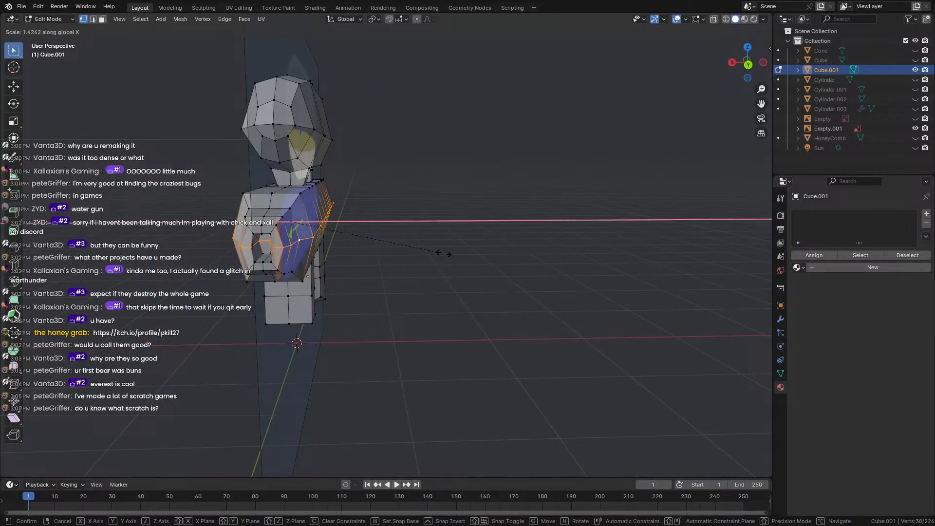
pyautogui.click(489, 272)
pyautogui.press('Tab')
pyautogui.moveTo(187, 246); pyautogui.dragTo(352, 244, button='middle')
pyautogui.press('Tab')
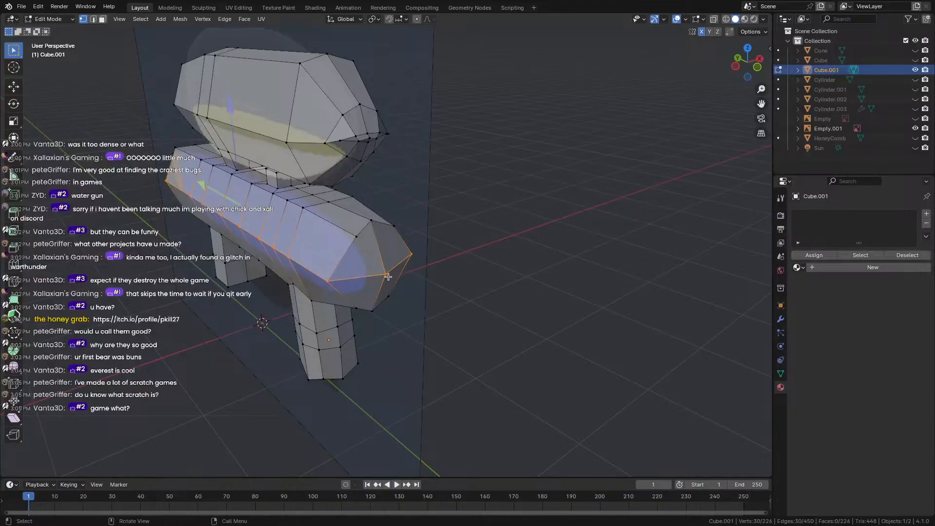
# Nudge the barrel tip vertex left and reposition a vertex at the barrel's front.
pyautogui.click(388, 277)
pyautogui.moveTo(389, 277); pyautogui.dragTo(472, 278, button='middle')
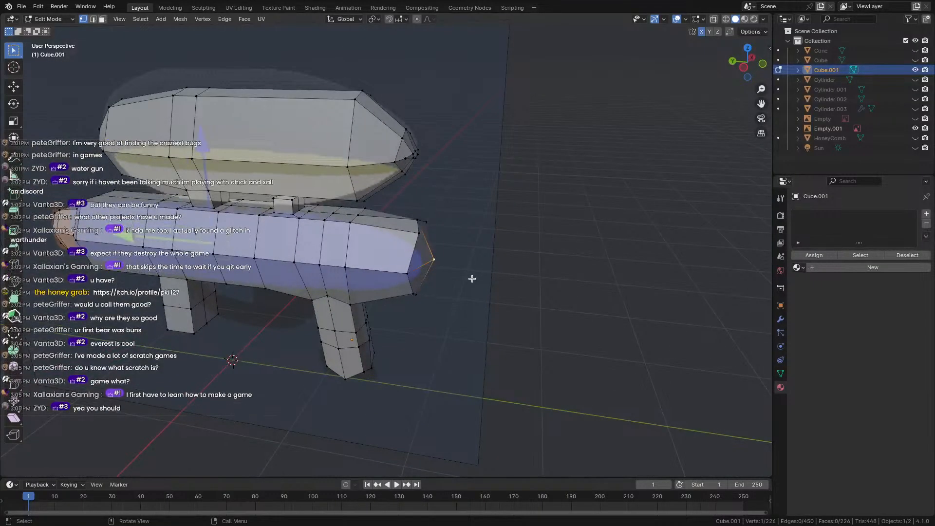
pyautogui.press('g')
pyautogui.click(465, 278)
pyautogui.click(485, 286)
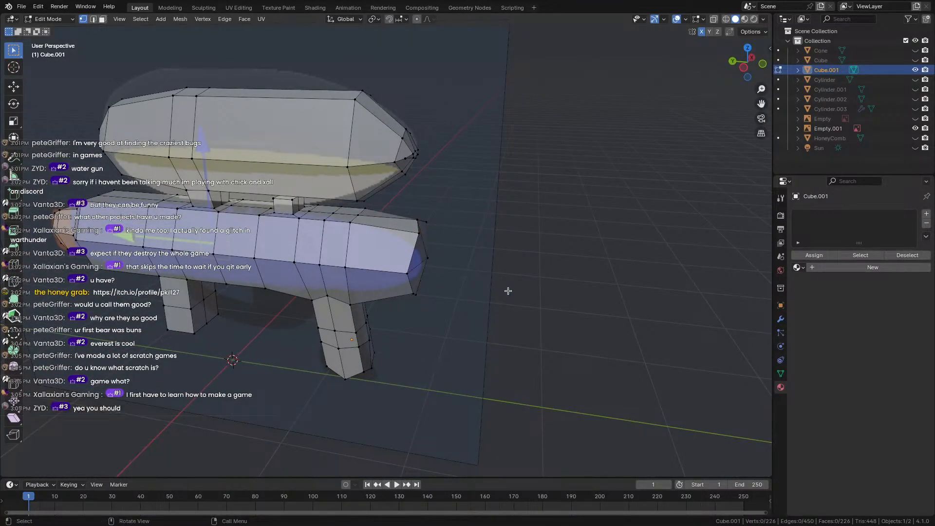
pyautogui.moveTo(509, 289); pyautogui.dragTo(287, 269, button='middle')
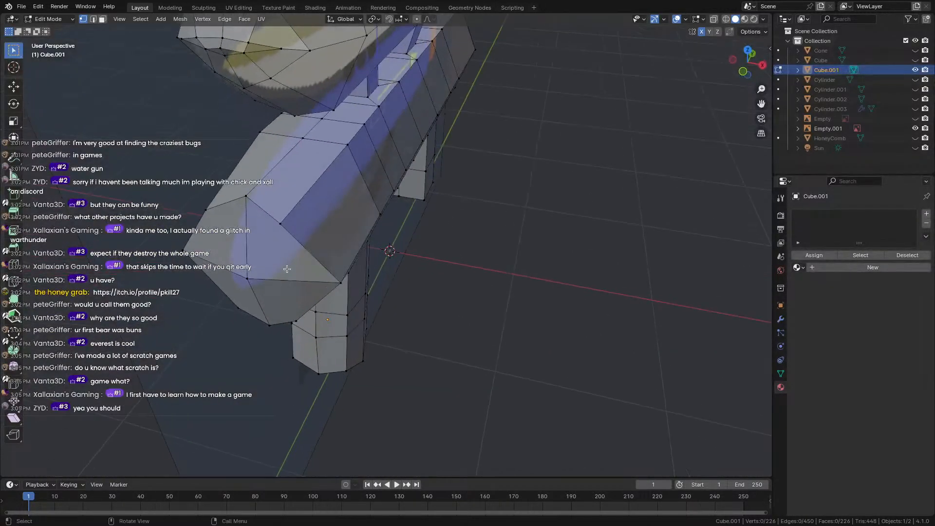
pyautogui.click(248, 278)
pyautogui.moveTo(250, 277); pyautogui.dragTo(207, 245, button='middle')
pyautogui.press('g')
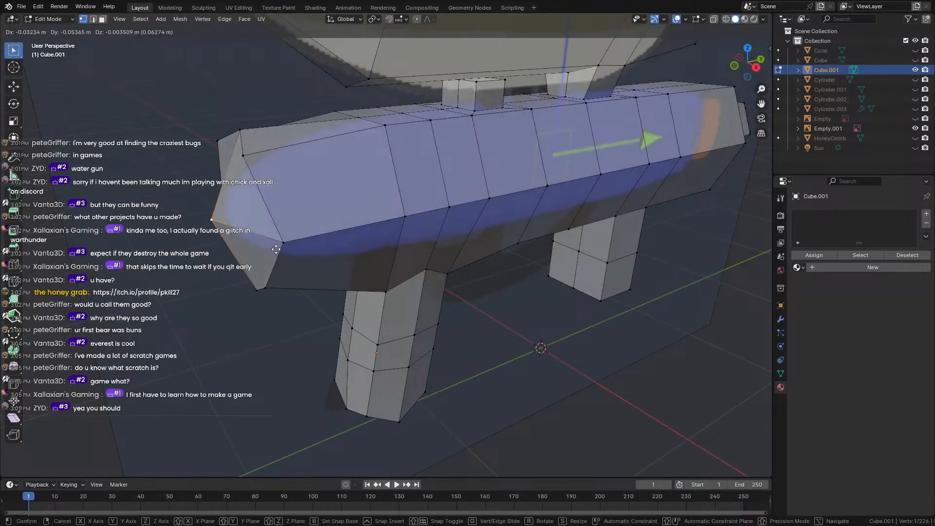
pyautogui.click(276, 249)
pyautogui.moveTo(276, 249); pyautogui.dragTo(487, 277, button='middle')
# Slide the barrel vertex along its edge (0.162, then 0.222) and add a loop cut near the end.
pyautogui.hotkey('shift', 'v')
pyautogui.click(452, 277)
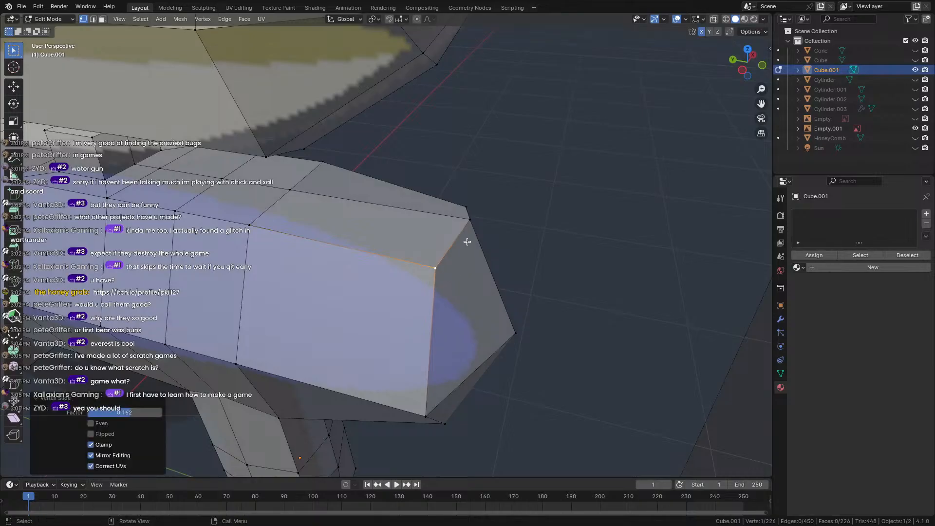
pyautogui.hotkey('shift', 'v')
pyautogui.click(467, 229)
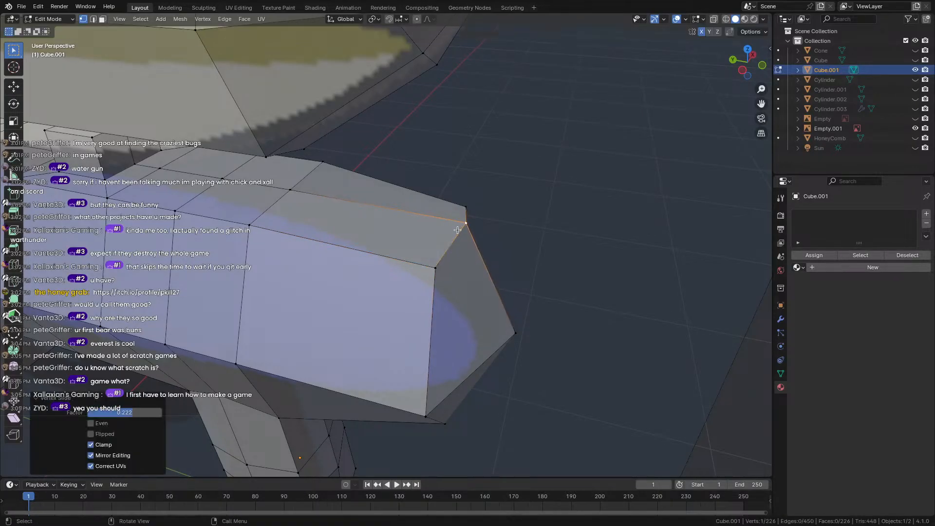
pyautogui.moveTo(460, 230); pyautogui.dragTo(356, 237, button='middle')
pyautogui.hotkey('ctrl', 'r')
pyautogui.click(392, 224)
pyautogui.rightClick(392, 224)
# Lower a barrel-end vertex along Z, then slide it along its edge.
pyautogui.scroll(2, 355, 237)
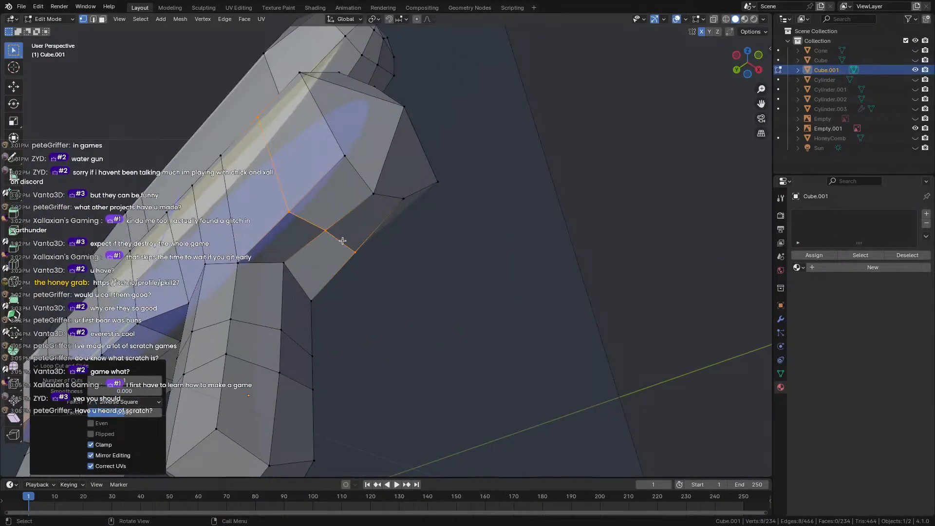
pyautogui.click(320, 232)
pyautogui.moveTo(389, 159); pyautogui.dragTo(397, 205, button='middle')
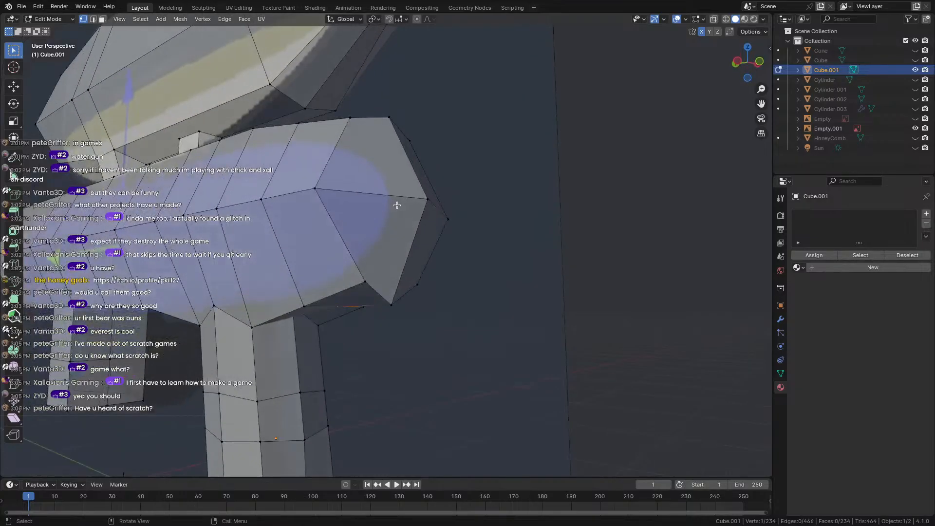
pyautogui.press('g')
pyautogui.press('z')
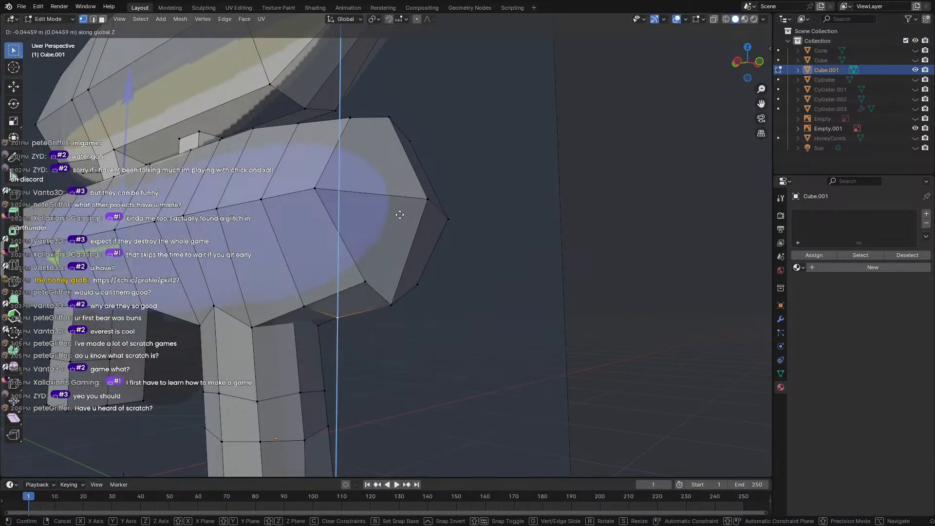
pyautogui.click(398, 216)
pyautogui.moveTo(398, 215); pyautogui.dragTo(256, 293, button='middle')
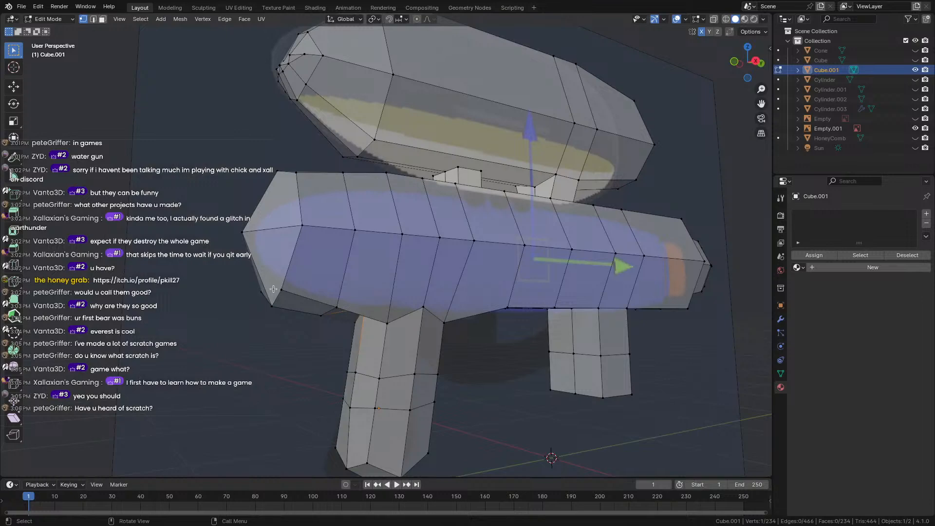
pyautogui.press('g')
pyautogui.press('g')
pyautogui.click(295, 307)
pyautogui.scroll(-2, 195, 326)
pyautogui.moveTo(184, 329); pyautogui.dragTo(215, 263, button='middle')
pyautogui.press('Tab')
pyautogui.press('Tab')
# Scale the barrel's side vertices in to 0.8416 and return to Object Mode.
pyautogui.scroll(3, 410, 244)
pyautogui.keyDown('shift'); pyautogui.click(374, 244); pyautogui.keyUp('shift')
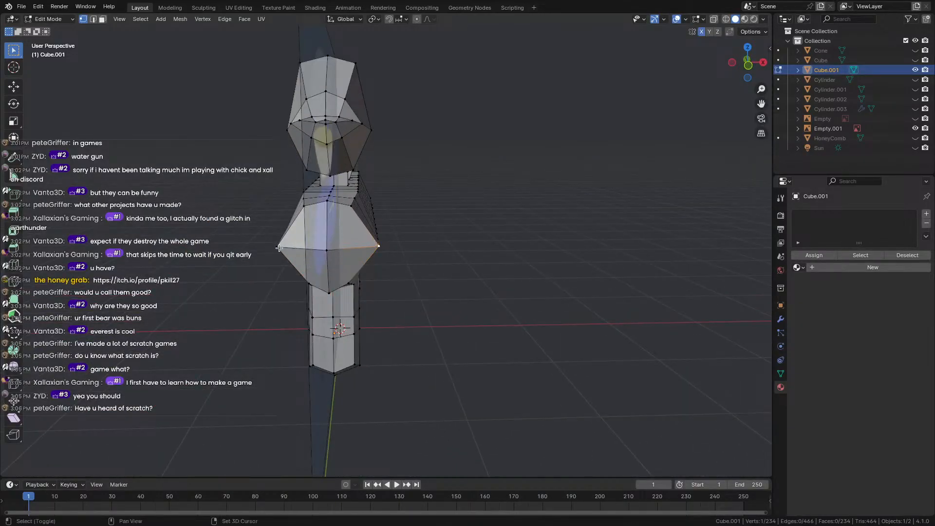
pyautogui.moveTo(374, 243); pyautogui.dragTo(432, 309, button='middle')
pyautogui.press('s')
pyautogui.click(412, 268)
pyautogui.press('Tab')
pyautogui.press('Tab')
pyautogui.press('Tab')
pyautogui.scroll(1, 322, 318)
pyautogui.scroll(4, 436, 304)
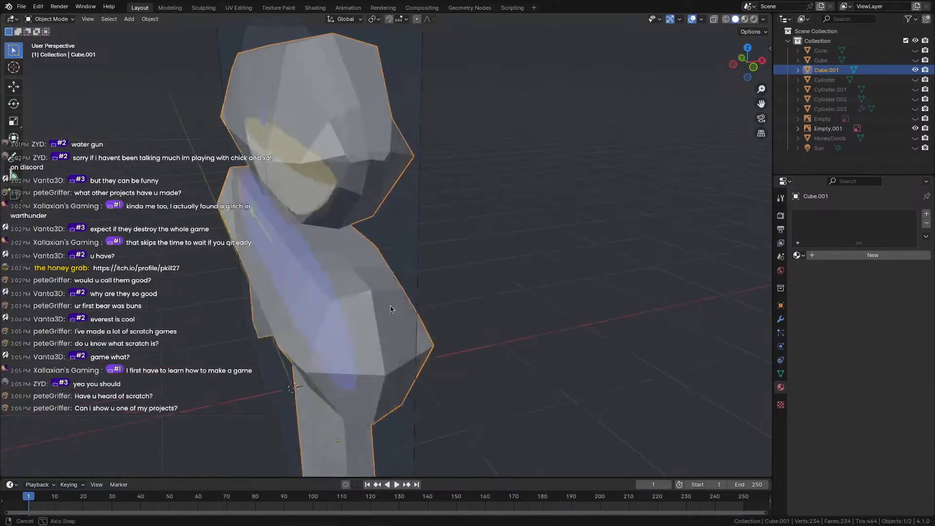
# Slide the barrel tip's top corner vertex and slightly move the upper-left body vertex.
pyautogui.press('Tab')
pyautogui.click(425, 282)
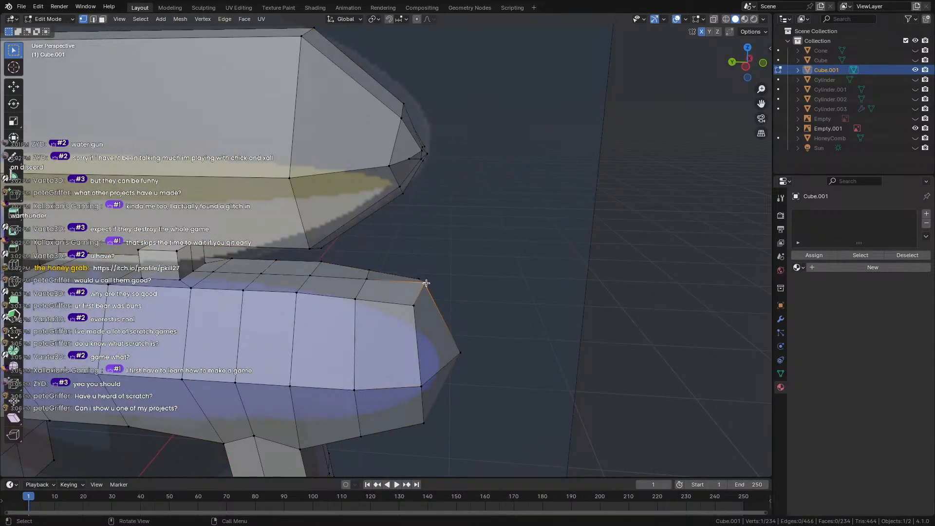
pyautogui.hotkey('shift', 'v')
pyautogui.click(434, 299)
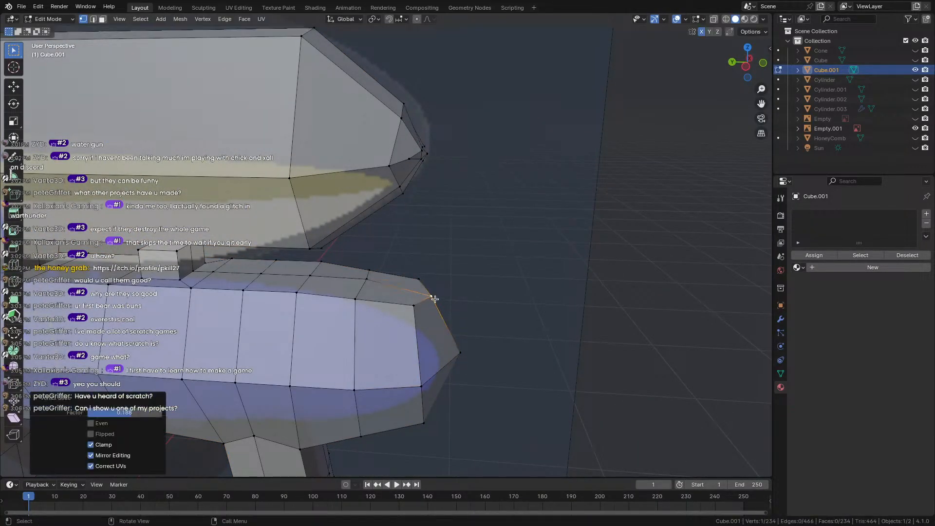
pyautogui.moveTo(435, 299); pyautogui.dragTo(340, 281, button='middle')
pyautogui.click(315, 283)
pyautogui.press('g')
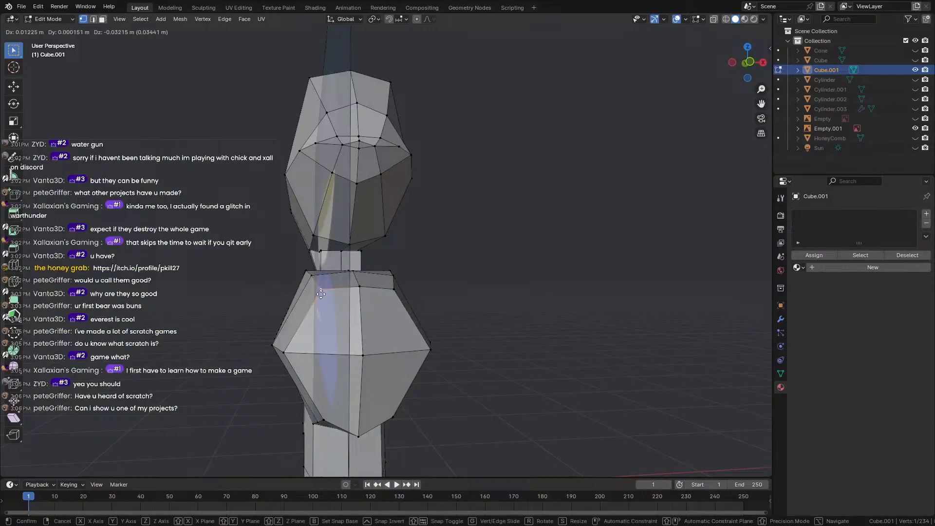
pyautogui.click(318, 303)
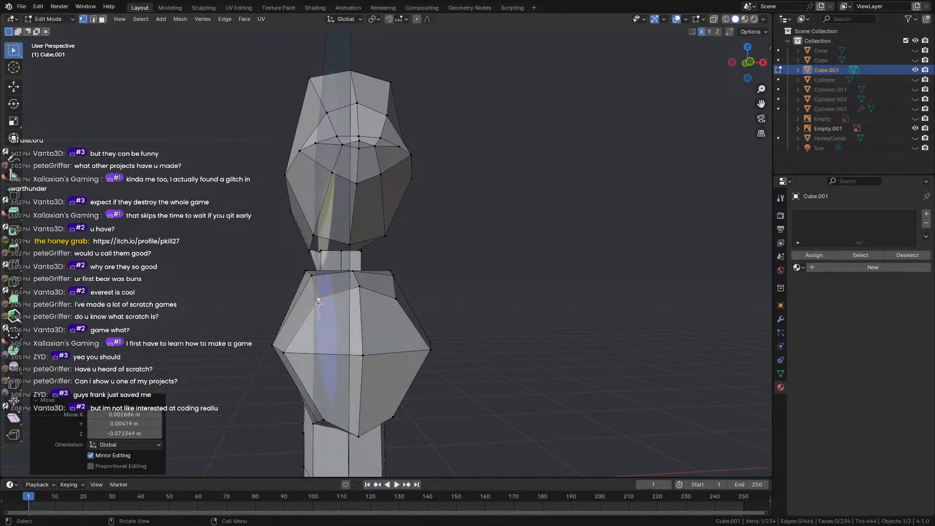
# Reposition the lower-left and left-side corner vertices of the gun body.
pyautogui.moveTo(322, 299); pyautogui.dragTo(229, 226, button='middle')
pyautogui.click(220, 294)
pyautogui.scroll(3, 229, 225)
pyautogui.click(307, 306)
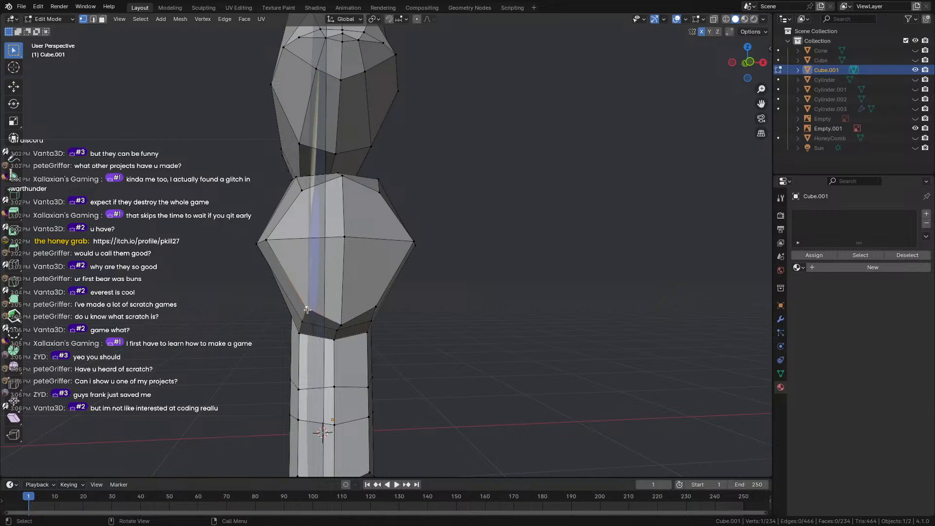
pyautogui.press('g')
pyautogui.click(308, 305)
pyautogui.click(268, 241)
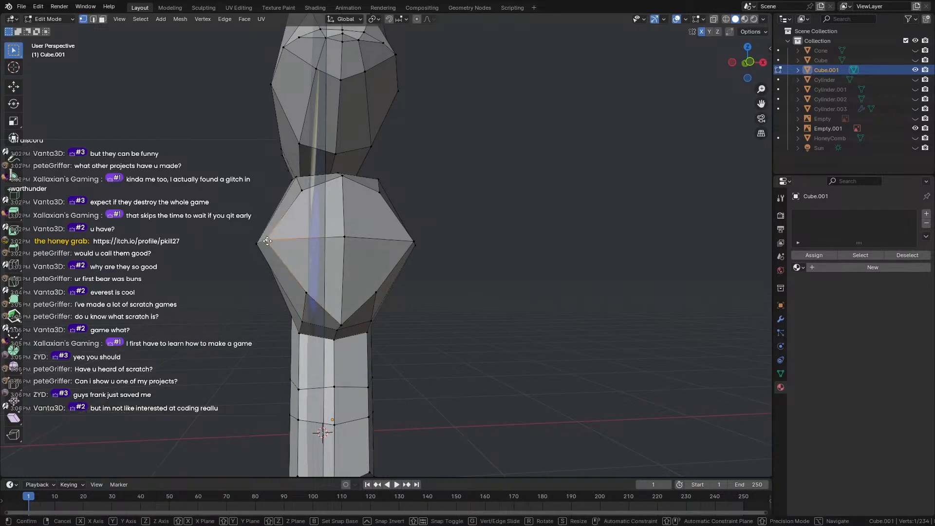
pyautogui.press('g')
pyautogui.click(271, 240)
# Orbit and zoom around the water gun to inspect the reshaped barrel.
pyautogui.scroll(-2, 228, 273)
pyautogui.moveTo(228, 273); pyautogui.dragTo(235, 281, button='middle')
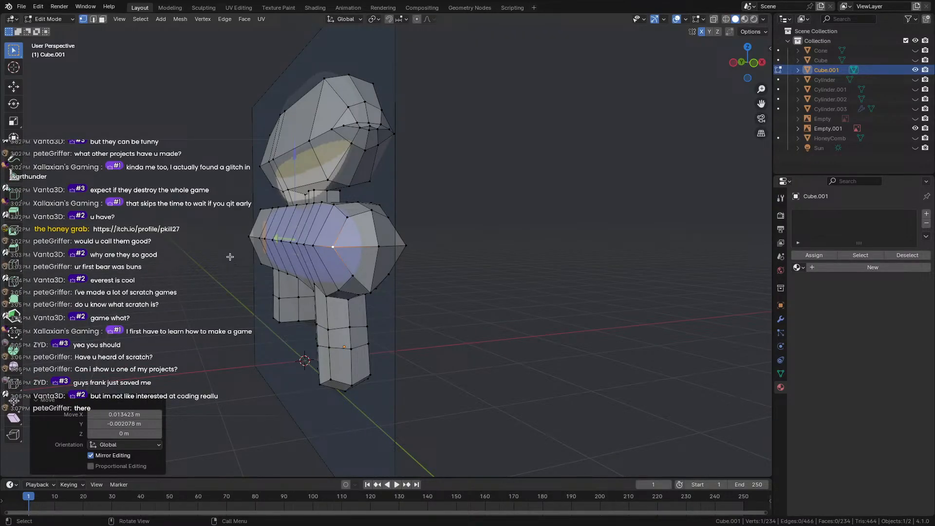
pyautogui.scroll(4, 230, 257)
pyautogui.moveTo(230, 256); pyautogui.dragTo(215, 253, button='middle')
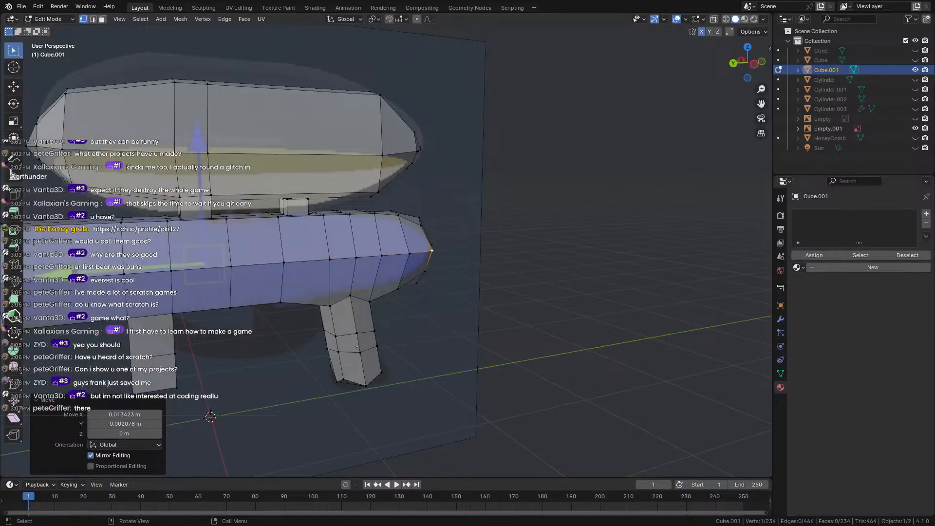
pyautogui.scroll(-3, 211, 309)
pyautogui.moveTo(211, 308); pyautogui.dragTo(342, 277, button='middle')
pyautogui.scroll(2, 159, 287)
pyautogui.scroll(1, 342, 277)
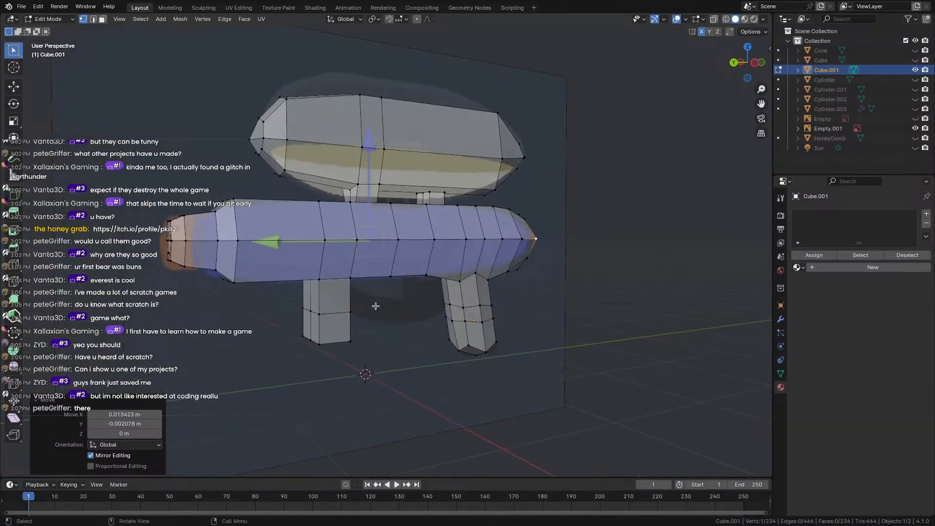
pyautogui.keyDown('shift'); pyautogui.moveTo(376, 306); pyautogui.dragTo(305, 273, button='middle'); pyautogui.keyUp('shift')
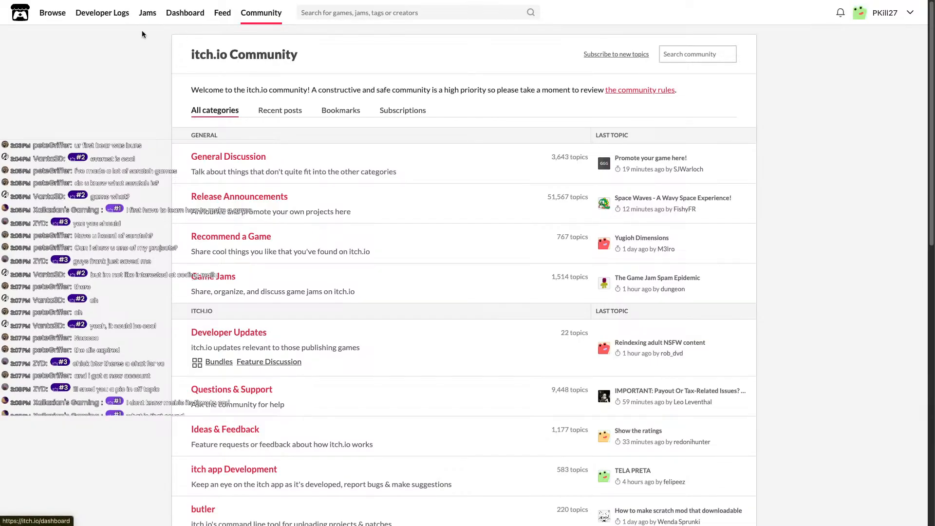
# Go to itch.io's Game Jams page from the Community page in the browser.
pyautogui.click(148, 14)
# Pan the jam calendar back to early August and open the HaxeJam 2025: Summer Jam page.
pyautogui.scroll(-5, 171, 229)
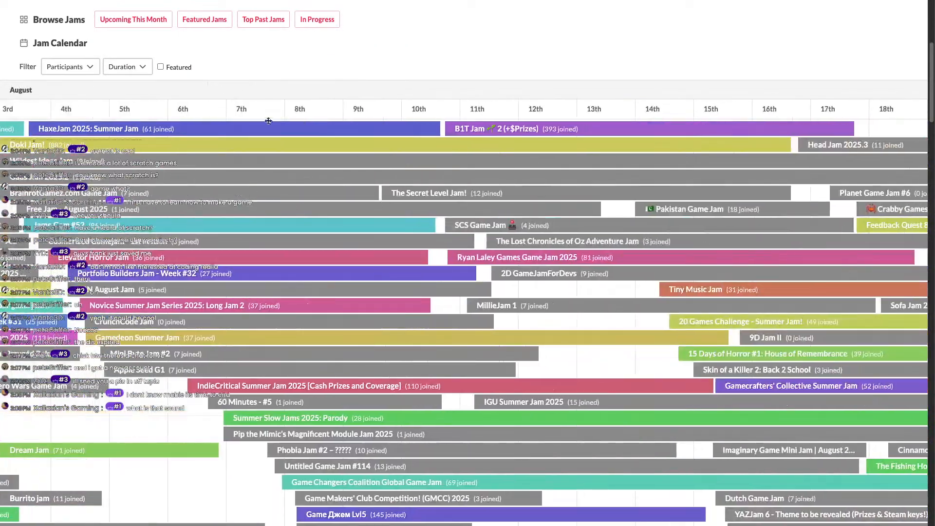
pyautogui.scroll(-5, 299, 316)
pyautogui.scroll(-10, 299, 317)
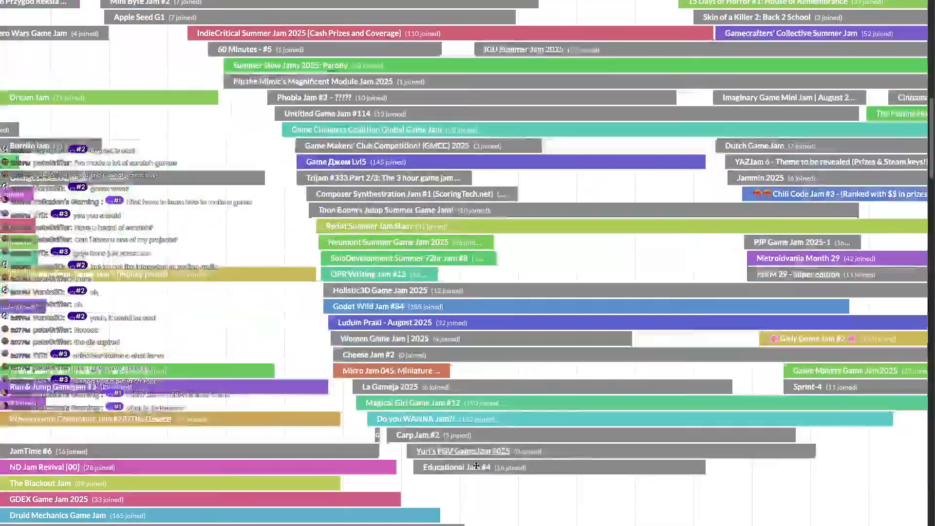
pyautogui.scroll(7, 315, 243)
pyautogui.scroll(3, 314, 243)
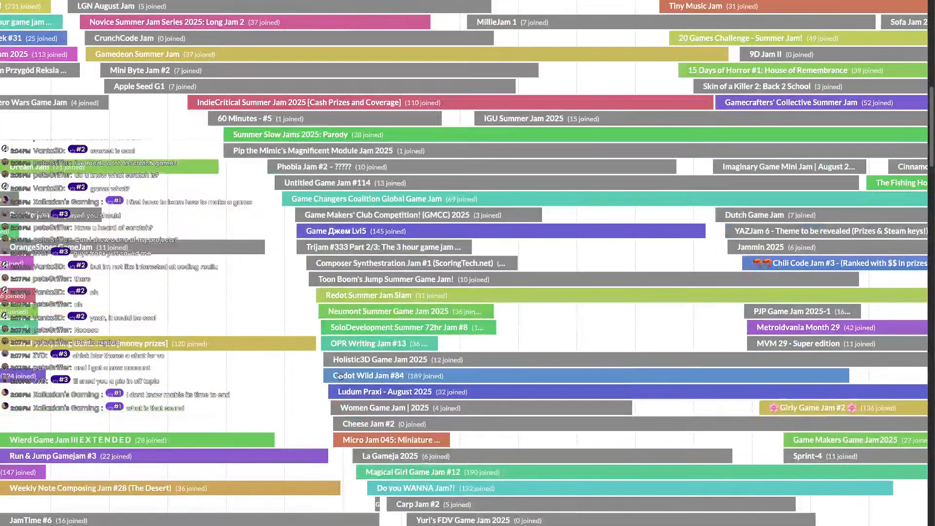
pyautogui.scroll(7, 134, 212)
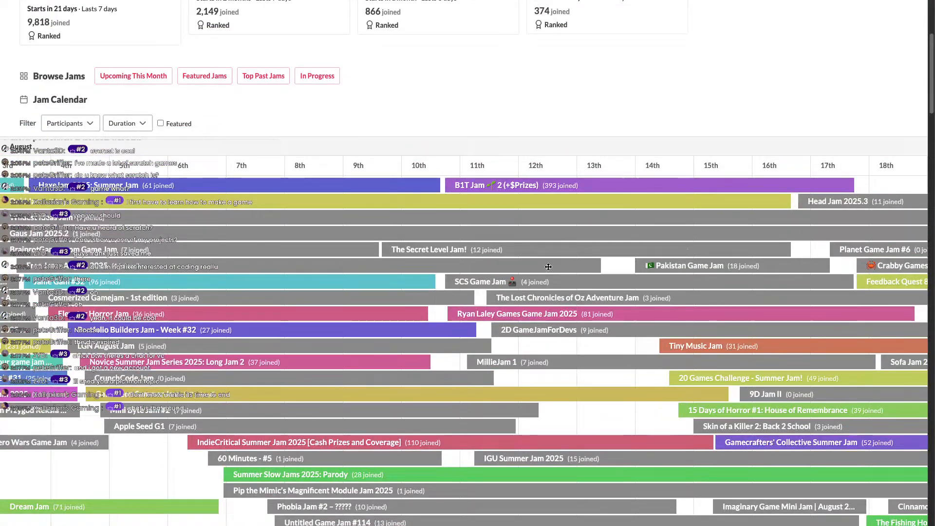
pyautogui.moveTo(133, 212); pyautogui.dragTo(408, 188)
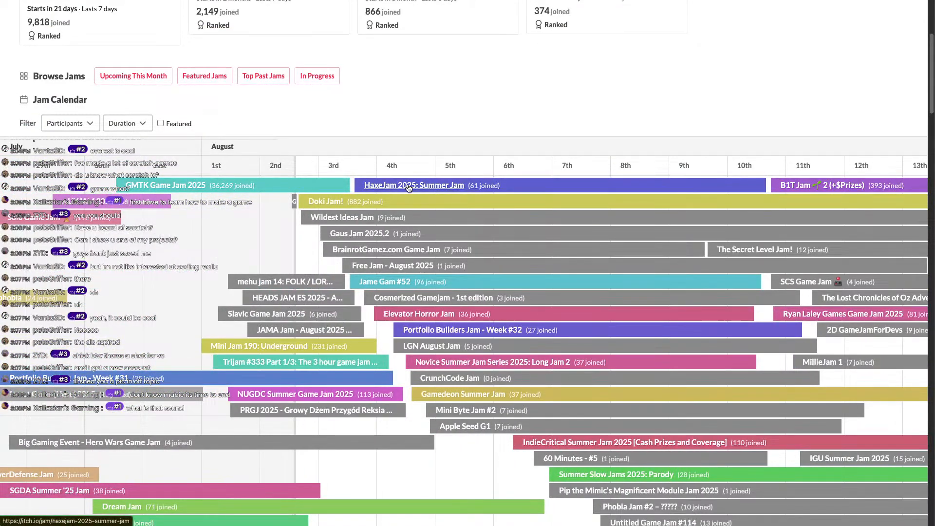
pyautogui.click(408, 186)
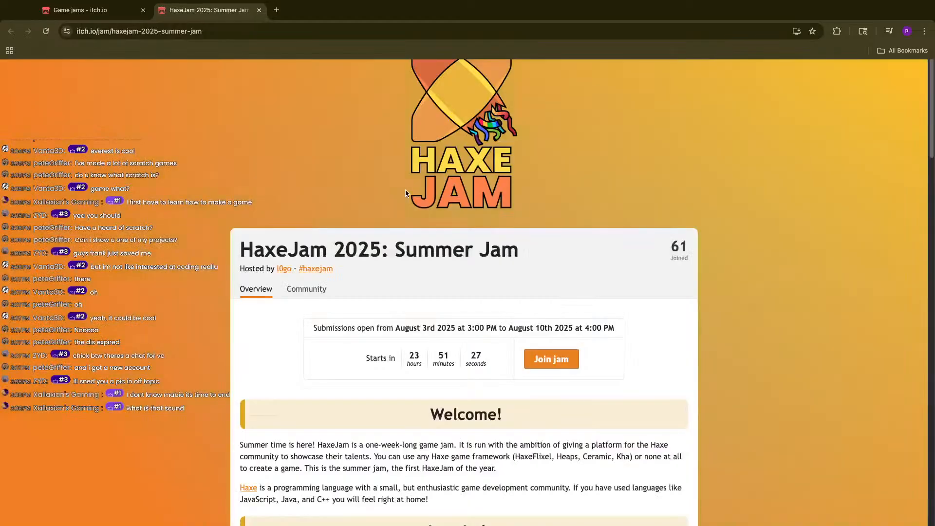
# Read the HaxeJam page's Welcome and Haxe paragraphs, highlighting text while reading.
pyautogui.scroll(-4, 318, 302)
pyautogui.moveTo(237, 255); pyautogui.dragTo(268, 299)
pyautogui.moveTo(268, 299); pyautogui.dragTo(444, 309)
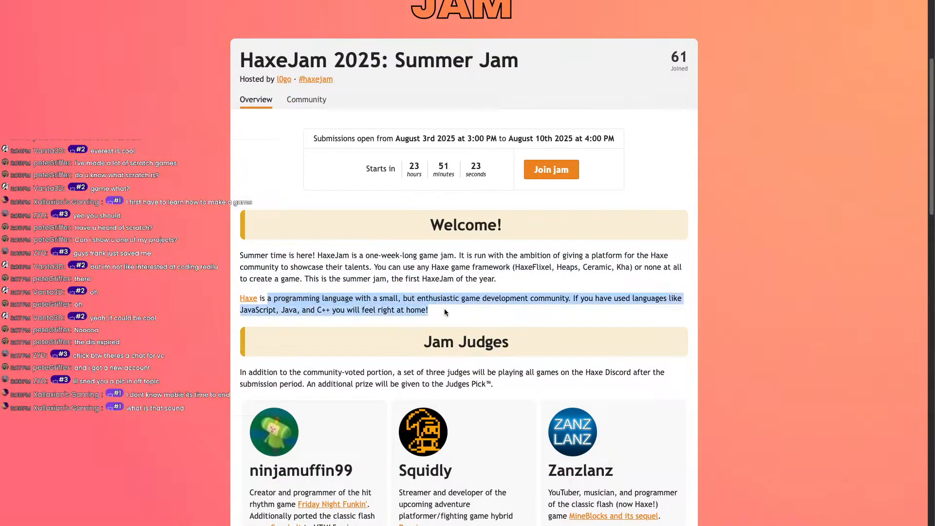
pyautogui.click(447, 311)
pyautogui.moveTo(240, 298); pyautogui.dragTo(474, 312)
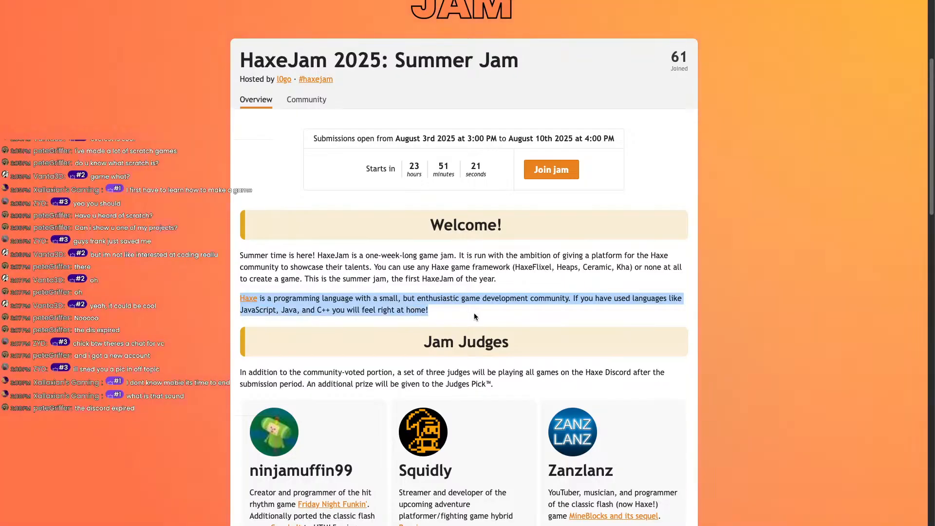
pyautogui.click(474, 313)
# Scroll the rest of the HaxeJam page and open its Community section.
pyautogui.scroll(-4, 431, 303)
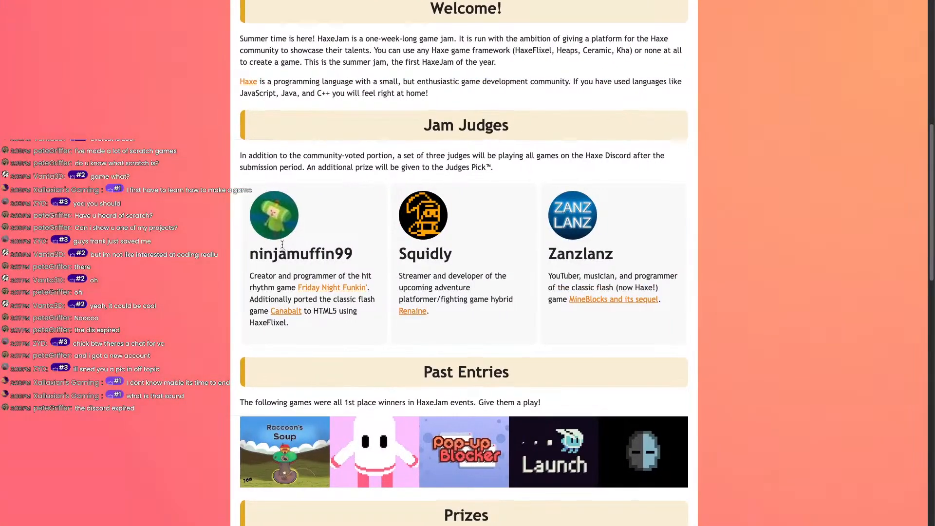
pyautogui.scroll(-10, 282, 308)
pyautogui.scroll(15, 317, 323)
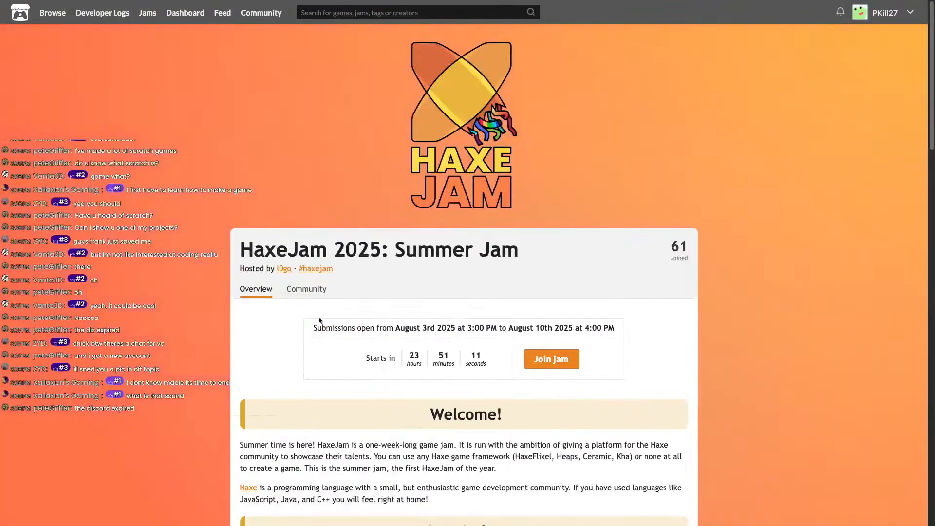
pyautogui.click(307, 291)
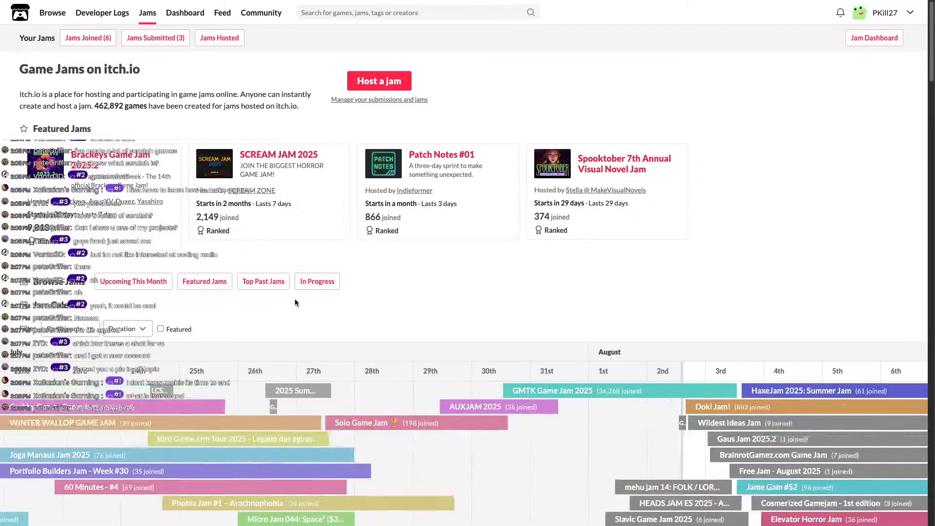
# Open the SCREAM JAM 2025 page and skim its overview.
pyautogui.click(283, 161)
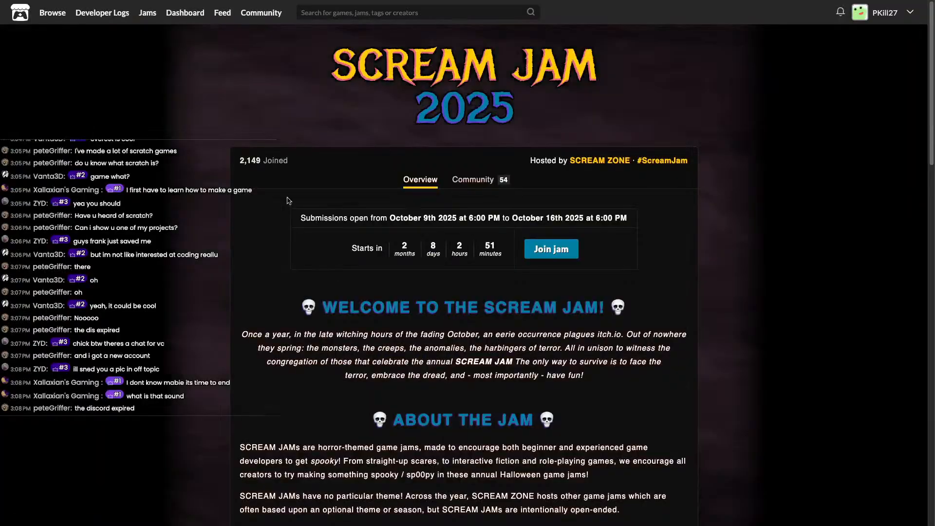
pyautogui.scroll(-3, 466, 267)
pyautogui.scroll(-6, 466, 266)
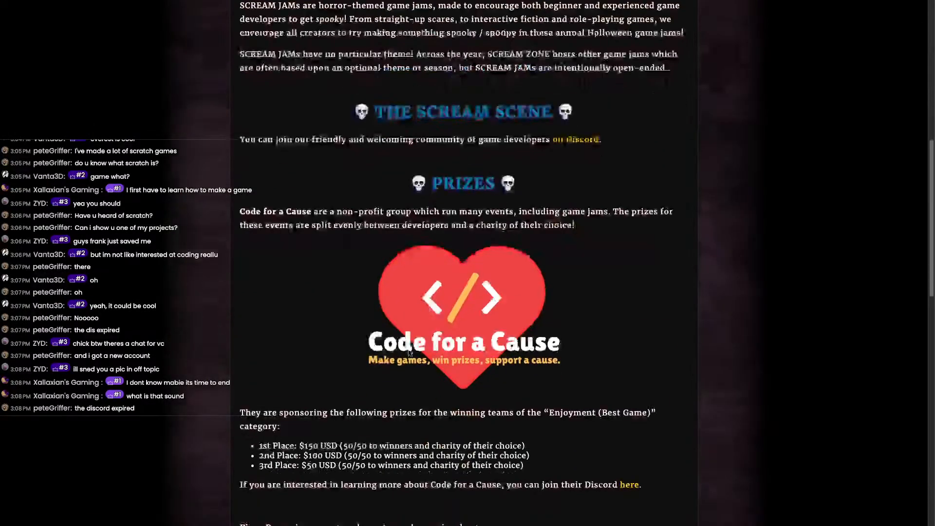
pyautogui.scroll(10, 408, 199)
# Open the Scream Jam community topic list and read the first three topics.
pyautogui.click(474, 181)
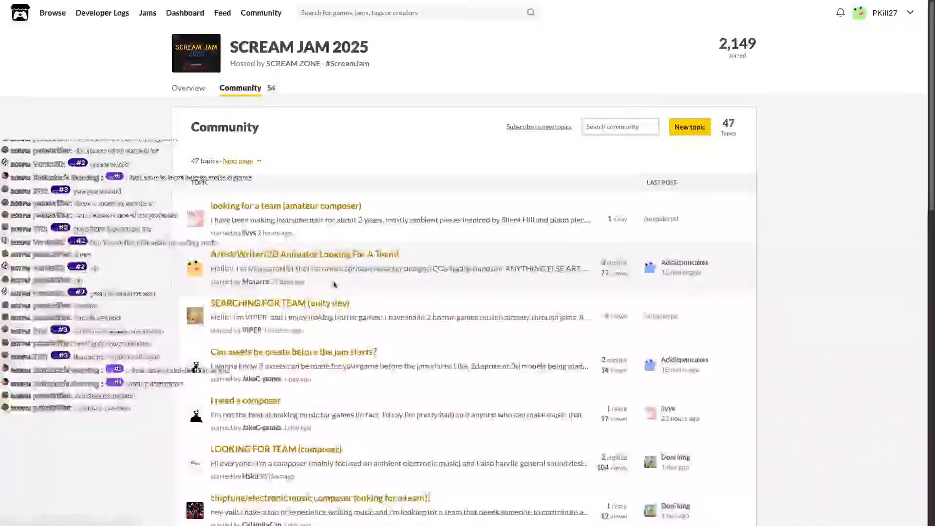
pyautogui.scroll(-1, 270, 209)
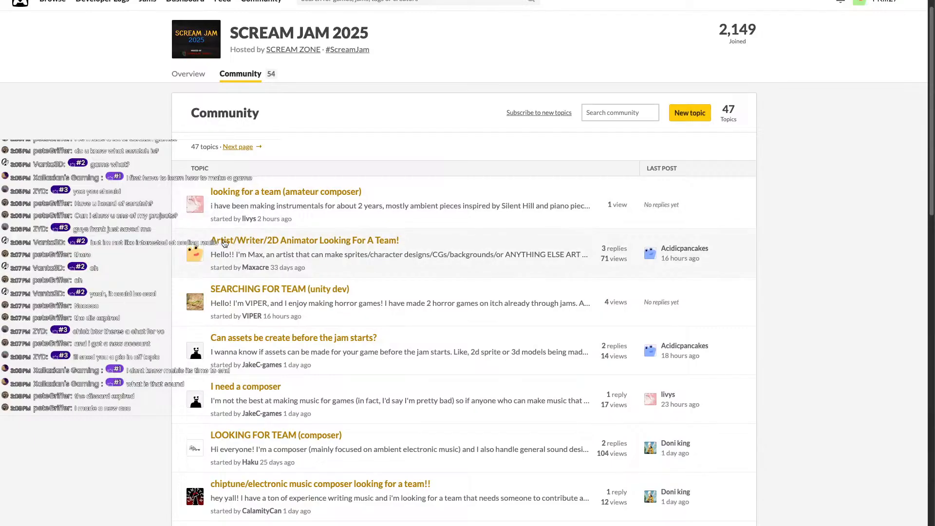
pyautogui.moveTo(211, 241); pyautogui.dragTo(334, 250)
pyautogui.click(414, 249)
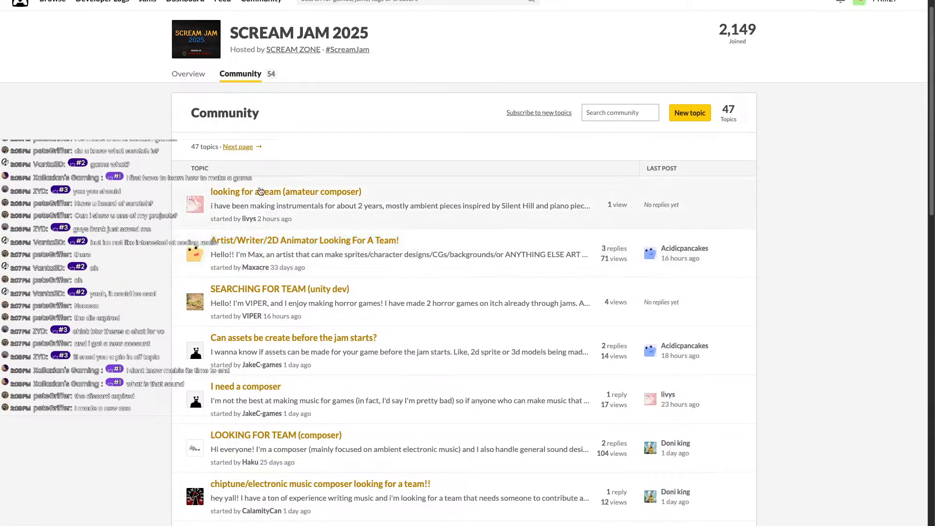
pyautogui.moveTo(325, 206); pyautogui.dragTo(211, 206)
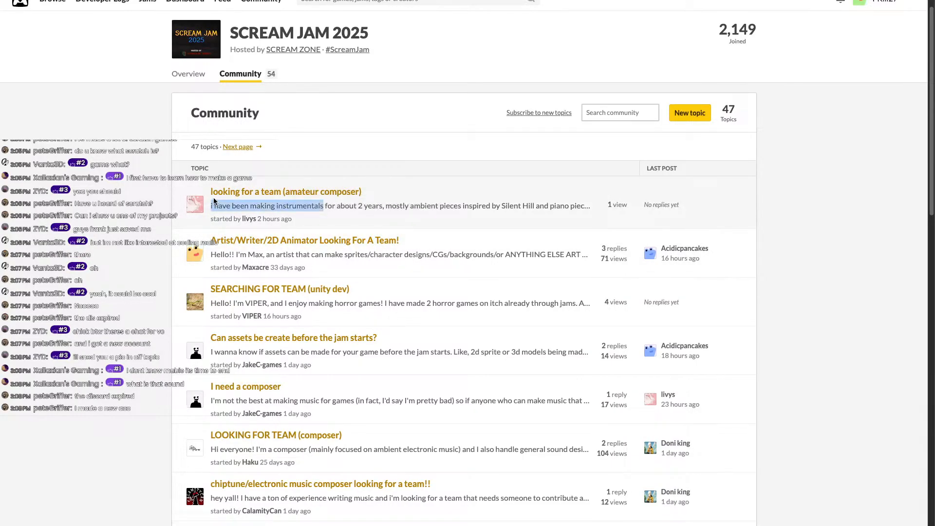
pyautogui.moveTo(308, 303); pyautogui.dragTo(282, 302)
pyautogui.moveTo(221, 301); pyautogui.dragTo(420, 304)
pyautogui.click(419, 309)
# Skim the remaining community topics, then go back to the SCREAM JAM 2025 overview.
pyautogui.scroll(-1, 417, 322)
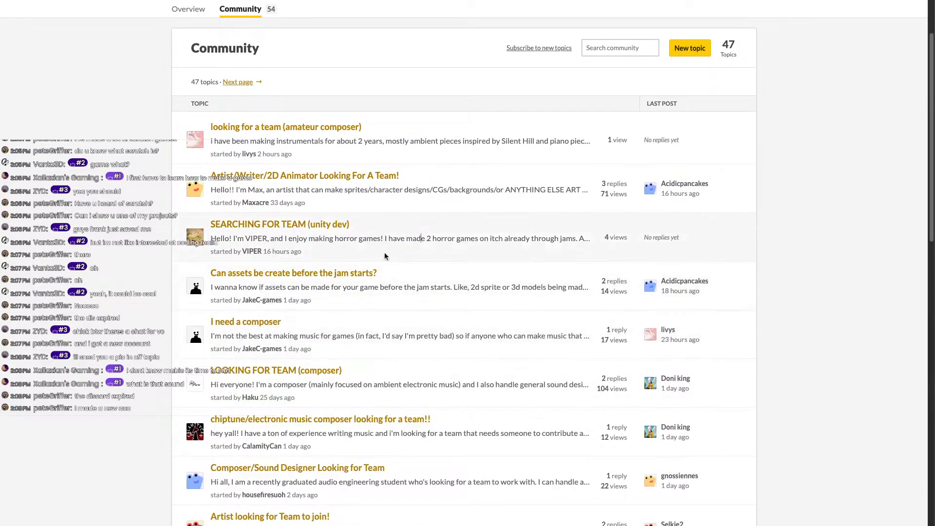
pyautogui.scroll(-10, 400, 234)
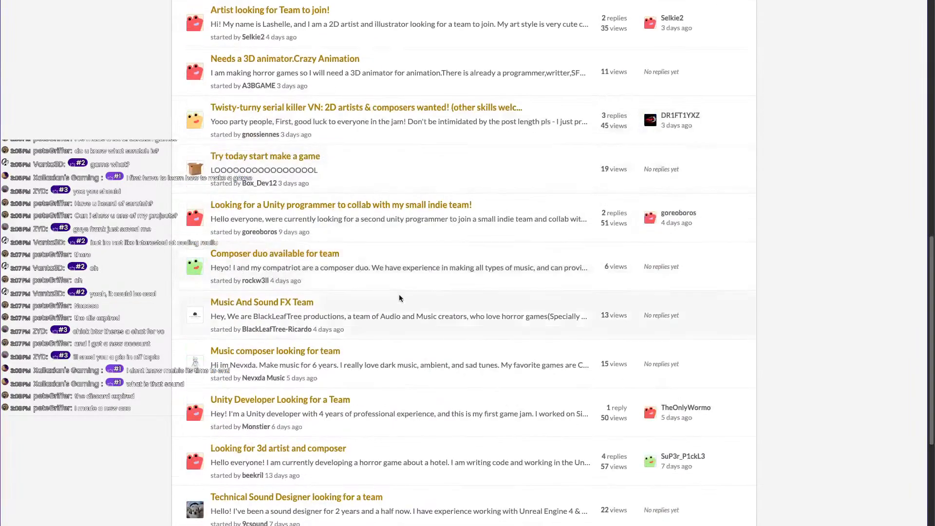
pyautogui.scroll(3, 258, 305)
pyautogui.scroll(10, 258, 305)
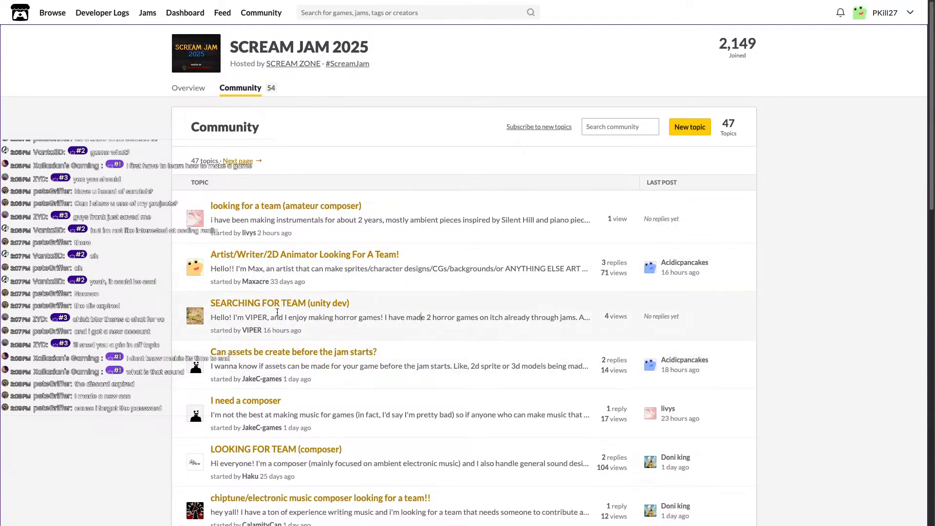
pyautogui.scroll(-1, 307, 315)
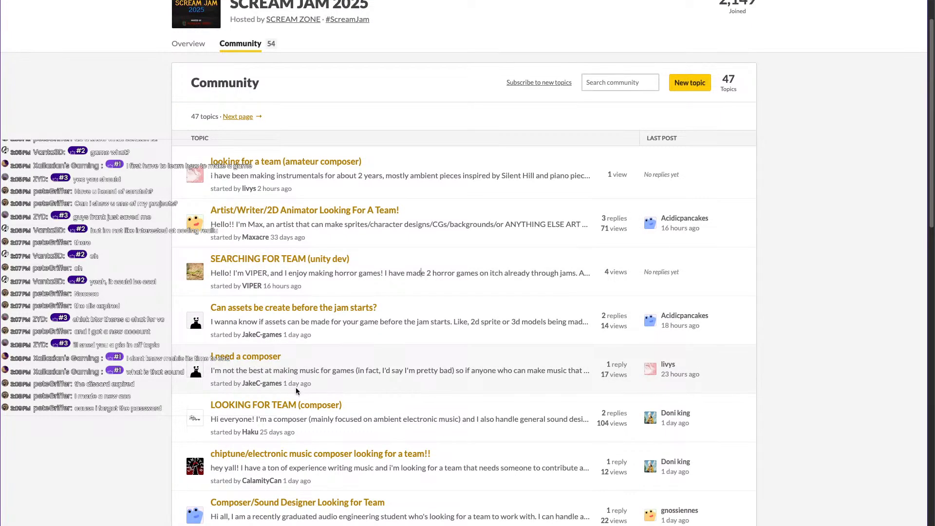
pyautogui.moveTo(319, 372); pyautogui.dragTo(312, 384)
pyautogui.click(311, 384)
pyautogui.scroll(1, 281, 187)
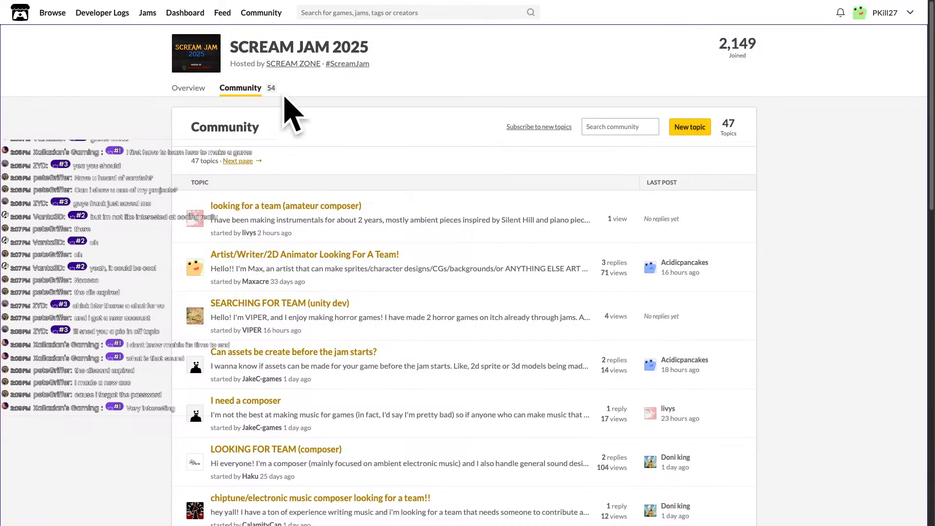
pyautogui.scroll(-10, 251, 234)
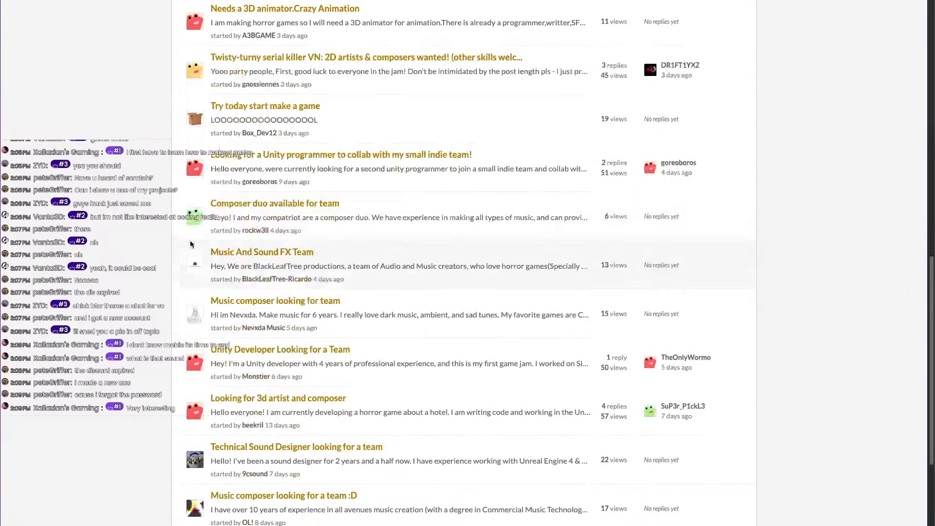
pyautogui.scroll(10, 246, 229)
pyautogui.hotkey('alt', 'Left')
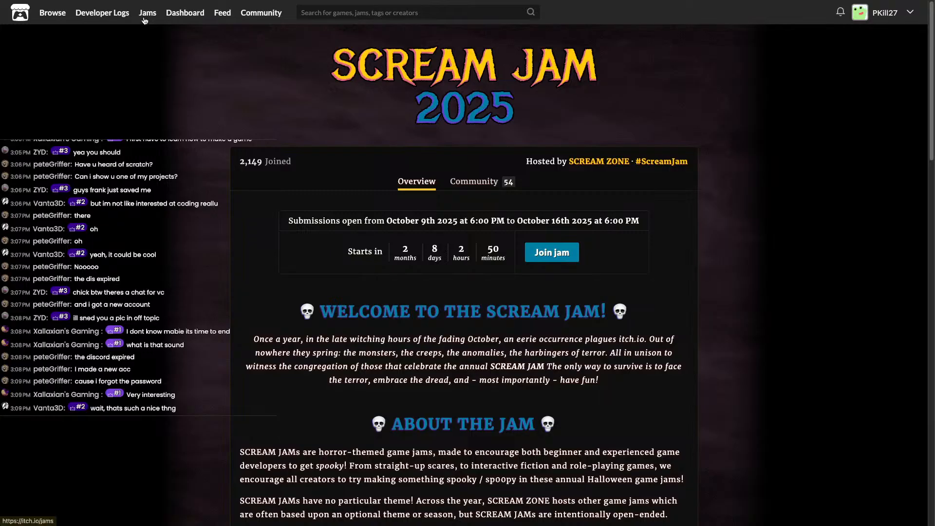
# Browse the jam calendar, noting the Spooktober jam's joined count and panning toward later dates.
pyautogui.scroll(-10, 331, 267)
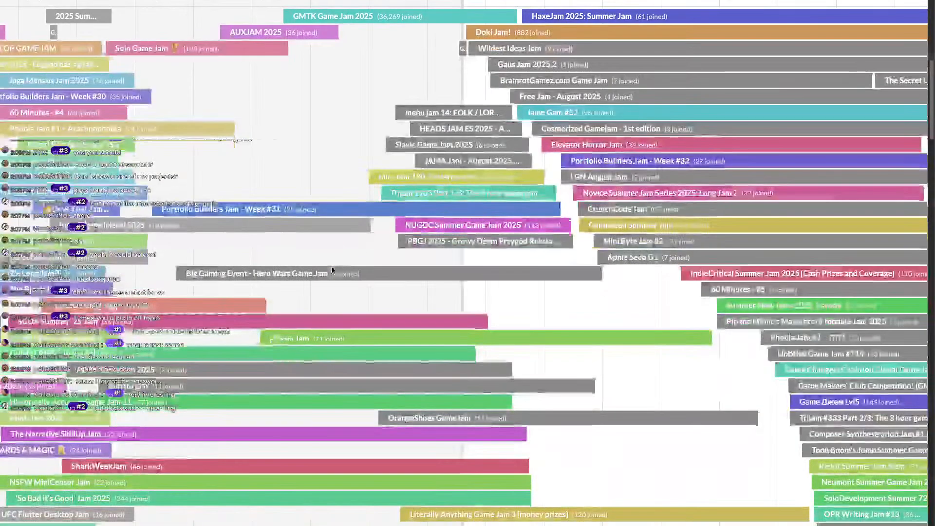
pyautogui.scroll(15, 332, 266)
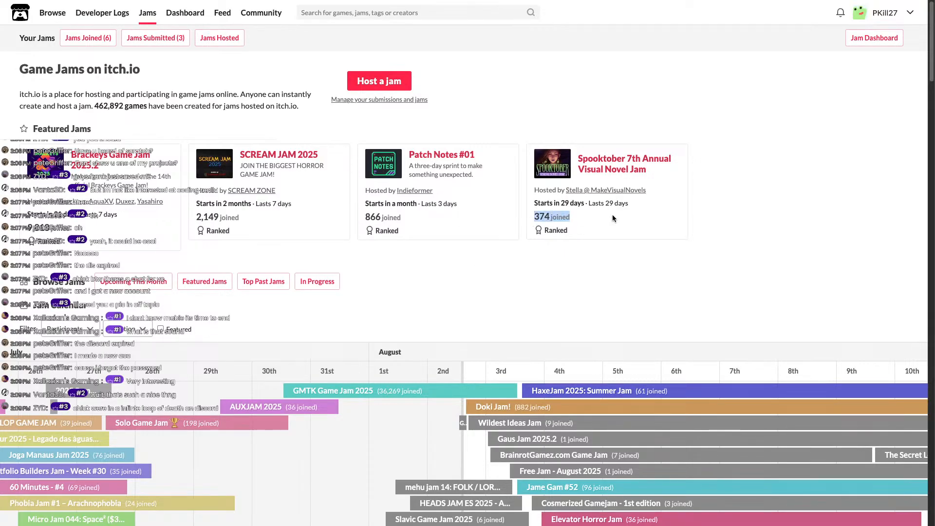
pyautogui.moveTo(535, 216); pyautogui.dragTo(563, 215)
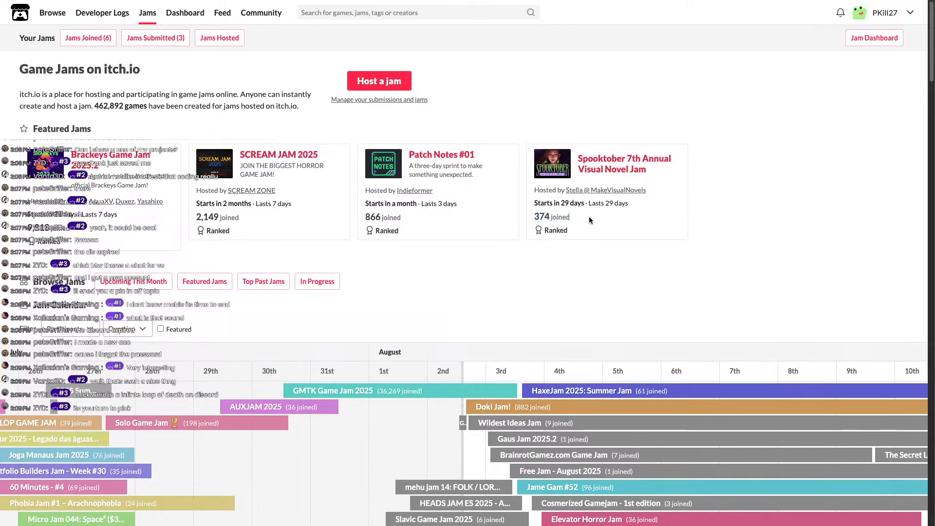
pyautogui.scroll(-9, 311, 344)
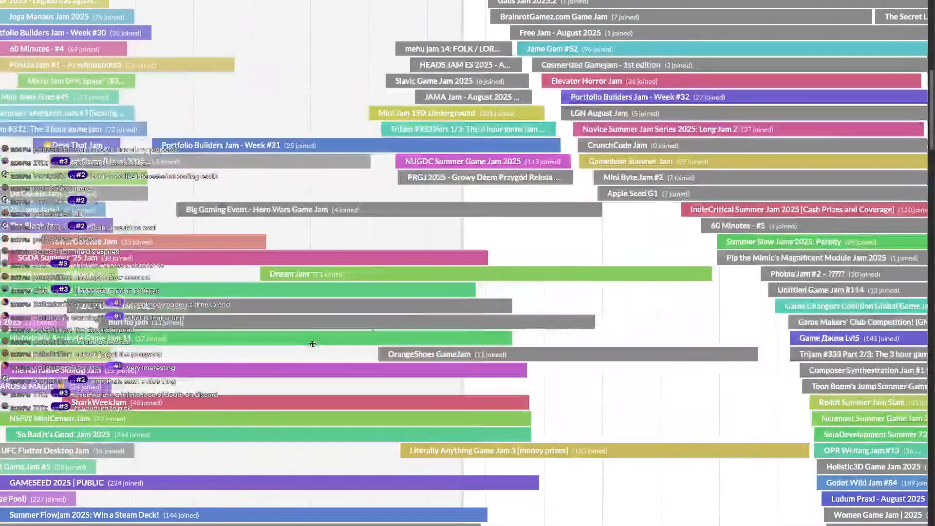
pyautogui.scroll(9, 682, 284)
pyautogui.moveTo(409, 418); pyautogui.dragTo(304, 418)
pyautogui.scroll(-10, 344, 397)
pyautogui.moveTo(532, 355); pyautogui.dragTo(431, 354)
pyautogui.scroll(9, 431, 354)
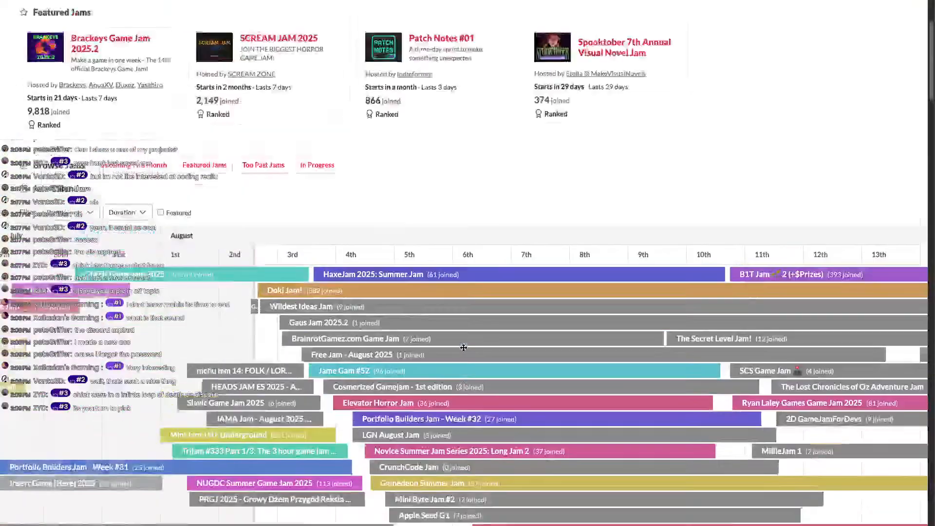
pyautogui.moveTo(244, 370); pyautogui.dragTo(218, 371)
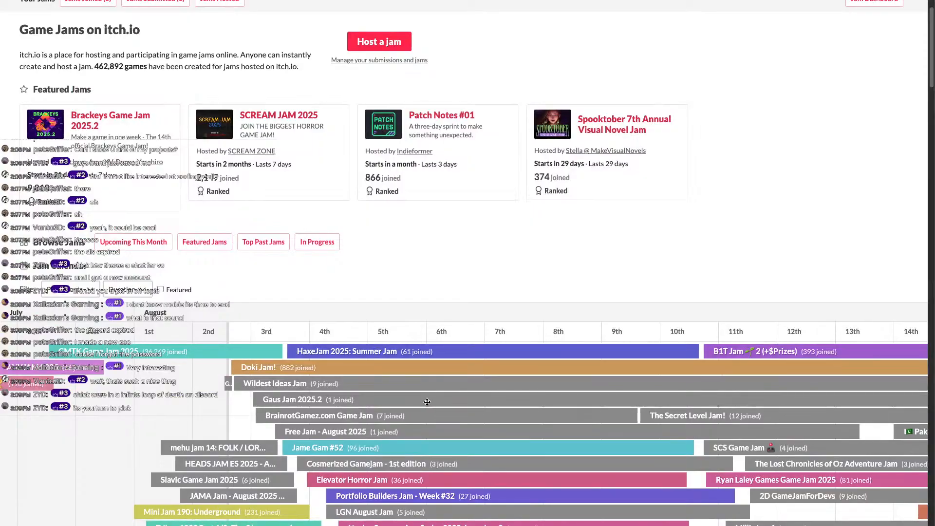
pyautogui.hscroll(10, 428, 403)
# Filter the jam calendar to 'Participants ≥ 100'.
pyautogui.scroll(-9, 414, 399)
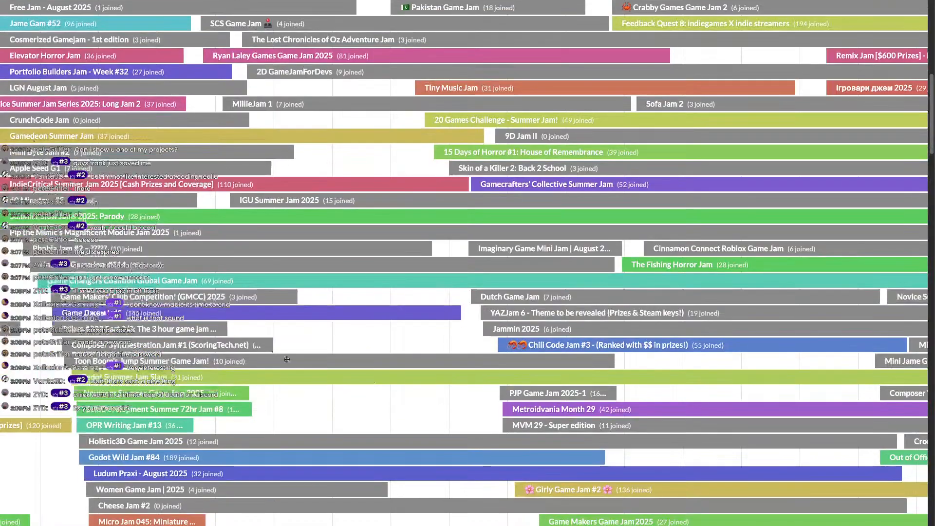
pyautogui.scroll(-8, 119, 319)
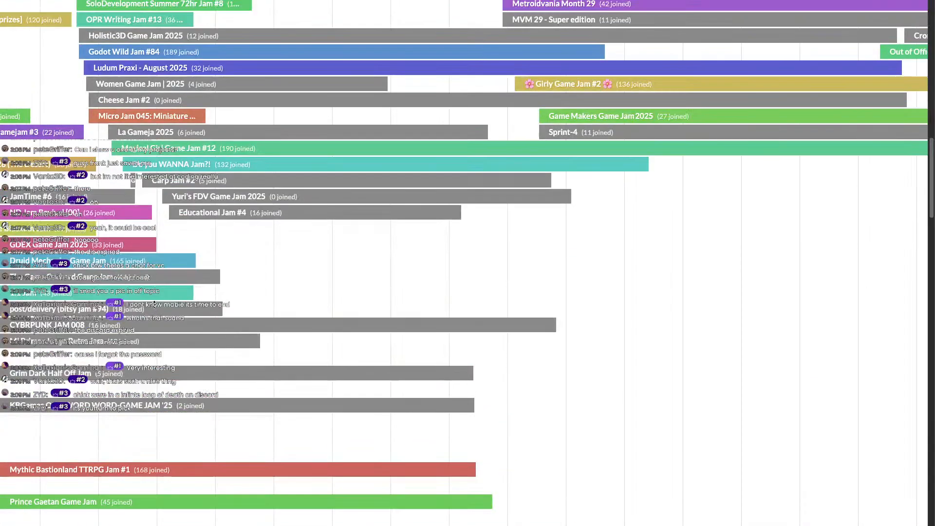
pyautogui.scroll(9, 145, 286)
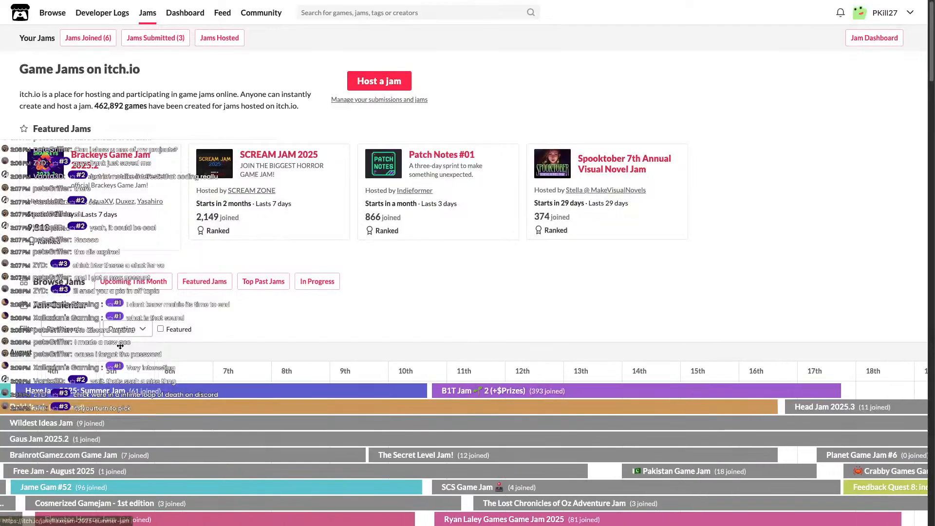
pyautogui.click(90, 337)
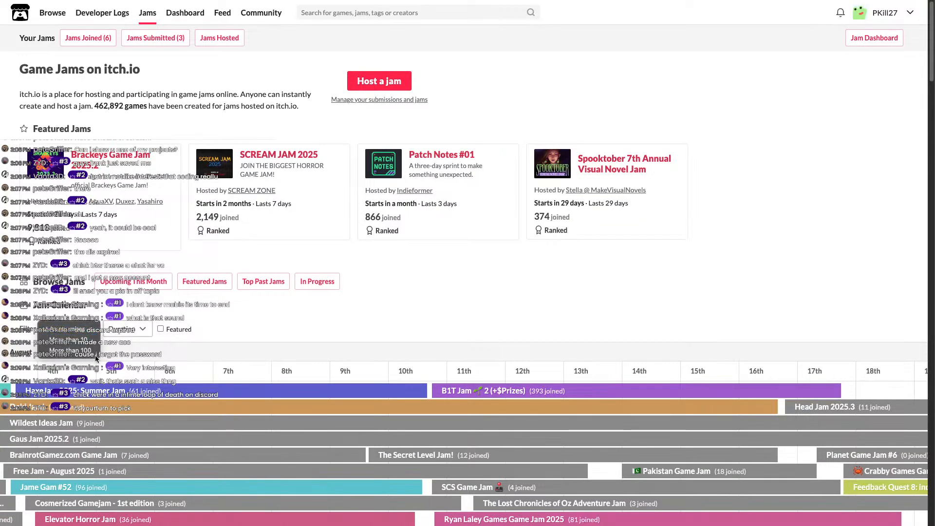
pyautogui.click(94, 357)
# Browse the filtered calendar and open the Pizza Doggy's Horror Jam #2 page.
pyautogui.scroll(-6, 163, 351)
pyautogui.scroll(-1, 165, 348)
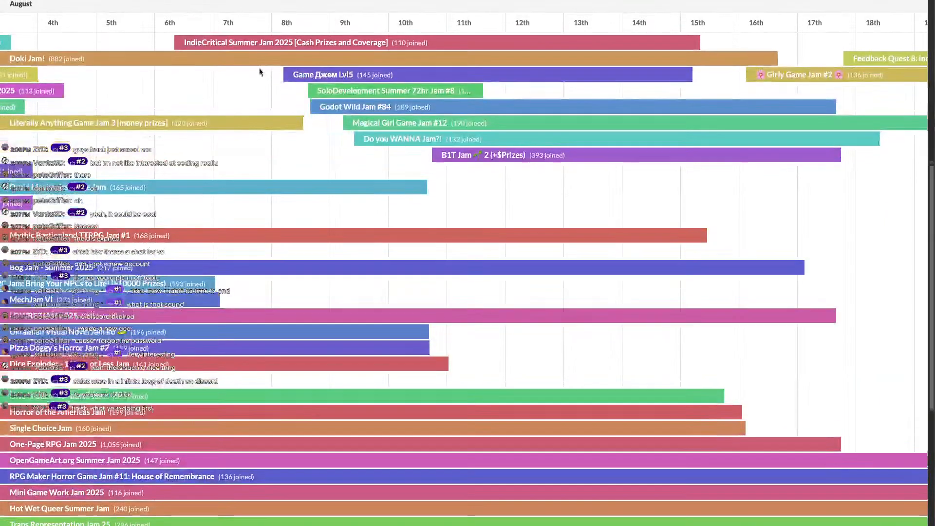
pyautogui.scroll(1, 259, 72)
pyautogui.moveTo(220, 148); pyautogui.dragTo(432, 163)
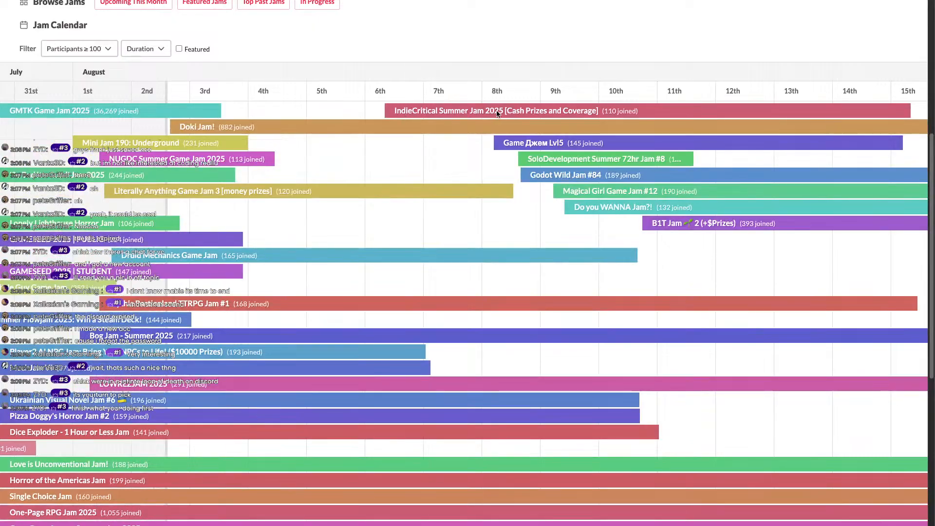
pyautogui.hscroll(3, 442, 195)
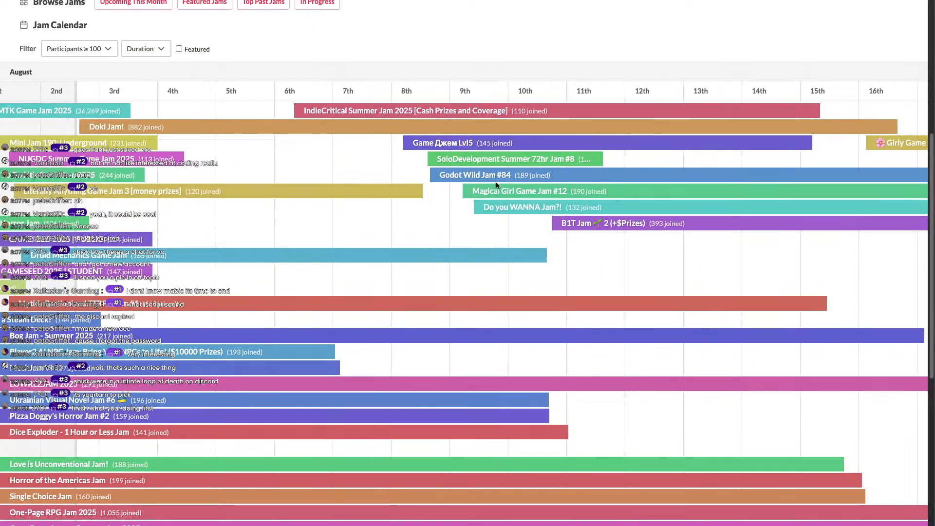
pyautogui.hscroll(-6, 379, 226)
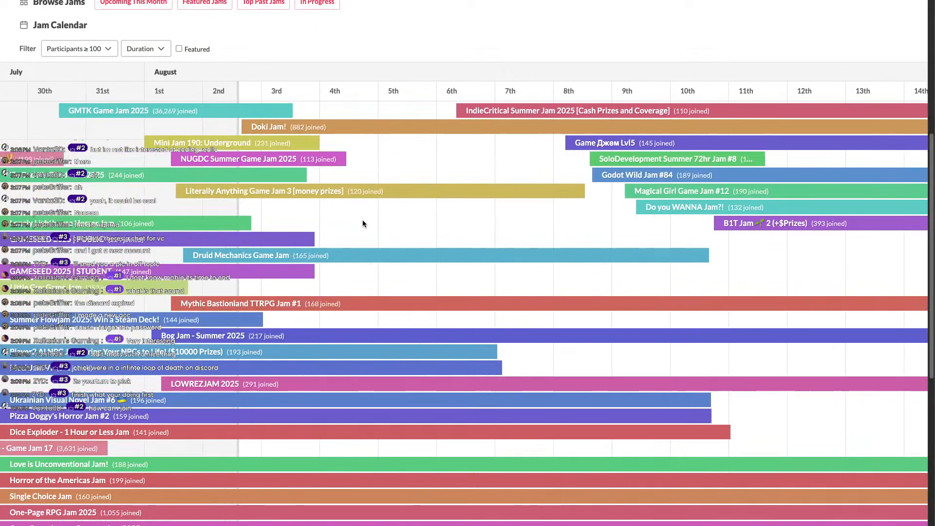
pyautogui.scroll(2, 358, 219)
pyautogui.scroll(4, 357, 219)
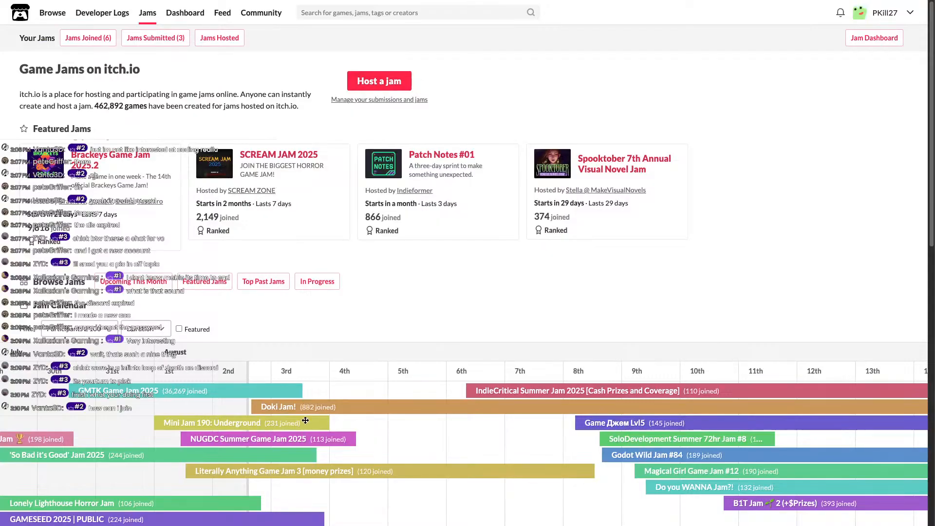
pyautogui.scroll(-1, 296, 437)
pyautogui.hscroll(7, 403, 393)
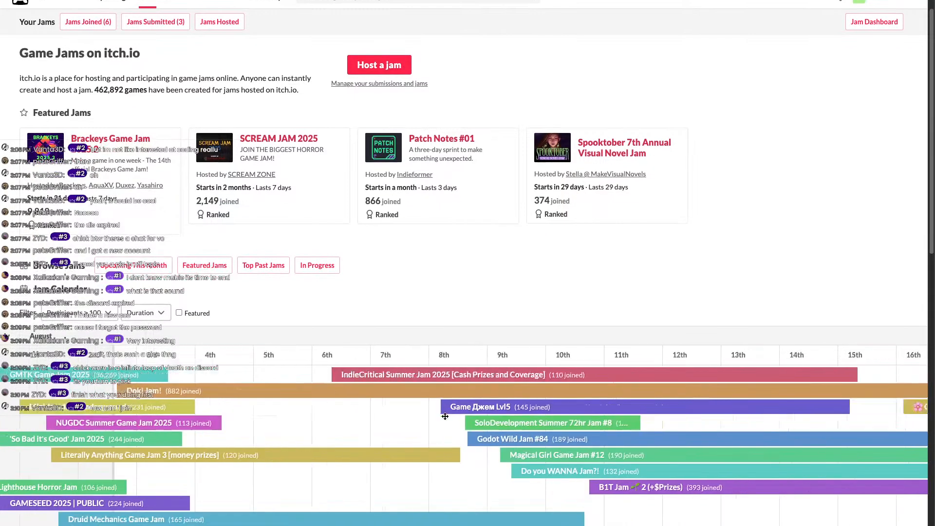
pyautogui.scroll(-8, 433, 390)
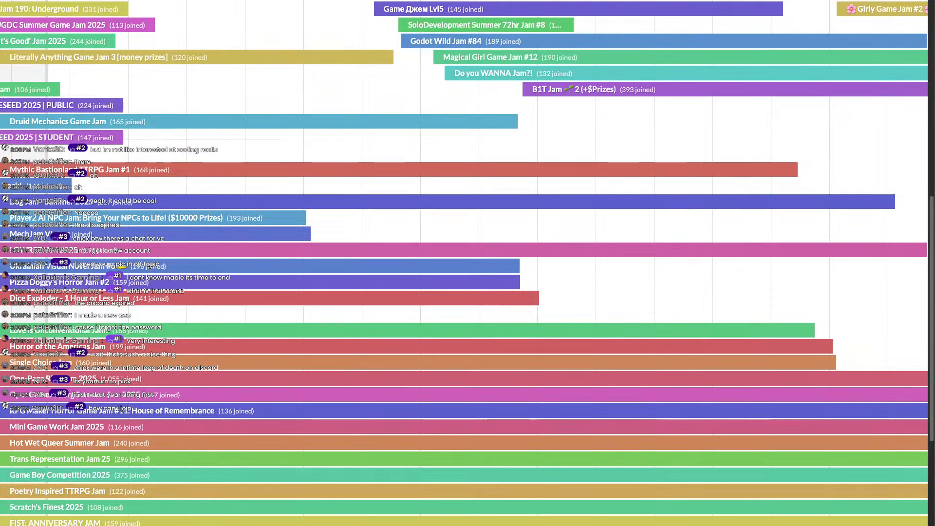
pyautogui.click(96, 287)
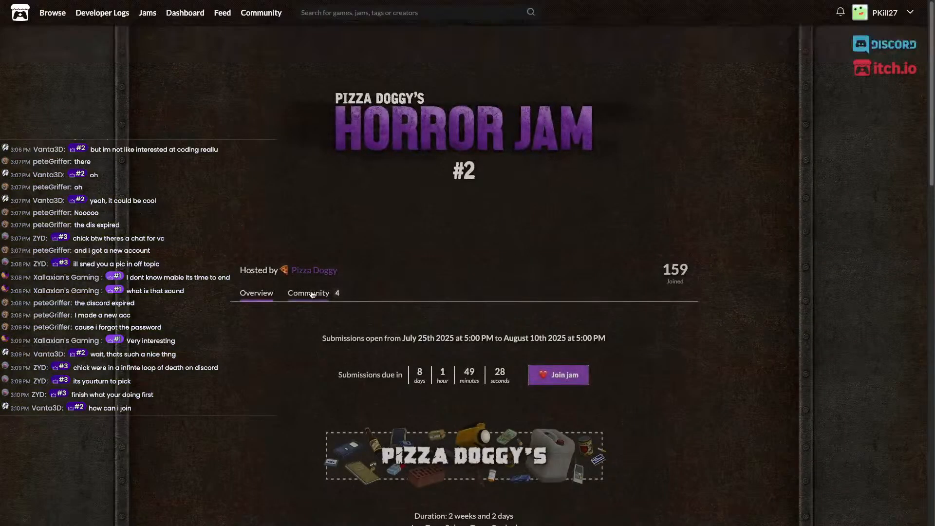
# View Pizza Doggy's Horror Jam #2's four community topics, then return to its overview.
pyautogui.click(307, 293)
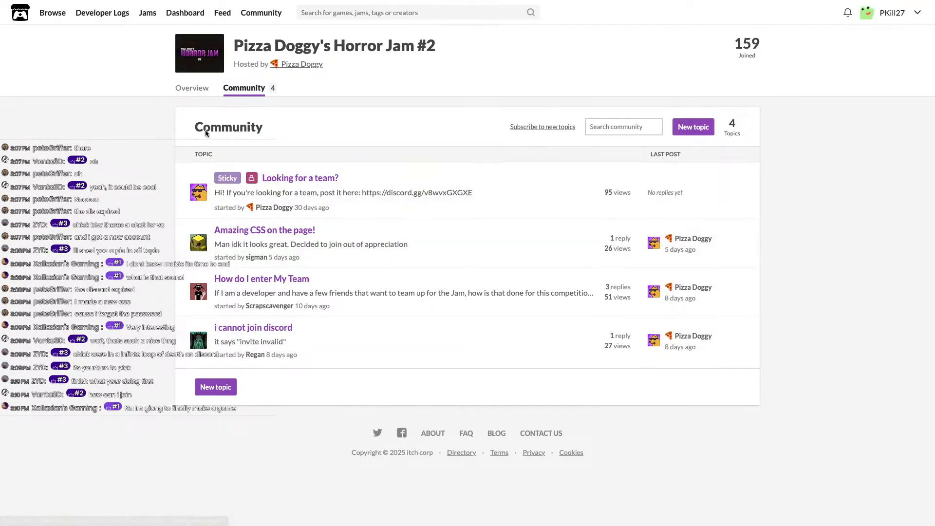
pyautogui.click(192, 87)
pyautogui.scroll(-6, 371, 193)
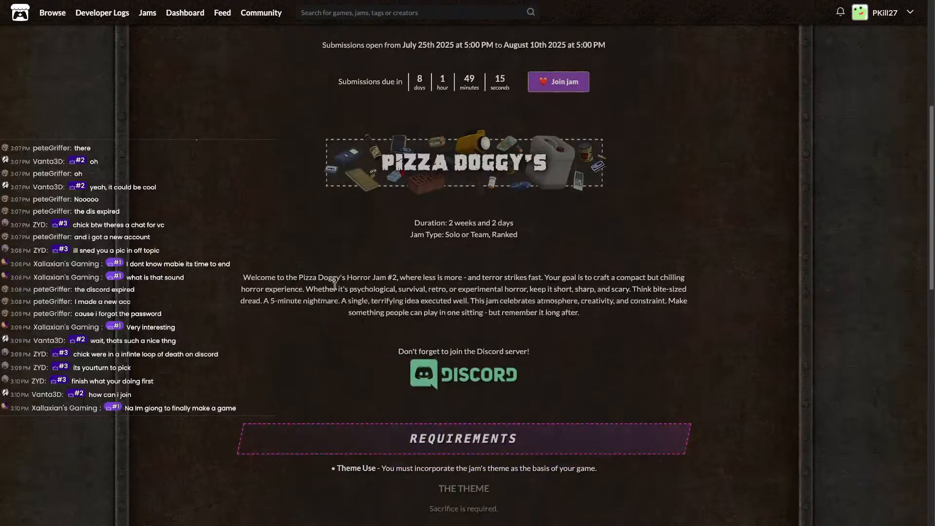
pyautogui.scroll(2, 372, 194)
pyautogui.moveTo(535, 141); pyautogui.dragTo(380, 137)
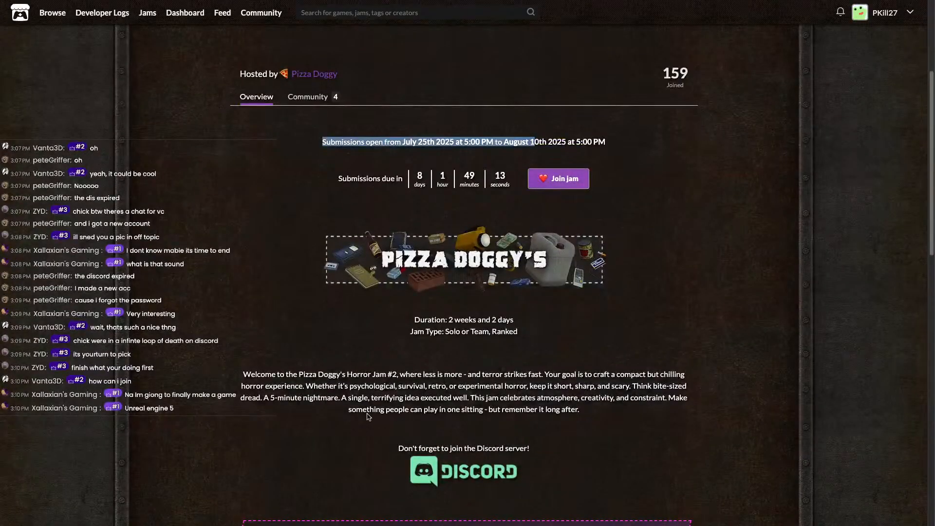
pyautogui.click(515, 414)
pyautogui.moveTo(515, 414); pyautogui.dragTo(452, 385)
pyautogui.click(416, 387)
pyautogui.scroll(-6, 343, 378)
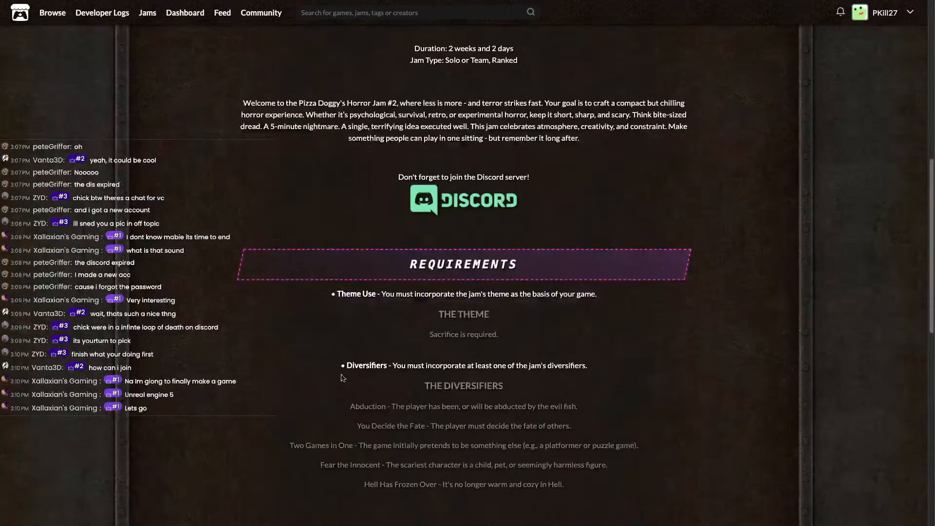
pyautogui.moveTo(339, 293); pyautogui.dragTo(602, 299)
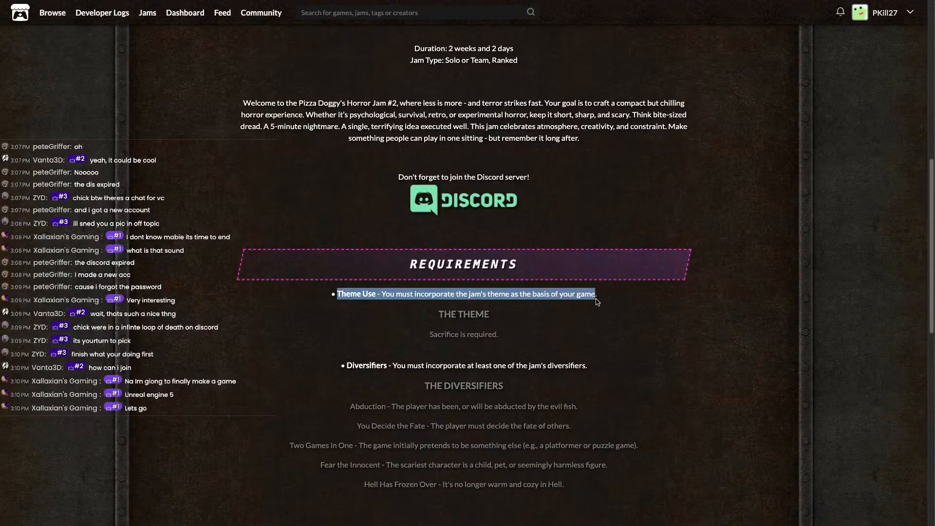
pyautogui.click(602, 301)
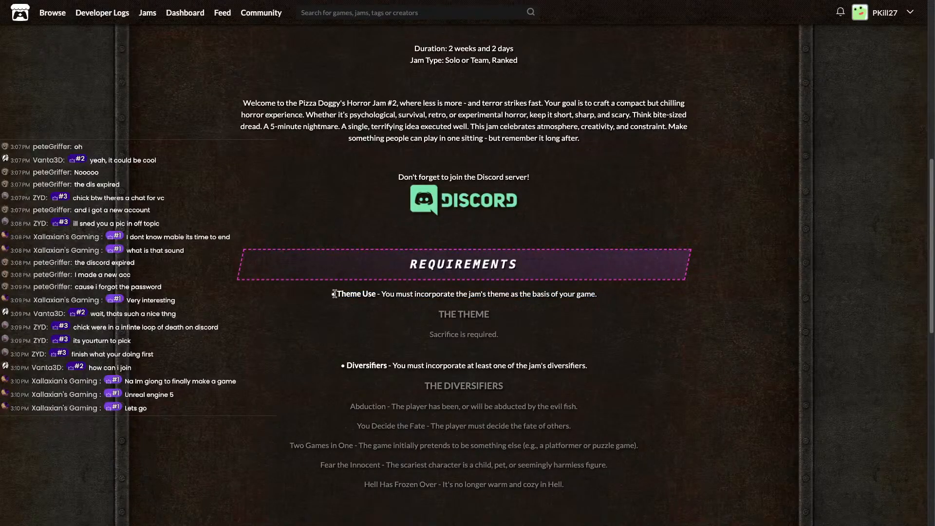
pyautogui.moveTo(334, 294); pyautogui.dragTo(359, 285)
pyautogui.click(600, 295)
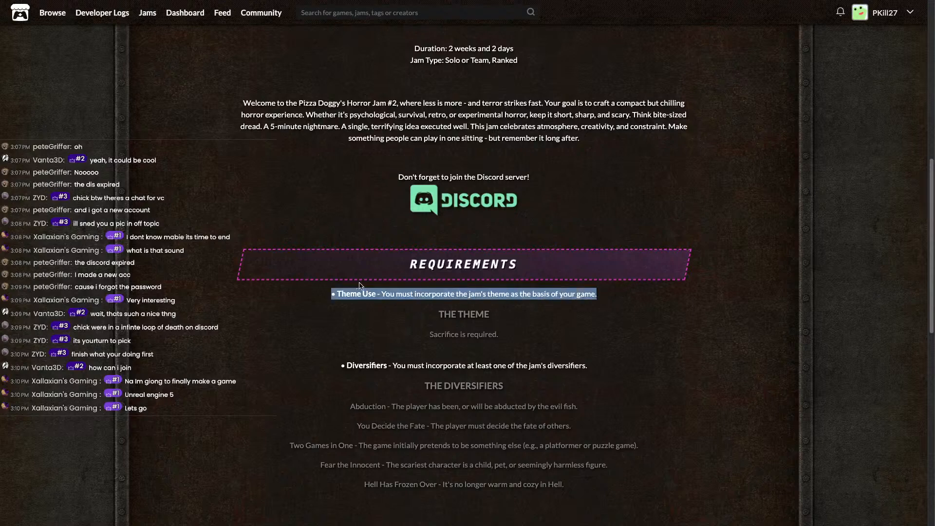
pyautogui.click(330, 303)
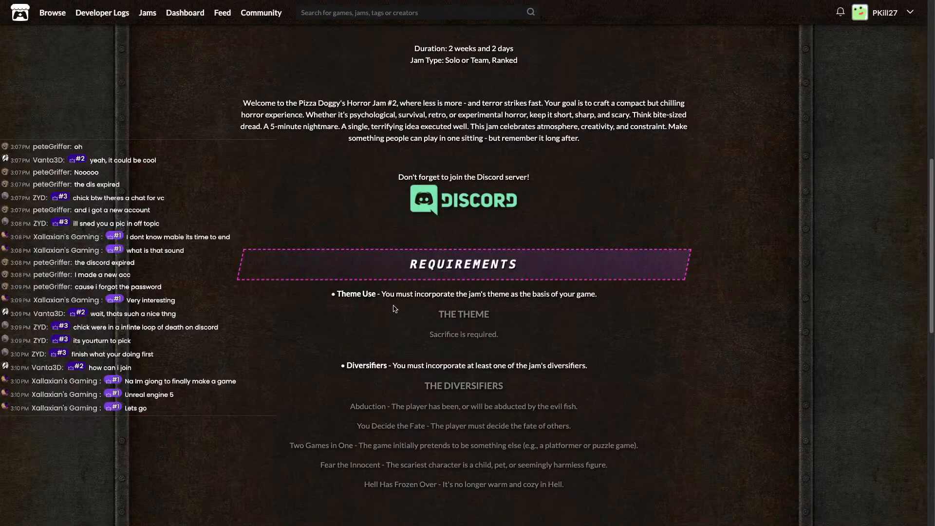
pyautogui.scroll(10, 348, 348)
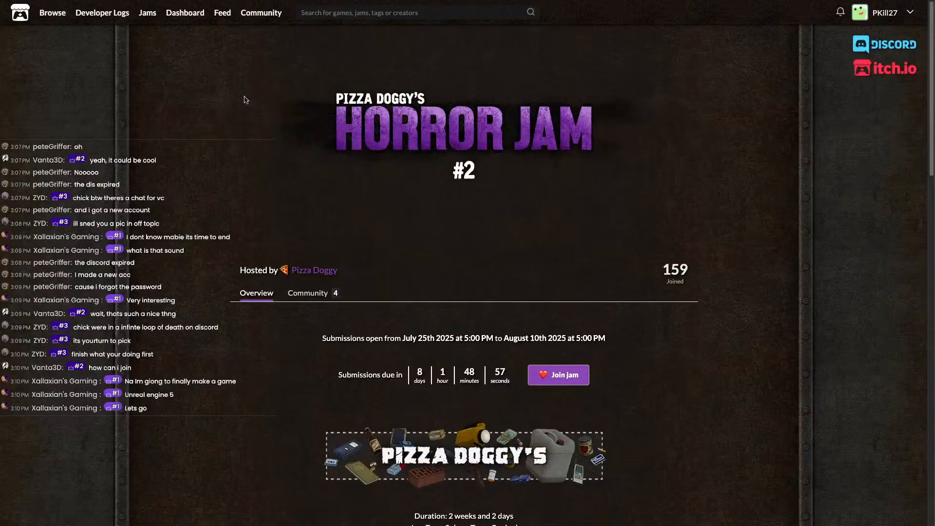
pyautogui.moveTo(30, 19)
pyautogui.scroll(-3, 384, 407)
pyautogui.scroll(4, 384, 407)
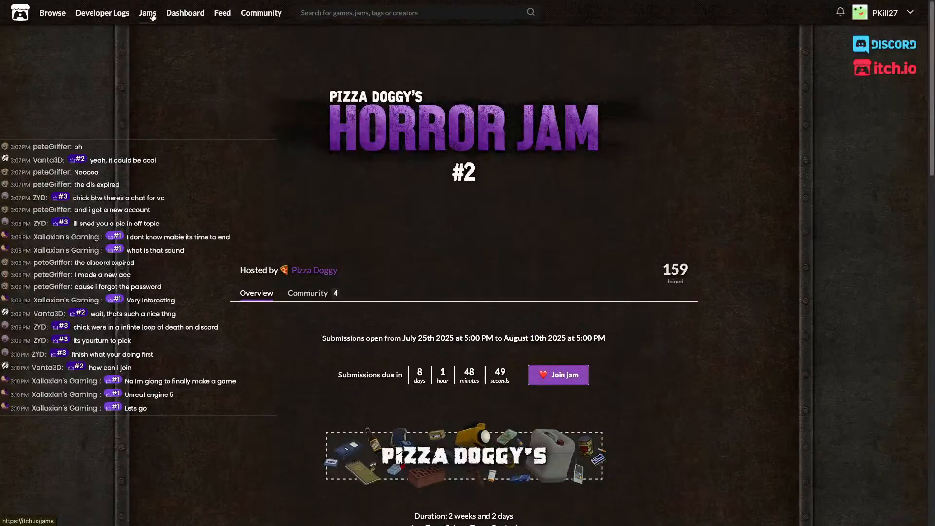
# Scroll down to the jam calendar and pan it from earlier dates into late August.
pyautogui.scroll(-1, 355, 297)
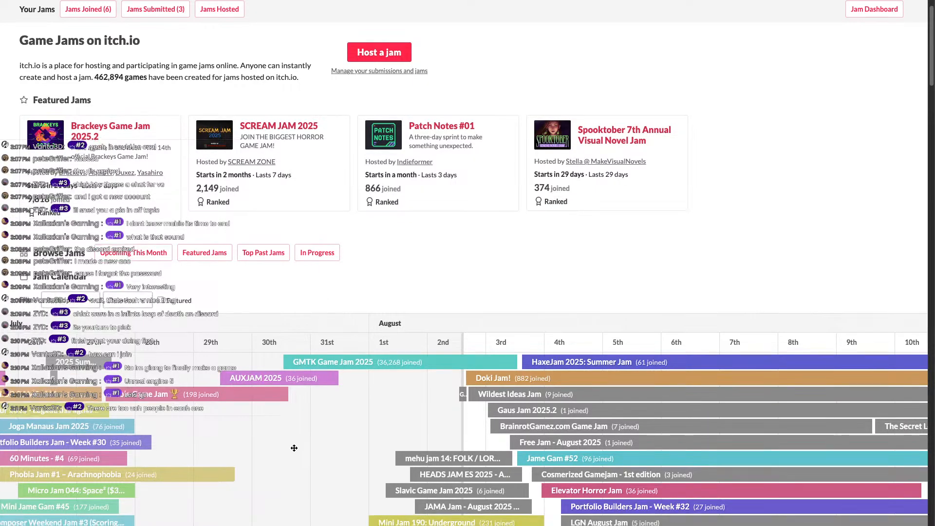
pyautogui.scroll(-4, 295, 447)
pyautogui.scroll(-4, 279, 433)
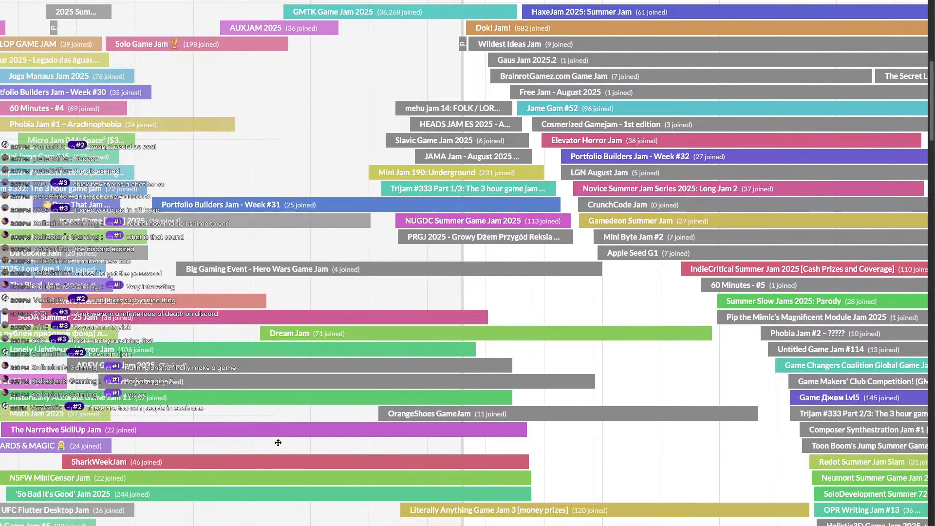
pyautogui.scroll(-1, 275, 444)
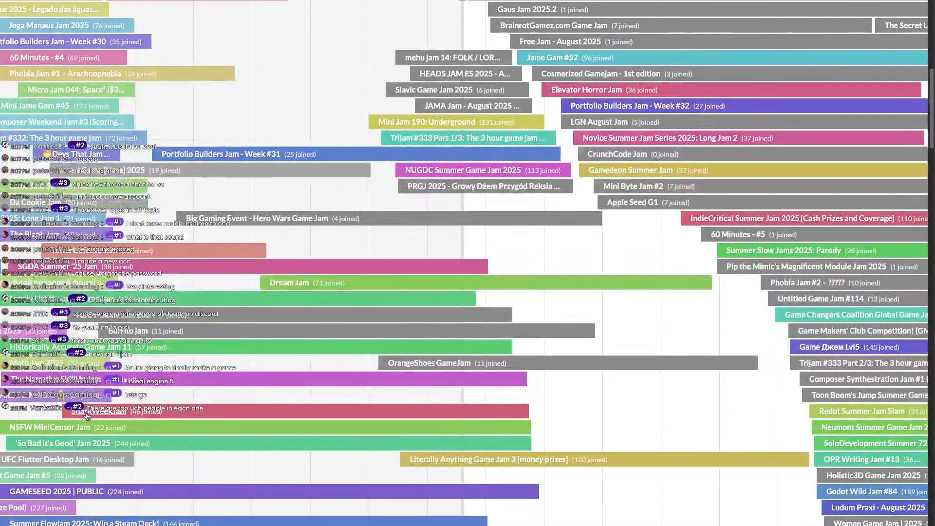
pyautogui.moveTo(80, 411); pyautogui.dragTo(167, 417)
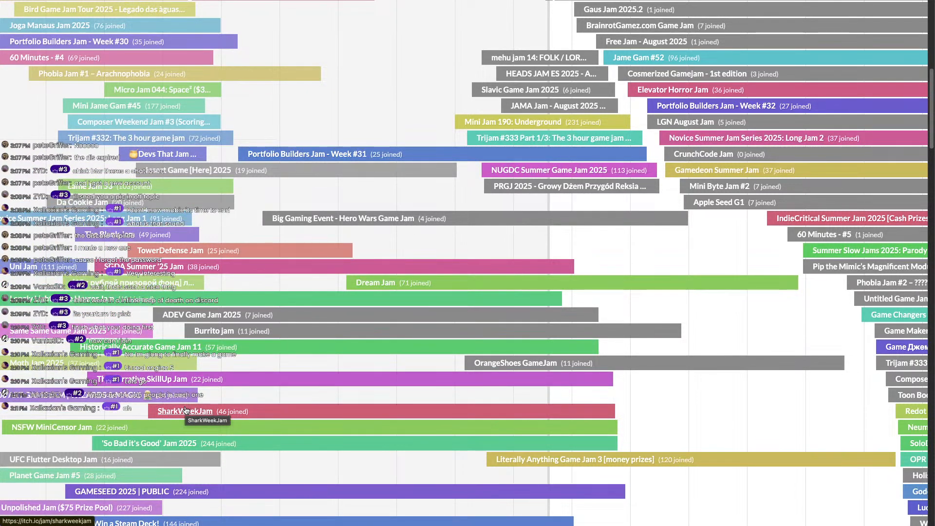
pyautogui.scroll(4, 130, 125)
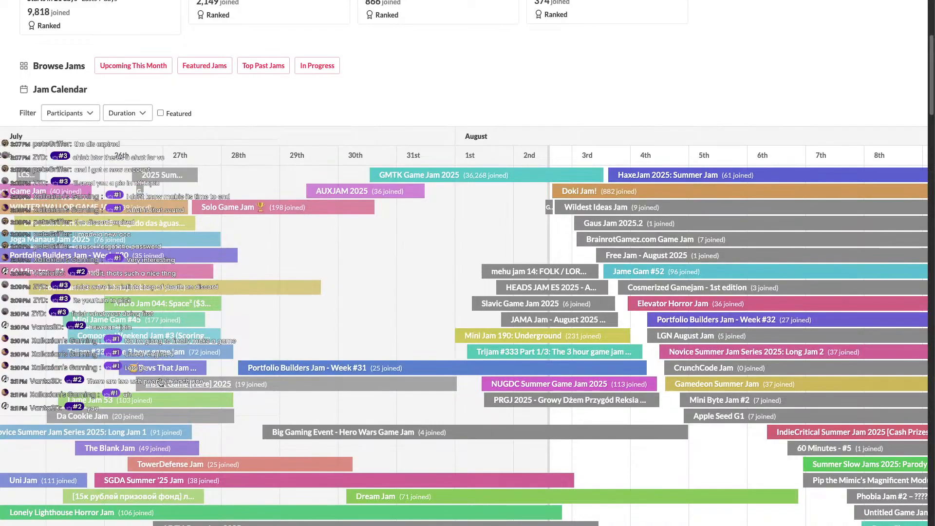
pyautogui.moveTo(620, 381); pyautogui.dragTo(428, 346)
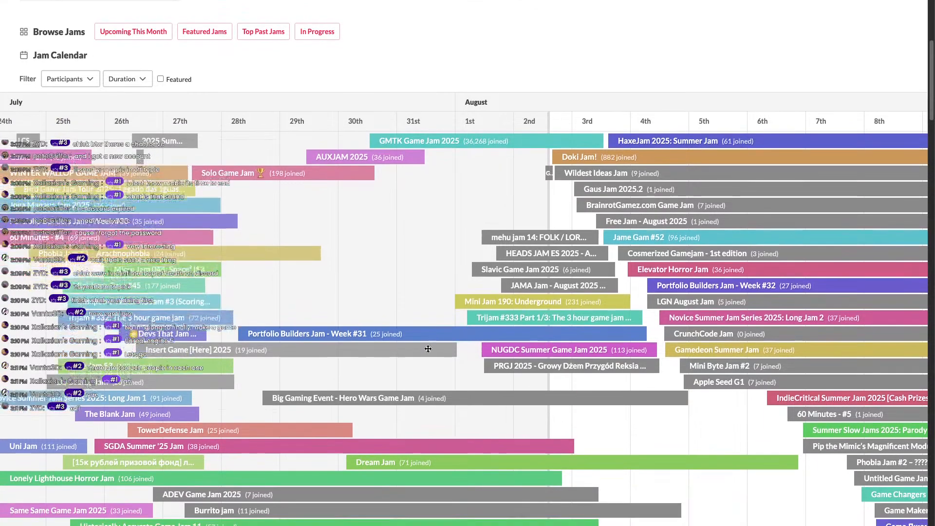
pyautogui.scroll(4, 365, 373)
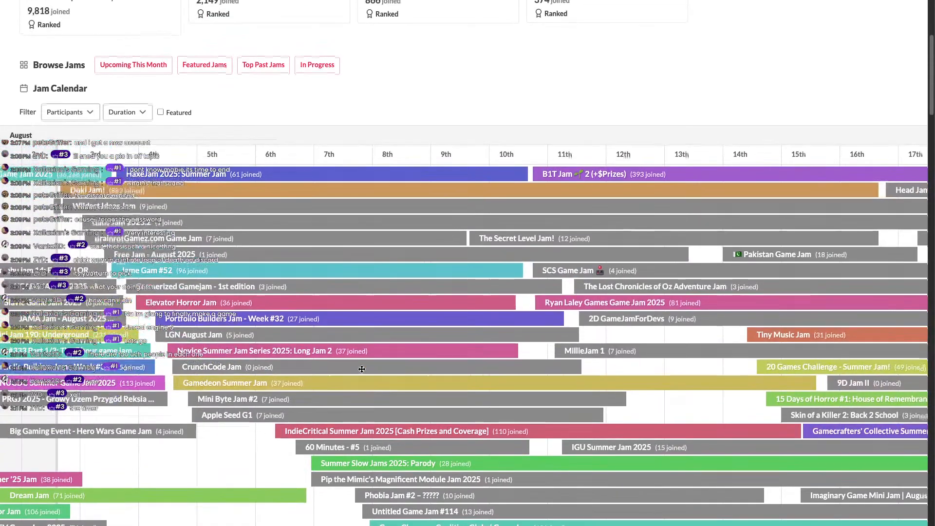
pyautogui.moveTo(438, 349); pyautogui.dragTo(296, 350)
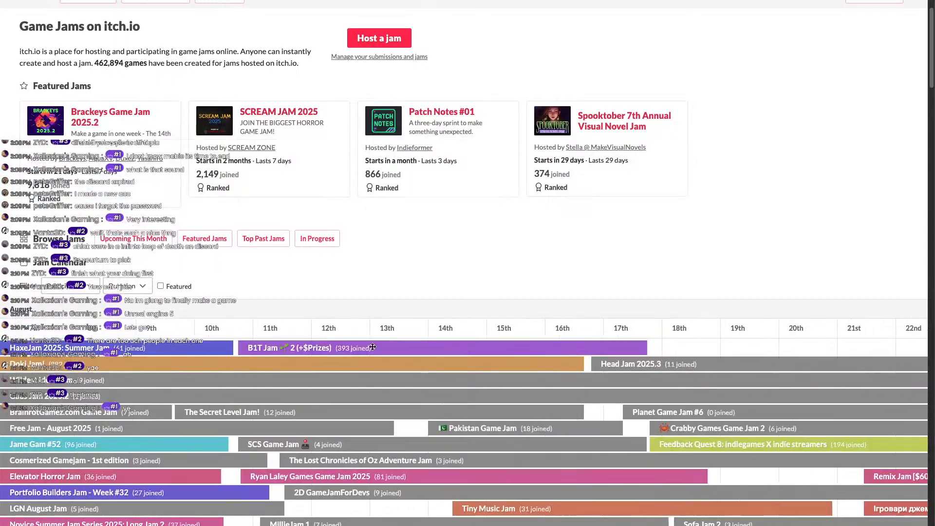
# Scroll through the calendar's remaining upcoming jams, panning sideways across the dates.
pyautogui.scroll(-2, 432, 408)
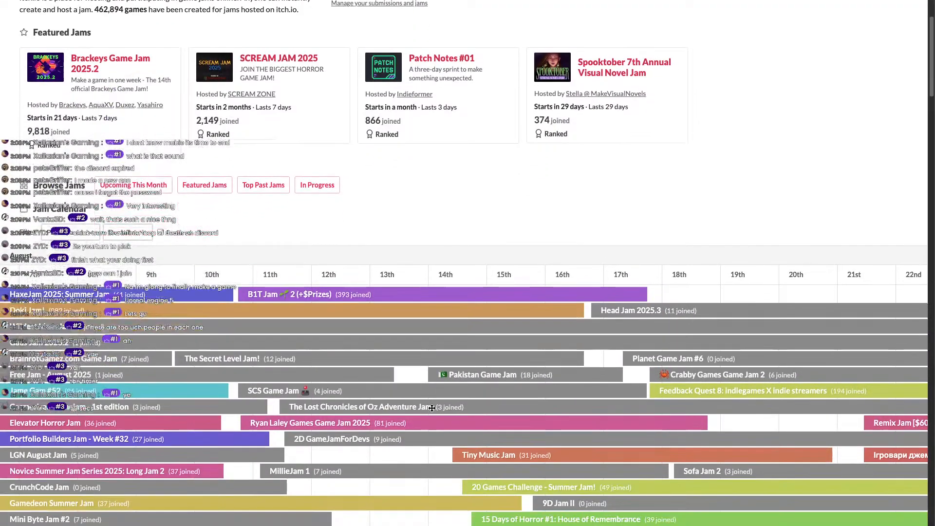
pyautogui.scroll(-3, 433, 409)
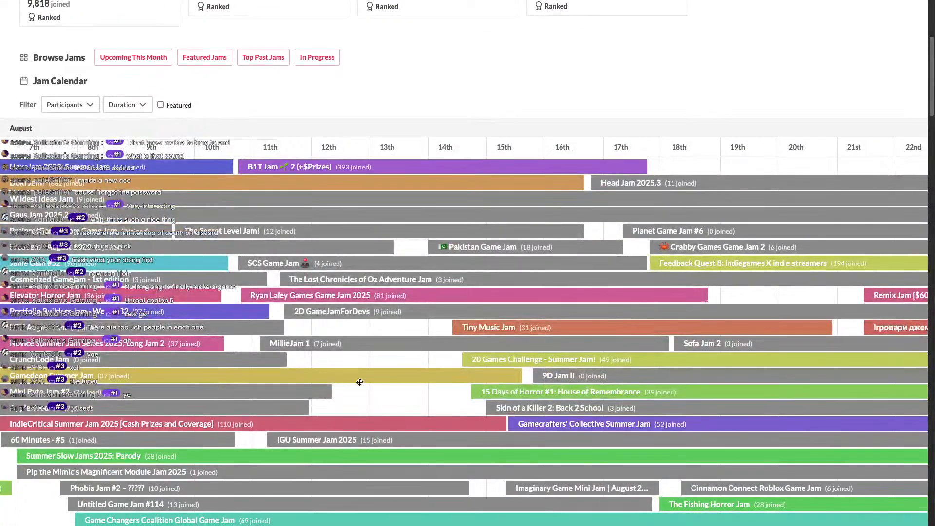
pyautogui.scroll(-3, 354, 387)
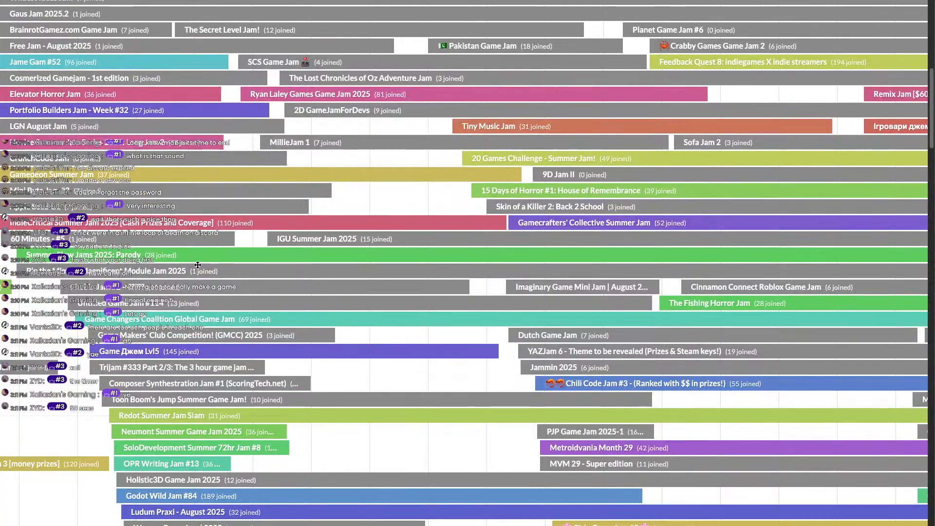
pyautogui.scroll(-3, 202, 355)
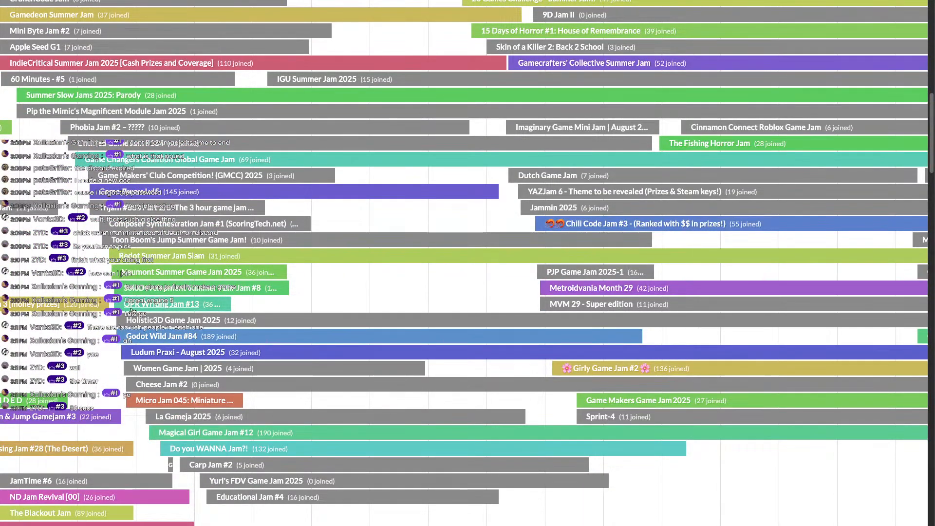
pyautogui.moveTo(271, 416); pyautogui.dragTo(269, 416)
pyautogui.hscroll(6, 267, 391)
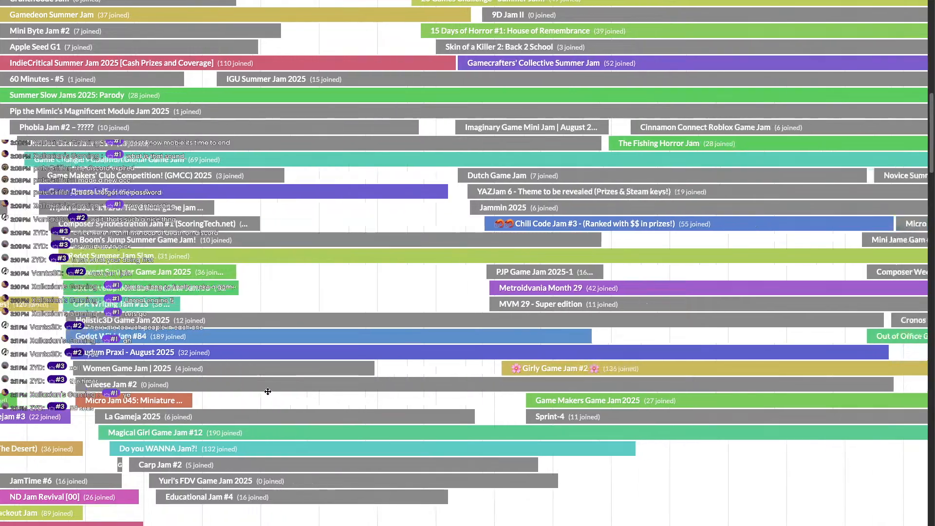
pyautogui.hscroll(-8, 268, 391)
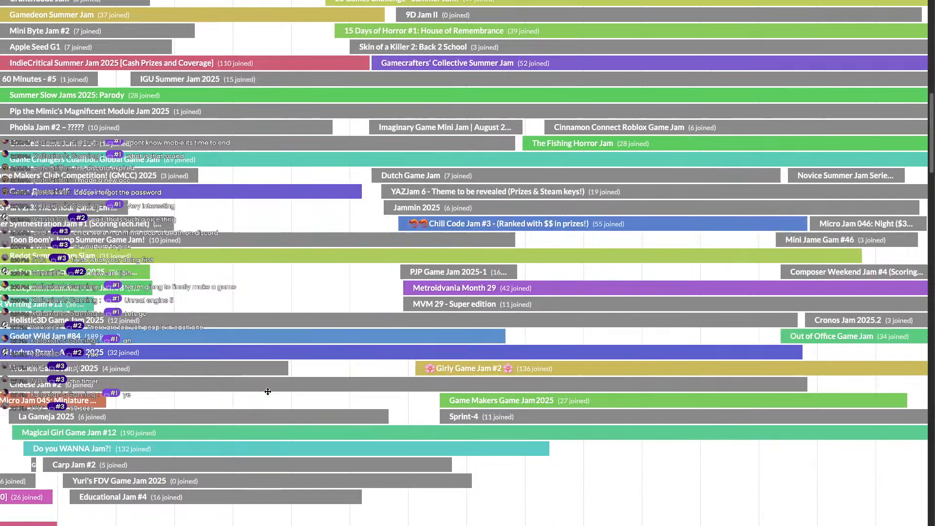
pyautogui.scroll(-3, 258, 455)
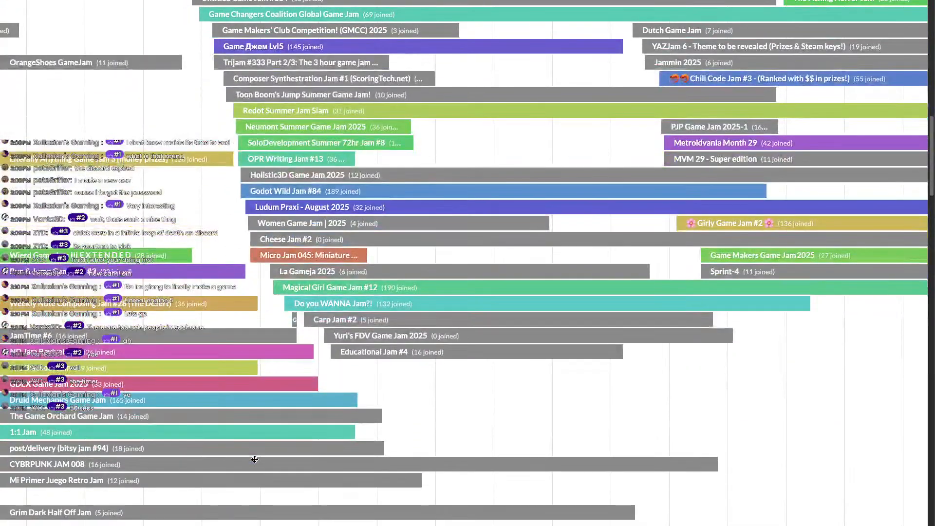
pyautogui.scroll(10, 254, 458)
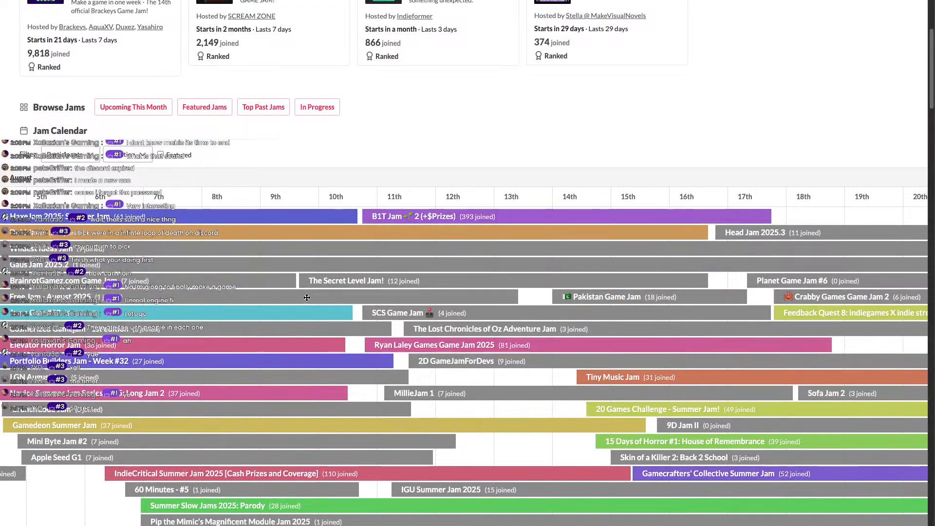
pyautogui.scroll(4, 307, 298)
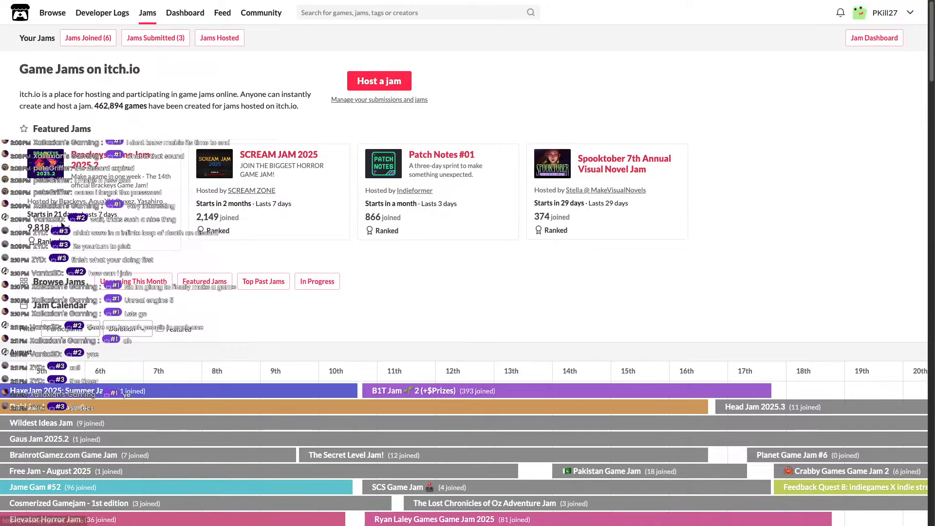
pyautogui.moveTo(28, 228); pyautogui.dragTo(70, 229)
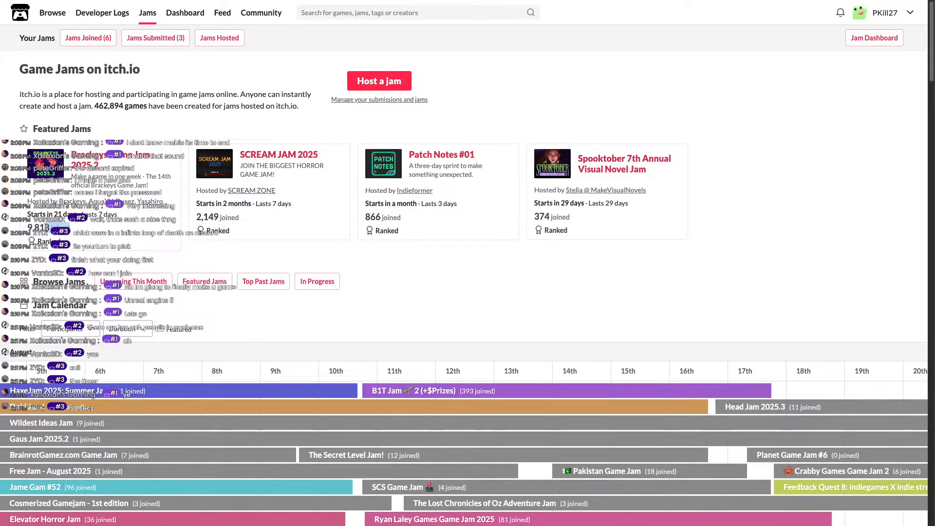
pyautogui.doubleClick(37, 227)
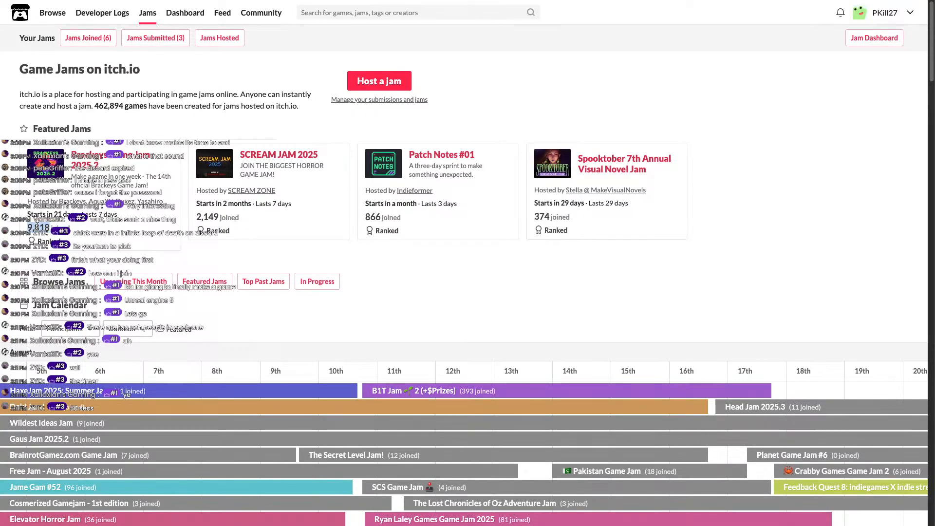
pyautogui.click(37, 227)
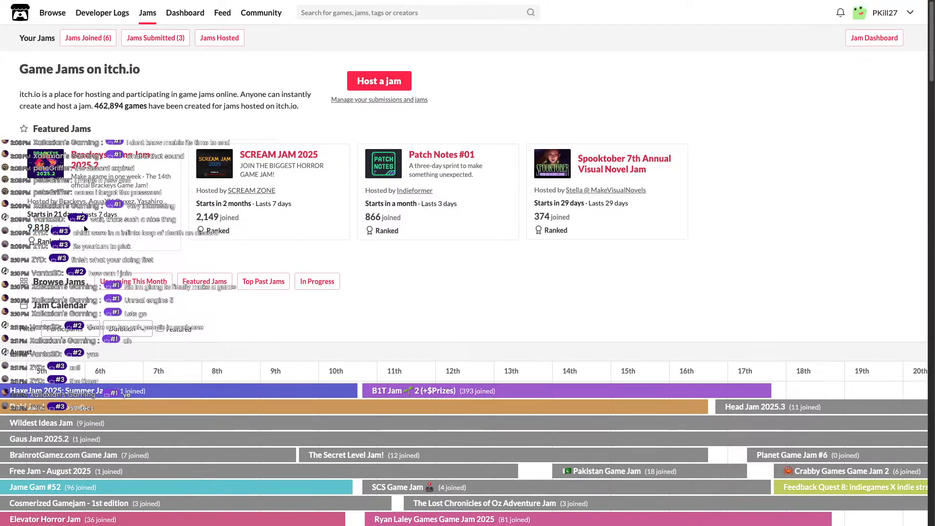
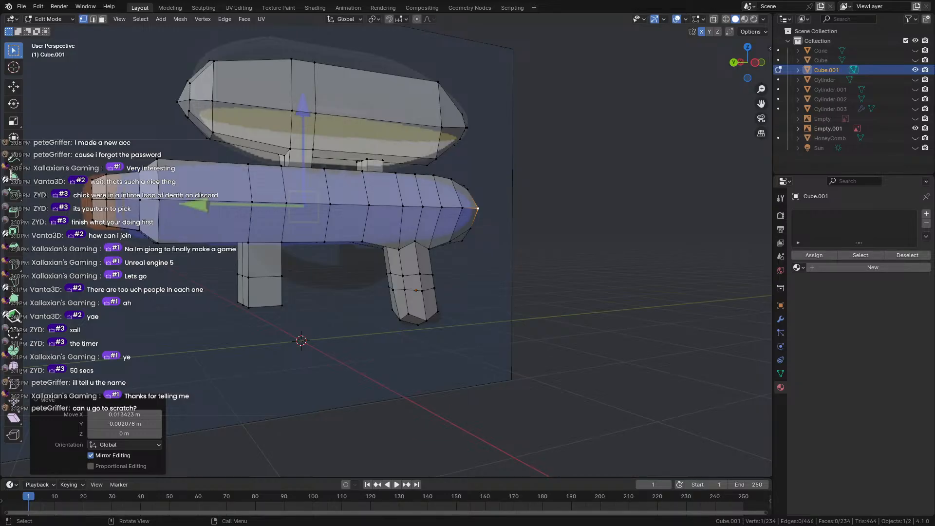
# Switch from full-screen Blender to the neighbouring empty desktop space.
pyautogui.hotkey('ctrl', 'Left')
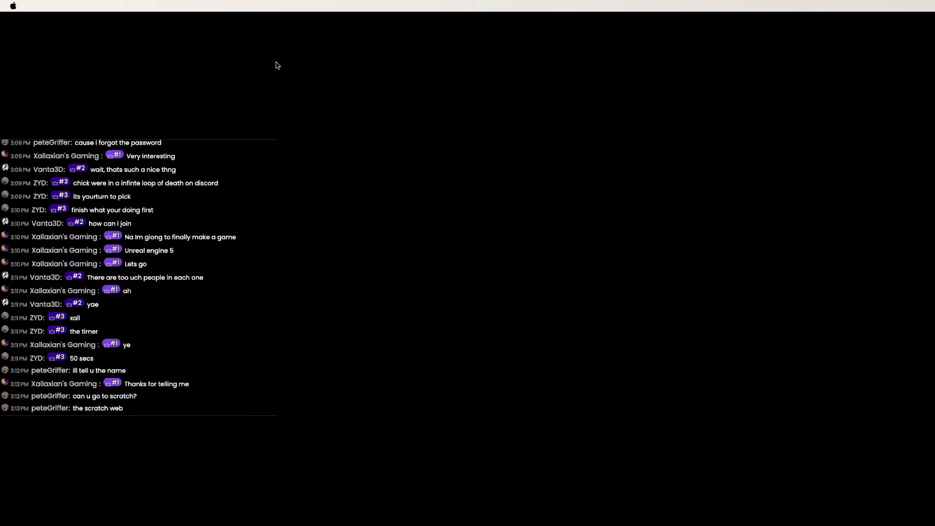
# Move to the Chrome desktop space and click into the Google search box.
pyautogui.hotkey('ctrl', 'Right')
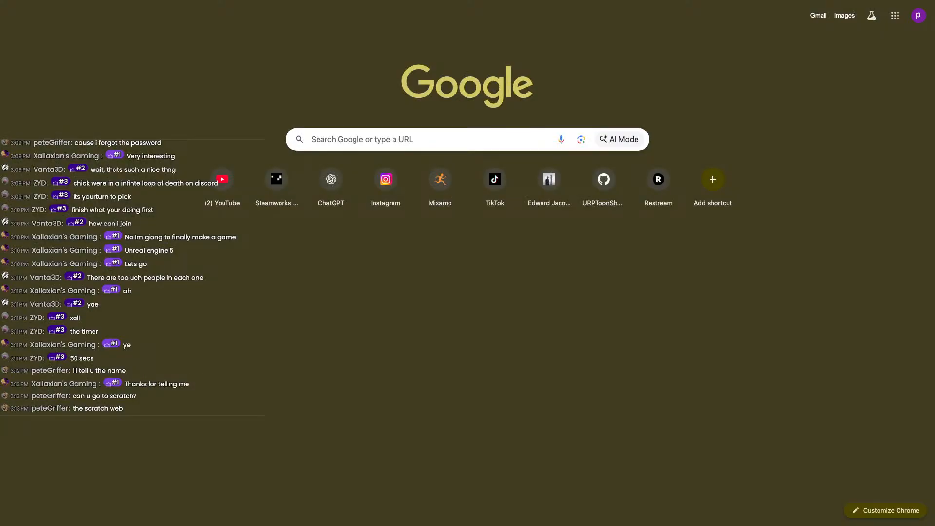
pyautogui.click(367, 139)
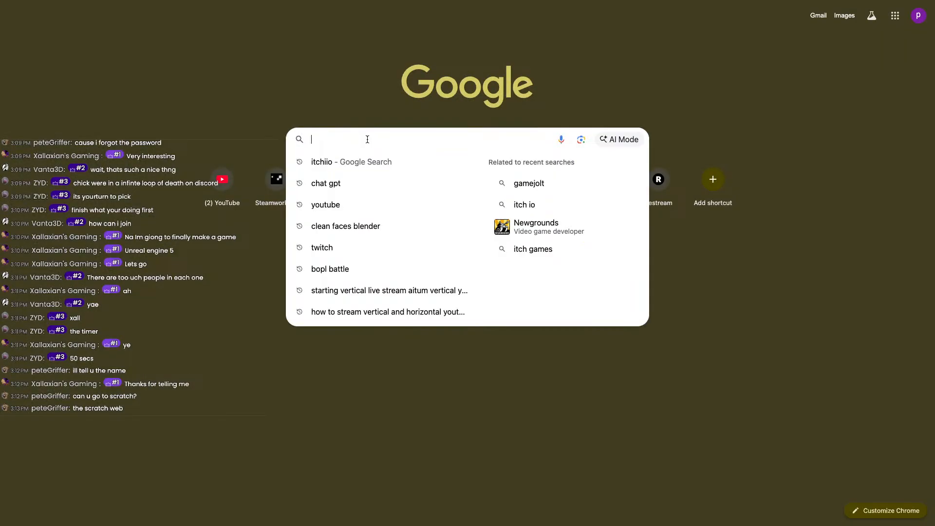
# Search Google for 'scratch', open the Scratch - MIT site, and dismiss its donation banner.
pyautogui.write('scratch')
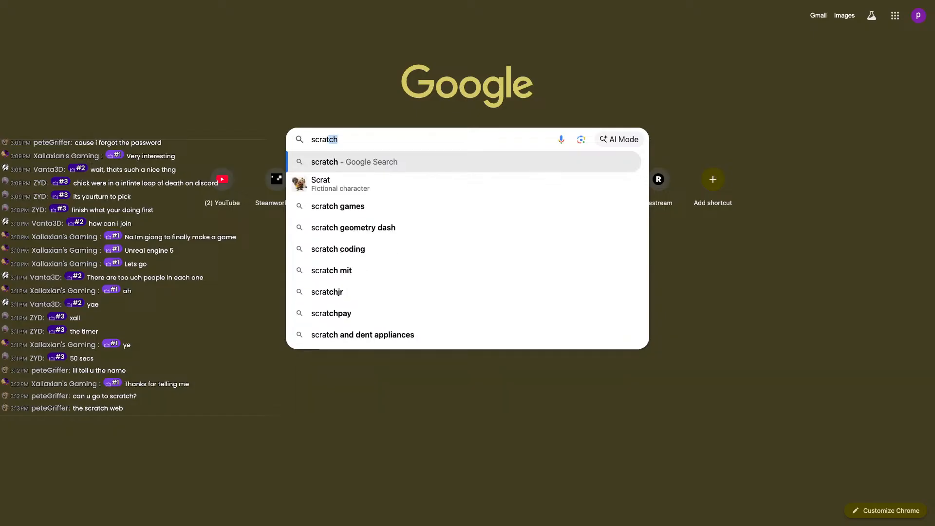
pyautogui.press('Return')
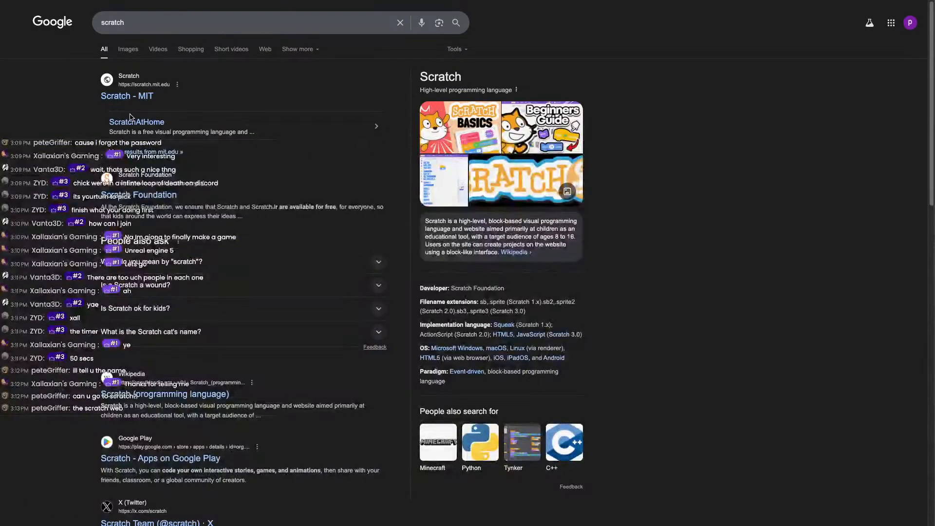
pyautogui.click(118, 98)
pyautogui.click(912, 43)
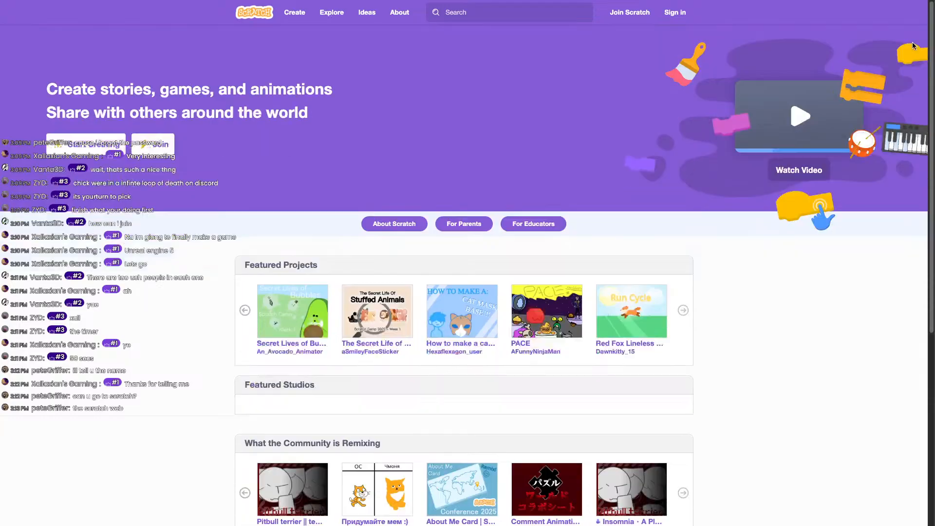
pyautogui.click(465, 13)
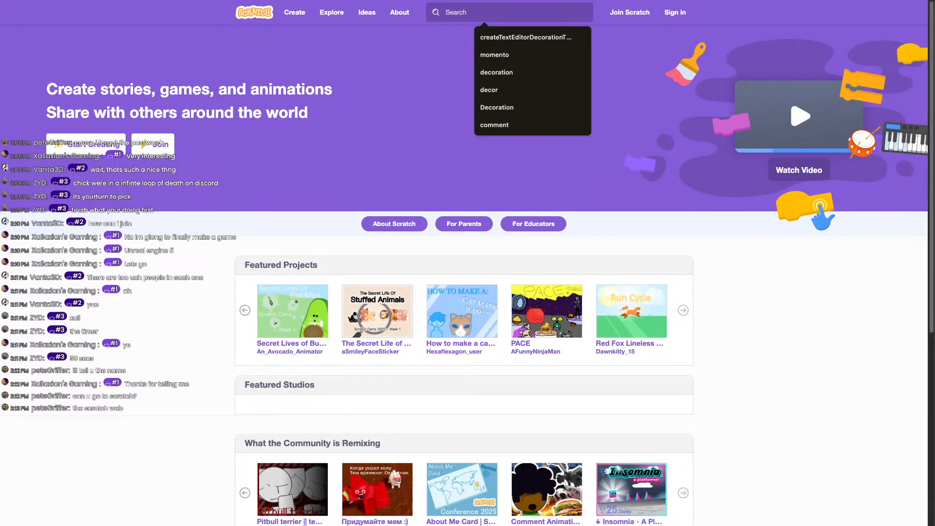
pyautogui.press('Escape')
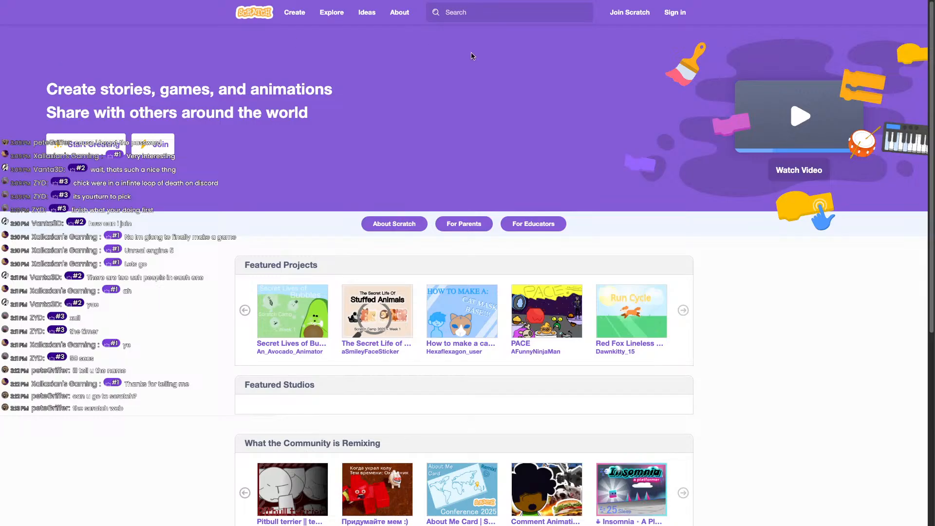
pyautogui.click(478, 13)
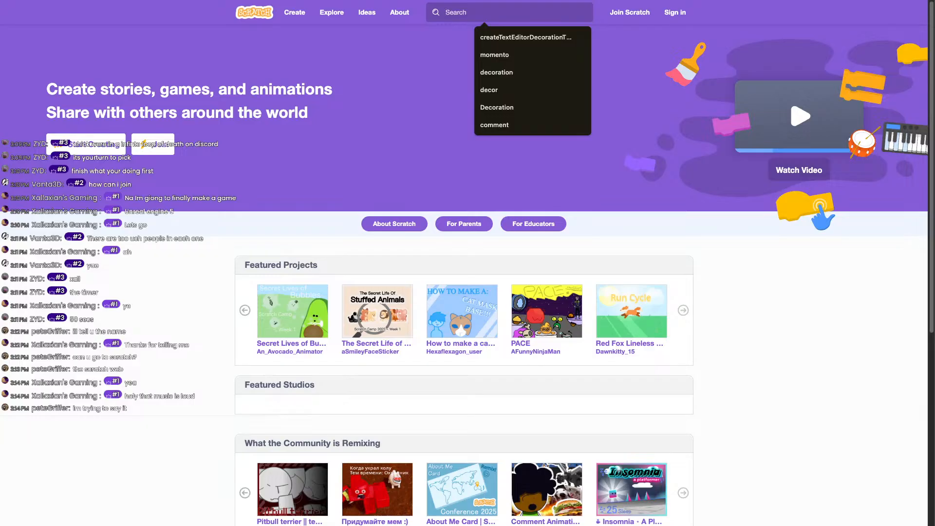
pyautogui.press('Escape')
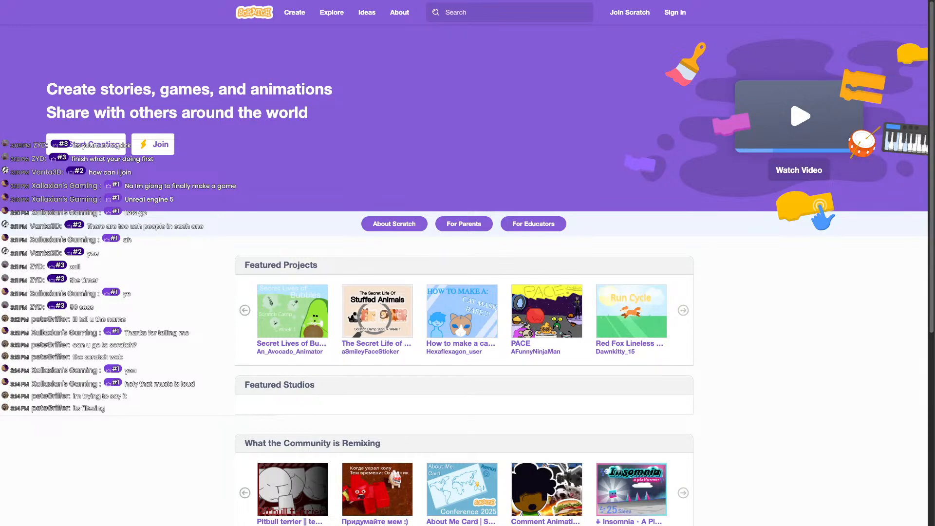
pyautogui.scroll(-6, 310, 434)
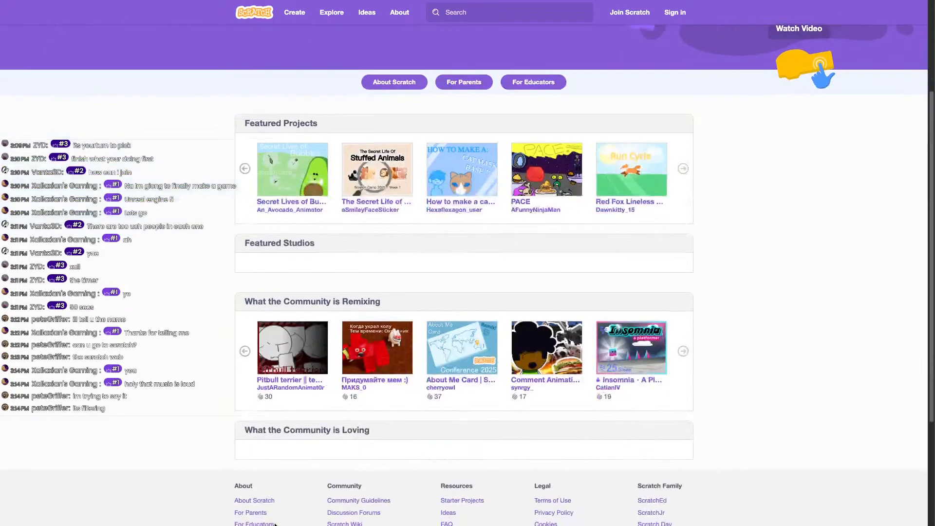
pyautogui.scroll(6, 305, 429)
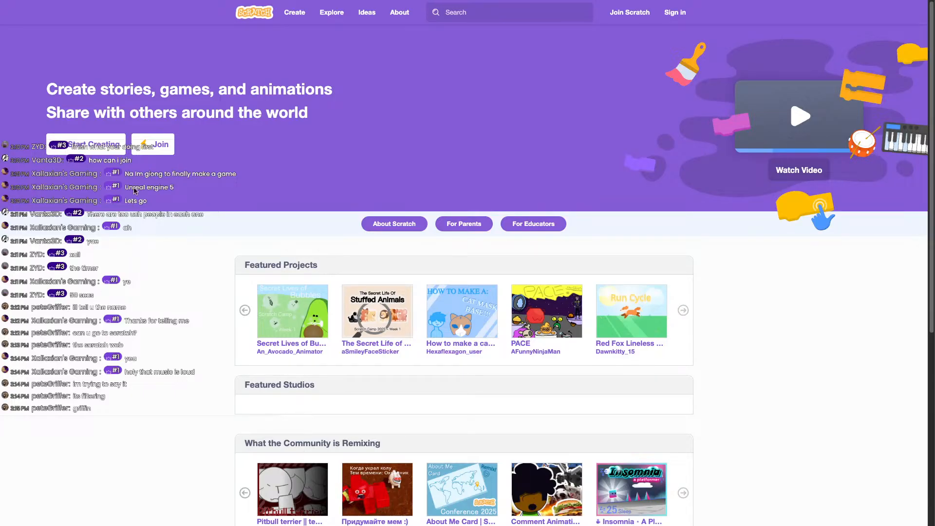
pyautogui.click(550, 6)
# Search Scratch for the creator's username and scroll through the matching Projects results.
pyautogui.click(545, 10)
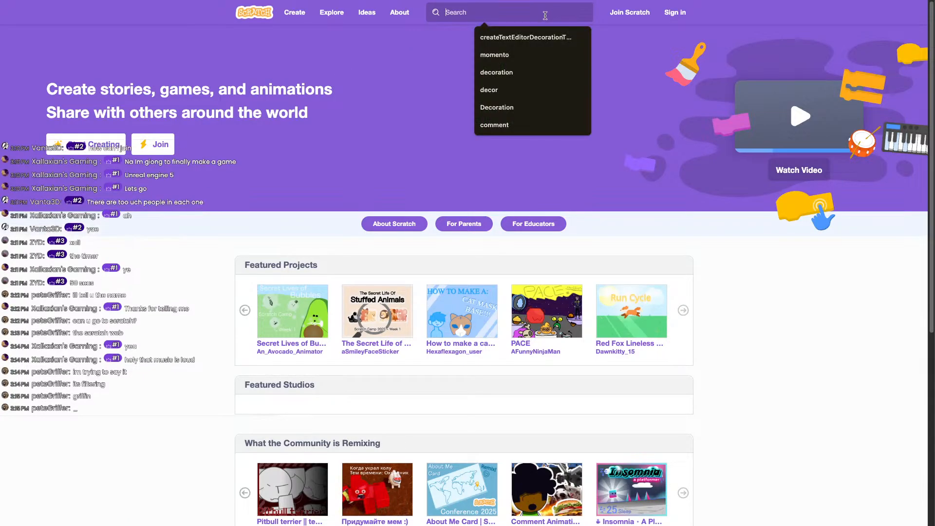
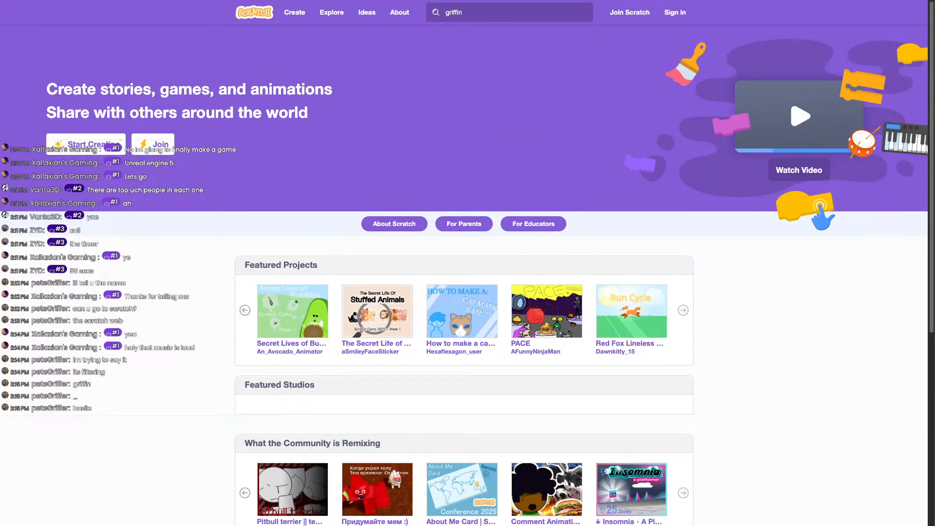
pyautogui.press('Return')
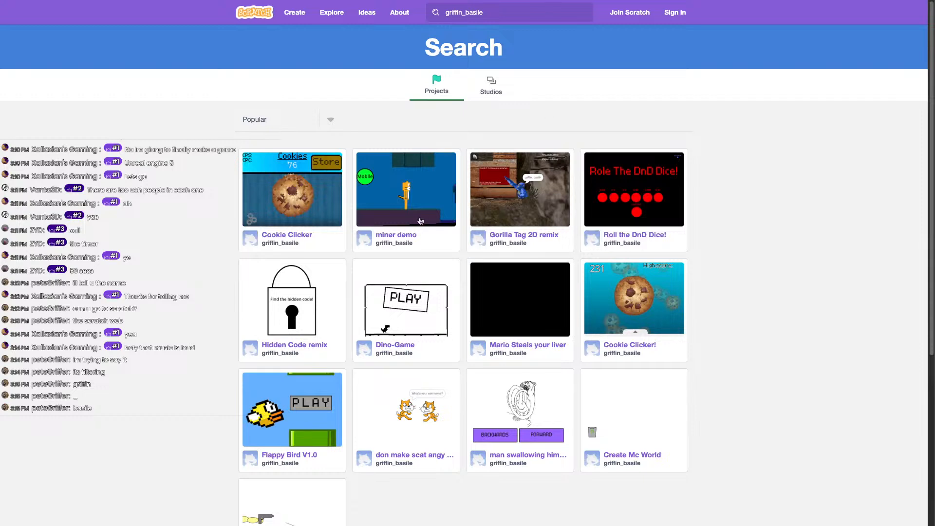
pyautogui.scroll(-1, 341, 225)
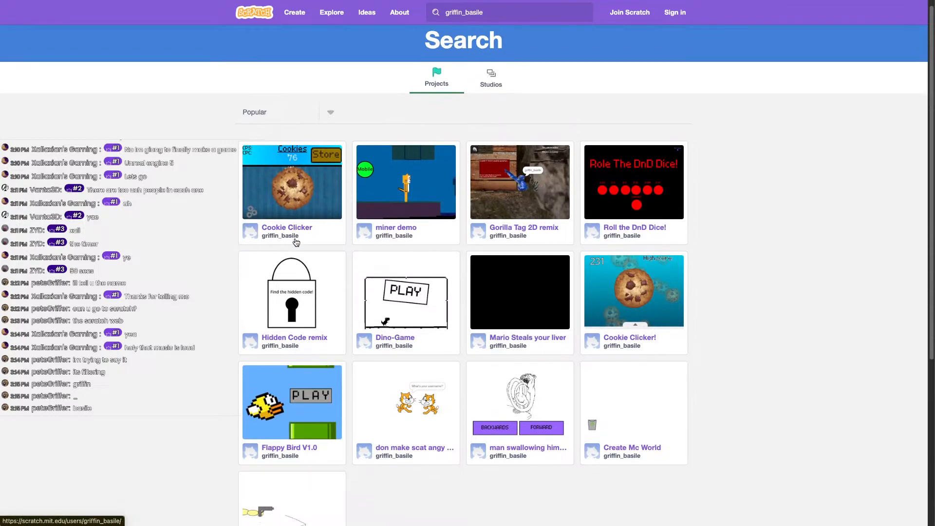
pyautogui.scroll(-4, 419, 230)
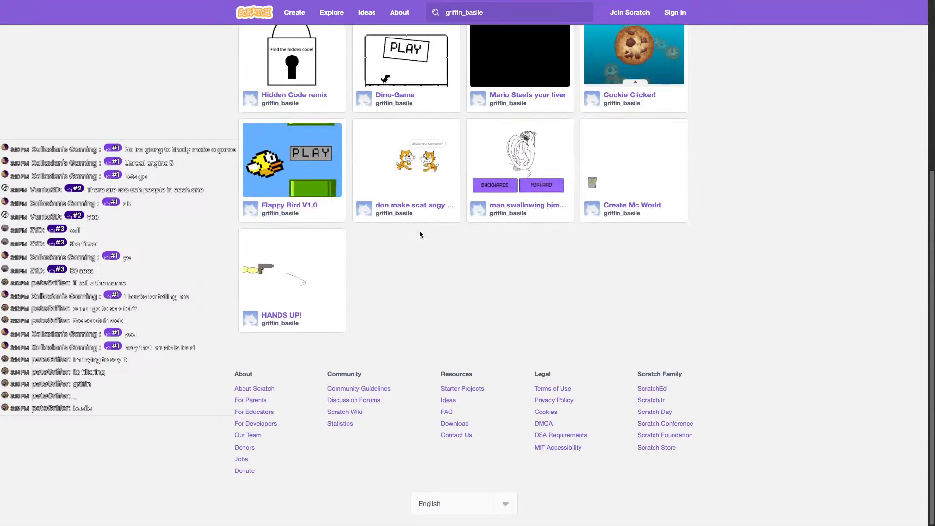
pyautogui.scroll(5, 330, 245)
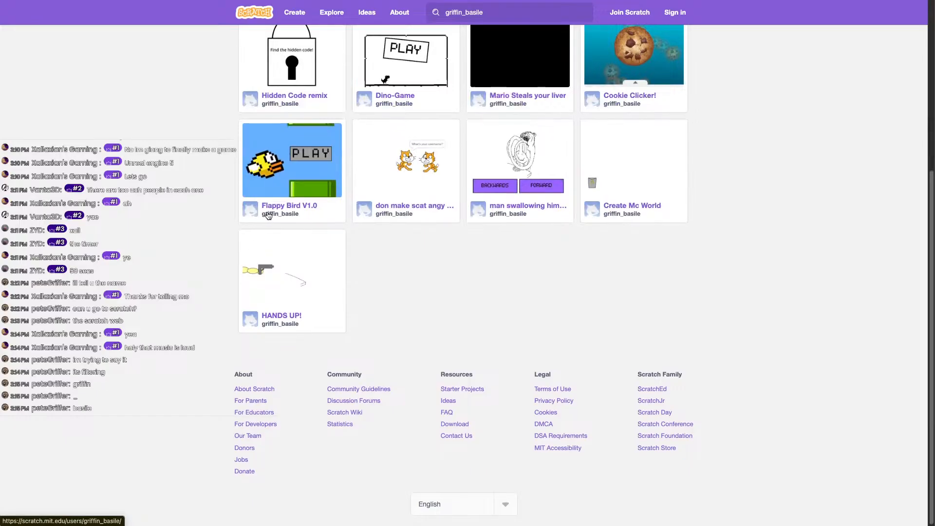
pyautogui.scroll(4, 272, 215)
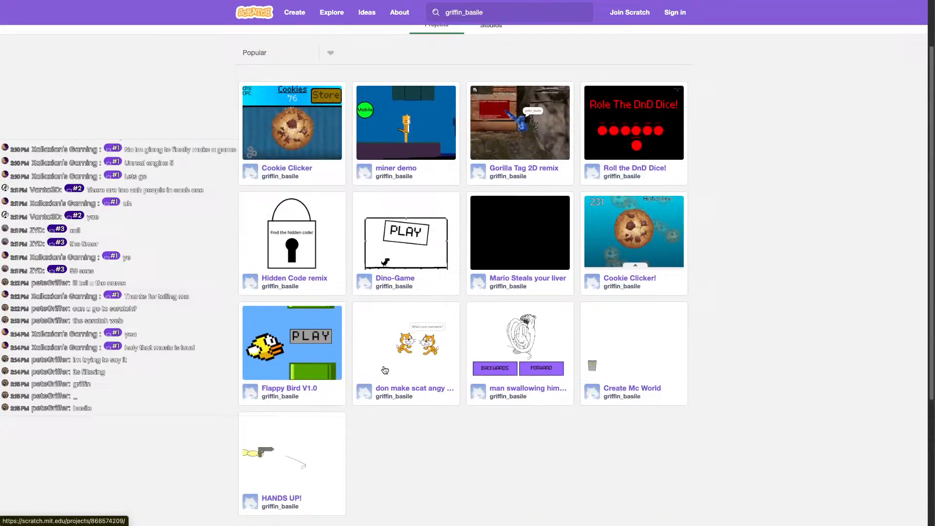
# Open Cookie Clicker, start the game, and click the cookie repeatedly to earn cookies.
pyautogui.click(304, 168)
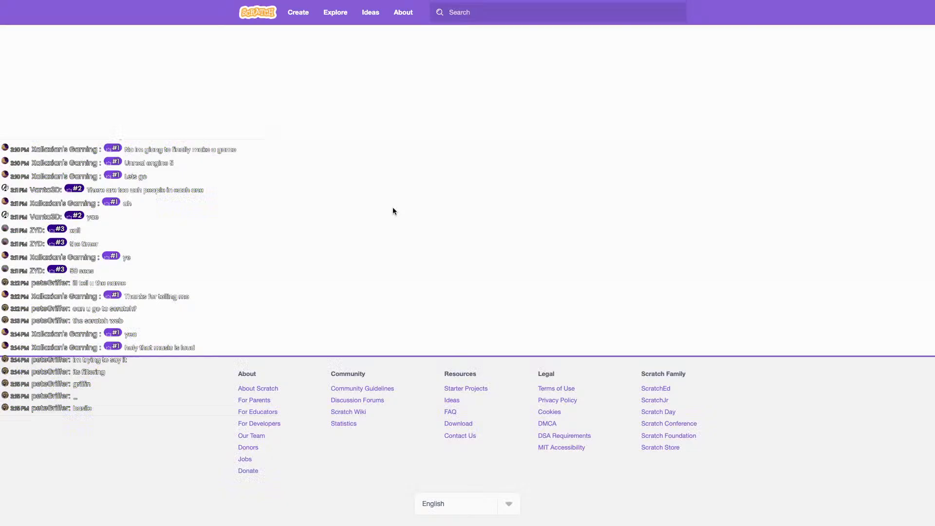
pyautogui.scroll(-3, 379, 237)
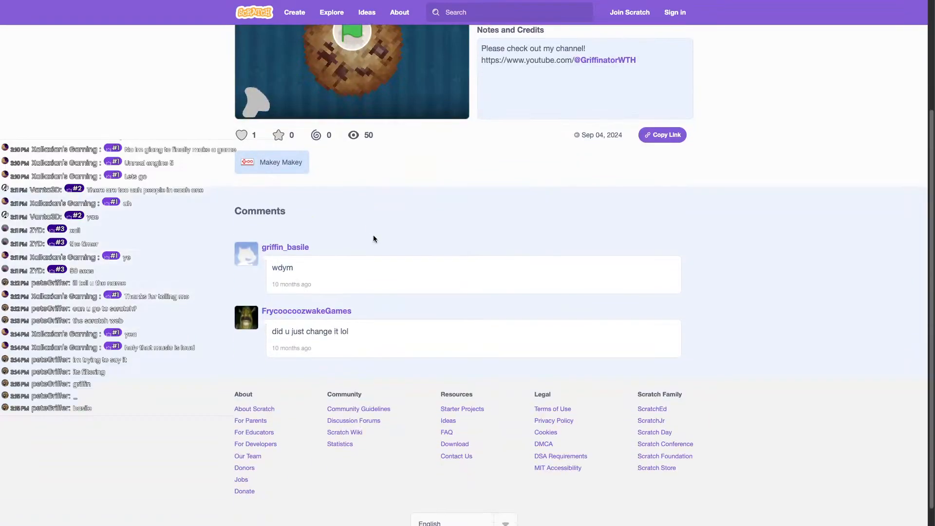
pyautogui.scroll(3, 379, 320)
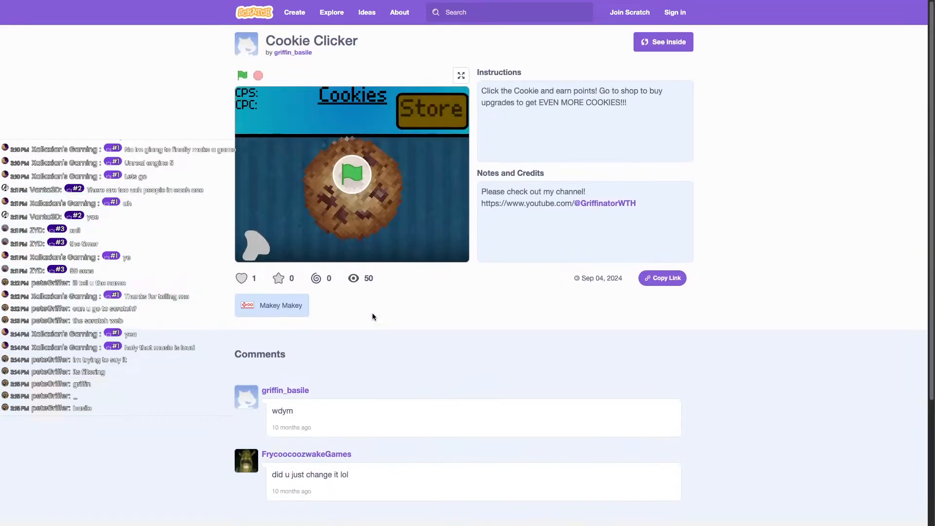
pyautogui.click(350, 182)
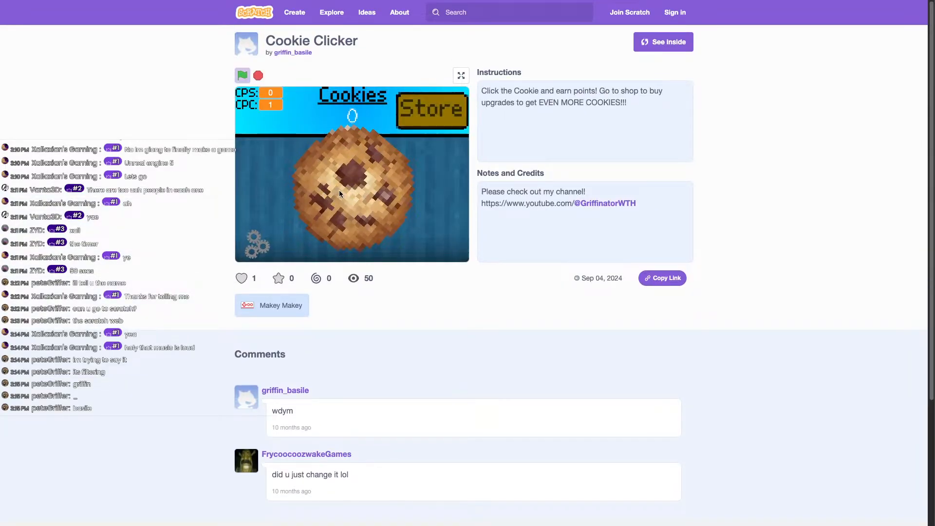
pyautogui.tripleClick(339, 192)
pyautogui.tripleClick(339, 191)
pyautogui.doubleClick(339, 192)
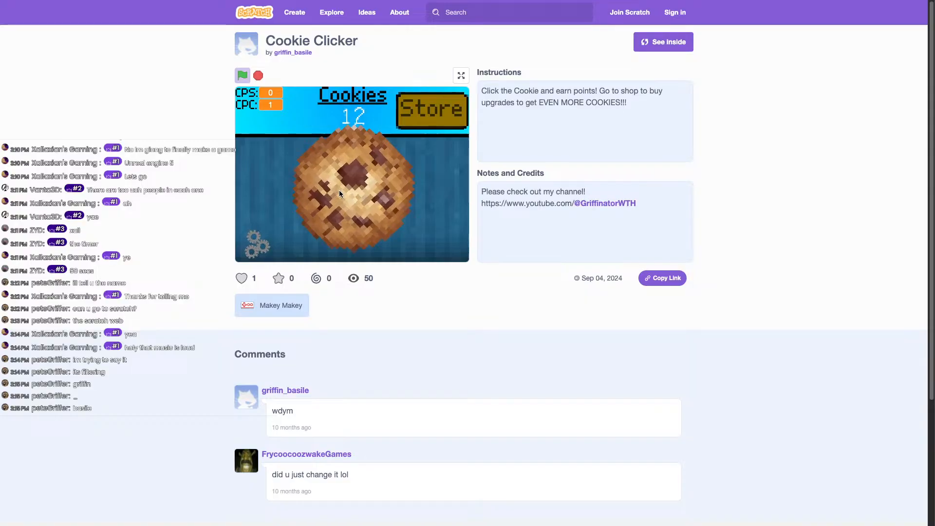
pyautogui.tripleClick(339, 191)
pyautogui.tripleClick(339, 190)
pyautogui.doubleClick(339, 190)
# Switch the game to low graphics, earn a few more cookies, and open the Store.
pyautogui.click(257, 242)
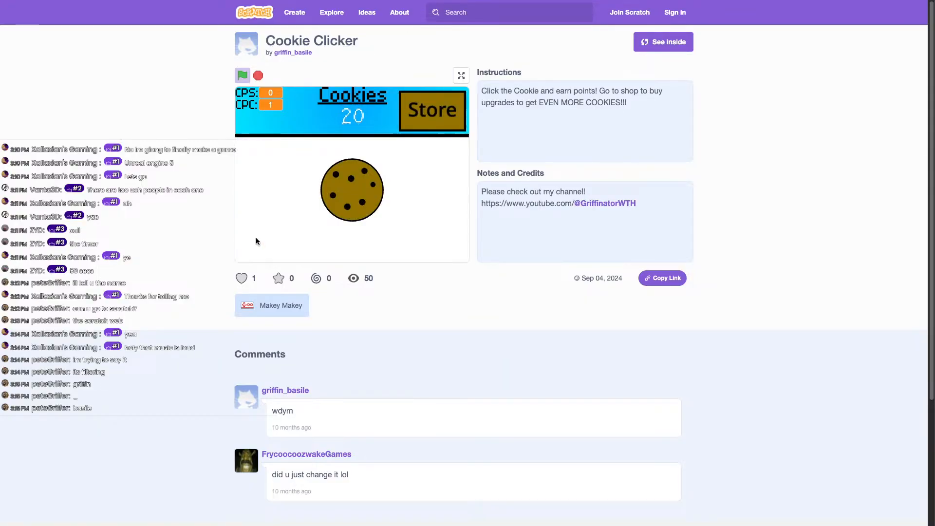
pyautogui.tripleClick(368, 183)
pyautogui.doubleClick(368, 183)
pyautogui.click(368, 183)
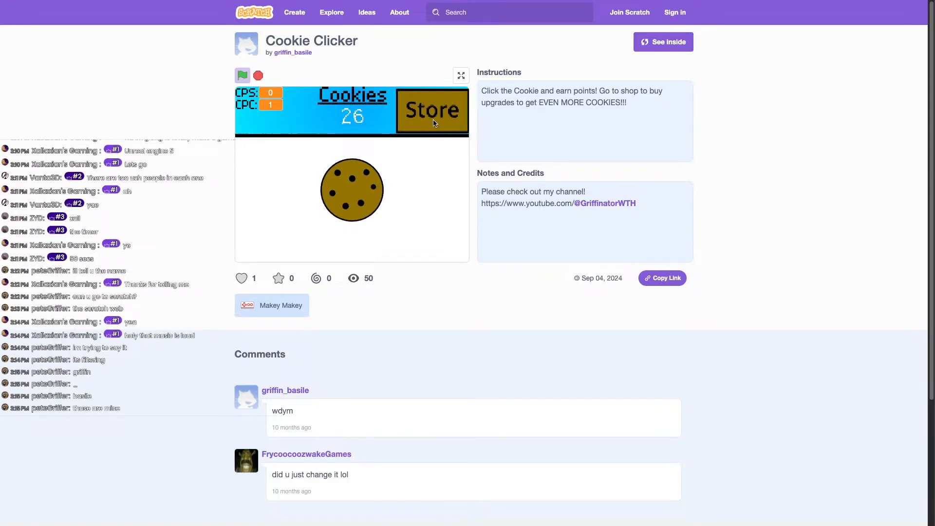
pyautogui.click(432, 110)
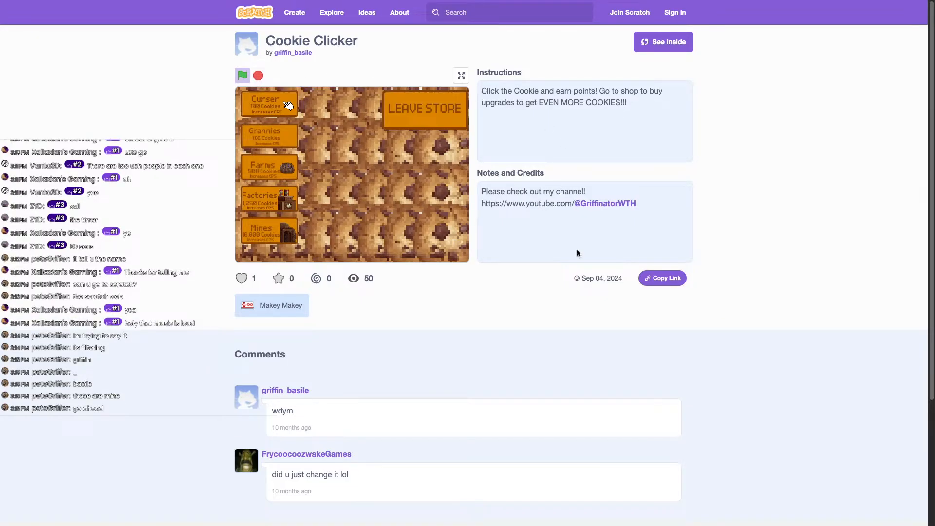
# Scroll the page, go back to the creator's results, and open the miner demo project.
pyautogui.scroll(-1, 350, 206)
pyautogui.scroll(-2, 350, 207)
pyautogui.scroll(2, 305, 224)
pyautogui.moveTo(98, 2)
pyautogui.scroll(-1, 97, 4)
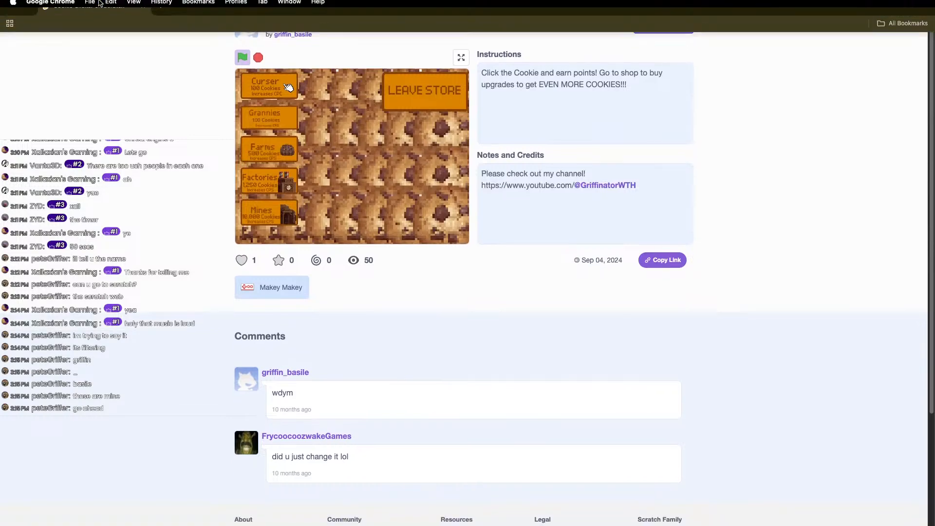
pyautogui.click(12, 43)
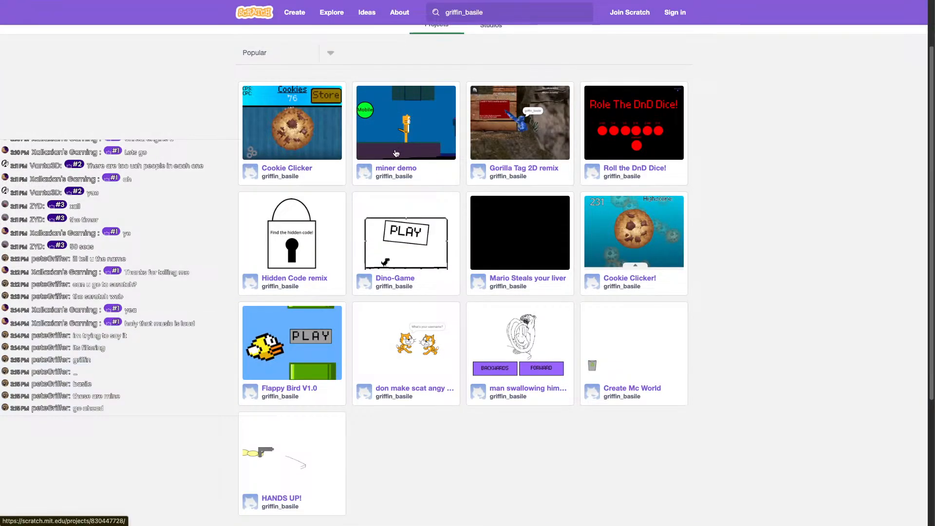
pyautogui.click(432, 155)
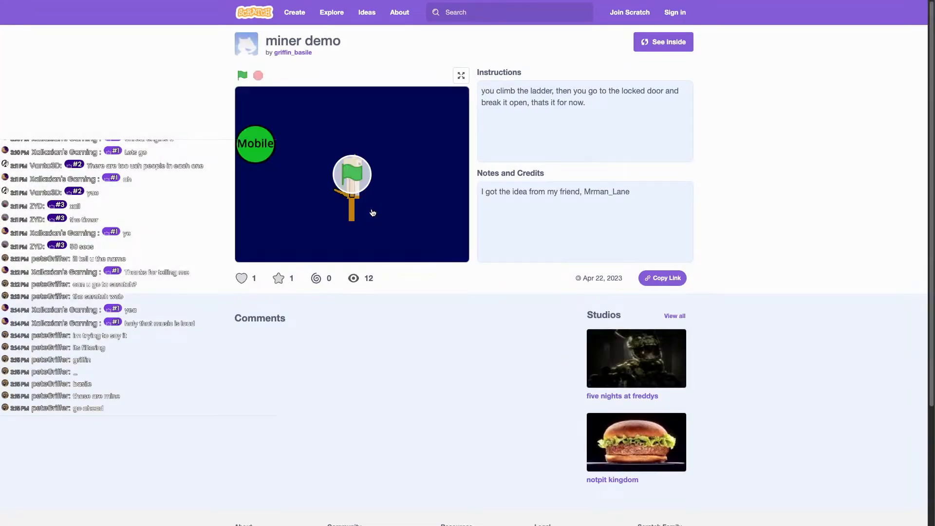
# Start miner demo with mobile controls, climb the ladder and cross into the next room.
pyautogui.click(347, 190)
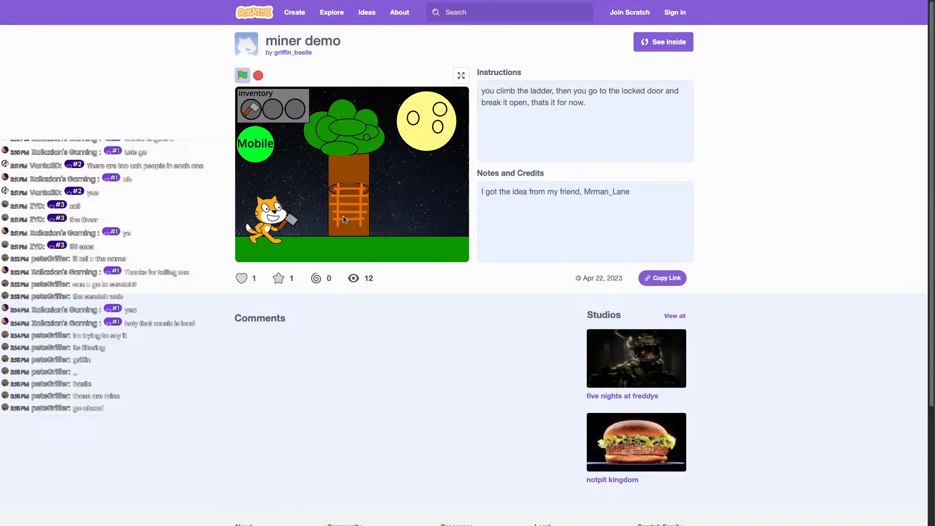
pyautogui.click(256, 151)
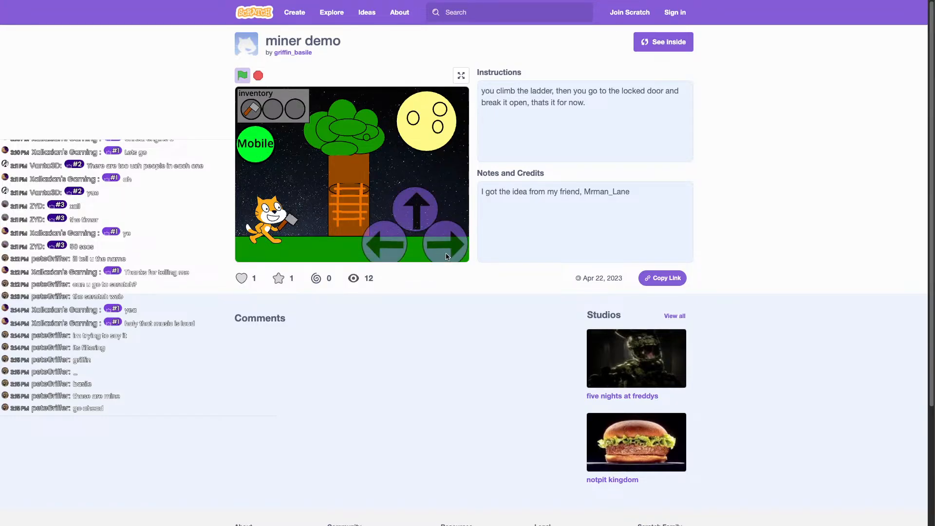
pyautogui.click(446, 256)
pyautogui.click(417, 213)
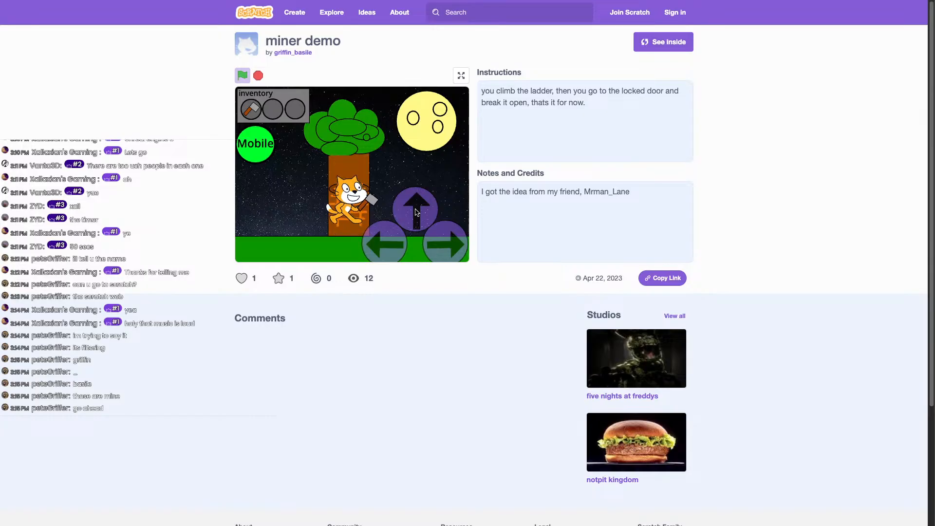
pyautogui.click(448, 245)
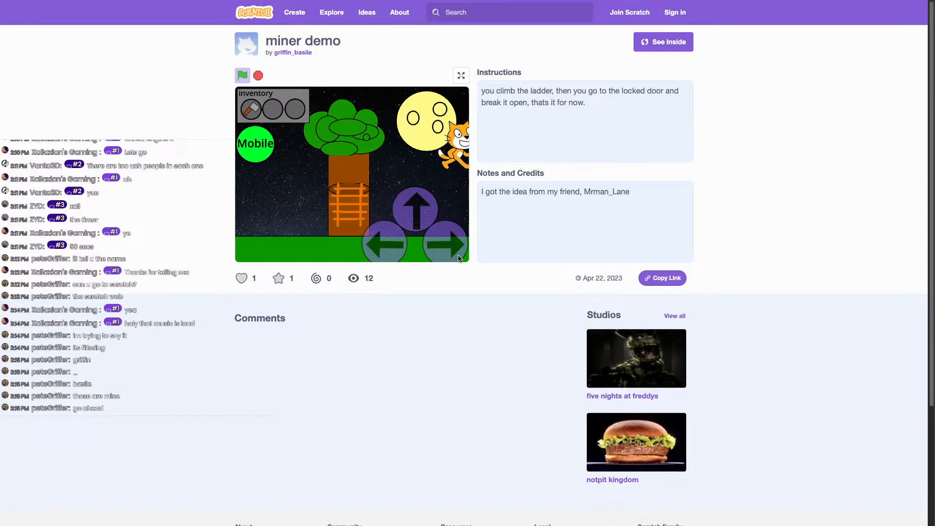
# Hammer the locked door until it breaks, then pull the lever to enter the next room.
pyautogui.click(448, 244)
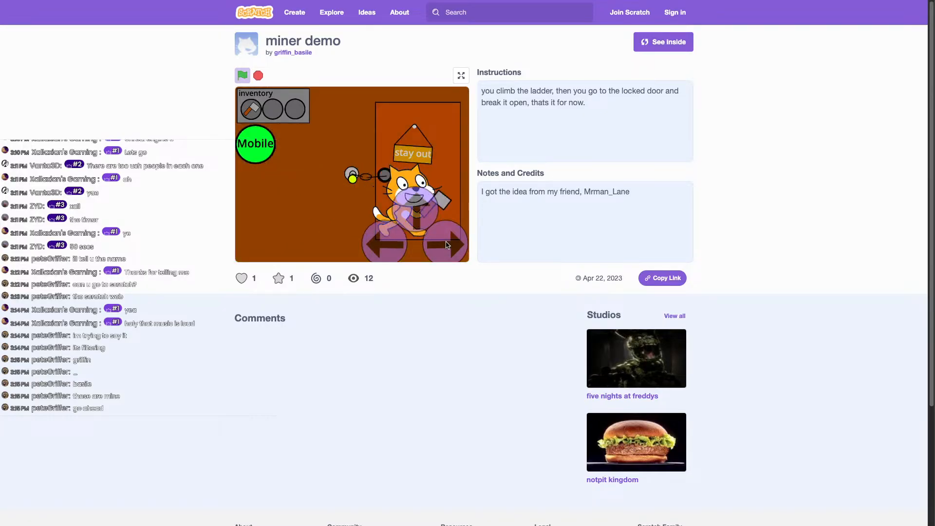
pyautogui.click(365, 244)
pyautogui.click(437, 247)
pyautogui.click(382, 246)
pyautogui.click(431, 246)
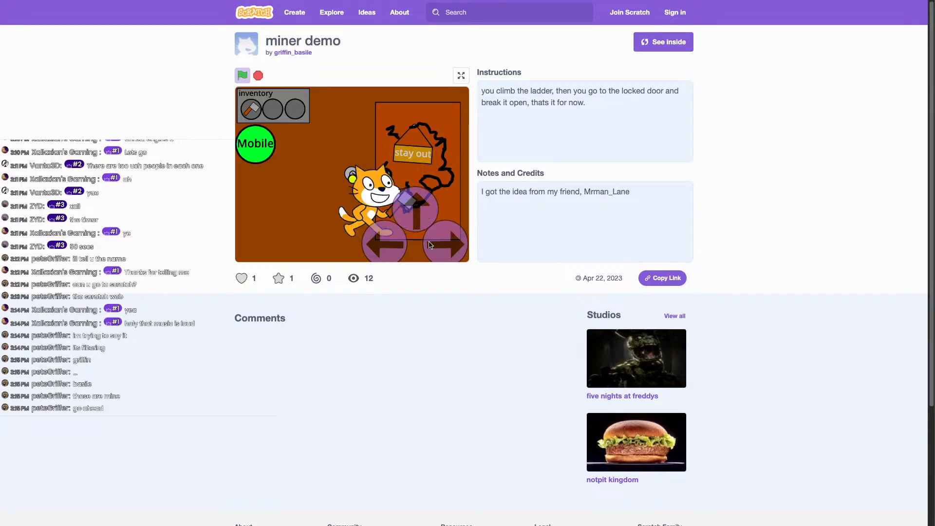
pyautogui.click(371, 244)
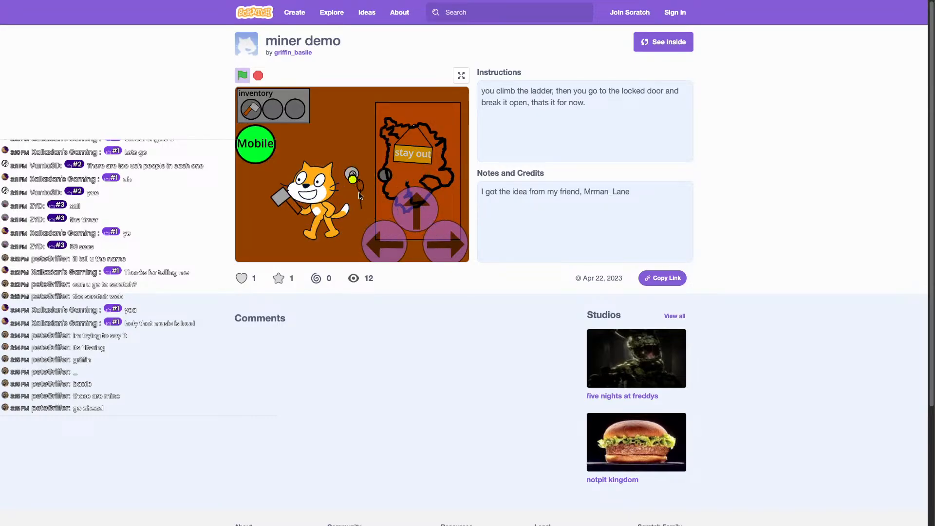
pyautogui.click(352, 180)
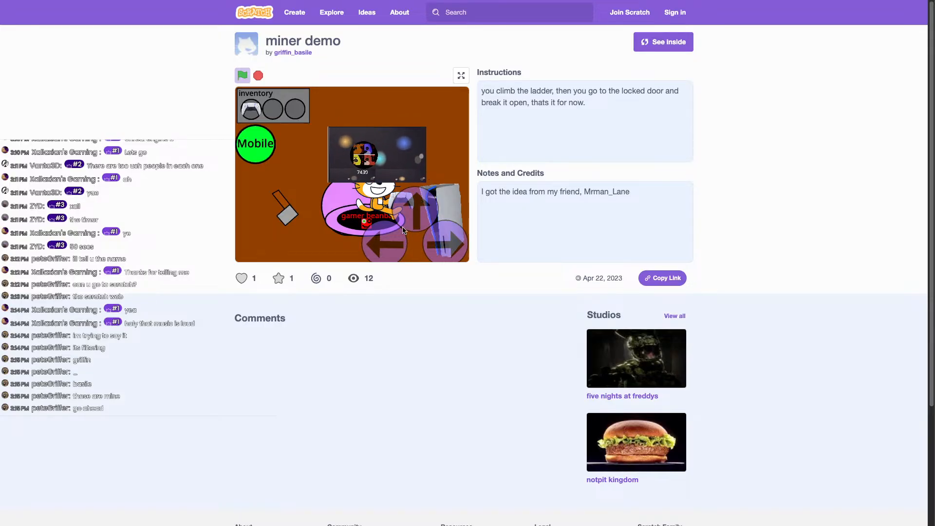
# Try password guesses at the TV prompt, then submit the correct code to start the level.
pyautogui.write('aaaa')
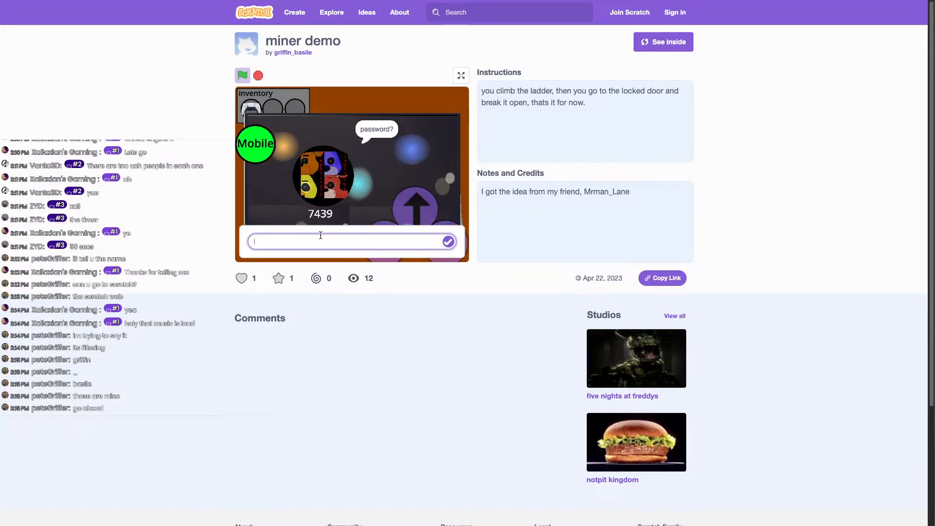
pyautogui.write('aaaa')
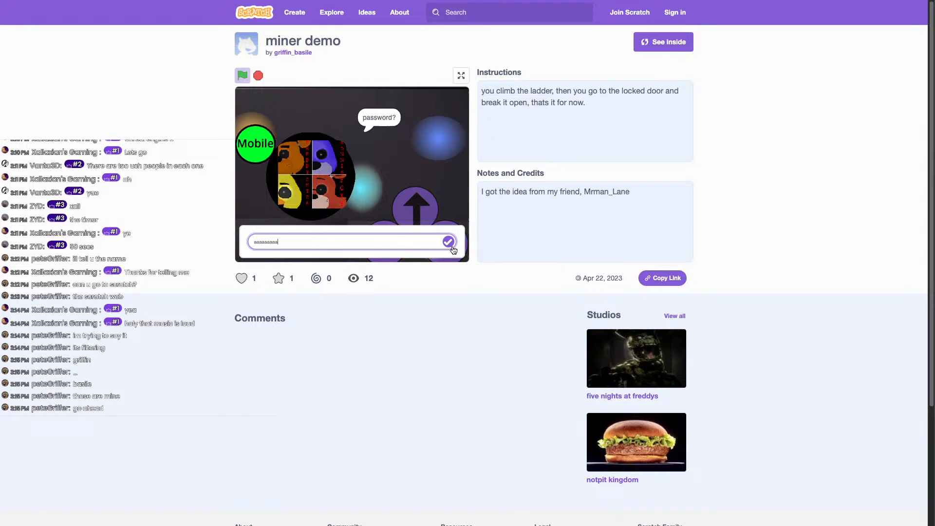
pyautogui.press('Return')
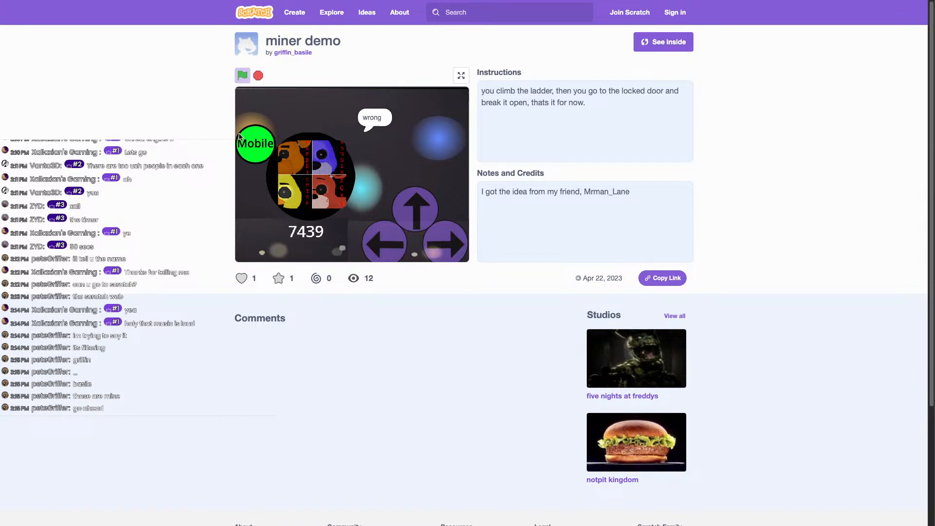
pyautogui.write('adasda')
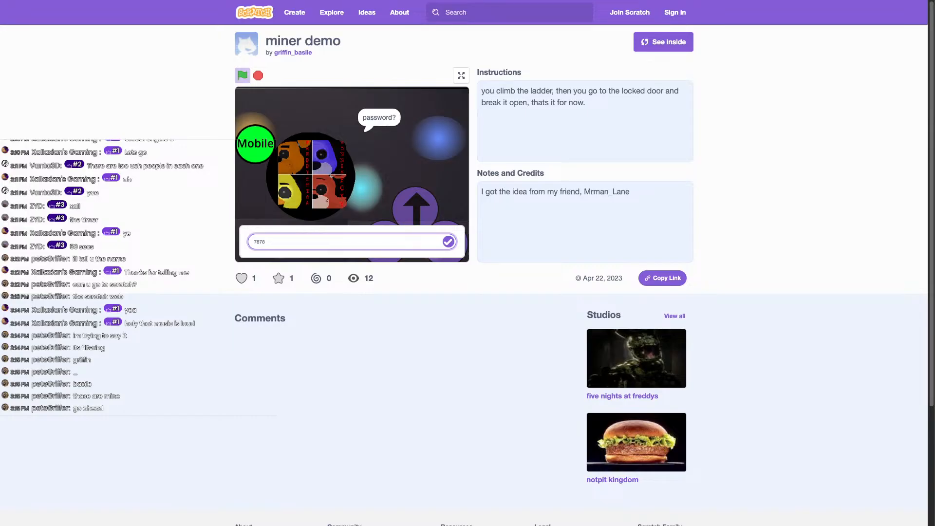
pyautogui.click(448, 242)
pyautogui.click(449, 242)
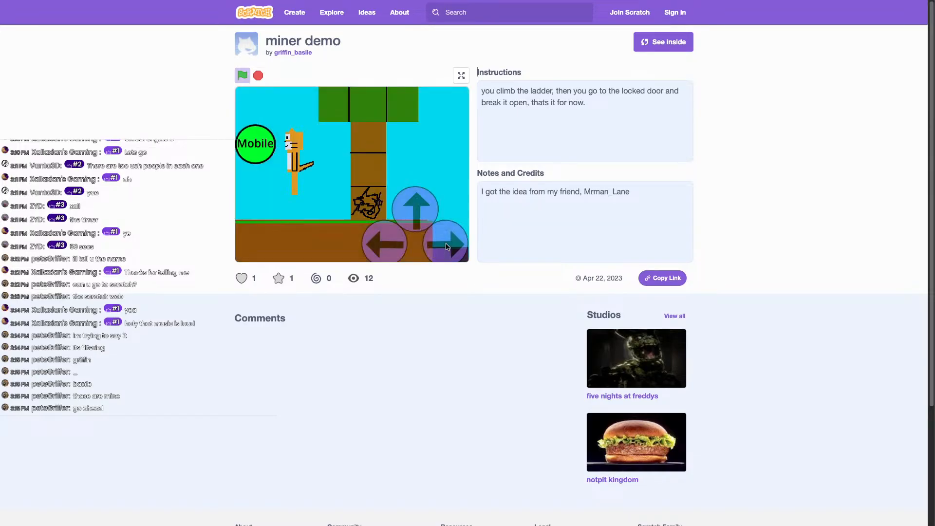
pyautogui.press('Right')
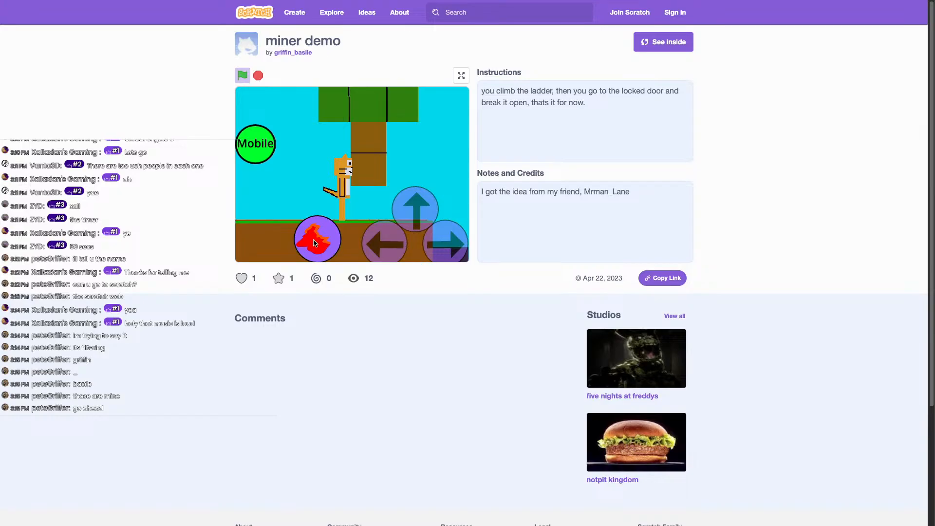
# Break the tree-trunk blocks with the fire button, then go back to the creator's search results.
pyautogui.click(315, 241)
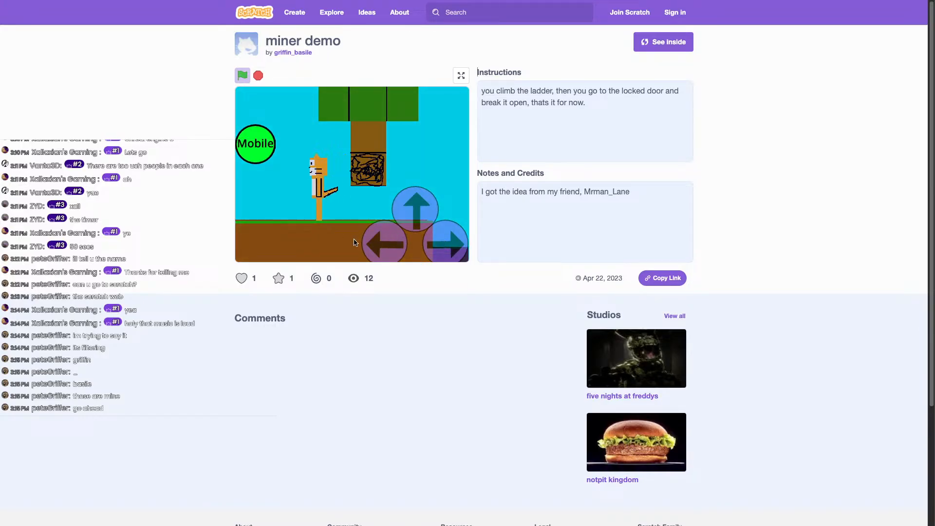
pyautogui.click(453, 241)
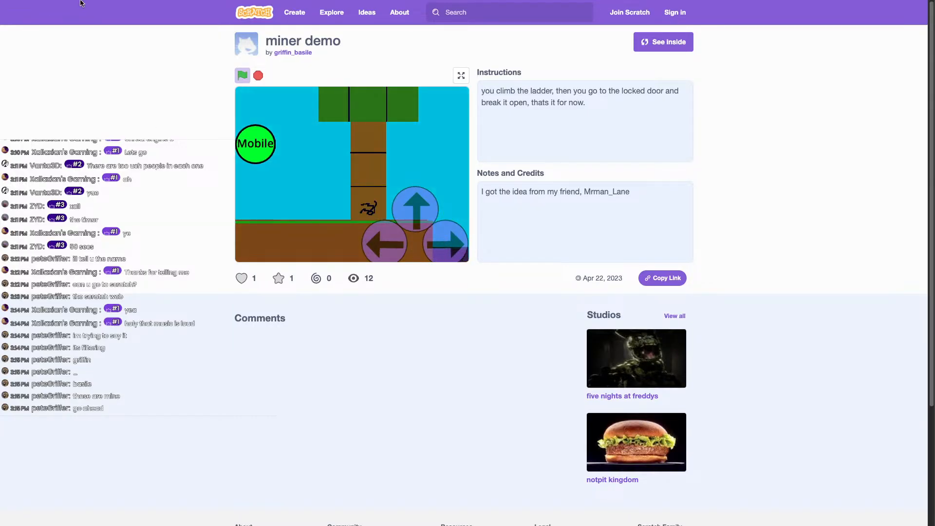
pyautogui.moveTo(80, 1)
pyautogui.click(11, 42)
pyautogui.scroll(-1, 428, 267)
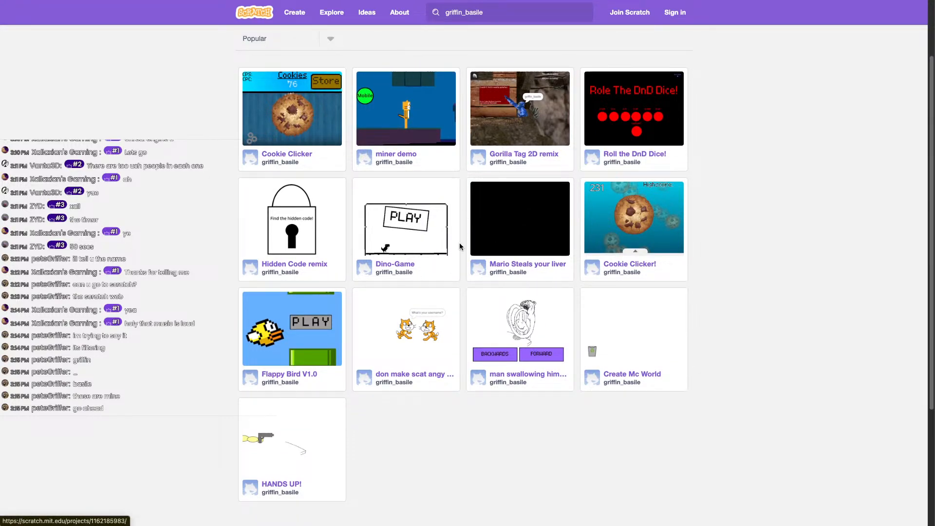
# Scroll through the creator's project results, then close the Scratch tab.
pyautogui.scroll(-4, 361, 288)
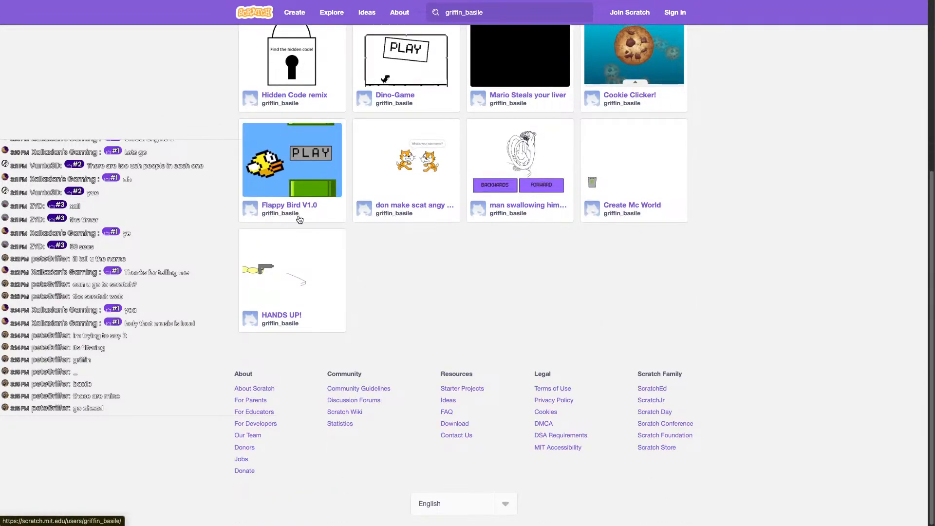
pyautogui.scroll(5, 299, 223)
pyautogui.moveTo(142, 25)
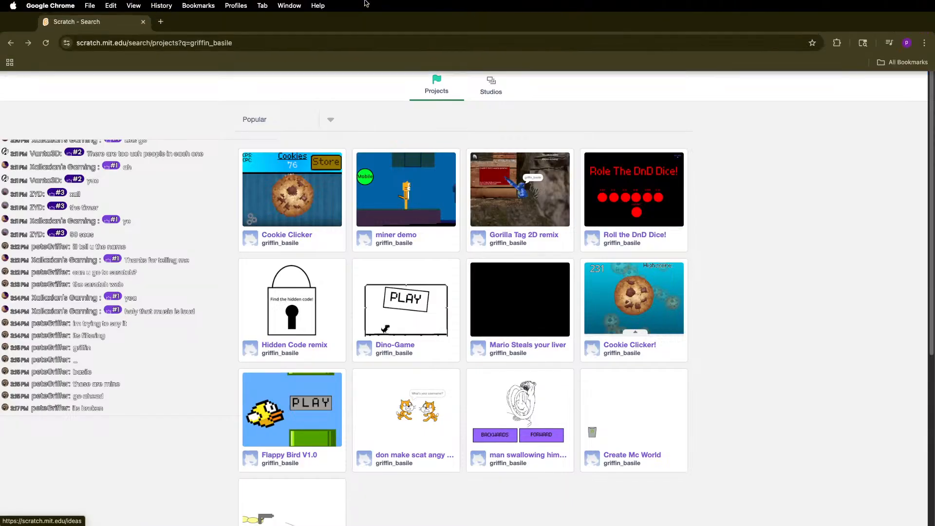
pyautogui.click(143, 22)
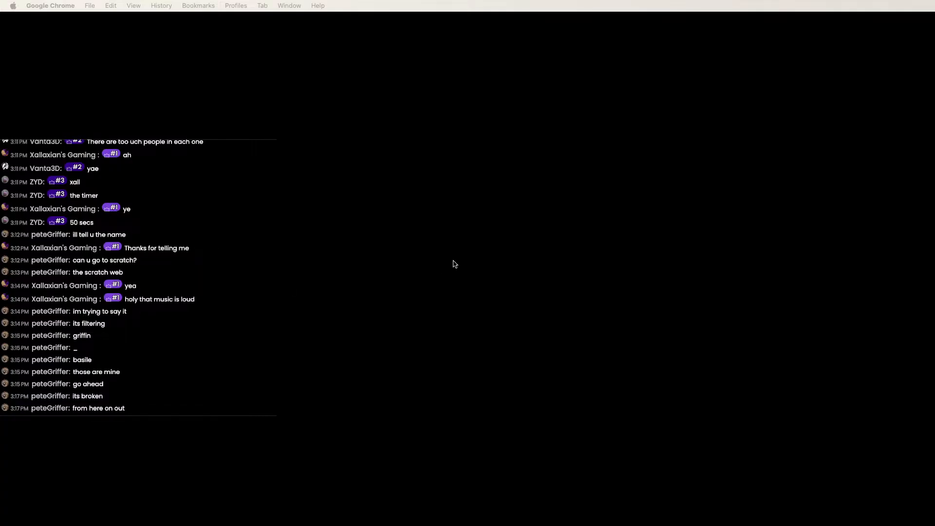
# Switch desktop spaces right and back left to return to the Blender water-gun model.
pyautogui.hotkey('ctrl', 'Right')
pyautogui.hotkey('ctrl', 'Left')
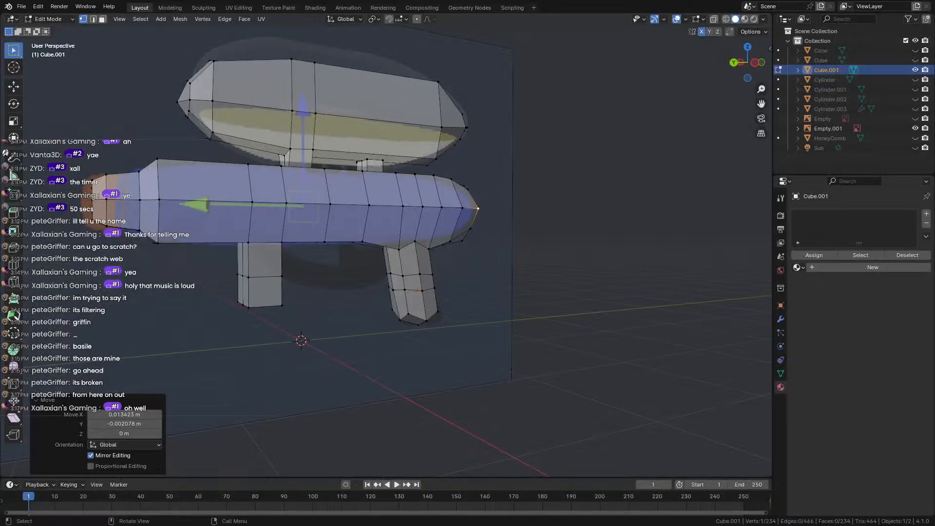
pyautogui.rightClick(384, 355)
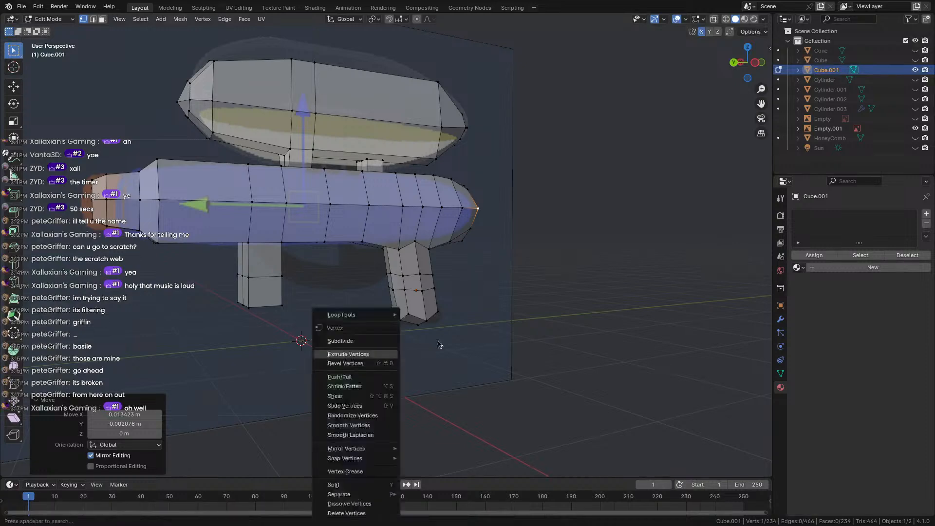
pyautogui.moveTo(436, 321); pyautogui.dragTo(188, 265, button='middle')
pyautogui.scroll(4, 330, 313)
pyautogui.click(204, 359)
pyautogui.scroll(-5, 204, 359)
pyautogui.scroll(4, 308, 349)
pyautogui.scroll(3, 308, 349)
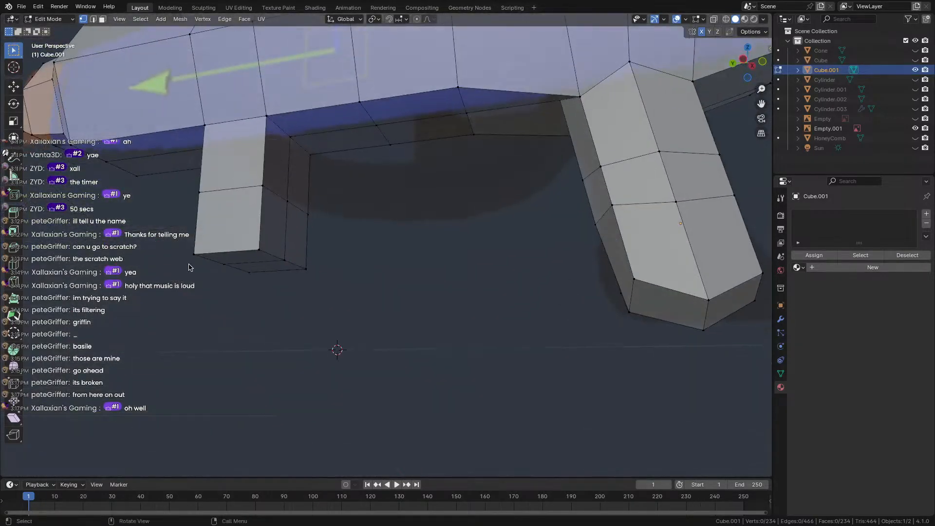
pyautogui.click(234, 257)
pyautogui.press('3')
pyautogui.click(243, 258)
pyautogui.keyDown('shift'); pyautogui.click(266, 266); pyautogui.keyUp('shift')
pyautogui.moveTo(267, 259); pyautogui.dragTo(297, 261, button='middle')
pyautogui.press('e')
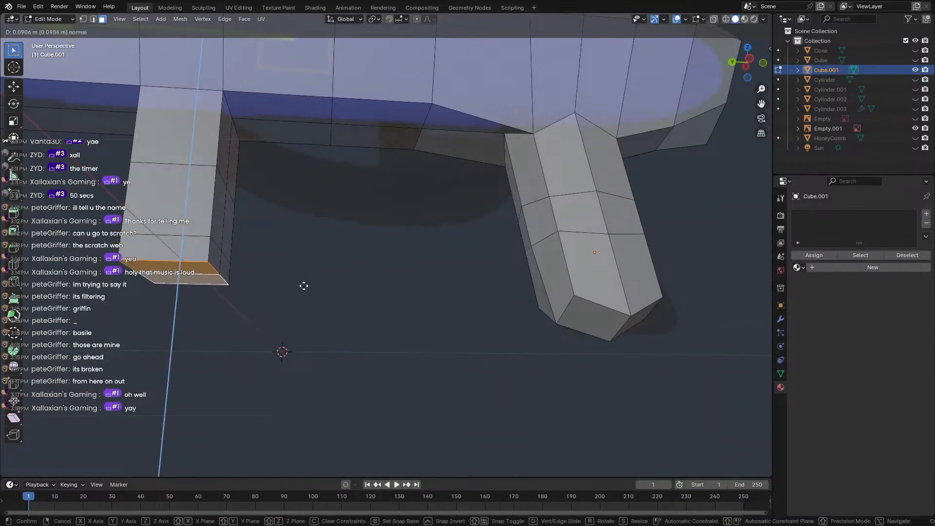
pyautogui.click(305, 291)
pyautogui.press('g')
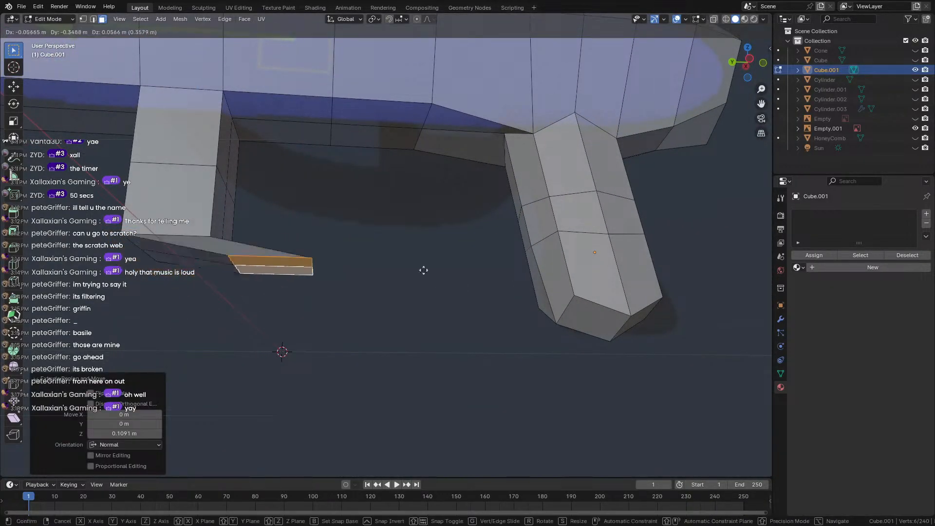
pyautogui.click(425, 303)
pyautogui.hotkey('ctrl', 'z')
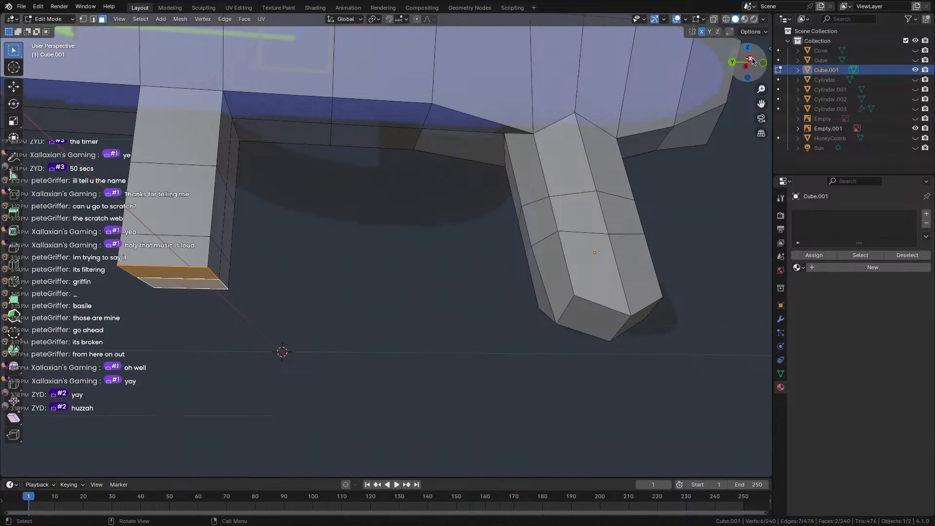
pyautogui.click(749, 59)
pyautogui.scroll(1, 357, 190)
pyautogui.scroll(-3, 279, 209)
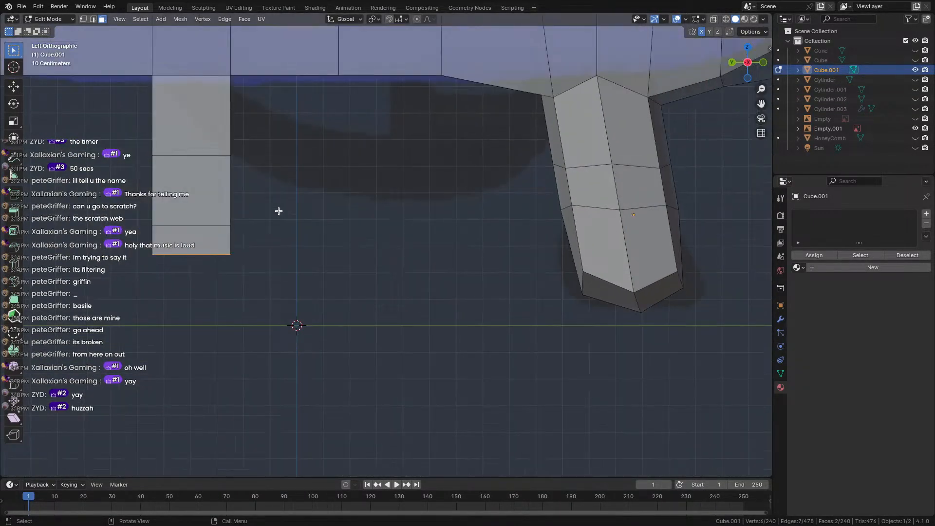
pyautogui.hotkey('ctrl', 'z')
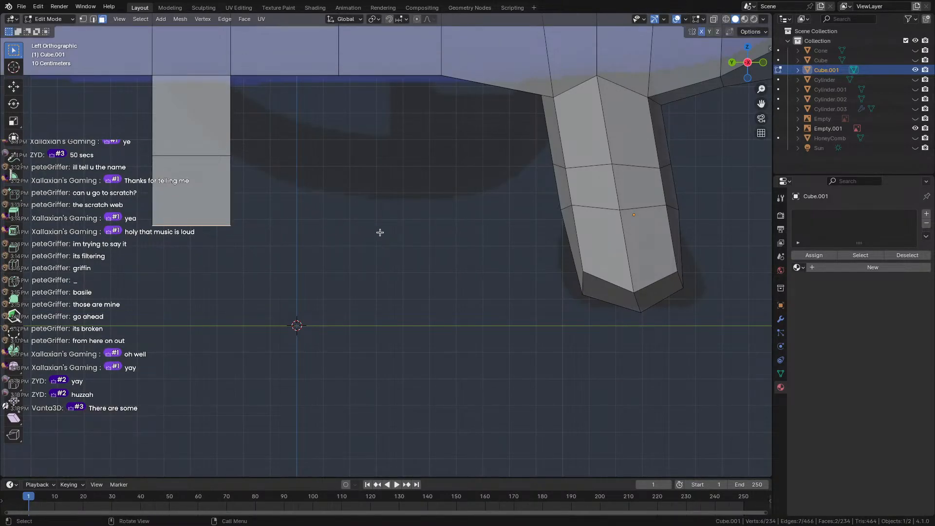
# Tilt and move the leg's bottom face, then extrude and angle a first guard segment.
pyautogui.press('r')
pyautogui.click(316, 116)
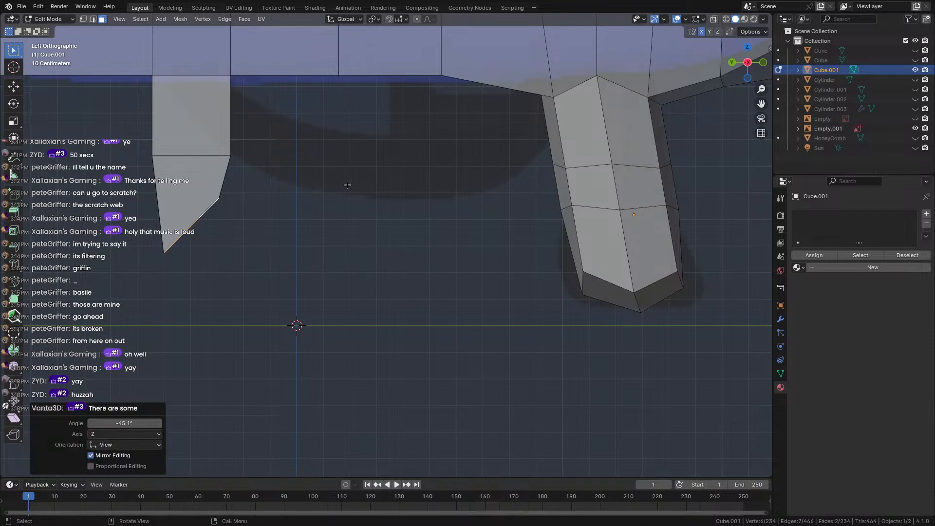
pyautogui.press('g')
pyautogui.click(373, 195)
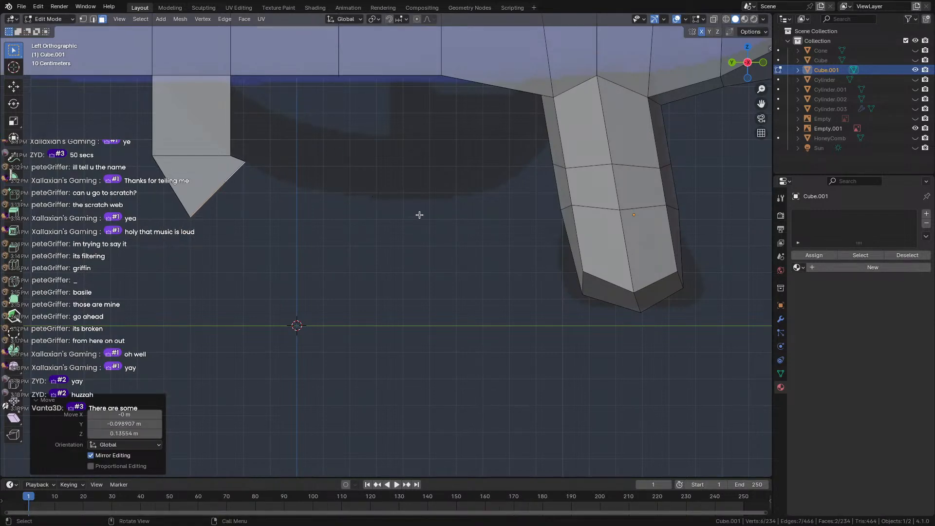
pyautogui.press('r')
pyautogui.click(407, 174)
pyautogui.press('e')
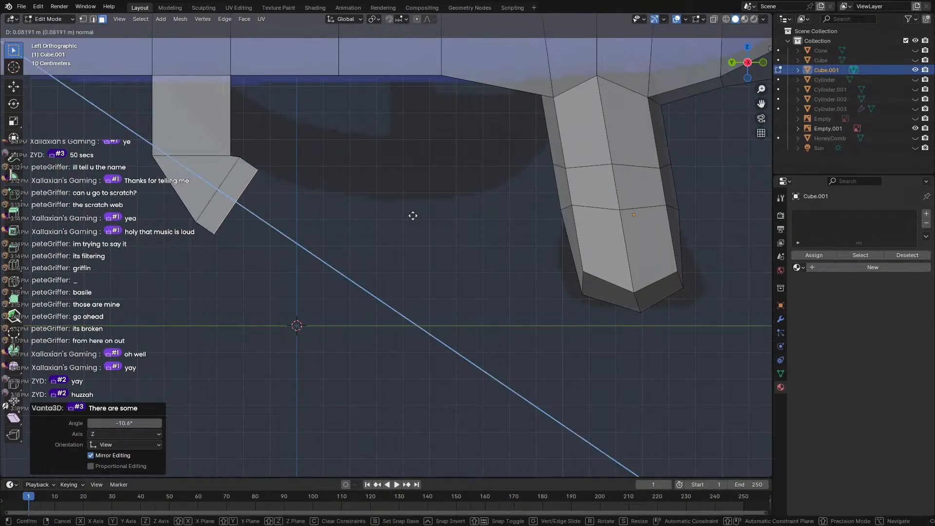
pyautogui.click(439, 237)
pyautogui.press('r')
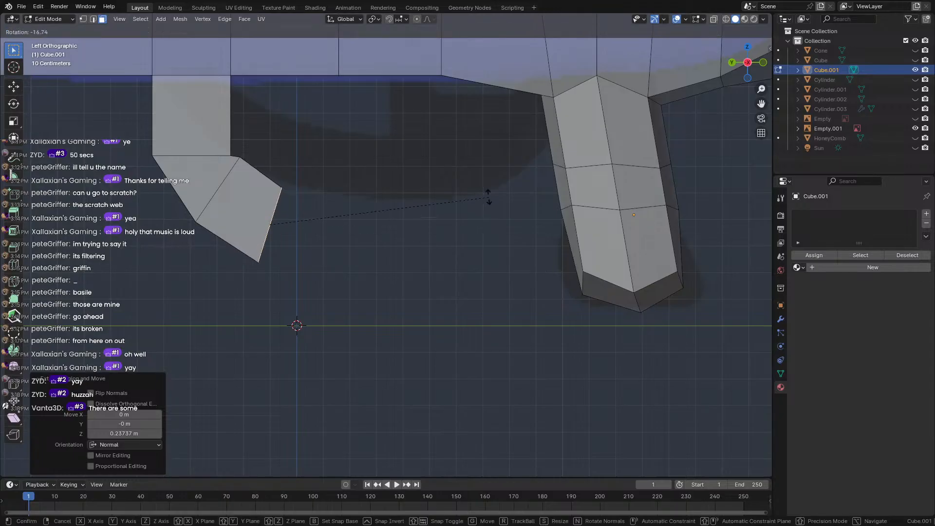
pyautogui.click(464, 185)
pyautogui.press('g')
pyautogui.click(504, 197)
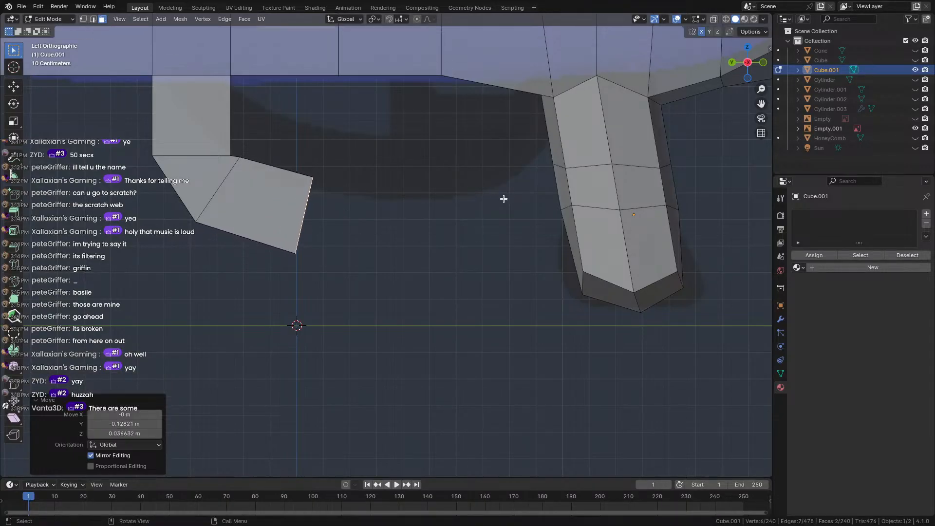
# Extrude a second segment, tilt, shrink and move its end face onto the grip, then select all.
pyautogui.press('e')
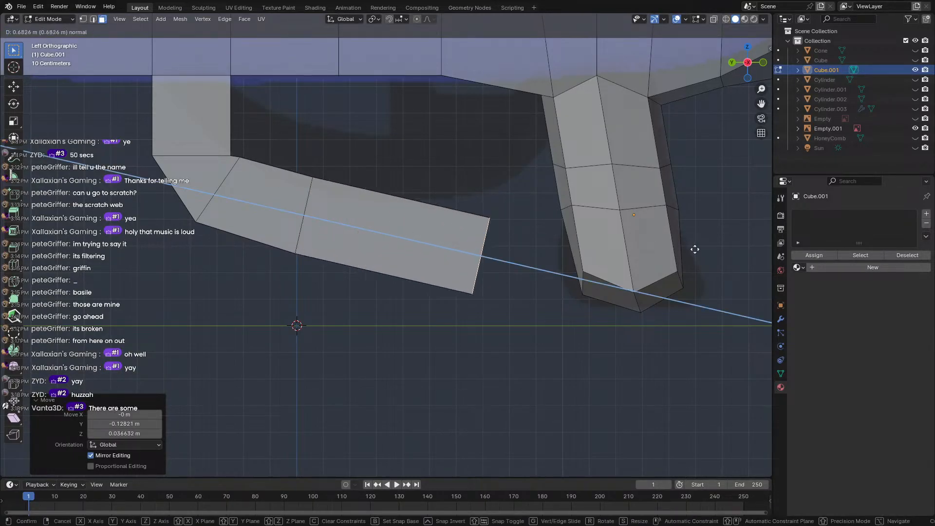
pyautogui.click(692, 241)
pyautogui.press('g')
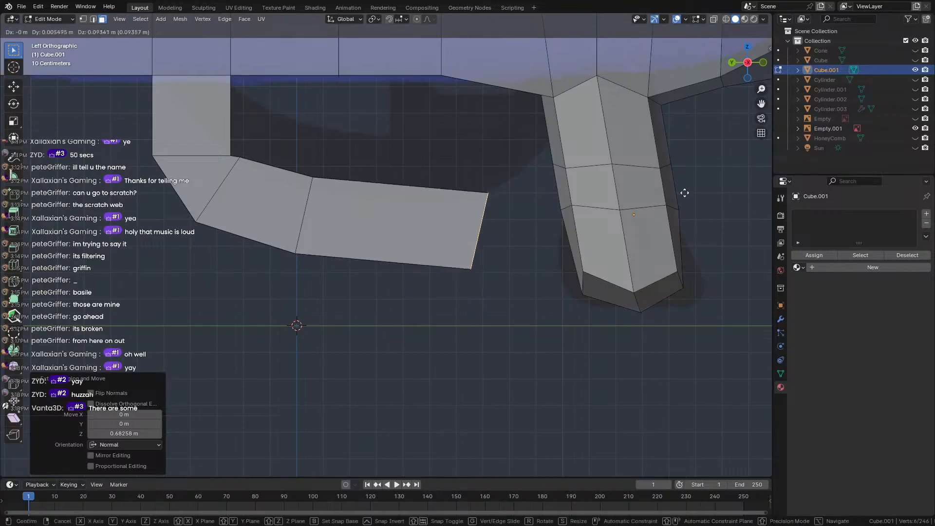
pyautogui.click(698, 168)
pyautogui.press('r')
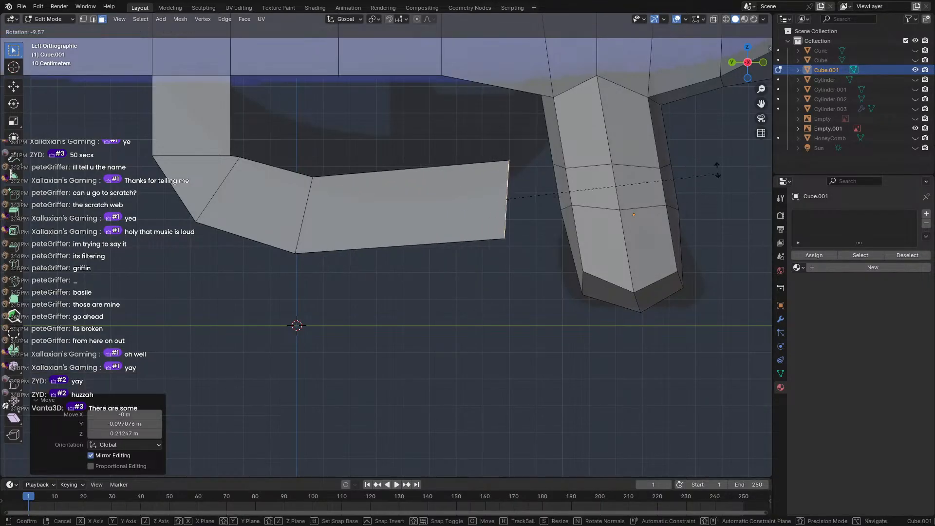
pyautogui.click(714, 141)
pyautogui.press('s')
pyautogui.click(671, 223)
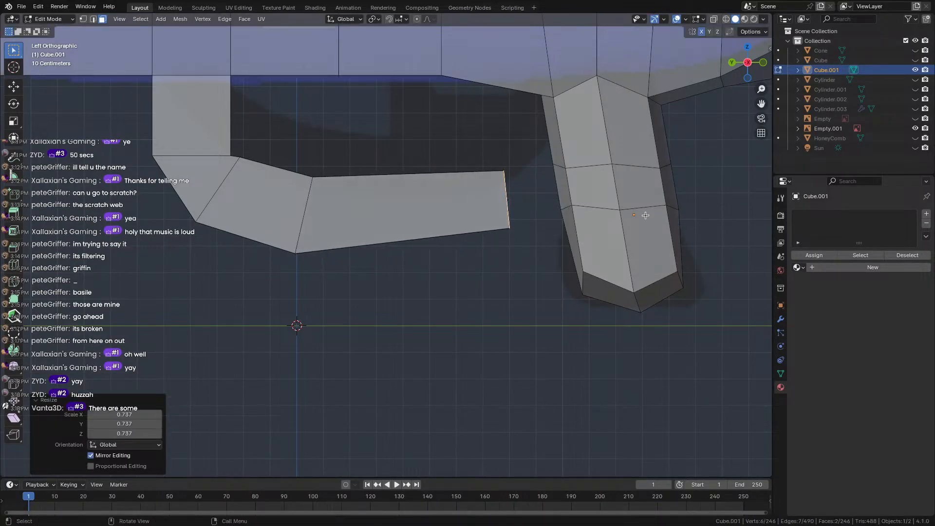
pyautogui.moveTo(671, 223); pyautogui.dragTo(469, 197, button='middle')
pyautogui.press('g')
pyautogui.click(548, 185)
pyautogui.scroll(-7, 570, 157)
pyautogui.scroll(5, 468, 197)
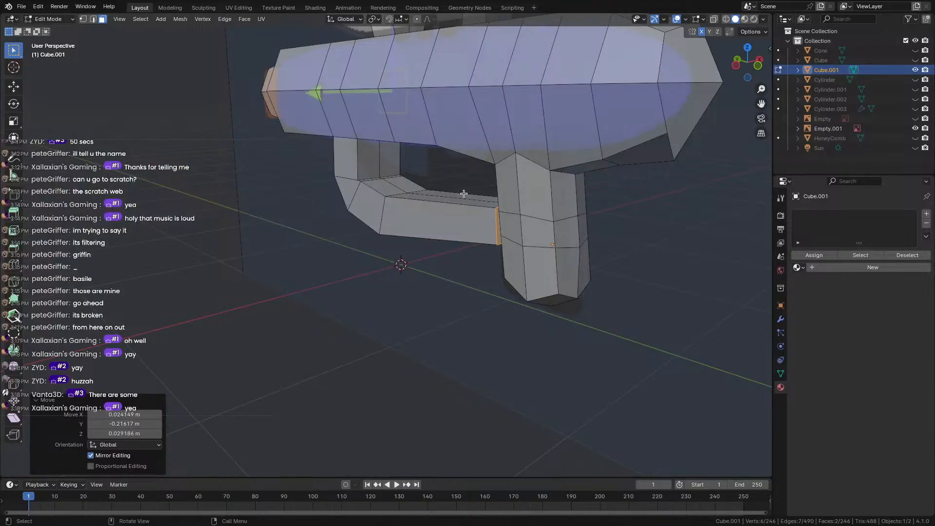
pyautogui.press('a')
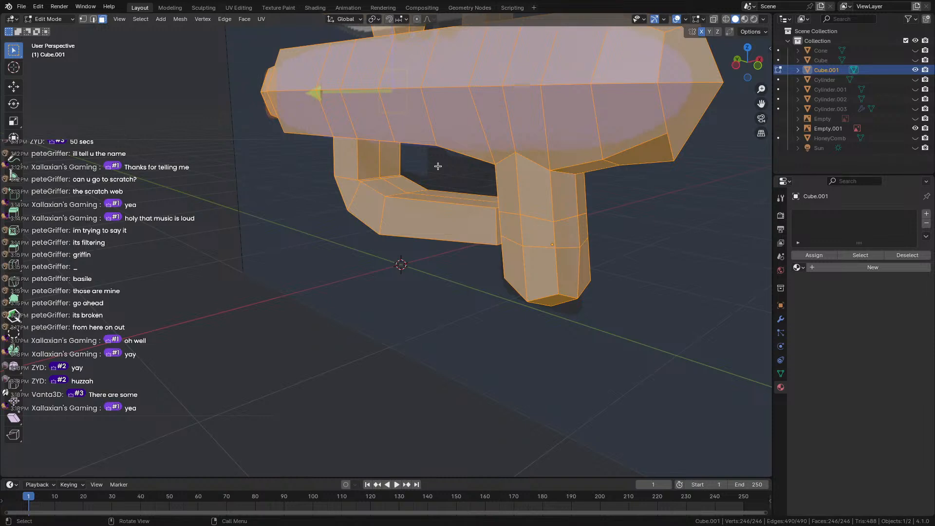
# Merge vertices by distance, raising the merge distance to 0.22 m to remove 15 duplicates.
pyautogui.press('m')
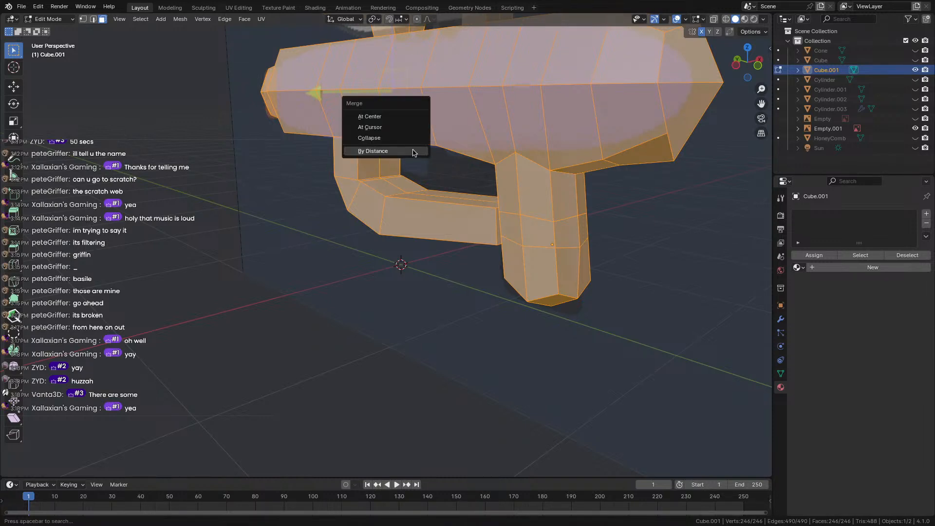
pyautogui.click(413, 151)
pyautogui.moveTo(153, 447); pyautogui.dragTo(159, 449)
pyautogui.click(158, 445)
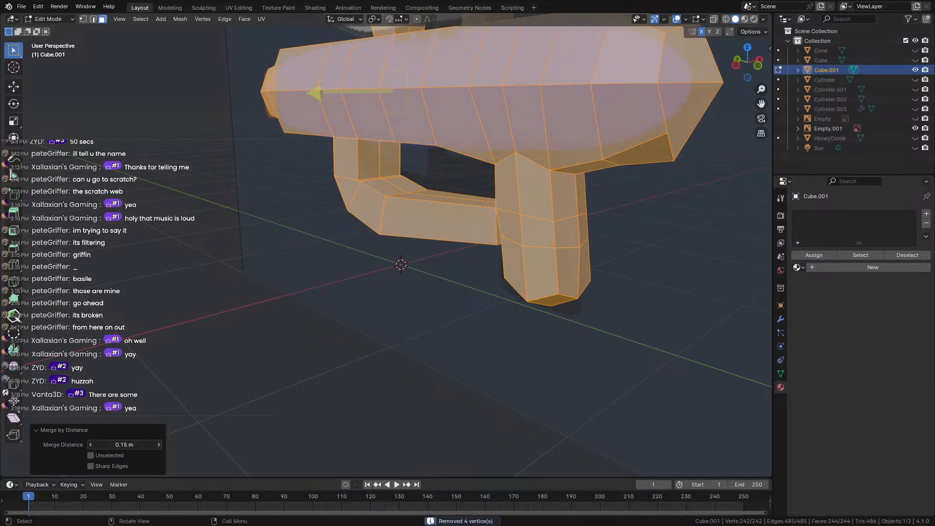
pyautogui.click(158, 445)
pyautogui.click(158, 444)
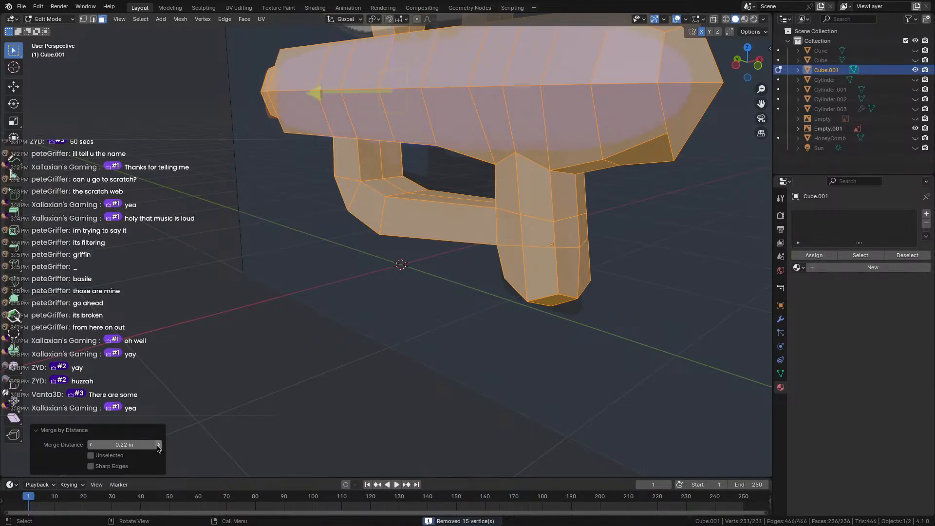
# Deselect everything and select a face on the trigger guard from below.
pyautogui.moveTo(231, 335); pyautogui.dragTo(469, 302, button='middle')
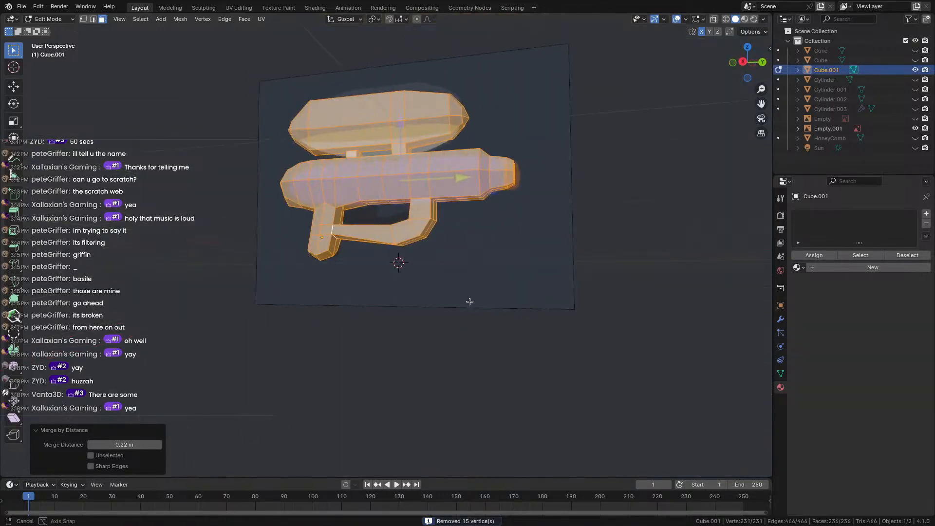
pyautogui.scroll(5, 470, 301)
pyautogui.click(418, 338)
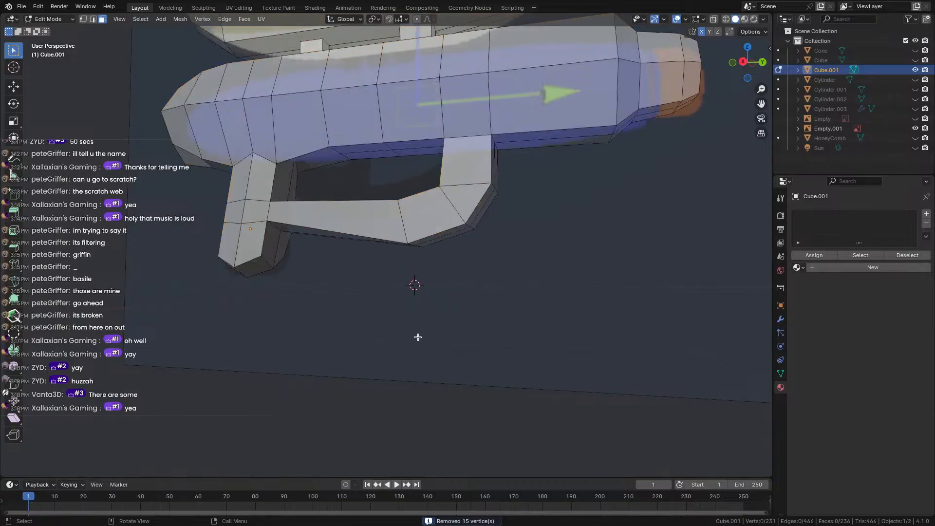
pyautogui.moveTo(235, 247); pyautogui.dragTo(301, 232, button='middle')
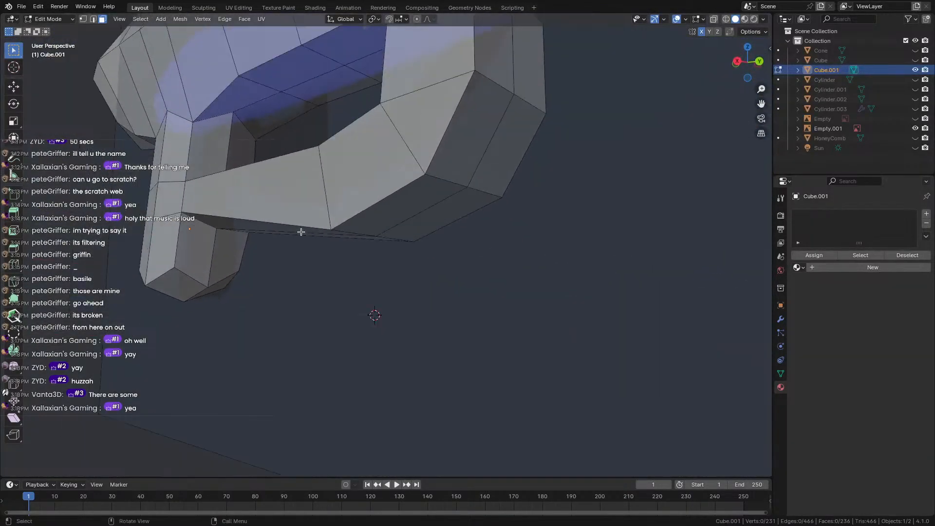
pyautogui.click(322, 224)
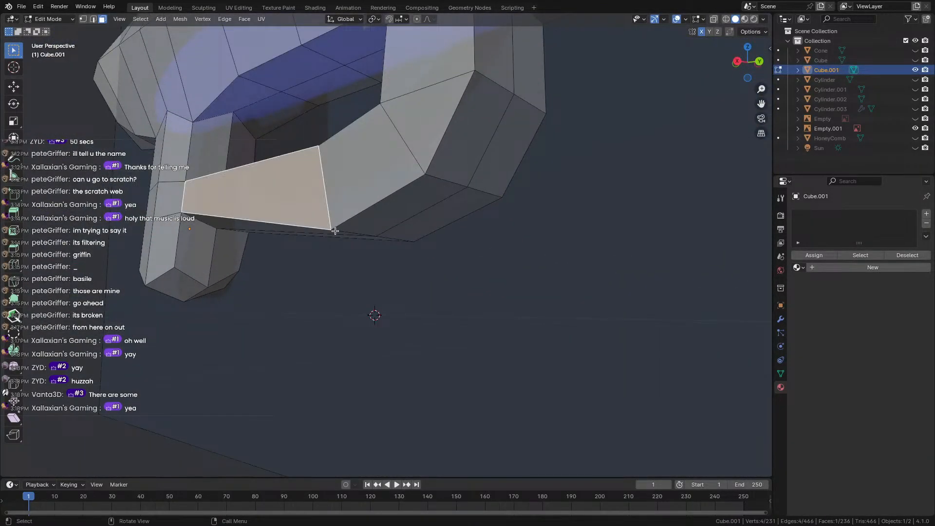
# In vertex select mode, move a single corner vertex of the trigger guard.
pyautogui.click(83, 19)
pyautogui.click(331, 229)
pyautogui.moveTo(330, 229); pyautogui.dragTo(307, 210, button='middle')
pyautogui.press('g')
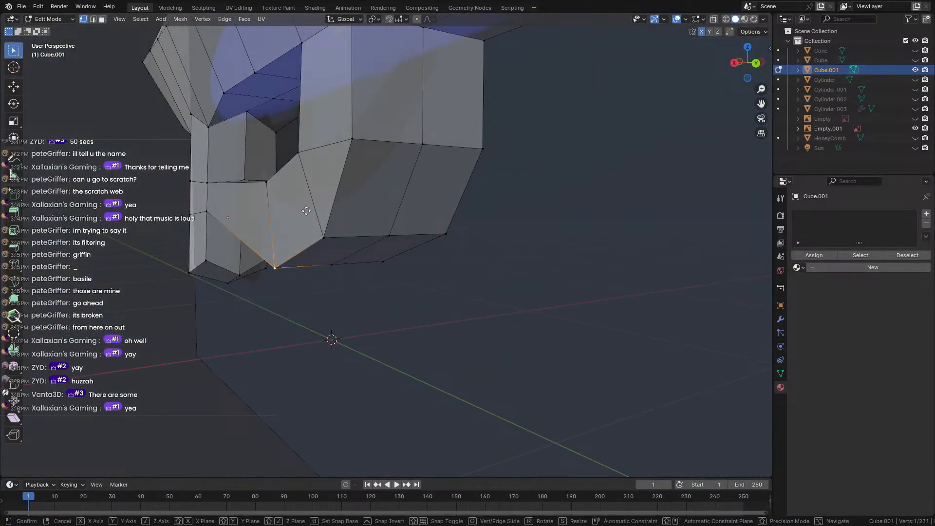
pyautogui.click(307, 188)
# Preview an edge loop across the guard, then cancel it.
pyautogui.hotkey('ctrl', 'r')
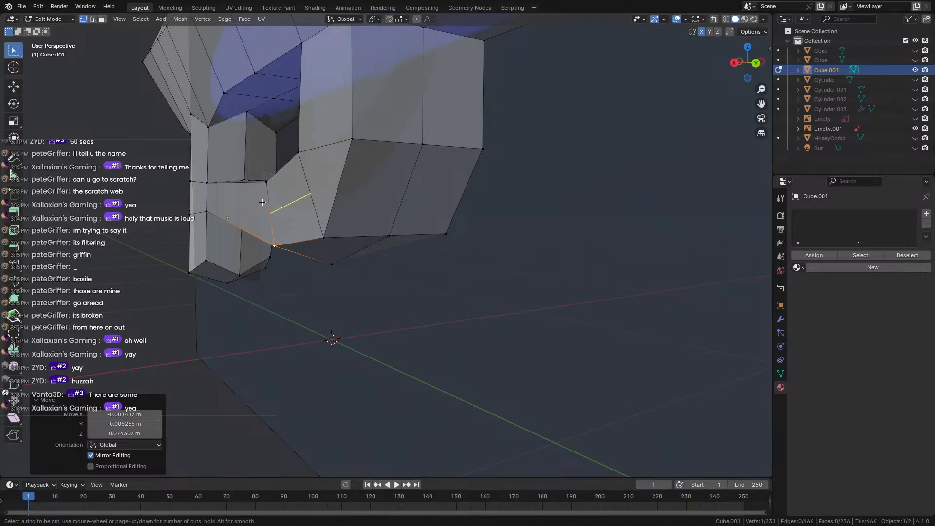
pyautogui.scroll(1, 256, 210)
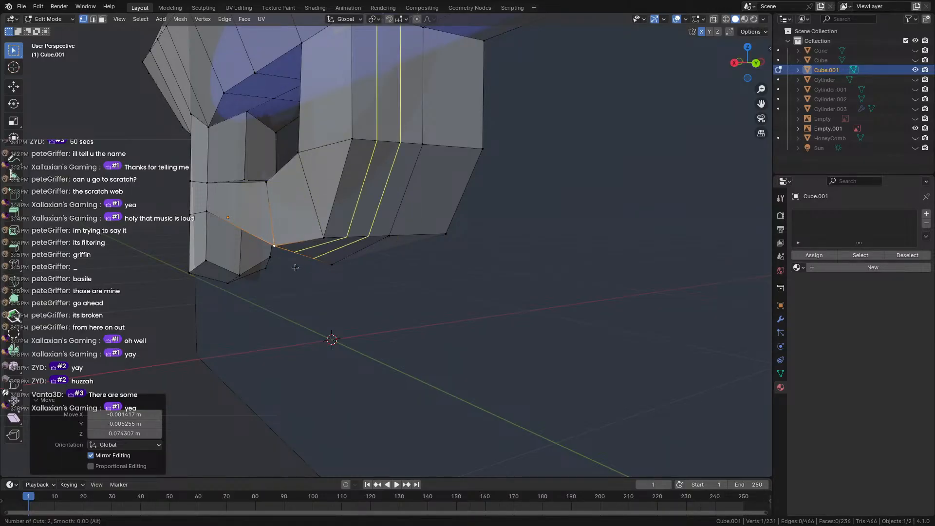
pyautogui.rightClick(286, 365)
pyautogui.moveTo(286, 367); pyautogui.dragTo(341, 341, button='middle')
pyautogui.scroll(-6, 365, 346)
pyautogui.scroll(1, 404, 235)
pyautogui.moveTo(442, 200); pyautogui.dragTo(312, 245, button='middle')
pyautogui.scroll(2, 292, 229)
# Add another corner vertex to the selection and move them to reshape the guard's bend.
pyautogui.keyDown('shift'); pyautogui.click(263, 205); pyautogui.keyUp('shift')
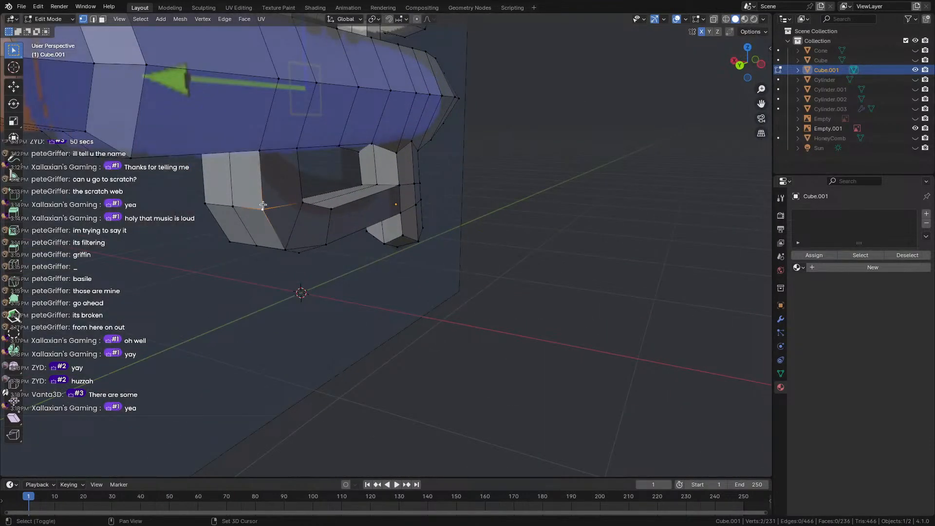
pyautogui.press('g')
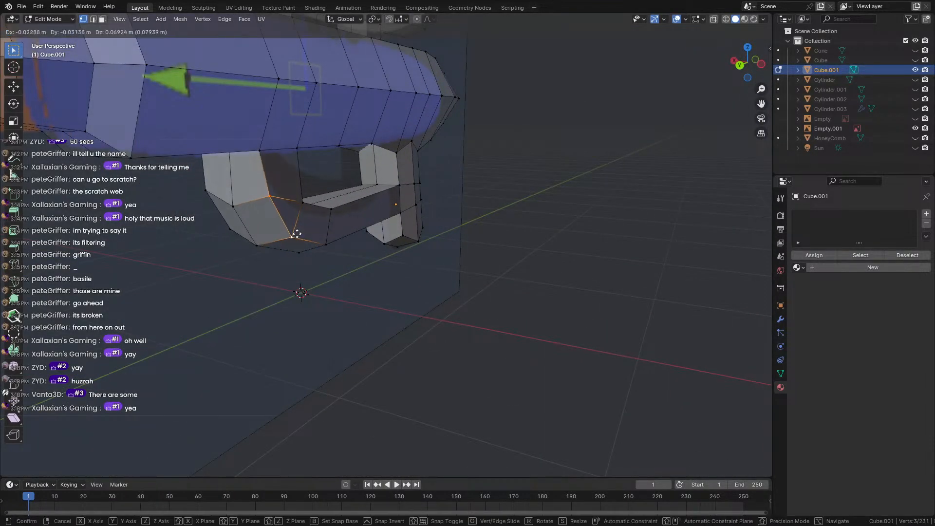
pyautogui.click(292, 229)
pyautogui.moveTo(292, 230); pyautogui.dragTo(218, 203, button='middle')
pyautogui.scroll(2, 244, 214)
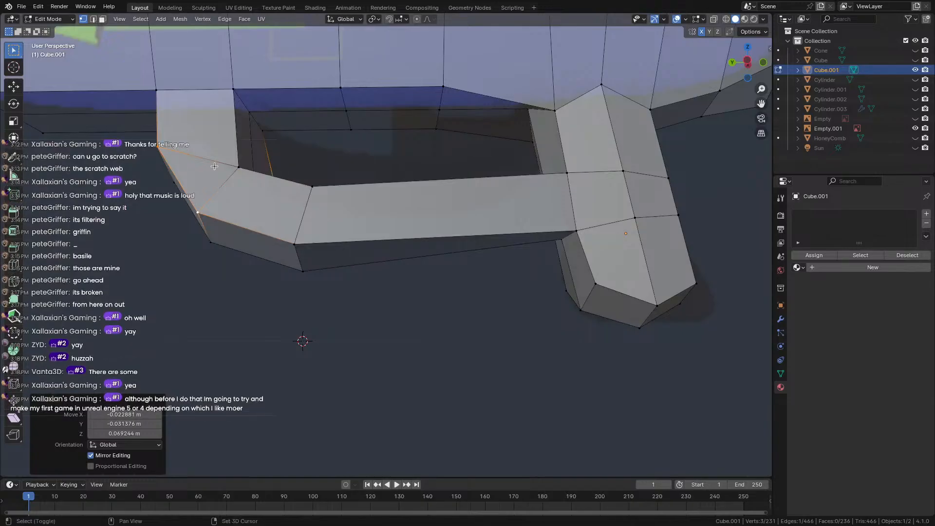
pyautogui.scroll(3, 318, 234)
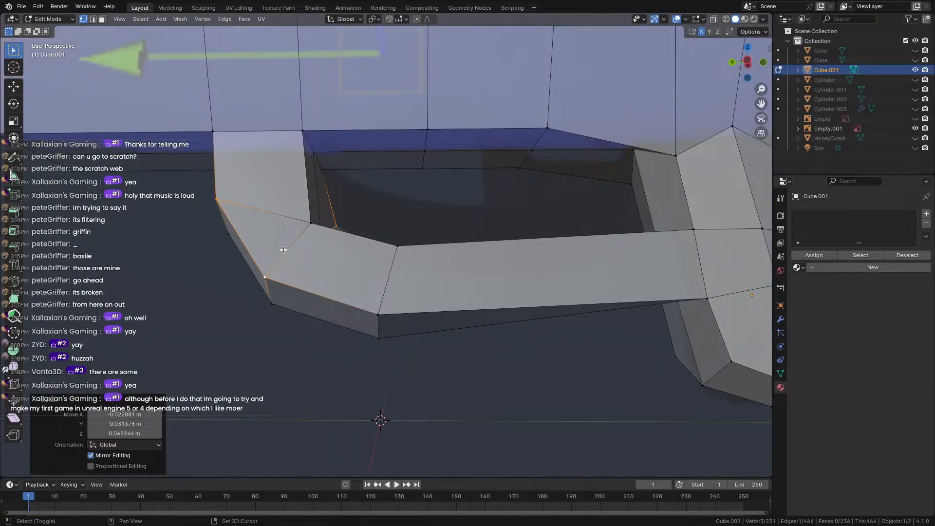
pyautogui.moveTo(284, 250); pyautogui.dragTo(565, 253, button='middle')
pyautogui.scroll(-4, 307, 248)
pyautogui.scroll(2, 325, 249)
pyautogui.moveTo(309, 248); pyautogui.dragTo(406, 240, button='middle')
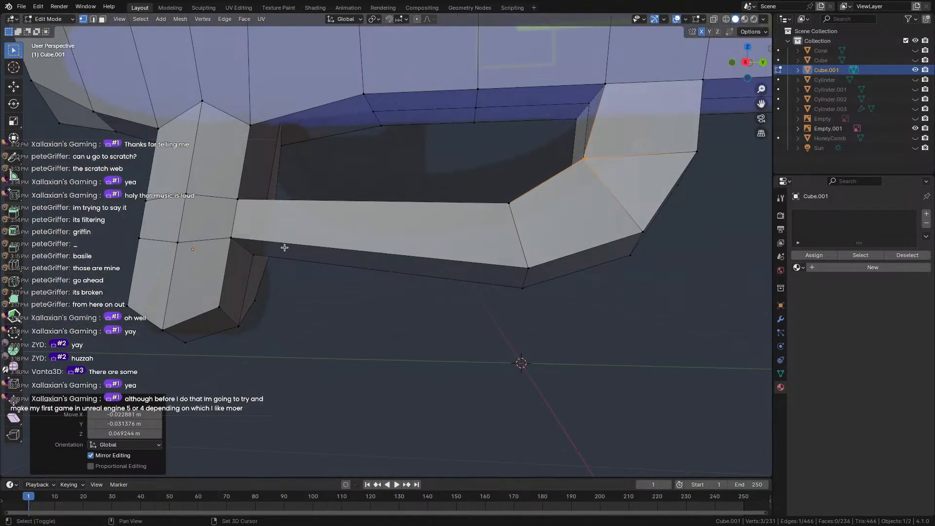
pyautogui.hotkey('ctrl', 'r')
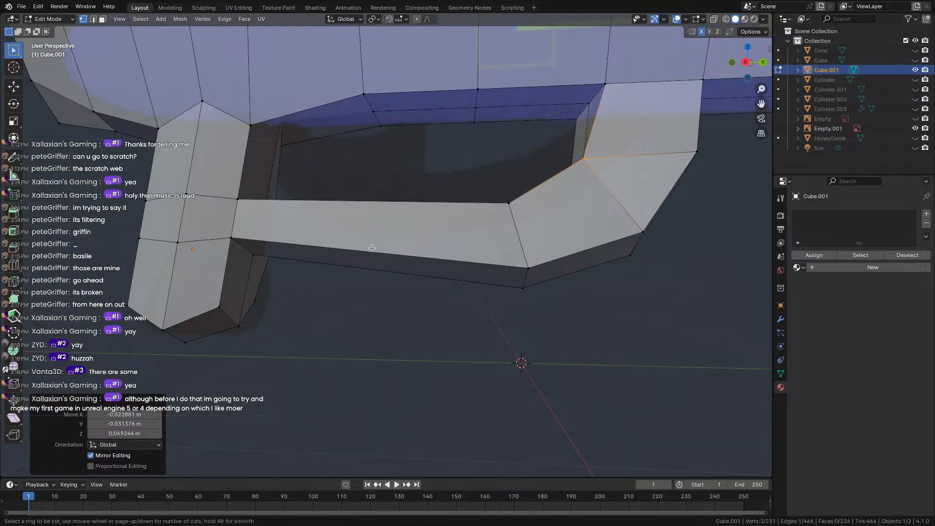
# Knife-cut a new line of edges along the trigger guard up toward the grip top.
pyautogui.press('Escape')
pyautogui.press('k')
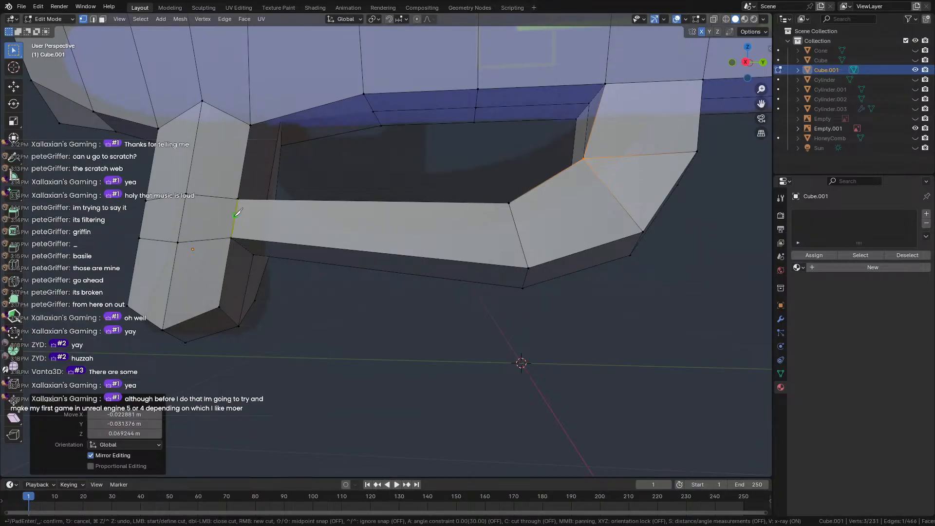
pyautogui.click(236, 214)
pyautogui.click(517, 230)
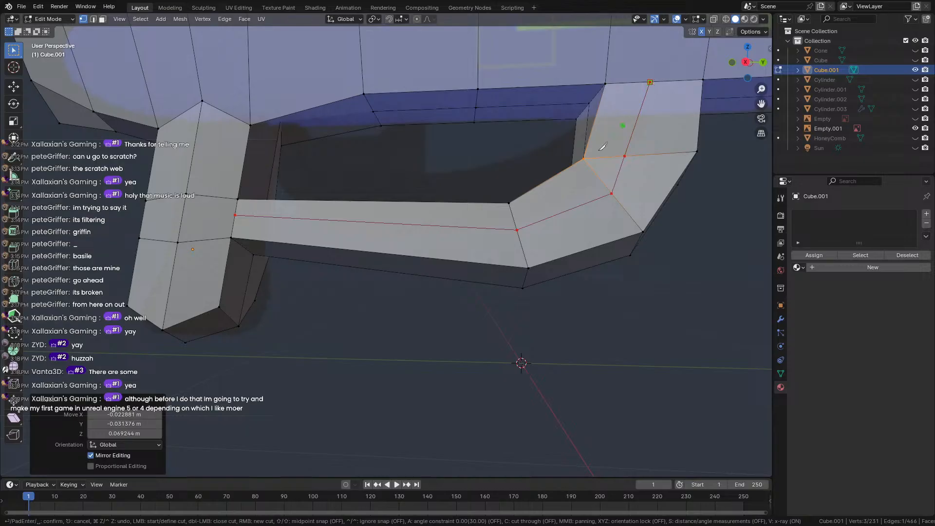
pyautogui.moveTo(472, 269); pyautogui.dragTo(676, 265, button='middle')
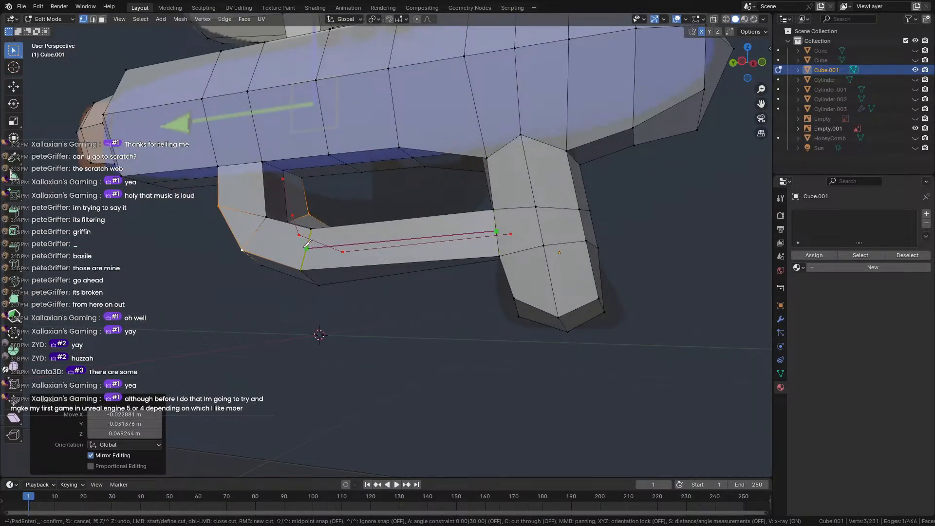
pyautogui.click(243, 211)
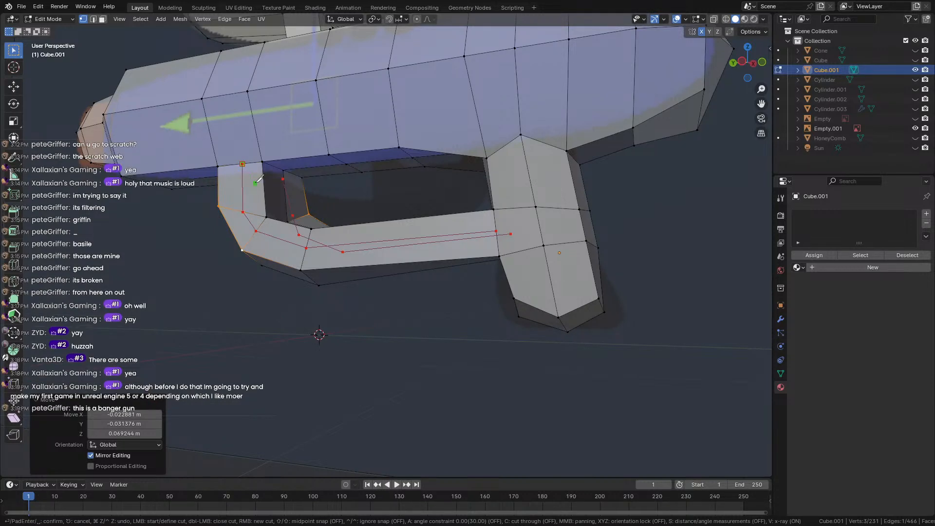
pyautogui.press('Return')
# Scale the new cut edges up by a factor of 1.142 to widen the guard's bend.
pyautogui.moveTo(336, 210); pyautogui.dragTo(448, 223, button='middle')
pyautogui.scroll(3, 319, 240)
pyautogui.scroll(-1, 386, 229)
pyautogui.press('s')
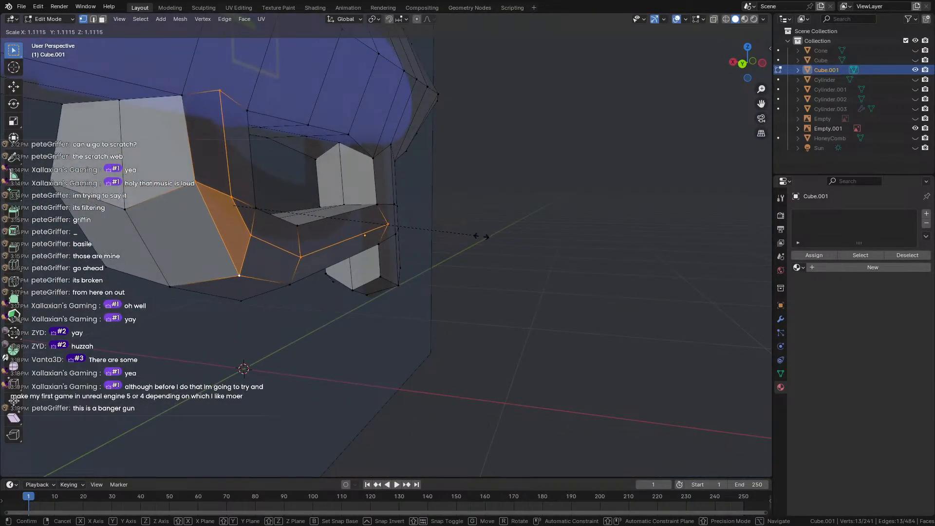
pyautogui.click(484, 234)
# Deselect everything, undo the scaling, and preview an edge loop on the grip.
pyautogui.moveTo(267, 195); pyautogui.dragTo(359, 201, button='middle')
pyautogui.click(330, 326)
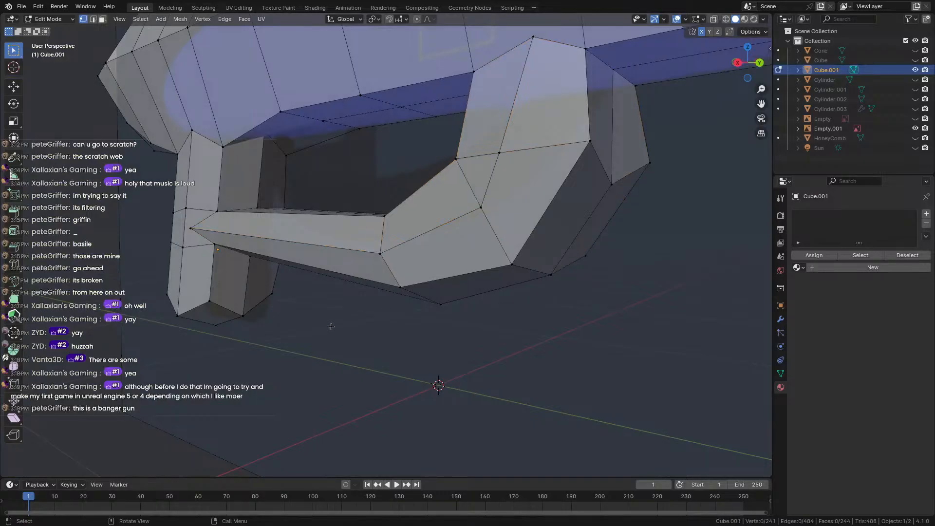
pyautogui.scroll(-2, 330, 325)
pyautogui.moveTo(331, 325); pyautogui.dragTo(192, 294, button='middle')
pyautogui.hotkey('ctrl', 'z')
pyautogui.hotkey('ctrl', 'z')
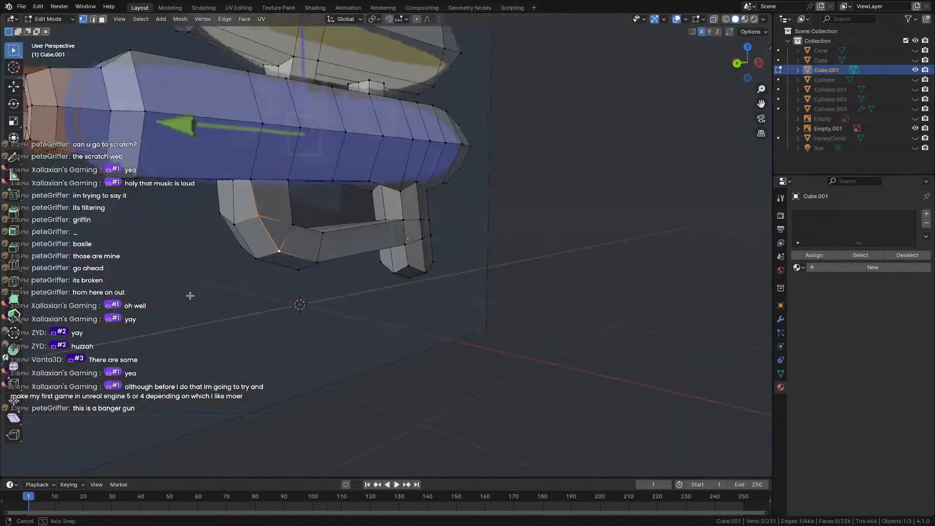
pyautogui.hotkey('ctrl', 'r')
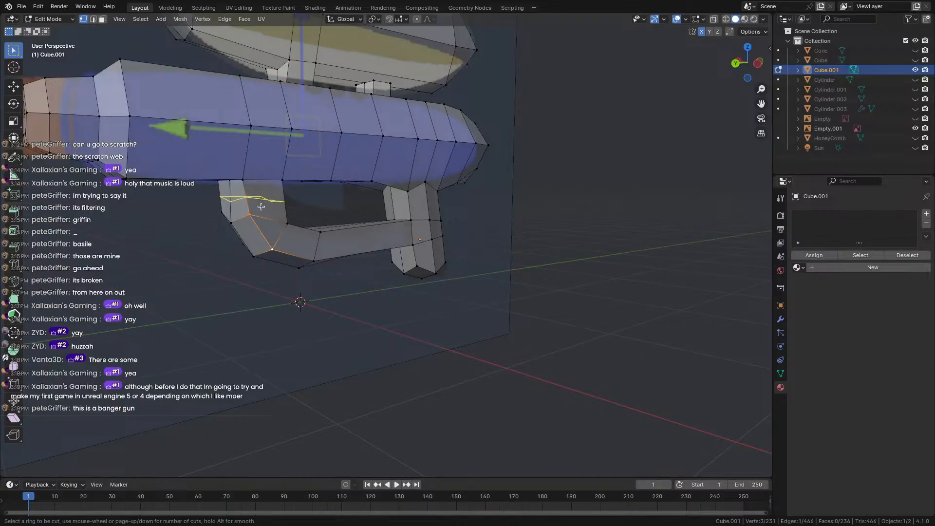
pyautogui.press('Escape')
pyautogui.moveTo(257, 321); pyautogui.dragTo(191, 285, button='middle')
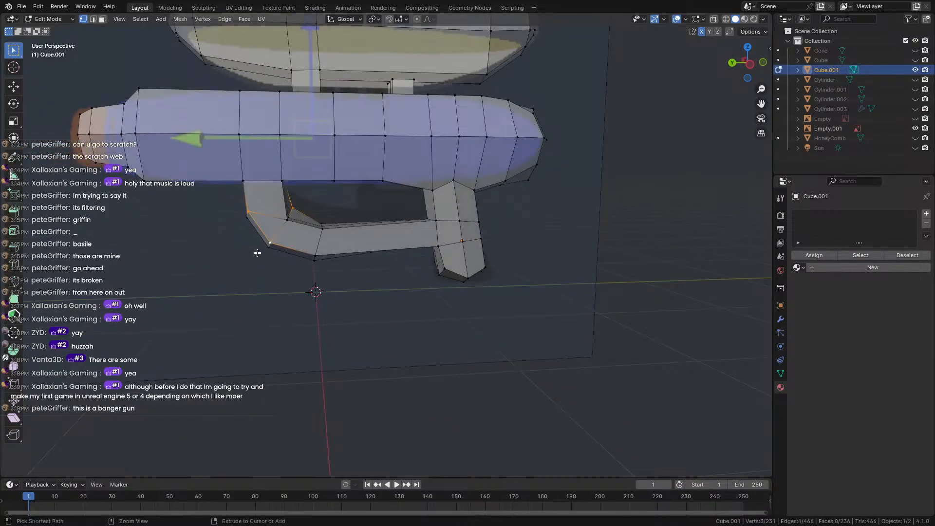
pyautogui.hotkey('ctrl', 'r')
# Try placing loop cuts across the grip, then undo them.
pyautogui.click(281, 232)
pyautogui.hotkey('ctrl', 'r')
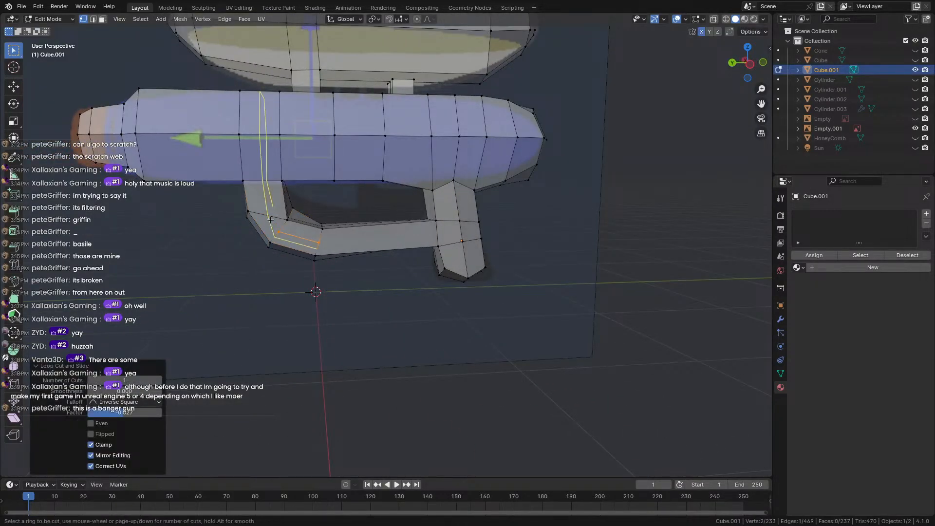
pyautogui.press('Escape')
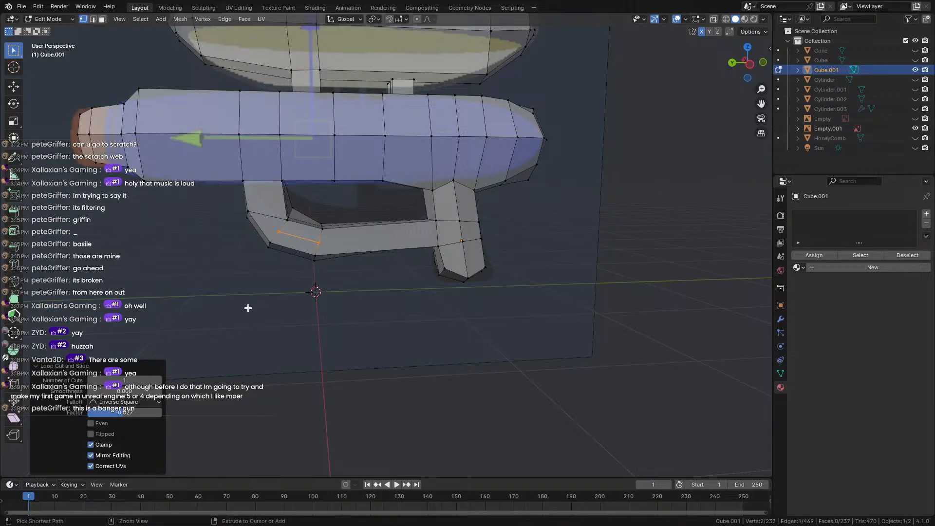
pyautogui.hotkey('ctrl', 'z')
pyautogui.hotkey('ctrl', 'r')
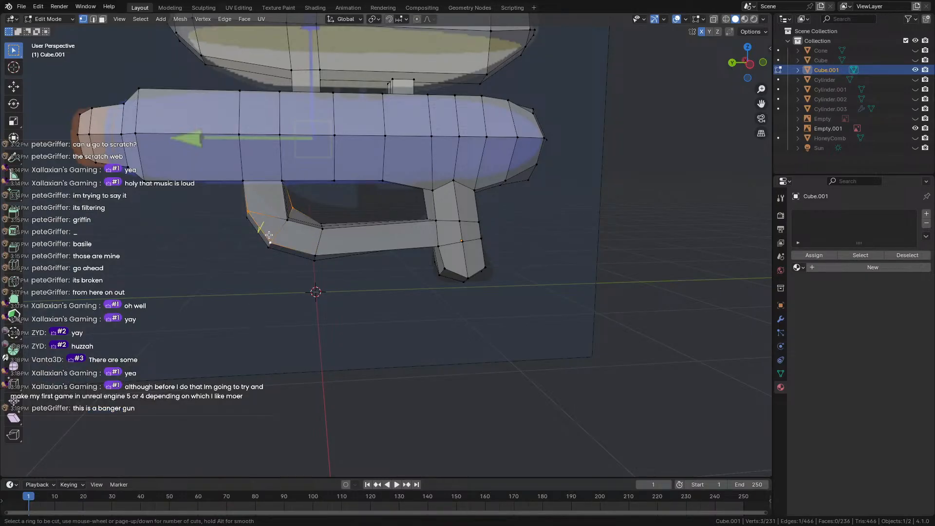
pyautogui.click(268, 220)
pyautogui.hotkey('ctrl', 'r')
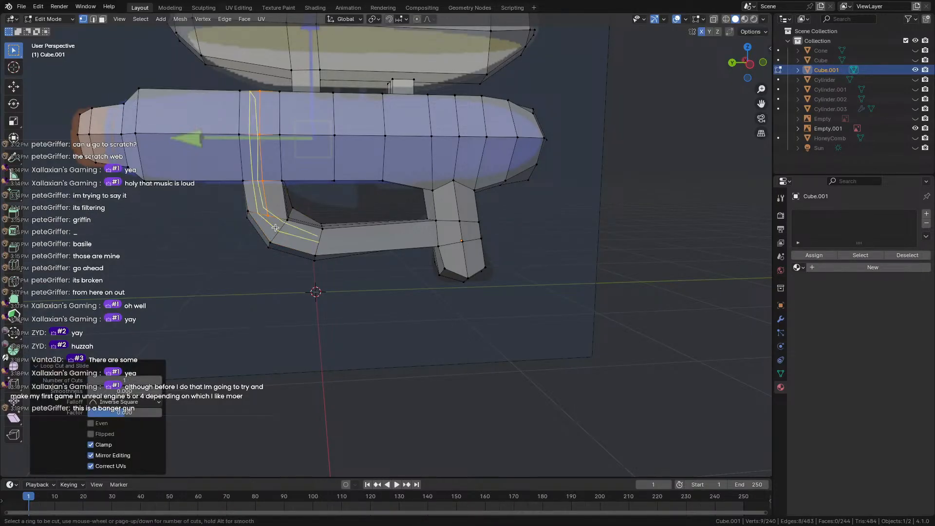
pyautogui.press('Escape')
pyautogui.scroll(5, 258, 234)
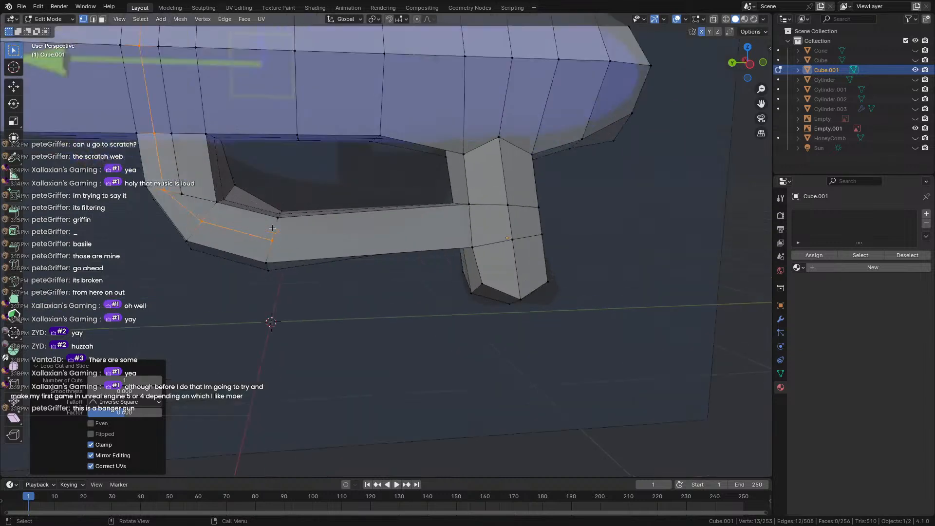
pyautogui.hotkey('ctrl', 'z')
# Place and slide further trial loop cuts on the grip, then undo and cancel them.
pyautogui.hotkey('ctrl', 'r')
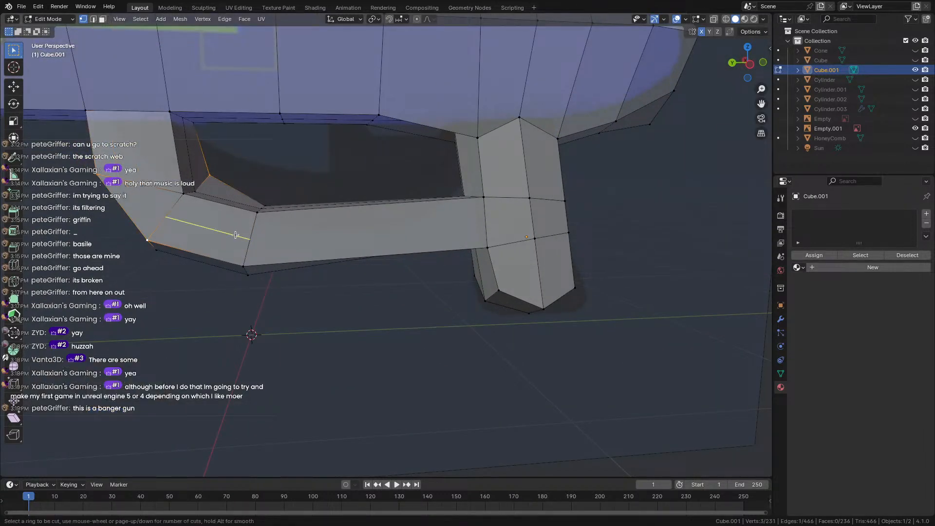
pyautogui.click(164, 218)
pyautogui.click(144, 203)
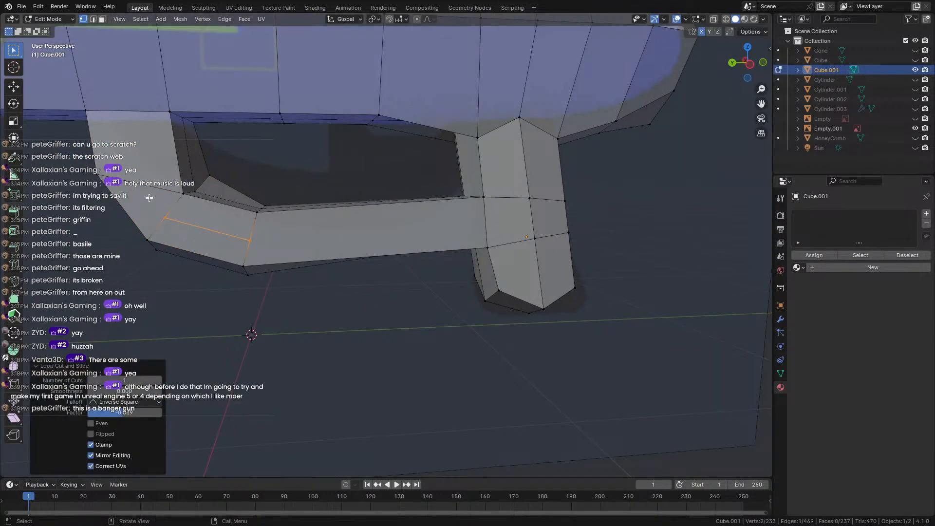
pyautogui.hotkey('ctrl', 'r')
pyautogui.click(148, 189)
pyautogui.rightClick(148, 190)
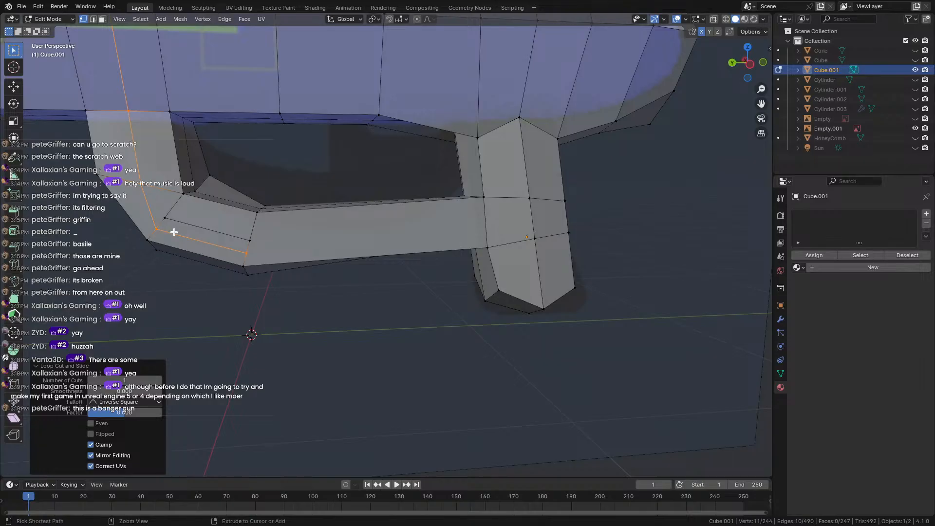
pyautogui.hotkey('ctrl', 'z')
pyautogui.moveTo(176, 234); pyautogui.dragTo(247, 244, button='middle')
pyautogui.hotkey('ctrl', 'r')
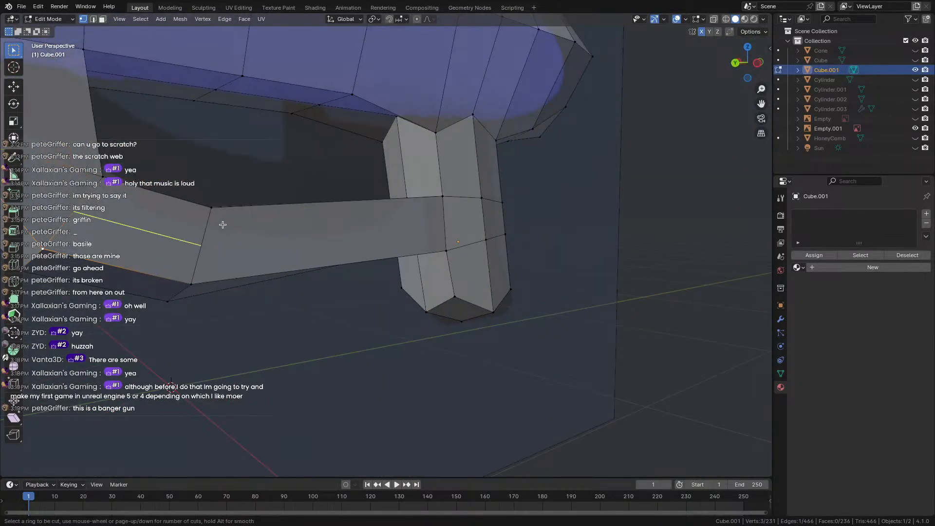
pyautogui.rightClick(357, 372)
pyautogui.keyDown('shift'); pyautogui.moveTo(45, 233); pyautogui.dragTo(172, 225, button='middle'); pyautogui.keyUp('shift')
# Knife-cut across the grip's elbow along the guard's other side, bringing the mesh to 236 vertices.
pyautogui.press('k')
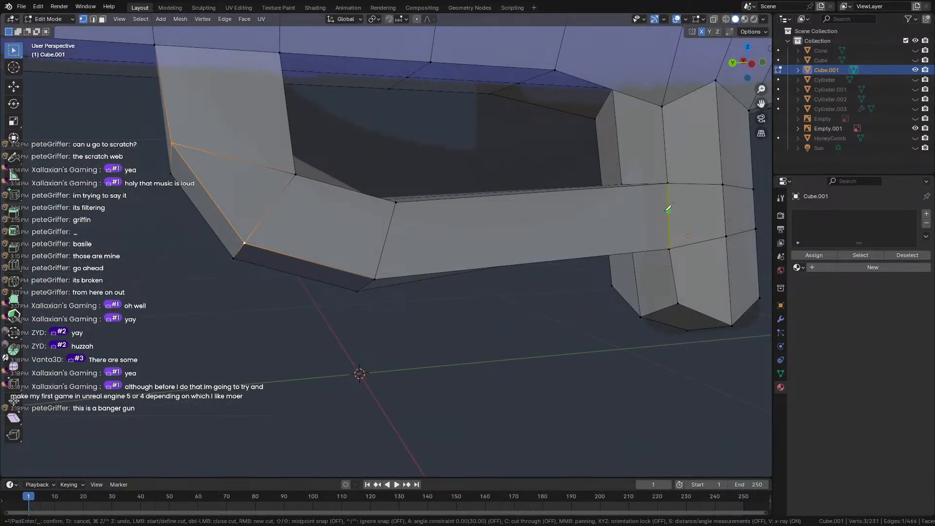
pyautogui.click(669, 210)
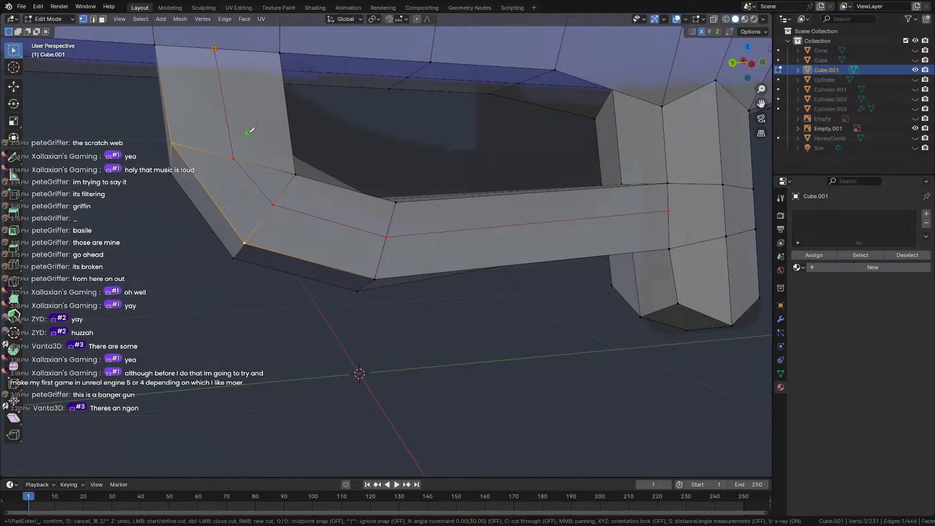
pyautogui.press('Return')
pyautogui.scroll(-6, 249, 132)
pyautogui.moveTo(249, 132); pyautogui.dragTo(320, 127, button='middle')
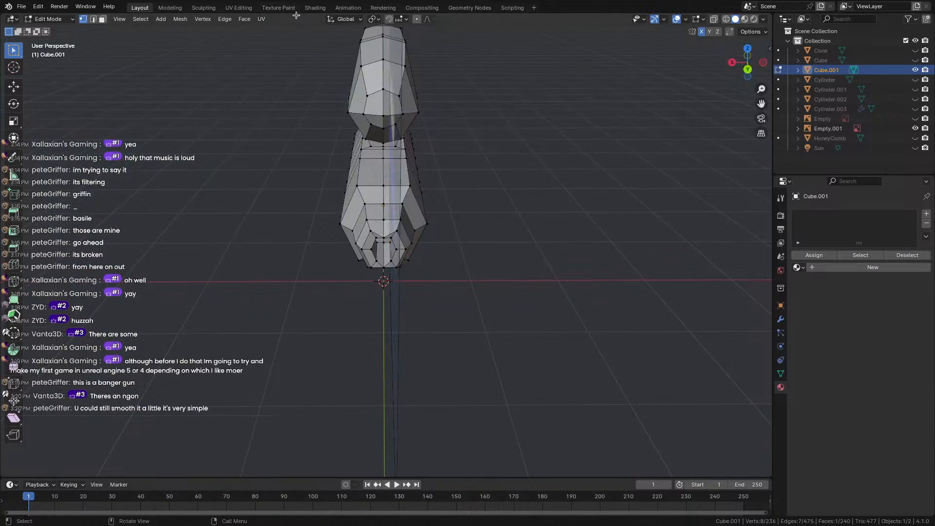
# Switch to wireframe shading and snap to the Back Orthographic view of the gun.
pyautogui.hotkey('shift', 'z')
pyautogui.scroll(-2, 355, 177)
pyautogui.moveTo(355, 177); pyautogui.dragTo(357, 146, button='middle')
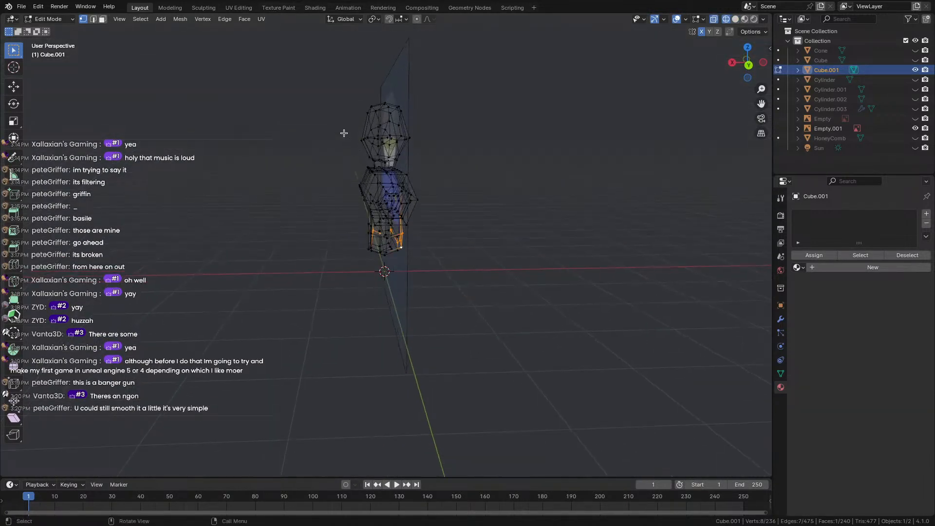
pyautogui.moveTo(278, 63); pyautogui.dragTo(389, 289)
pyautogui.moveTo(359, 227)
pyautogui.mouseDown(button='middle')
pyautogui.moveTo(341, 214)
pyautogui.moveTo(355, 212)
pyautogui.mouseUp(button='middle')
pyautogui.scroll(4, 342, 214)
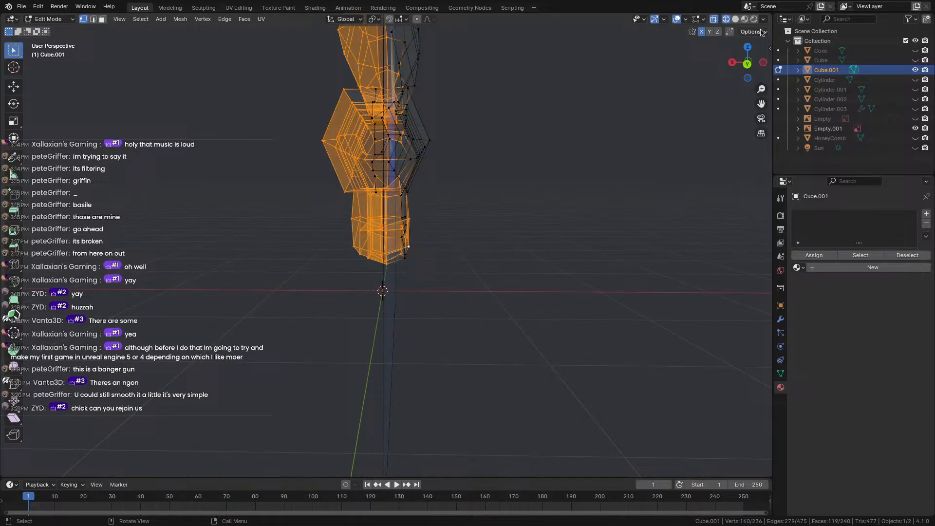
pyautogui.click(748, 63)
pyautogui.keyDown('shift'); pyautogui.moveTo(420, 89); pyautogui.dragTo(434, 142, button='middle'); pyautogui.keyUp('shift')
pyautogui.click(238, 8)
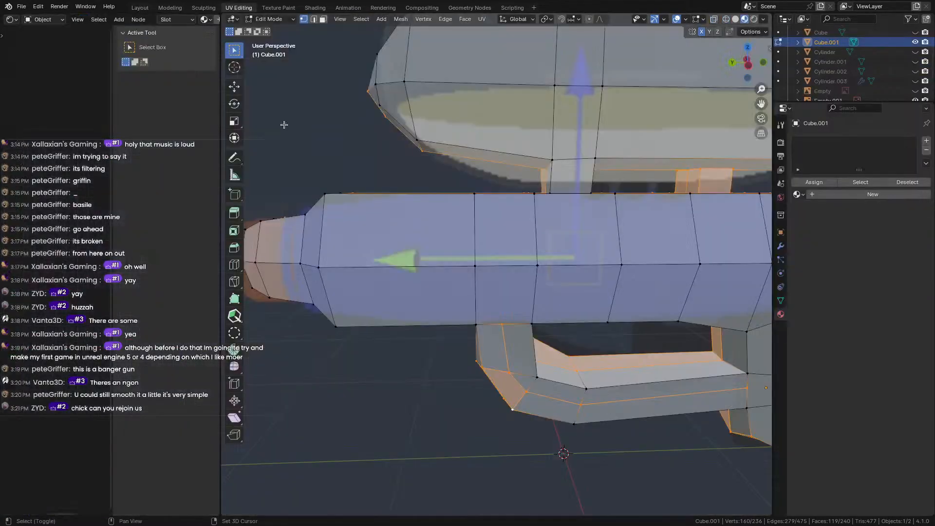
pyautogui.click(133, 8)
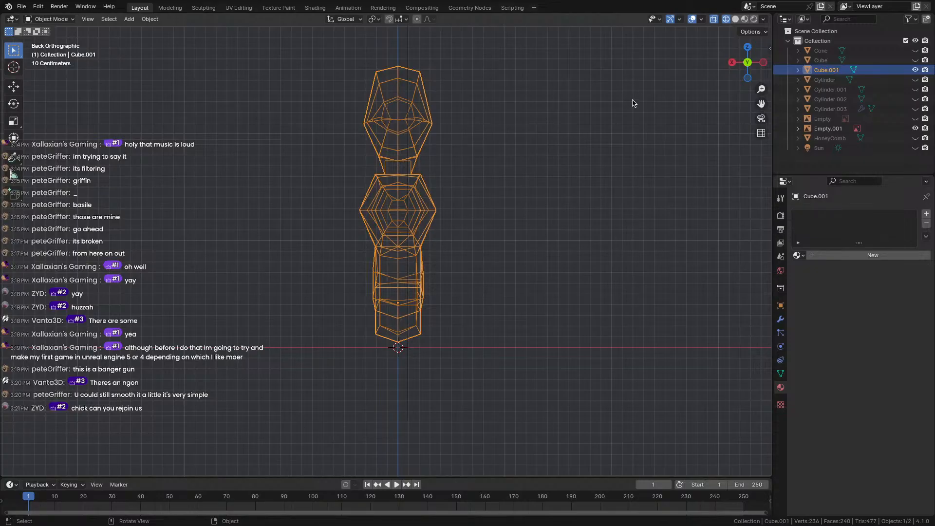
# In Edit Mode, box-select the left half and delete its vertices, leaving 151 vertices.
pyautogui.press('Tab')
pyautogui.click(414, 147)
pyautogui.keyDown('shift'); pyautogui.moveTo(290, 45); pyautogui.dragTo(392, 364); pyautogui.keyUp('shift')
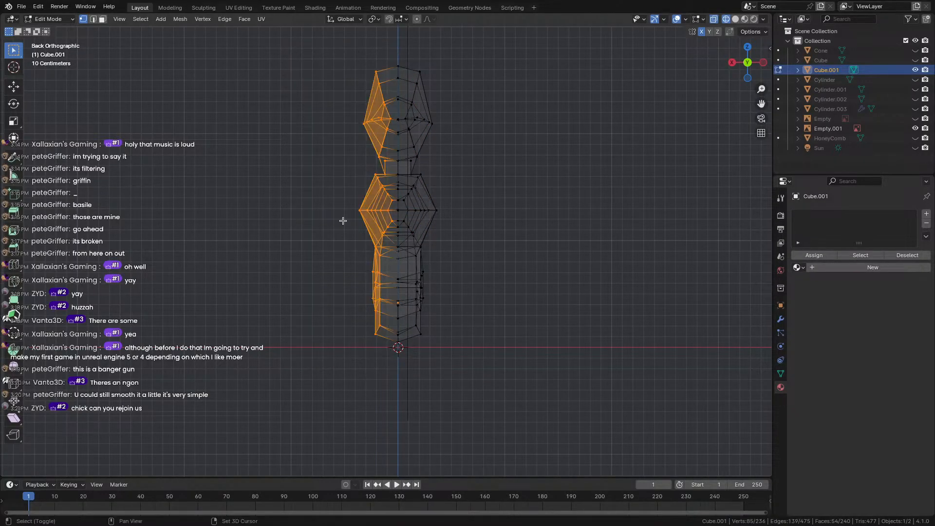
pyautogui.keyDown('shift'); pyautogui.moveTo(284, 32); pyautogui.dragTo(394, 378); pyautogui.keyUp('shift')
pyautogui.press('x')
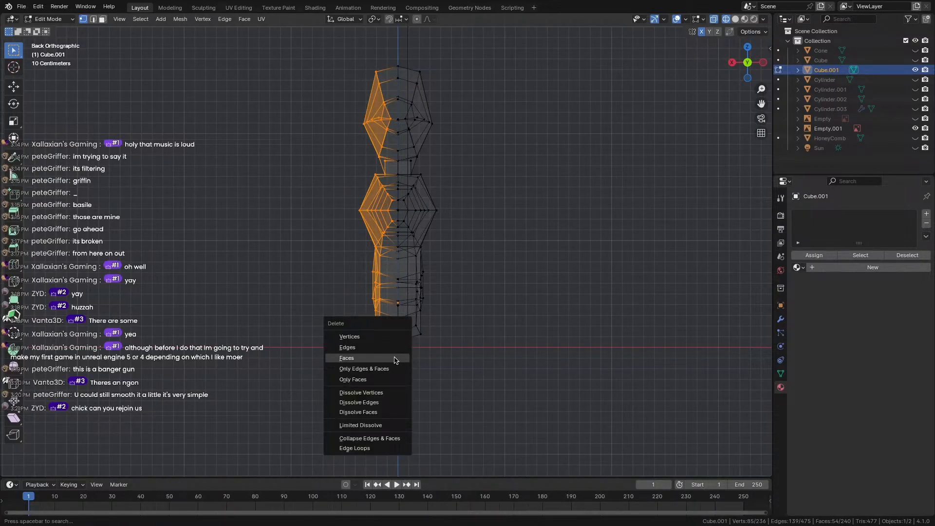
pyautogui.click(372, 339)
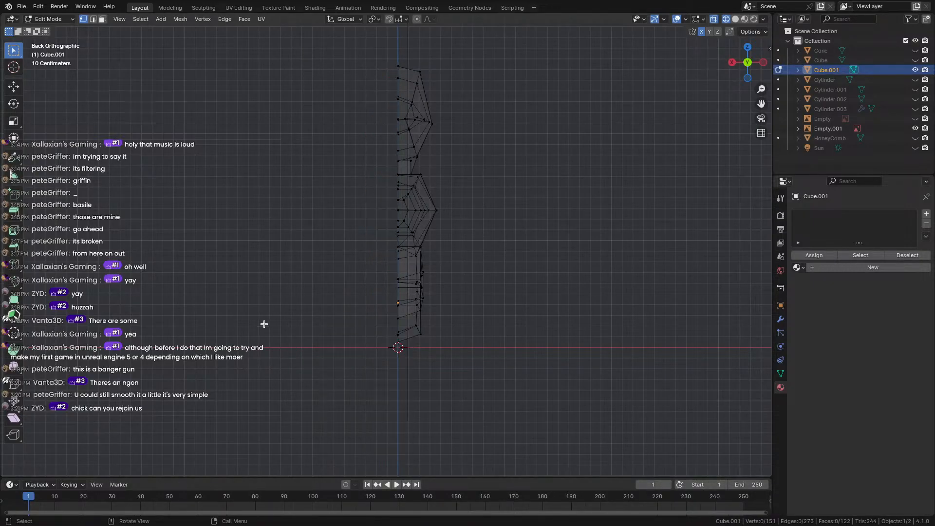
pyautogui.moveTo(264, 324); pyautogui.dragTo(458, 332, button='middle')
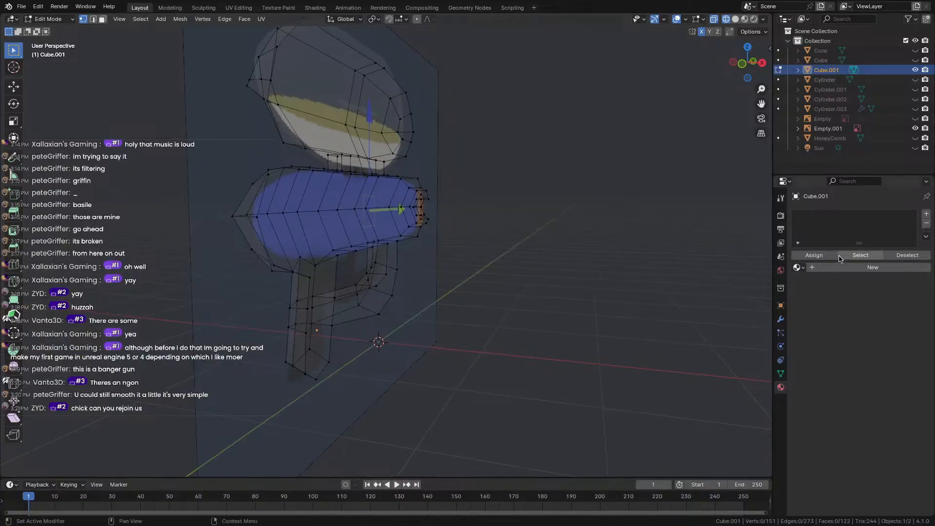
# Add a Mirror modifier to the gun, then return to Object Mode with solid shading.
pyautogui.click(780, 324)
pyautogui.click(816, 214)
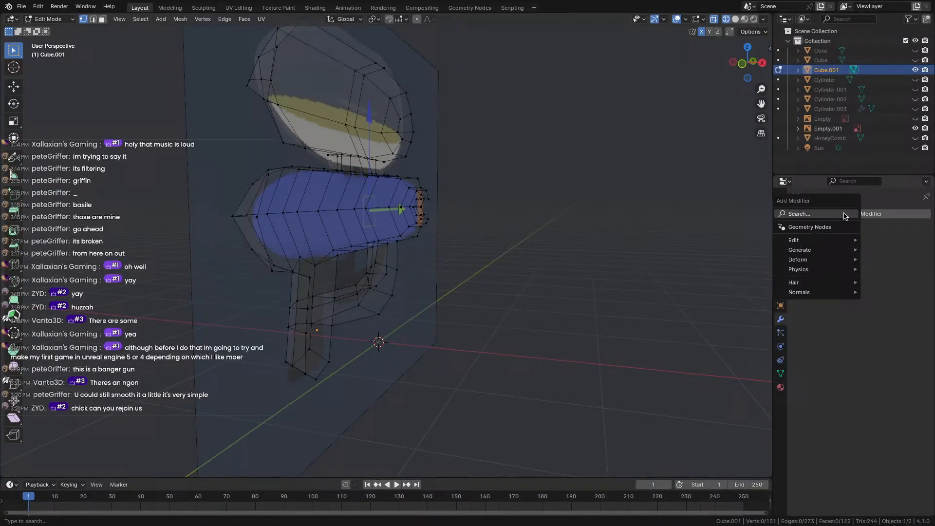
pyautogui.click(812, 213)
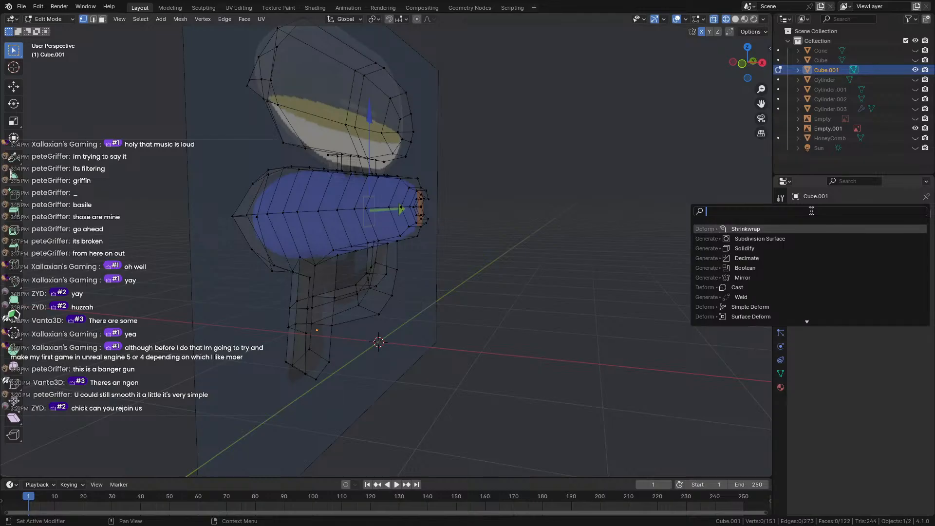
pyautogui.write('mirro')
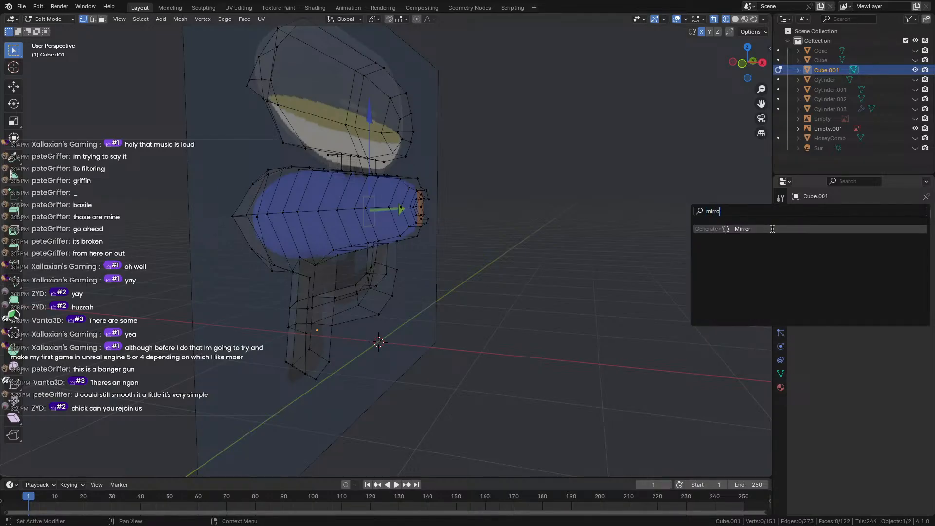
pyautogui.click(772, 228)
pyautogui.press('Tab')
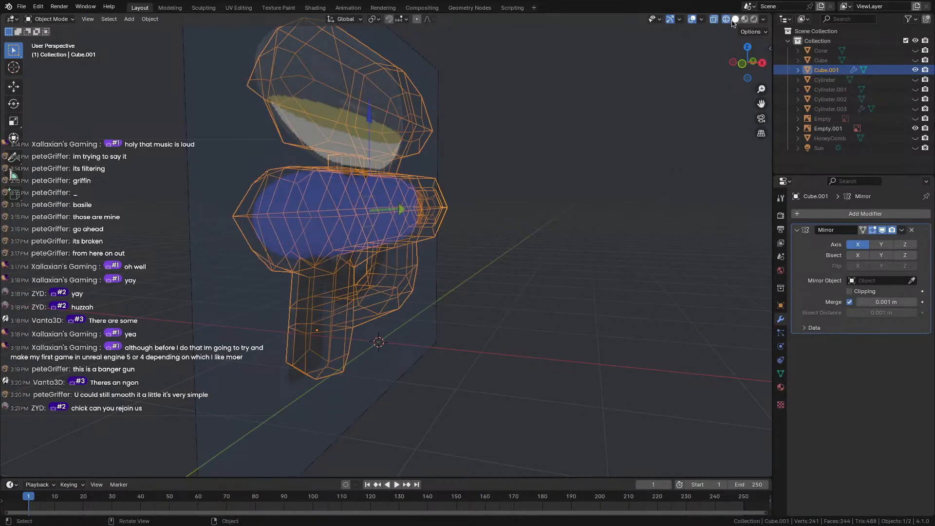
pyautogui.click(734, 21)
pyautogui.moveTo(512, 229)
pyautogui.mouseDown(button='middle')
pyautogui.moveTo(399, 258)
pyautogui.moveTo(288, 260)
pyautogui.moveTo(278, 229)
pyautogui.moveTo(331, 248)
pyautogui.mouseUp(button='middle')
pyautogui.scroll(3, 288, 260)
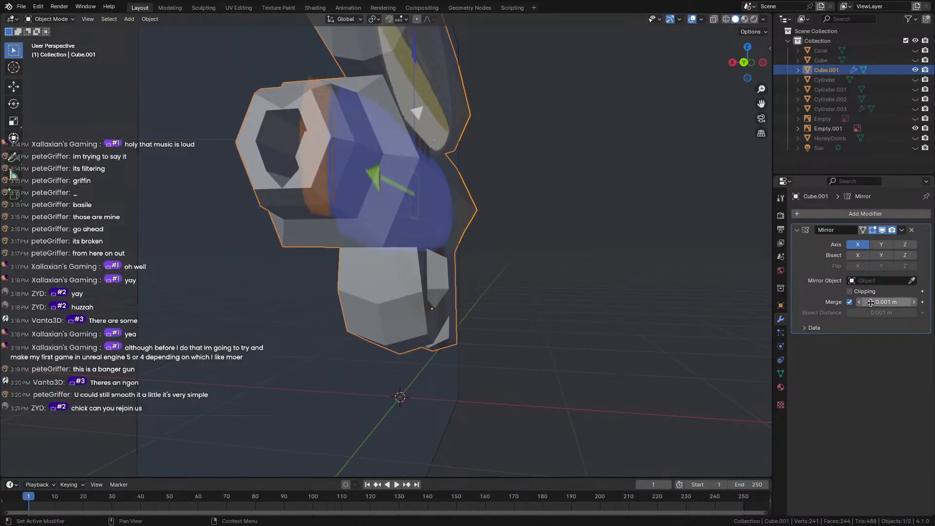
# Enable mirror clipping and set the merge distance to 0.363 m.
pyautogui.moveTo(881, 302)
pyautogui.mouseDown()
pyautogui.moveTo(901, 302)
pyautogui.moveTo(876, 302)
pyautogui.mouseUp()
pyautogui.click(850, 292)
pyautogui.moveTo(353, 311); pyautogui.dragTo(379, 315, button='middle')
pyautogui.press('Tab')
pyautogui.moveTo(471, 314); pyautogui.dragTo(385, 312, button='middle')
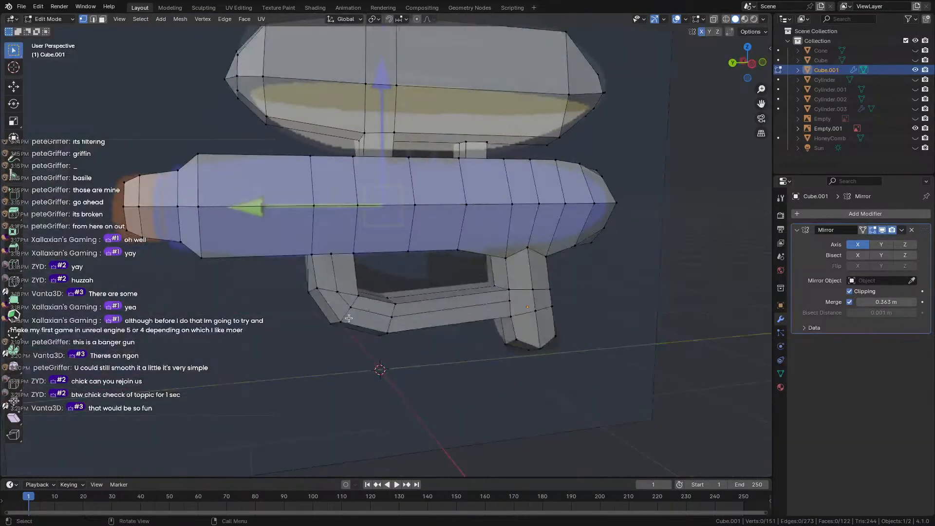
# Nudge several body vertices around the grip into new positions.
pyautogui.scroll(4, 458, 322)
pyautogui.press('Tab')
pyautogui.moveTo(466, 323); pyautogui.dragTo(426, 319, button='middle')
pyautogui.press('Tab')
pyautogui.press('g')
pyautogui.click(451, 320)
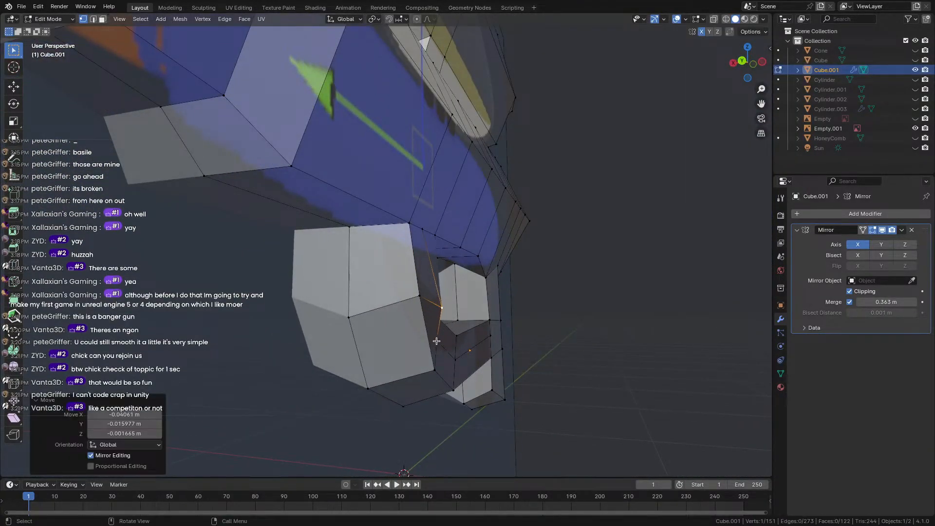
pyautogui.press('g')
pyautogui.click(453, 335)
pyautogui.moveTo(453, 335); pyautogui.dragTo(466, 374, button='middle')
pyautogui.click(466, 375)
pyautogui.moveTo(464, 327); pyautogui.dragTo(399, 414, button='middle')
pyautogui.press('g')
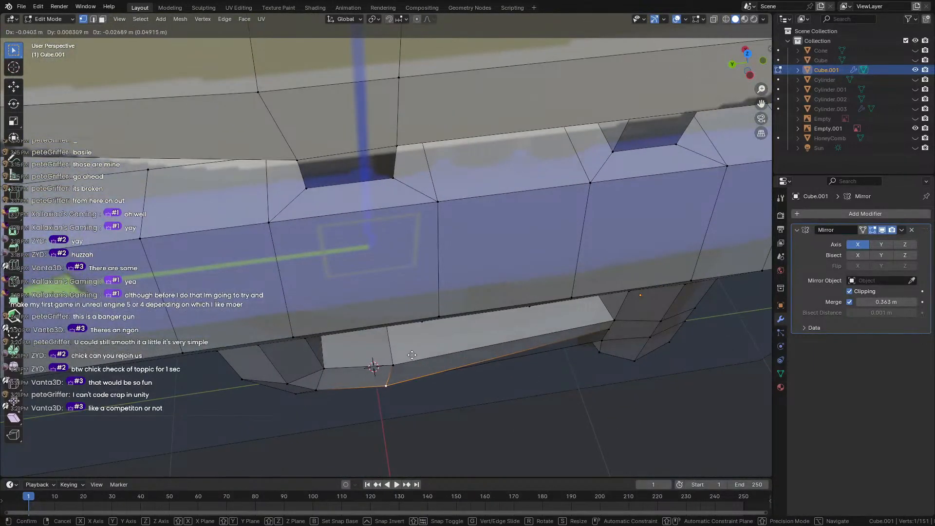
pyautogui.click(412, 356)
# Reposition more grip vertices, sliding one along the X axis, then clear the selection.
pyautogui.click(607, 331)
pyautogui.press('g')
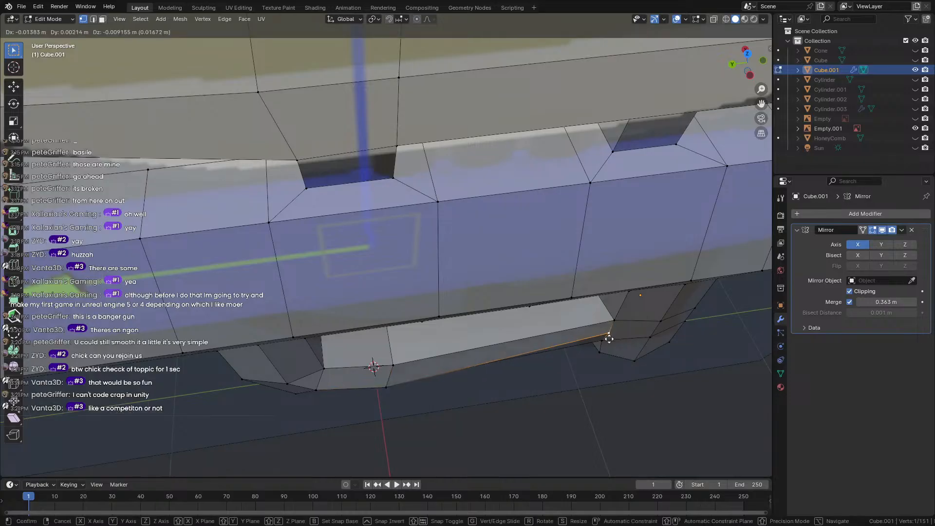
pyautogui.click(611, 344)
pyautogui.moveTo(611, 344); pyautogui.dragTo(387, 292, button='middle')
pyautogui.scroll(3, 330, 246)
pyautogui.scroll(-2, 332, 246)
pyautogui.moveTo(362, 227); pyautogui.dragTo(427, 204, button='middle')
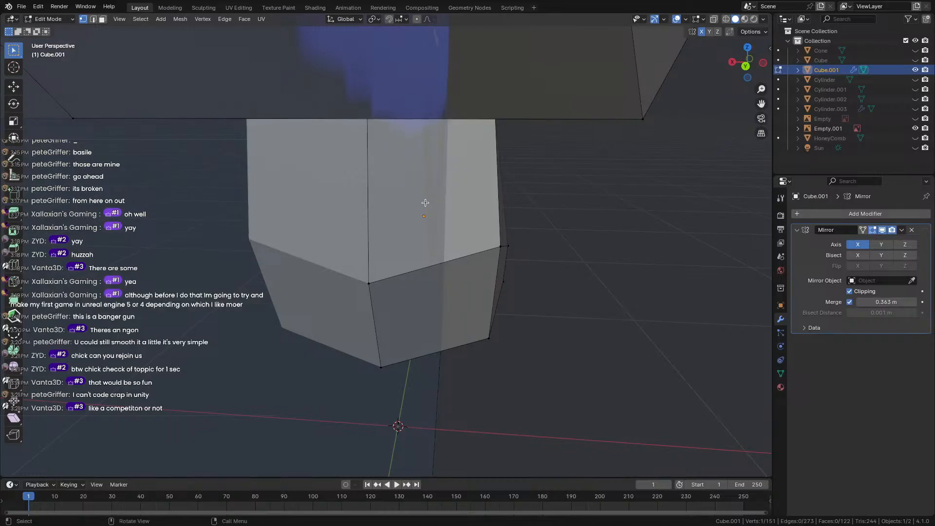
pyautogui.press('g')
pyautogui.press('x')
pyautogui.click(448, 200)
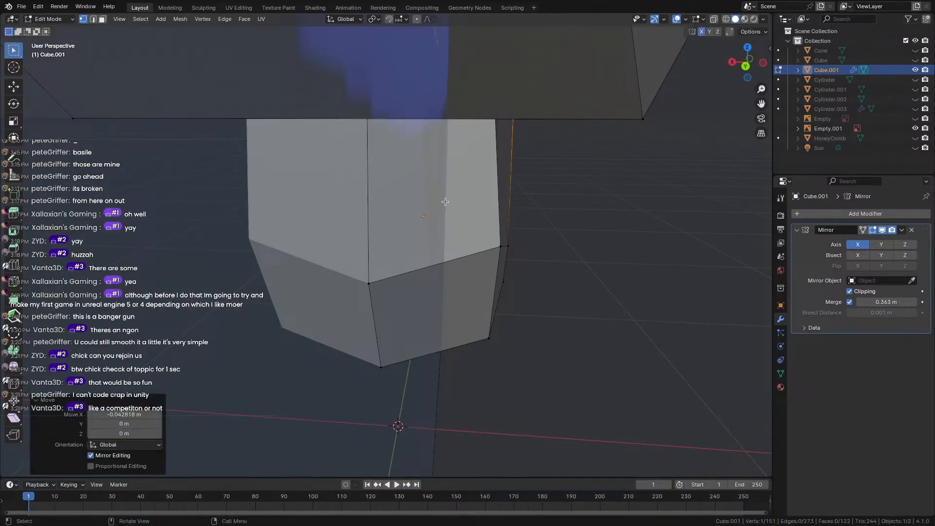
pyautogui.moveTo(448, 200); pyautogui.dragTo(587, 229, button='middle')
pyautogui.moveTo(541, 204); pyautogui.dragTo(237, 218, button='middle')
pyautogui.press('g')
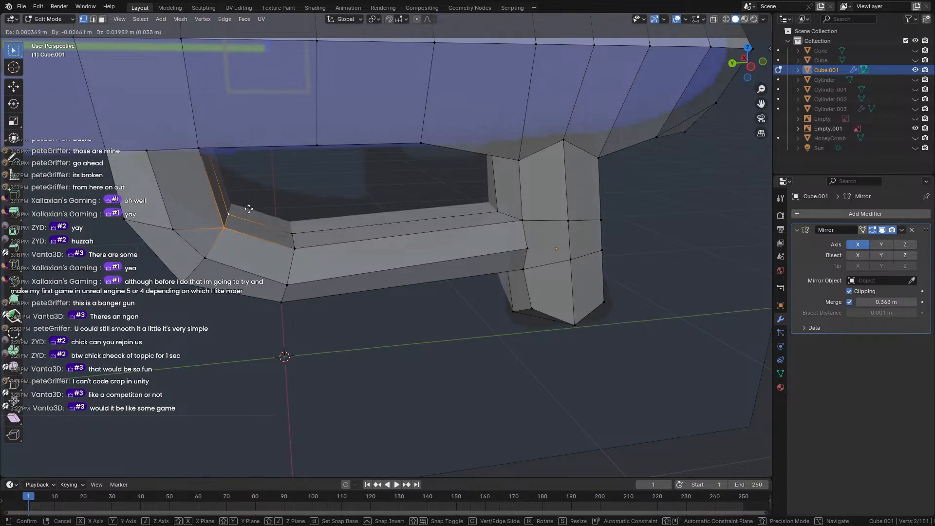
pyautogui.click(250, 211)
pyautogui.click(212, 337)
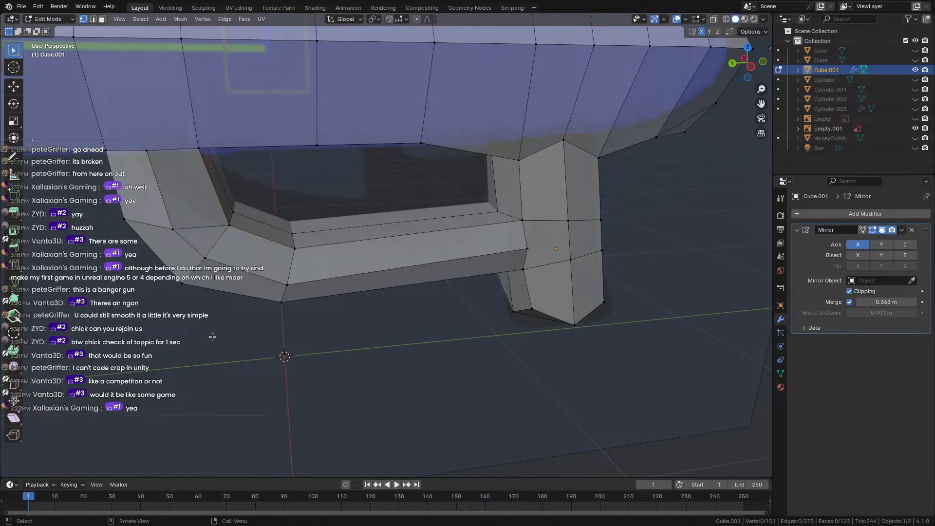
# Select the entire gun body mesh and round it with the Smooth tool.
pyautogui.press('Tab')
pyautogui.moveTo(210, 317); pyautogui.dragTo(264, 319, button='middle')
pyautogui.scroll(3, 265, 320)
pyautogui.press('Tab')
pyautogui.press('a')
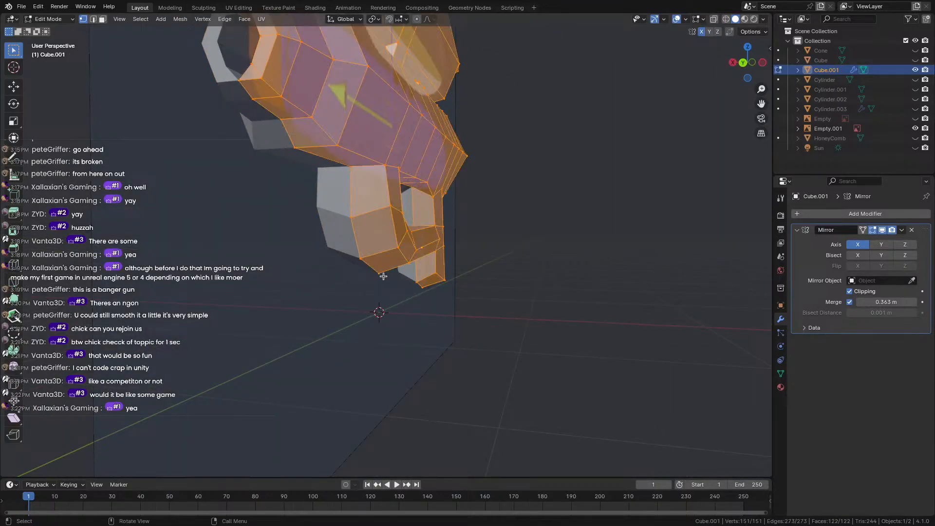
pyautogui.click(178, 19)
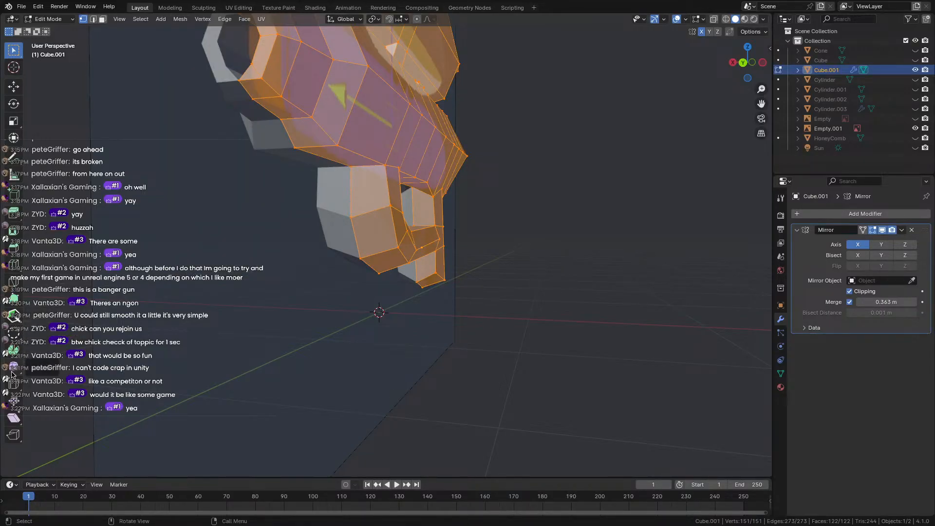
pyautogui.click(12, 371)
pyautogui.moveTo(447, 114); pyautogui.dragTo(593, 100)
pyautogui.press('Tab')
# View the smoothed gun from the side and go back into Edit Mode.
pyautogui.scroll(-4, 582, 215)
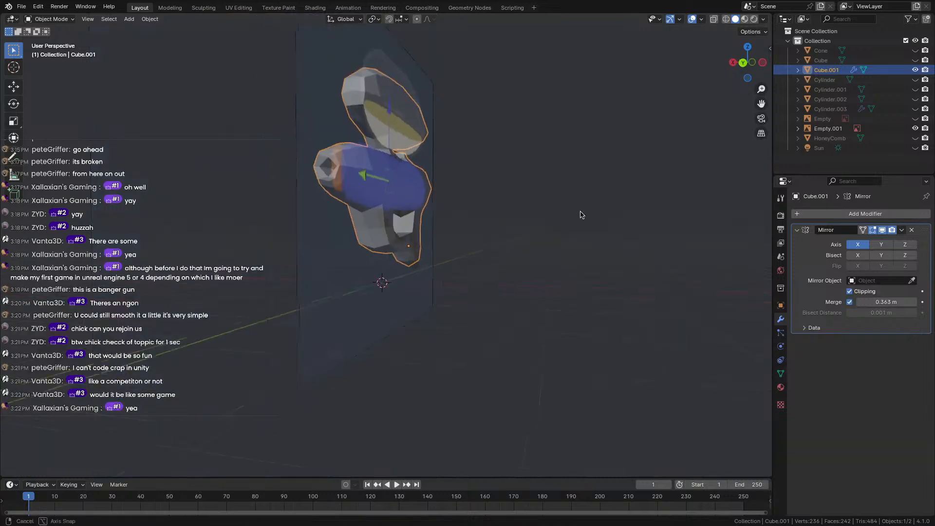
pyautogui.moveTo(582, 215); pyautogui.dragTo(516, 226, button='middle')
pyautogui.click(534, 224)
pyautogui.press('Tab')
# Undo the whole-mesh smoothing and select the trigger guard faces.
pyautogui.hotkey('ctrl', 'z')
pyautogui.scroll(4, 511, 226)
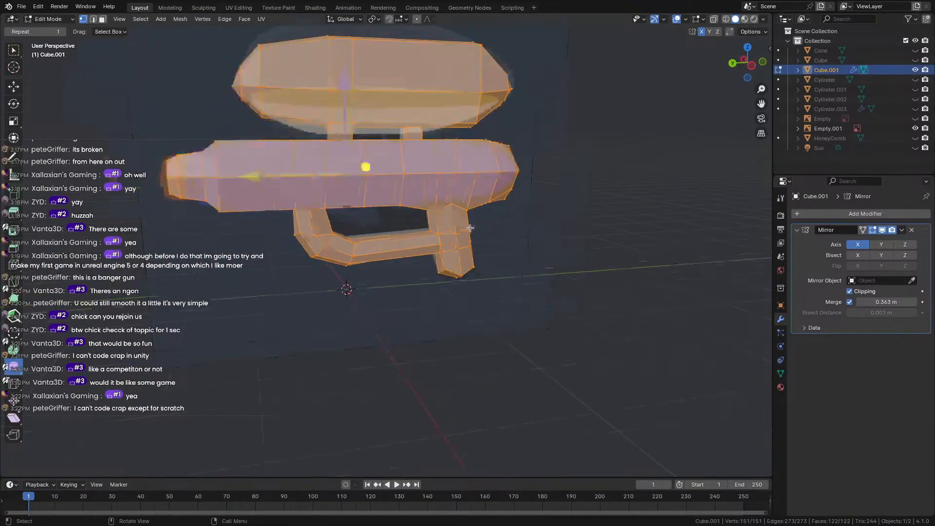
pyautogui.click(336, 241)
pyautogui.moveTo(245, 247); pyautogui.dragTo(287, 238, button='middle')
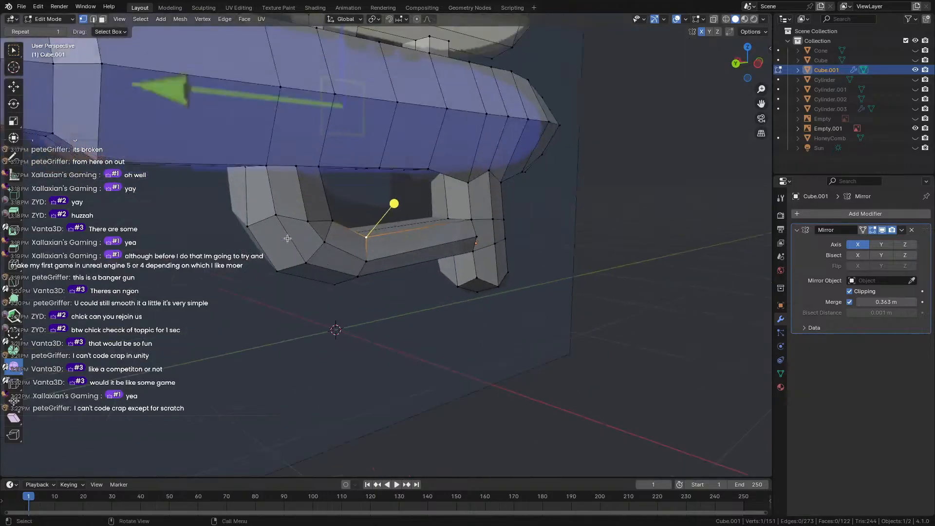
pyautogui.keyDown('shift'); pyautogui.moveTo(270, 199); pyautogui.dragTo(353, 269); pyautogui.keyUp('shift')
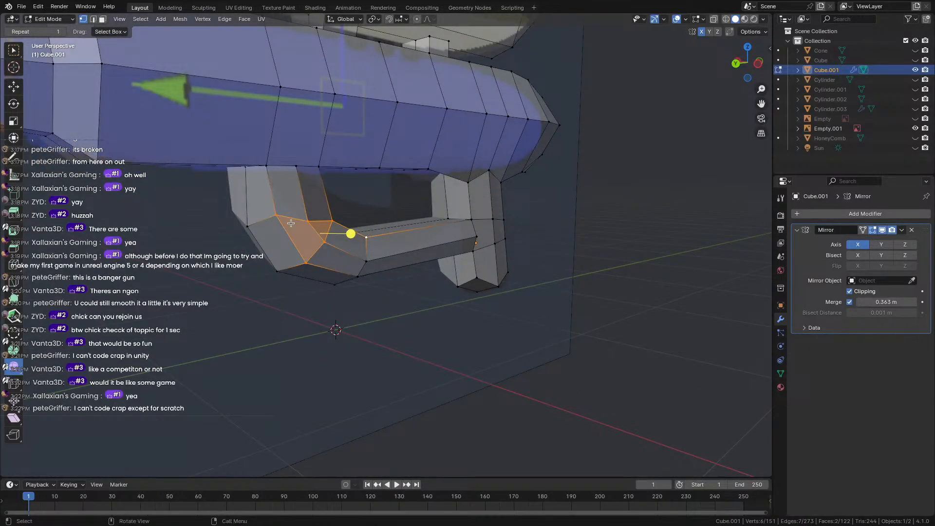
pyautogui.click(227, 389)
pyautogui.moveTo(307, 297); pyautogui.dragTo(270, 310, button='middle')
pyautogui.keyDown('shift'); pyautogui.moveTo(217, 205); pyautogui.dragTo(355, 284); pyautogui.keyUp('shift')
pyautogui.moveTo(293, 278); pyautogui.dragTo(352, 232, button='middle')
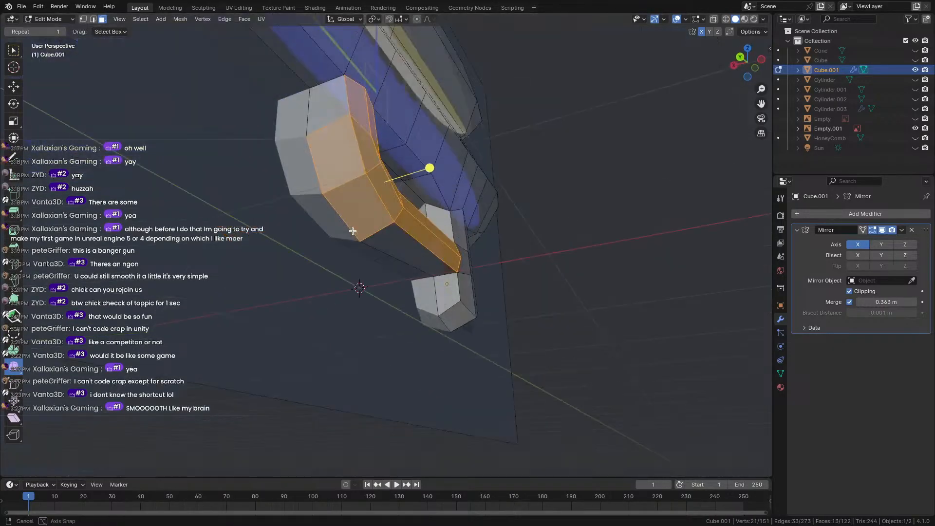
pyautogui.keyDown('shift'); pyautogui.click(321, 99); pyautogui.keyUp('shift')
# Smooth the trigger guard faces with a 0.537 factor, then clear the selection.
pyautogui.moveTo(424, 160); pyautogui.dragTo(477, 168)
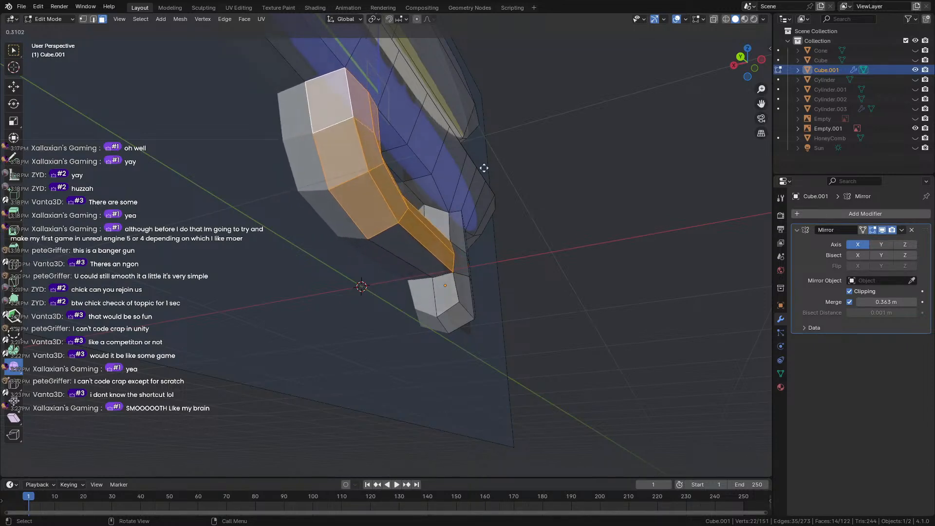
pyautogui.moveTo(604, 167); pyautogui.dragTo(526, 163)
pyautogui.moveTo(527, 163); pyautogui.dragTo(447, 213, button='middle')
pyautogui.moveTo(292, 233)
pyautogui.mouseDown()
pyautogui.moveTo(279, 233)
pyautogui.moveTo(293, 232)
pyautogui.mouseUp()
pyautogui.click(382, 369)
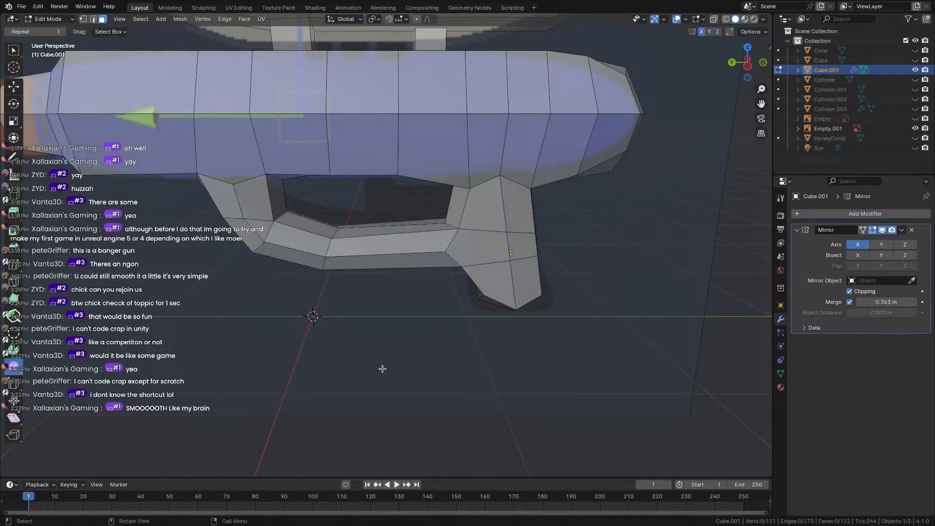
pyautogui.scroll(-6, 378, 357)
pyautogui.moveTo(378, 357); pyautogui.dragTo(444, 346, button='middle')
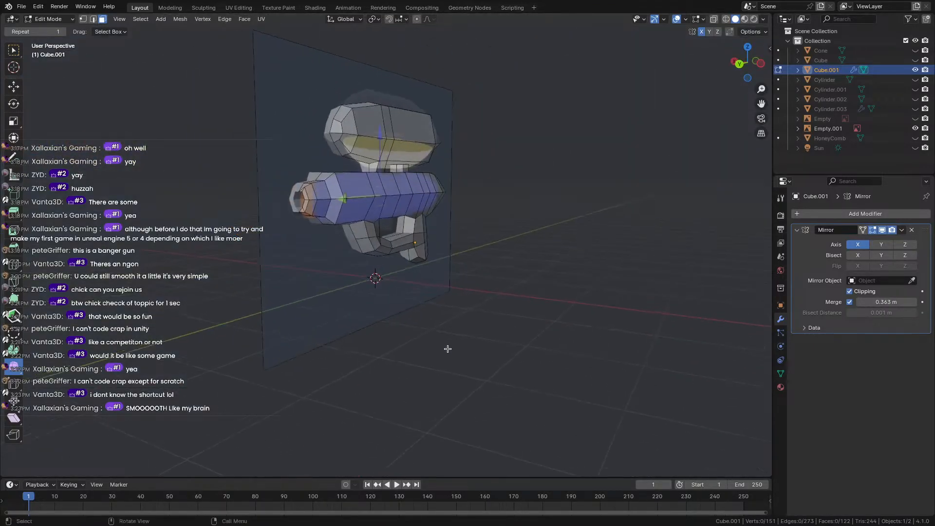
pyautogui.scroll(5, 445, 346)
pyautogui.moveTo(244, 177); pyautogui.dragTo(503, 237, button='middle')
# Select the barrel-tip faces and inset them into a recessed nozzle opening.
pyautogui.keyDown('ctrl'); pyautogui.click(635, 188); pyautogui.keyUp('ctrl')
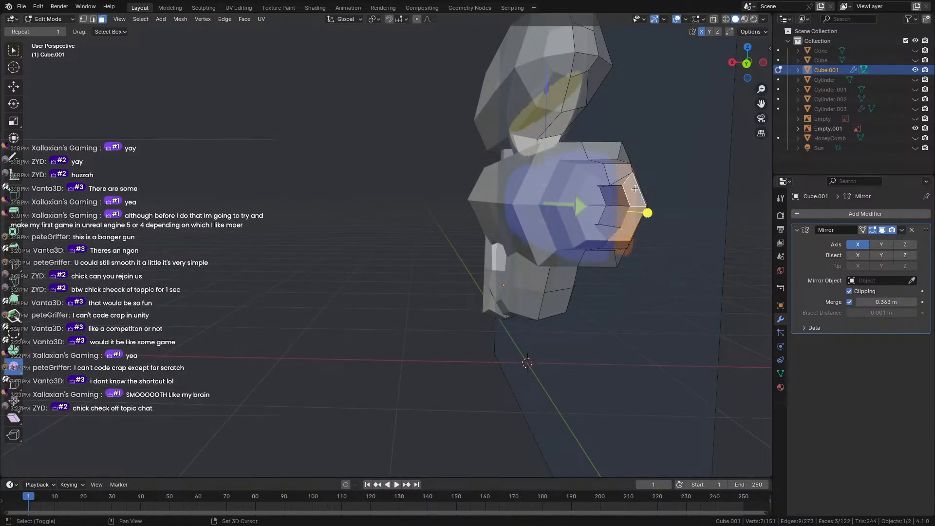
pyautogui.keyDown('shift'); pyautogui.click(619, 172); pyautogui.keyUp('shift')
pyautogui.moveTo(619, 172); pyautogui.dragTo(478, 205, button='middle')
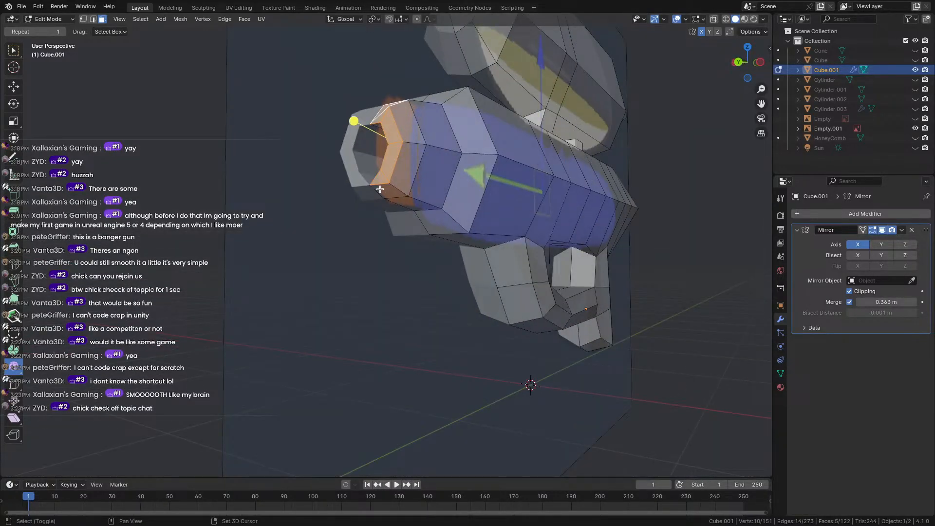
pyautogui.moveTo(388, 184); pyautogui.dragTo(365, 204, button='middle')
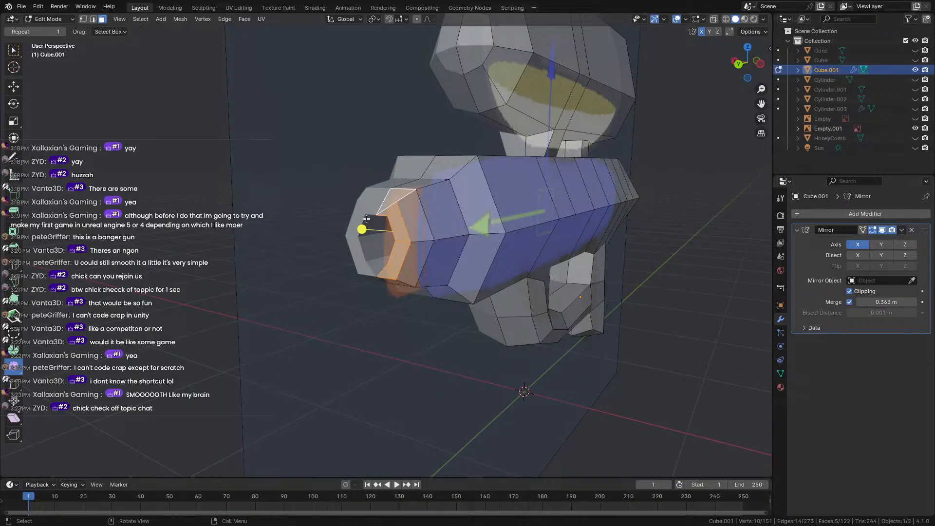
pyautogui.press('i')
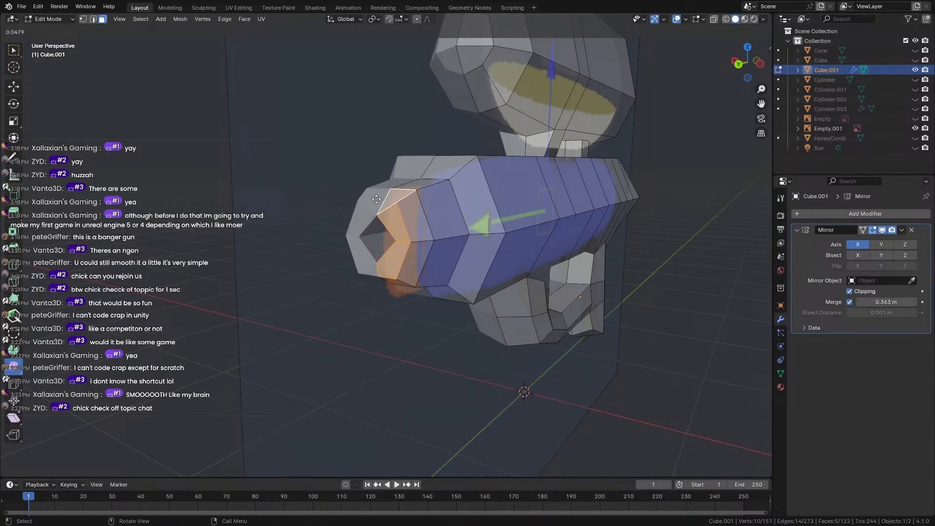
pyautogui.moveTo(376, 199); pyautogui.dragTo(272, 230)
pyautogui.press('Tab')
pyautogui.scroll(-5, 289, 231)
pyautogui.moveTo(289, 231); pyautogui.dragTo(441, 248, button='middle')
pyautogui.press('Tab')
pyautogui.scroll(4, 423, 237)
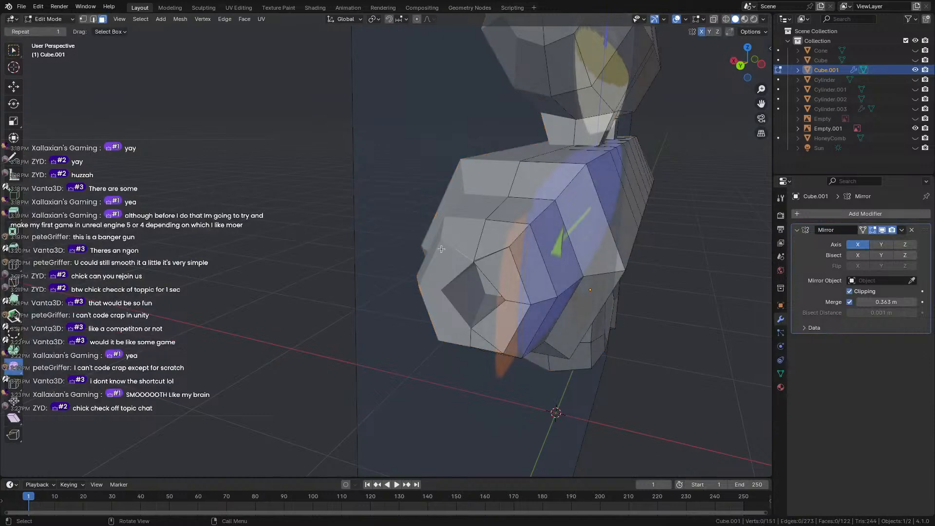
pyautogui.keyDown('shift'); pyautogui.moveTo(499, 252); pyautogui.dragTo(447, 240, button='middle'); pyautogui.keyUp('shift')
# Merge the whole mesh's vertices by distance with a merge distance of about 0.3 m.
pyautogui.scroll(5, 438, 234)
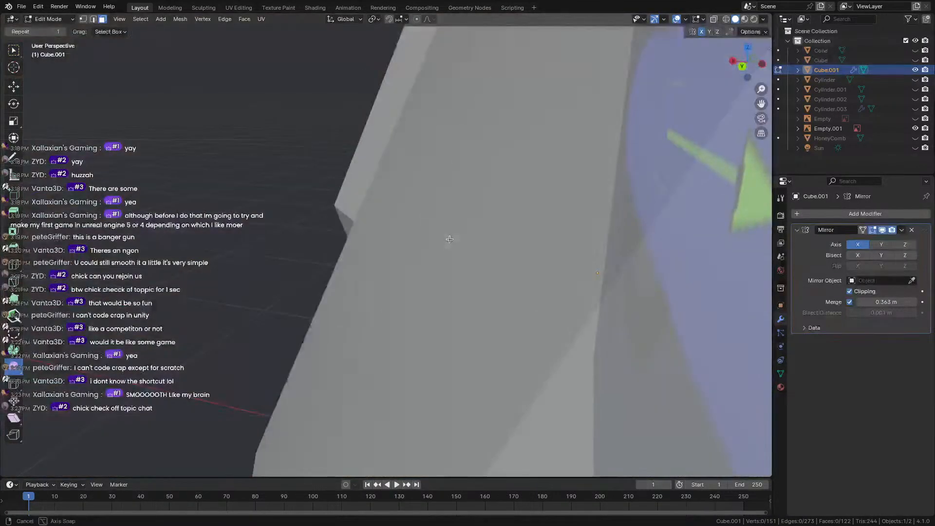
pyautogui.scroll(-6, 447, 239)
pyautogui.press('a')
pyautogui.press('m')
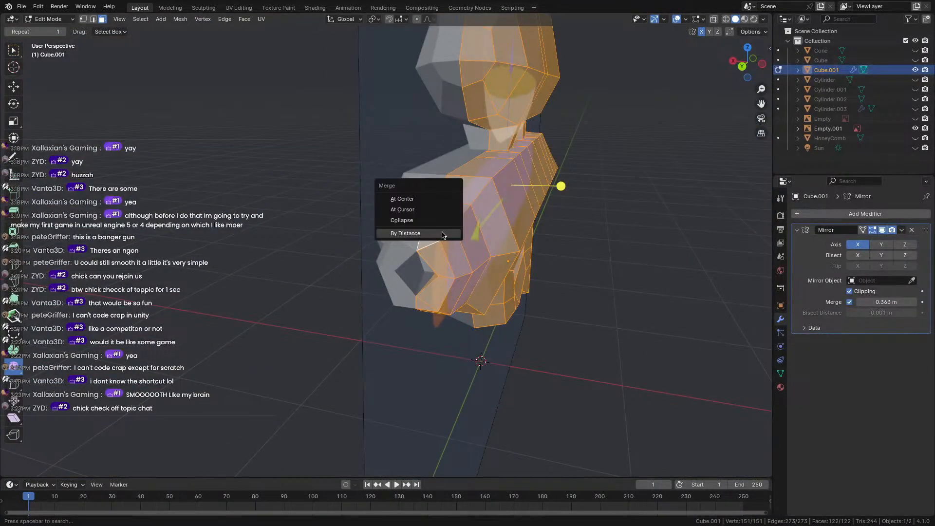
pyautogui.click(443, 234)
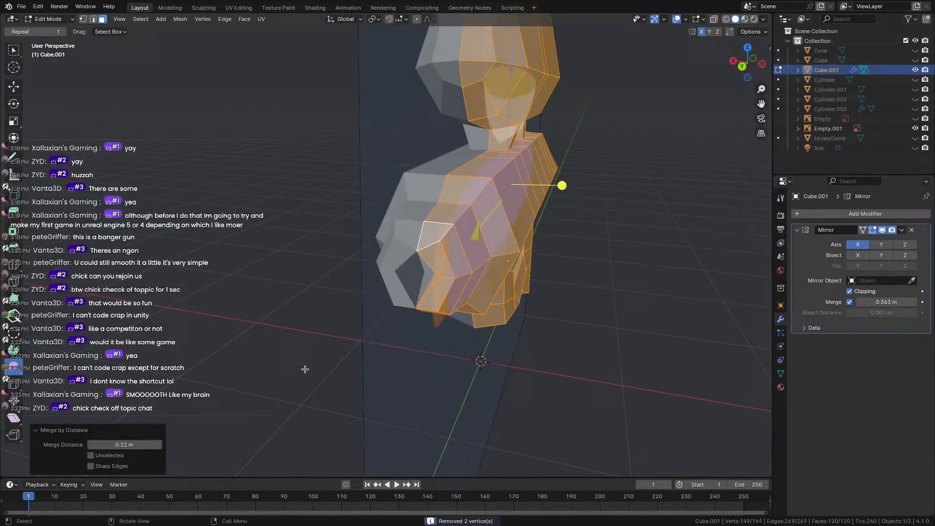
pyautogui.click(159, 445)
pyautogui.click(159, 445)
pyautogui.click(159, 445)
pyautogui.click(159, 445)
pyautogui.click(159, 444)
pyautogui.click(159, 444)
pyautogui.click(158, 445)
pyautogui.click(159, 445)
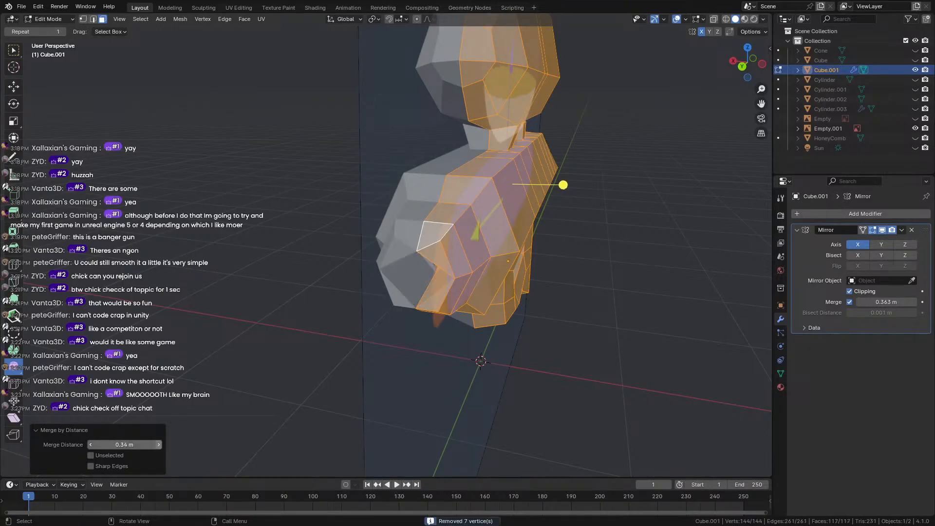
pyautogui.click(90, 444)
pyautogui.click(89, 444)
pyautogui.click(90, 445)
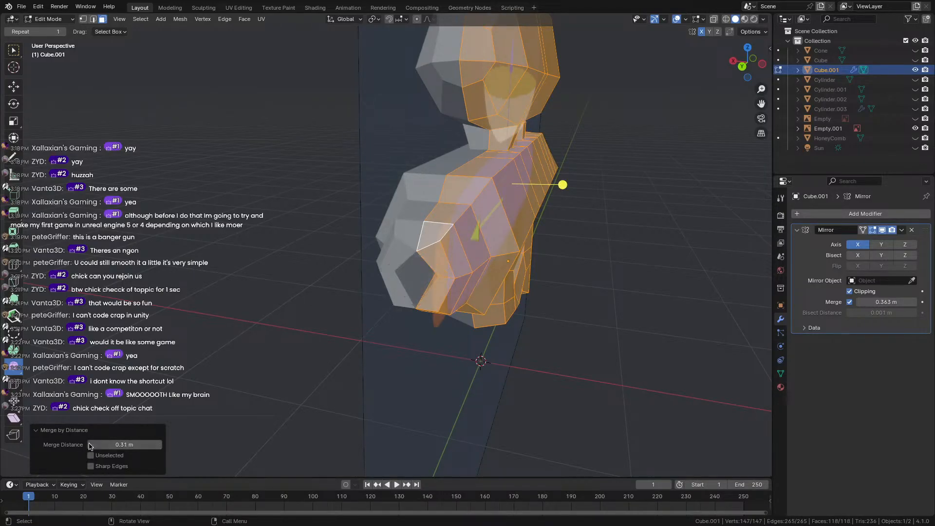
pyautogui.click(89, 444)
pyautogui.click(89, 445)
pyautogui.moveTo(113, 427); pyautogui.dragTo(292, 244, button='middle')
pyautogui.press('Tab')
pyautogui.scroll(5, 377, 234)
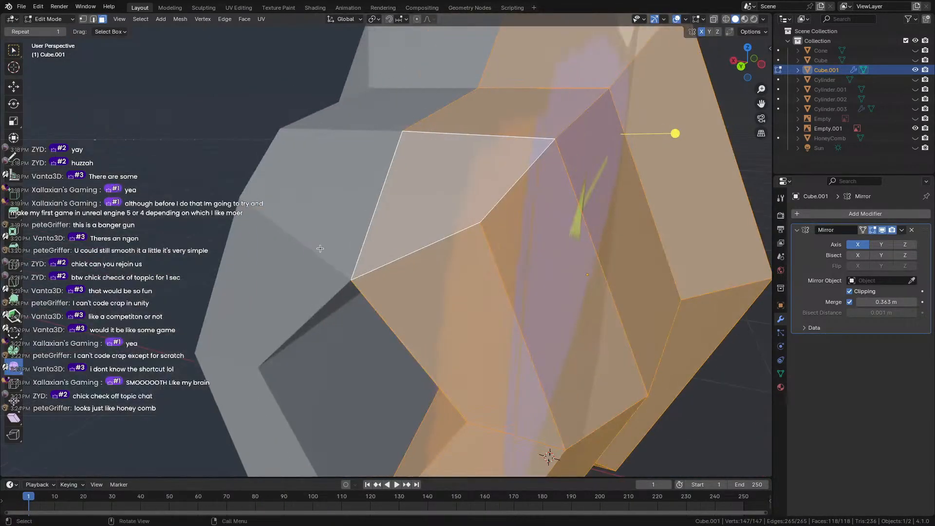
# In vertex select mode, move a stray vertex near the nozzle into place.
pyautogui.press('Tab')
pyautogui.press('1')
pyautogui.click(349, 278)
pyautogui.moveTo(349, 278); pyautogui.dragTo(365, 268, button='middle')
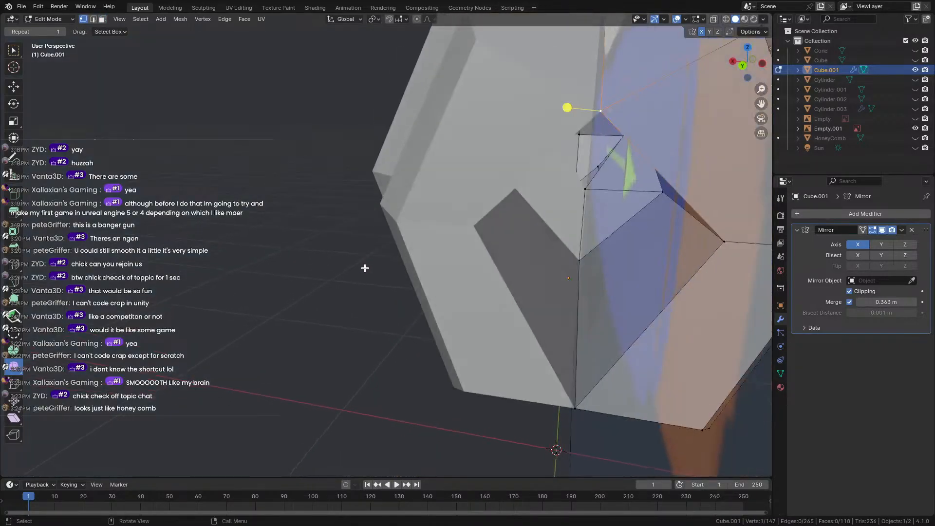
pyautogui.press('g')
pyautogui.click(593, 212)
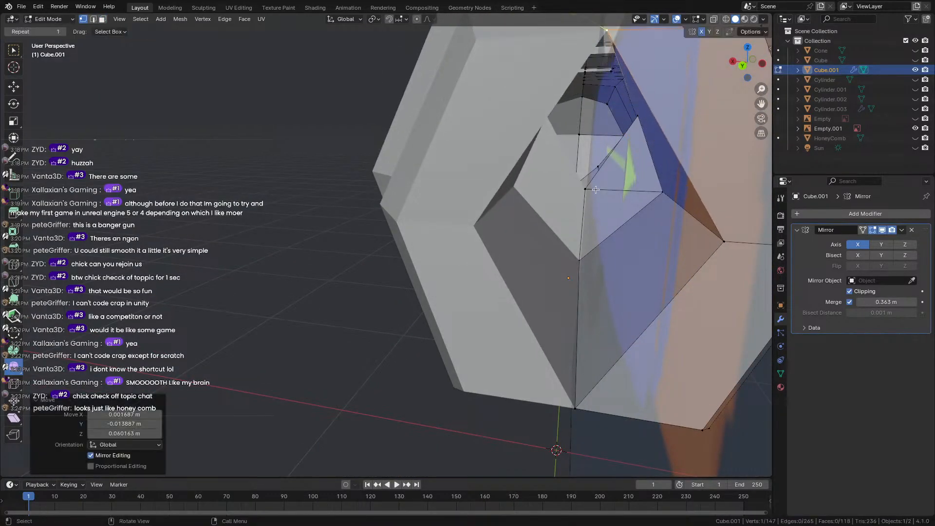
pyautogui.scroll(-4, 594, 211)
pyautogui.scroll(5, 594, 211)
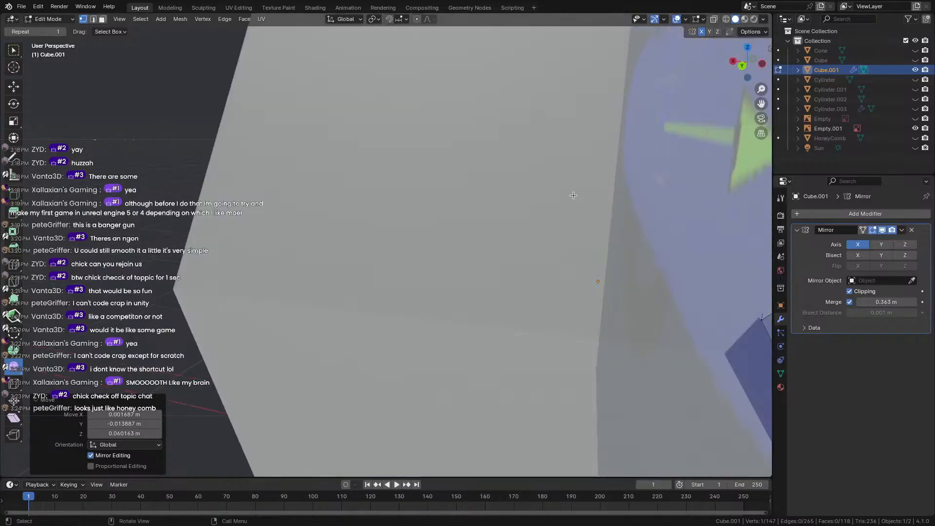
pyautogui.scroll(-5, 569, 216)
pyautogui.scroll(3, 568, 220)
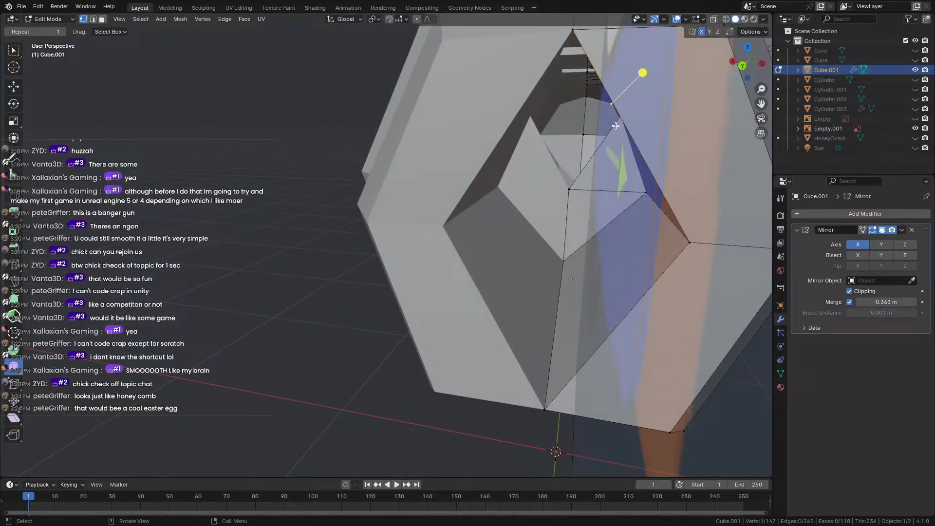
pyautogui.moveTo(618, 122); pyautogui.dragTo(578, 202, button='middle')
pyautogui.scroll(4, 577, 198)
pyautogui.scroll(-4, 574, 190)
pyautogui.scroll(-5, 574, 189)
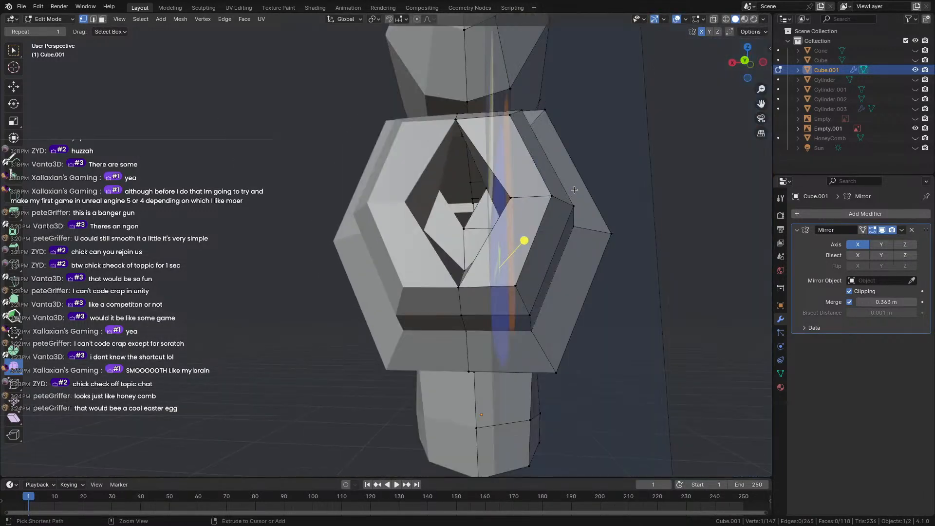
# Return to Object Mode and deselect the gun body.
pyautogui.press('Tab')
pyautogui.press('Tab')
pyautogui.press('Tab')
pyautogui.press('Tab')
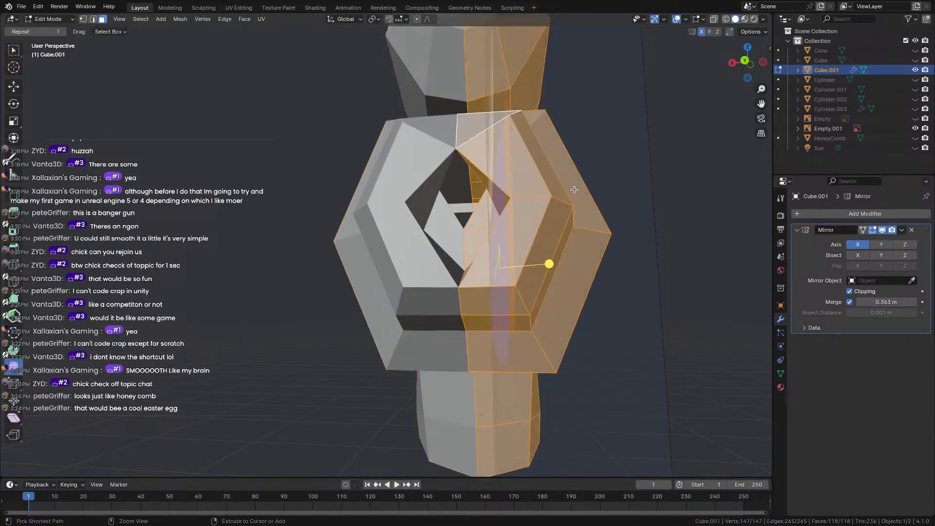
pyautogui.moveTo(574, 190); pyautogui.dragTo(525, 251, button='middle')
pyautogui.press('Tab')
pyautogui.click(273, 294)
pyautogui.press('Tab')
pyautogui.press('Tab')
pyautogui.press('Tab')
pyautogui.press('Tab')
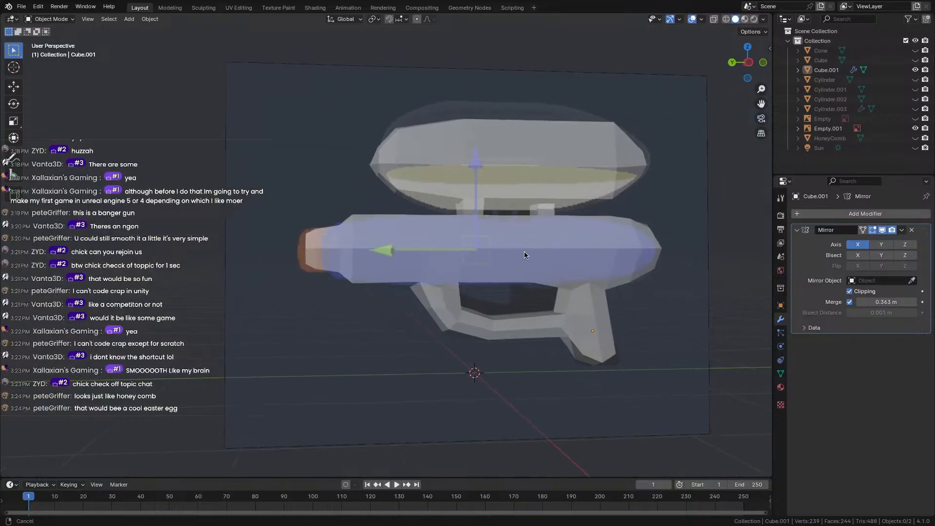
# Give the gun body's material a dark blue base colour.
pyautogui.press('Tab')
pyautogui.press('Tab')
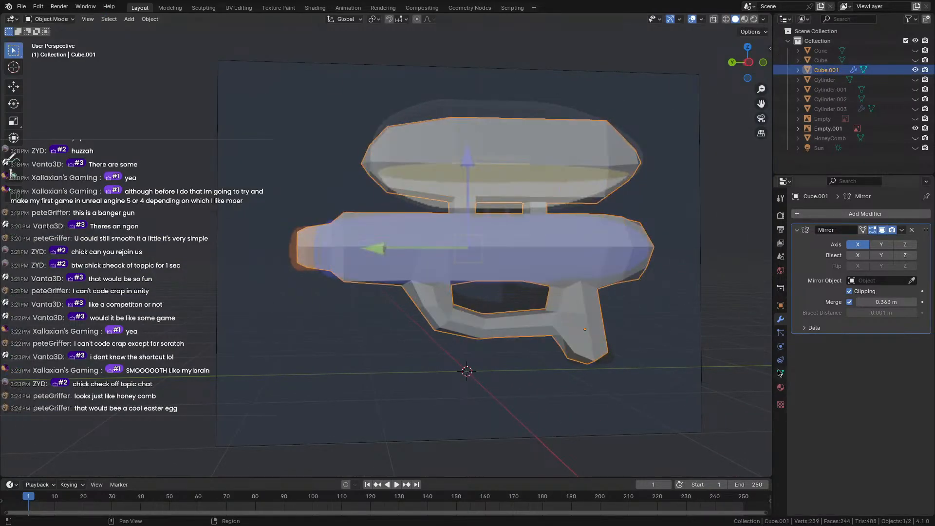
pyautogui.click(781, 387)
pyautogui.click(845, 256)
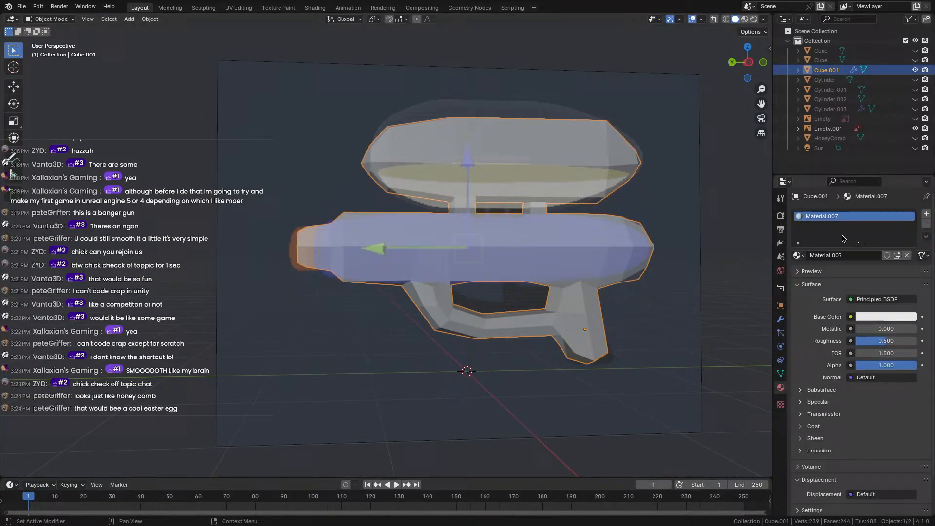
pyautogui.click(798, 256)
pyautogui.click(824, 252)
pyautogui.click(869, 316)
pyautogui.click(892, 177)
pyautogui.moveTo(913, 171); pyautogui.dragTo(909, 179)
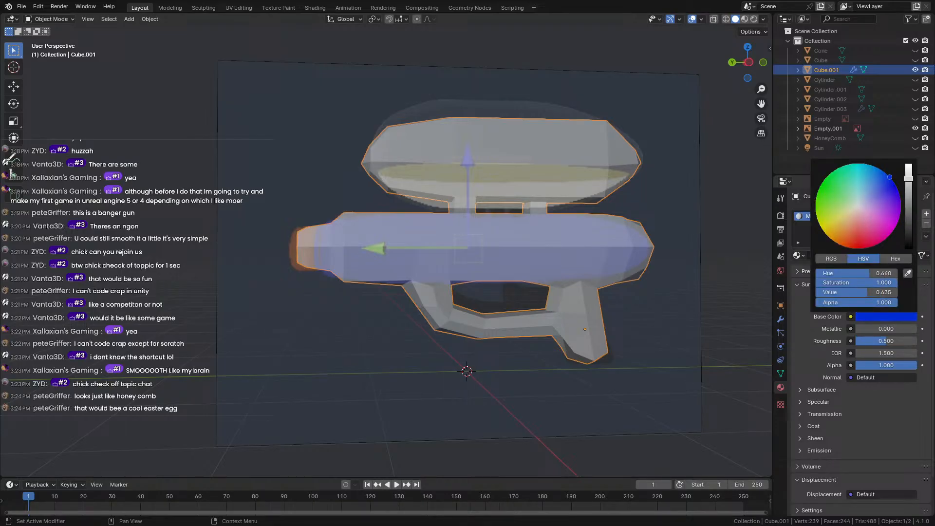
# Add a second material slot with new Material.008 and set its base colour to orange.
pyautogui.click(927, 212)
pyautogui.click(830, 269)
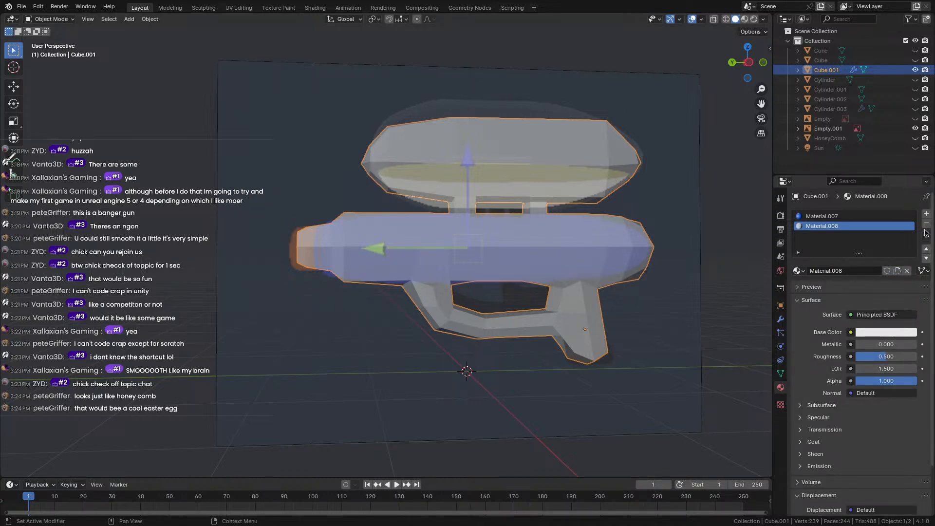
pyautogui.click(892, 334)
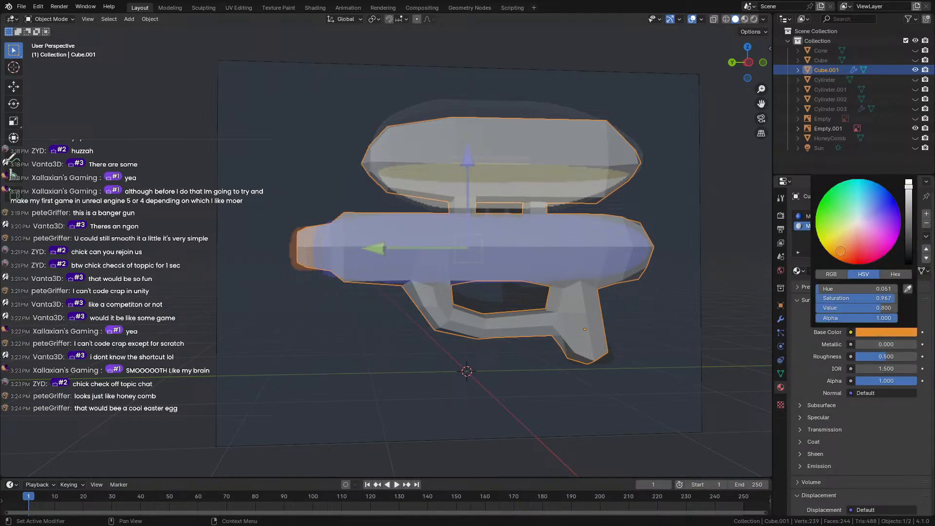
pyautogui.click(242, 300)
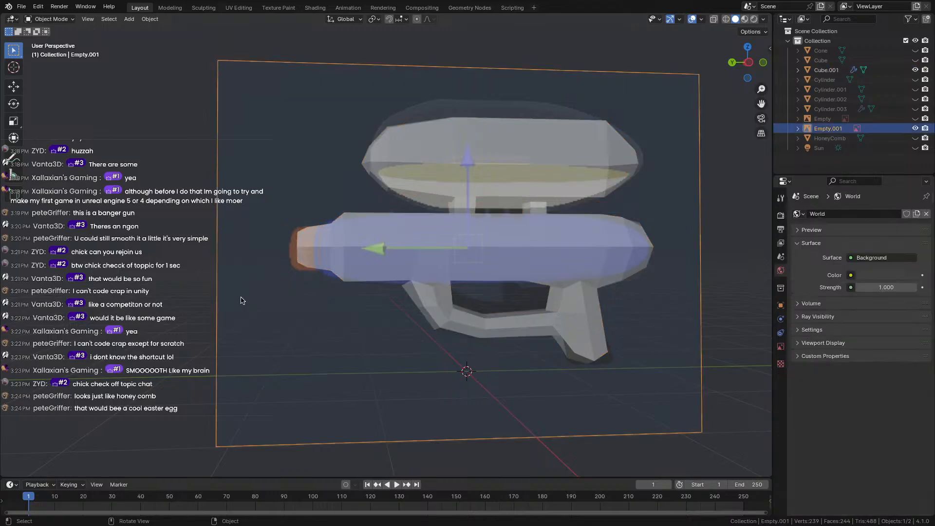
# Select the water gun body and enter Edit Mode, angled toward the nozzle.
pyautogui.scroll(3, 239, 257)
pyautogui.moveTo(237, 257)
pyautogui.mouseDown(button='middle')
pyautogui.moveTo(276, 241)
pyautogui.moveTo(252, 246)
pyautogui.mouseUp(button='middle')
pyautogui.scroll(4, 252, 246)
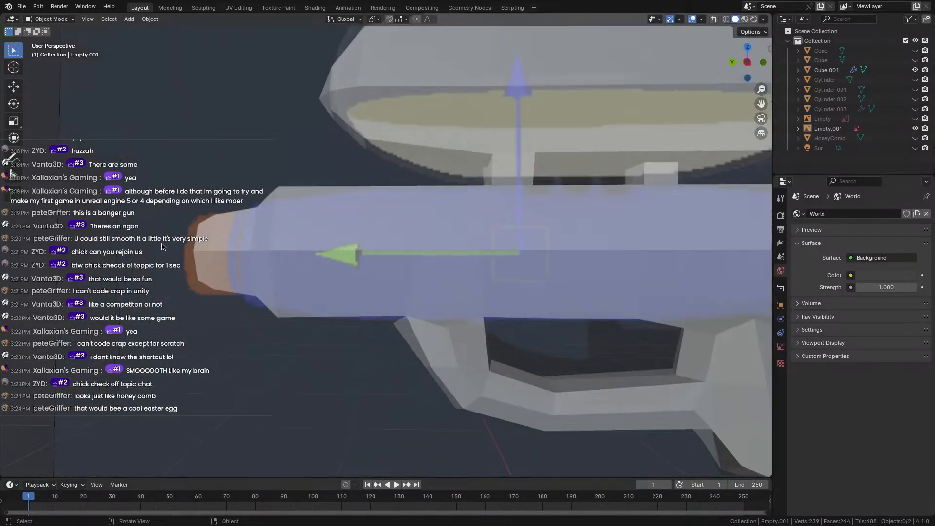
pyautogui.click(294, 253)
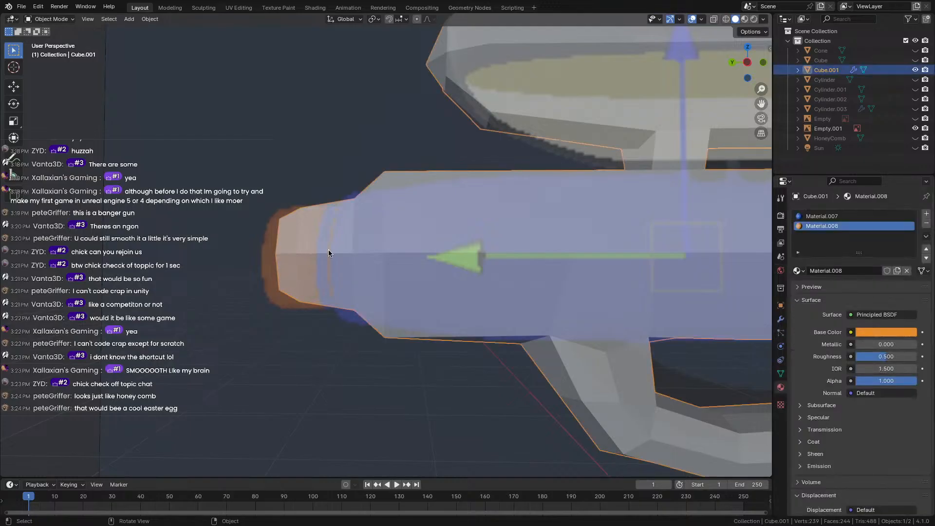
pyautogui.press('Tab')
pyautogui.moveTo(321, 343); pyautogui.dragTo(376, 349, button='middle')
pyautogui.scroll(1, 375, 349)
pyautogui.click(338, 251)
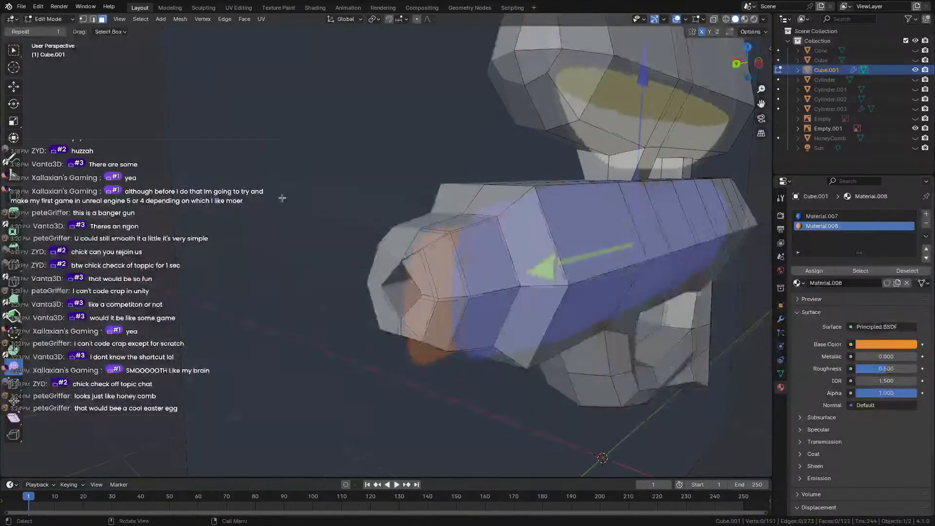
# Box-select the nozzle faces, adding the tip face and two lower nozzle faces.
pyautogui.moveTo(282, 199); pyautogui.dragTo(228, 183, button='middle')
pyautogui.moveTo(227, 181); pyautogui.dragTo(437, 350)
pyautogui.moveTo(436, 350); pyautogui.dragTo(245, 355, button='middle')
pyautogui.click(269, 298)
pyautogui.moveTo(221, 149); pyautogui.dragTo(312, 374)
pyautogui.moveTo(313, 375); pyautogui.dragTo(333, 420, button='middle')
pyautogui.keyDown('shift'); pyautogui.click(314, 339); pyautogui.keyUp('shift')
pyautogui.moveTo(315, 343); pyautogui.dragTo(309, 297, button='middle')
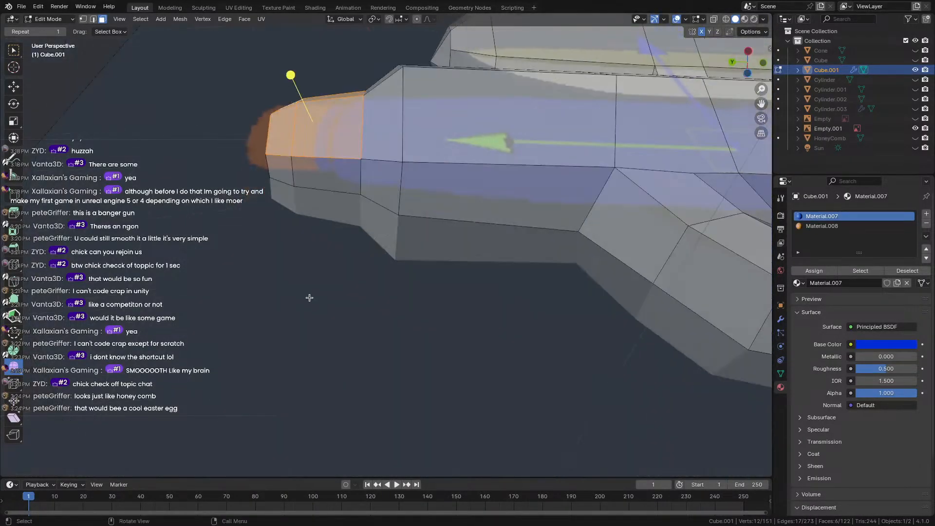
pyautogui.keyDown('shift'); pyautogui.click(306, 172); pyautogui.keyUp('shift')
pyautogui.keyDown('shift'); pyautogui.click(281, 170); pyautogui.keyUp('shift')
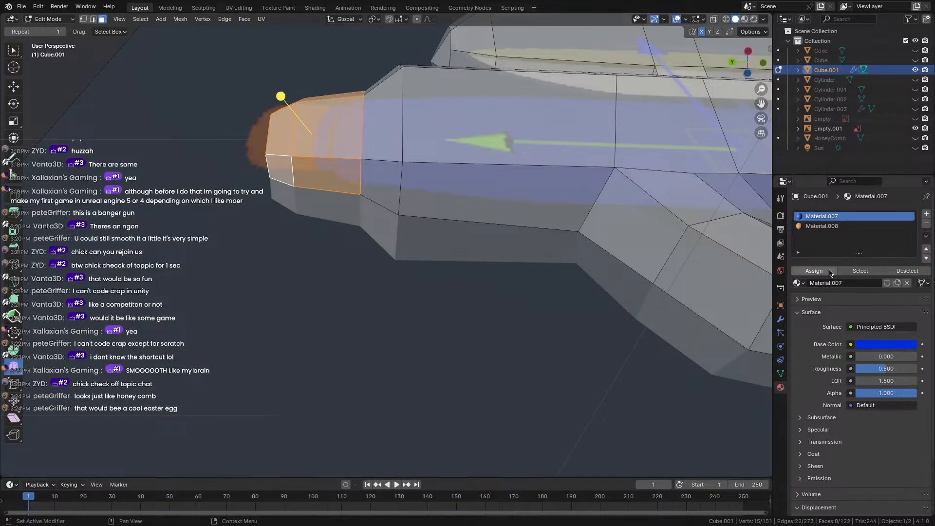
# Assign orange Material.008 to the nozzle faces, switch to Material Preview and return to Object Mode.
pyautogui.click(827, 226)
pyautogui.click(816, 270)
pyautogui.scroll(1, 637, 294)
pyautogui.scroll(-2, 390, 267)
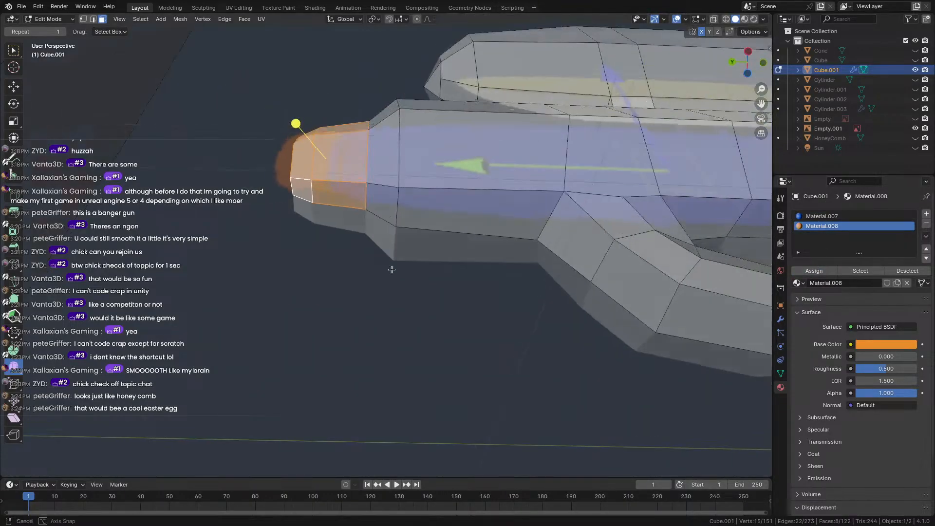
pyautogui.moveTo(390, 268); pyautogui.dragTo(399, 311, button='middle')
pyautogui.click(745, 20)
pyautogui.press('Tab')
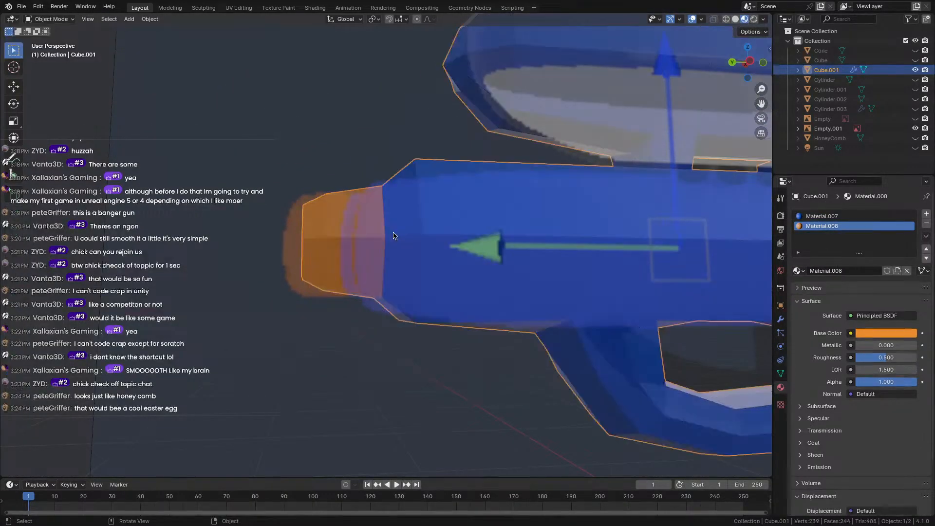
pyautogui.click(199, 207)
# Orbit to a side view, select the gun body and enter Edit Mode.
pyautogui.scroll(-4, 92, 238)
pyautogui.moveTo(92, 238); pyautogui.dragTo(32, 250, button='middle')
pyautogui.scroll(1, 154, 261)
pyautogui.keyDown('shift'); pyautogui.moveTo(286, 201); pyautogui.dragTo(23, 215, button='middle'); pyautogui.keyUp('shift')
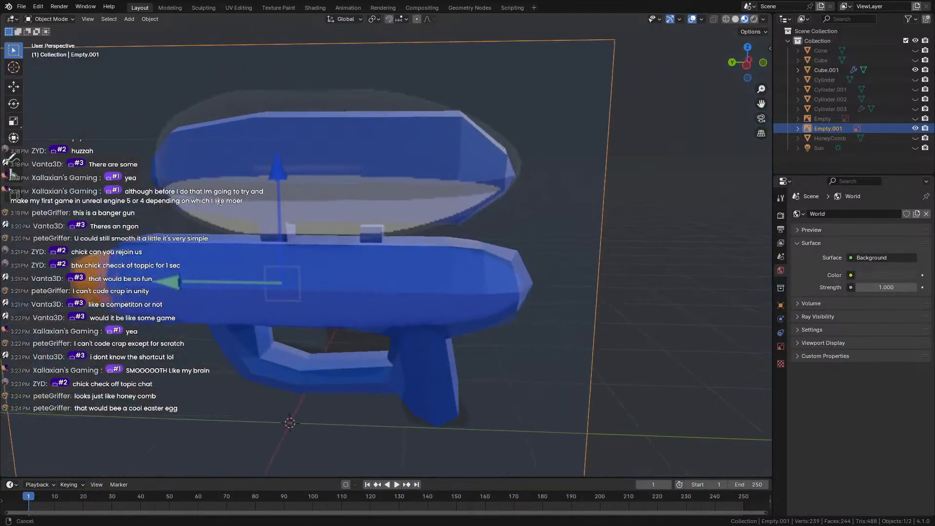
pyautogui.scroll(1, 253, 185)
pyautogui.moveTo(253, 186); pyautogui.dragTo(277, 171, button='middle')
pyautogui.keyDown('shift'); pyautogui.moveTo(352, 193); pyautogui.dragTo(367, 261, button='middle'); pyautogui.keyUp('shift')
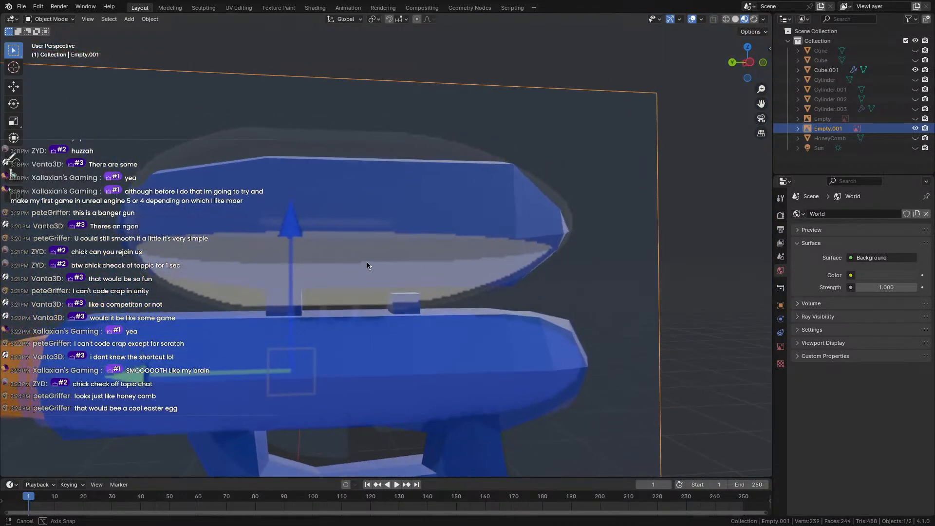
pyautogui.click(369, 234)
pyautogui.press('Tab')
# Select the top tank's faces, add a new empty material slot and assign it to them.
pyautogui.keyDown('shift'); pyautogui.moveTo(77, 166); pyautogui.dragTo(599, 293); pyautogui.keyUp('shift')
pyautogui.moveTo(597, 280); pyautogui.dragTo(580, 259, button='middle')
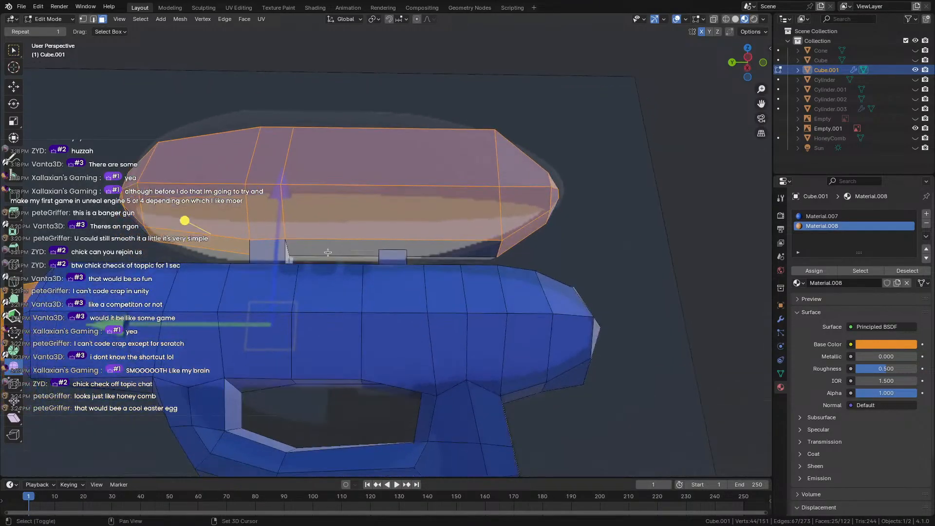
pyautogui.keyDown('shift'); pyautogui.click(394, 248); pyautogui.keyUp('shift')
pyautogui.moveTo(430, 230); pyautogui.dragTo(431, 250, button='middle')
pyautogui.keyDown('shift'); pyautogui.click(525, 314); pyautogui.keyUp('shift')
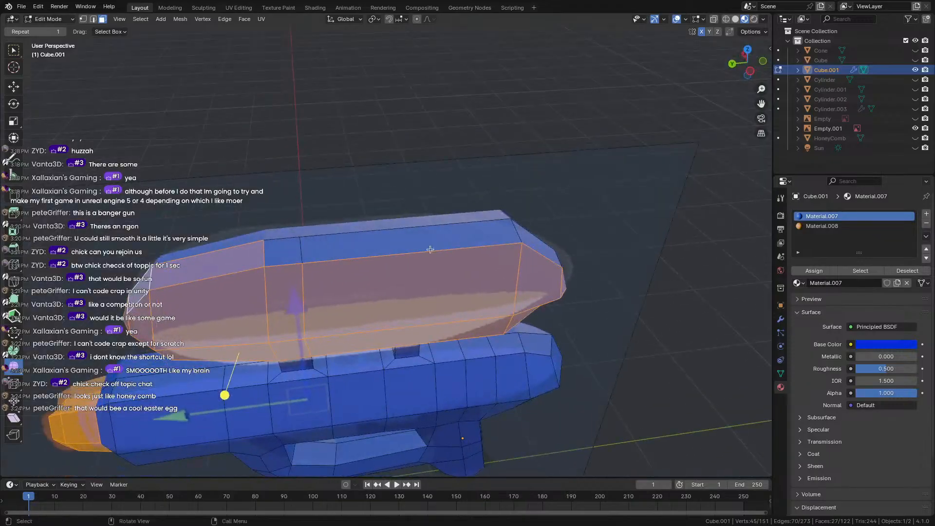
pyautogui.keyDown('shift'); pyautogui.moveTo(426, 247); pyautogui.dragTo(426, 247); pyautogui.keyUp('shift')
pyautogui.moveTo(427, 247); pyautogui.dragTo(338, 197, button='middle')
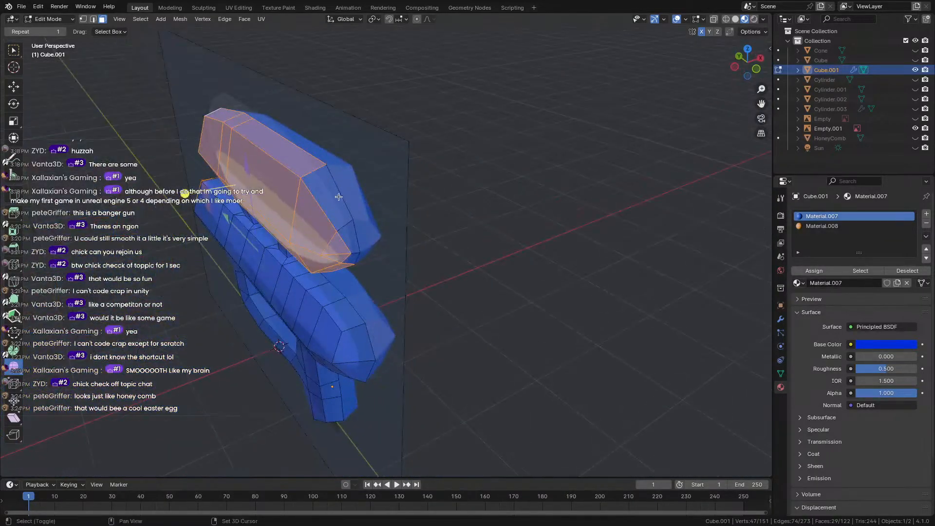
pyautogui.keyDown('shift'); pyautogui.moveTo(354, 275); pyautogui.dragTo(354, 275); pyautogui.keyUp('shift')
pyautogui.moveTo(353, 275); pyautogui.dragTo(386, 201, button='middle')
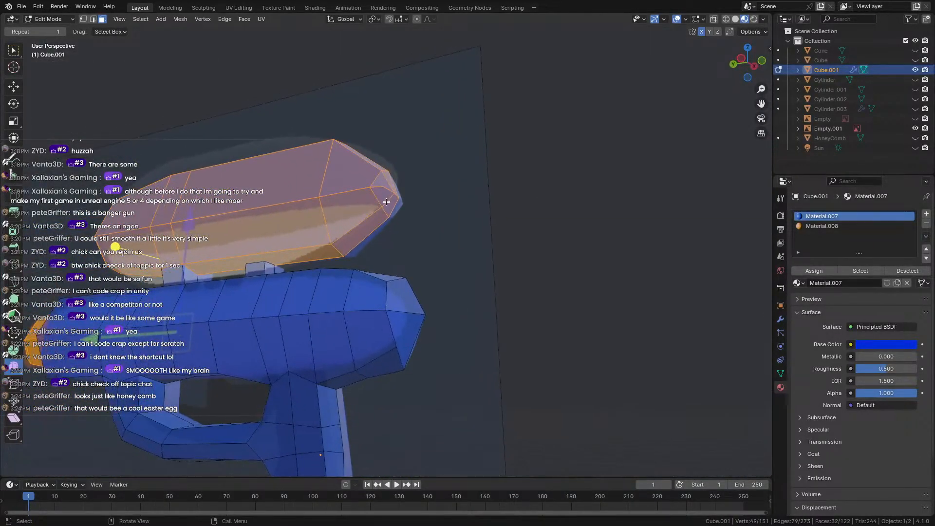
pyautogui.moveTo(277, 225); pyautogui.dragTo(548, 281, button='middle')
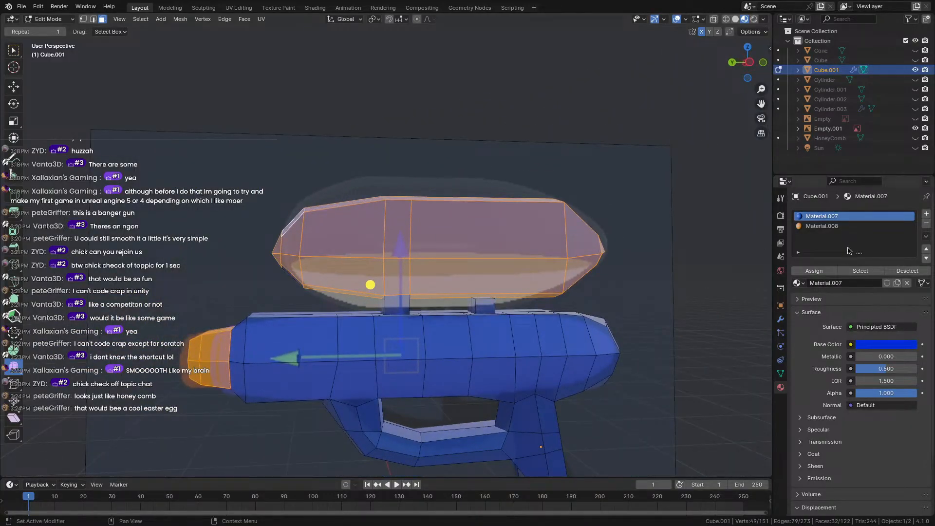
pyautogui.click(927, 214)
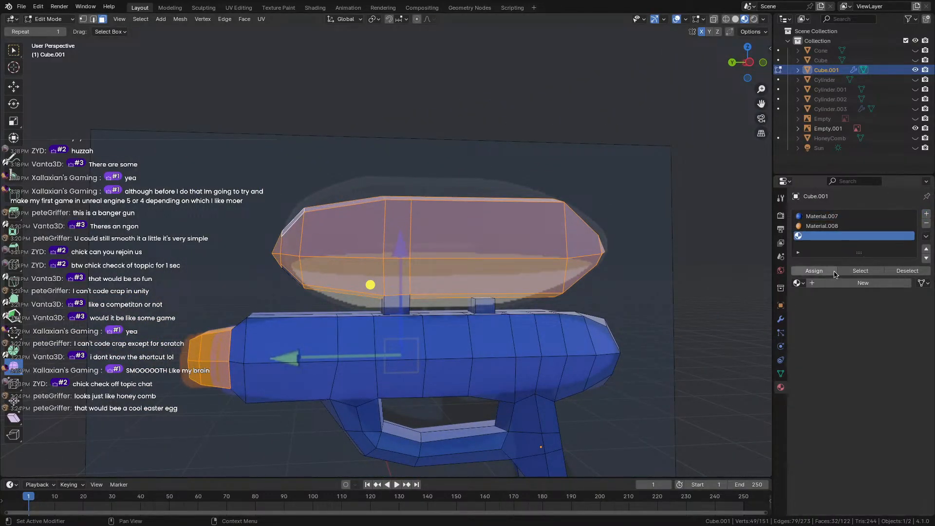
pyautogui.click(826, 271)
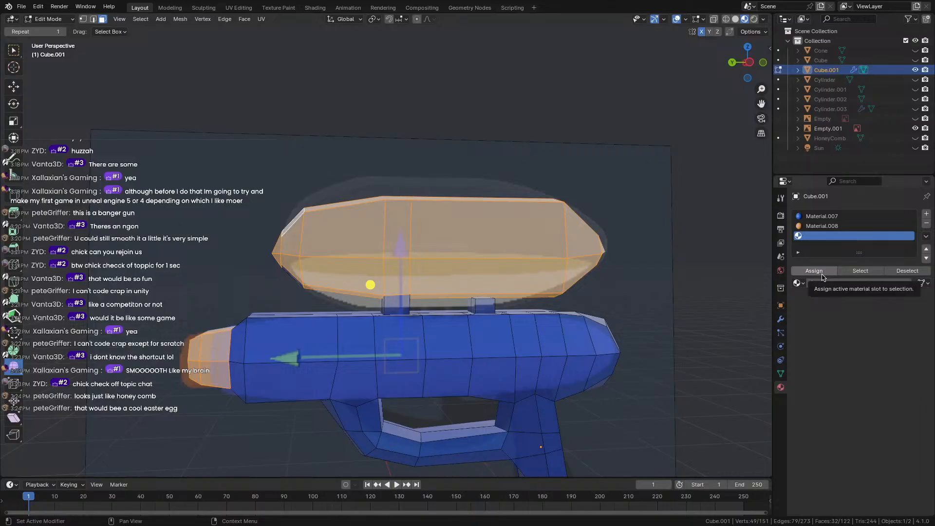
# Reselect the tank faces, including three front faces and a bottom face.
pyautogui.click(212, 150)
pyautogui.moveTo(213, 150); pyautogui.dragTo(640, 289)
pyautogui.moveTo(640, 289); pyautogui.dragTo(632, 354, button='middle')
pyautogui.keyDown('shift'); pyautogui.click(488, 210); pyautogui.keyUp('shift')
pyautogui.keyDown('shift'); pyautogui.click(517, 266); pyautogui.keyUp('shift')
pyautogui.keyDown('shift'); pyautogui.click(519, 286); pyautogui.keyUp('shift')
pyautogui.keyDown('shift'); pyautogui.click(550, 270); pyautogui.keyUp('shift')
pyautogui.scroll(3, 603, 286)
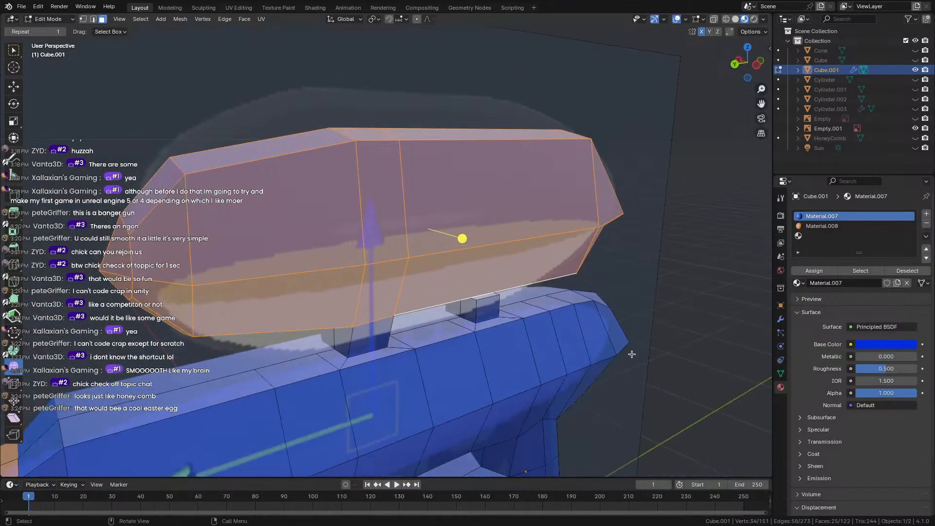
pyautogui.moveTo(452, 315); pyautogui.dragTo(379, 256, button='middle')
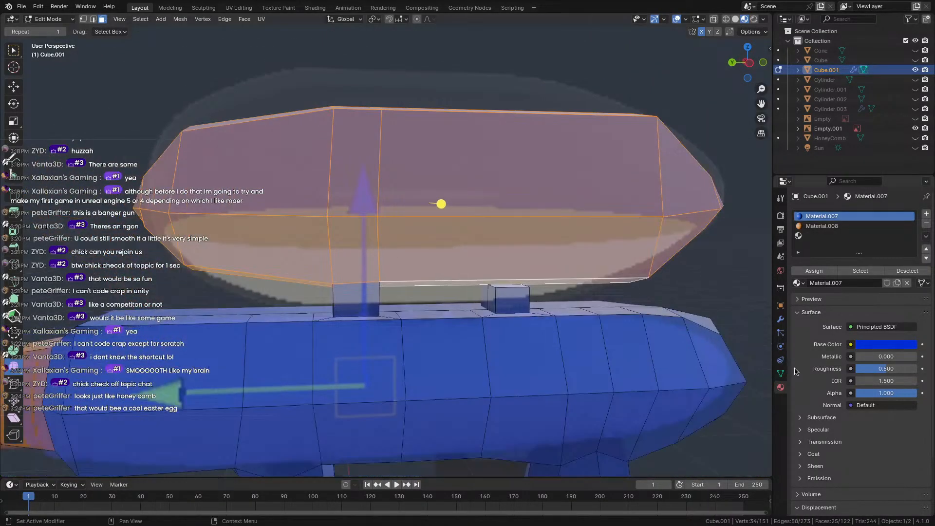
# Create white Material.009 in the third slot, assign it to the tank and return to Object Mode.
pyautogui.click(821, 236)
pyautogui.click(840, 283)
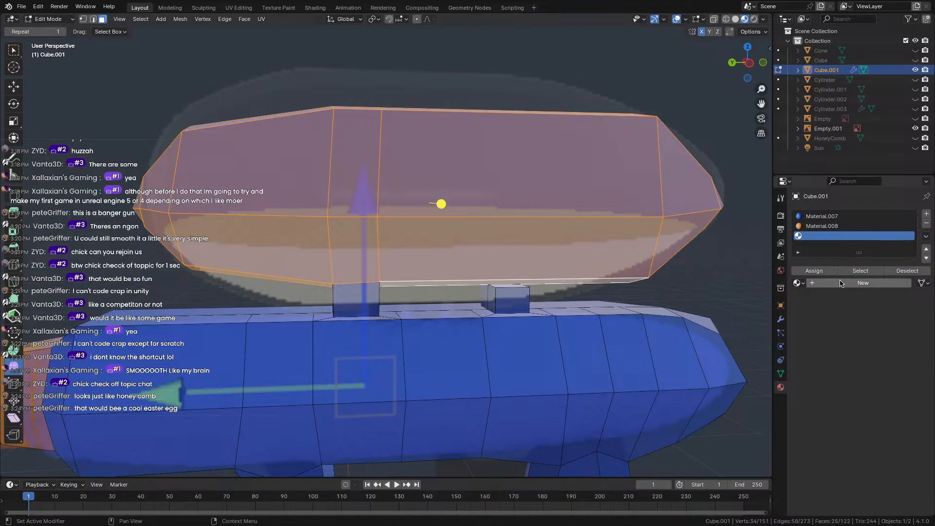
pyautogui.click(868, 343)
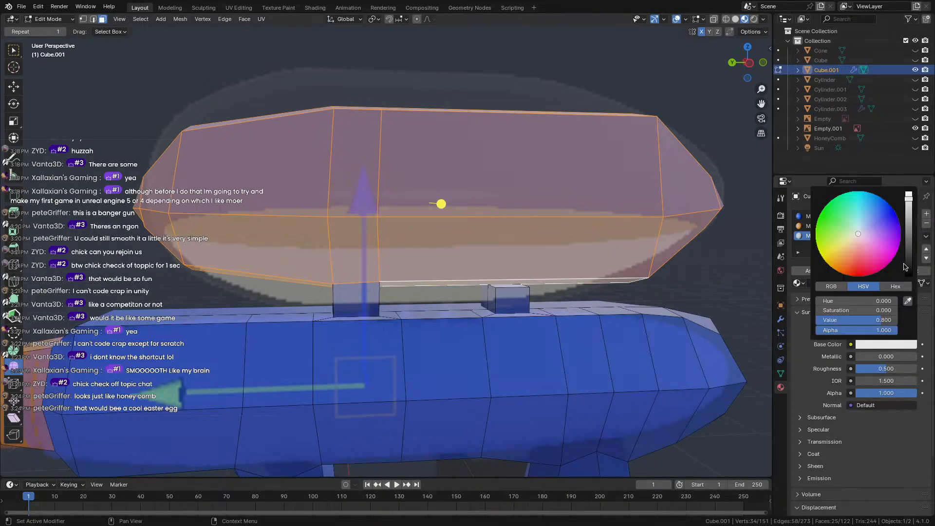
pyautogui.click(793, 270)
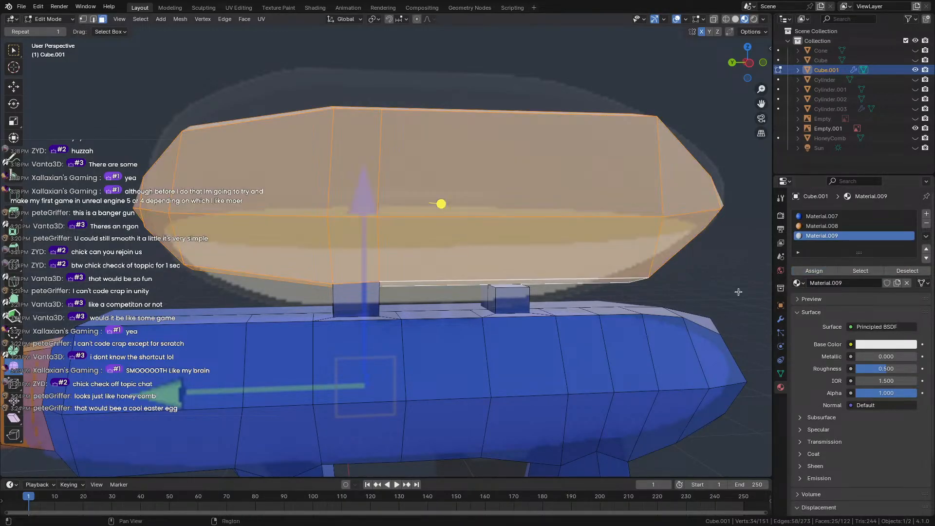
pyautogui.press('Tab')
pyautogui.scroll(-5, 438, 292)
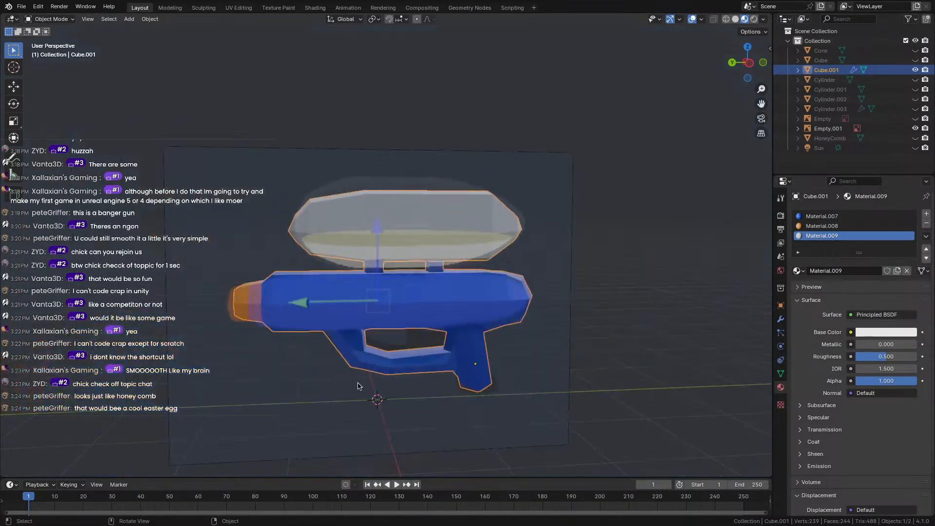
# Hide the reference image plane, enter Edit Mode and select inner faces of the hexagonal nozzle end.
pyautogui.click(915, 128)
pyautogui.moveTo(214, 275); pyautogui.dragTo(342, 279, button='middle')
pyautogui.scroll(3, 343, 292)
pyautogui.press('Tab')
pyautogui.scroll(3, 347, 353)
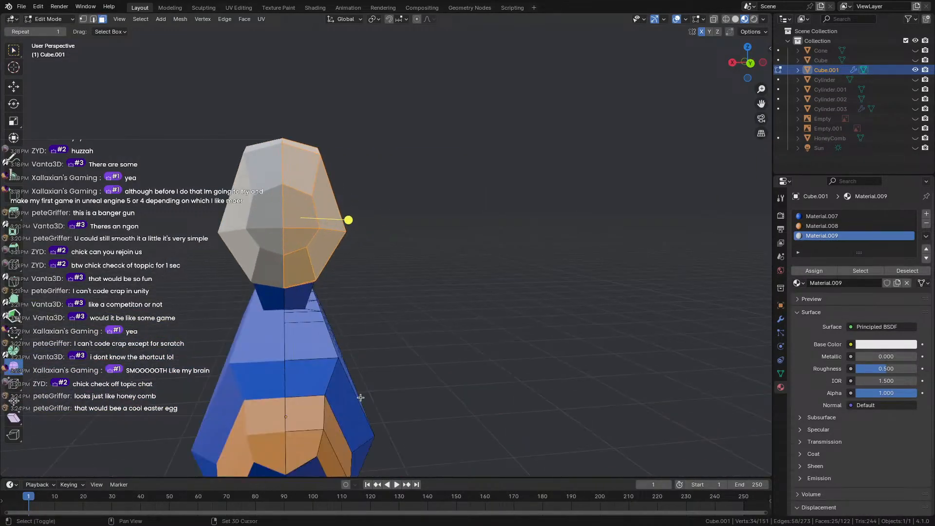
pyautogui.keyDown('shift'); pyautogui.moveTo(359, 396); pyautogui.dragTo(383, 266, button='middle'); pyautogui.keyUp('shift')
pyautogui.keyDown('shift'); pyautogui.click(366, 259); pyautogui.keyUp('shift')
pyautogui.keyDown('shift'); pyautogui.click(350, 274); pyautogui.keyUp('shift')
pyautogui.keyDown('shift'); pyautogui.click(372, 219); pyautogui.keyUp('shift')
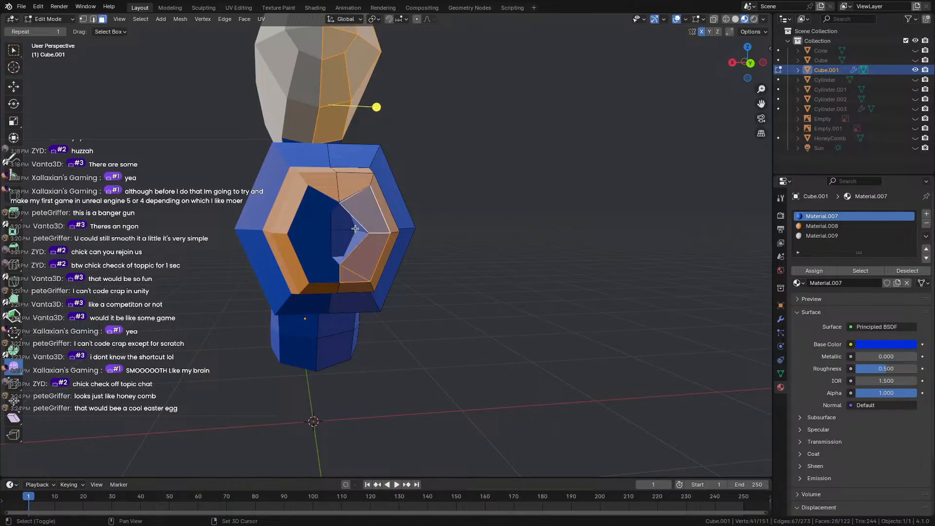
pyautogui.keyDown('shift'); pyautogui.click(354, 227); pyautogui.keyUp('shift')
pyautogui.keyDown('shift'); pyautogui.click(352, 227); pyautogui.keyUp('shift')
# Try assigning Material.008, undo it, and box-select the faces inside the hole instead.
pyautogui.moveTo(355, 241); pyautogui.dragTo(377, 222, button='middle')
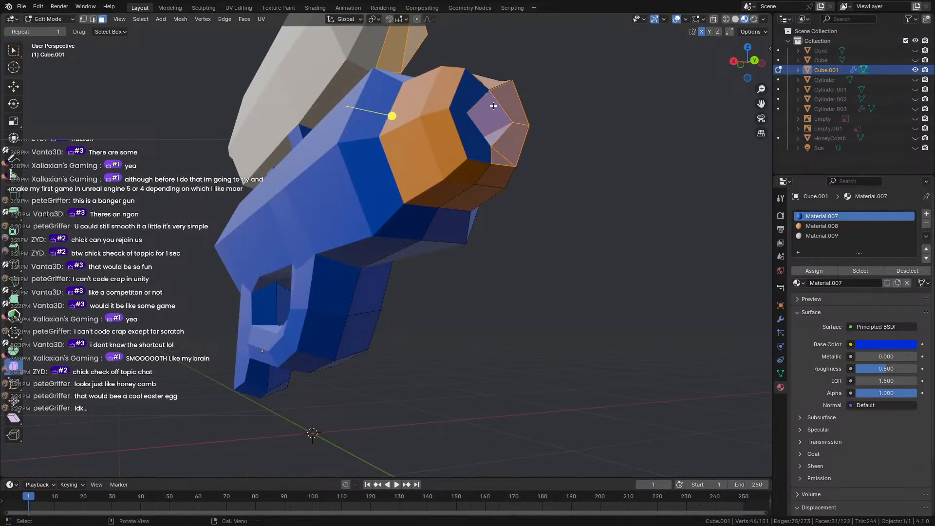
pyautogui.moveTo(493, 106); pyautogui.dragTo(483, 141, button='middle')
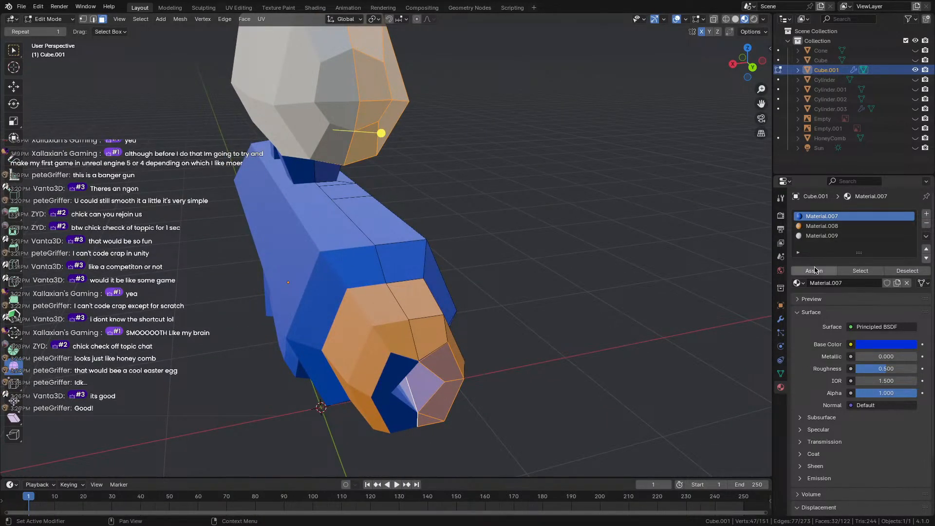
pyautogui.click(823, 227)
pyautogui.click(819, 271)
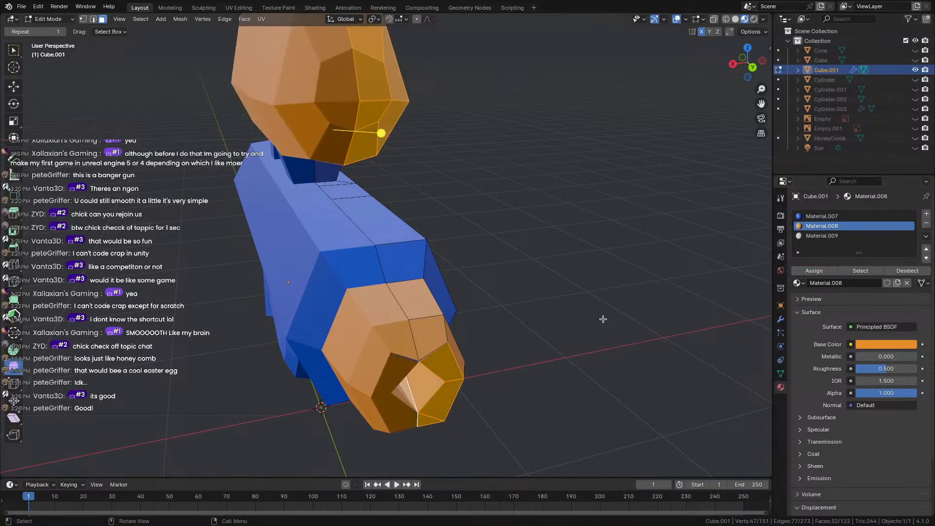
pyautogui.hotkey('ctrl', 'z')
pyautogui.click(565, 351)
pyautogui.moveTo(453, 381); pyautogui.dragTo(464, 355, button='middle')
pyautogui.moveTo(429, 253); pyautogui.dragTo(429, 257)
pyautogui.moveTo(430, 257); pyautogui.dragTo(425, 251, button='middle')
pyautogui.keyDown('shift'); pyautogui.click(417, 247); pyautogui.keyUp('shift')
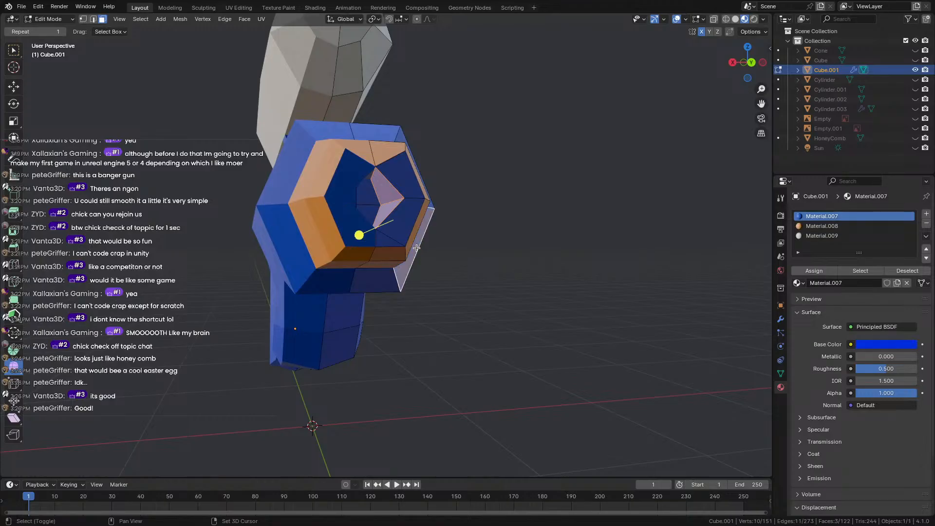
# Build a new selection of the faces around and inside the hexagonal hole.
pyautogui.click(495, 271)
pyautogui.keyDown('shift'); pyautogui.click(402, 222); pyautogui.keyUp('shift')
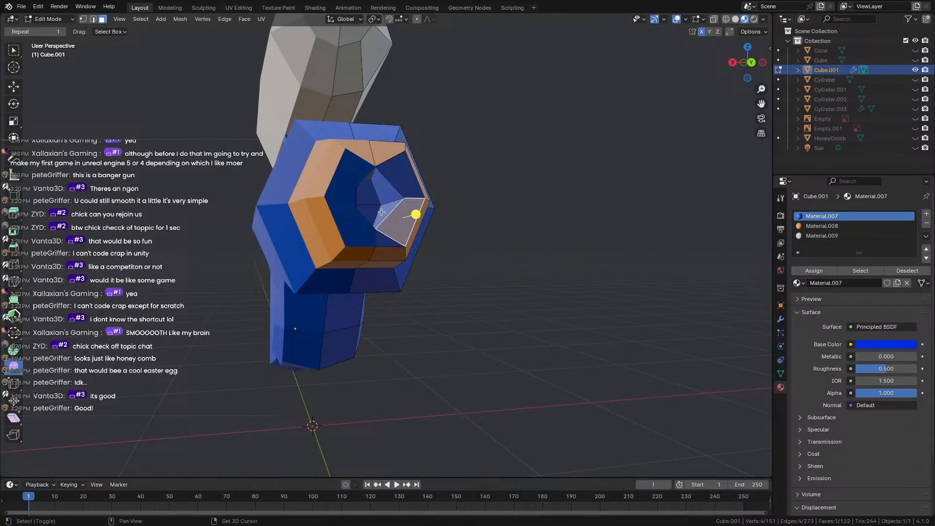
pyautogui.keyDown('shift'); pyautogui.click(382, 211); pyautogui.keyUp('shift')
pyautogui.moveTo(382, 212); pyautogui.dragTo(404, 233, button='middle')
pyautogui.keyDown('shift'); pyautogui.click(419, 217); pyautogui.keyUp('shift')
pyautogui.keyDown('shift'); pyautogui.click(441, 214); pyautogui.keyUp('shift')
pyautogui.moveTo(427, 271); pyautogui.dragTo(417, 259, button='middle')
pyautogui.keyDown('shift'); pyautogui.click(348, 130); pyautogui.keyUp('shift')
pyautogui.moveTo(349, 131); pyautogui.dragTo(352, 166, button='middle')
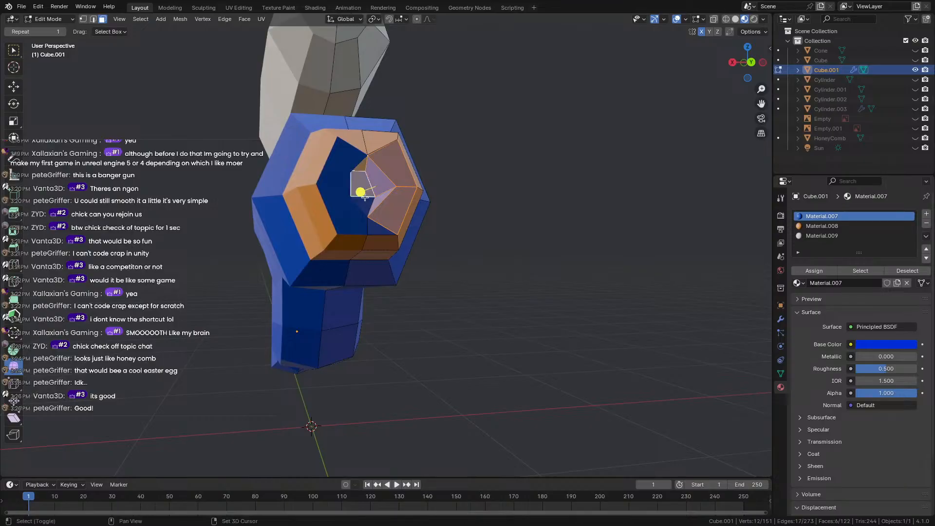
pyautogui.keyDown('shift'); pyautogui.click(365, 197); pyautogui.keyUp('shift')
pyautogui.moveTo(372, 211); pyautogui.dragTo(376, 248, button='middle')
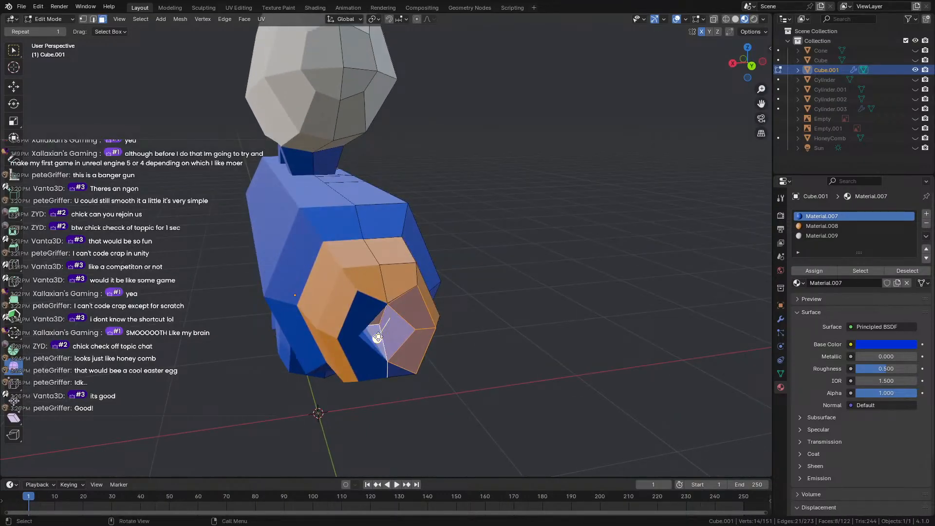
# Make the hole faces and one small inner face orange with Material.008, then exit Edit Mode.
pyautogui.click(822, 225)
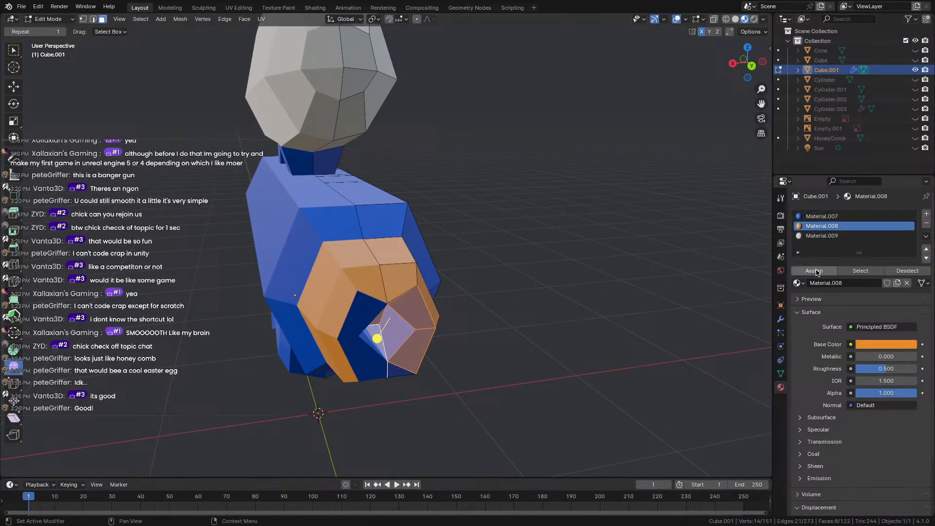
pyautogui.click(814, 270)
pyautogui.click(599, 239)
pyautogui.moveTo(599, 239); pyautogui.dragTo(550, 212, button='middle')
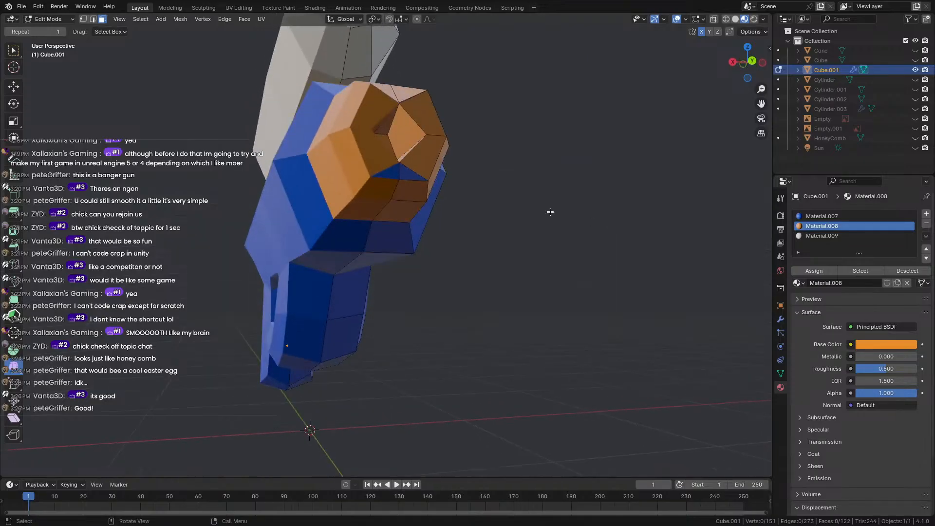
pyautogui.click(411, 174)
pyautogui.click(822, 216)
pyautogui.click(805, 226)
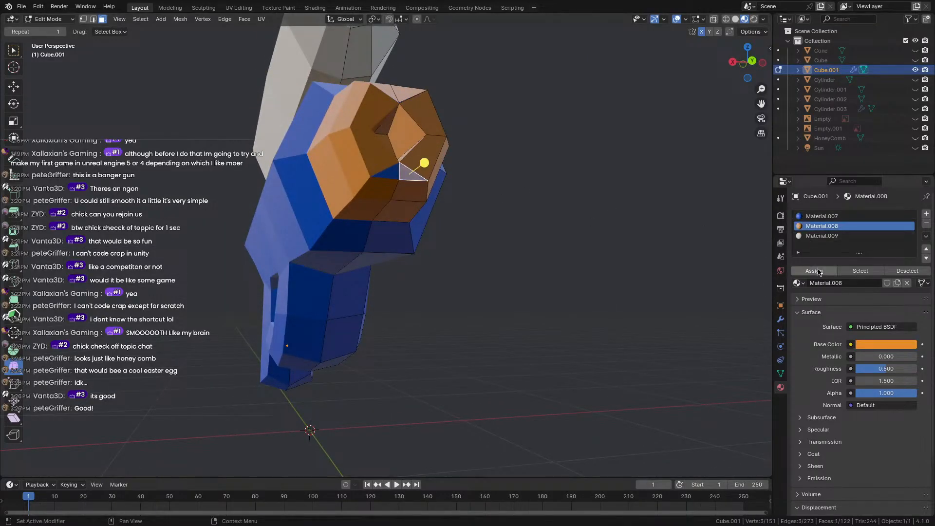
pyautogui.press('Tab')
pyautogui.moveTo(492, 197); pyautogui.dragTo(641, 211, button='middle')
pyautogui.scroll(-4, 400, 209)
pyautogui.scroll(5, 625, 208)
pyautogui.keyDown('shift'); pyautogui.moveTo(379, 173); pyautogui.dragTo(408, 231, button='middle'); pyautogui.keyUp('shift')
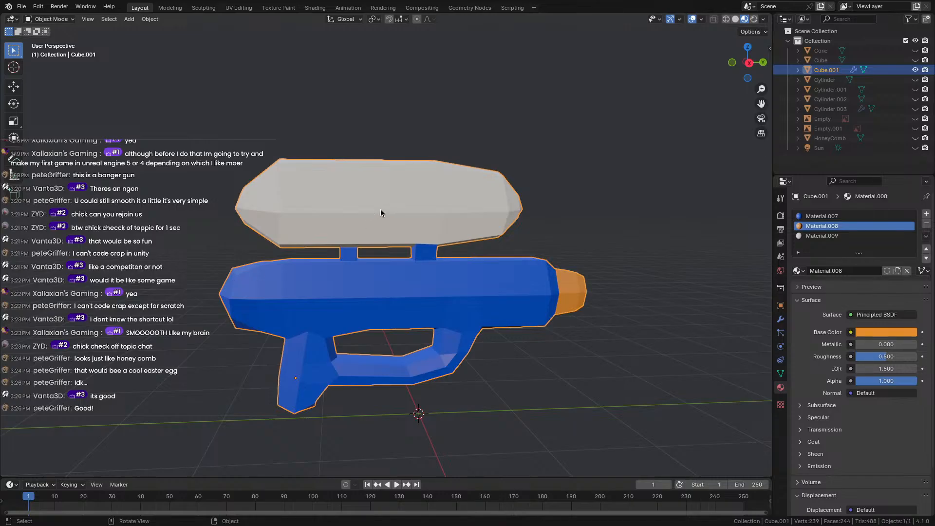
# Add a Ctrl+R loop cut near the bottom of the grip and select the bottom edge.
pyautogui.moveTo(381, 213); pyautogui.dragTo(225, 176, button='middle')
pyautogui.scroll(-5, 202, 204)
pyautogui.moveTo(202, 235); pyautogui.dragTo(117, 207, button='middle')
pyautogui.scroll(3, 199, 236)
pyautogui.scroll(2, 496, 311)
pyautogui.press('Tab')
pyautogui.moveTo(576, 353); pyautogui.dragTo(511, 370, button='middle')
pyautogui.hotkey('ctrl', 'r')
pyautogui.click(420, 403)
pyautogui.rightClick(421, 403)
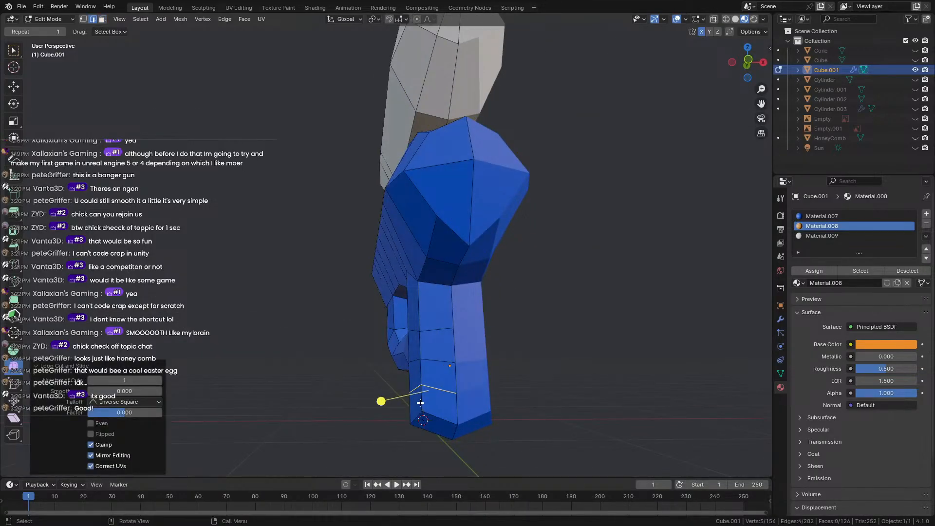
pyautogui.keyDown('shift'); pyautogui.click(415, 418); pyautogui.keyUp('shift')
# Scale the grip's bottom face down to 0.775, then shrink it once more.
pyautogui.moveTo(416, 419); pyautogui.dragTo(377, 341, button='middle')
pyautogui.moveTo(377, 341); pyautogui.dragTo(479, 318, button='middle')
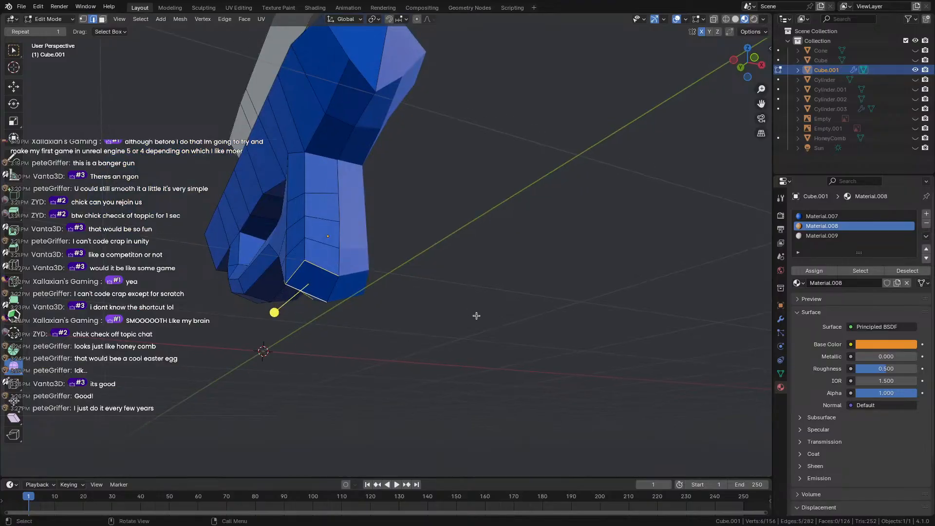
pyautogui.press('s')
pyautogui.click(443, 308)
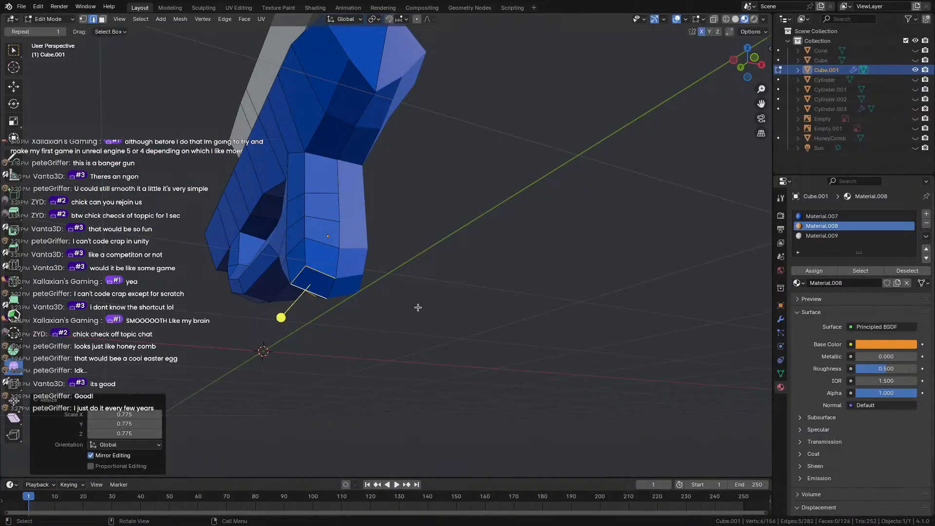
pyautogui.moveTo(418, 308); pyautogui.dragTo(418, 347, button='middle')
pyautogui.press('s')
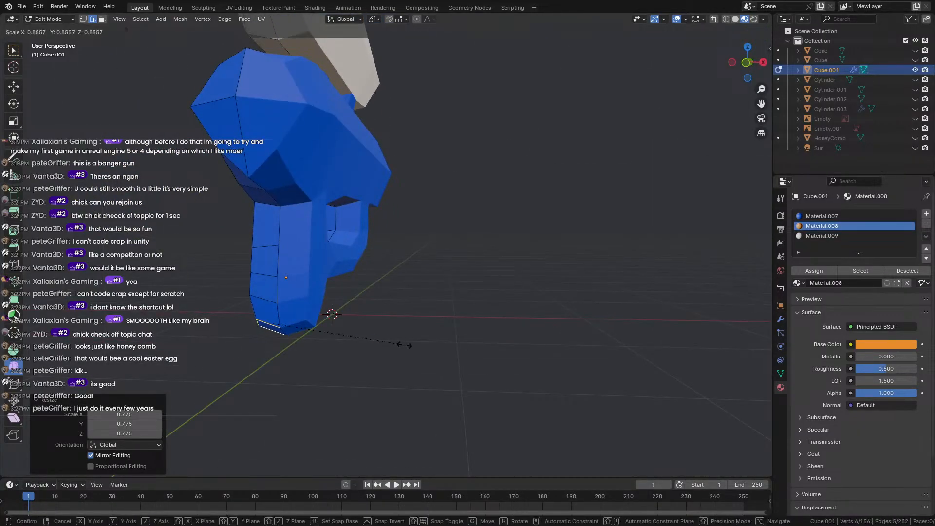
pyautogui.click(372, 343)
# Select a grip bottom edge, undo a move on it, and smooth the grip edges outward.
pyautogui.click(299, 361)
pyautogui.press('Tab')
pyautogui.moveTo(320, 378); pyautogui.dragTo(427, 294, button='middle')
pyautogui.press('Tab')
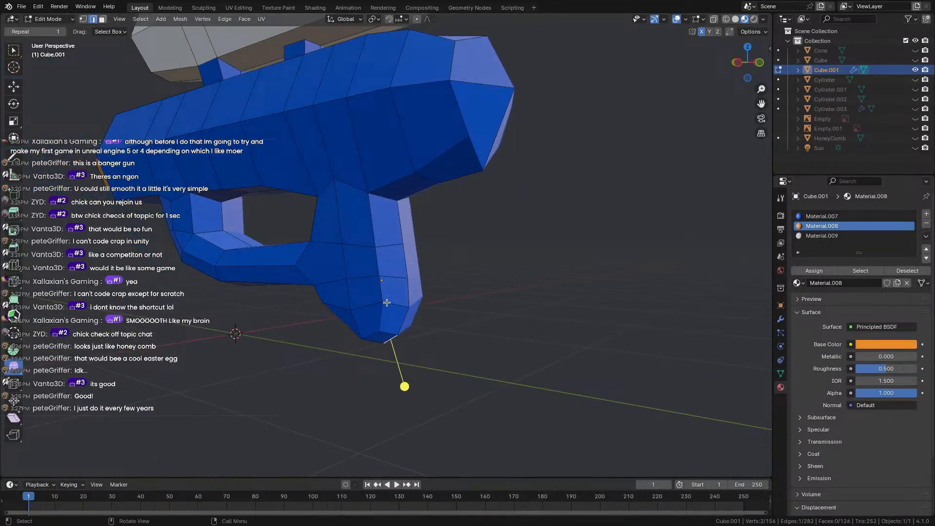
pyautogui.press('g')
pyautogui.press('g')
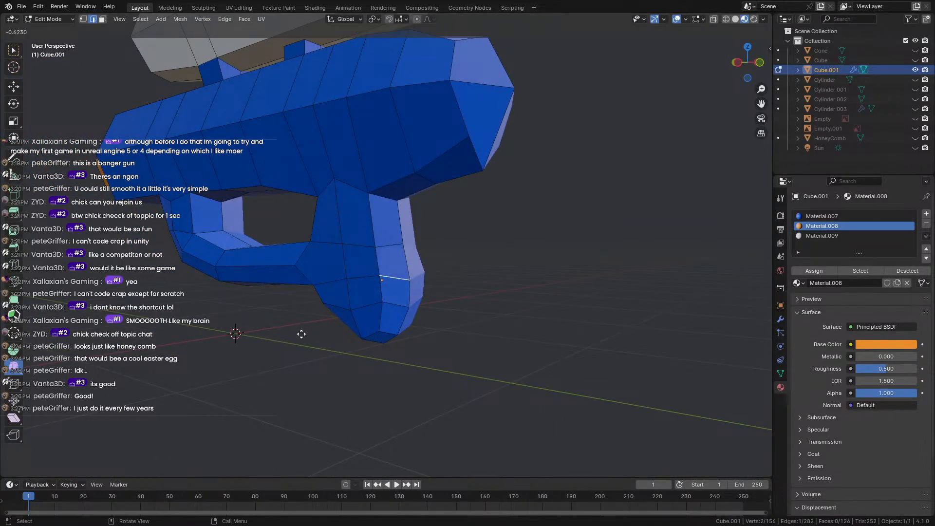
pyautogui.moveTo(623, 205); pyautogui.dragTo(580, 219)
pyautogui.hotkey('ctrl', 'z')
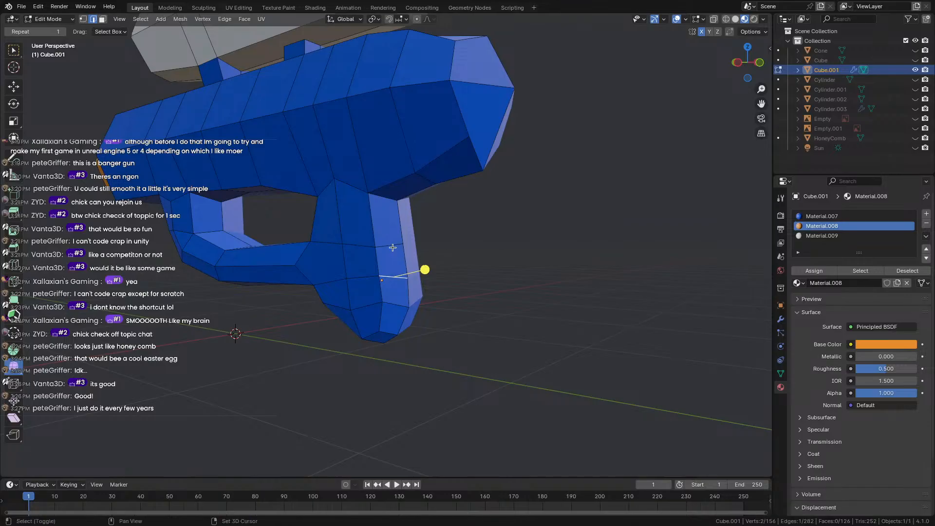
pyautogui.moveTo(410, 291); pyautogui.dragTo(556, 249)
pyautogui.moveTo(557, 249); pyautogui.dragTo(234, 300, button='middle')
pyautogui.press('Tab')
pyautogui.scroll(3, 369, 280)
pyautogui.press('Tab')
pyautogui.press('Tab')
pyautogui.press('Tab')
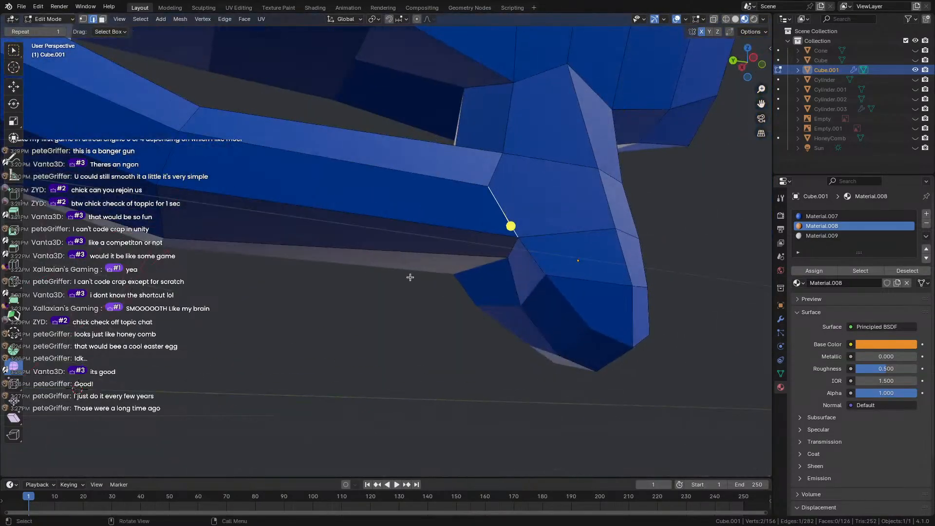
# Vertex-slide the joint vertices where the trigger guard meets the grip, undoing one stray free move.
pyautogui.moveTo(508, 257); pyautogui.dragTo(505, 267, button='middle')
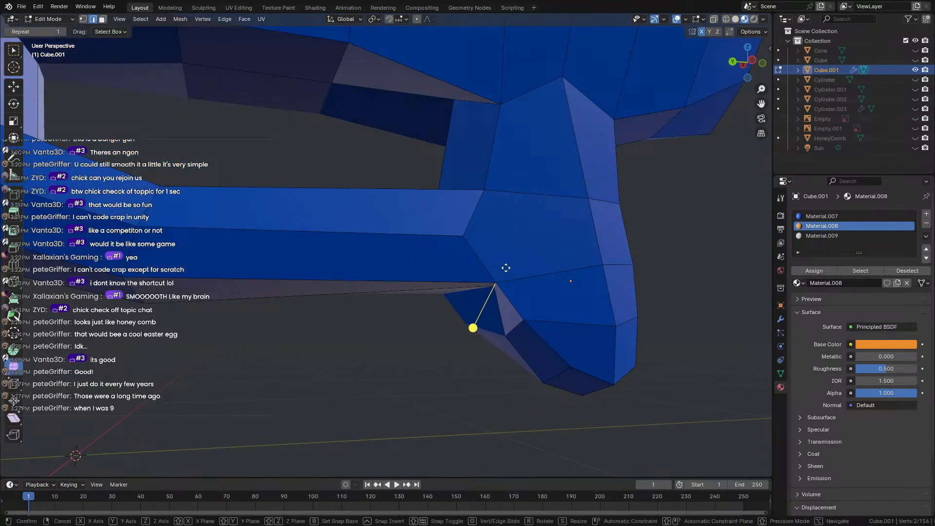
pyautogui.hotkey('shift', 'v')
pyautogui.click(489, 246)
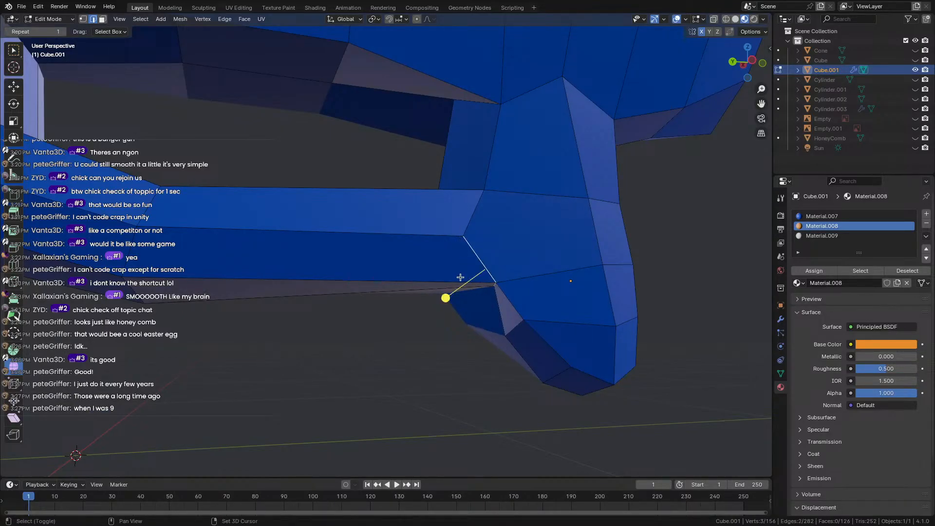
pyautogui.moveTo(467, 281)
pyautogui.mouseDown(button='middle')
pyautogui.moveTo(438, 256)
pyautogui.moveTo(484, 281)
pyautogui.mouseUp(button='middle')
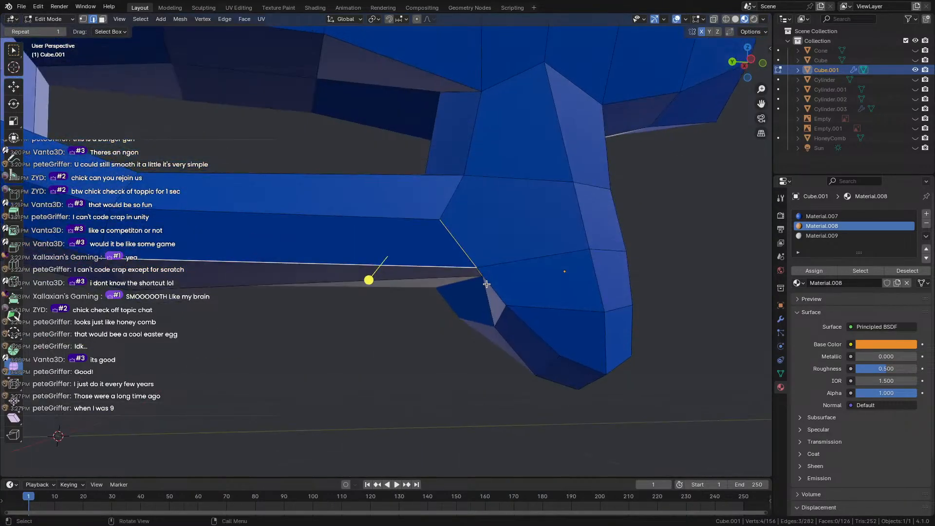
pyautogui.hotkey('shift', 'v')
pyautogui.click(472, 257)
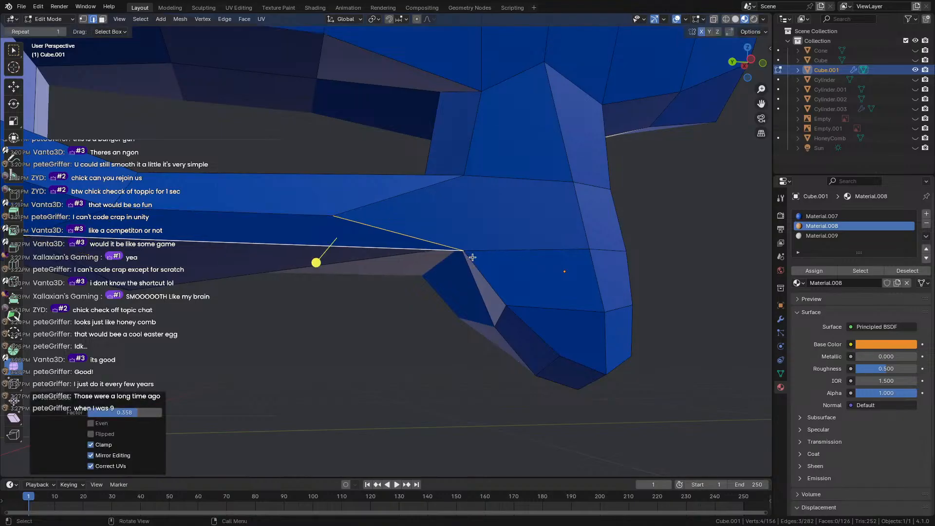
pyautogui.press('g')
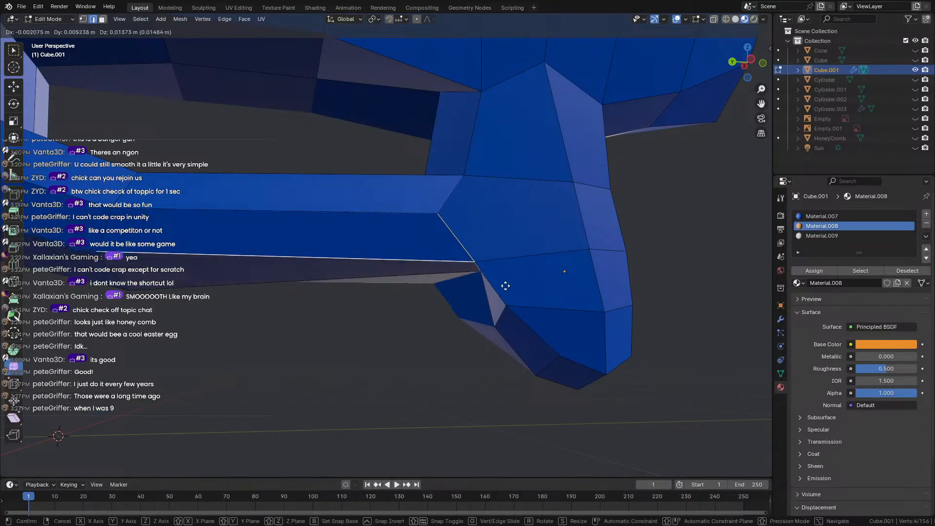
pyautogui.click(503, 279)
pyautogui.hotkey('ctrl', 'z')
# Return to Edit Mode and slide a single grip-joint vertex along its edge.
pyautogui.moveTo(503, 280); pyautogui.dragTo(534, 280, button='middle')
pyautogui.press('Tab')
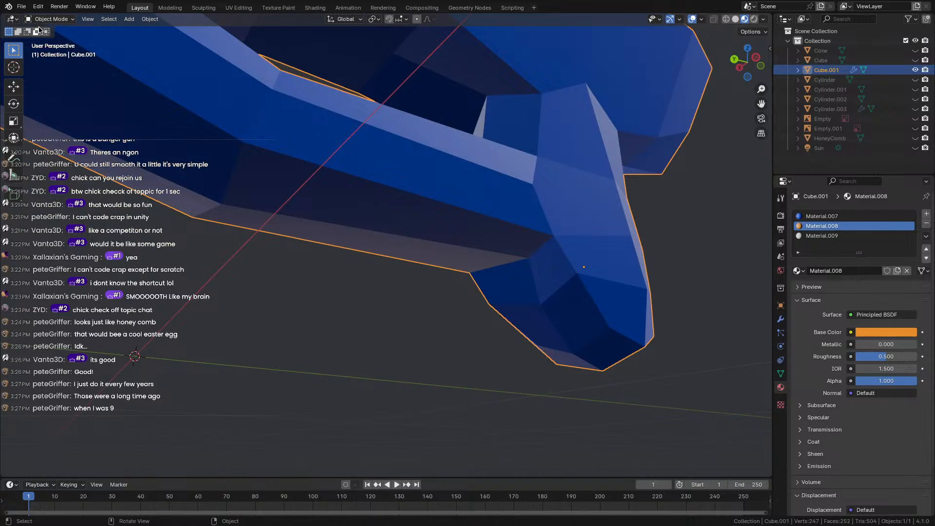
pyautogui.click(53, 18)
pyautogui.click(53, 39)
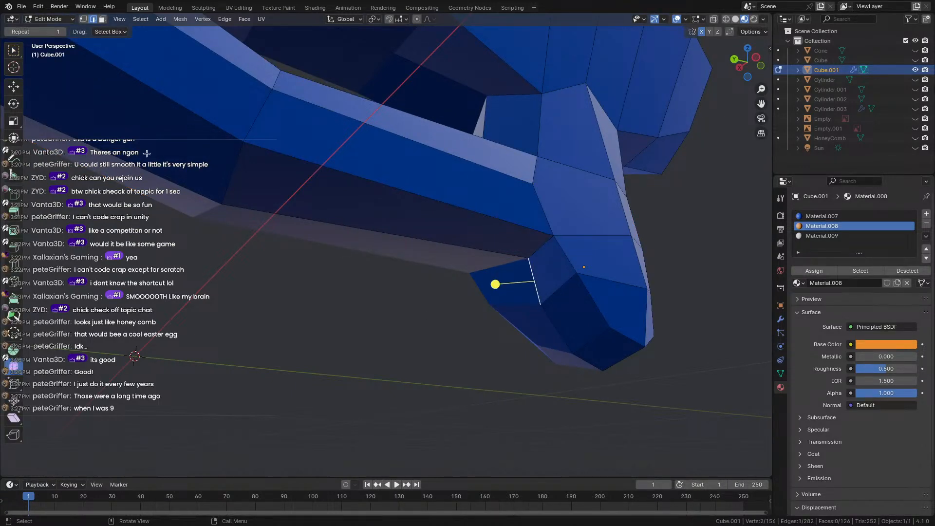
pyautogui.click(521, 270)
pyautogui.moveTo(521, 270); pyautogui.dragTo(515, 302, button='middle')
pyautogui.hotkey('shift', 'v')
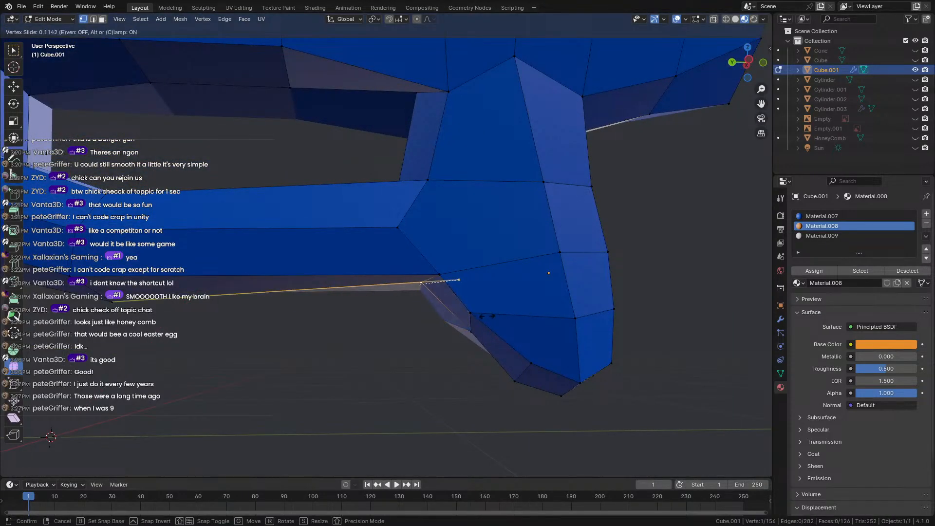
pyautogui.click(472, 318)
# Slide another joint vertex with double-G, then check the result in Object Mode and return to editing.
pyautogui.moveTo(409, 320); pyautogui.dragTo(485, 262, button='middle')
pyautogui.press('g')
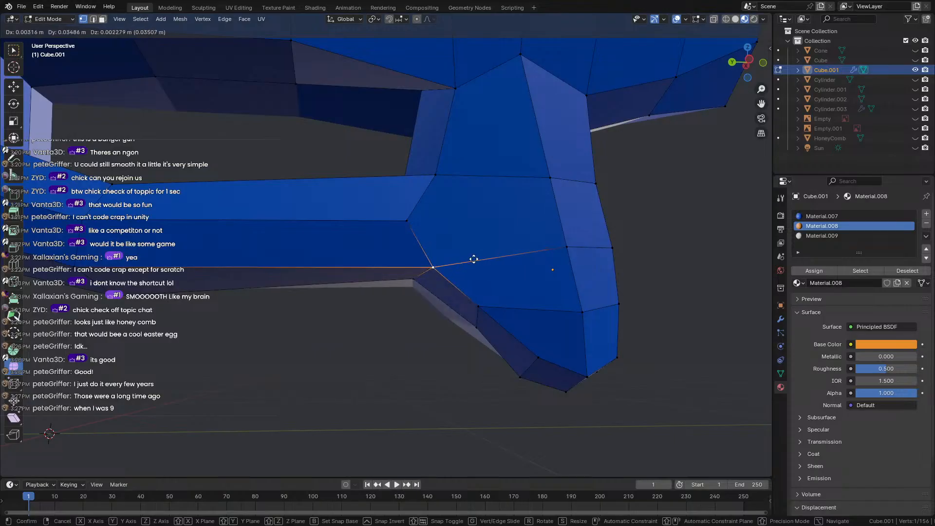
pyautogui.press('g')
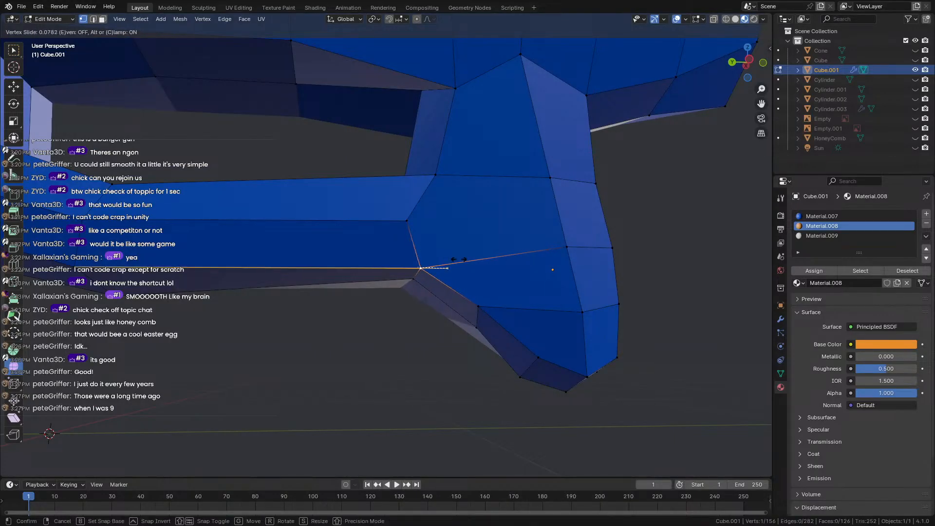
pyautogui.click(466, 258)
pyautogui.scroll(-4, 396, 350)
pyautogui.moveTo(397, 350); pyautogui.dragTo(439, 375, button='middle')
pyautogui.press('Tab')
pyautogui.scroll(3, 368, 379)
pyautogui.press('Tab')
pyautogui.scroll(-5, 440, 375)
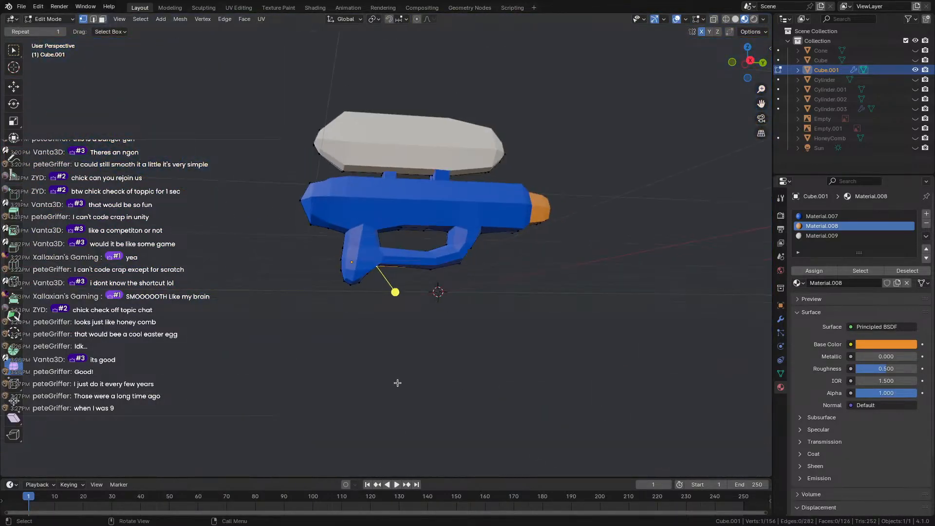
# Smooth the barrel's lower corner vertex.
pyautogui.scroll(4, 396, 379)
pyautogui.press('Tab')
pyautogui.moveTo(289, 208); pyautogui.dragTo(526, 214, button='middle')
pyautogui.scroll(-2, 477, 242)
pyautogui.press('Tab')
pyautogui.click(494, 246)
pyautogui.moveTo(540, 225); pyautogui.dragTo(672, 344)
pyautogui.moveTo(673, 344); pyautogui.dragTo(559, 296, button='middle')
# Smooth the selected barrel vertex further, then its neighbouring barrel vertices.
pyautogui.press('Tab')
pyautogui.scroll(-2, 161, 320)
pyautogui.moveTo(160, 320); pyautogui.dragTo(312, 244, button='middle')
pyautogui.press('Tab')
pyautogui.moveTo(273, 233); pyautogui.dragTo(275, 236)
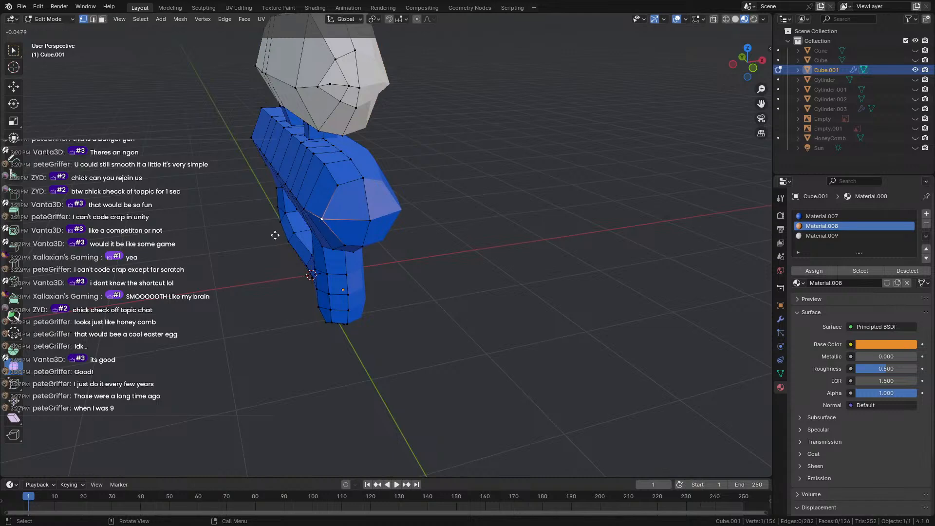
pyautogui.moveTo(341, 227); pyautogui.dragTo(342, 228)
pyautogui.click(306, 209)
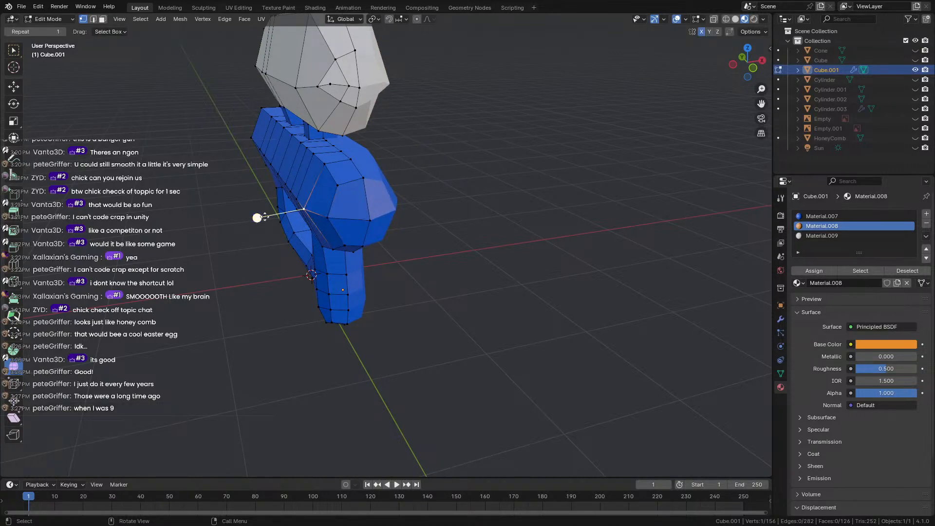
pyautogui.moveTo(262, 217); pyautogui.dragTo(324, 226)
pyautogui.click(330, 217)
# Smooth a vertex on top of the barrel and a vertex at the barrel front.
pyautogui.scroll(-3, 292, 244)
pyautogui.moveTo(258, 261); pyautogui.dragTo(362, 257, button='middle')
pyautogui.scroll(2, 362, 258)
pyautogui.moveTo(293, 219); pyautogui.dragTo(273, 215, button='middle')
pyautogui.click(271, 199)
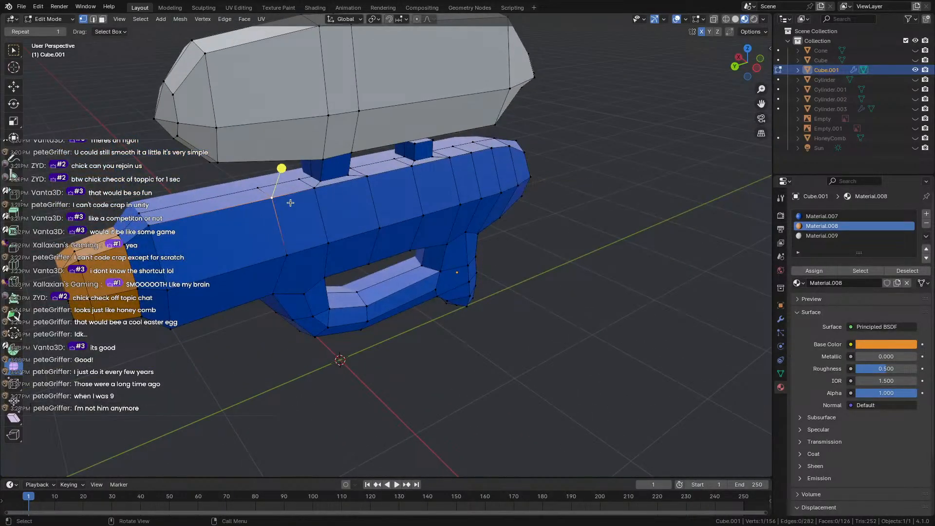
pyautogui.moveTo(280, 182); pyautogui.dragTo(331, 173)
pyautogui.moveTo(326, 188); pyautogui.dragTo(368, 183, button='middle')
pyautogui.click(372, 182)
pyautogui.moveTo(393, 149); pyautogui.dragTo(506, 119)
pyautogui.moveTo(507, 120); pyautogui.dragTo(449, 211, button='middle')
# Smooth the orange nozzle vertices, finishing with a light 0.134 smoothing.
pyautogui.click(441, 209)
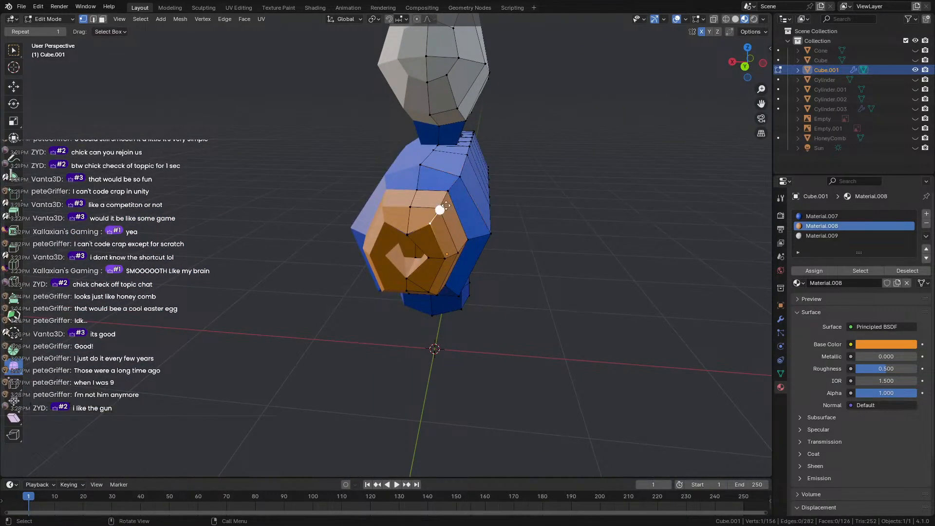
pyautogui.moveTo(445, 206); pyautogui.dragTo(508, 181)
pyautogui.moveTo(557, 235); pyautogui.dragTo(379, 243, button='middle')
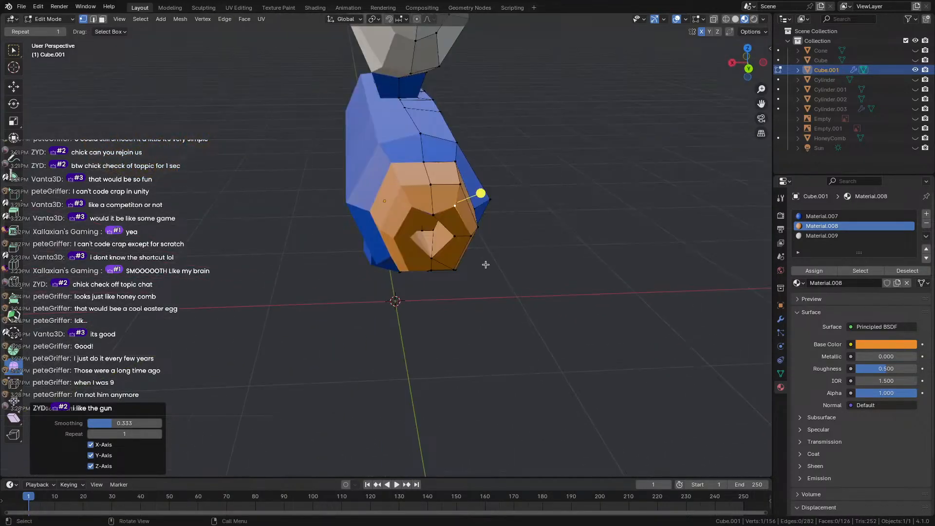
pyautogui.click(456, 268)
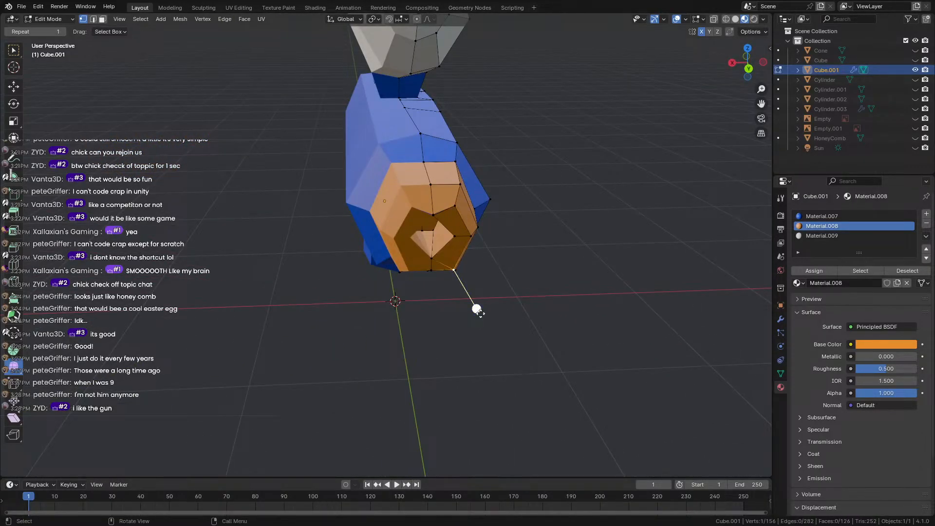
pyautogui.moveTo(478, 310); pyautogui.dragTo(518, 342)
pyautogui.moveTo(633, 410); pyautogui.dragTo(624, 404)
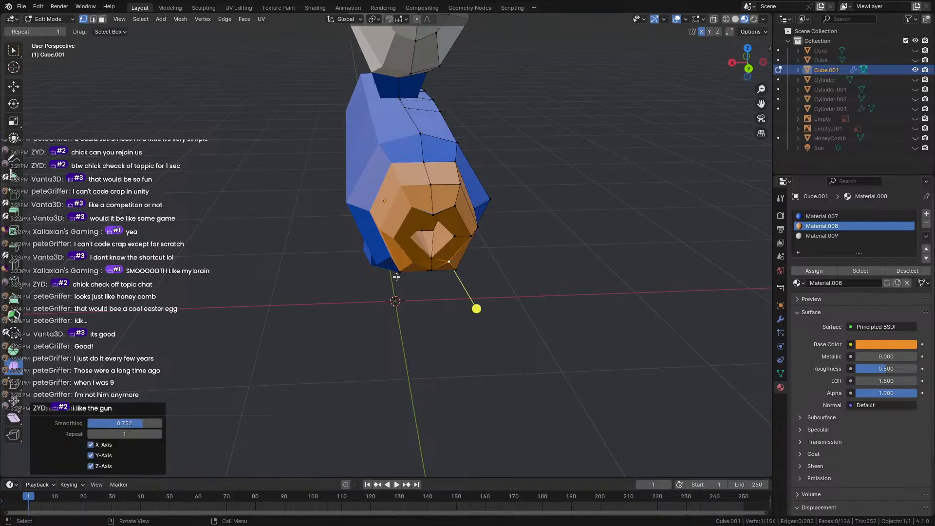
pyautogui.click(431, 260)
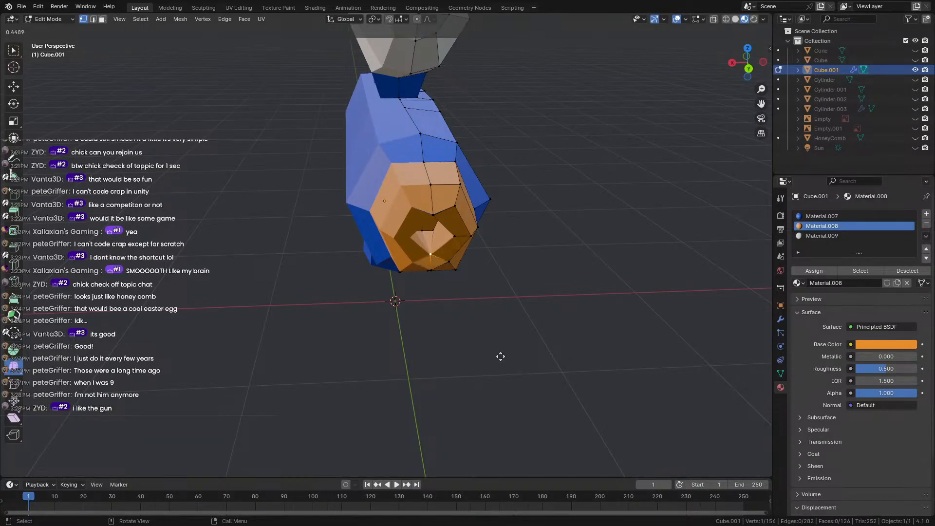
pyautogui.click(436, 281)
pyautogui.moveTo(436, 281); pyautogui.dragTo(396, 255, button='middle')
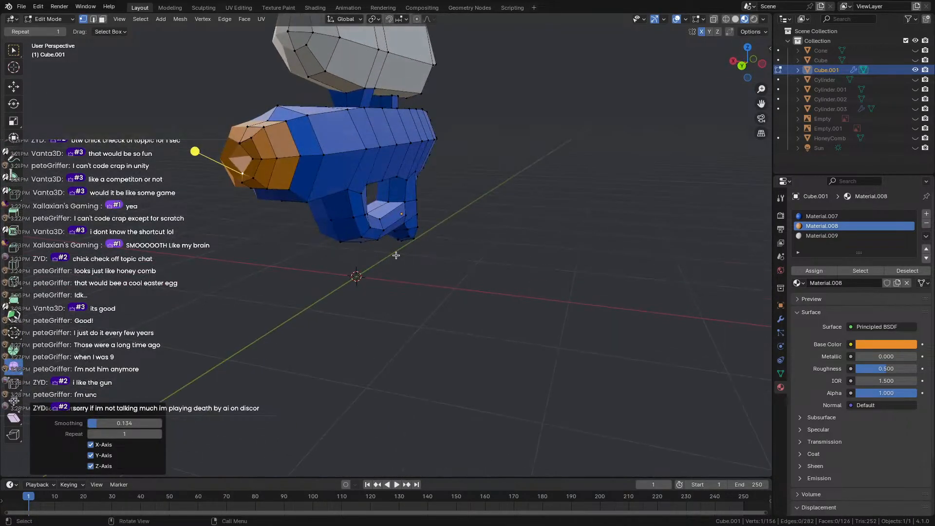
# Round the trigger guard's inner corner with the Smooth tool, pushing it to 1.995.
pyautogui.scroll(-4, 443, 204)
pyautogui.moveTo(443, 204); pyautogui.dragTo(453, 263, button='middle')
pyautogui.scroll(1, 341, 234)
pyautogui.click(231, 317)
pyautogui.scroll(3, 311, 244)
pyautogui.moveTo(487, 287); pyautogui.dragTo(526, 282, button='middle')
pyautogui.scroll(5, 520, 282)
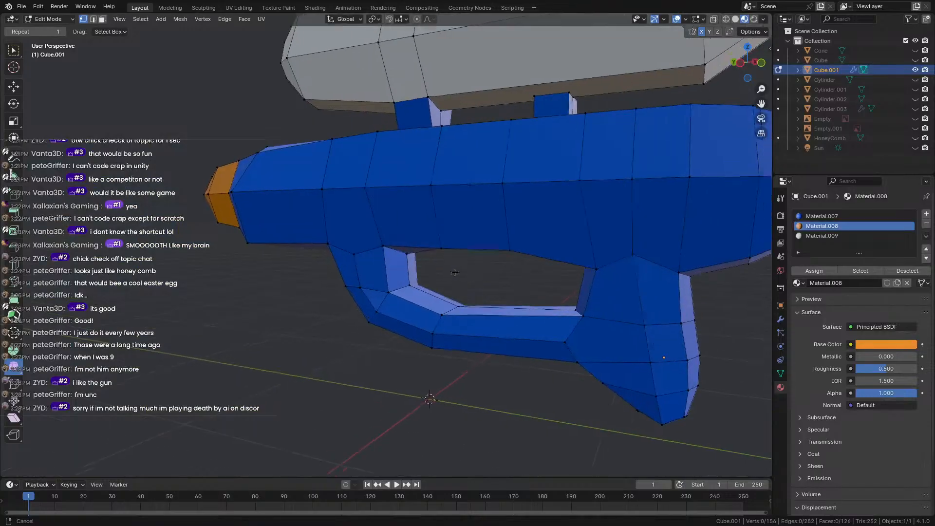
pyautogui.keyDown('shift'); pyautogui.moveTo(409, 292); pyautogui.dragTo(339, 281, button='middle'); pyautogui.keyUp('shift')
pyautogui.moveTo(328, 270); pyautogui.dragTo(314, 213)
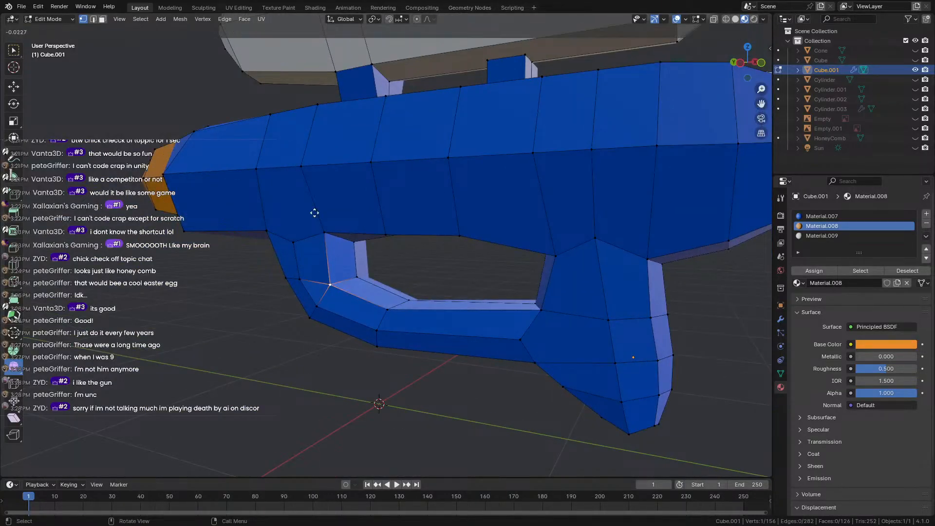
pyautogui.moveTo(385, 290); pyautogui.dragTo(382, 287)
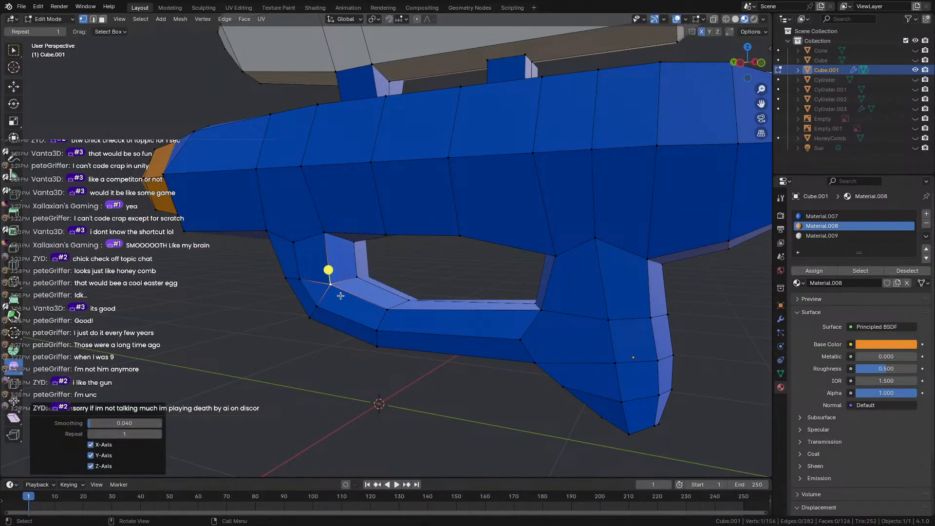
pyautogui.moveTo(383, 287); pyautogui.dragTo(354, 259, button='middle')
pyautogui.moveTo(530, 267); pyautogui.dragTo(521, 263)
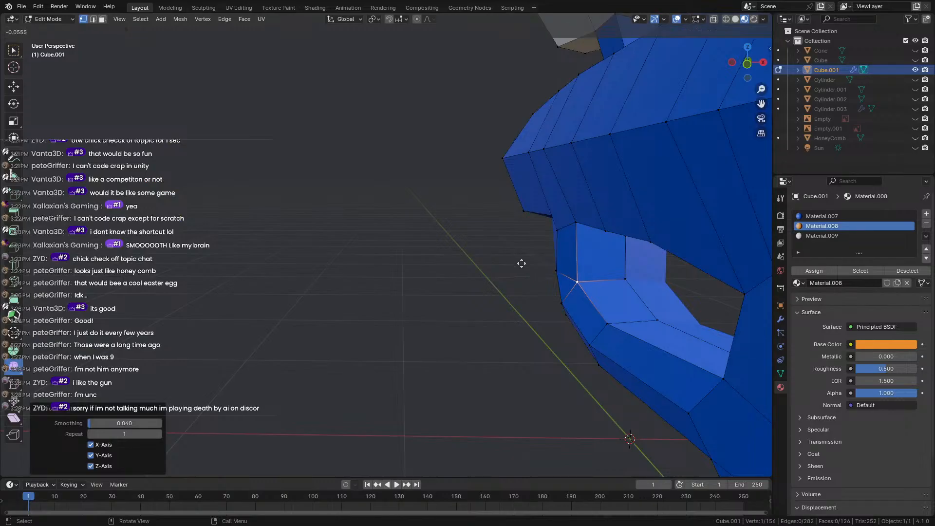
pyautogui.moveTo(928, 254); pyautogui.dragTo(929, 255)
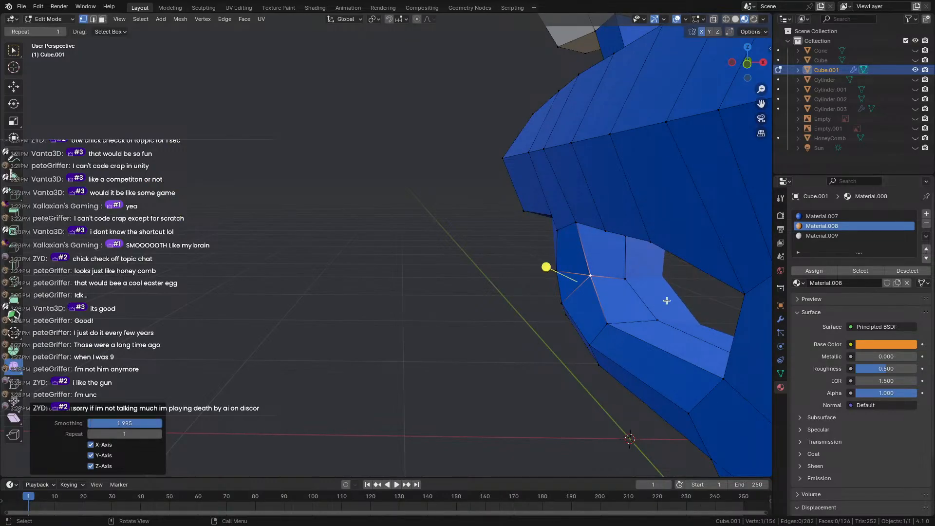
# Smooth a vertex on the front of the grip and the vertex where grip meets body.
pyautogui.moveTo(399, 294); pyautogui.dragTo(453, 321, button='middle')
pyautogui.scroll(-4, 113, 287)
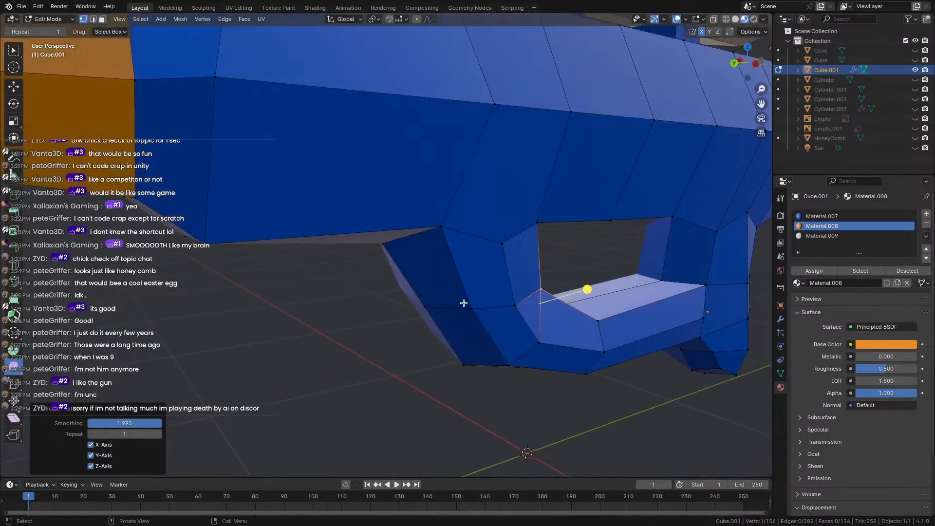
pyautogui.click(470, 341)
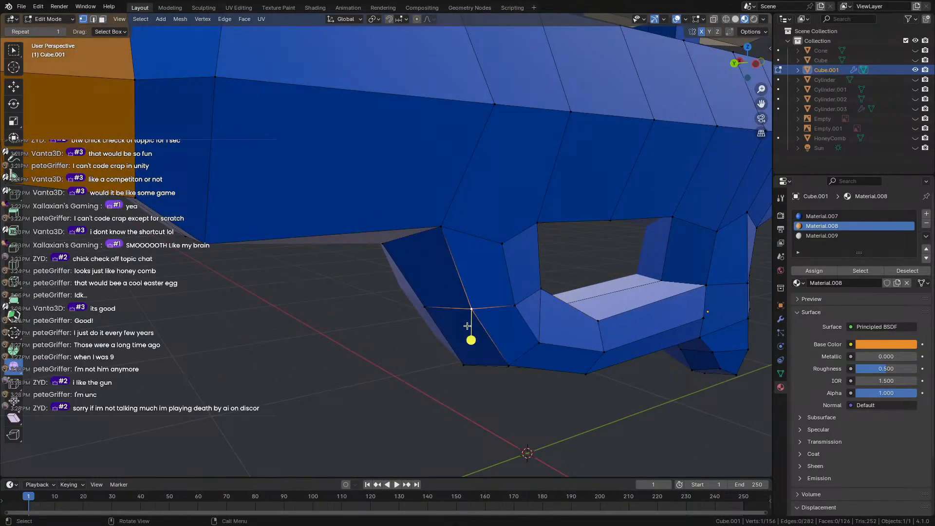
pyautogui.moveTo(473, 344); pyautogui.dragTo(438, 362)
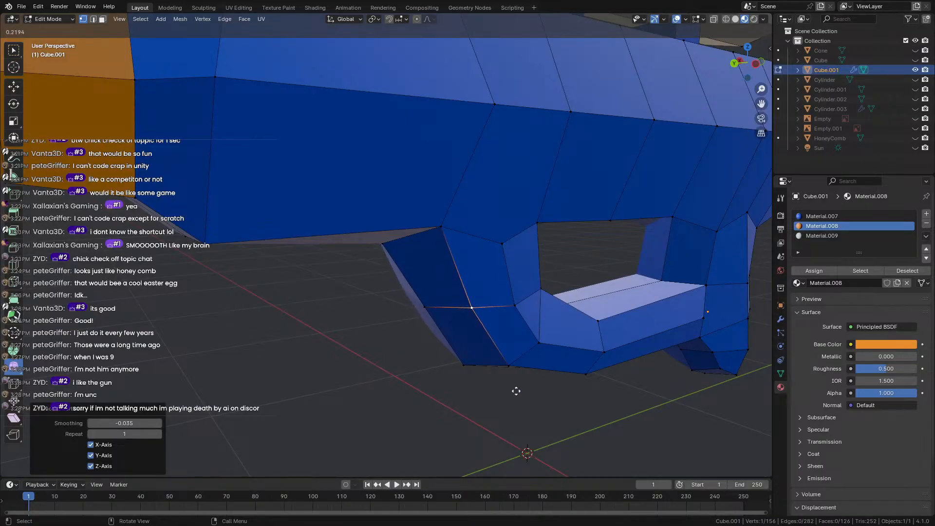
pyautogui.moveTo(535, 424); pyautogui.dragTo(543, 433)
pyautogui.moveTo(499, 349); pyautogui.dragTo(452, 289, button='middle')
pyautogui.moveTo(434, 228); pyautogui.dragTo(265, 348, button='middle')
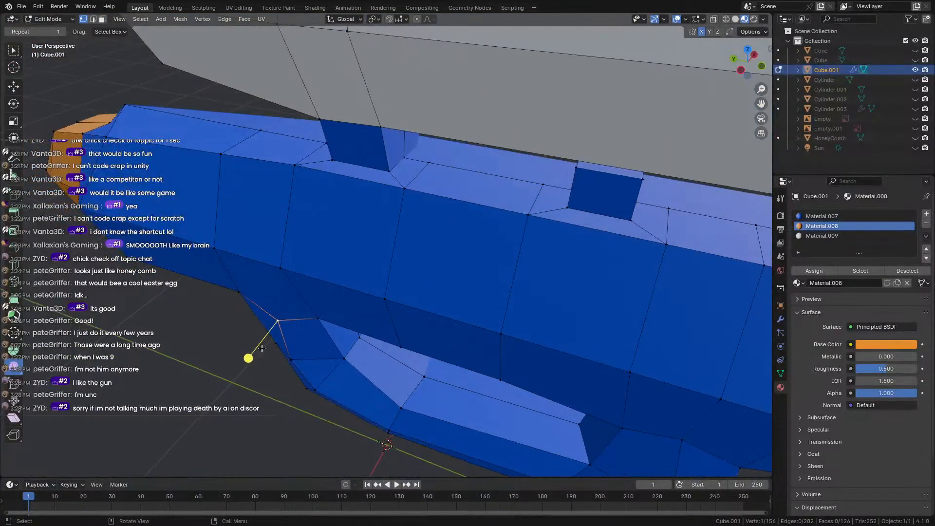
pyautogui.moveTo(248, 358); pyautogui.dragTo(247, 363)
pyautogui.moveTo(169, 416); pyautogui.dragTo(168, 417)
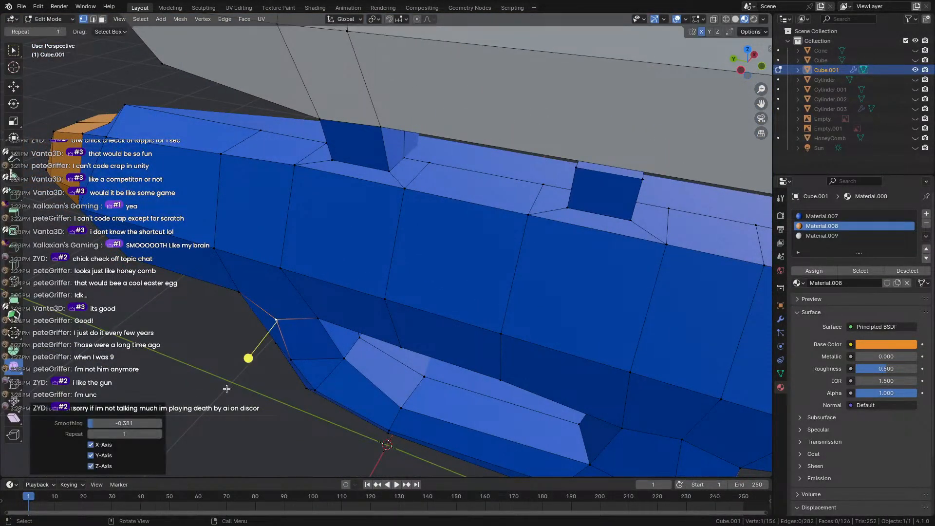
# Move two vertices on the trigger guard's inner rim to reshape it.
pyautogui.scroll(-5, 282, 334)
pyautogui.moveTo(282, 334); pyautogui.dragTo(420, 292, button='middle')
pyautogui.scroll(5, 482, 303)
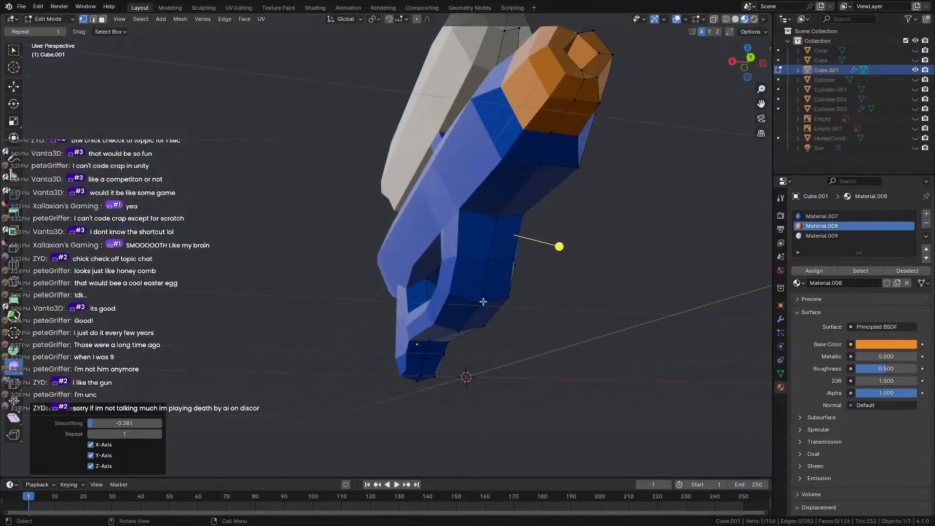
pyautogui.moveTo(520, 312); pyautogui.dragTo(416, 304, button='middle')
pyautogui.scroll(2, 417, 305)
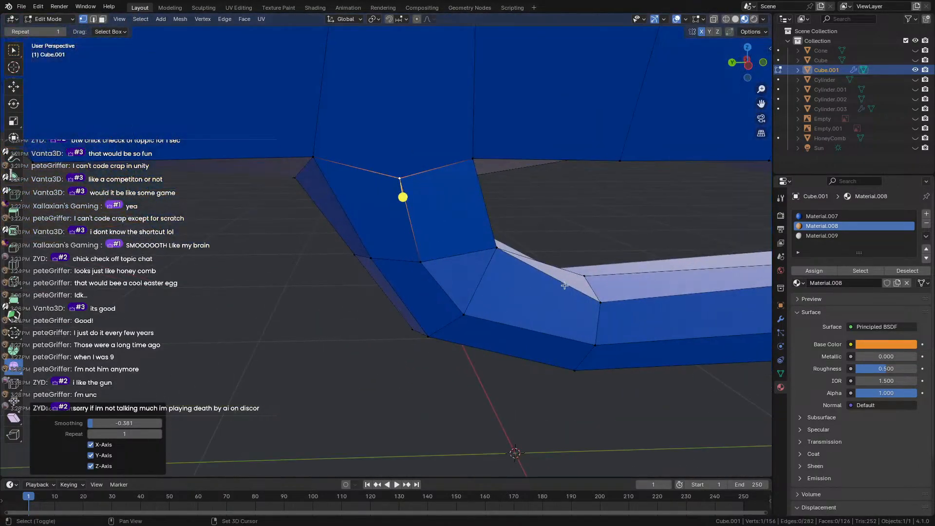
pyautogui.keyDown('shift'); pyautogui.moveTo(564, 282); pyautogui.dragTo(411, 279, button='middle'); pyautogui.keyUp('shift')
pyautogui.click(428, 277)
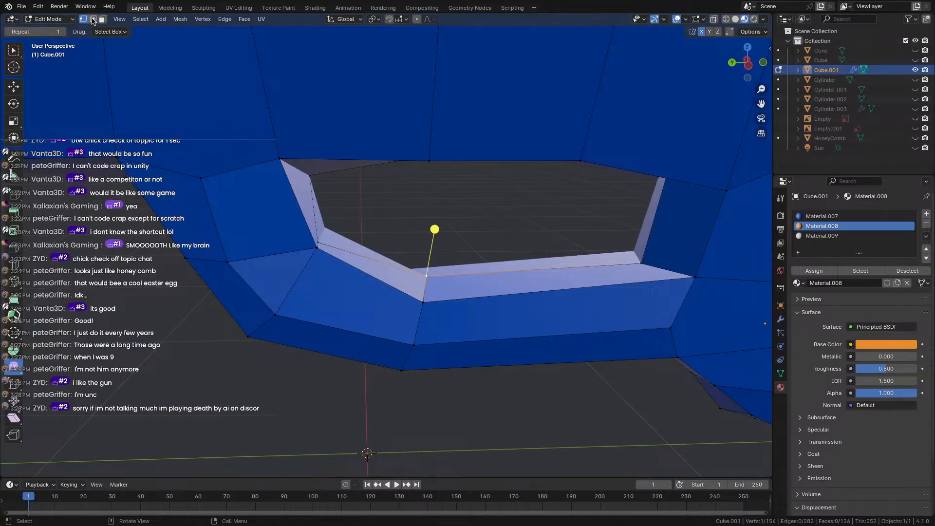
pyautogui.press('g')
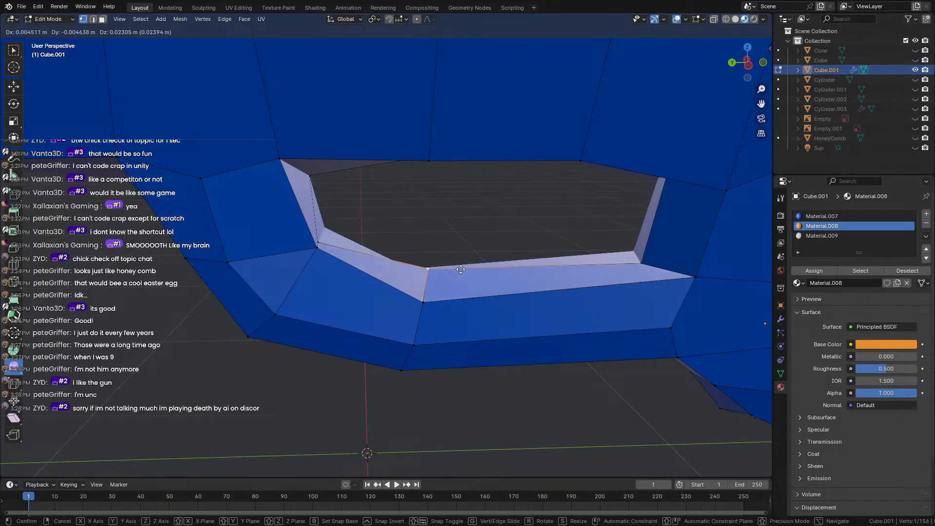
pyautogui.click(461, 262)
pyautogui.press('g')
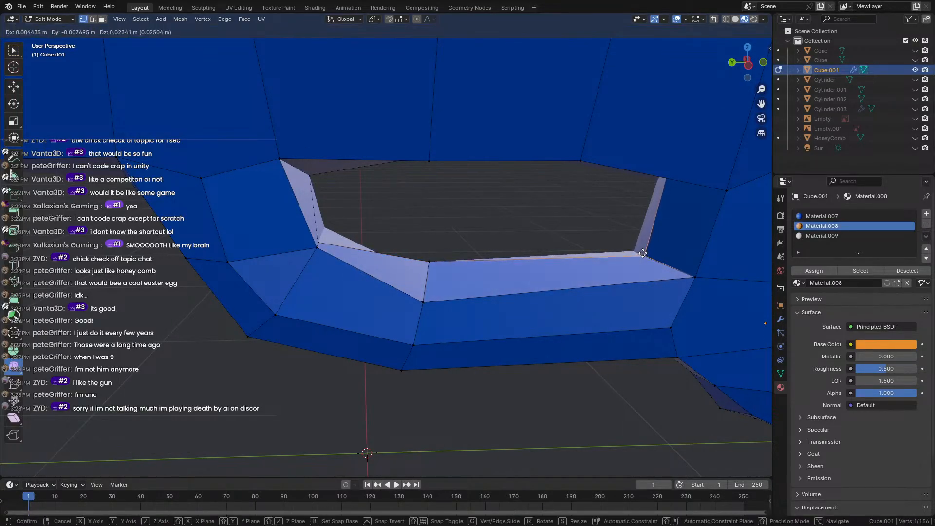
pyautogui.click(649, 238)
# Exit Edit Mode back to Object Mode.
pyautogui.moveTo(497, 276)
pyautogui.mouseDown(button='middle')
pyautogui.moveTo(495, 293)
pyautogui.moveTo(554, 296)
pyautogui.moveTo(620, 278)
pyautogui.moveTo(488, 253)
pyautogui.moveTo(489, 264)
pyautogui.mouseUp(button='middle')
pyautogui.scroll(-7, 480, 268)
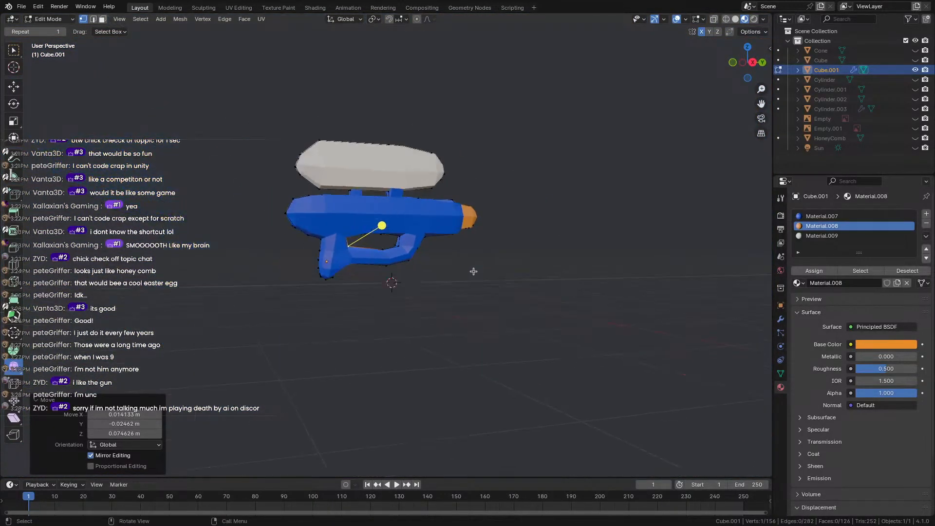
pyautogui.press('Tab')
pyautogui.moveTo(424, 282); pyautogui.dragTo(414, 300, button='middle')
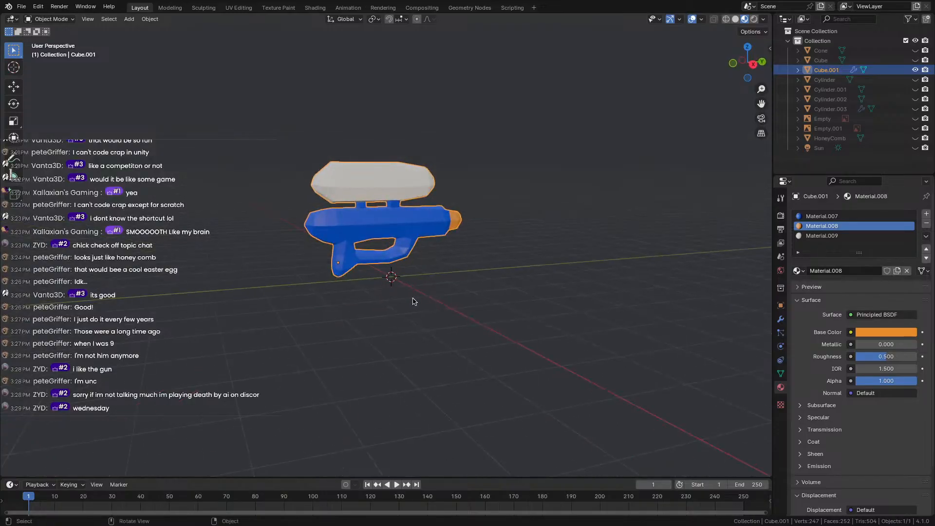
# Orbit the gun from the front and both sides, then enter Edit Mode facing the orange nozzle.
pyautogui.scroll(5, 412, 297)
pyautogui.keyDown('shift'); pyautogui.moveTo(211, 277); pyautogui.dragTo(376, 242, button='middle'); pyautogui.keyUp('shift')
pyautogui.scroll(-1, 378, 244)
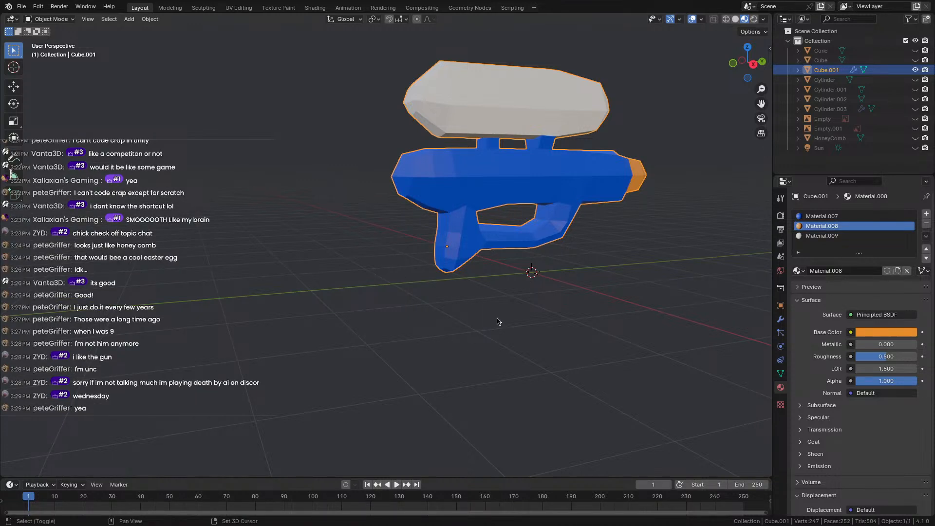
pyautogui.moveTo(497, 322); pyautogui.dragTo(278, 350, button='middle')
pyautogui.scroll(2, 278, 350)
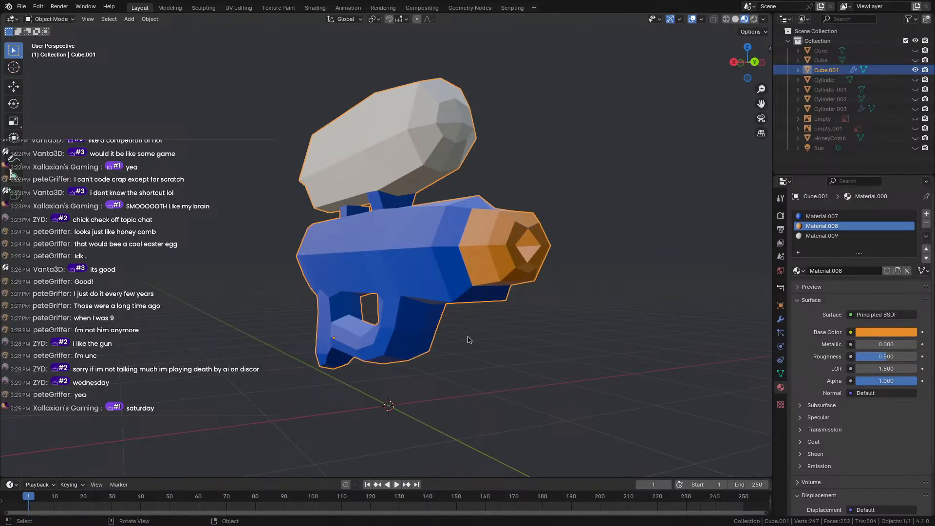
pyautogui.moveTo(468, 339); pyautogui.dragTo(326, 330, button='middle')
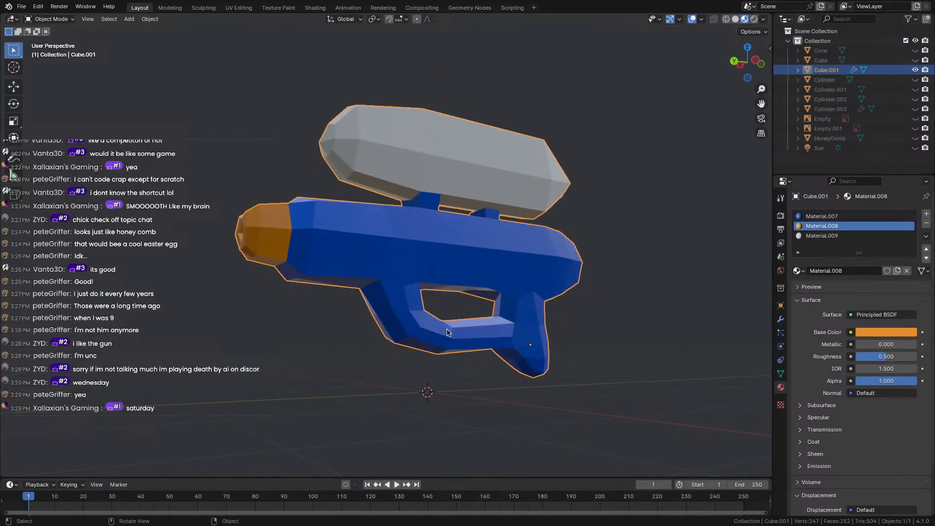
pyautogui.moveTo(516, 309); pyautogui.dragTo(602, 341, button='middle')
pyautogui.press('Tab')
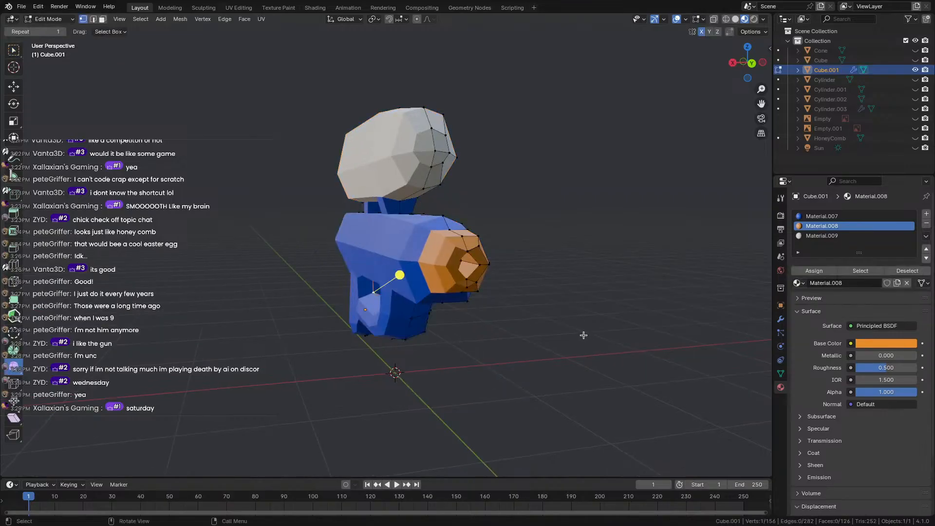
# Move the nozzle mouth's lower vertex down and its upper vertex up.
pyautogui.scroll(4, 583, 331)
pyautogui.keyDown('shift'); pyautogui.moveTo(585, 299); pyautogui.dragTo(479, 286, button='middle'); pyautogui.keyUp('shift')
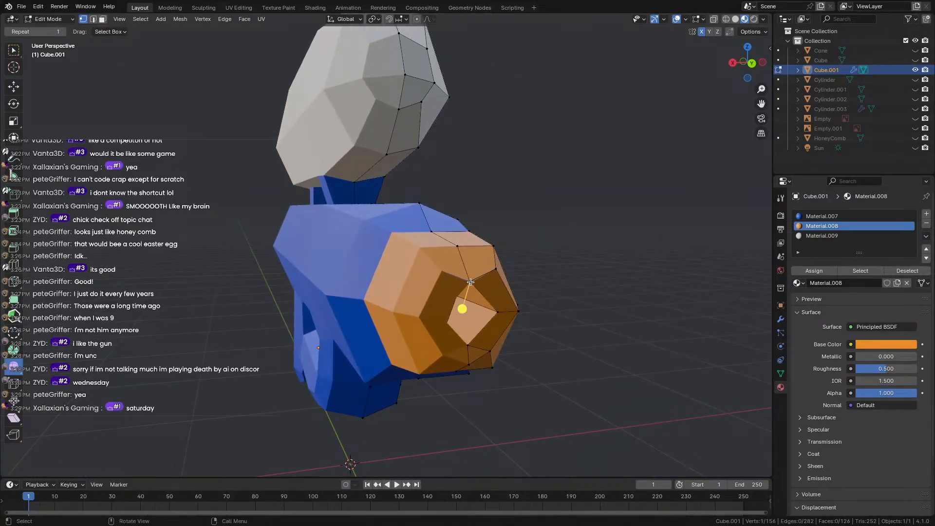
pyautogui.scroll(5, 457, 284)
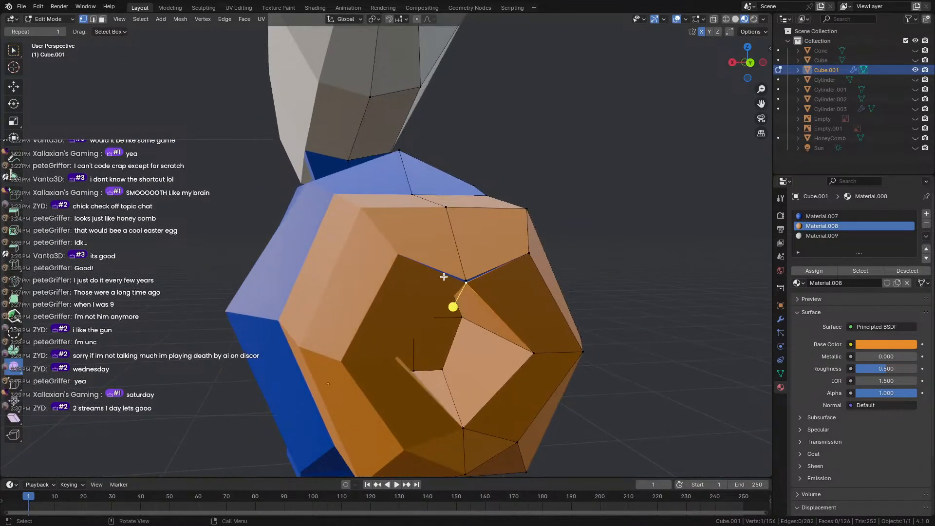
pyautogui.press('g')
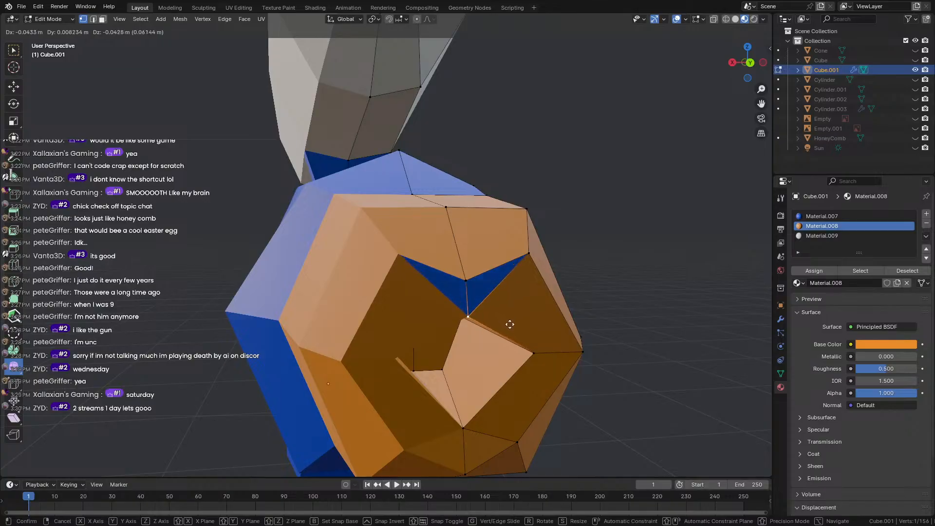
pyautogui.click(509, 324)
pyautogui.moveTo(460, 262); pyautogui.dragTo(457, 270, button='middle')
pyautogui.click(425, 396)
pyautogui.press('g')
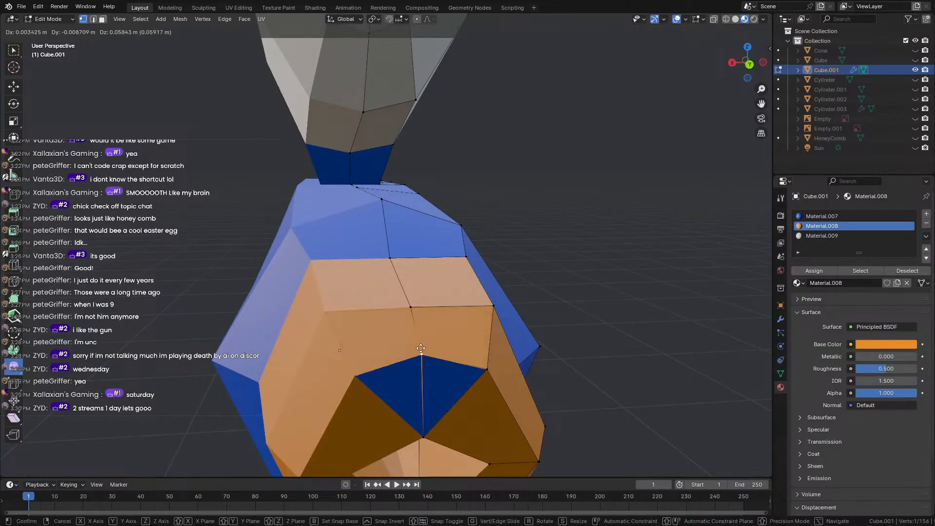
pyautogui.click(422, 347)
# Raise the vertex beneath the blue top faces of the nozzle.
pyautogui.moveTo(423, 347); pyautogui.dragTo(422, 320, button='middle')
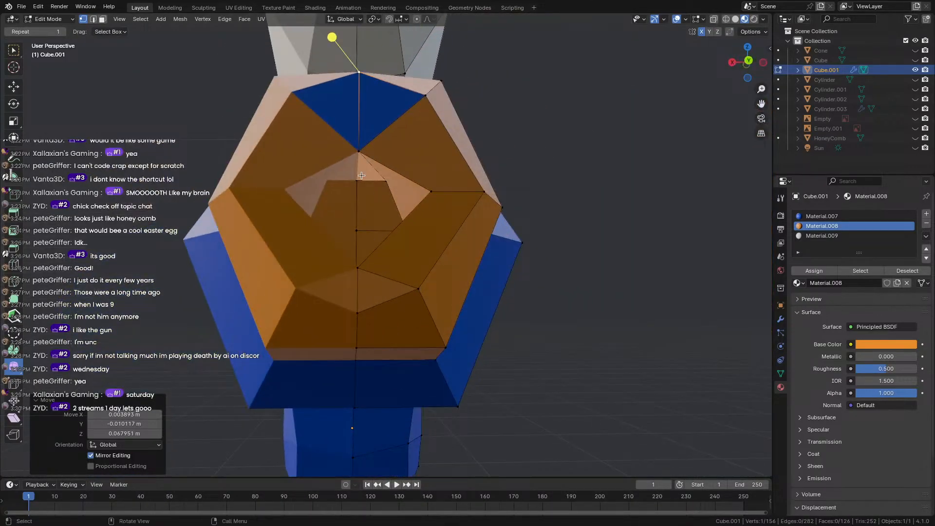
pyautogui.click(359, 157)
pyautogui.press('g')
pyautogui.click(359, 120)
pyautogui.scroll(-3, 365, 204)
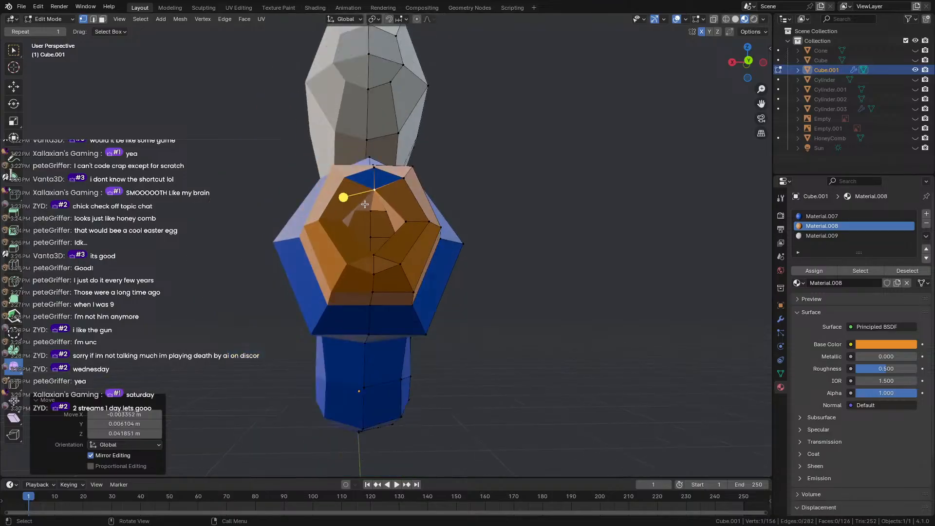
pyautogui.moveTo(365, 204); pyautogui.dragTo(355, 250, button='middle')
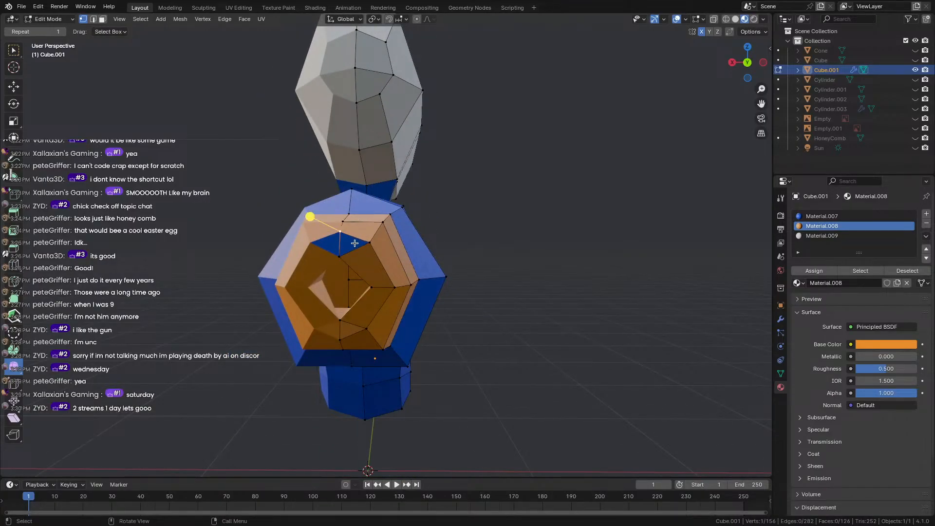
# Assign orange Material.008 to the nozzle's last blue triangle and return to Object Mode.
pyautogui.press('3')
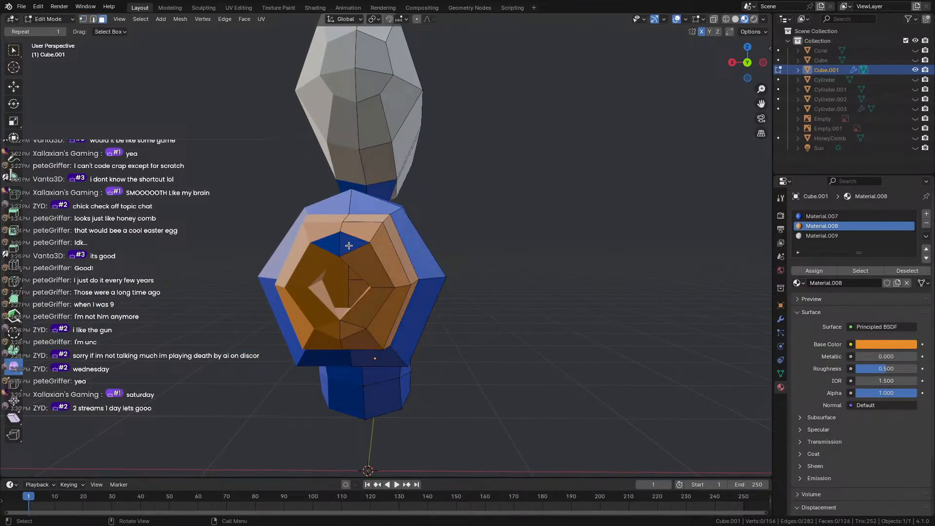
pyautogui.click(349, 245)
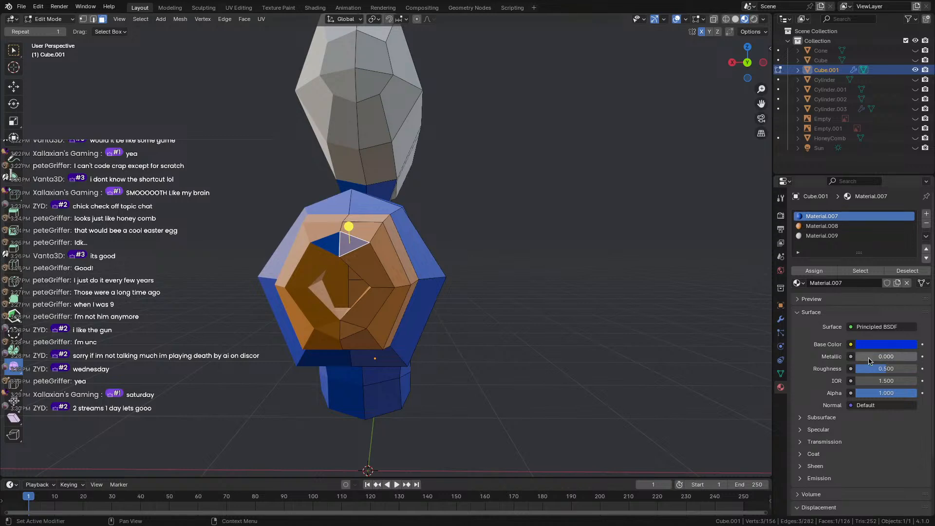
pyautogui.click(809, 226)
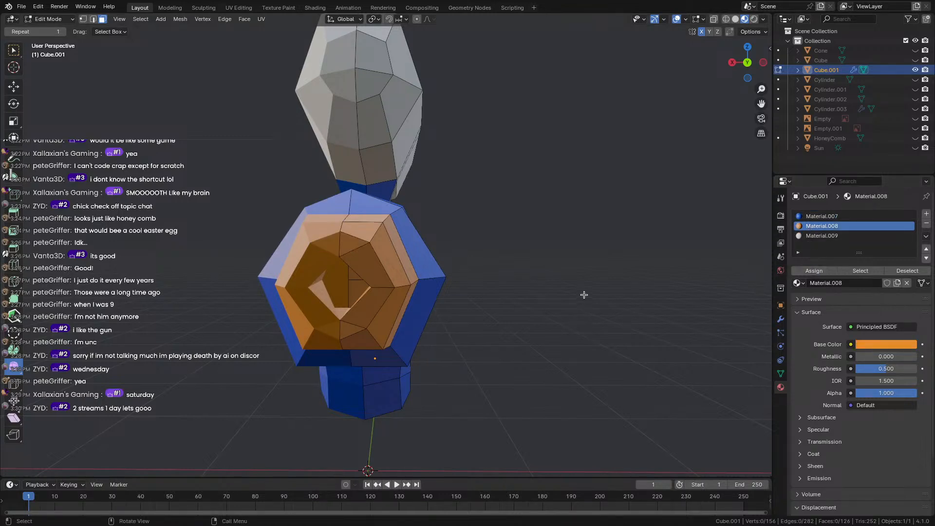
pyautogui.press('Tab')
pyautogui.moveTo(492, 285); pyautogui.dragTo(468, 292, button='middle')
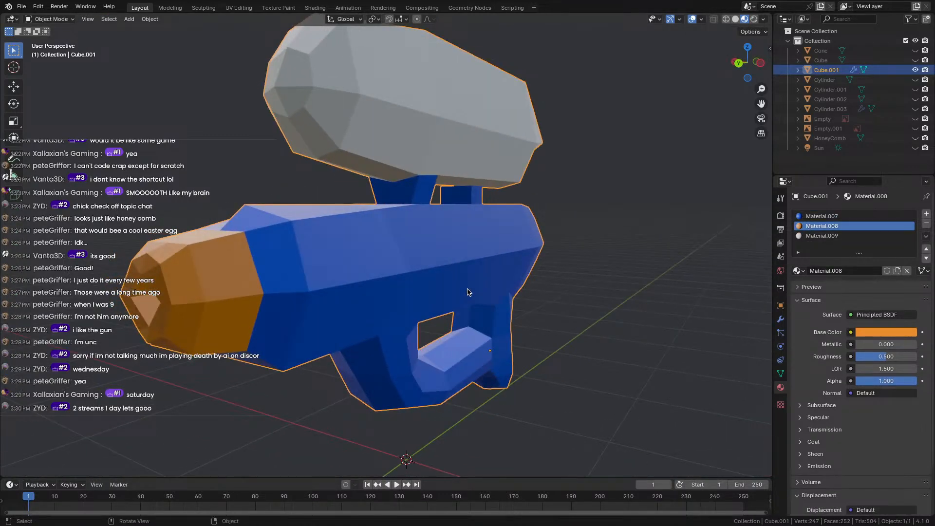
# Enter Edit Mode on the gun and select a face on the orange nozzle.
pyautogui.scroll(-3, 536, 291)
pyautogui.moveTo(706, 288); pyautogui.dragTo(607, 296, button='middle')
pyautogui.scroll(1, 540, 296)
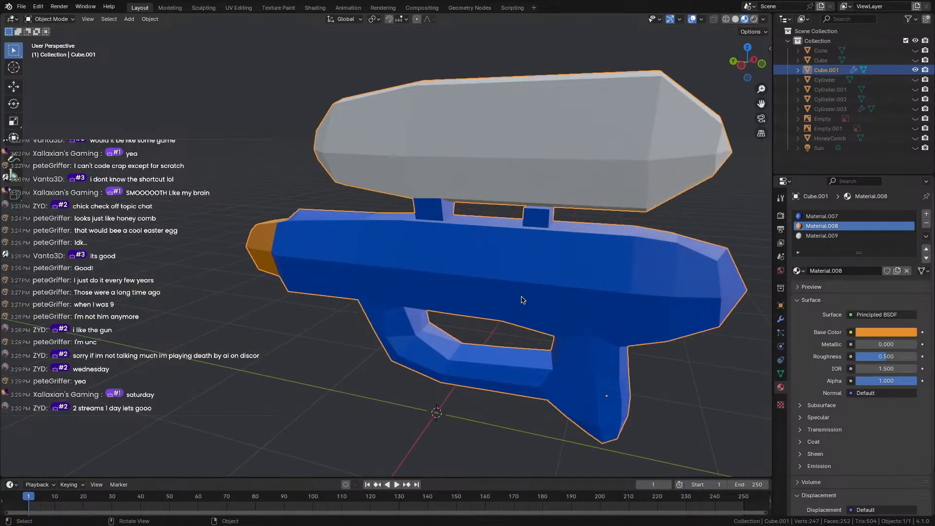
pyautogui.scroll(1, 516, 301)
pyautogui.moveTo(402, 291); pyautogui.dragTo(505, 326, button='middle')
pyautogui.scroll(2, 472, 278)
pyautogui.scroll(-2, 505, 326)
pyautogui.press('Tab')
pyautogui.click(258, 344)
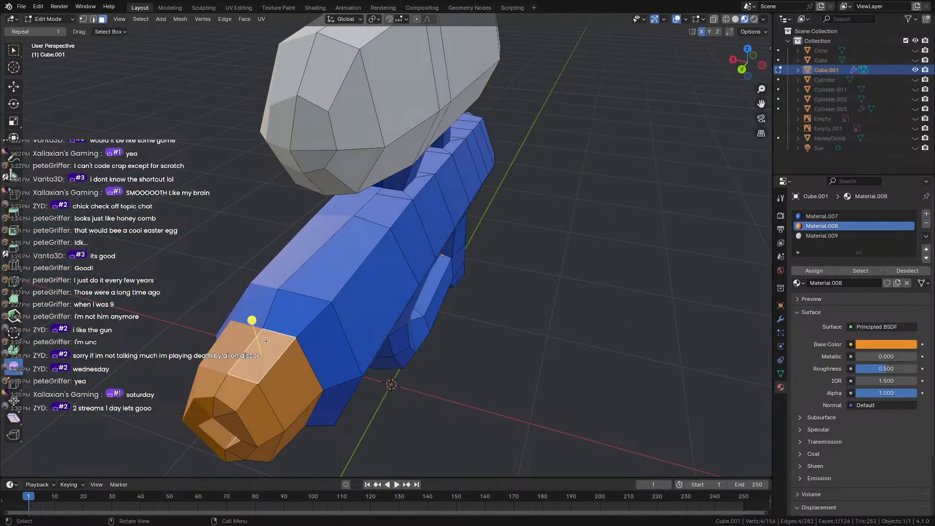
pyautogui.moveTo(259, 343); pyautogui.dragTo(380, 328, button='middle')
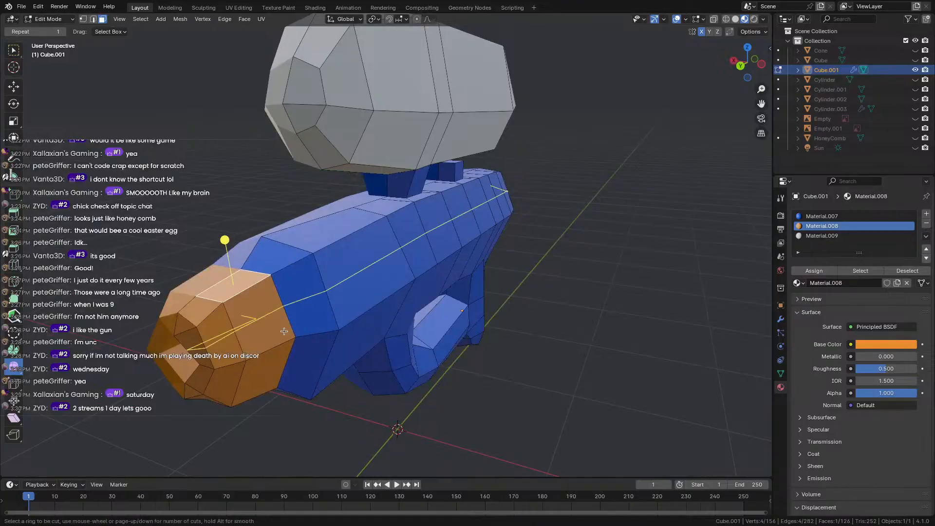
# Add an edge loop just behind the nozzle and scale it up about 1.08.
pyautogui.click(245, 289)
pyautogui.moveTo(269, 292); pyautogui.dragTo(258, 276, button='middle')
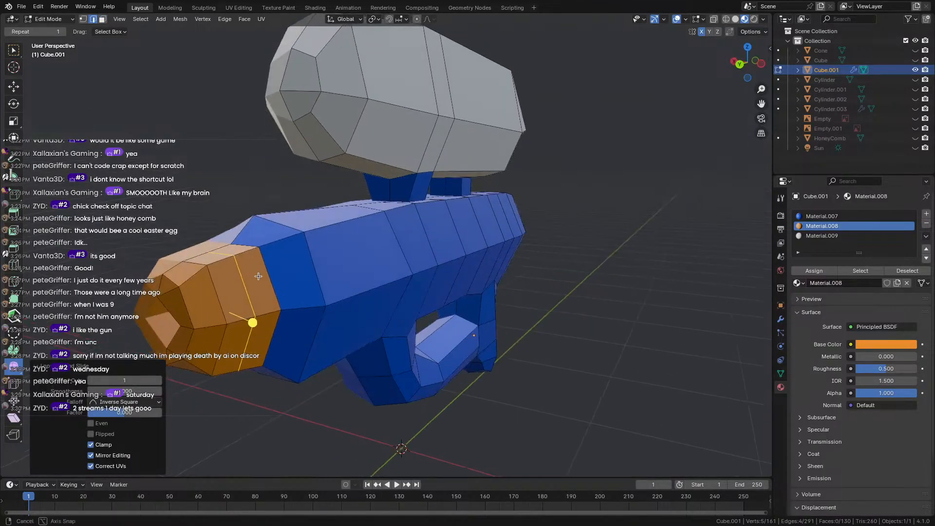
pyautogui.press('s')
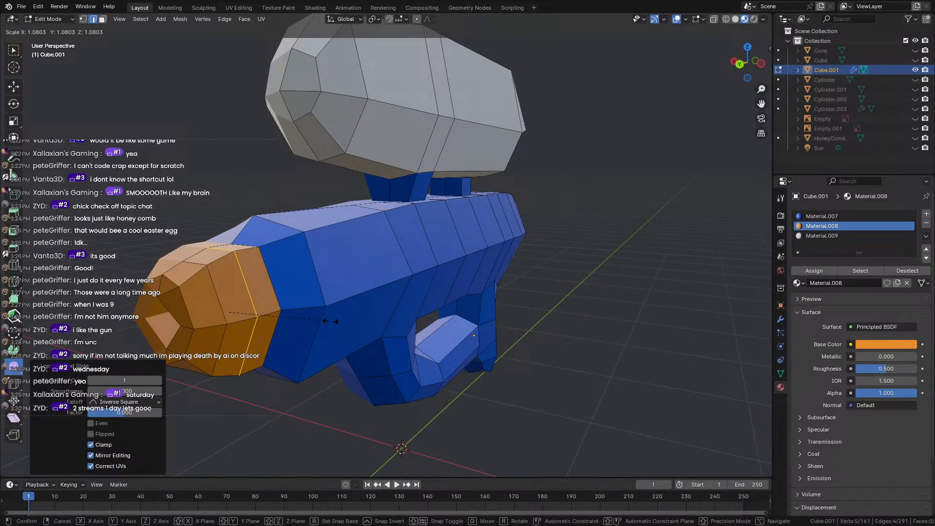
pyautogui.click(334, 322)
pyautogui.press('Tab')
pyautogui.scroll(-4, 331, 320)
pyautogui.moveTo(312, 312); pyautogui.dragTo(282, 308, button='middle')
pyautogui.scroll(3, 288, 308)
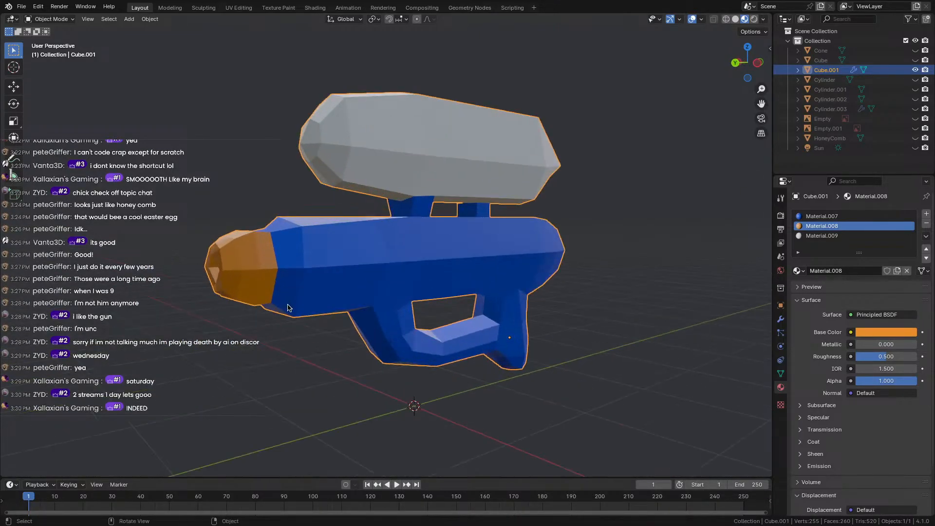
pyautogui.moveTo(483, 301); pyautogui.dragTo(302, 300, button='middle')
# Slide an edge along the gun body with G G.
pyautogui.press('Tab')
pyautogui.scroll(3, 495, 288)
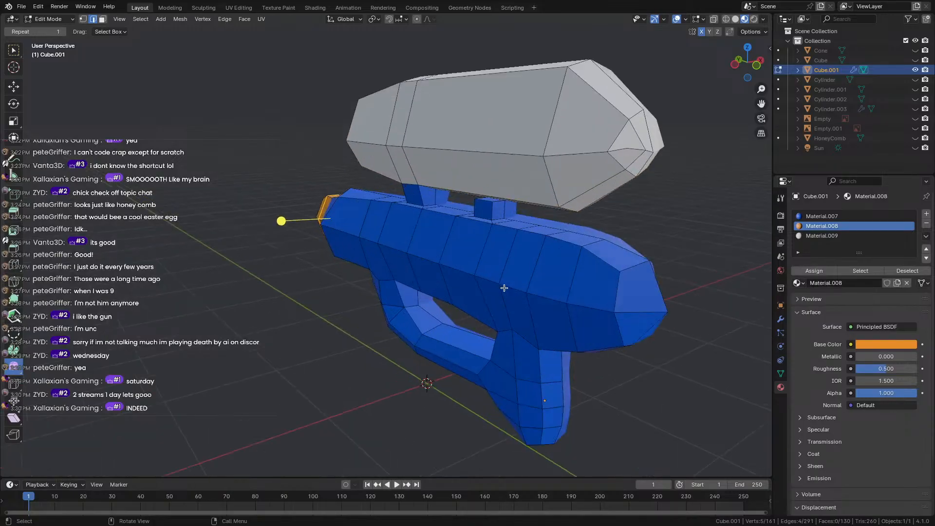
pyautogui.scroll(2, 354, 282)
pyautogui.moveTo(354, 282); pyautogui.dragTo(303, 282, button='middle')
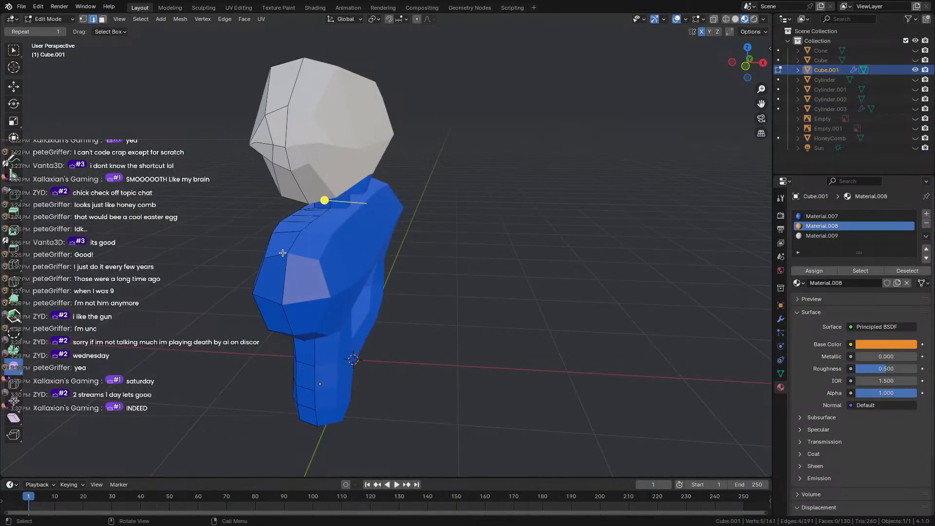
pyautogui.press('g')
pyautogui.press('g')
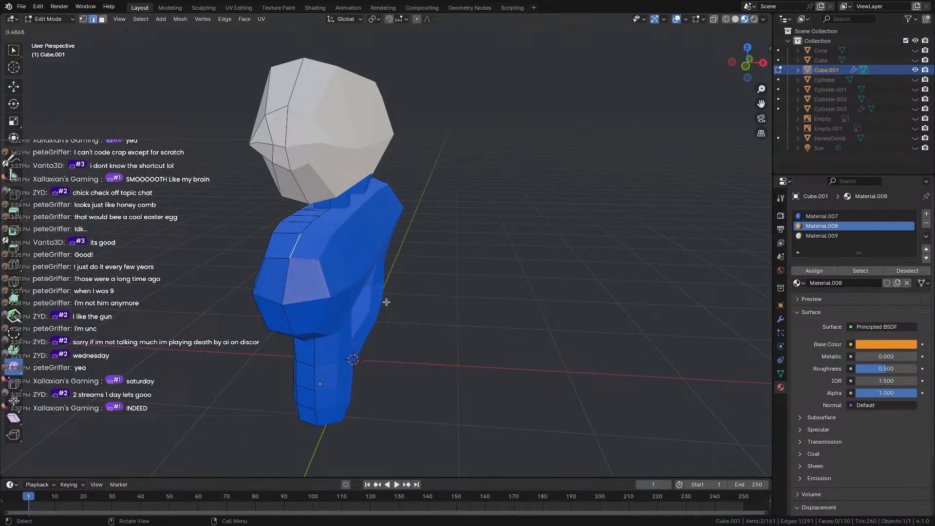
pyautogui.moveTo(367, 286); pyautogui.dragTo(353, 273)
pyautogui.press('Tab')
# Select the barrel's rear tip vertex and smooth it with Smooth Vertices at 0.212.
pyautogui.scroll(-3, 177, 313)
pyautogui.moveTo(177, 313); pyautogui.dragTo(306, 307, button='middle')
pyautogui.press('Tab')
pyautogui.scroll(3, 526, 255)
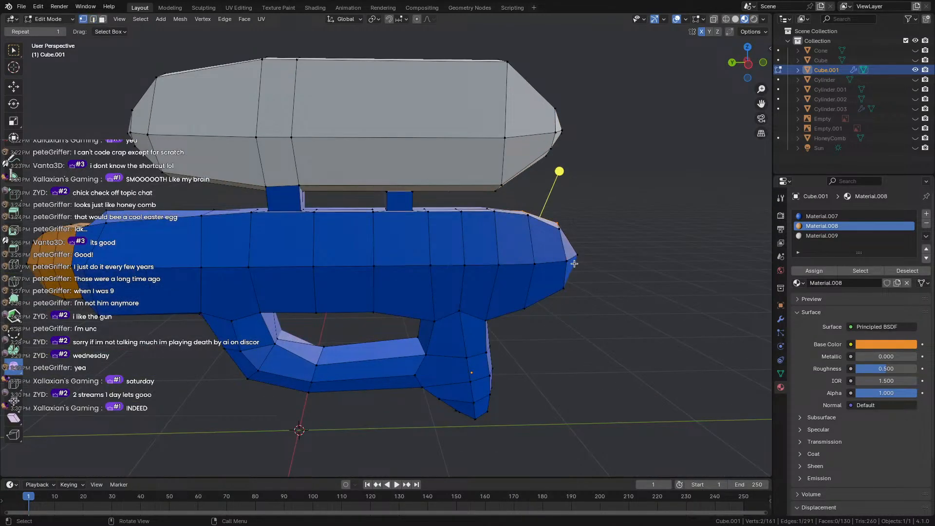
pyautogui.click(578, 257)
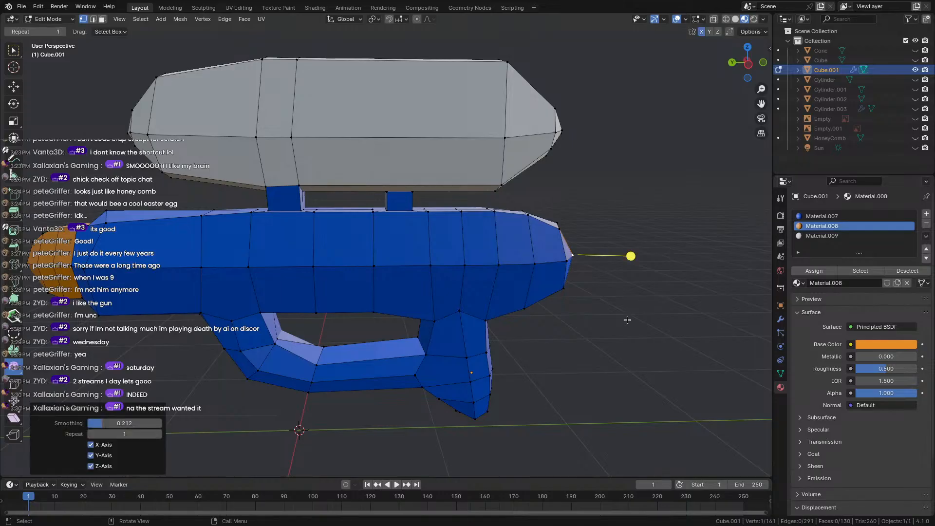
pyautogui.press('Tab')
pyautogui.moveTo(590, 282); pyautogui.dragTo(394, 304, button='middle')
# Turn on X-ray wireframe and box-select the vertices where the trigger guard meets the grip.
pyautogui.press('Tab')
pyautogui.scroll(6, 395, 303)
pyautogui.moveTo(345, 334); pyautogui.dragTo(430, 333, button='middle')
pyautogui.scroll(-2, 481, 380)
pyautogui.scroll(-5, 481, 380)
pyautogui.scroll(3, 417, 358)
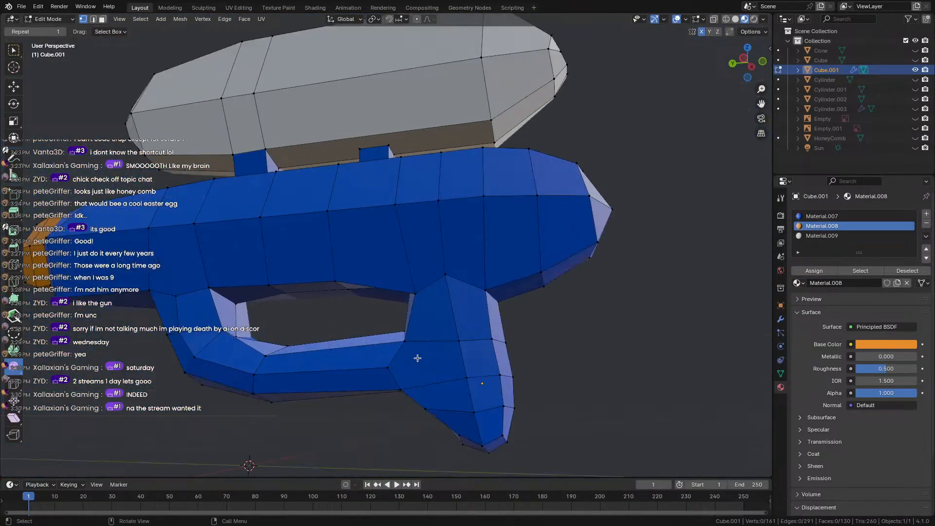
pyautogui.moveTo(414, 390); pyautogui.dragTo(447, 312, button='middle')
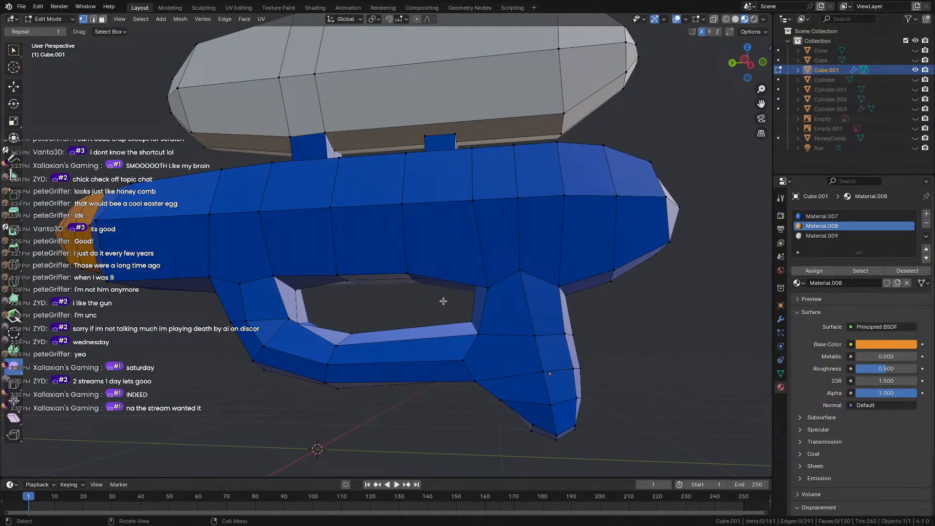
pyautogui.hotkey('shift', 'z')
pyautogui.moveTo(467, 362); pyautogui.dragTo(483, 389)
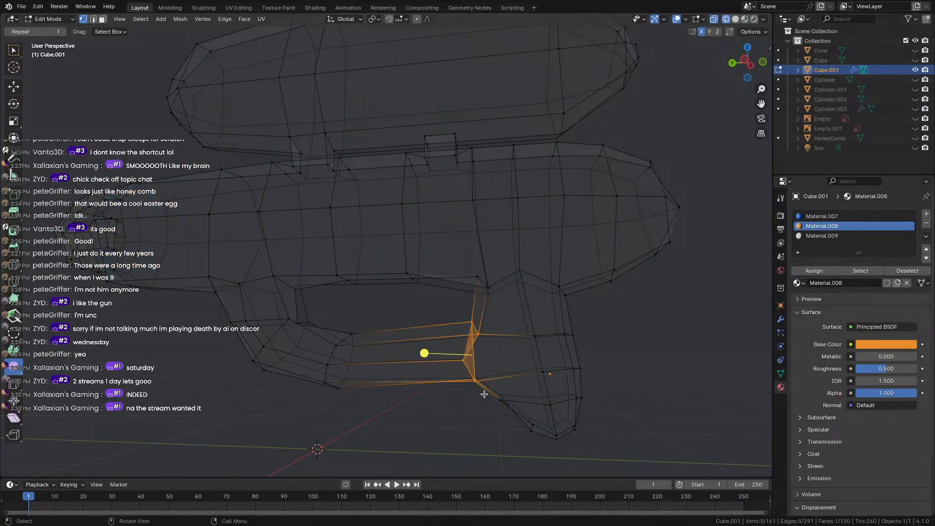
# Slide the selected trigger guard joint vertices, then restore the coloured solid view.
pyautogui.hotkey('shift', 'v')
pyautogui.click(487, 374)
pyautogui.press('Tab')
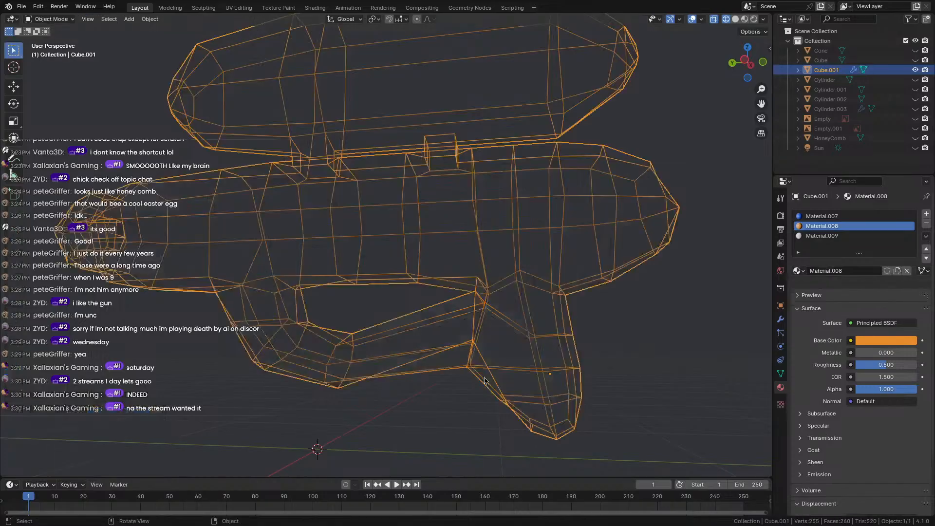
pyautogui.press('Tab')
pyautogui.scroll(-2, 422, 399)
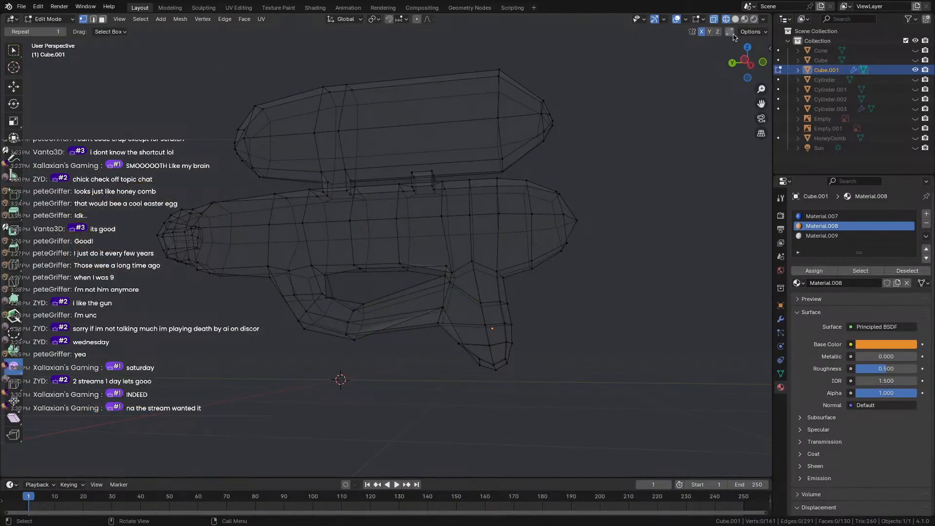
pyautogui.click(744, 19)
pyautogui.moveTo(680, 95)
pyautogui.mouseDown(button='middle')
pyautogui.moveTo(428, 391)
pyautogui.moveTo(309, 390)
pyautogui.mouseUp(button='middle')
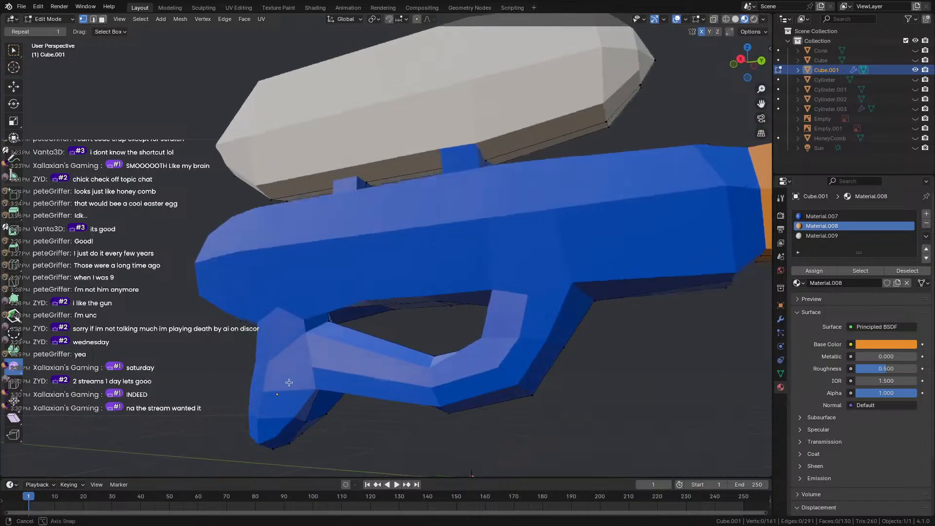
pyautogui.scroll(3, 136, 390)
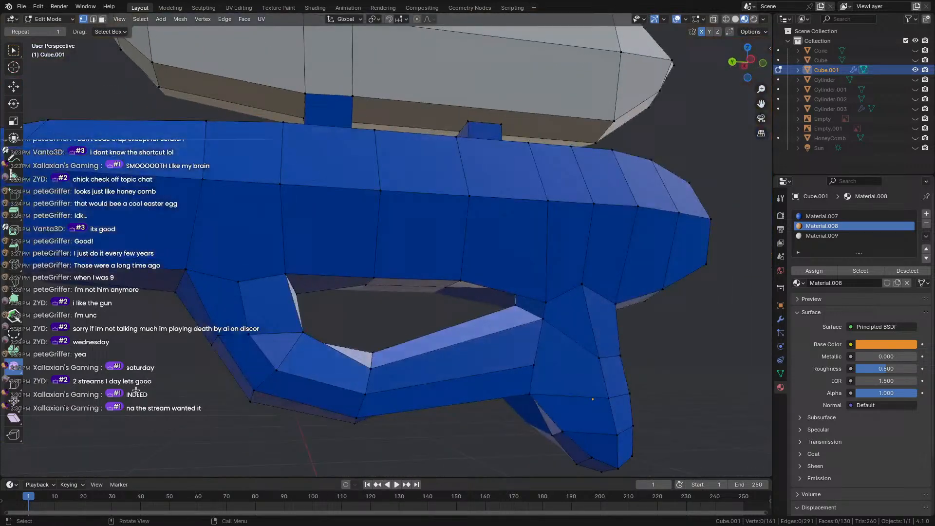
# Slide three more vertices at the trigger guard joint to refine its shape.
pyautogui.hotkey('shift', 'v')
pyautogui.click(532, 383)
pyautogui.hotkey('shift', 'v')
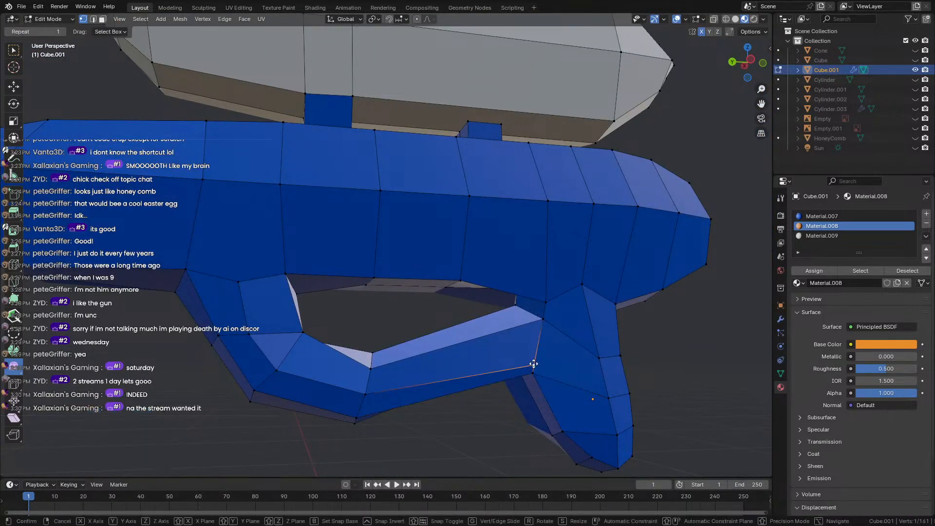
pyautogui.click(539, 355)
pyautogui.hotkey('shift', 'v')
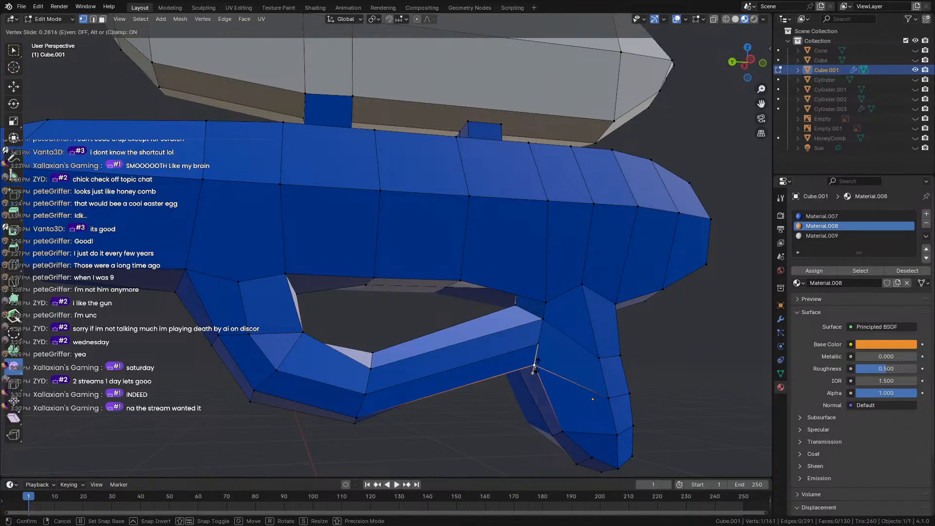
pyautogui.click(535, 360)
# Select the lower joint vertex and move it along its edge.
pyautogui.moveTo(539, 376); pyautogui.dragTo(546, 257, button='middle')
pyautogui.click(547, 311)
pyautogui.press('g')
pyautogui.press('g')
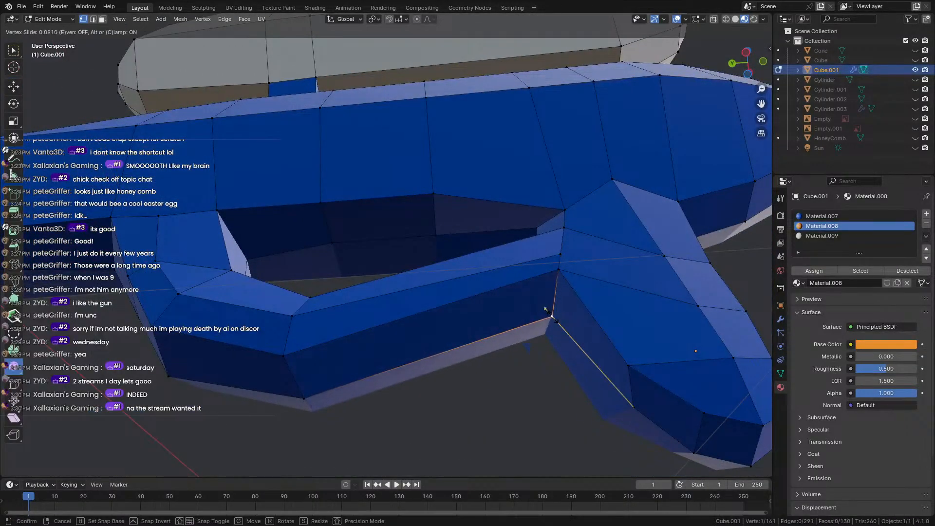
pyautogui.click(557, 324)
pyautogui.moveTo(473, 368); pyautogui.dragTo(487, 397, button='middle')
pyautogui.scroll(-3, 505, 393)
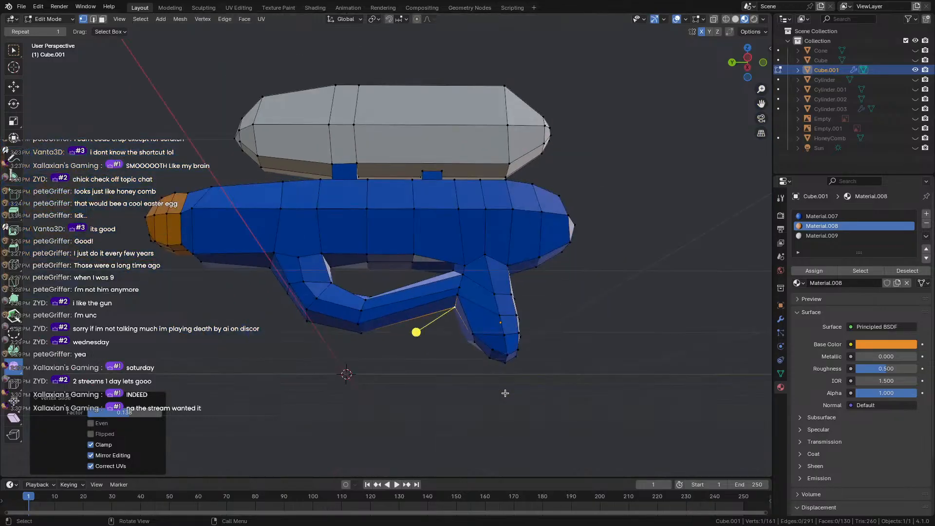
pyautogui.press('Tab')
pyautogui.moveTo(365, 390); pyautogui.dragTo(355, 358, button='middle')
# Cut a centred edge loop around the lower grip and smooth it slightly.
pyautogui.press('Tab')
pyautogui.scroll(4, 469, 386)
pyautogui.hotkey('ctrl', 'r')
pyautogui.click(343, 358)
pyautogui.rightClick(343, 359)
pyautogui.moveTo(387, 370); pyautogui.dragTo(426, 390)
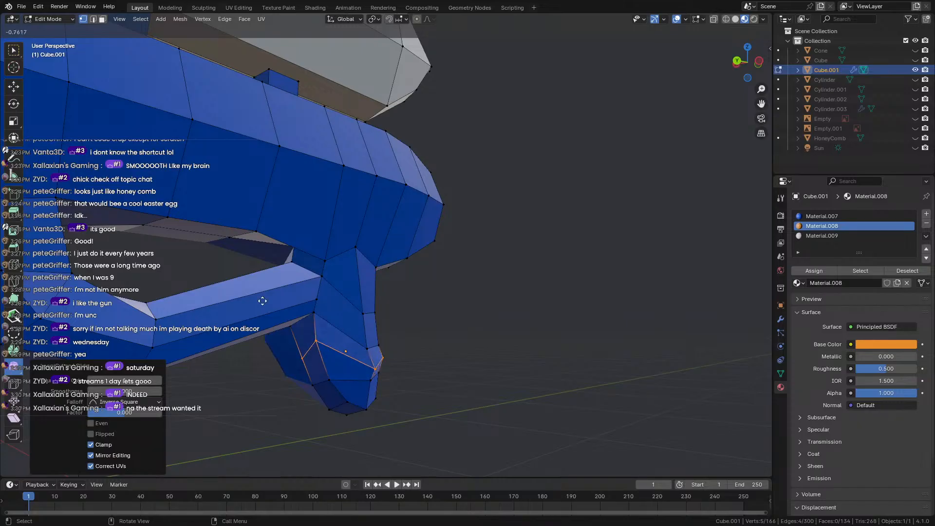
pyautogui.moveTo(318, 306); pyautogui.dragTo(319, 306)
pyautogui.press('Tab')
pyautogui.moveTo(486, 382); pyautogui.dragTo(357, 391, button='middle')
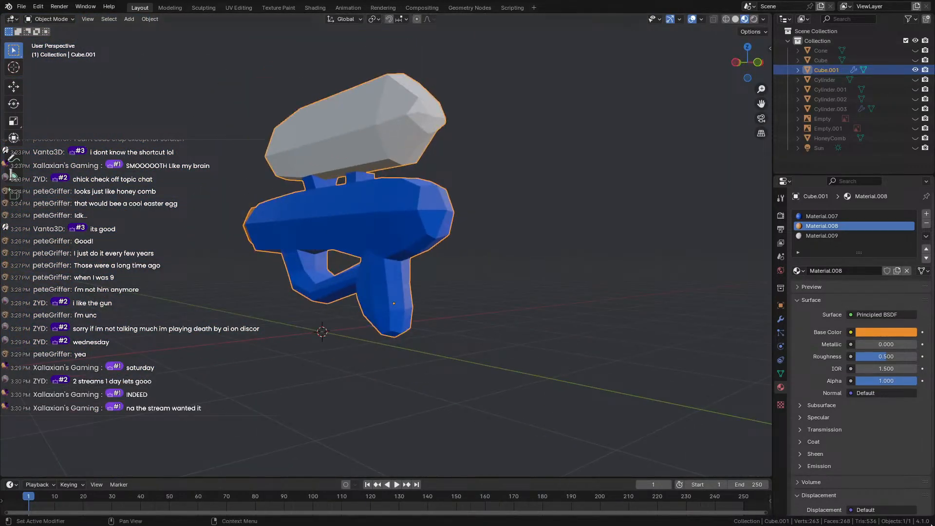
pyautogui.moveTo(213, 313); pyautogui.dragTo(349, 310, button='middle')
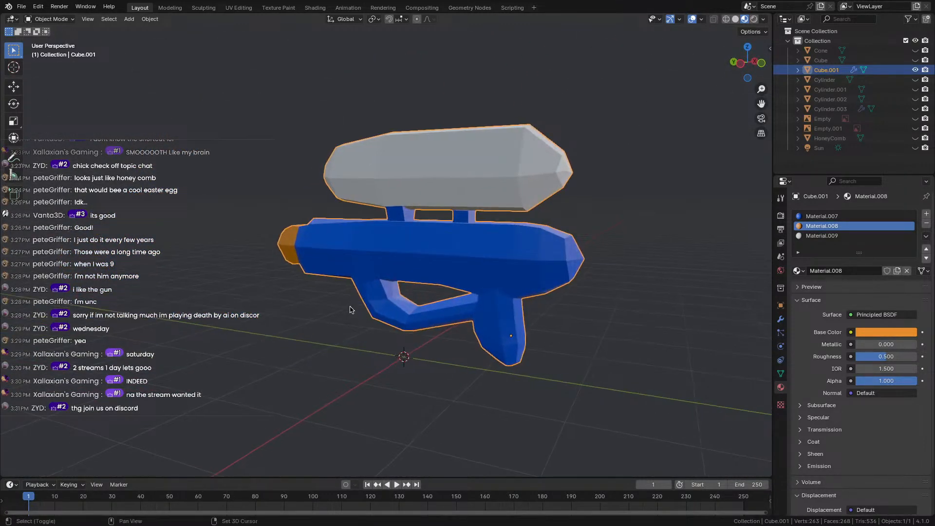